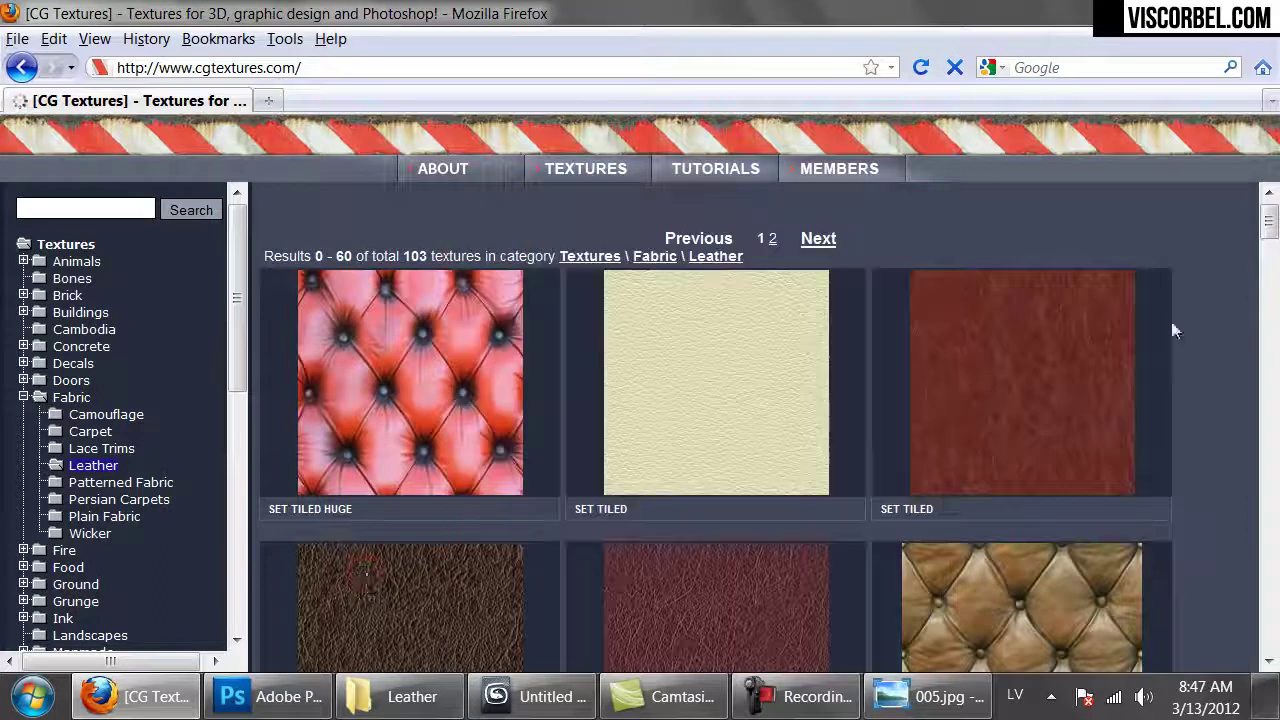
# - Browse the Leather texture category for a suitable fine-grained leather image
pyautogui.scroll(-4, 1209, 295)
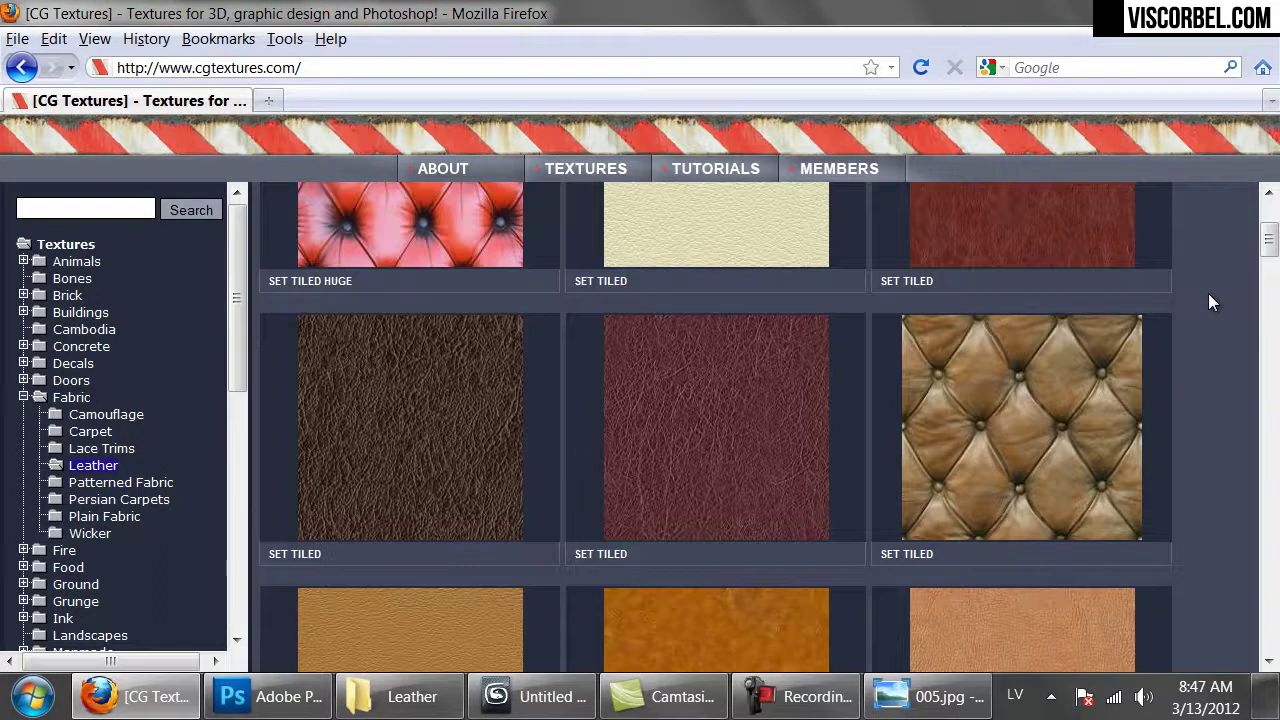
pyautogui.scroll(-4, 1209, 295)
pyautogui.scroll(-8, 1208, 293)
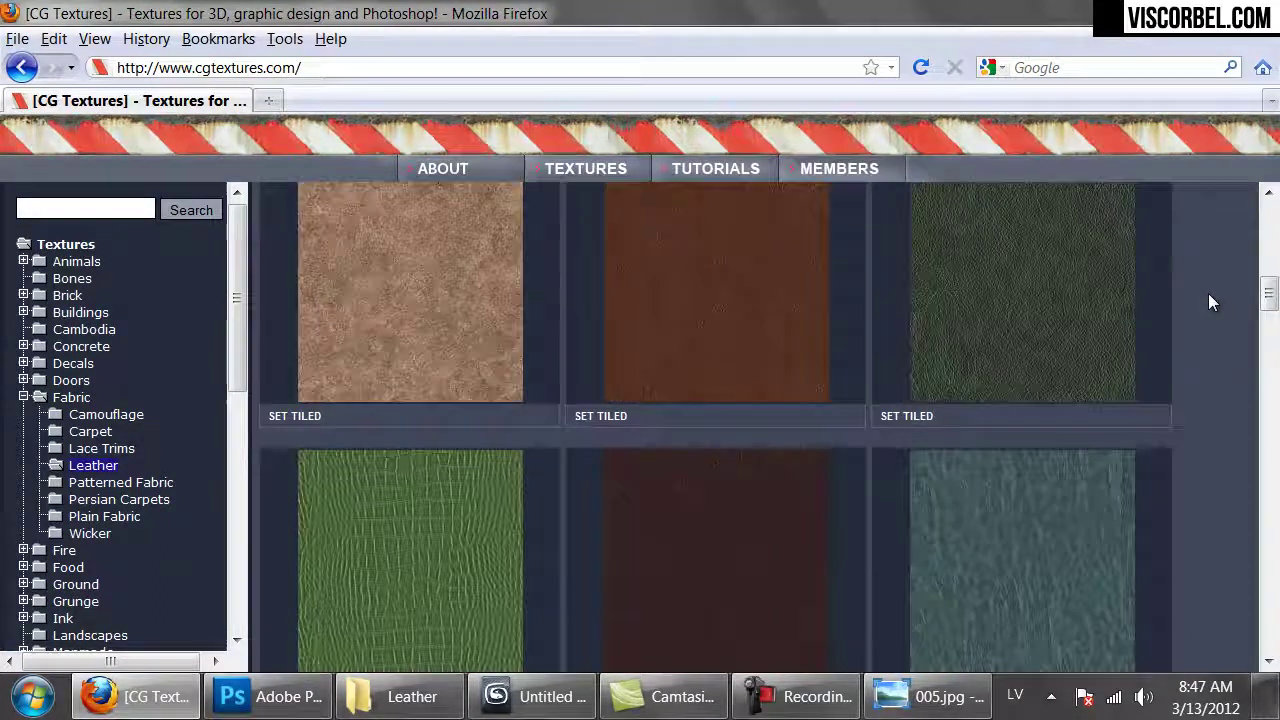
pyautogui.scroll(-4, 1204, 295)
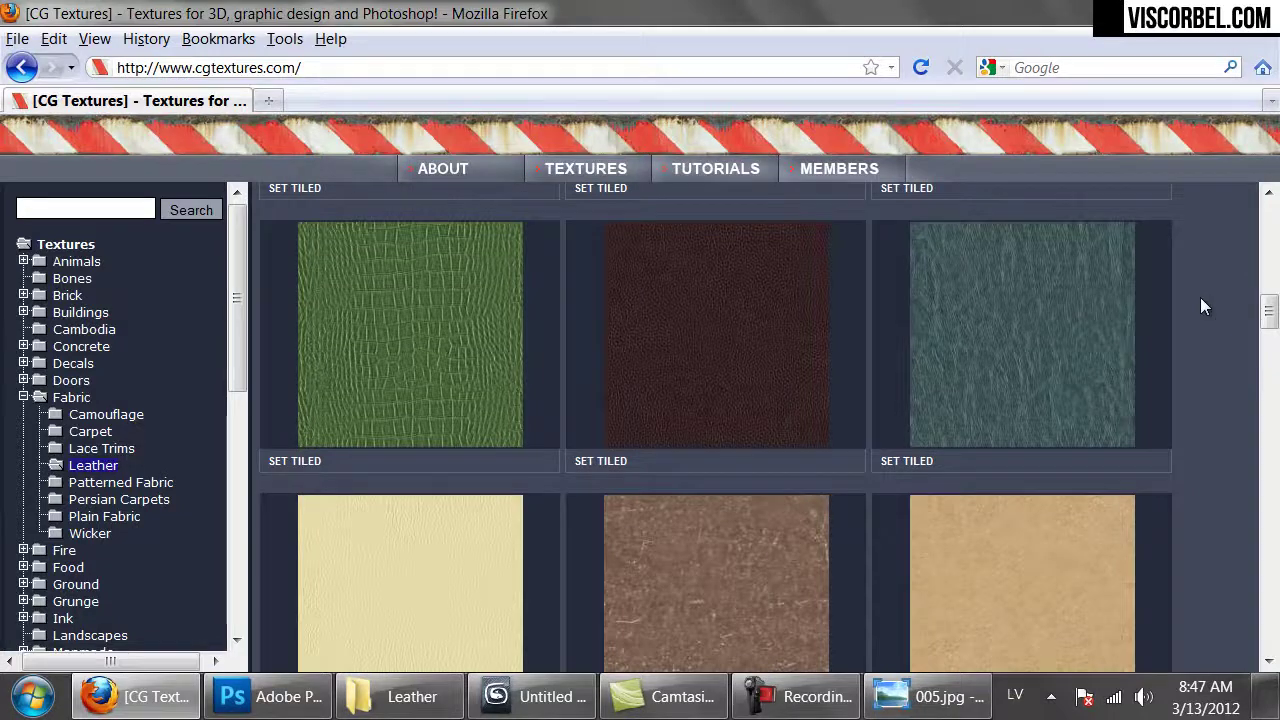
pyautogui.scroll(-4, 1203, 306)
pyautogui.scroll(-8, 1203, 306)
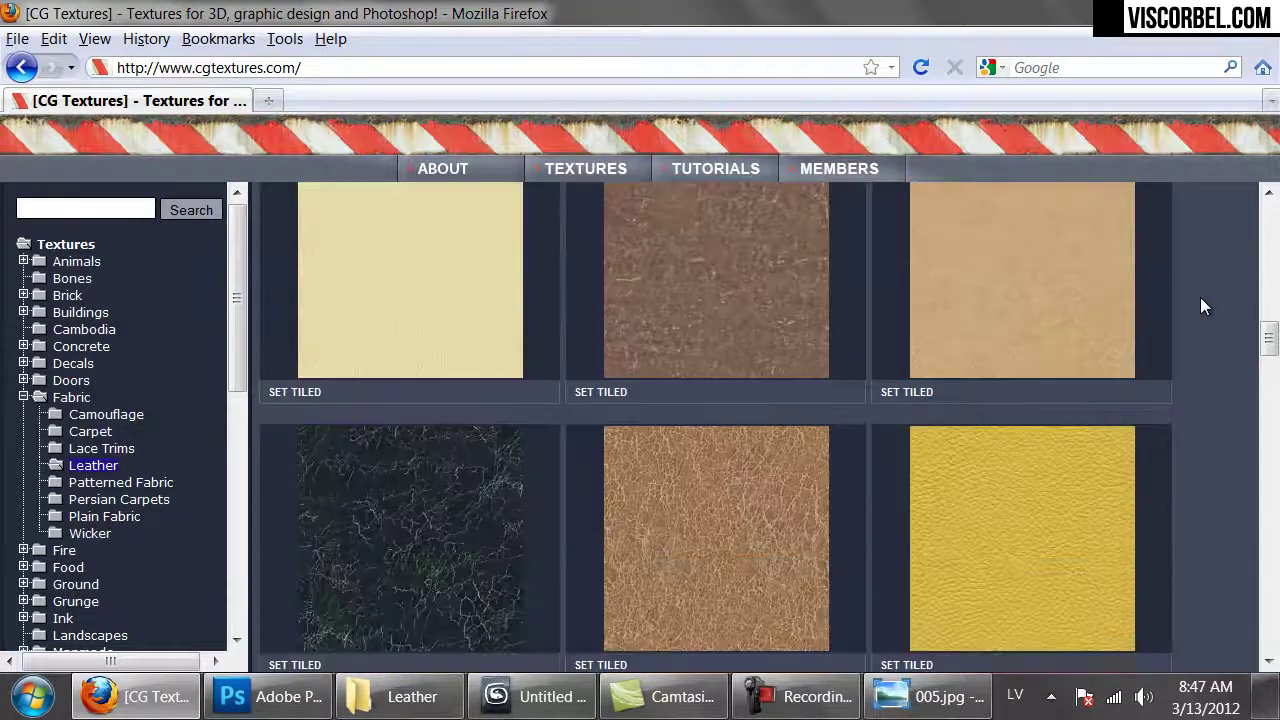
pyautogui.scroll(-12, 1203, 306)
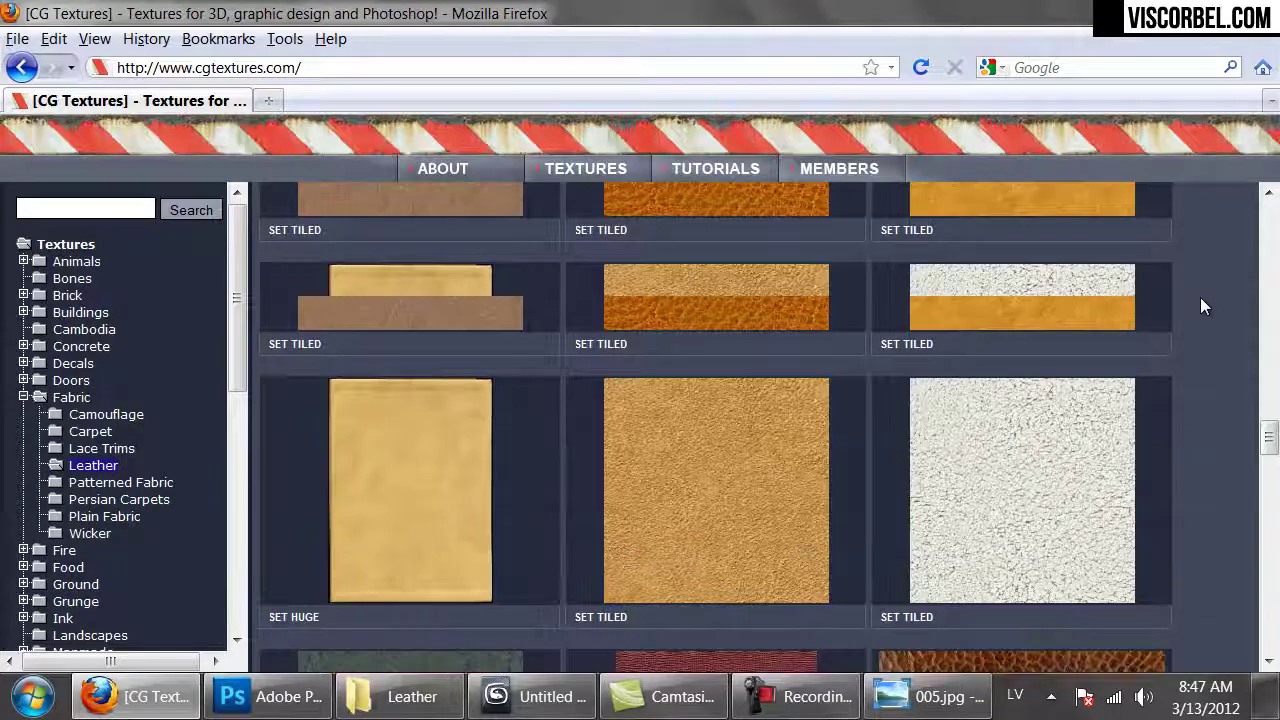
pyautogui.scroll(-8, 1203, 306)
pyautogui.scroll(-8, 1203, 306)
pyautogui.scroll(3, 1200, 297)
pyautogui.scroll(-4, 1198, 322)
# - Preview the dark blue Leather0031 texture and open its page in a separate tab
pyautogui.moveTo(1095, 433)
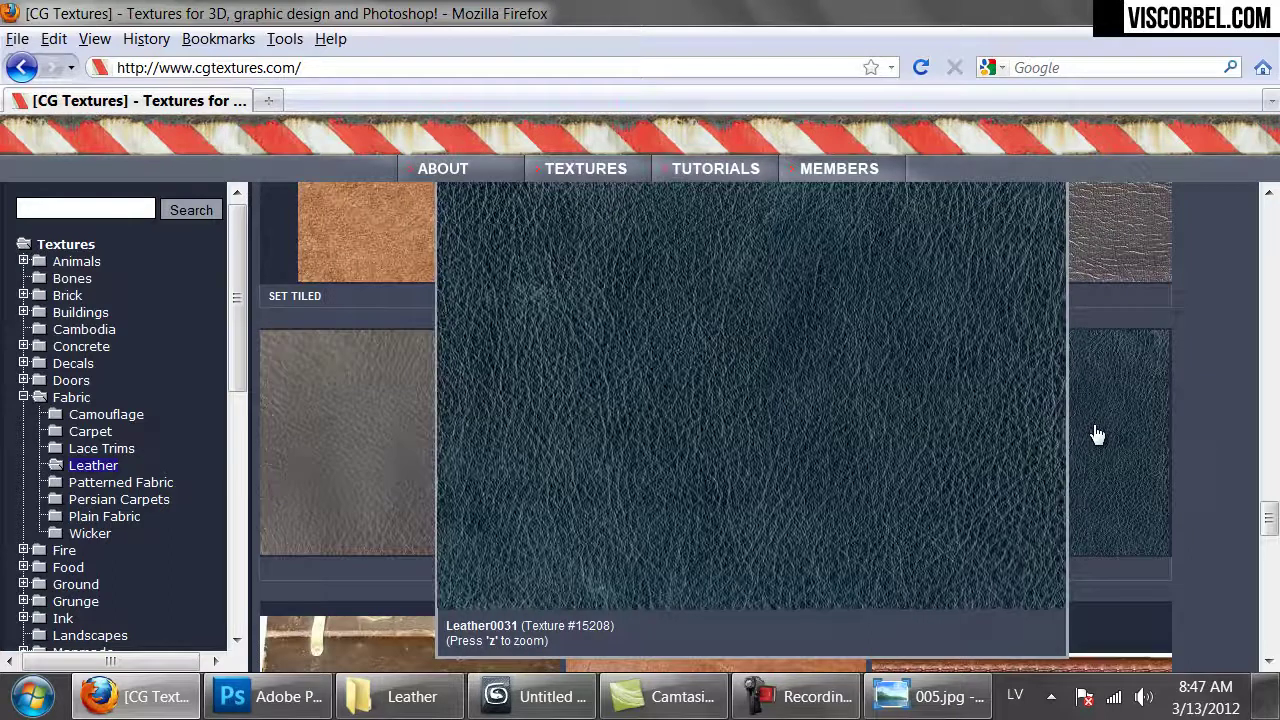
pyautogui.scroll(-10, 1096, 433)
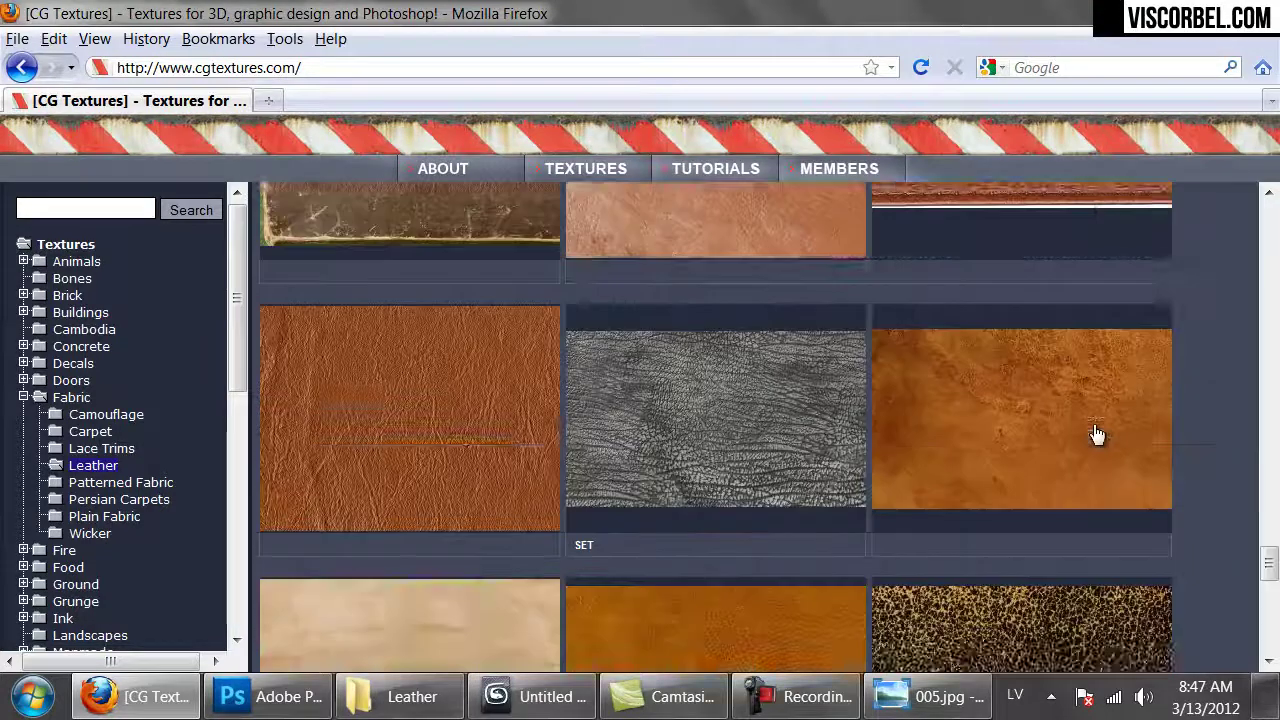
pyautogui.scroll(4, 1096, 433)
pyautogui.scroll(4, 1094, 430)
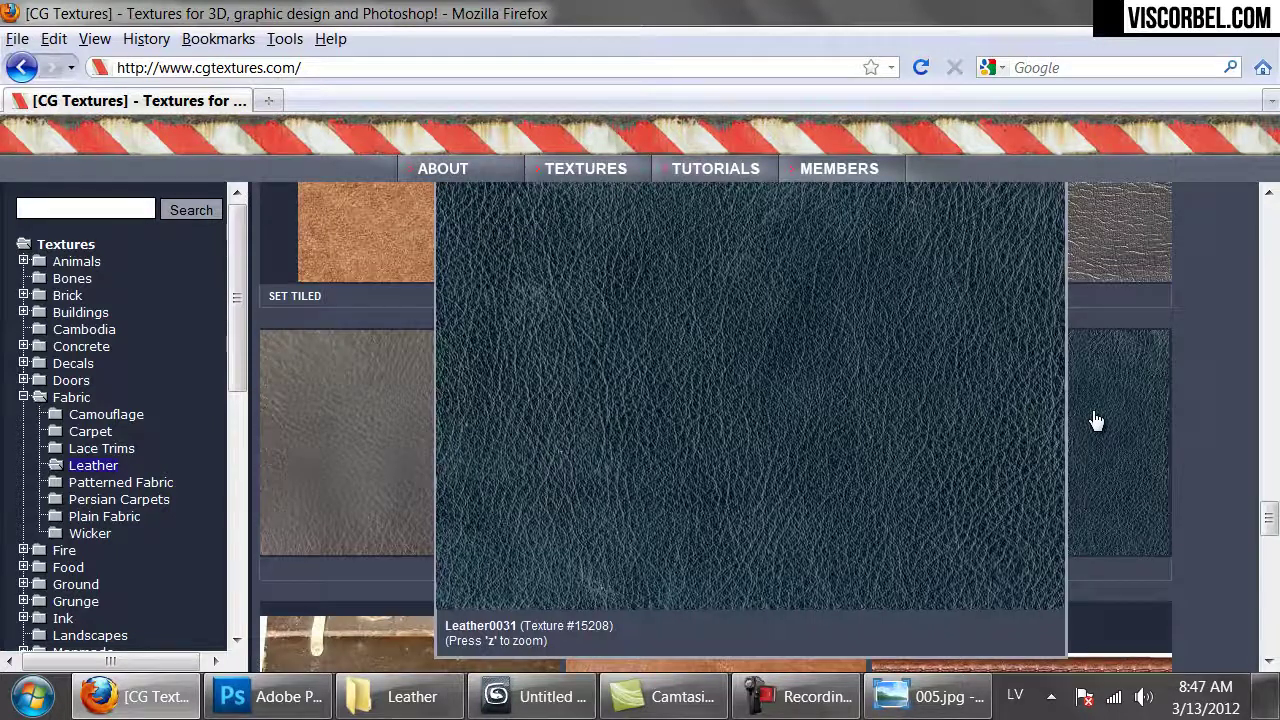
pyautogui.middleClick(1096, 421)
# - Preview more leather textures and open the pale cream wrinkled leather's page in a separate tab
pyautogui.scroll(3, 1190, 305)
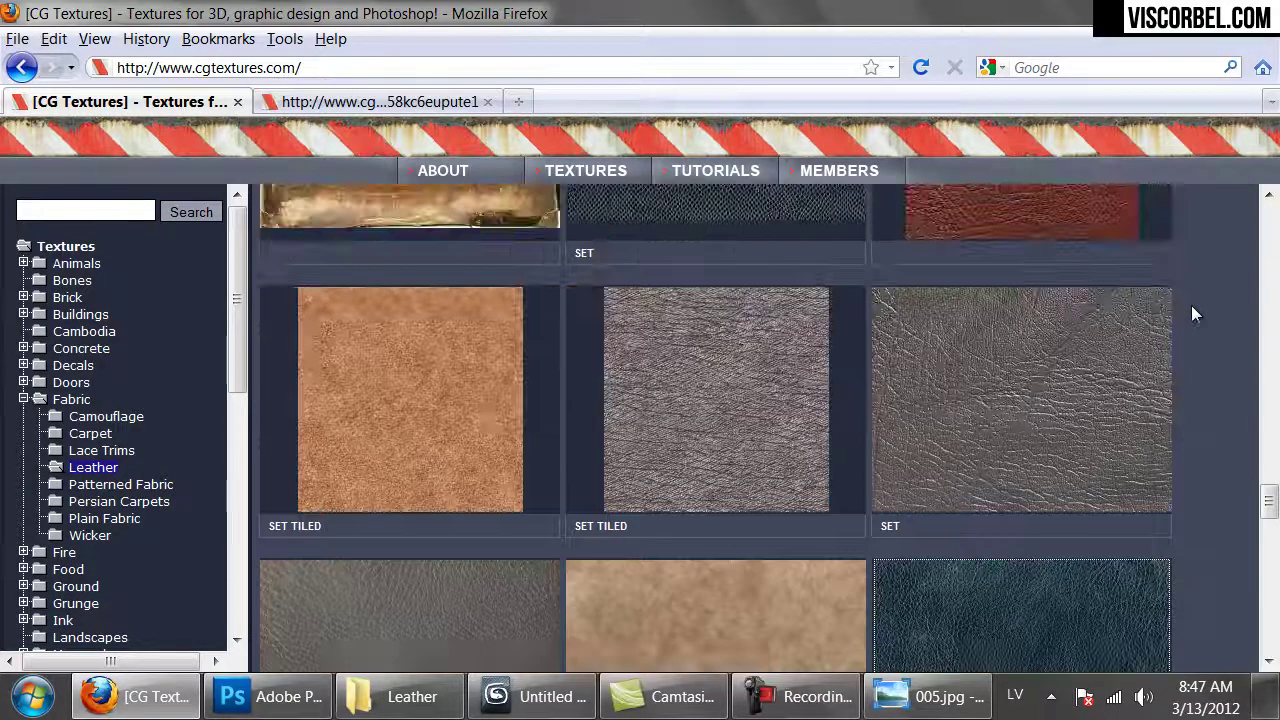
pyautogui.moveTo(698, 398)
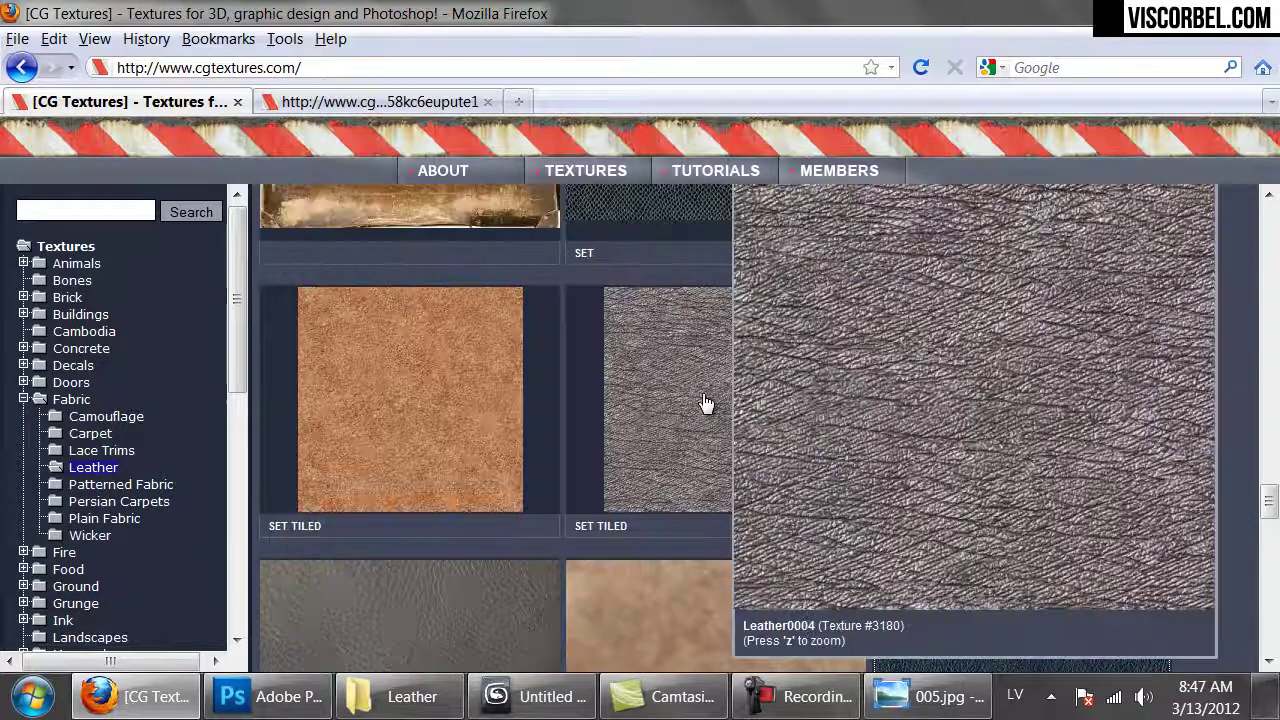
pyautogui.scroll(-5, 1094, 391)
pyautogui.moveTo(1036, 477)
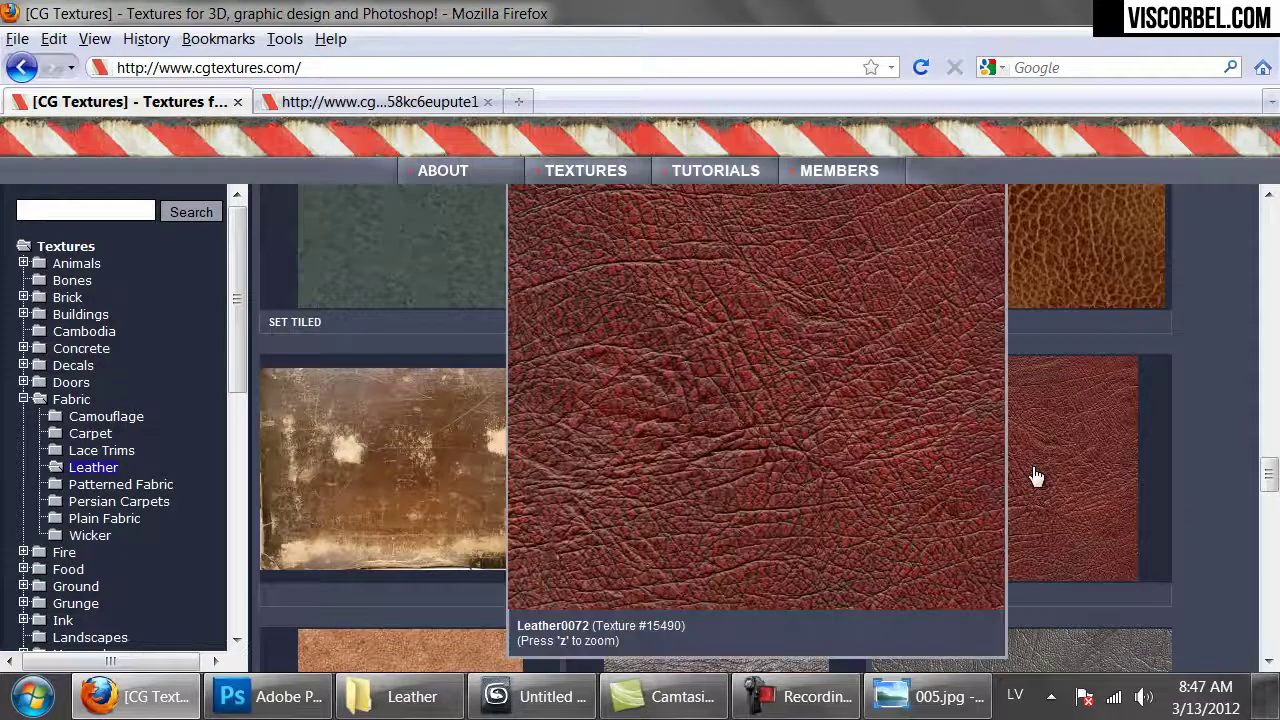
pyautogui.scroll(-5, 1129, 500)
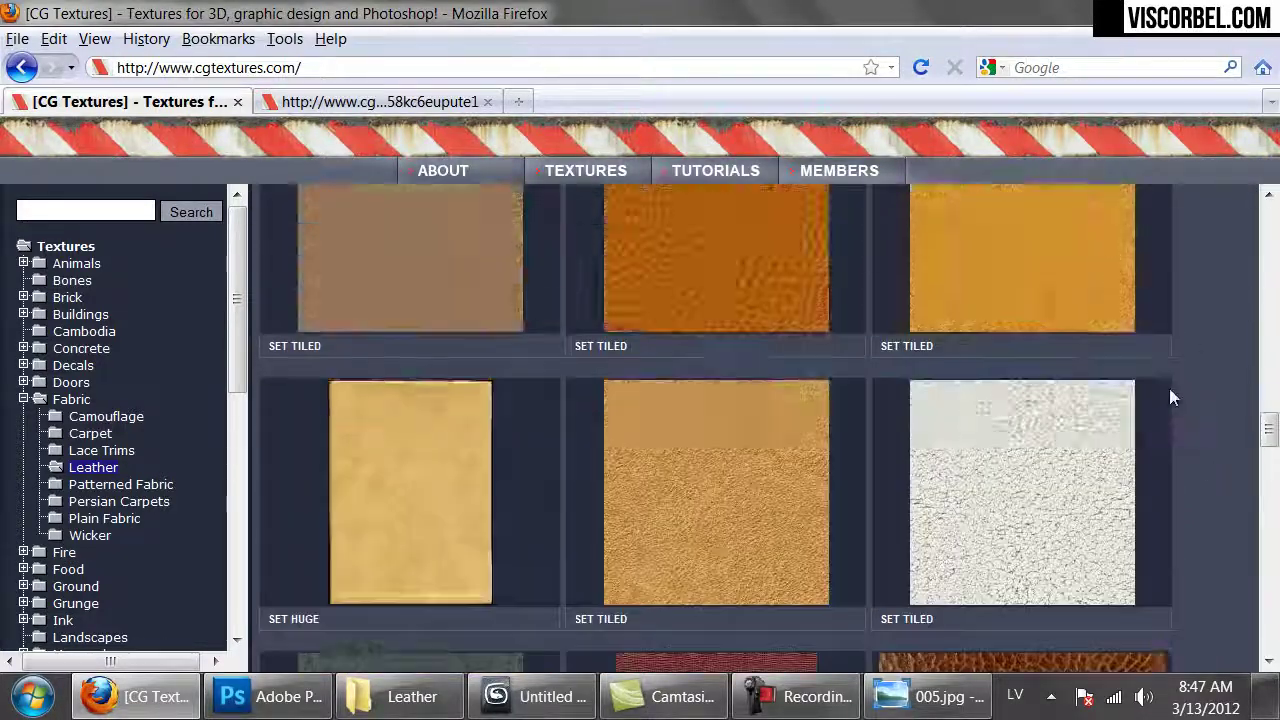
pyautogui.moveTo(1170, 392)
pyautogui.scroll(-5, 1169, 391)
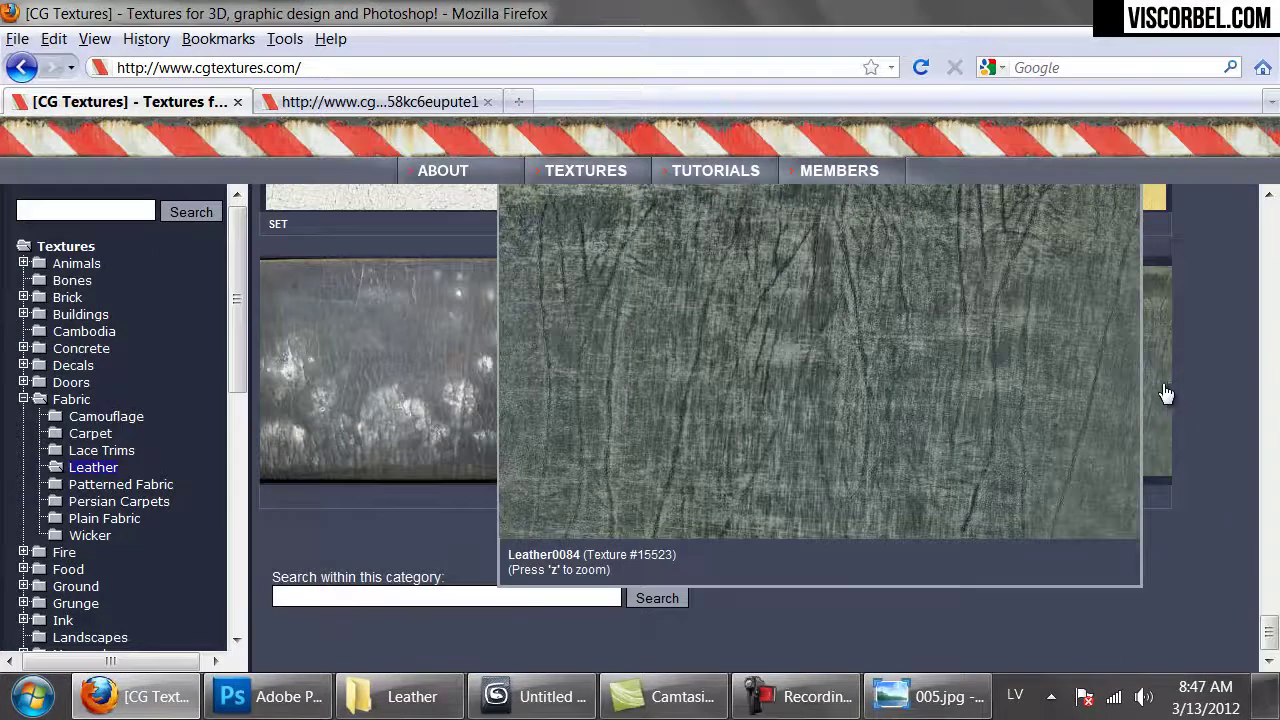
pyautogui.scroll(3, 737, 555)
pyautogui.moveTo(731, 468)
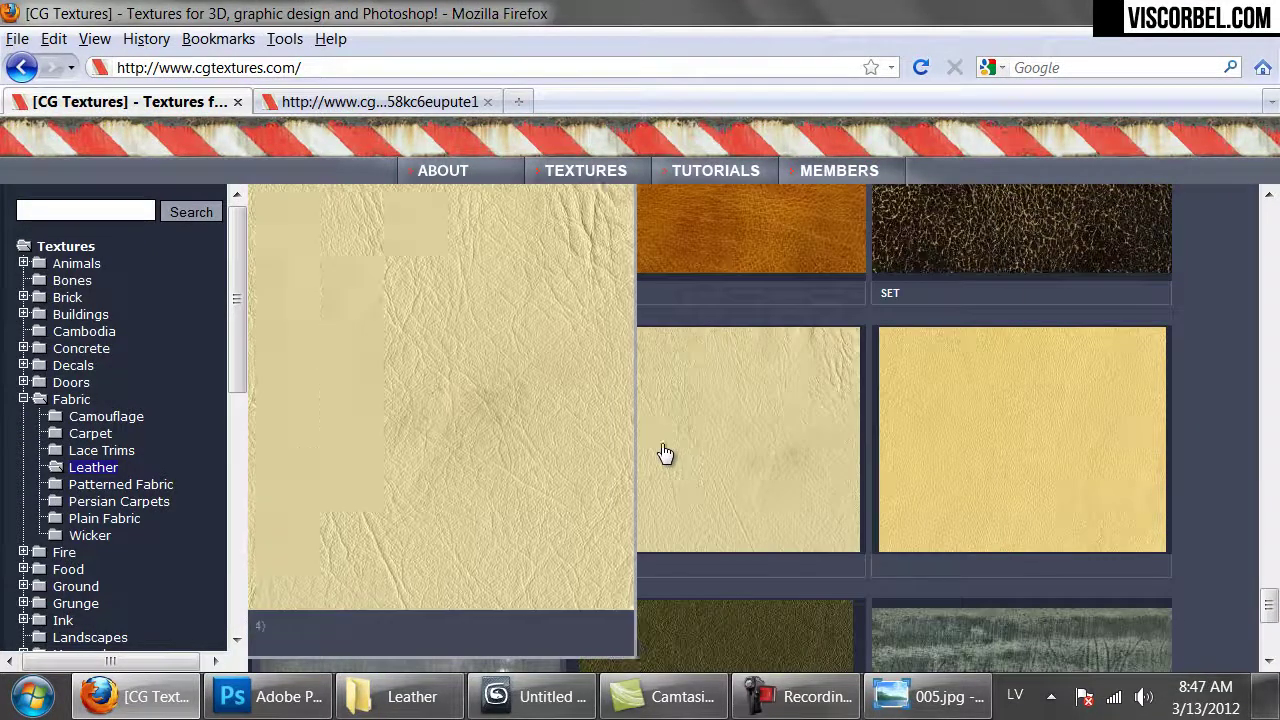
pyautogui.middleClick(738, 449)
# - Open the page of the coarse grey leather texture #15483 in a separate tab
pyautogui.scroll(3, 738, 449)
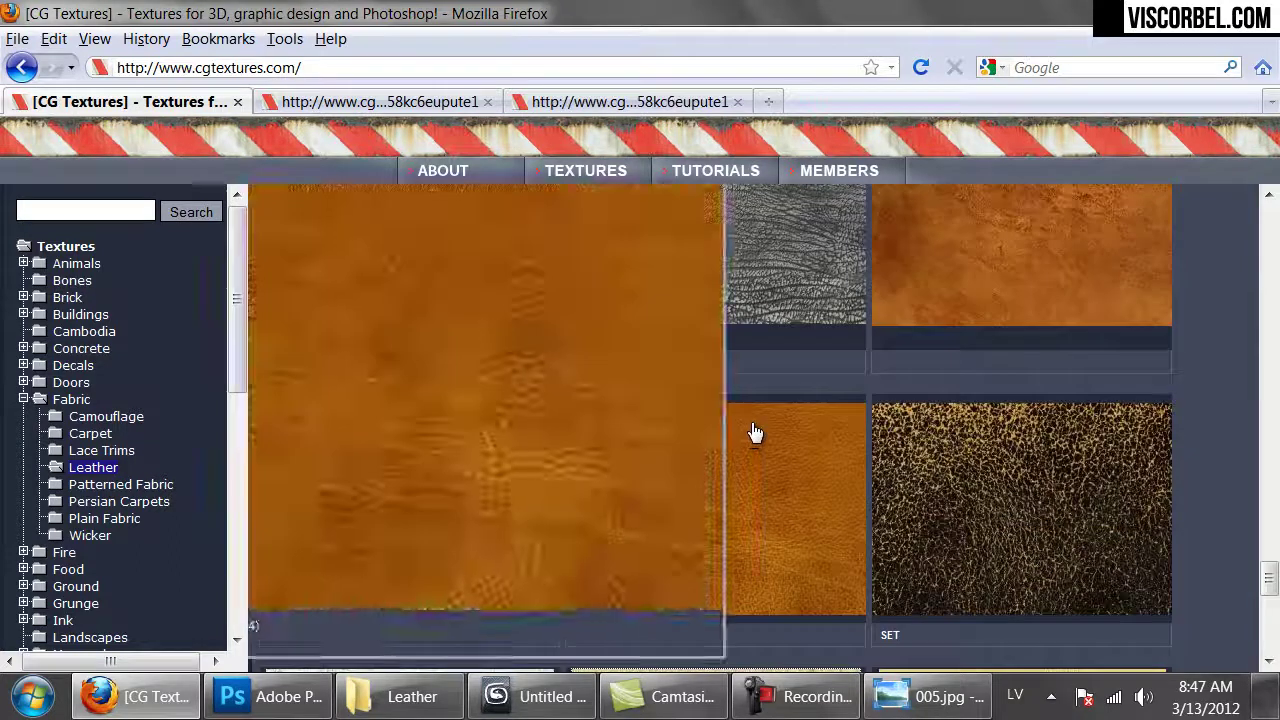
pyautogui.scroll(3, 745, 449)
pyautogui.moveTo(751, 449)
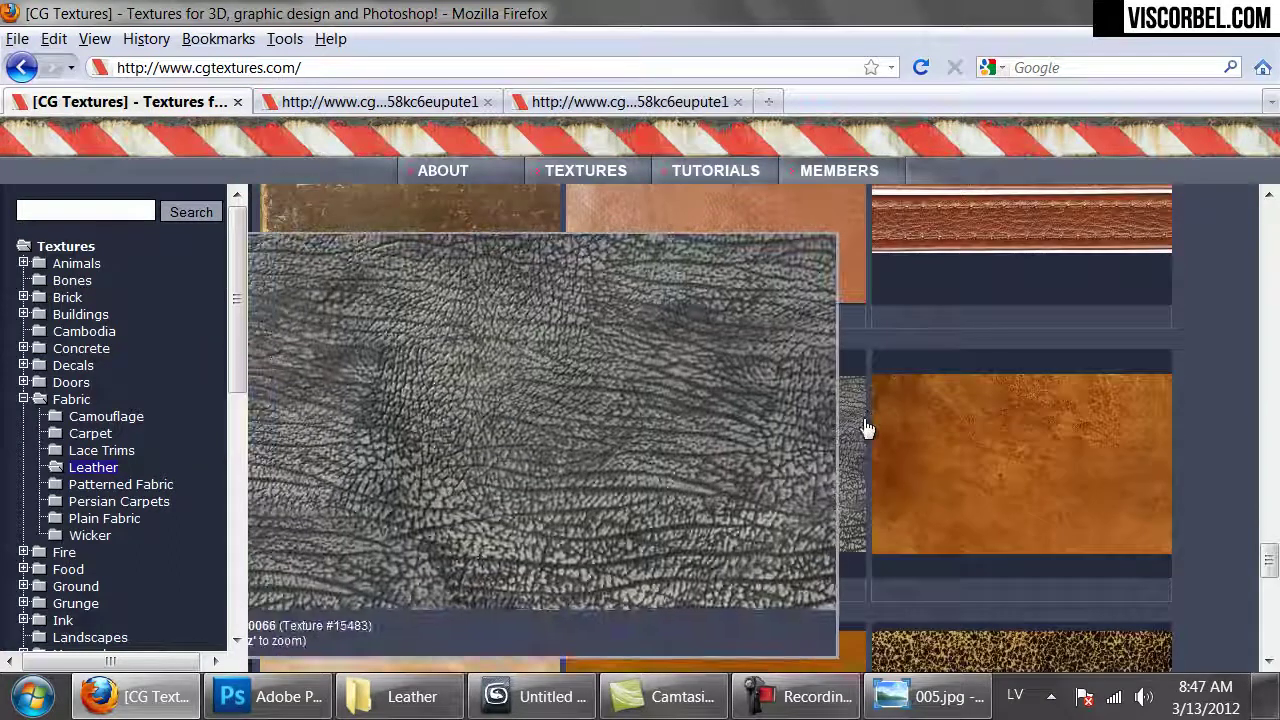
pyautogui.middleClick(828, 431)
# - Download the Large 3000x2293 version of Leather0031 and open it directly in Photoshop
pyautogui.click(376, 101)
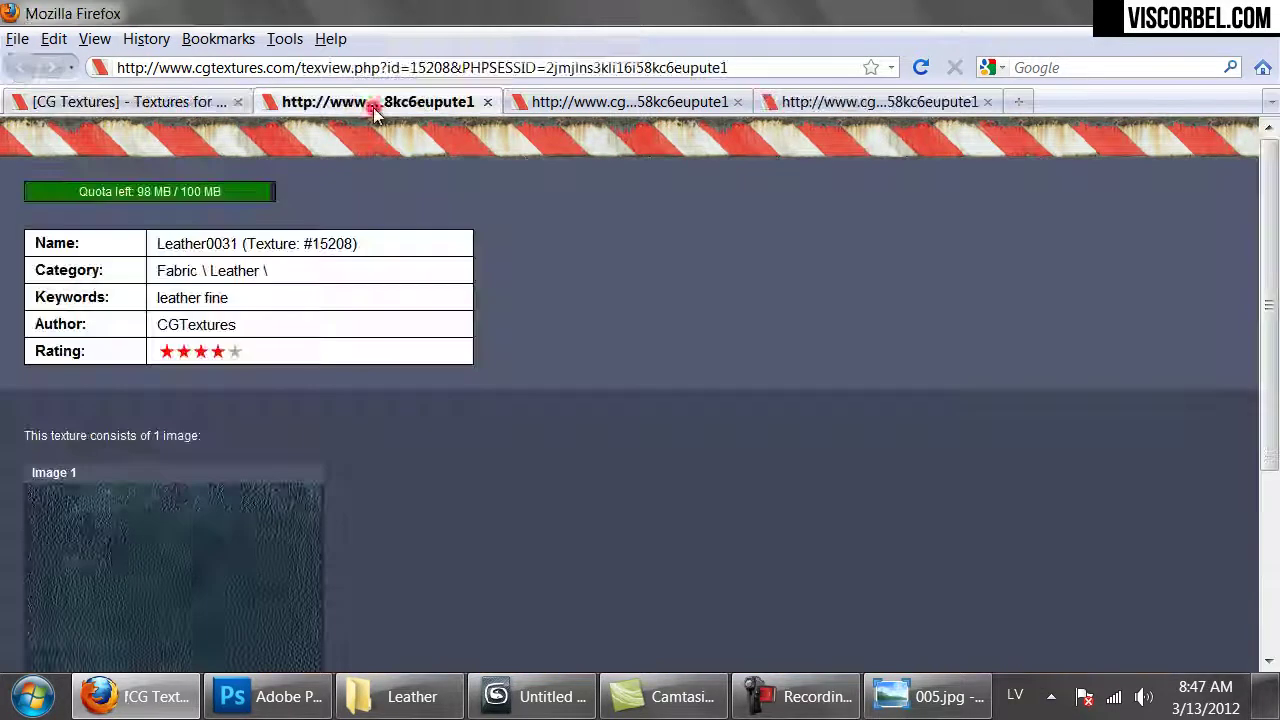
pyautogui.scroll(-4, 408, 350)
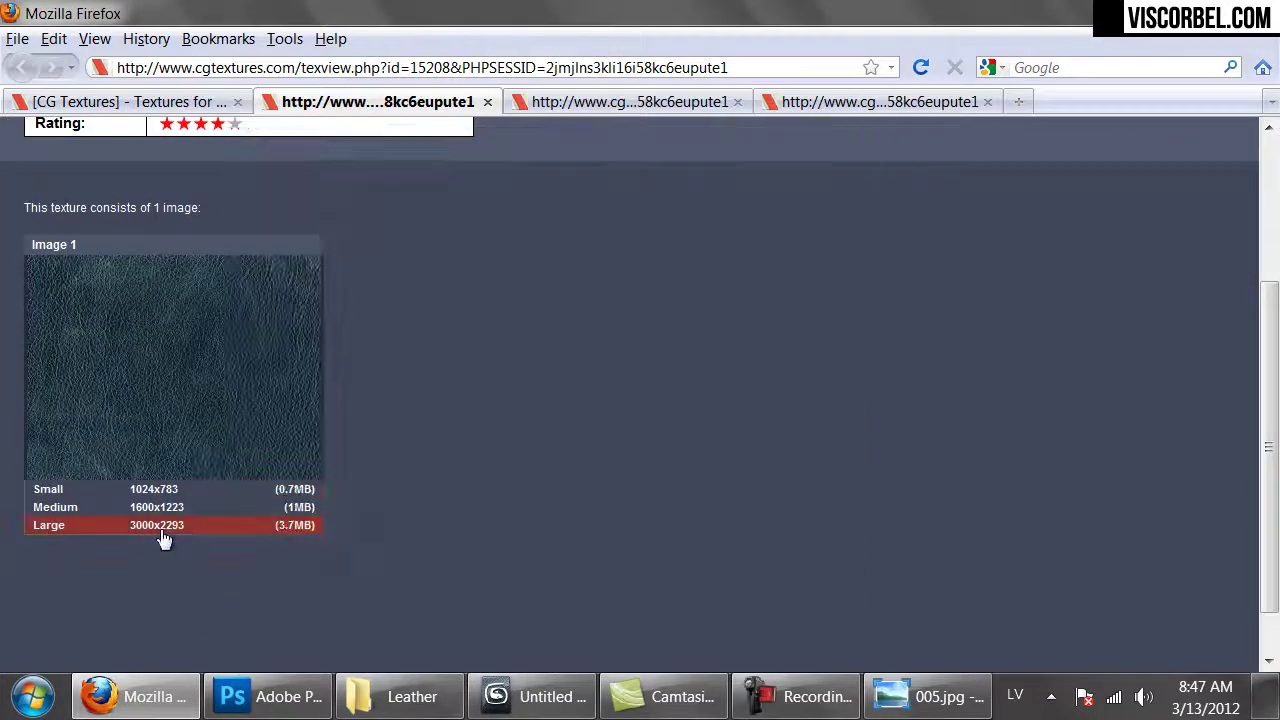
pyautogui.click(161, 531)
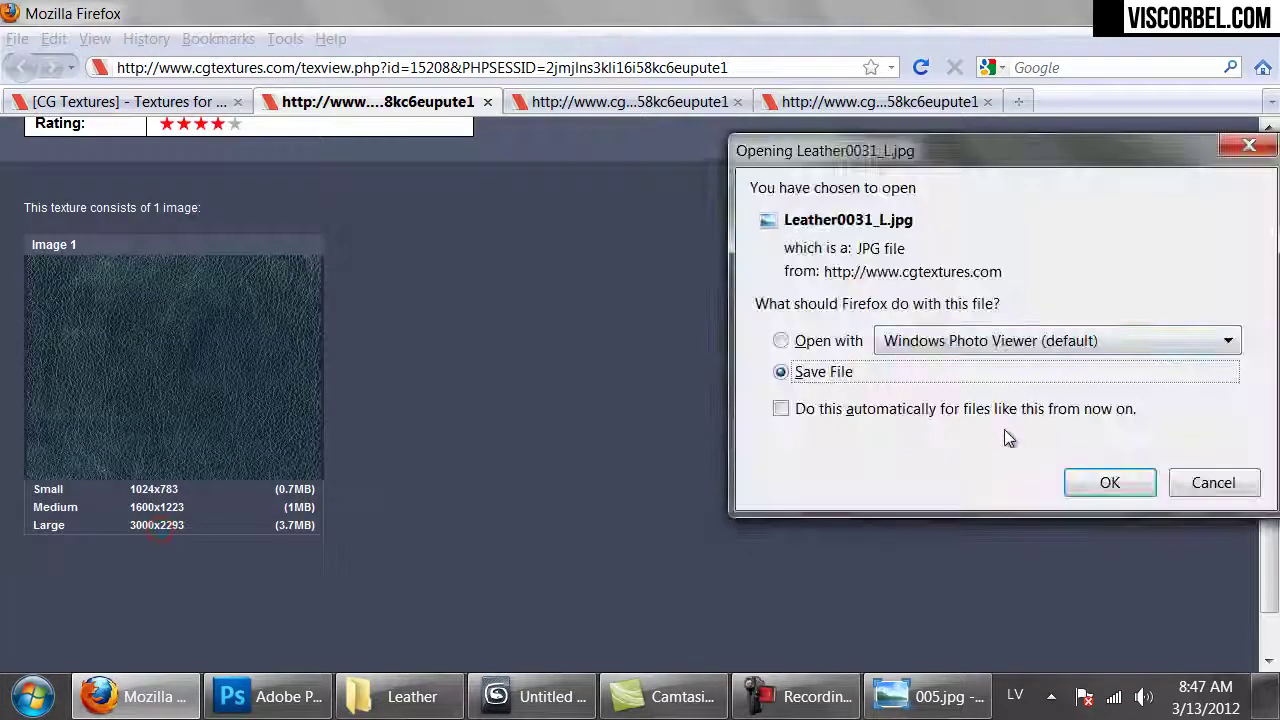
pyautogui.click(822, 342)
pyautogui.click(955, 397)
pyautogui.click(1108, 483)
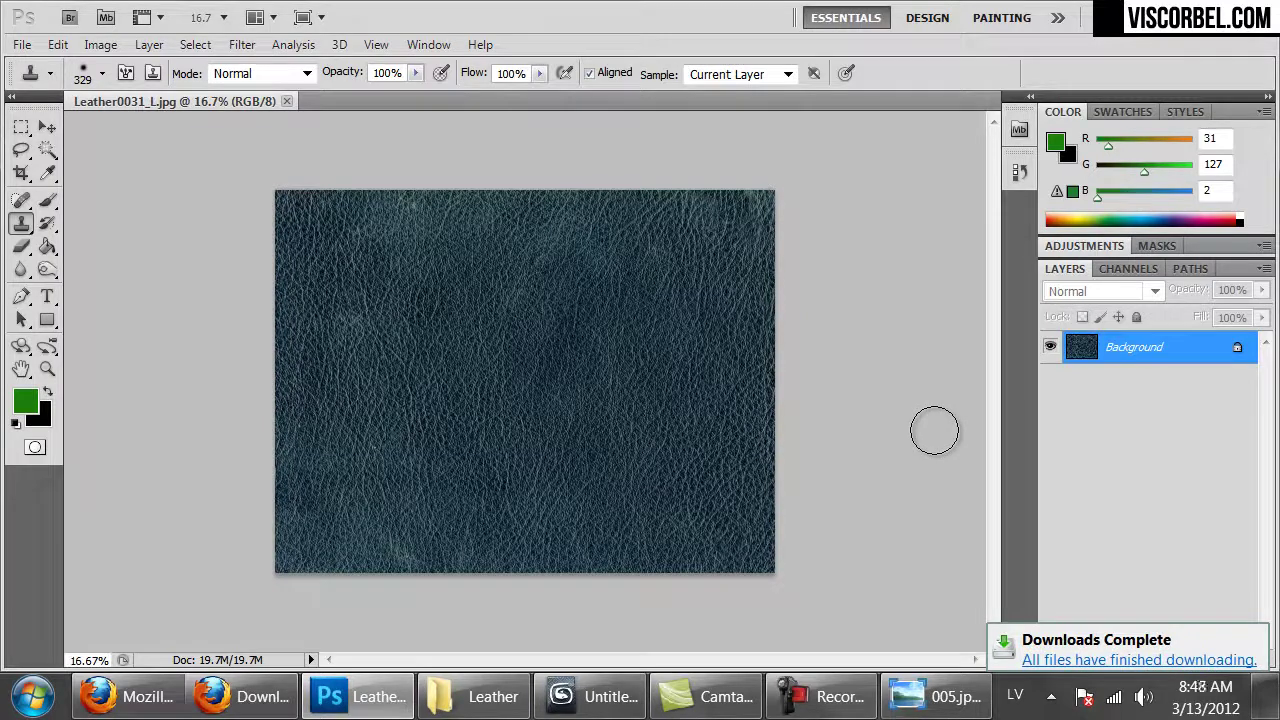
# - Remove all colour from the leather image with a Hue/Saturation adjustment at minimum saturation
pyautogui.hotkey('ctrl', 'u')
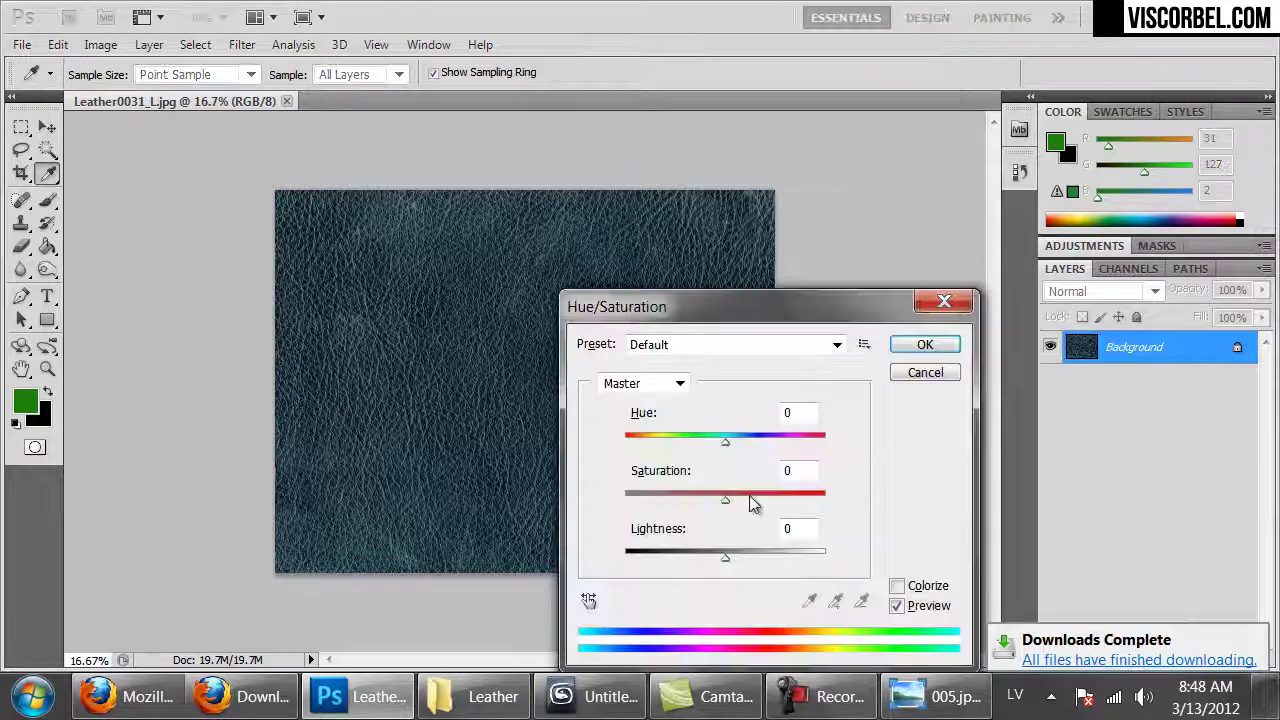
pyautogui.moveTo(722, 499); pyautogui.dragTo(625, 499)
pyautogui.moveTo(593, 300); pyautogui.dragTo(847, 226)
pyautogui.click(1185, 248)
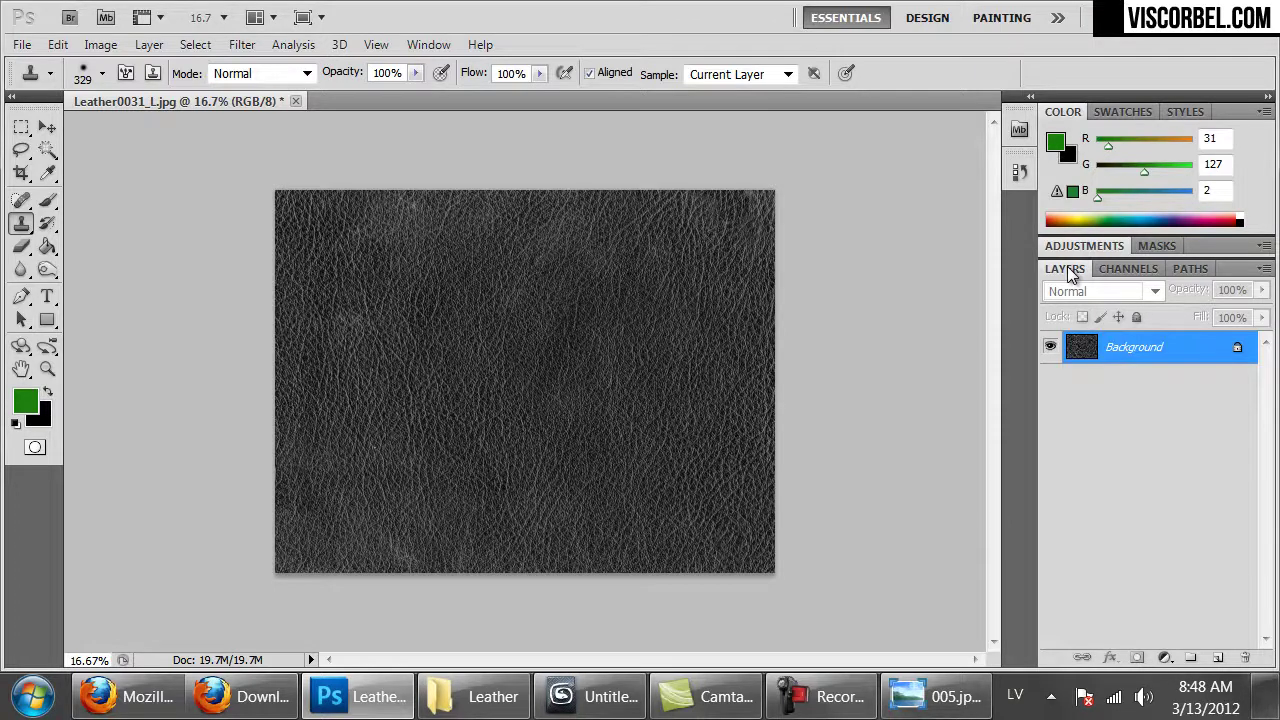
# - Examine the grain of the desaturated leather up close, then return to the whole image
pyautogui.hotkey('ctrl', '+')
pyautogui.hotkey('ctrl', '+')
pyautogui.hotkey('ctrl', '+')
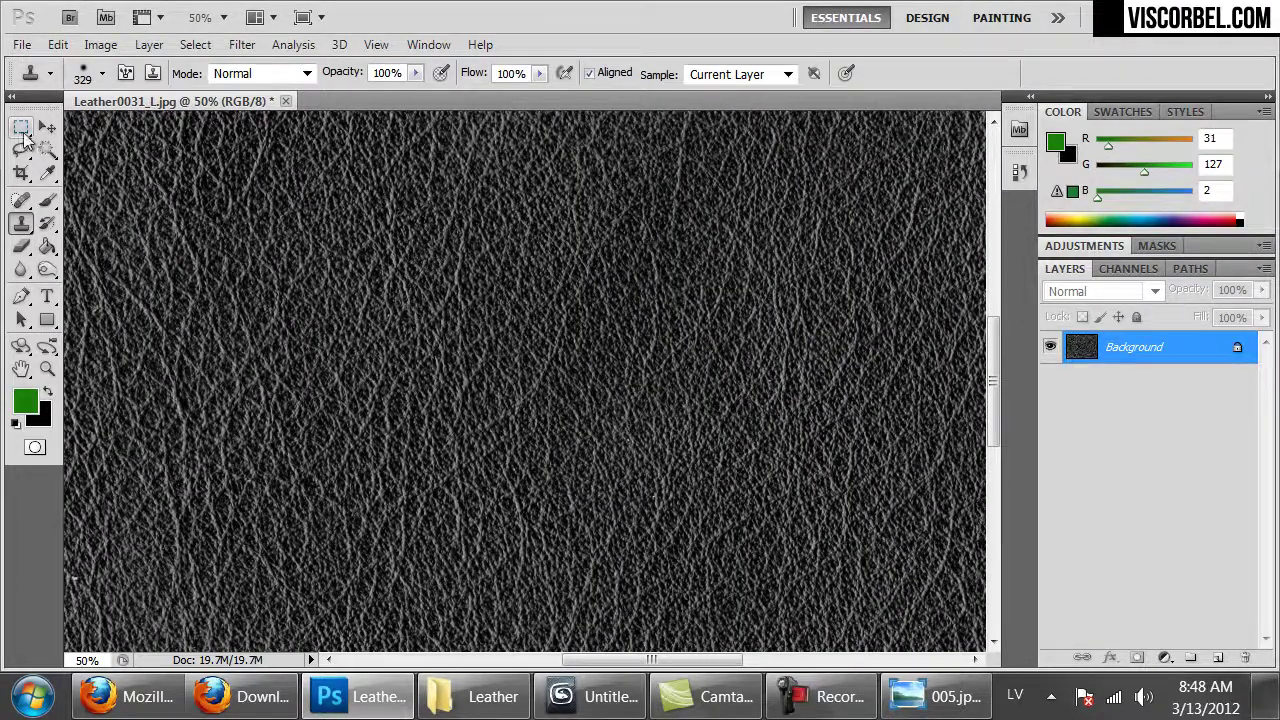
pyautogui.click(21, 127)
pyautogui.moveTo(480, 500); pyautogui.dragTo(513, 435)
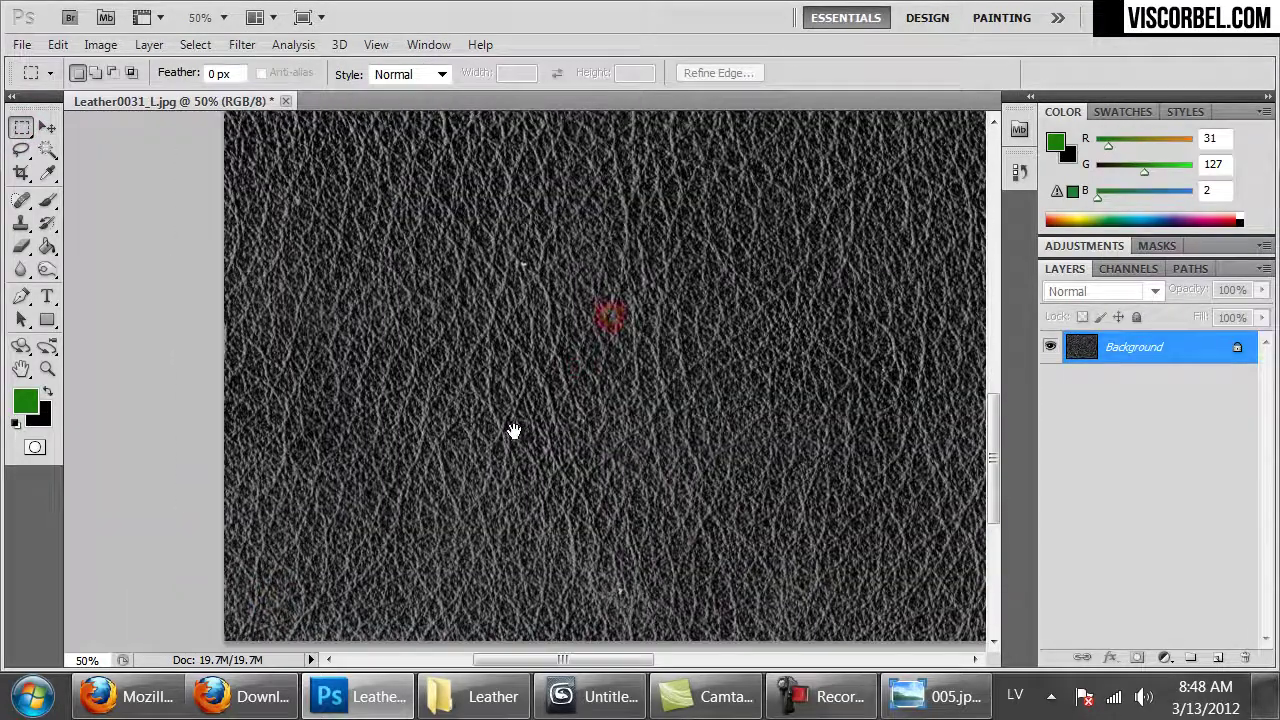
pyautogui.hotkey('ctrl', '-')
pyautogui.hotkey('ctrl', '-')
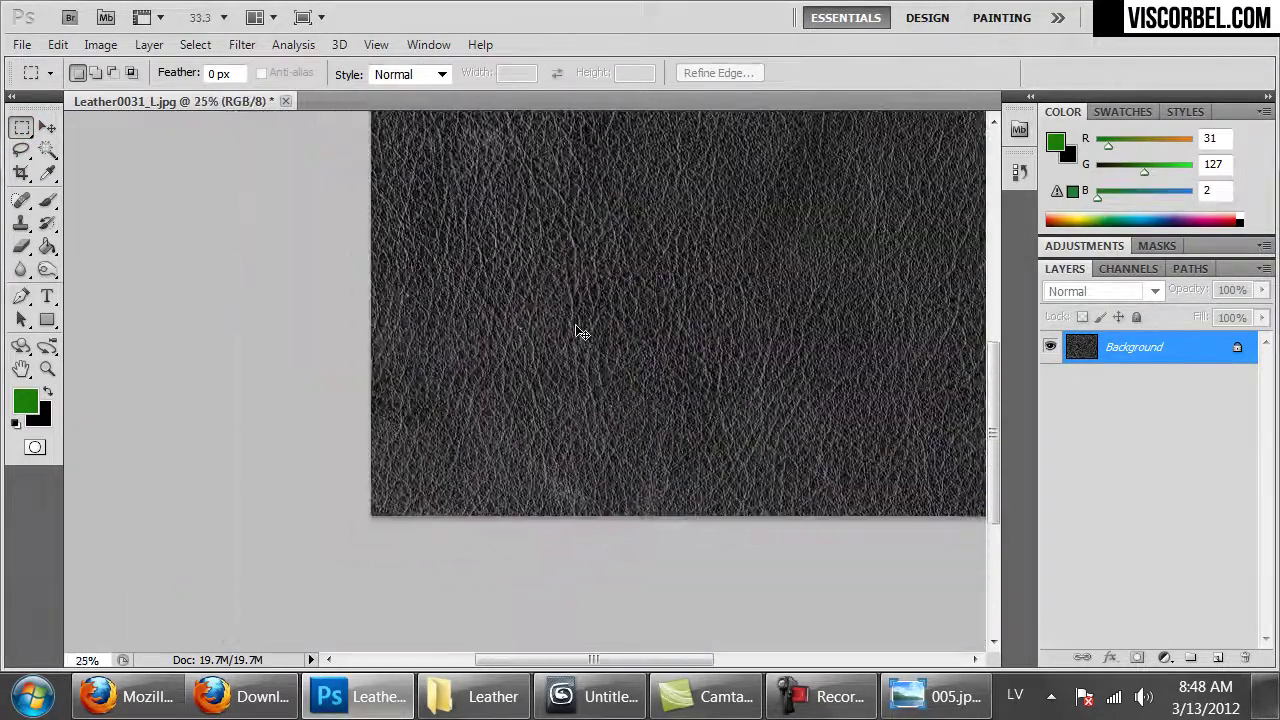
pyautogui.hotkey('ctrl', '-')
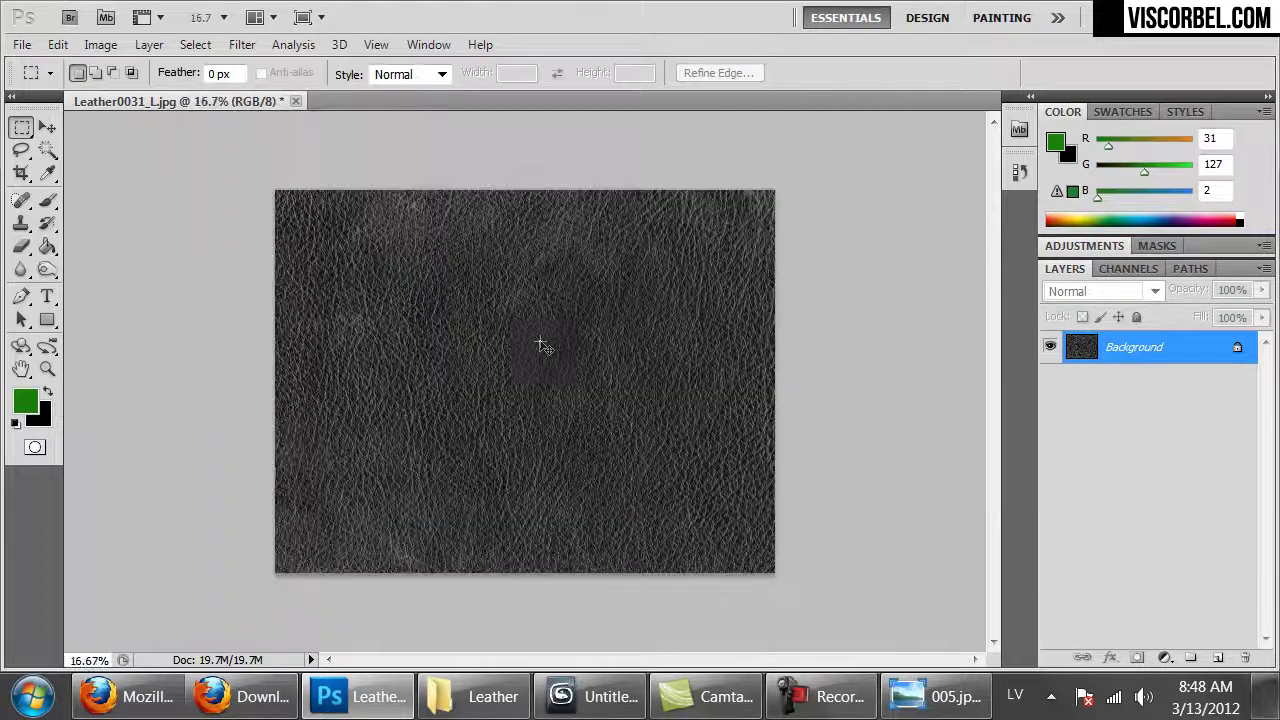
# - Invert the leather image and raise its contrast with Levels, setting the input black point to 128 and white point to 244
pyautogui.hotkey('ctrl', 'i')
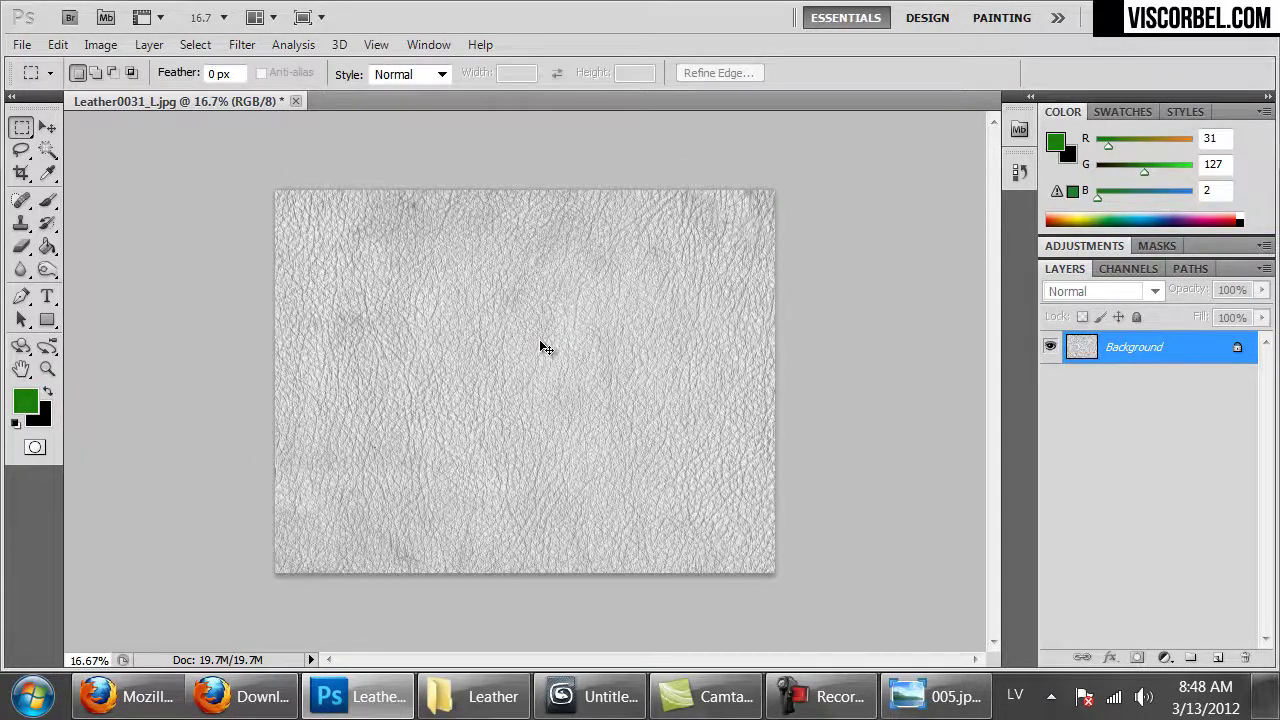
pyautogui.hotkey('ctrl', 'l')
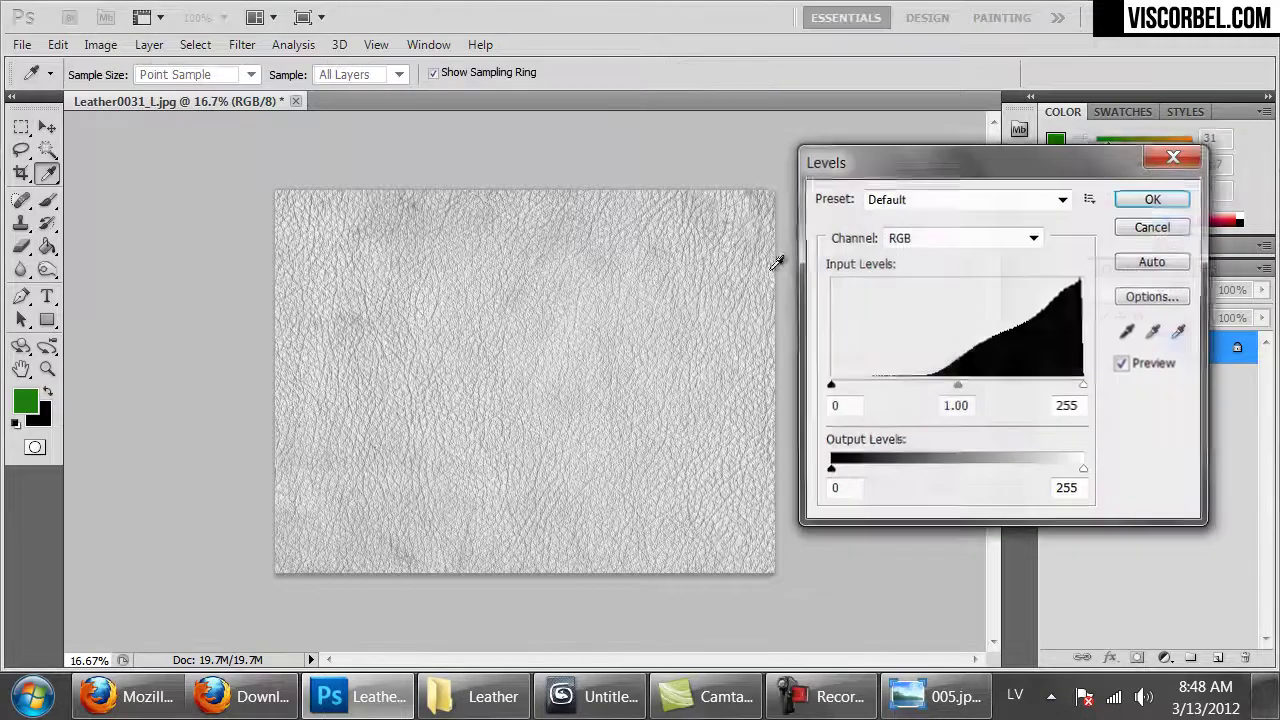
pyautogui.moveTo(858, 386); pyautogui.dragTo(918, 410)
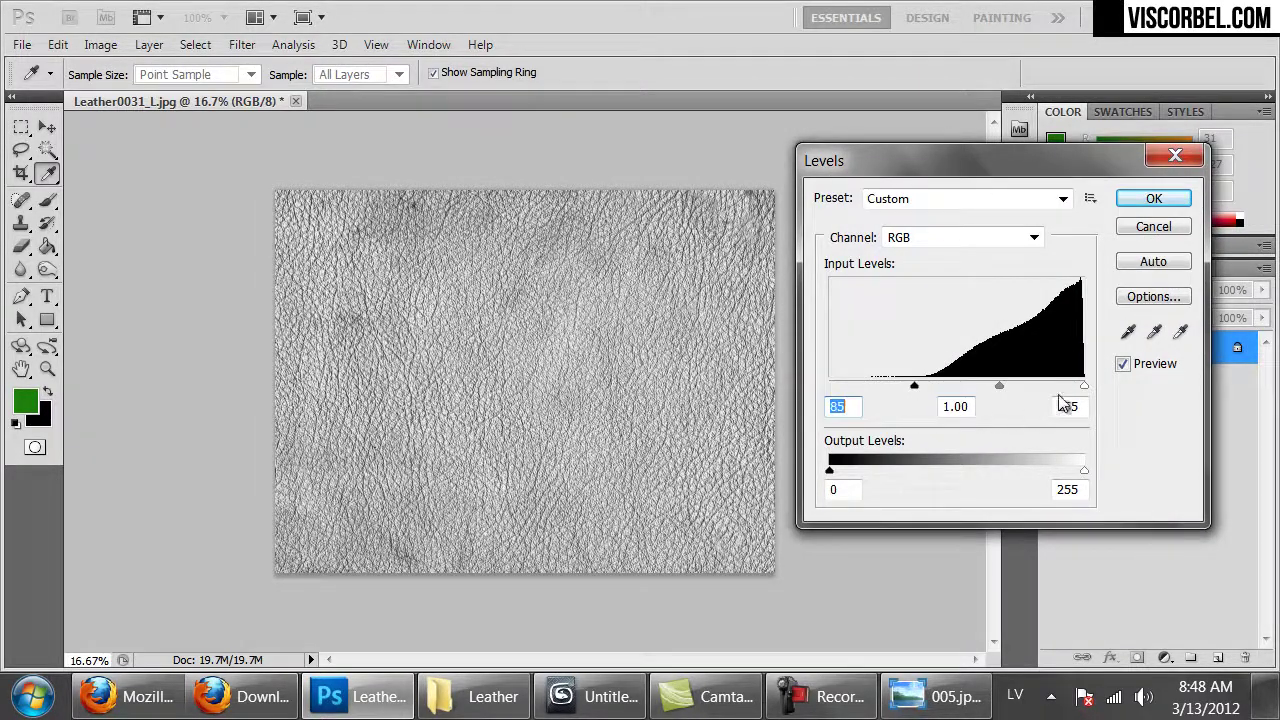
pyautogui.moveTo(1084, 387); pyautogui.dragTo(1071, 388)
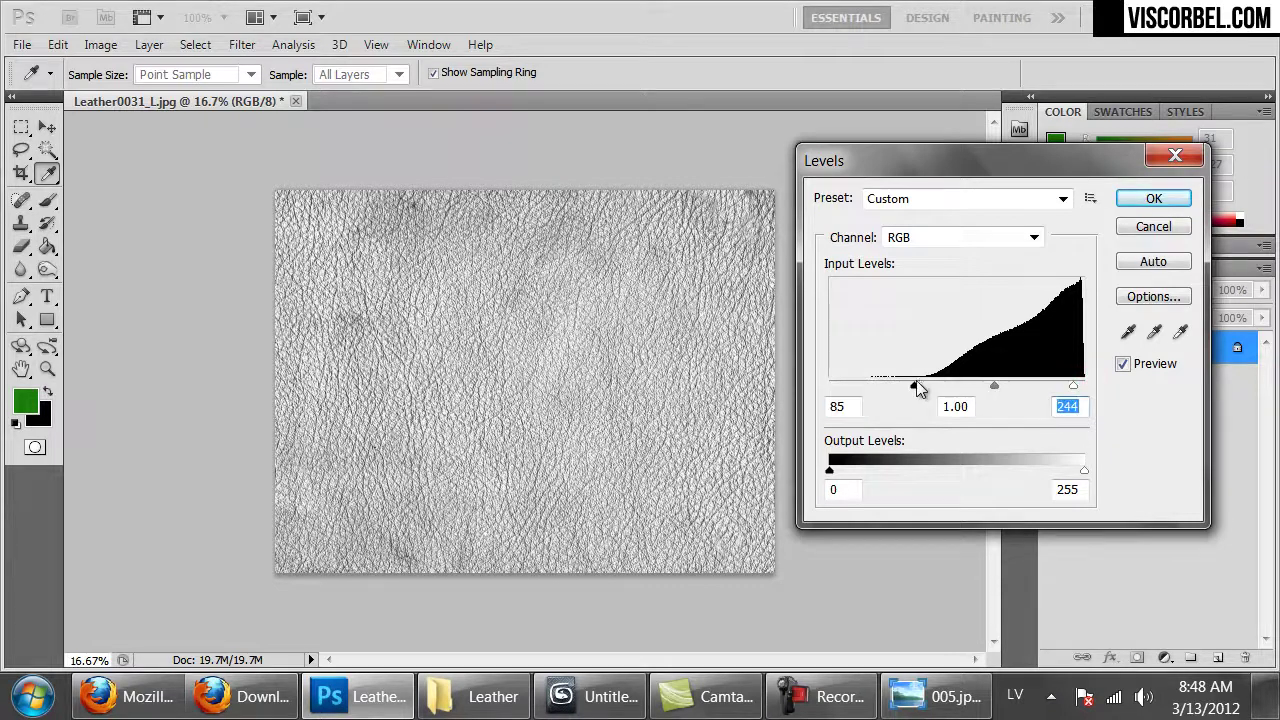
pyautogui.moveTo(922, 394); pyautogui.dragTo(960, 396)
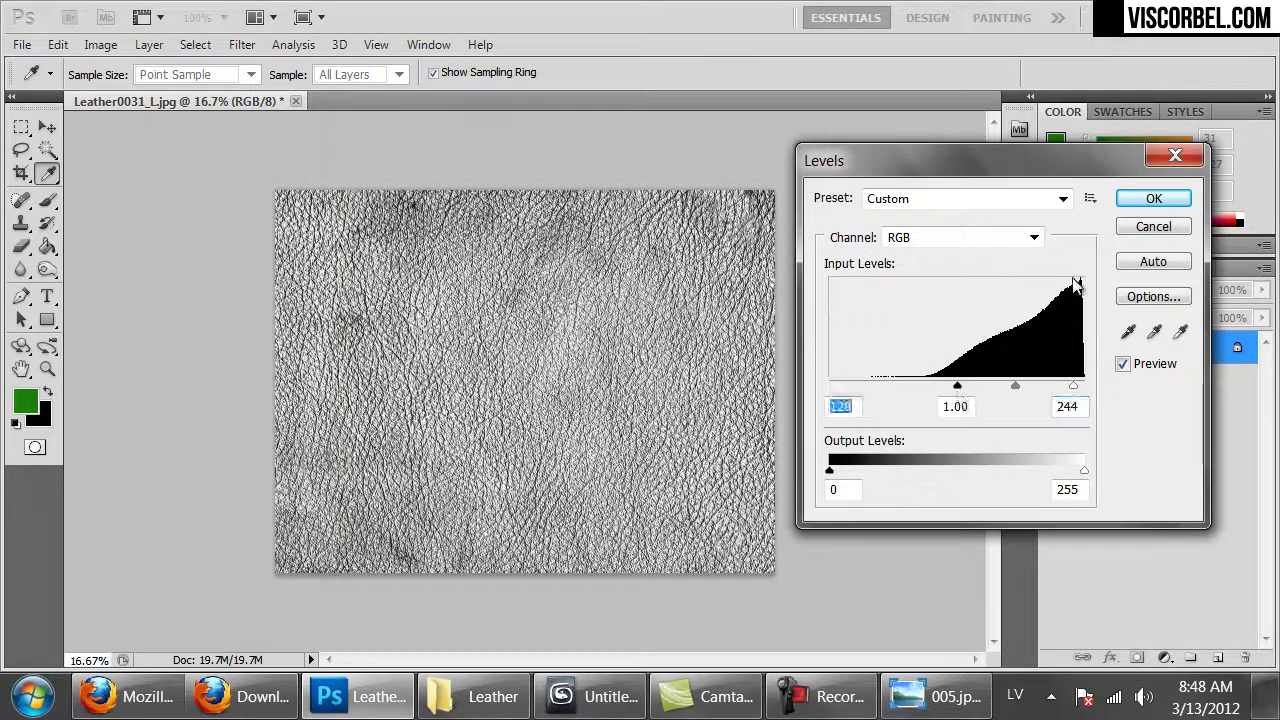
pyautogui.click(1145, 200)
# - Smooth the fine grain of the leather image with a Median noise filter at a radius of 3 pixels
pyautogui.hotkey('ctrl', '1')
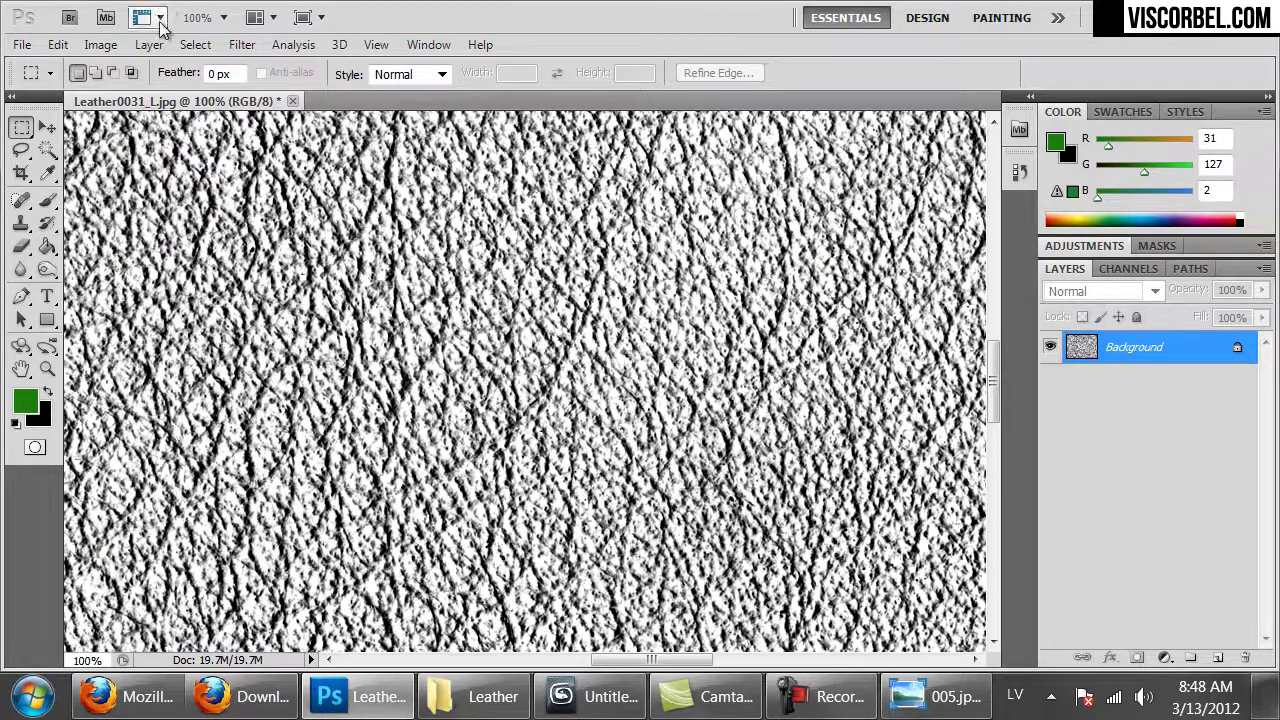
pyautogui.click(246, 45)
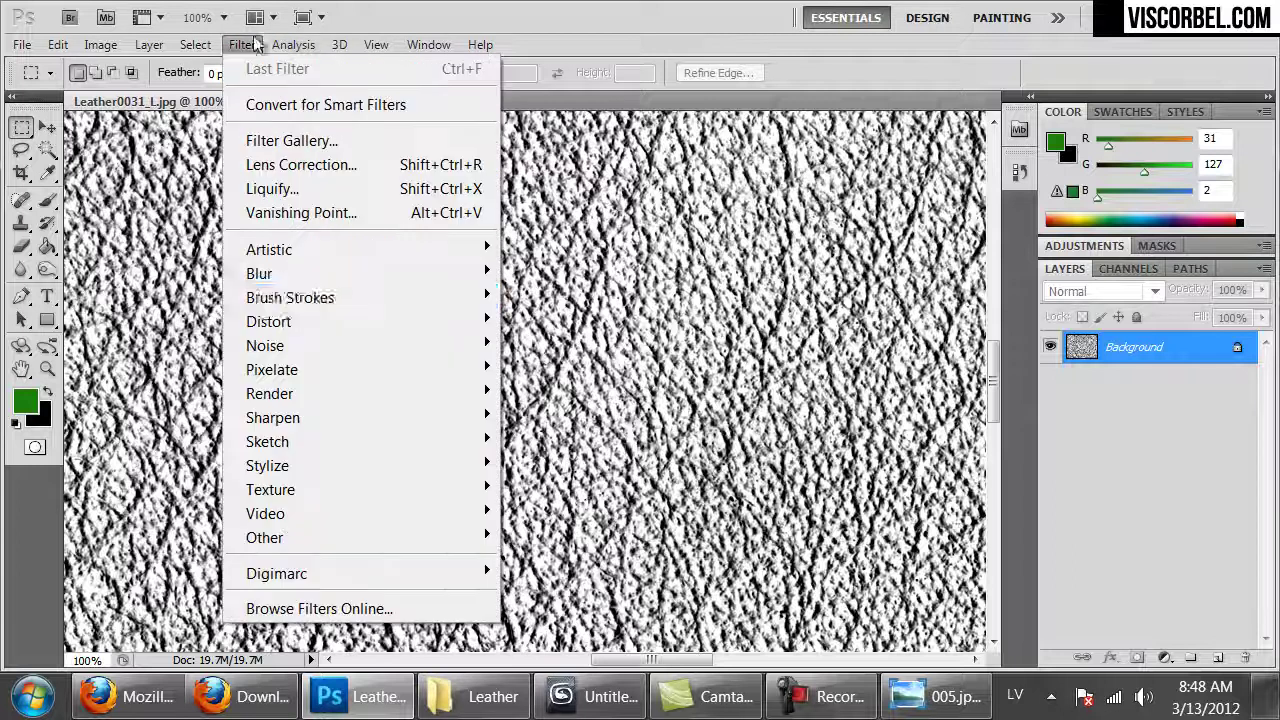
pyautogui.moveTo(490, 345)
pyautogui.click(561, 424)
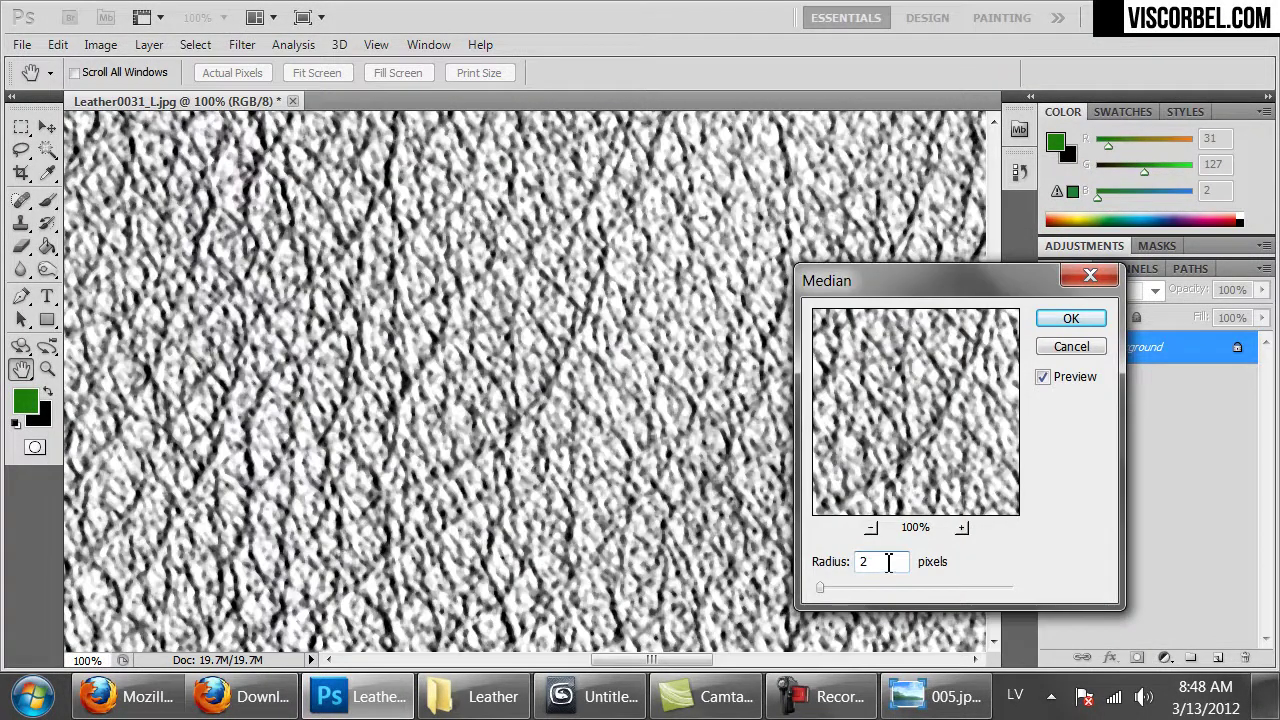
pyautogui.write('3')
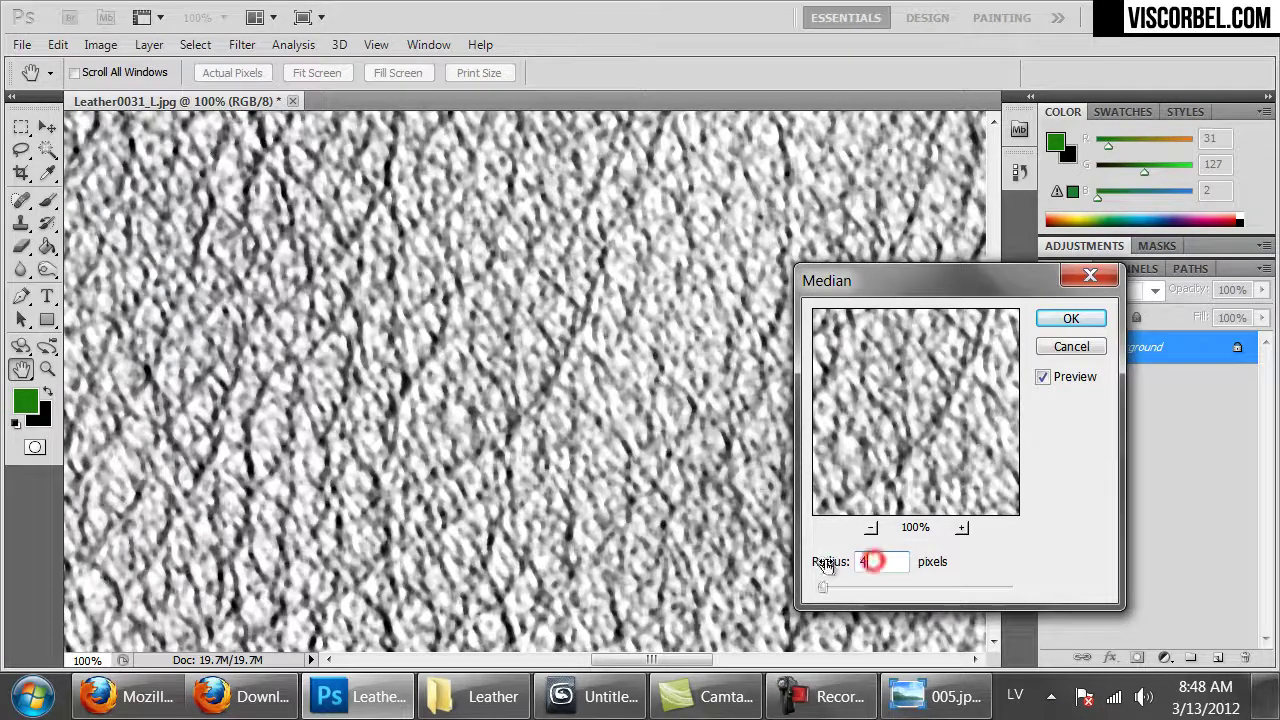
pyautogui.click(1071, 318)
pyautogui.press('m')
# - Resize the leather image to a width of 1000 pixels with its proportions constrained
pyautogui.hotkey('ctrl', '-')
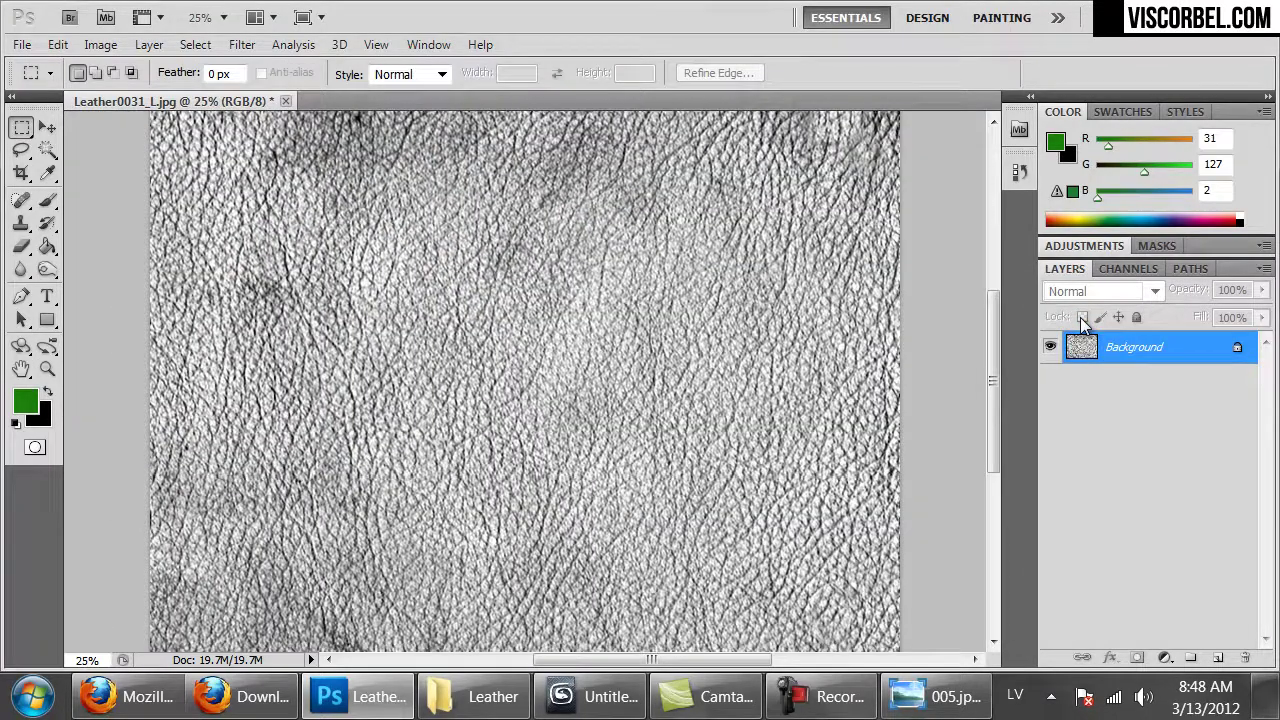
pyautogui.hotkey('ctrl', '-')
pyautogui.hotkey('ctrl', 'alt', 'i')
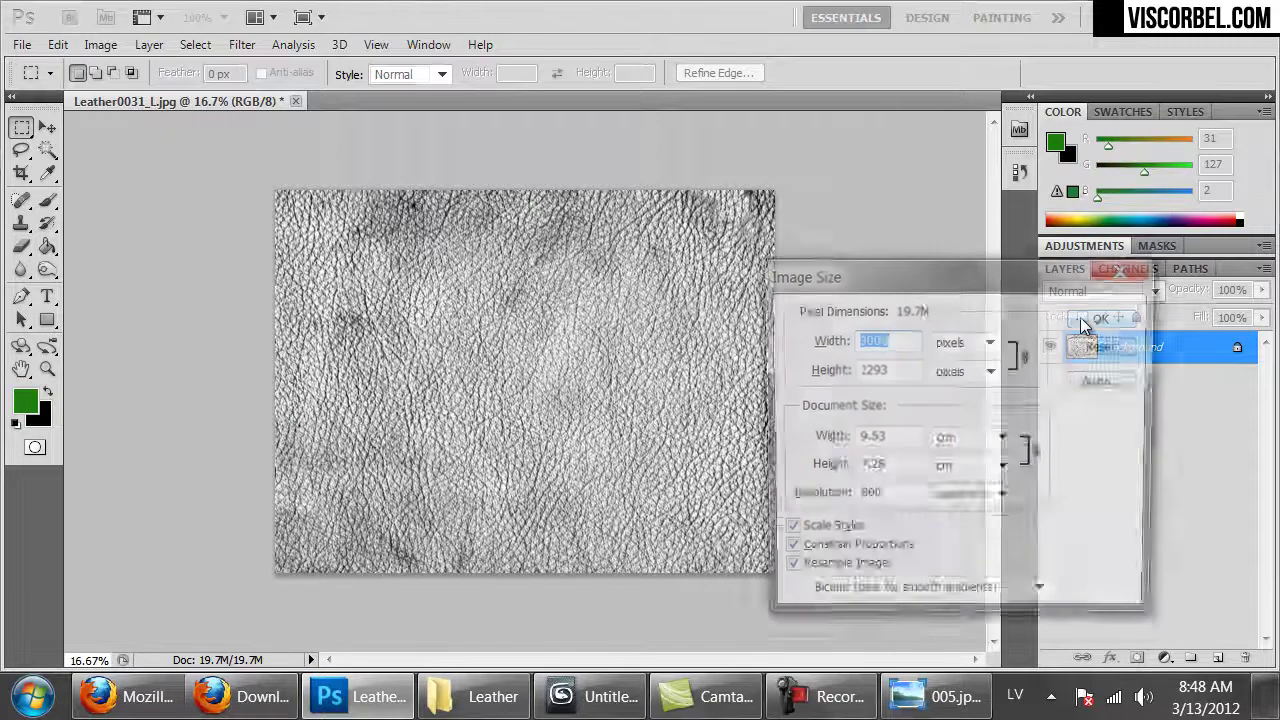
pyautogui.write('1000')
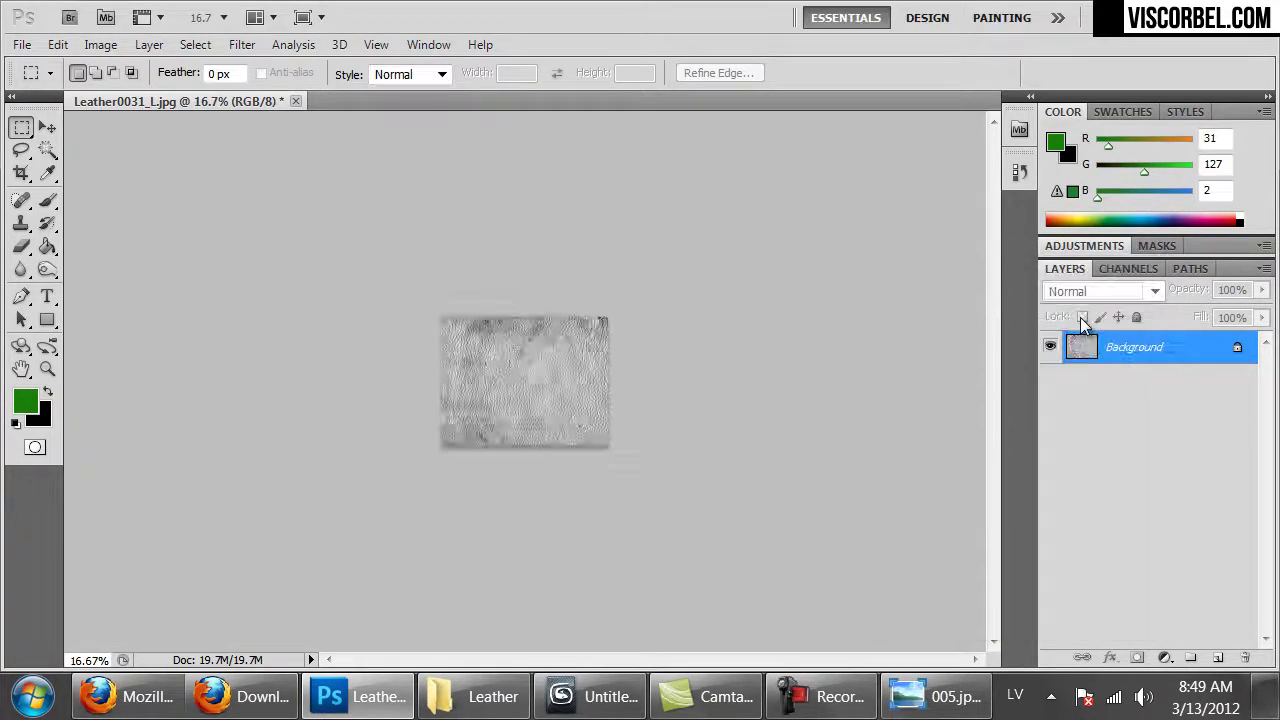
pyautogui.click(1080, 317)
# - Sharpen the resized leather with Unsharp Mask at an amount of 93% and a radius of 0.5 pixels
pyautogui.hotkey('ctrl', '1')
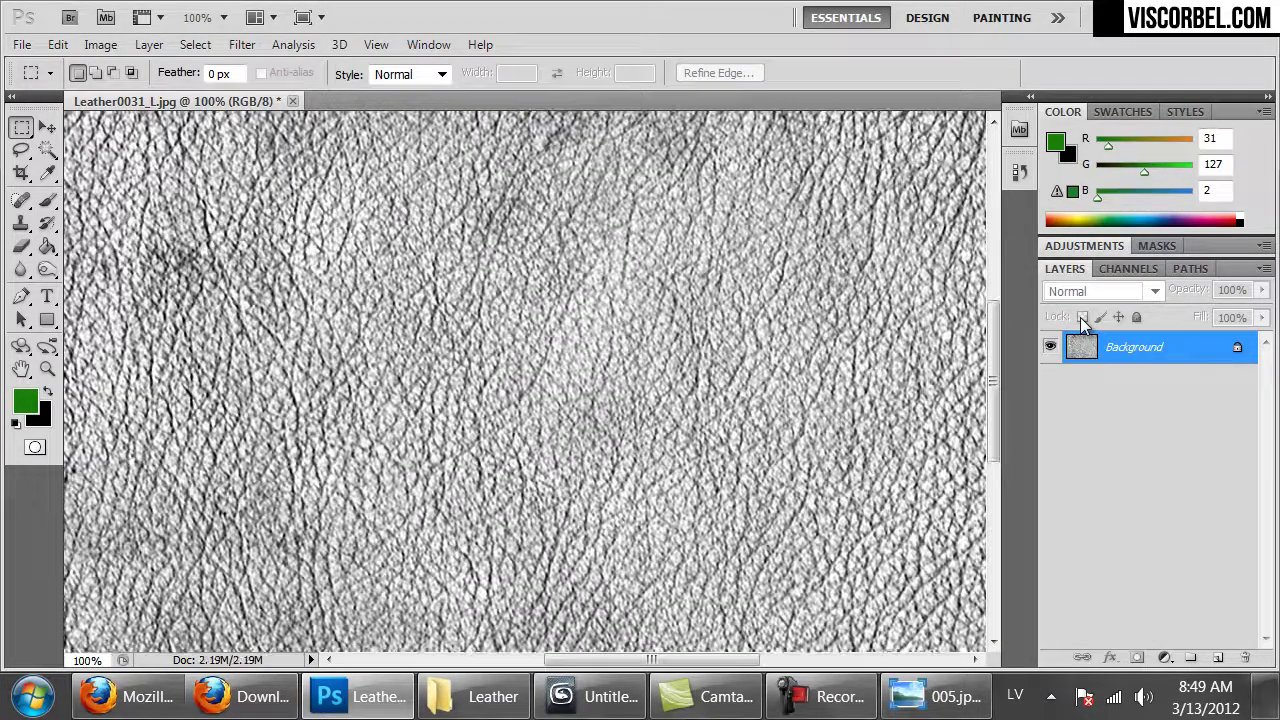
pyautogui.click(242, 44)
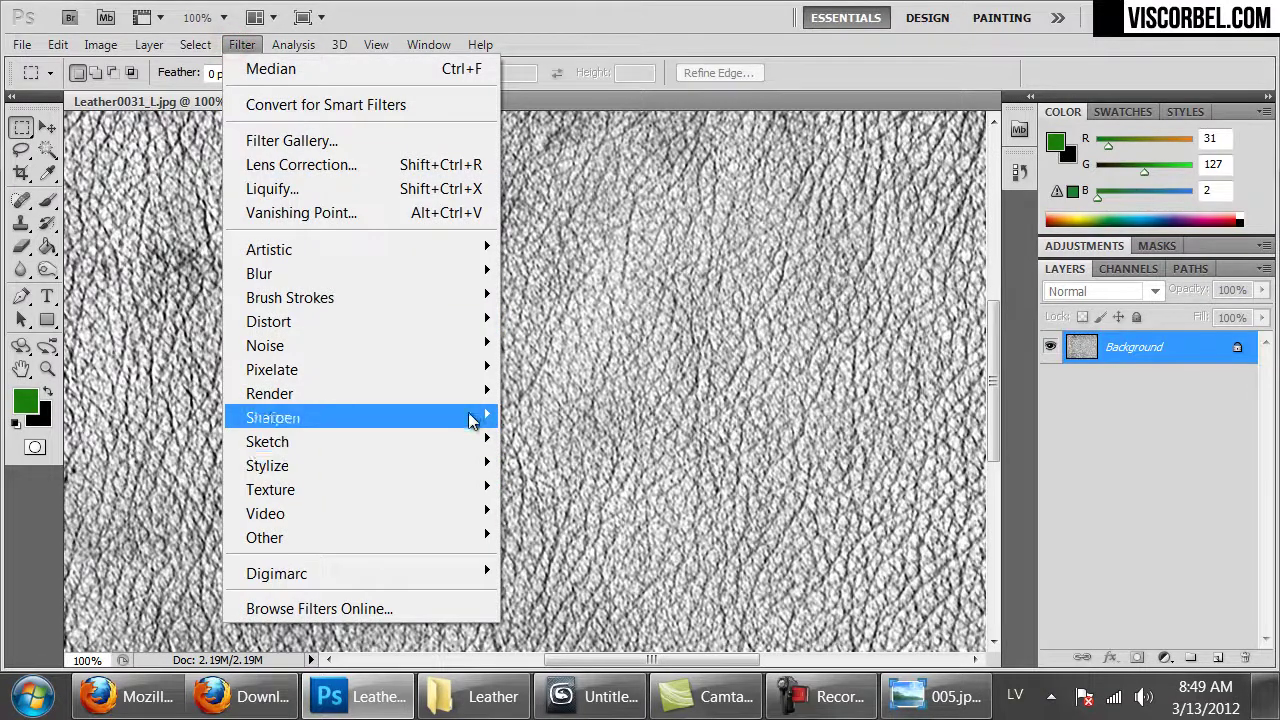
pyautogui.moveTo(471, 414)
pyautogui.click(586, 514)
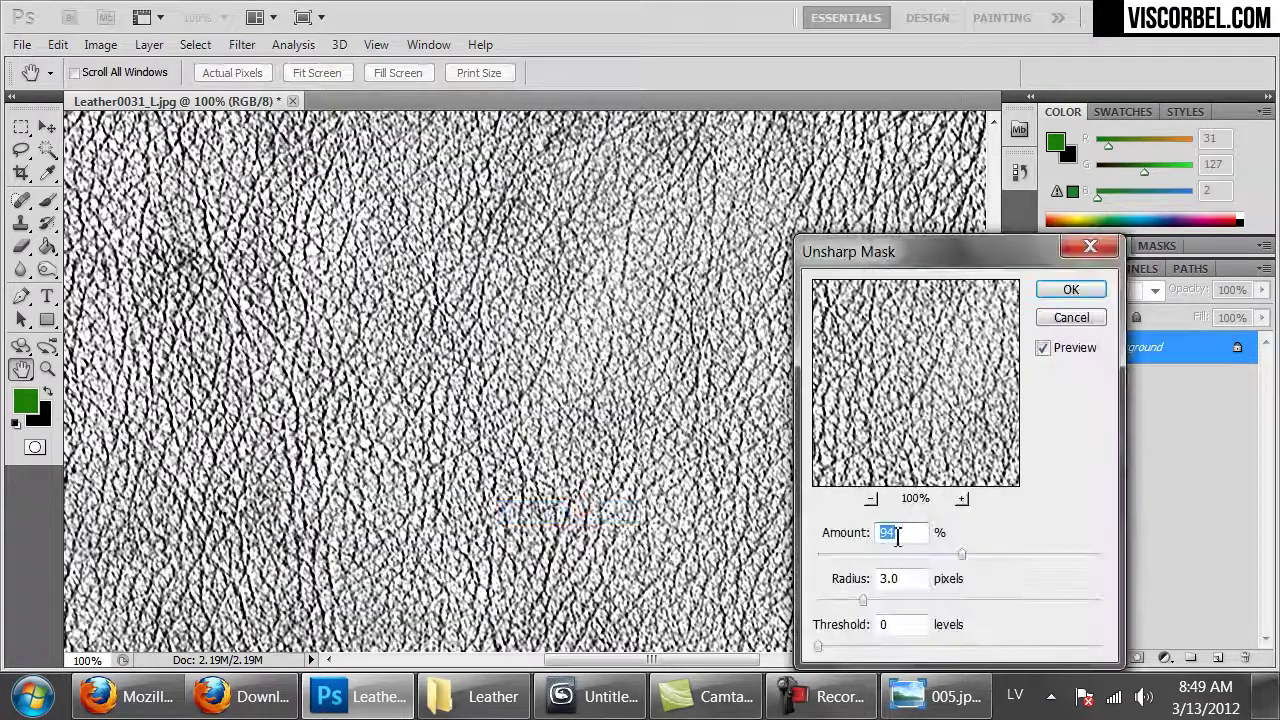
pyautogui.click(826, 607)
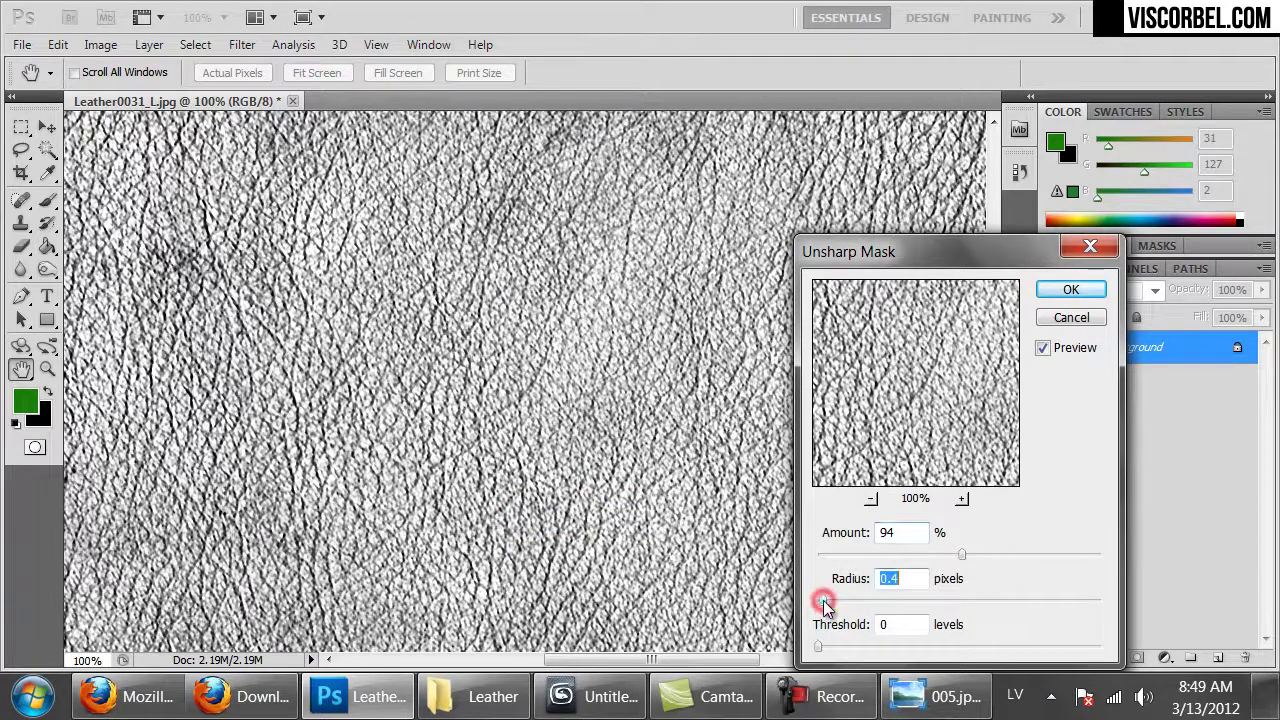
pyautogui.moveTo(831, 601); pyautogui.dragTo(824, 601)
pyautogui.moveTo(967, 558); pyautogui.dragTo(962, 565)
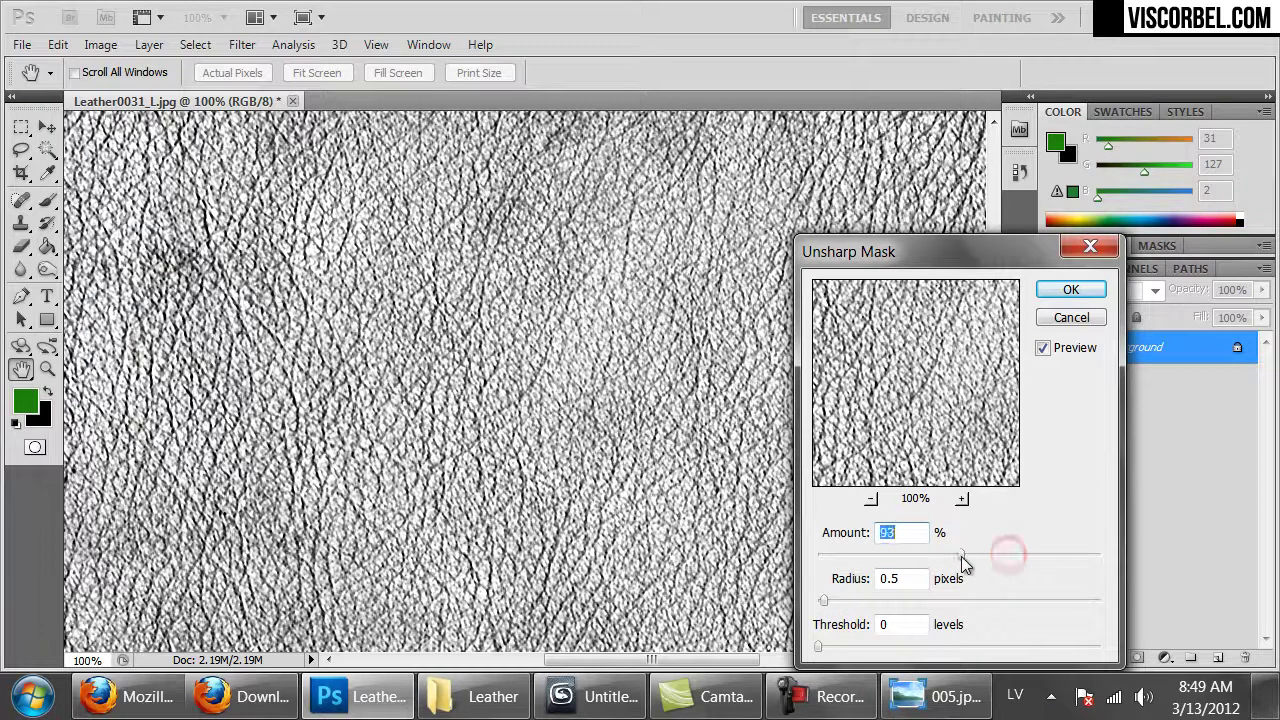
pyautogui.click(1067, 290)
pyautogui.press('m')
# - Select the entire leather image and copy it
pyautogui.hotkey('ctrl', '-')
pyautogui.hotkey('ctrl', '-')
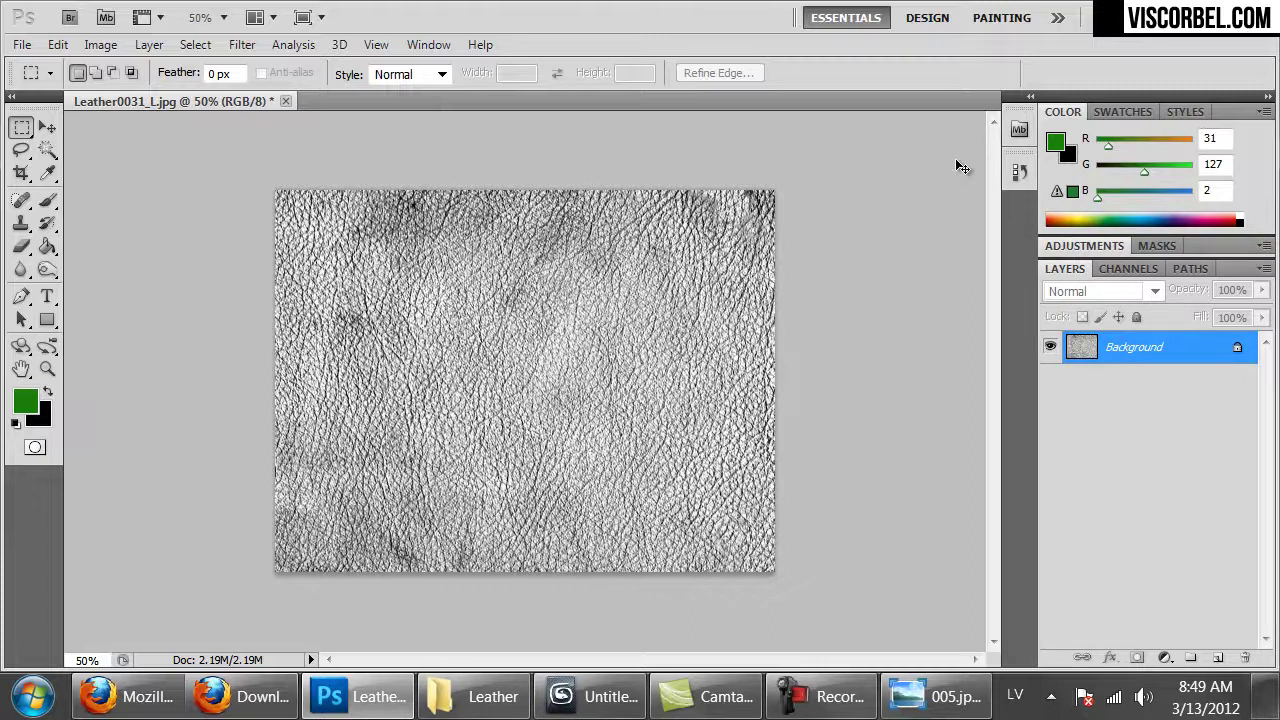
pyautogui.hotkey('ctrl', 'a')
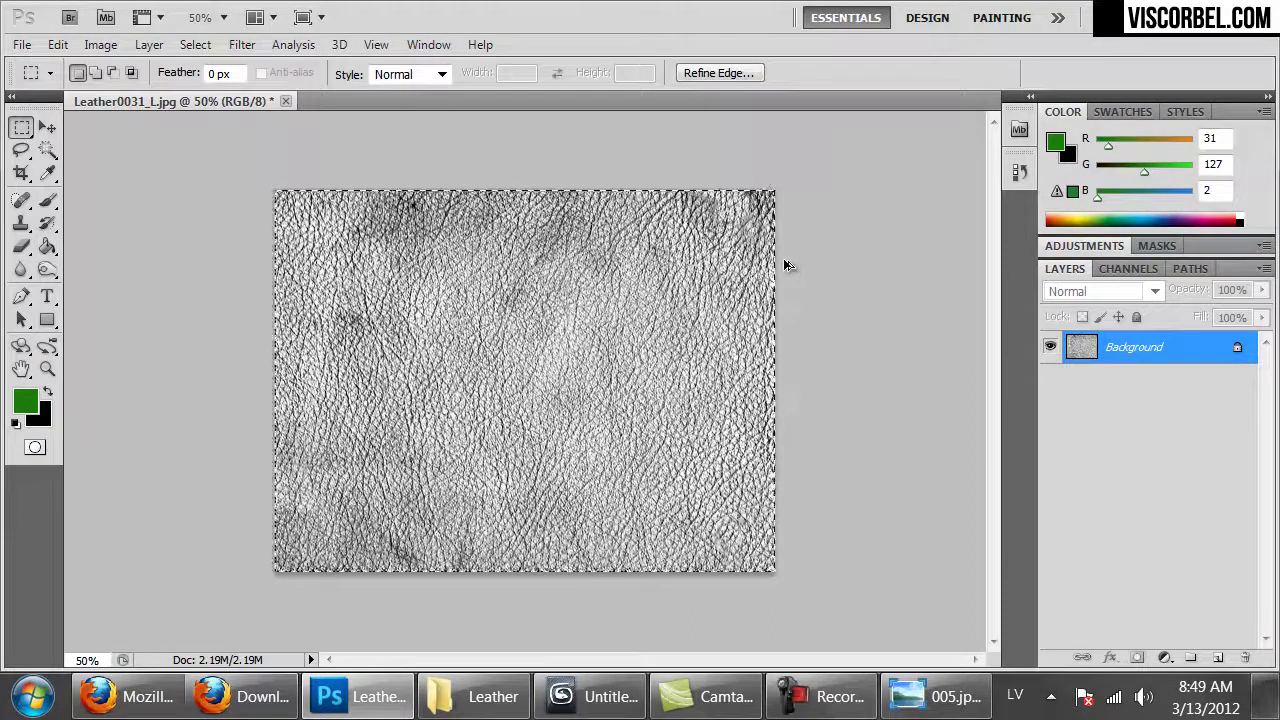
# - Enlarge the canvas by a relative 100 percent in both width and height, anchored at the centre
pyautogui.hotkey('ctrl', 'alt', 'c')
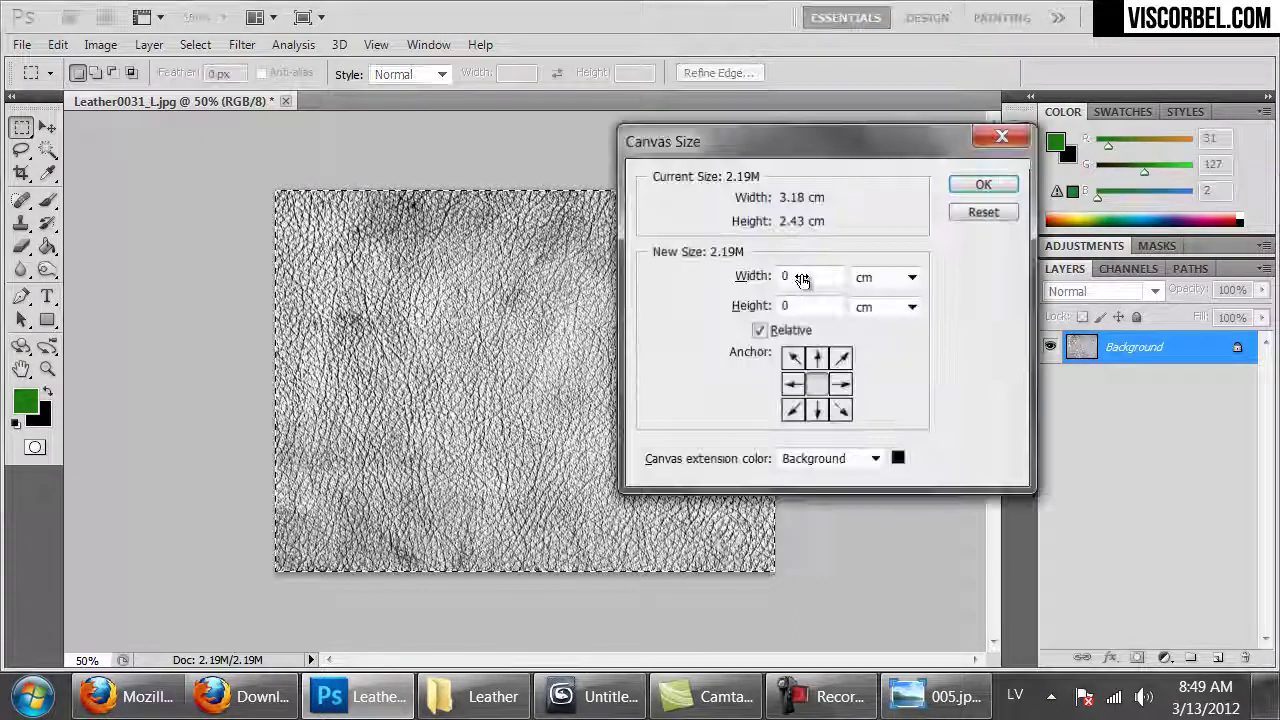
pyautogui.click(888, 274)
pyautogui.click(871, 318)
pyautogui.click(885, 277)
pyautogui.click(877, 300)
pyautogui.doubleClick(812, 275)
pyautogui.write('100')
pyautogui.press('Tab')
pyautogui.write('100')
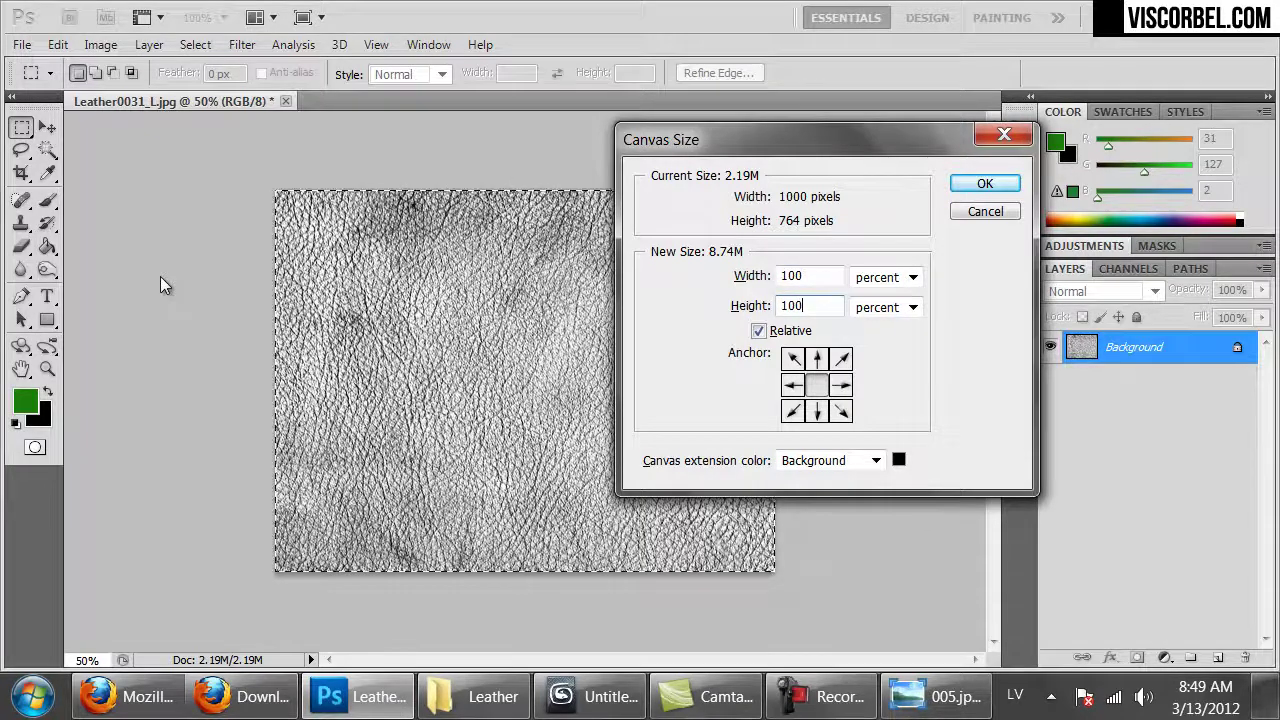
pyautogui.press('Return')
# - Paste four copies of the leather, arrange them in a two-by-two grid covering the canvas, and merge them into one layer
pyautogui.hotkey('ctrl', '-')
pyautogui.hotkey('ctrl', 'v')
pyautogui.keyDown('ctrl'); pyautogui.moveTo(575, 414); pyautogui.dragTo(455, 320); pyautogui.keyUp('ctrl')
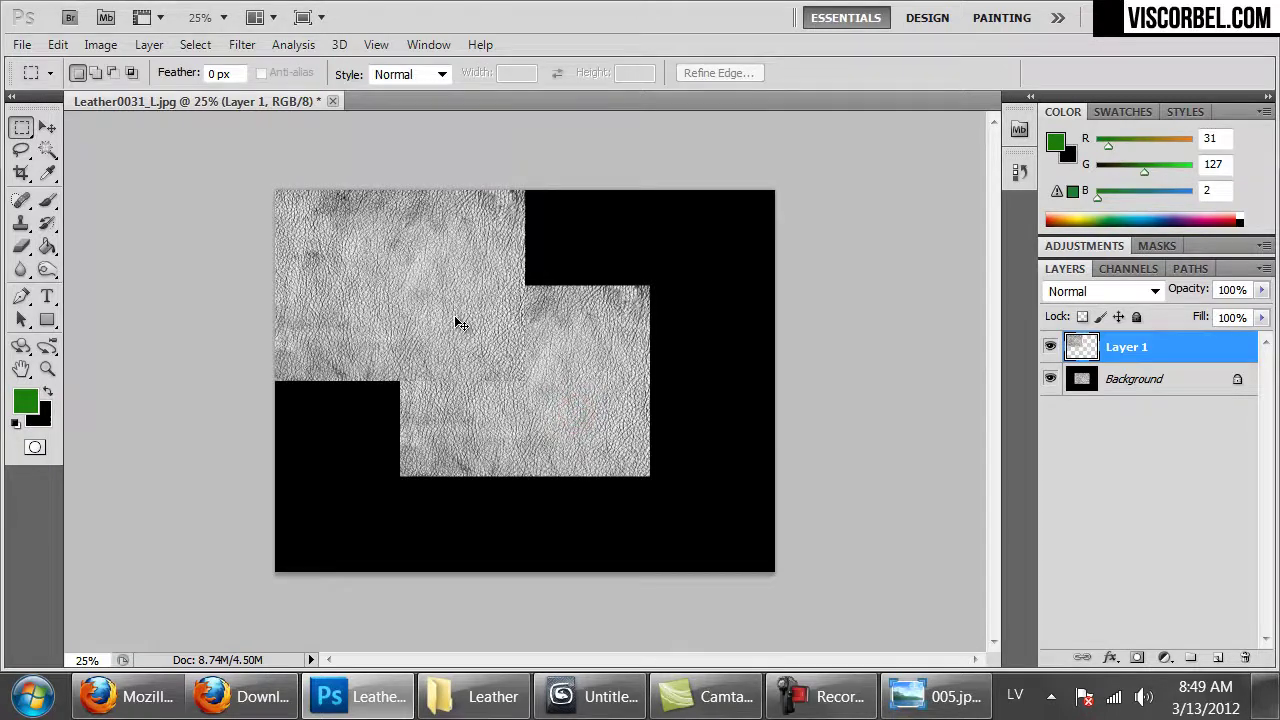
pyautogui.hotkey('ctrl', 'v')
pyautogui.keyDown('ctrl'); pyautogui.moveTo(517, 403); pyautogui.dragTo(458, 459); pyautogui.keyUp('ctrl')
pyautogui.hotkey('ctrl', 'v')
pyautogui.hotkey('ctrl', 'v')
pyautogui.keyDown('ctrl'); pyautogui.moveTo(537, 366); pyautogui.dragTo(647, 468); pyautogui.keyUp('ctrl')
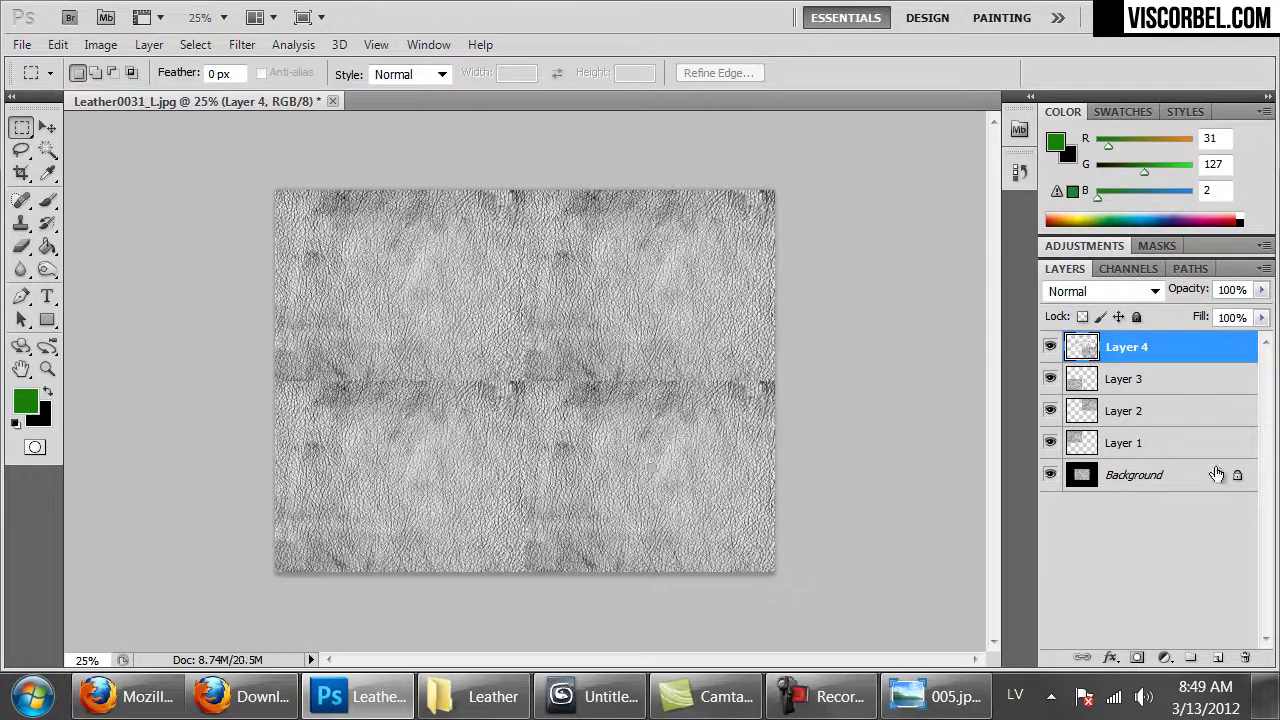
pyautogui.keyDown('shift'); pyautogui.click(1190, 450); pyautogui.keyUp('shift')
pyautogui.hotkey('ctrl', 'e')
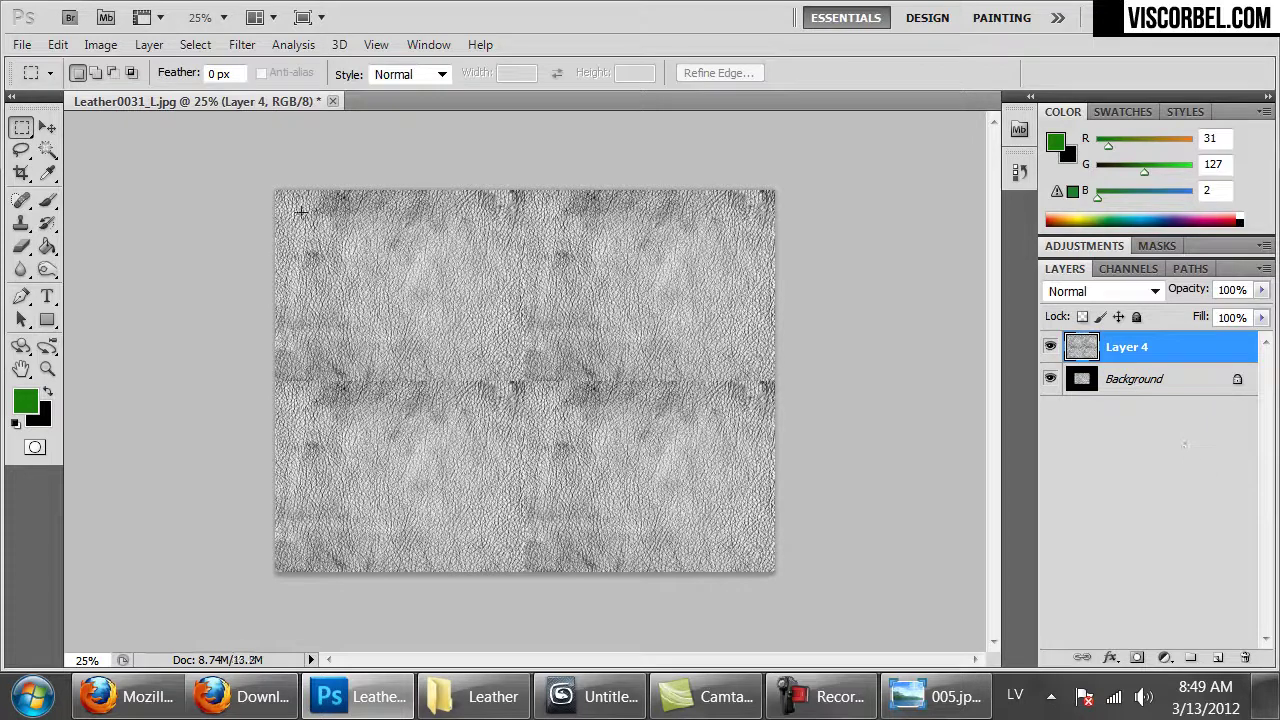
# - Crop the tiled leather to a square of full canvas height, cutting off the strip along its right side
pyautogui.press('c')
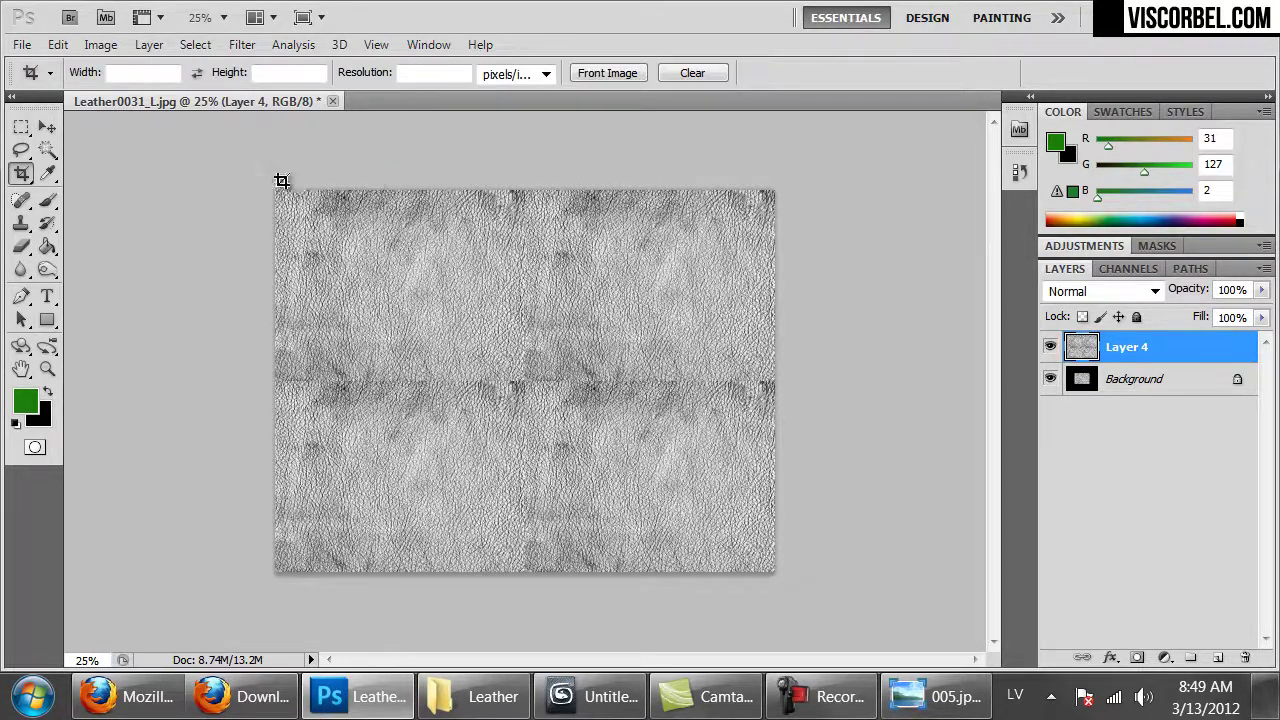
pyautogui.moveTo(460, 322); pyautogui.dragTo(698, 594)
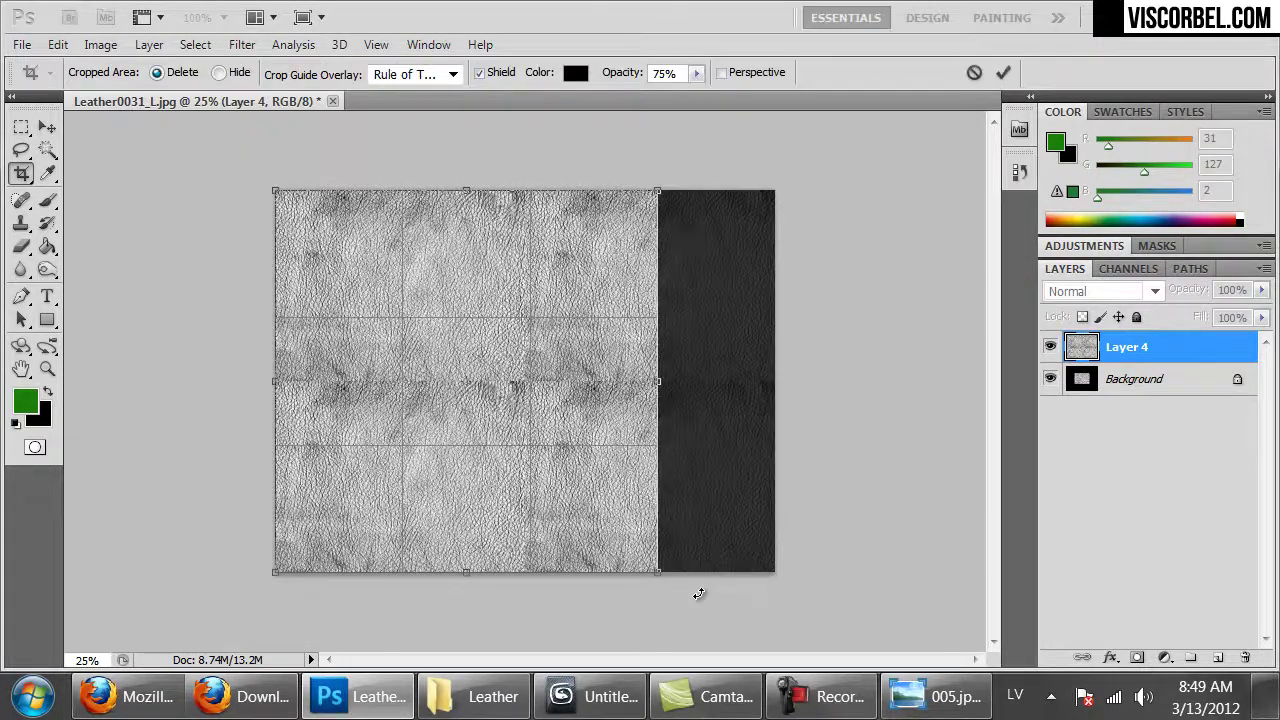
pyautogui.press('Return')
# - Set up the Clone Stamp tool with a brush of 100% hardness and a size of 116 px
pyautogui.hotkey('ctrl', 'alt', '0')
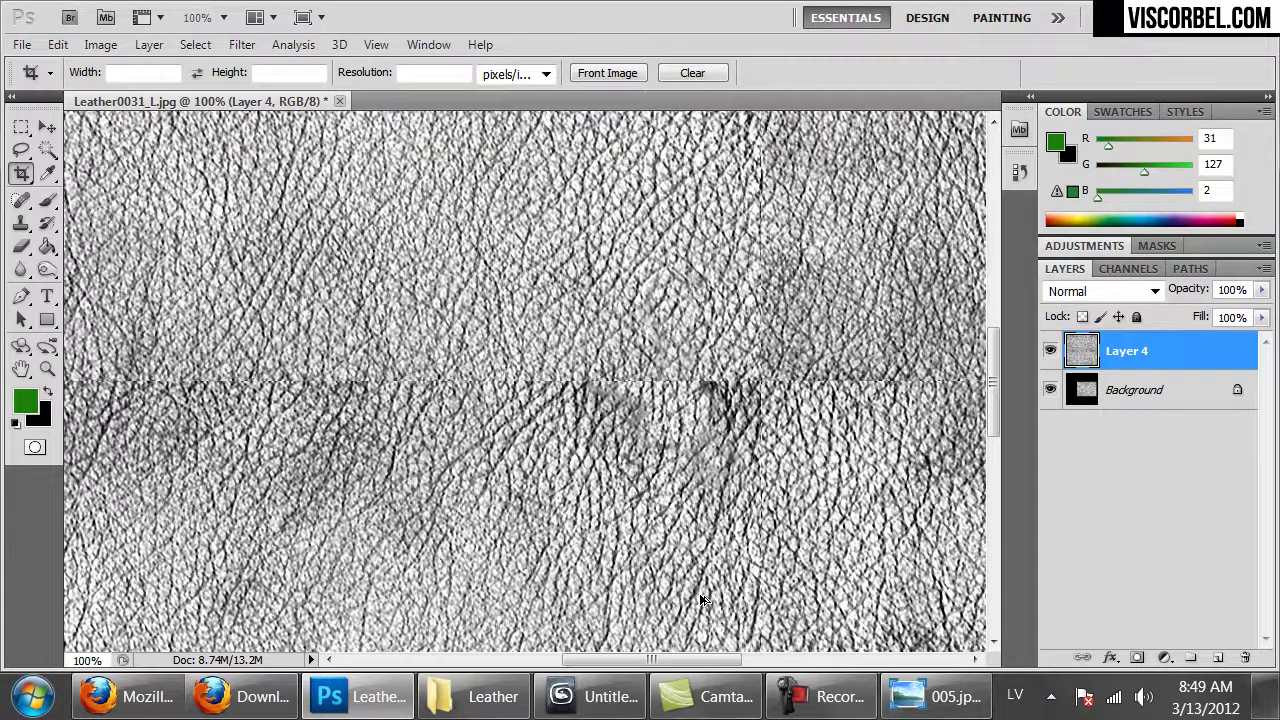
pyautogui.hotkey('ctrl', '-')
pyautogui.hotkey('ctrl', '-')
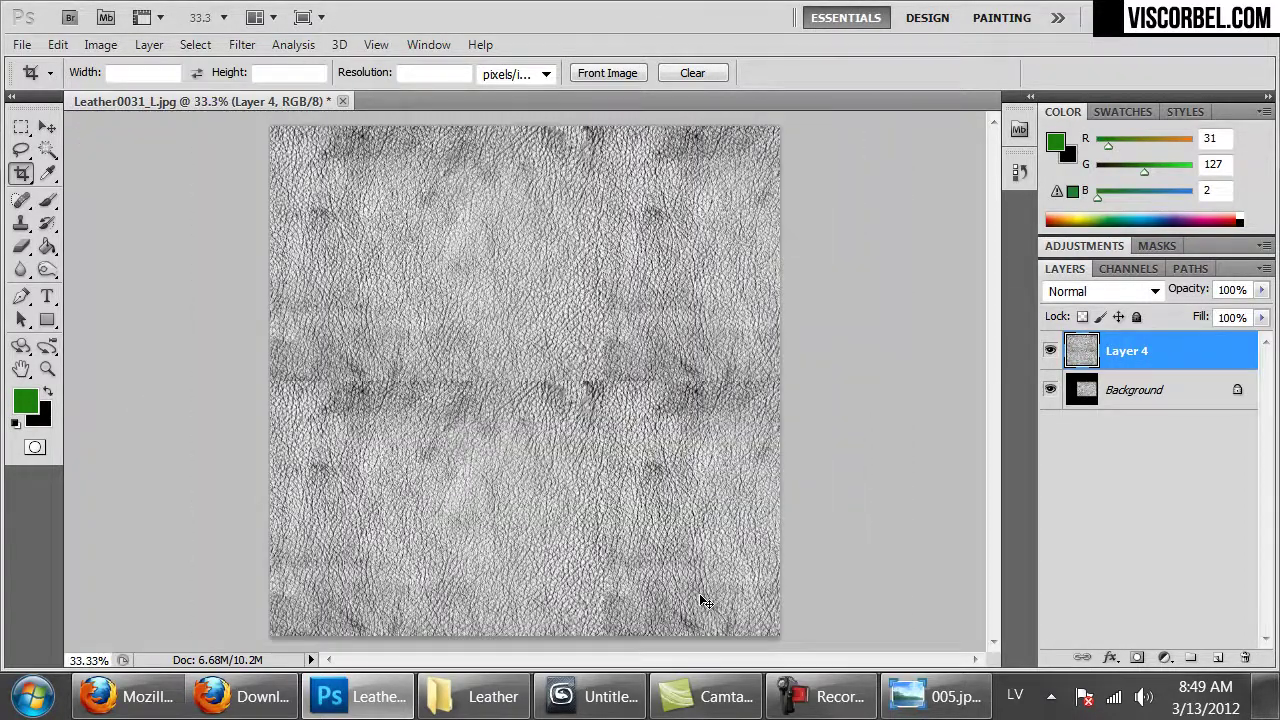
pyautogui.hotkey('ctrl', '+')
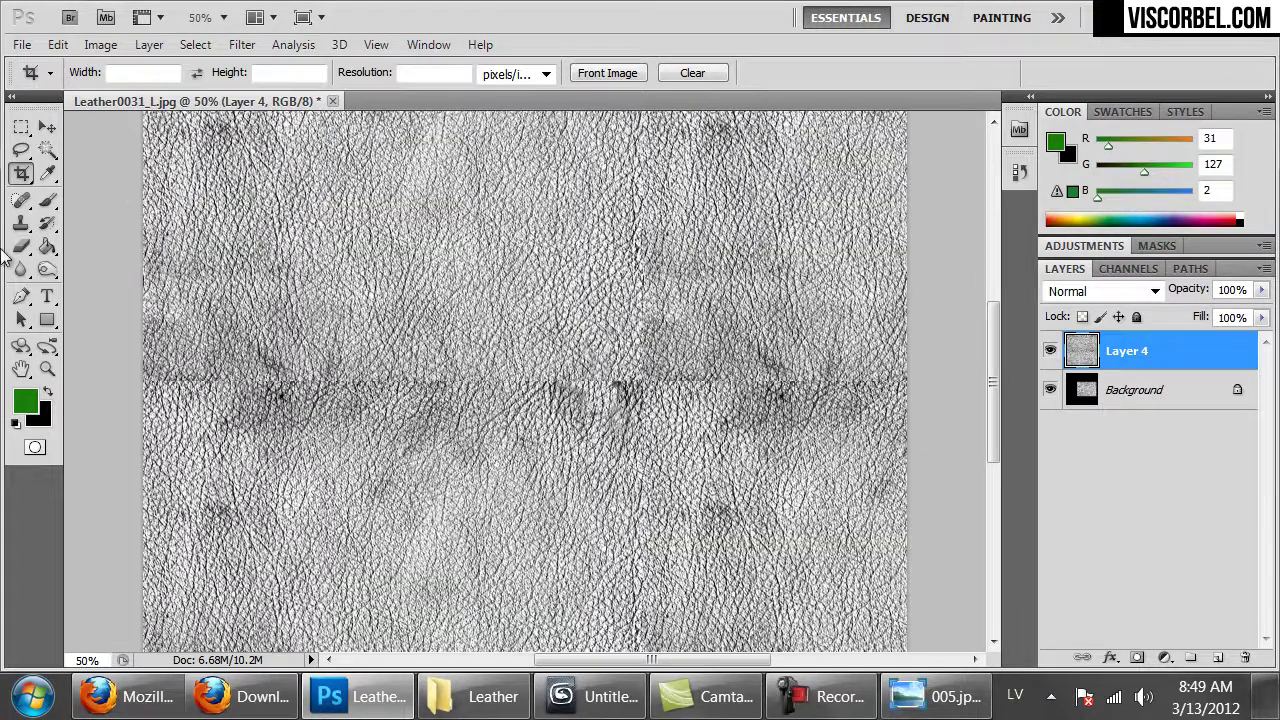
pyautogui.click(21, 224)
pyautogui.rightClick(443, 272)
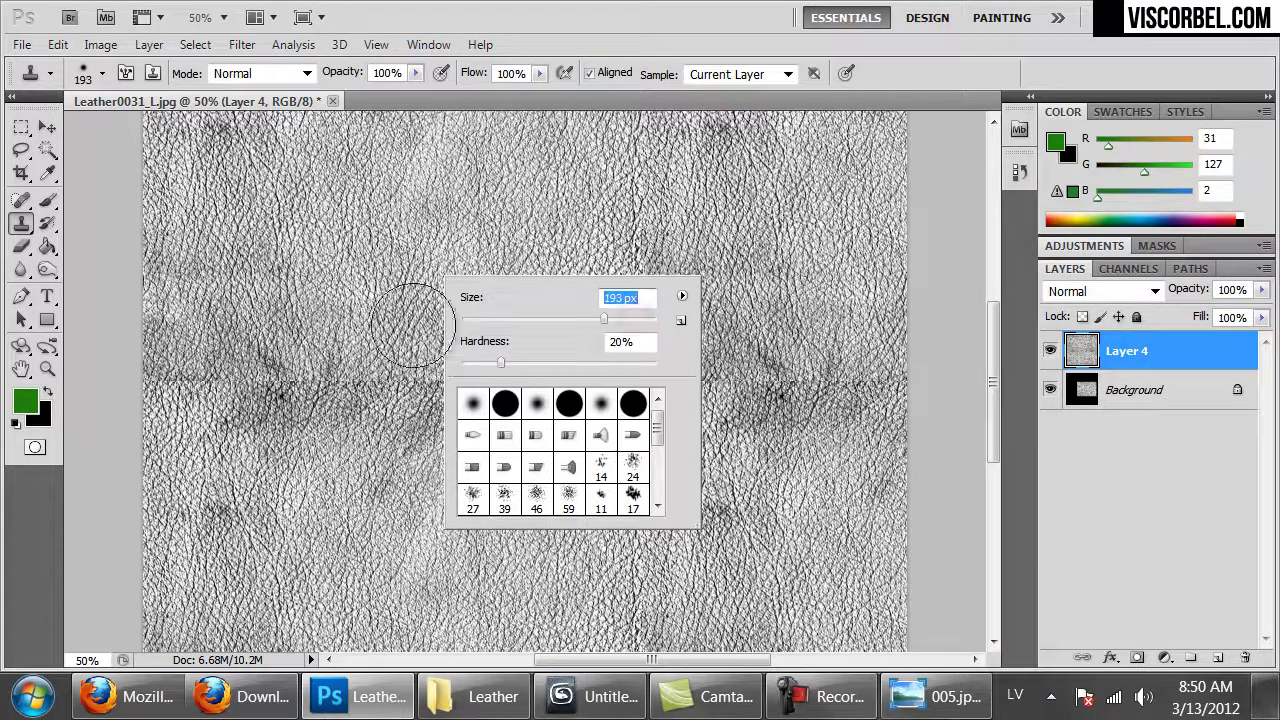
pyautogui.moveTo(515, 366); pyautogui.dragTo(657, 362)
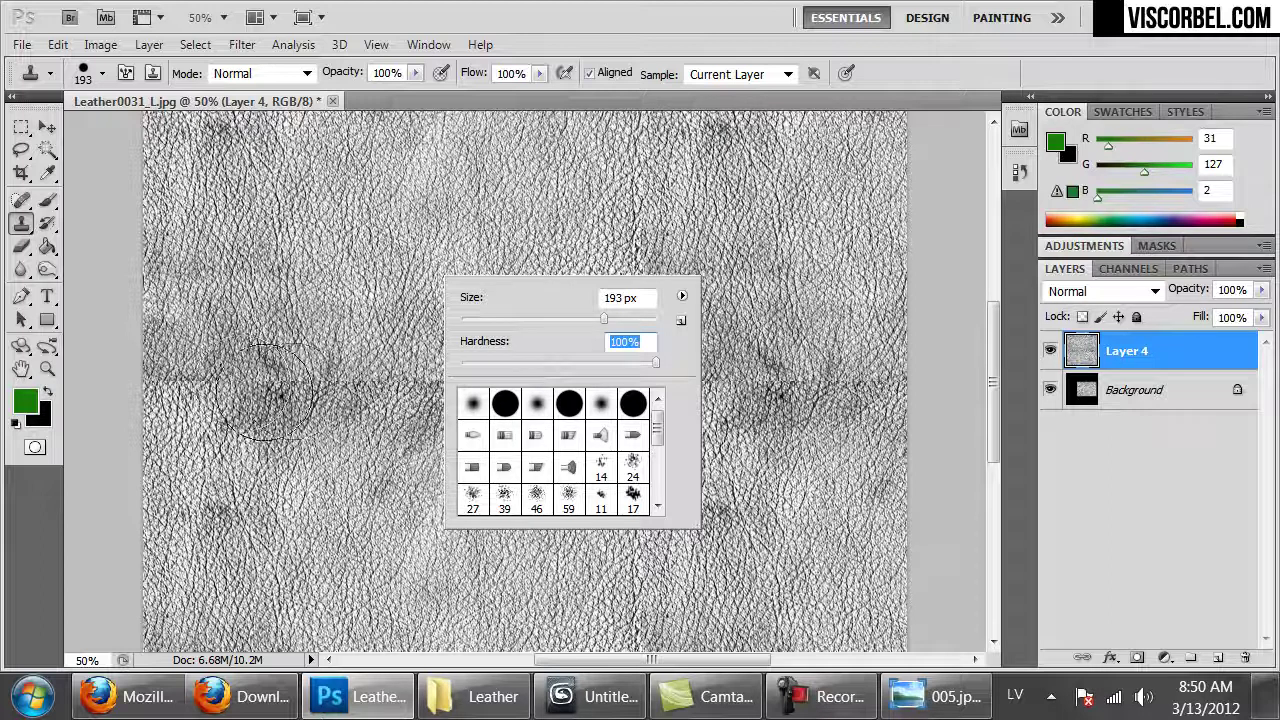
pyautogui.click(611, 24)
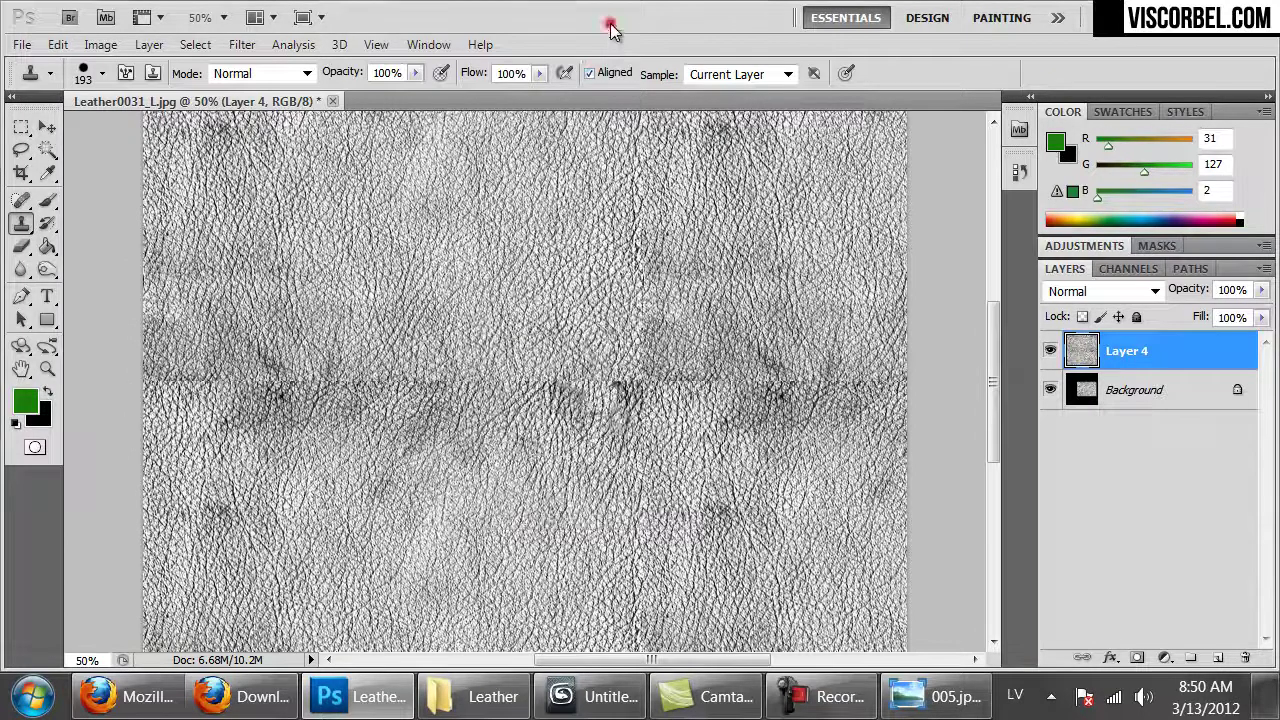
pyautogui.click(79, 83)
pyautogui.moveTo(188, 128); pyautogui.dragTo(150, 127)
# - Clone clean leather grain over the horizontal seam between the tiles, across to the image's right edge
pyautogui.click(497, 314)
pyautogui.click(497, 314)
pyautogui.click(612, 284)
pyautogui.moveTo(575, 382)
pyautogui.mouseDown()
pyautogui.moveTo(654, 353)
pyautogui.moveTo(678, 370)
pyautogui.moveTo(494, 354)
pyautogui.moveTo(366, 376)
pyautogui.moveTo(310, 353)
pyautogui.moveTo(274, 390)
pyautogui.moveTo(162, 378)
pyautogui.mouseUp()
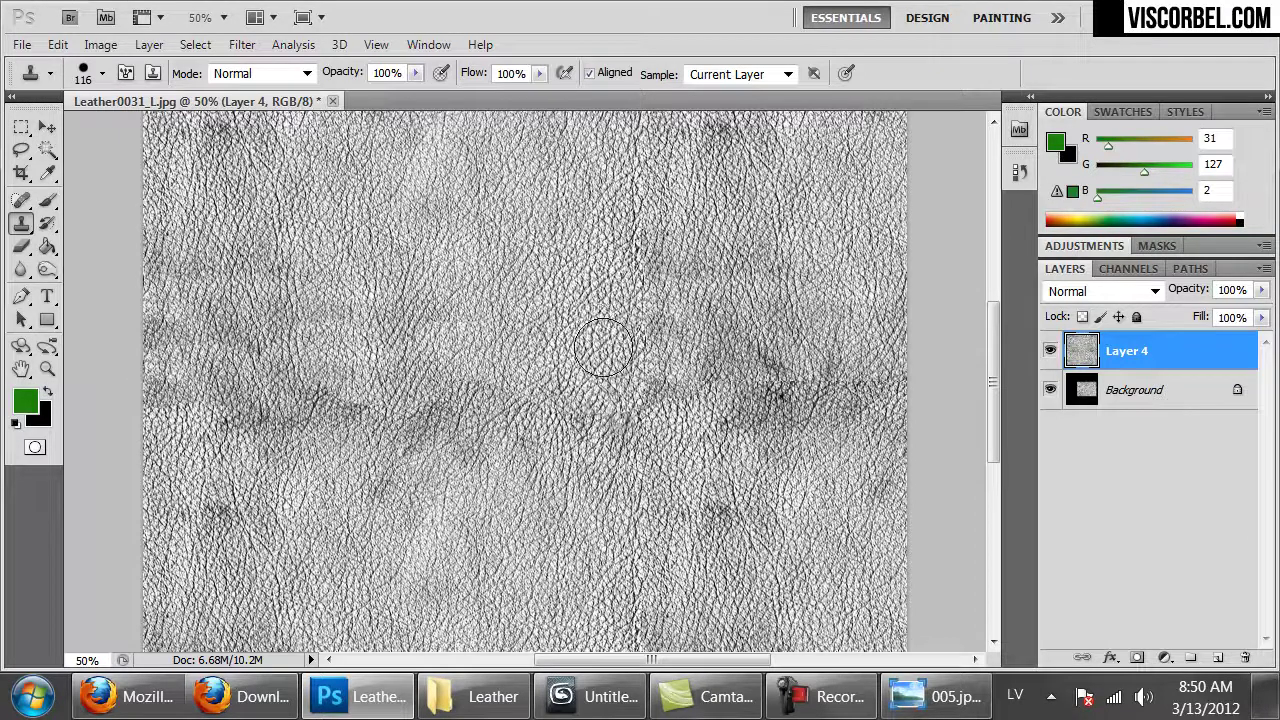
pyautogui.keyDown('ctrl'); pyautogui.hscroll(5, 657, 371); pyautogui.keyUp('ctrl')
pyautogui.moveTo(520, 300)
pyautogui.mouseDown()
pyautogui.moveTo(501, 248)
pyautogui.moveTo(580, 341)
pyautogui.moveTo(606, 345)
pyautogui.moveTo(618, 303)
pyautogui.mouseUp()
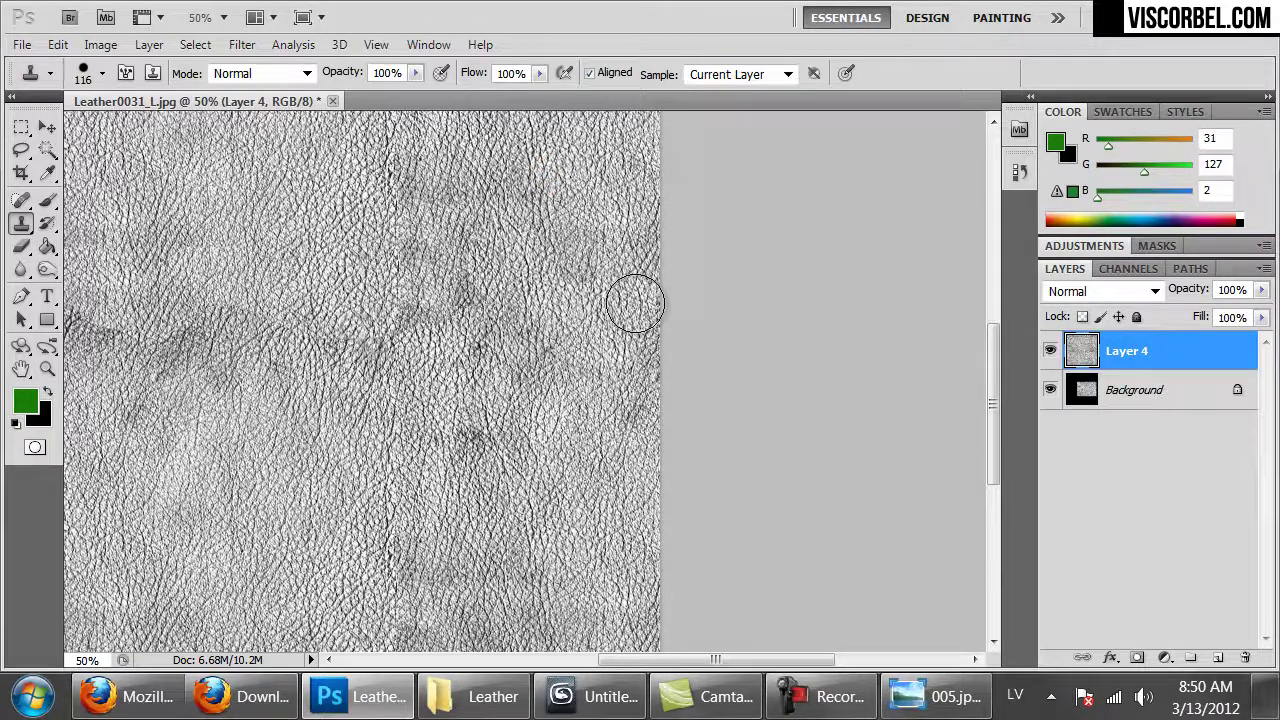
pyautogui.moveTo(512, 430); pyautogui.dragTo(524, 440)
# - Clone clean leather grain over the vertical seam between the tiles from the image's upper edge to its lower part
pyautogui.moveTo(588, 556); pyautogui.dragTo(610, 602)
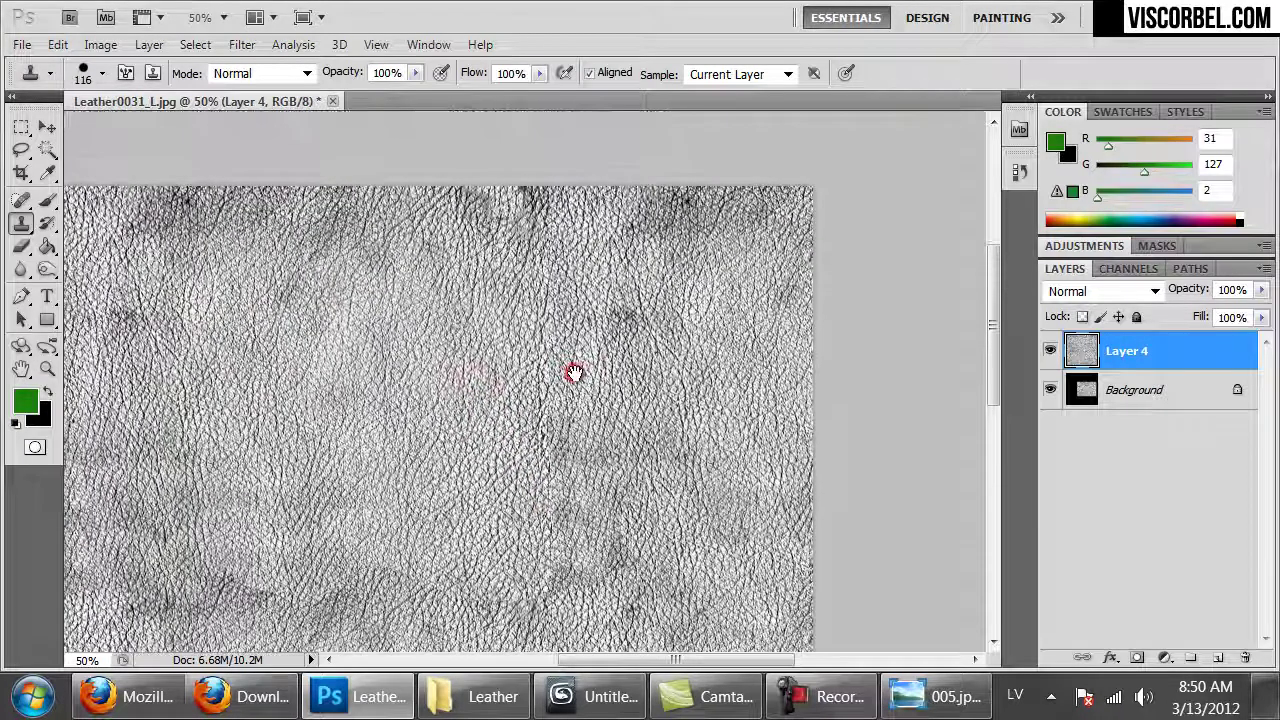
pyautogui.click(543, 210)
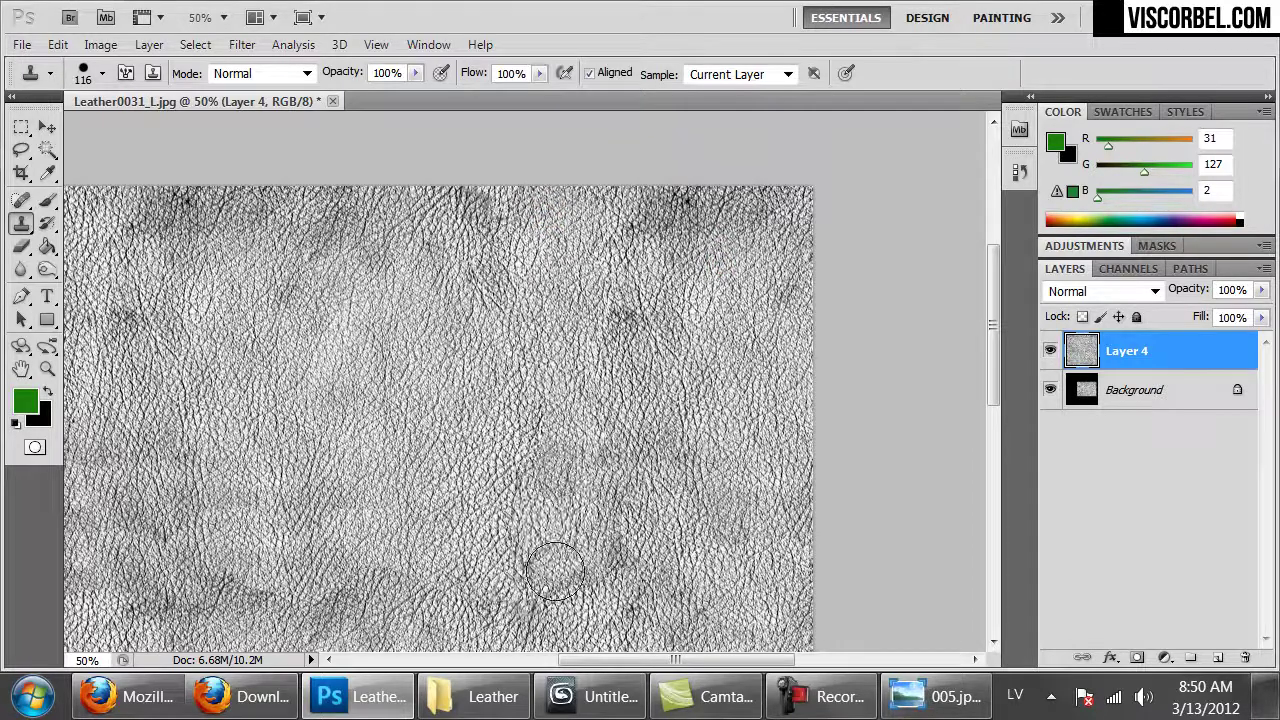
pyautogui.moveTo(693, 432); pyautogui.dragTo(735, 163)
pyautogui.keyDown('alt'); pyautogui.click(414, 428); pyautogui.keyUp('alt')
pyautogui.click(583, 343)
pyautogui.keyDown('alt'); pyautogui.click(391, 484); pyautogui.keyUp('alt')
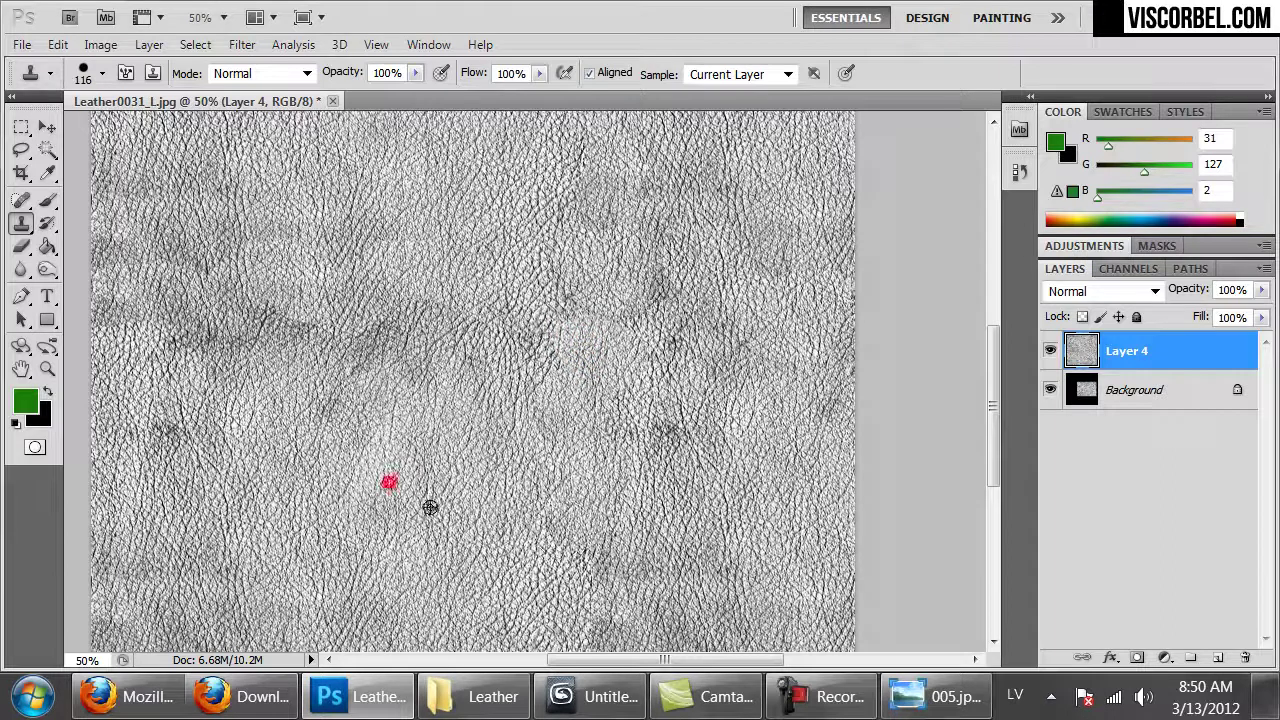
pyautogui.click(607, 558)
pyautogui.click(591, 625)
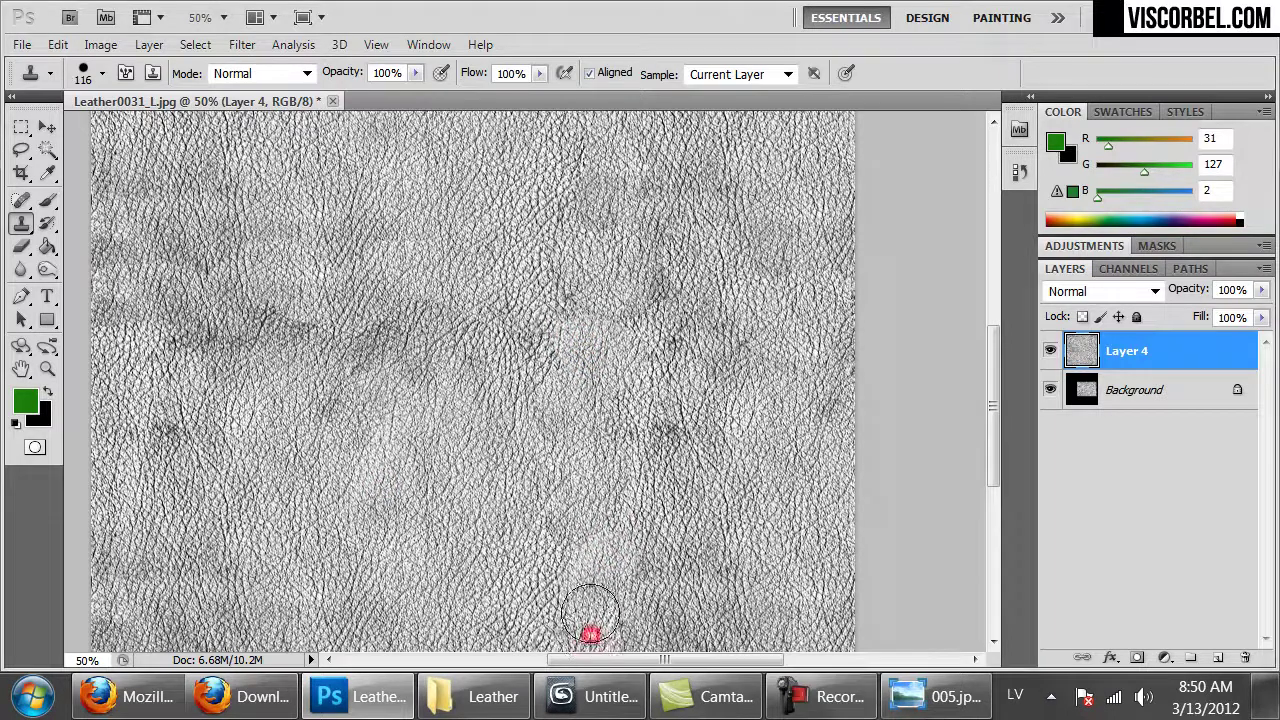
# - Offset the leather layer by 500 pixels right and 500 pixels down with Wrap Around to bring its outer edges inside the canvas
pyautogui.hotkey('ctrl', '-')
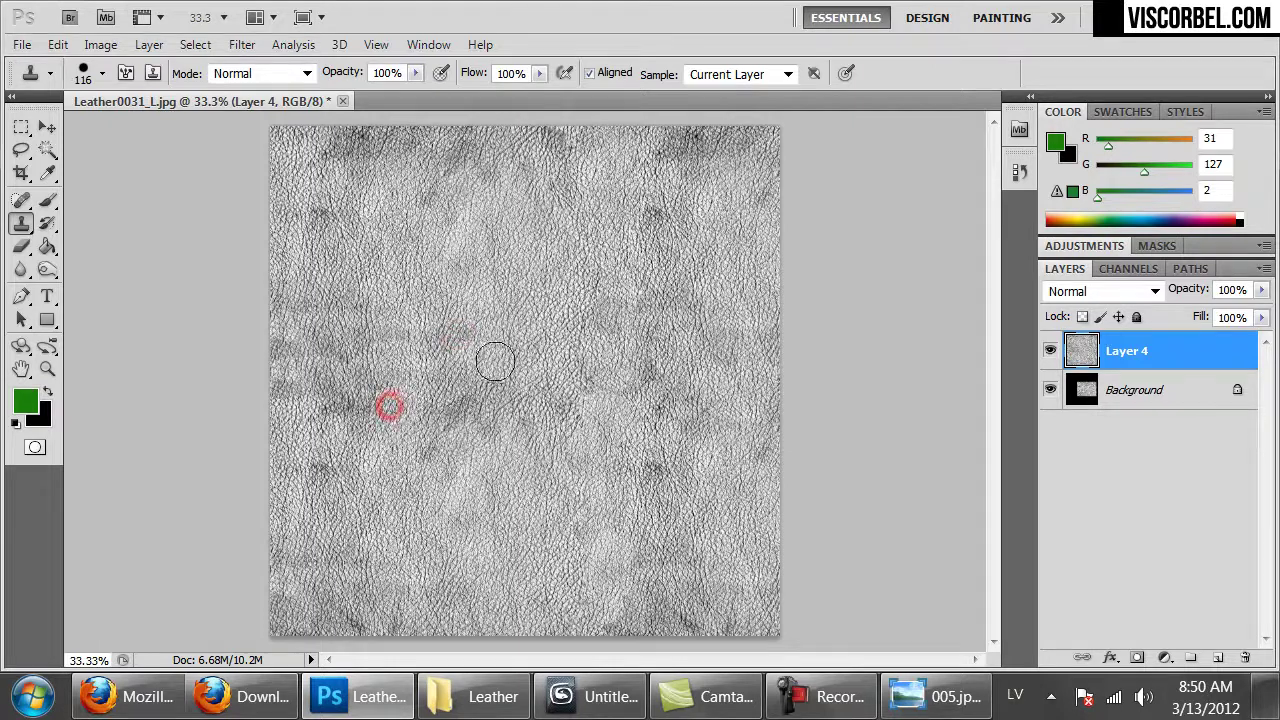
pyautogui.click(242, 44)
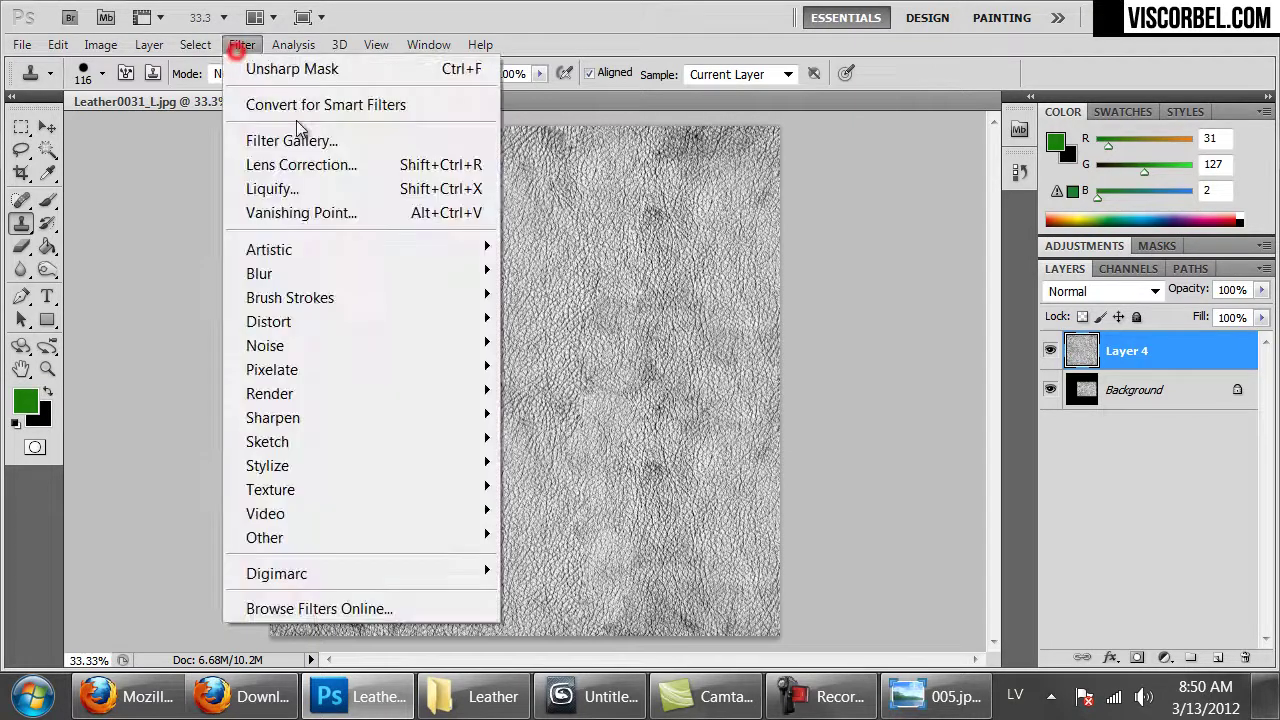
pyautogui.moveTo(429, 534)
pyautogui.click(554, 634)
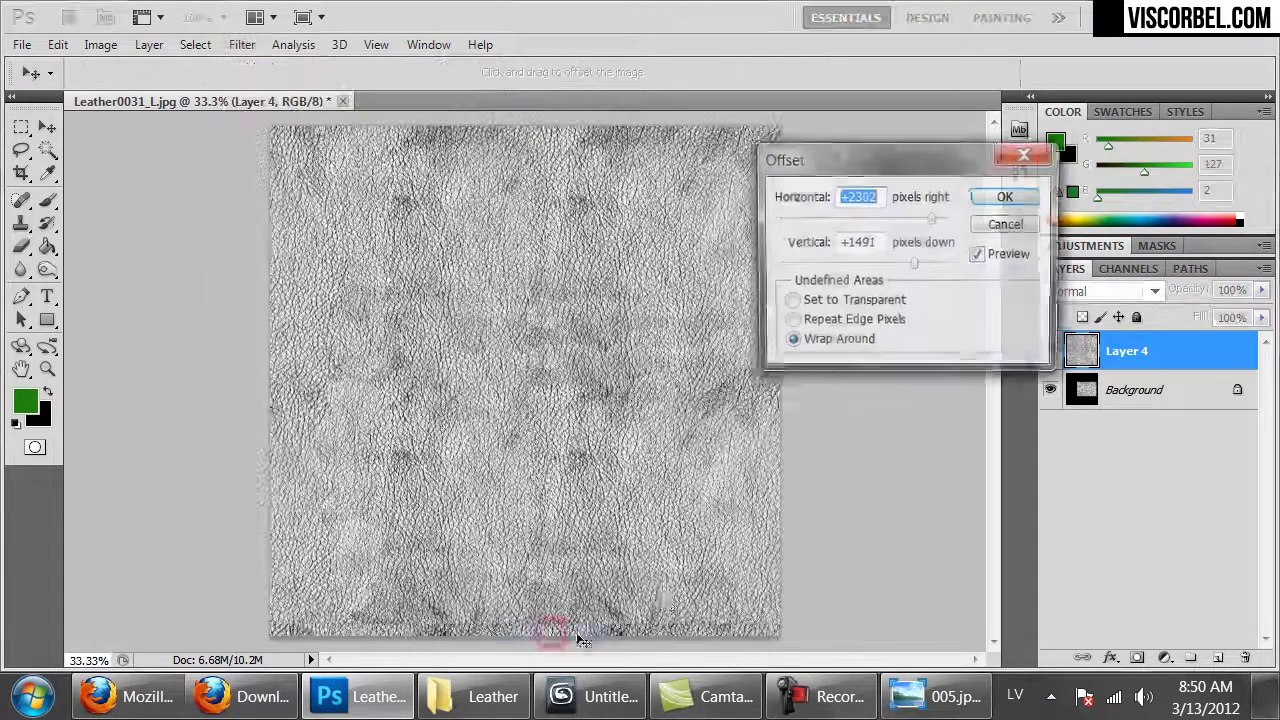
pyautogui.write('500')
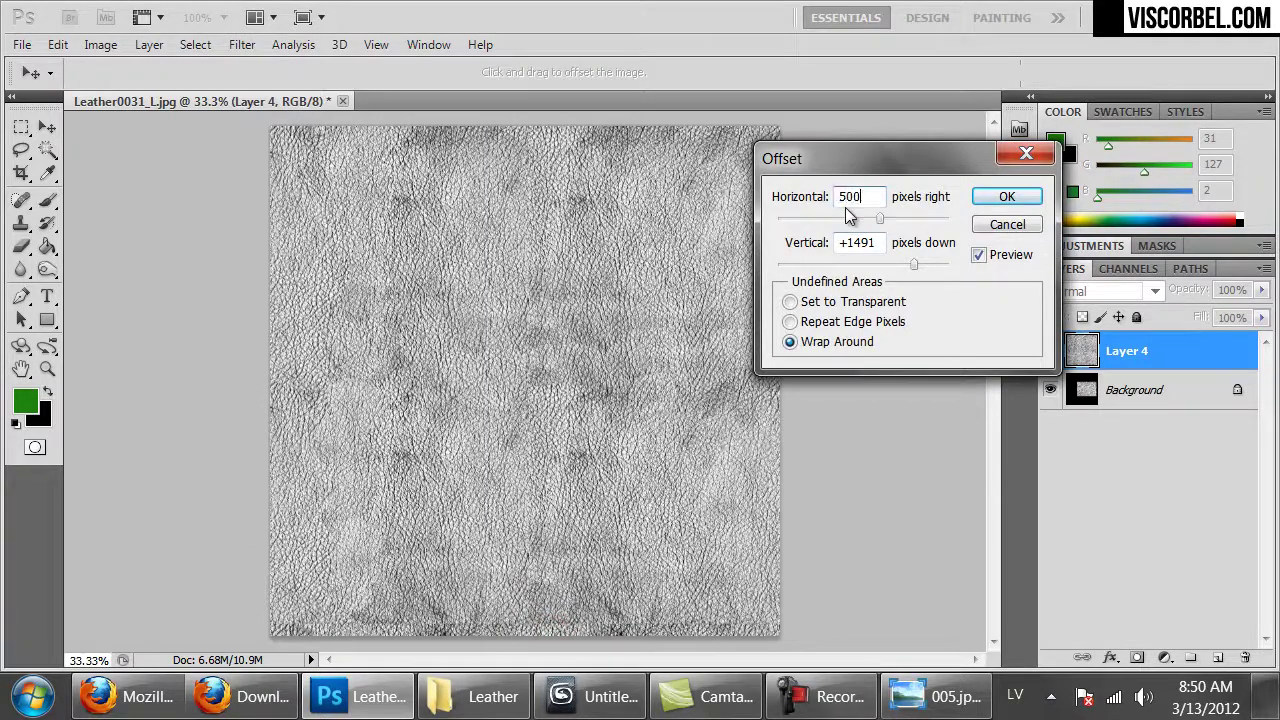
pyautogui.press('Tab')
pyautogui.write('500')
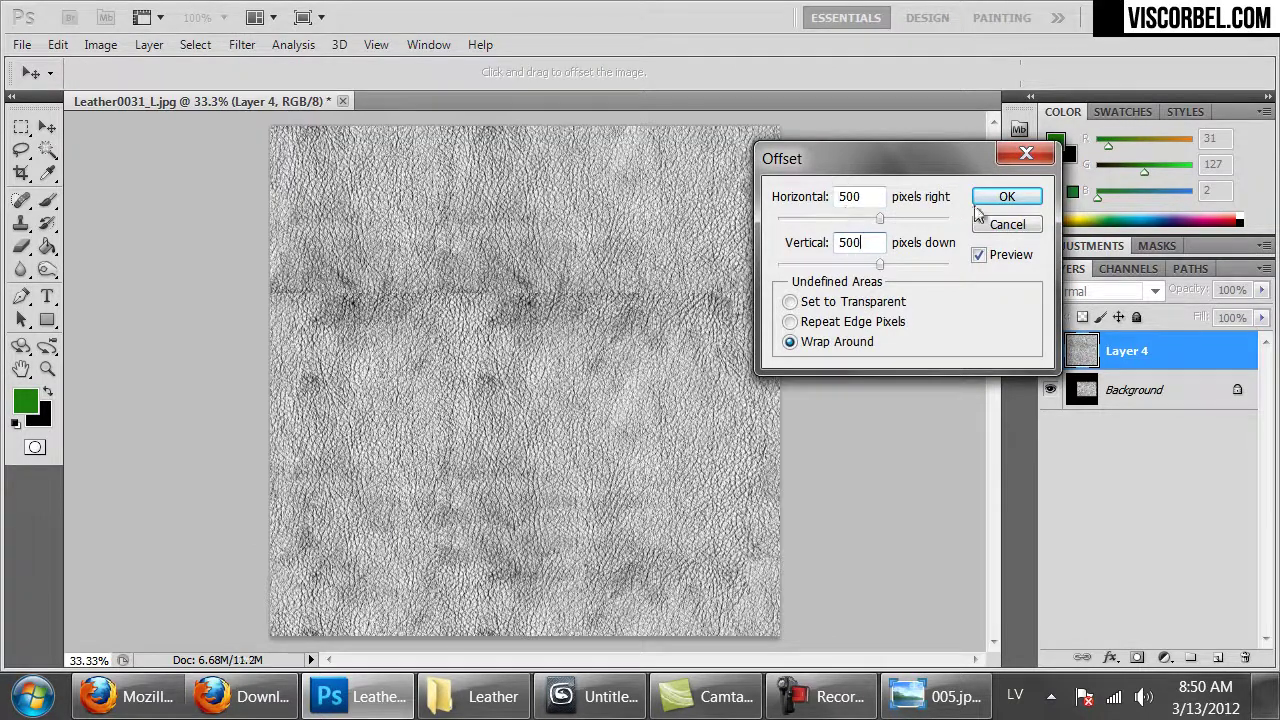
pyautogui.click(1007, 197)
# - Use the Clone Stamp to cover the exposed horizontal seam with clean leather grain, across to the image's left edge
pyautogui.press('s')
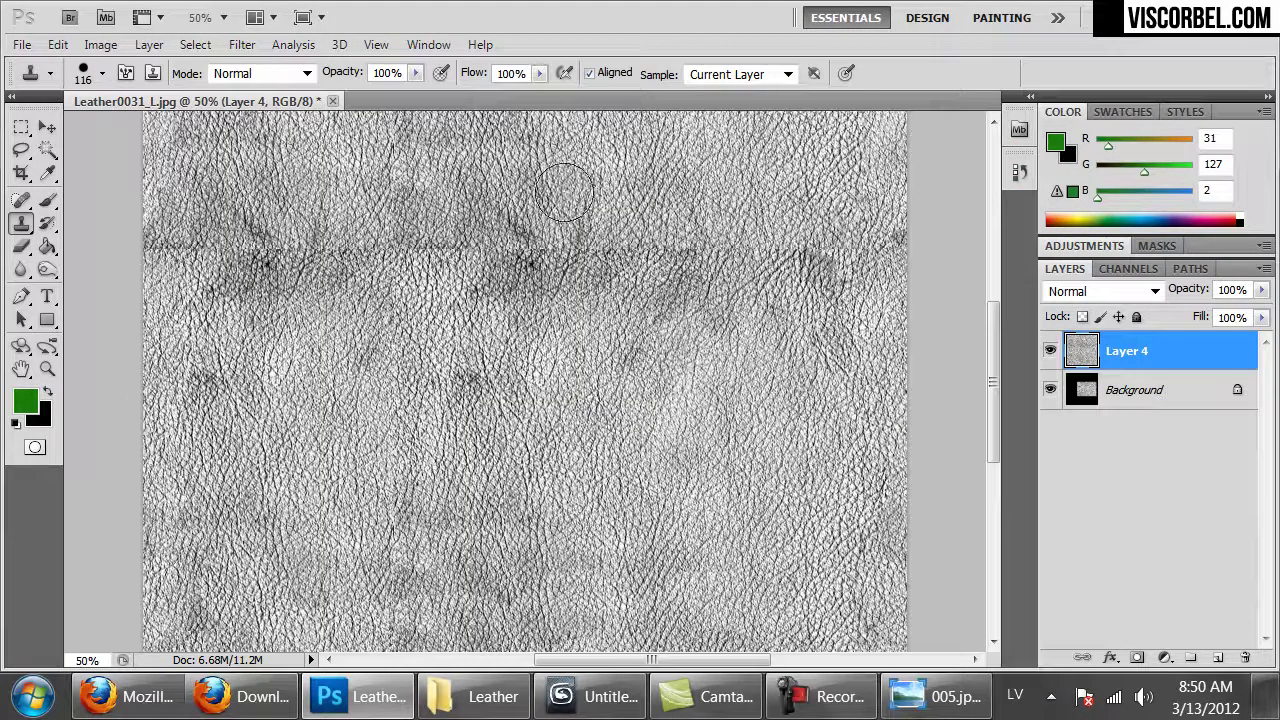
pyautogui.hotkey('ctrl', '+')
pyautogui.moveTo(700, 622); pyautogui.dragTo(744, 607)
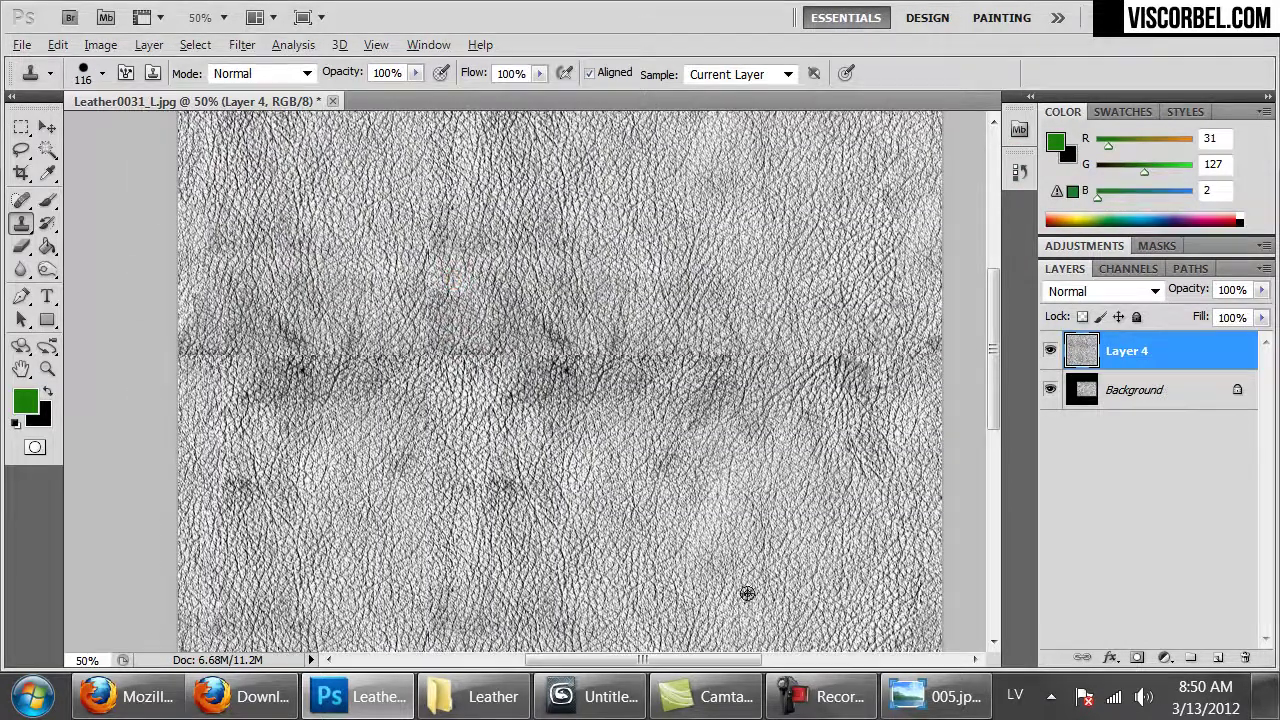
pyautogui.keyDown('alt'); pyautogui.click(802, 193); pyautogui.keyUp('alt')
pyautogui.click(818, 357)
pyautogui.moveTo(833, 378)
pyautogui.mouseDown()
pyautogui.moveTo(778, 349)
pyautogui.moveTo(741, 395)
pyautogui.moveTo(694, 356)
pyautogui.moveTo(700, 345)
pyautogui.moveTo(634, 338)
pyautogui.moveTo(639, 374)
pyautogui.moveTo(593, 371)
pyautogui.moveTo(593, 334)
pyautogui.moveTo(543, 313)
pyautogui.moveTo(545, 368)
pyautogui.moveTo(522, 389)
pyautogui.moveTo(459, 365)
pyautogui.moveTo(513, 352)
pyautogui.moveTo(320, 350)
pyautogui.moveTo(314, 368)
pyautogui.moveTo(262, 350)
pyautogui.moveTo(206, 360)
pyautogui.mouseUp()
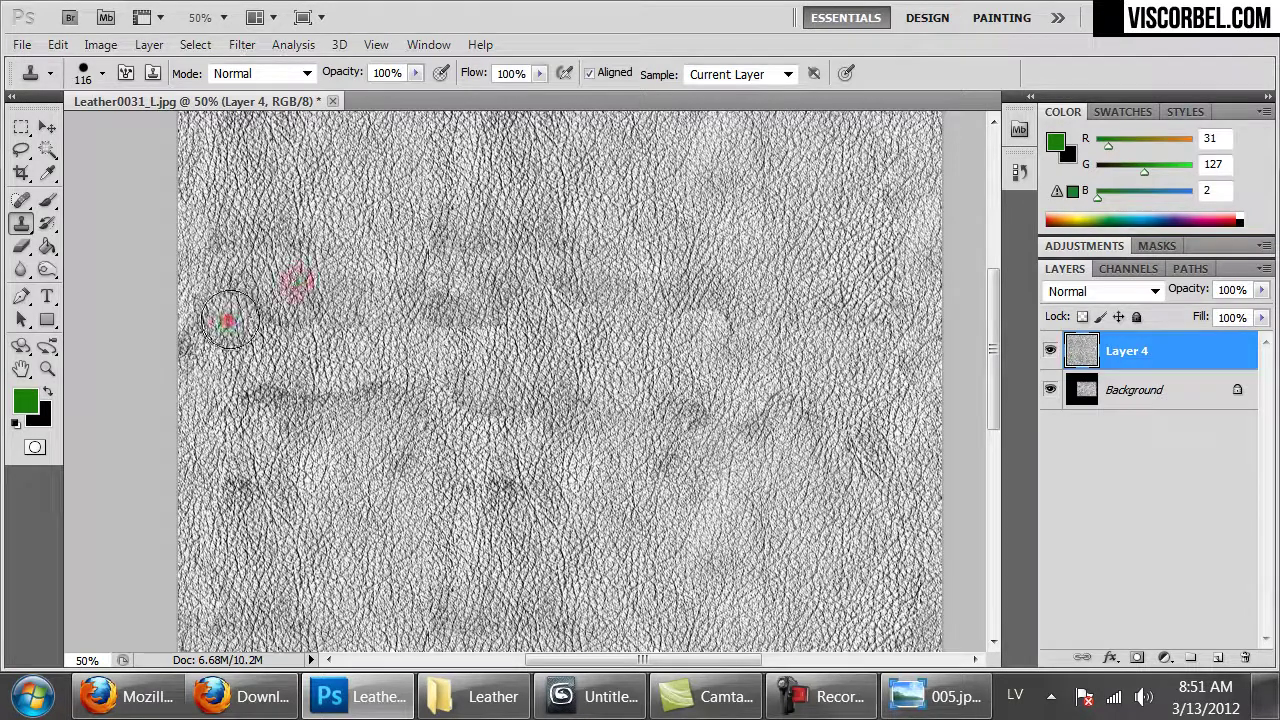
pyautogui.moveTo(223, 316)
pyautogui.mouseDown()
pyautogui.moveTo(266, 291)
pyautogui.moveTo(286, 320)
pyautogui.mouseUp()
pyautogui.click(263, 397)
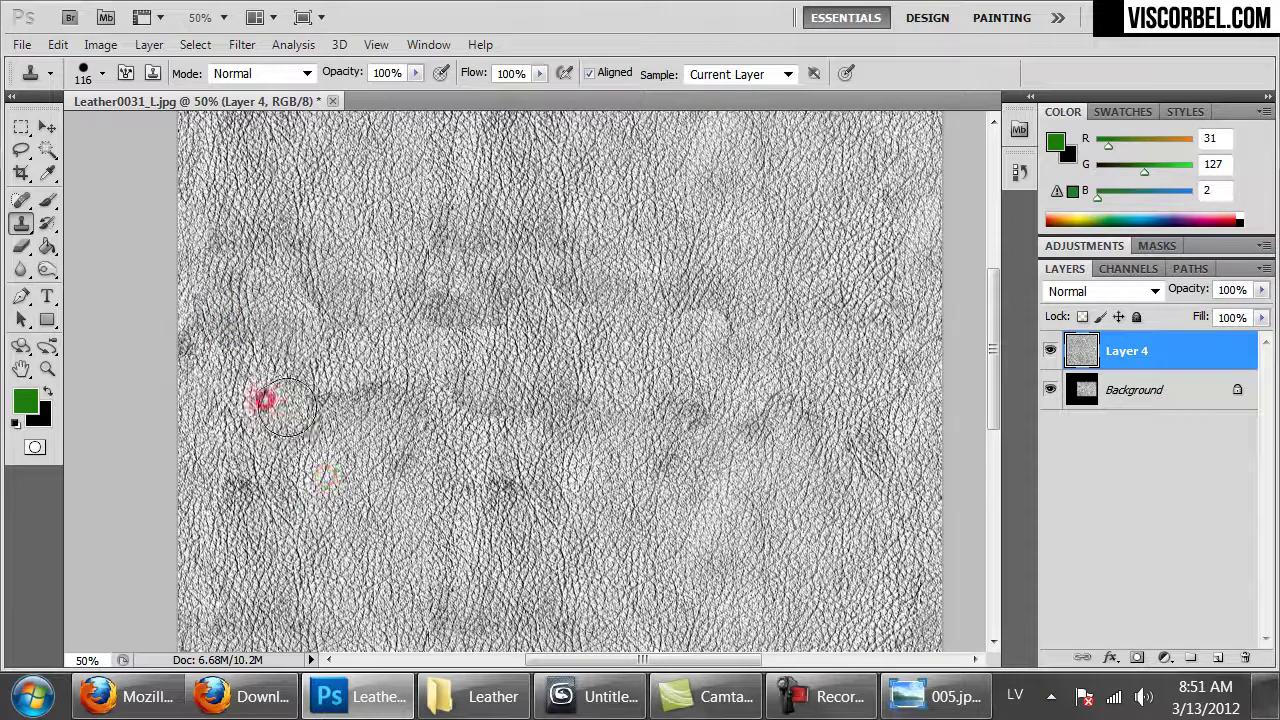
# - Clone grain from above over the remaining dark patches along the middle and right part of the retouched seam
pyautogui.keyDown('alt'); pyautogui.click(657, 251); pyautogui.keyUp('alt')
pyautogui.moveTo(534, 314); pyautogui.dragTo(450, 325)
pyautogui.keyDown('alt'); pyautogui.click(694, 214); pyautogui.keyUp('alt')
pyautogui.moveTo(674, 334); pyautogui.dragTo(749, 346)
# - Clone clean leather grain over the dark marks near the image's lower edge
pyautogui.moveTo(619, 492); pyautogui.dragTo(628, 243)
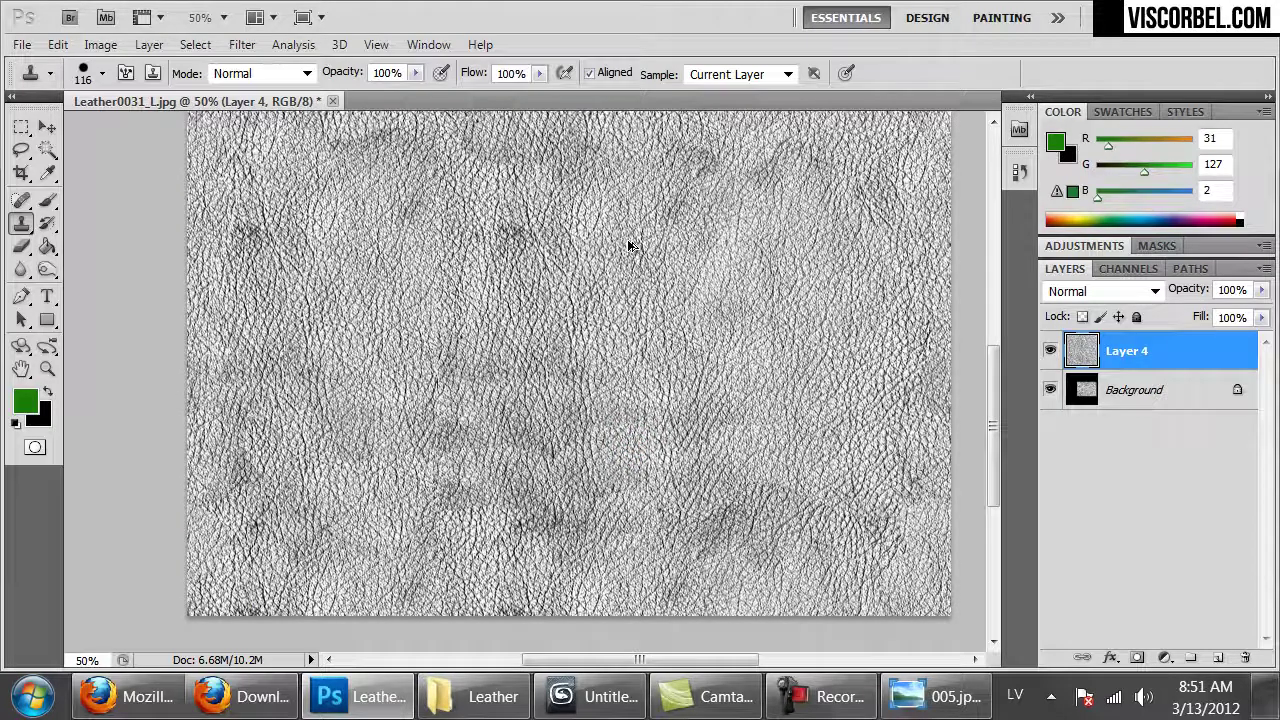
pyautogui.hotkey('ctrl', '+')
pyautogui.hotkey('ctrl', '+')
pyautogui.keyDown('alt'); pyautogui.click(737, 474); pyautogui.keyUp('alt')
pyautogui.moveTo(345, 460)
pyautogui.mouseDown()
pyautogui.moveTo(350, 235)
pyautogui.moveTo(300, 290)
pyautogui.moveTo(400, 560)
pyautogui.moveTo(558, 548)
pyautogui.moveTo(562, 370)
pyautogui.mouseUp()
pyautogui.moveTo(361, 320); pyautogui.dragTo(364, 392)
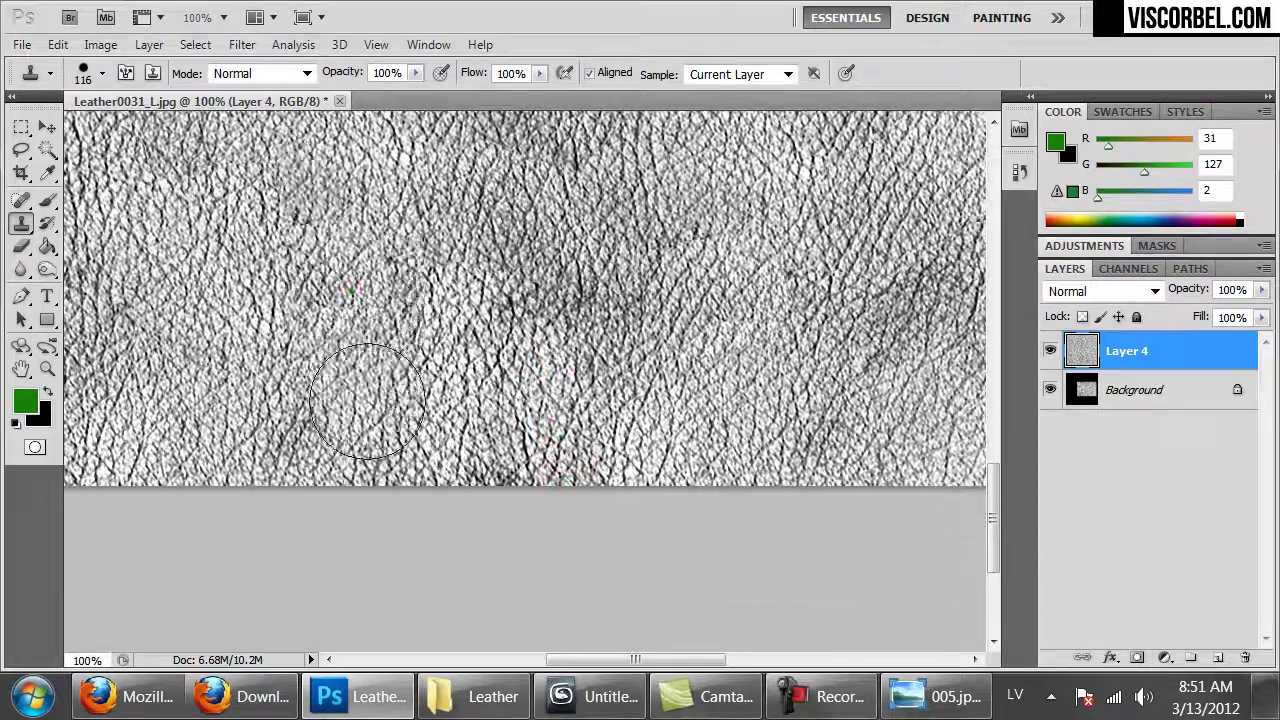
# - Clone smoother grain over the dark crease near the image's centre and check the rest of the leather up to its upper edge
pyautogui.moveTo(458, 412); pyautogui.dragTo(537, 558)
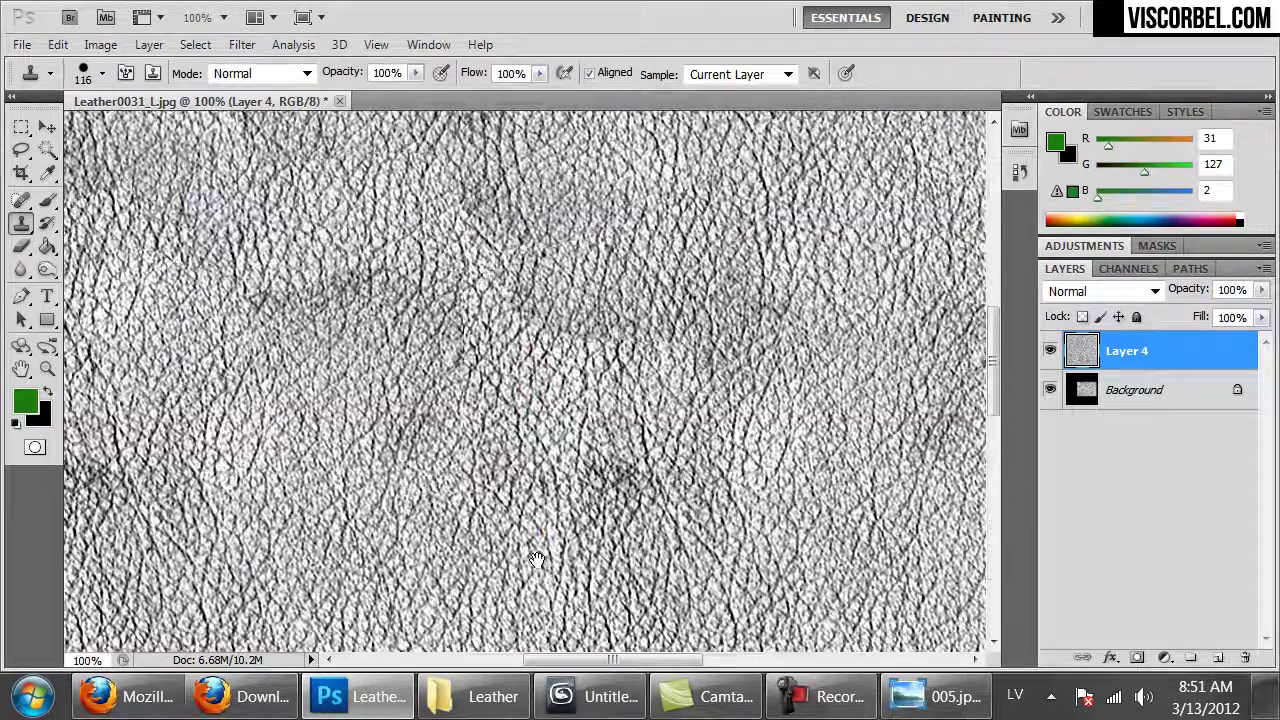
pyautogui.keyDown('alt'); pyautogui.click(440, 520); pyautogui.keyUp('alt')
pyautogui.click(428, 340)
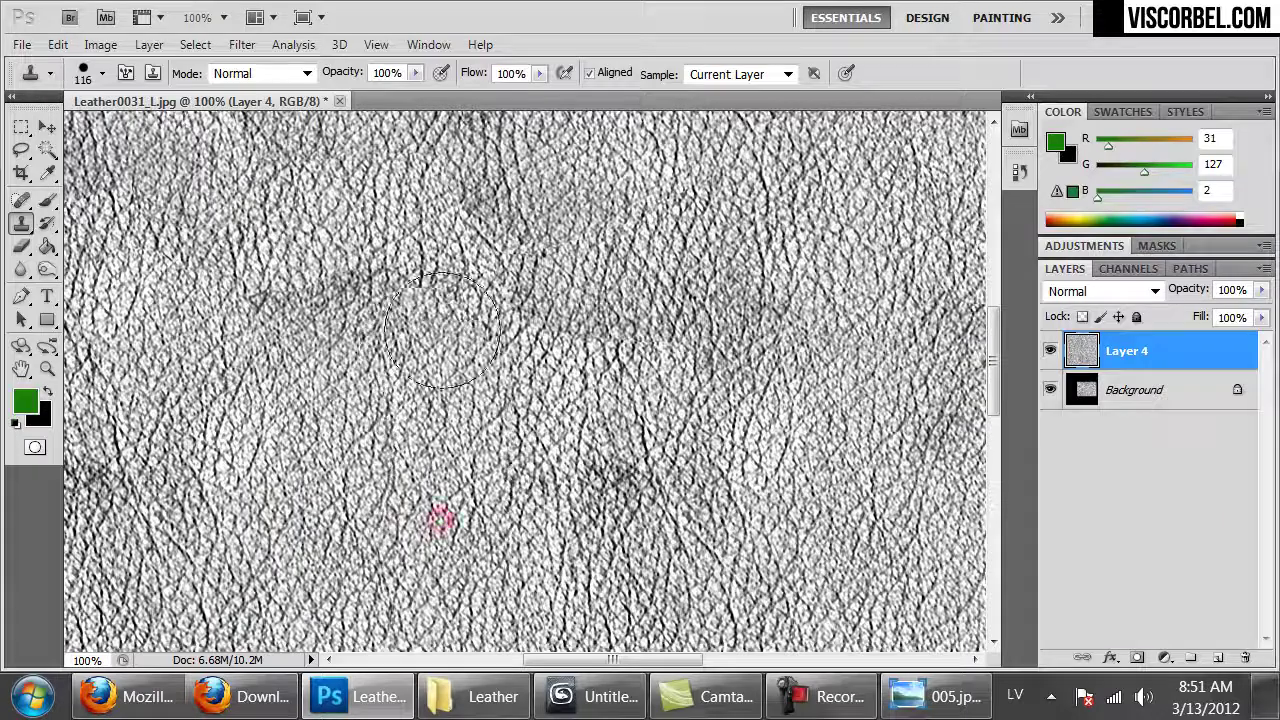
pyautogui.moveTo(484, 257); pyautogui.dragTo(490, 333)
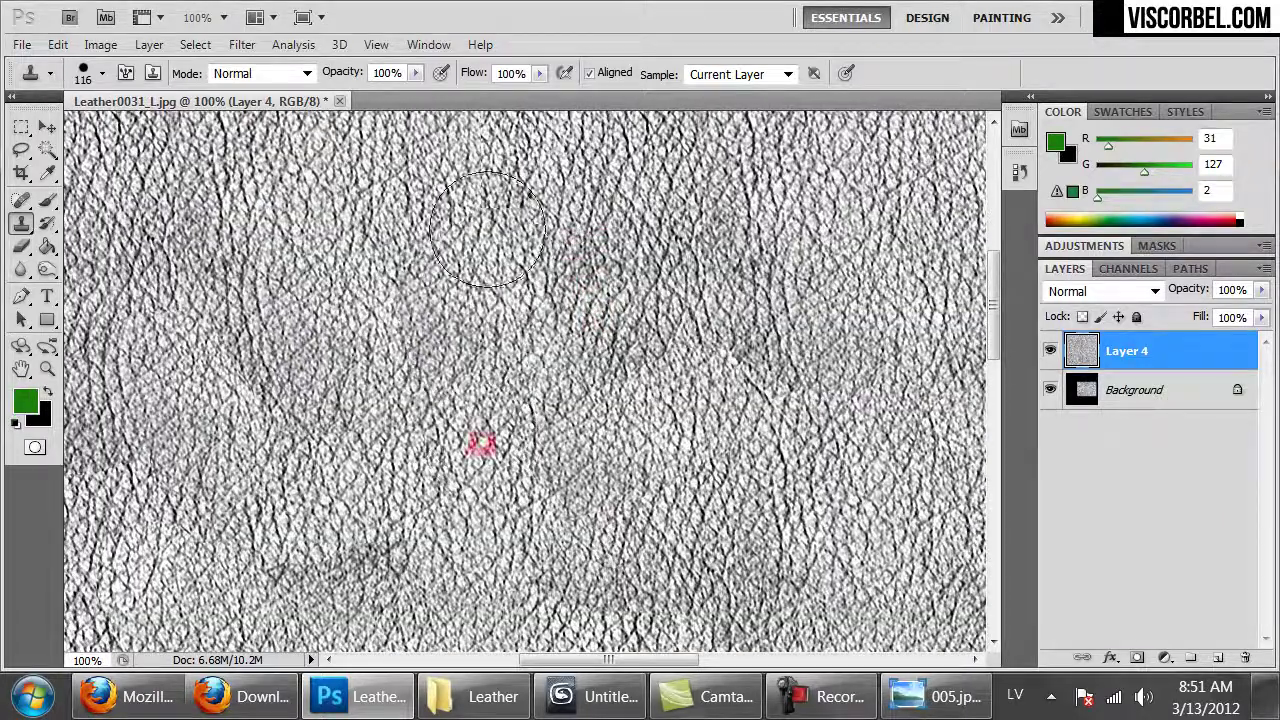
pyautogui.scroll(3, 485, 270)
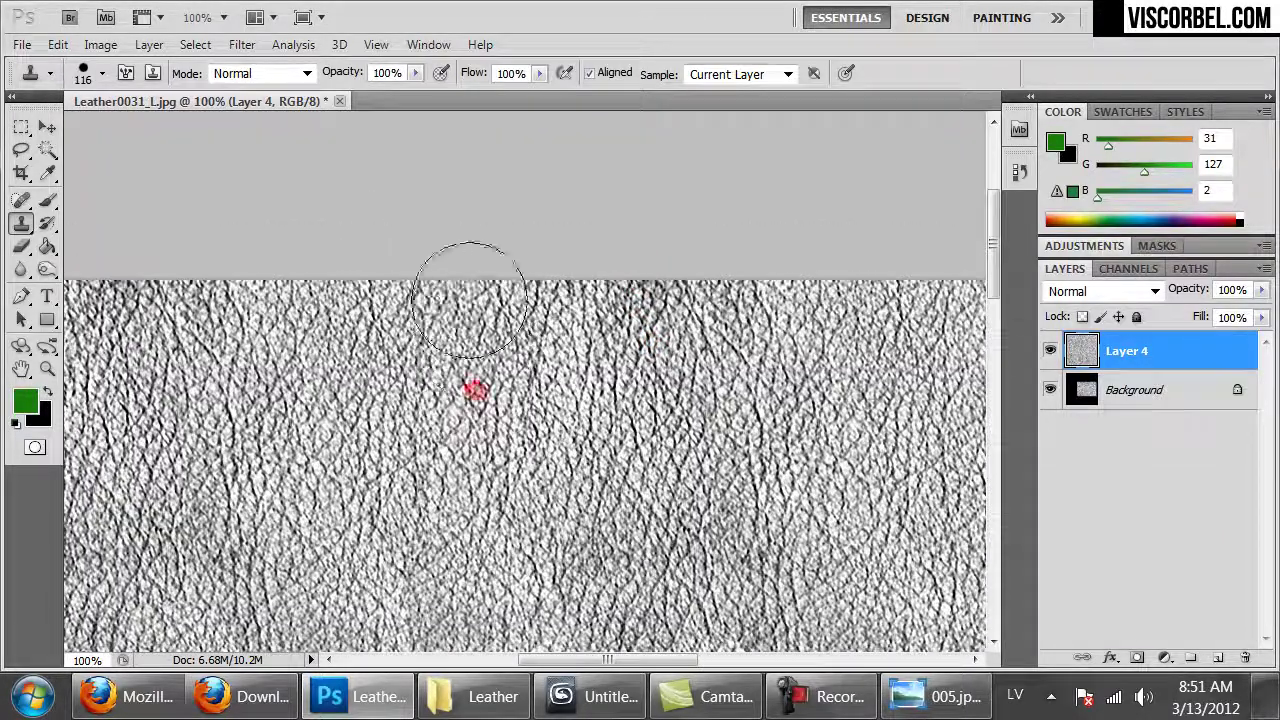
pyautogui.hotkey('ctrl', '-')
pyautogui.hotkey('ctrl', '-')
pyautogui.hotkey('ctrl', '-')
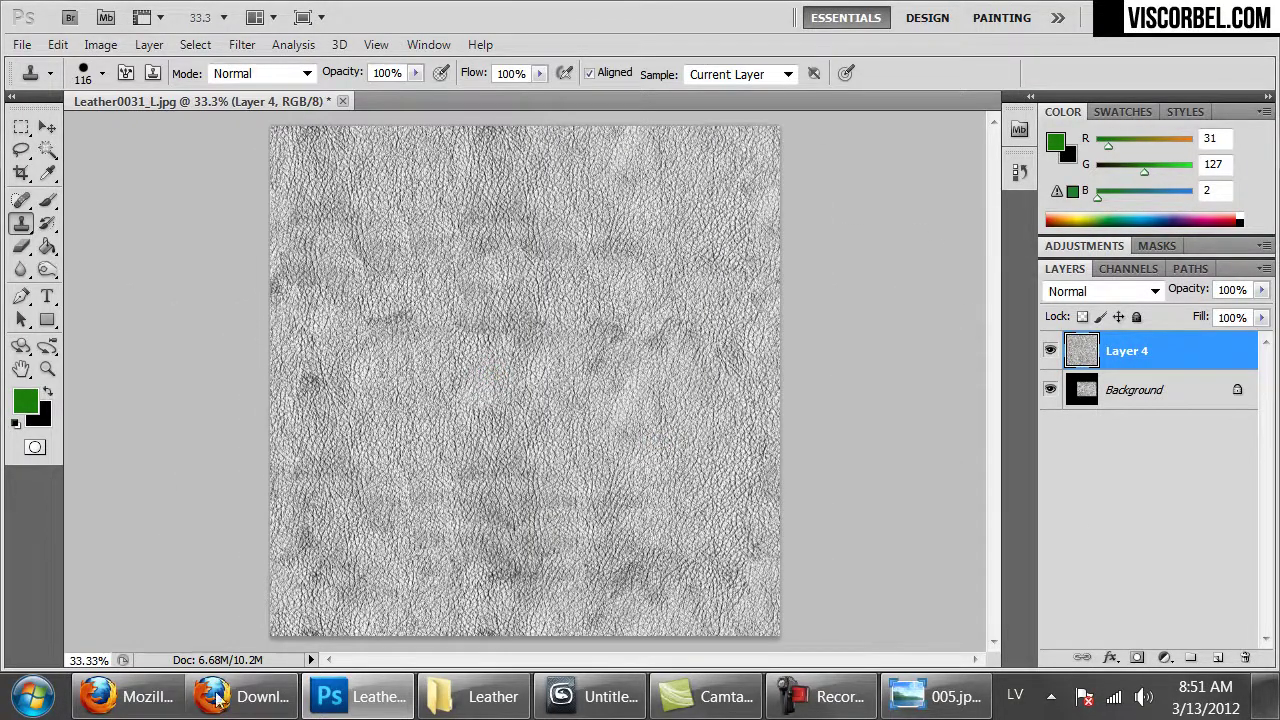
# - Switch to Firefox, compare the other two leather texture pages and open the beige leather's medium 1600x1252 version, Leather0037_M.jpg, with Photoshop
pyautogui.click(135, 697)
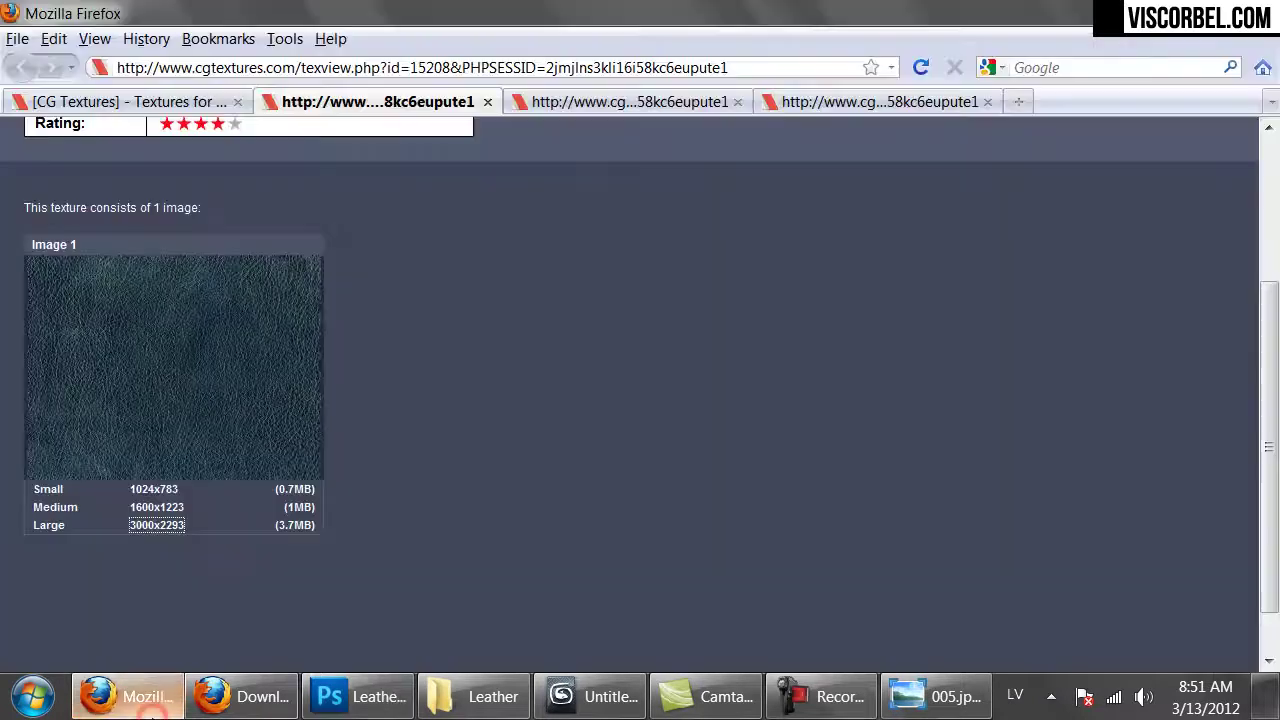
pyautogui.click(677, 104)
pyautogui.scroll(-5, 450, 431)
pyautogui.moveTo(249, 338)
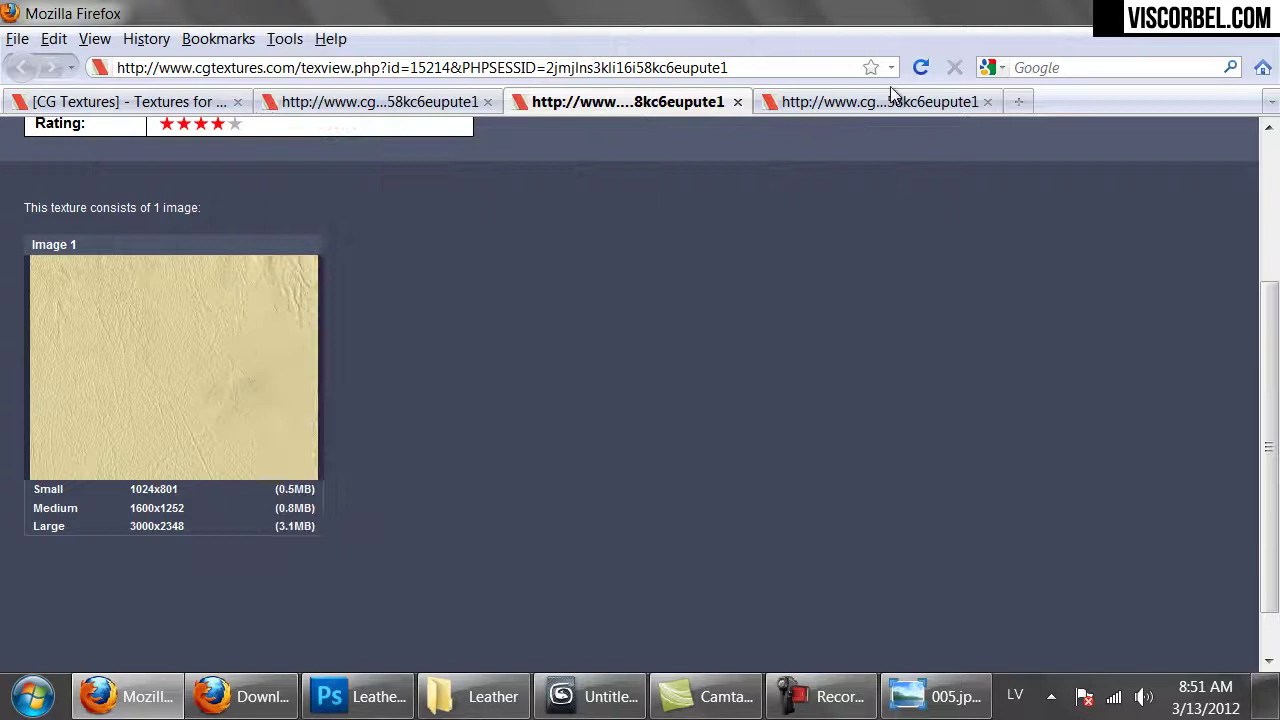
pyautogui.click(890, 101)
pyautogui.scroll(-3, 722, 353)
pyautogui.moveTo(258, 448)
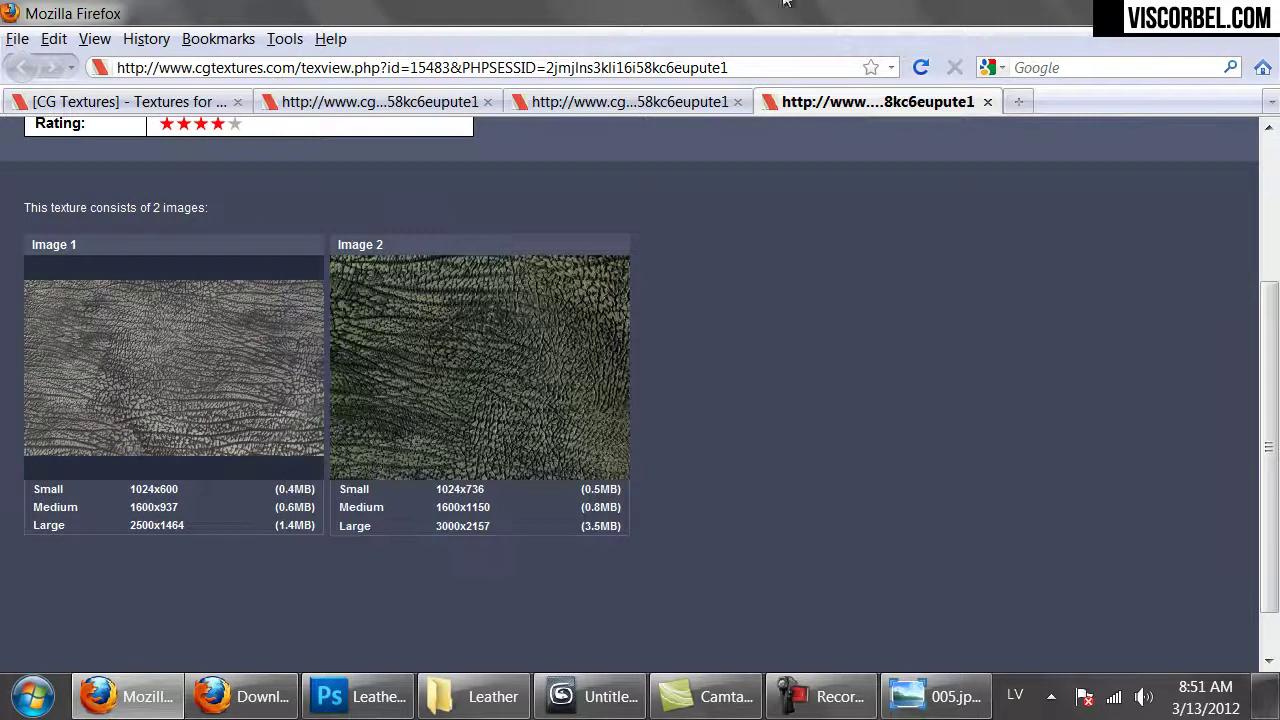
pyautogui.click(628, 102)
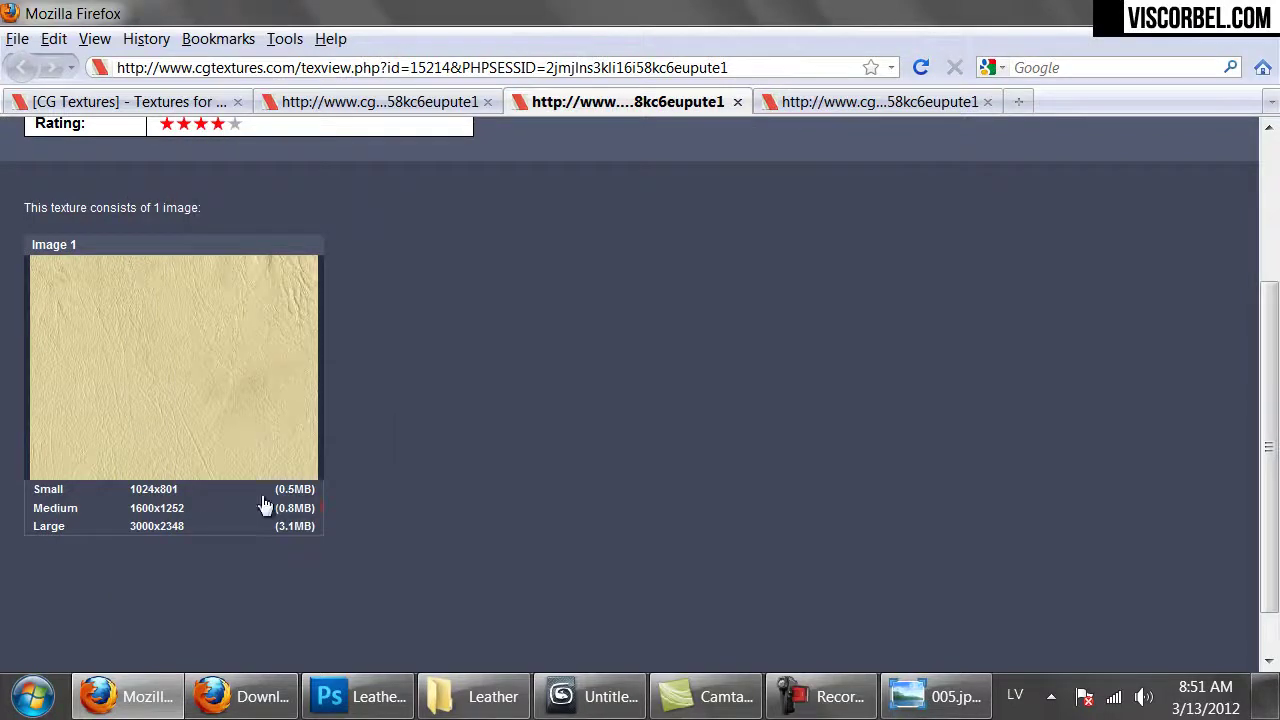
pyautogui.click(165, 513)
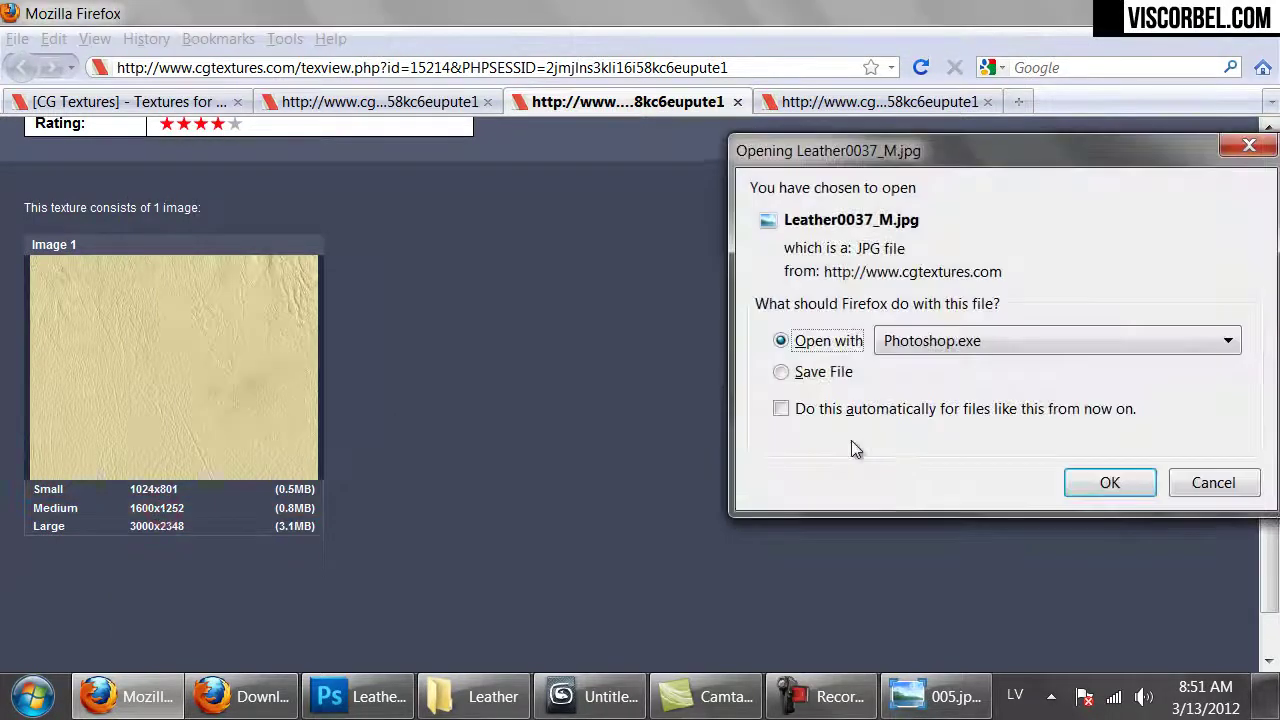
pyautogui.click(1105, 485)
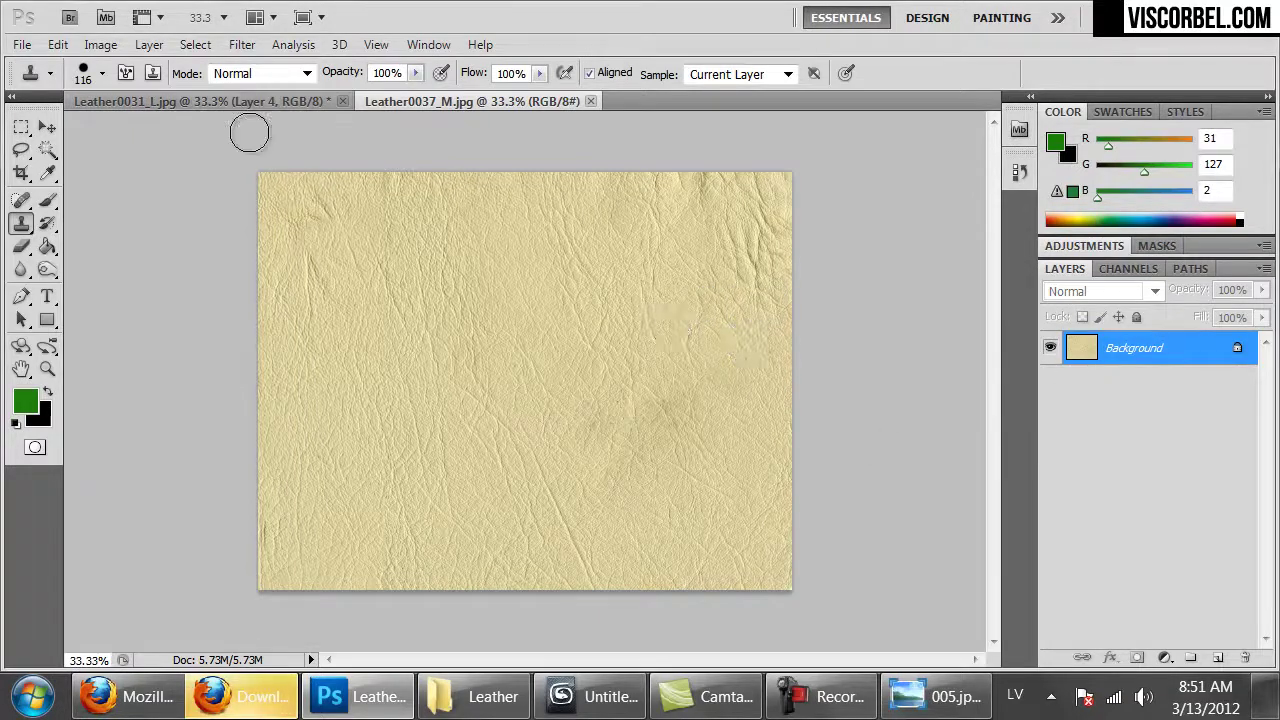
# - Crop the beige leather to a square of full image height, cutting off the strip along its right side
pyautogui.press('c')
pyautogui.moveTo(693, 629); pyautogui.dragTo(678, 605)
pyautogui.press('Return')
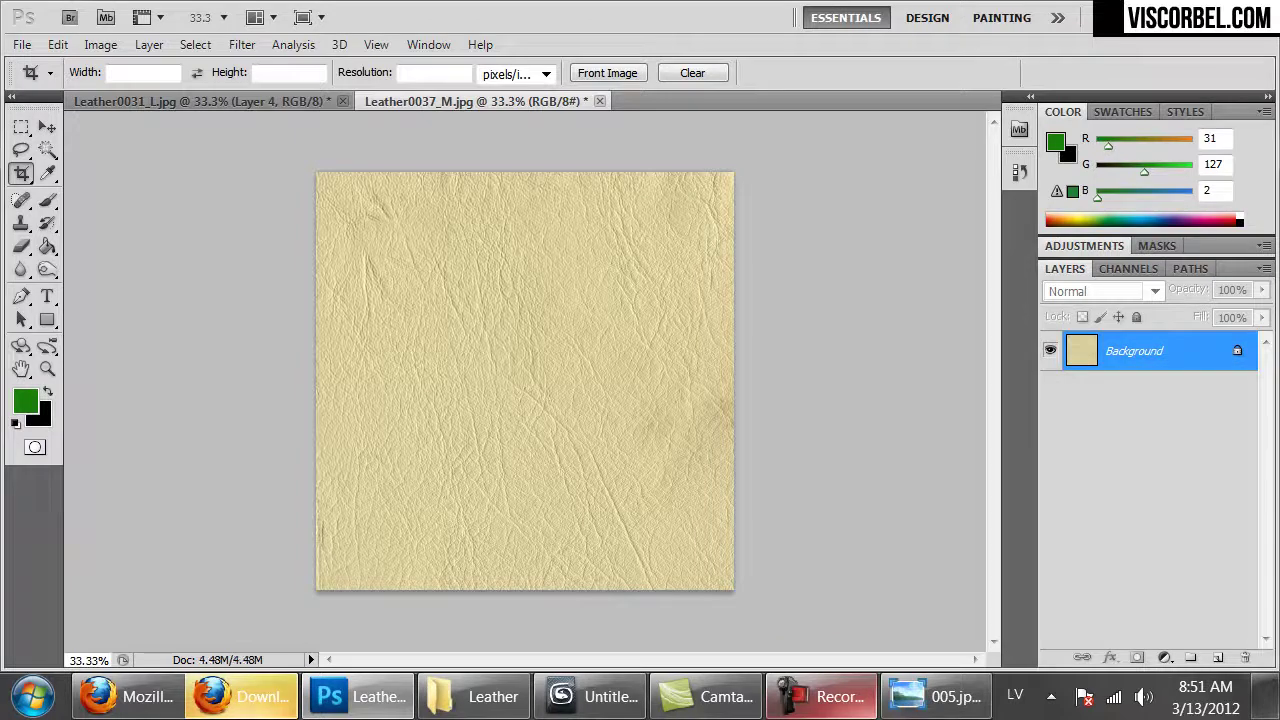
# - Fully desaturate the cropped leather with Hue/Saturation and raise its Levels input black point to 121
pyautogui.hotkey('ctrl', 'u')
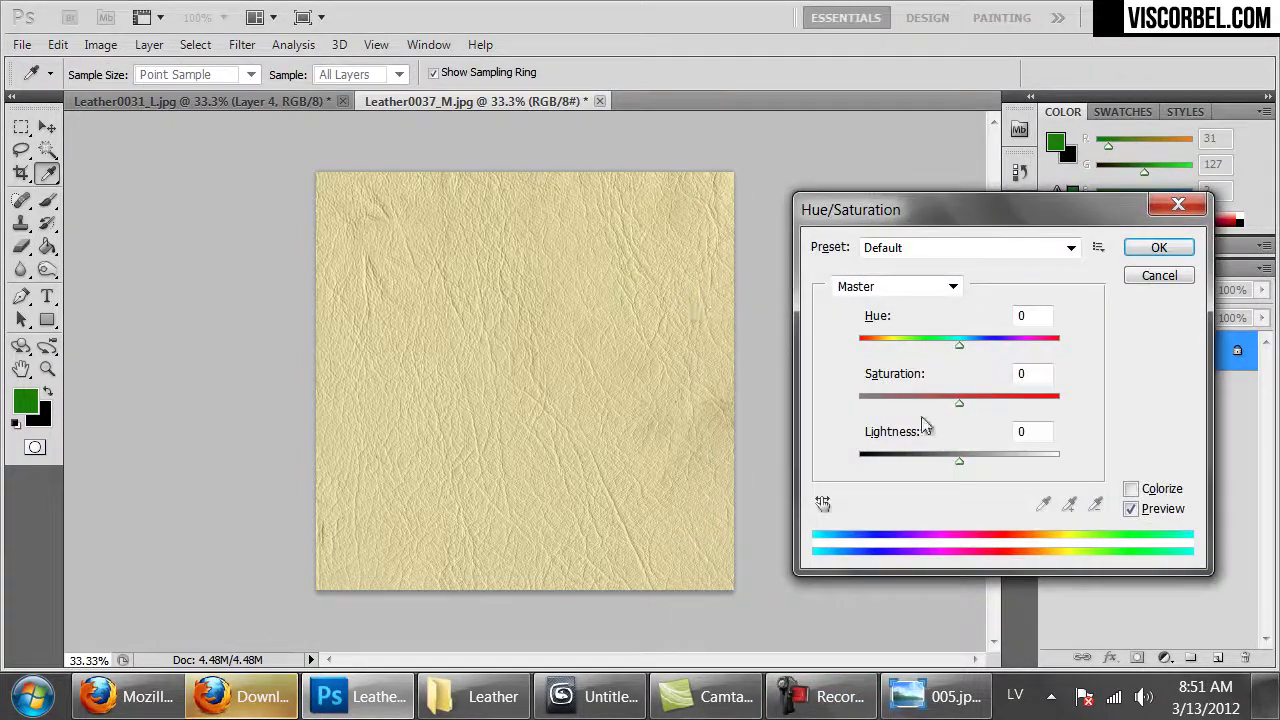
pyautogui.moveTo(897, 405); pyautogui.dragTo(791, 413)
pyautogui.click(1140, 247)
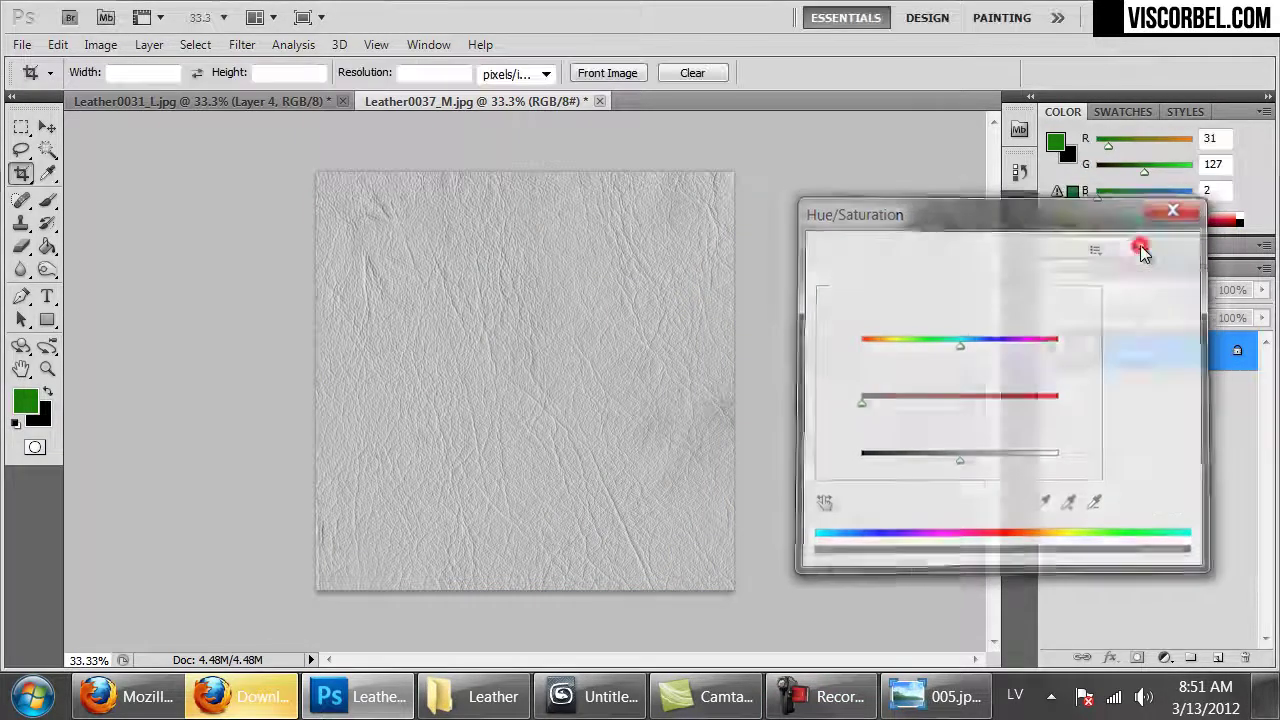
pyautogui.hotkey('ctrl', 'l')
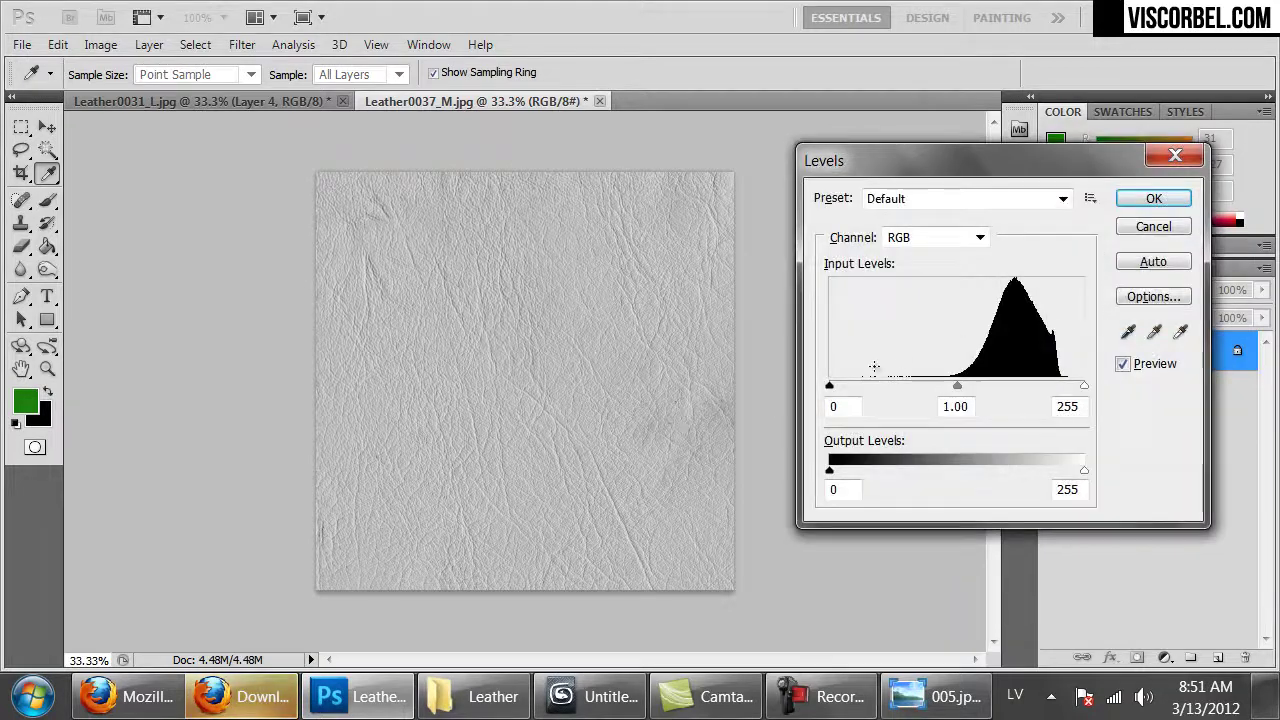
pyautogui.moveTo(834, 390); pyautogui.dragTo(955, 408)
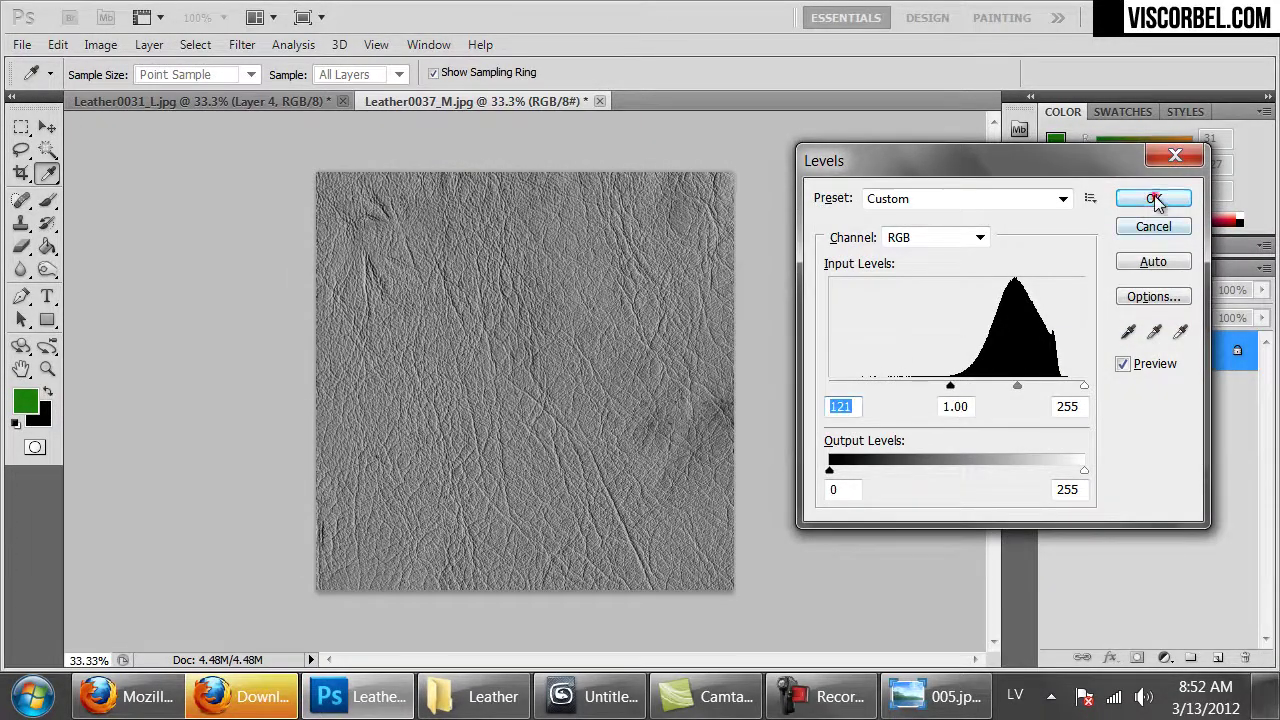
pyautogui.click(1153, 199)
# - Copy the whole leather image and enlarge the canvas by a relative 100 percent in both width and height
pyautogui.press('c')
pyautogui.hotkey('ctrl', '-')
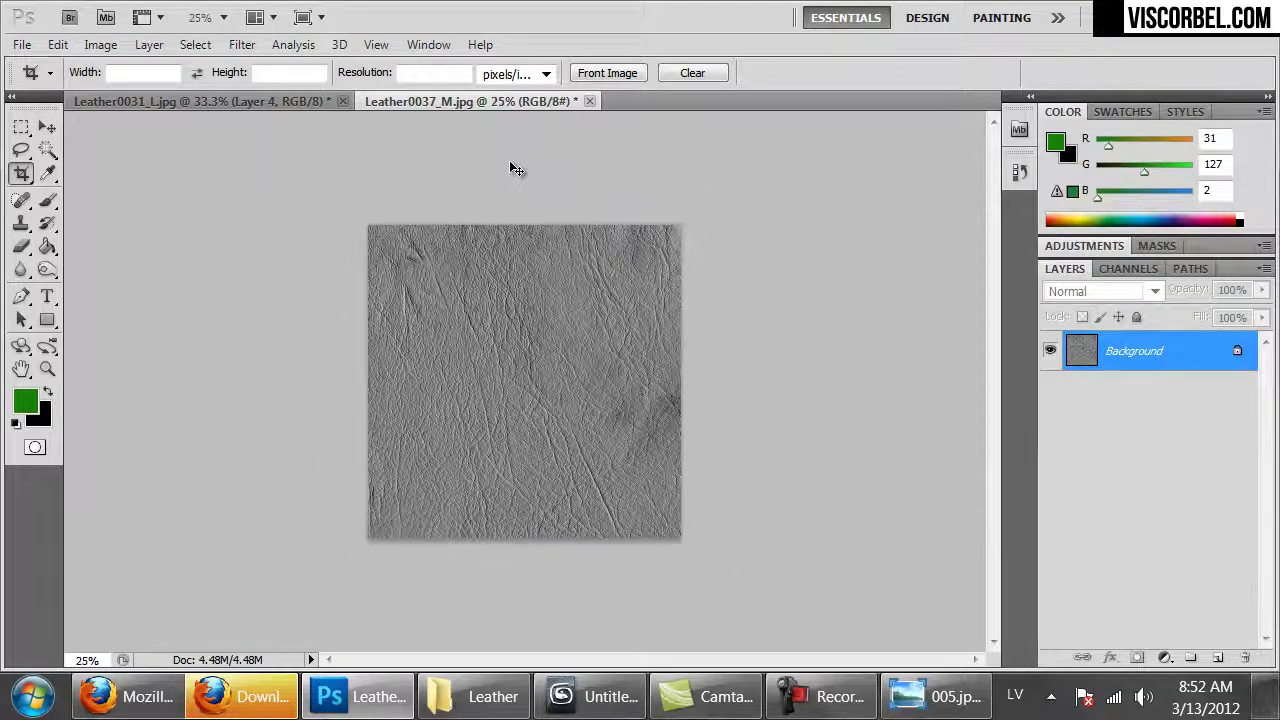
pyautogui.hotkey('ctrl', 'a')
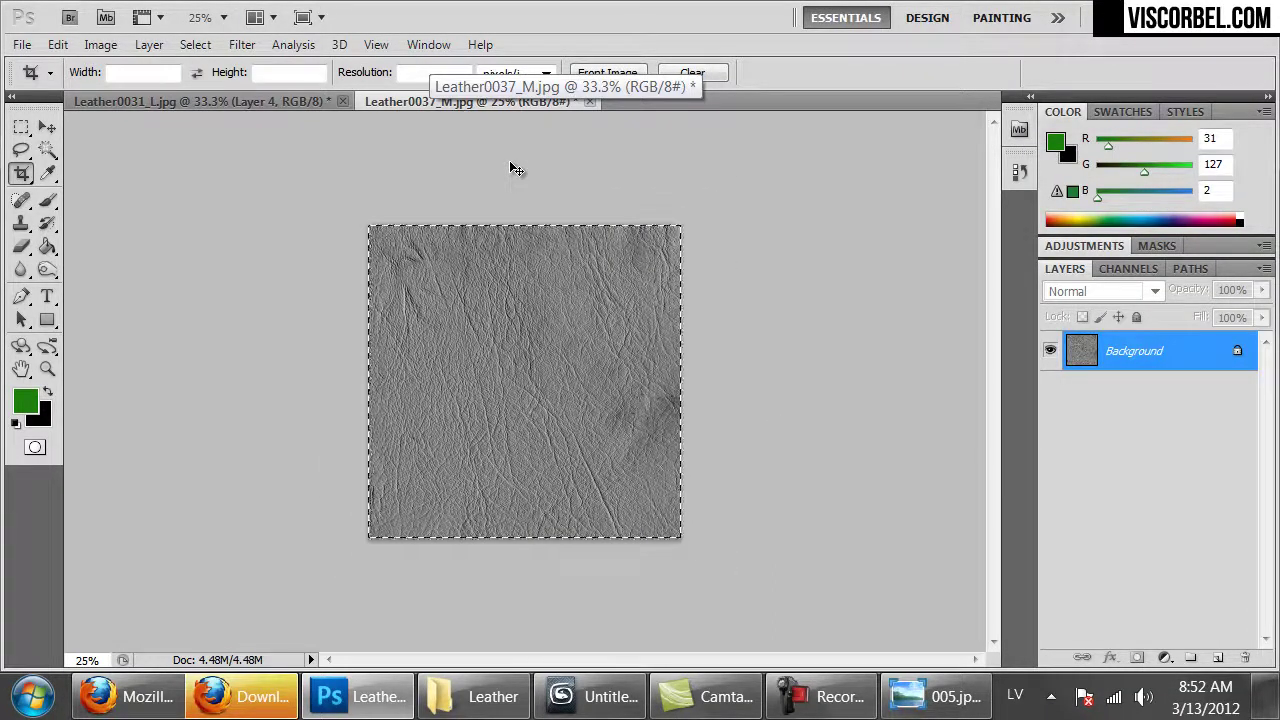
pyautogui.hotkey('ctrl', 'alt', 'c')
pyautogui.click(866, 282)
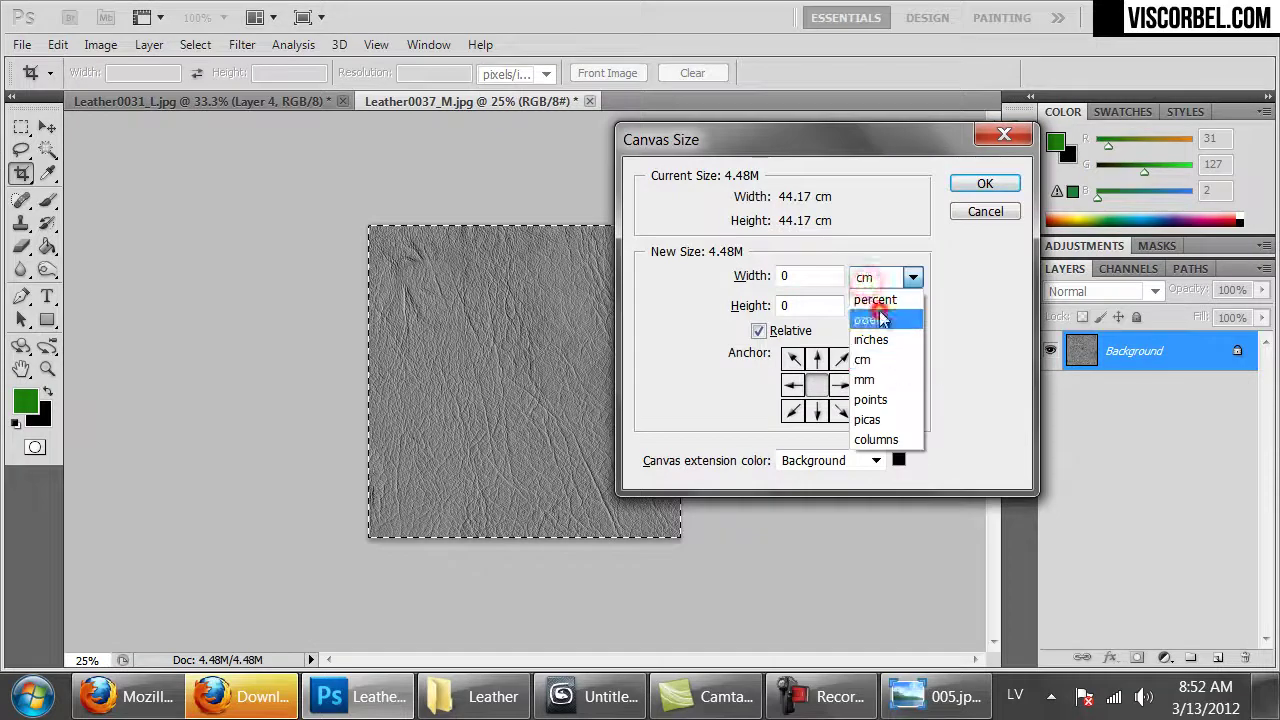
pyautogui.click(870, 294)
pyautogui.doubleClick(822, 277)
pyautogui.write('100')
pyautogui.press('Tab')
pyautogui.write('100')
pyautogui.press('Return')
pyautogui.hotkey('ctrl', '-')
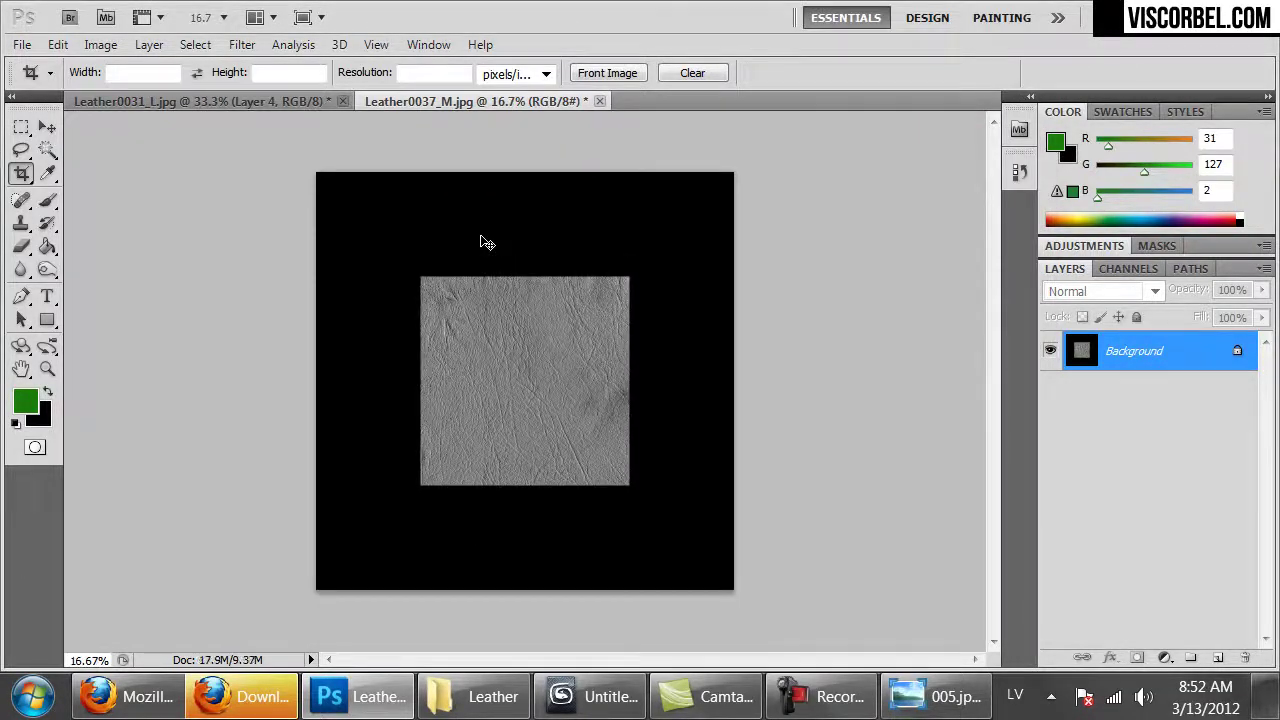
# - Paste four copies of the leather, place one in each corner to fill the canvas, and merge their layers into one
pyautogui.hotkey('ctrl', 'v')
pyautogui.keyDown('ctrl'); pyautogui.moveTo(522, 342); pyautogui.dragTo(420, 258); pyautogui.keyUp('ctrl')
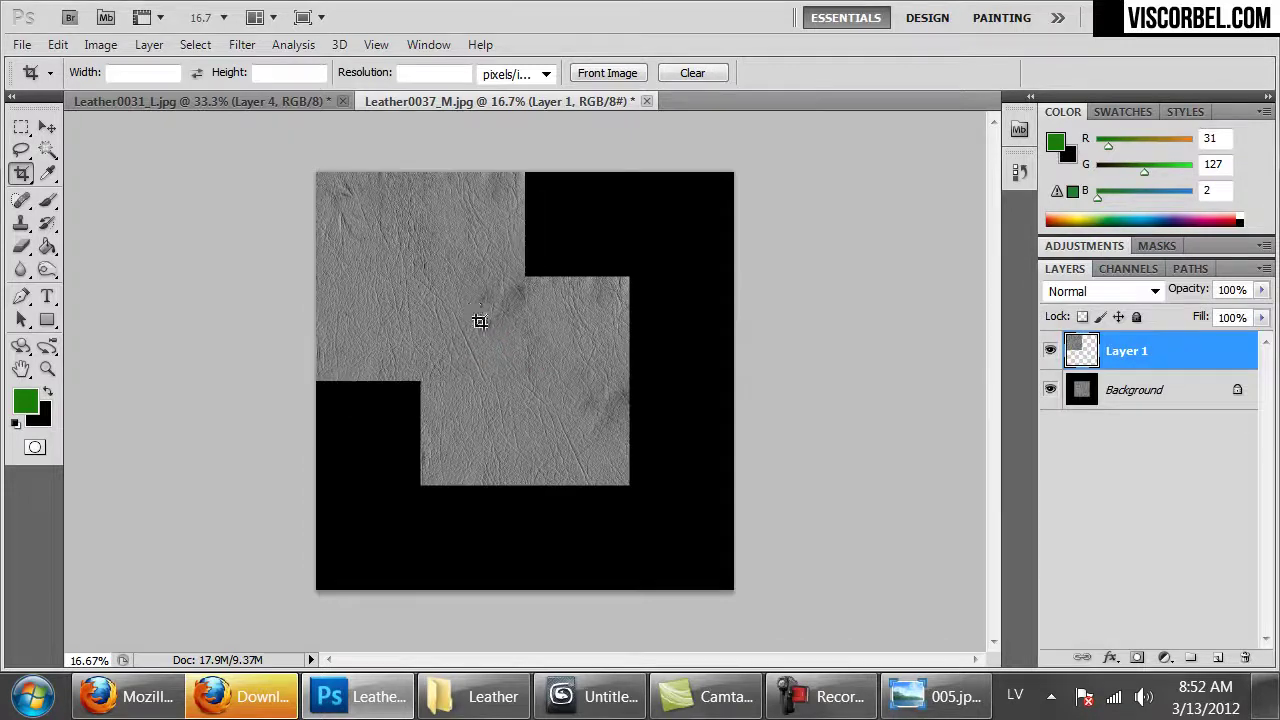
pyautogui.hotkey('ctrl', 'v')
pyautogui.keyDown('ctrl'); pyautogui.moveTo(530, 436); pyautogui.dragTo(475, 430); pyautogui.keyUp('ctrl')
pyautogui.hotkey('ctrl', 'v')
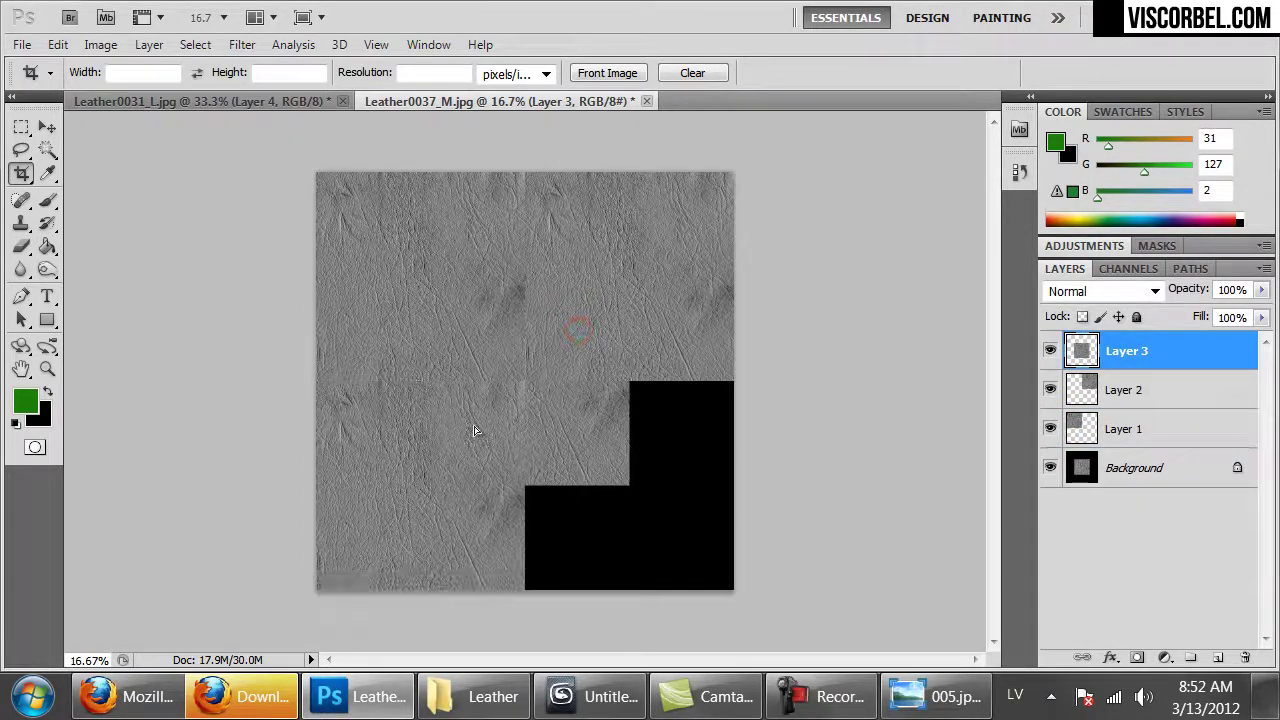
pyautogui.hotkey('ctrl', 'v')
pyautogui.keyDown('ctrl'); pyautogui.moveTo(563, 394); pyautogui.dragTo(669, 500); pyautogui.keyUp('ctrl')
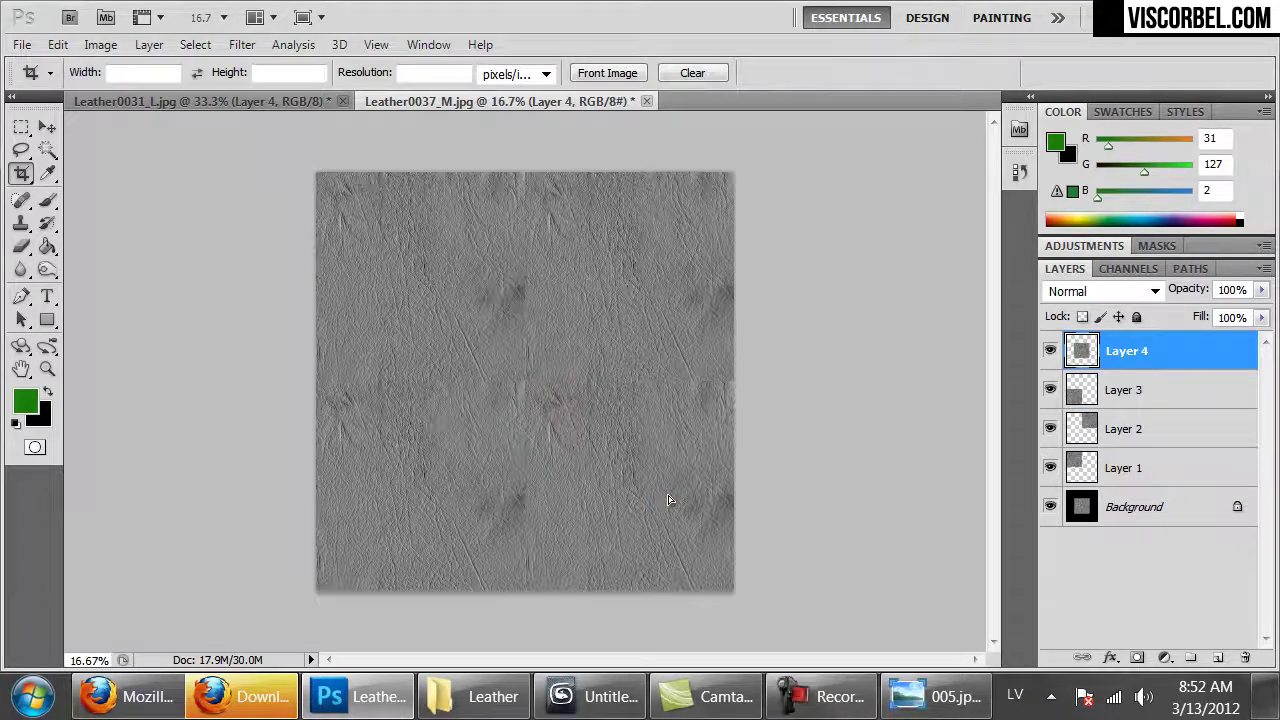
pyautogui.keyDown('shift'); pyautogui.click(1136, 468); pyautogui.keyUp('shift')
pyautogui.hotkey('ctrl', 'e')
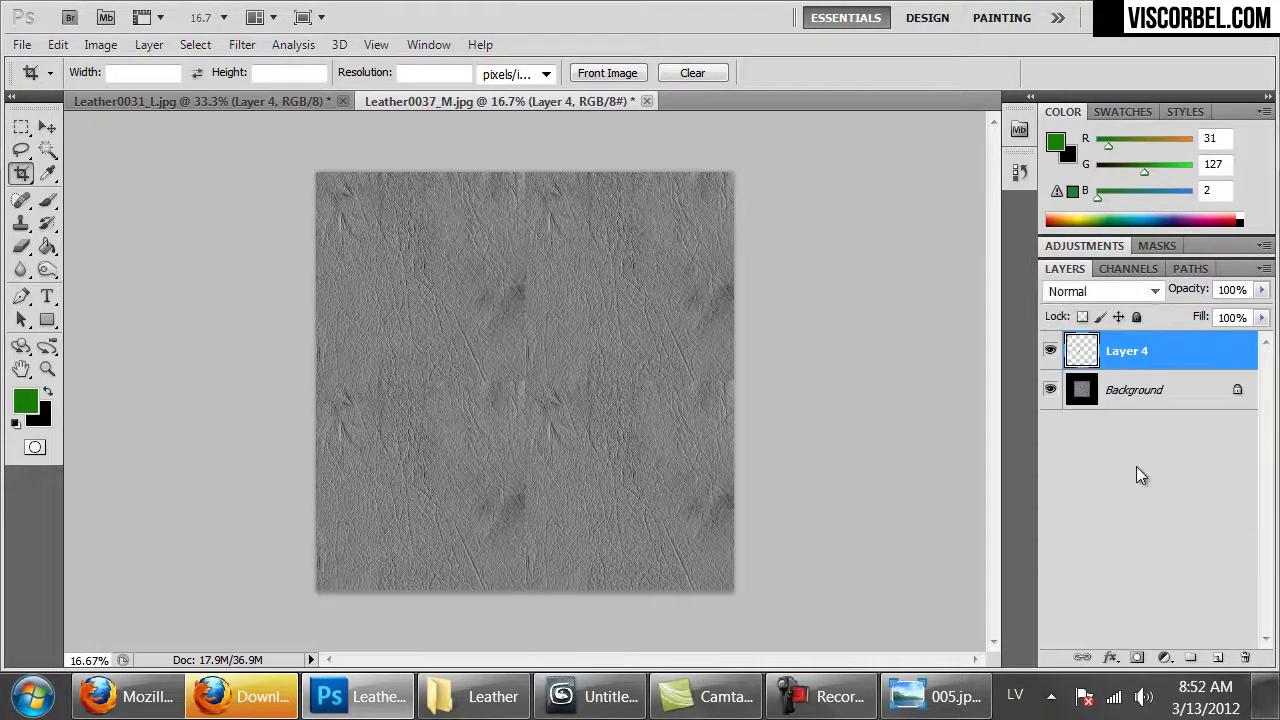
# - Set up the Clone Stamp for retouching the tiled leather, with brush hardness 63% and size 277 px
pyautogui.hotkey('ctrl', '+')
pyautogui.hotkey('ctrl', '+')
pyautogui.press('s')
pyautogui.click(700, 304)
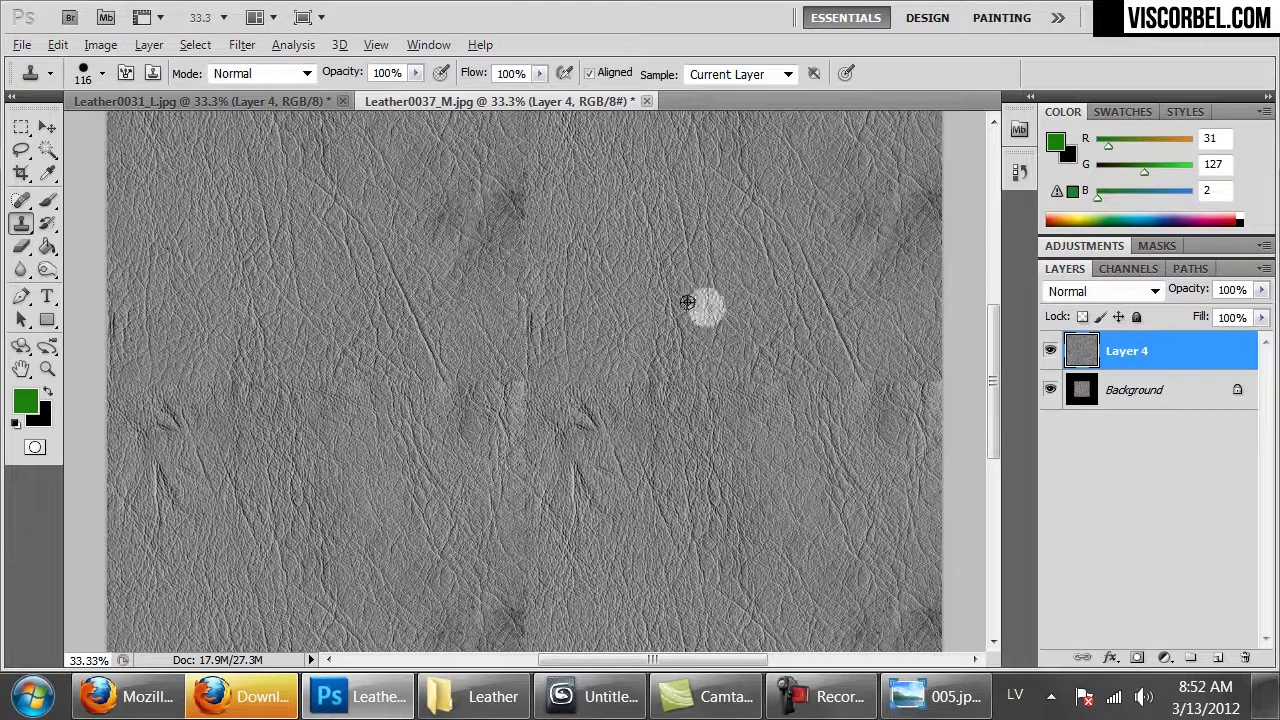
pyautogui.rightClick(674, 302)
pyautogui.click(830, 391)
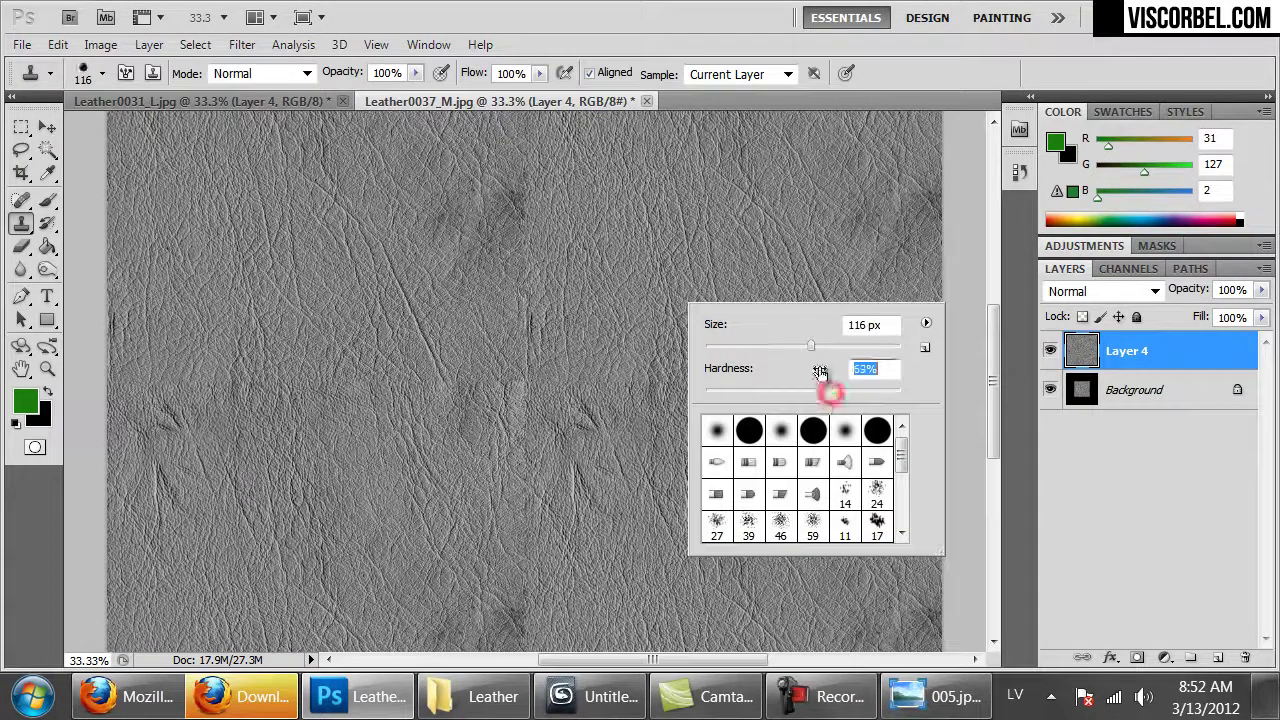
pyautogui.click(623, 314)
# - Clone clean leather over the horizontal seam in the right half of the tiled image, continuing the diagonal creases across it
pyautogui.moveTo(571, 371); pyautogui.dragTo(600, 345)
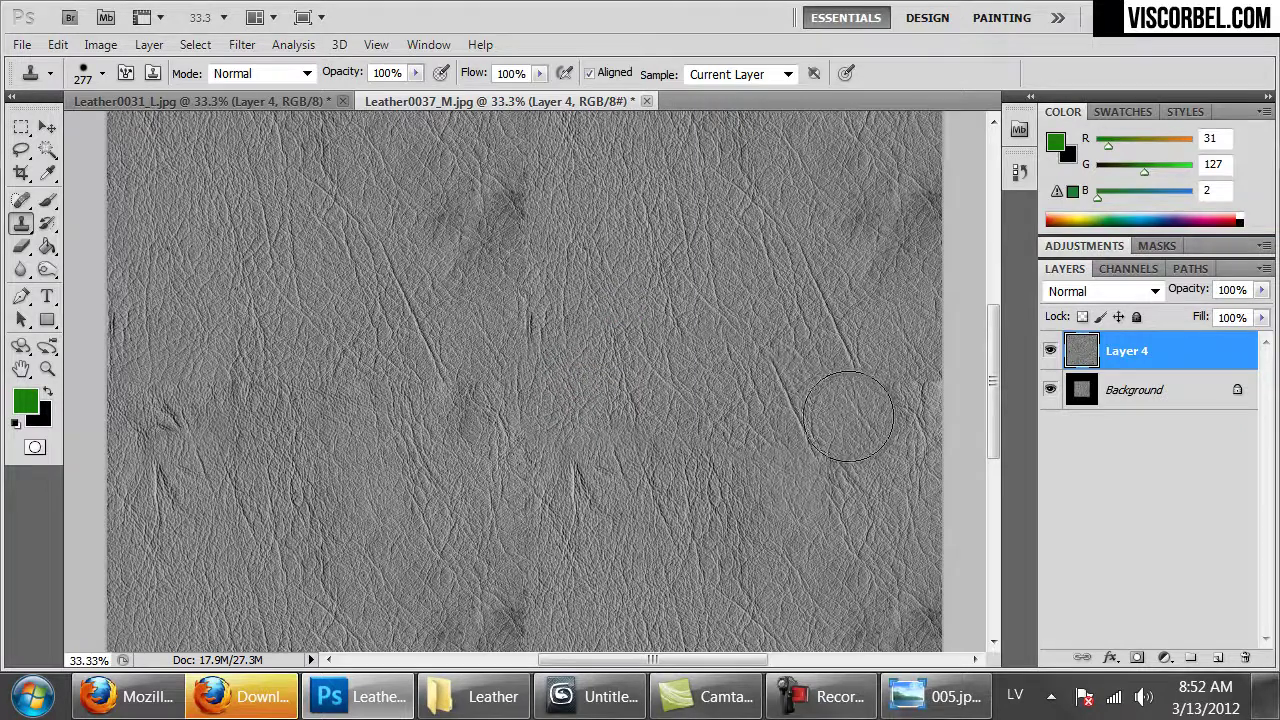
pyautogui.click(894, 400)
pyautogui.click(893, 400)
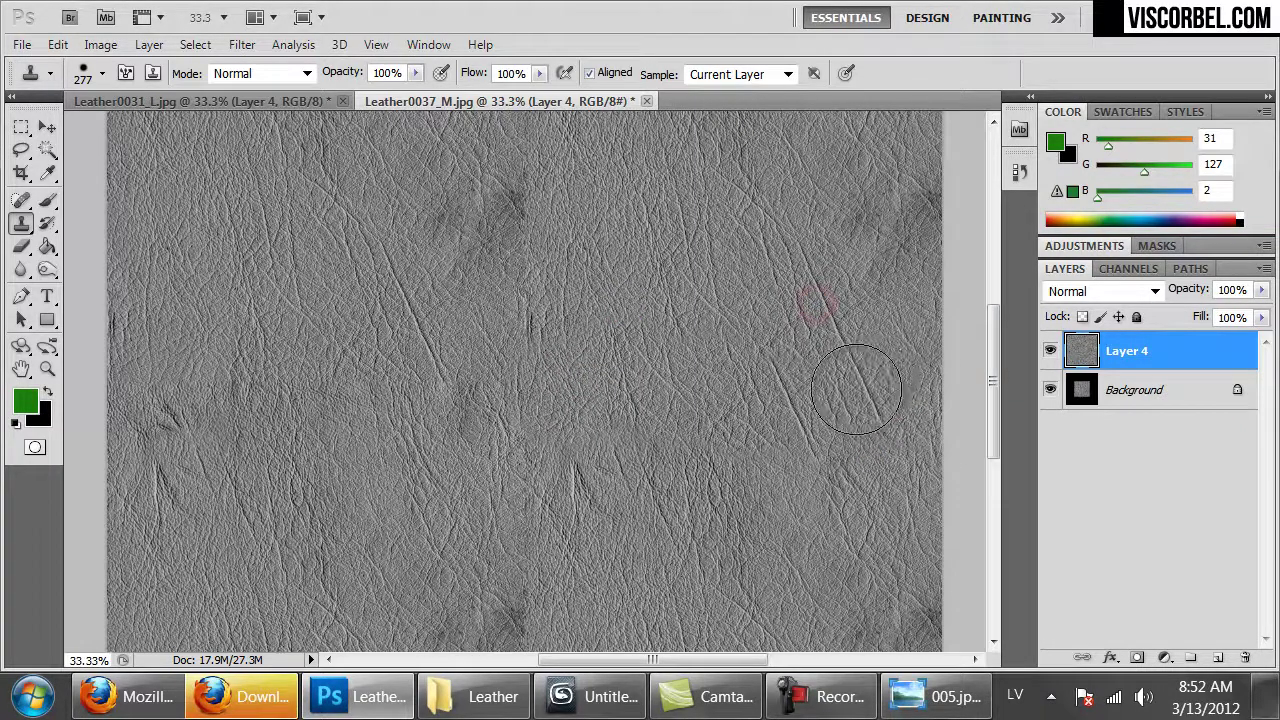
pyautogui.click(854, 392)
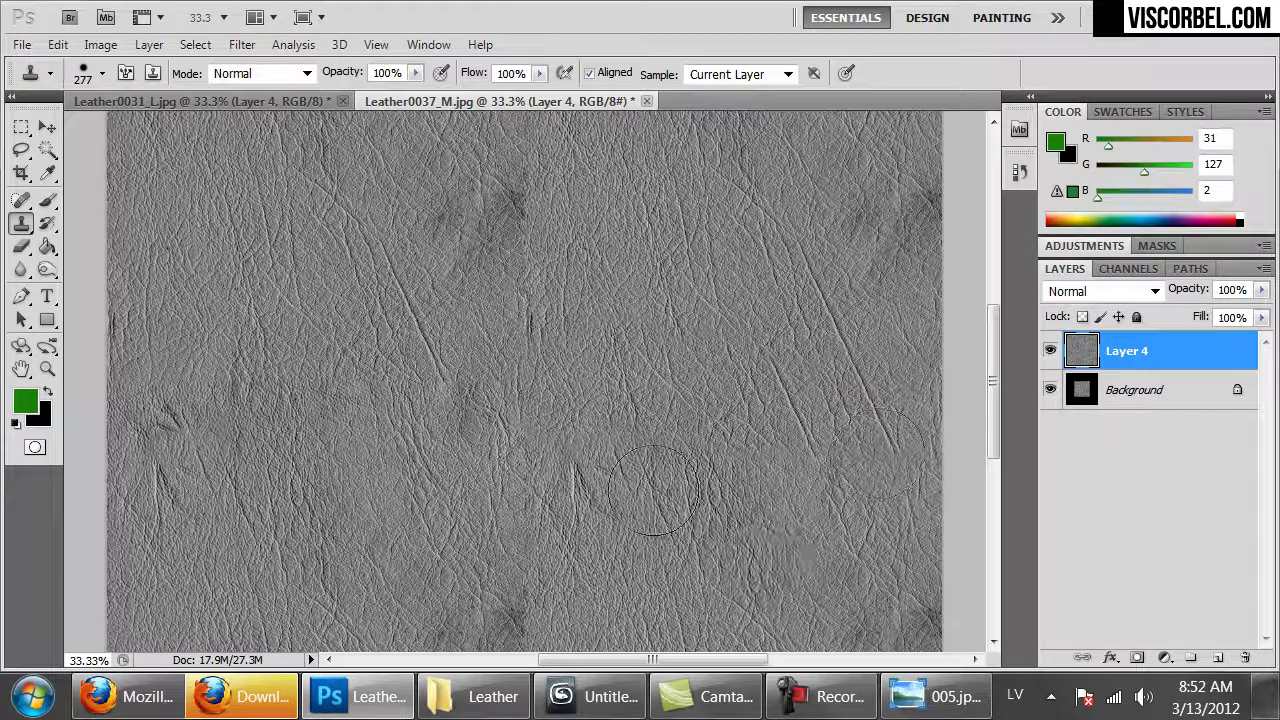
# - Clone leather grain over the vertical seam and the dark blotch below the centre of the tiled image
pyautogui.moveTo(463, 363); pyautogui.dragTo(574, 234)
pyautogui.click(748, 409)
pyautogui.moveTo(650, 607)
pyautogui.mouseDown()
pyautogui.moveTo(594, 434)
pyautogui.moveTo(657, 354)
pyautogui.moveTo(591, 314)
pyautogui.moveTo(525, 322)
pyautogui.mouseUp()
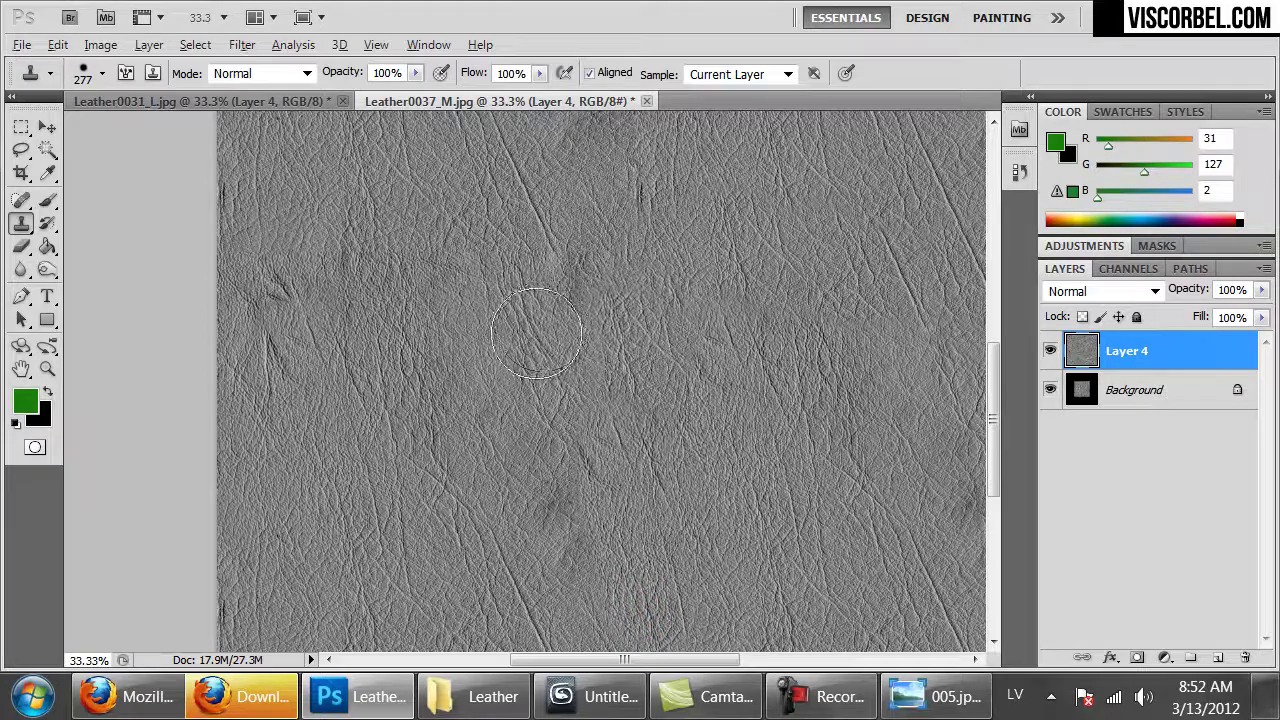
pyautogui.moveTo(608, 423); pyautogui.dragTo(640, 509)
# - Clone leather over the left part of the horizontal seam and the dark blotch on the upper vertical seam
pyautogui.keyDown('alt'); pyautogui.click(350, 202); pyautogui.keyUp('alt')
pyautogui.moveTo(272, 345)
pyautogui.mouseDown()
pyautogui.moveTo(430, 330)
pyautogui.moveTo(508, 343)
pyautogui.moveTo(528, 371)
pyautogui.moveTo(709, 437)
pyautogui.moveTo(720, 527)
pyautogui.mouseUp()
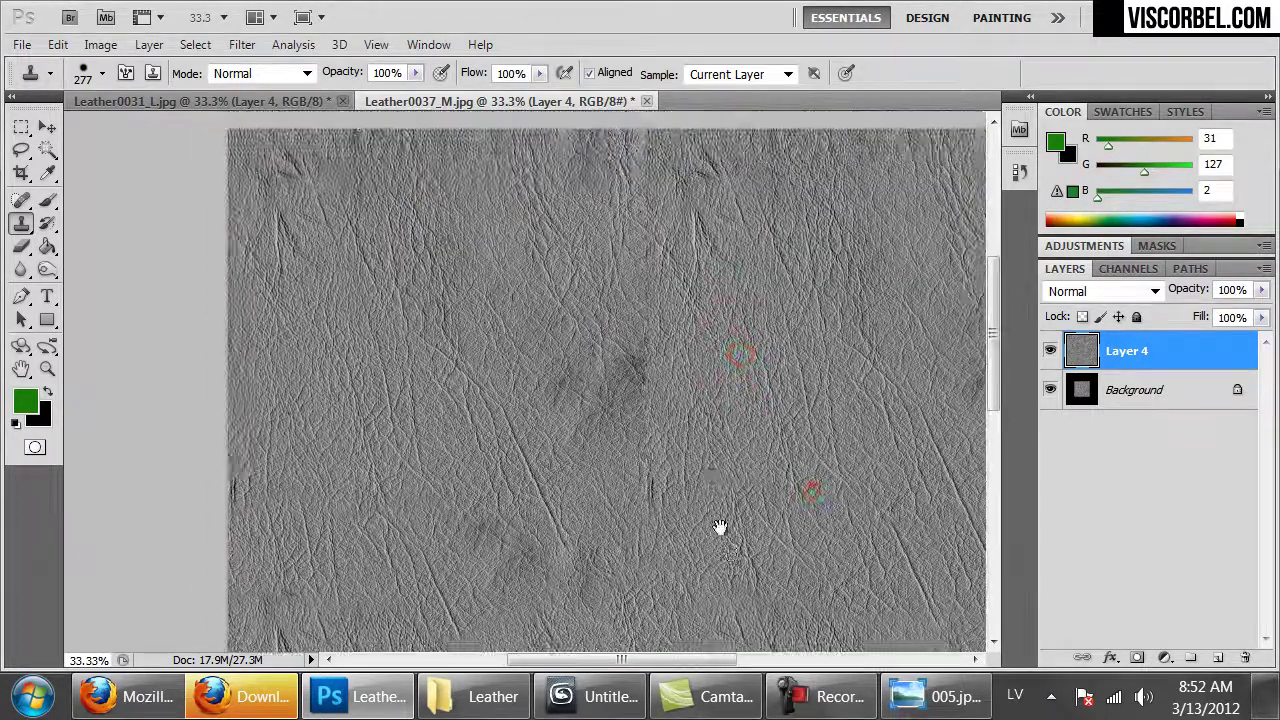
pyautogui.moveTo(751, 478)
pyautogui.mouseDown()
pyautogui.moveTo(668, 484)
pyautogui.moveTo(633, 358)
pyautogui.moveTo(579, 383)
pyautogui.moveTo(694, 326)
pyautogui.moveTo(640, 180)
pyautogui.mouseUp()
pyautogui.moveTo(777, 431)
pyautogui.mouseDown()
pyautogui.moveTo(646, 142)
pyautogui.moveTo(689, 234)
pyautogui.moveTo(695, 309)
pyautogui.mouseUp()
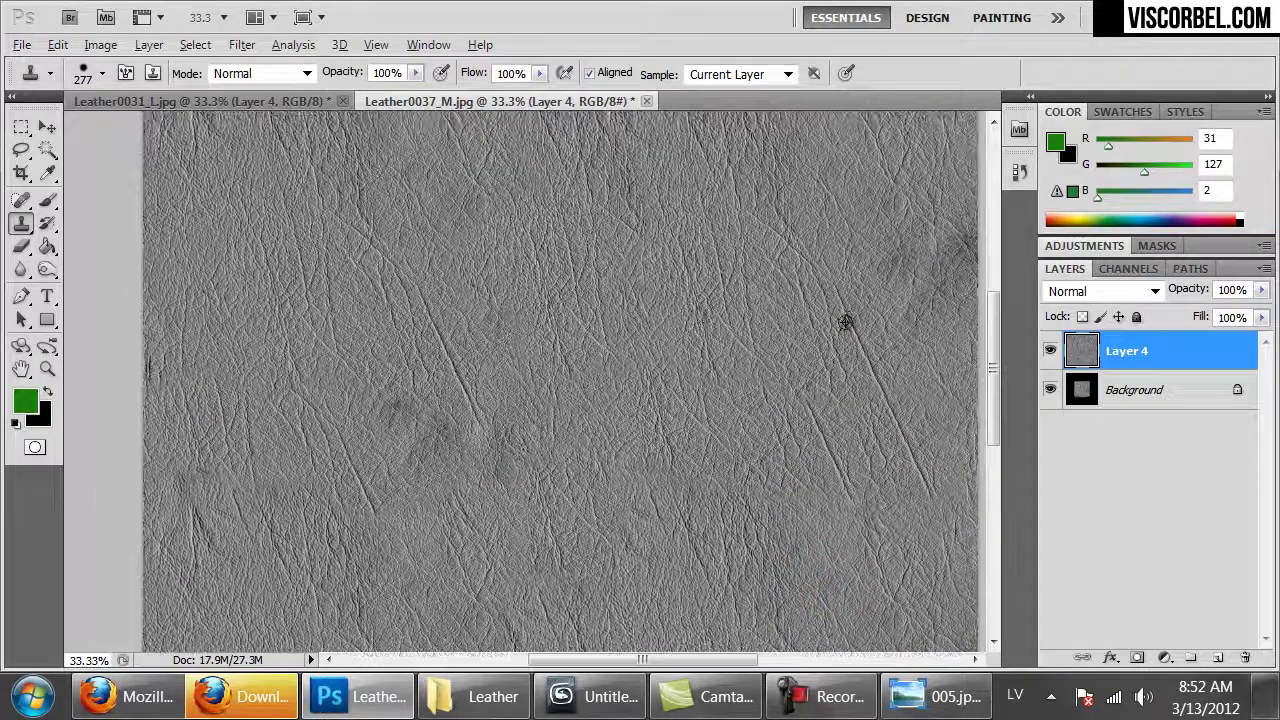
pyautogui.moveTo(420, 282)
pyautogui.mouseDown()
pyautogui.moveTo(403, 277)
pyautogui.moveTo(387, 230)
pyautogui.mouseUp()
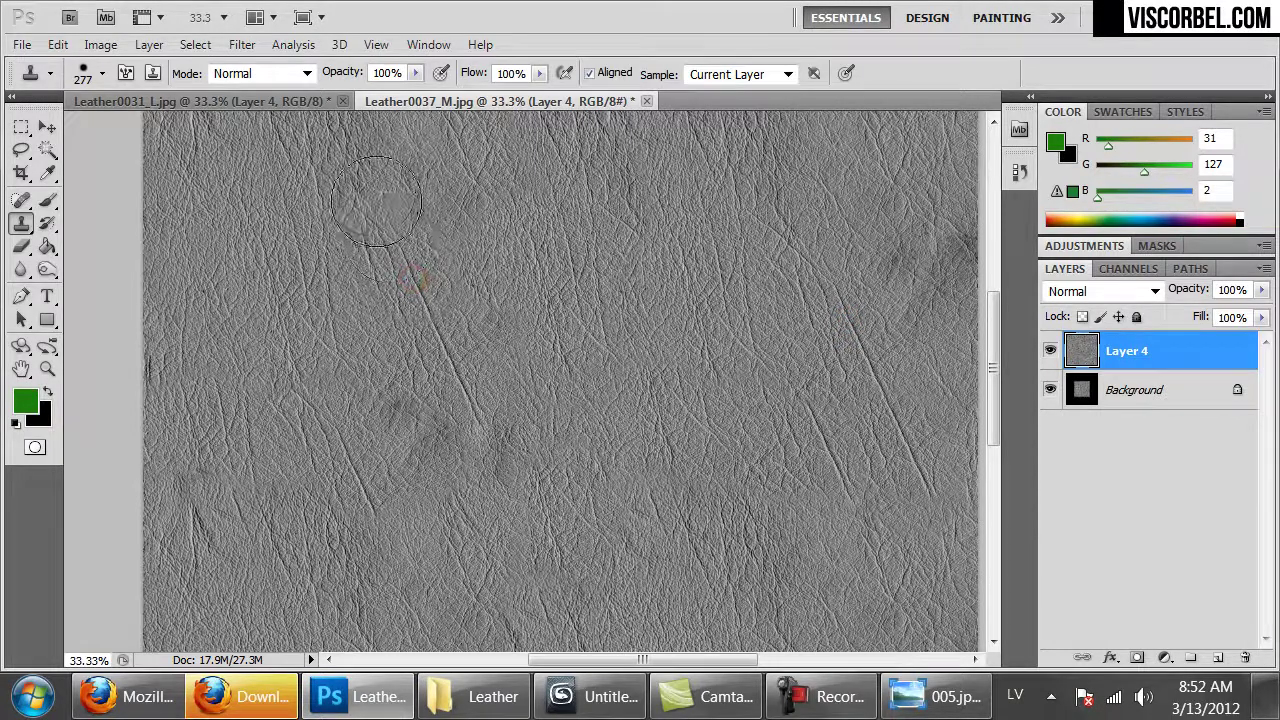
# - Offset the leather layer by 1000 pixels right and 1000 pixels down with wrap around
pyautogui.hotkey('ctrl', '-')
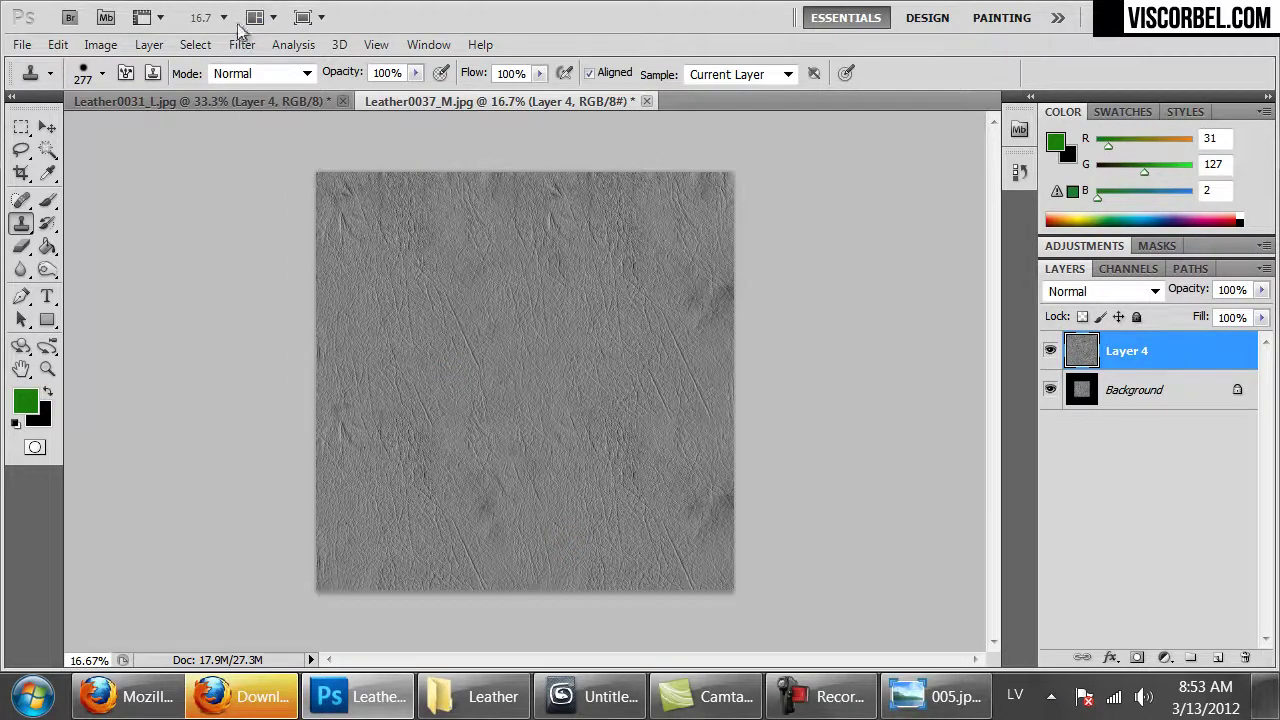
pyautogui.keyDown('alt'); pyautogui.click(578, 283); pyautogui.keyUp('alt')
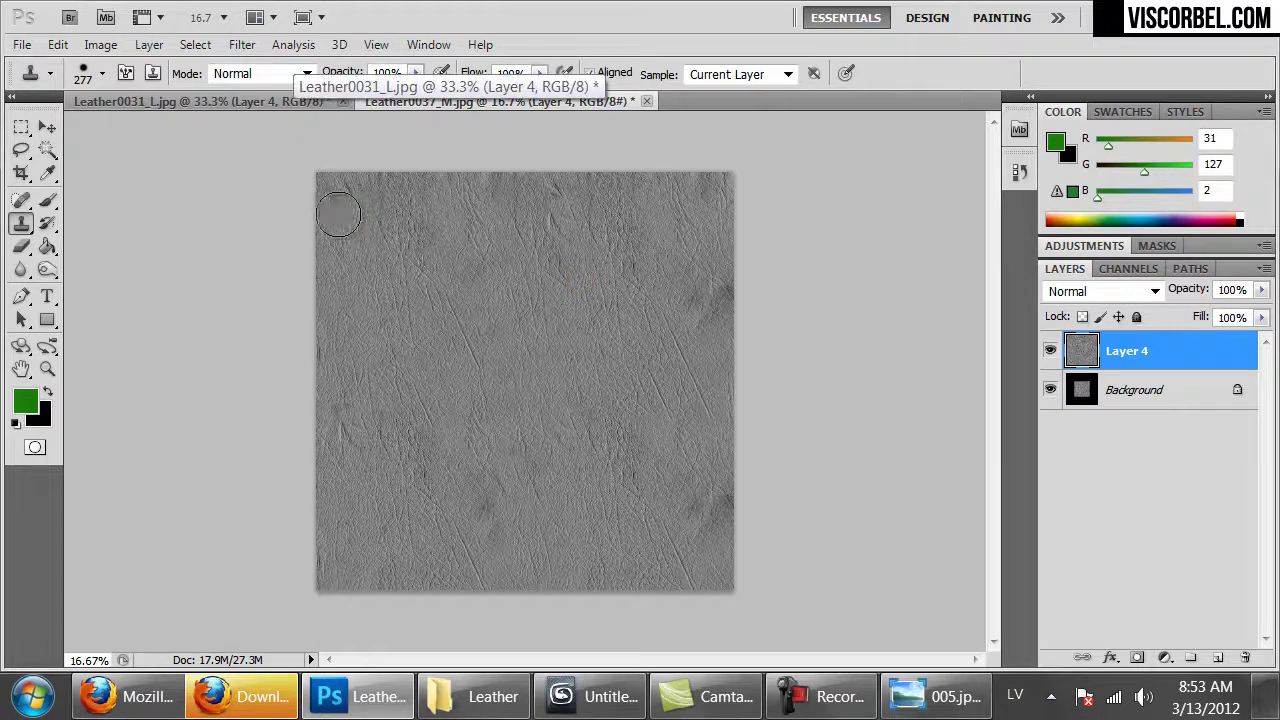
pyautogui.click(244, 44)
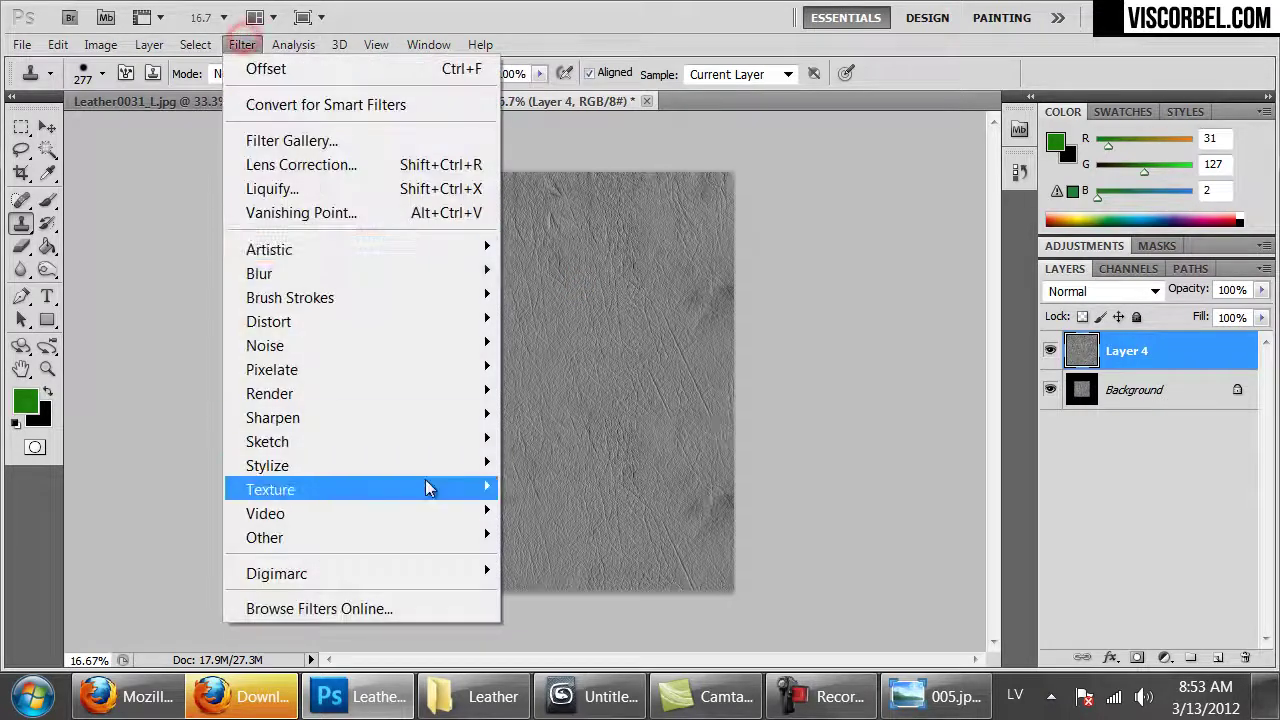
pyautogui.moveTo(475, 540)
pyautogui.click(555, 630)
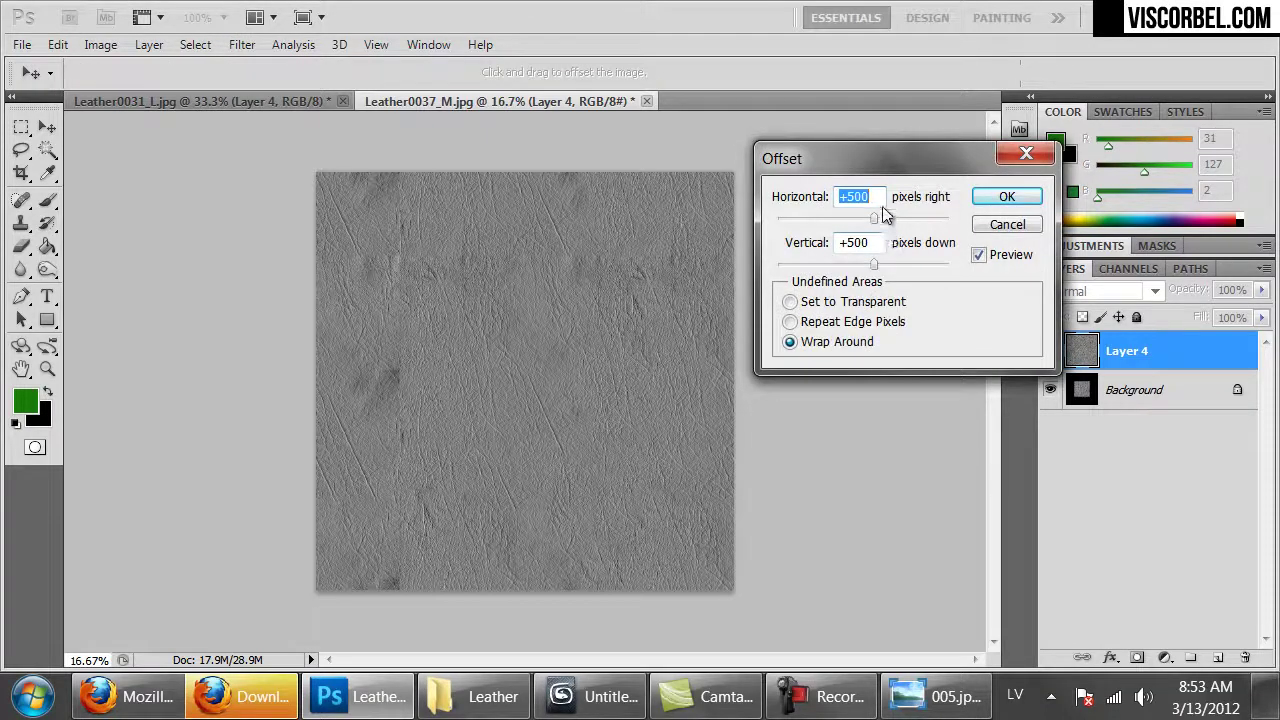
pyautogui.write('700')
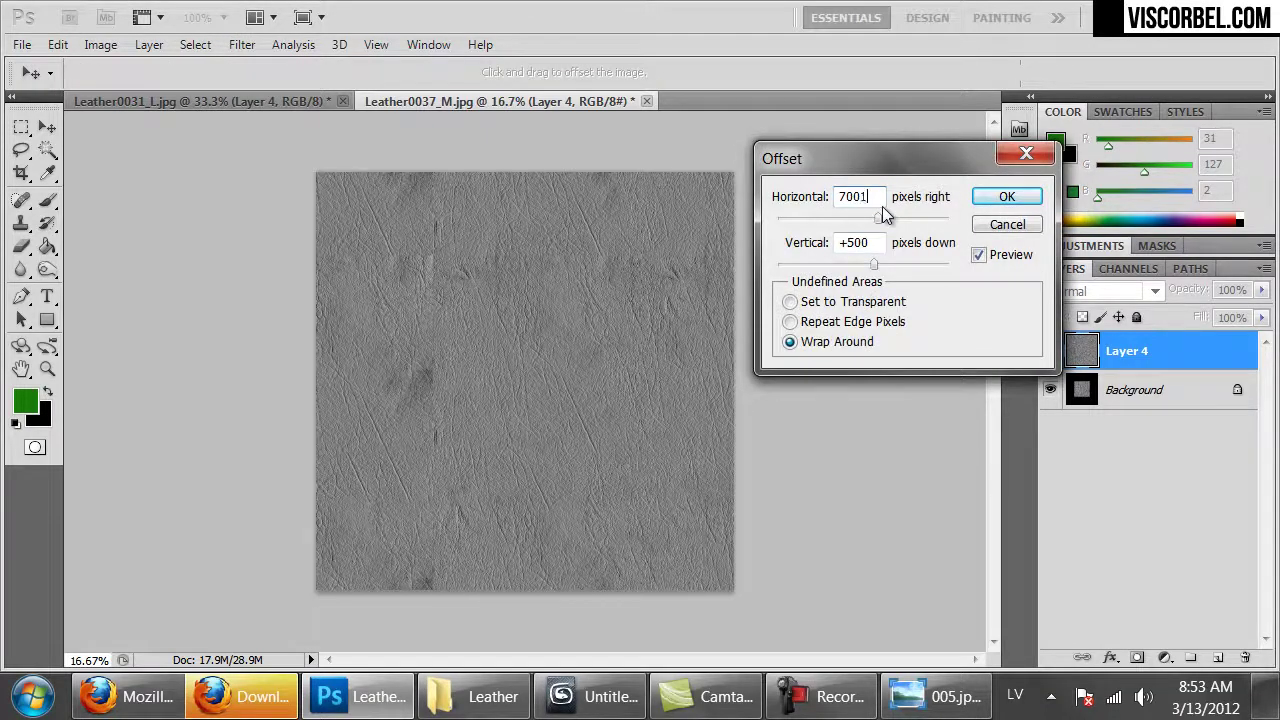
pyautogui.doubleClick(878, 196)
pyautogui.write('1')
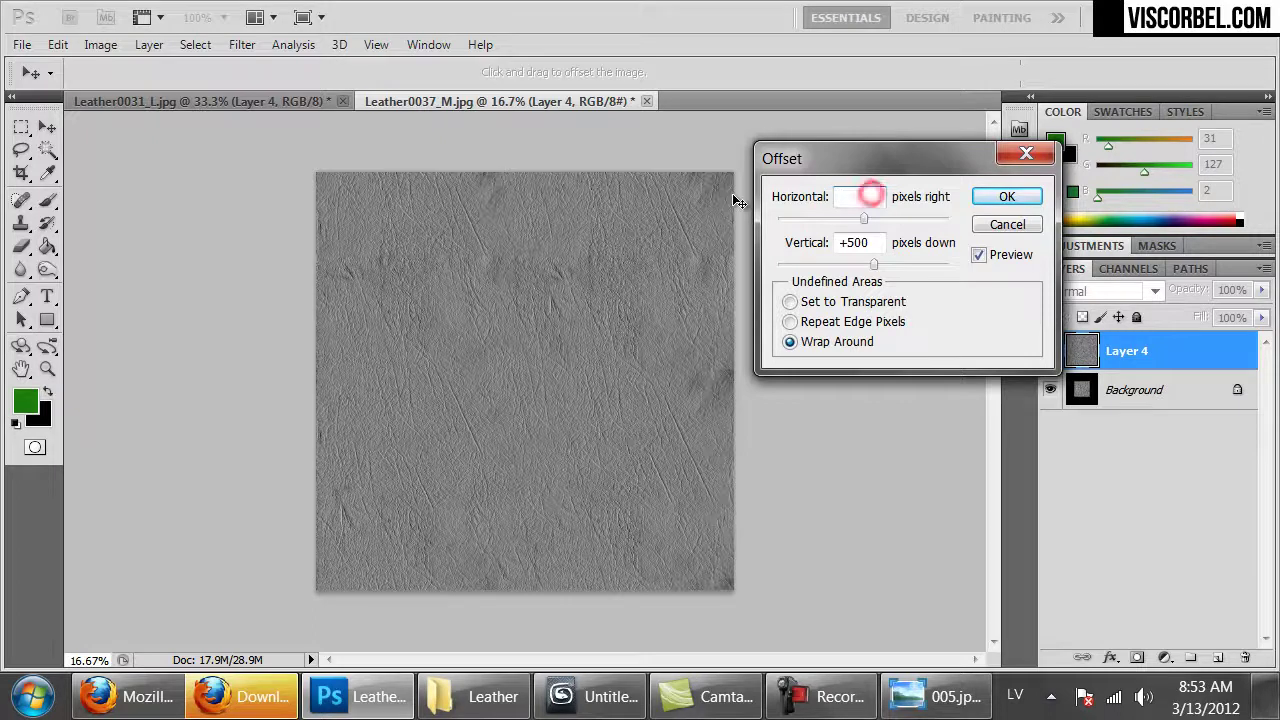
pyautogui.write('000')
pyautogui.press('Tab')
pyautogui.write('1000')
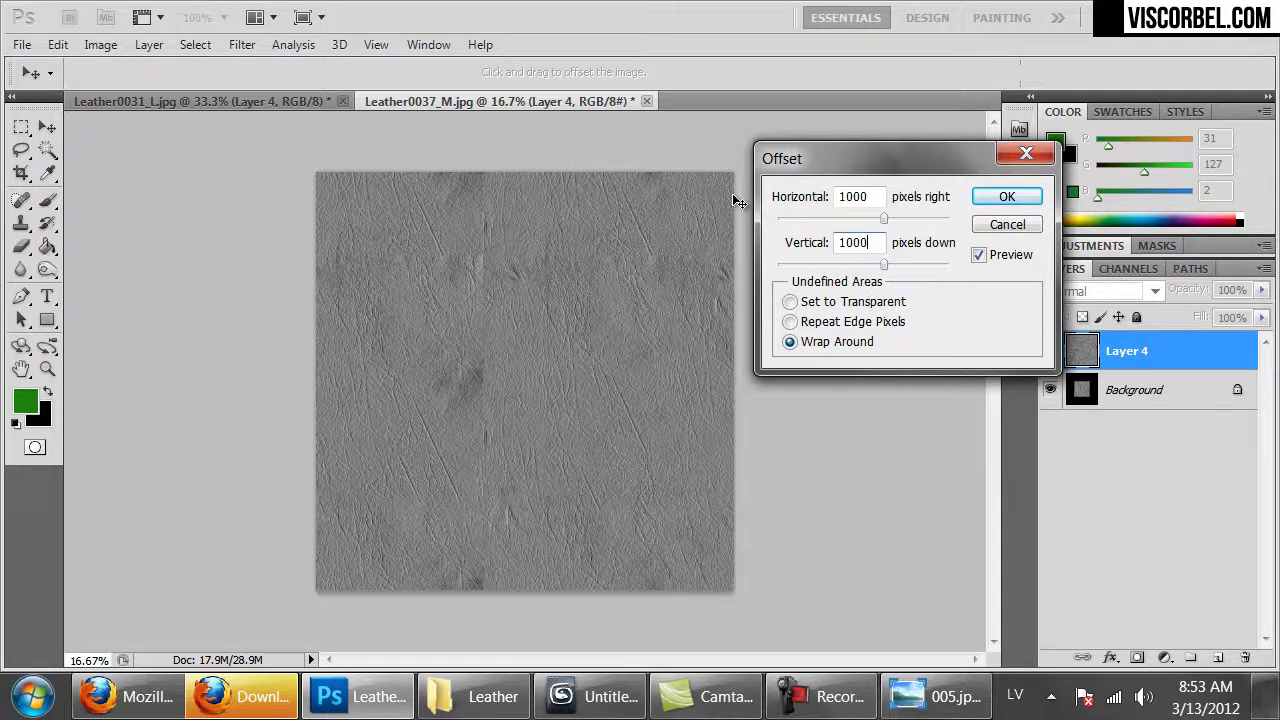
pyautogui.press('Return')
# - Clone clean leather over the offset image's vertical seam and the two dark blotches beside it
pyautogui.press('s')
pyautogui.hotkey('ctrl', '+')
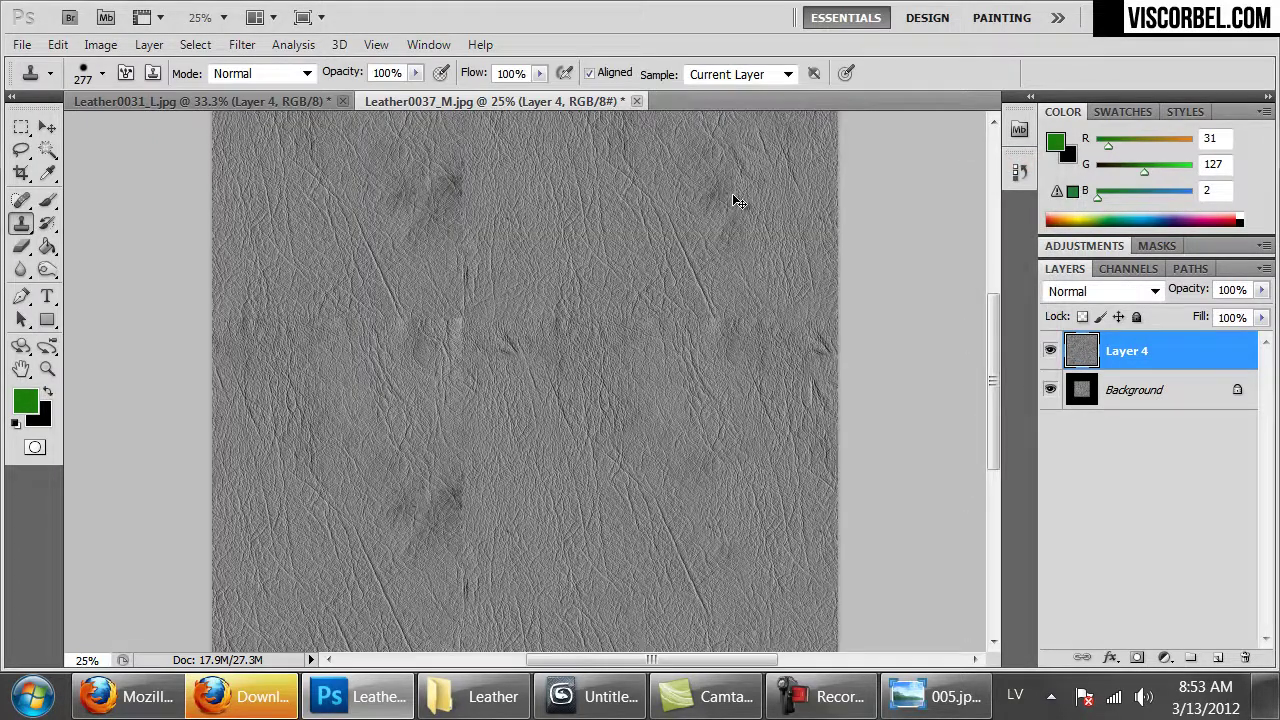
pyautogui.keyDown('alt'); pyautogui.click(457, 322); pyautogui.keyUp('alt')
pyautogui.moveTo(443, 229)
pyautogui.mouseDown()
pyautogui.moveTo(435, 194)
pyautogui.moveTo(405, 213)
pyautogui.mouseUp()
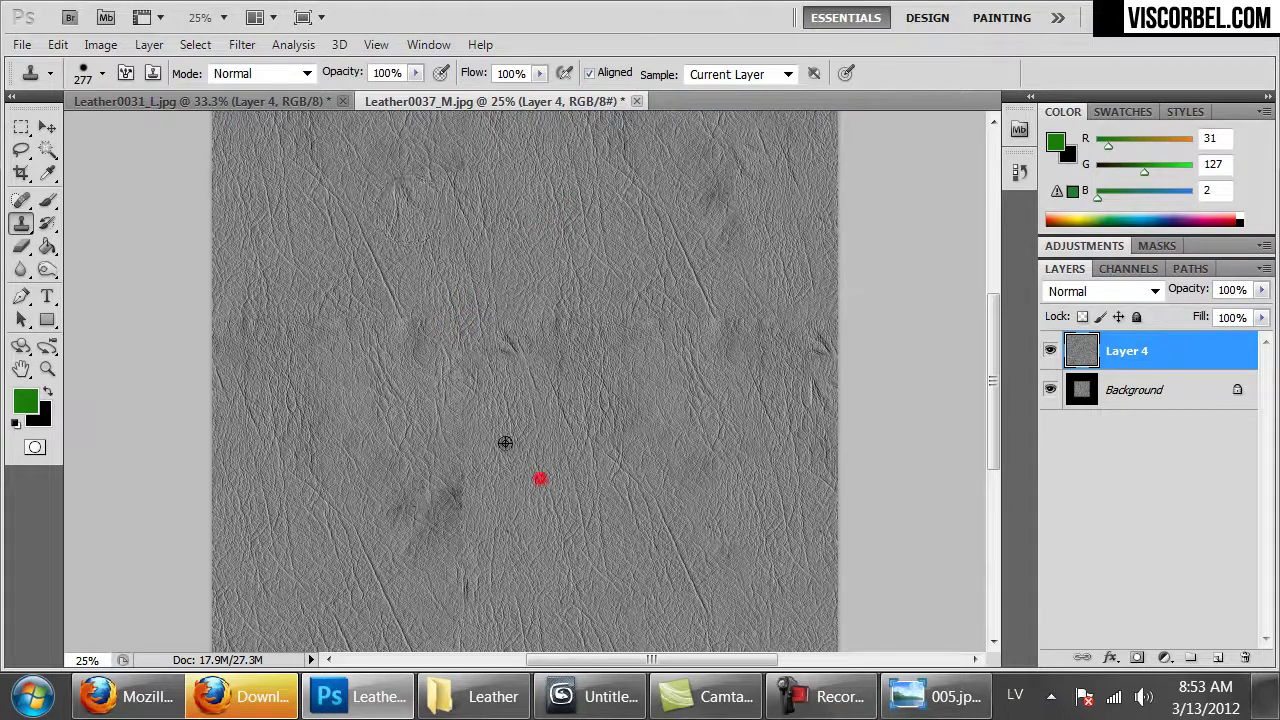
pyautogui.keyDown('alt'); pyautogui.click(465, 355); pyautogui.keyUp('alt')
pyautogui.moveTo(450, 505)
pyautogui.mouseDown()
pyautogui.moveTo(435, 515)
pyautogui.moveTo(462, 570)
pyautogui.mouseUp()
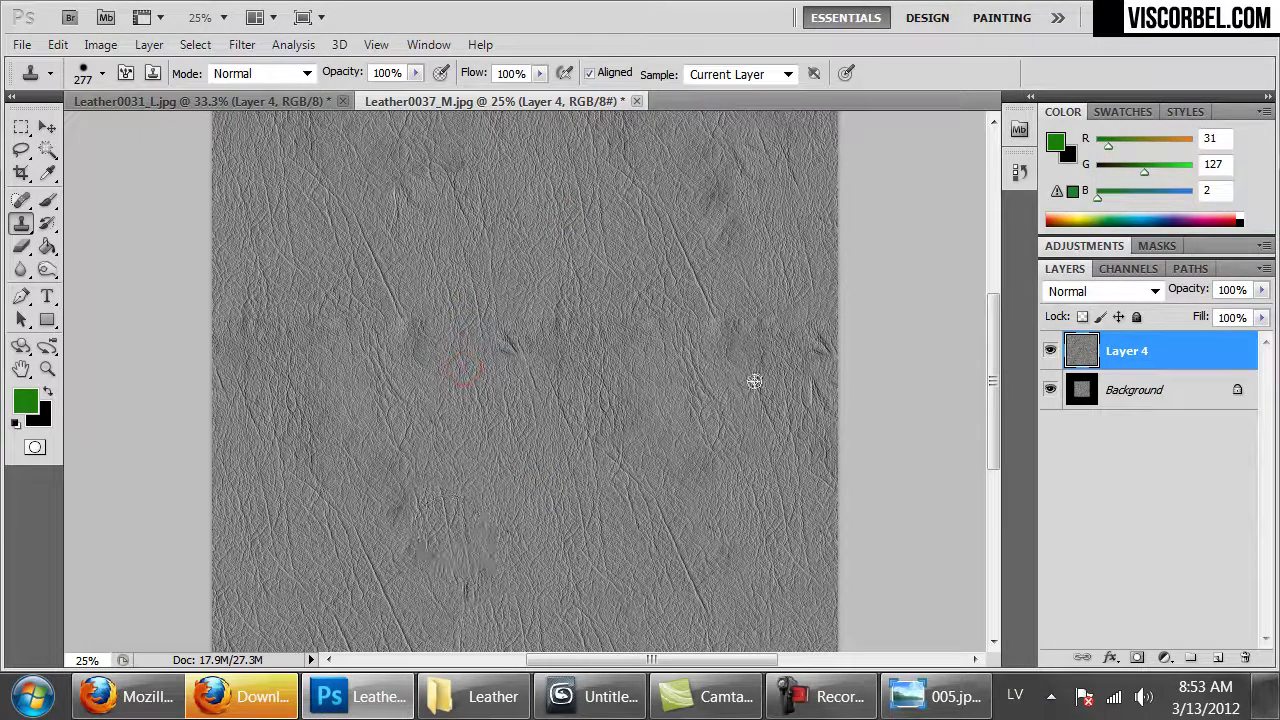
# - Clone leather grain over the offset image's horizontal seam and the wrinkles along it, across the full width
pyautogui.keyDown('alt'); pyautogui.click(502, 318); pyautogui.keyUp('alt')
pyautogui.moveTo(546, 278)
pyautogui.mouseDown()
pyautogui.moveTo(583, 314)
pyautogui.moveTo(679, 337)
pyautogui.mouseUp()
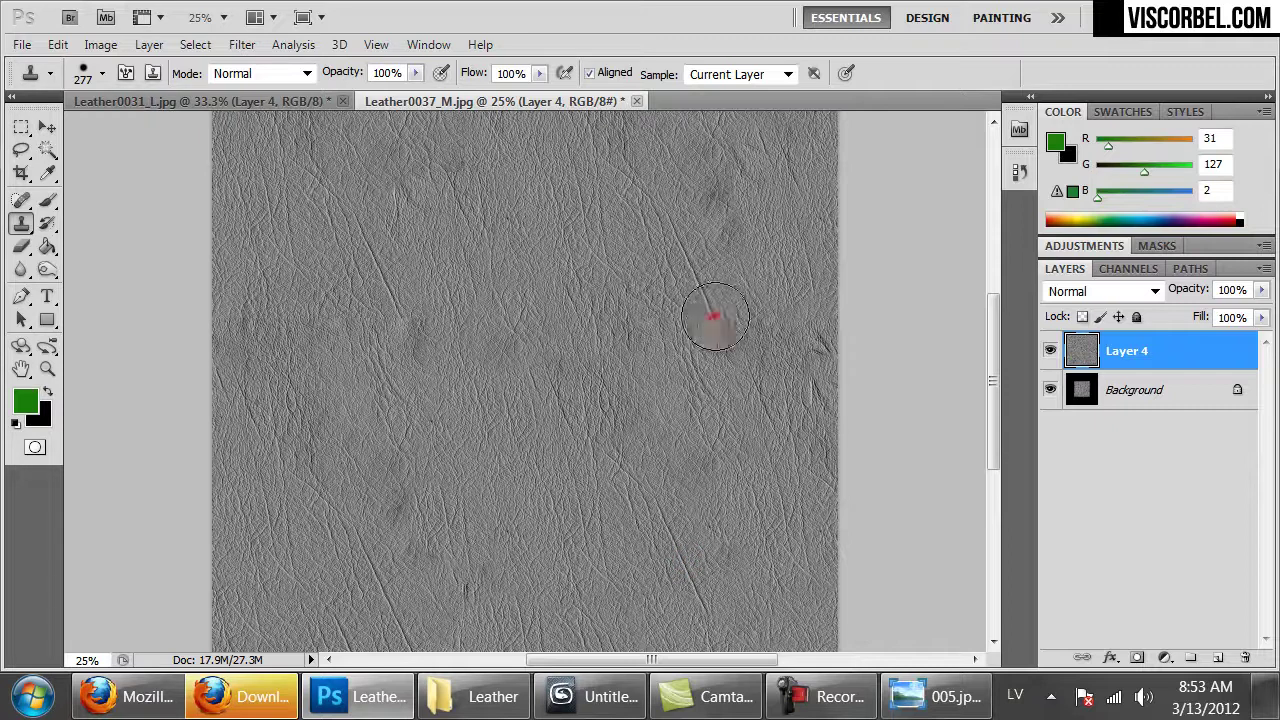
pyautogui.press('space')
pyautogui.moveTo(665, 425); pyautogui.dragTo(791, 394)
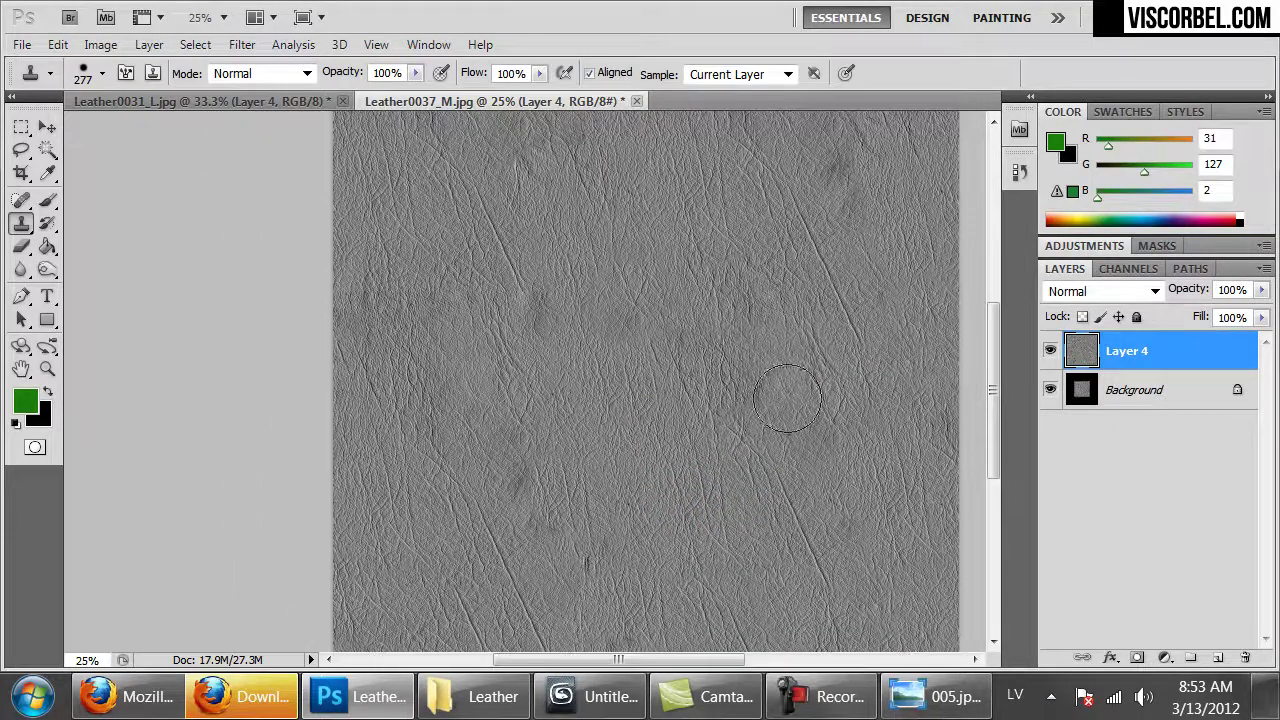
pyautogui.click(600, 289)
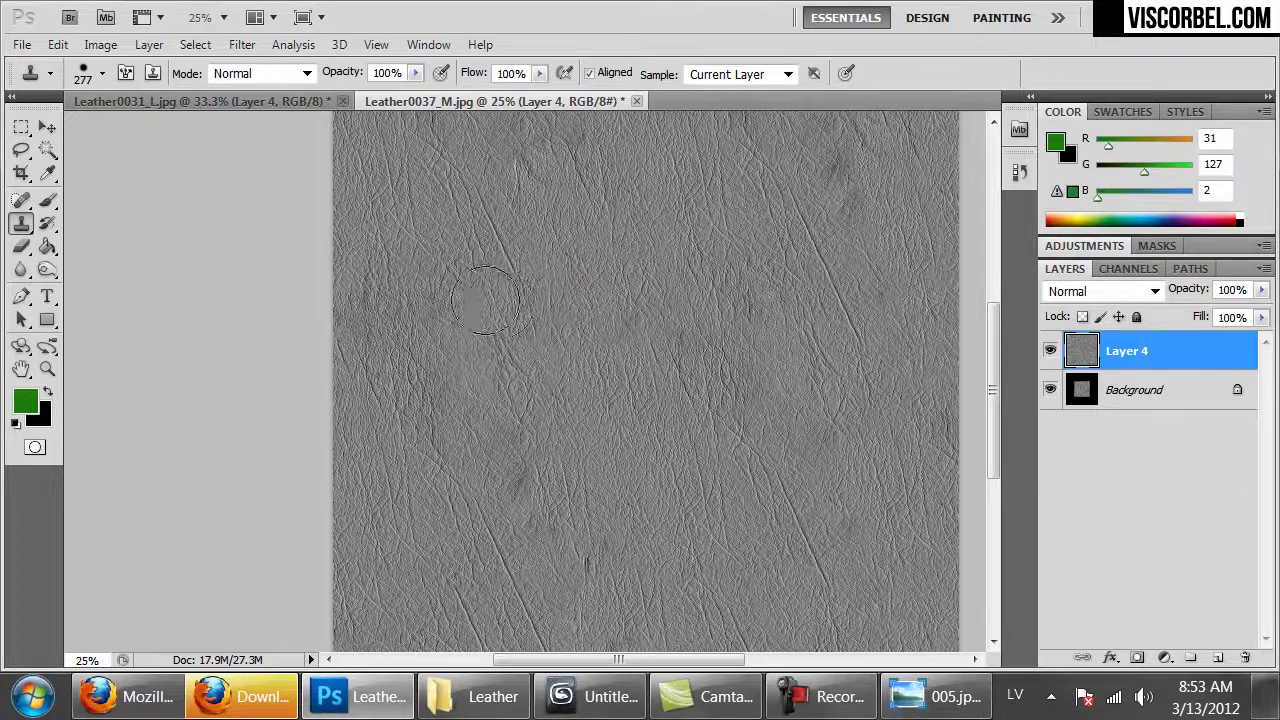
pyautogui.moveTo(395, 289); pyautogui.dragTo(357, 289)
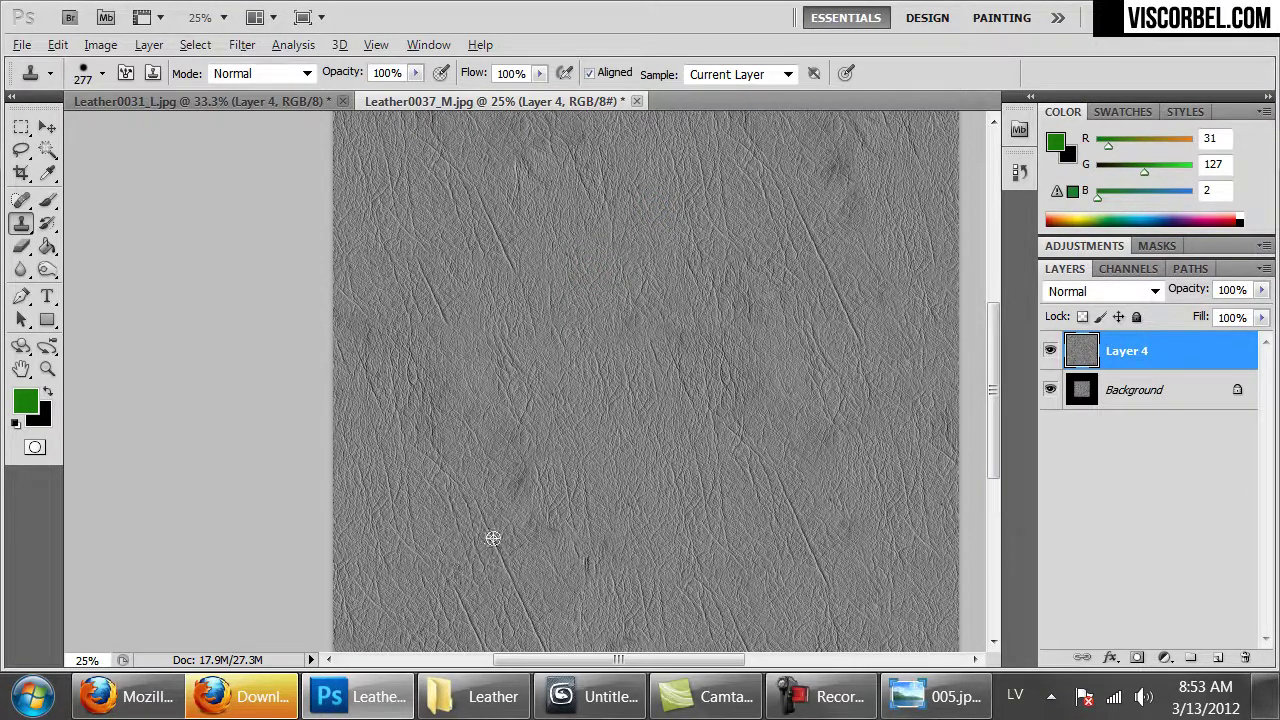
pyautogui.moveTo(475, 378)
pyautogui.mouseDown()
pyautogui.moveTo(437, 324)
pyautogui.moveTo(498, 414)
pyautogui.mouseUp()
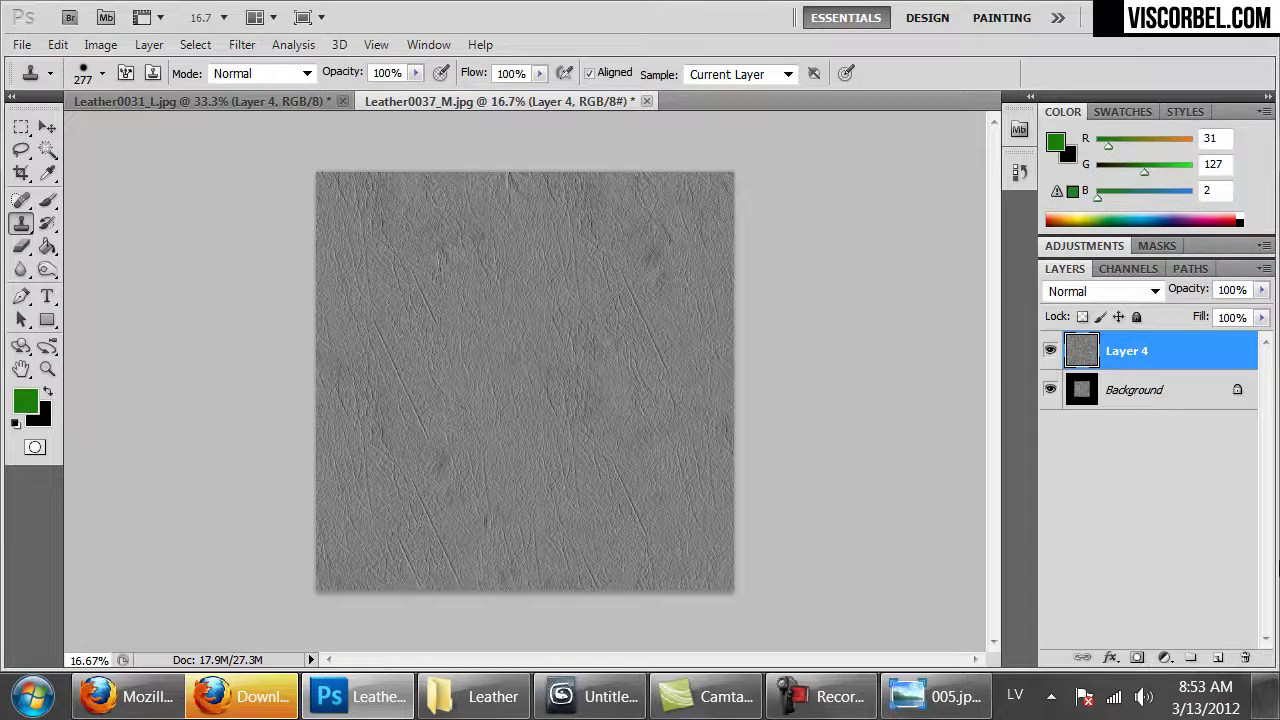
# - Copy the whole retouched leather and paste it as a new layer into the Leather0031_L.jpg document
pyautogui.hotkey('ctrl', 'a')
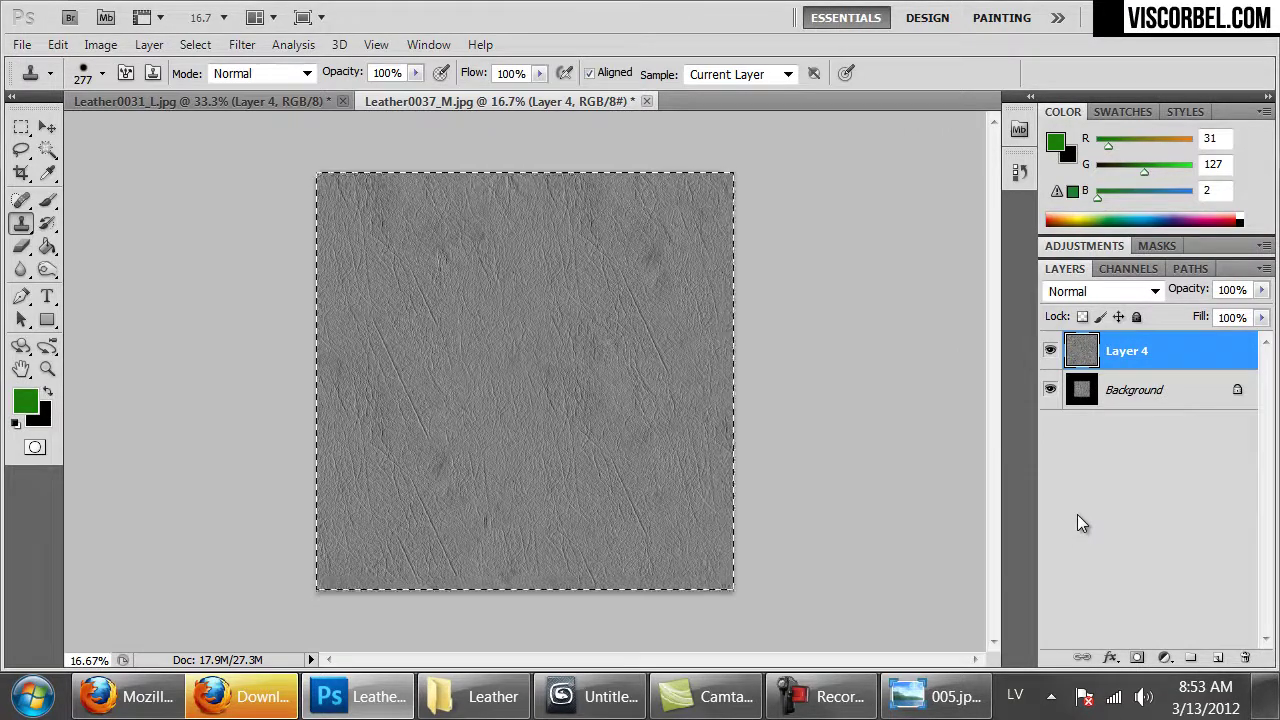
pyautogui.hotkey('ctrl', 'Tab')
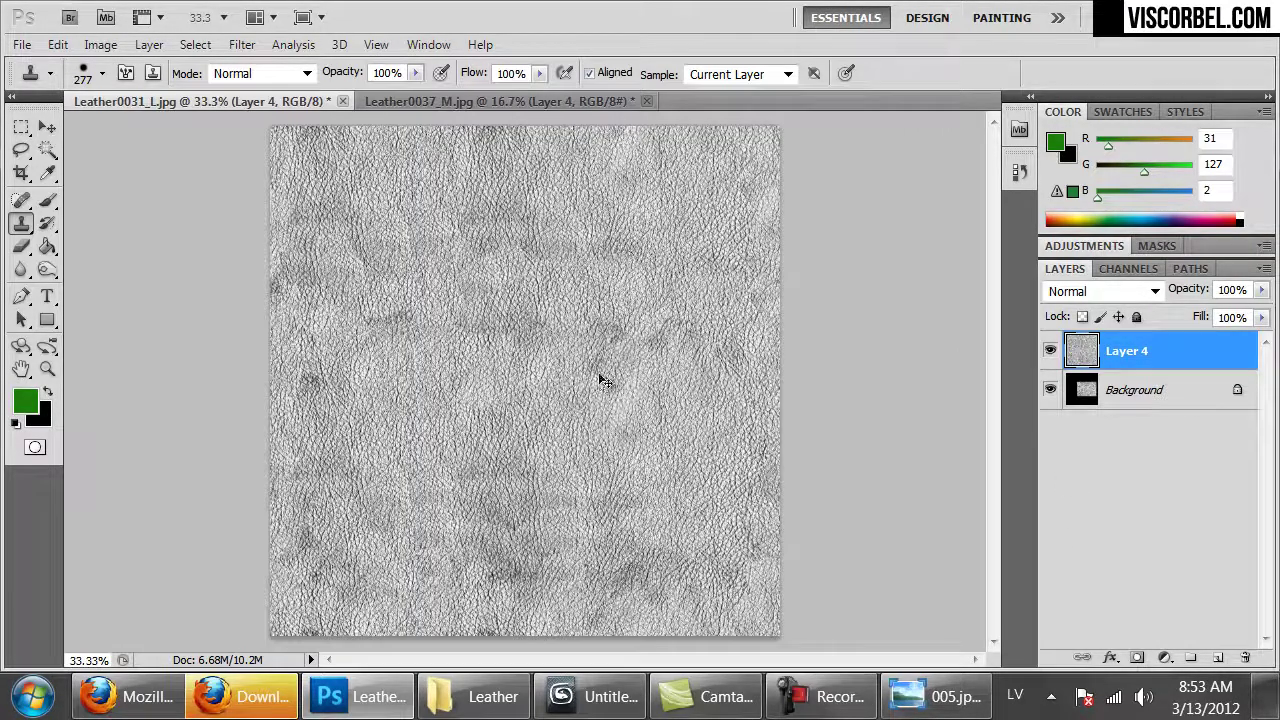
pyautogui.hotkey('ctrl', 'v')
pyautogui.hotkey('ctrl', '-')
pyautogui.hotkey('ctrl', '-')
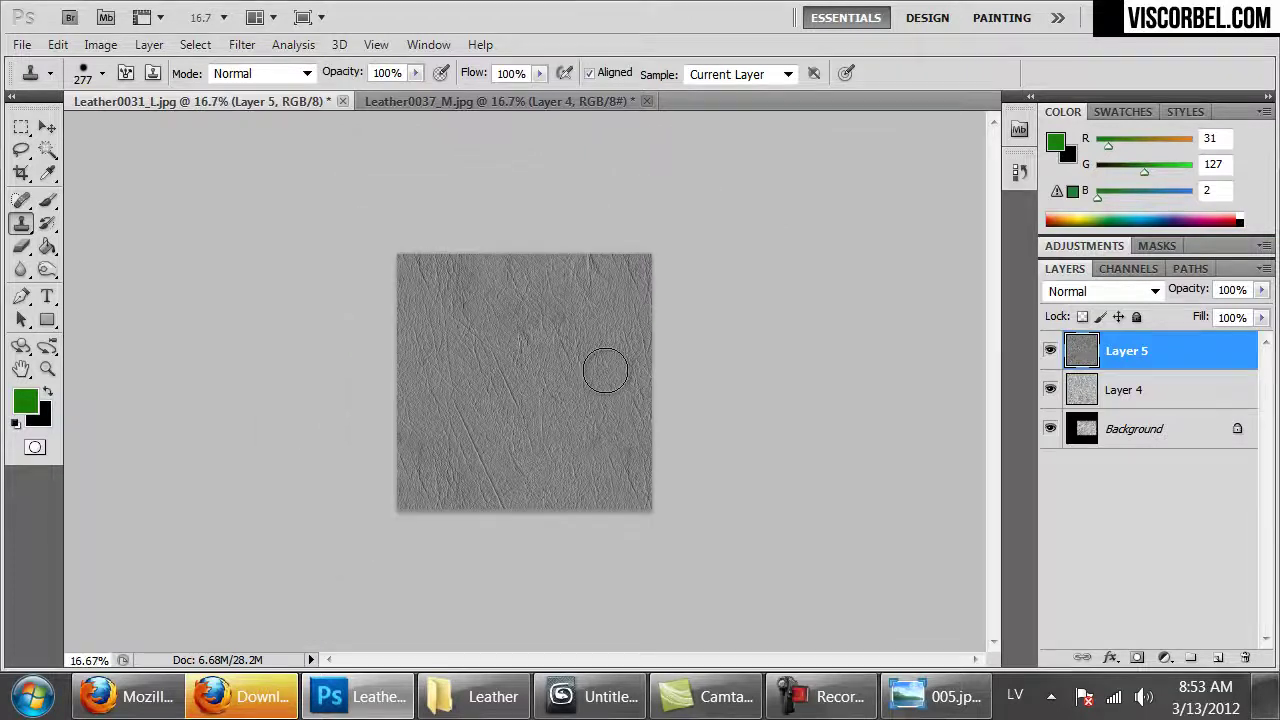
# - Scale the pasted leather layer proportionally to about 61% with Free Transform so it fits the canvas
pyautogui.press('m')
pyautogui.rightClick(600, 354)
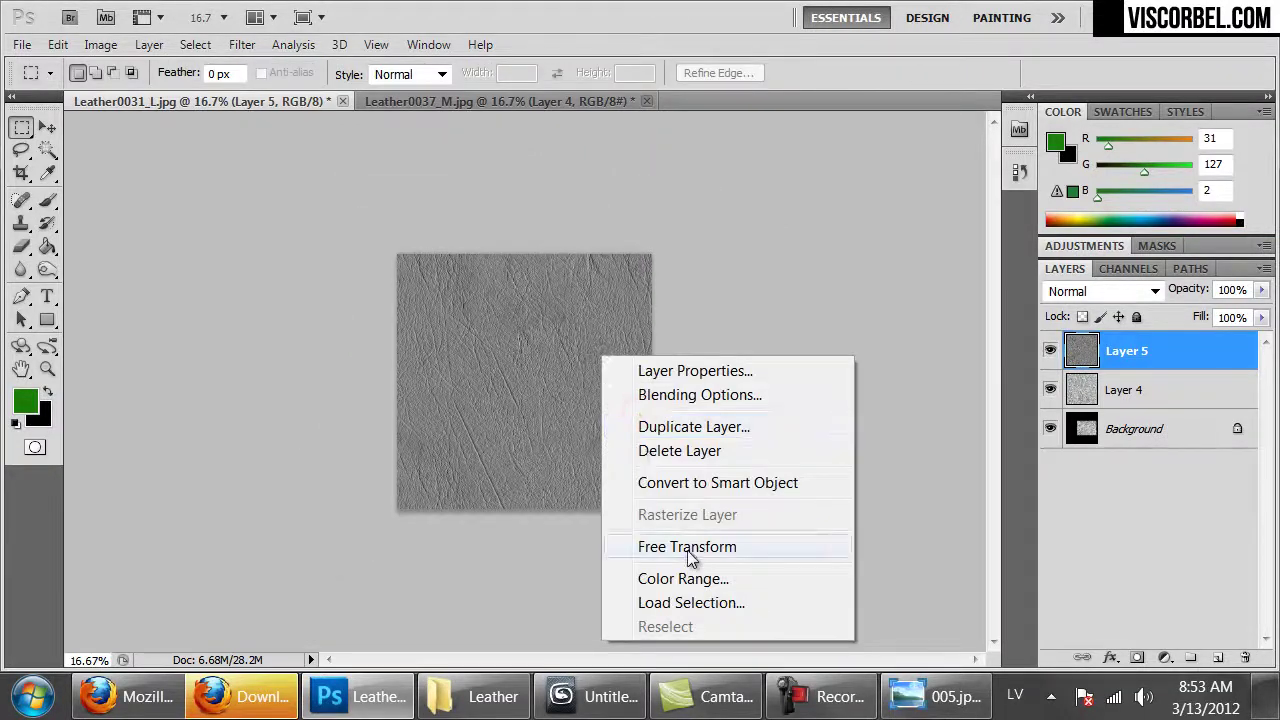
pyautogui.click(684, 547)
pyautogui.hotkey('ctrl', '-')
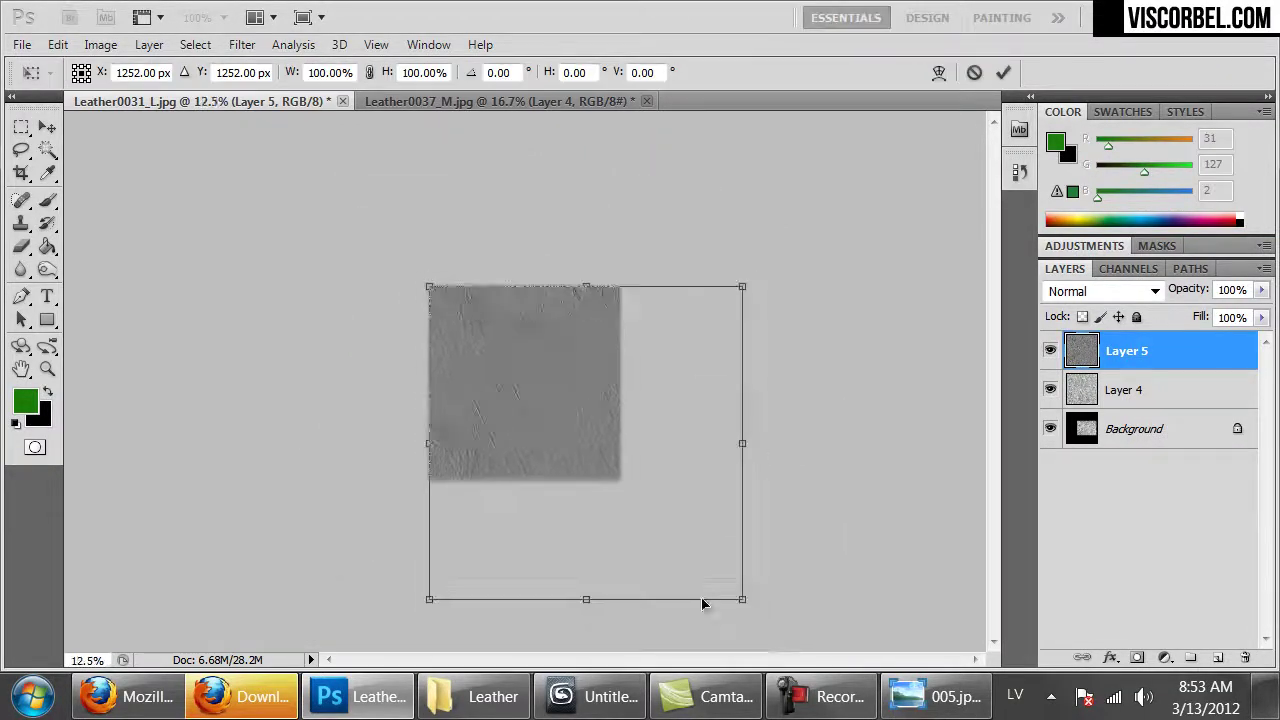
pyautogui.moveTo(746, 602); pyautogui.dragTo(623, 487)
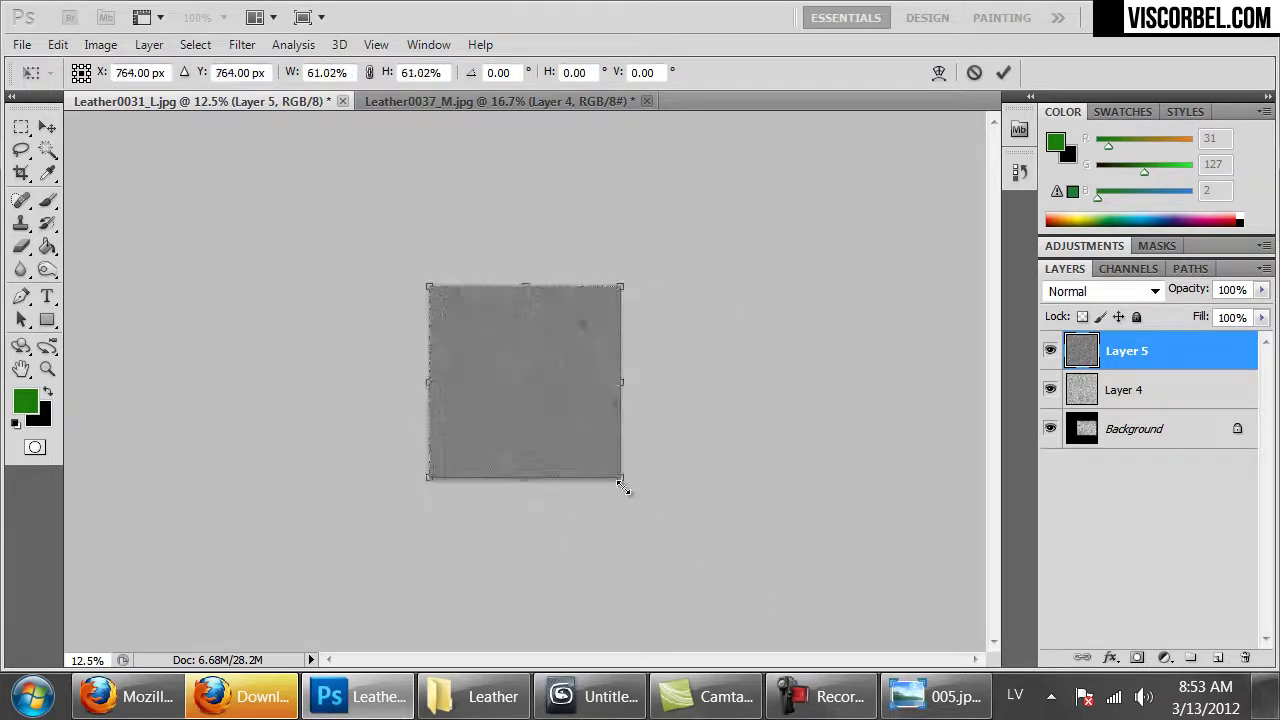
pyautogui.press('Return')
pyautogui.hotkey('ctrl', '1')
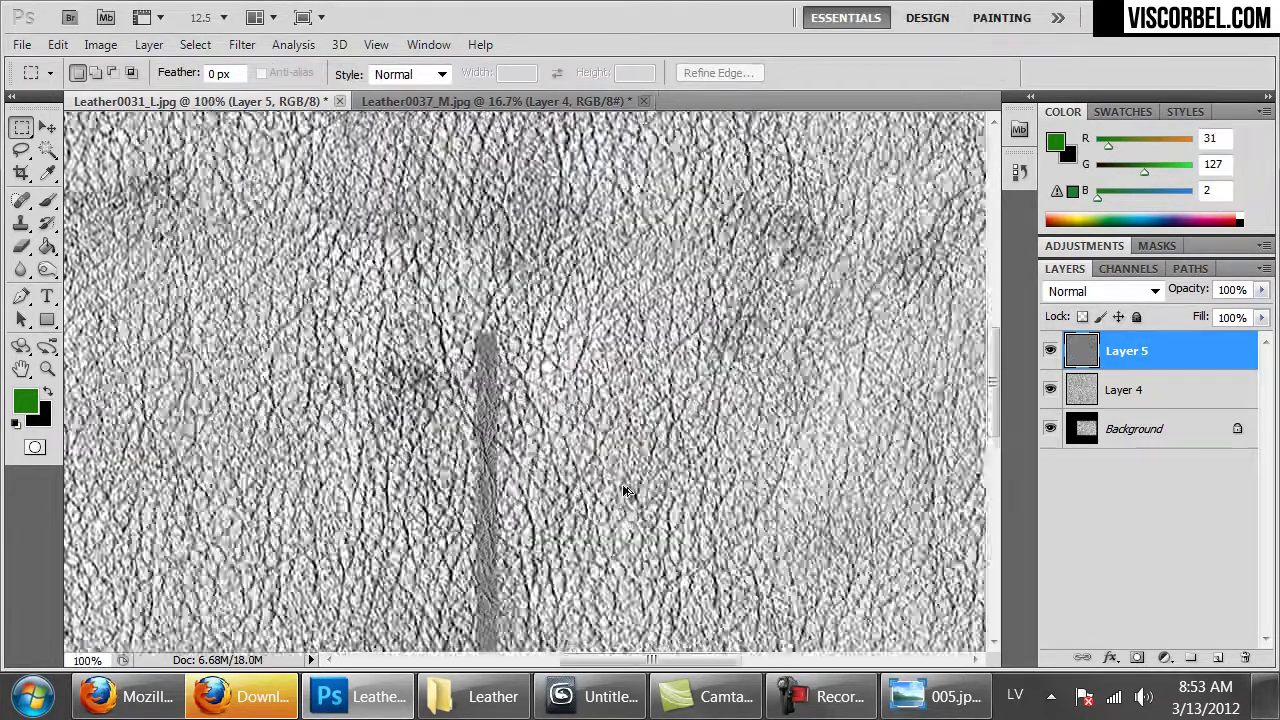
pyautogui.hotkey('ctrl', '-')
pyautogui.hotkey('ctrl', '-')
pyautogui.hotkey('ctrl', '-')
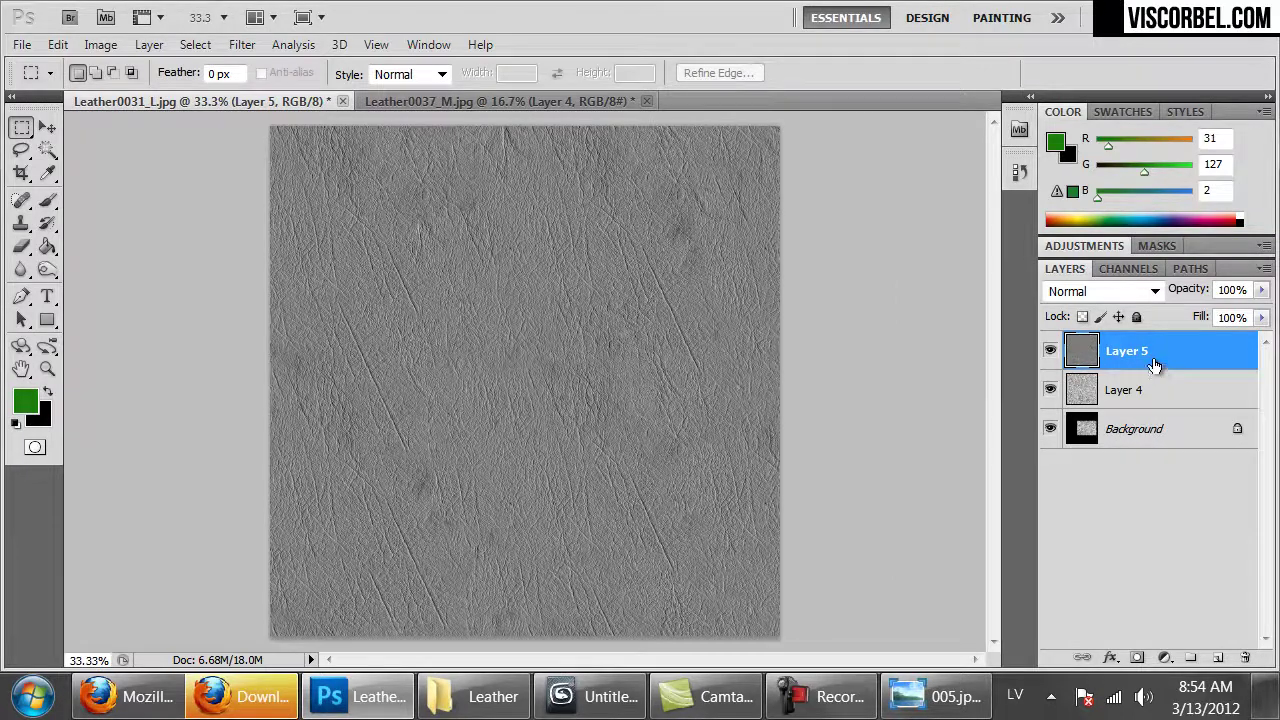
# - Try Layer 5's blend modes from Darken through Pin Light over the leather below and settle on Hard Light
pyautogui.click(1137, 290)
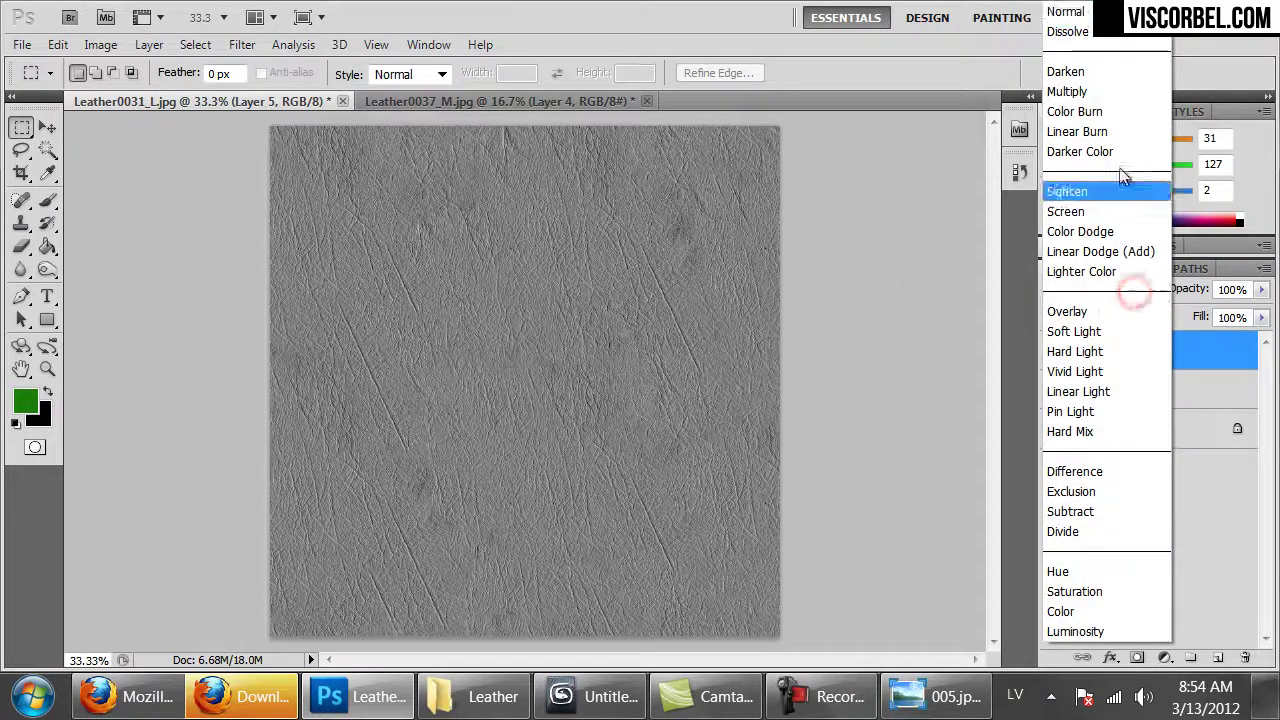
pyautogui.click(1066, 72)
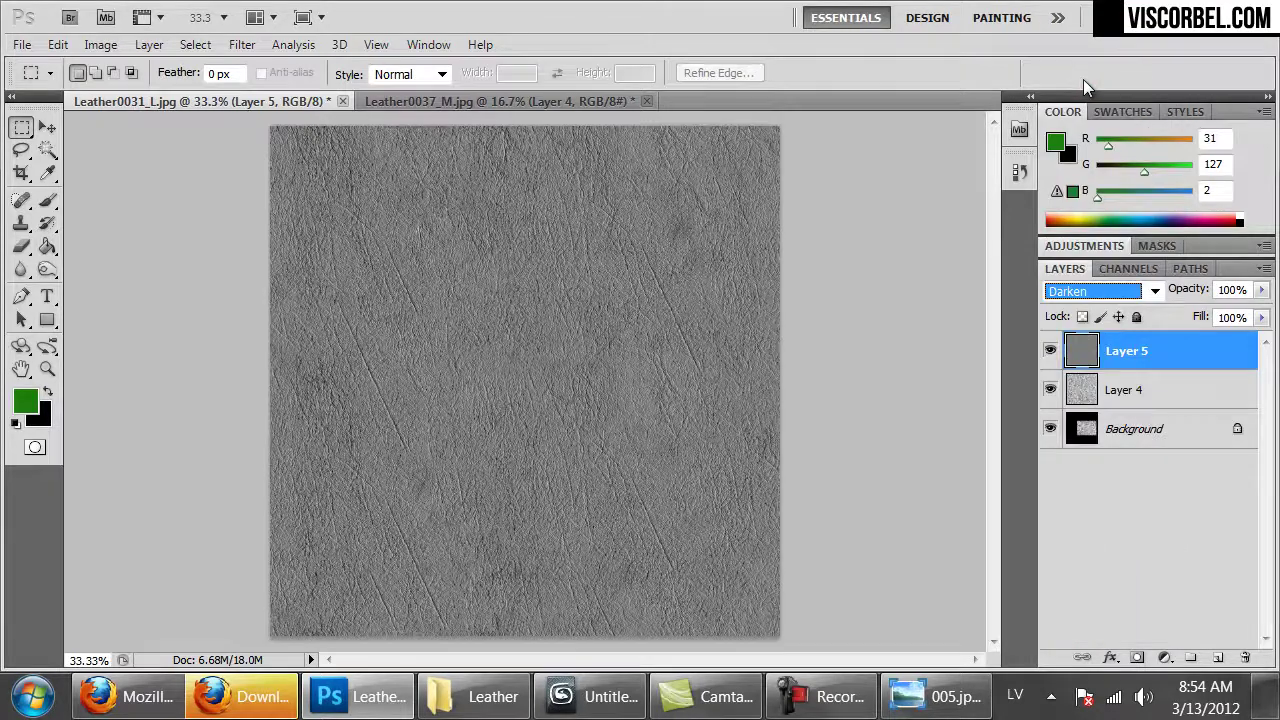
pyautogui.press('Down')
pyautogui.press('Down')
pyautogui.press('Down')
pyautogui.press('Down')
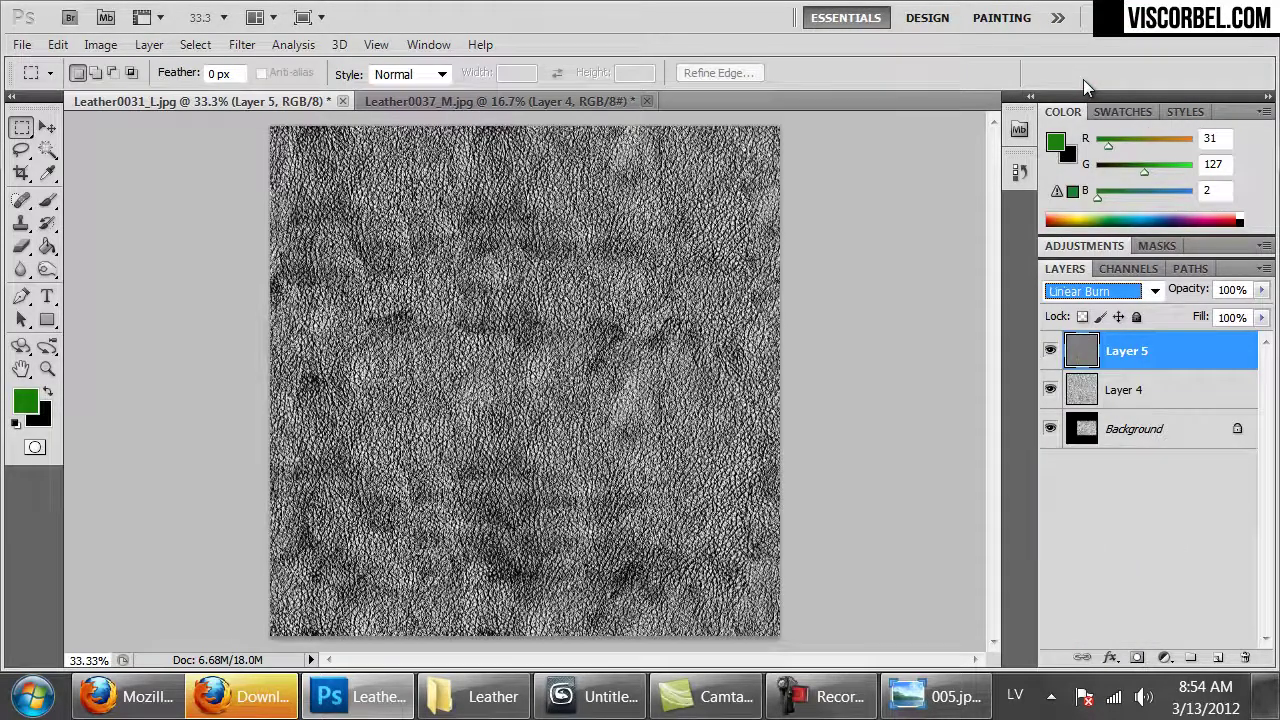
pyautogui.press('Down')
pyautogui.press('Down')
pyautogui.press('Down')
pyautogui.press('Down')
pyautogui.press('Down')
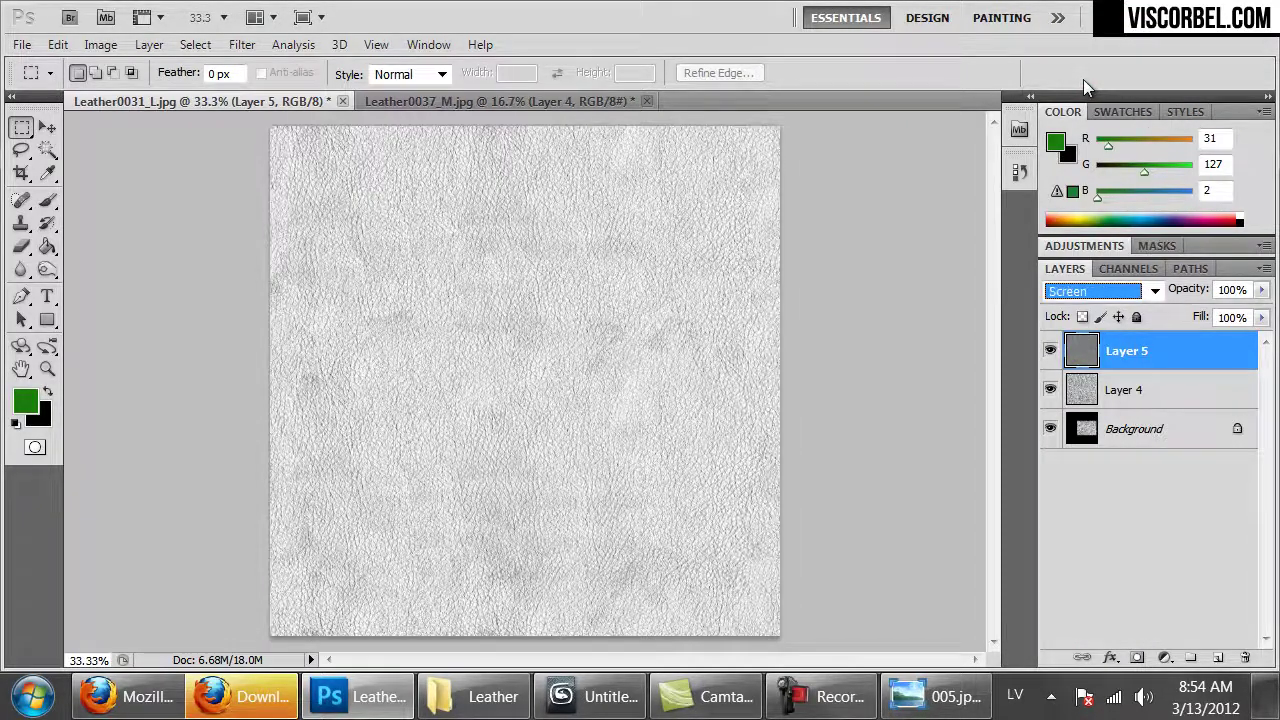
pyautogui.press('Down')
pyautogui.press('Down')
pyautogui.press('Up')
pyautogui.press('Down')
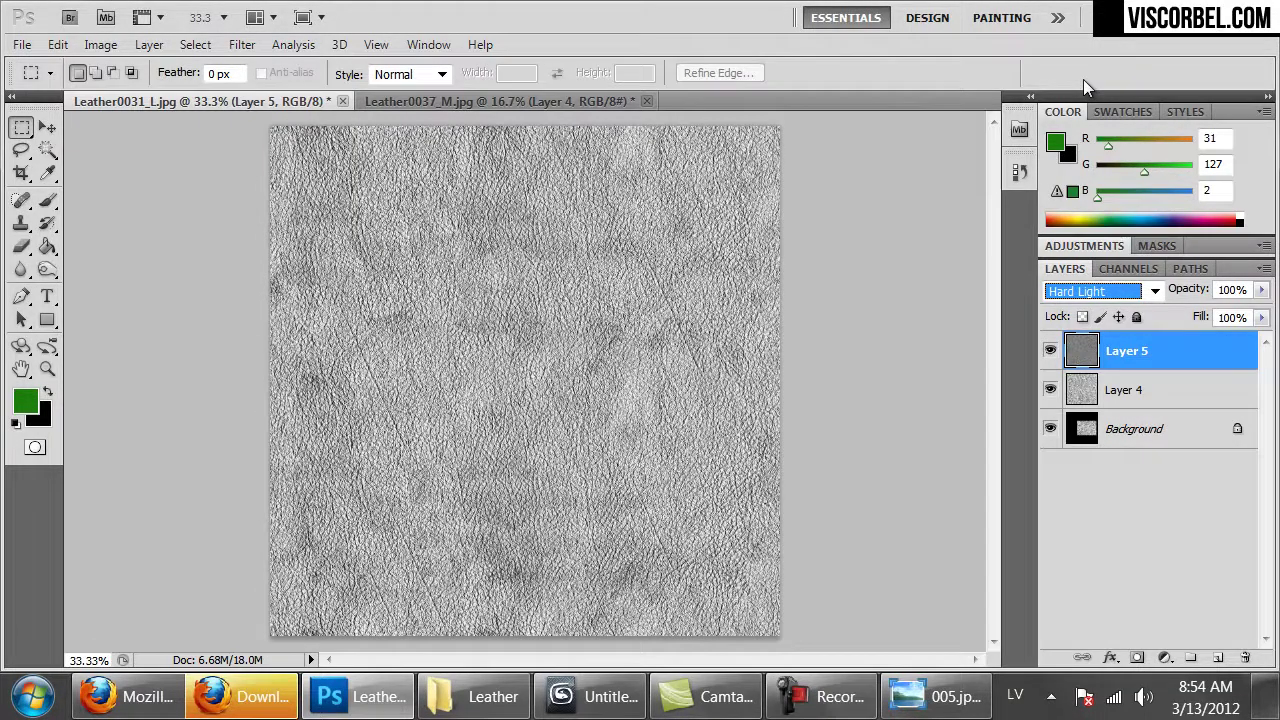
pyautogui.press('Down')
pyautogui.press('Down')
pyautogui.press('Down')
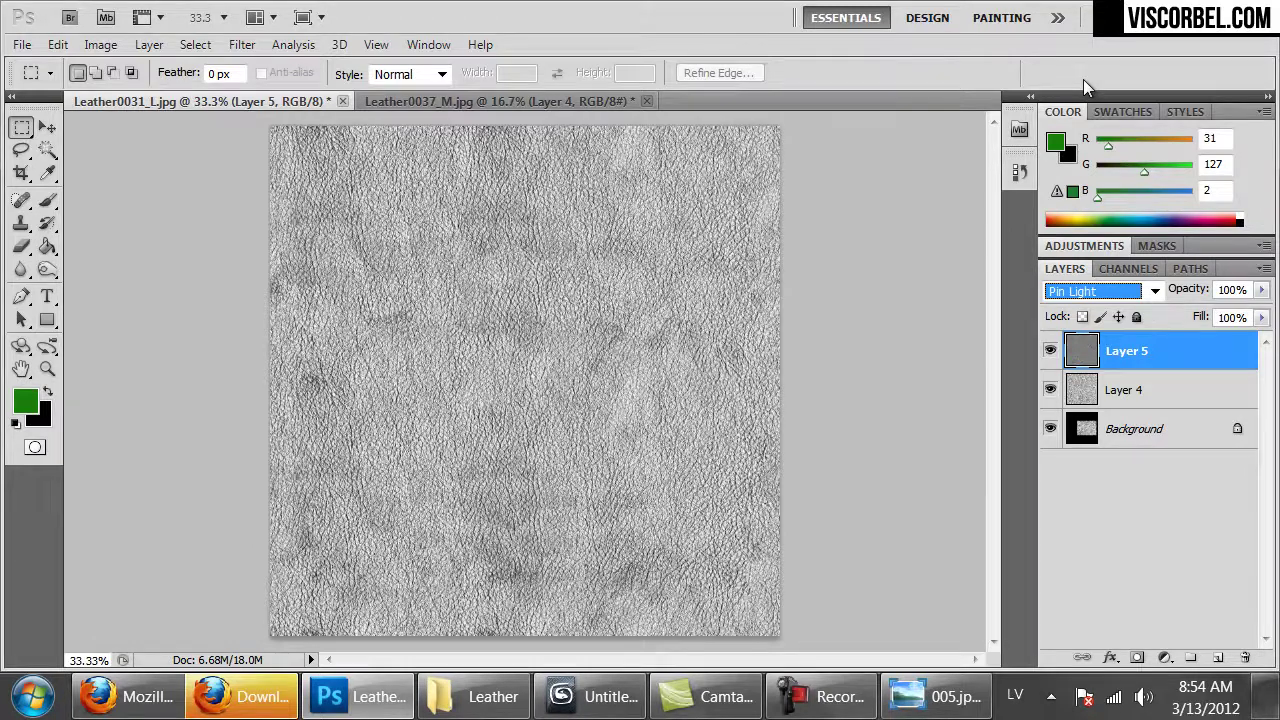
pyautogui.press('Up')
pyautogui.press('Up')
pyautogui.press('Up')
pyautogui.press('Up')
pyautogui.press('Down')
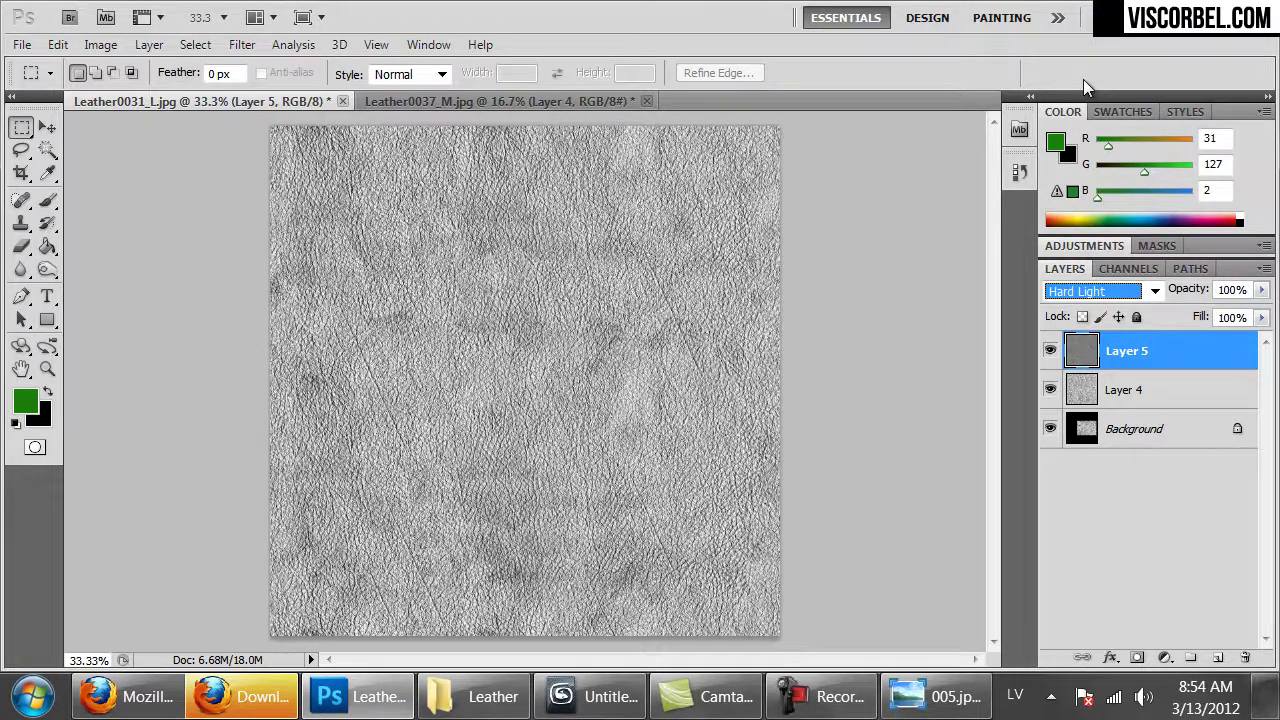
# - Compare the blended leather with Layer 4 and Layer 5 each hidden and shown in turn
pyautogui.click(1050, 390)
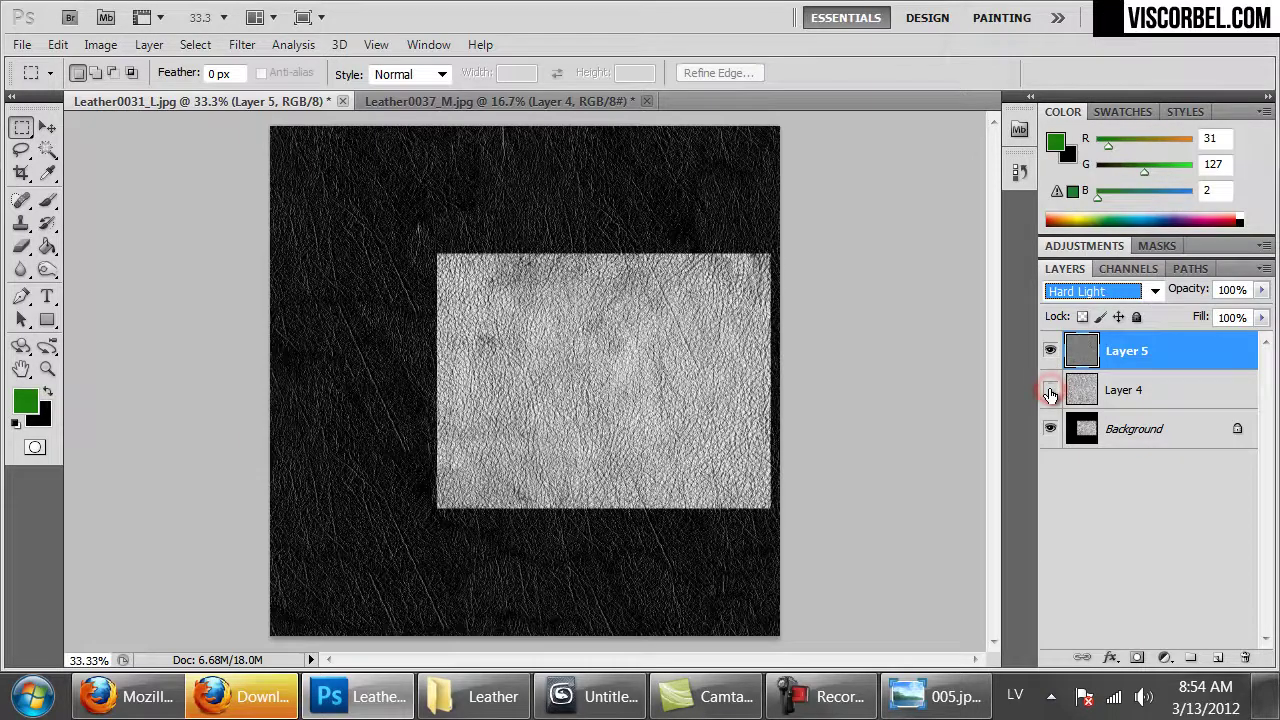
pyautogui.click(1050, 390)
pyautogui.hotkey('ctrl', '+')
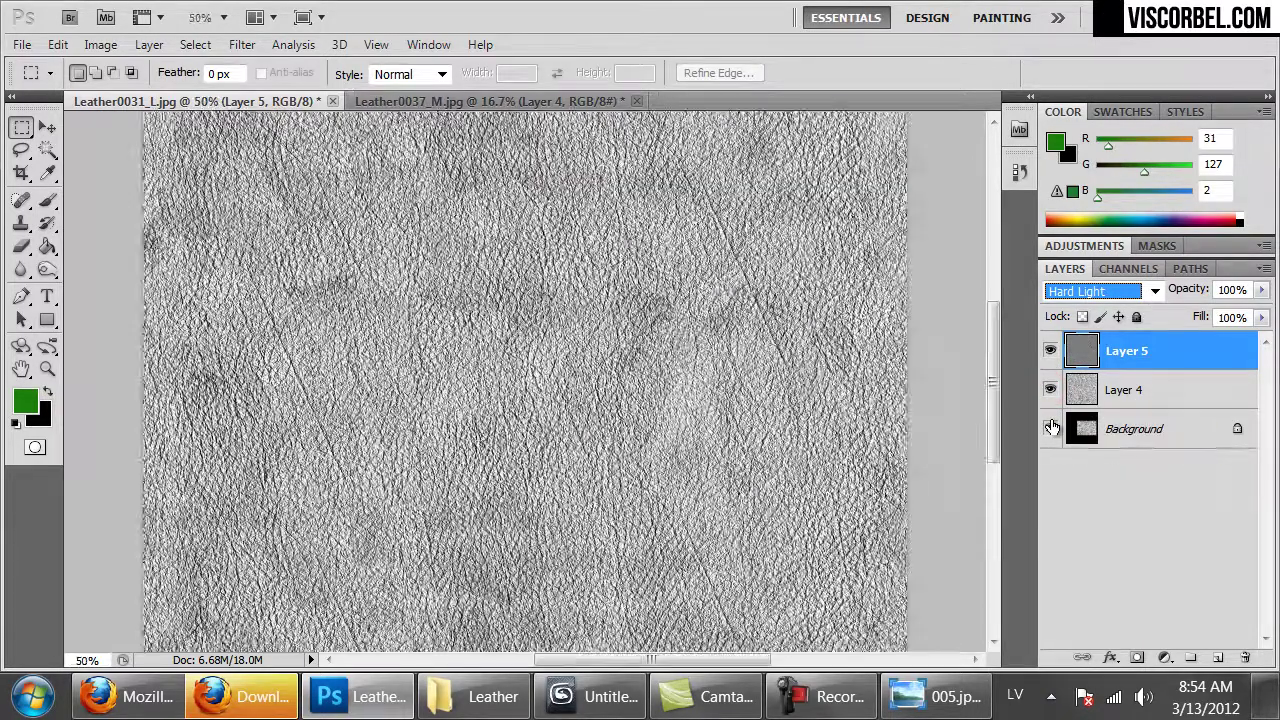
pyautogui.click(1050, 352)
pyautogui.click(1050, 352)
pyautogui.click(1050, 356)
pyautogui.click(1050, 356)
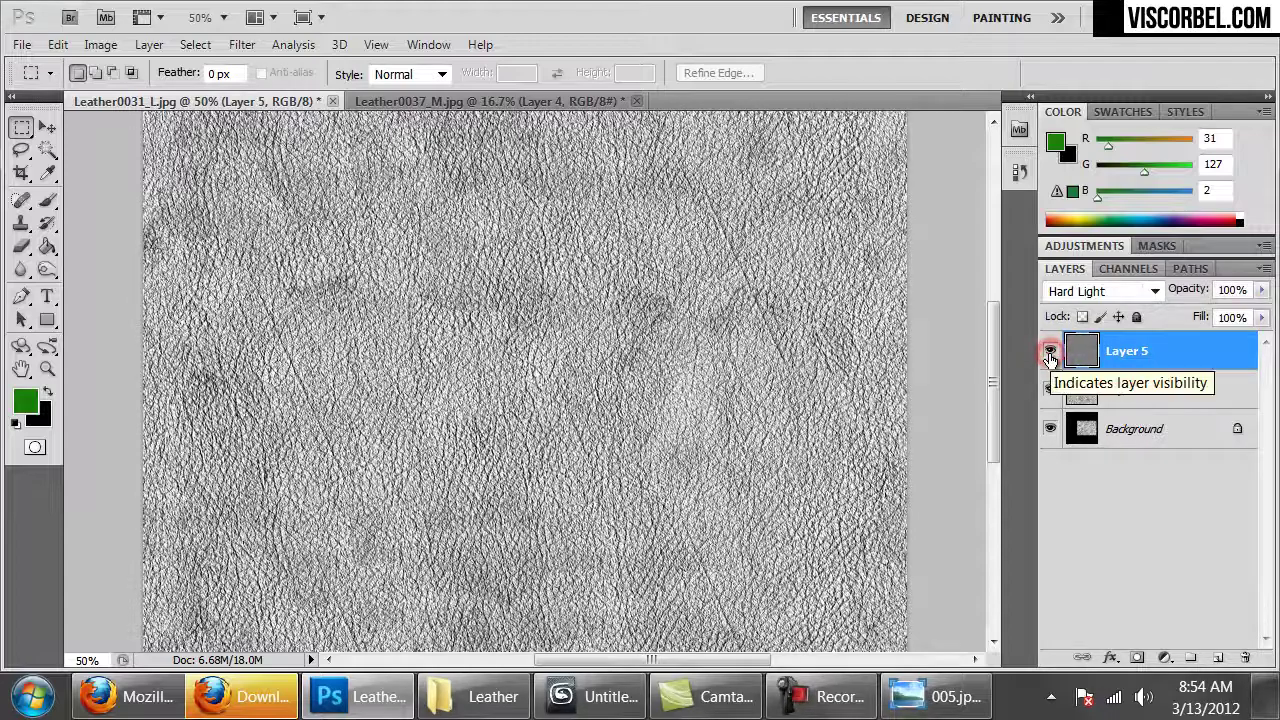
pyautogui.hotkey('ctrl', '-')
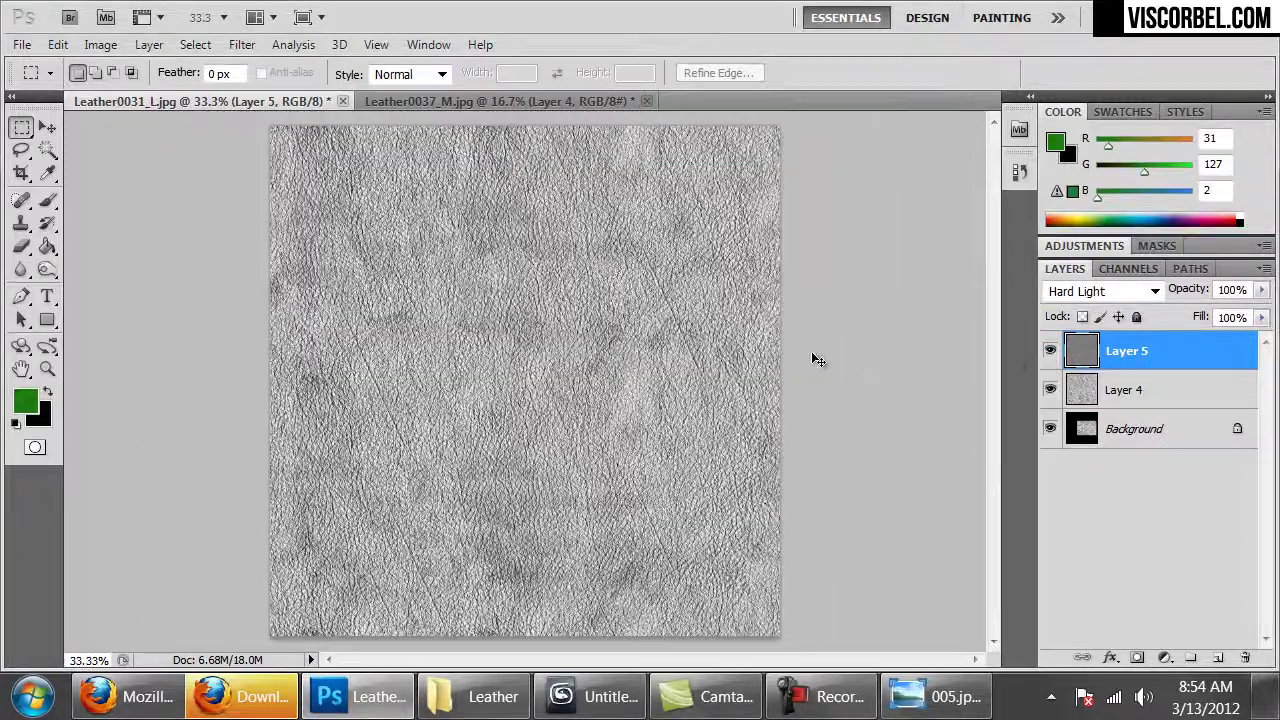
# - Increase Layer 5's contrast with Levels, setting the black input to 41 and lowering the white input to the histogram's bright end
pyautogui.hotkey('ctrl', 'l')
pyautogui.moveTo(829, 386); pyautogui.dragTo(873, 401)
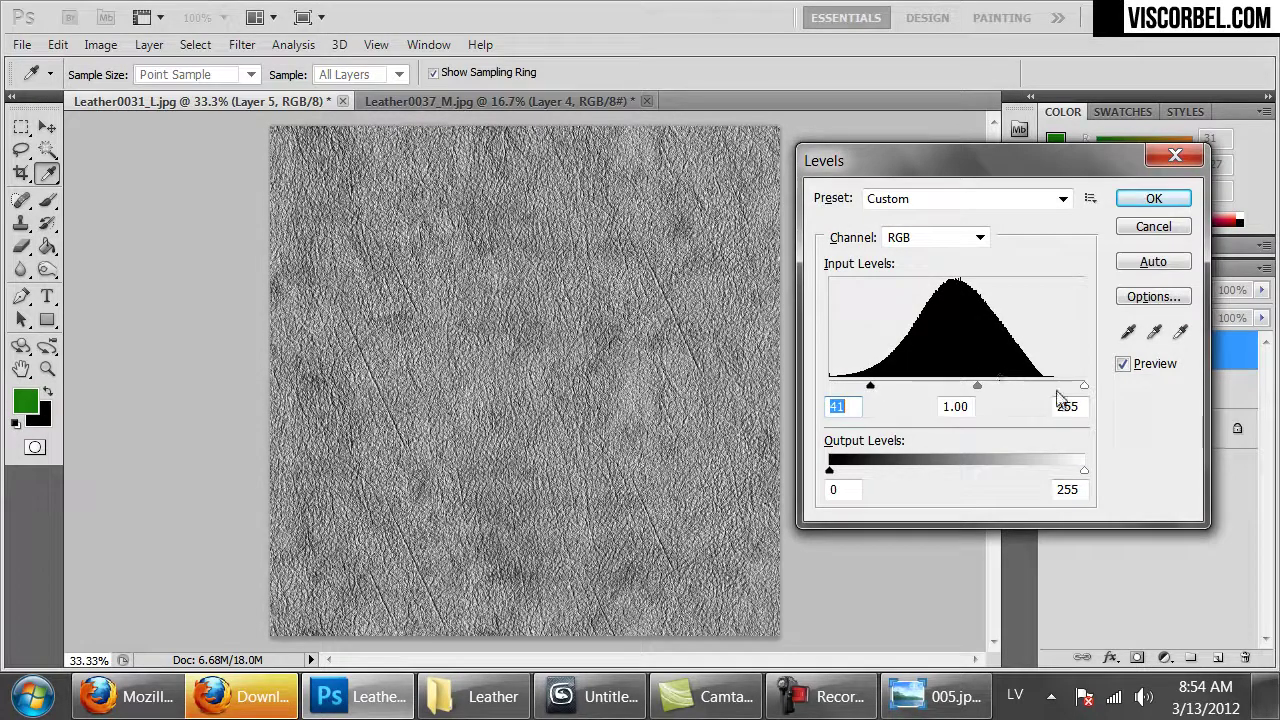
pyautogui.moveTo(1084, 388); pyautogui.dragTo(1034, 386)
pyautogui.click(1150, 200)
# - Examine the combined leather grain at 100% and in the full-image view
pyautogui.hotkey('ctrl', '+')
pyautogui.hotkey('ctrl', '+')
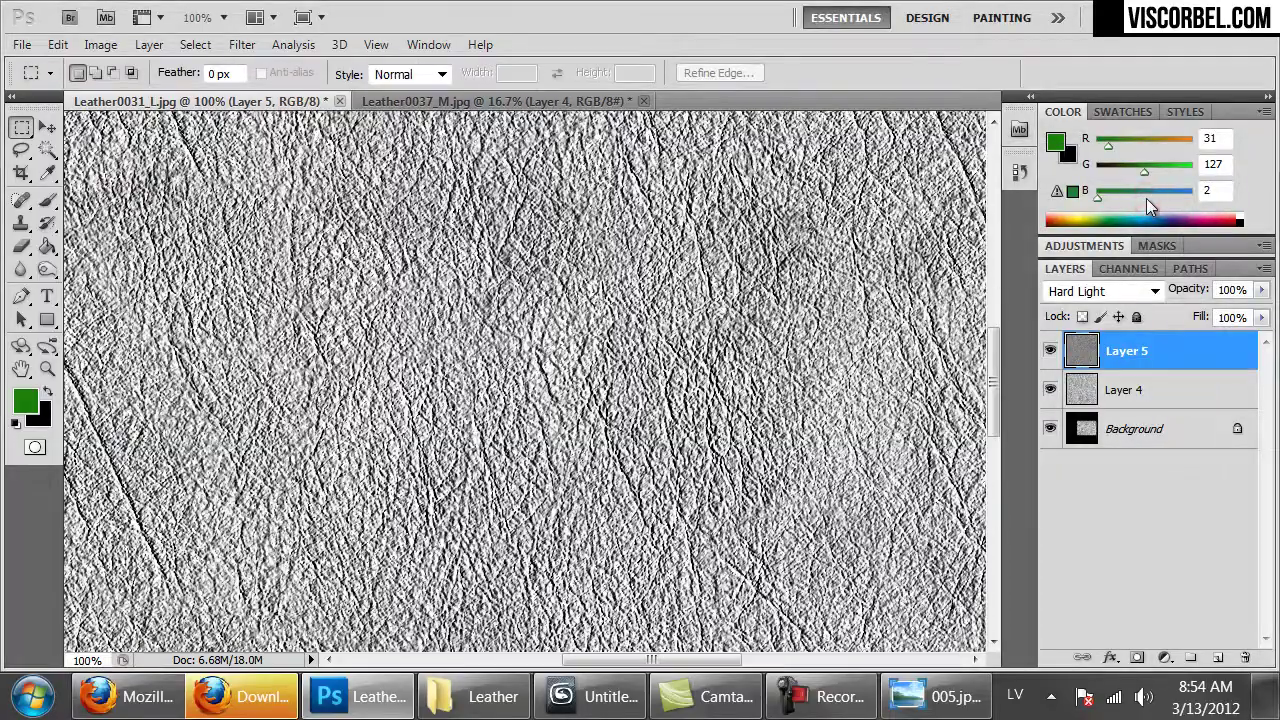
pyautogui.hotkey('ctrl', '-')
pyautogui.hotkey('ctrl', '-')
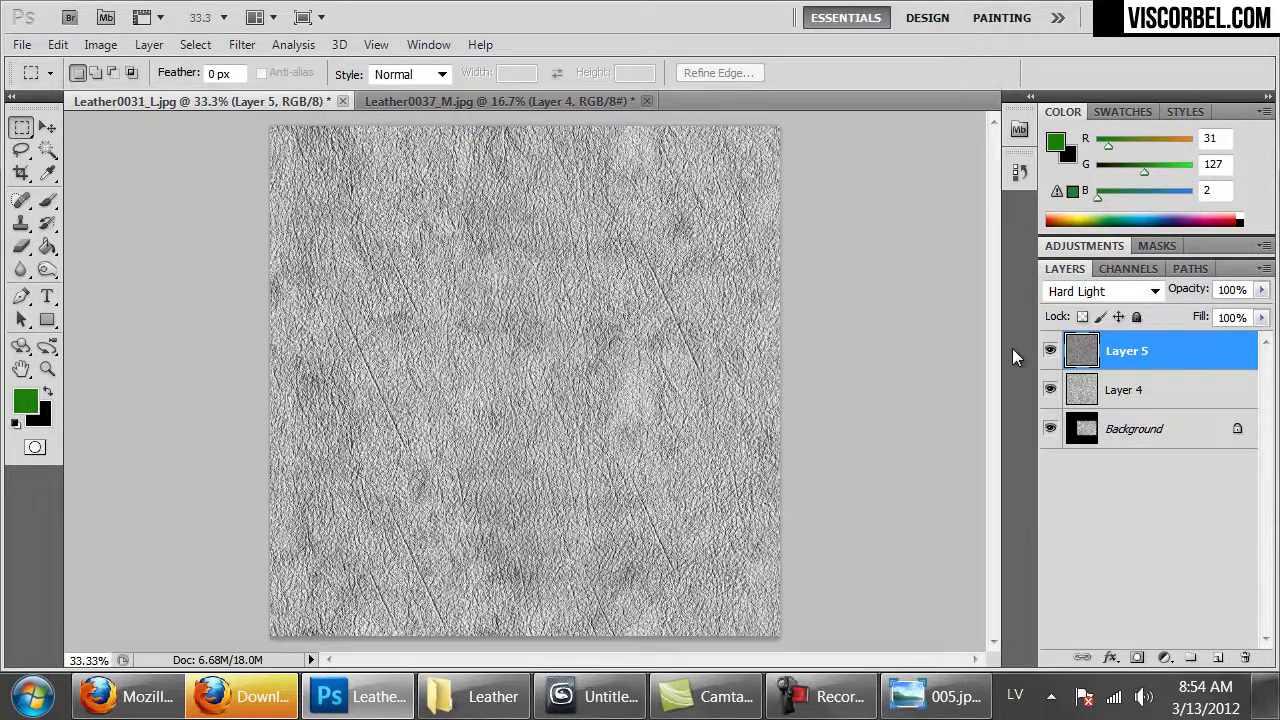
pyautogui.hotkey('ctrl', '+')
pyautogui.hotkey('ctrl', '+')
pyautogui.hotkey('ctrl', '-')
pyautogui.hotkey('ctrl', '-')
pyautogui.hotkey('ctrl', '+')
pyautogui.hotkey('ctrl', '+')
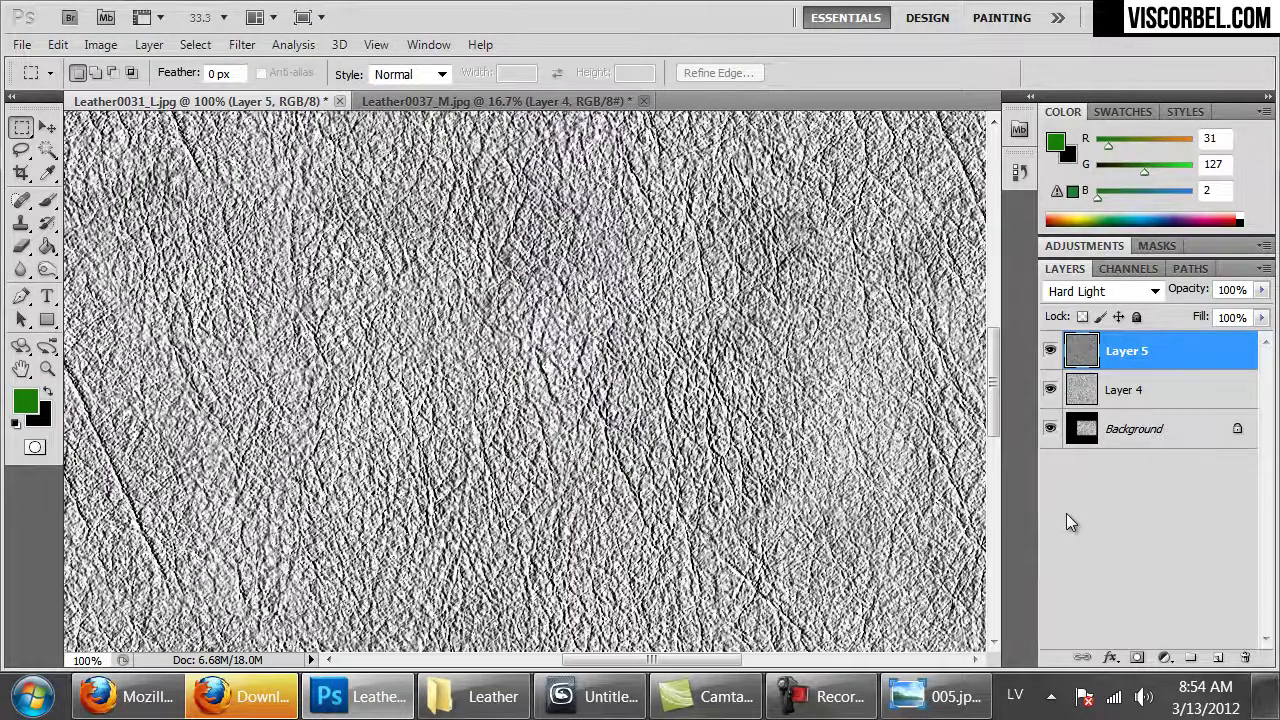
pyautogui.hotkey('ctrl', '-')
pyautogui.hotkey('ctrl', '-')
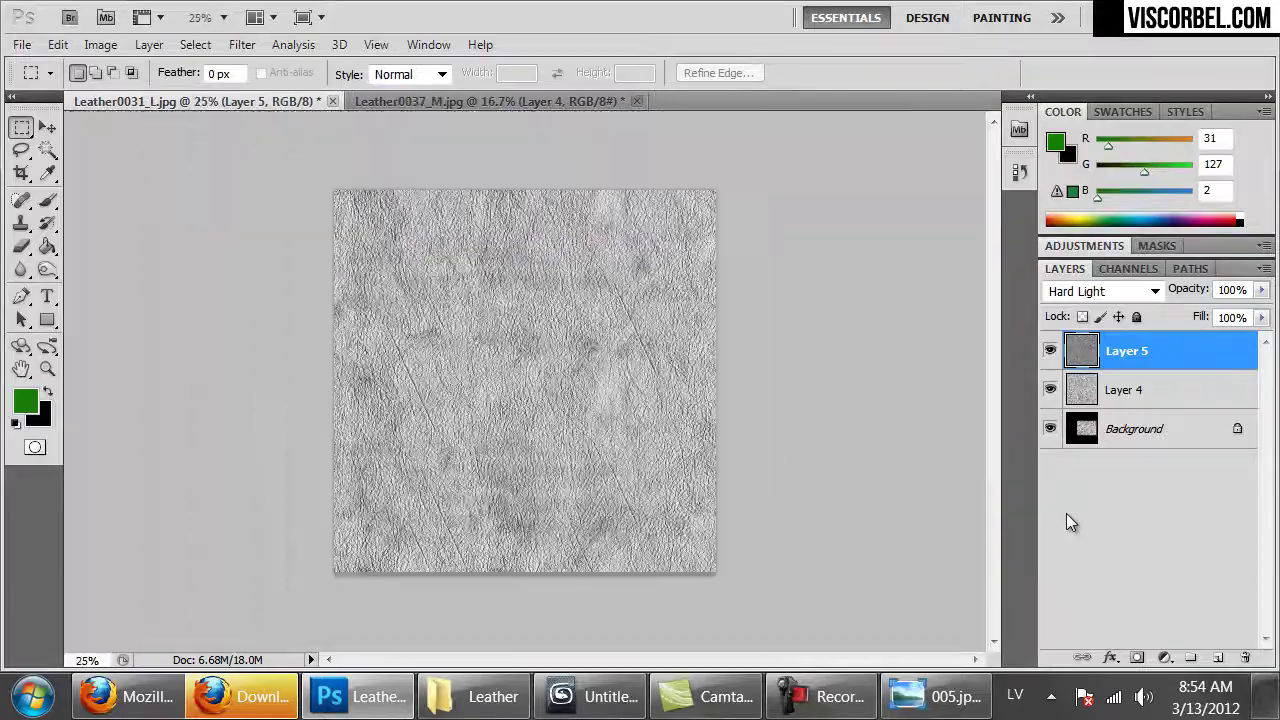
# - Start saving the combined leather as a PNG copy in the Textures folder inside the desktop's MAT folder
pyautogui.hotkey('ctrl', 'shift', 's')
pyautogui.click(337, 487)
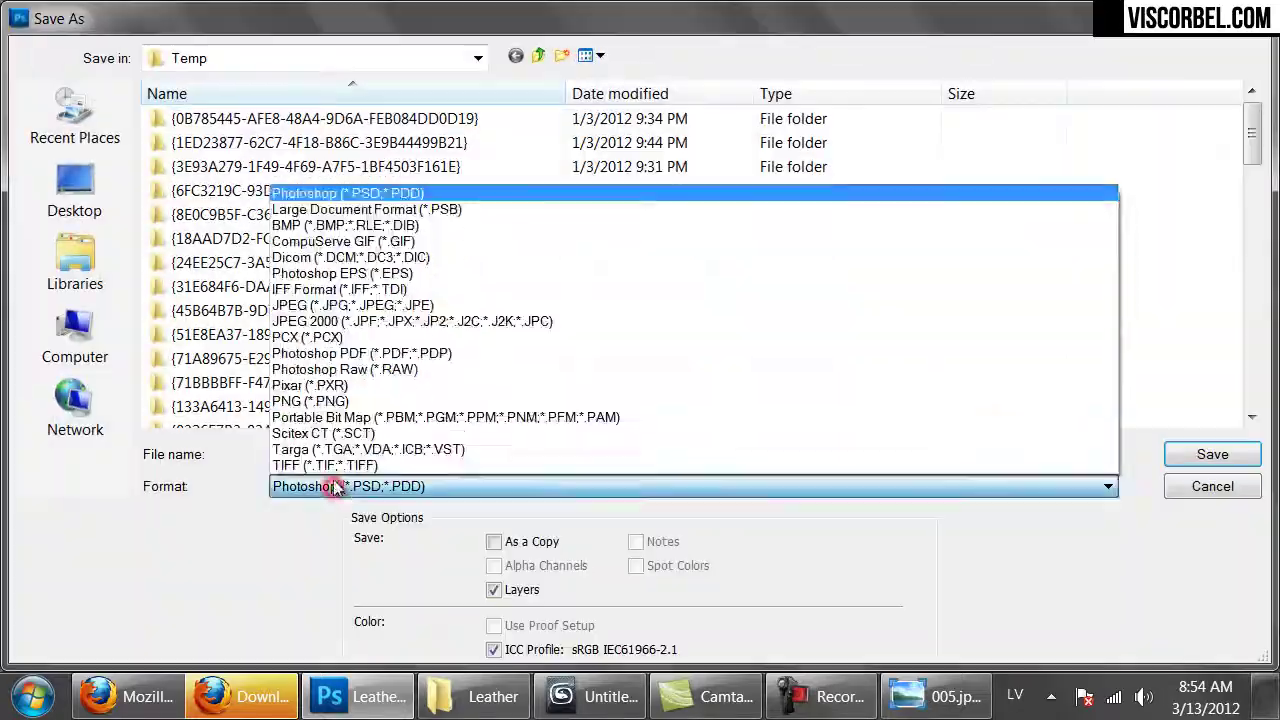
pyautogui.click(330, 401)
pyautogui.click(88, 193)
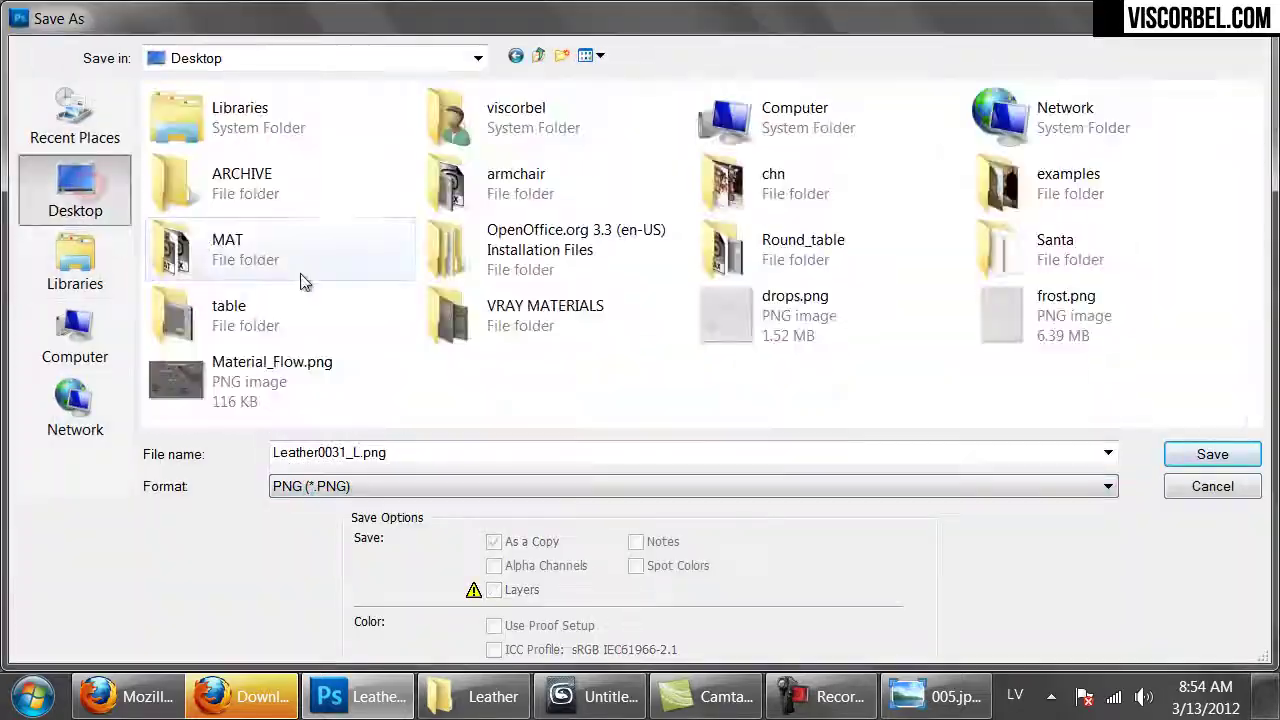
pyautogui.doubleClick(249, 241)
pyautogui.doubleClick(200, 167)
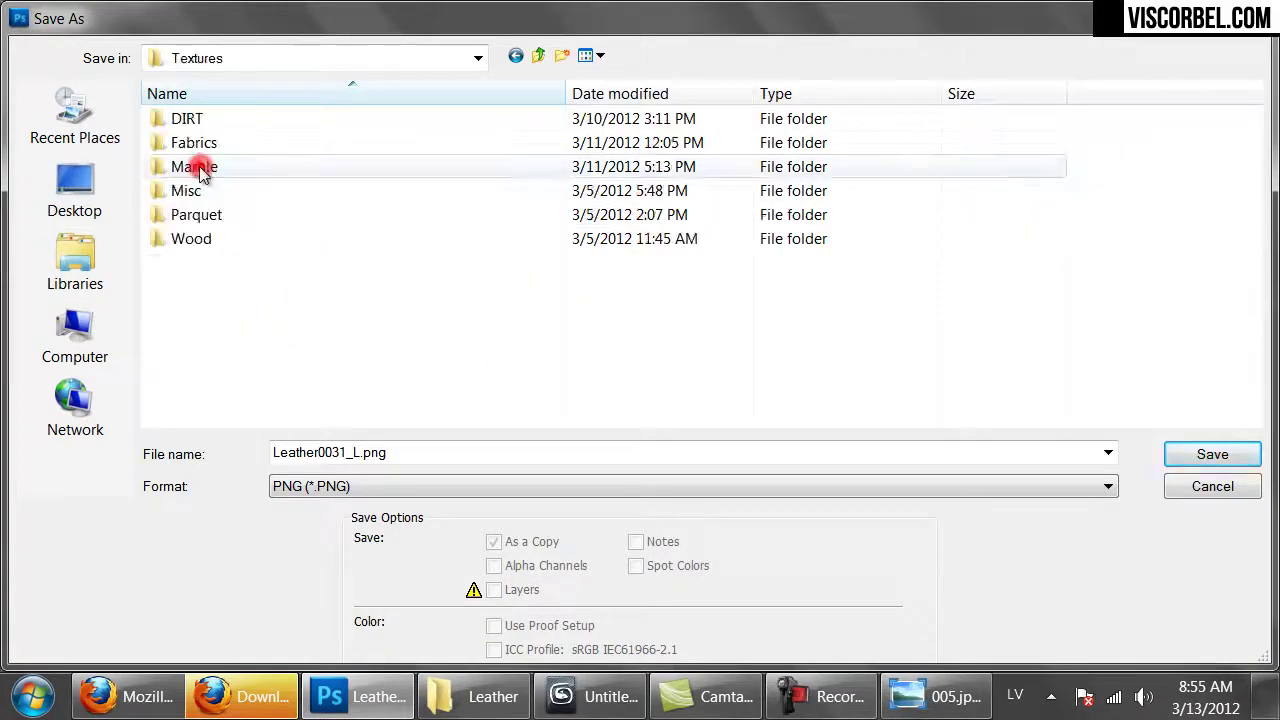
# - Create a new folder named Leather inside Textures and open it as the save location
pyautogui.rightClick(206, 320)
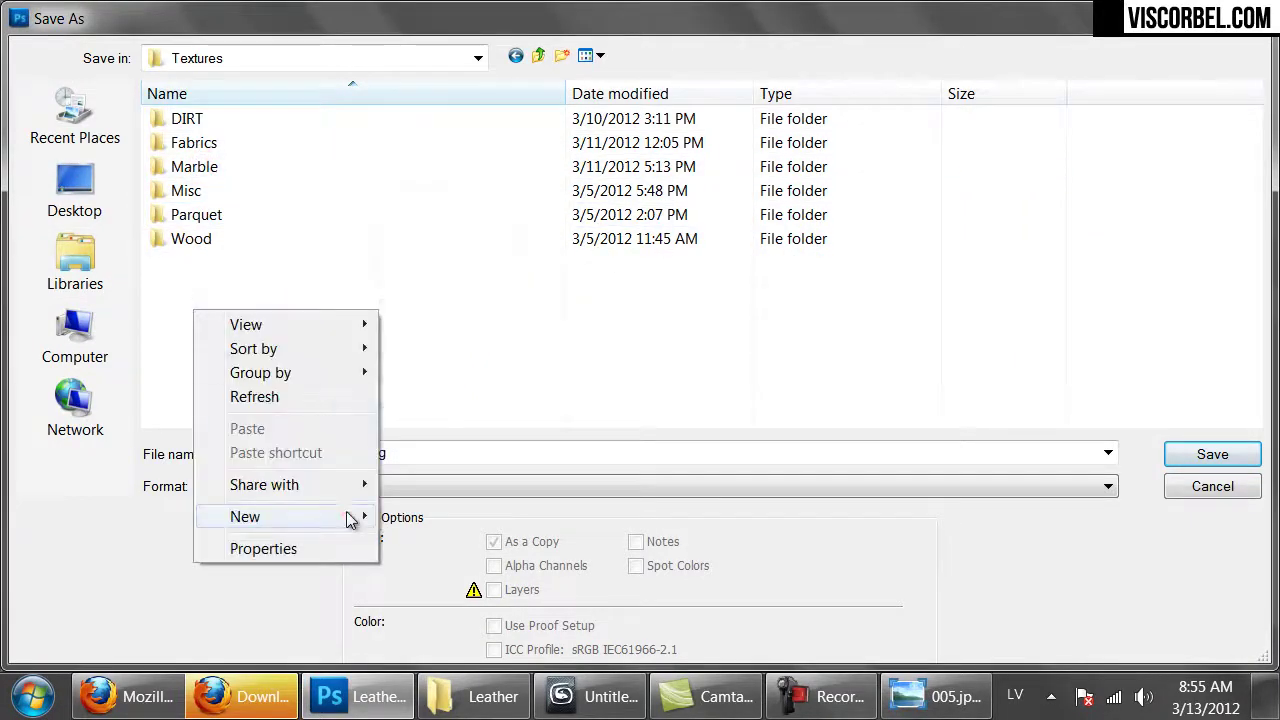
pyautogui.click(346, 515)
pyautogui.click(428, 203)
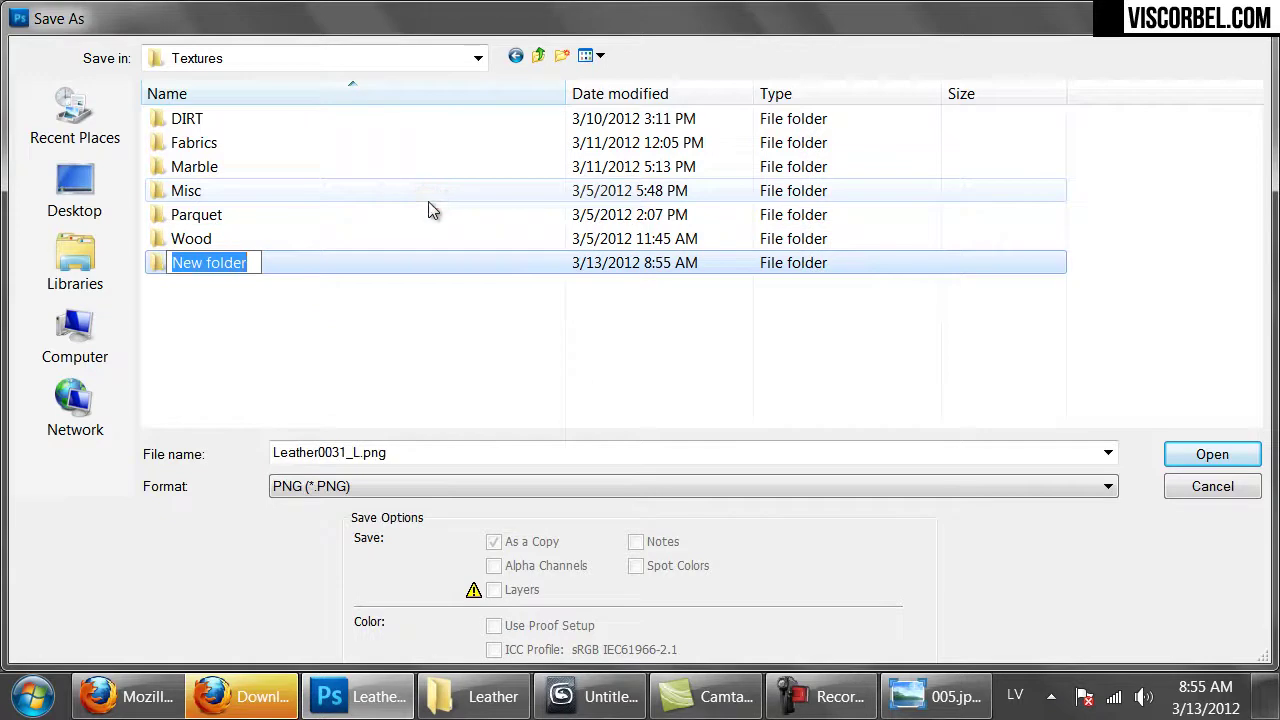
pyautogui.write('Leatheer')
pyautogui.press('BackSpace')
pyautogui.press('BackSpace')
pyautogui.write('r')
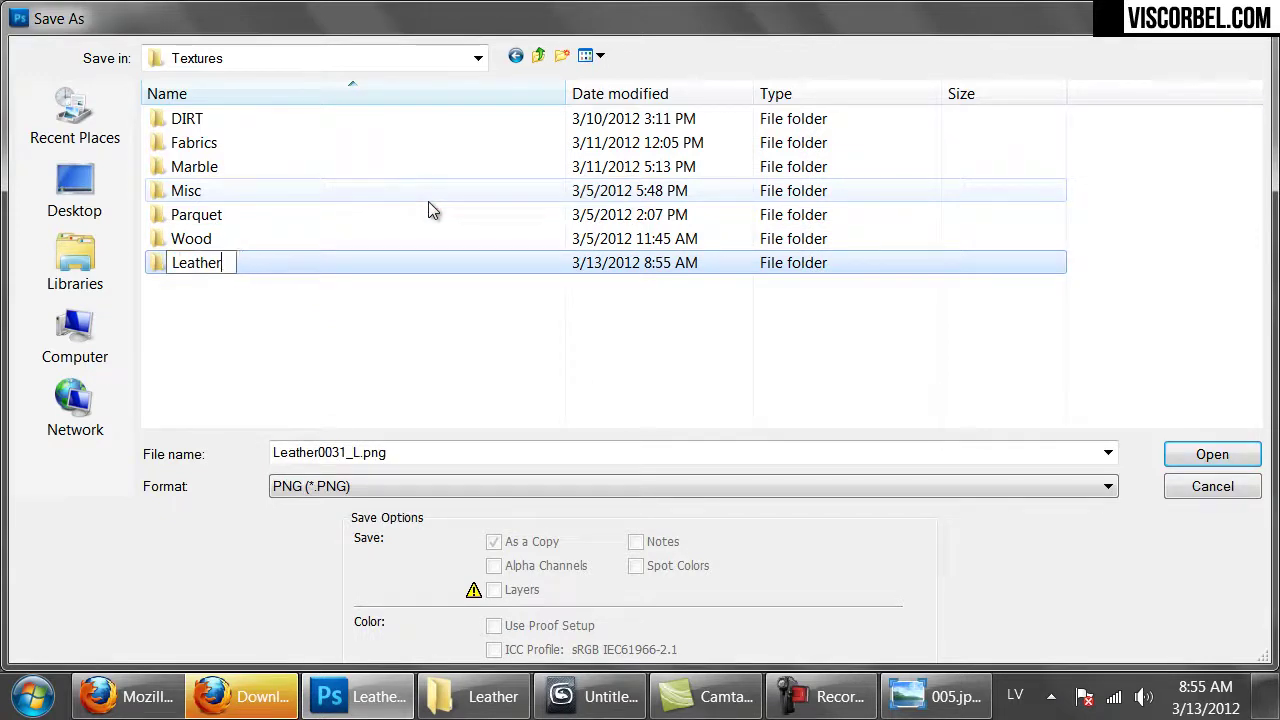
pyautogui.press('Return')
pyautogui.press('Return')
# - Name the PNG leather_bump_1 and save it with the default PNG options
pyautogui.doubleClick(402, 452)
pyautogui.write('leather_bump_1')
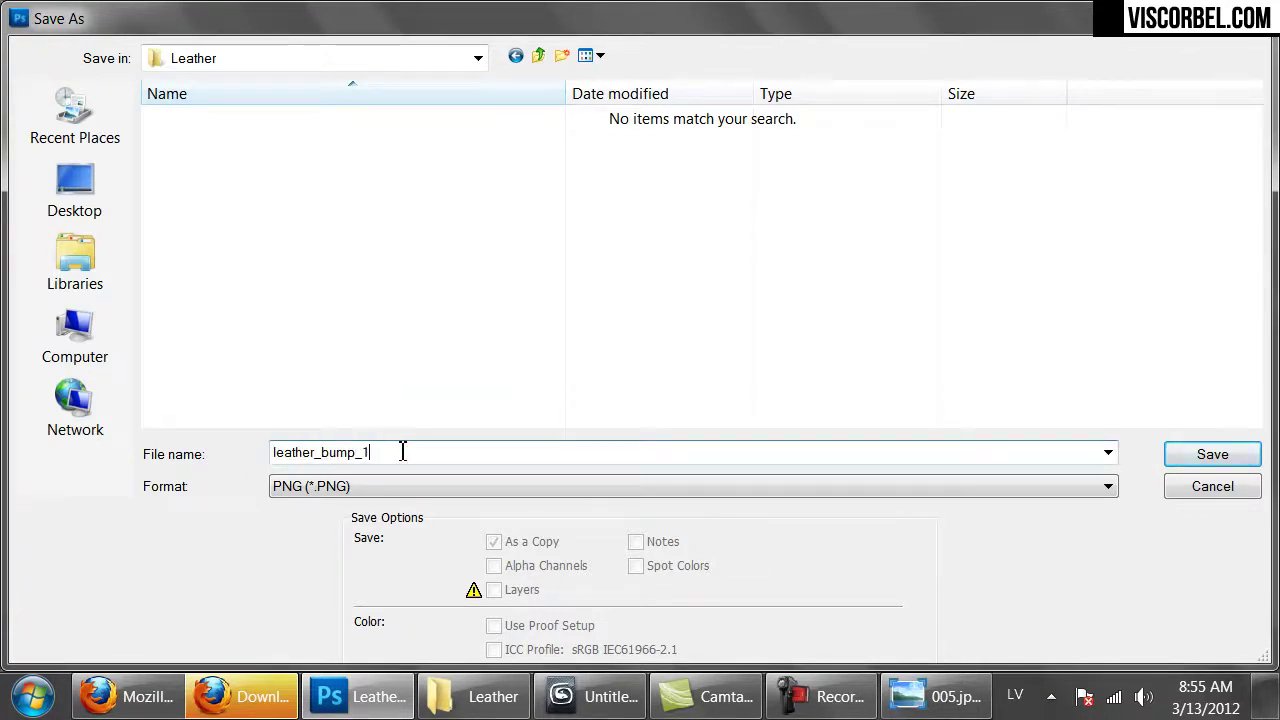
pyautogui.press('Return')
pyautogui.press('Return')
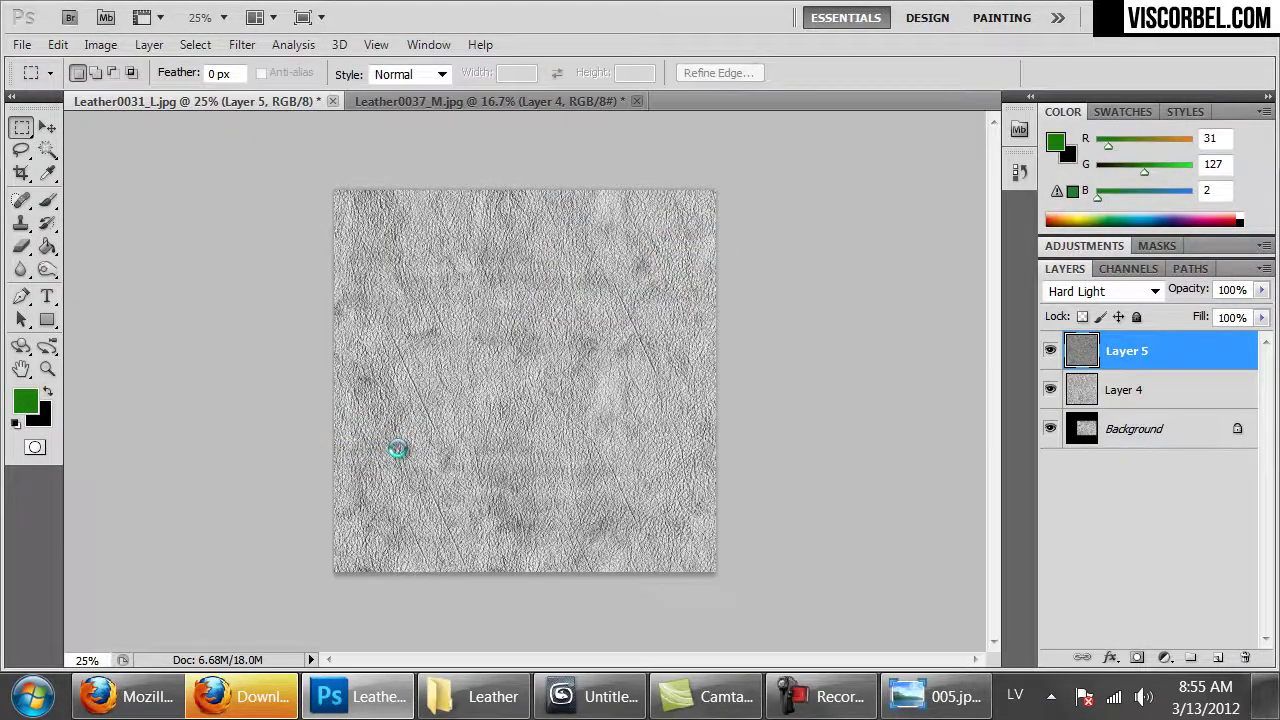
# - Switch to 3ds Max and open the recent scene leather_scene.max
pyautogui.click(597, 697)
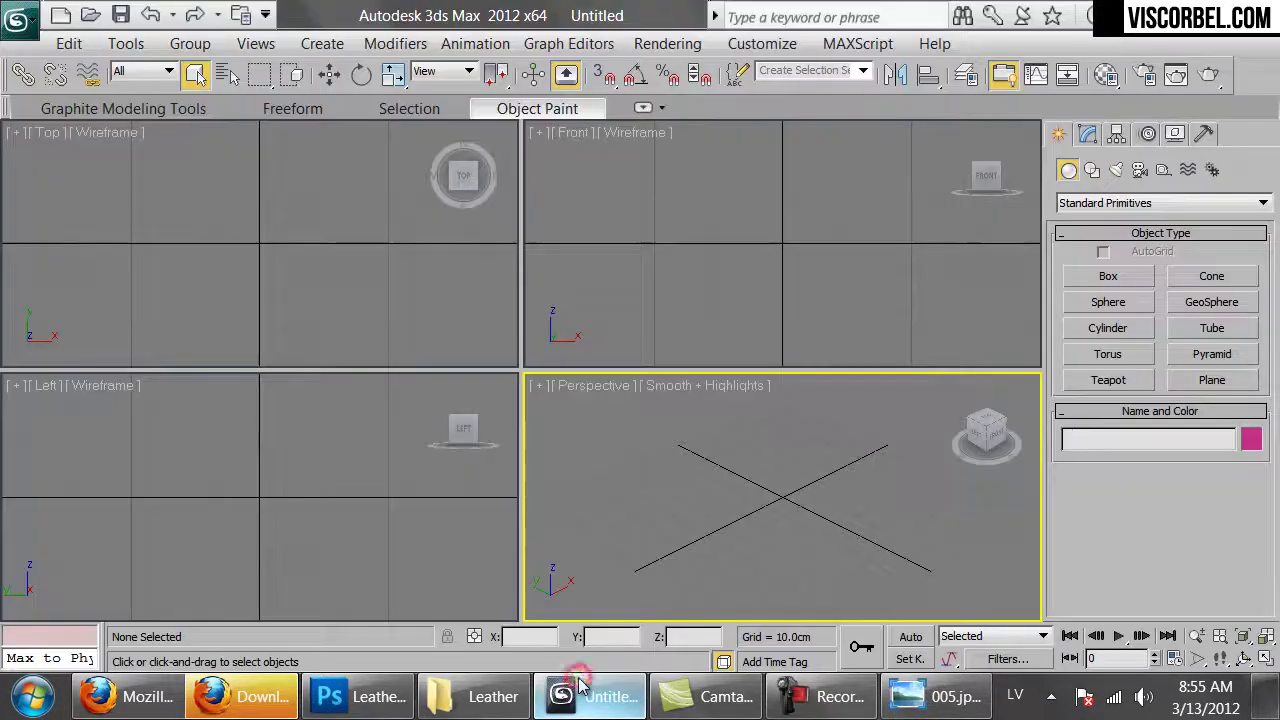
pyautogui.click(12, 20)
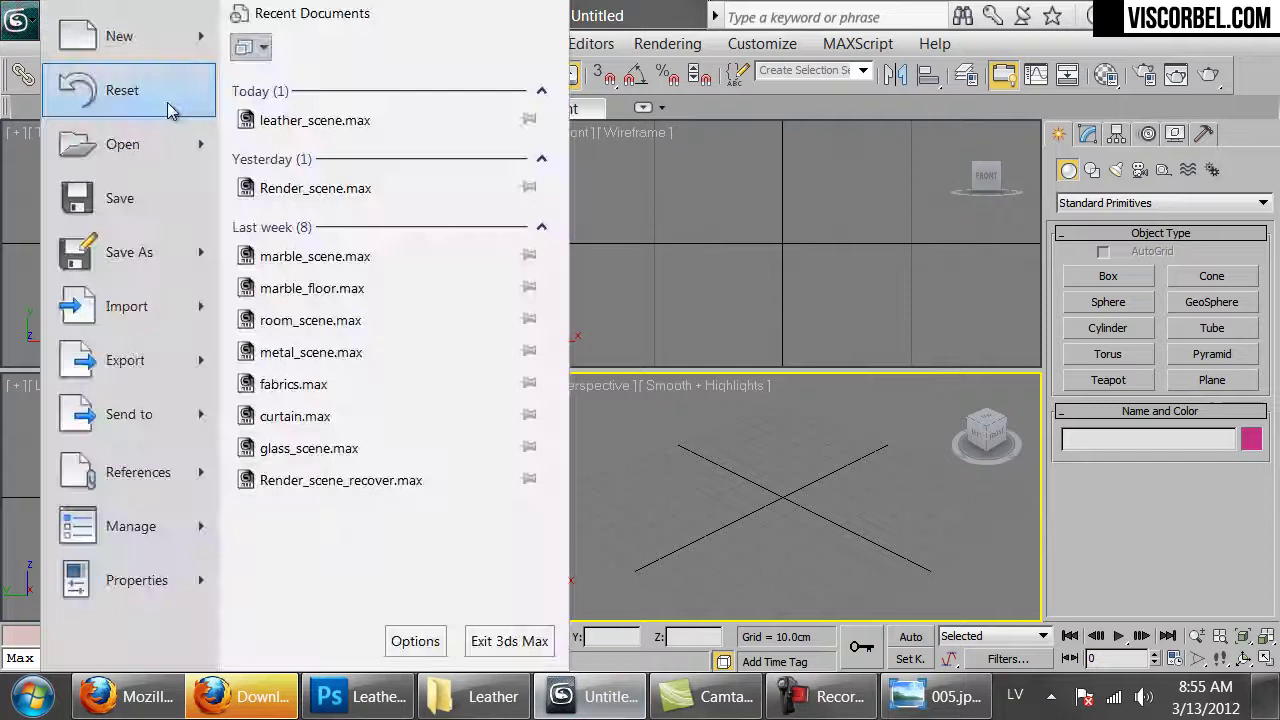
pyautogui.click(334, 128)
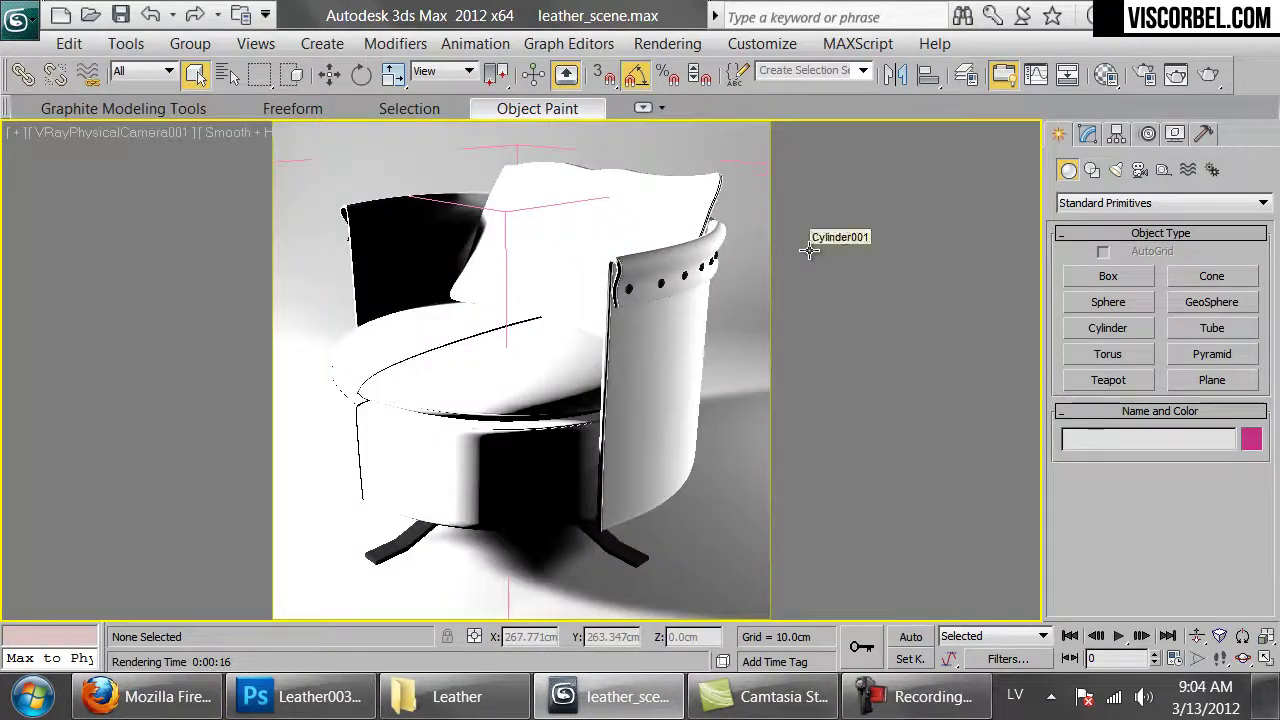
# - Open the Material Editor and change the 14 - Default material's type from Standard to VRayMtl
pyautogui.press('m')
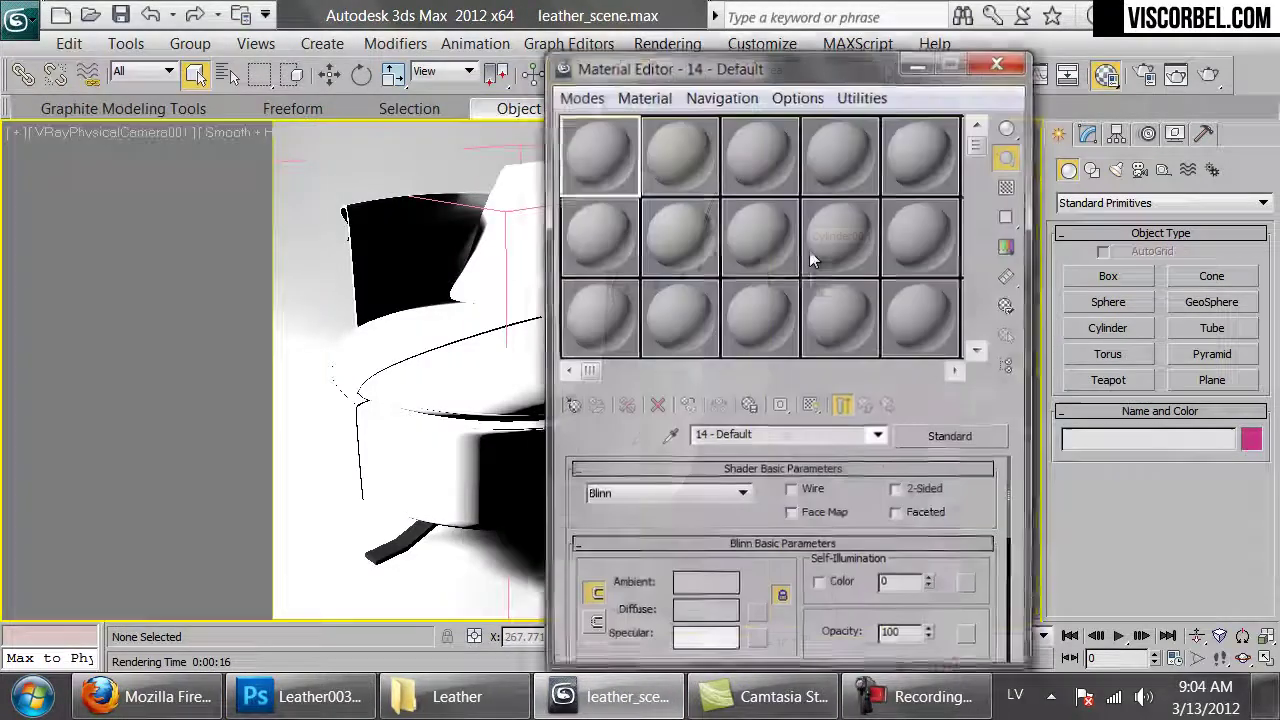
pyautogui.moveTo(695, 66); pyautogui.dragTo(761, 28)
pyautogui.click(1005, 402)
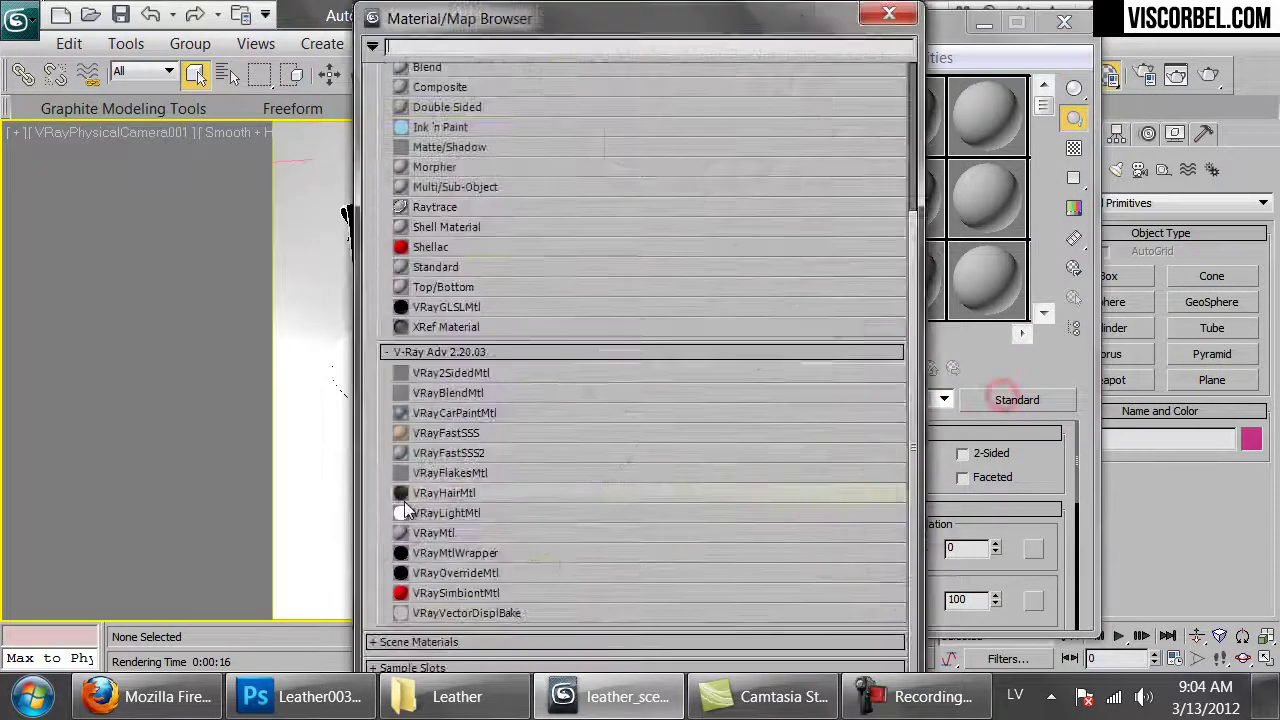
pyautogui.doubleClick(410, 532)
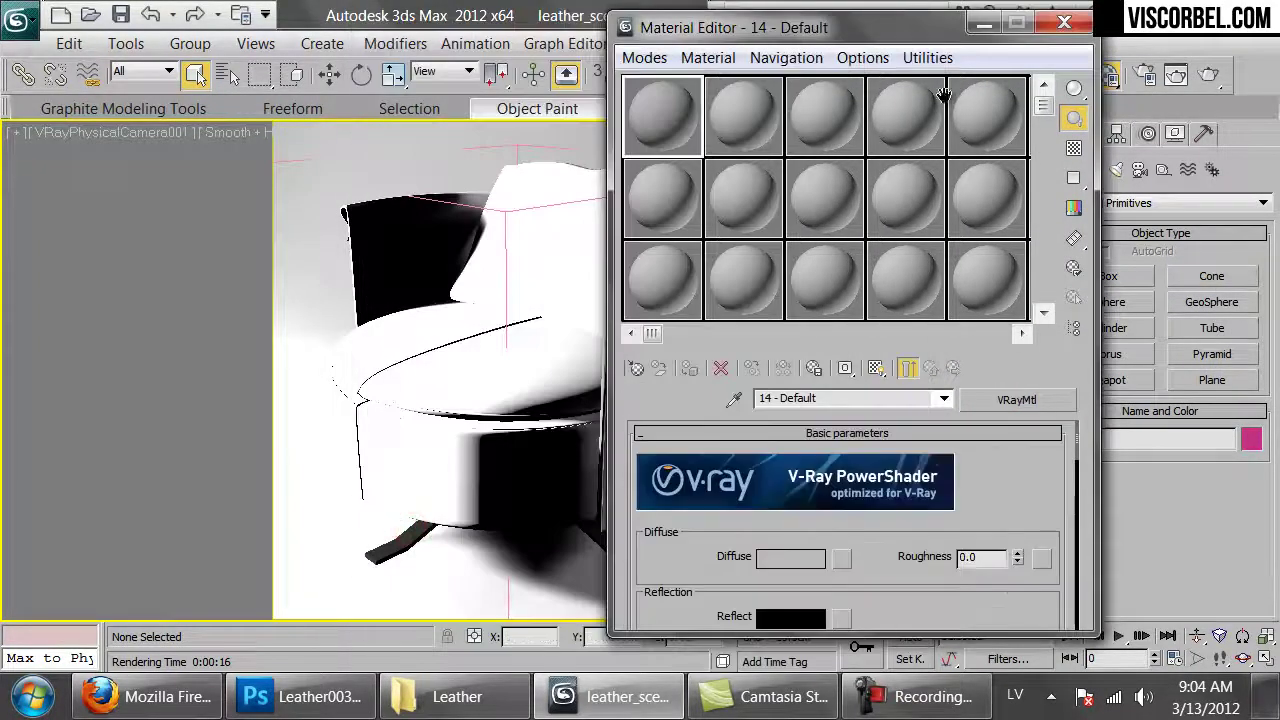
# - Set the VRayMtl's diffuse colour to a near-black grey
pyautogui.click(765, 558)
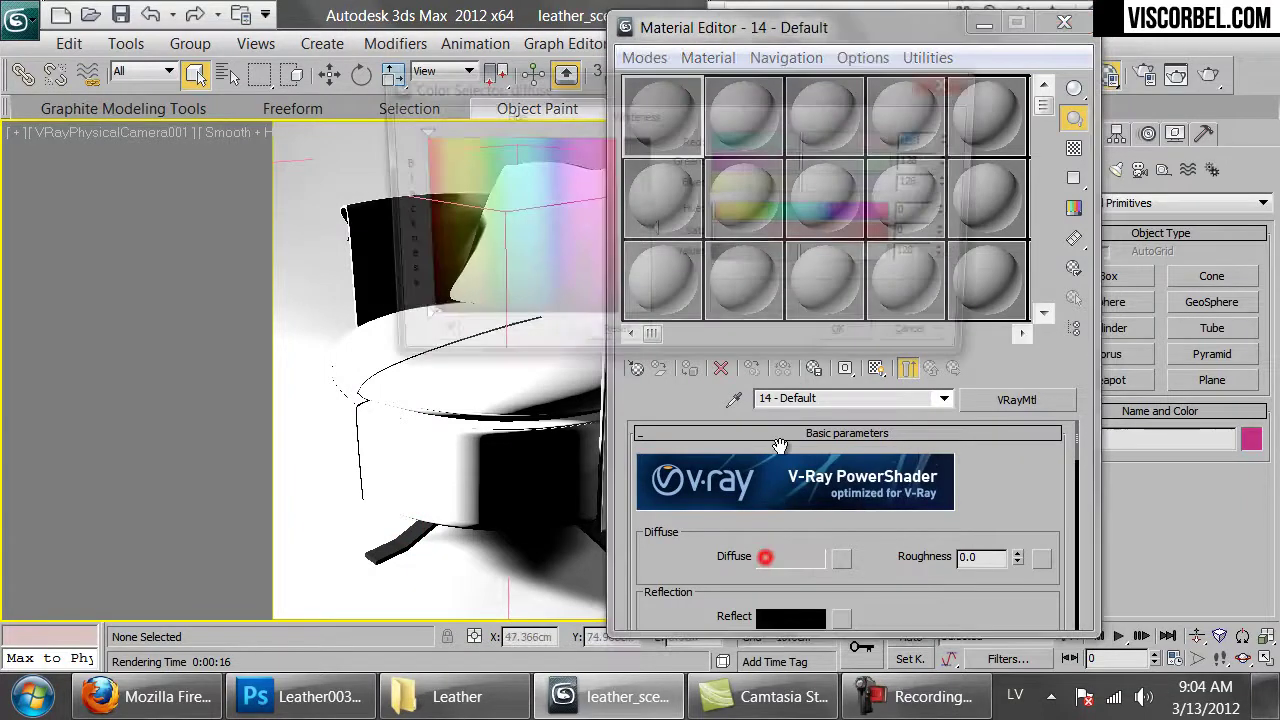
pyautogui.doubleClick(928, 257)
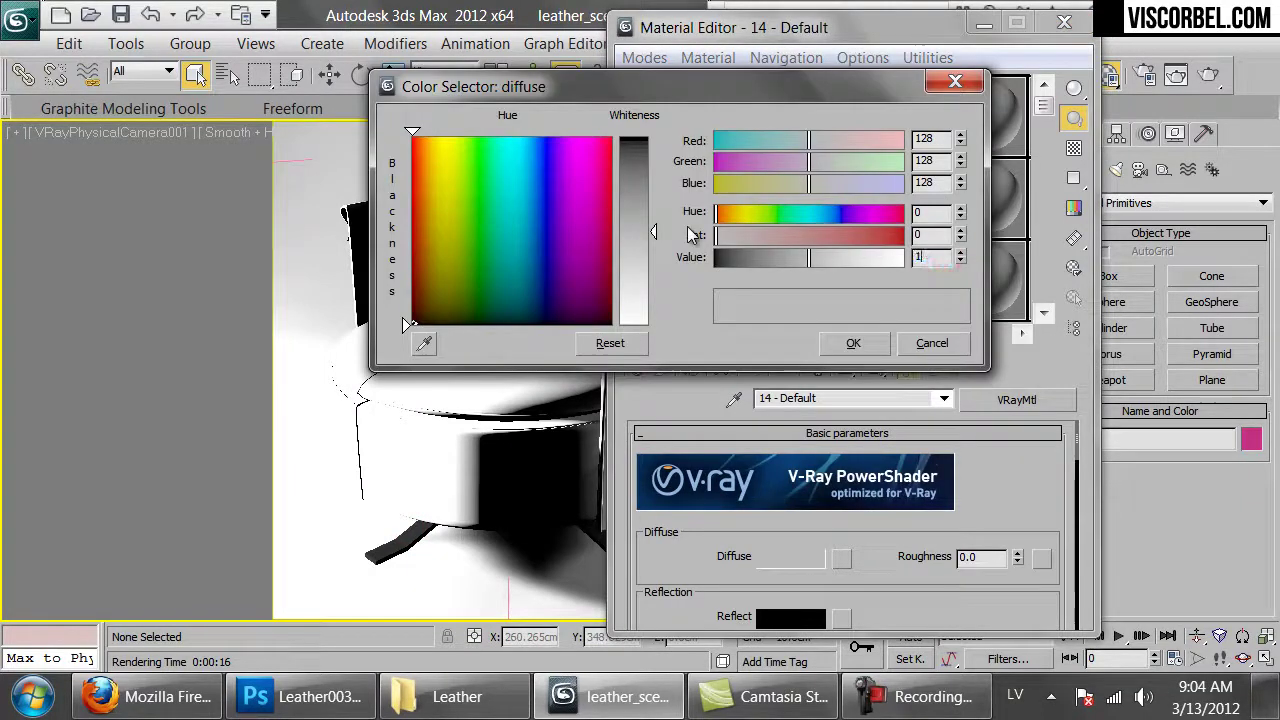
pyautogui.write('1')
pyautogui.press('Return')
pyautogui.click(853, 343)
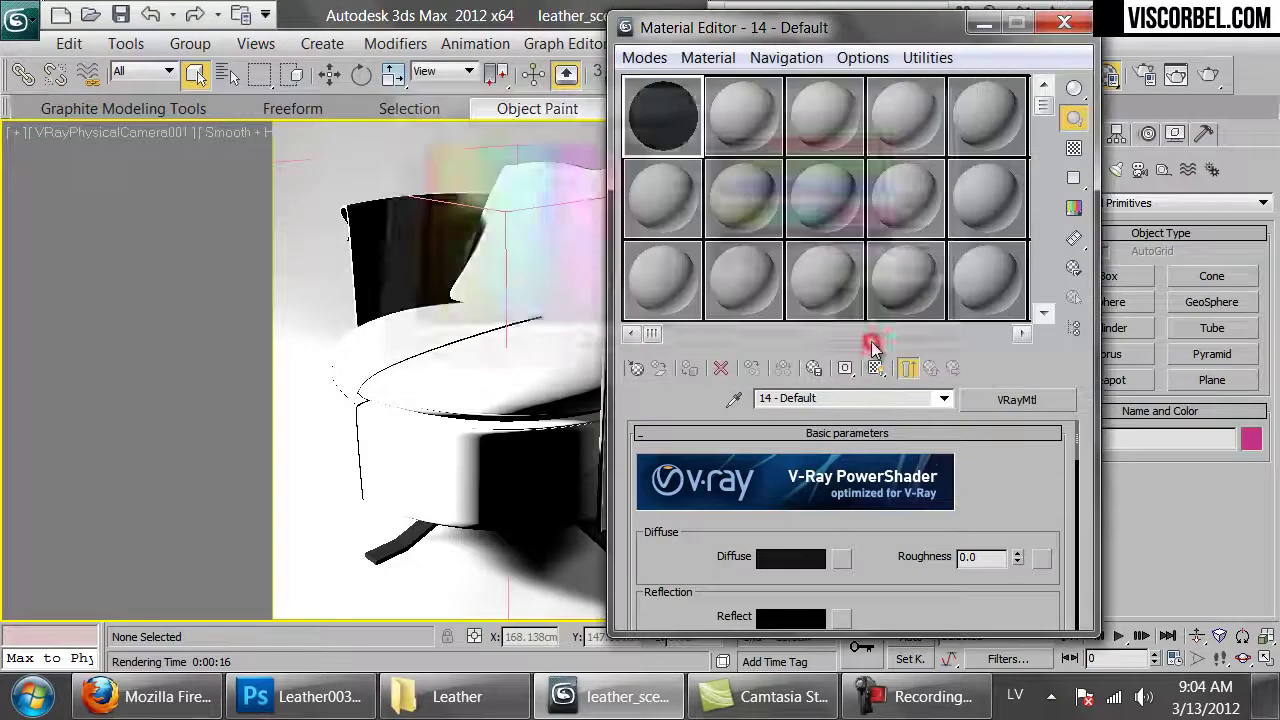
# - Assign the dark VRayMtl to the armchair and render the camera view
pyautogui.moveTo(906, 572); pyautogui.dragTo(886, 463)
pyautogui.moveTo(670, 128); pyautogui.dragTo(578, 243)
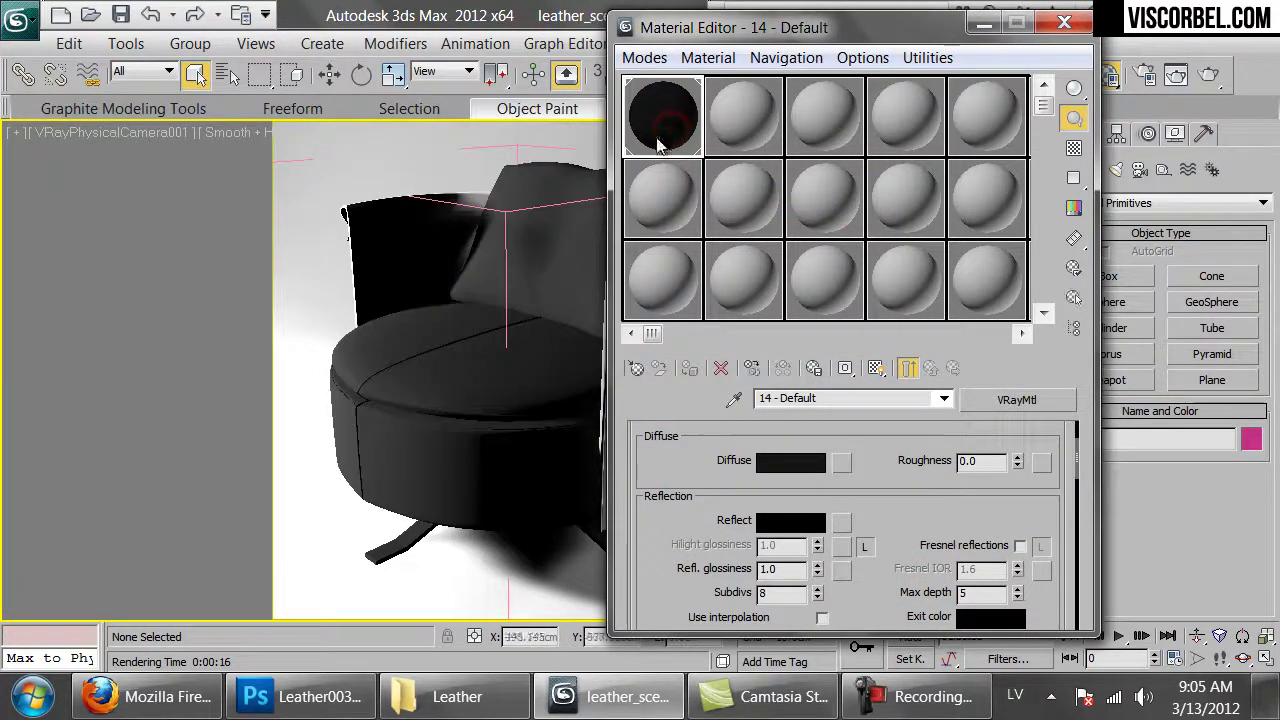
pyautogui.click(1205, 82)
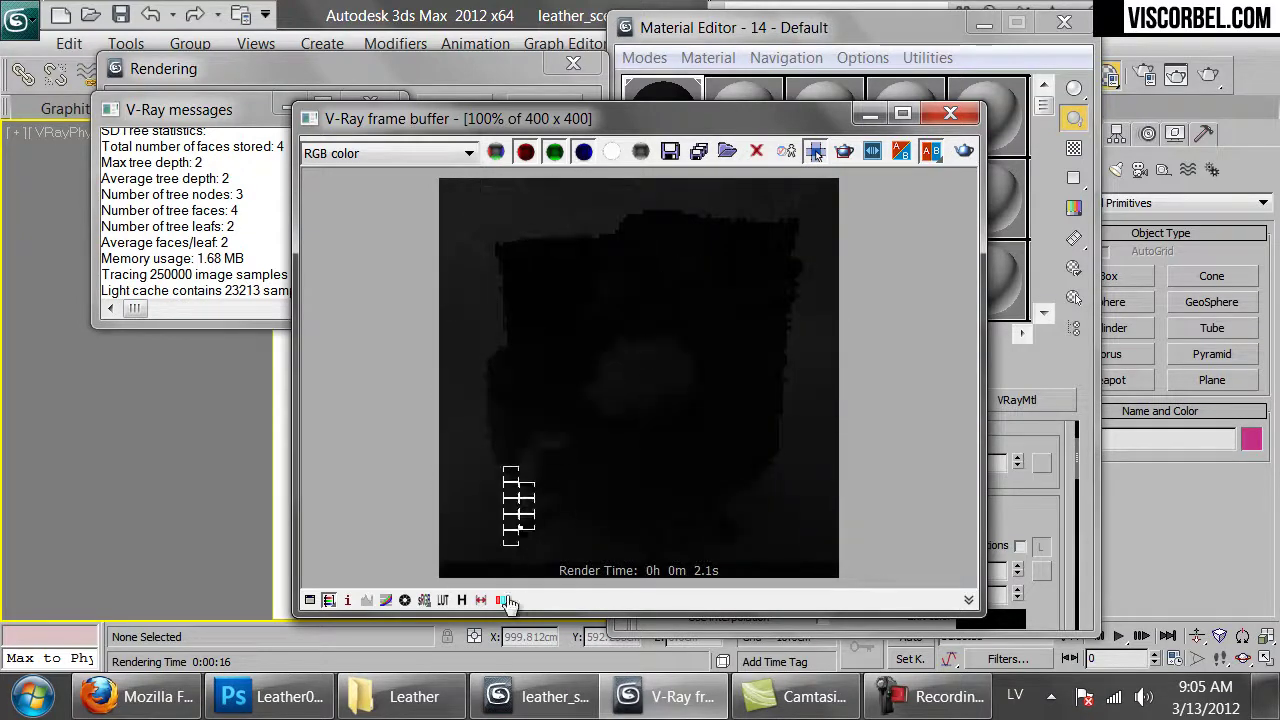
# - Examine the reference photos 005.jpg and BoxaSofaBrown.jpg in the Leather folder, return to 3ds Max and close the frame buffer
pyautogui.click(400, 697)
pyautogui.click(297, 189)
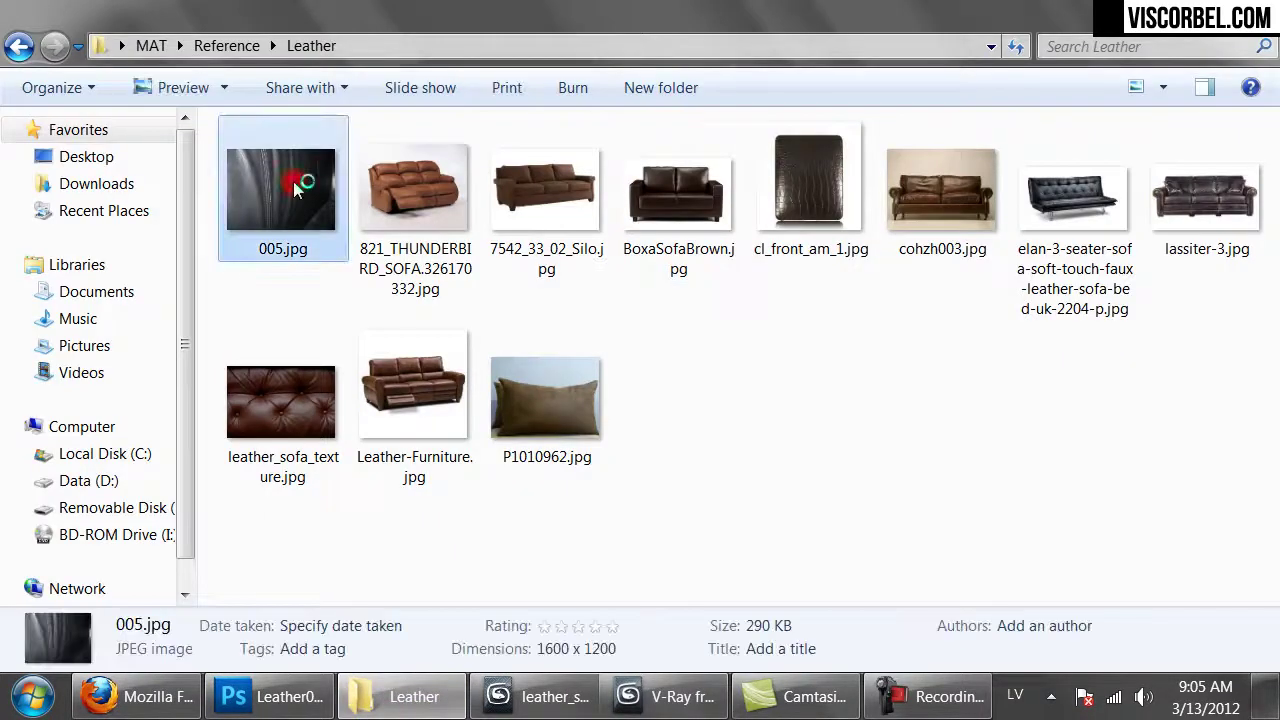
pyautogui.doubleClick(293, 185)
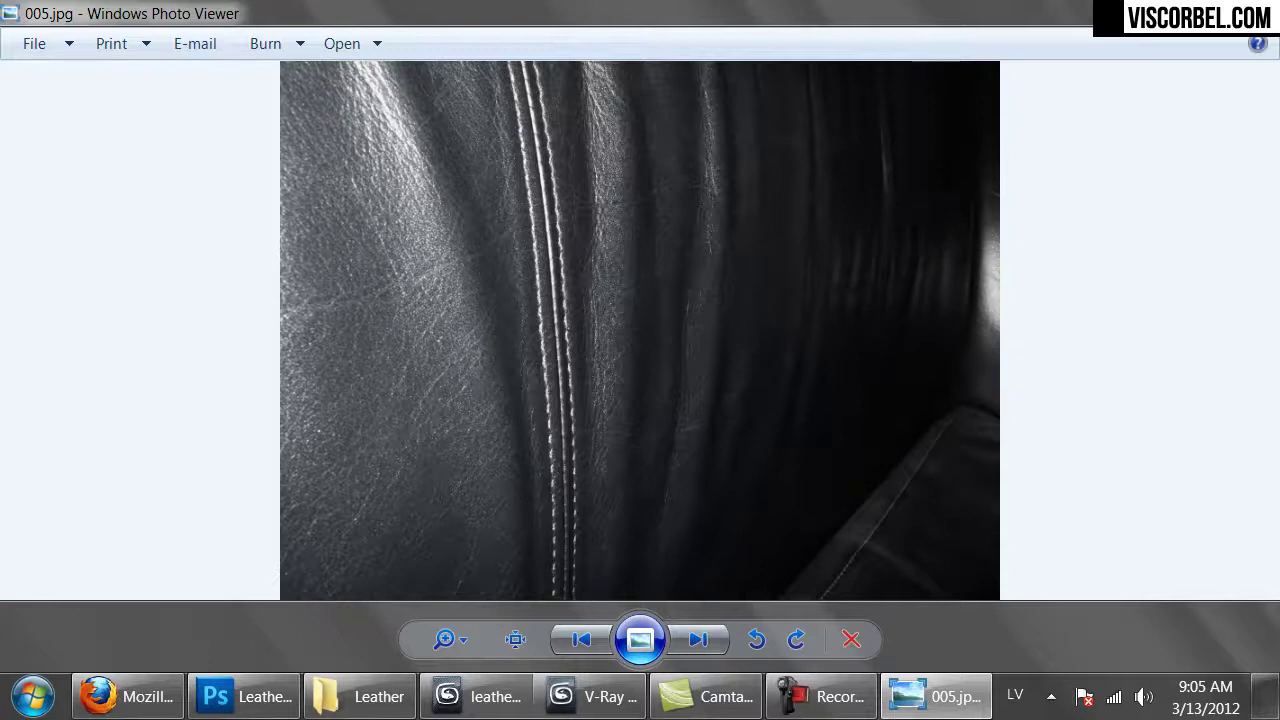
pyautogui.hotkey('alt', 'F4')
pyautogui.doubleClick(659, 192)
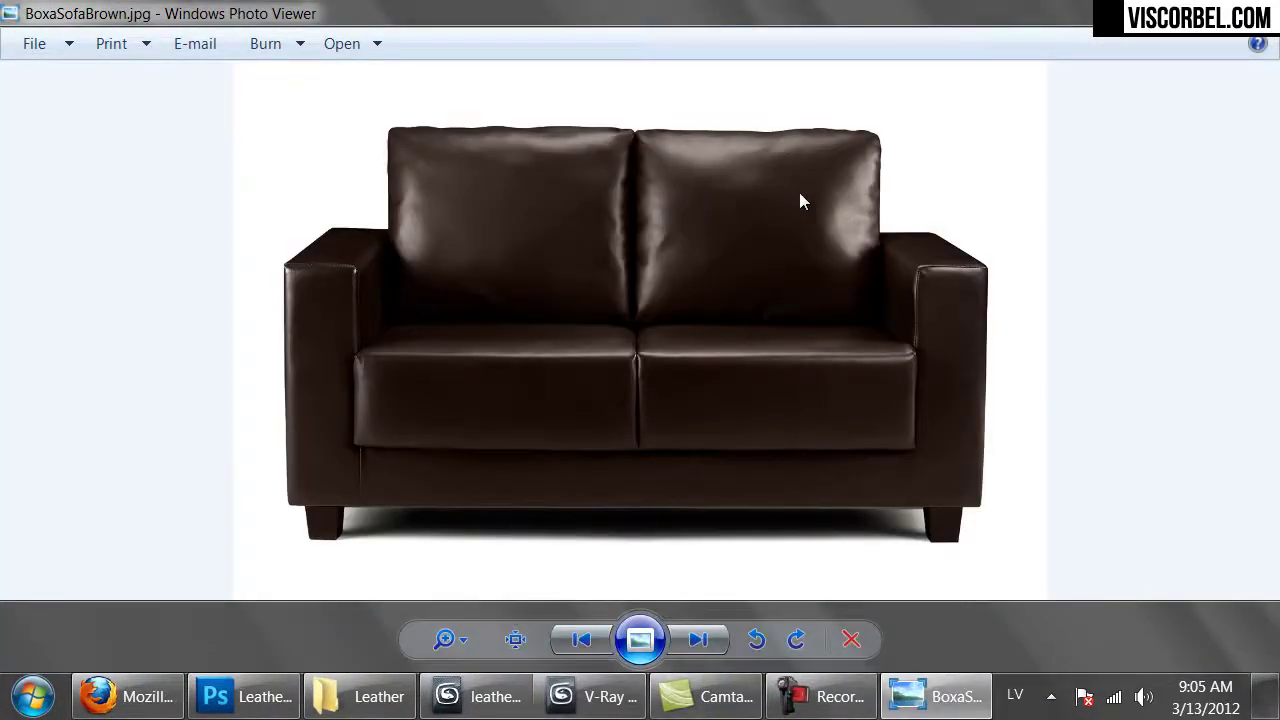
pyautogui.click(480, 696)
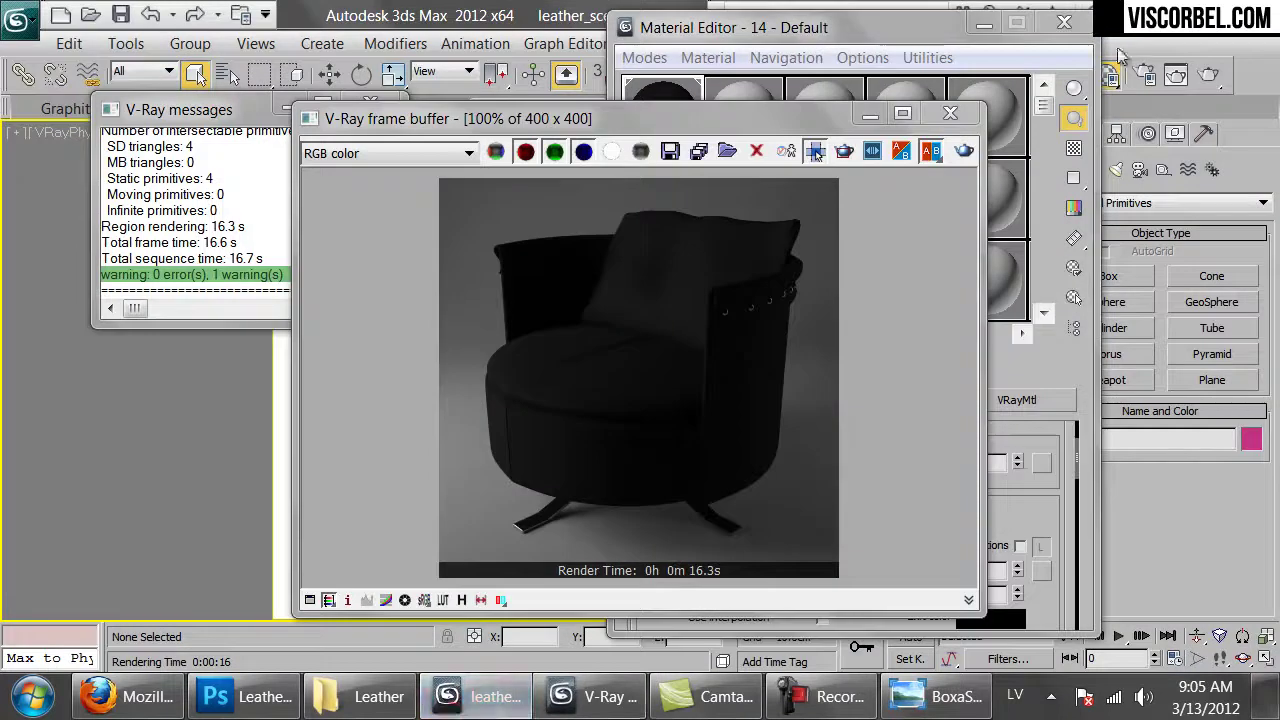
pyautogui.click(974, 117)
# - Set the VRayMtl's reflection colour to a grey with value 102
pyautogui.click(805, 521)
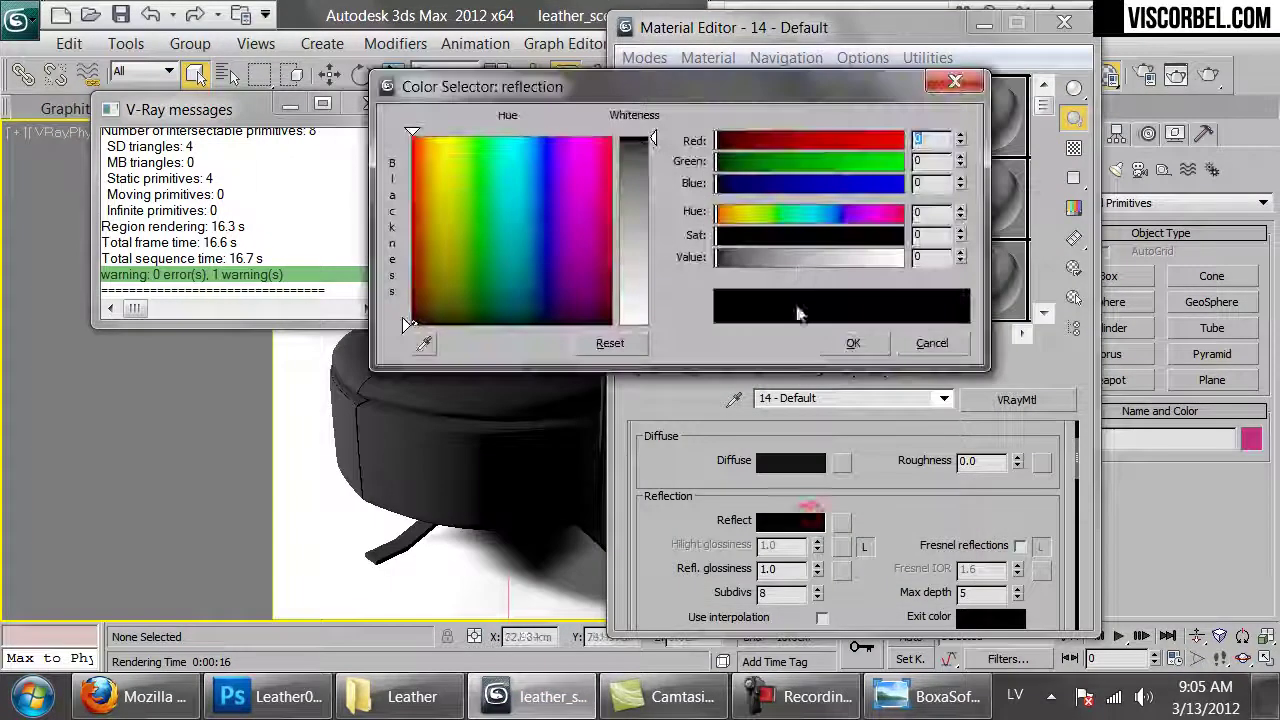
pyautogui.moveTo(801, 262)
pyautogui.mouseDown()
pyautogui.moveTo(813, 262)
pyautogui.moveTo(789, 263)
pyautogui.mouseUp()
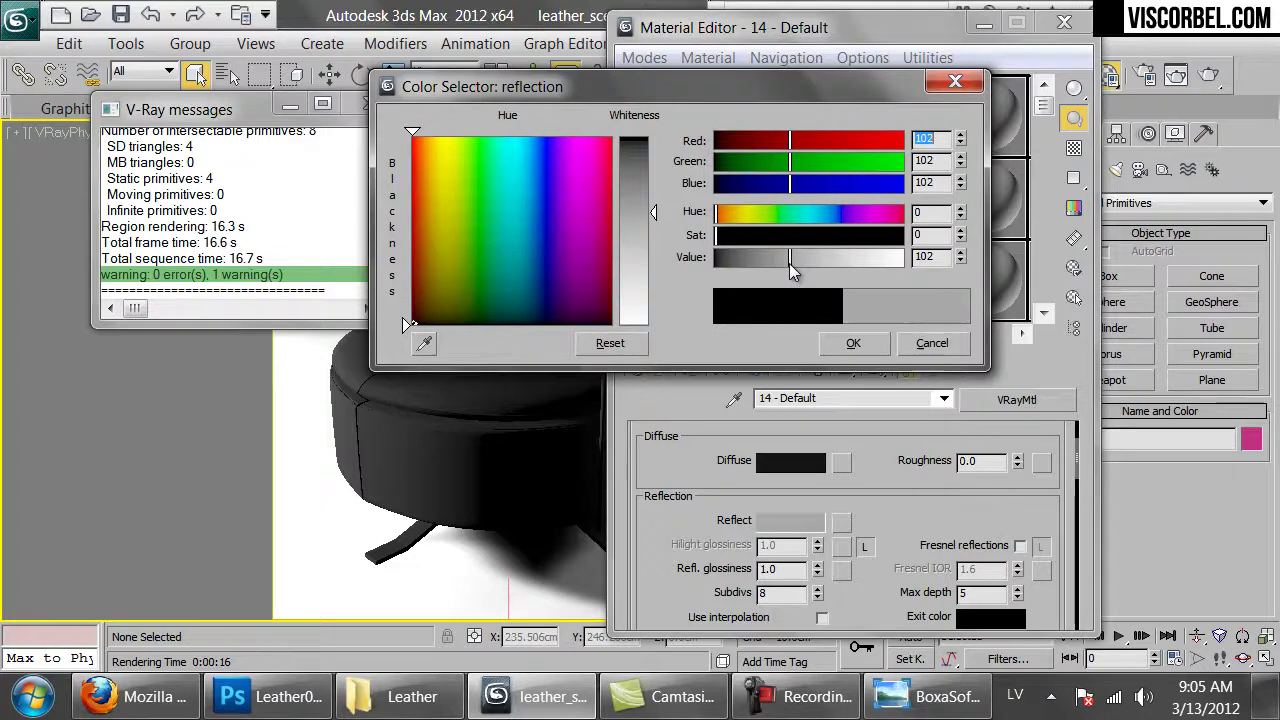
pyautogui.click(860, 343)
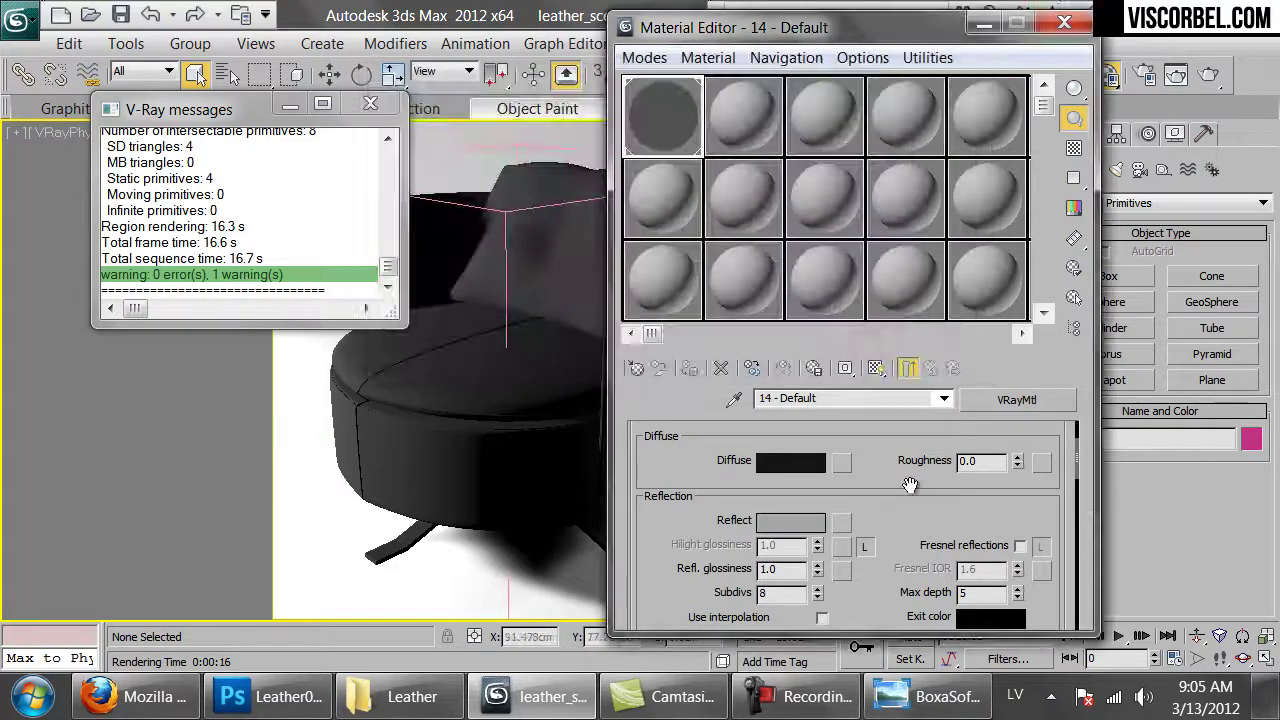
# - Show a checkered background in the material sample and enable Fresnel reflections with an unlocked Fresnel IOR of 3.5
pyautogui.click(1080, 148)
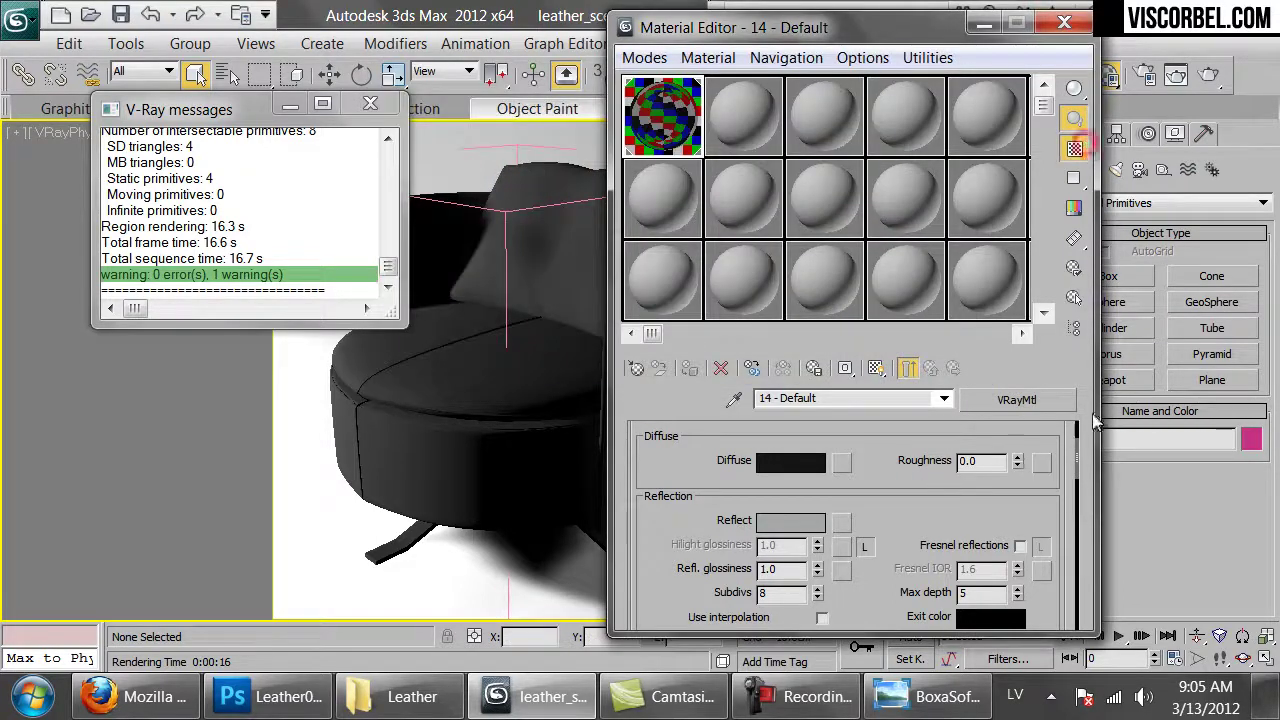
pyautogui.click(1022, 546)
pyautogui.click(1038, 547)
pyautogui.doubleClick(985, 568)
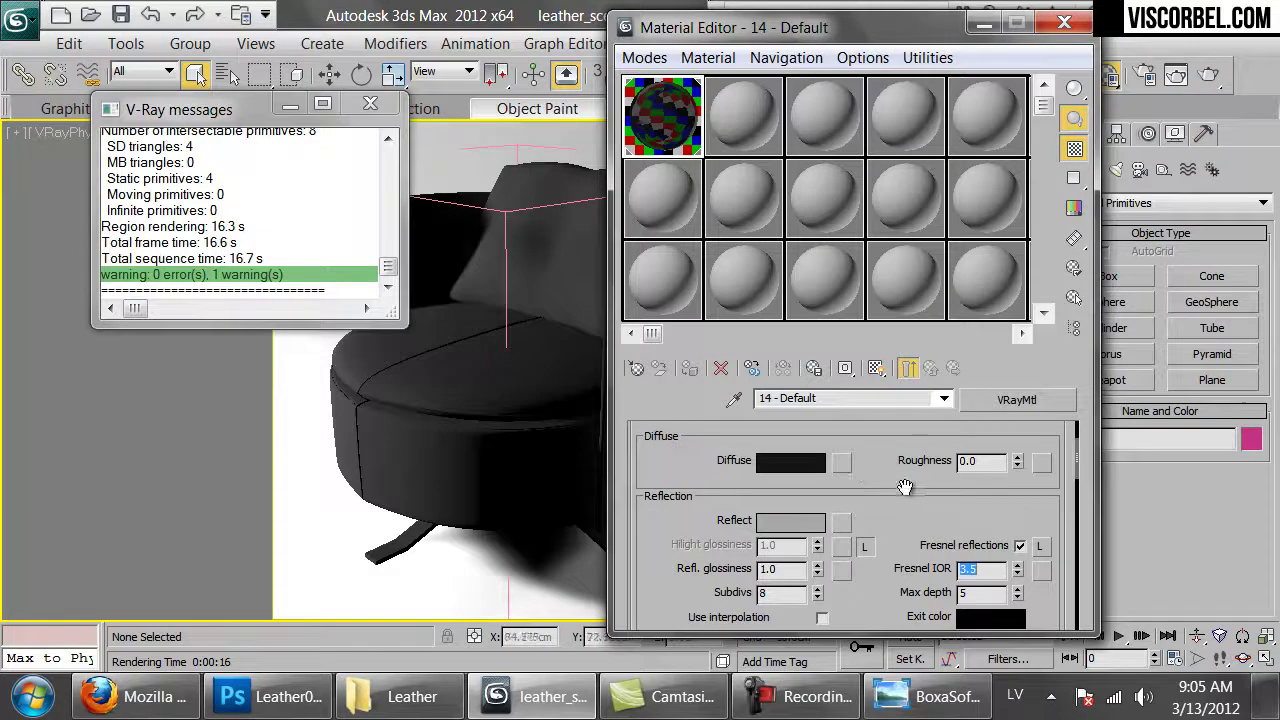
# - Lower the material's reflection glossiness to 0.61 and compare it with the sofa reference photo
pyautogui.moveTo(915, 524)
pyautogui.mouseDown()
pyautogui.moveTo(920, 466)
pyautogui.moveTo(913, 542)
pyautogui.mouseUp()
pyautogui.moveTo(820, 588); pyautogui.dragTo(836, 619)
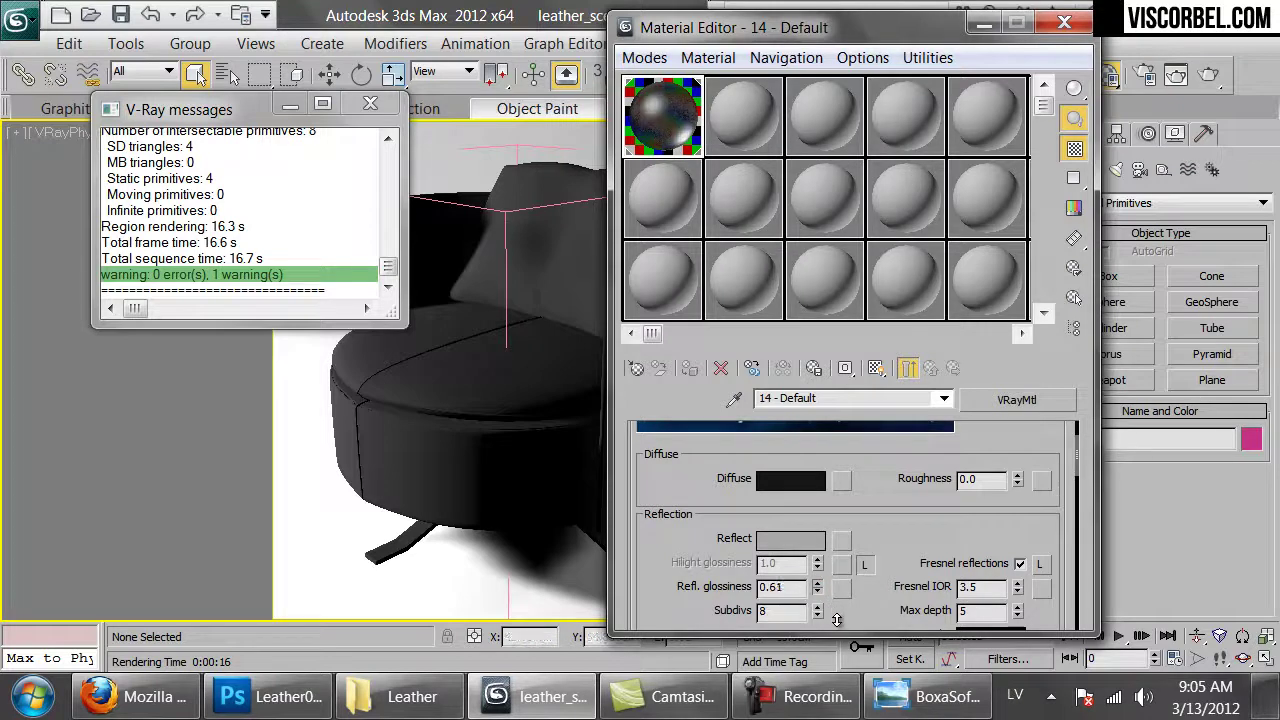
pyautogui.click(903, 703)
pyautogui.click(903, 703)
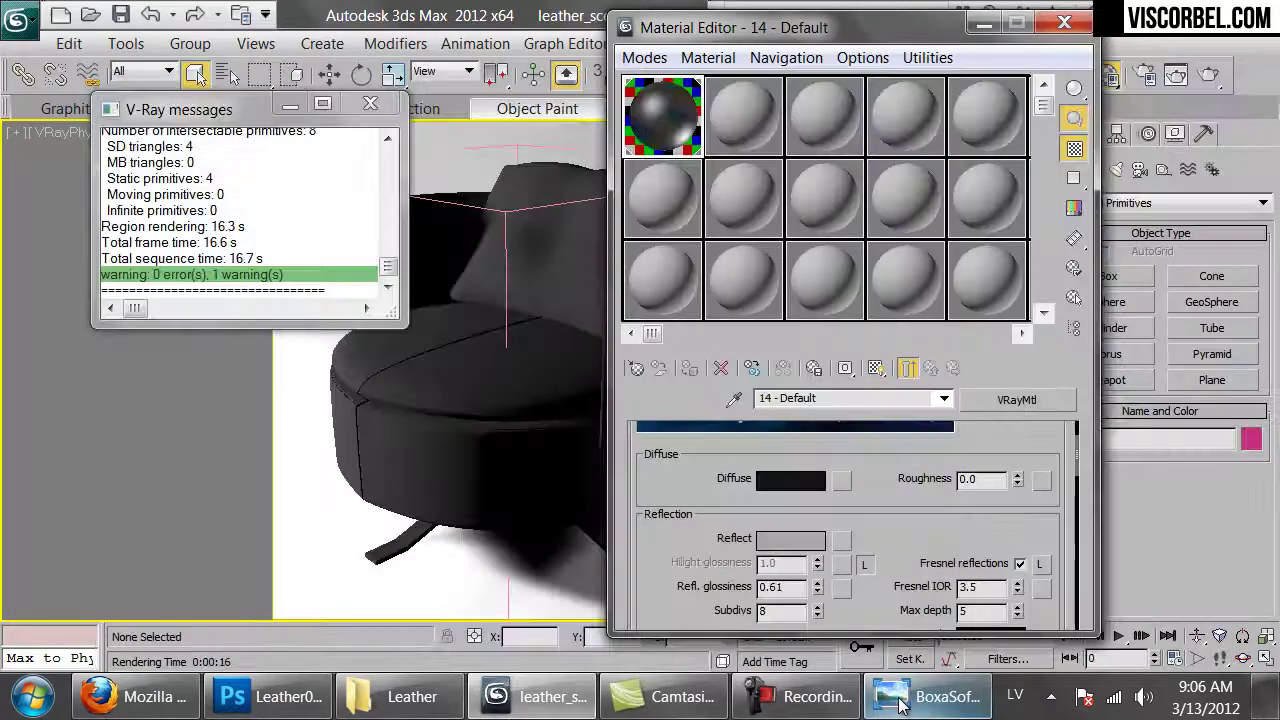
# - Darken the VRayMtl's reflection colour to a grey with value 39
pyautogui.moveTo(875, 540); pyautogui.dragTo(875, 522)
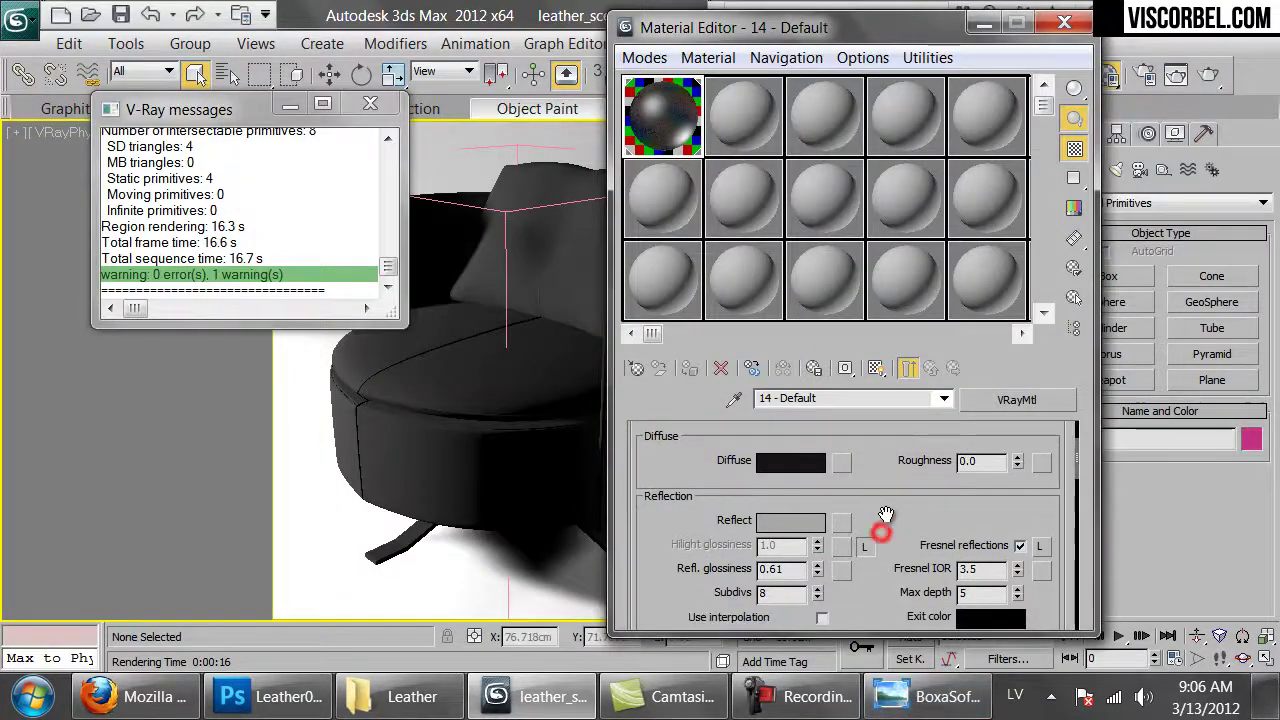
pyautogui.click(790, 520)
pyautogui.moveTo(762, 90); pyautogui.dragTo(661, 351)
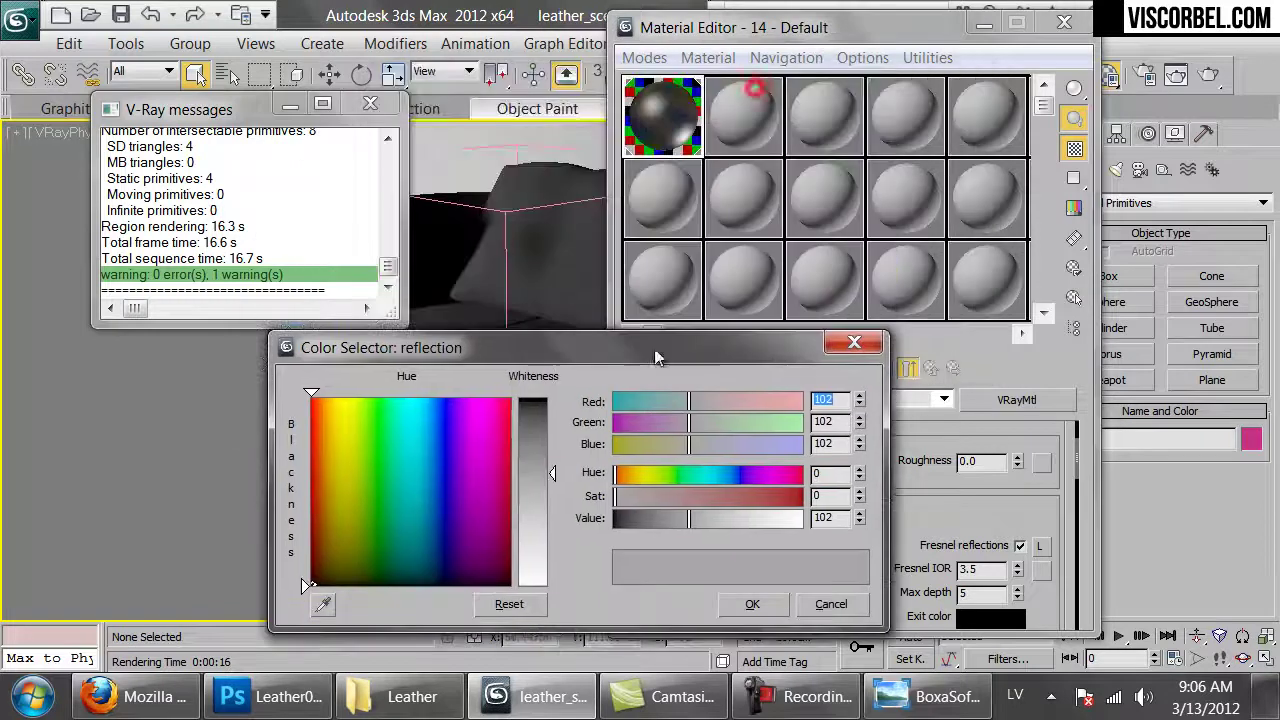
pyautogui.moveTo(653, 520); pyautogui.dragTo(642, 521)
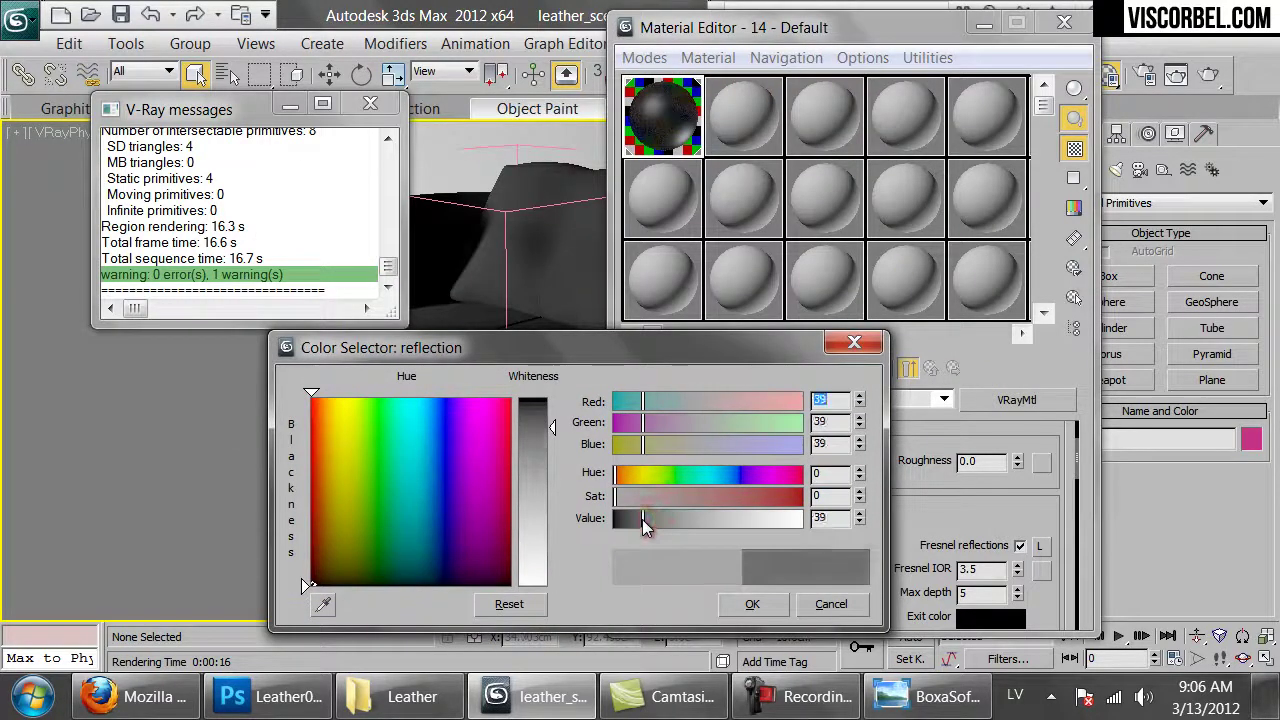
pyautogui.click(752, 606)
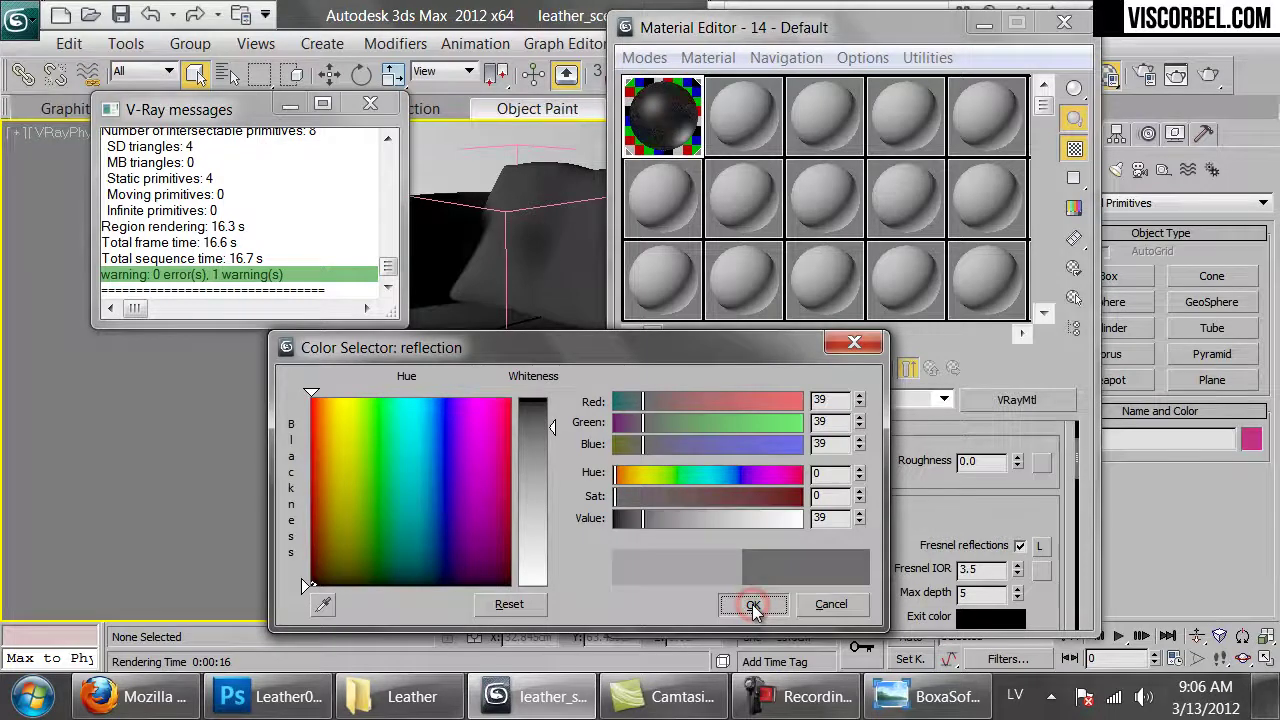
# - Render the armchair with the reflective material and close the frame buffer when the render is done
pyautogui.click(1208, 74)
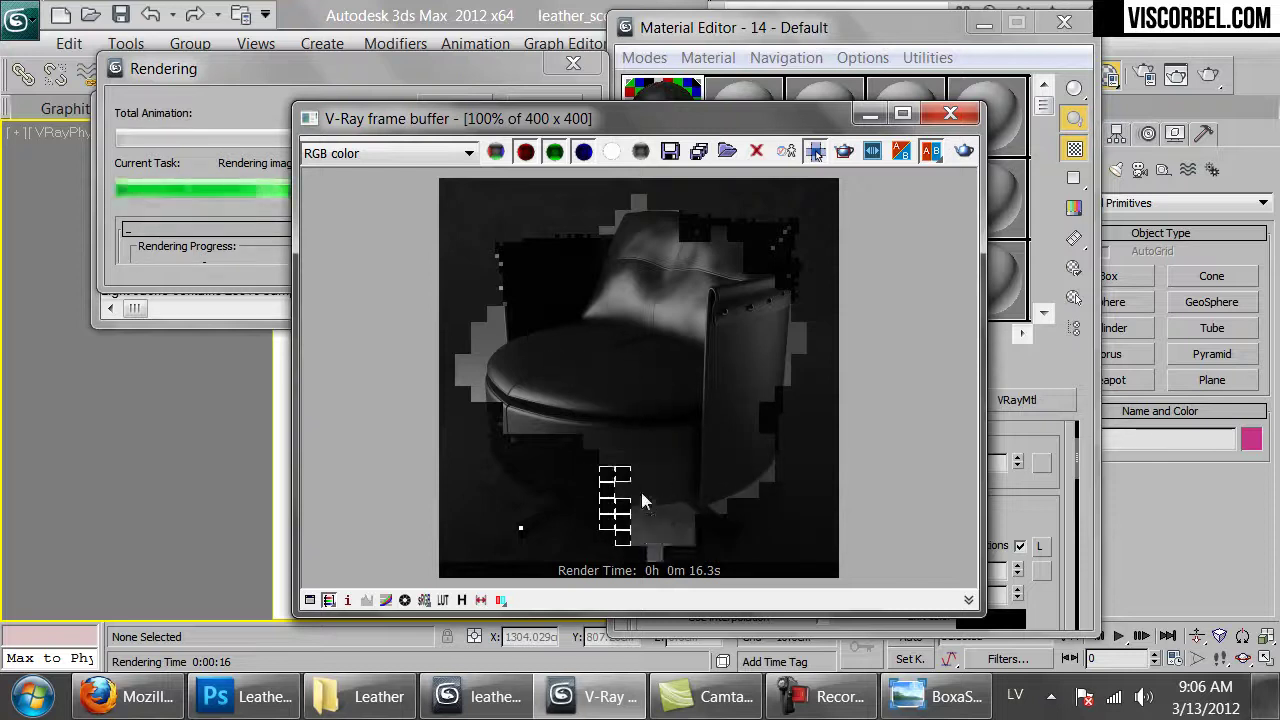
pyautogui.click(545, 101)
pyautogui.click(950, 113)
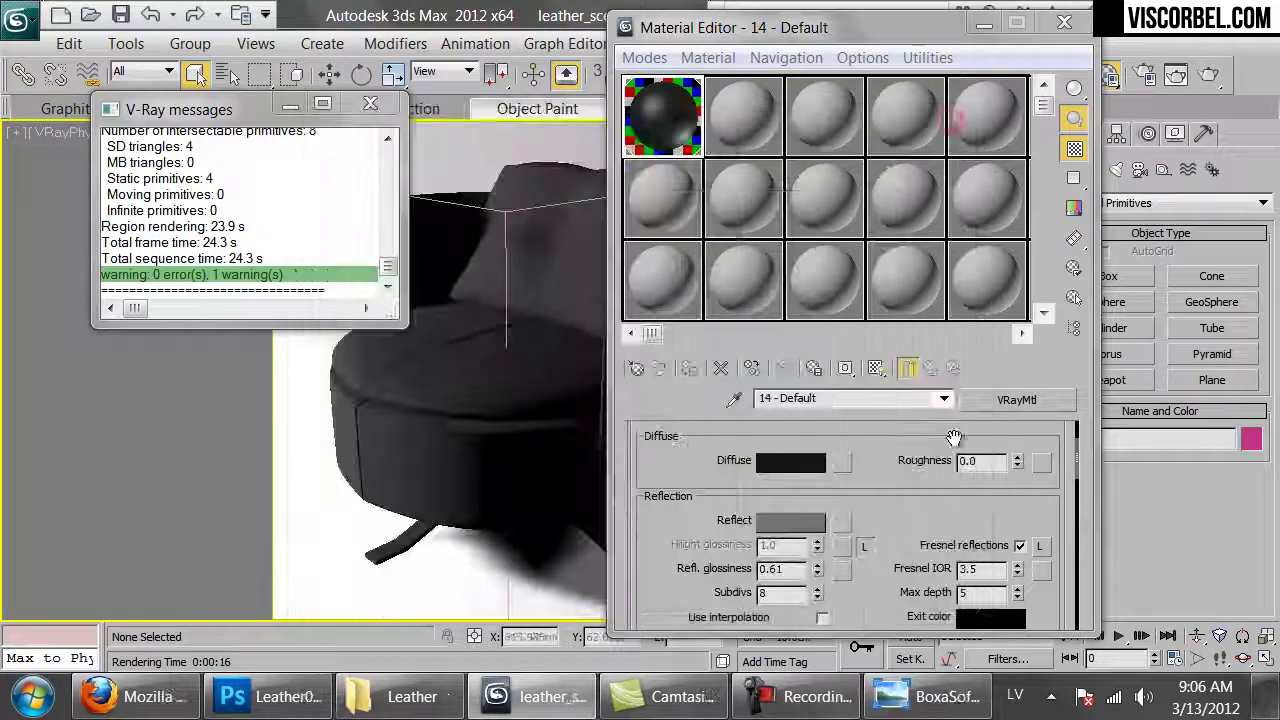
# - Load the leather texture from MAT's Textures\Leather folder as a Bitmap into the material's Bump map slot
pyautogui.click(901, 545)
pyautogui.scroll(-15, 878, 581)
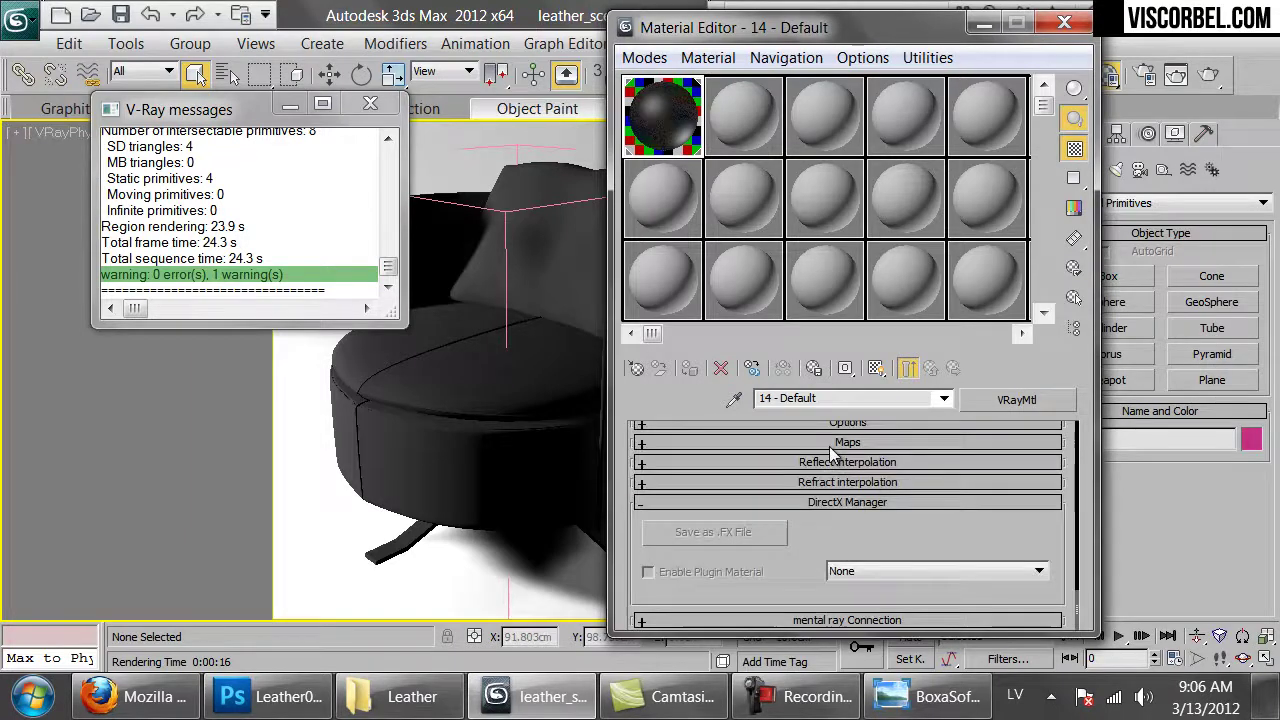
pyautogui.click(830, 446)
pyautogui.moveTo(714, 531); pyautogui.dragTo(707, 330)
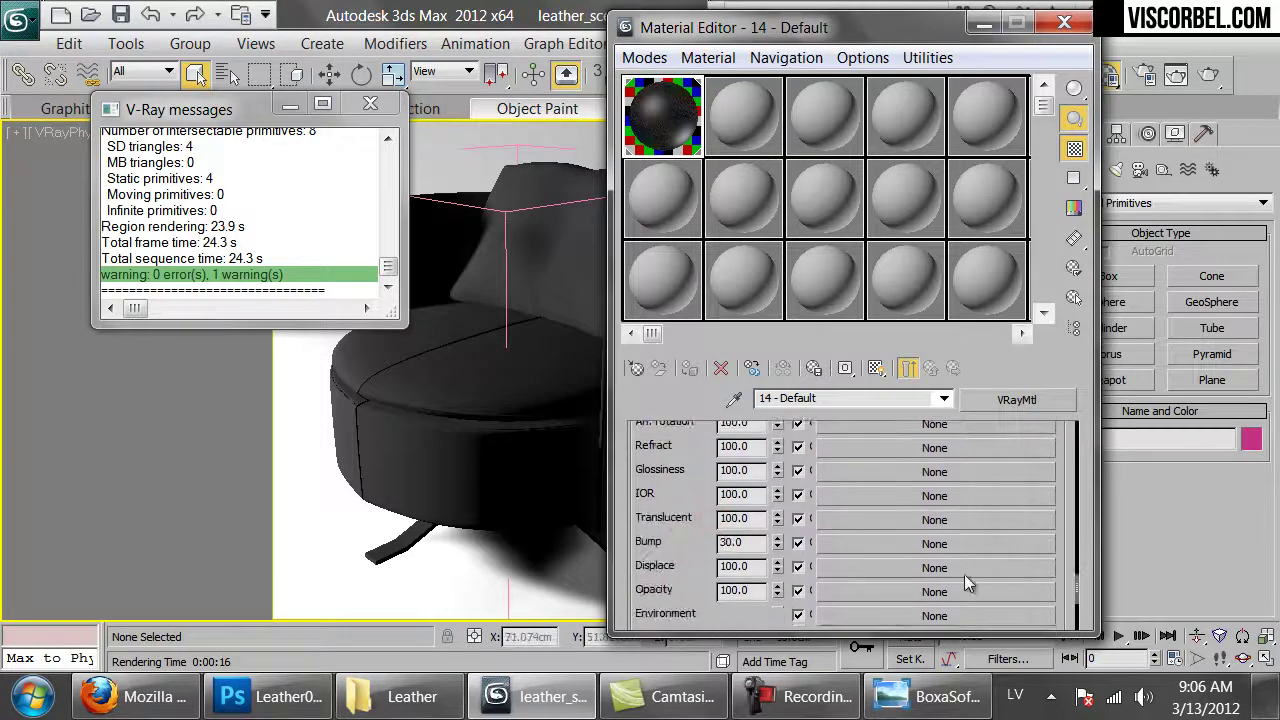
pyautogui.click(935, 543)
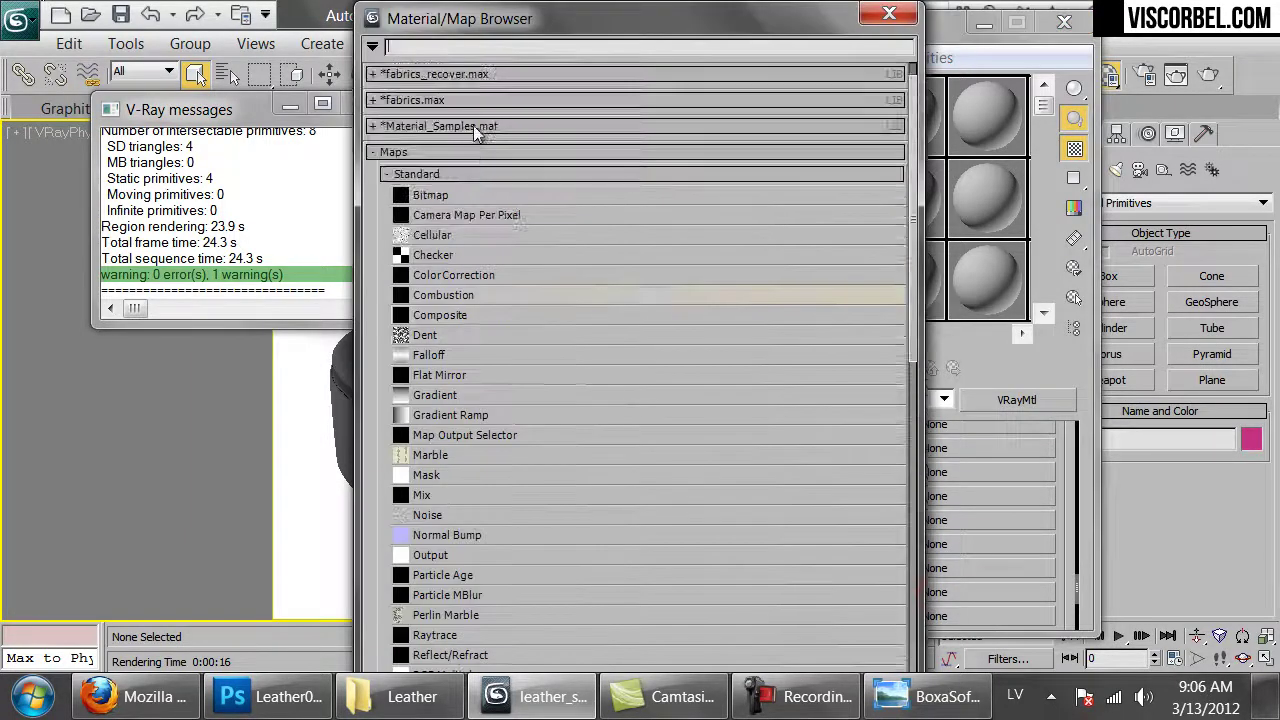
pyautogui.doubleClick(430, 195)
pyautogui.click(262, 94)
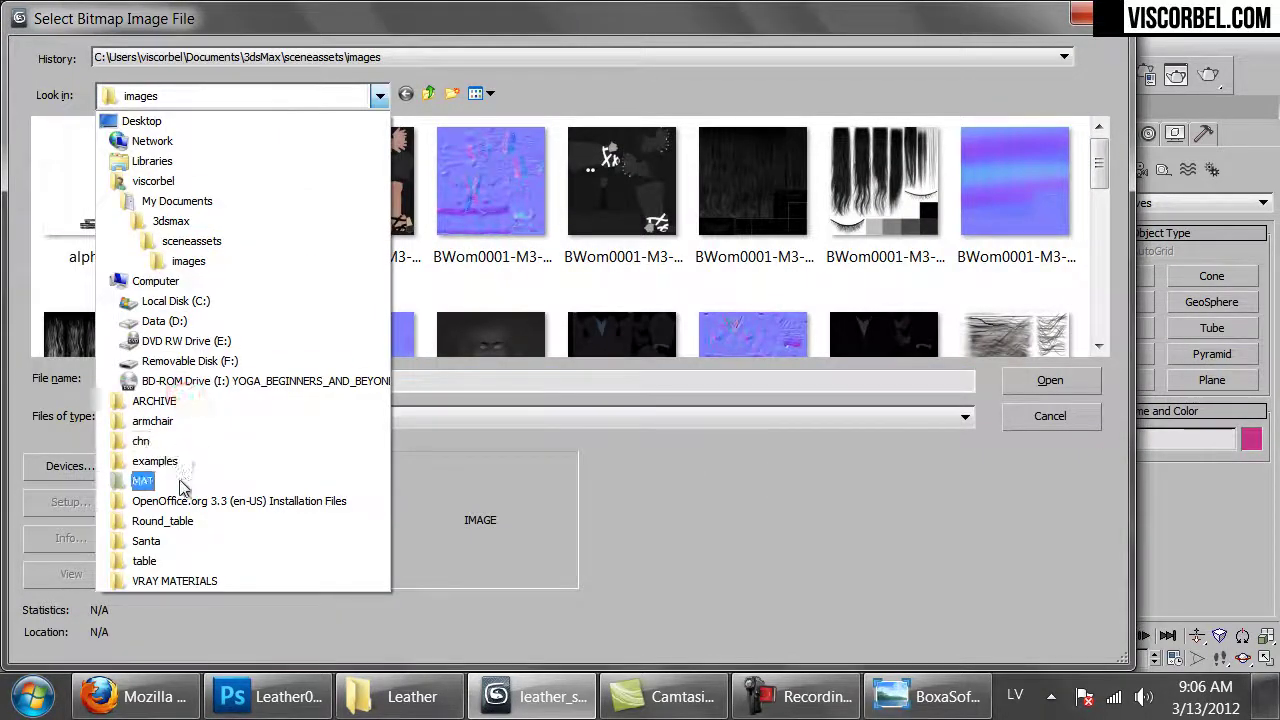
pyautogui.click(182, 487)
pyautogui.doubleClick(92, 203)
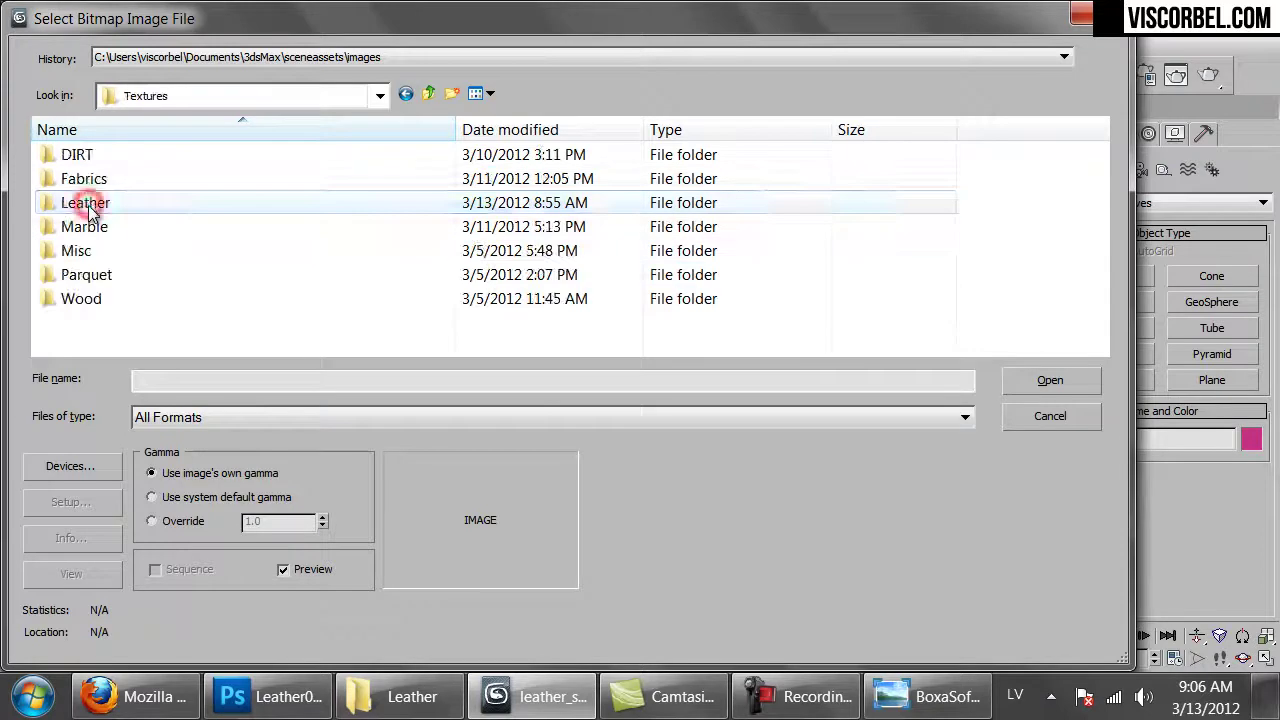
pyautogui.doubleClick(88, 204)
pyautogui.doubleClick(97, 182)
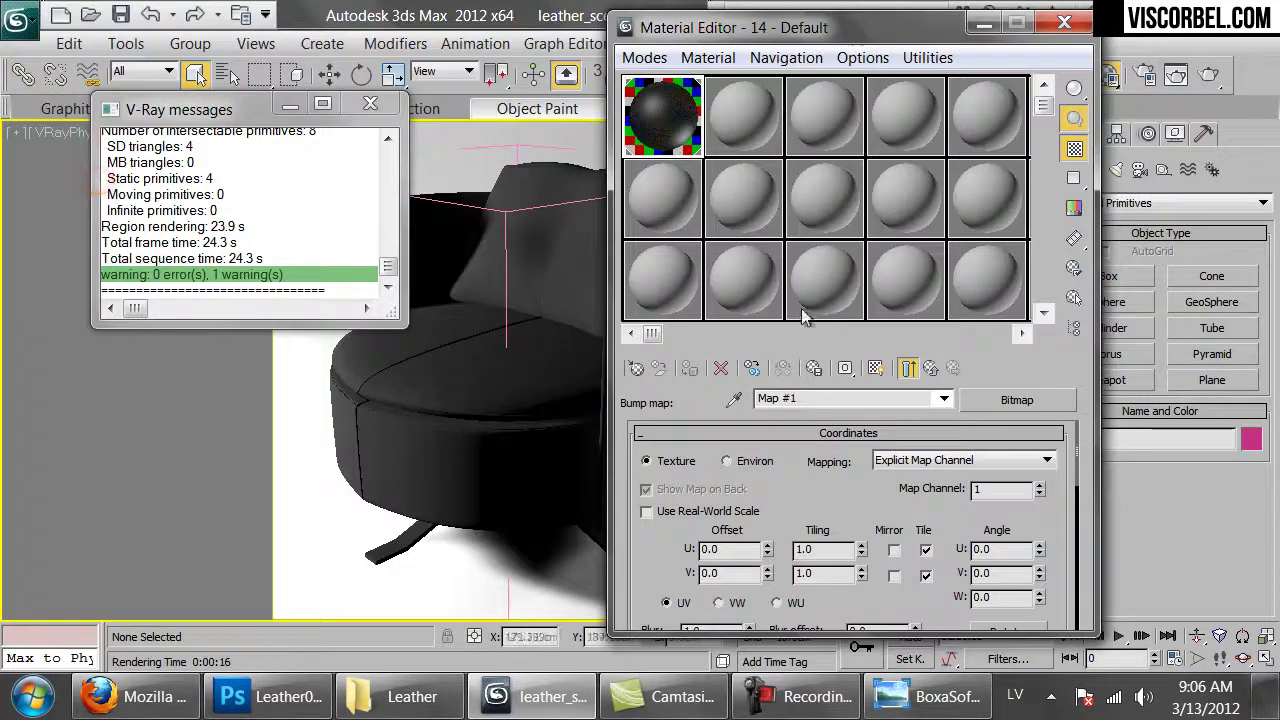
# - Show the bump bitmap on the armchair in the viewport and set its U and V tiling to 2.0
pyautogui.click(875, 369)
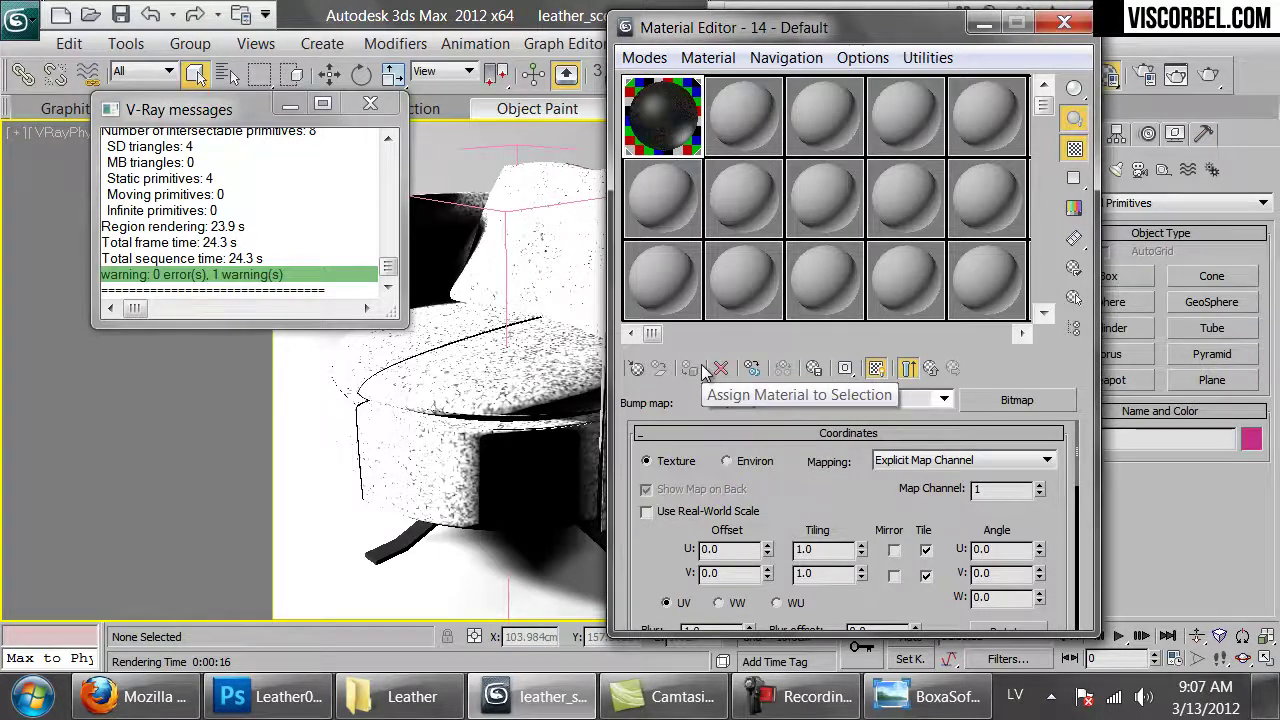
pyautogui.doubleClick(820, 549)
pyautogui.write('2')
pyautogui.press('Tab')
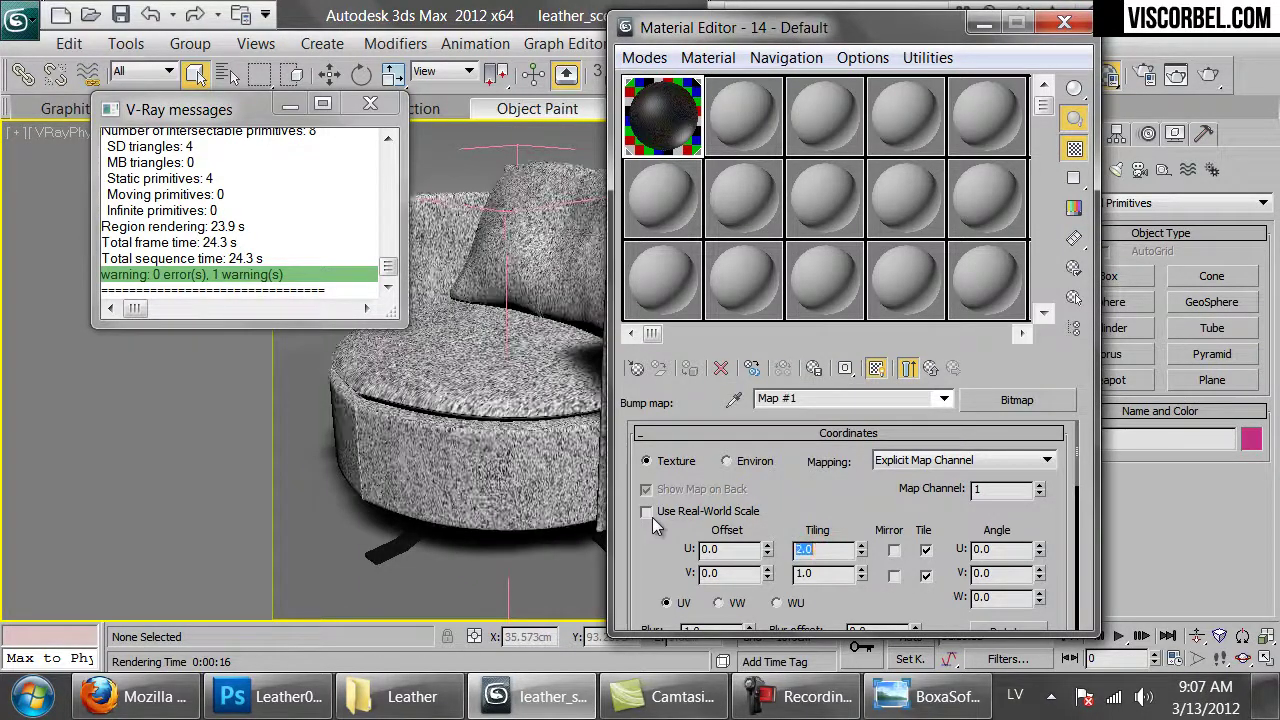
pyautogui.write('2')
pyautogui.press('Return')
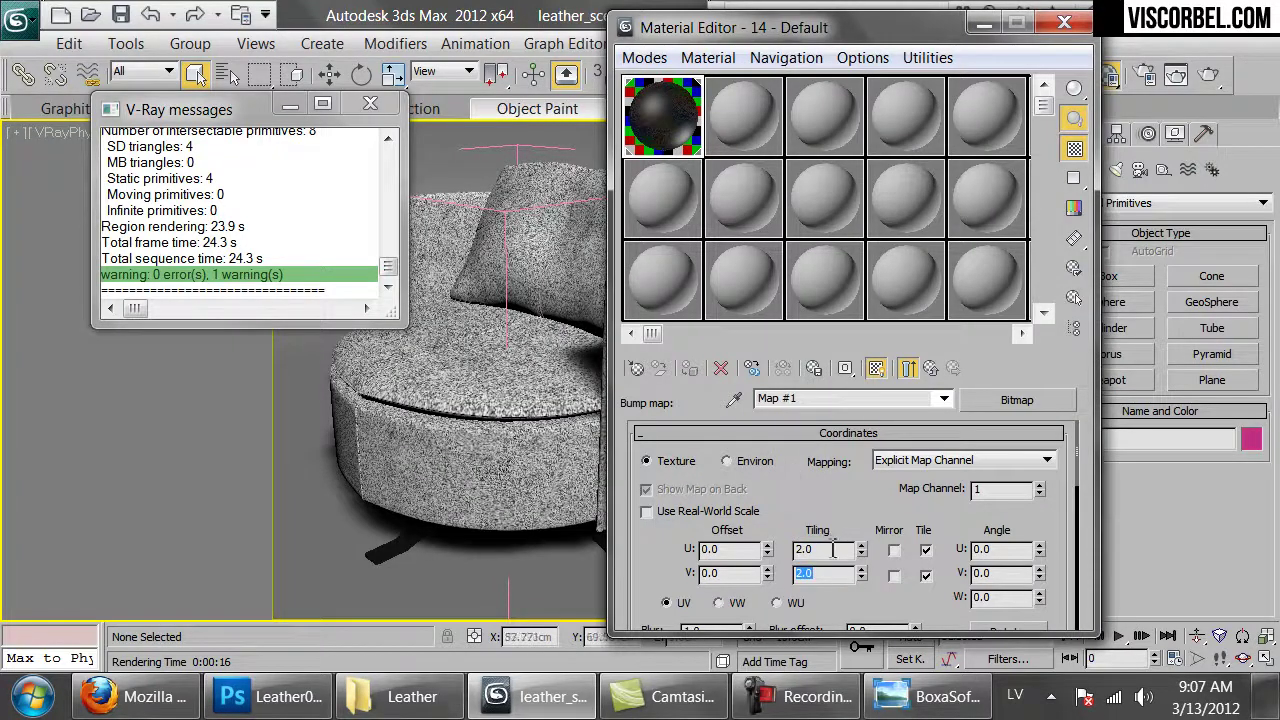
# - Increase the bump bitmap's U and V tiling to 3.0
pyautogui.write('3')
pyautogui.press('Tab')
pyautogui.write('3')
pyautogui.press('Return')
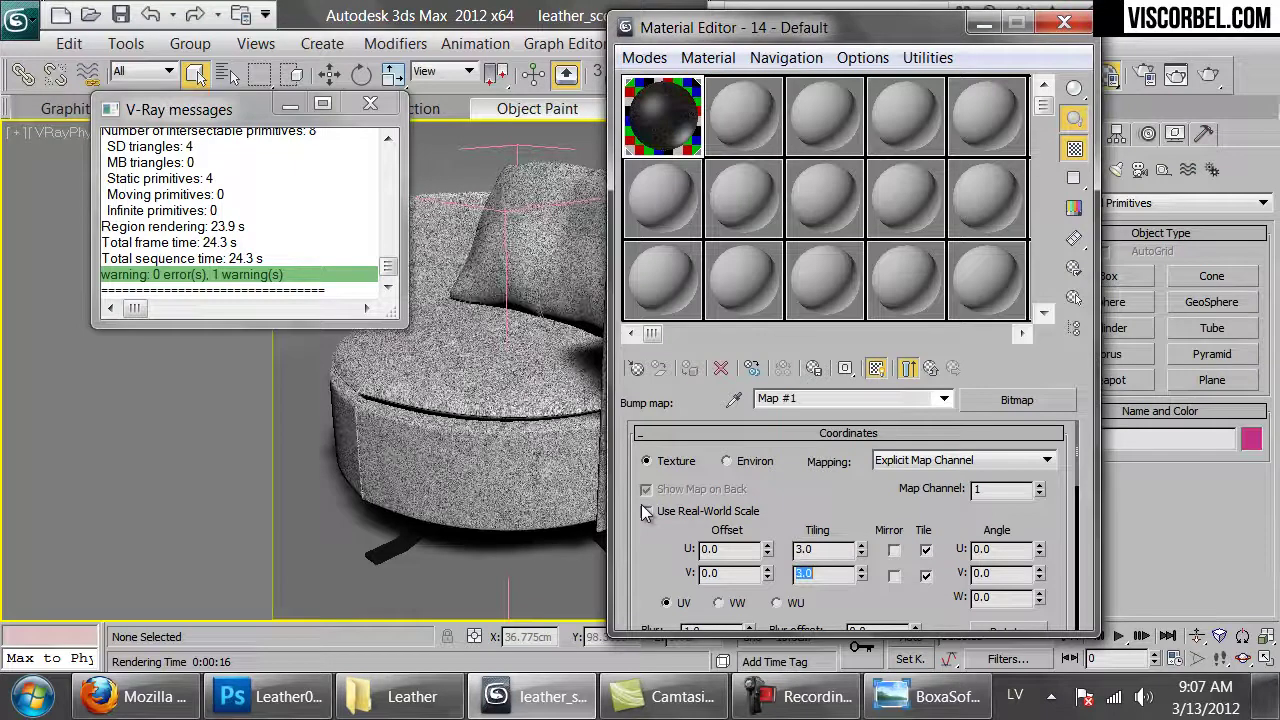
# - Open an enlarged preview of the material sample and render the armchair with the bump map
pyautogui.doubleClick(670, 107)
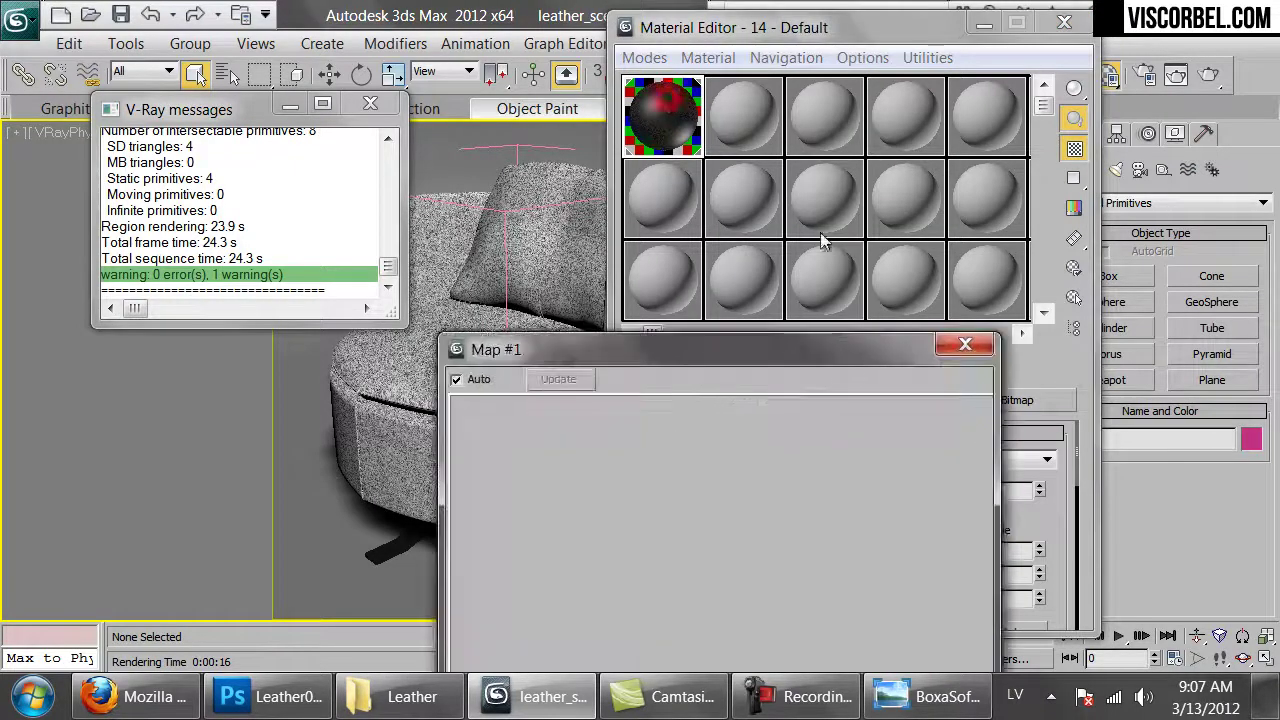
pyautogui.moveTo(839, 349); pyautogui.dragTo(533, 33)
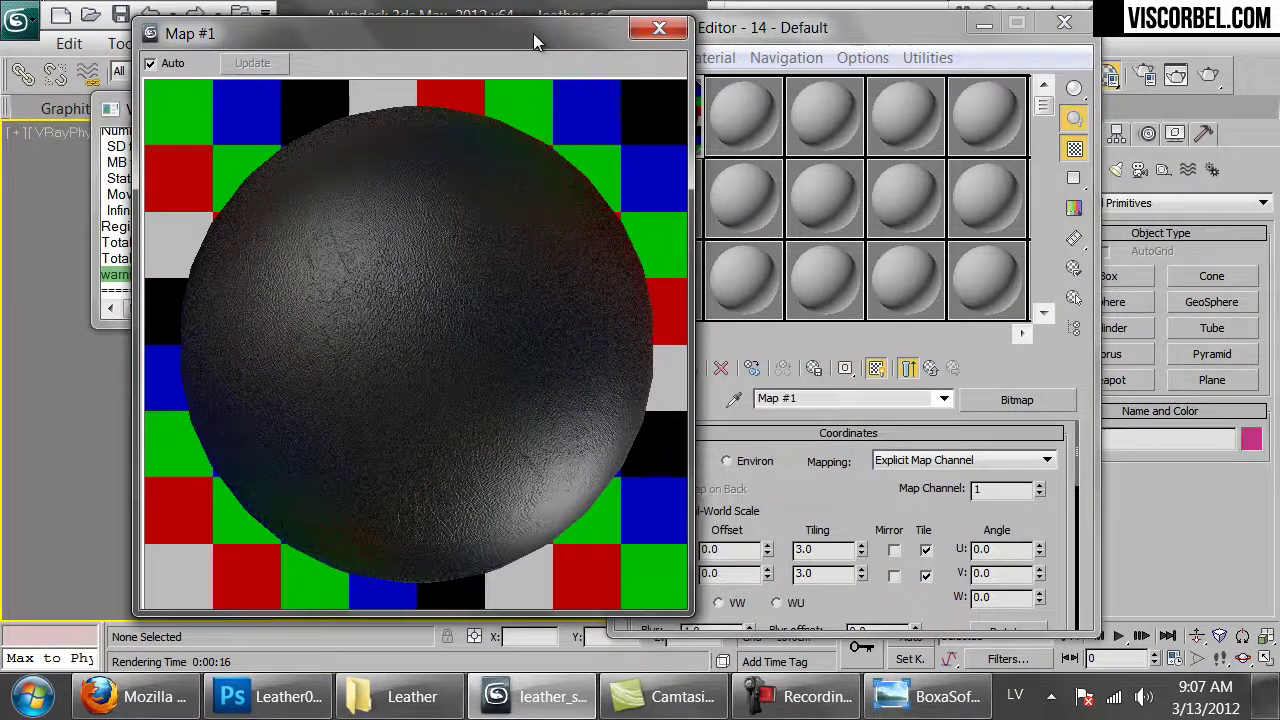
pyautogui.click(1210, 76)
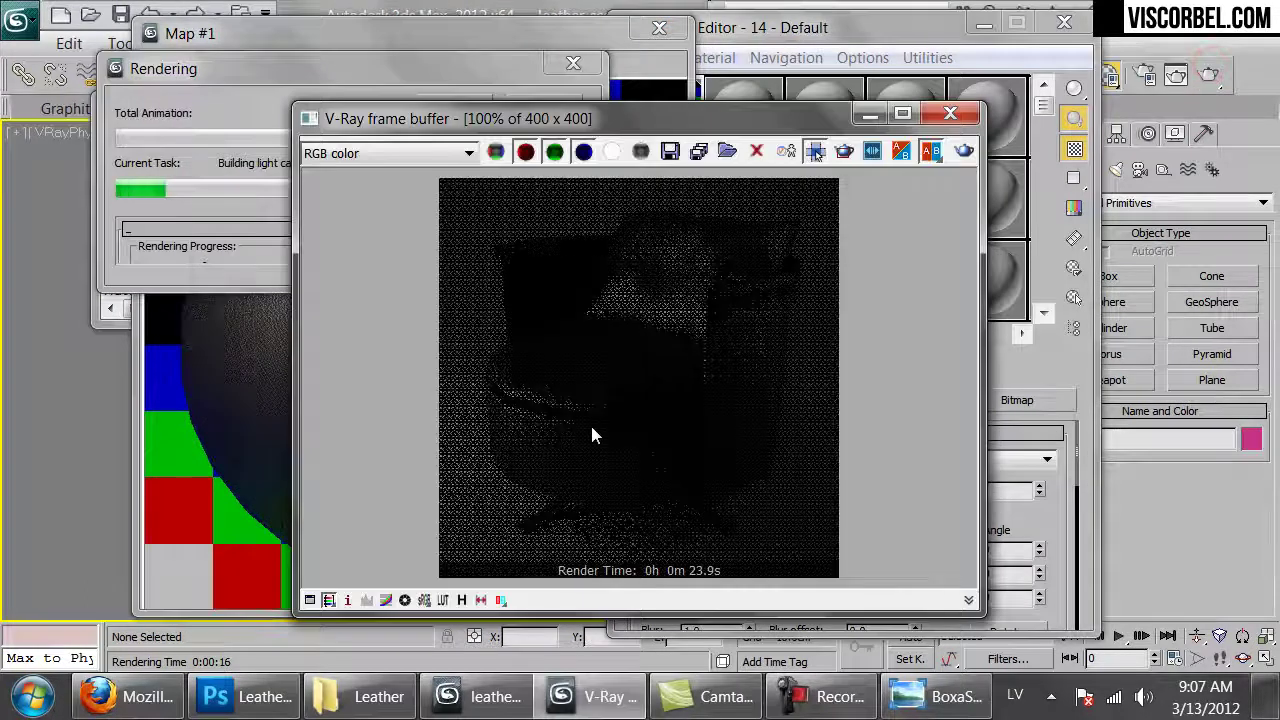
# - Compare the enlarged sample with the running render, inspecting the seat and back cushion at 200%
pyautogui.click(211, 373)
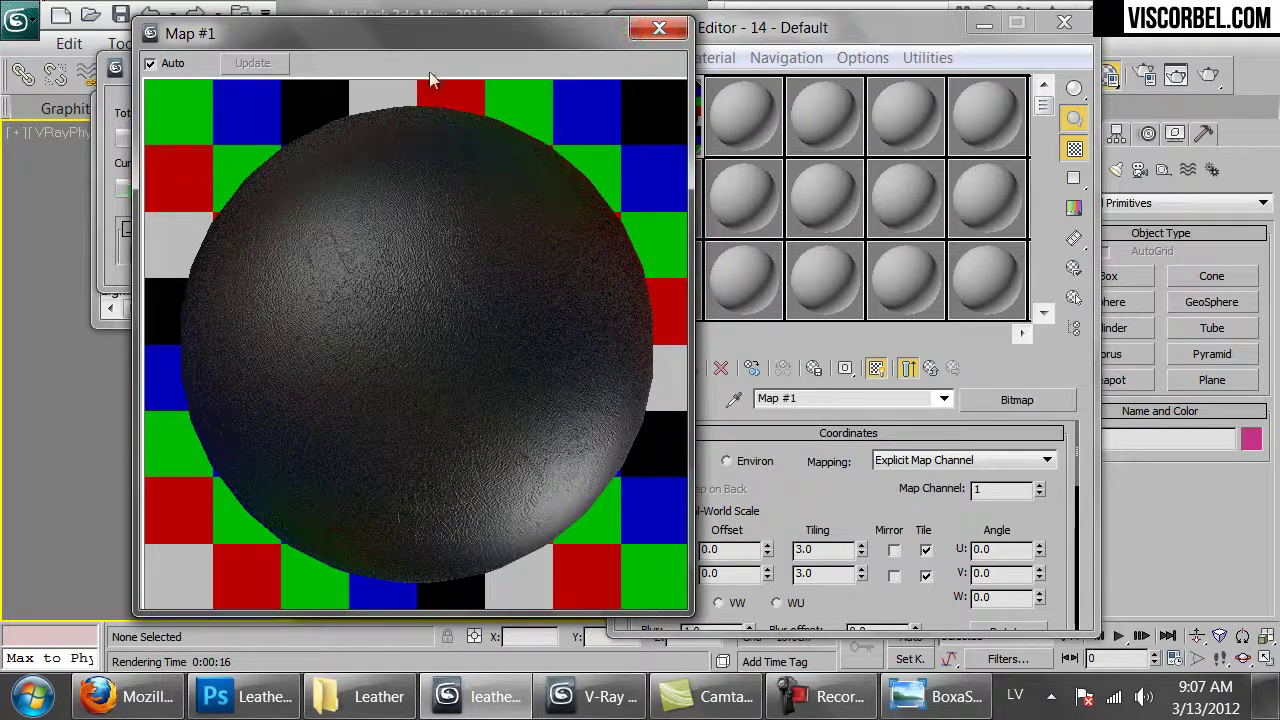
pyautogui.click(598, 697)
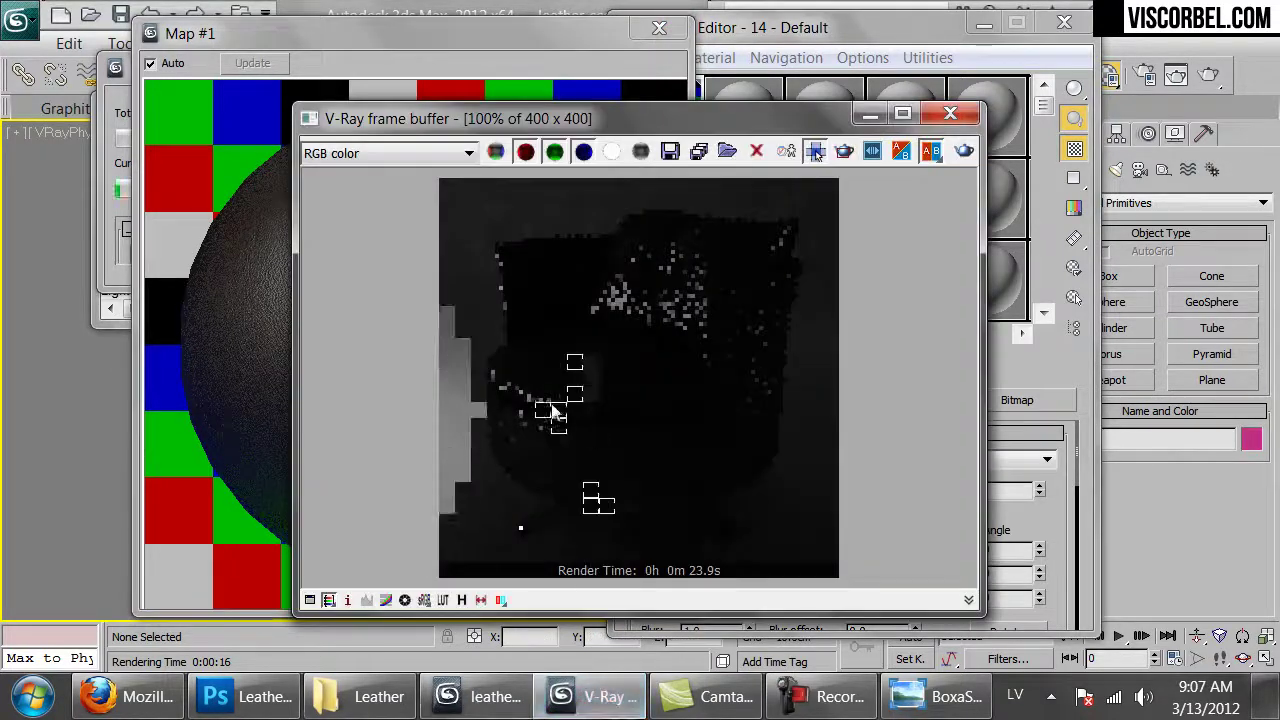
pyautogui.scroll(1, 537, 418)
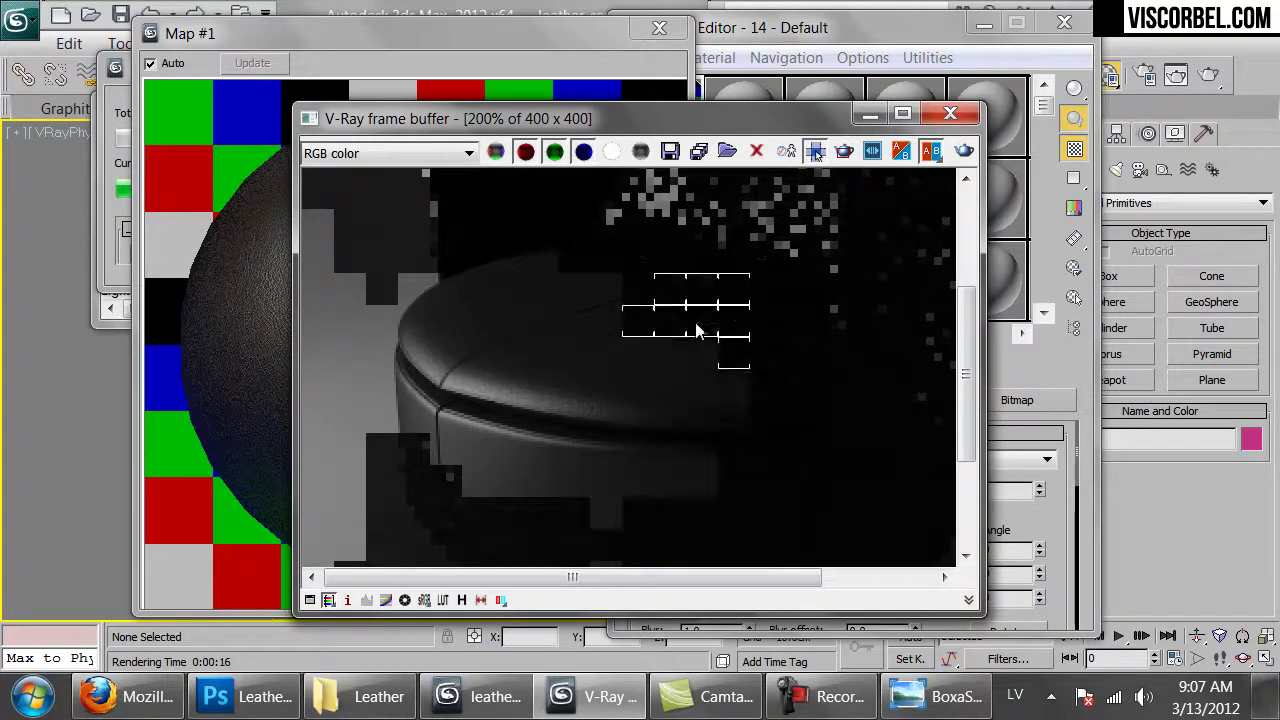
pyautogui.scroll(-1, 697, 318)
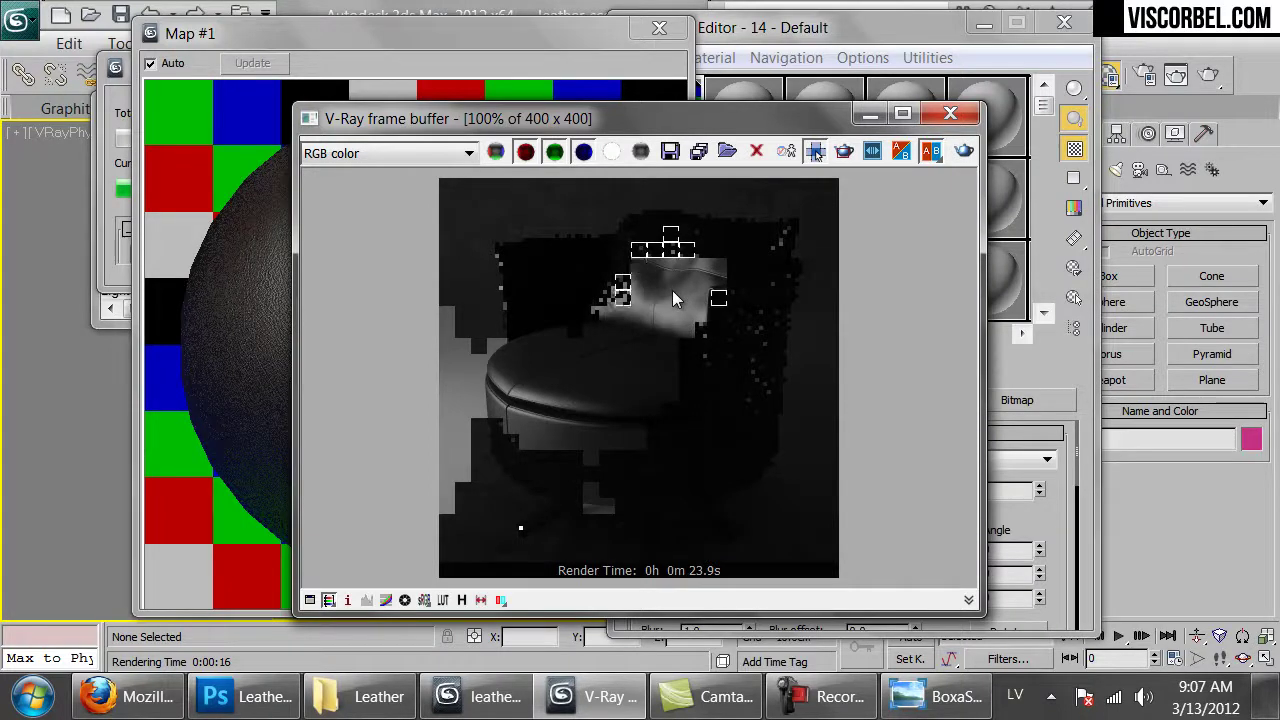
pyautogui.scroll(1, 672, 290)
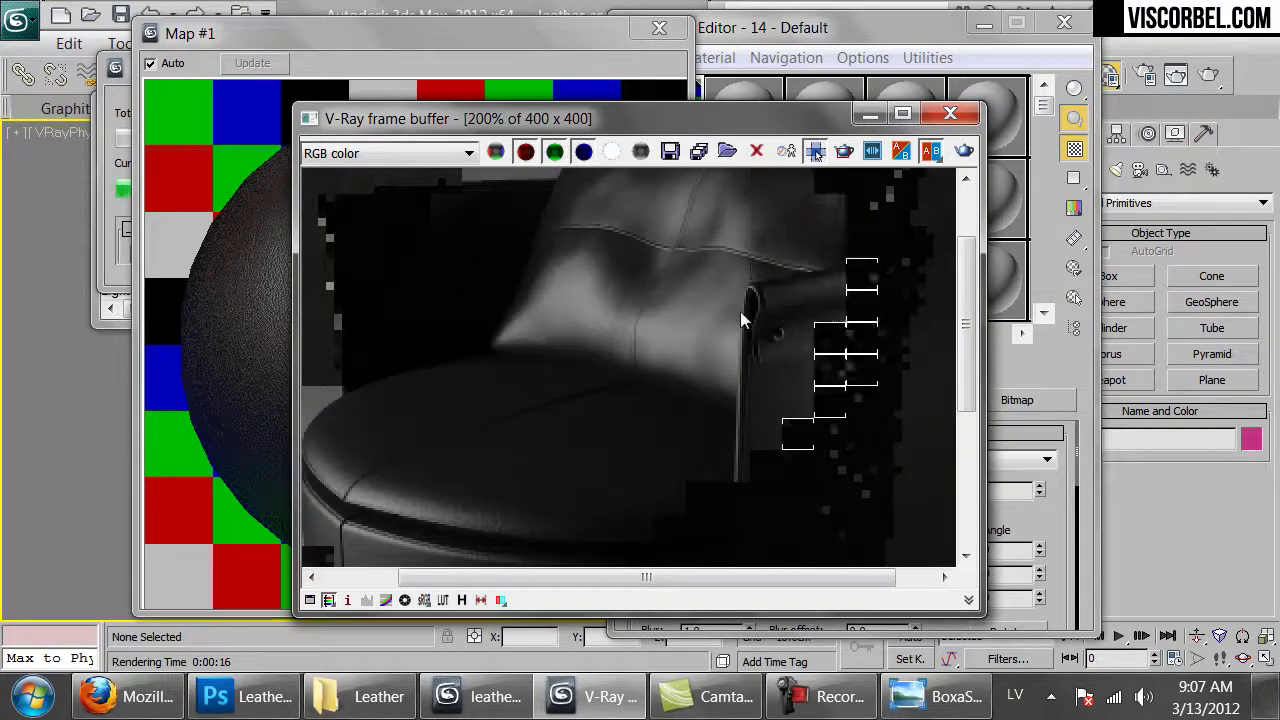
# - Examine the seat, armrest and back cushion in the running render at 200%, ending on the full armchair
pyautogui.moveTo(677, 357); pyautogui.dragTo(629, 272, button='middle')
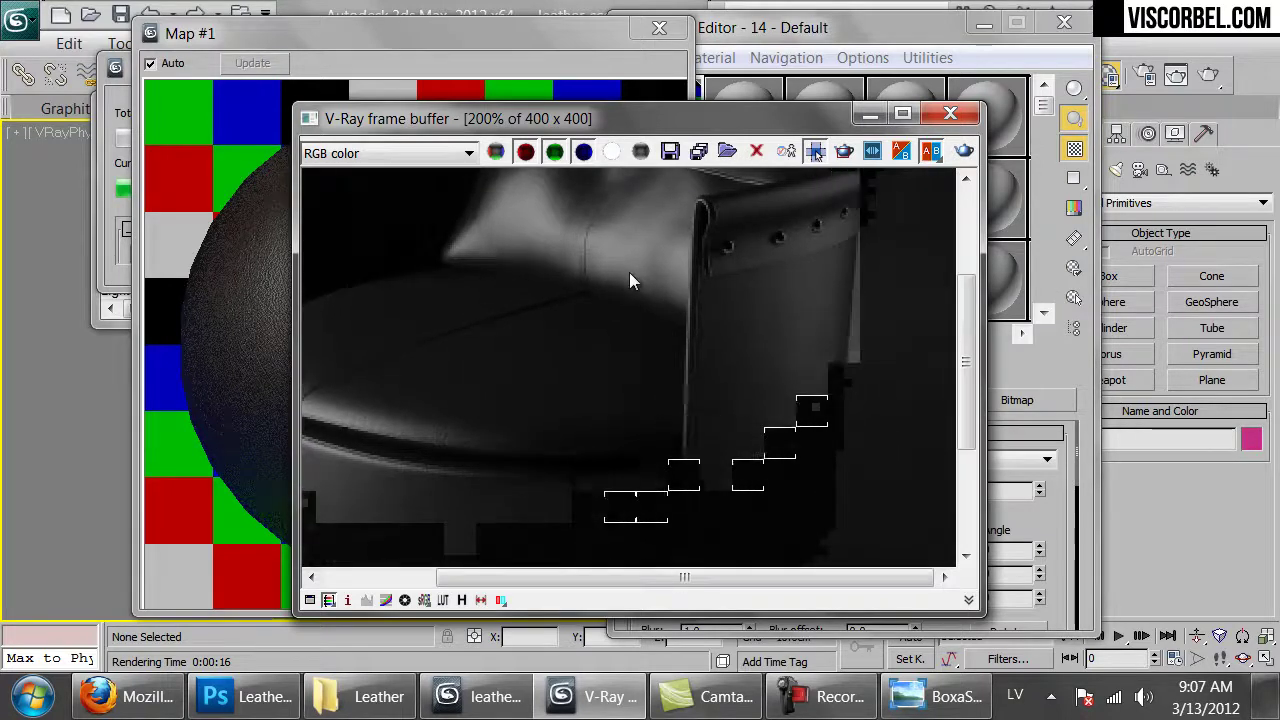
pyautogui.moveTo(670, 310); pyautogui.dragTo(662, 269, button='middle')
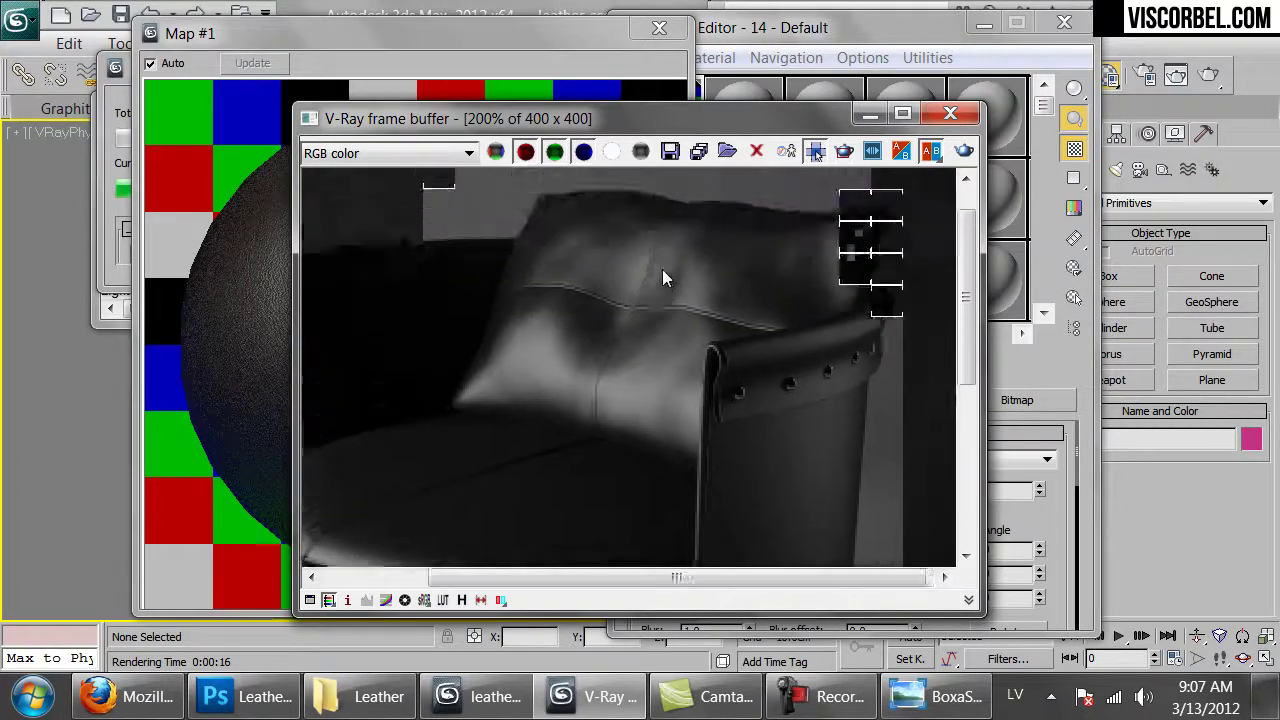
pyautogui.scroll(-1, 662, 269)
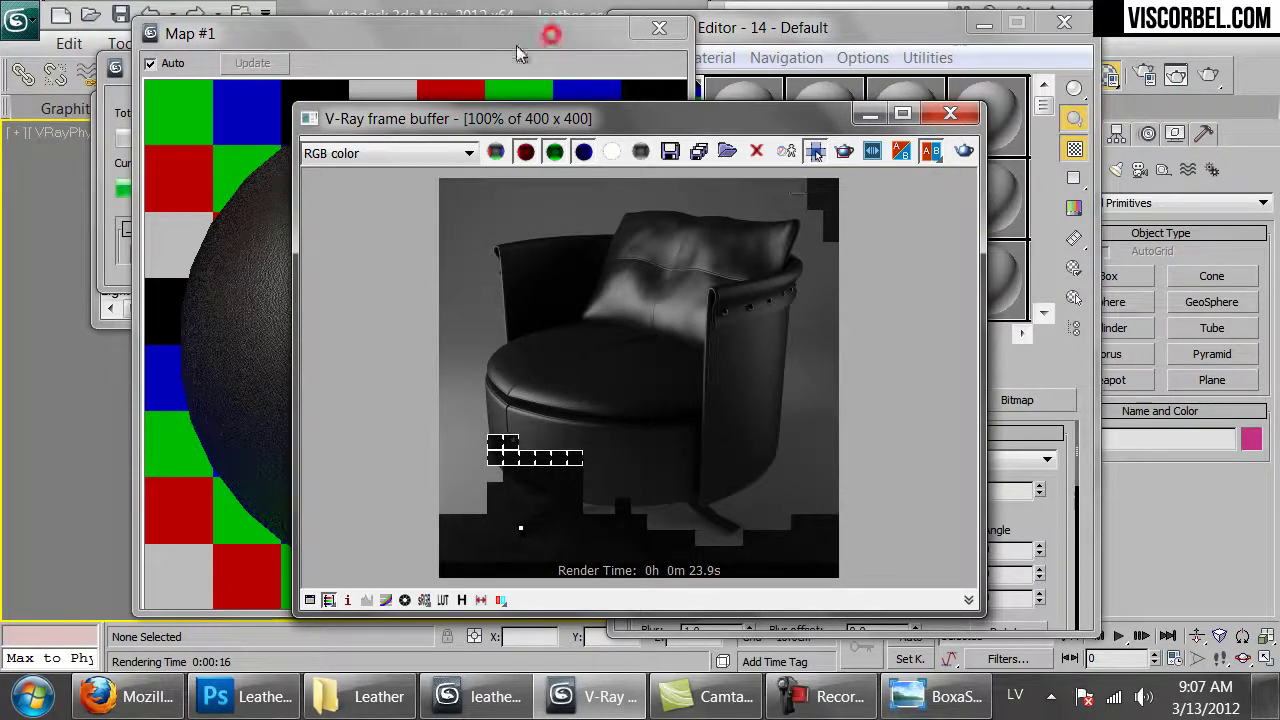
# - Cancel the running render and shrink the enlarged material sample preview
pyautogui.click(675, 33)
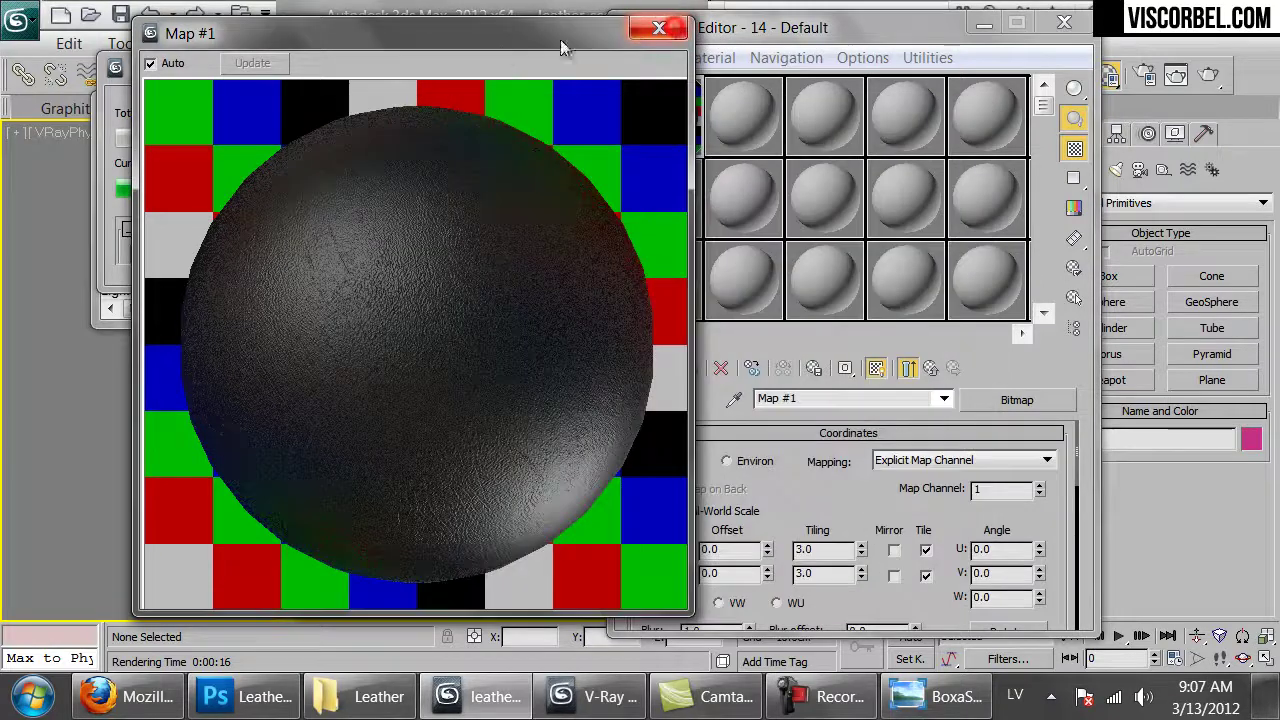
pyautogui.click(120, 216)
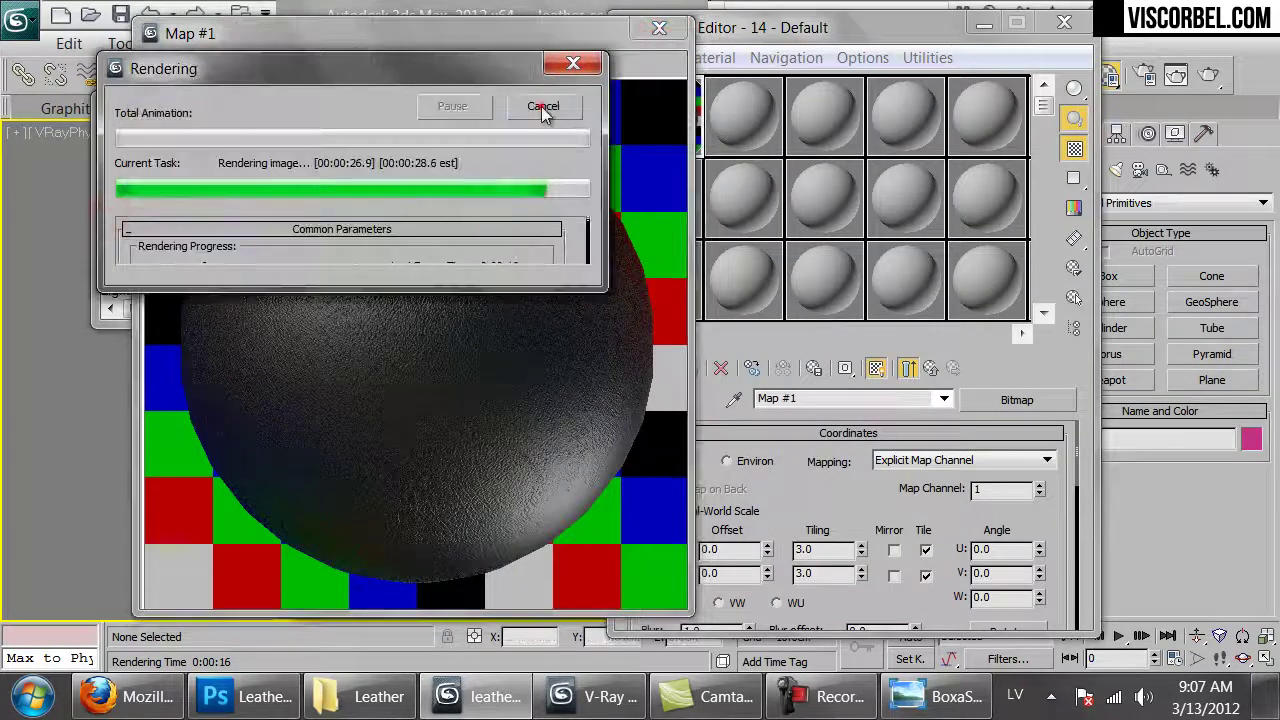
pyautogui.click(543, 106)
pyautogui.moveTo(688, 20); pyautogui.dragTo(465, 245)
# - Set the leather material's bump amount to 60 and render the armchair again
pyautogui.click(930, 368)
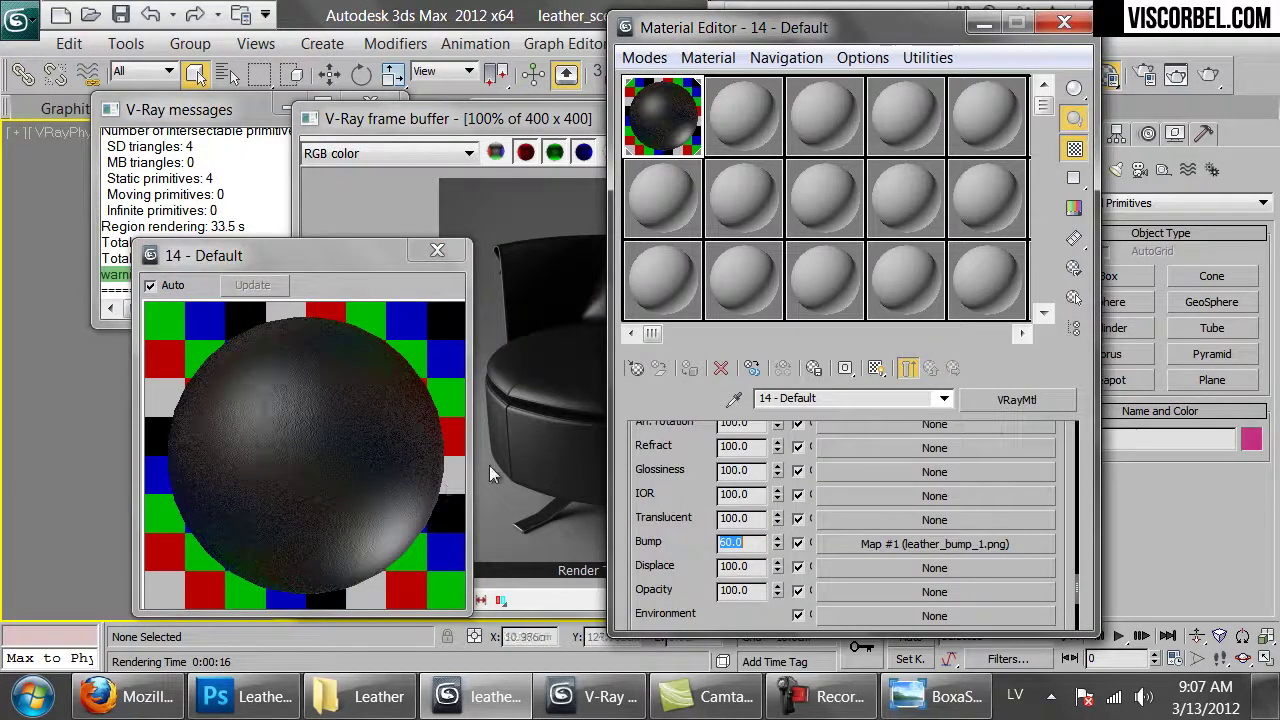
pyautogui.click(570, 378)
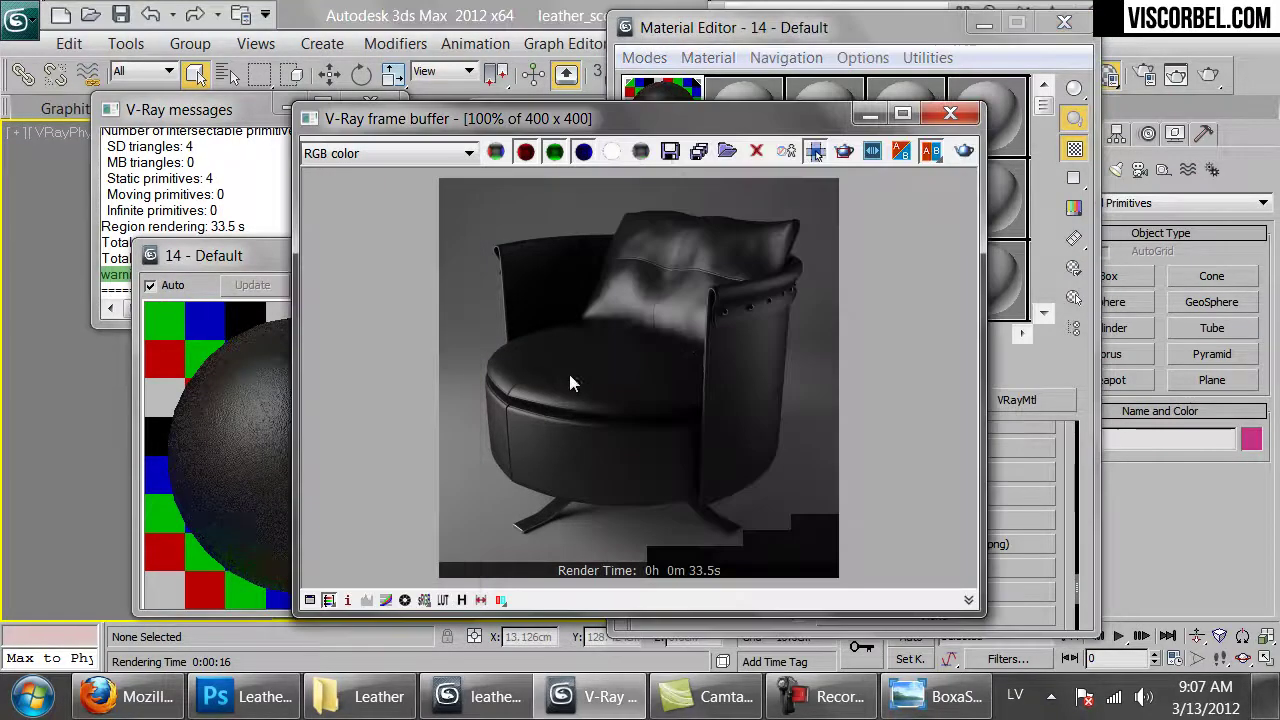
pyautogui.click(963, 152)
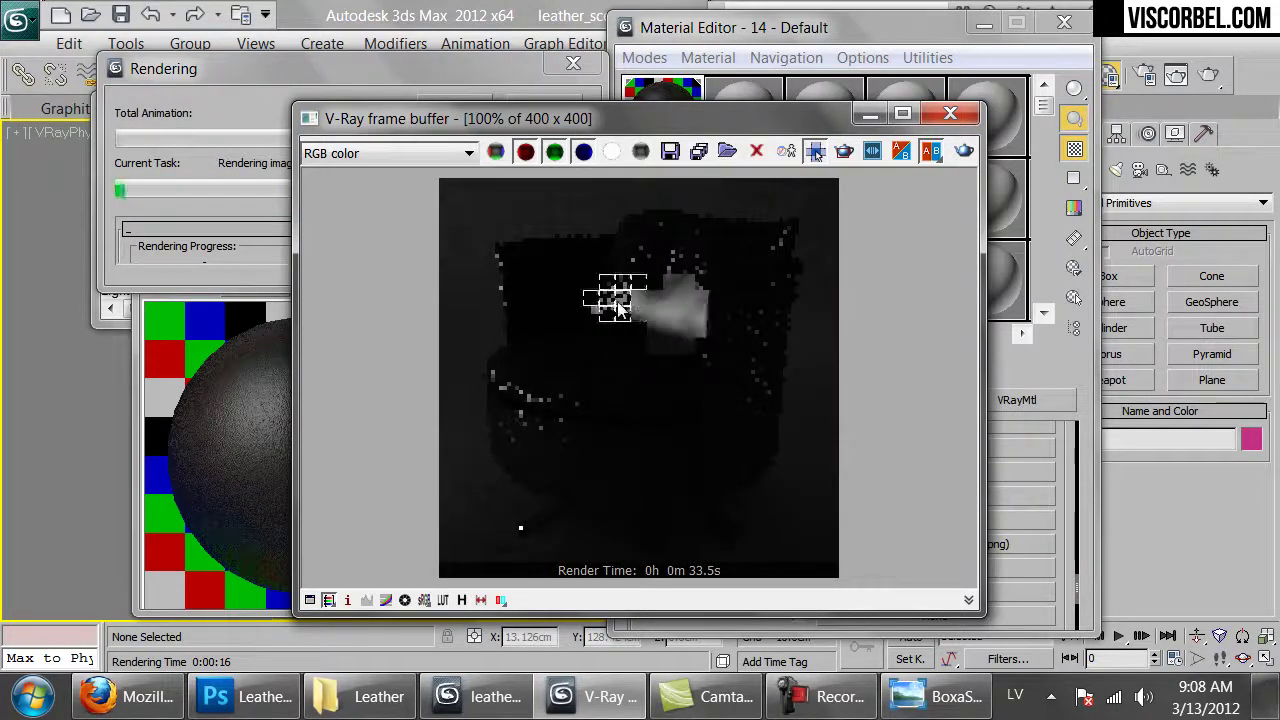
# - Examine the stronger leather bump on the cushion, armrest and seat at 200% while the render runs
pyautogui.scroll(1, 617, 305)
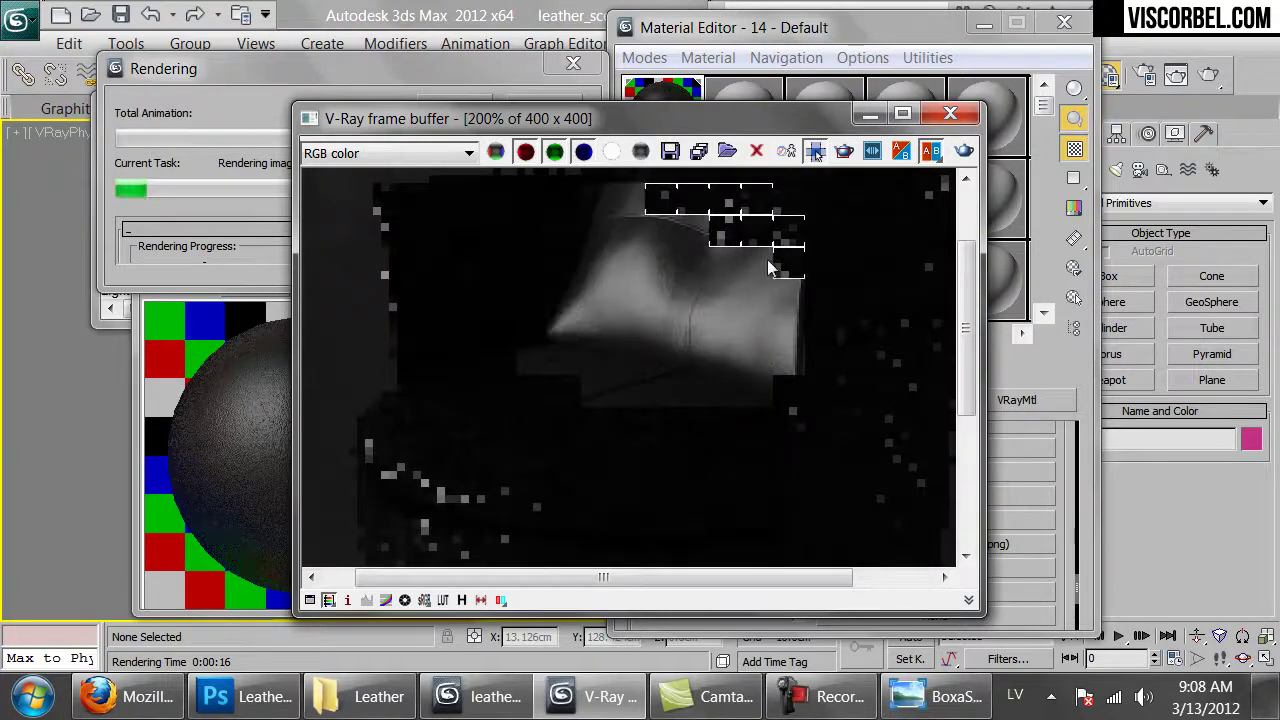
pyautogui.scroll(-1, 765, 255)
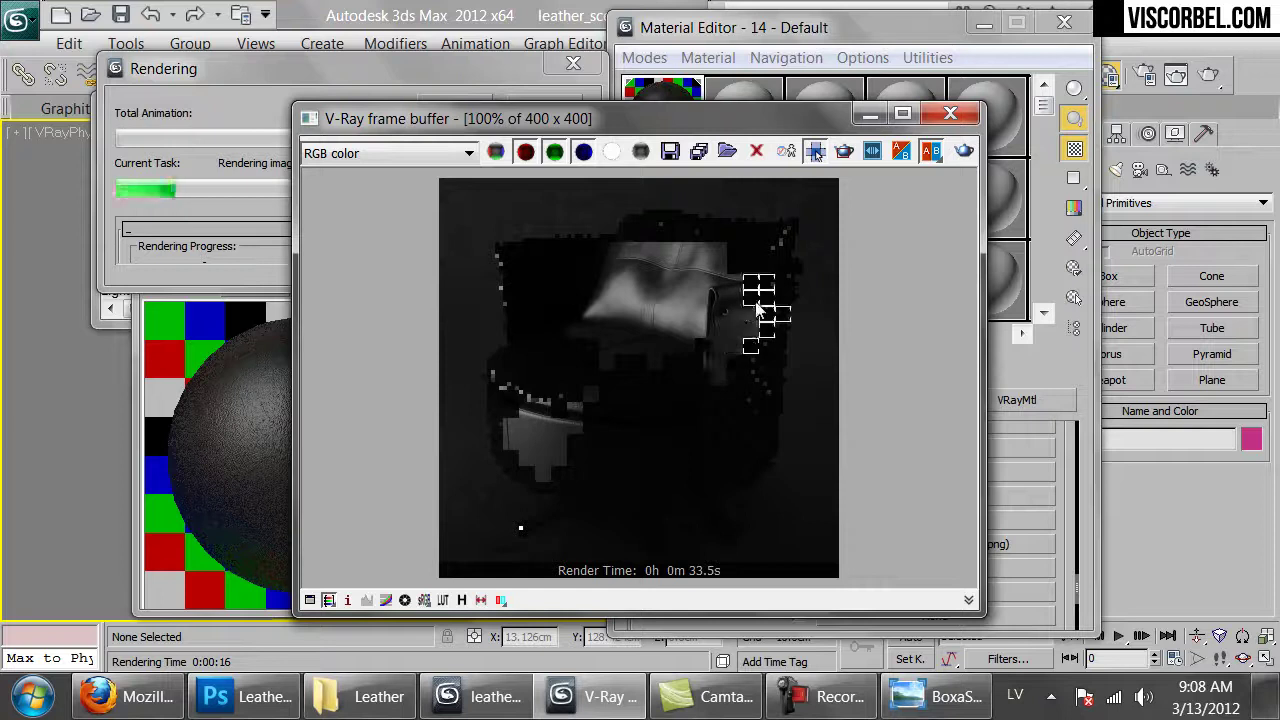
pyautogui.scroll(1, 757, 380)
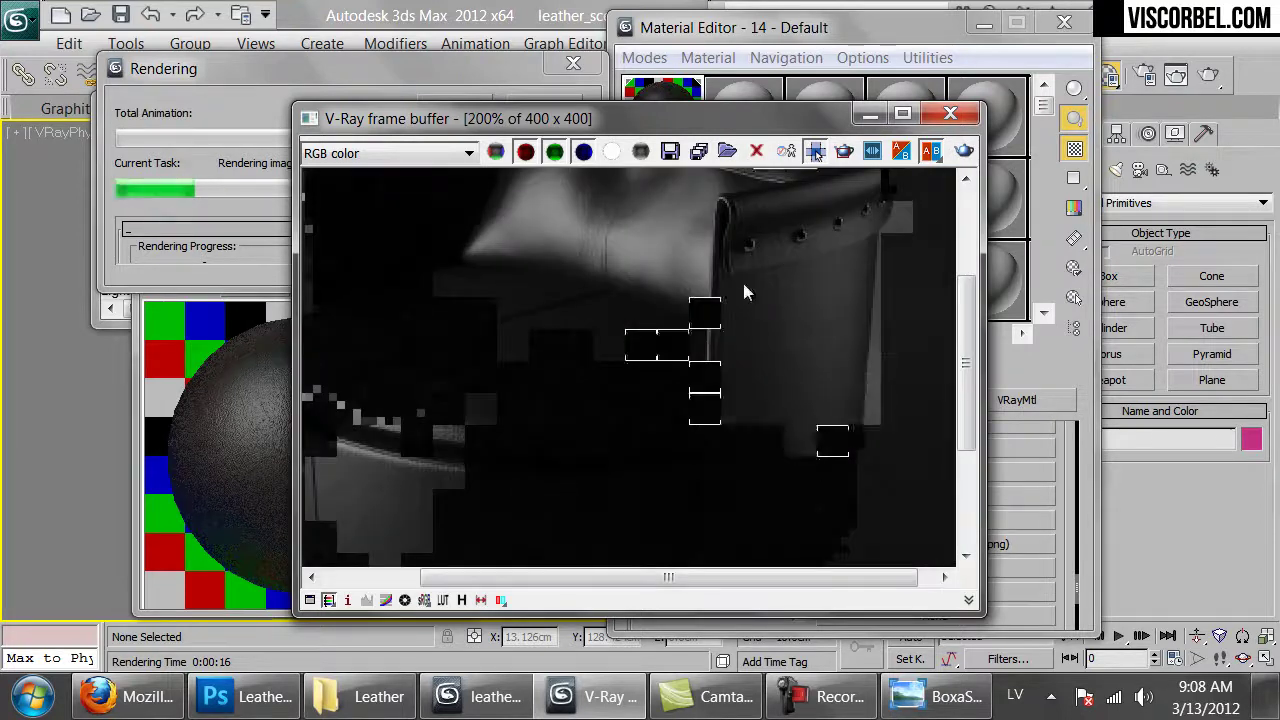
pyautogui.scroll(-1, 781, 368)
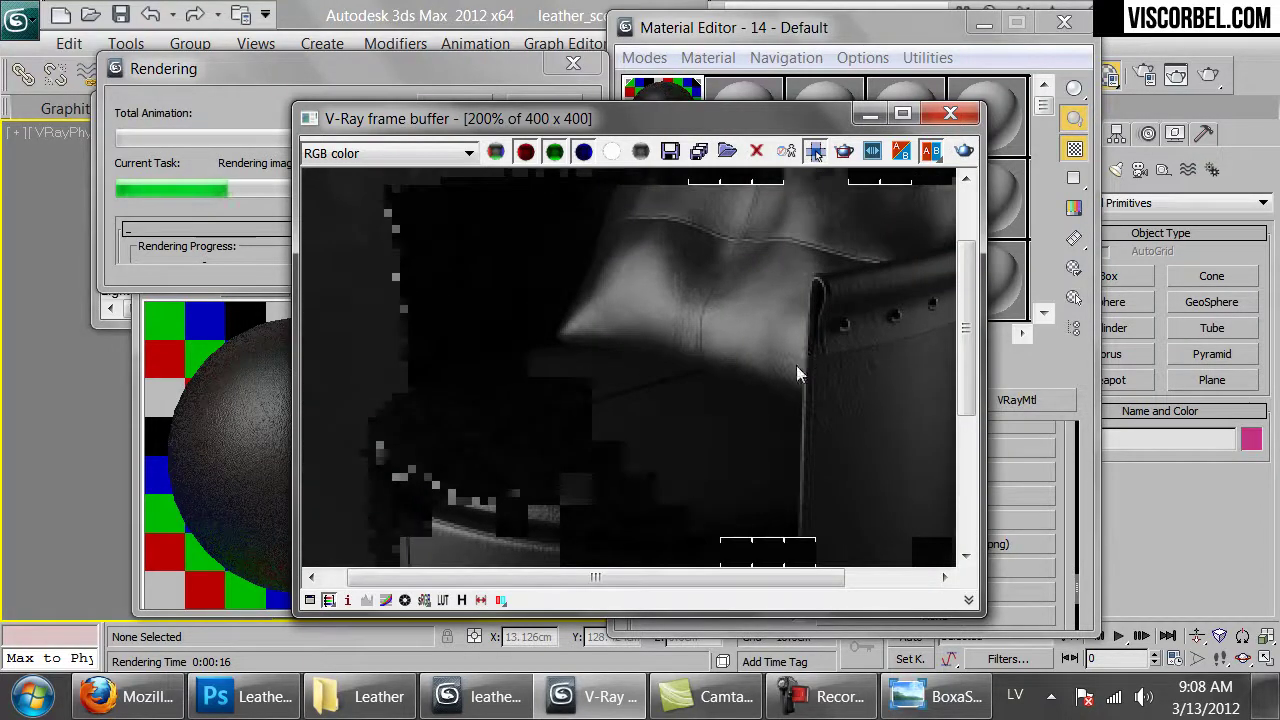
pyautogui.scroll(1, 560, 420)
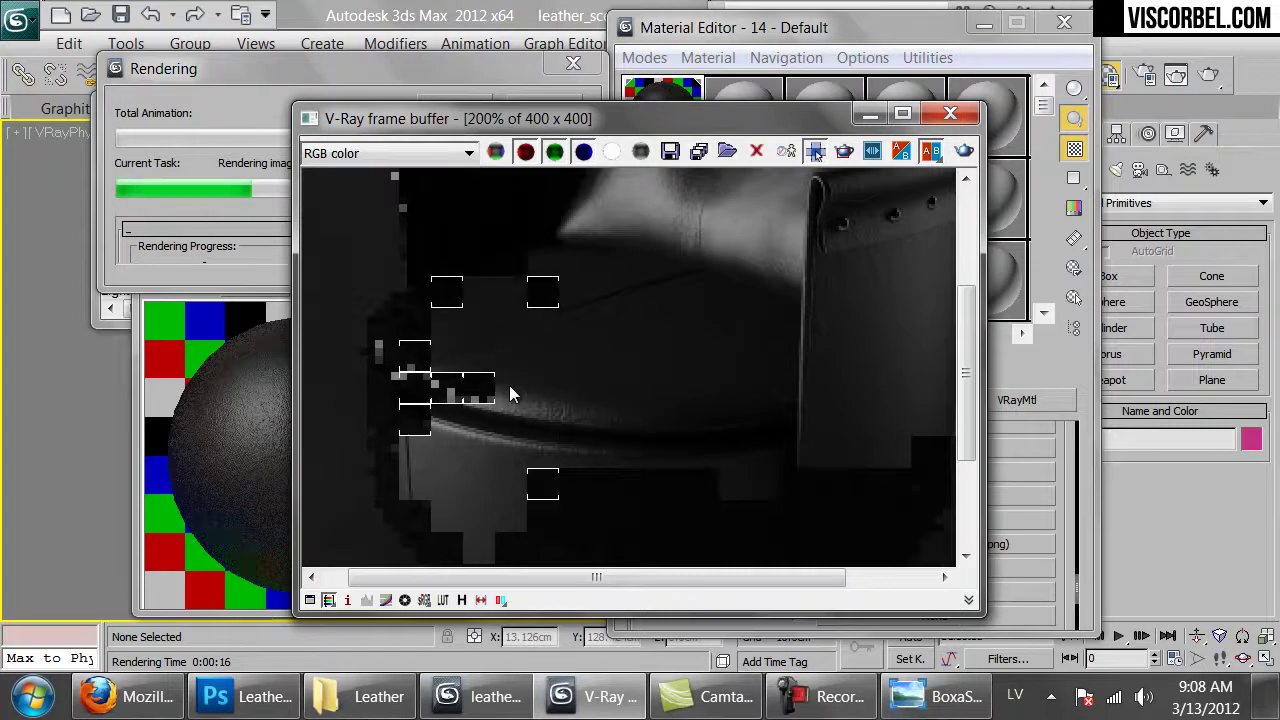
pyautogui.scroll(-1, 569, 418)
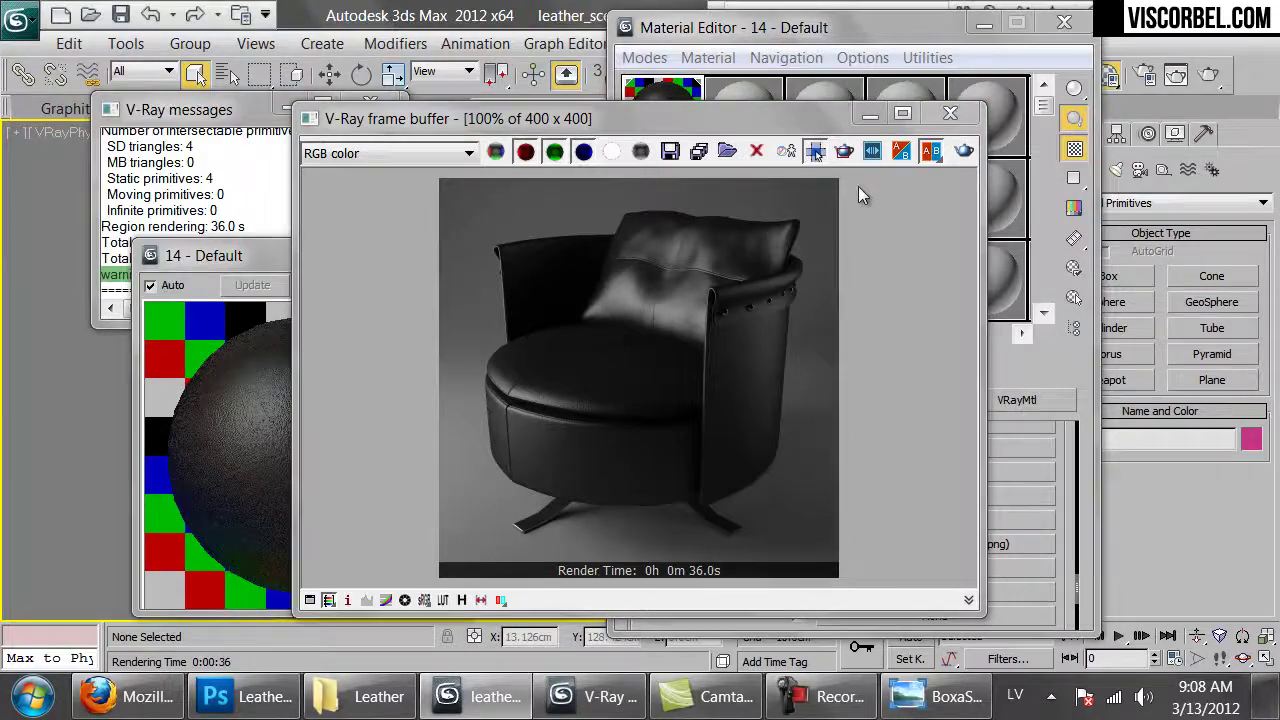
# - Duplicate the bump bitmap into the material's Reflect map slot as an independent copy and set the Reflect amount to 50
pyautogui.click(950, 117)
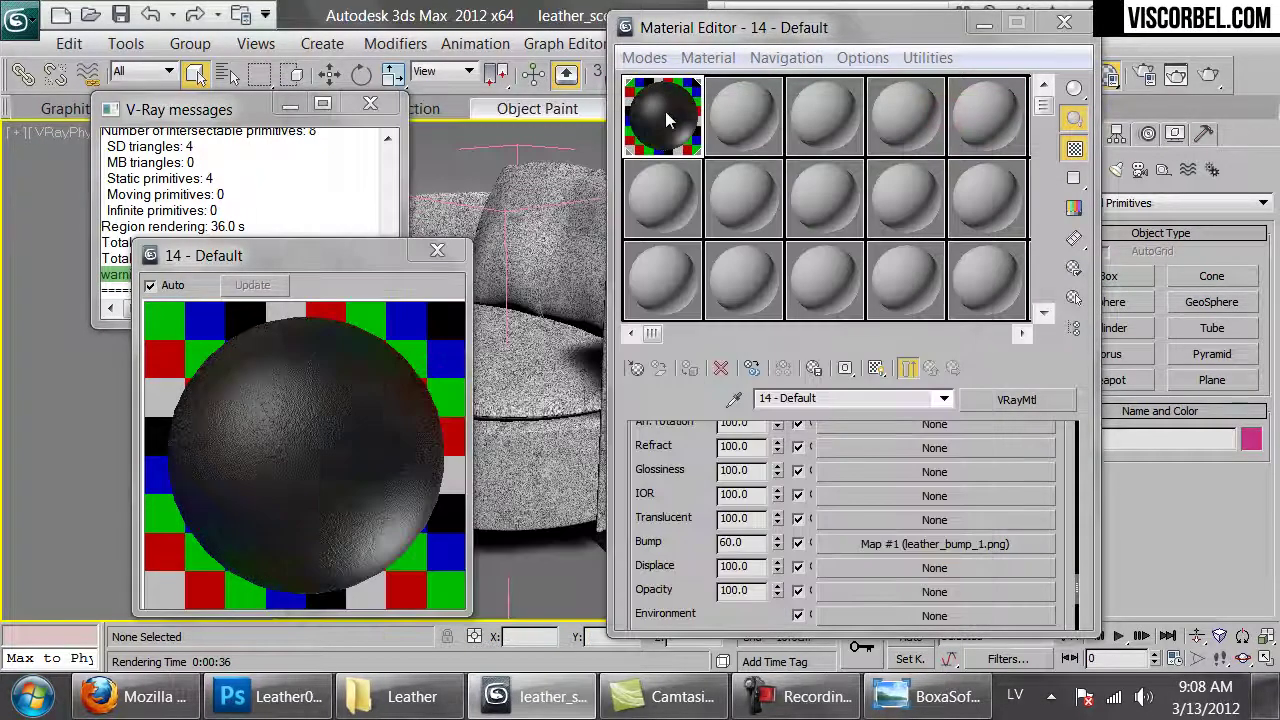
pyautogui.rightClick(930, 544)
pyautogui.click(970, 416)
pyautogui.scroll(5, 657, 446)
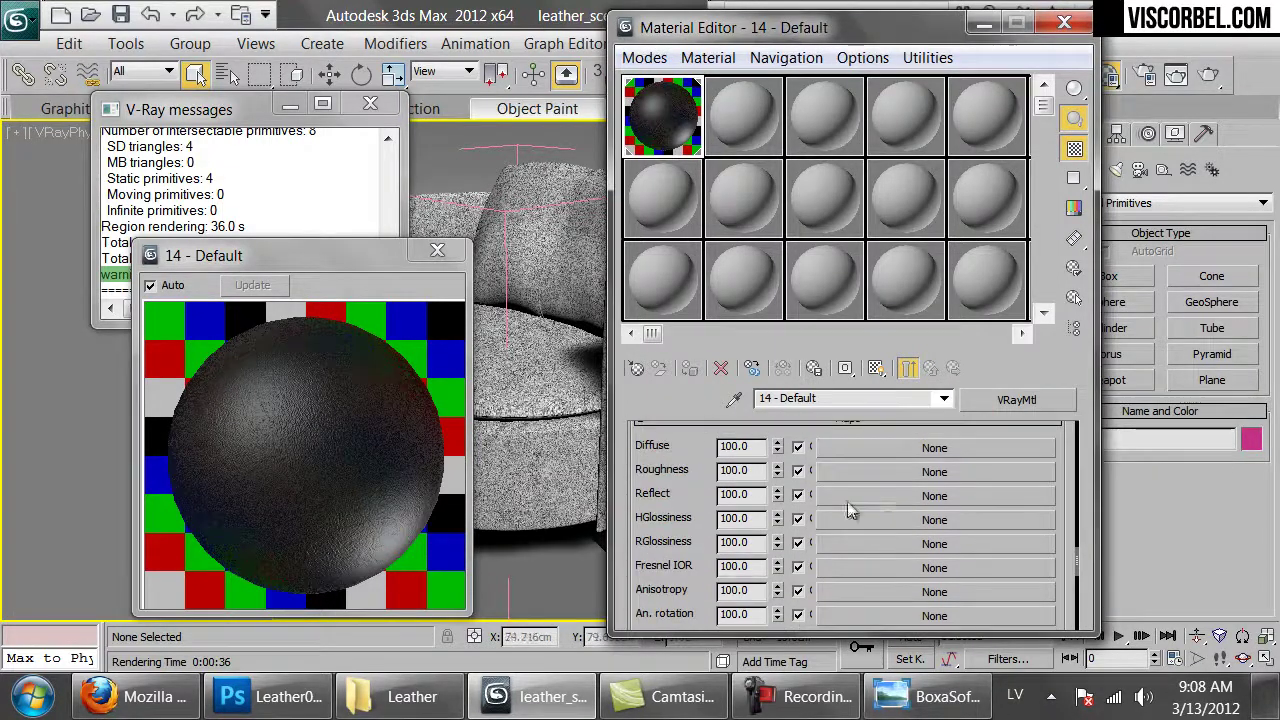
pyautogui.rightClick(847, 501)
pyautogui.click(890, 514)
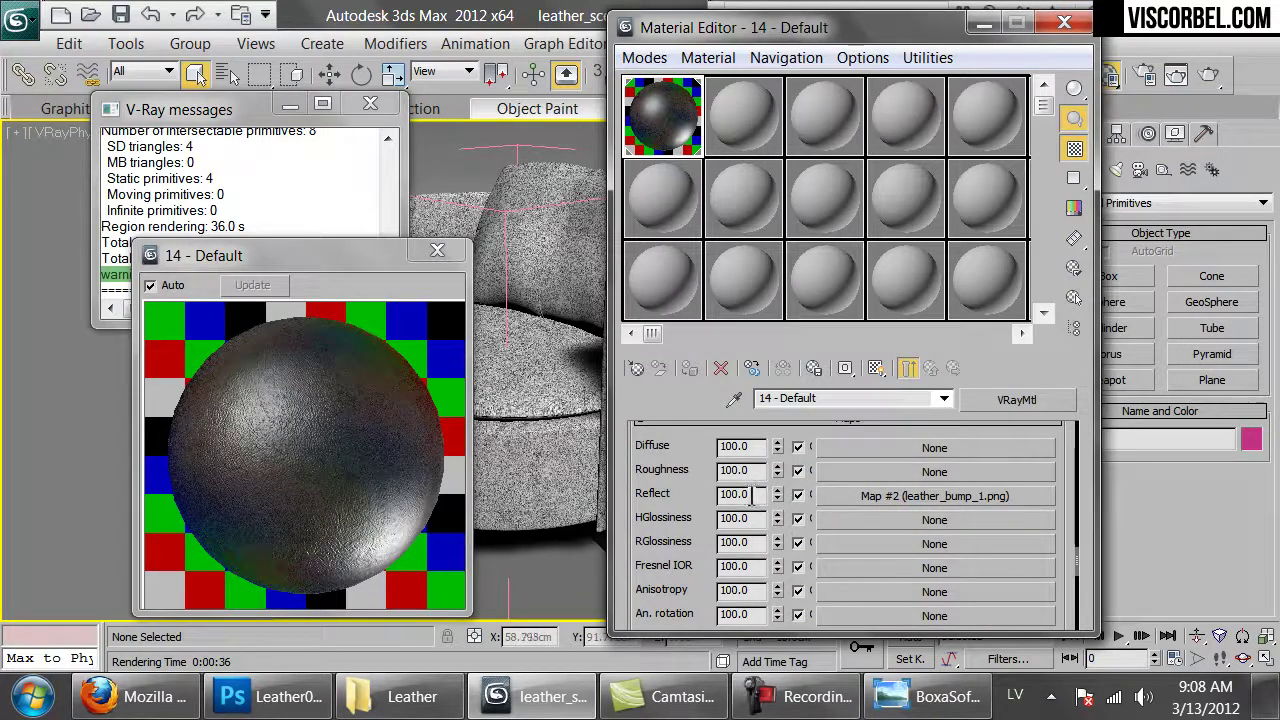
pyautogui.write('50')
pyautogui.press('Return')
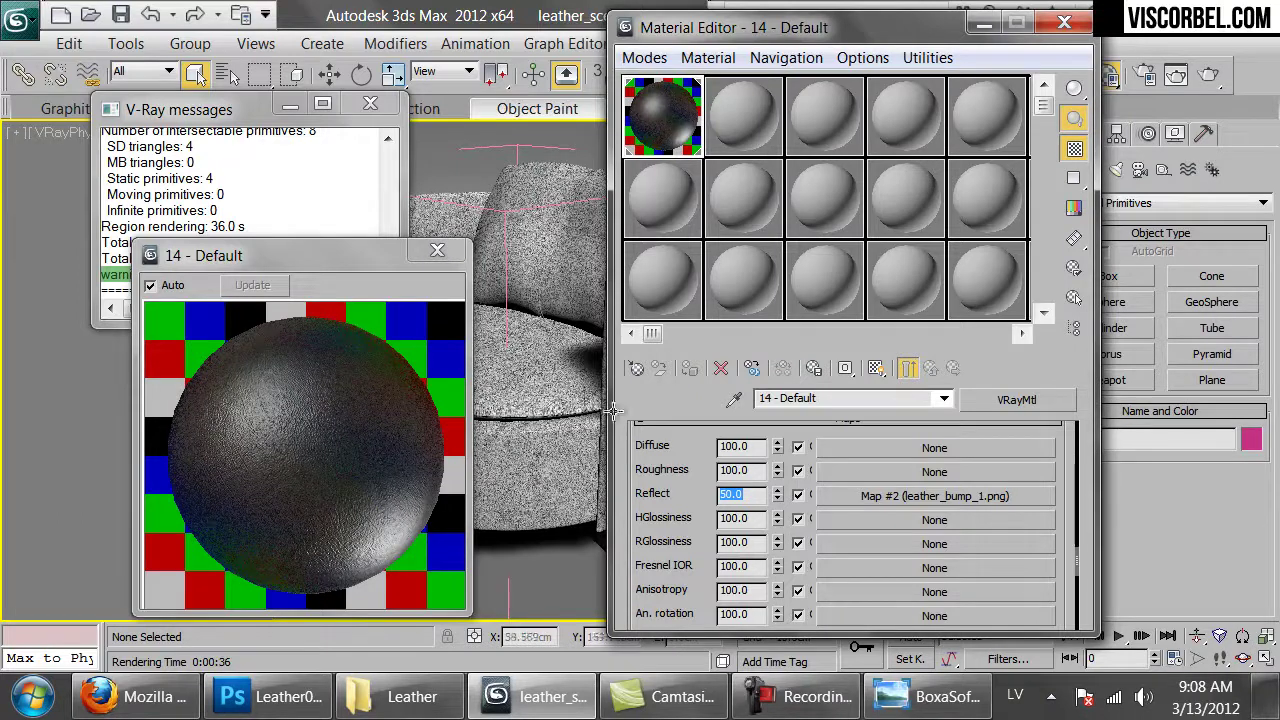
# - Darken the material's reflection colour to a value of 9
pyautogui.scroll(10, 648, 445)
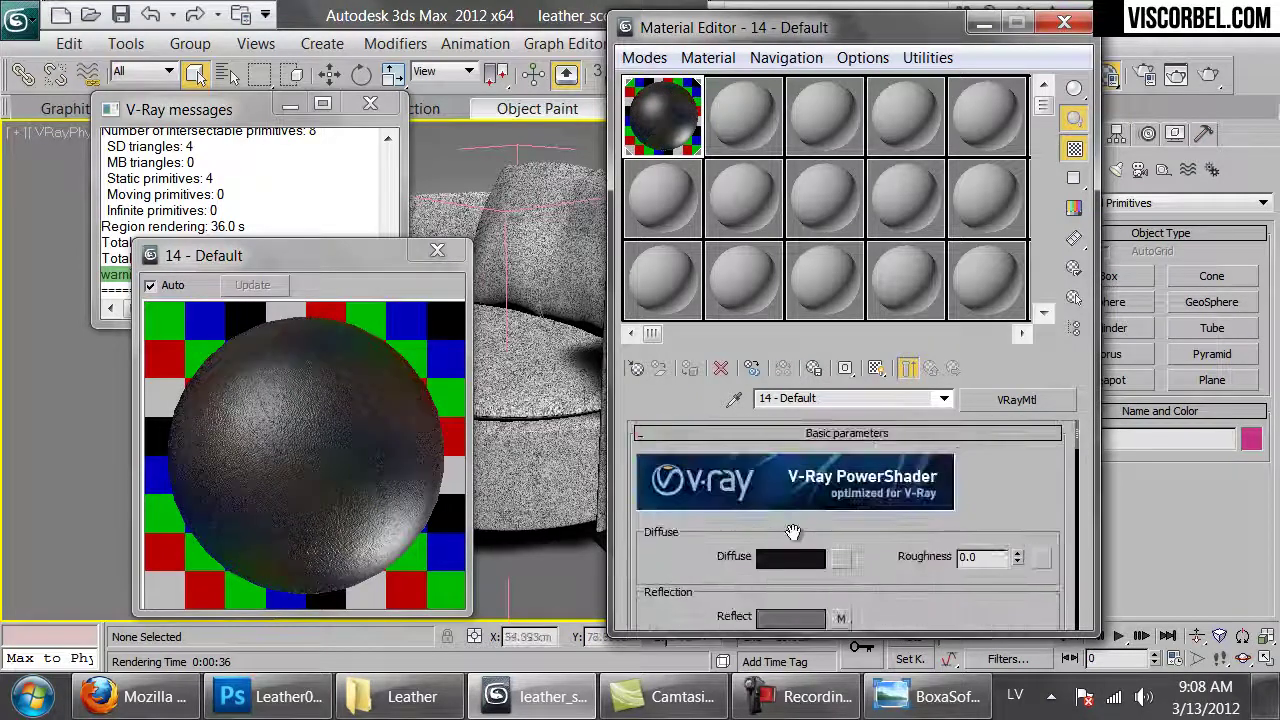
pyautogui.click(790, 616)
pyautogui.moveTo(646, 522); pyautogui.dragTo(618, 518)
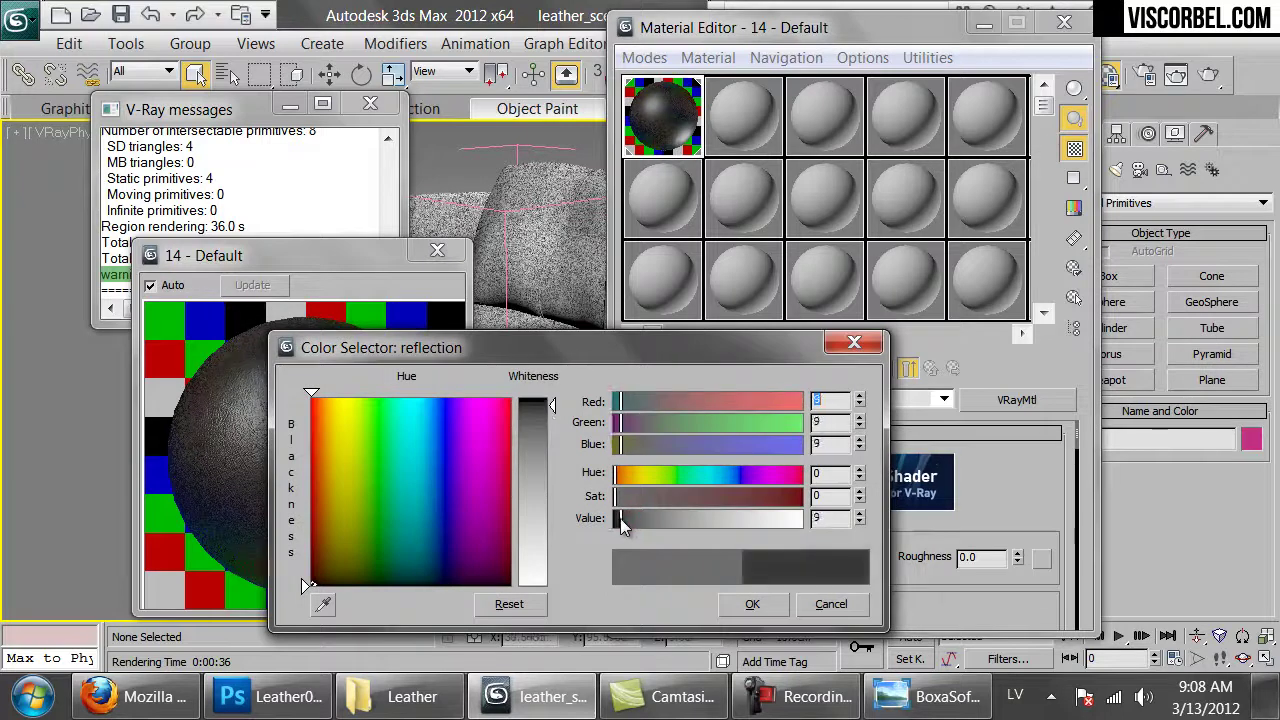
pyautogui.click(748, 604)
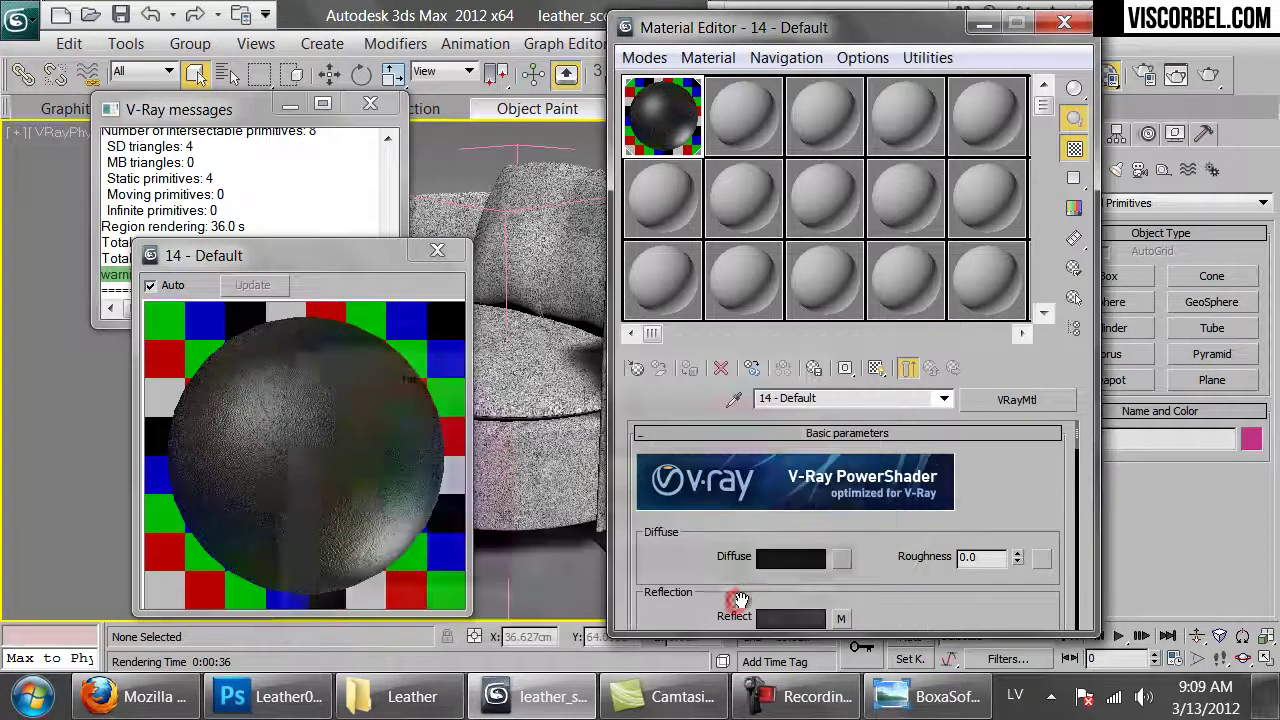
# - Render the armchair with the reflection map and the darker reflection colour applied
pyautogui.scroll(-10, 850, 583)
pyautogui.scroll(-10, 845, 432)
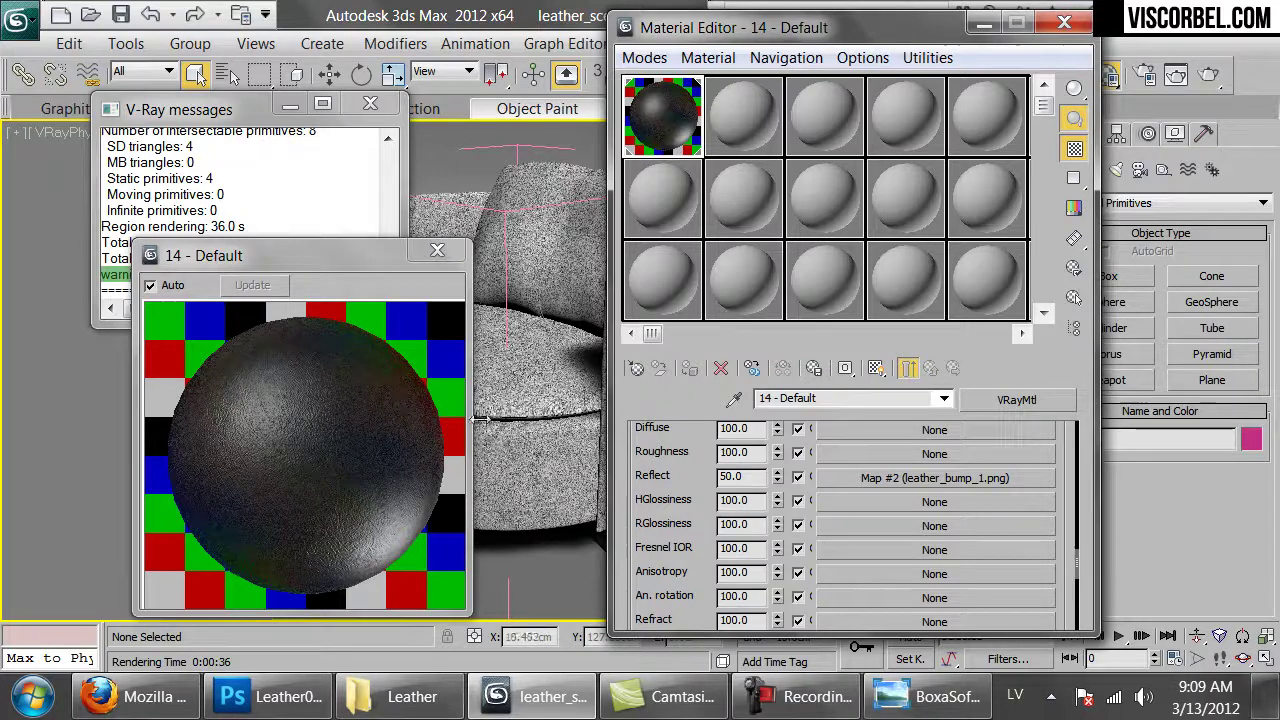
pyautogui.click(366, 449)
pyautogui.hotkey('shift', 'q')
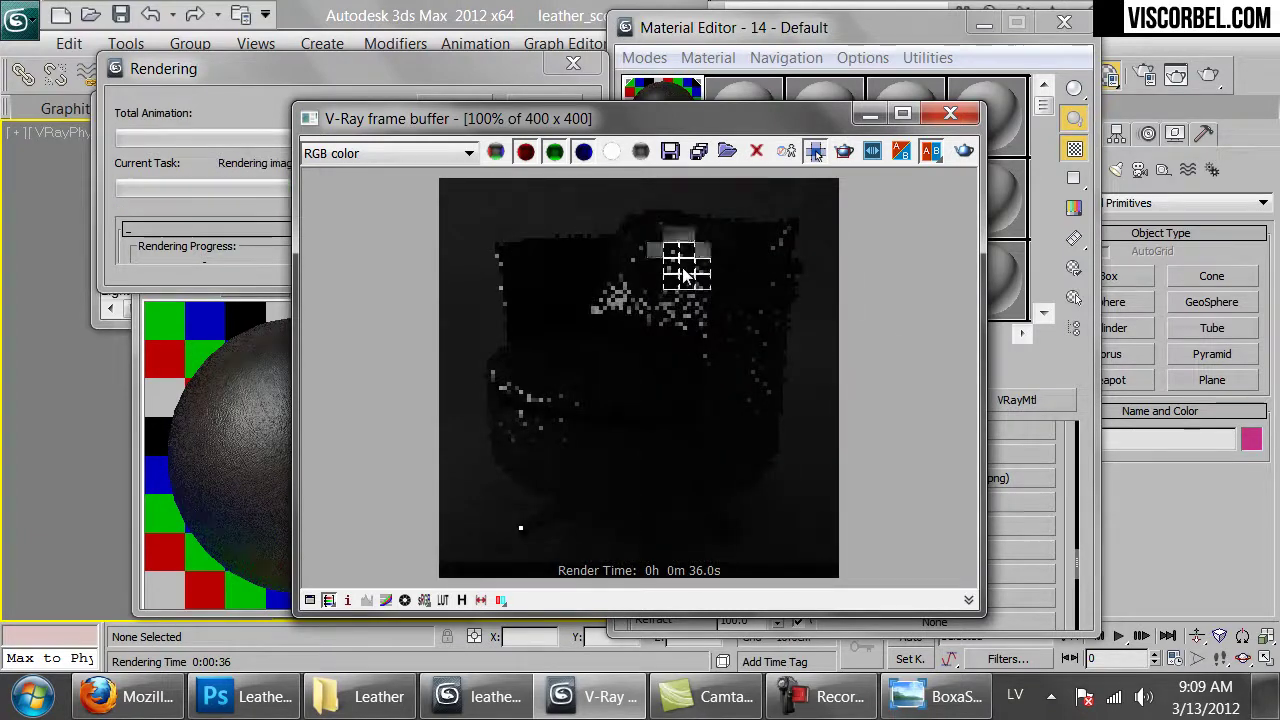
# - Examine the reflections on the cushion, seat and armrest at 200% as the new render progresses
pyautogui.scroll(1, 664, 258)
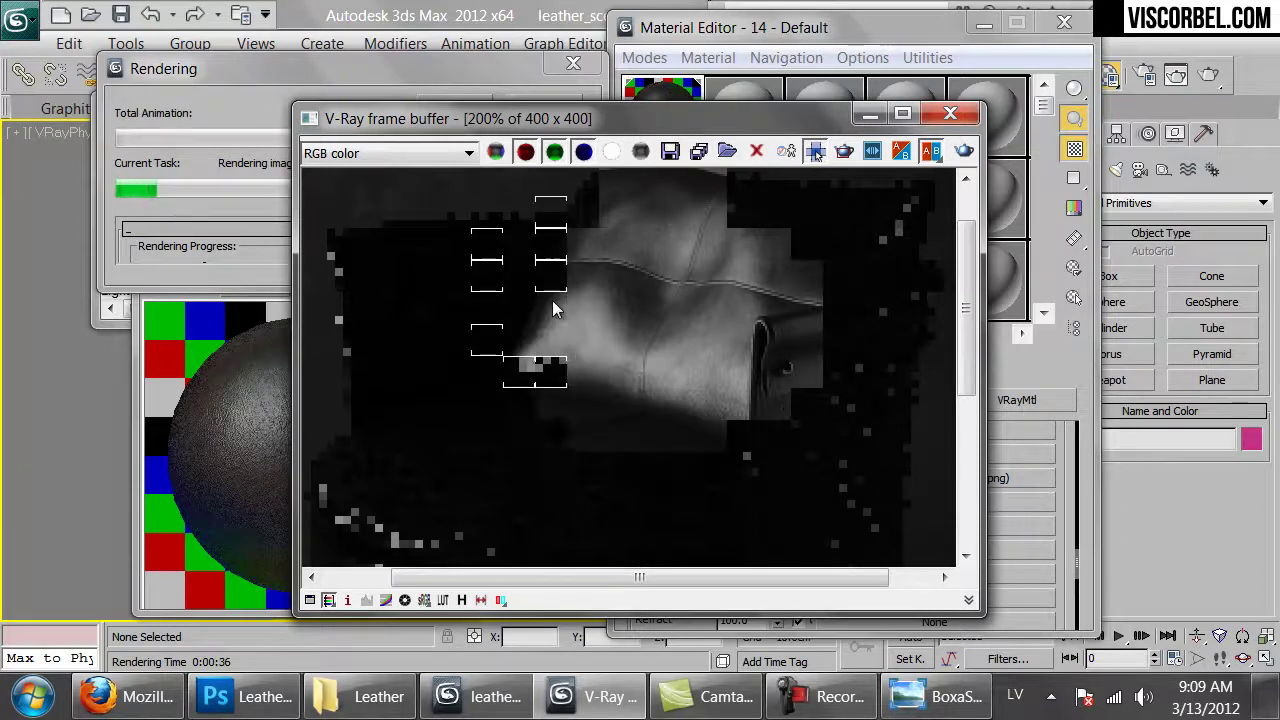
pyautogui.scroll(-1, 659, 307)
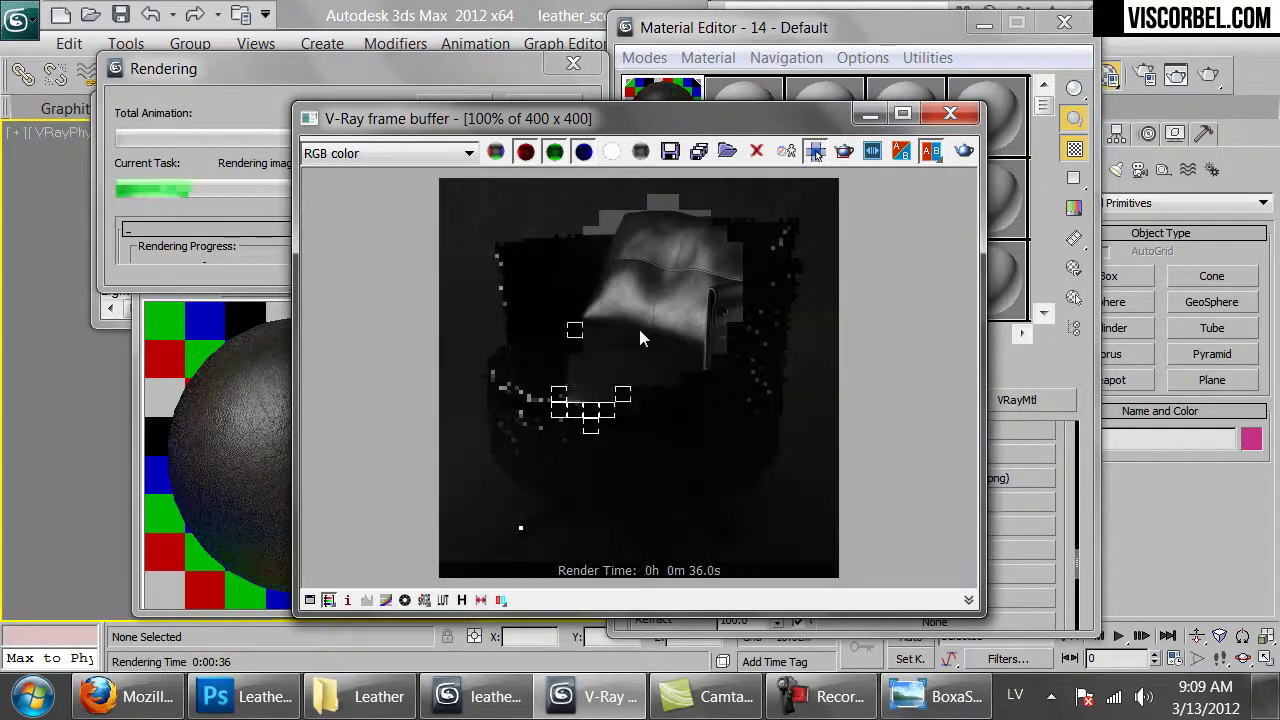
pyautogui.scroll(1, 640, 338)
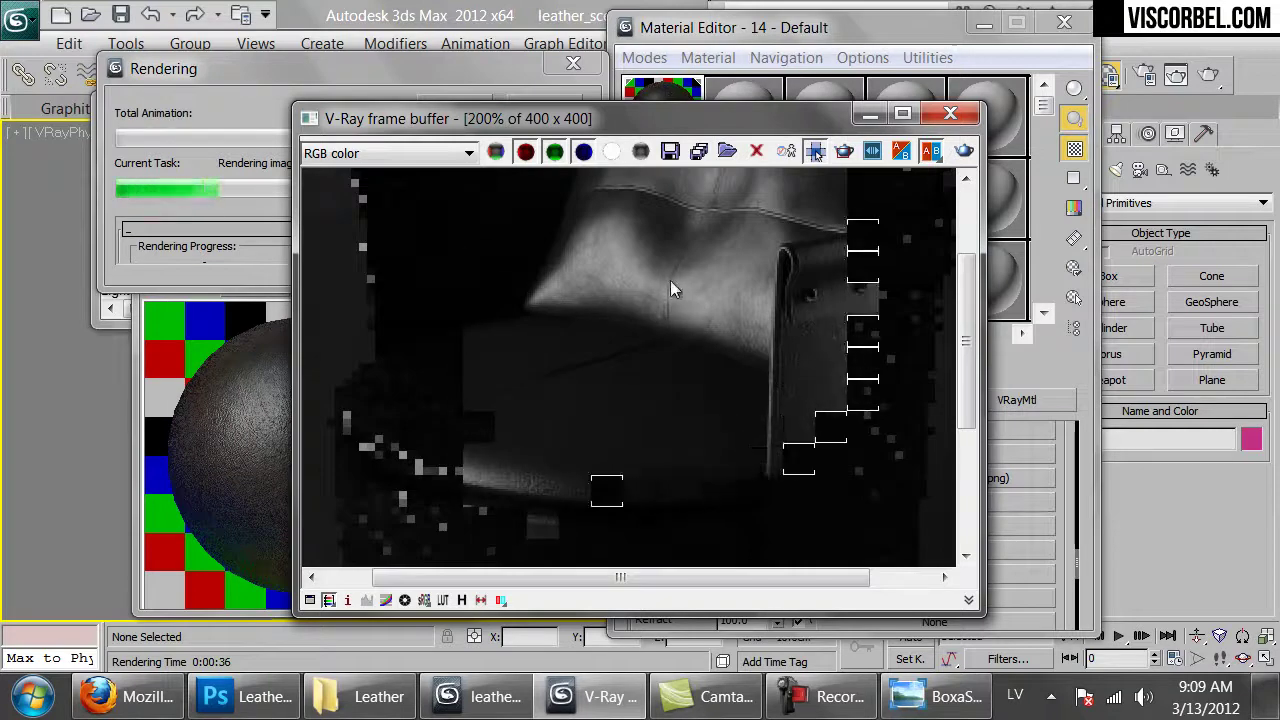
pyautogui.moveTo(748, 281); pyautogui.dragTo(719, 450, button='middle')
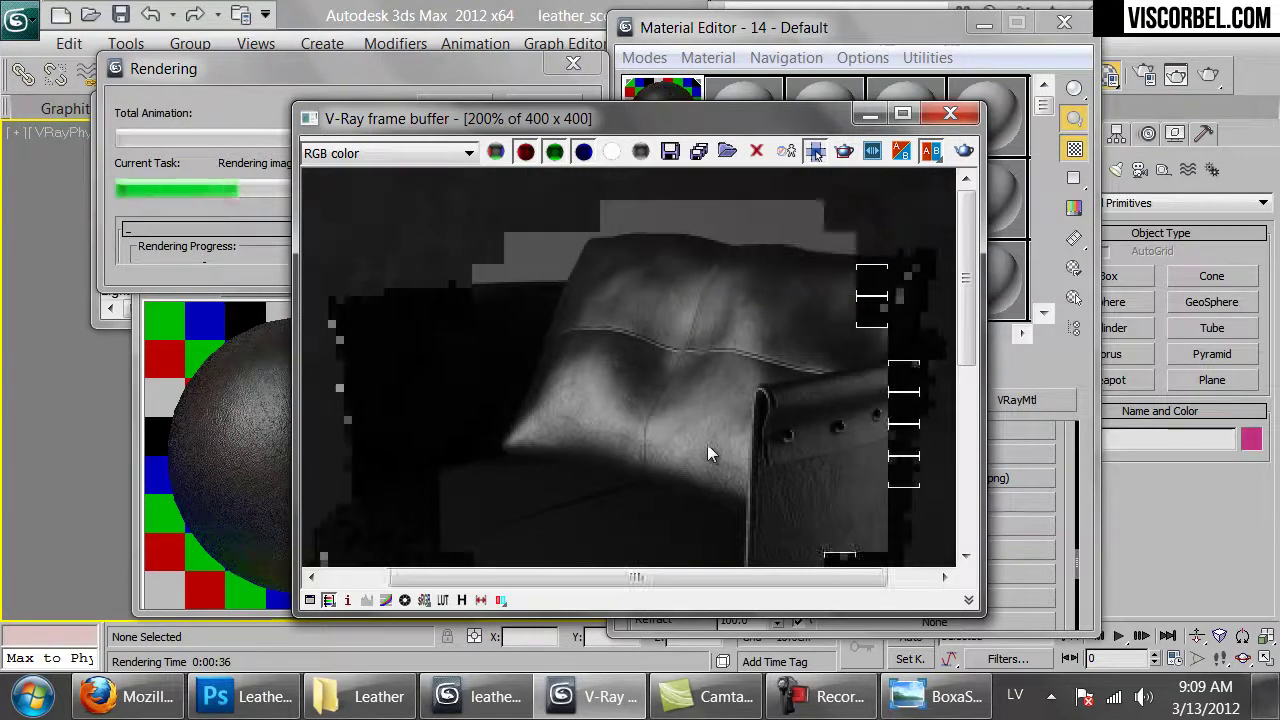
pyautogui.moveTo(741, 377); pyautogui.dragTo(675, 344, button='middle')
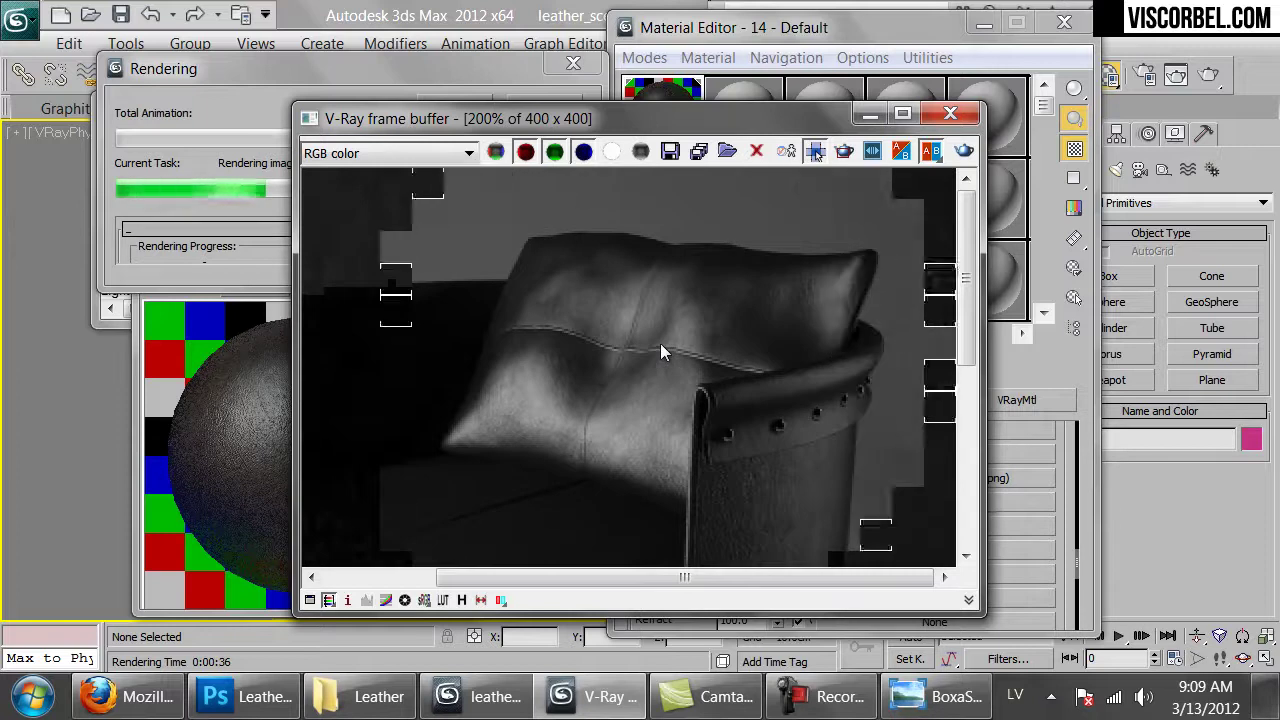
pyautogui.moveTo(606, 462); pyautogui.dragTo(648, 350, button='middle')
pyautogui.scroll(-1, 642, 352)
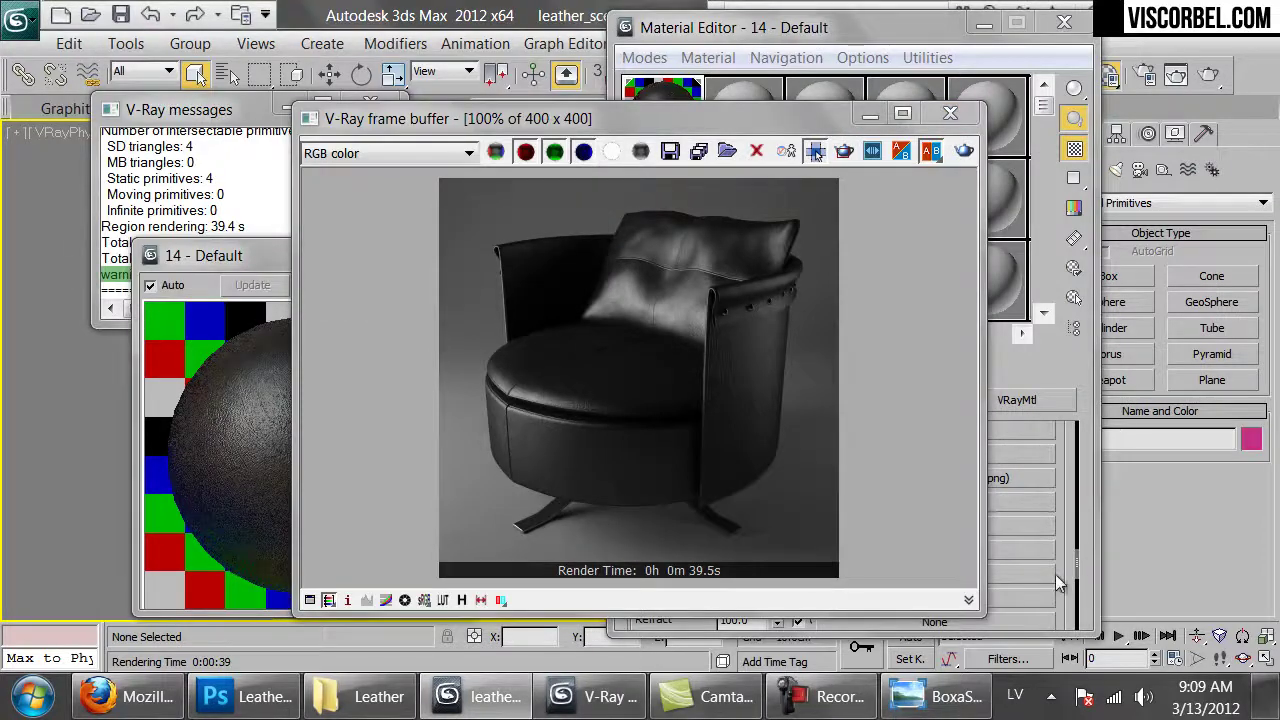
# - Replace the bump bitmap with a Mix map, keeping leather_bump_1.png as its Color #1 sub-map
pyautogui.moveTo(1055, 574); pyautogui.dragTo(1017, 371)
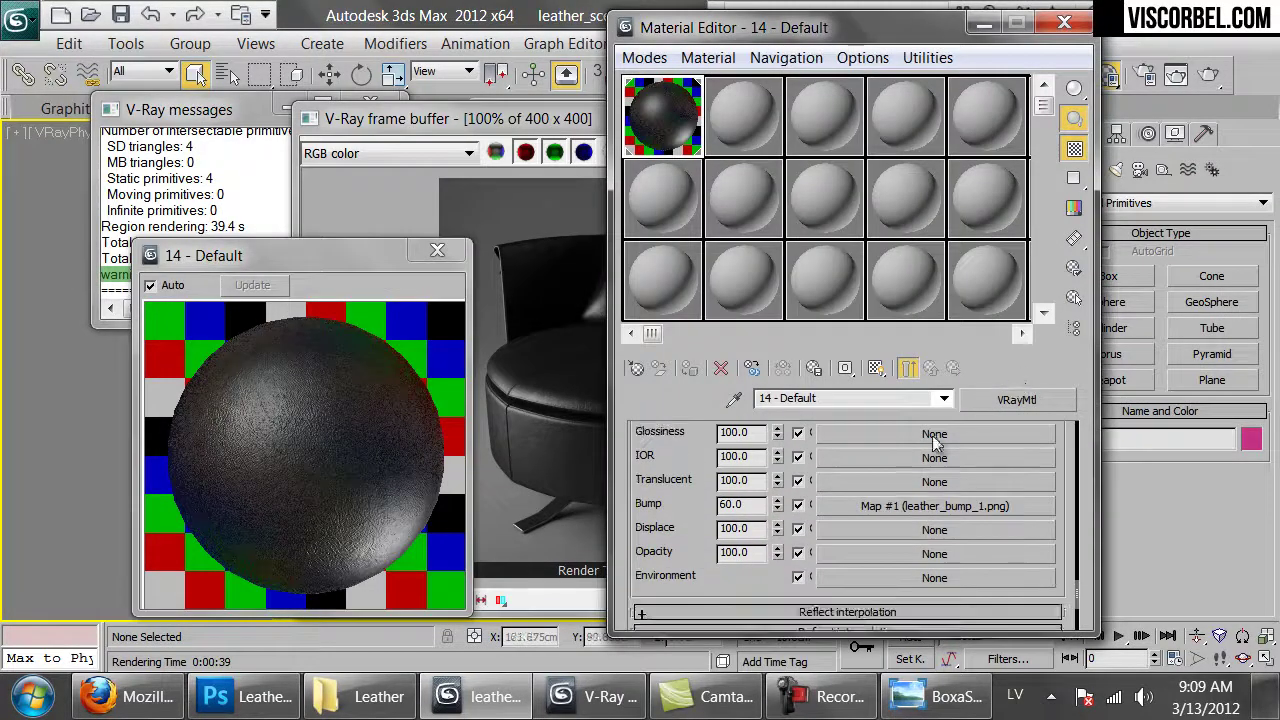
pyautogui.click(905, 506)
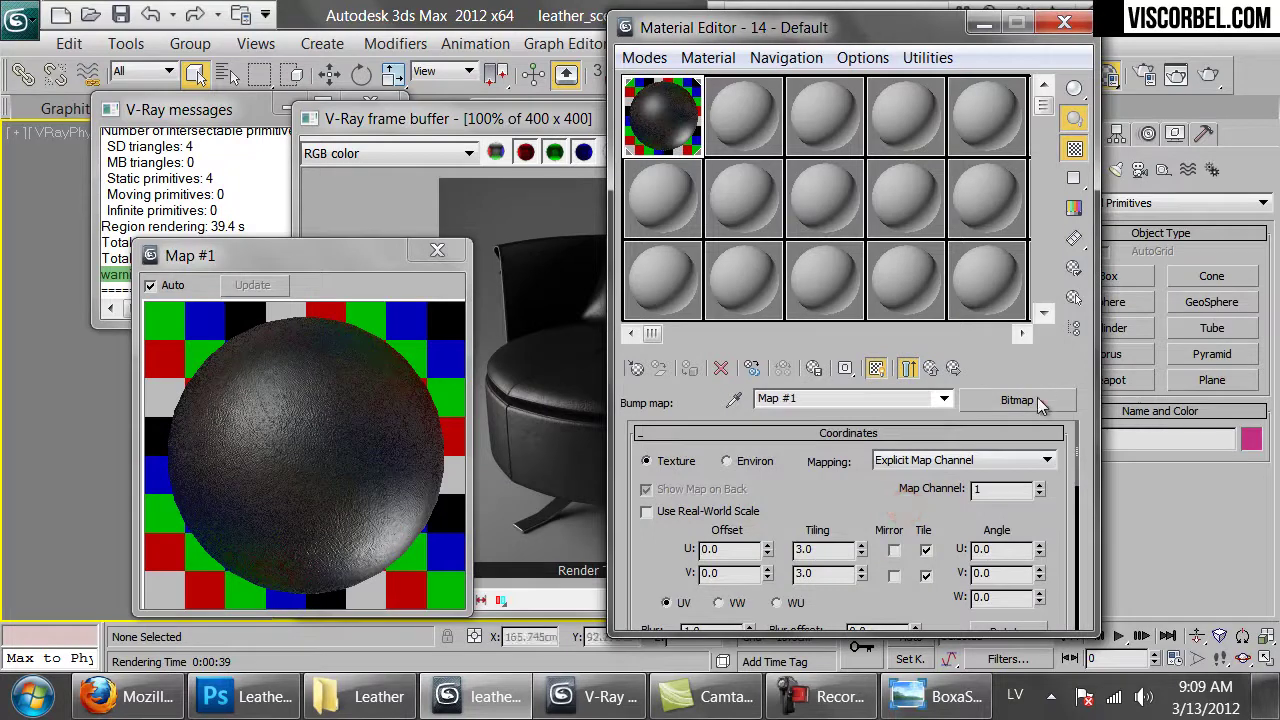
pyautogui.click(1037, 399)
pyautogui.doubleClick(437, 500)
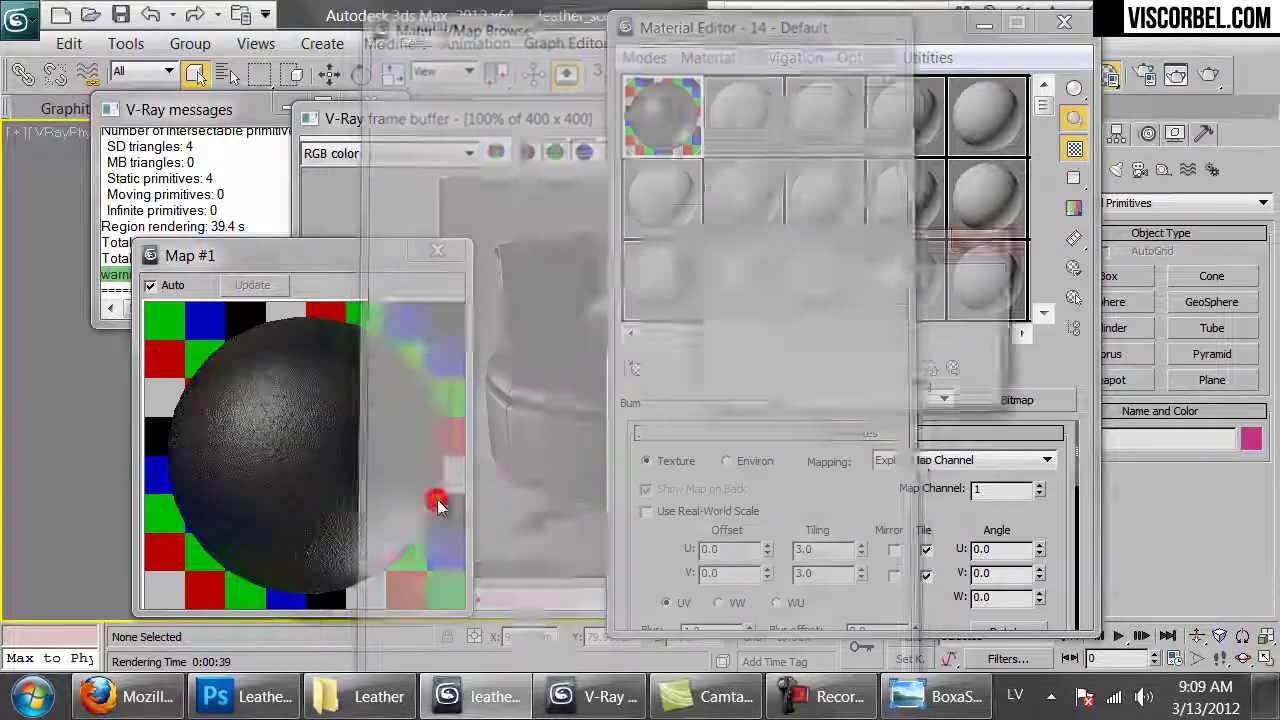
pyautogui.click(795, 386)
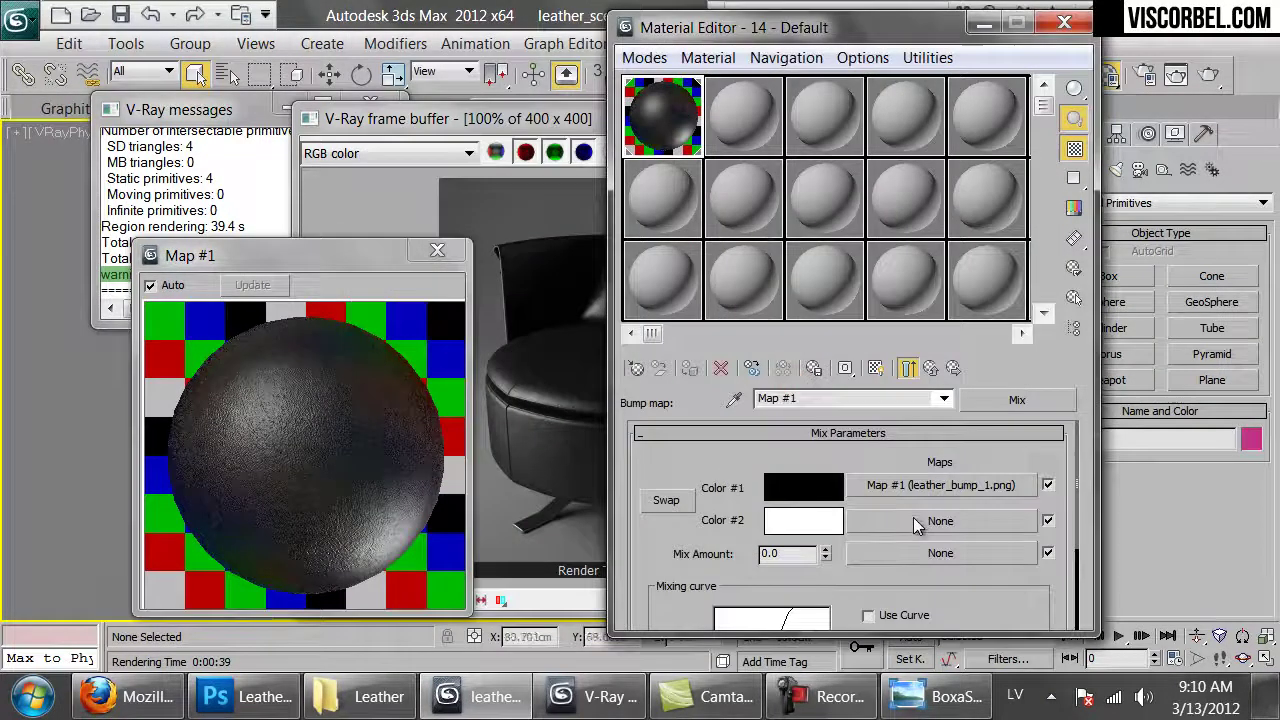
# - Assign a Noise map to the mix's Color #2, with Fractal type, size 63.5 and 5.0 levels
pyautogui.click(918, 521)
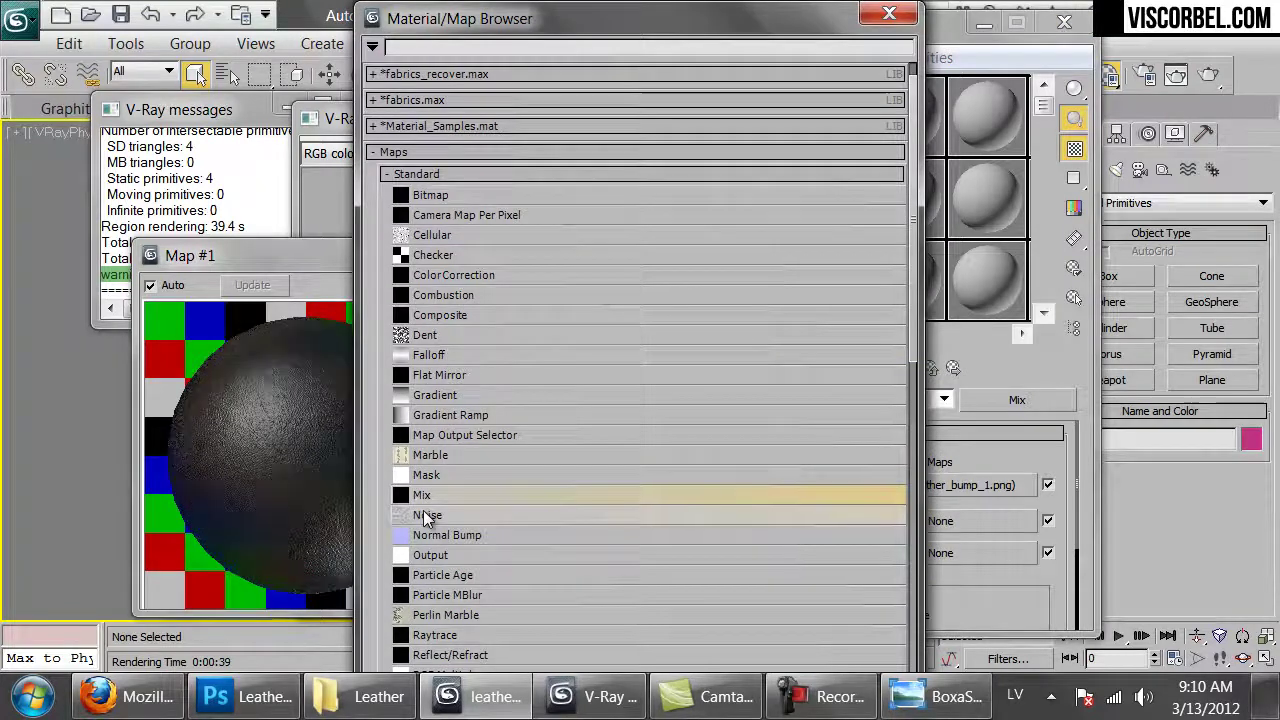
pyautogui.doubleClick(427, 515)
pyautogui.moveTo(634, 603); pyautogui.dragTo(671, 257)
pyautogui.scroll(2, 902, 478)
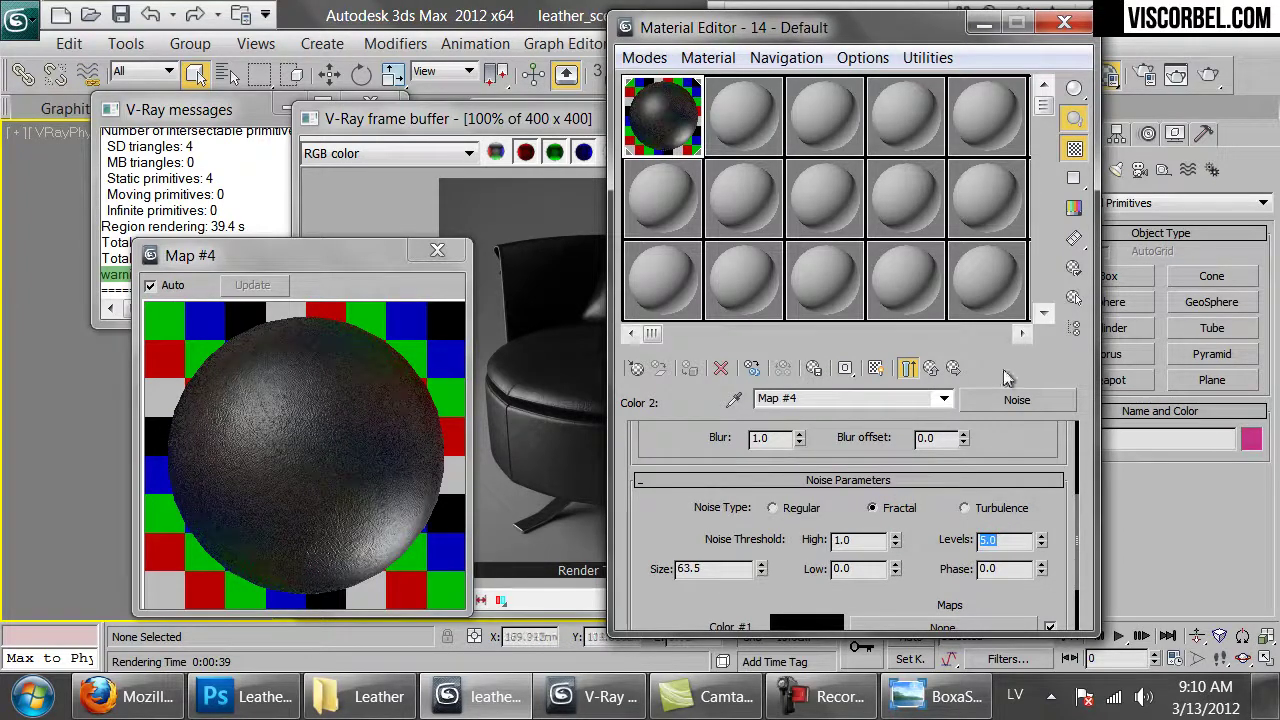
# - Set the Mix Amount of the bump's Mix map to 20
pyautogui.click(932, 369)
pyautogui.write('50')
pyautogui.press('Return')
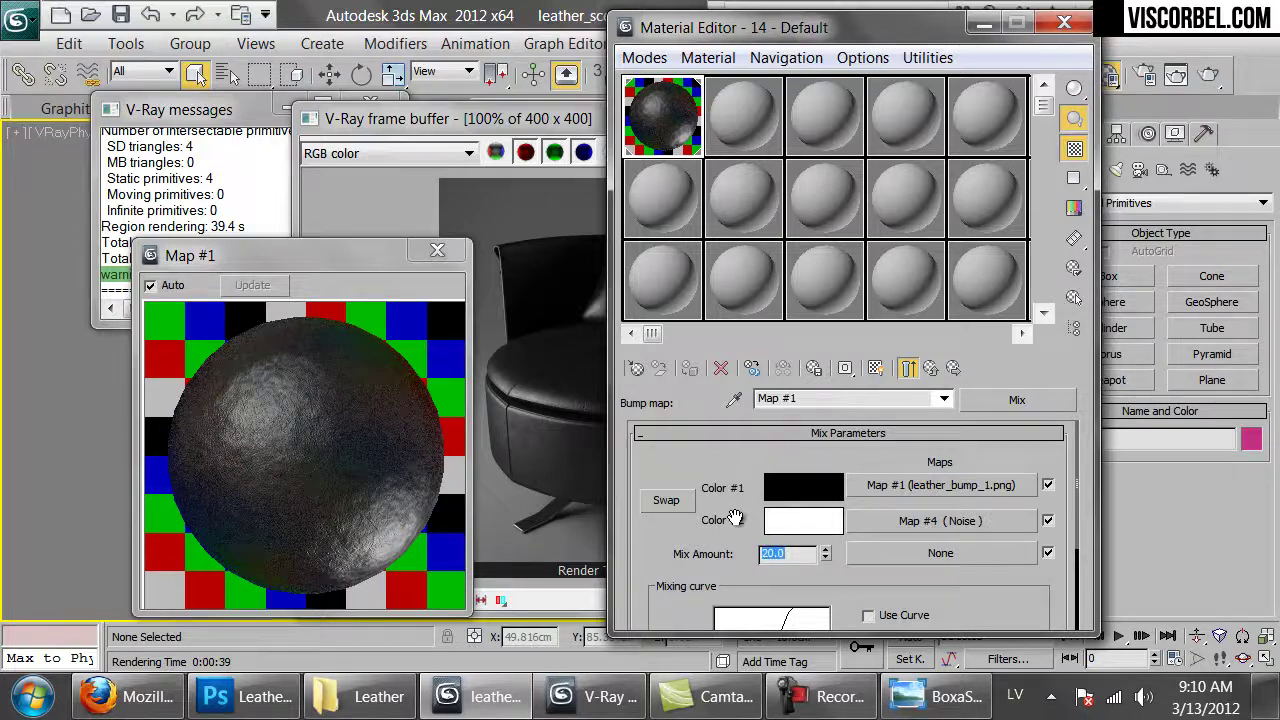
# - Set the size of the Noise map in the mix's Color #2 to 150
pyautogui.click(945, 520)
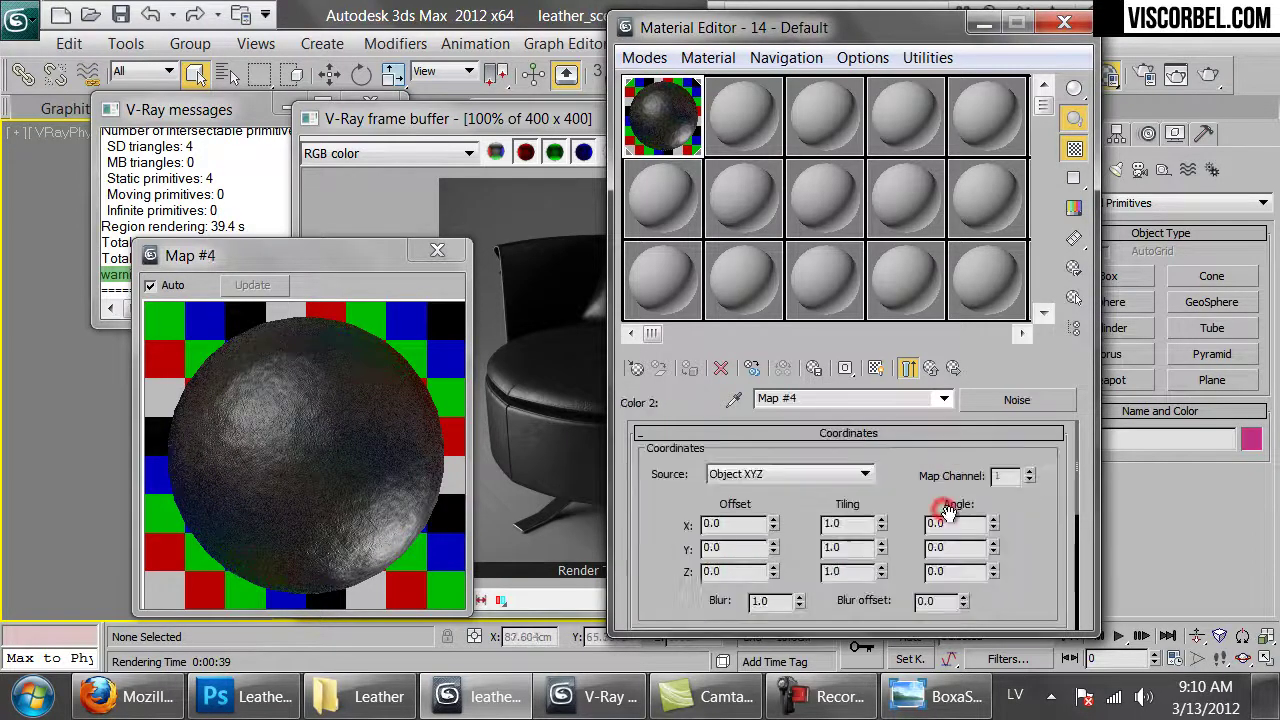
pyautogui.scroll(-5, 817, 515)
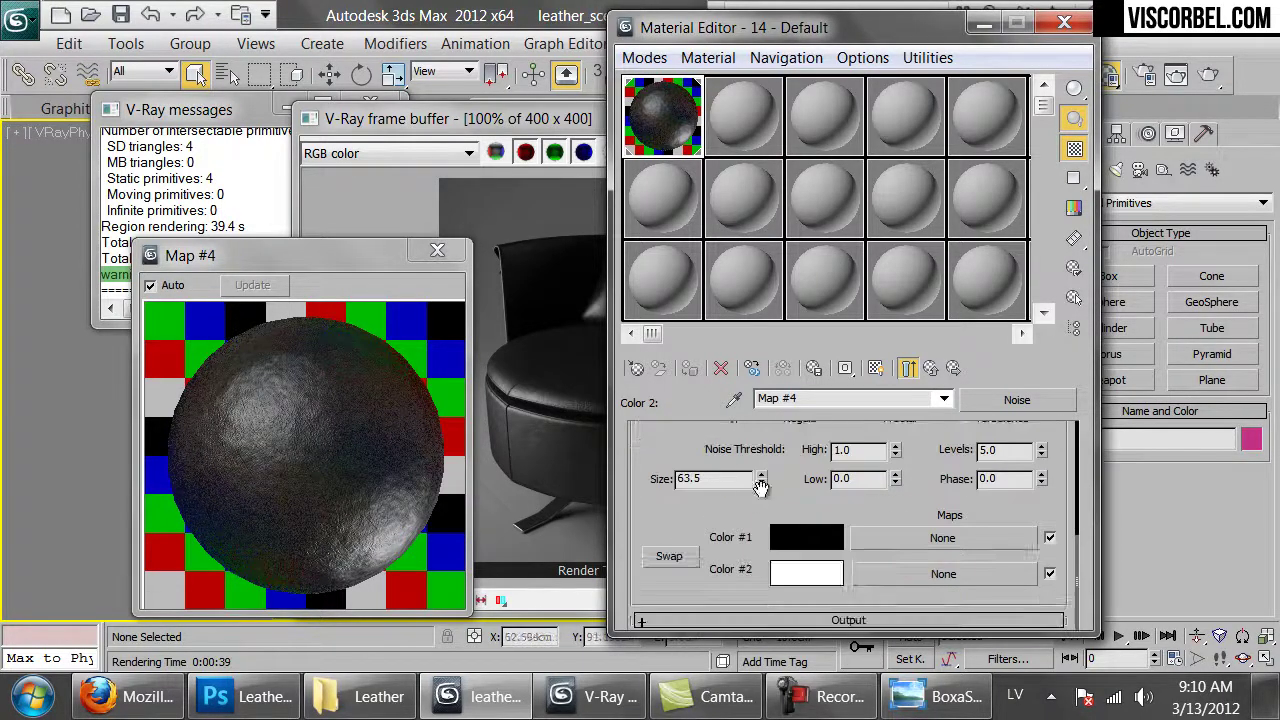
pyautogui.write('100')
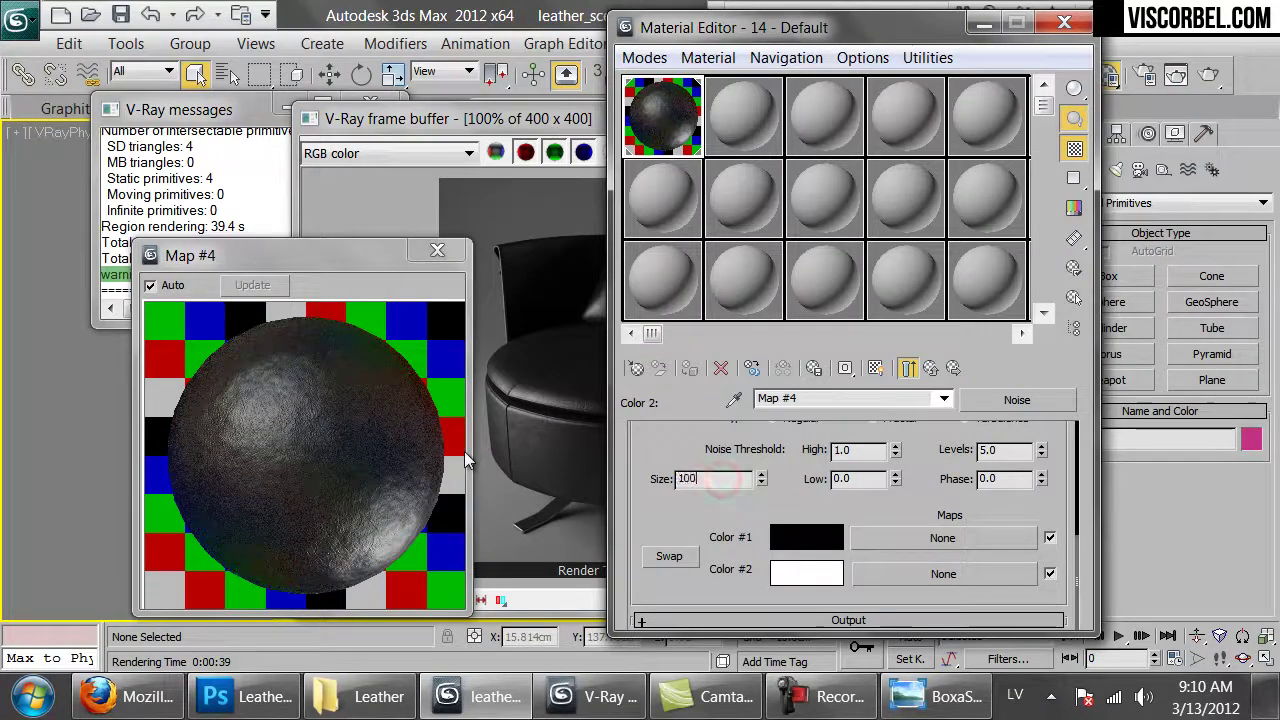
pyautogui.write('150.')
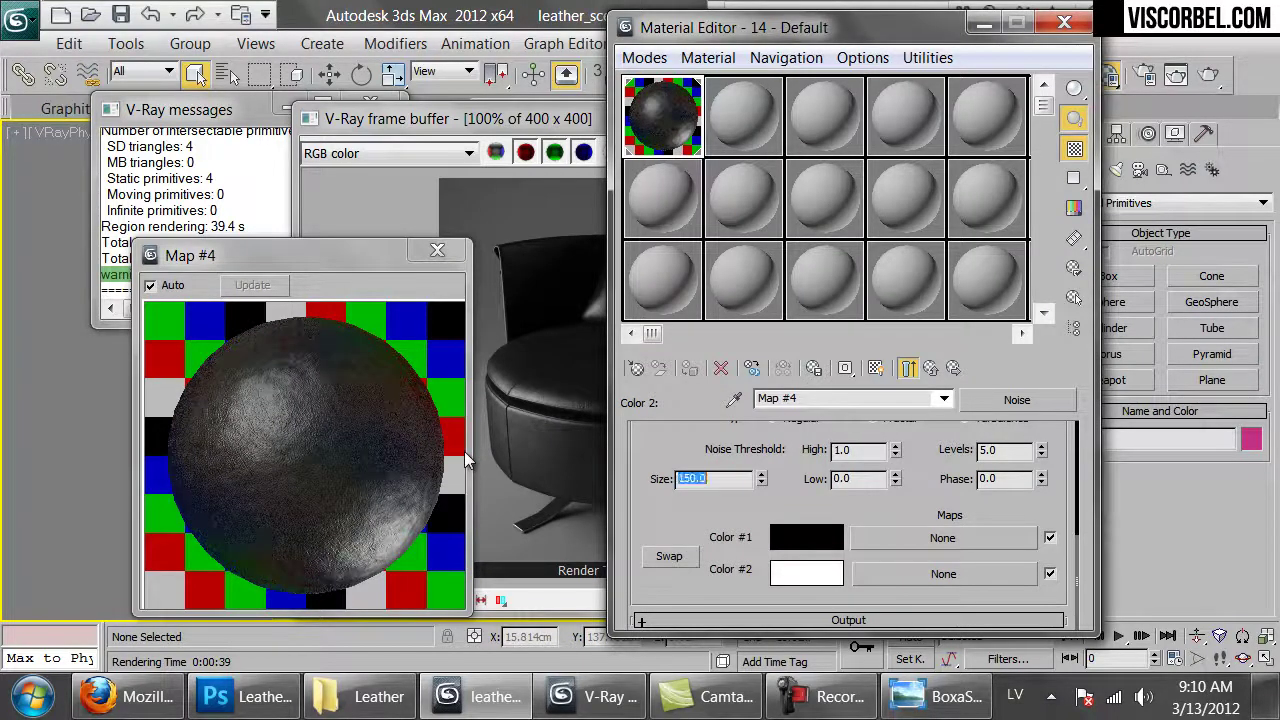
# - Start a test render of the armchair with the larger noise and stop it partway
pyautogui.click(553, 409)
pyautogui.click(964, 151)
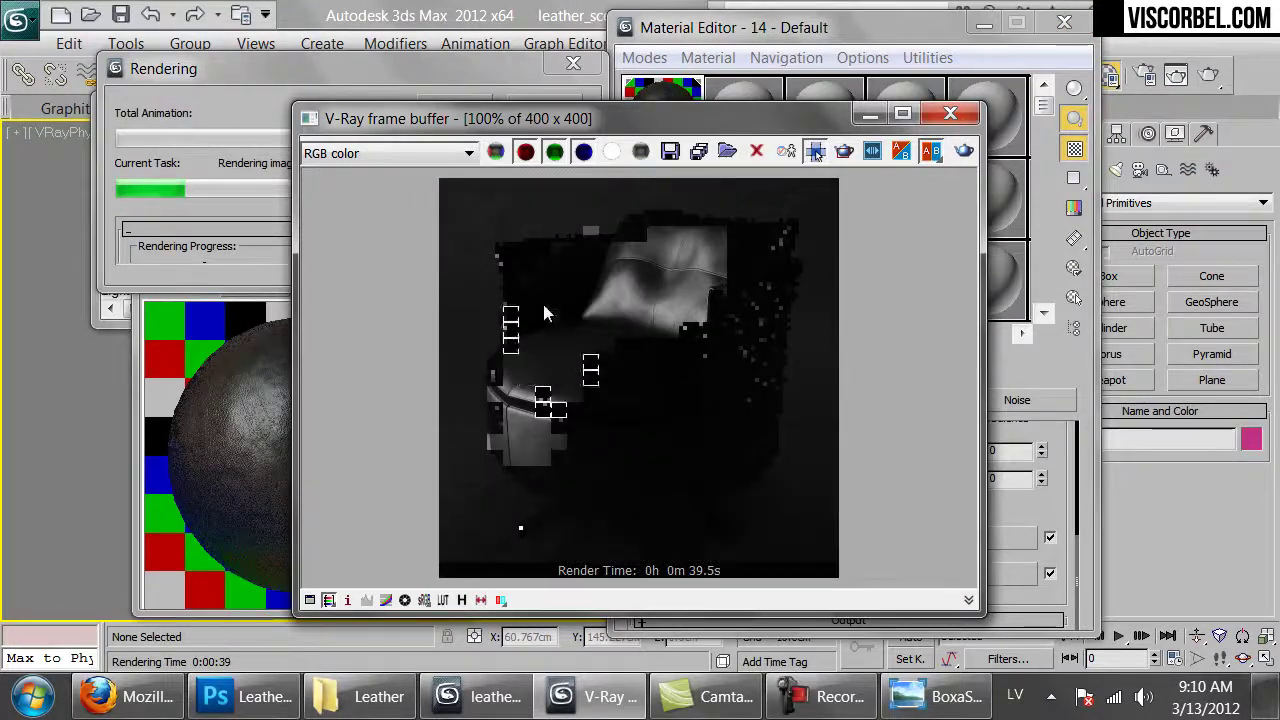
pyautogui.click(585, 68)
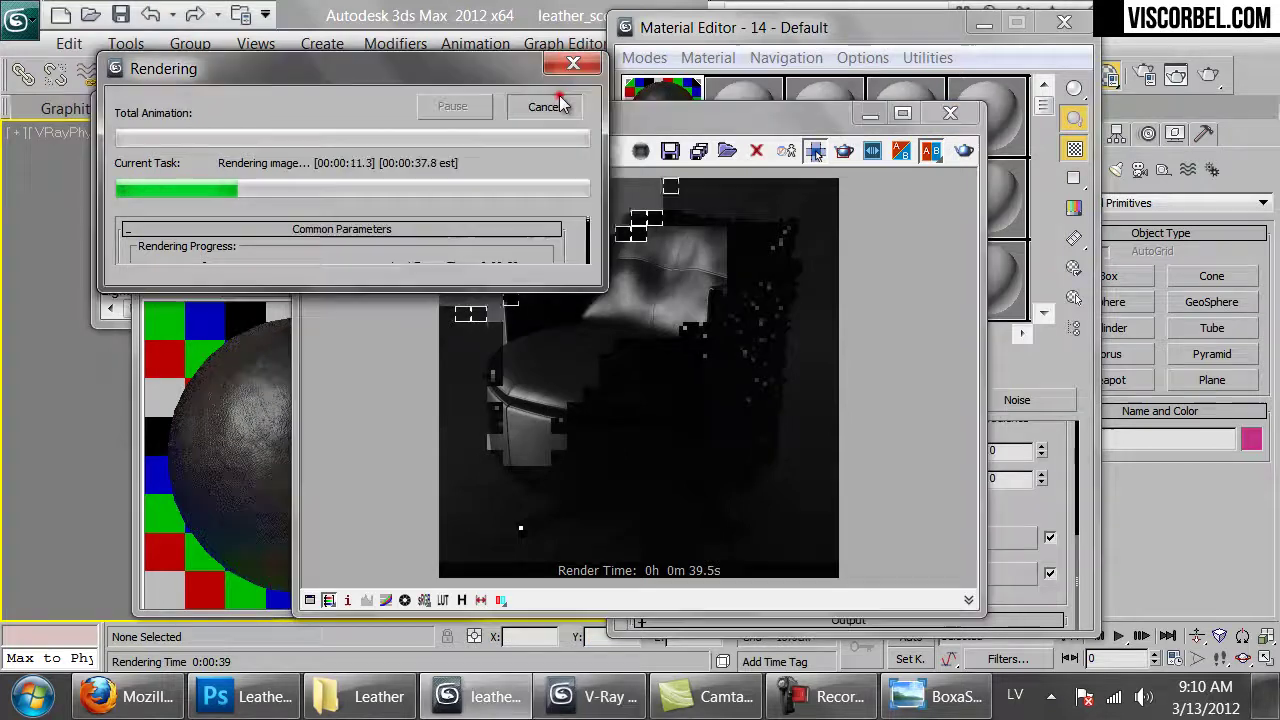
pyautogui.click(1047, 527)
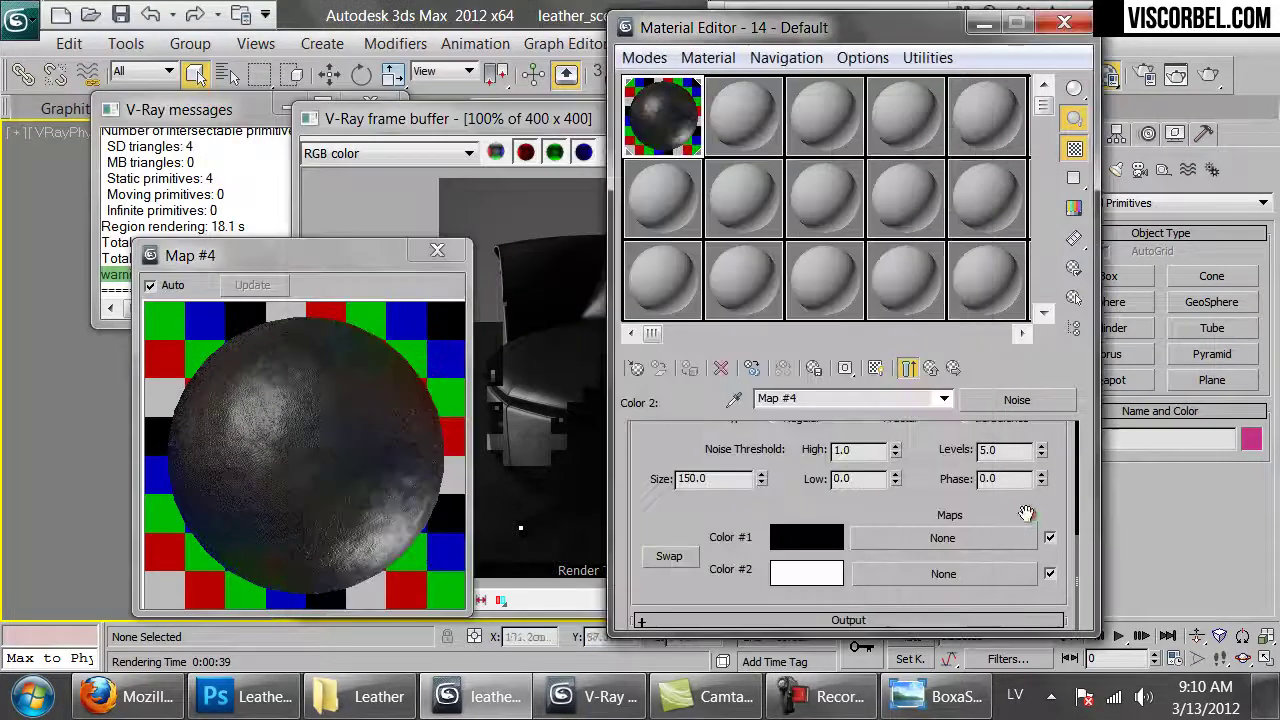
# - Set the leather material's Bump amount to 120
pyautogui.click(930, 368)
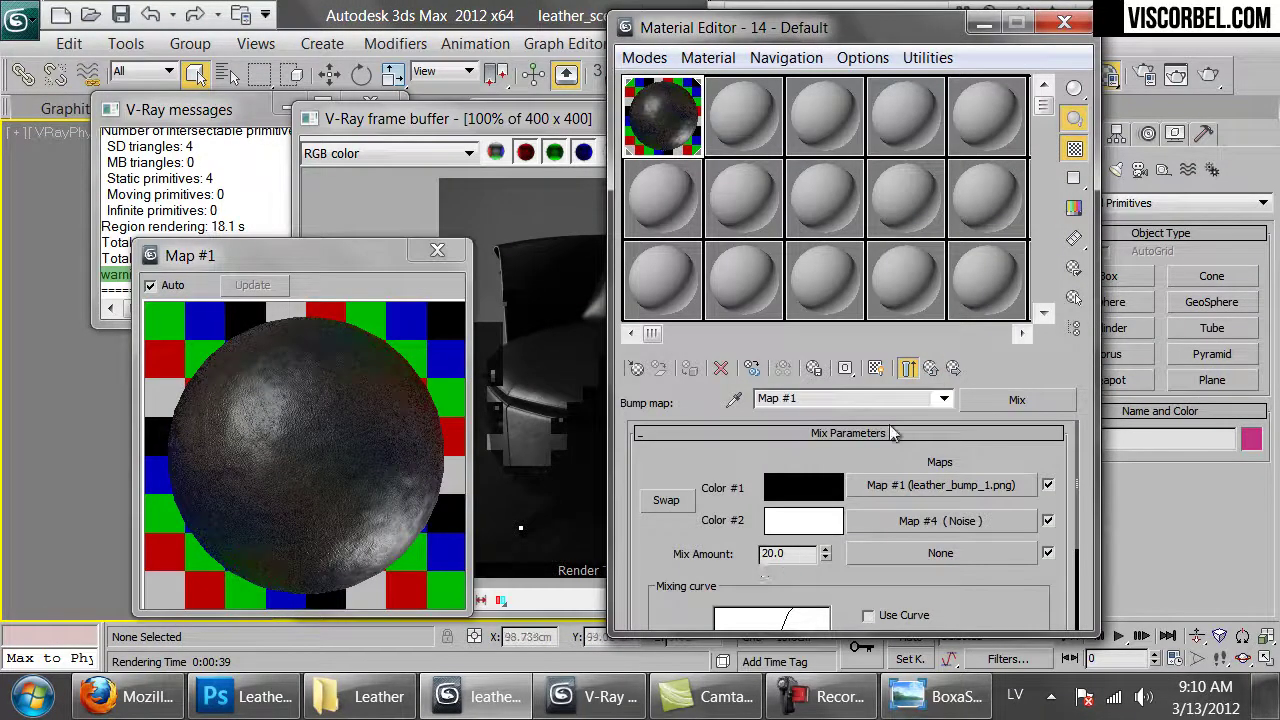
pyautogui.click(930, 368)
pyautogui.write('120')
pyautogui.press('Return')
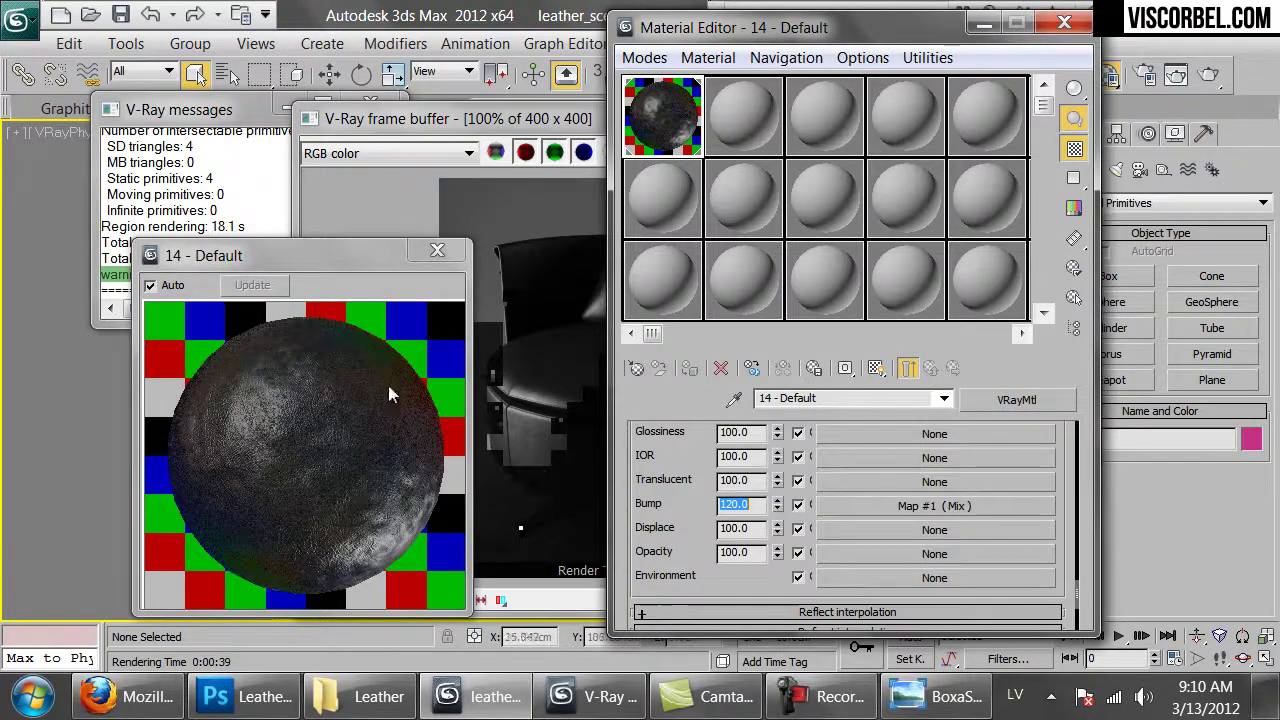
# - Start a test render with the stronger bump and stop it partway
pyautogui.click(500, 368)
pyautogui.click(957, 157)
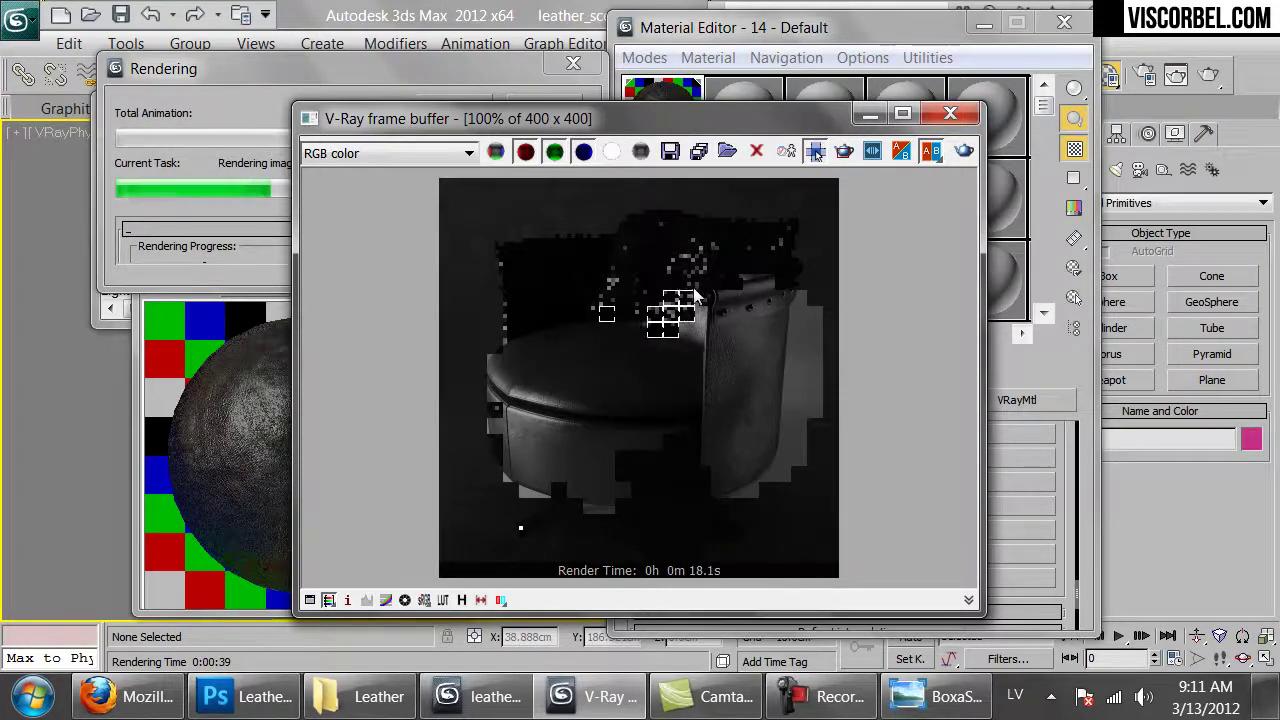
pyautogui.click(552, 103)
pyautogui.click(1068, 540)
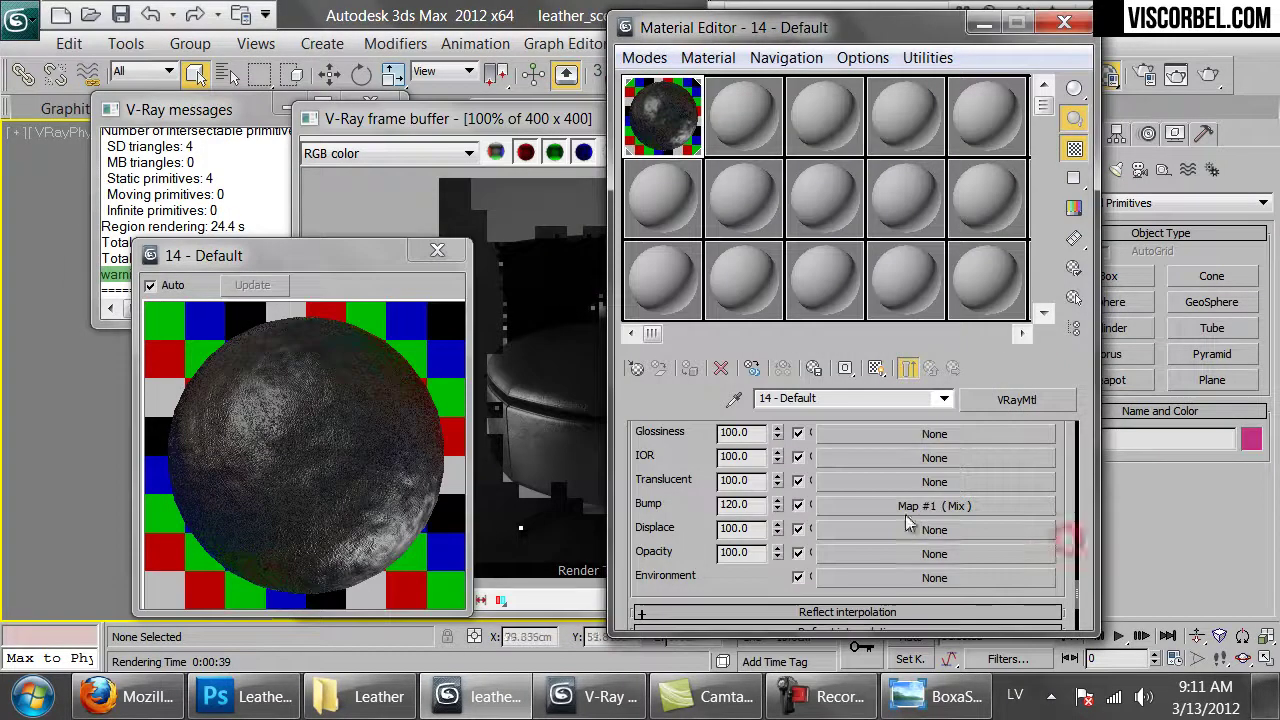
# - Set the Noise map's size in the bump mix's Color #2 to 40
pyautogui.click(922, 507)
pyautogui.click(884, 522)
pyautogui.scroll(-5, 712, 592)
pyautogui.doubleClick(704, 566)
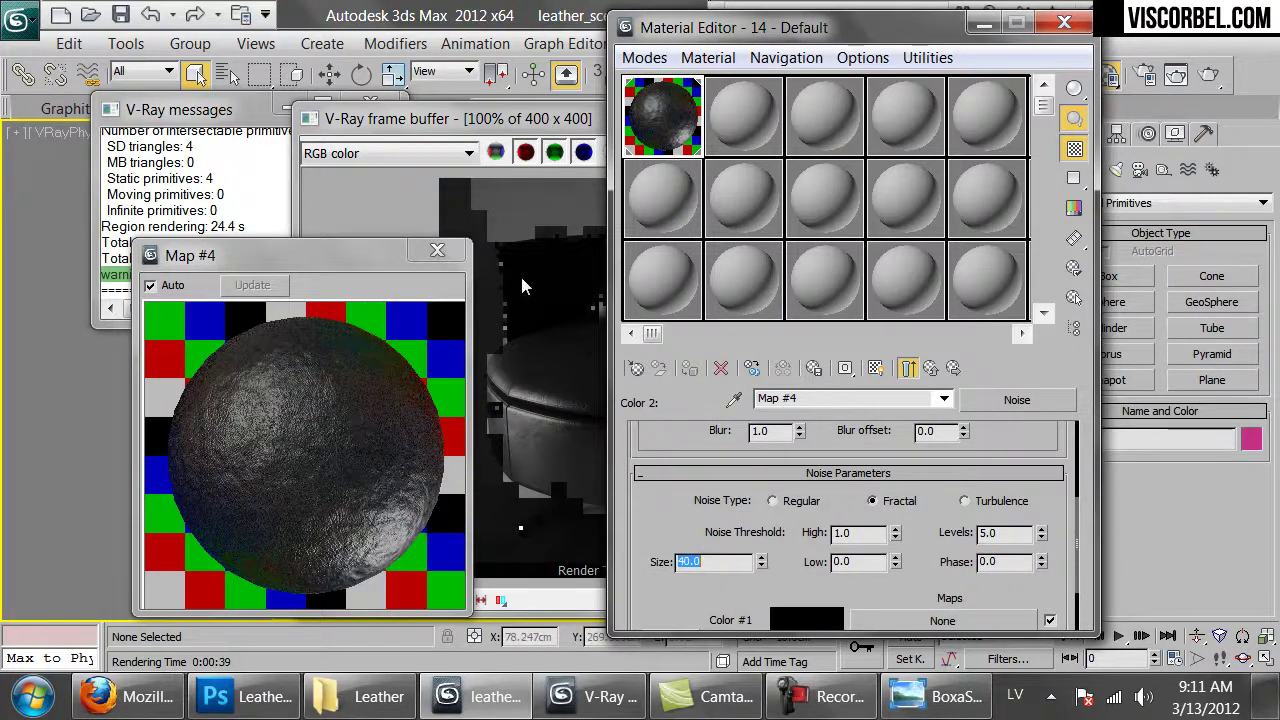
# - Start a test render with the finer noise and stop it partway
pyautogui.click(560, 254)
pyautogui.click(964, 151)
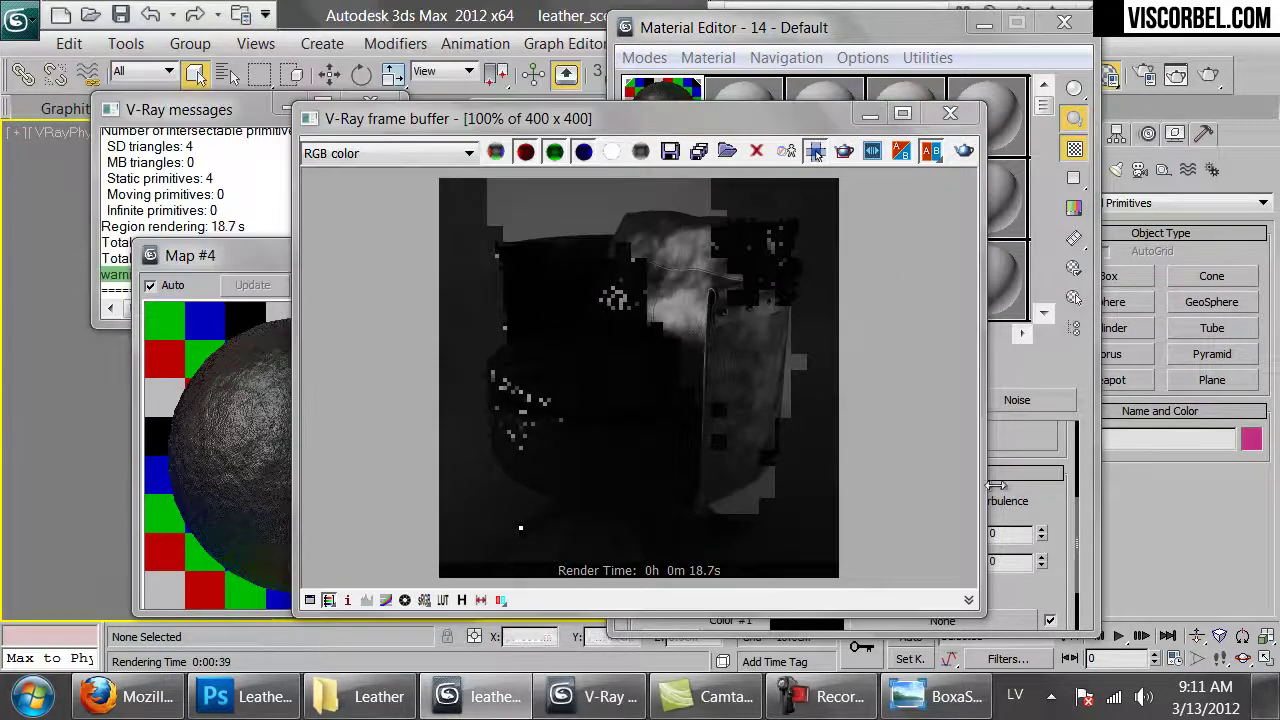
pyautogui.click(1031, 486)
# - Set the bump Mix map's Mix Amount to 5
pyautogui.click(930, 369)
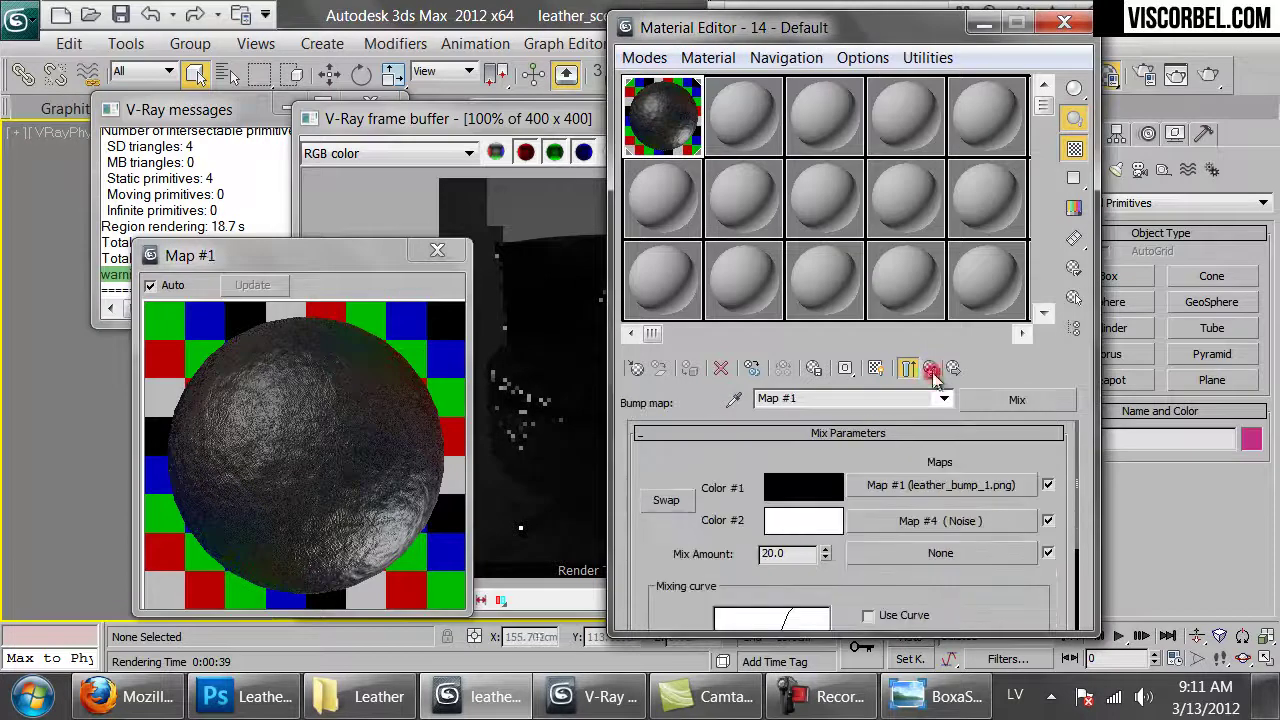
pyautogui.write('5')
pyautogui.press('Return')
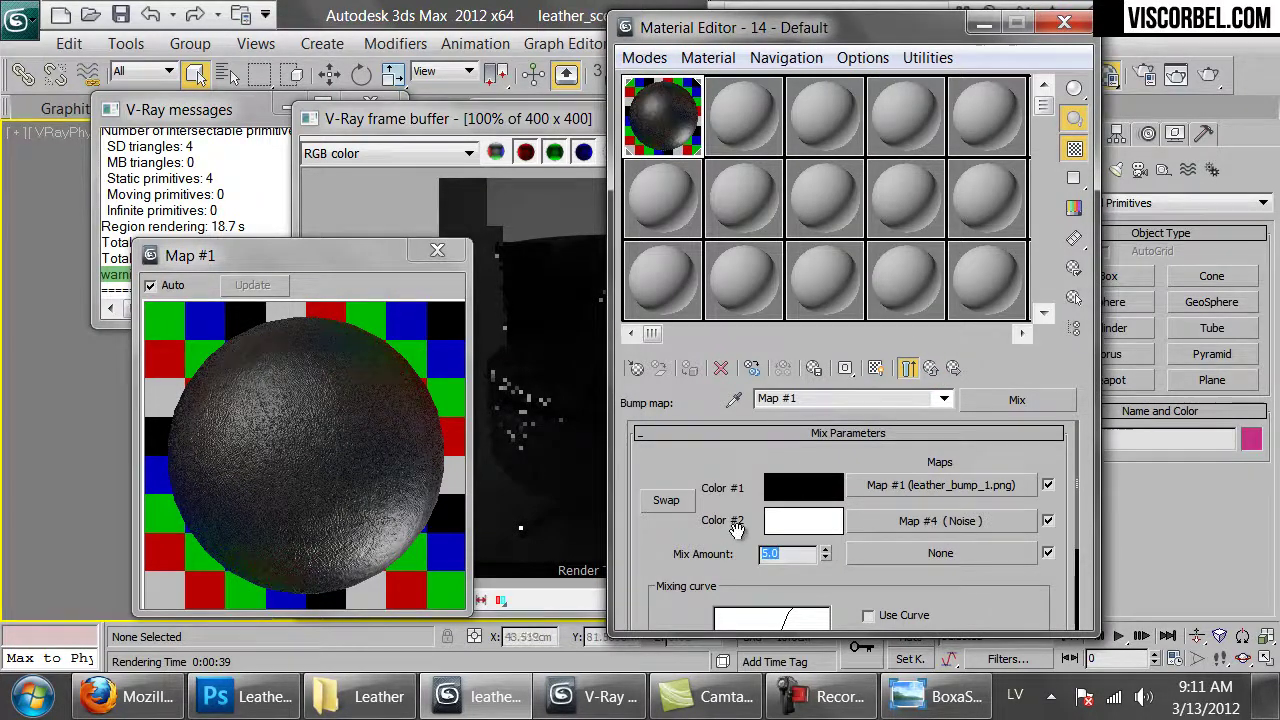
# - Return to the leather material's map list and render the armchair with the weaker noise mix
pyautogui.click(930, 369)
pyautogui.doubleClick(752, 507)
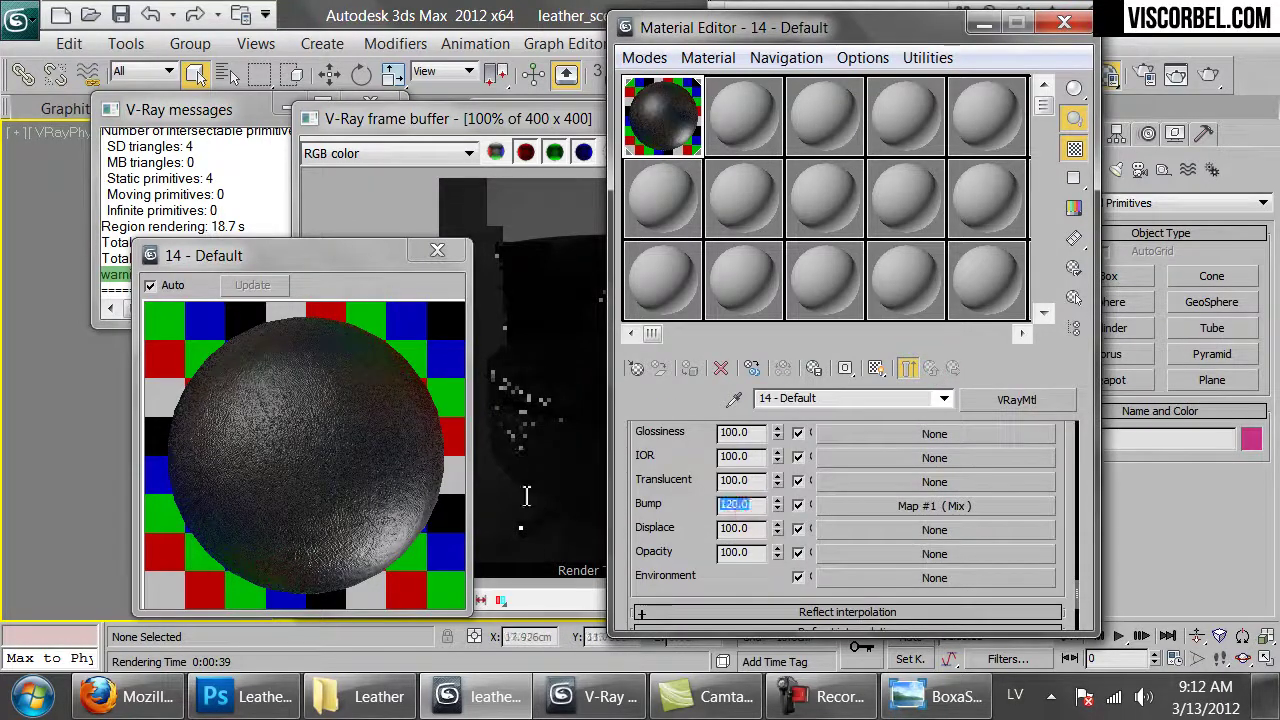
pyautogui.click(499, 293)
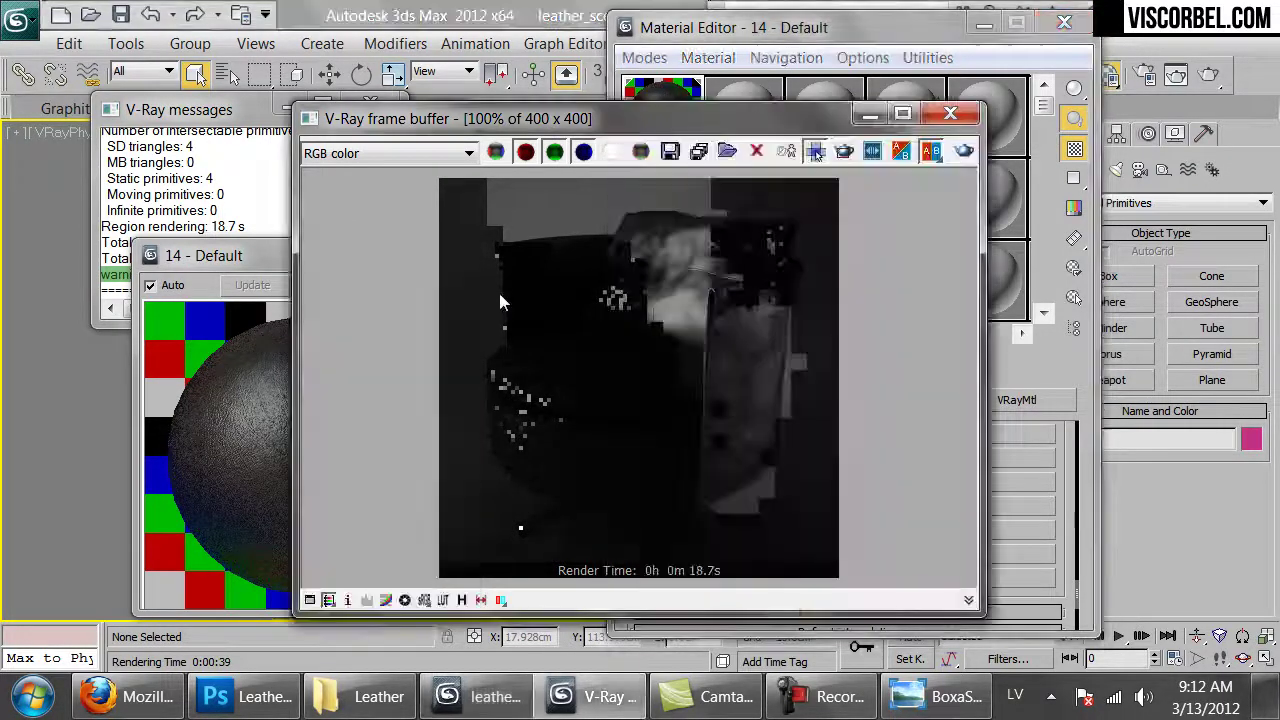
pyautogui.click(964, 151)
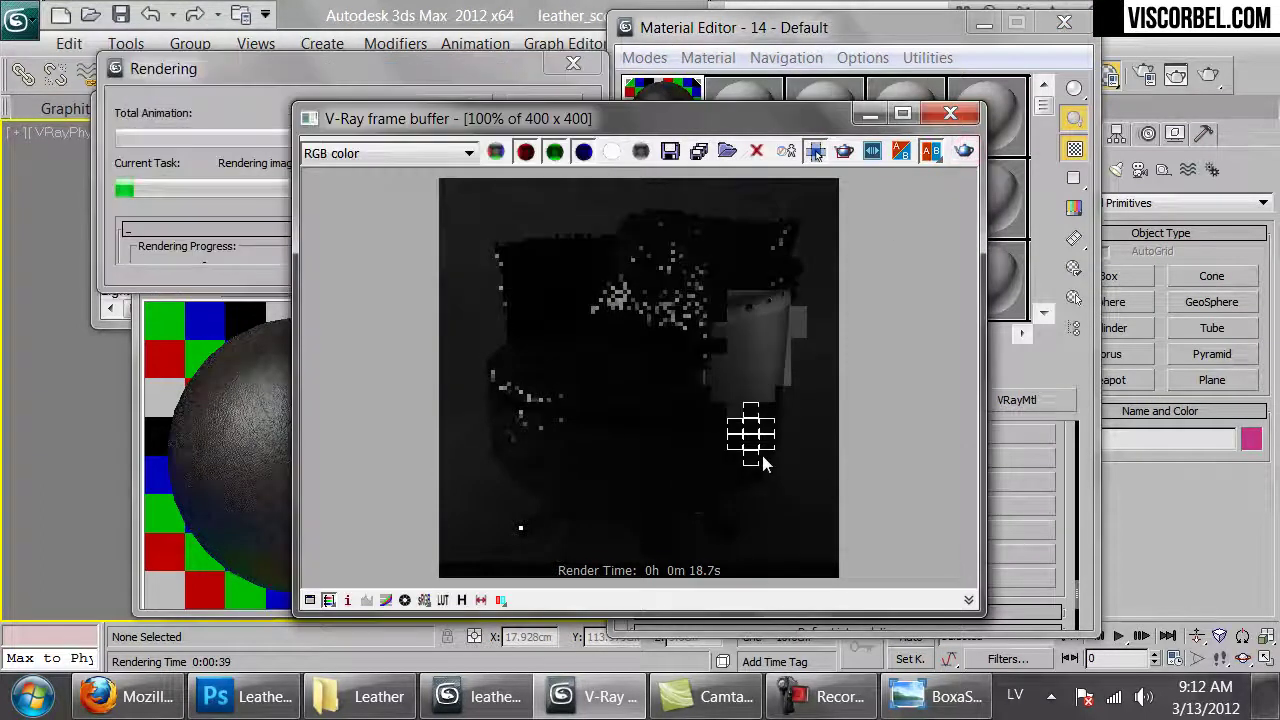
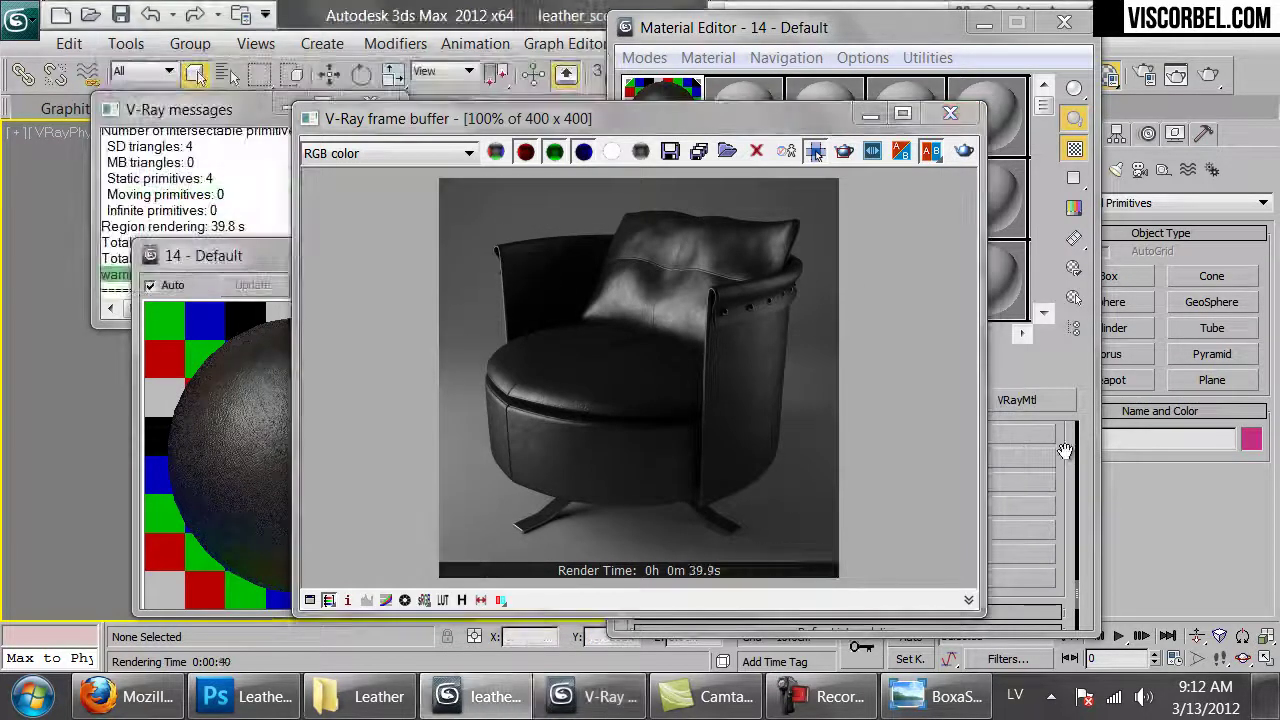
# - Darken the leather material's Reflect colour to a Value of 2
pyautogui.click(1064, 452)
pyautogui.scroll(10, 1064, 452)
pyautogui.scroll(10, 722, 443)
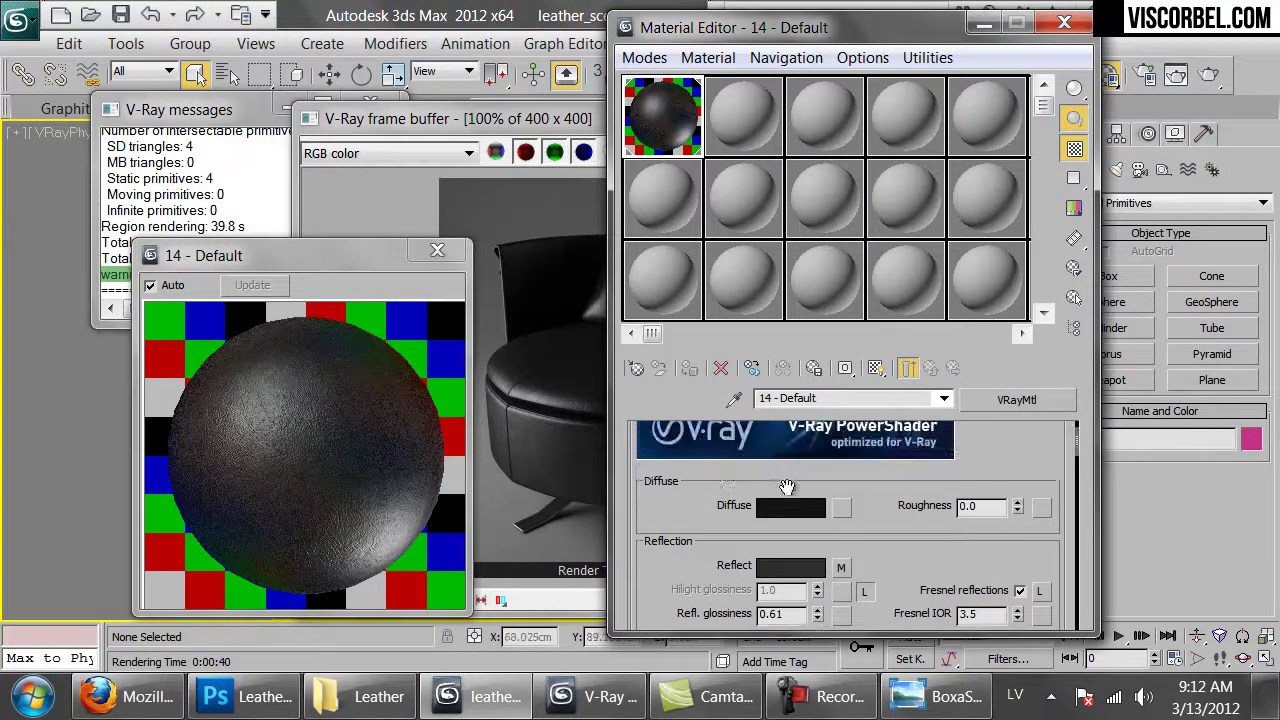
pyautogui.scroll(-2, 789, 490)
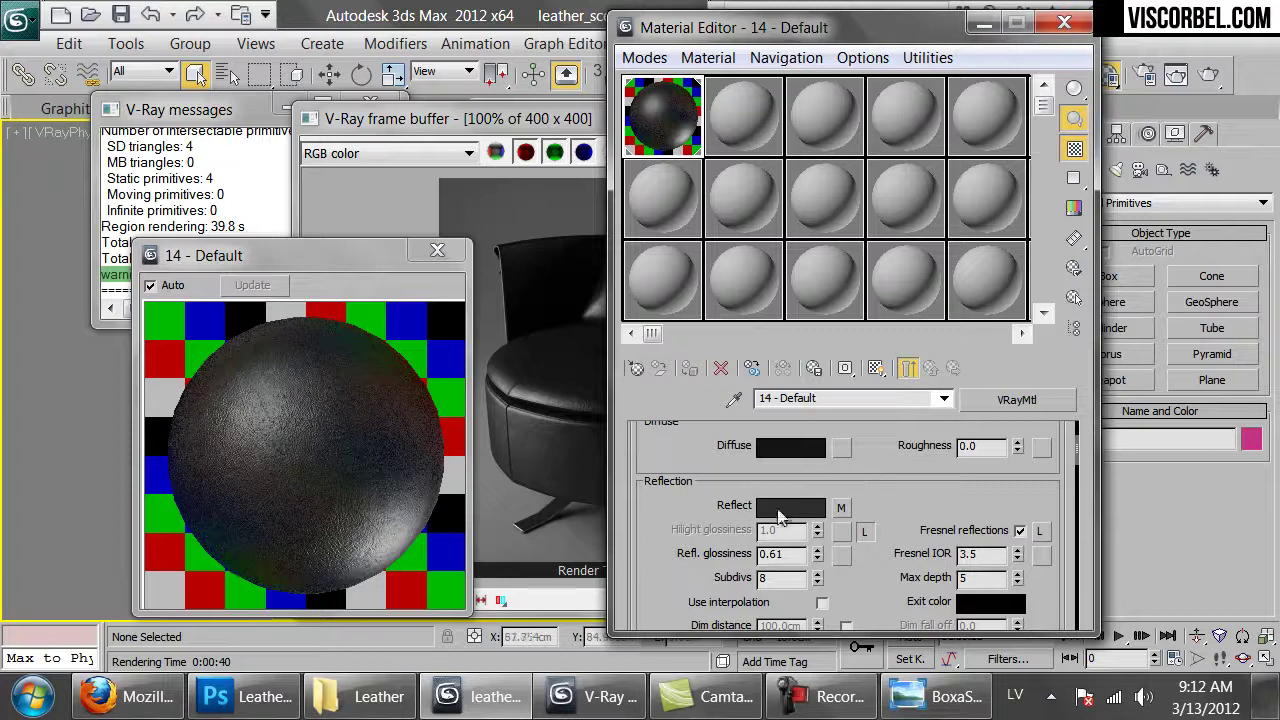
pyautogui.click(787, 507)
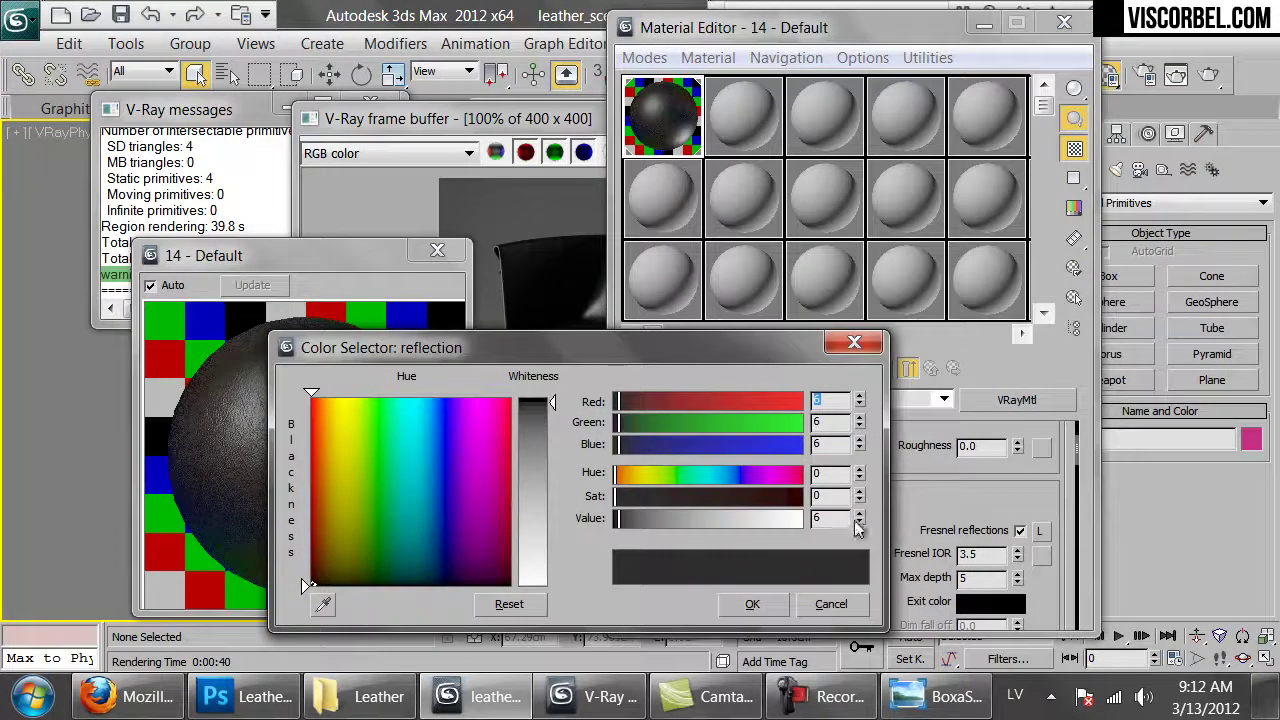
pyautogui.moveTo(857, 525); pyautogui.dragTo(859, 528)
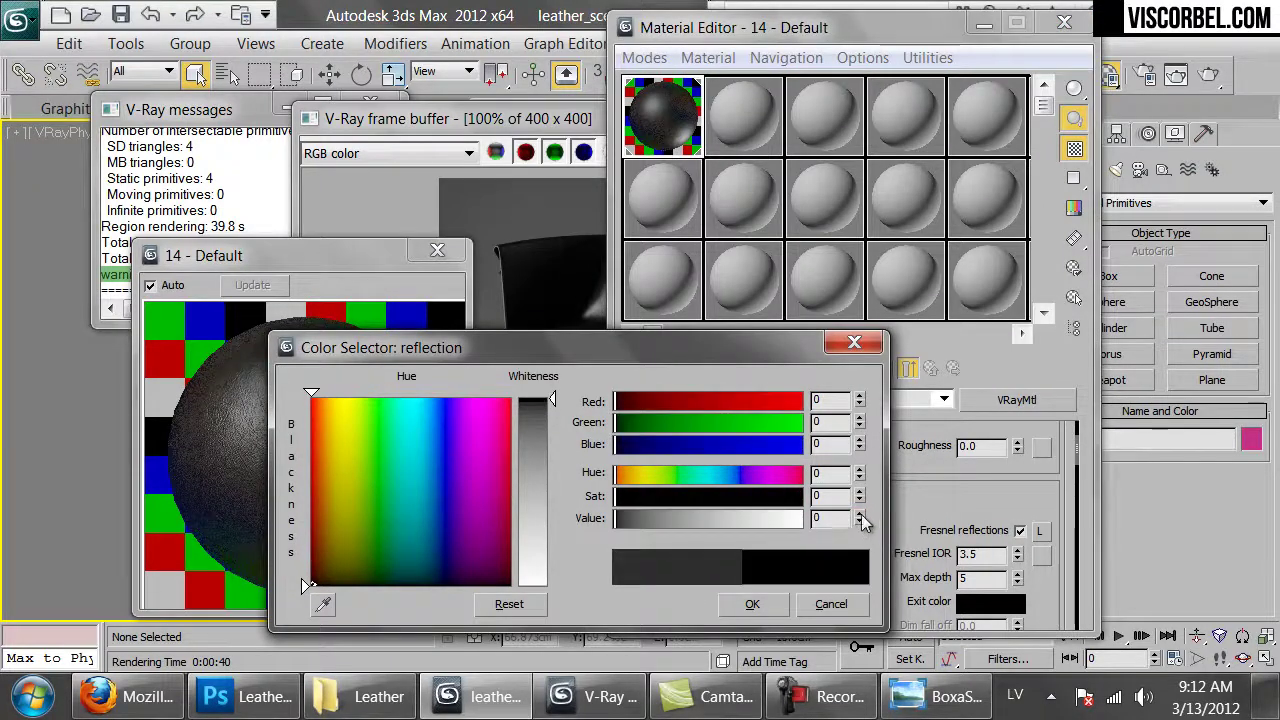
pyautogui.click(858, 513)
pyautogui.click(858, 513)
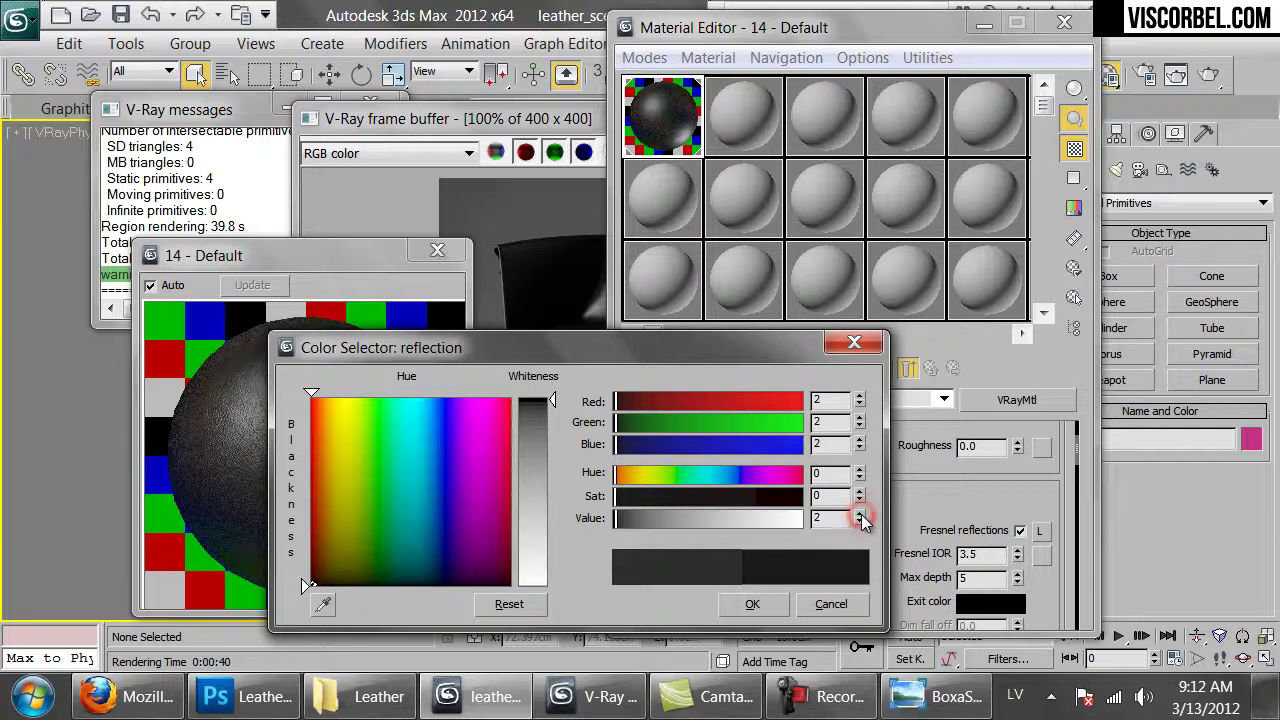
pyautogui.click(761, 607)
# - Set the amount of the Reflect map leather_bump_1.png to 30
pyautogui.moveTo(880, 615); pyautogui.dragTo(852, 443)
pyautogui.scroll(-3, 852, 443)
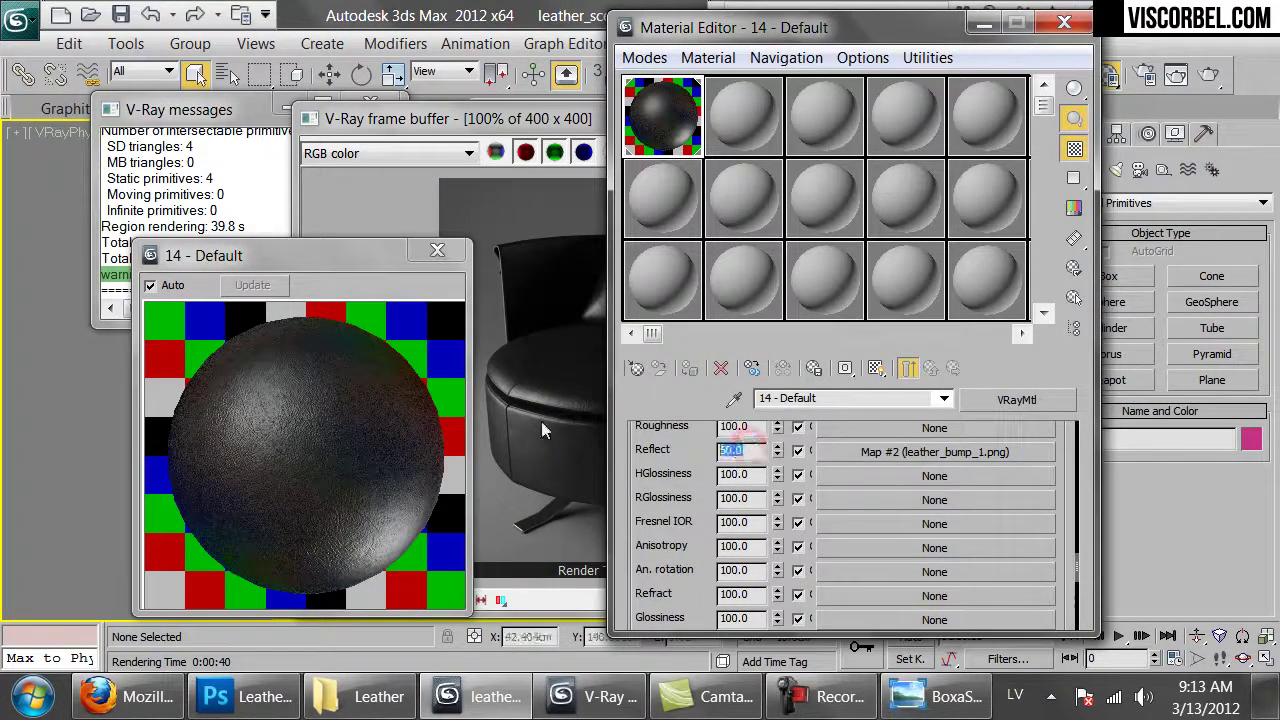
pyautogui.write('30')
pyautogui.press('Return')
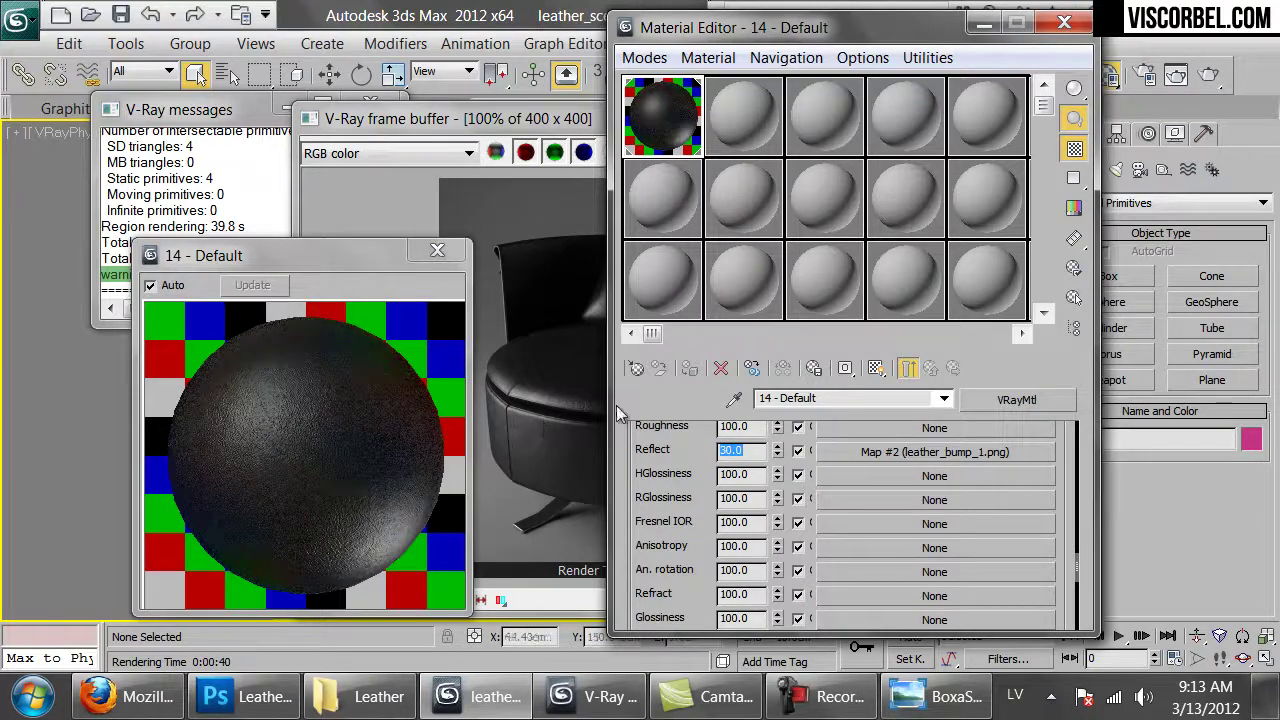
# - Set the leather material's reflection glossiness to 0.73
pyautogui.scroll(12, 746, 446)
pyautogui.scroll(5, 748, 456)
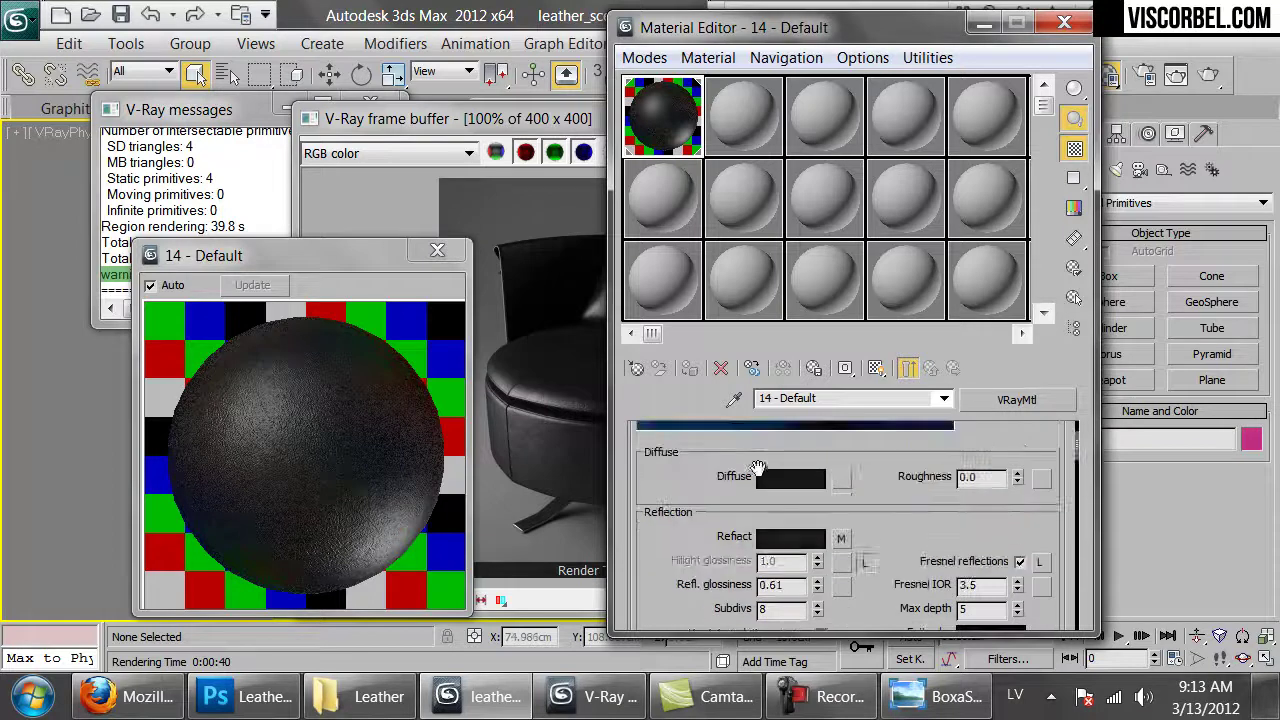
pyautogui.moveTo(814, 570); pyautogui.dragTo(814, 566)
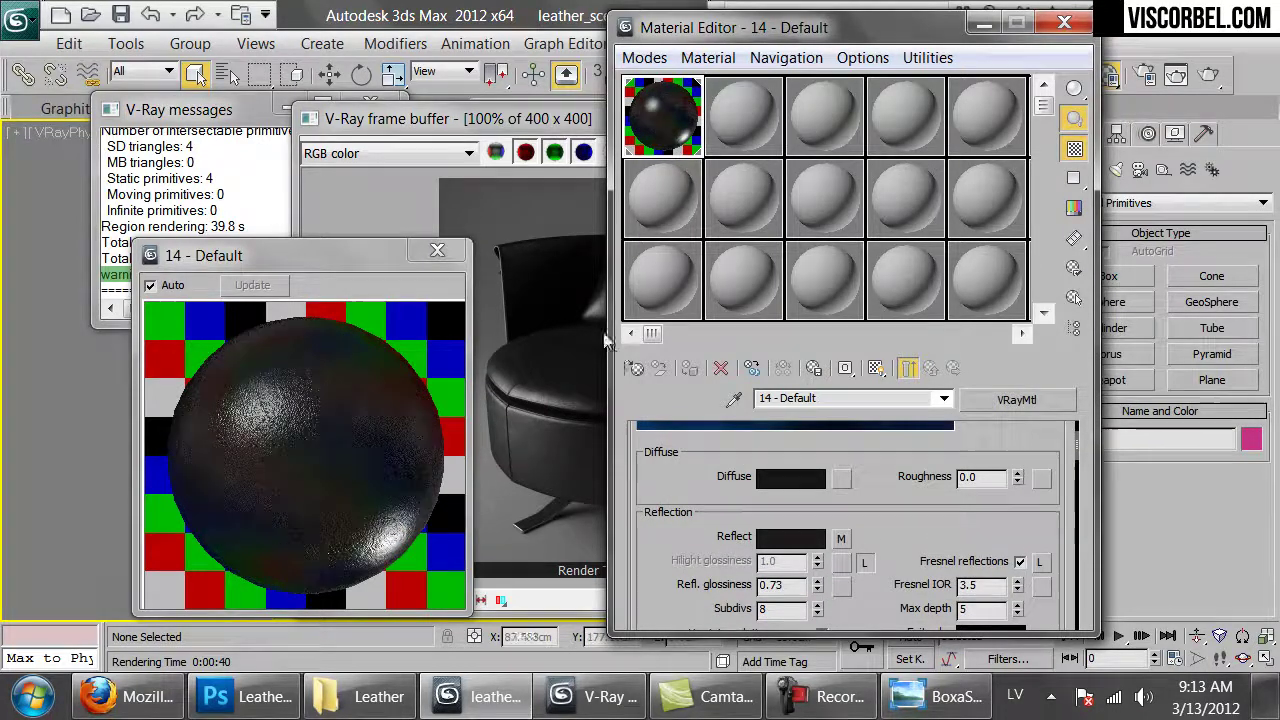
# - Render the armchair with the darker, glossier reflections and return to the material settings
pyautogui.click(531, 226)
pyautogui.click(964, 151)
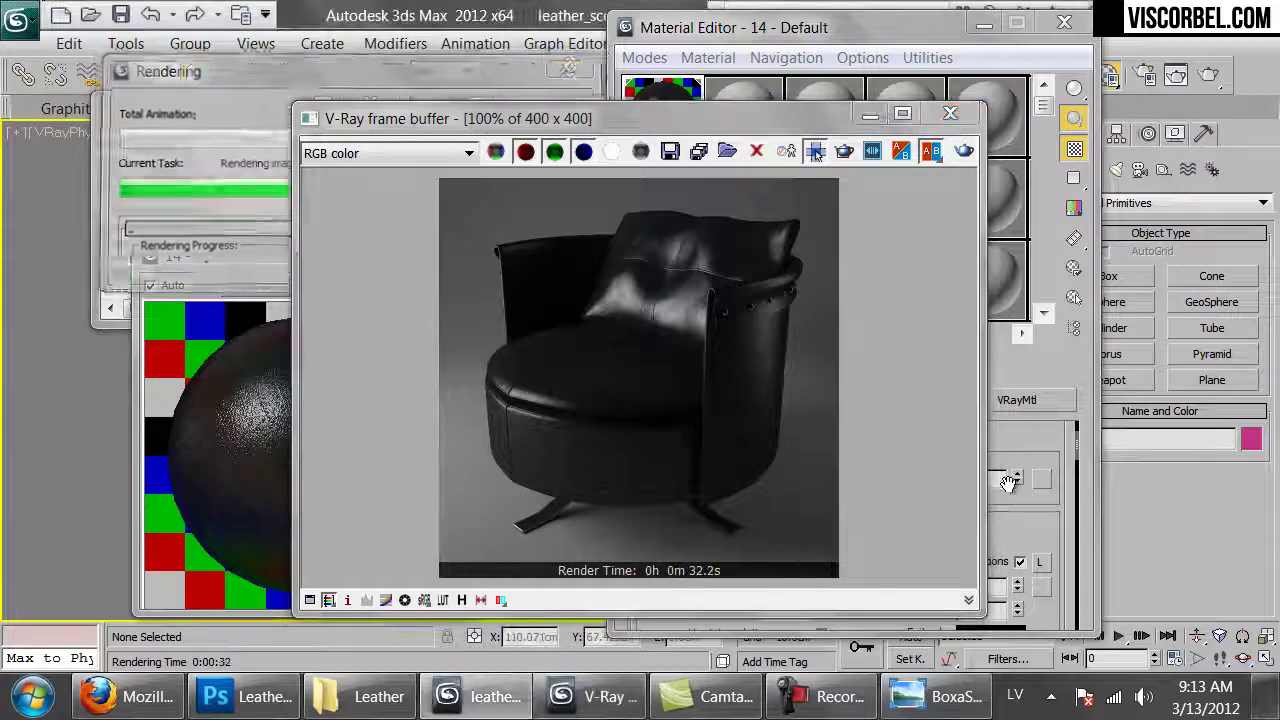
pyautogui.click(1020, 515)
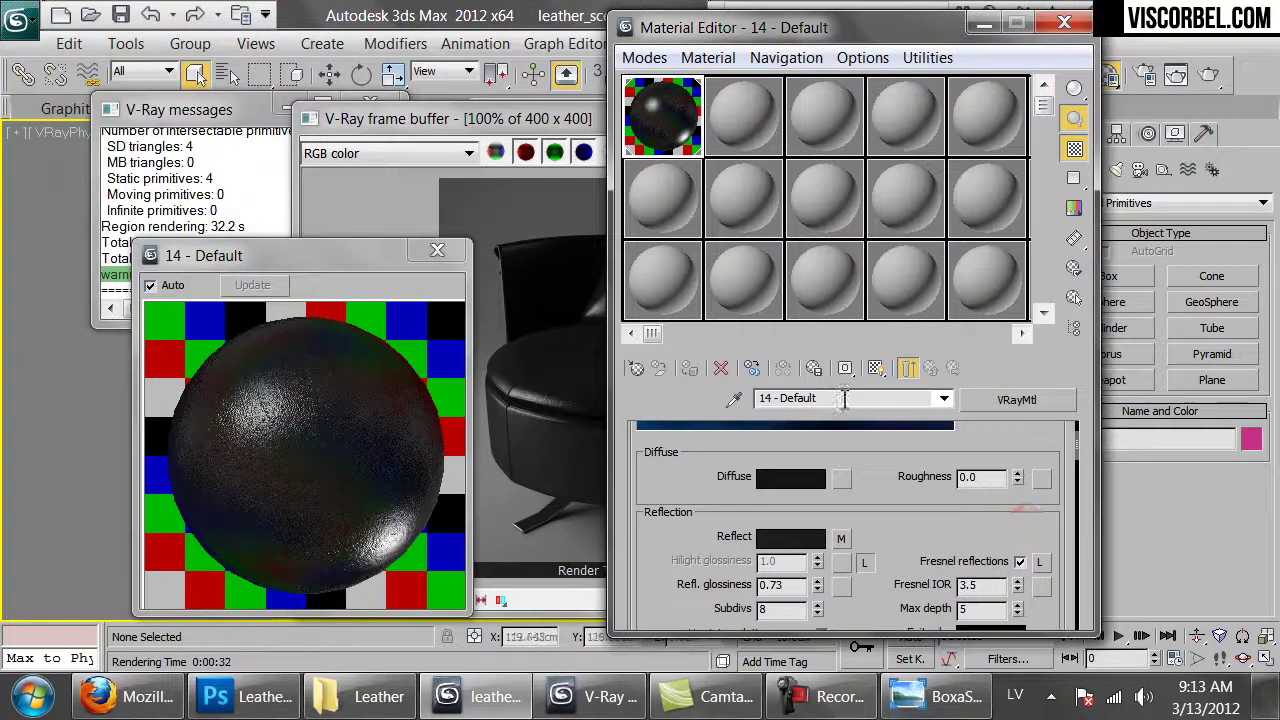
# - Name the leather material Black_shiny and copy it into the second sample slot
pyautogui.click(840, 398)
pyautogui.write('Black_shiny')
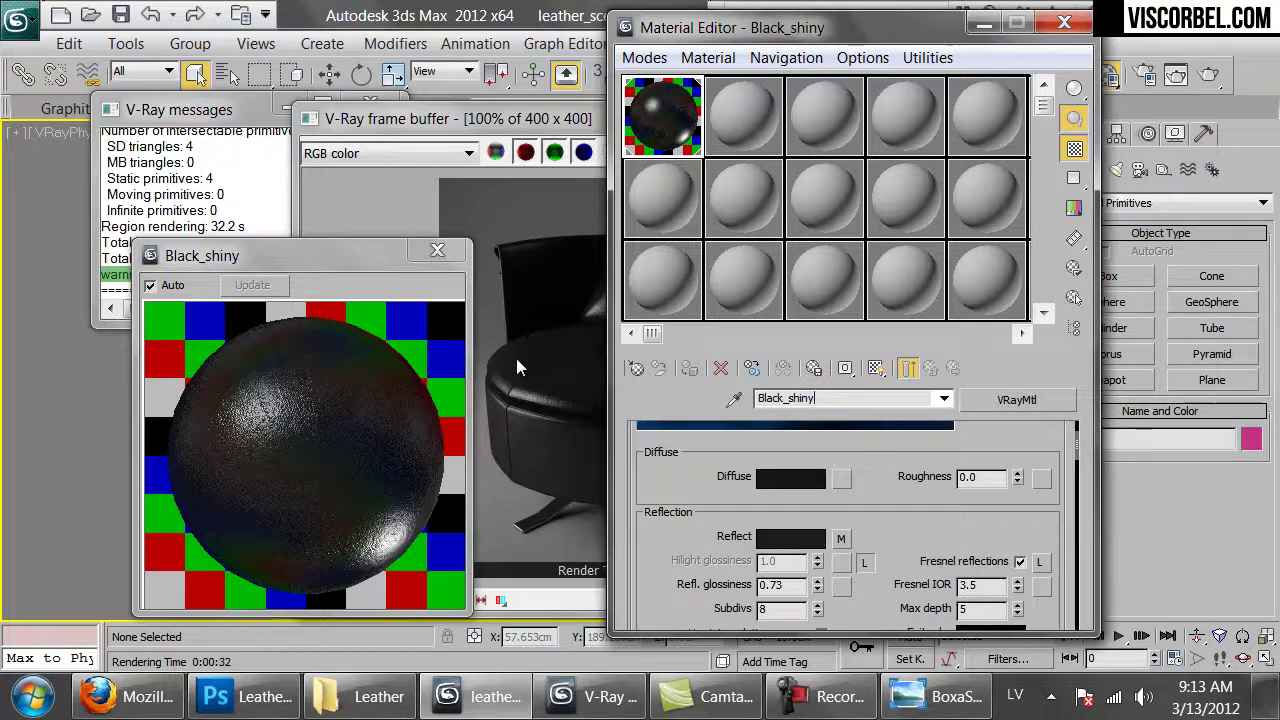
pyautogui.moveTo(690, 137); pyautogui.dragTo(720, 109)
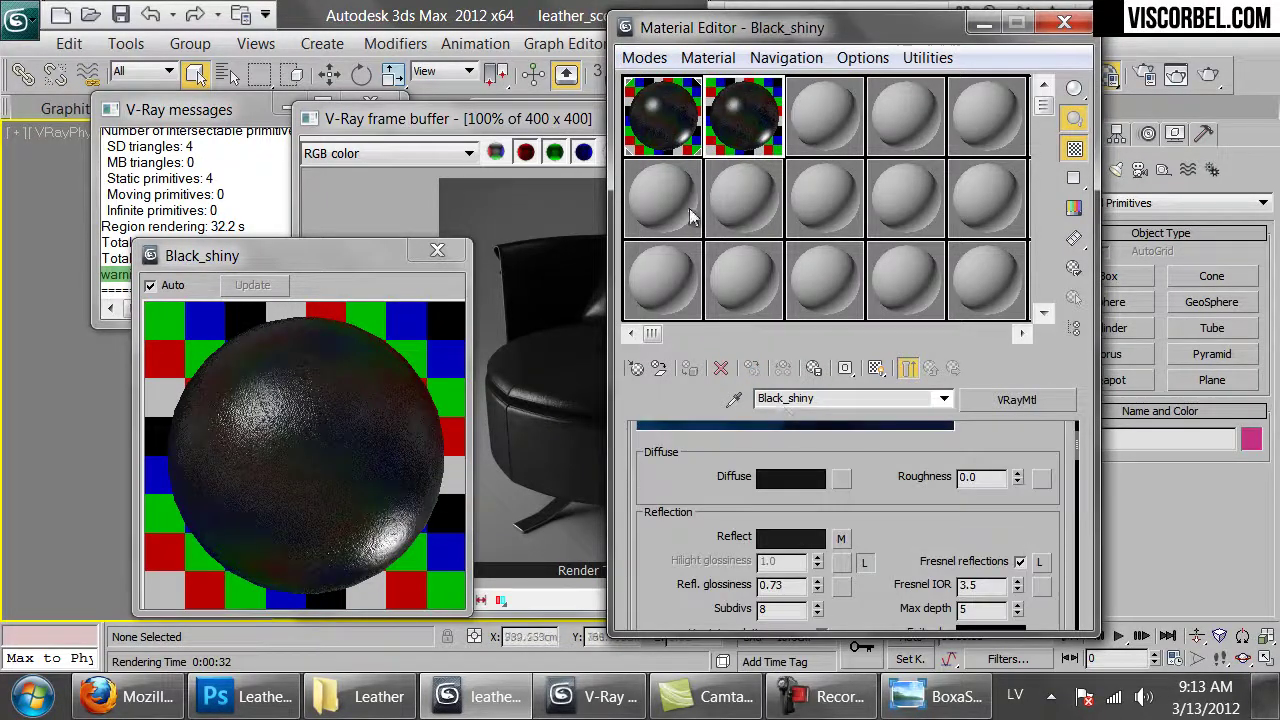
# - Rename the leather material to Leather_black_shiny
pyautogui.click(758, 398)
pyautogui.write('Leather_')
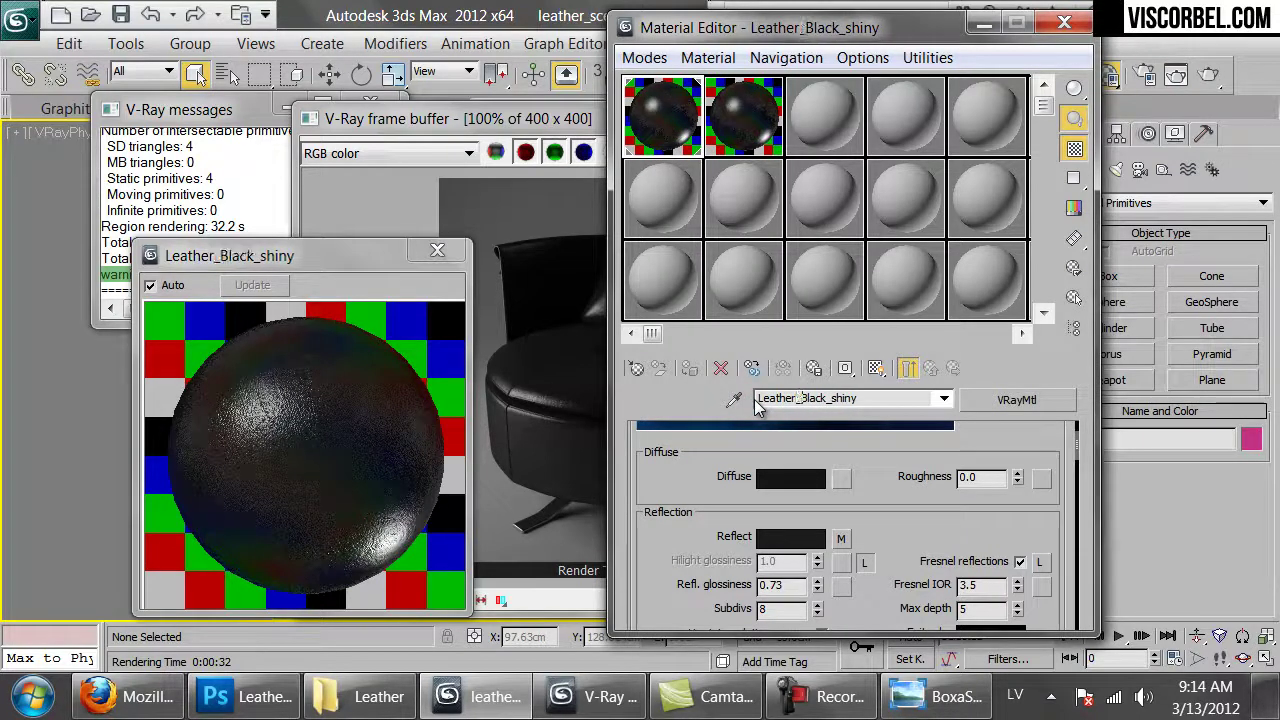
pyautogui.press('Delete')
pyautogui.write('b')
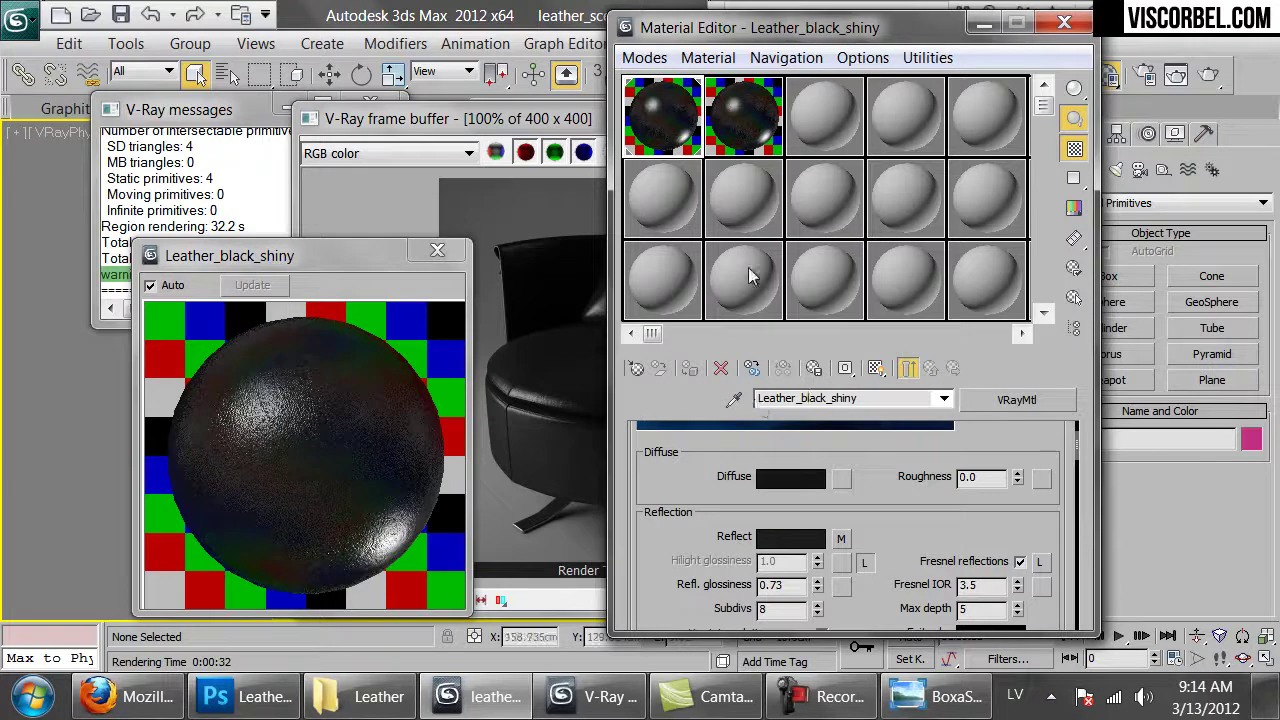
# - Set the diffuse colour of the Black_shiny material copy to dark brown with hue 9, saturation 218 and value 15
pyautogui.click(765, 123)
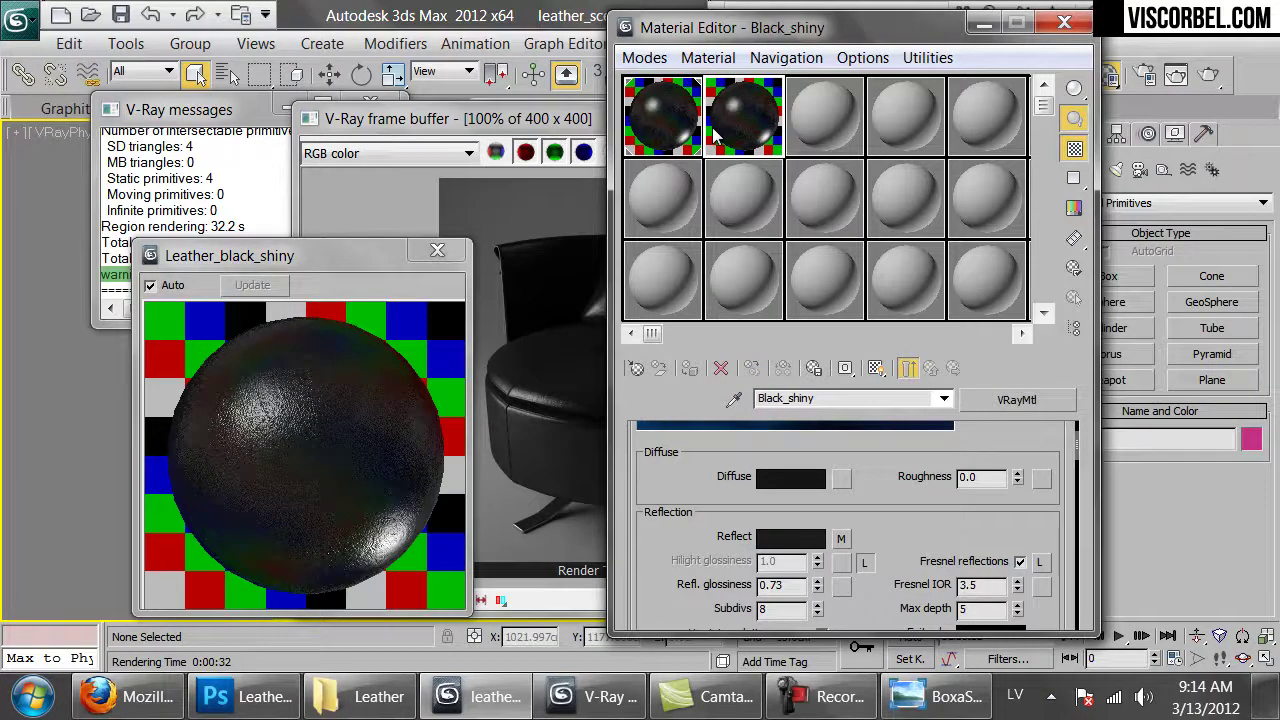
pyautogui.moveTo(815, 38); pyautogui.dragTo(941, 37)
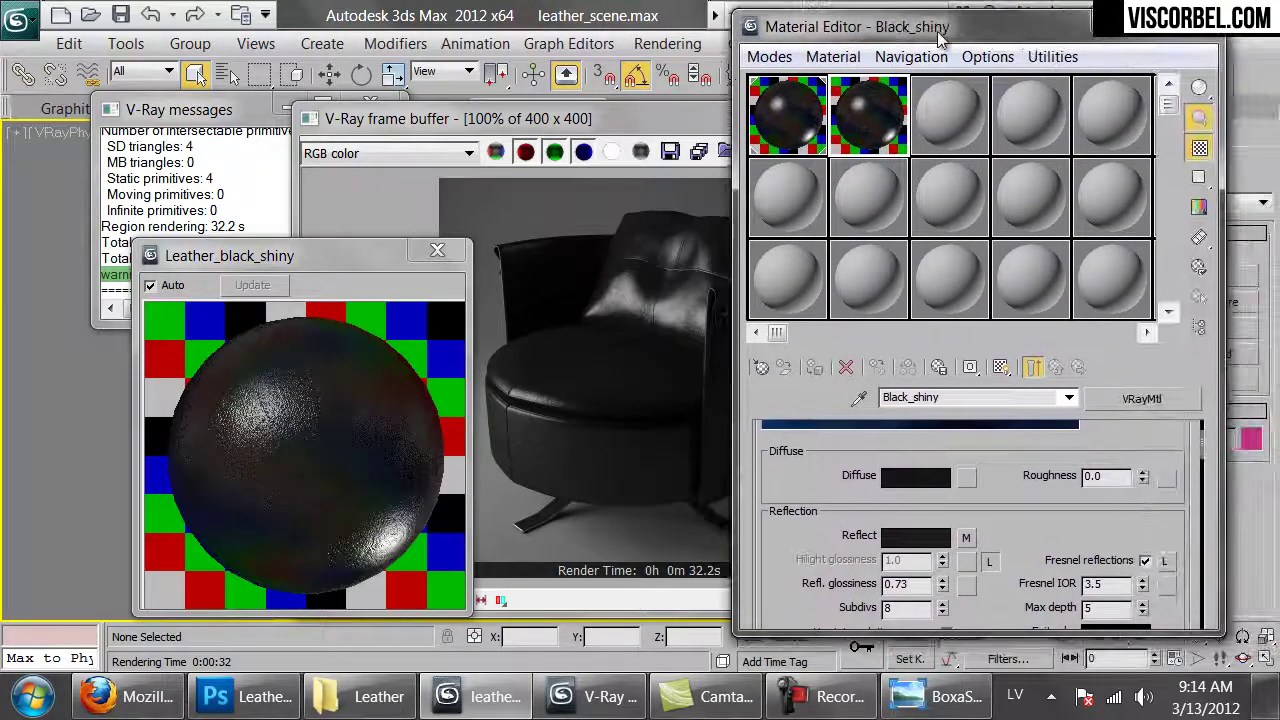
pyautogui.click(913, 478)
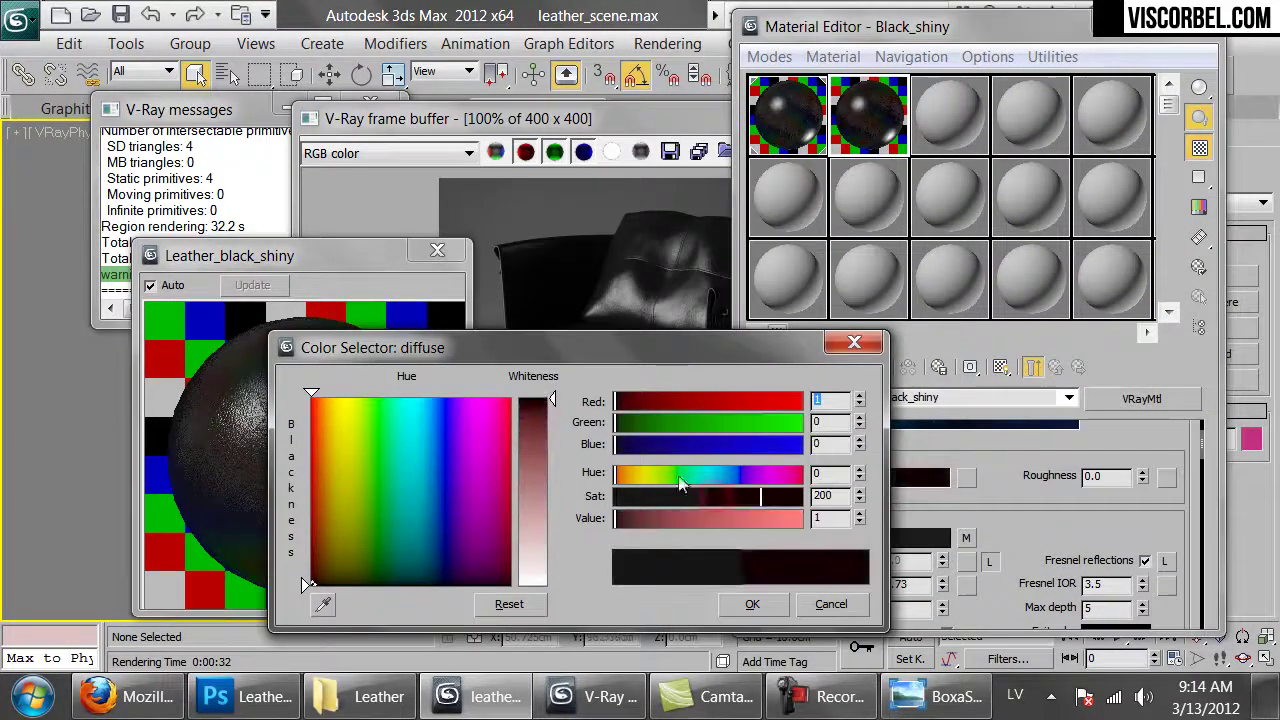
pyautogui.click(627, 476)
pyautogui.moveTo(655, 515); pyautogui.dragTo(630, 517)
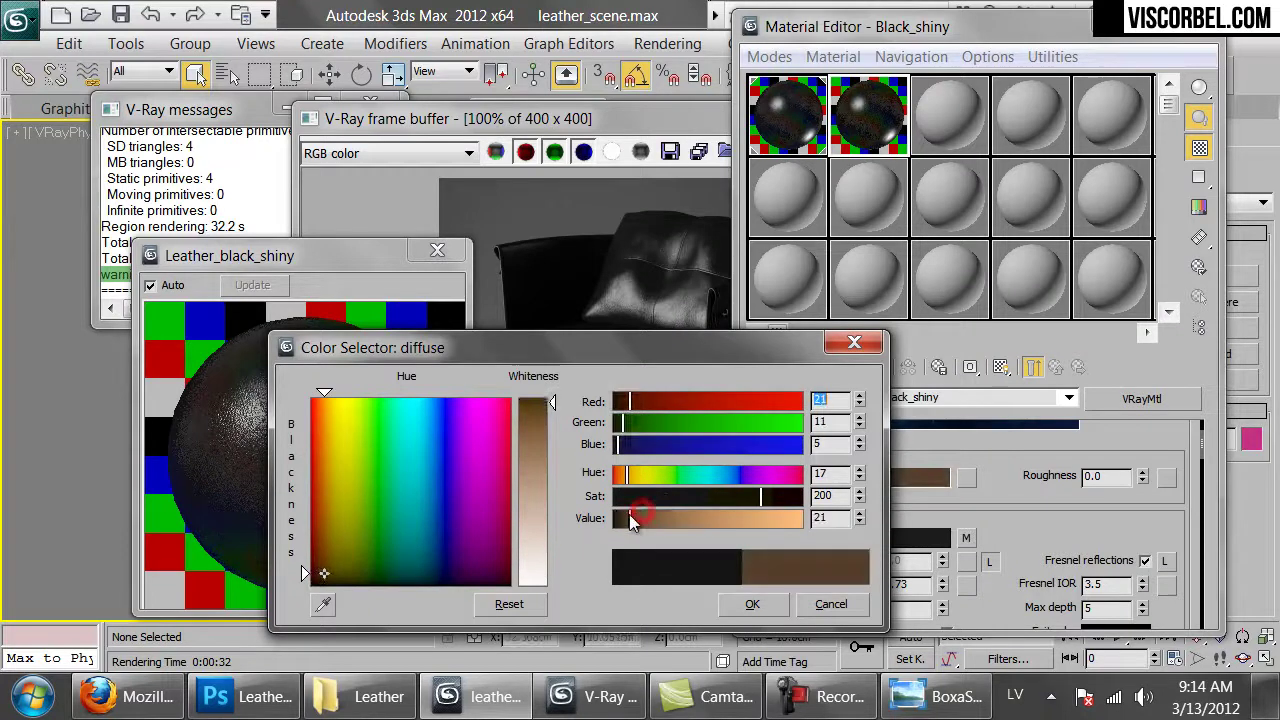
pyautogui.click(624, 519)
pyautogui.moveTo(781, 503); pyautogui.dragTo(773, 495)
pyautogui.click(622, 476)
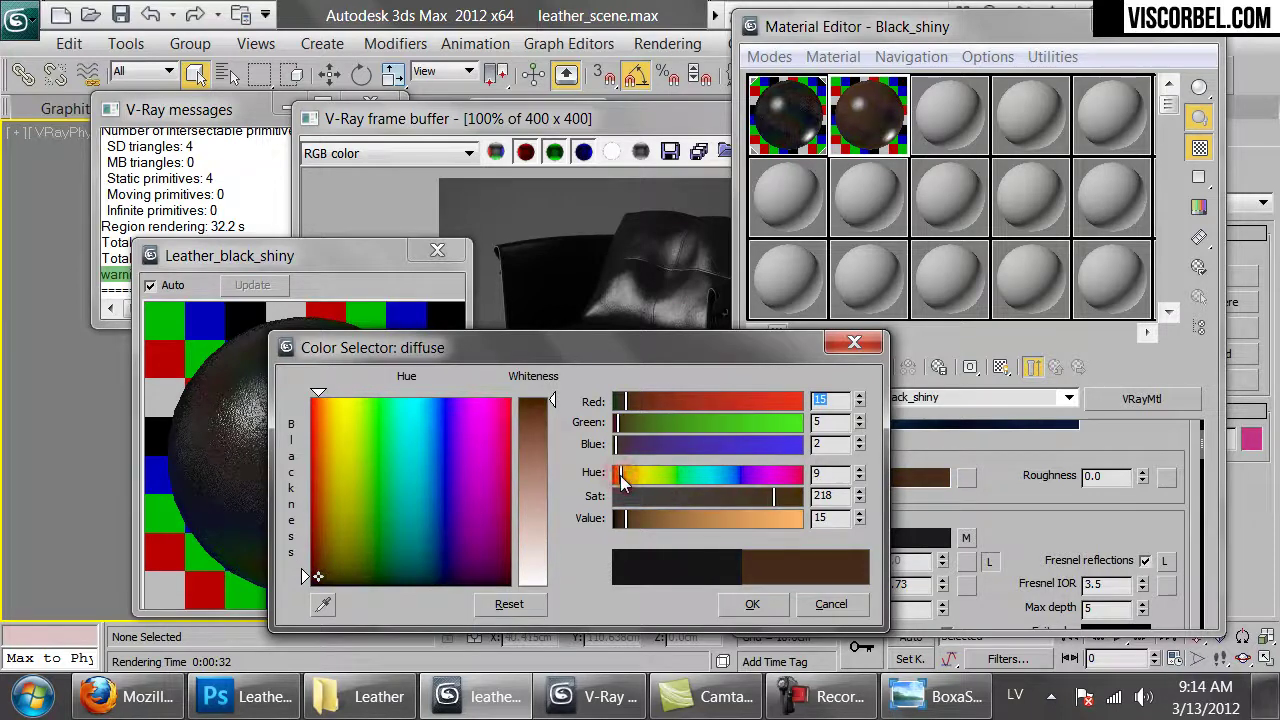
pyautogui.click(753, 598)
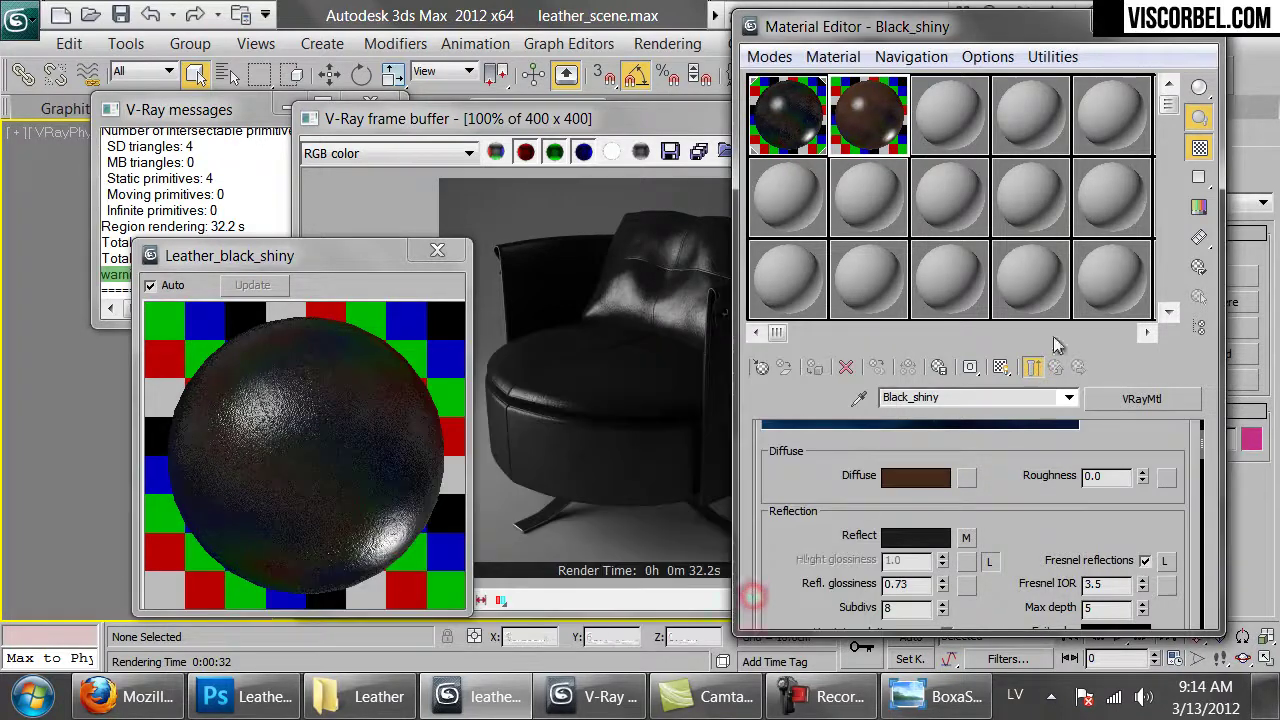
# - Apply the brown leather material to all upholstered parts of the armchair and render the scene
pyautogui.moveTo(666, 120); pyautogui.dragTo(447, 161)
pyautogui.click(757, 157)
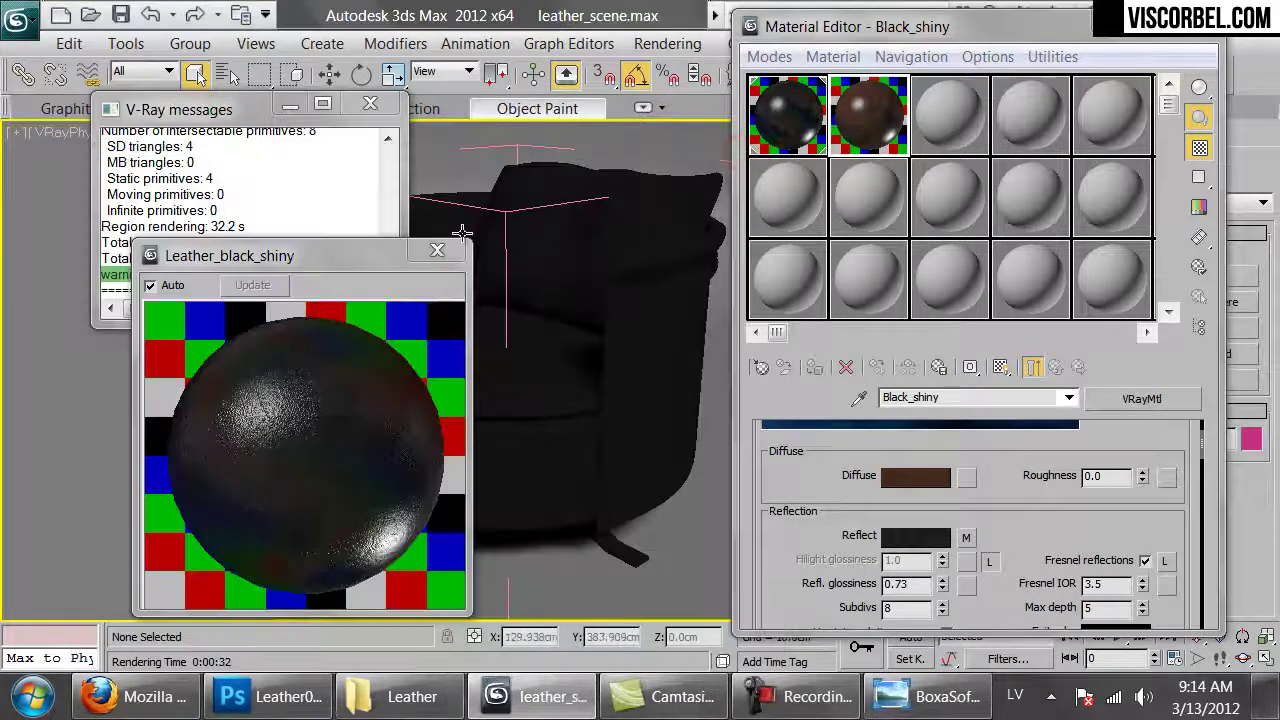
pyautogui.click(437, 250)
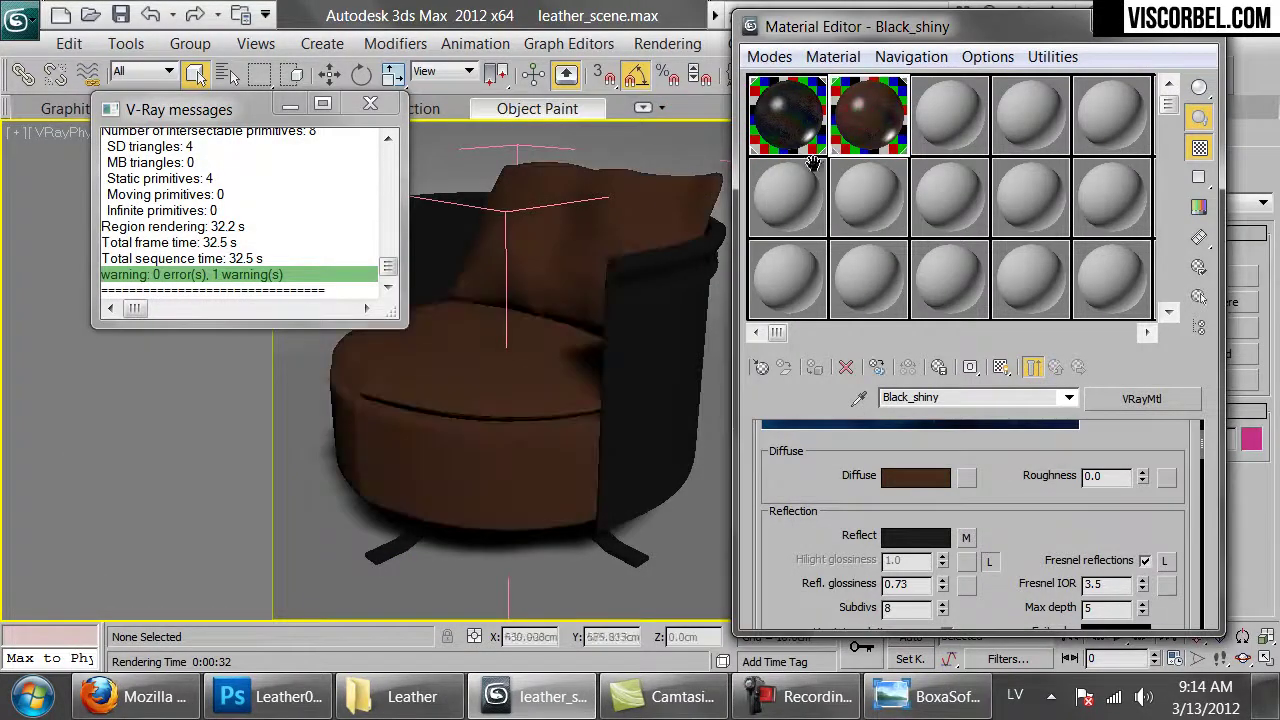
pyautogui.moveTo(850, 96); pyautogui.dragTo(636, 367)
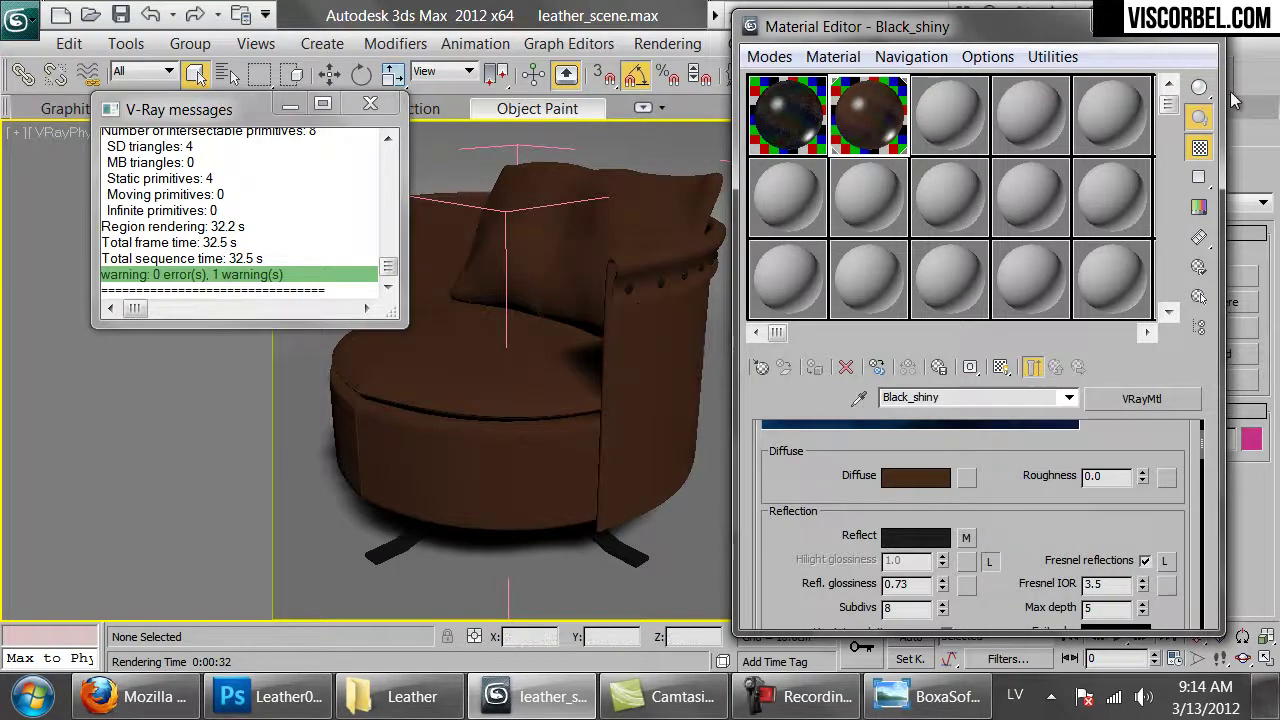
pyautogui.moveTo(1068, 17); pyautogui.dragTo(991, 178)
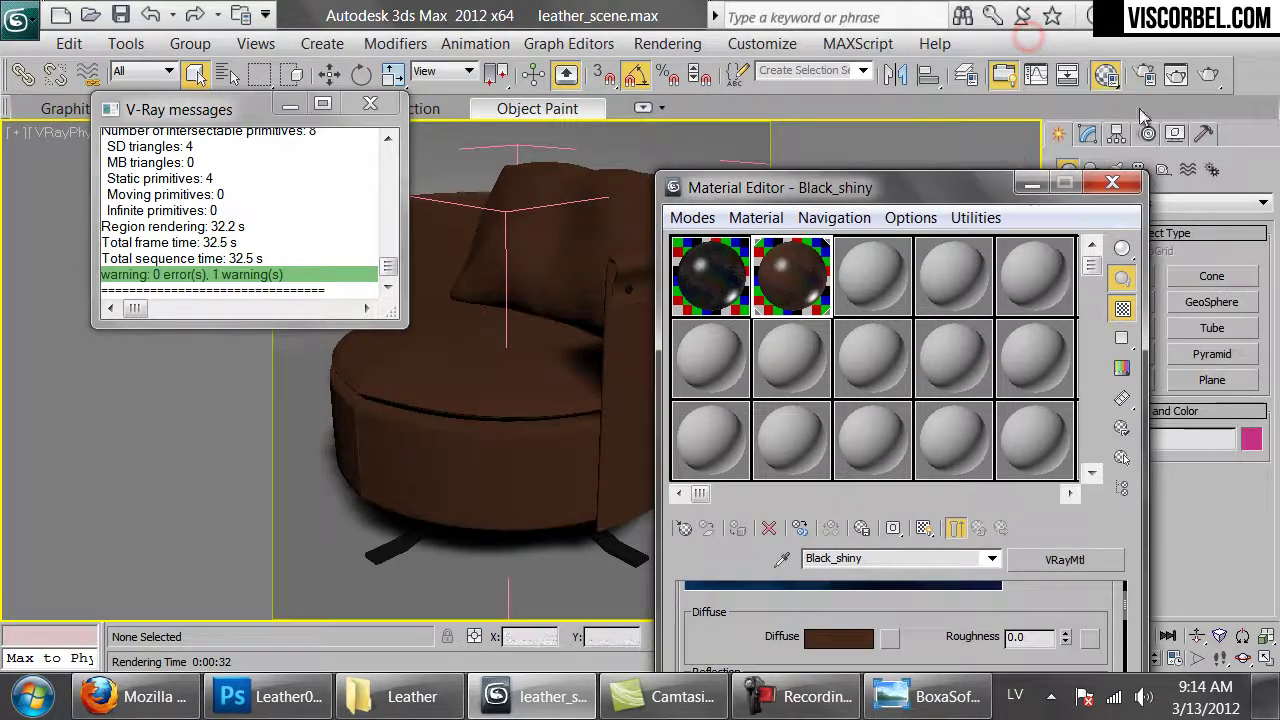
pyautogui.click(1209, 77)
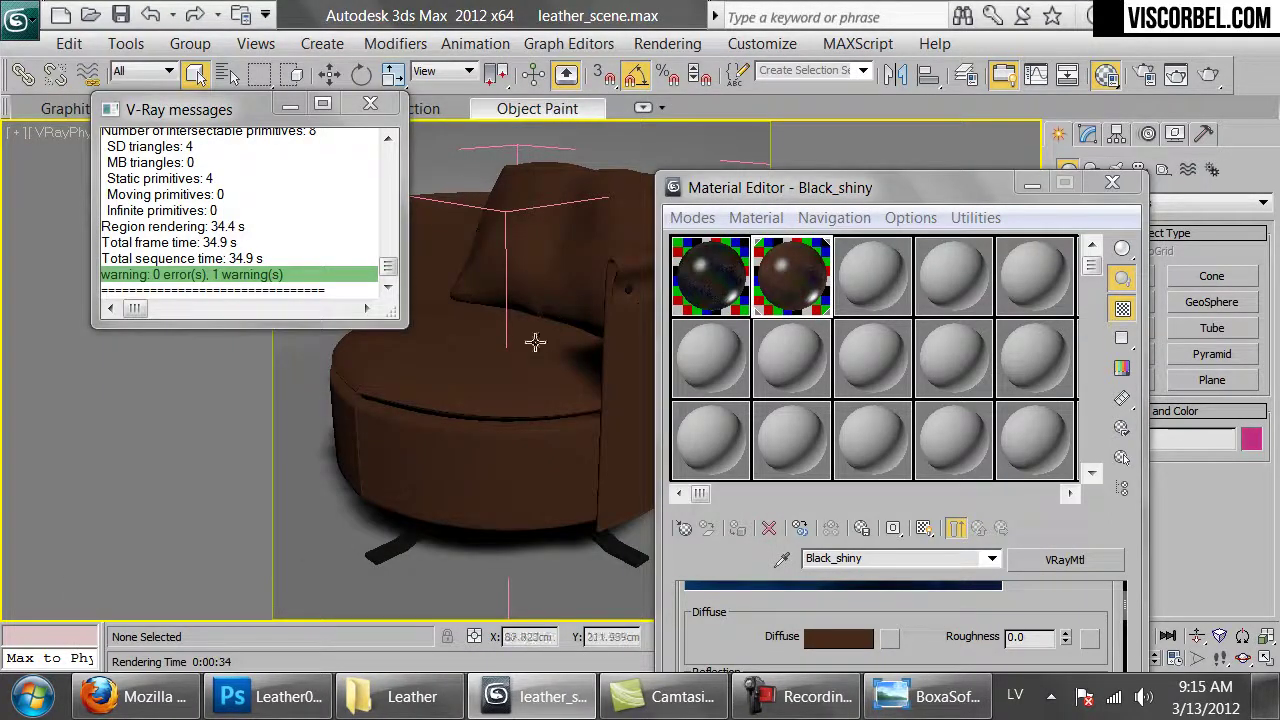
# - Look over the sofa pictures in the Leather reference folder and return to 3ds Max
pyautogui.click(412, 697)
pyautogui.moveTo(840, 477); pyautogui.dragTo(1005, 562)
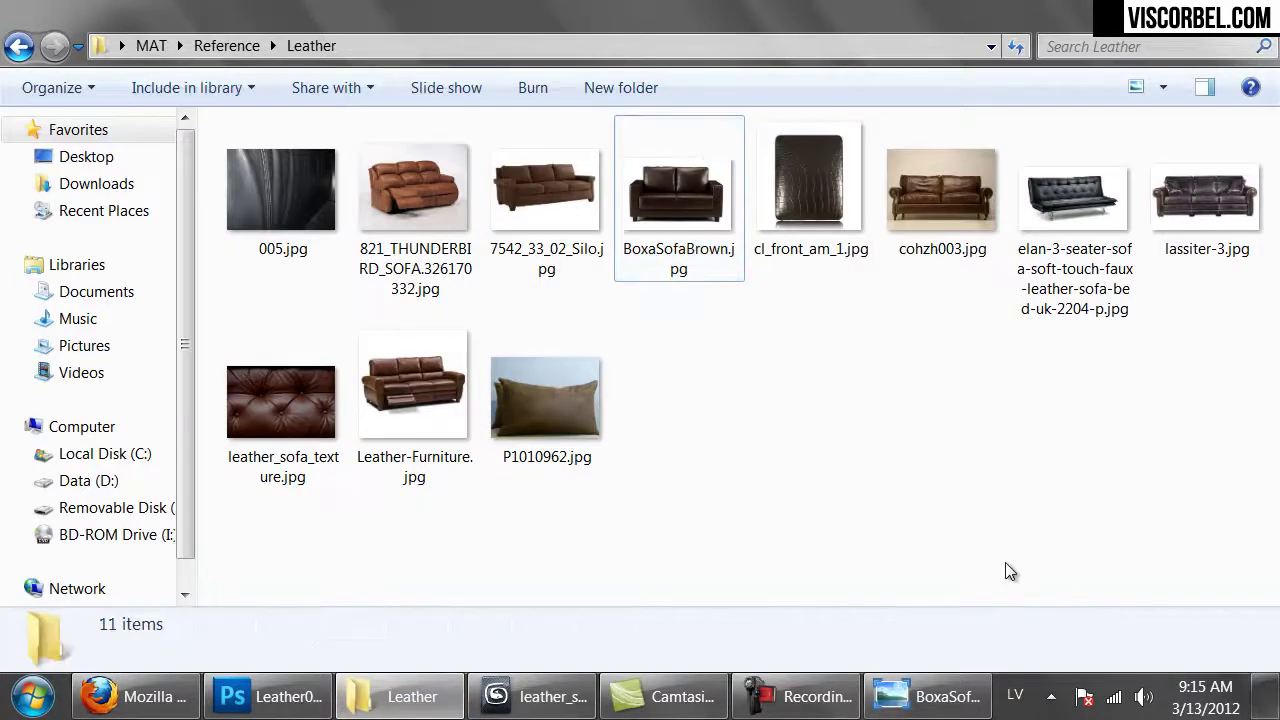
pyautogui.moveTo(874, 490); pyautogui.dragTo(920, 522)
pyautogui.click(541, 705)
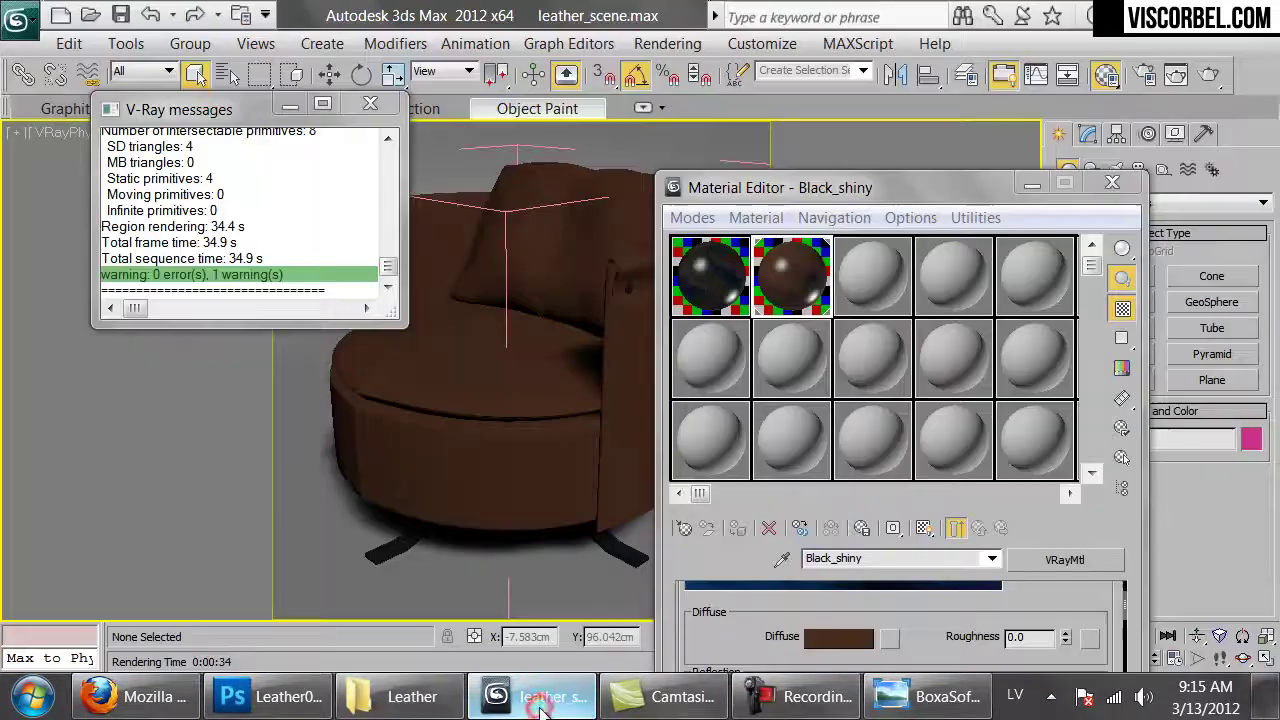
# - Browse the CGTextures leather category in Firefox and open the page of the mottled light brown leather texture Leather0021
pyautogui.click(140, 697)
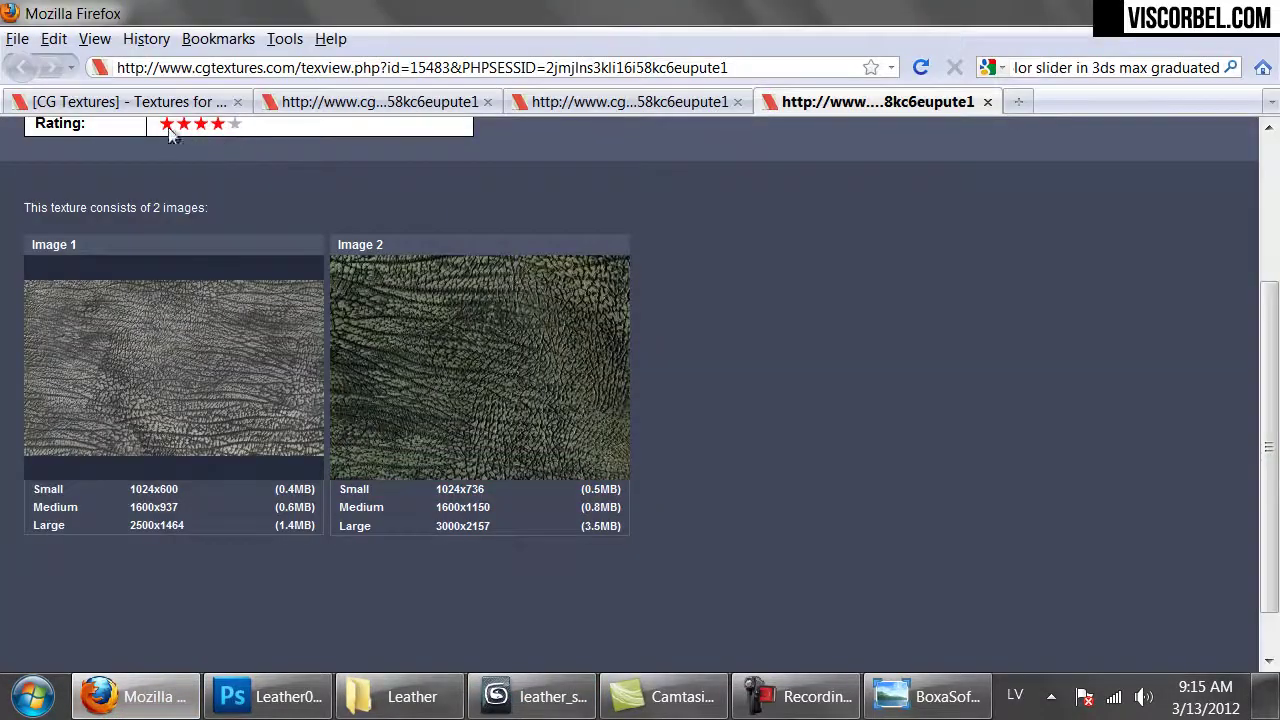
pyautogui.click(134, 104)
pyautogui.scroll(15, 950, 578)
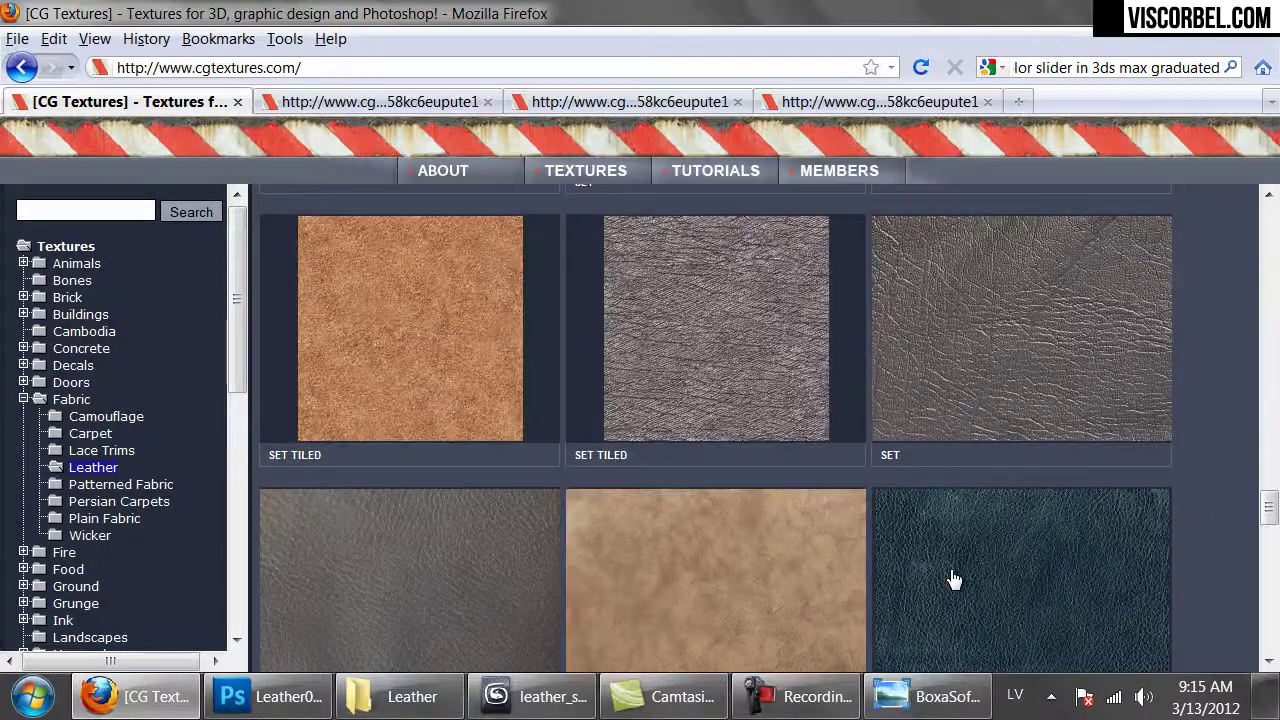
pyautogui.scroll(9, 954, 580)
pyautogui.scroll(12, 954, 580)
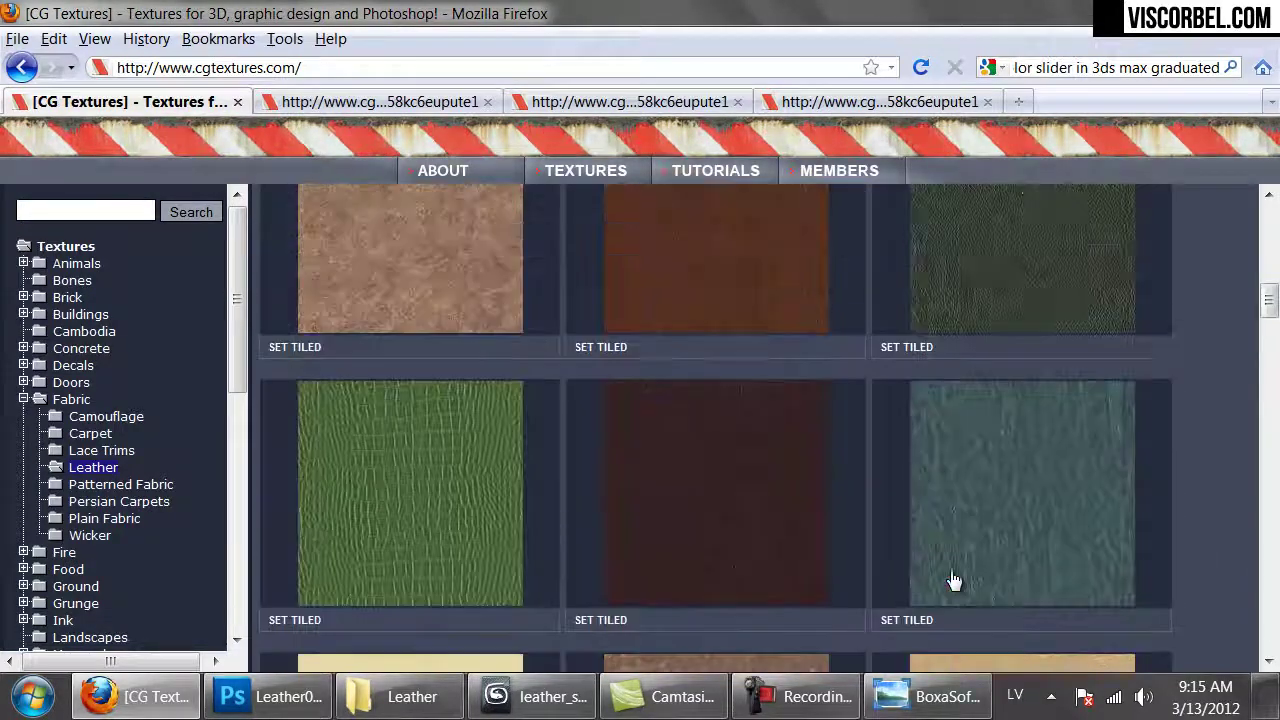
pyautogui.scroll(8, 954, 580)
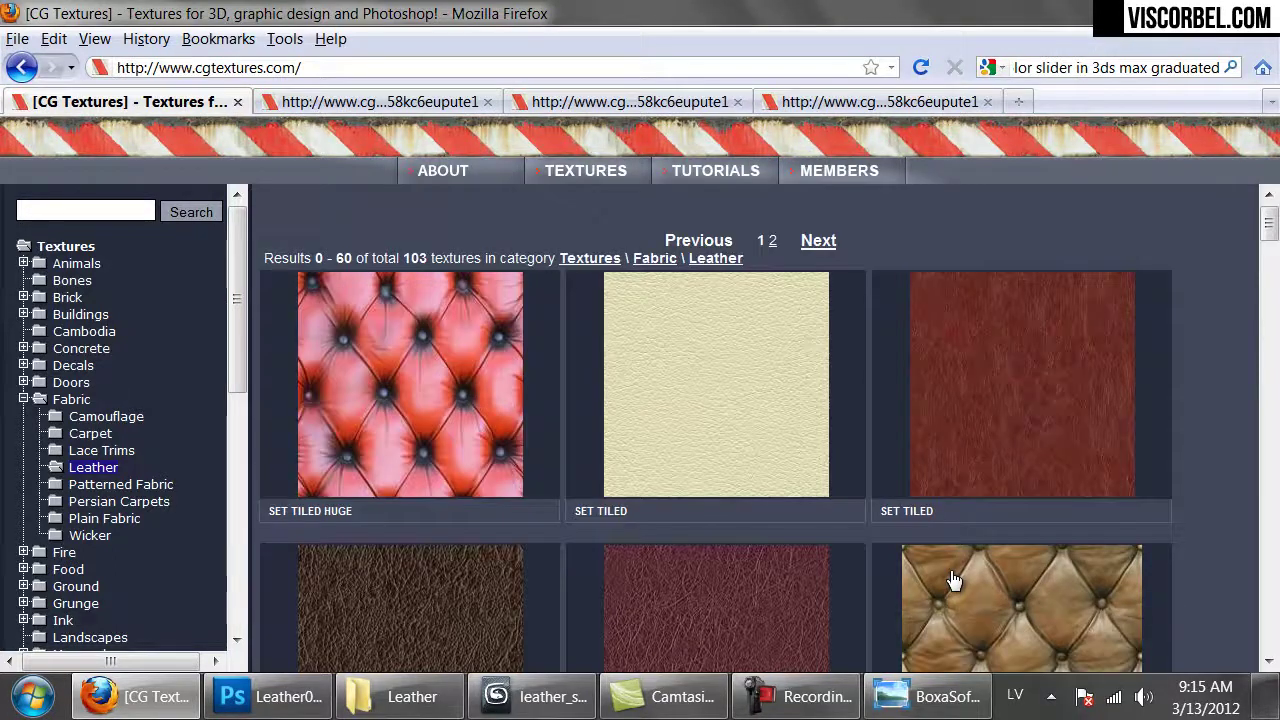
pyautogui.scroll(-10, 954, 580)
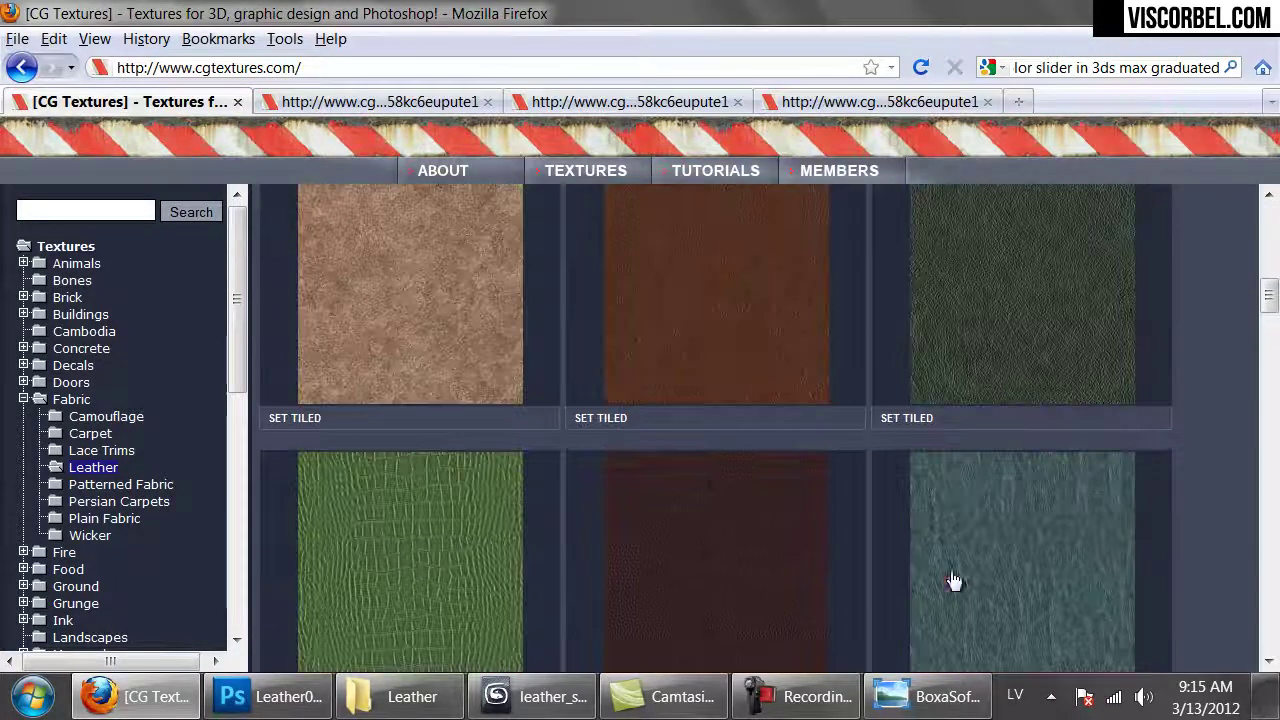
pyautogui.scroll(-10, 622, 466)
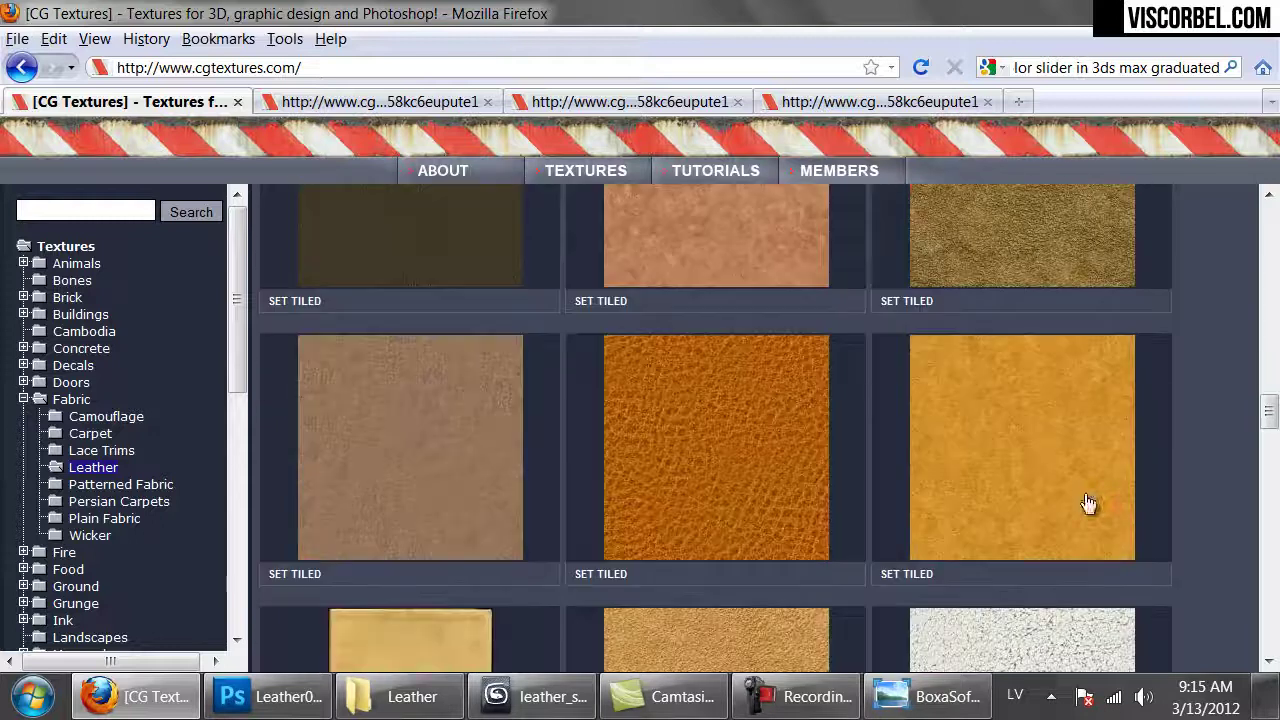
pyautogui.scroll(-5, 1158, 492)
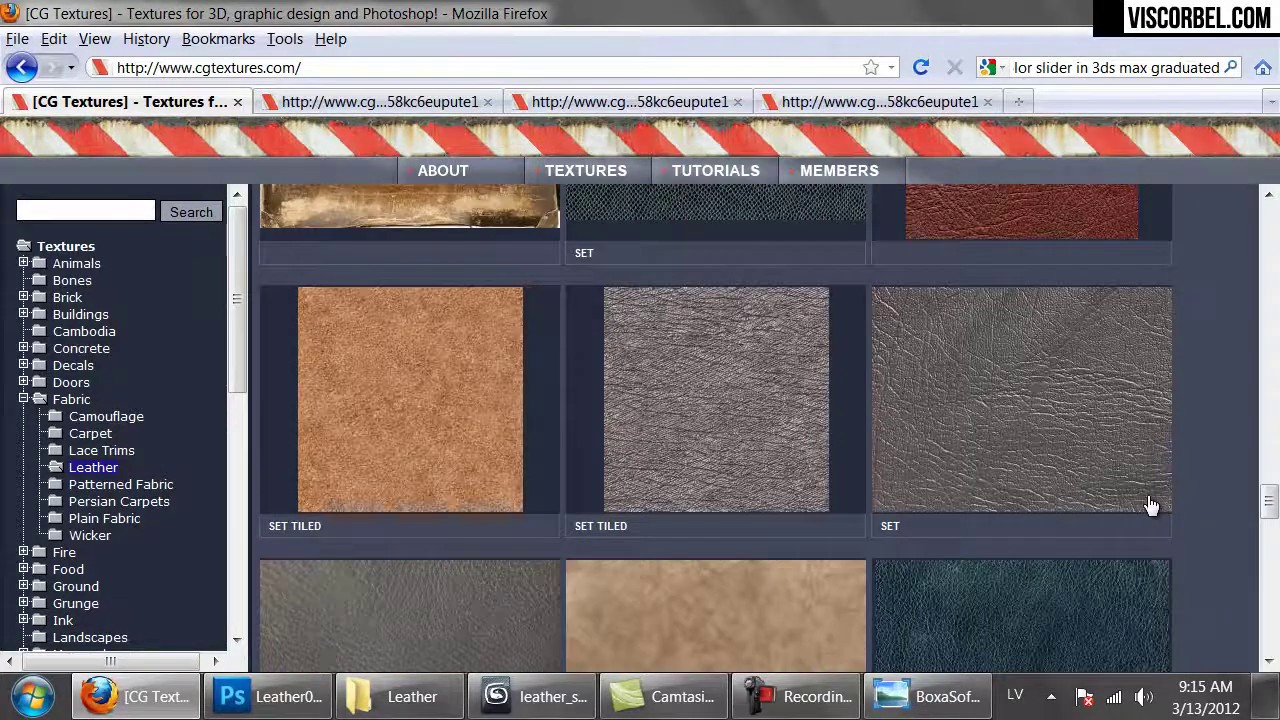
pyautogui.scroll(-4, 1150, 505)
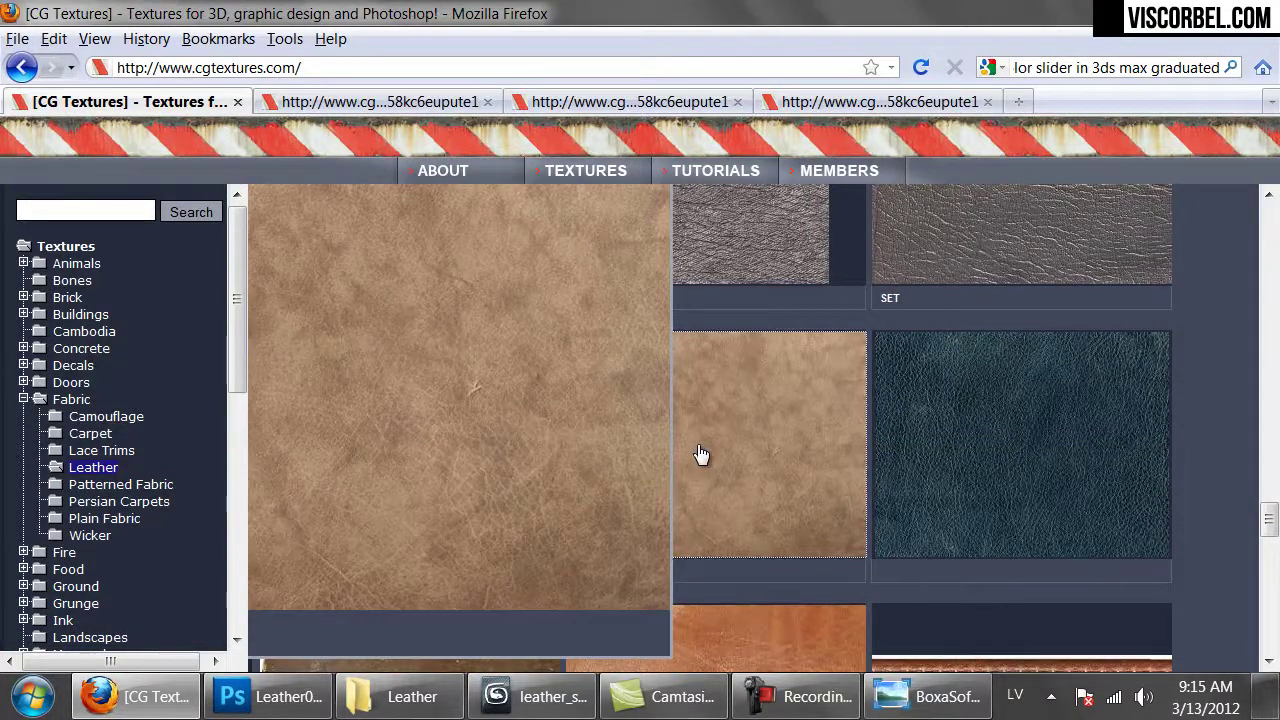
pyautogui.middleClick(701, 455)
pyautogui.click(370, 104)
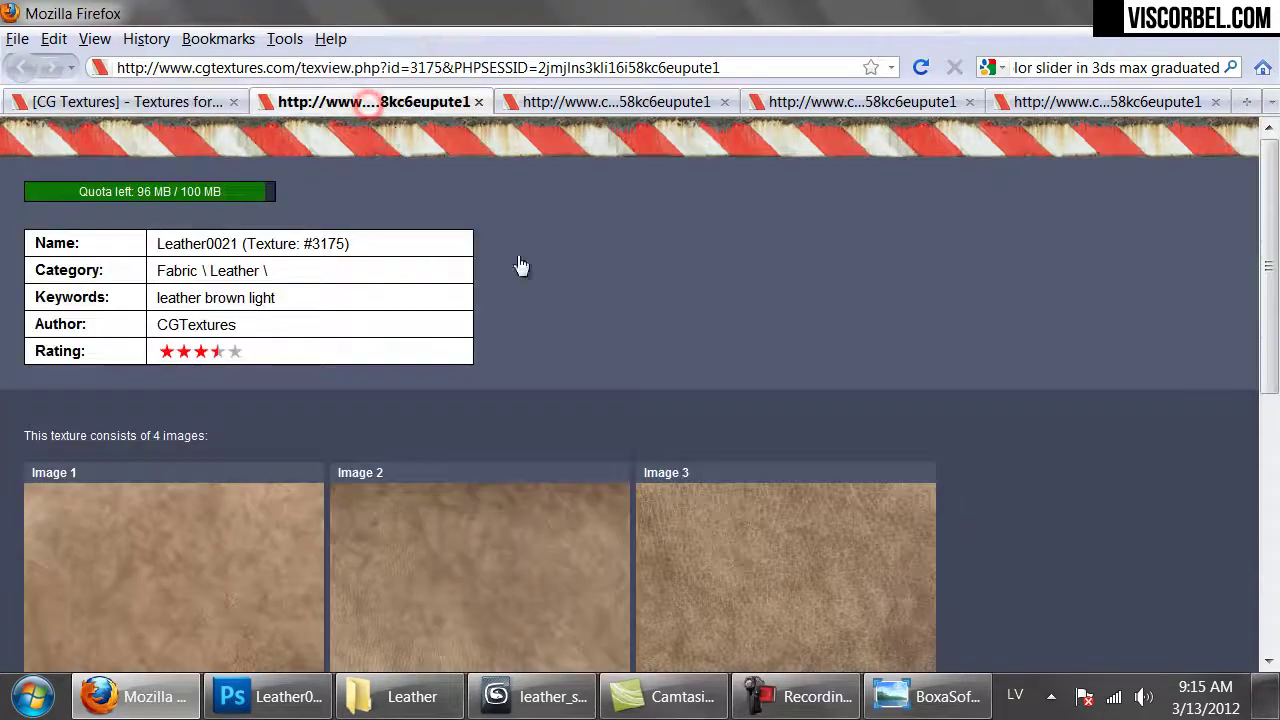
# - Preview the Leather0021 images and open the large 2240x1646 version of Image 1 in Photoshop
pyautogui.scroll(-4, 617, 414)
pyautogui.moveTo(188, 351)
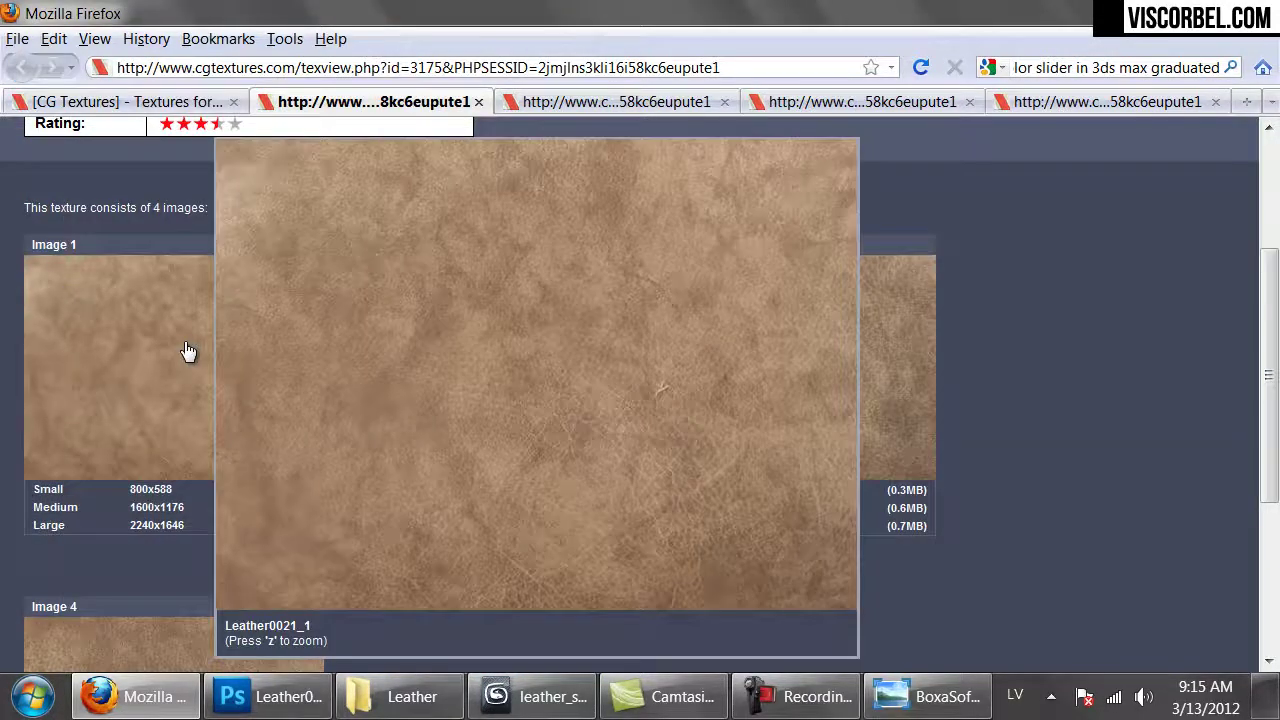
pyautogui.scroll(-3, 1115, 390)
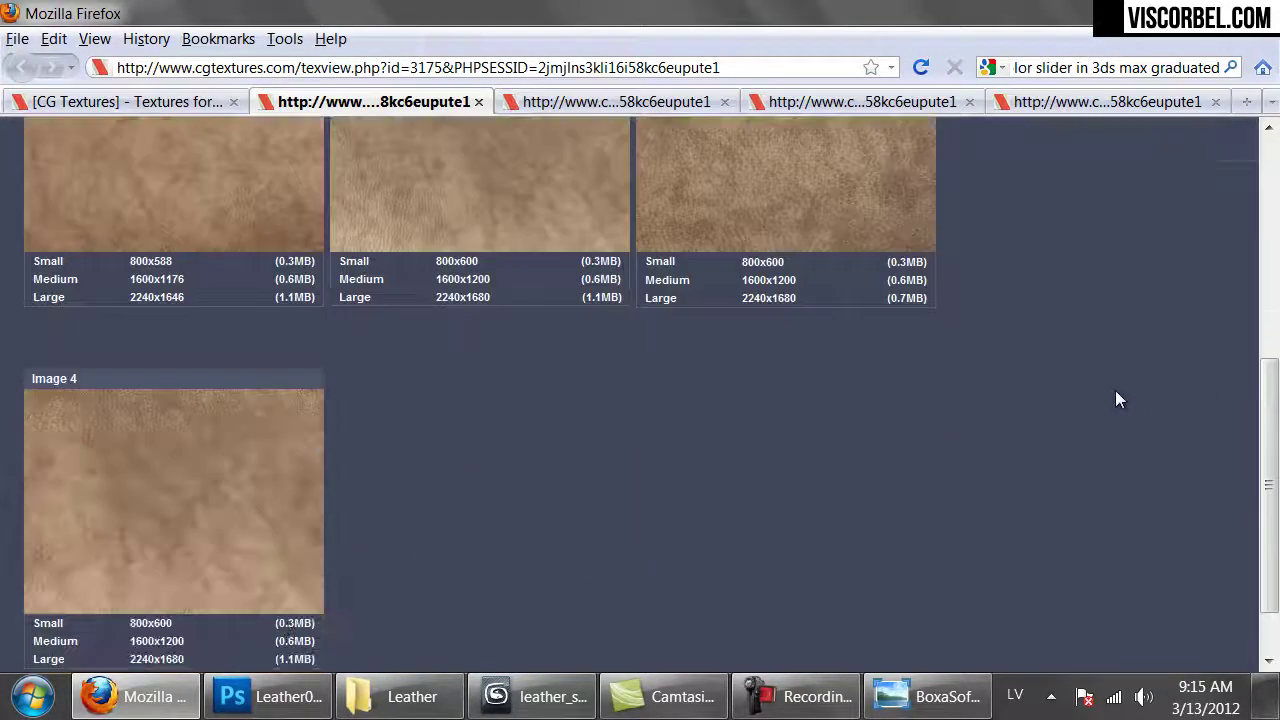
pyautogui.scroll(3, 1105, 471)
pyautogui.moveTo(205, 399)
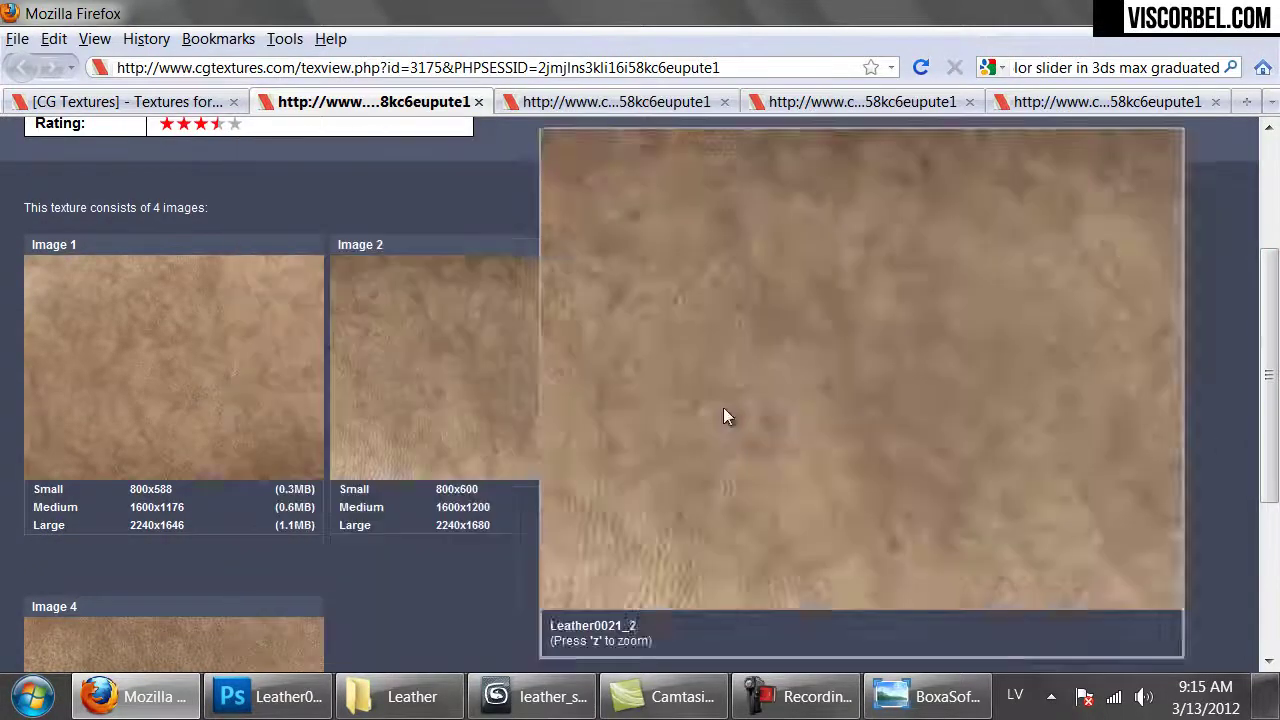
pyautogui.moveTo(452, 362)
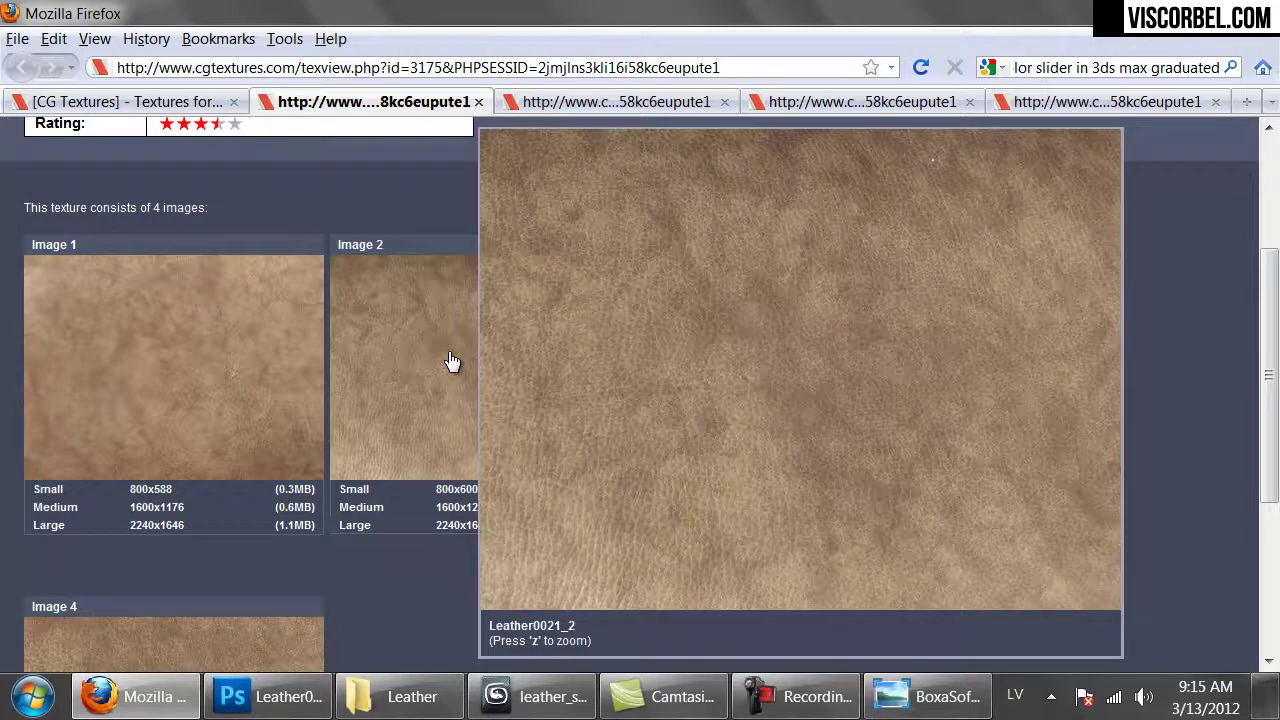
pyautogui.moveTo(226, 362)
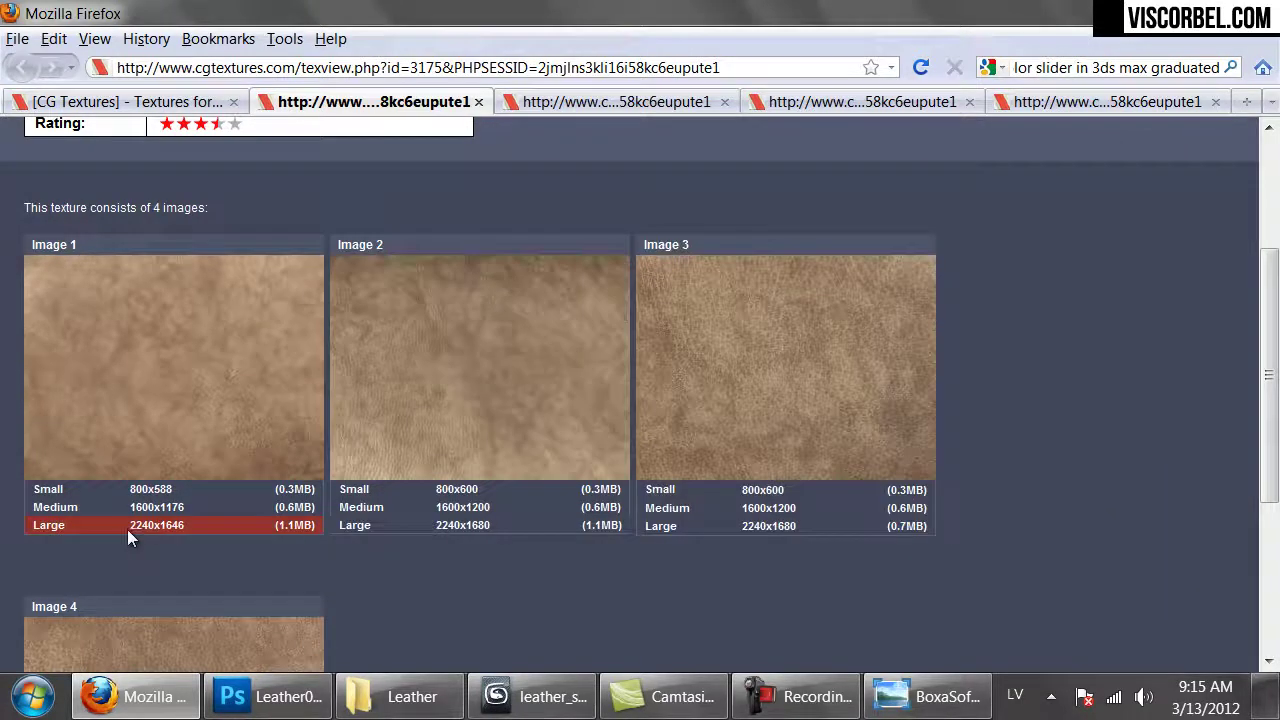
pyautogui.click(140, 527)
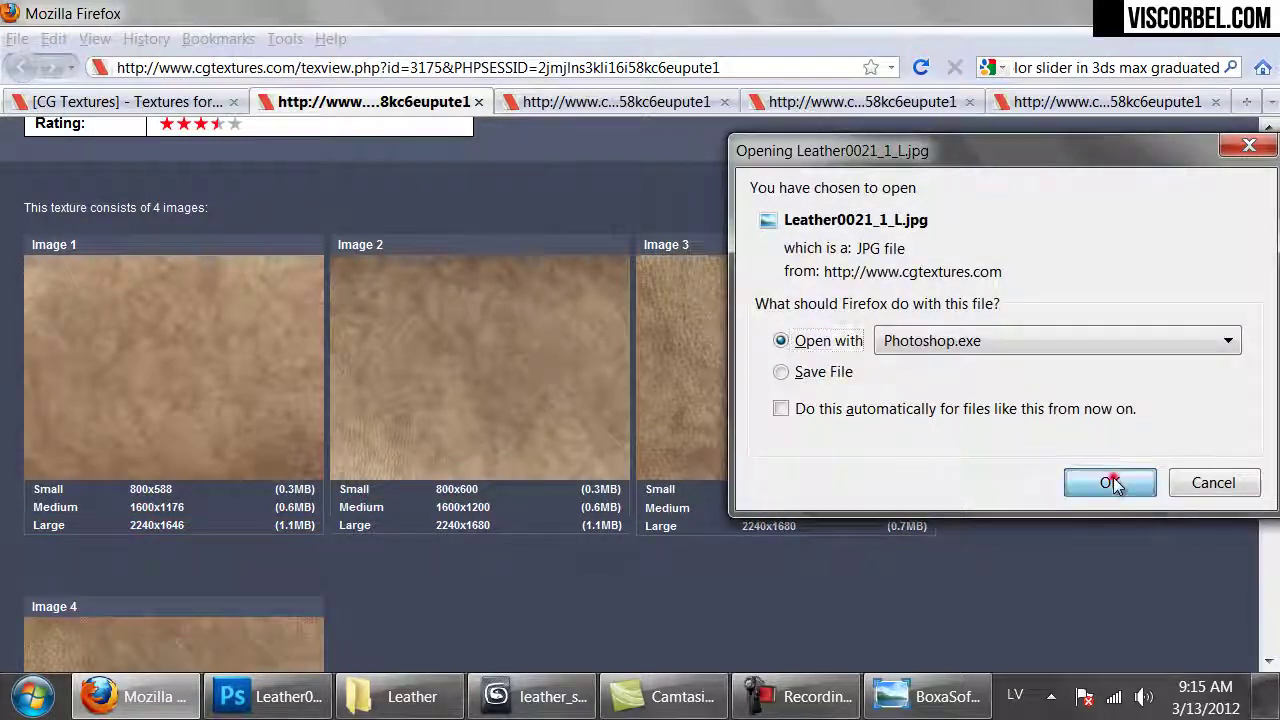
pyautogui.click(1110, 479)
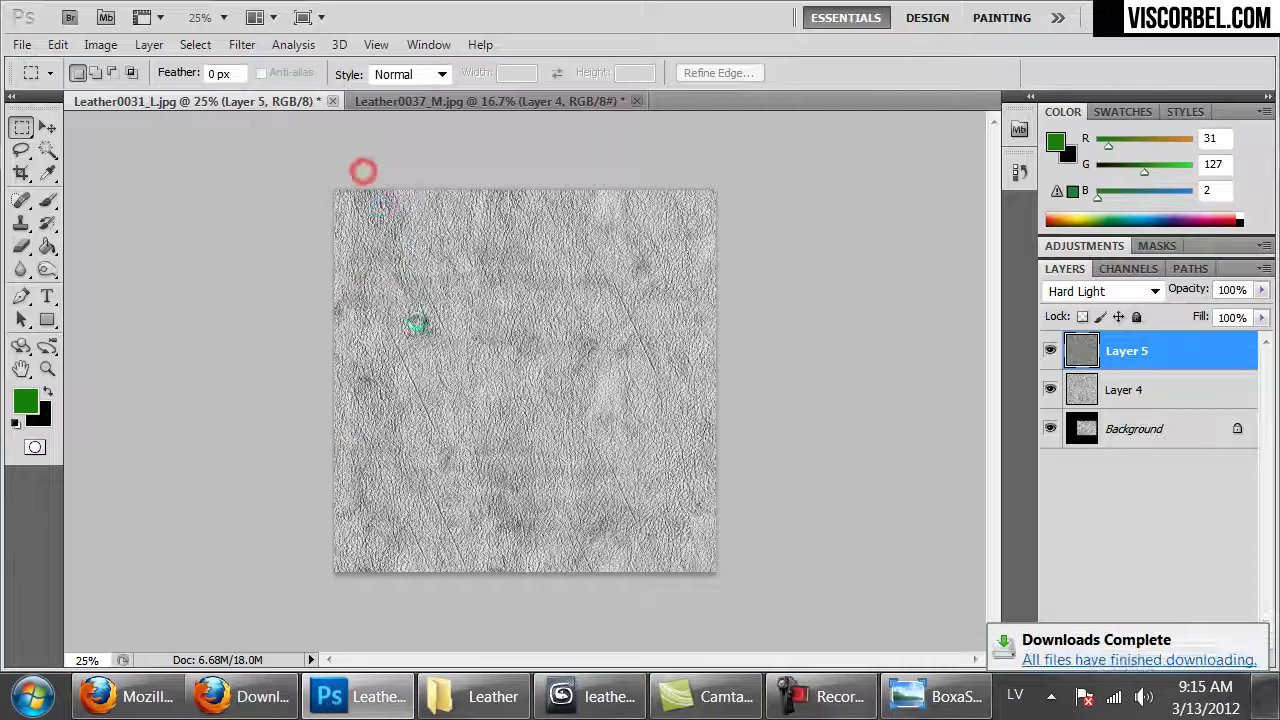
# - Open the large 2240x1680 version of Leather0021's Image 2 from CGTextures in Photoshop
pyautogui.click(130, 697)
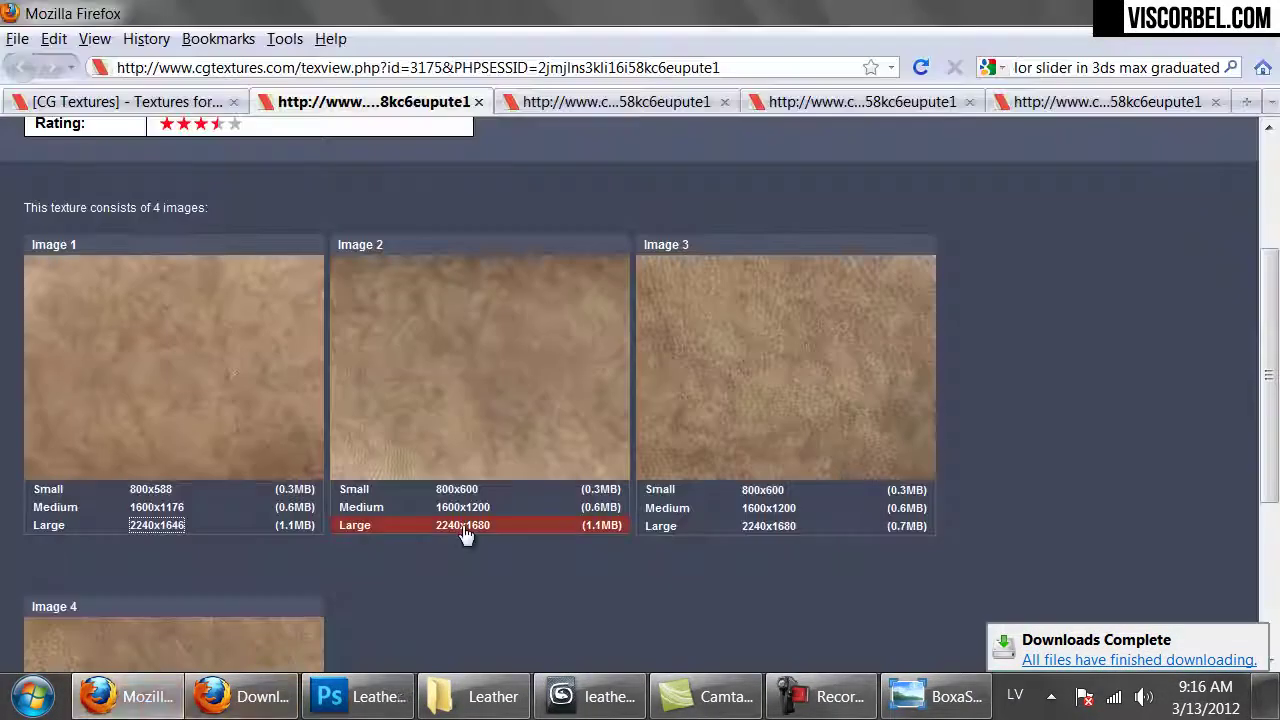
pyautogui.scroll(-4, 428, 460)
pyautogui.scroll(3, 428, 454)
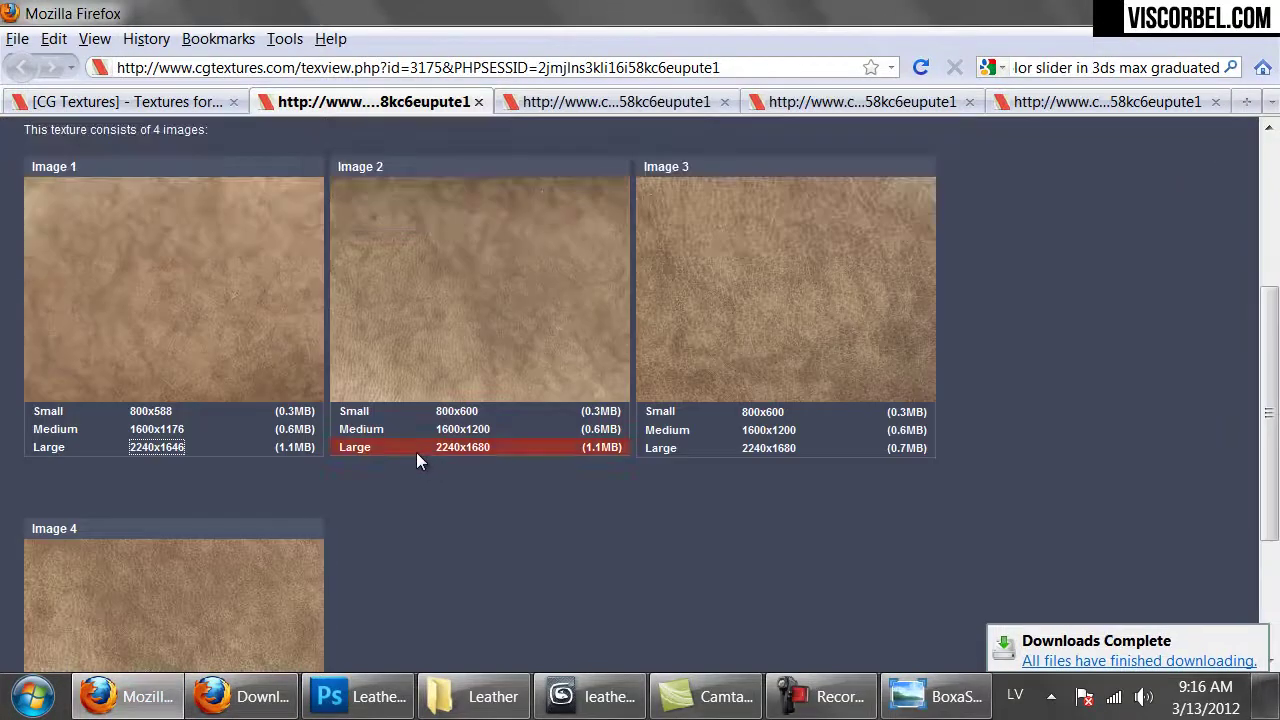
pyautogui.click(472, 447)
pyautogui.click(1116, 479)
# - Extend the canvas of Leather0021_1_L.jpg to about twice its width and height with Crop, keeping the leather in the upper-left corner
pyautogui.click(637, 106)
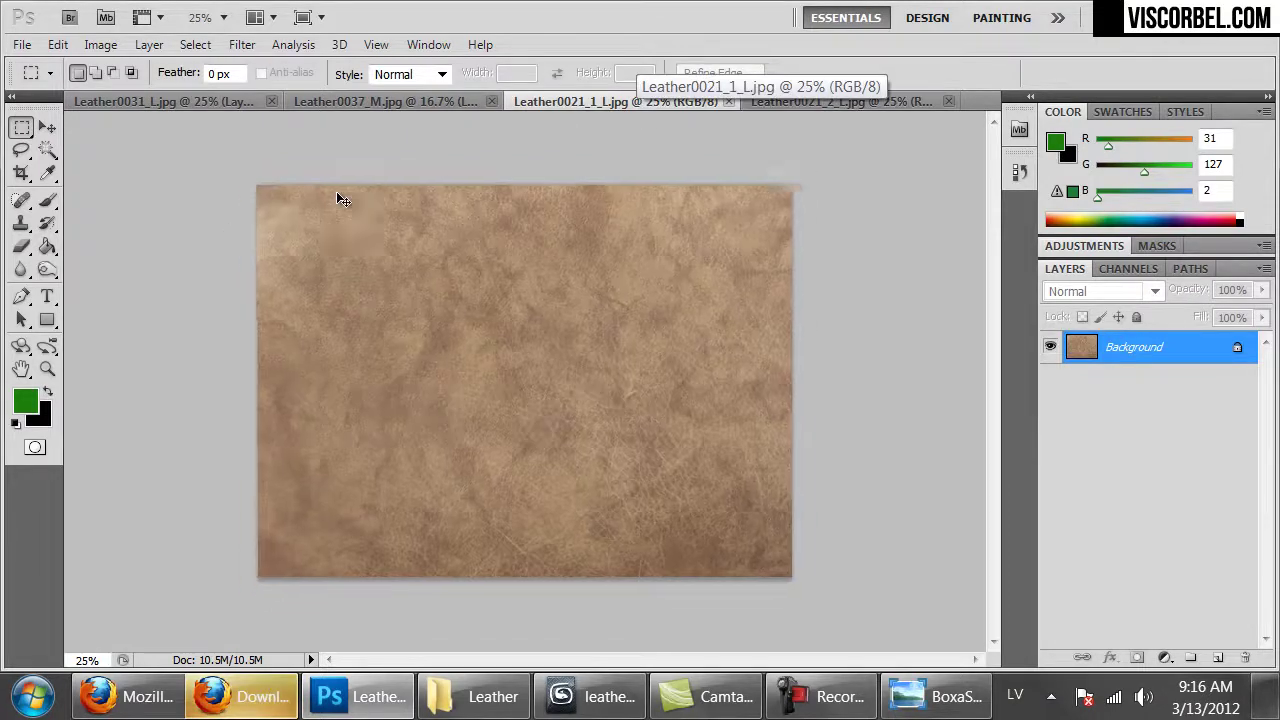
pyautogui.press('c')
pyautogui.moveTo(320, 223); pyautogui.dragTo(857, 491)
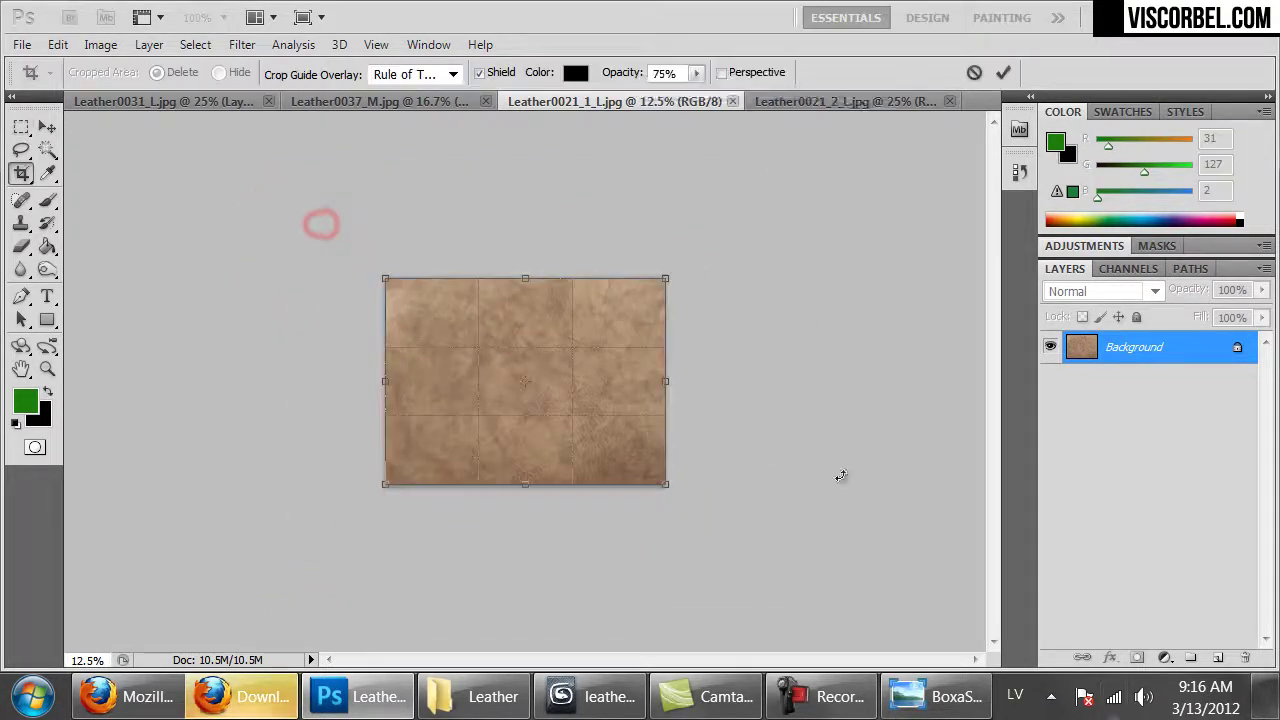
pyautogui.moveTo(654, 486); pyautogui.dragTo(960, 700)
pyautogui.press('Escape')
# - Copy the leather image from Leather0021_2_L.jpg into Leather0021_1_L.jpg and place it directly beneath the existing leather
pyautogui.click(780, 101)
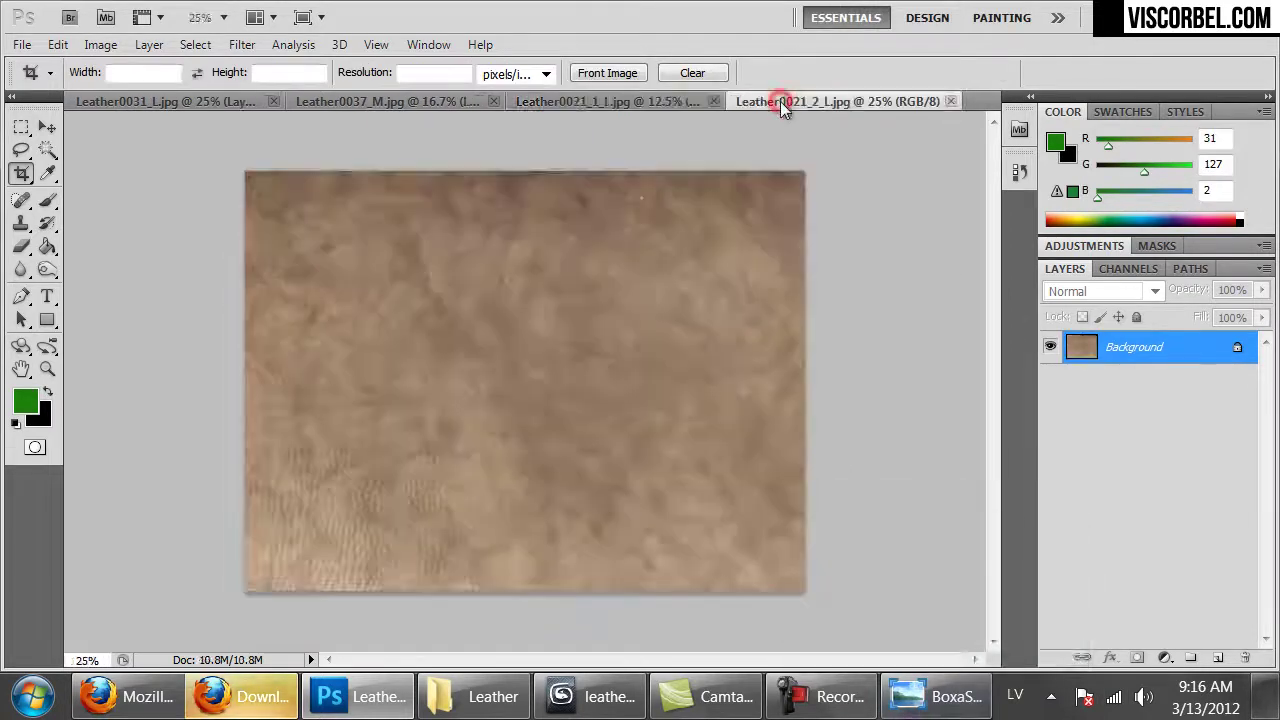
pyautogui.click(655, 100)
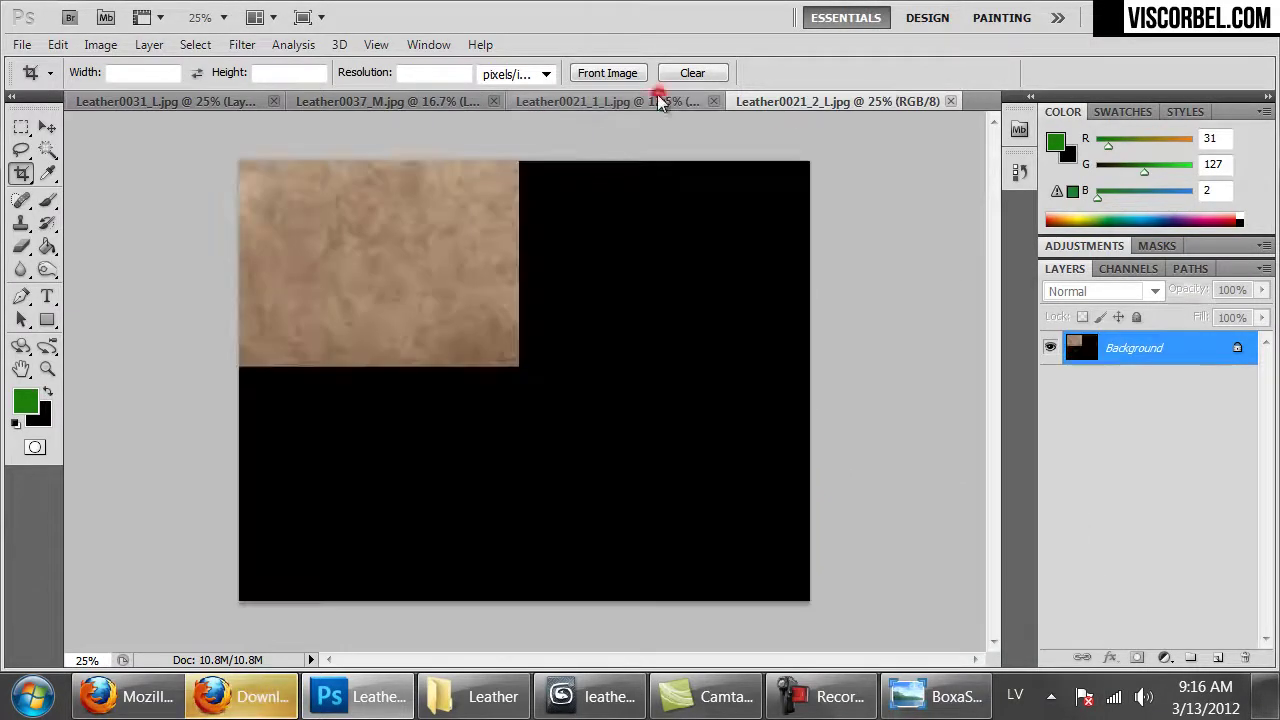
pyautogui.keyDown('ctrl'); pyautogui.moveTo(648, 263); pyautogui.dragTo(391, 438); pyautogui.keyUp('ctrl')
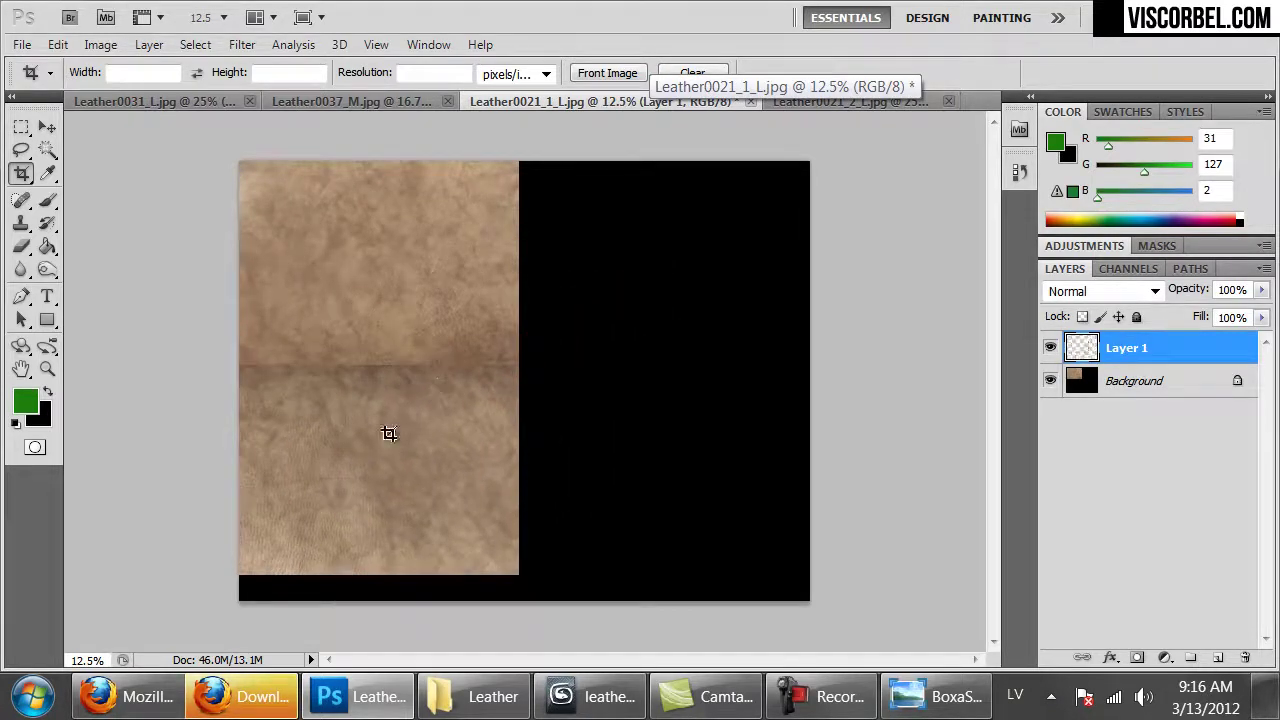
# - Rotate the pasted leather layer half a turn with Free Transform and move it up to overlap the upper leather's bottom edge
pyautogui.press('m')
pyautogui.rightClick(412, 410)
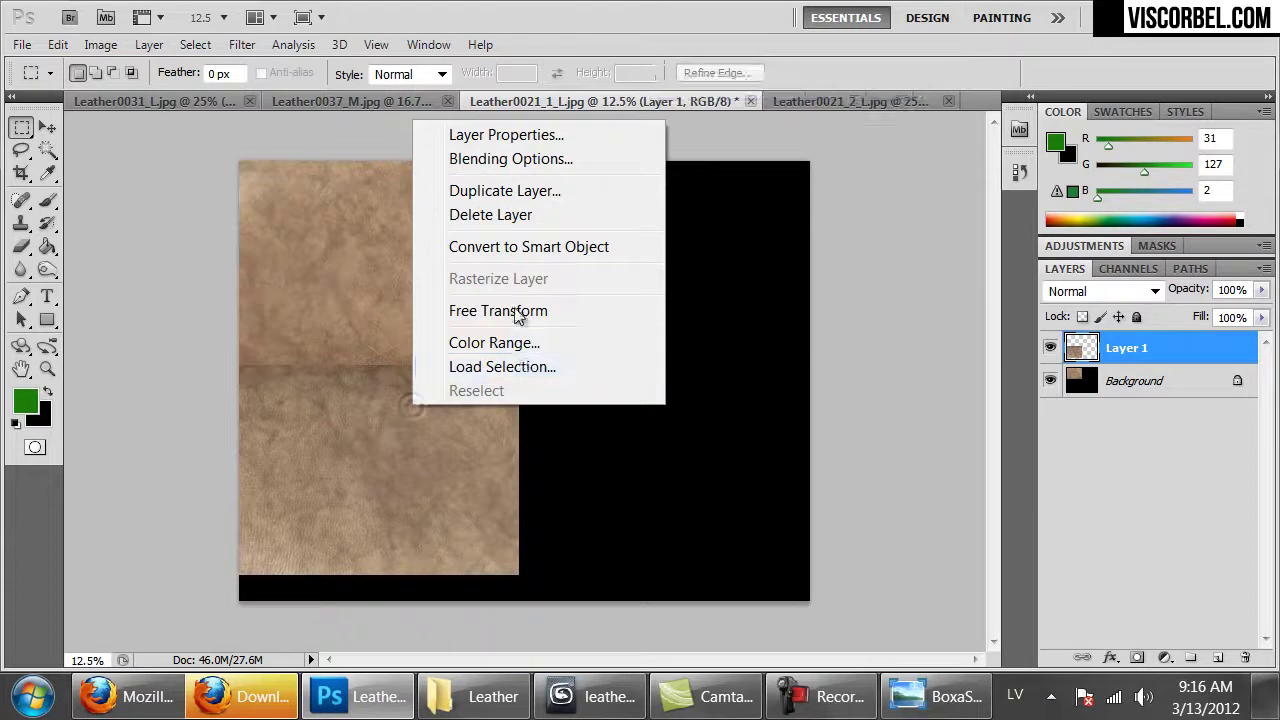
pyautogui.click(556, 311)
pyautogui.moveTo(558, 317); pyautogui.dragTo(113, 485)
pyautogui.moveTo(400, 510); pyautogui.dragTo(642, 455)
pyautogui.press('Return')
# - Soften the 504 px eraser and erase along Layer 1's upper edge to blend the horizontal seam between the two leather pieces
pyautogui.hotkey('ctrl', '+')
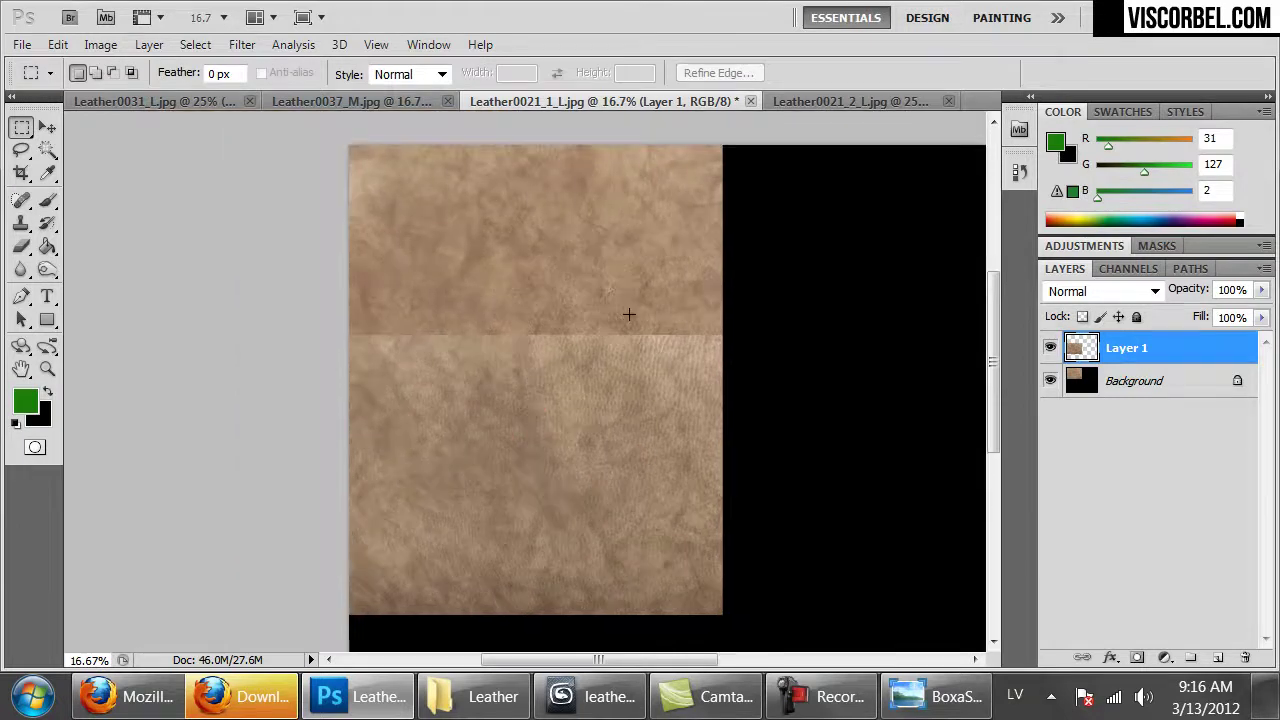
pyautogui.press('e')
pyautogui.rightClick(557, 266)
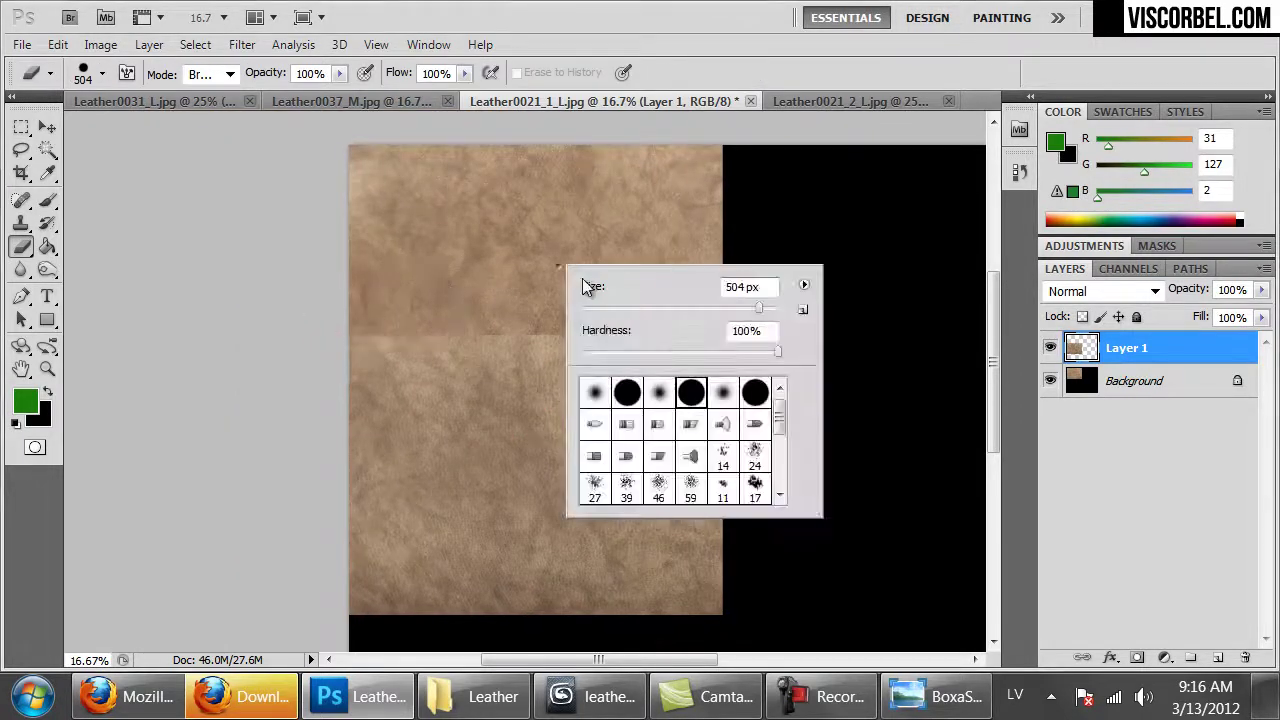
pyautogui.click(651, 349)
pyautogui.click(286, 337)
pyautogui.moveTo(532, 314); pyautogui.dragTo(723, 308)
pyautogui.hotkey('ctrl', 'u')
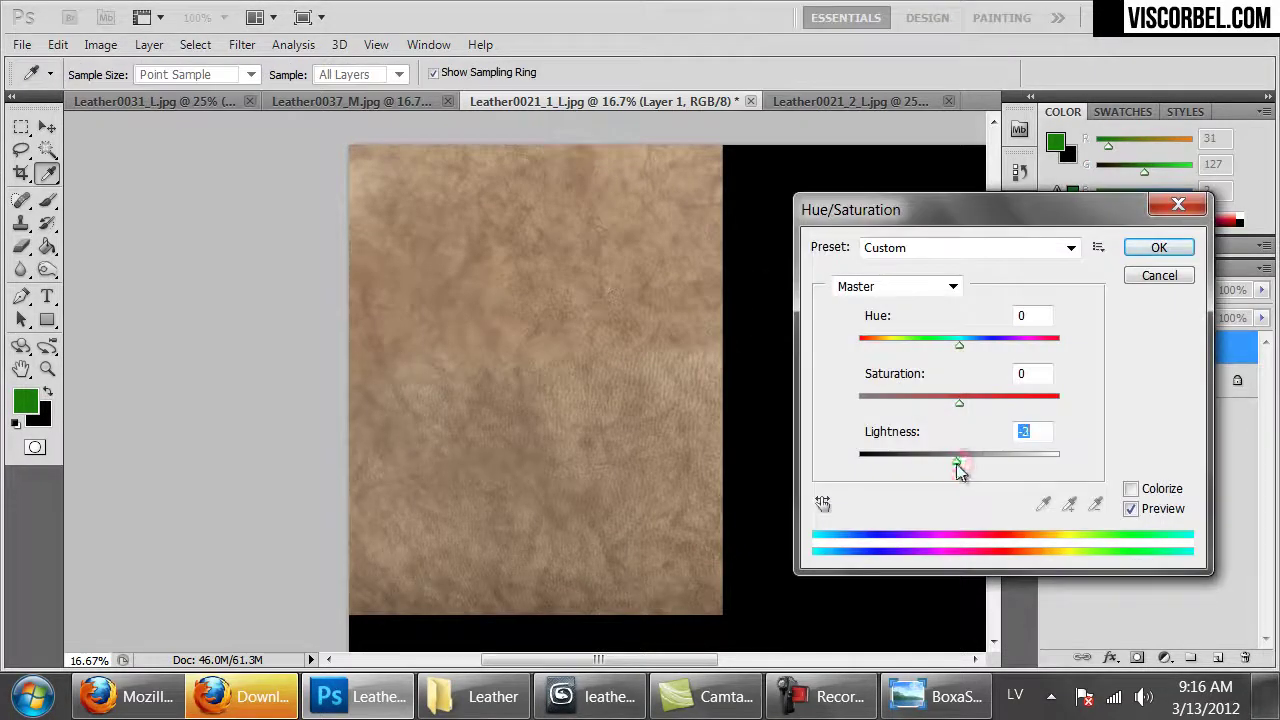
pyautogui.moveTo(955, 463); pyautogui.dragTo(957, 462)
pyautogui.click(1157, 276)
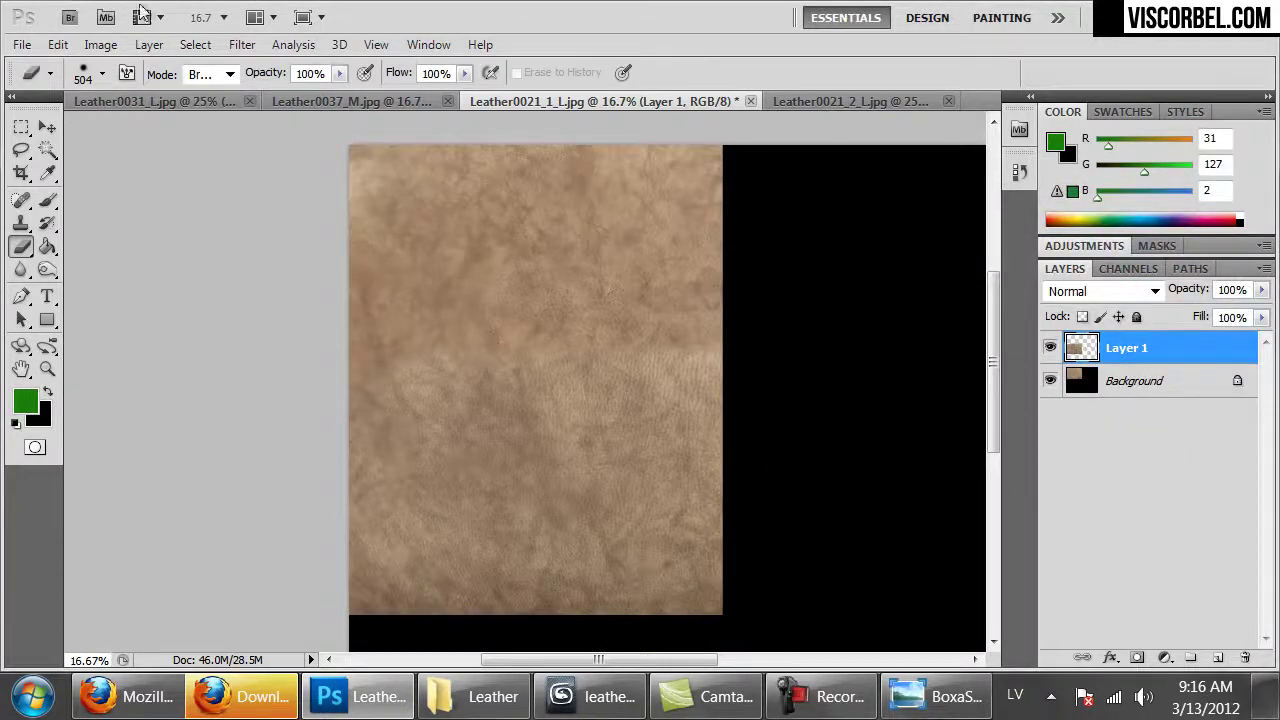
# - Darken Layer 1 with a Curves point at input 144, output 129, and merge it down into the background
pyautogui.click(101, 45)
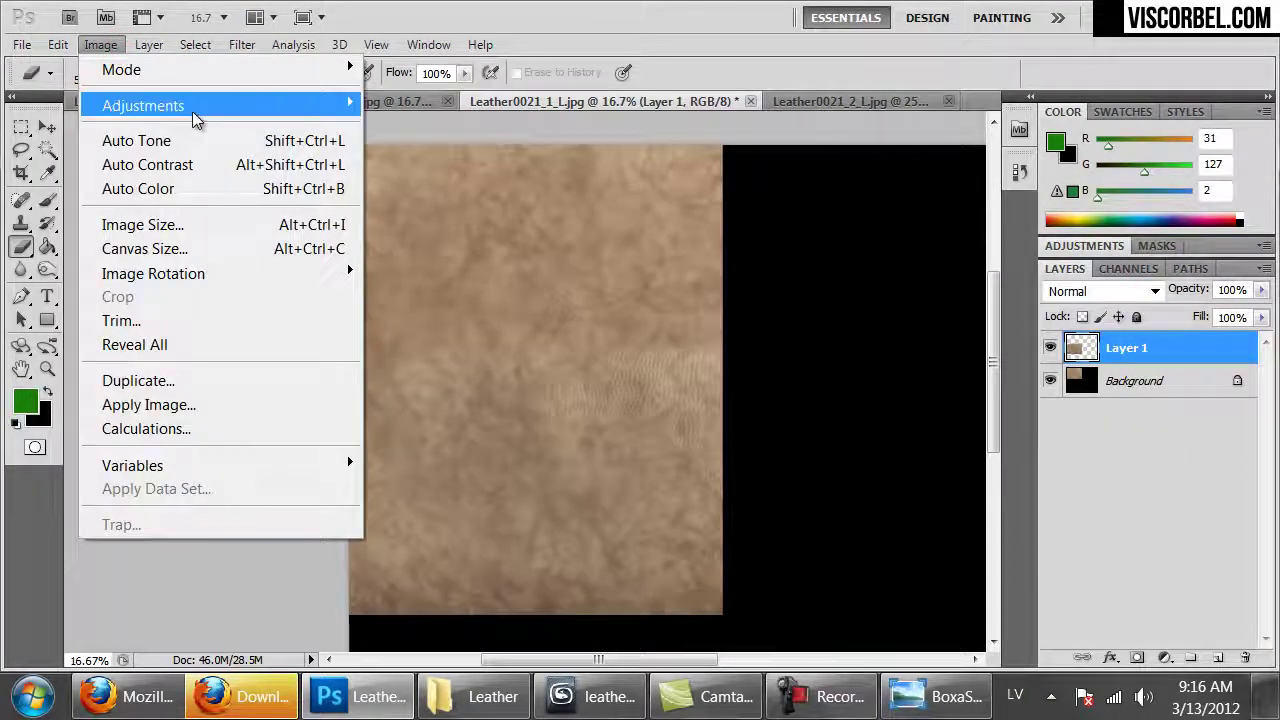
pyautogui.click(194, 110)
pyautogui.click(587, 152)
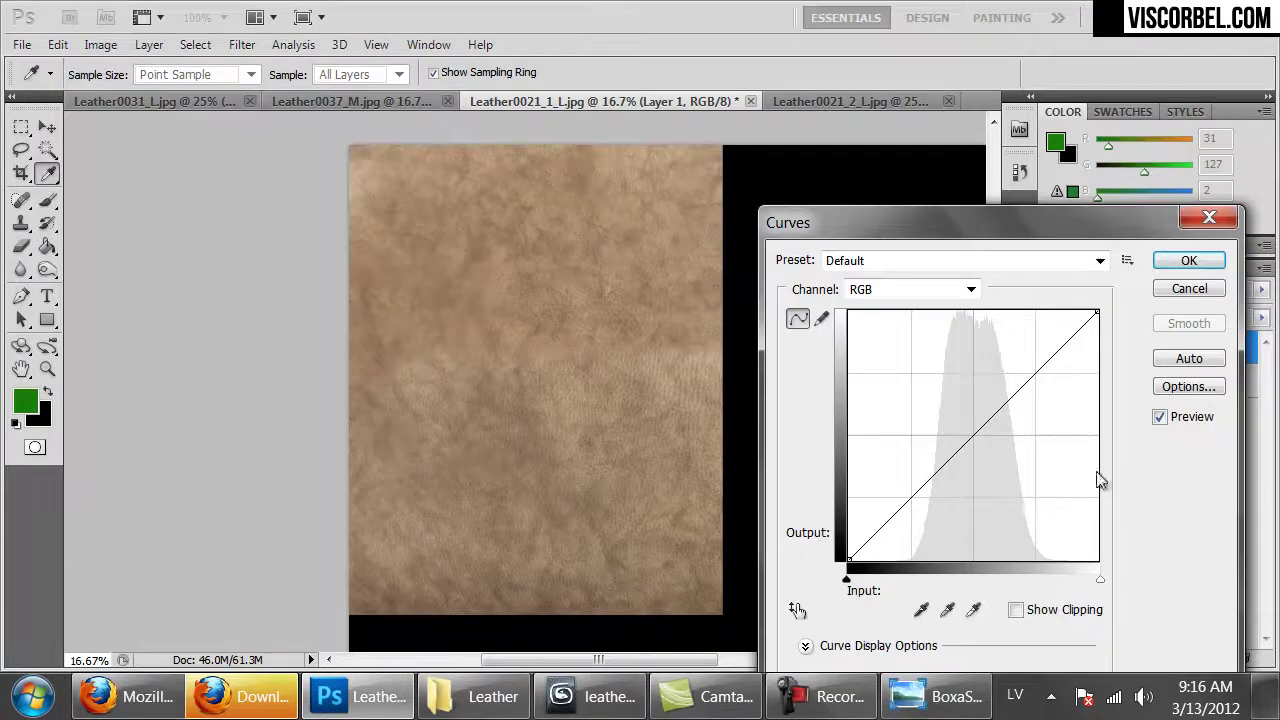
pyautogui.moveTo(985, 426); pyautogui.dragTo(990, 434)
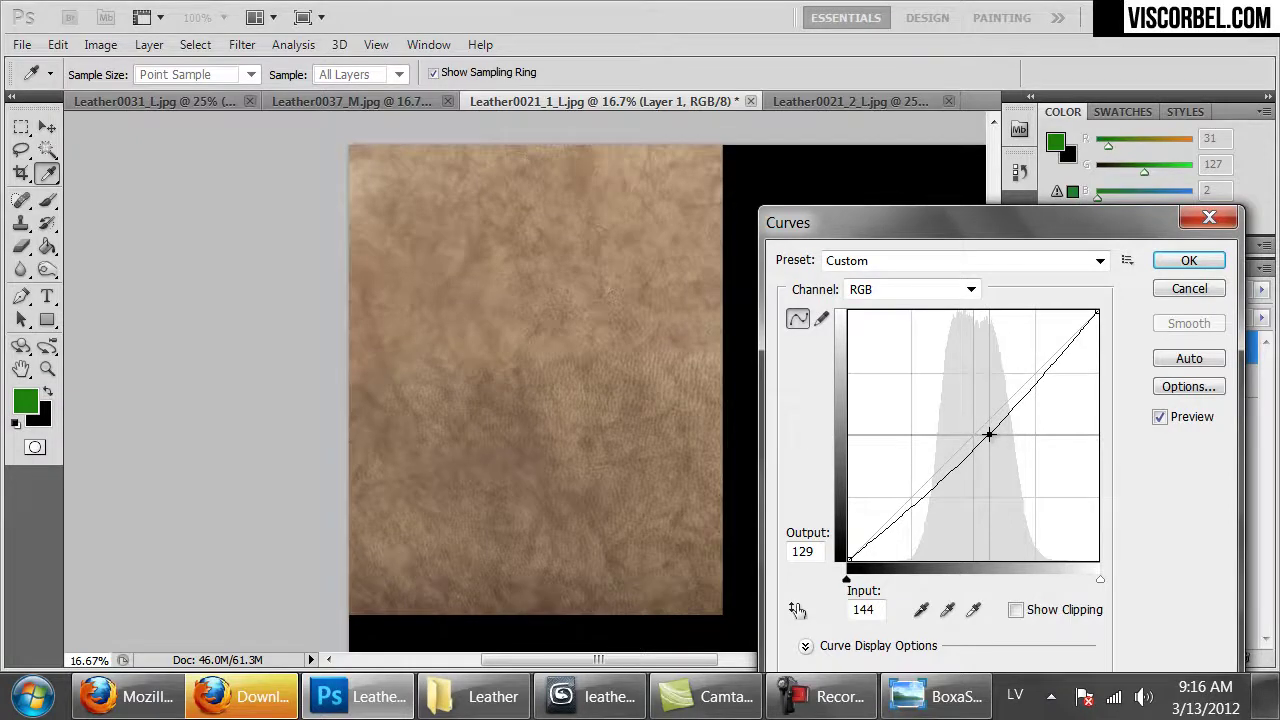
pyautogui.click(1188, 260)
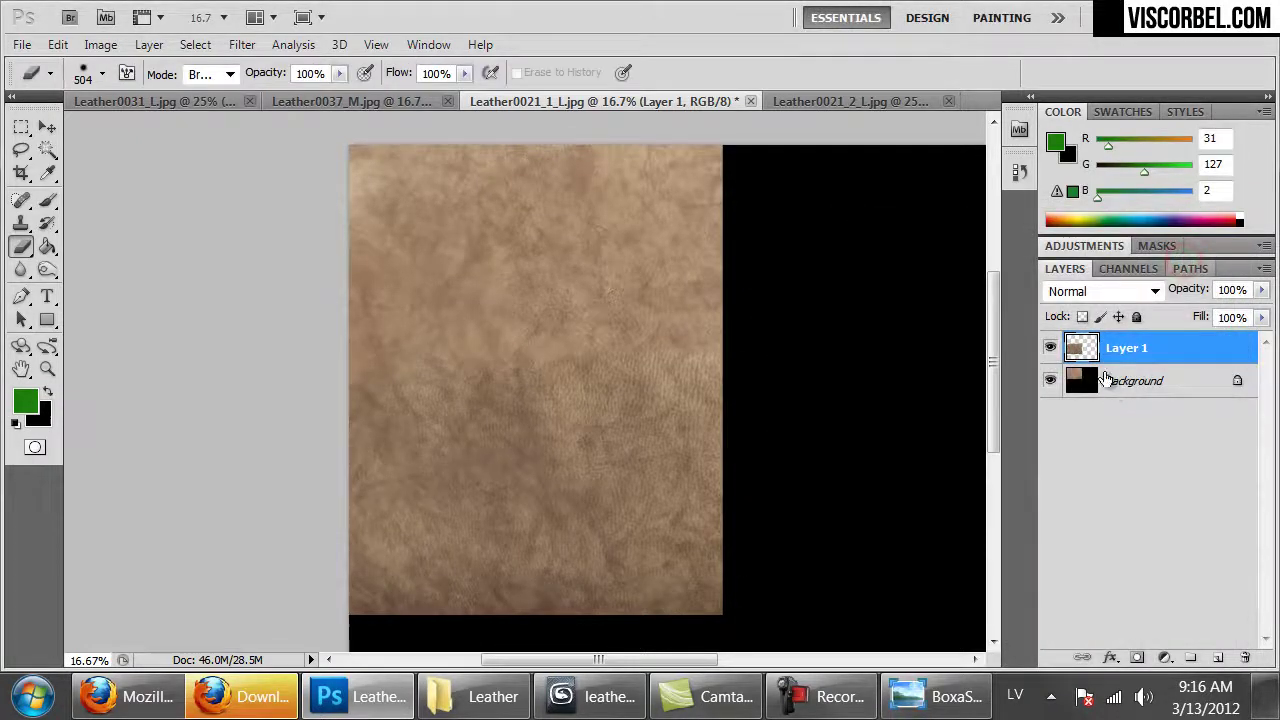
pyautogui.hotkey('ctrl', 'e')
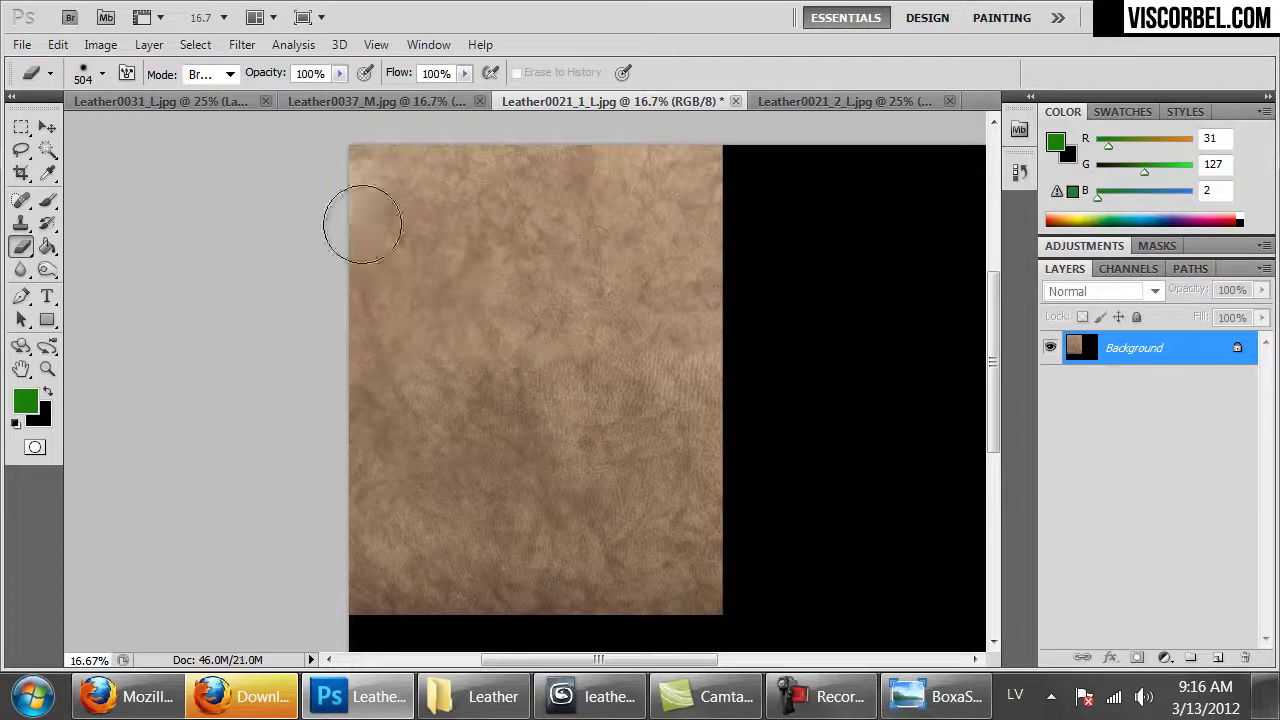
# - Copy the merged leather rectangle, paste it as a new layer and shift it right so it partly overlaps the original
pyautogui.press('m')
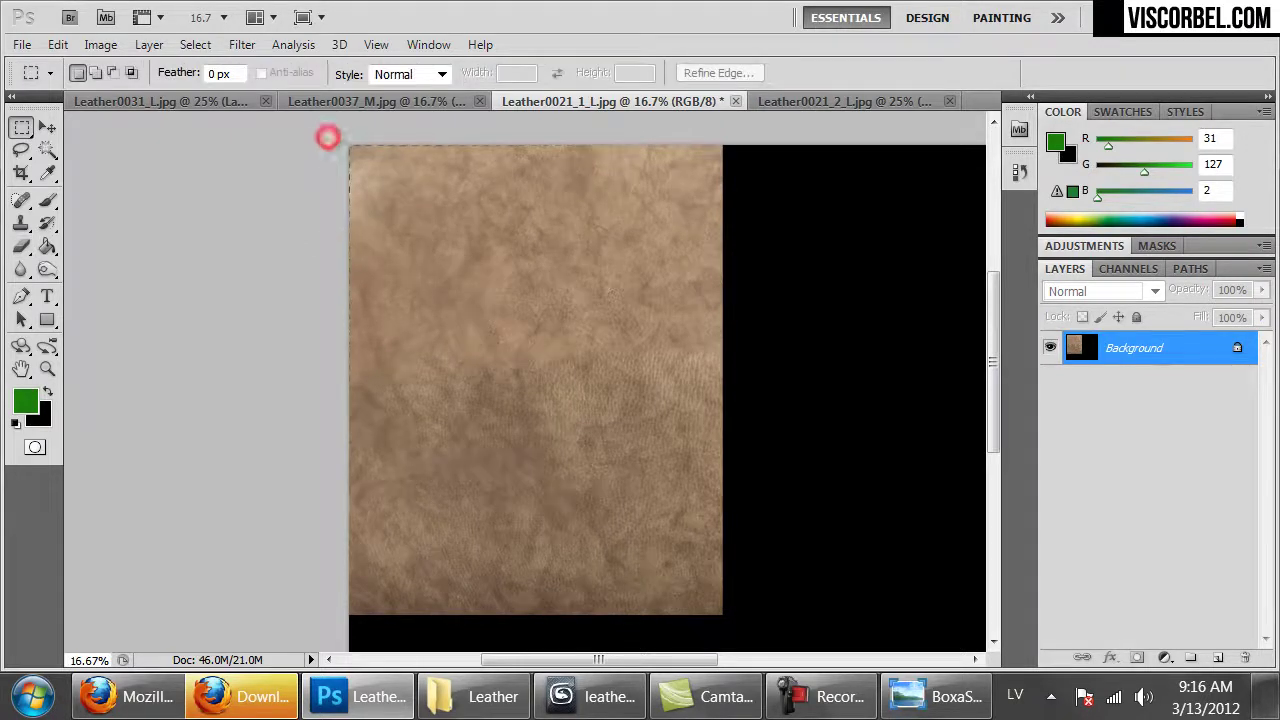
pyautogui.moveTo(725, 619); pyautogui.dragTo(721, 616)
pyautogui.hotkey('ctrl', '-')
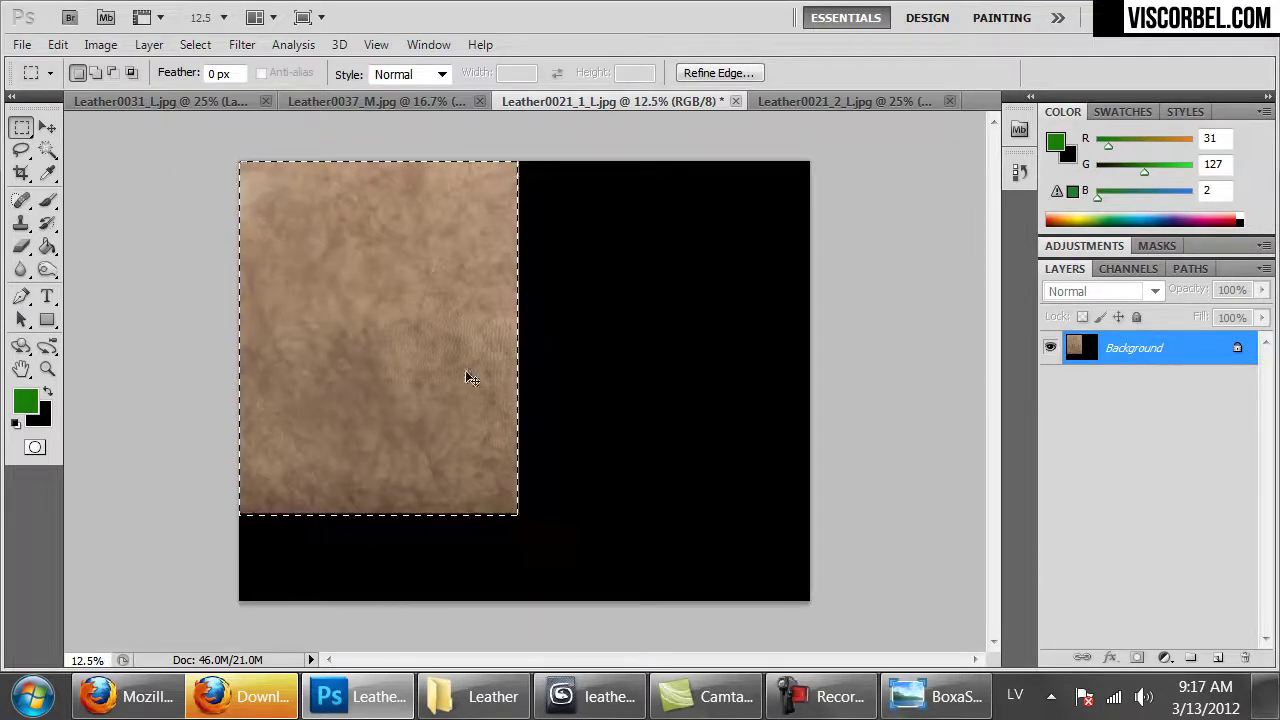
pyautogui.click(202, 127)
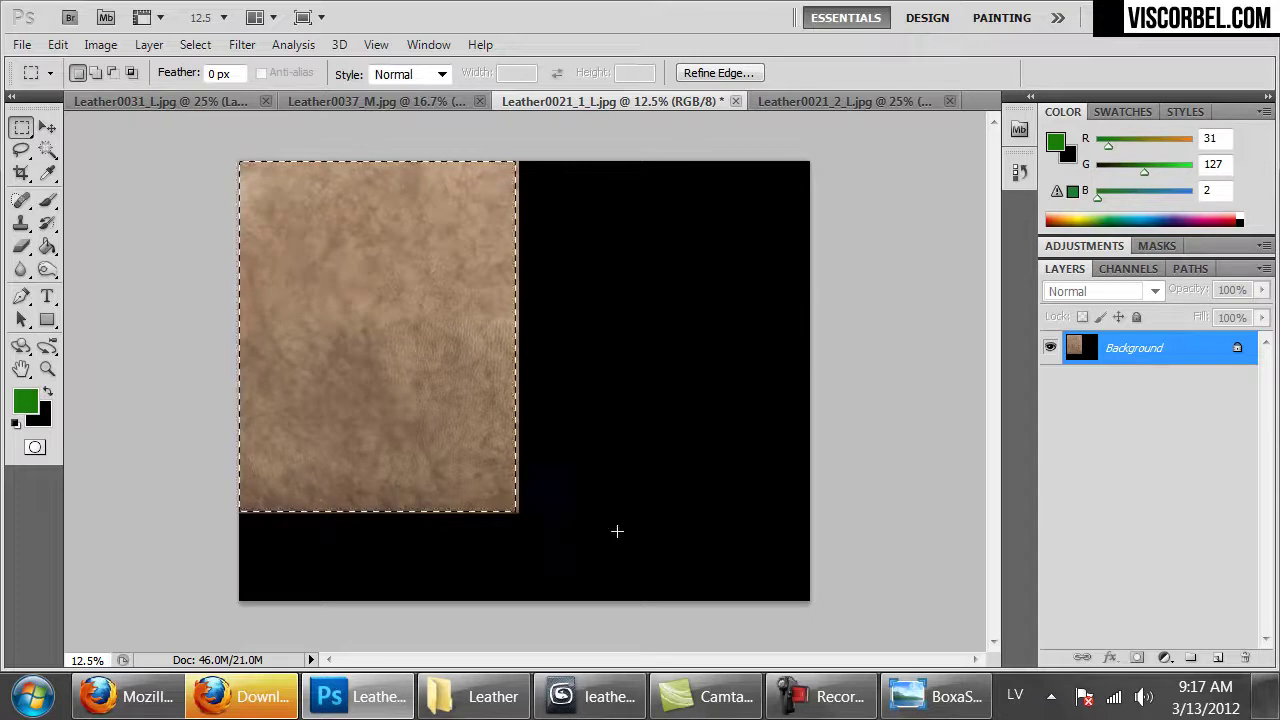
pyautogui.hotkey('ctrl', 'c')
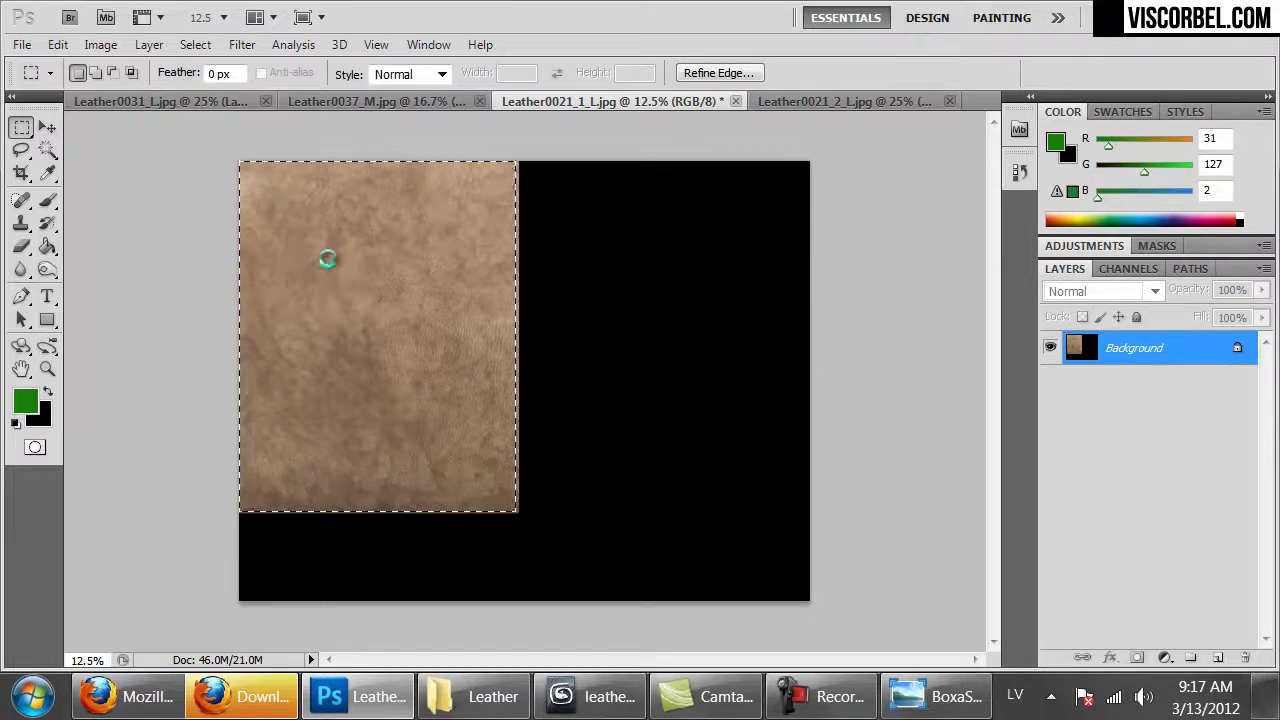
pyautogui.hotkey('ctrl', 'v')
pyautogui.keyDown('ctrl'); pyautogui.moveTo(403, 362); pyautogui.dragTo(620, 365); pyautogui.keyUp('ctrl')
# - Erase along the pasted layer's left edge with the soft eraser to blend the vertical seam
pyautogui.press('e')
pyautogui.moveTo(445, 172); pyautogui.dragTo(451, 251)
pyautogui.moveTo(445, 333); pyautogui.dragTo(442, 395)
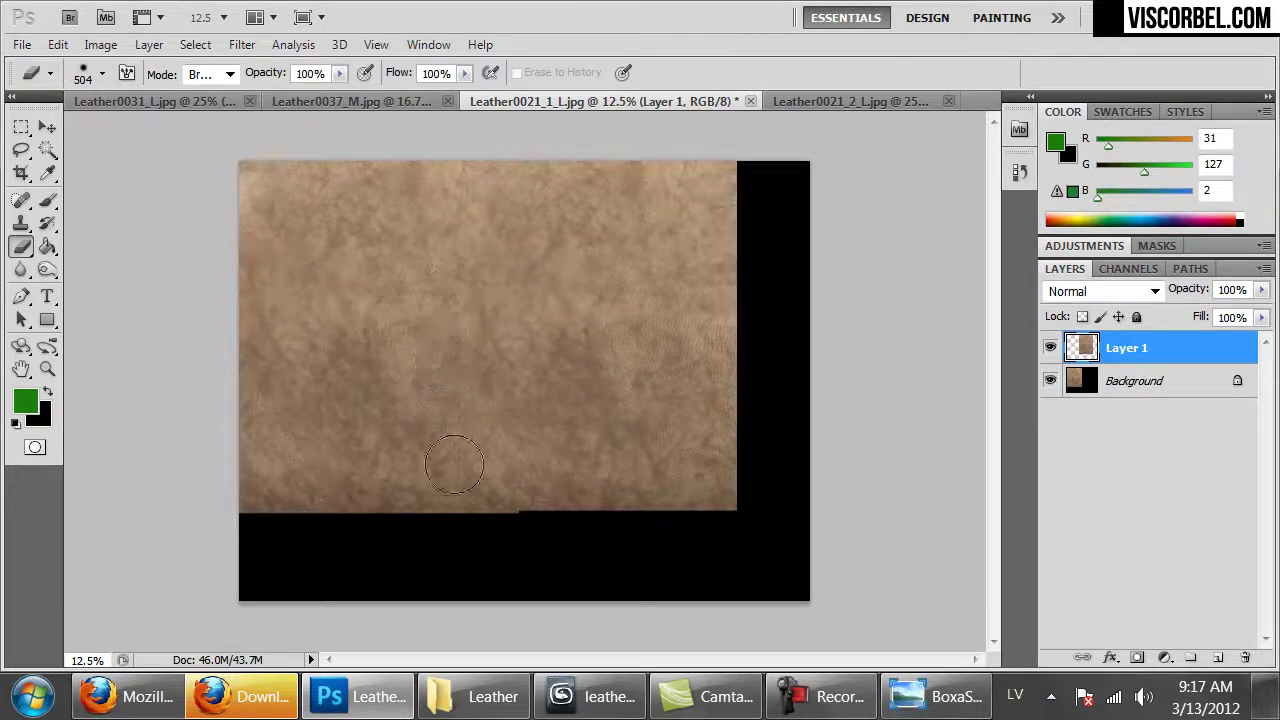
# - Crop the image to a leather-only square of about 2733 px from the upper-left corner and merge Layer 1 into the background
pyautogui.press('c')
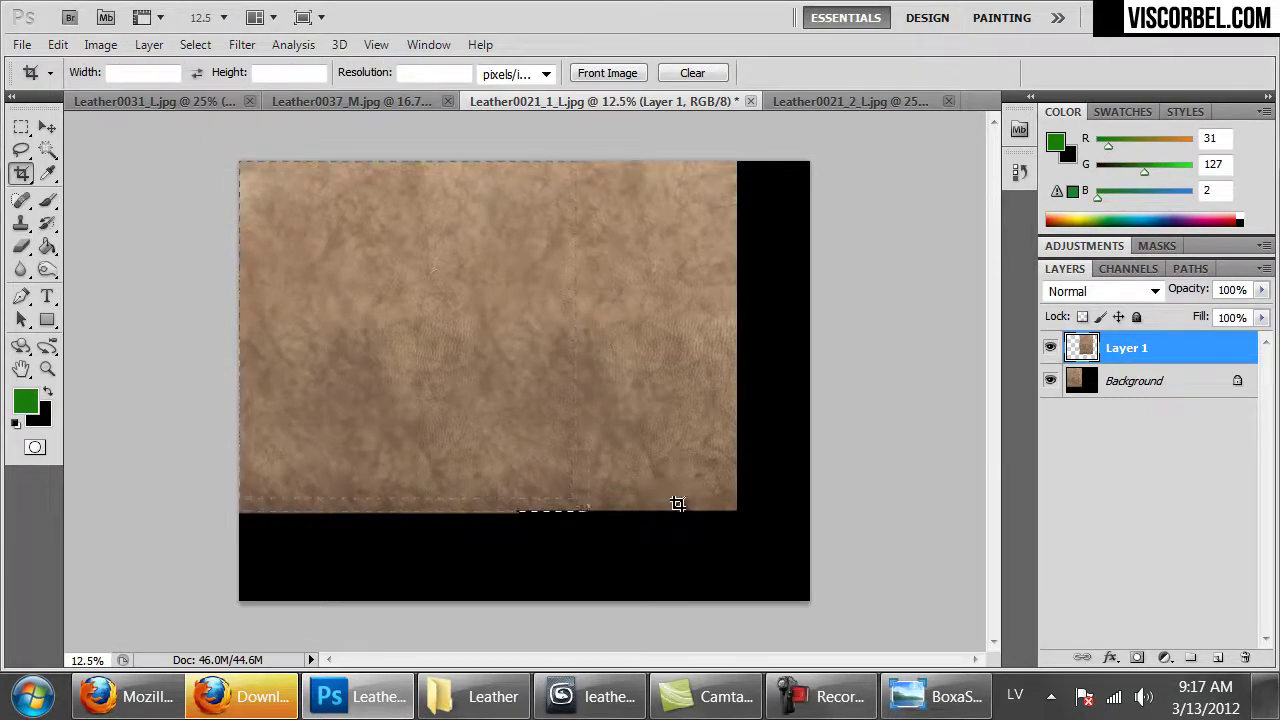
pyautogui.press('Return')
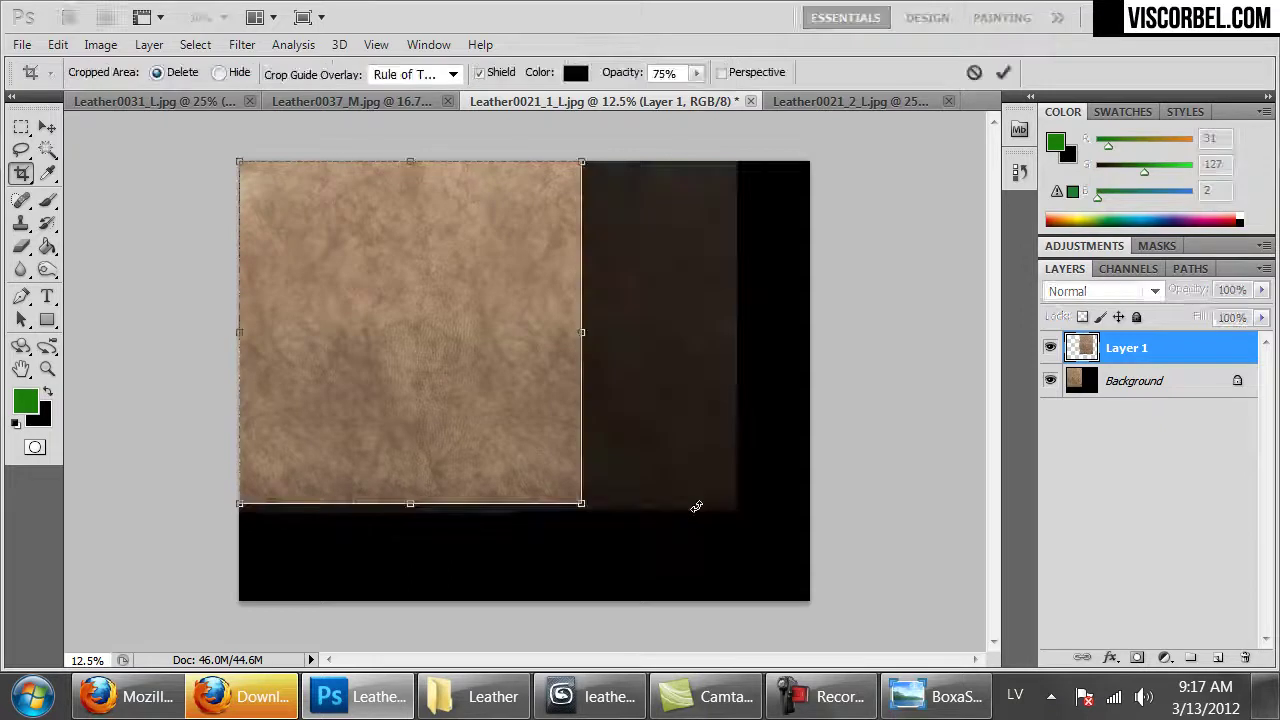
pyautogui.press('Return')
pyautogui.hotkey('ctrl', '1')
pyautogui.hotkey('ctrl', '-')
pyautogui.hotkey('ctrl', '-')
pyautogui.hotkey('ctrl', '-')
pyautogui.hotkey('ctrl', '-')
pyautogui.hotkey('ctrl', '-')
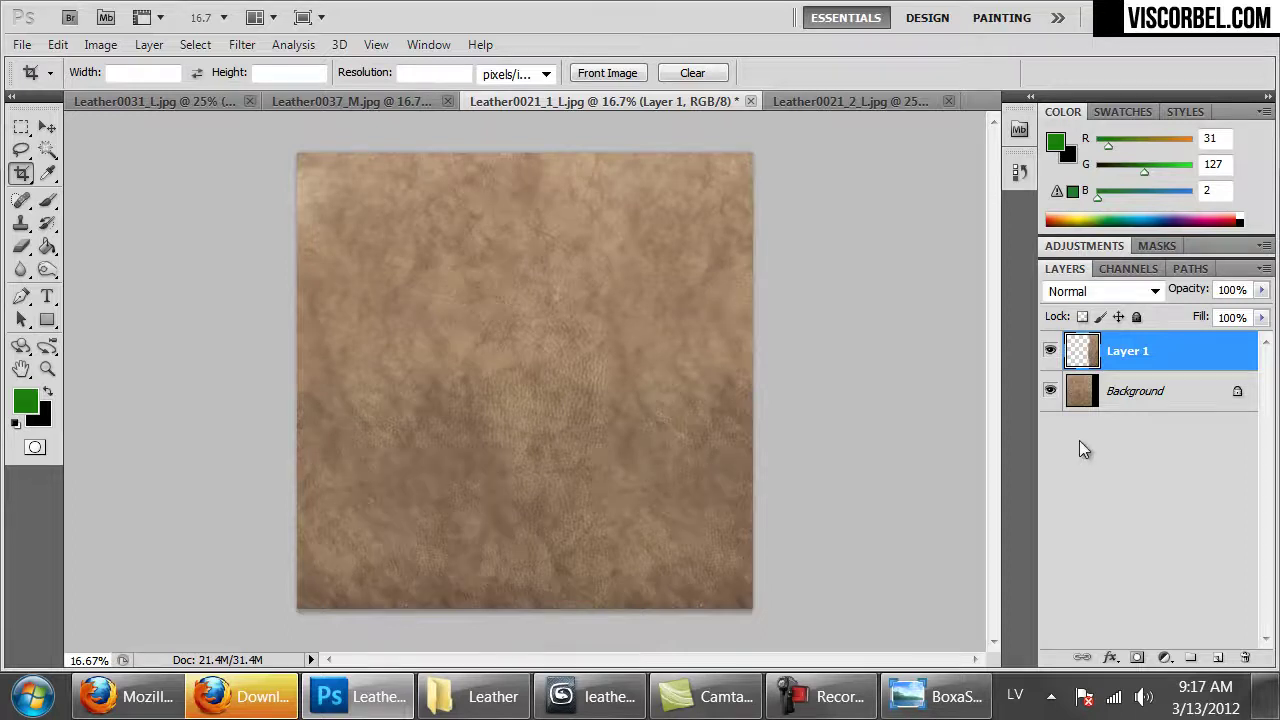
pyautogui.hotkey('ctrl', 'e')
pyautogui.hotkey('ctrl', 'a')
pyautogui.hotkey('ctrl', 'alt', 'c')
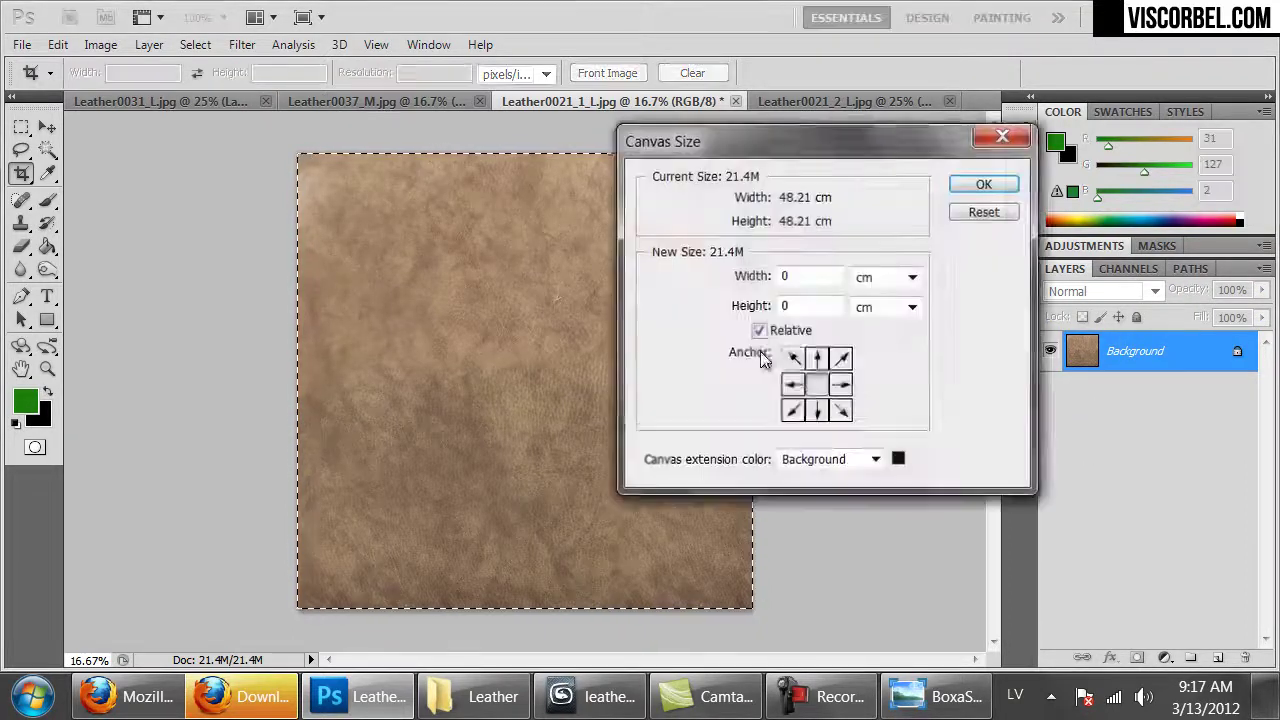
pyautogui.click(990, 218)
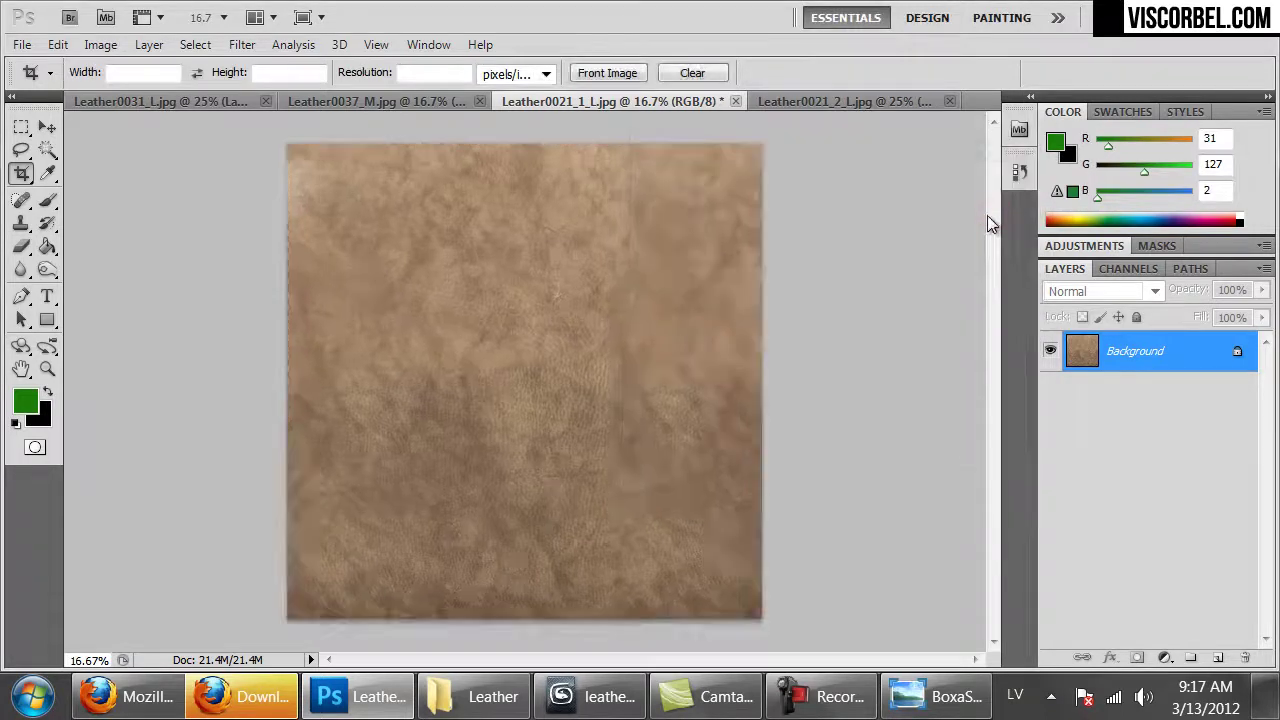
# - Resize the square leather image to 1500 pixels wide with proportions constrained
pyautogui.hotkey('ctrl', '1')
pyautogui.hotkey('ctrl', '-')
pyautogui.hotkey('ctrl', '-')
pyautogui.hotkey('ctrl', '-')
pyautogui.hotkey('ctrl', '-')
pyautogui.hotkey('ctrl', 'alt', 'i')
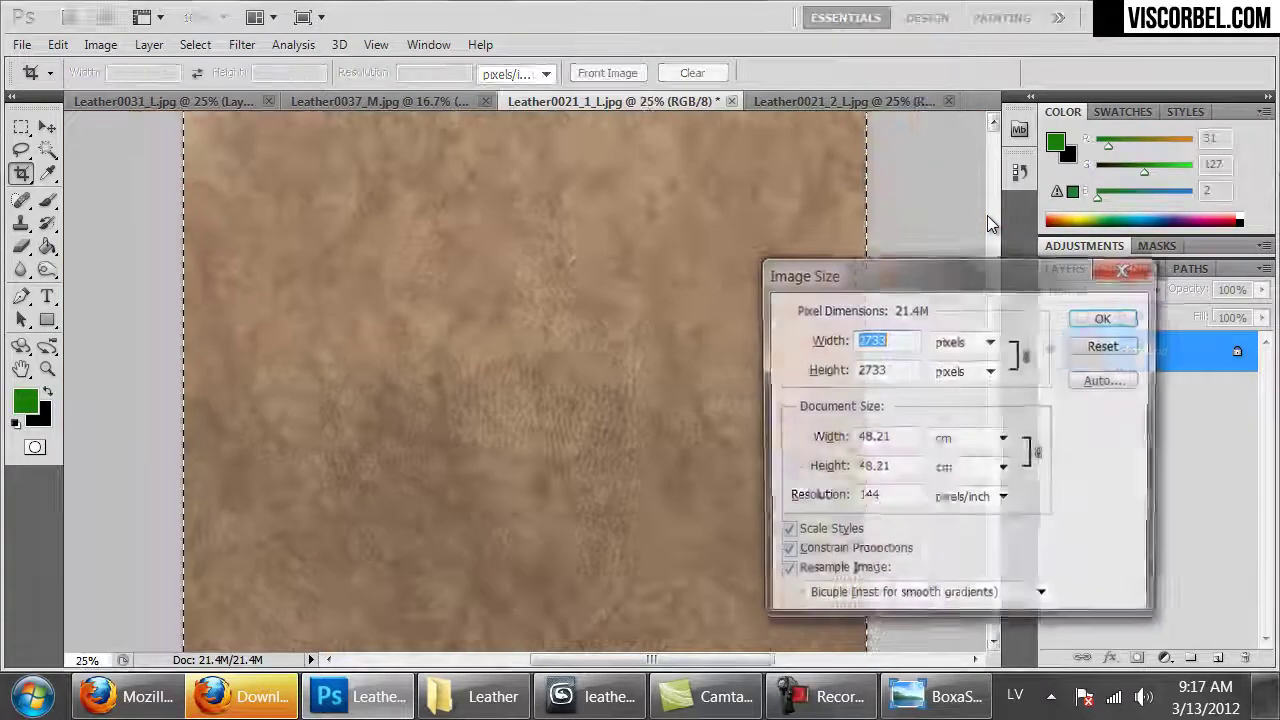
pyautogui.write('150')
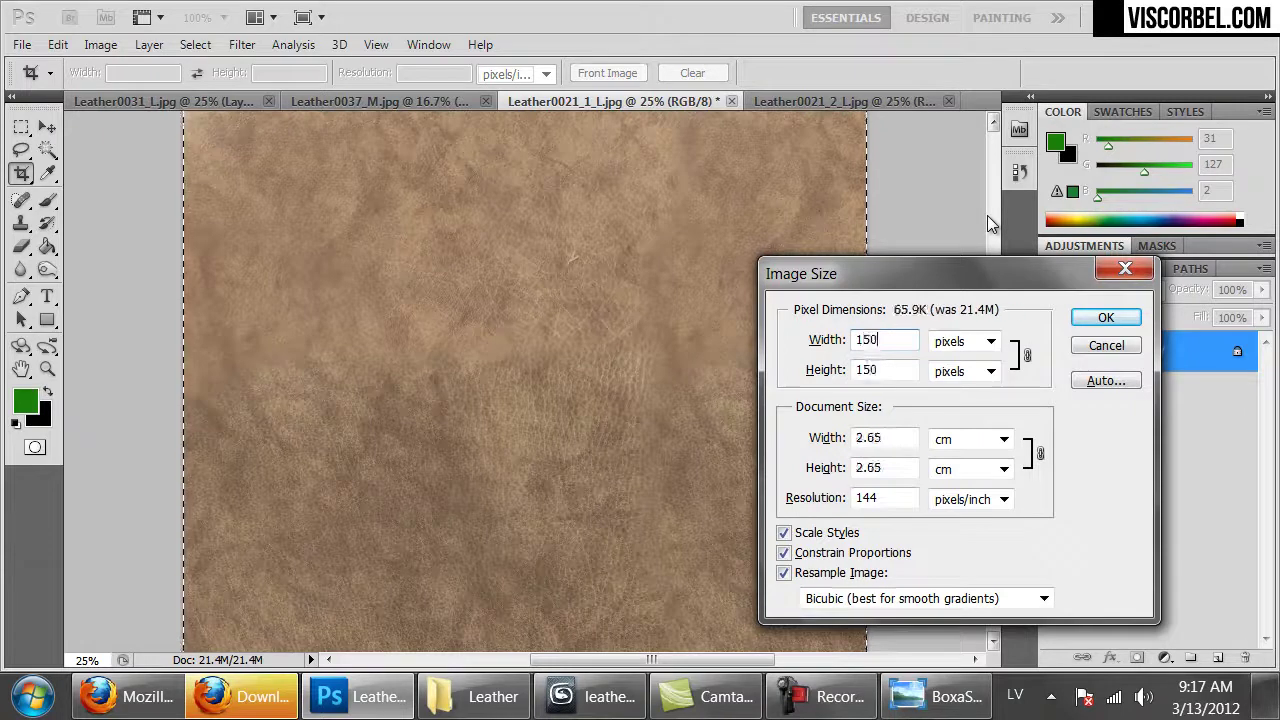
pyautogui.write('0')
pyautogui.press('Return')
# - Select and copy the whole leather image, then extend the canvas relatively by 100 percent in both width and height
pyautogui.hotkey('ctrl', 'a')
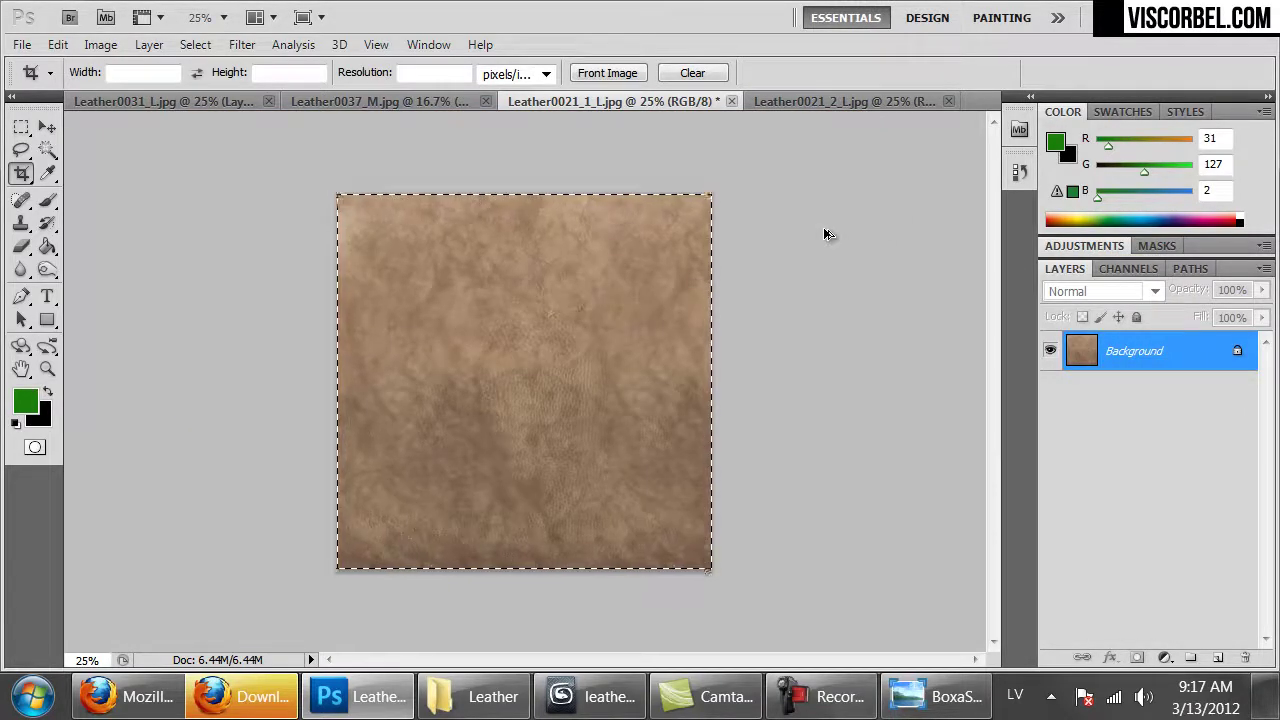
pyautogui.hotkey('ctrl', 'alt', 'c')
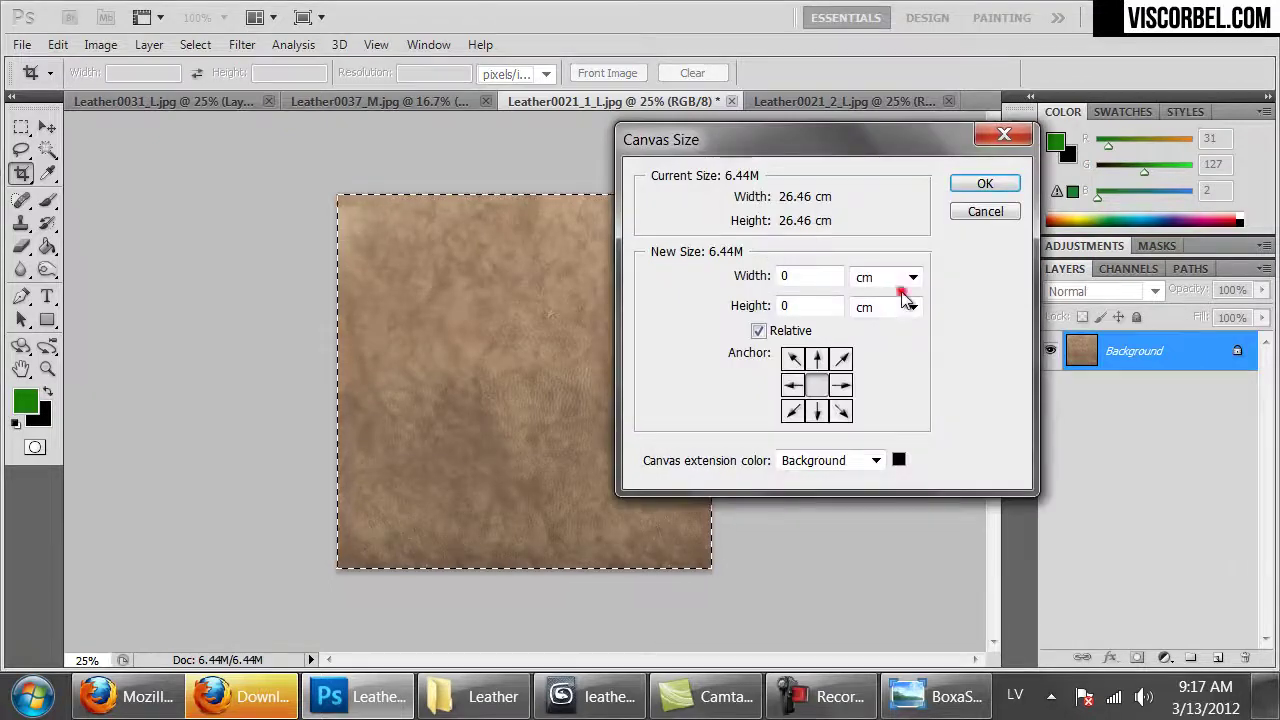
pyautogui.click(893, 285)
pyautogui.click(875, 299)
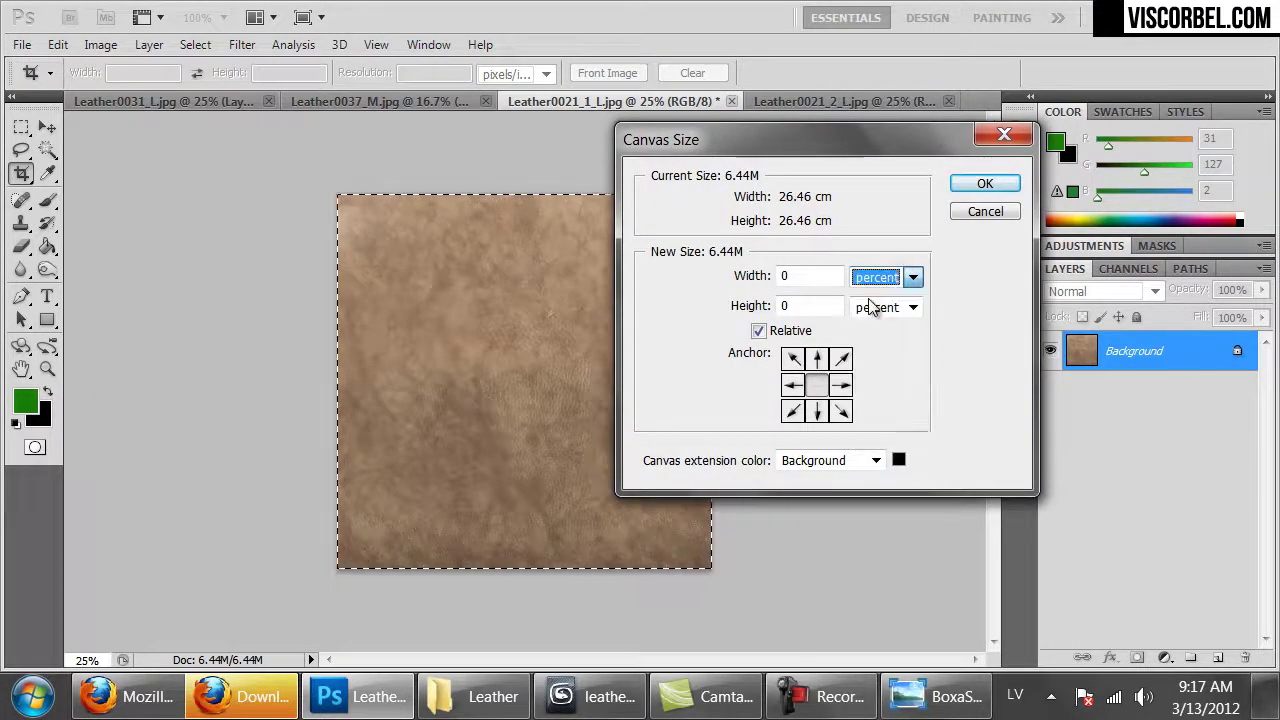
pyautogui.doubleClick(829, 277)
pyautogui.write('100')
pyautogui.press('Tab')
pyautogui.write('100')
pyautogui.press('Return')
pyautogui.hotkey('ctrl', '-')
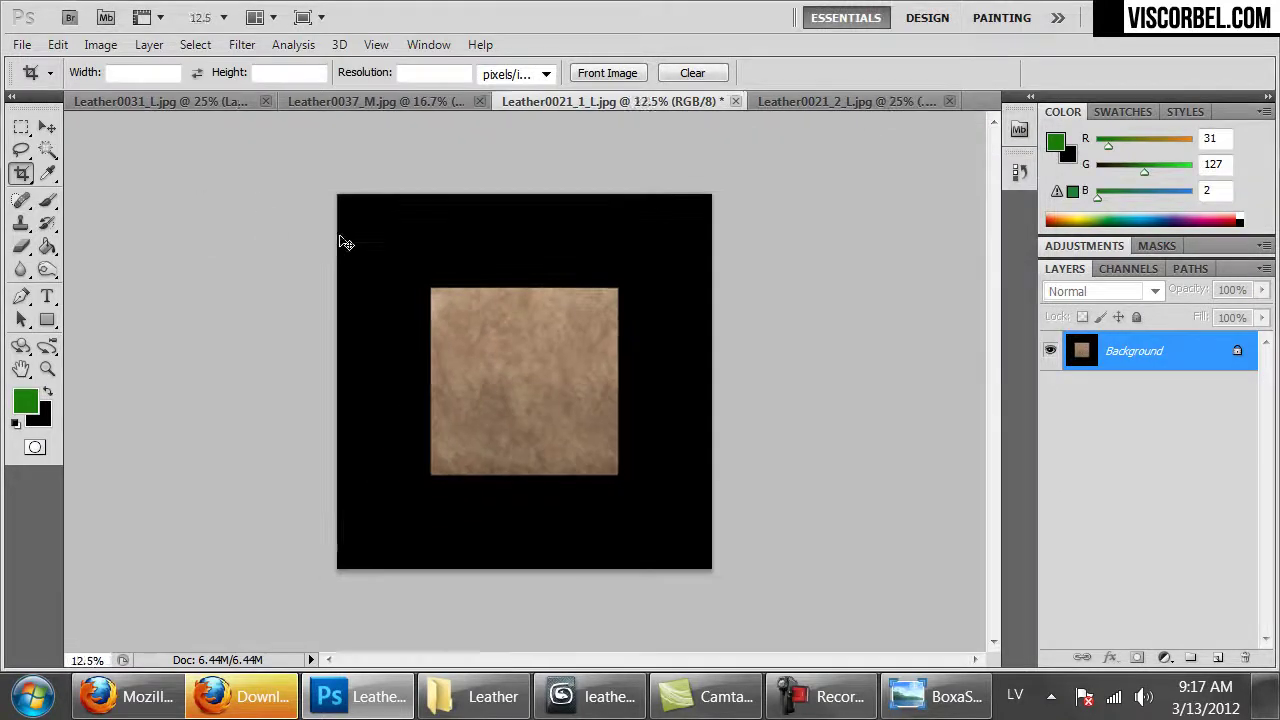
# - Paste four copies of the leather tile, align one in each quarter of the canvas, and merge them into one layer
pyautogui.hotkey('ctrl', 'v')
pyautogui.keyDown('ctrl'); pyautogui.moveTo(515, 400); pyautogui.dragTo(421, 304); pyautogui.keyUp('ctrl')
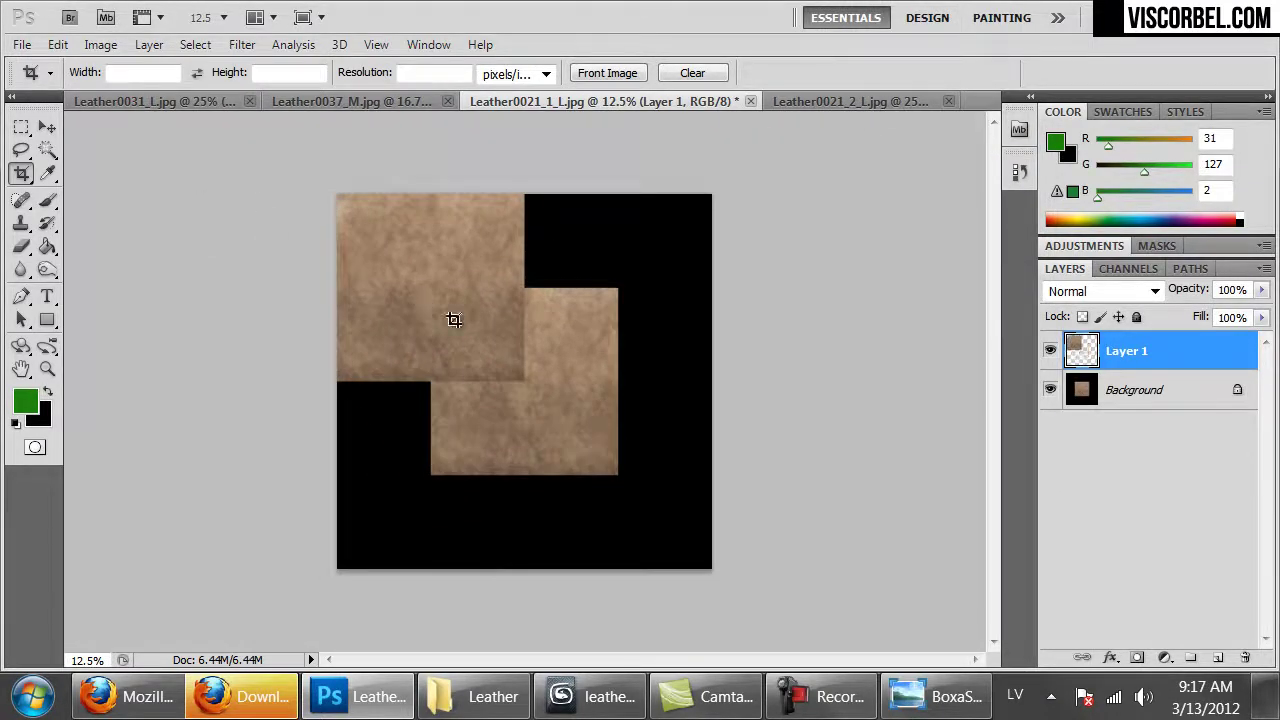
pyautogui.hotkey('ctrl', 'v')
pyautogui.keyDown('ctrl'); pyautogui.moveTo(527, 366); pyautogui.dragTo(600, 326); pyautogui.keyUp('ctrl')
pyautogui.keyDown('ctrl'); pyautogui.moveTo(624, 295); pyautogui.dragTo(620, 306); pyautogui.keyUp('ctrl')
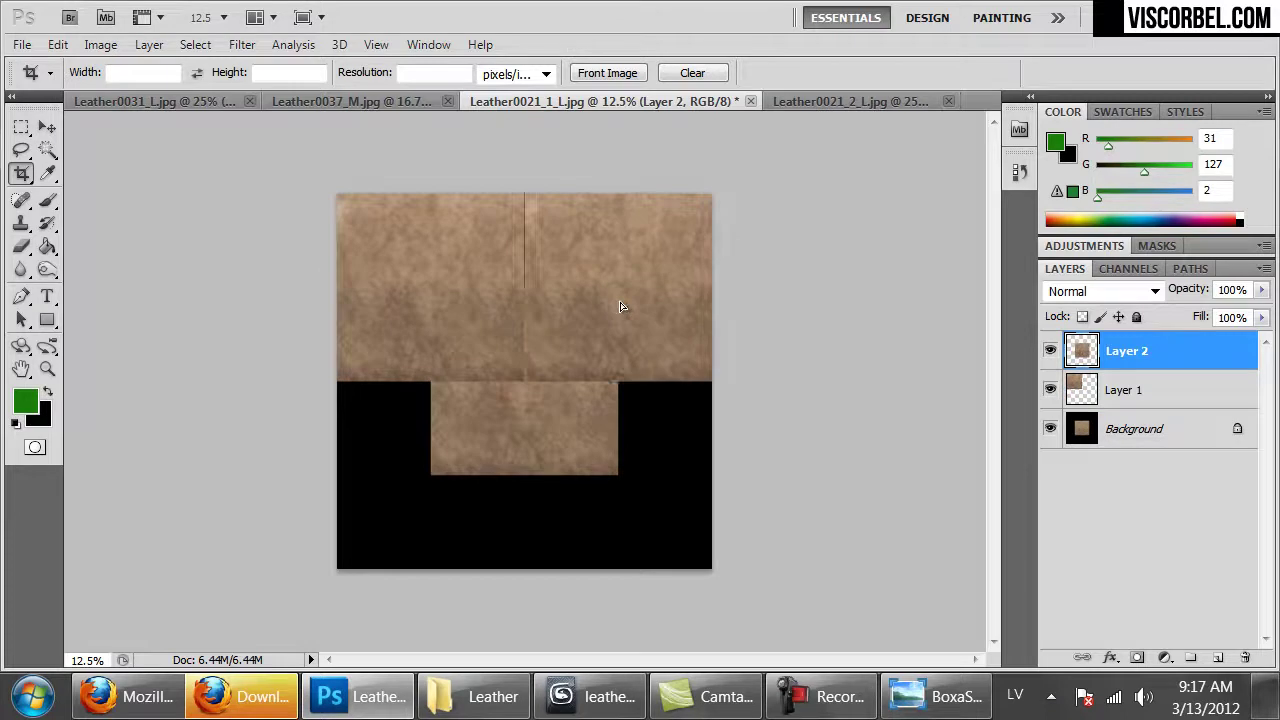
pyautogui.hotkey('ctrl', 'v')
pyautogui.keyDown('ctrl'); pyautogui.moveTo(584, 347); pyautogui.dragTo(585, 507); pyautogui.keyUp('ctrl')
pyautogui.hotkey('ctrl', 'v')
pyautogui.keyDown('shift'); pyautogui.click(1098, 484); pyautogui.keyUp('shift')
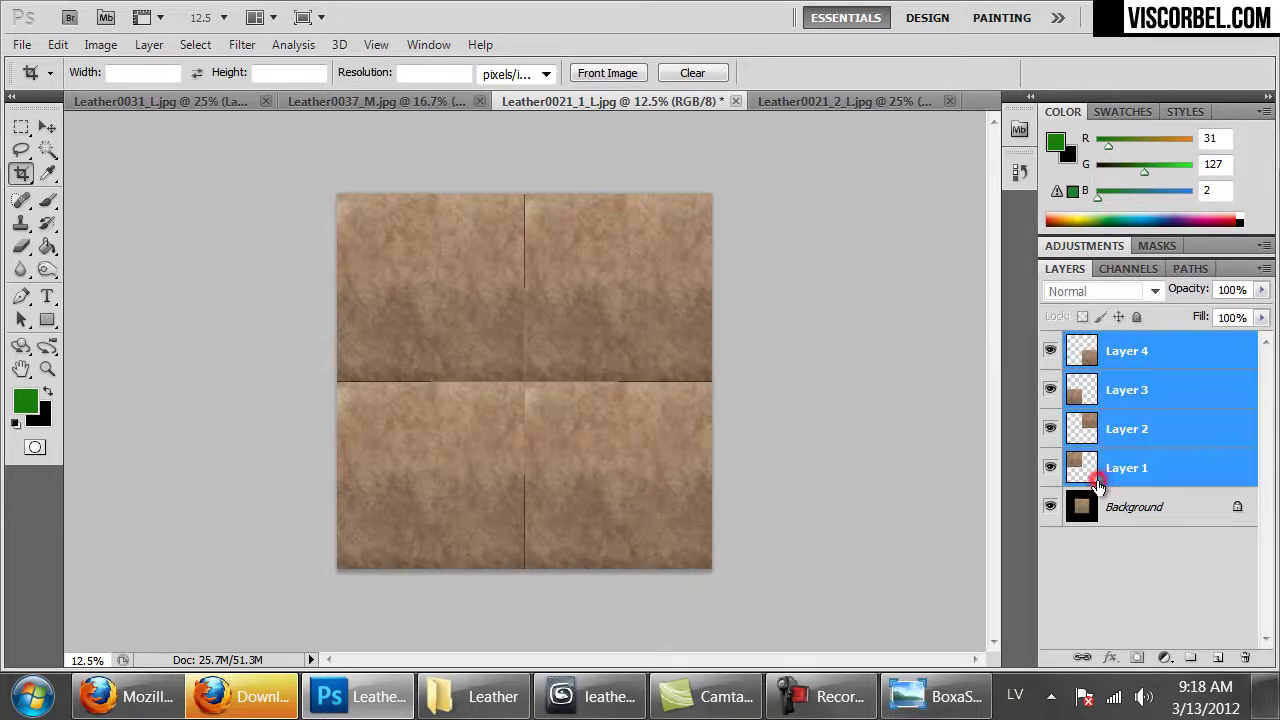
pyautogui.hotkey('ctrl', 'e')
# - Set up the Clone Stamp tool with a 349 px brush at 5% hardness
pyautogui.hotkey('ctrl', '1')
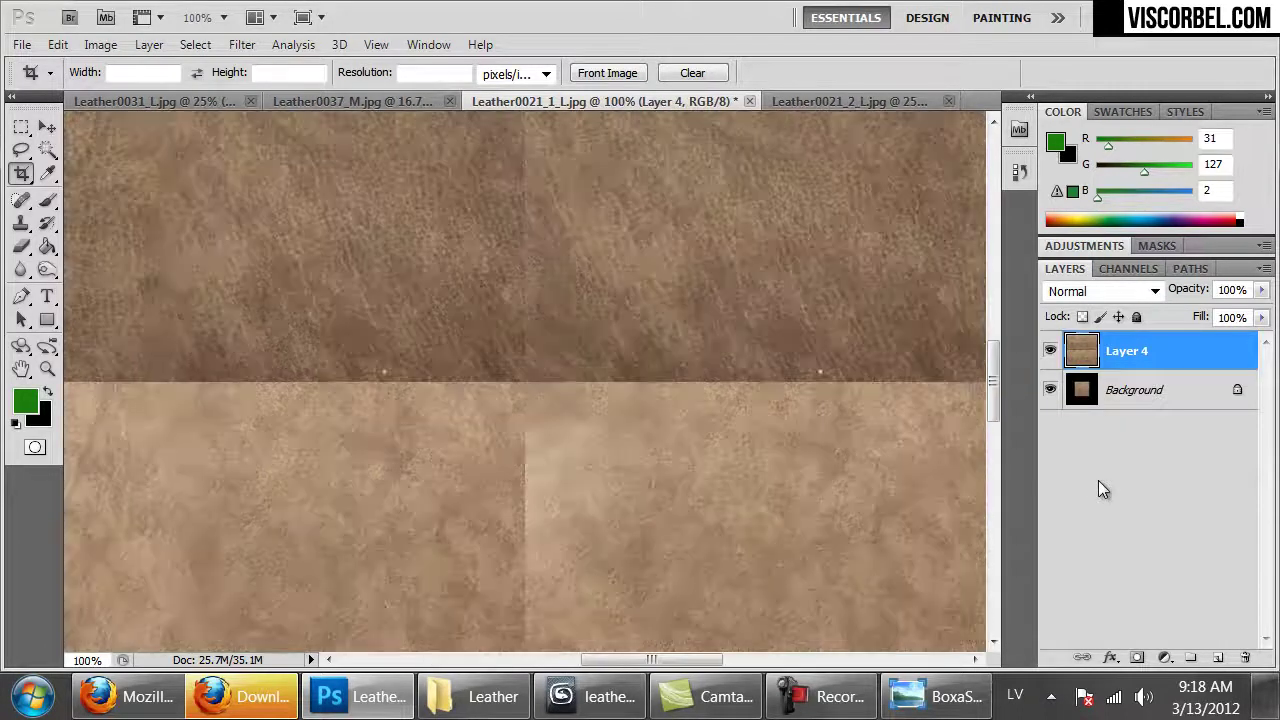
pyautogui.hotkey('ctrl', '-')
pyautogui.hotkey('ctrl', '-')
pyautogui.hotkey('ctrl', '-')
pyautogui.hotkey('ctrl', '-')
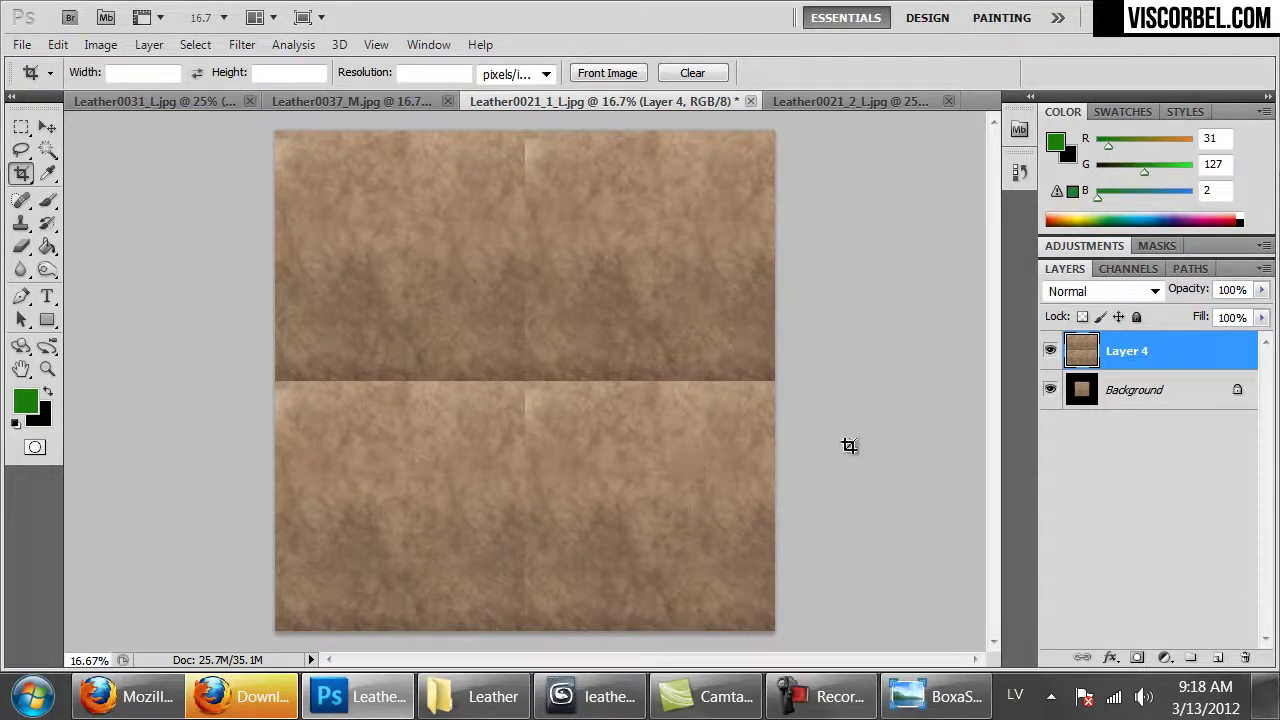
pyautogui.press('s')
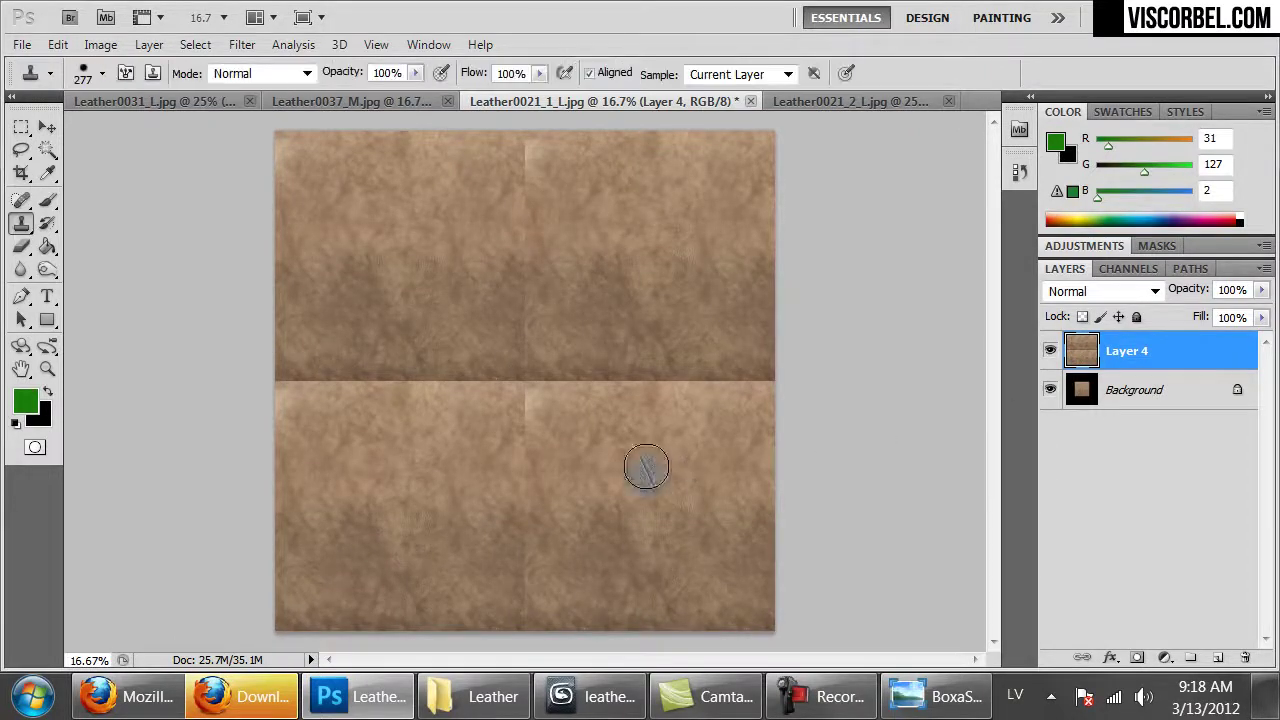
pyautogui.rightClick(581, 387)
pyautogui.moveTo(636, 485); pyautogui.dragTo(621, 485)
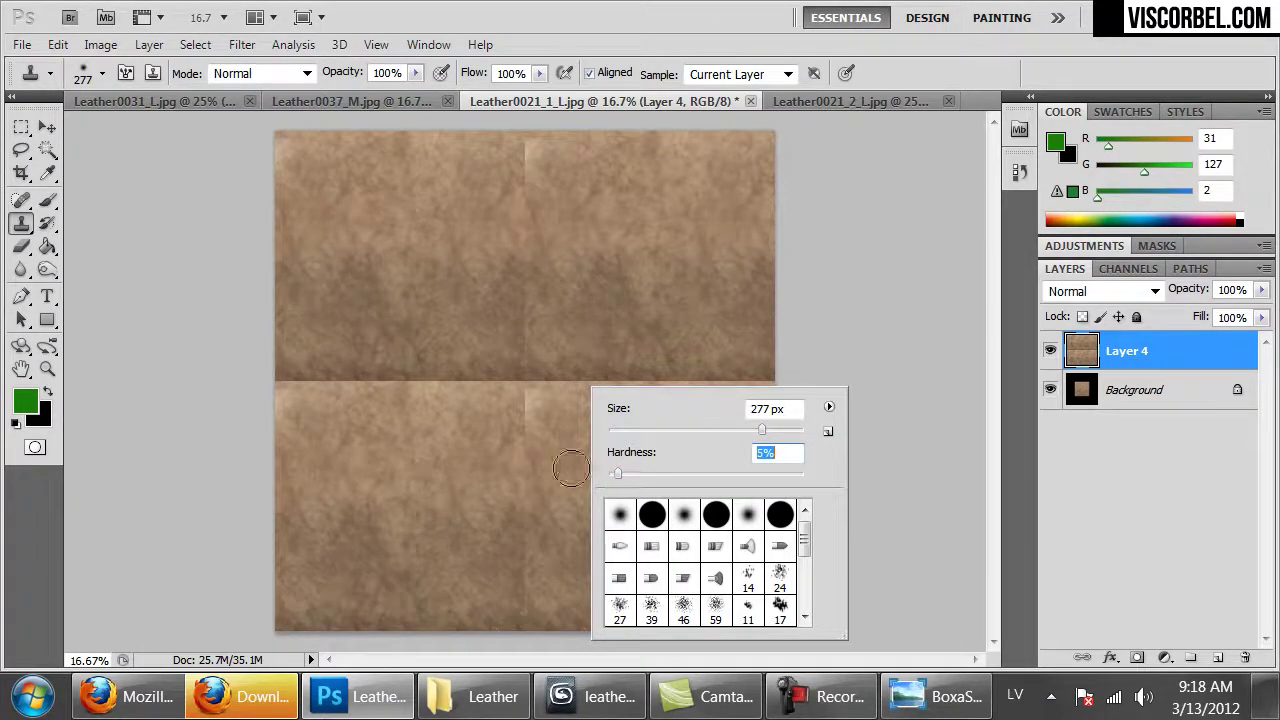
pyautogui.moveTo(767, 432); pyautogui.dragTo(776, 432)
pyautogui.click(329, 443)
# - Clone clean leather over the horizontal seam across the middle of the tiled layer
pyautogui.keyDown('alt'); pyautogui.click(320, 385); pyautogui.keyUp('alt')
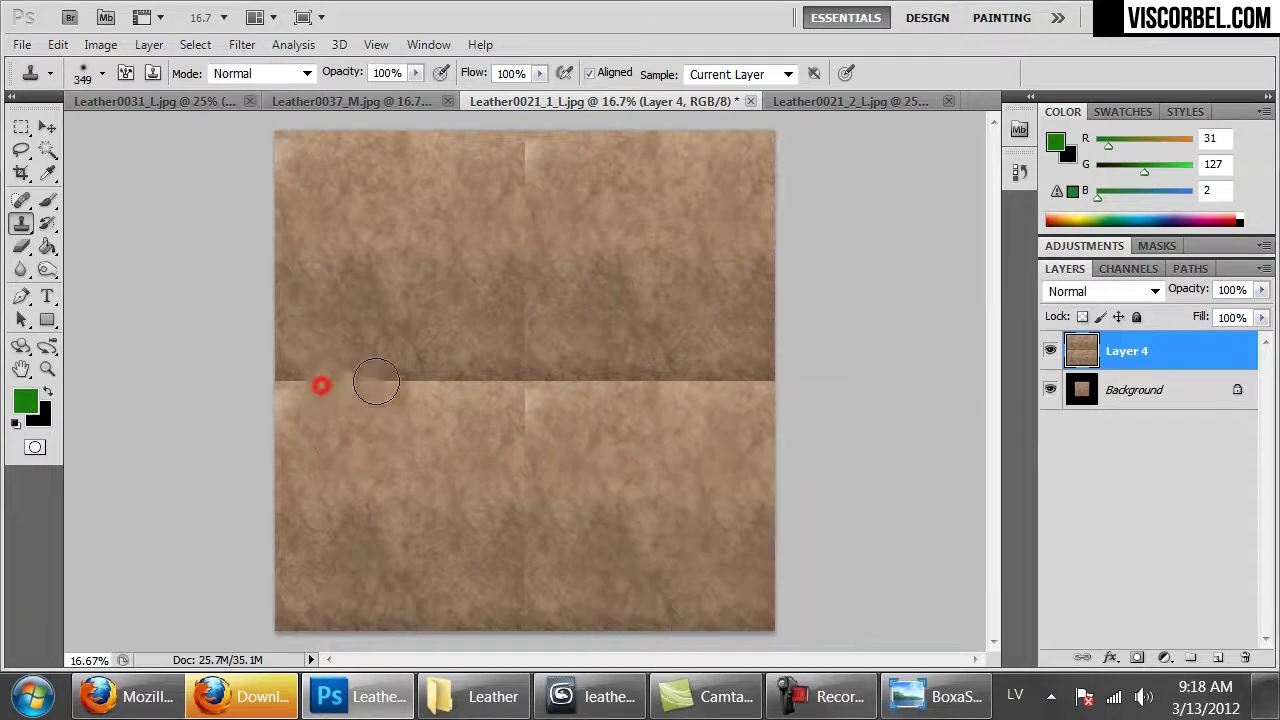
pyautogui.moveTo(326, 411); pyautogui.dragTo(280, 386)
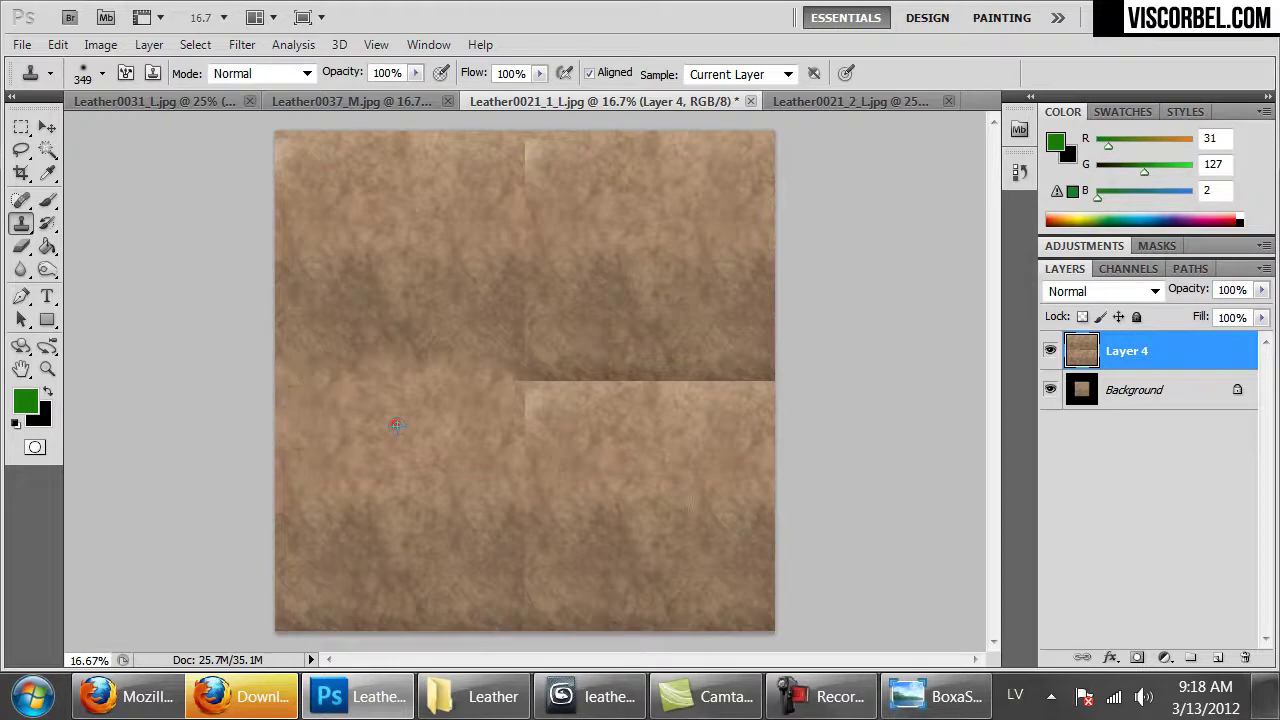
pyautogui.moveTo(526, 383)
pyautogui.mouseDown()
pyautogui.moveTo(668, 385)
pyautogui.moveTo(651, 401)
pyautogui.moveTo(668, 405)
pyautogui.moveTo(692, 389)
pyautogui.moveTo(773, 383)
pyautogui.moveTo(720, 395)
pyautogui.mouseUp()
# - Clone leather over the vertical seam between the tiles and merge the layer into the background
pyautogui.moveTo(542, 212); pyautogui.dragTo(533, 152)
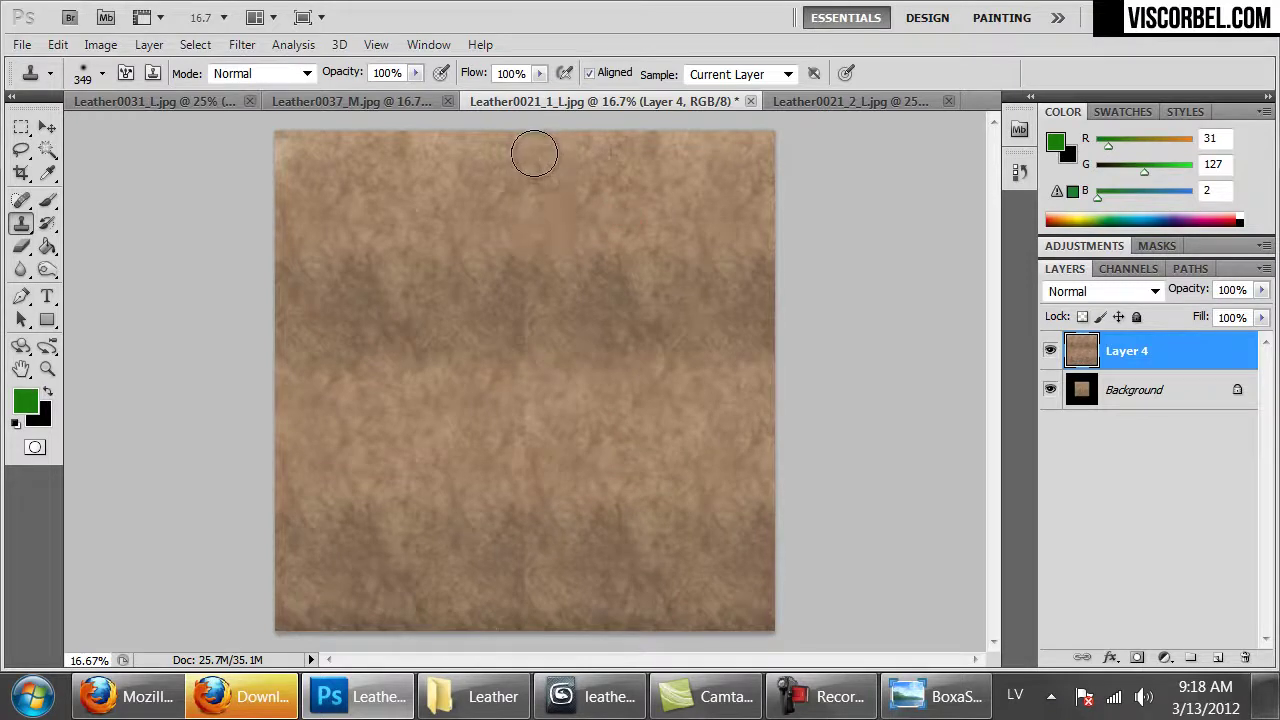
pyautogui.moveTo(526, 420)
pyautogui.mouseDown()
pyautogui.moveTo(514, 457)
pyautogui.moveTo(572, 450)
pyautogui.mouseUp()
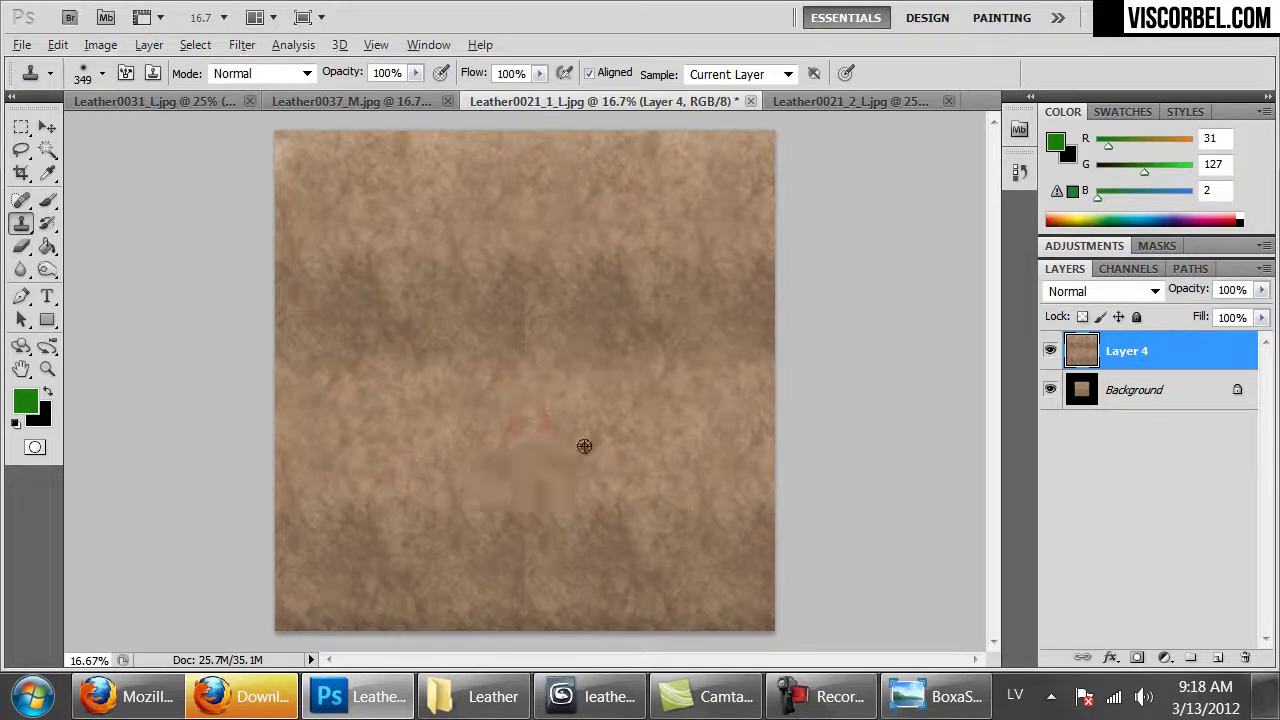
pyautogui.moveTo(485, 512)
pyautogui.mouseDown()
pyautogui.moveTo(525, 497)
pyautogui.moveTo(524, 573)
pyautogui.mouseUp()
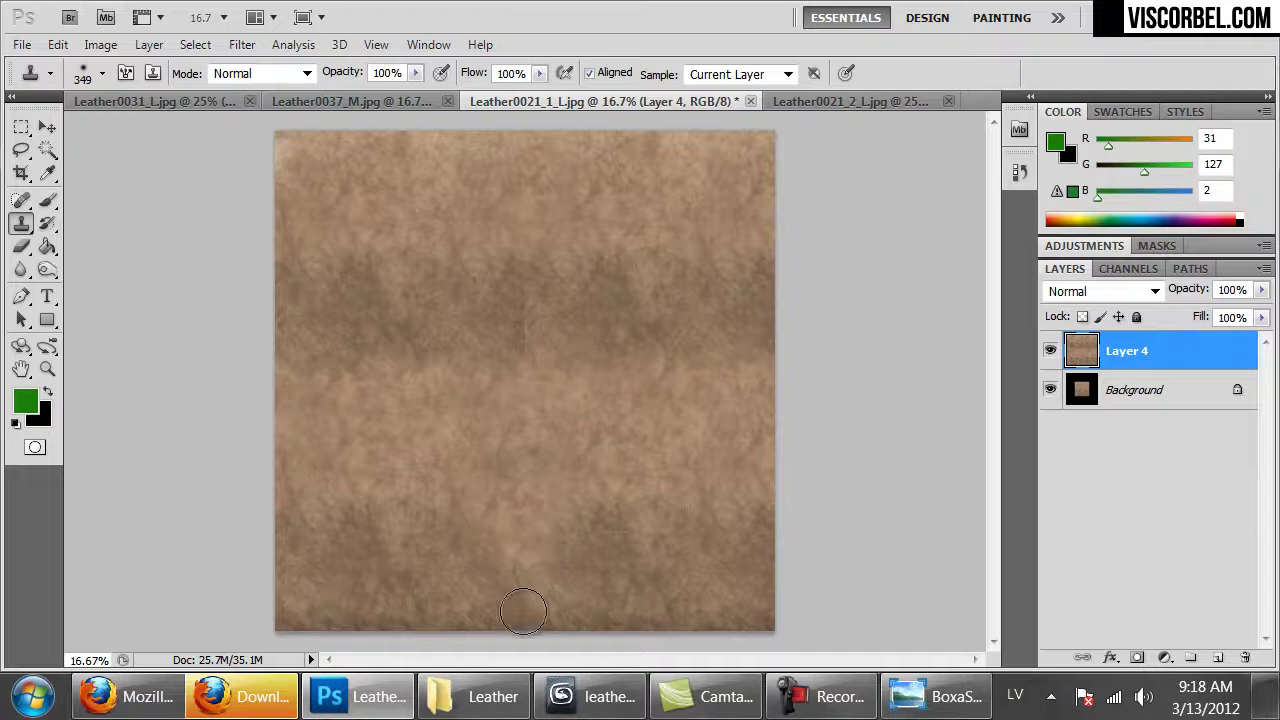
pyautogui.moveTo(560, 360)
pyautogui.mouseDown()
pyautogui.moveTo(506, 346)
pyautogui.moveTo(522, 205)
pyautogui.mouseUp()
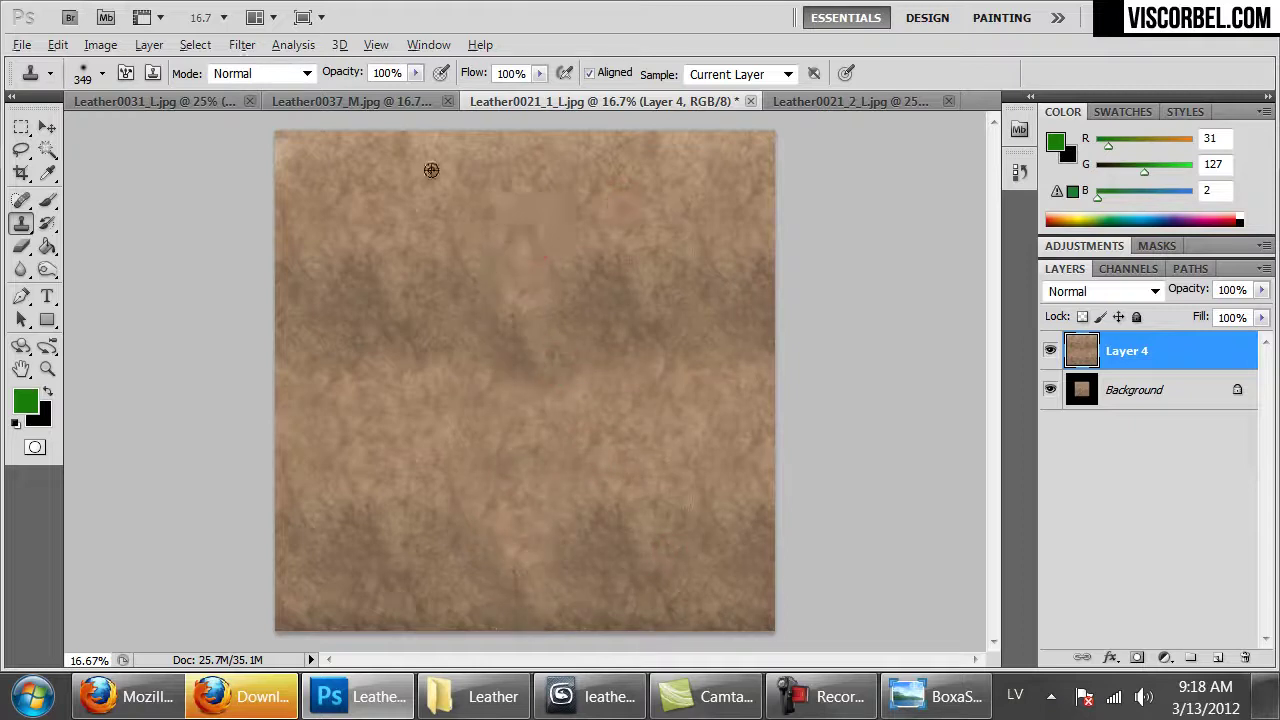
pyautogui.click(530, 150)
pyautogui.hotkey('ctrl', 'e')
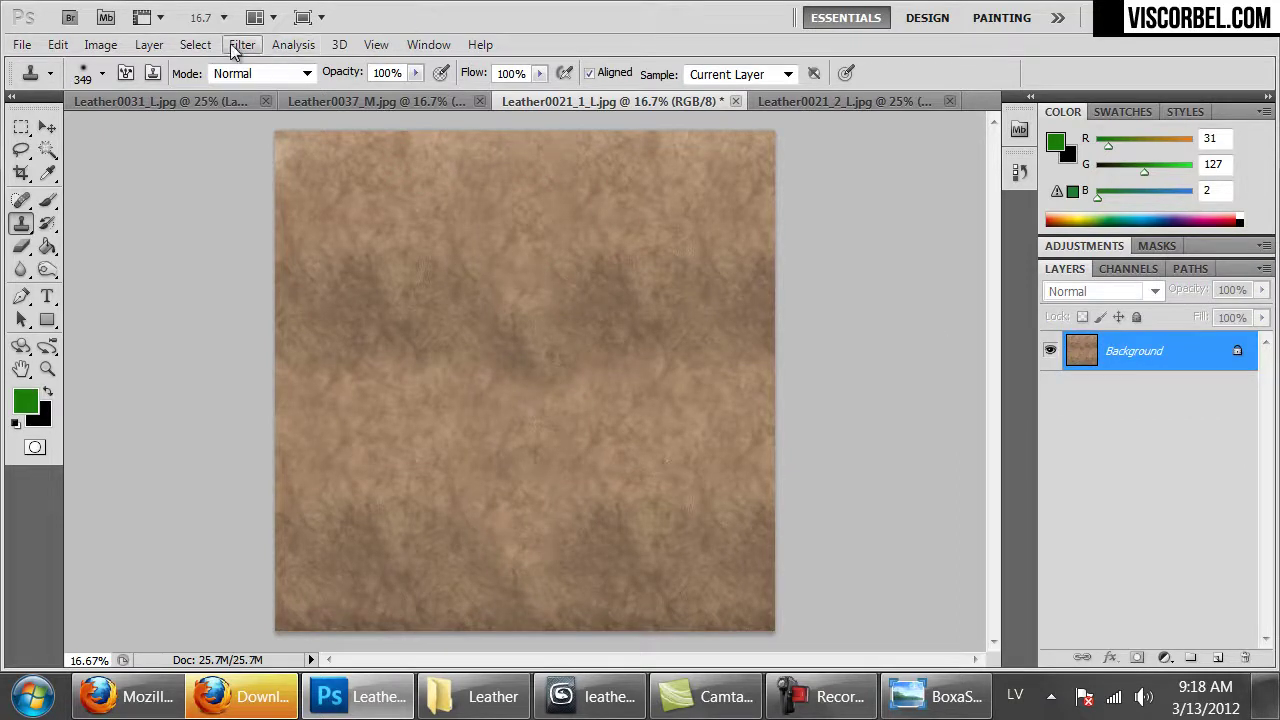
# - Offset the image with wrap-around, 1433 pixels down and far enough horizontally to bring the outer edge seams near the middle
pyautogui.click(236, 45)
pyautogui.moveTo(458, 540)
pyautogui.click(566, 634)
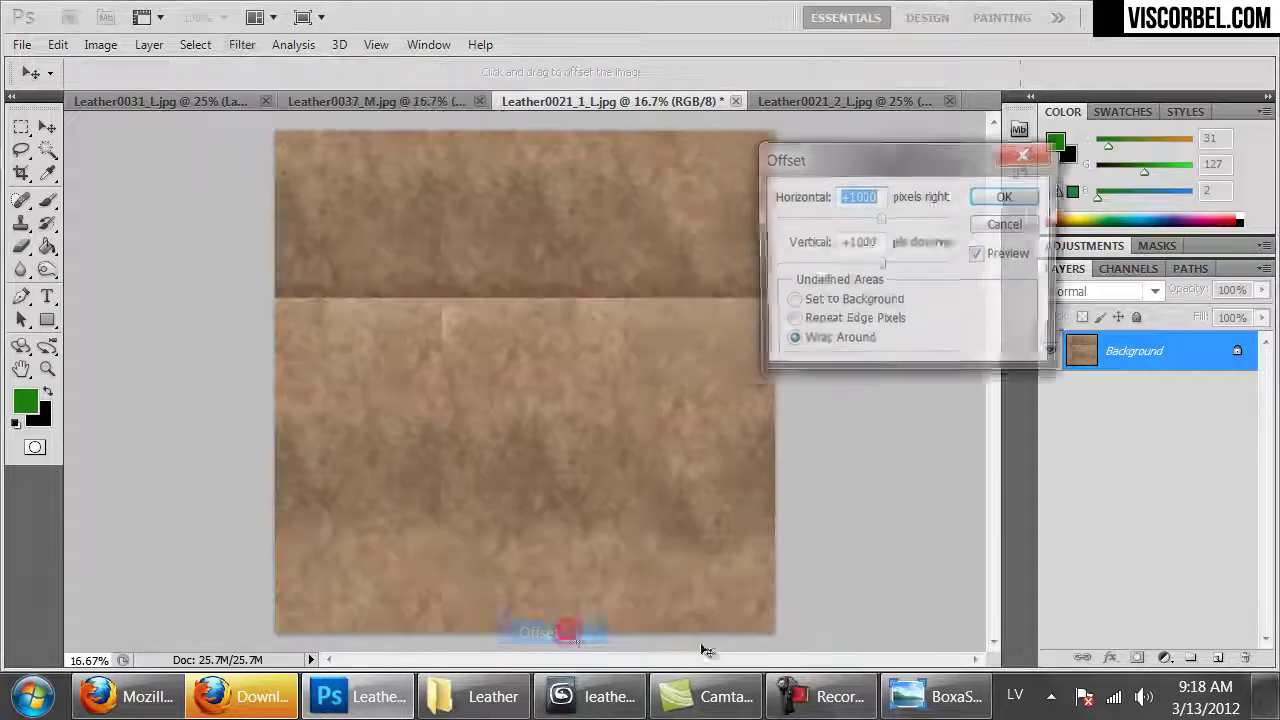
pyautogui.moveTo(887, 267); pyautogui.dragTo(893, 268)
pyautogui.click(893, 220)
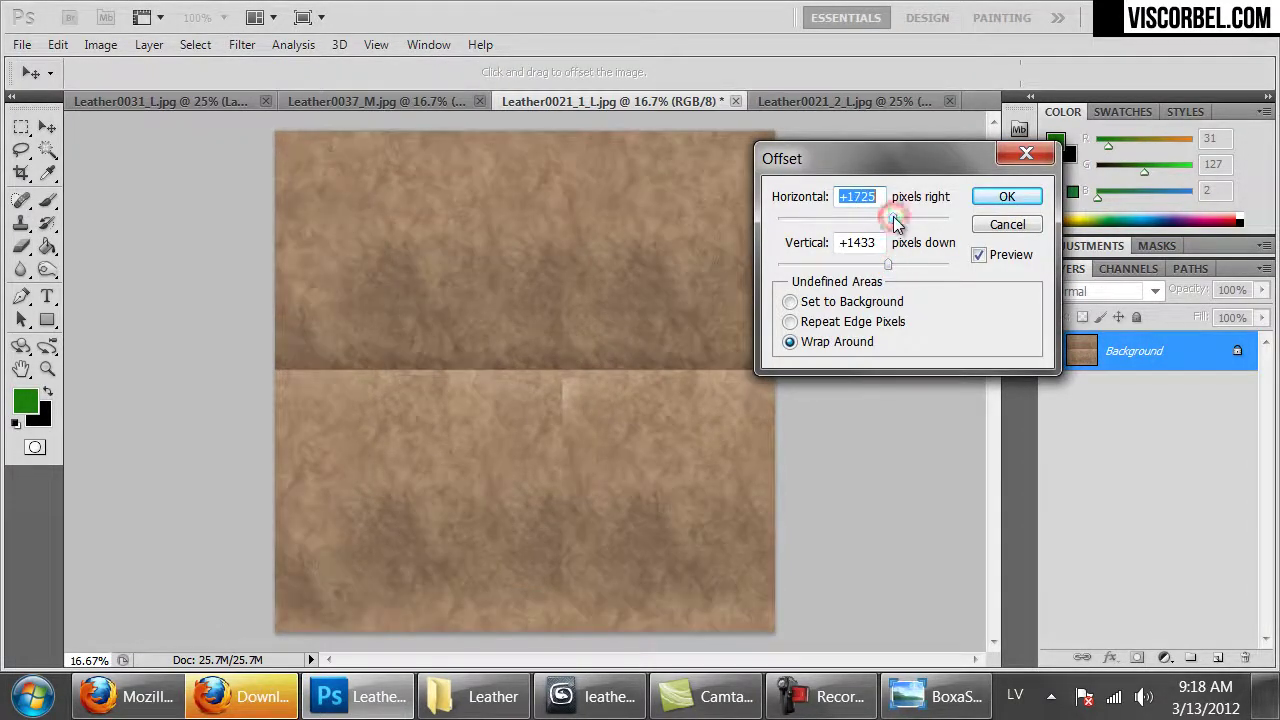
pyautogui.moveTo(893, 220); pyautogui.dragTo(886, 220)
pyautogui.click(1006, 197)
# - Clone leather over the horizontal and vertical seams exposed by the offset
pyautogui.press('s')
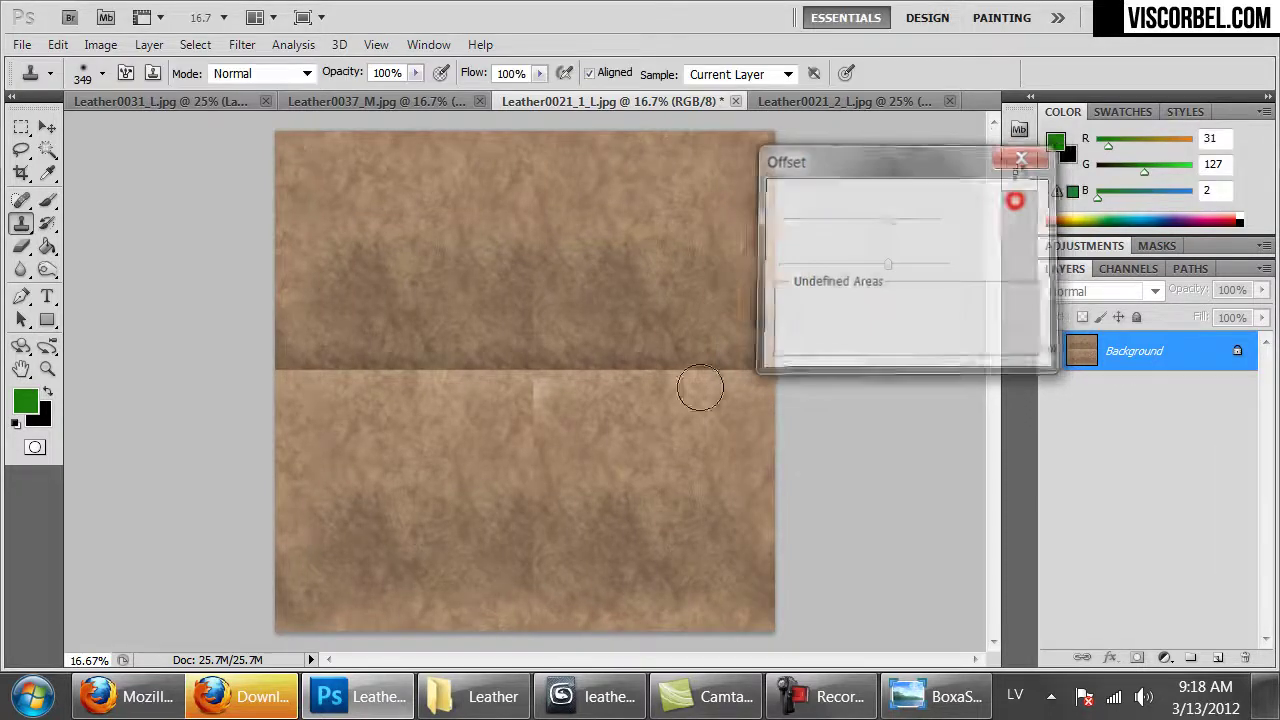
pyautogui.moveTo(638, 372)
pyautogui.mouseDown()
pyautogui.moveTo(708, 375)
pyautogui.moveTo(754, 375)
pyautogui.mouseUp()
pyautogui.moveTo(677, 343); pyautogui.dragTo(513, 372)
pyautogui.moveTo(537, 330)
pyautogui.mouseDown()
pyautogui.moveTo(467, 369)
pyautogui.moveTo(537, 280)
pyautogui.moveTo(446, 395)
pyautogui.moveTo(463, 387)
pyautogui.moveTo(463, 351)
pyautogui.moveTo(415, 380)
pyautogui.moveTo(287, 356)
pyautogui.moveTo(267, 378)
pyautogui.moveTo(285, 357)
pyautogui.moveTo(340, 352)
pyautogui.mouseUp()
pyautogui.keyDown('alt'); pyautogui.click(529, 300); pyautogui.keyUp('alt')
pyautogui.keyDown('alt'); pyautogui.click(542, 225); pyautogui.keyUp('alt')
pyautogui.keyDown('alt'); pyautogui.click(666, 425); pyautogui.keyUp('alt')
pyautogui.moveTo(523, 509)
pyautogui.mouseDown()
pyautogui.moveTo(509, 514)
pyautogui.moveTo(506, 606)
pyautogui.mouseUp()
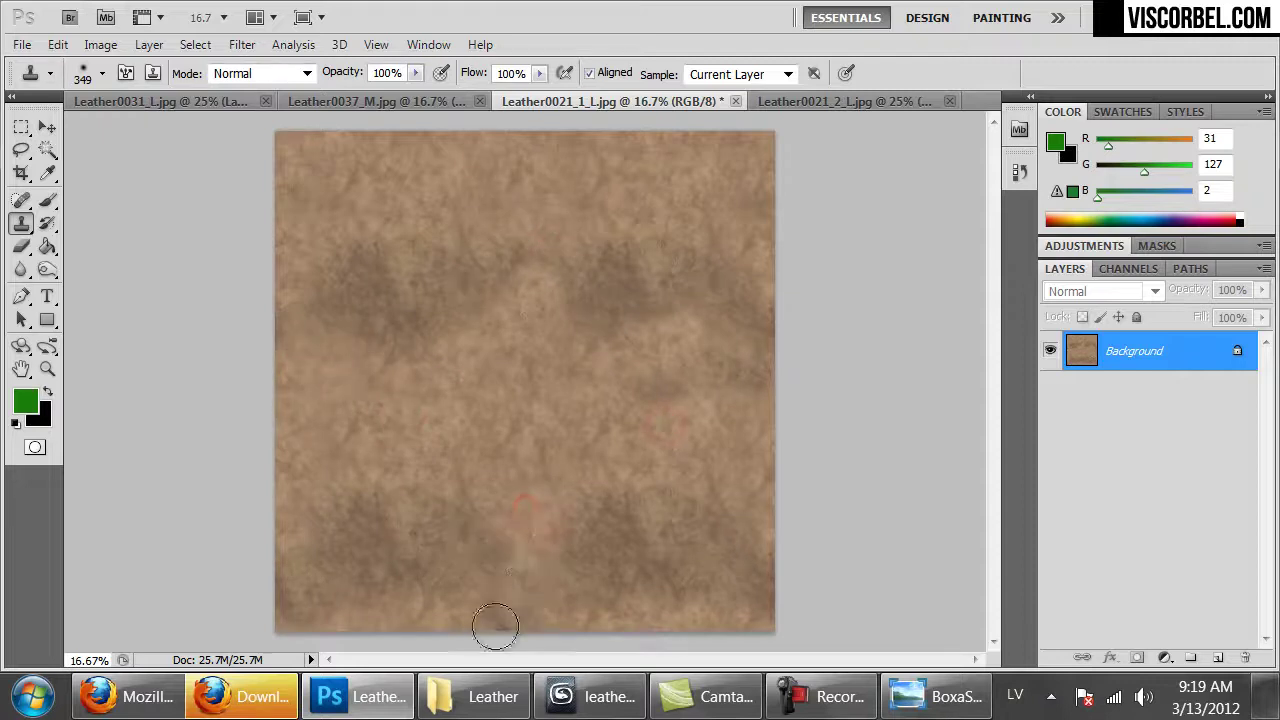
# - Clone leather patches across the middle of the texture to break up the repeating dark blotches
pyautogui.click(503, 441)
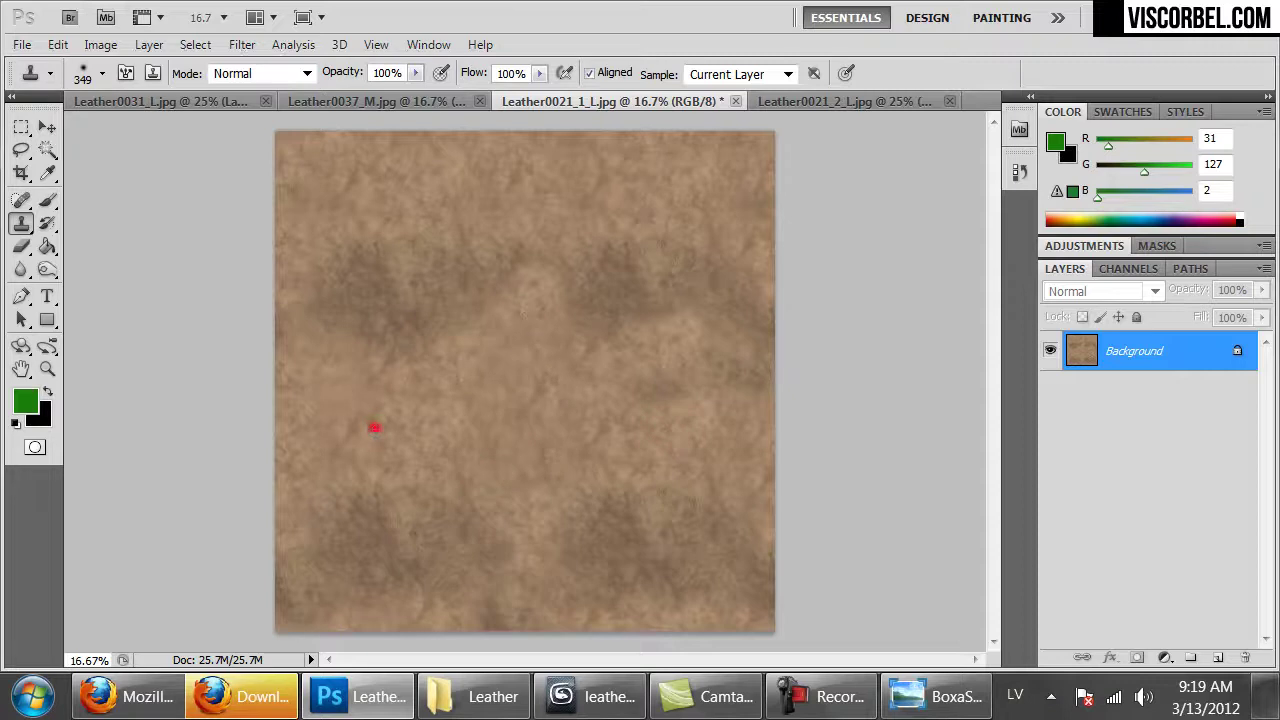
pyautogui.click(522, 189)
pyautogui.keyDown('alt'); pyautogui.click(720, 349); pyautogui.keyUp('alt')
pyautogui.click(641, 317)
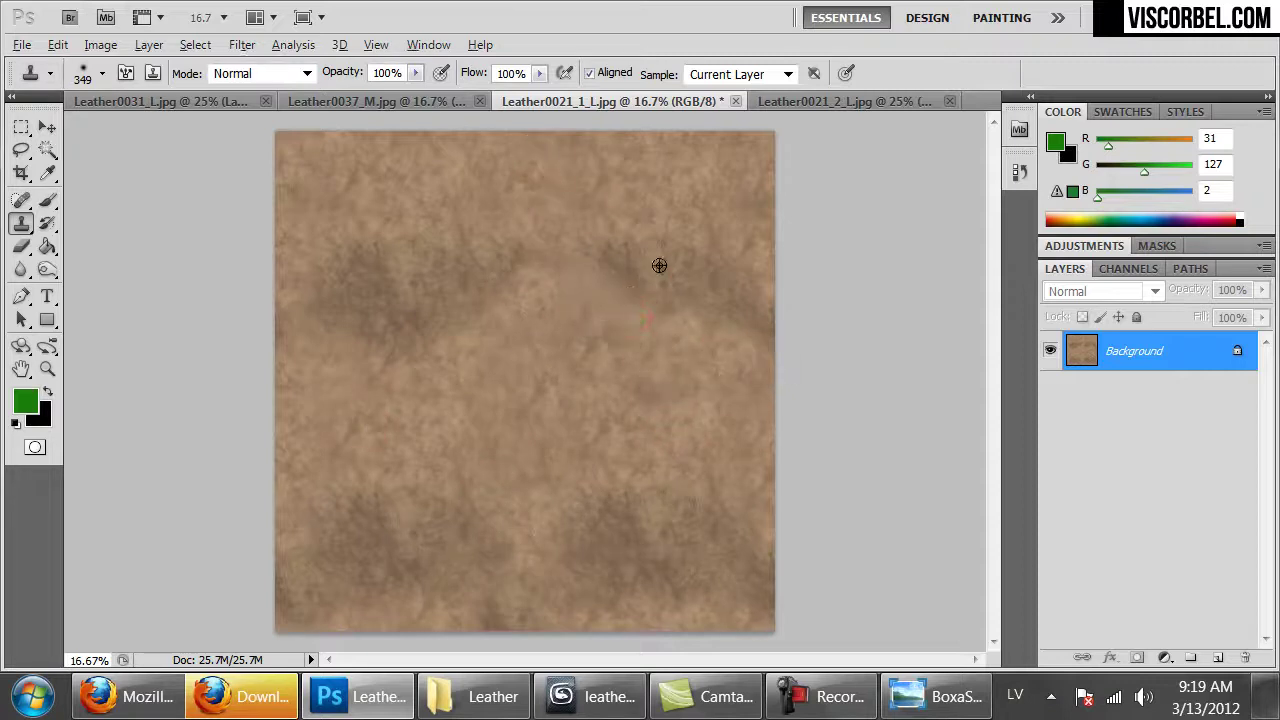
pyautogui.moveTo(493, 369)
pyautogui.mouseDown()
pyautogui.moveTo(558, 351)
pyautogui.moveTo(508, 326)
pyautogui.moveTo(474, 402)
pyautogui.mouseUp()
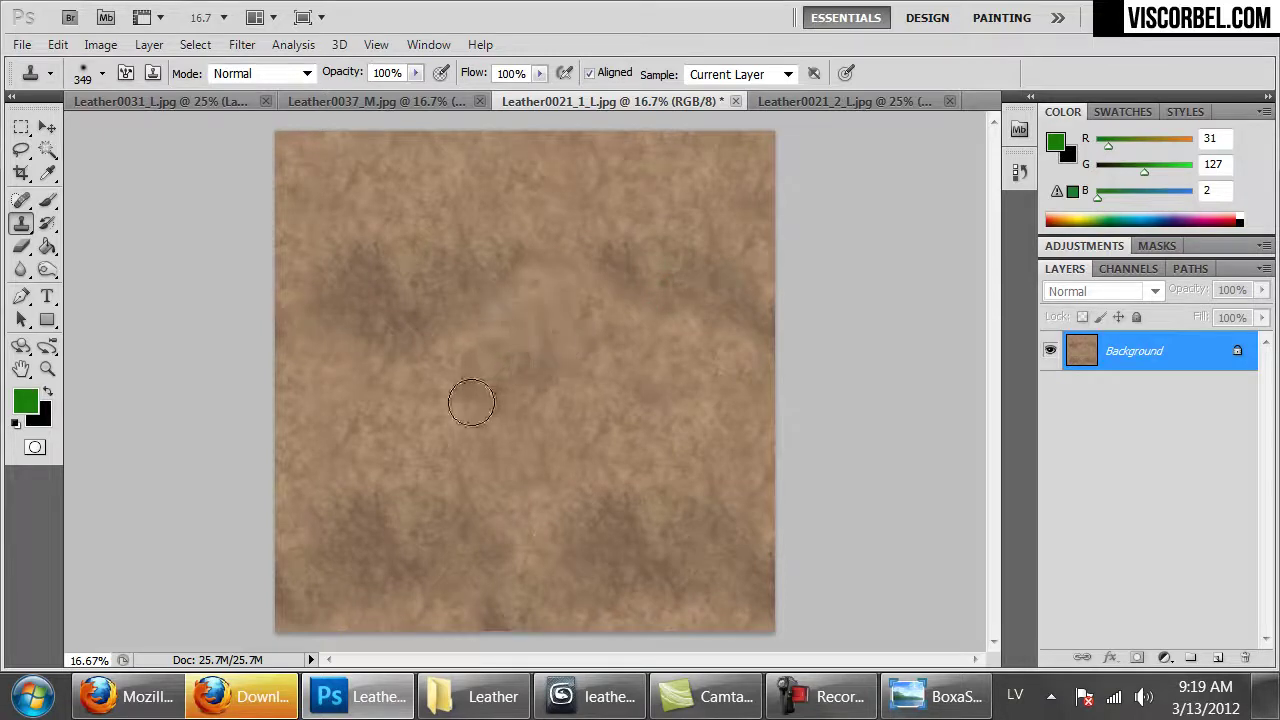
pyautogui.click(533, 477)
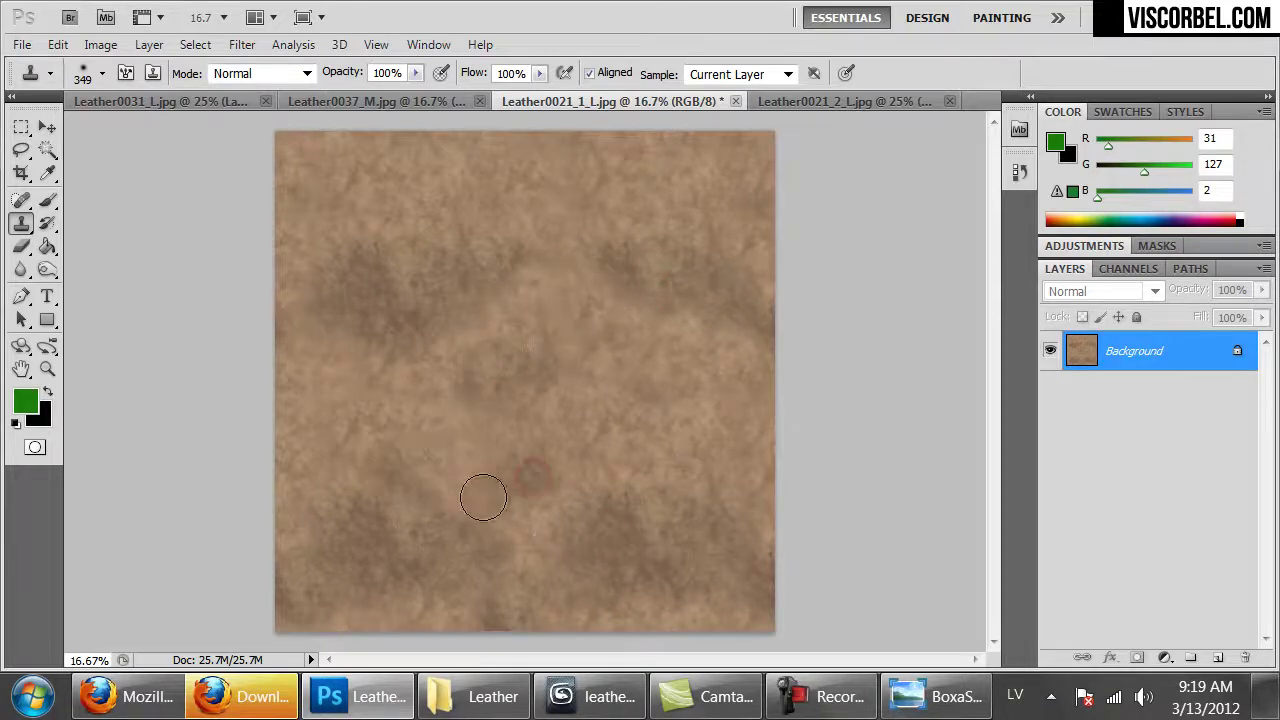
# - Clone light and dark leather over the upper-left part of the texture to vary its pattern, and inspect the result up close
pyautogui.moveTo(463, 191)
pyautogui.mouseDown()
pyautogui.moveTo(408, 187)
pyautogui.moveTo(398, 213)
pyautogui.moveTo(423, 238)
pyautogui.moveTo(487, 236)
pyautogui.moveTo(529, 216)
pyautogui.moveTo(457, 215)
pyautogui.moveTo(418, 197)
pyautogui.mouseUp()
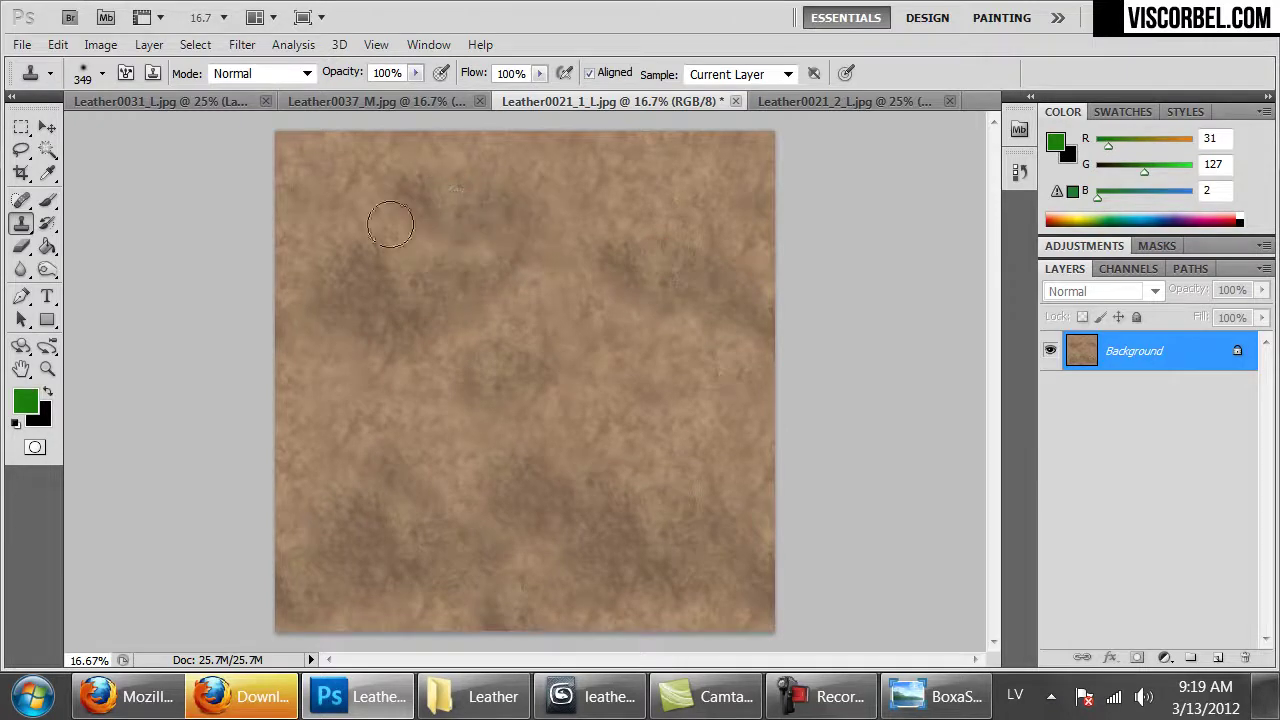
pyautogui.moveTo(405, 241); pyautogui.dragTo(484, 254)
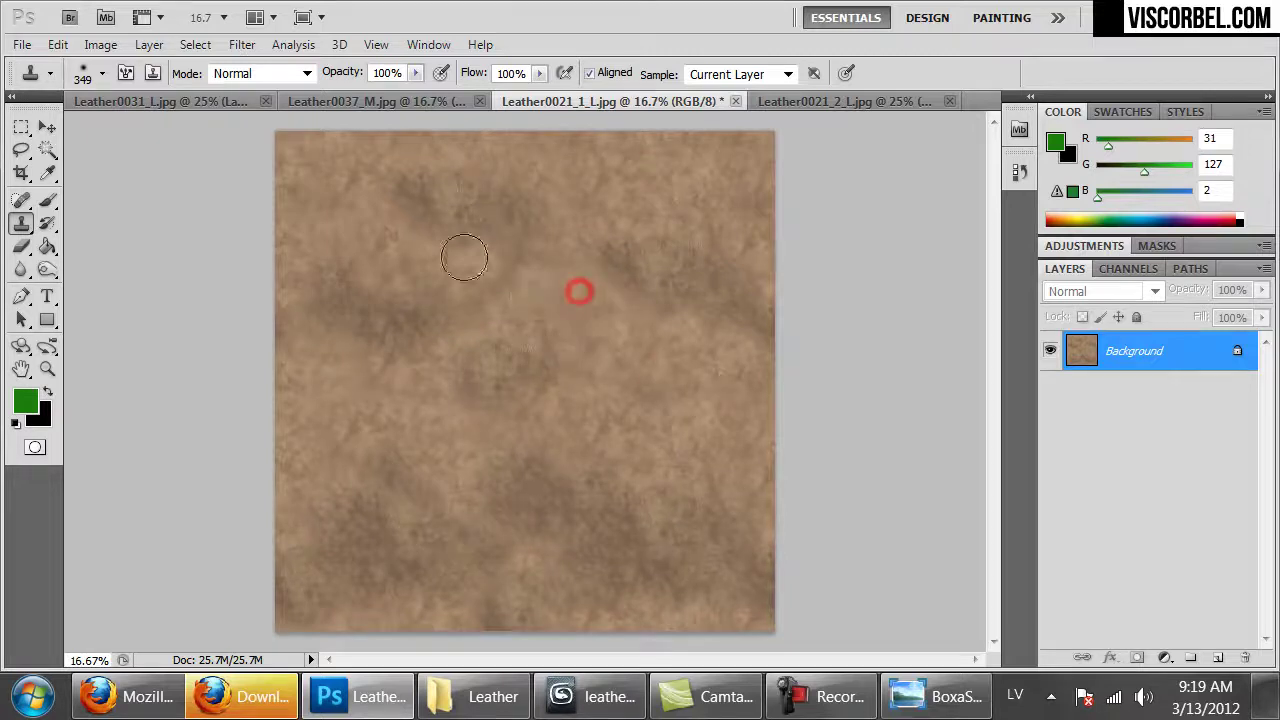
pyautogui.click(348, 181)
pyautogui.click(401, 236)
pyautogui.hotkey('ctrl', '1')
pyautogui.hotkey('ctrl', '-')
pyautogui.hotkey('ctrl', '-')
pyautogui.hotkey('ctrl', '-')
pyautogui.hotkey('ctrl', '-')
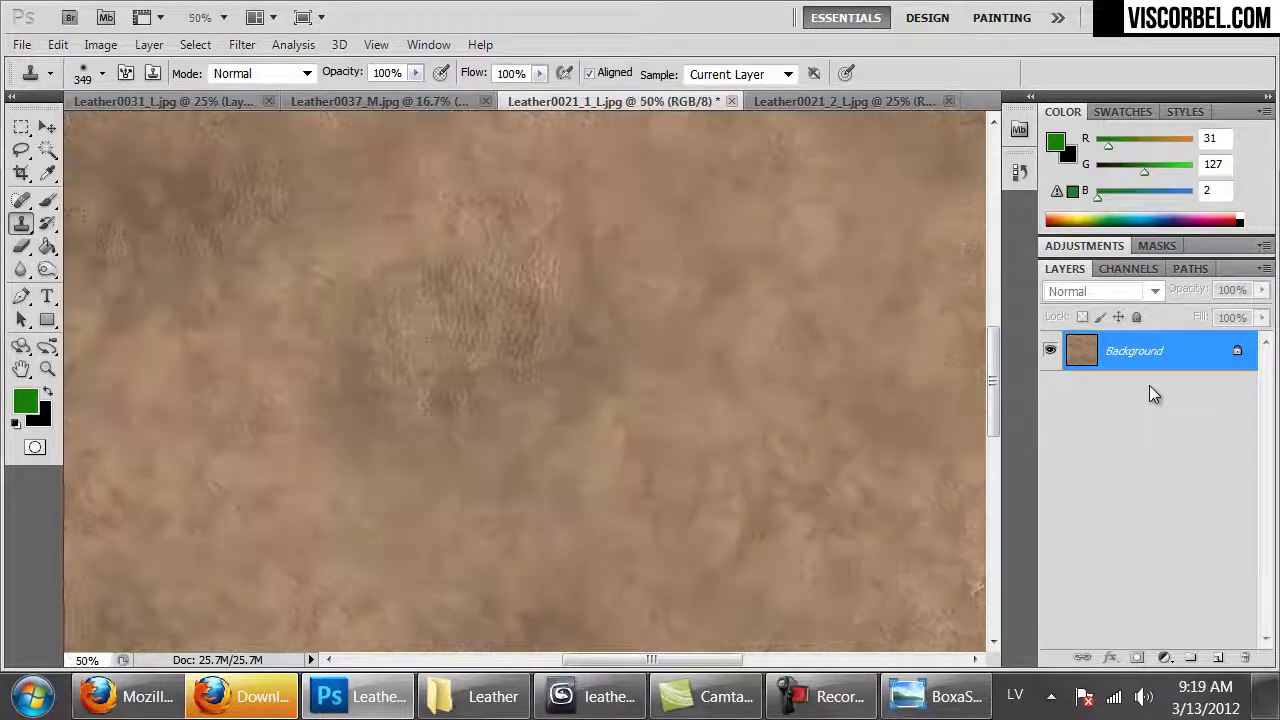
pyautogui.hotkey('ctrl', '-')
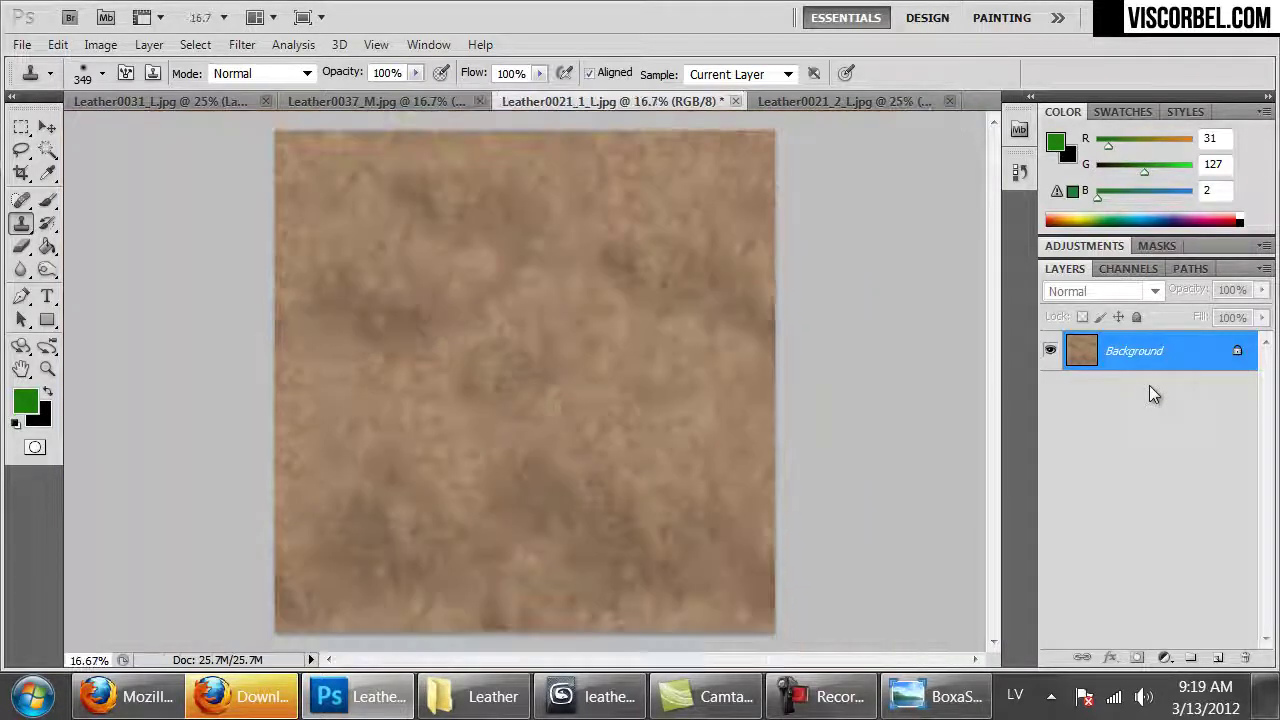
# - Switch to Firefox, browse the Leather category on CGTextures and open the scratched brown Leather0088 texture page
pyautogui.click(130, 697)
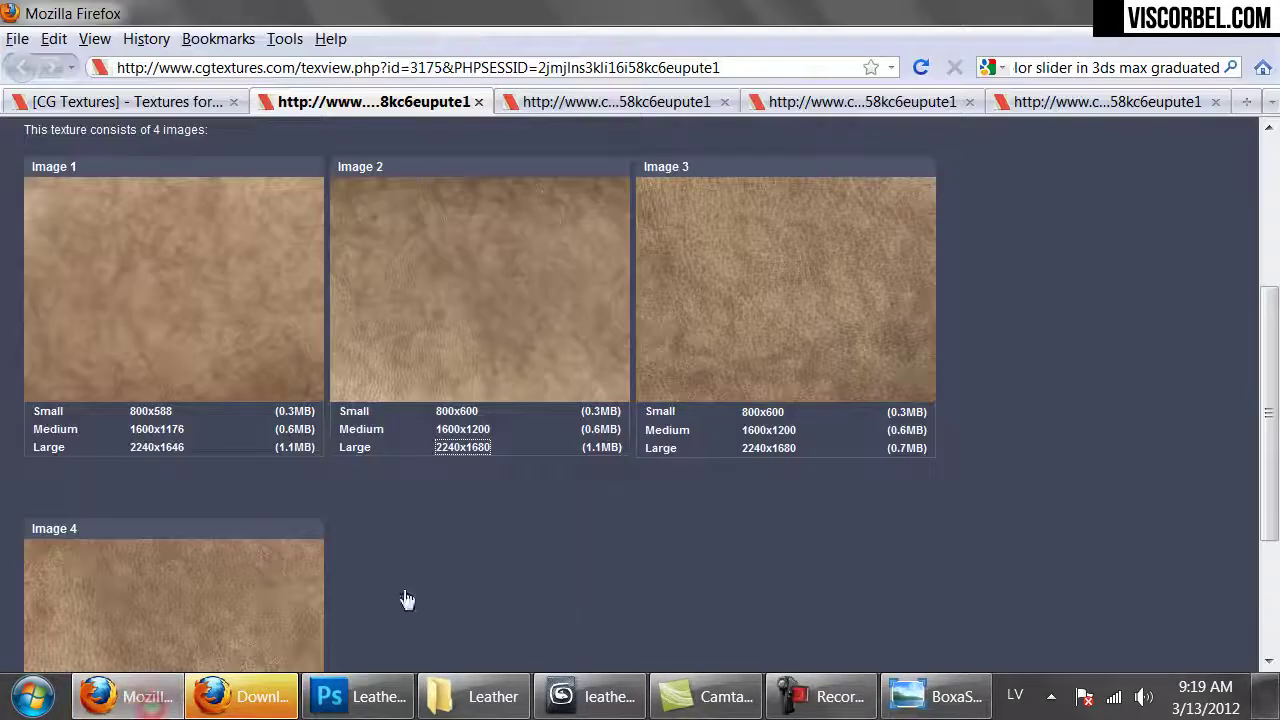
pyautogui.moveTo(772, 341)
pyautogui.scroll(-4, 1022, 353)
pyautogui.scroll(10, 1015, 400)
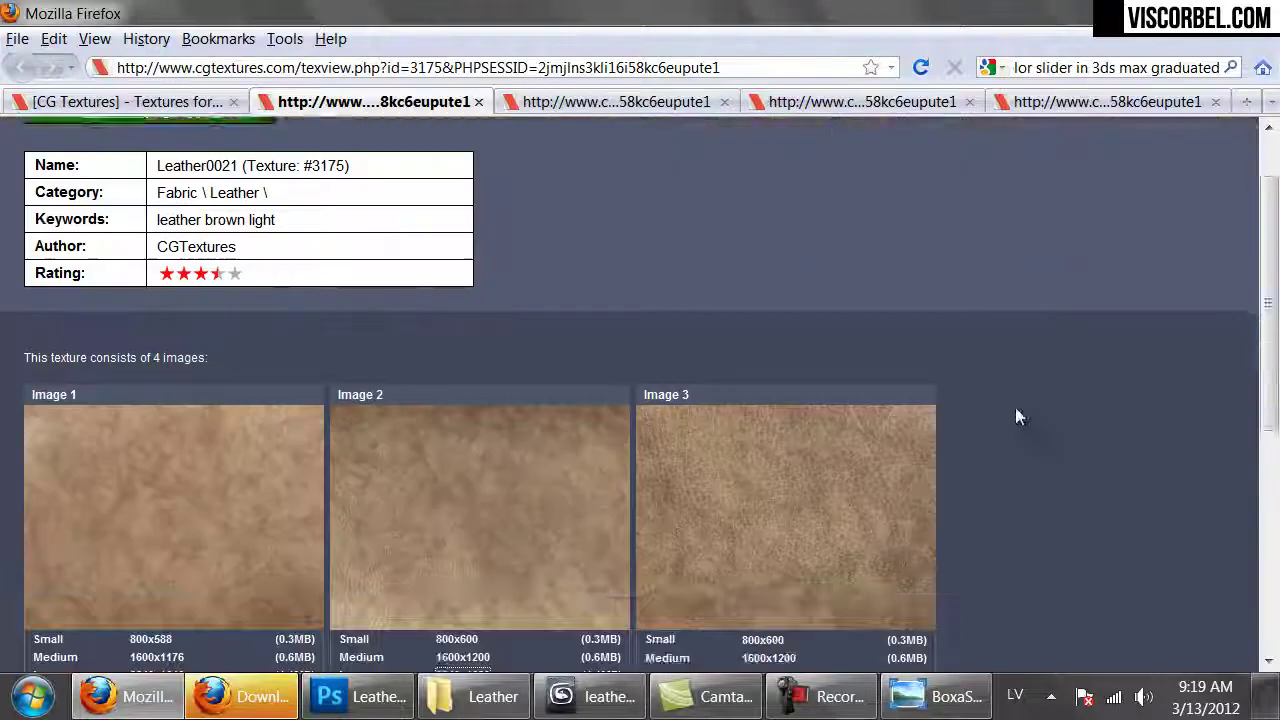
pyautogui.click(478, 101)
pyautogui.scroll(-5, 1277, 405)
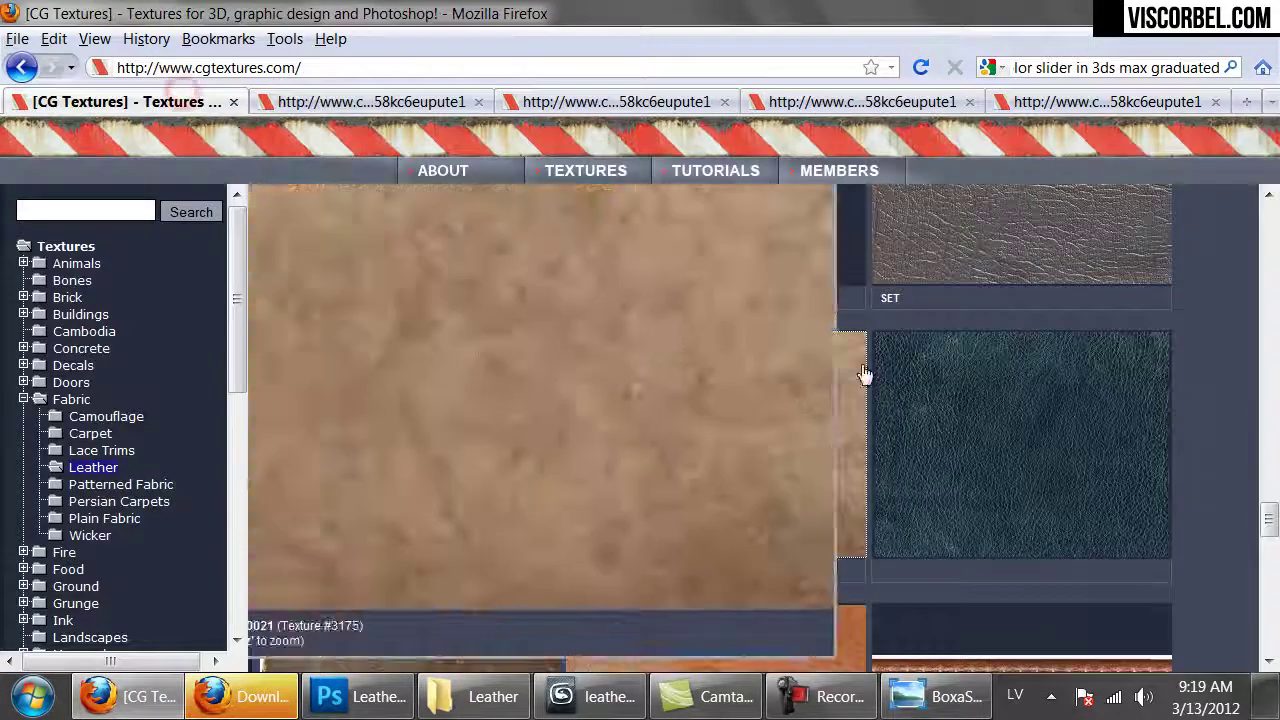
pyautogui.scroll(-12, 1277, 405)
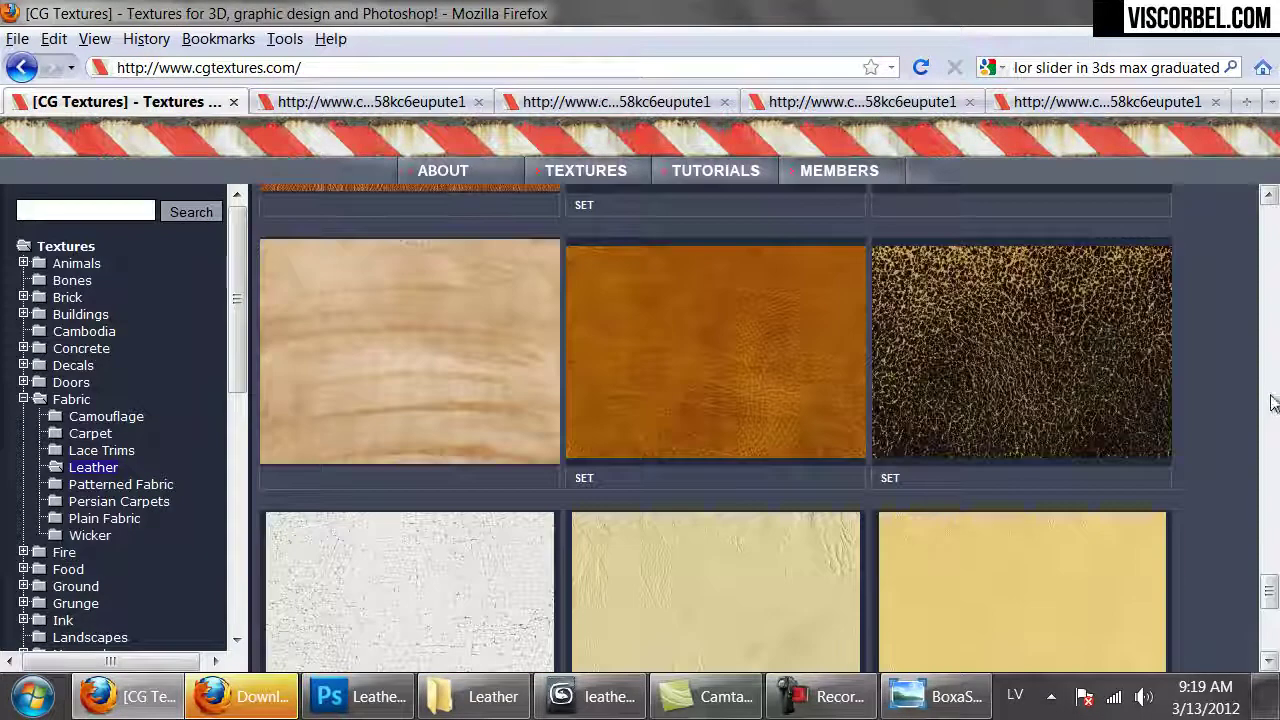
pyautogui.scroll(8, 1272, 405)
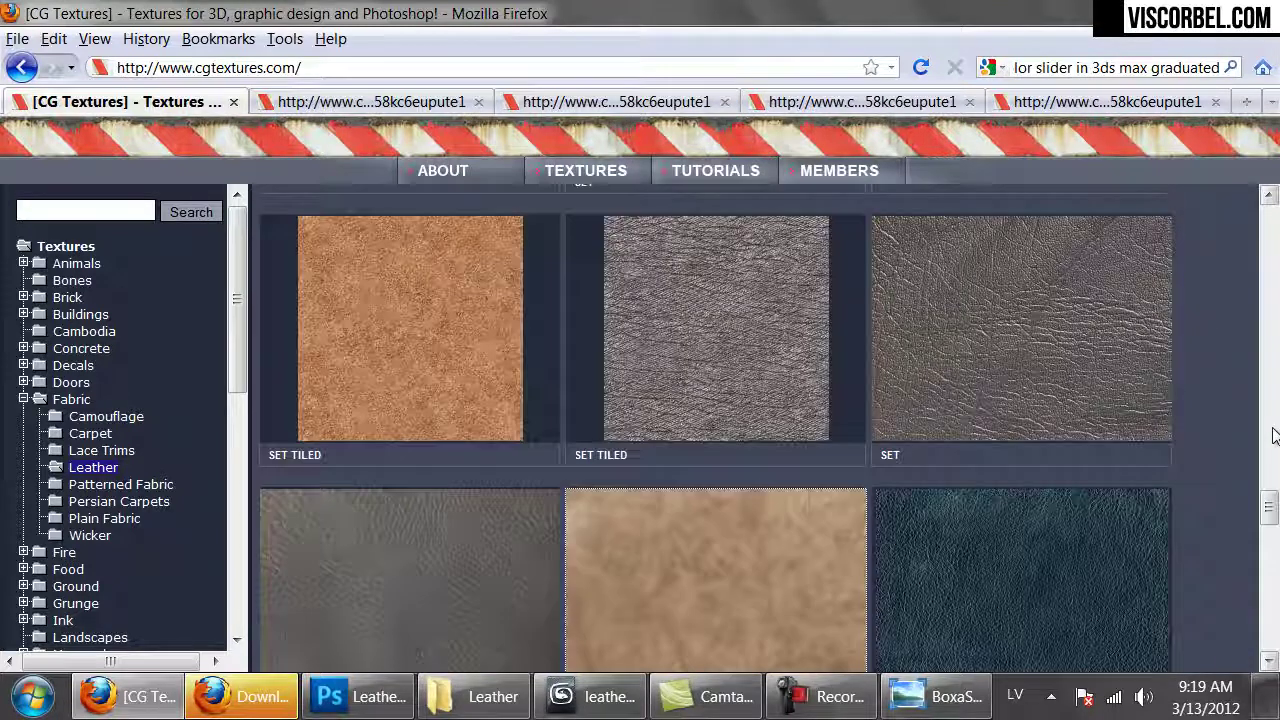
pyautogui.scroll(-1, 1272, 435)
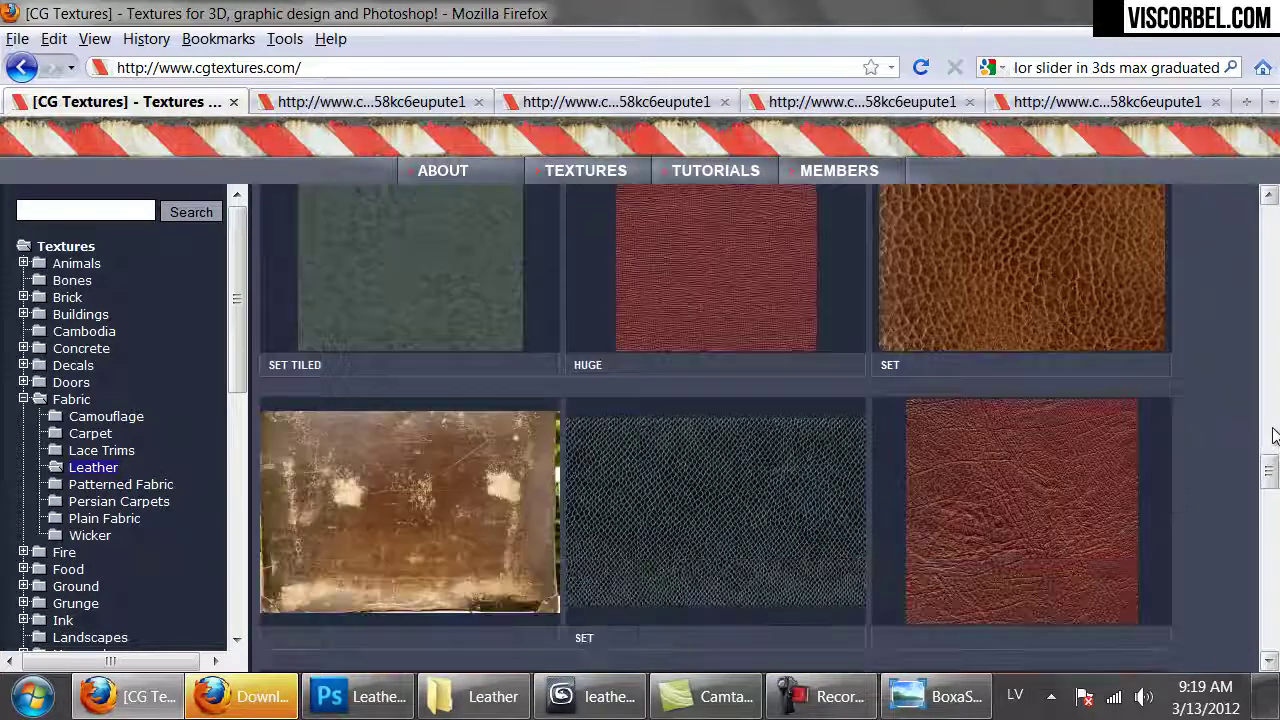
pyautogui.moveTo(492, 515)
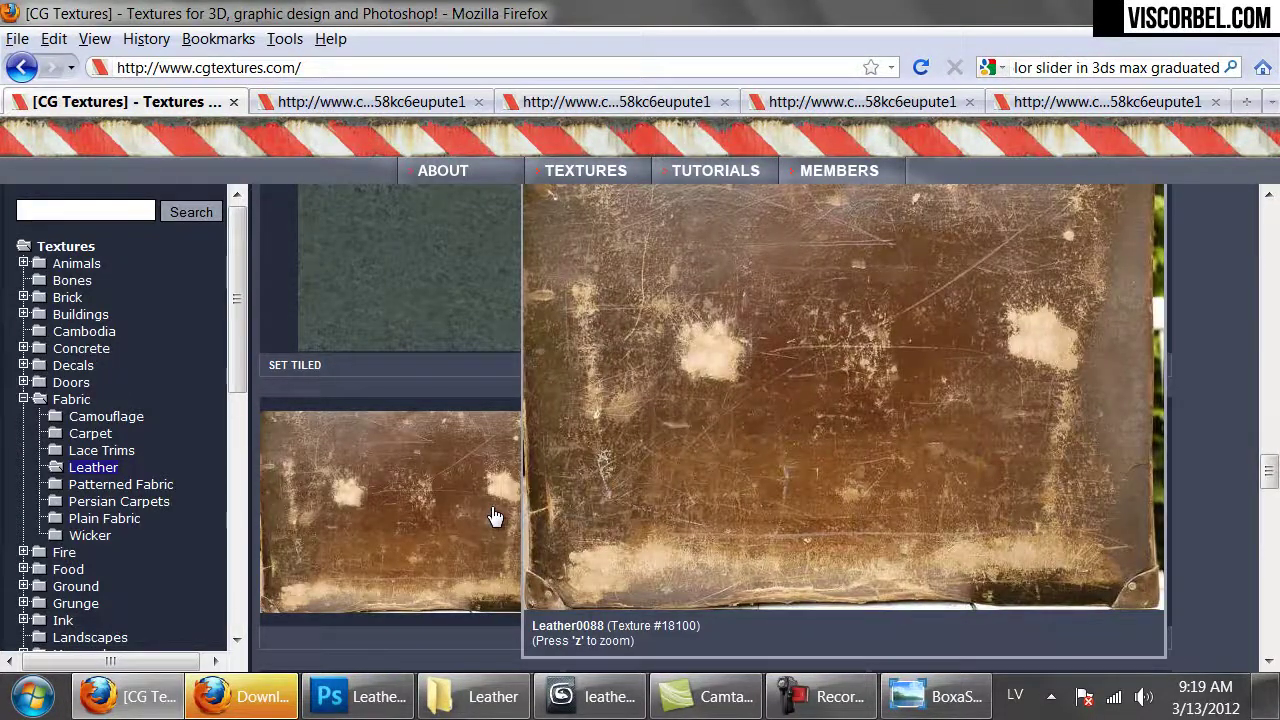
pyautogui.click(494, 516)
# - Open the large 2888x1950 scratched leather image in Photoshop, converting its colors to the working space
pyautogui.scroll(-3, 196, 555)
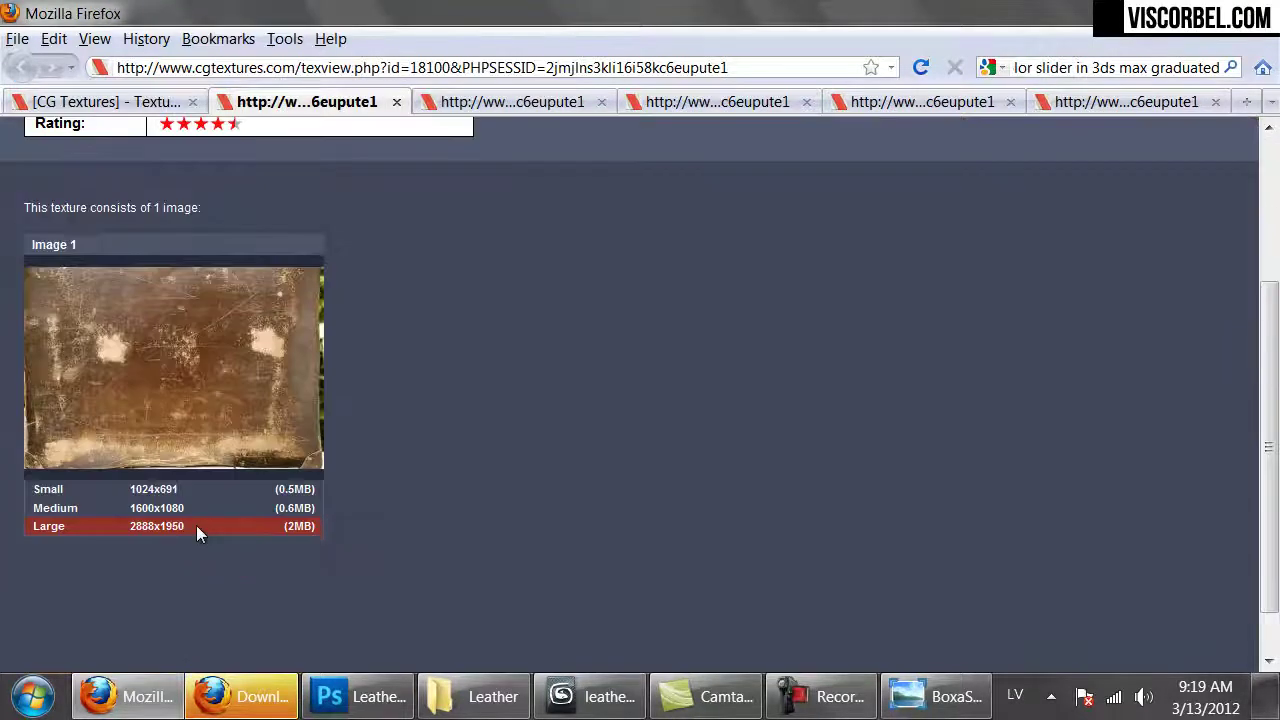
pyautogui.click(137, 533)
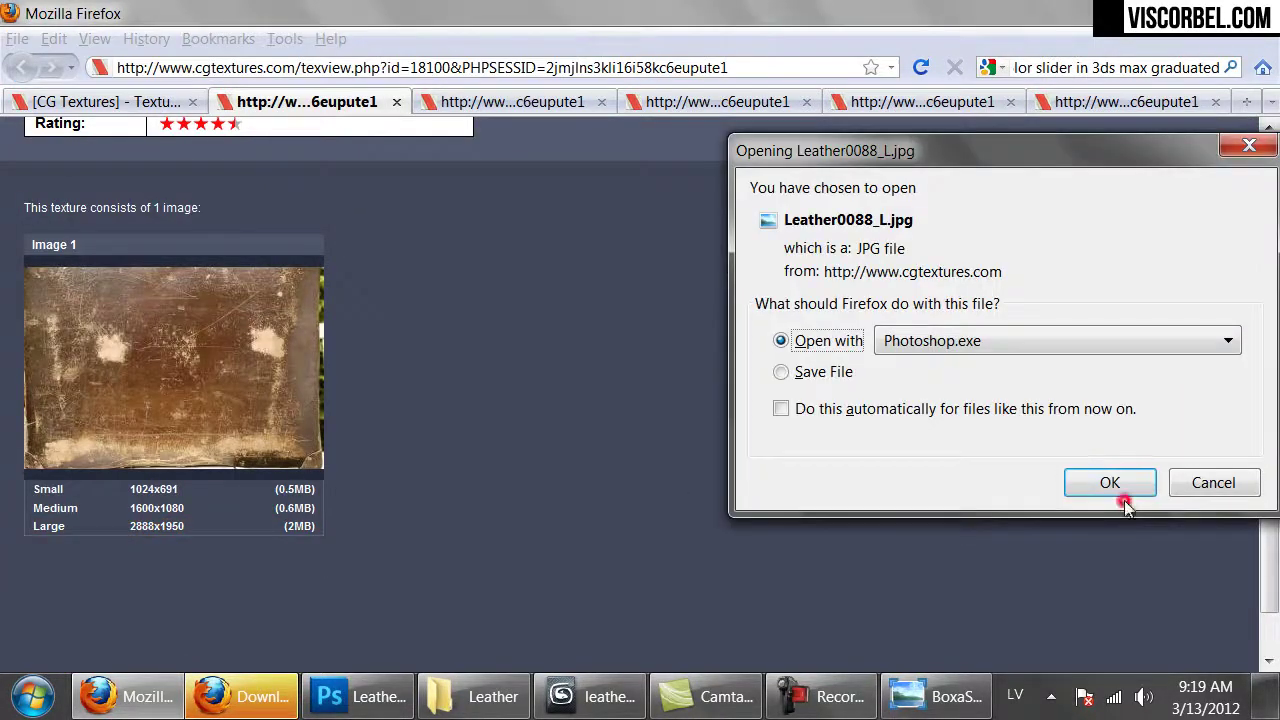
pyautogui.click(1122, 490)
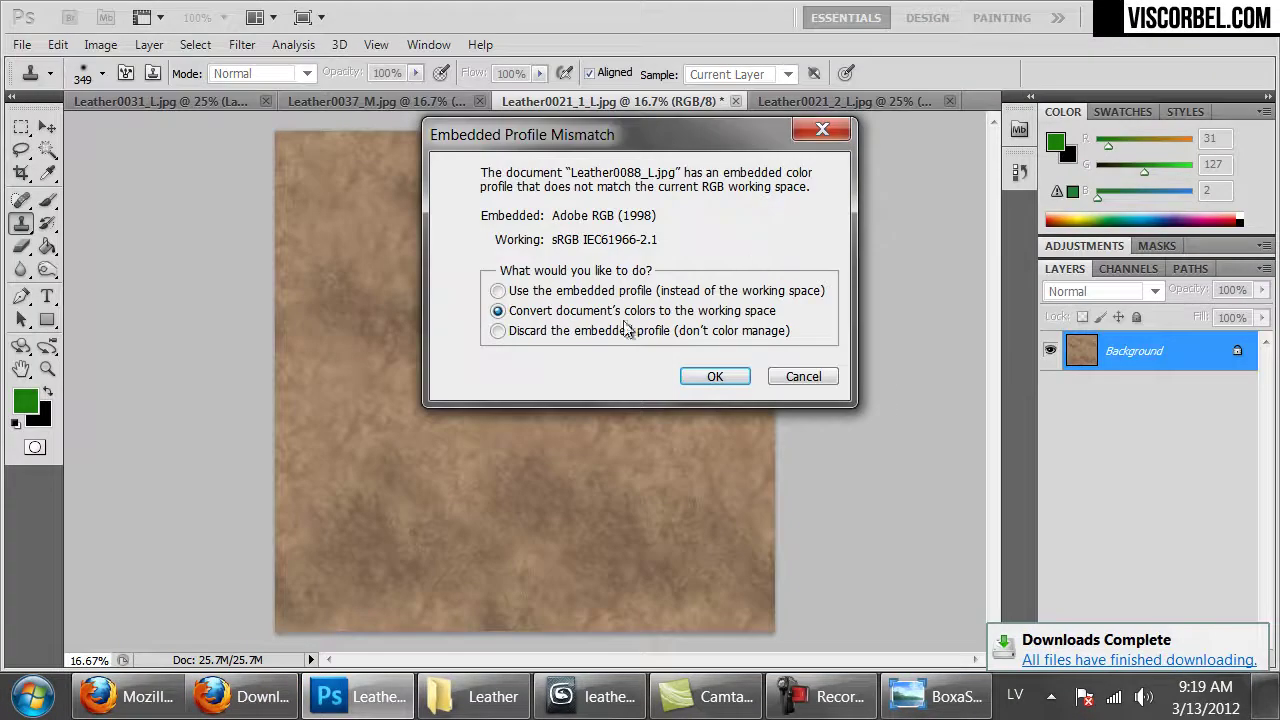
pyautogui.click(716, 375)
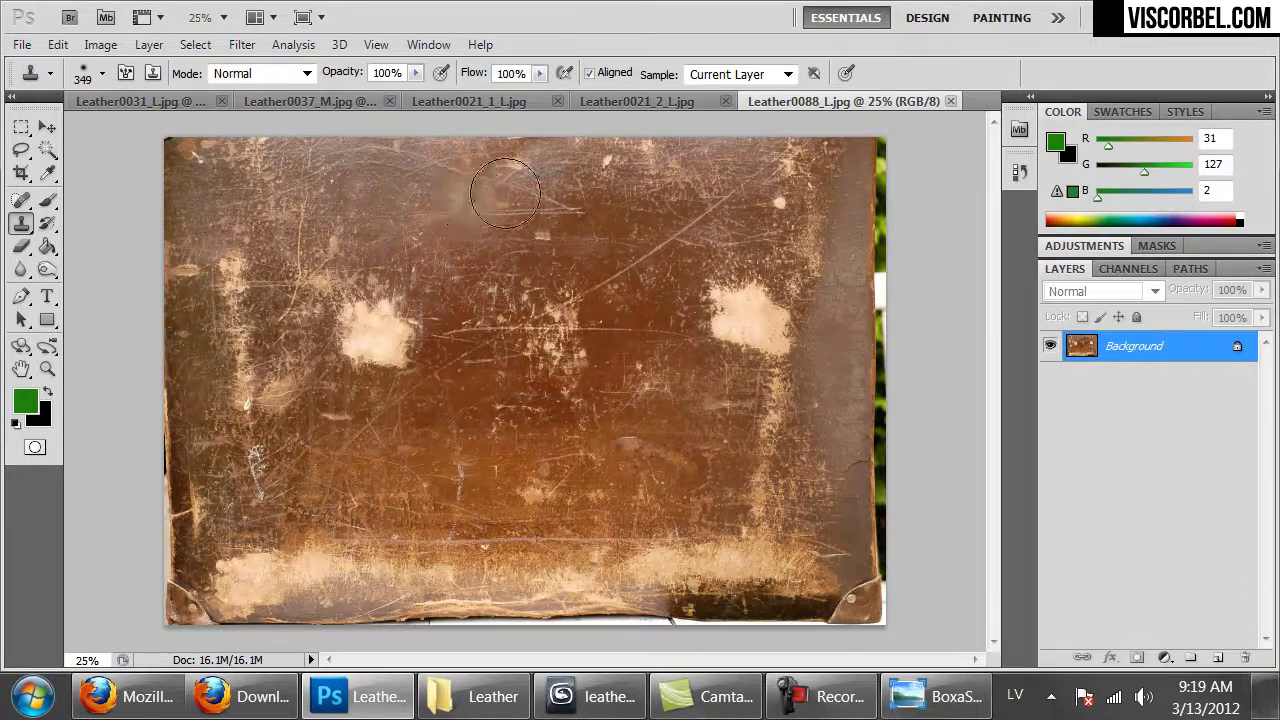
# - Select and copy the scratched leather surface inside its worn borders and close Leather0088_L.jpg
pyautogui.press('m')
pyautogui.moveTo(843, 140); pyautogui.dragTo(200, 578)
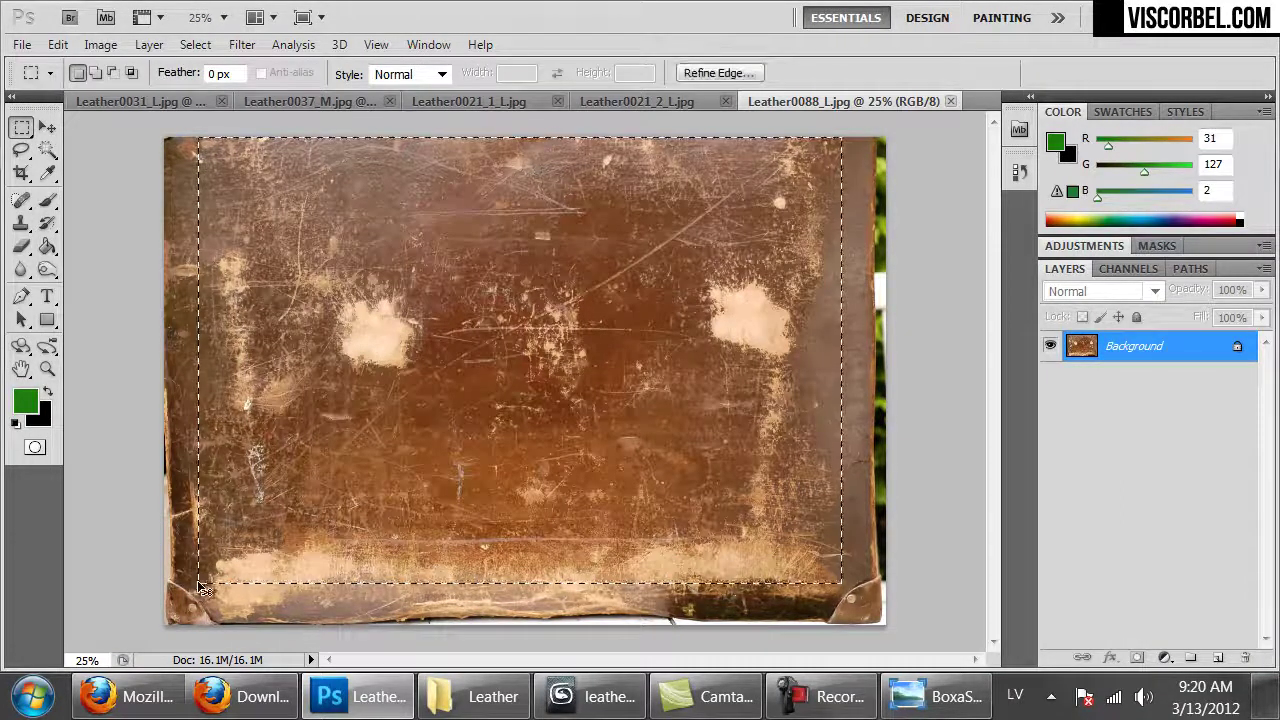
pyautogui.hotkey('ctrl', 'f')
pyautogui.hotkey('ctrl', 'w')
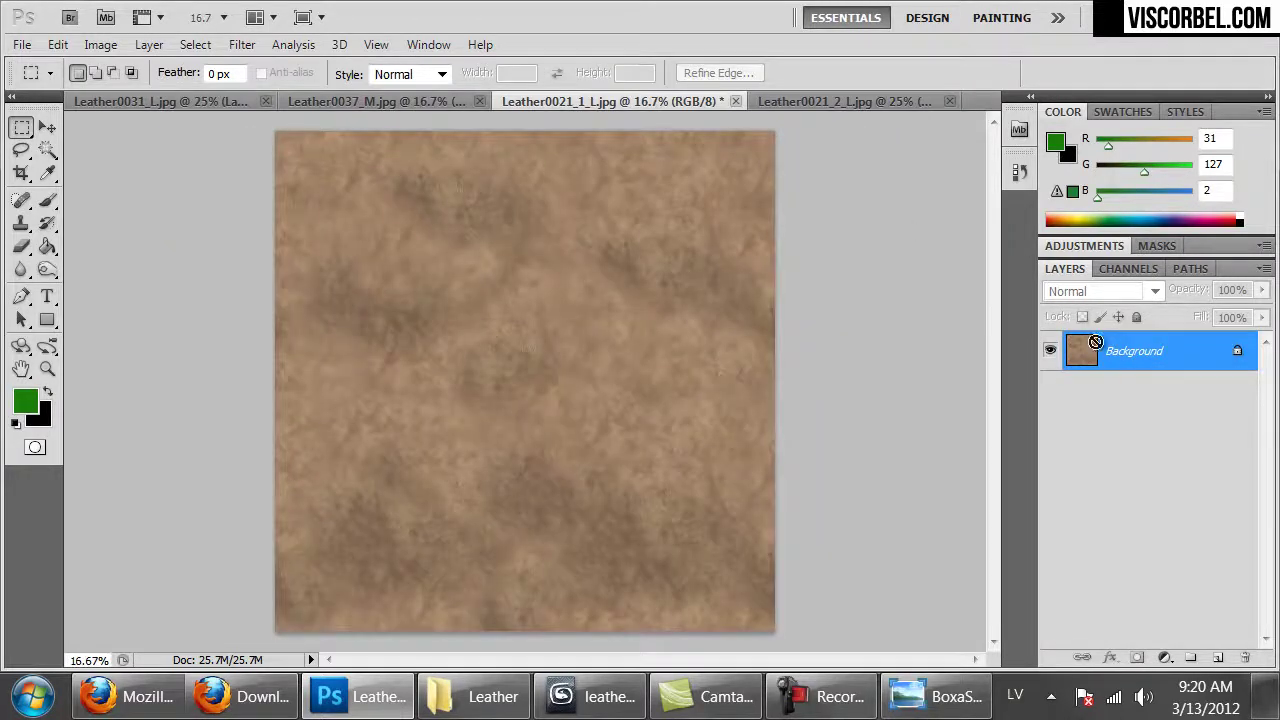
# - Paste the scratched leather as a new layer over the middle of the brown texture and set its blending mode to Lighter Color
pyautogui.hotkey('ctrl', 'v')
pyautogui.moveTo(570, 397)
pyautogui.keyDown('ctrl'); pyautogui.mouseDown()
pyautogui.moveTo(534, 295)
pyautogui.moveTo(566, 337)
pyautogui.moveTo(572, 375)
pyautogui.mouseUp(); pyautogui.keyUp('ctrl')
pyautogui.click(1128, 290)
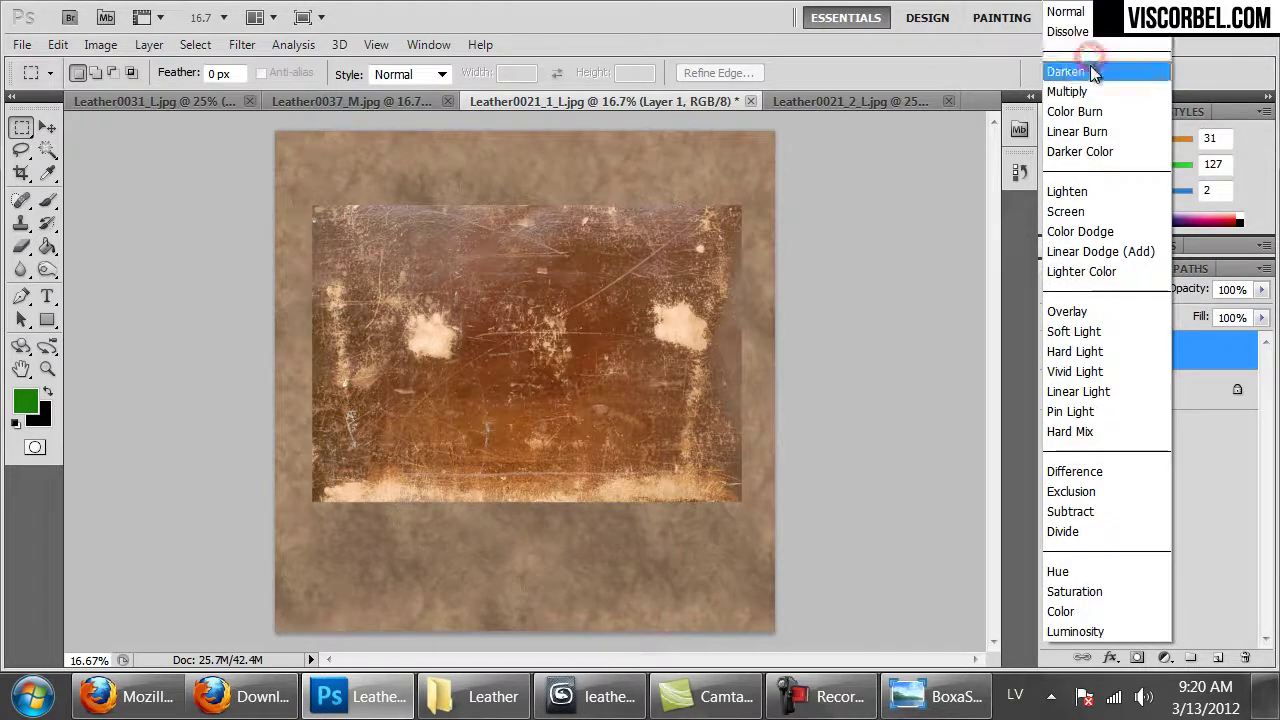
pyautogui.click(1092, 69)
pyautogui.press('Down')
pyautogui.press('Down')
pyautogui.press('Down')
pyautogui.press('Down')
pyautogui.press('Down')
pyautogui.press('Down')
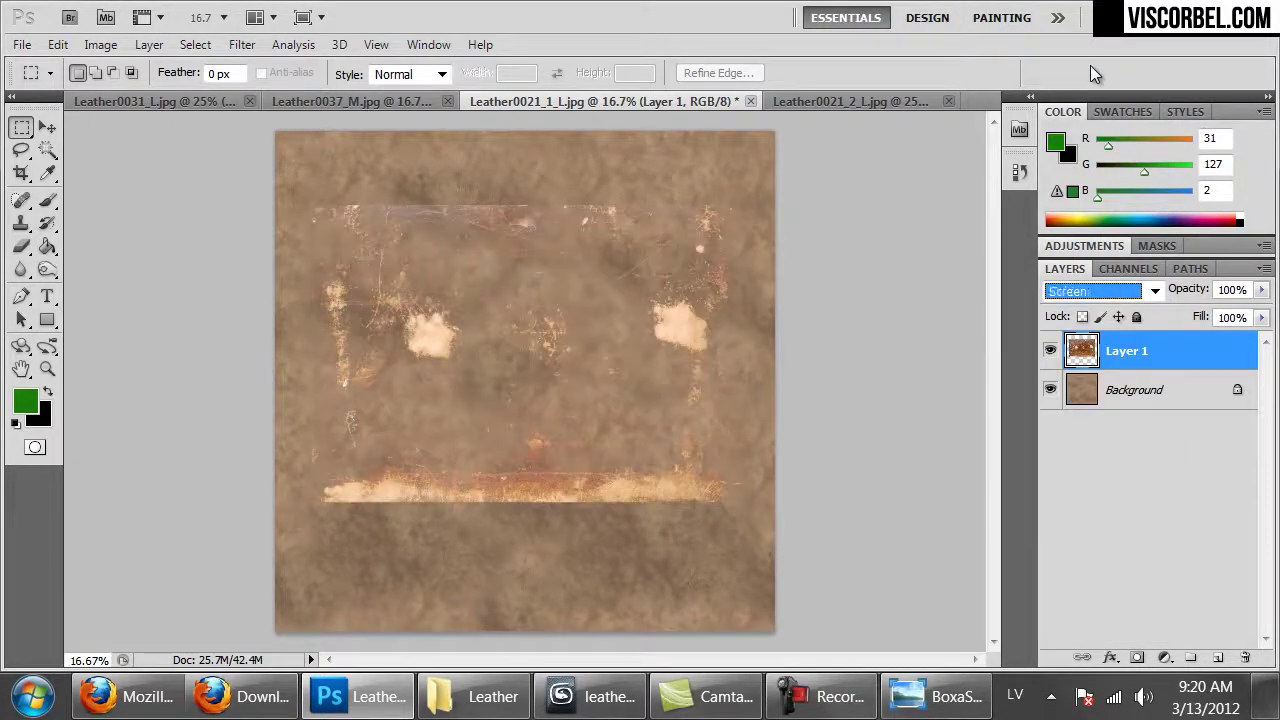
pyautogui.press('Down')
pyautogui.press('Down')
pyautogui.press('Down')
pyautogui.press('Down')
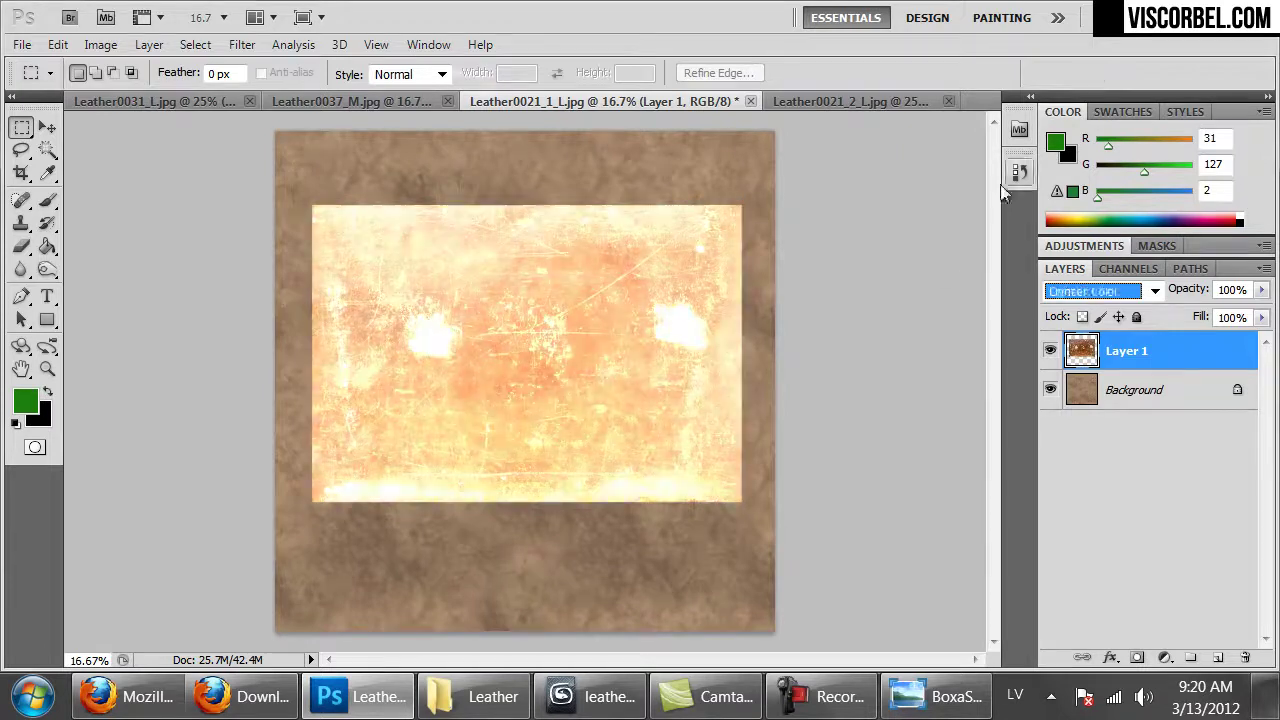
pyautogui.press('Up')
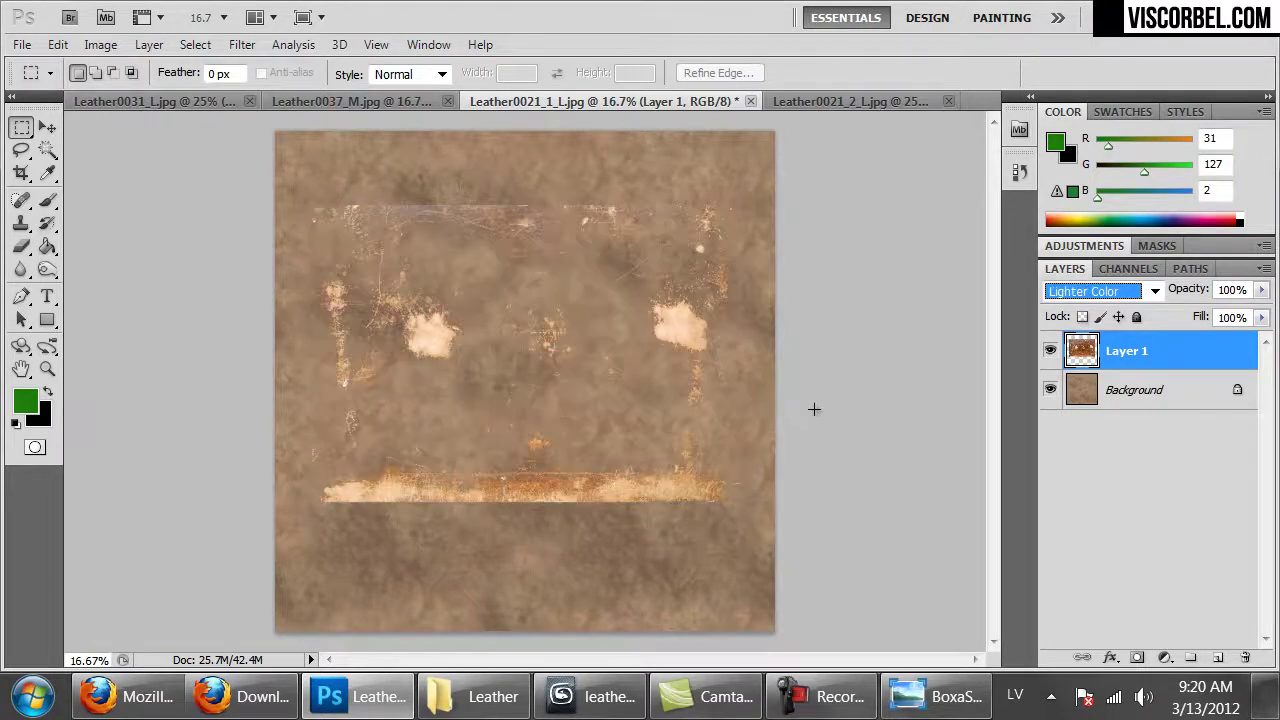
# - Try out different blend modes on Layer 1 over the leather background and switch it to Darken
pyautogui.press('Down')
pyautogui.press('Down')
pyautogui.press('Down')
pyautogui.press('Down')
pyautogui.press('Down')
pyautogui.press('Down')
pyautogui.press('Down')
pyautogui.press('Down')
pyautogui.press('Down')
pyautogui.press('Down')
pyautogui.press('Down')
pyautogui.press('Down')
pyautogui.press('Down')
pyautogui.press('Down')
pyautogui.press('Down')
pyautogui.press('Up')
pyautogui.press('Up')
pyautogui.click(1115, 296)
pyautogui.click(1090, 61)
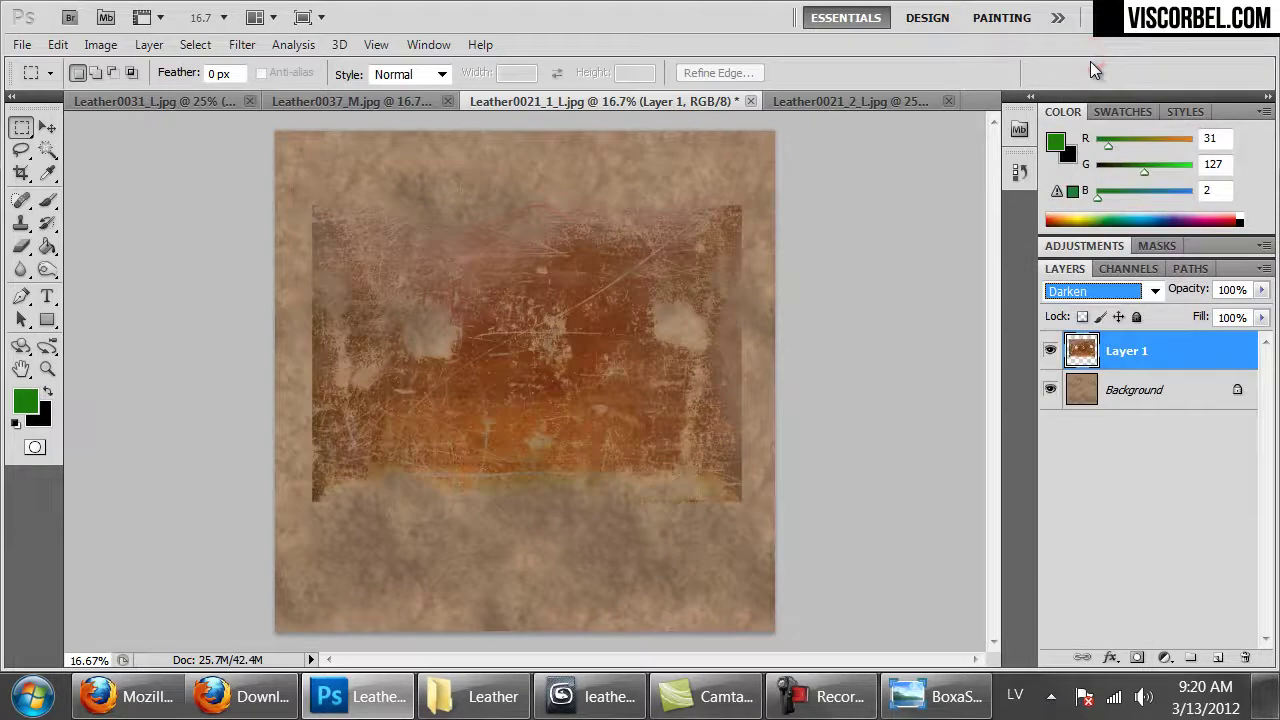
# - Try inverting Layer 1's colours, and undo the inversion
pyautogui.hotkey('ctrl', 'i')
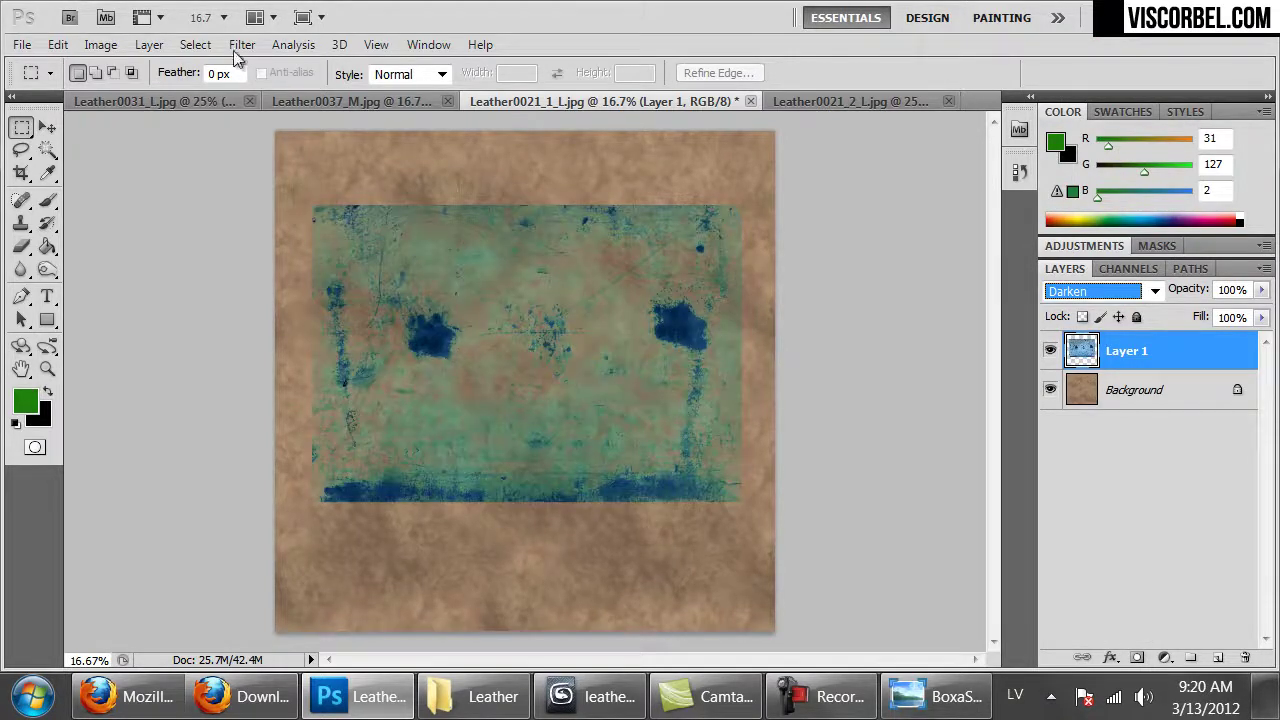
pyautogui.click(59, 44)
pyautogui.click(59, 44)
pyautogui.click(59, 44)
pyautogui.click(130, 38)
# - Compare several darkening and lightening blend modes on Layer 1, settle on Lighten, and lower the layer opacity to 60%
pyautogui.click(1110, 292)
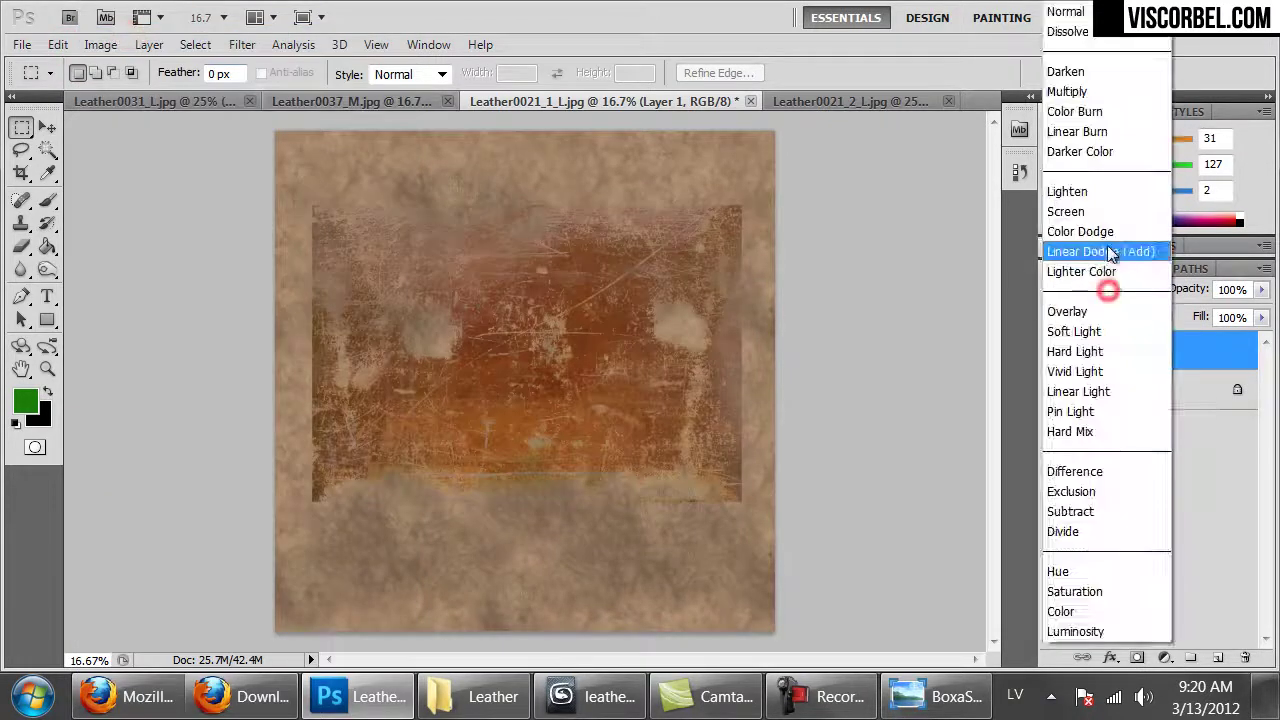
pyautogui.click(1078, 90)
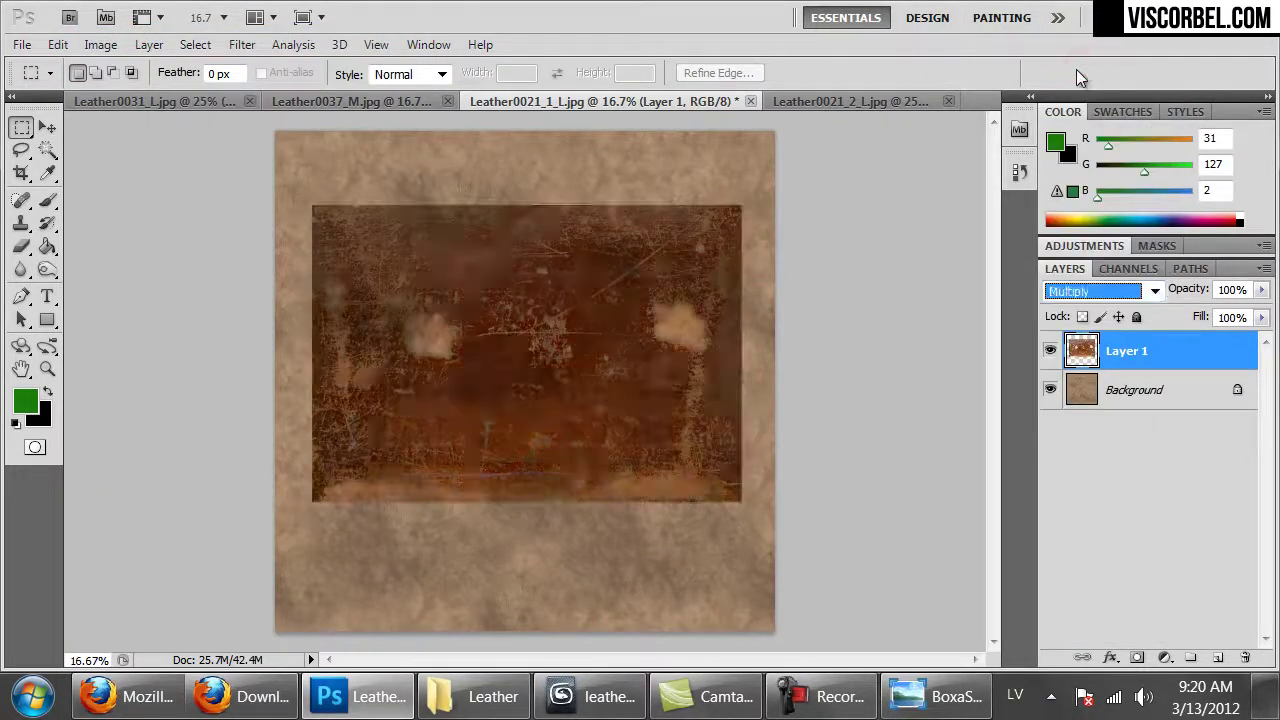
pyautogui.press('Down')
pyautogui.press('Down')
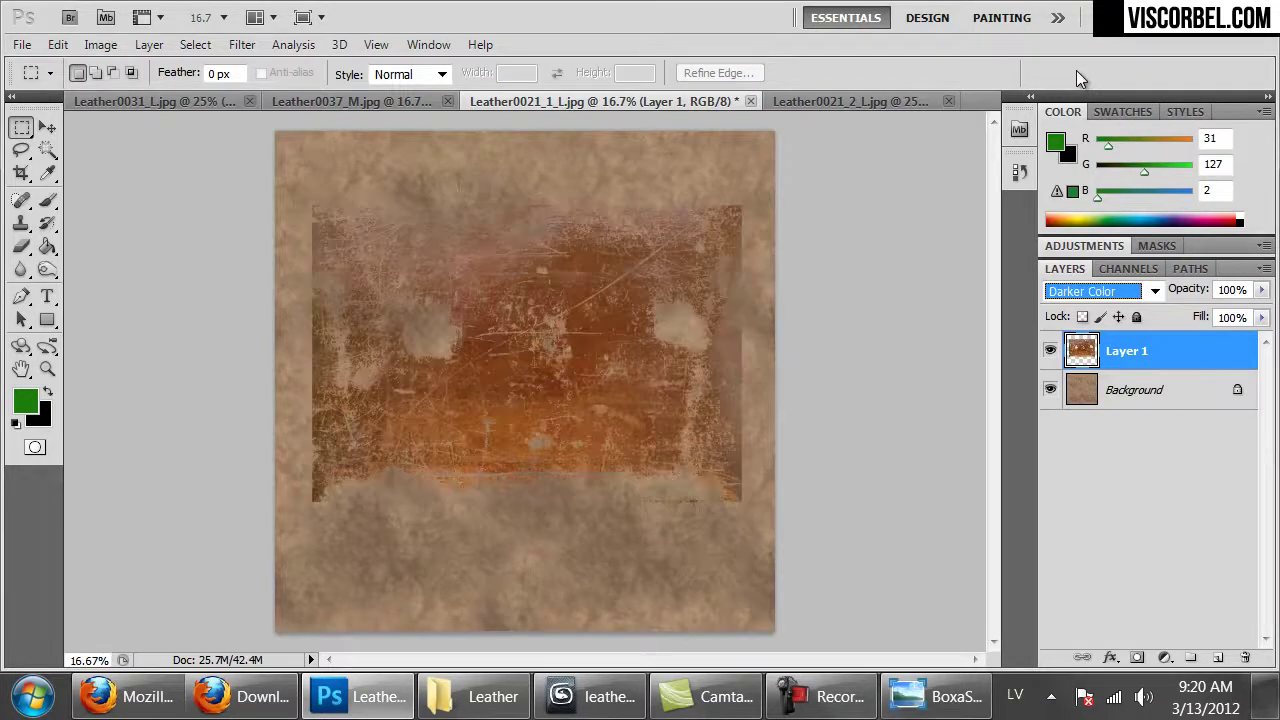
pyautogui.press('Down')
pyautogui.press('Up')
pyautogui.press('Down')
pyautogui.press('Down')
pyautogui.press('Up')
pyautogui.moveTo(1261, 289); pyautogui.dragTo(1220, 310)
# - Brighten the scratches on Layer 1 with Levels by setting the white input level to 186
pyautogui.press('i')
pyautogui.hotkey('ctrl', 'l')
pyautogui.moveTo(1080, 388); pyautogui.dragTo(1017, 408)
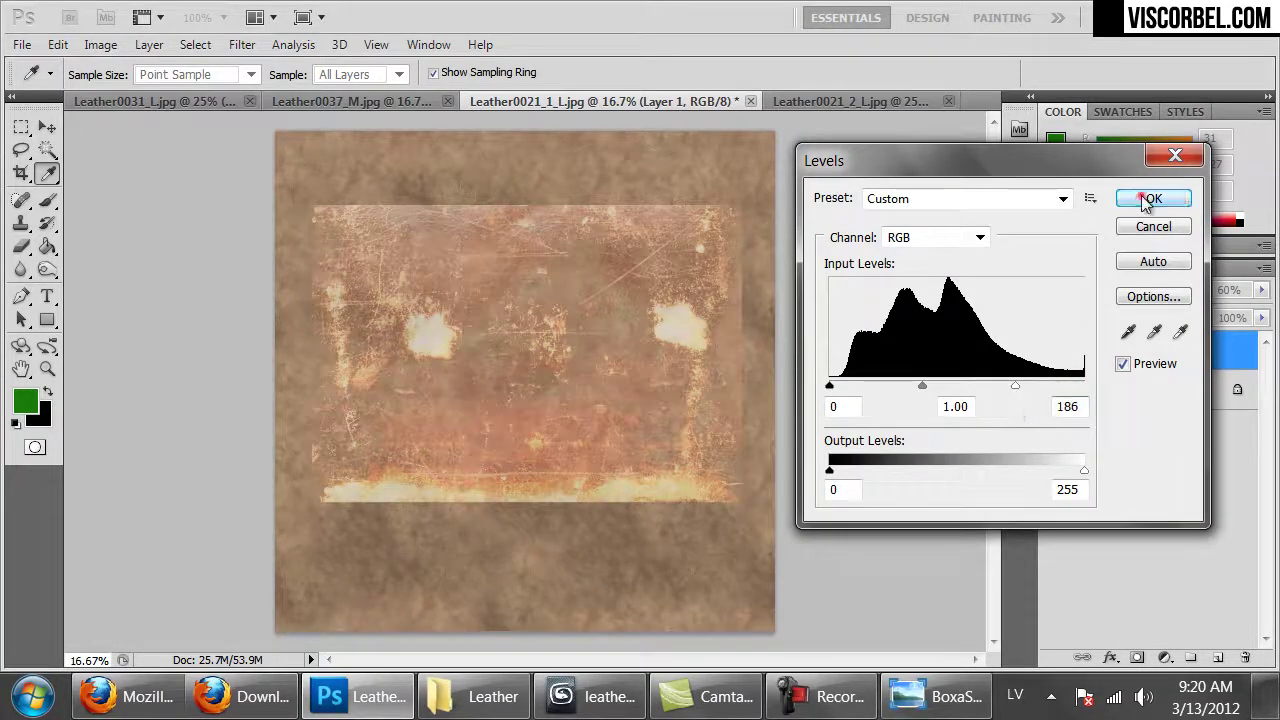
pyautogui.click(1150, 199)
# - Lower the saturation of Layer 1 with Hue/Saturation so the scratches lose their orange tint
pyautogui.press('m')
pyautogui.hotkey('ctrl', 'u')
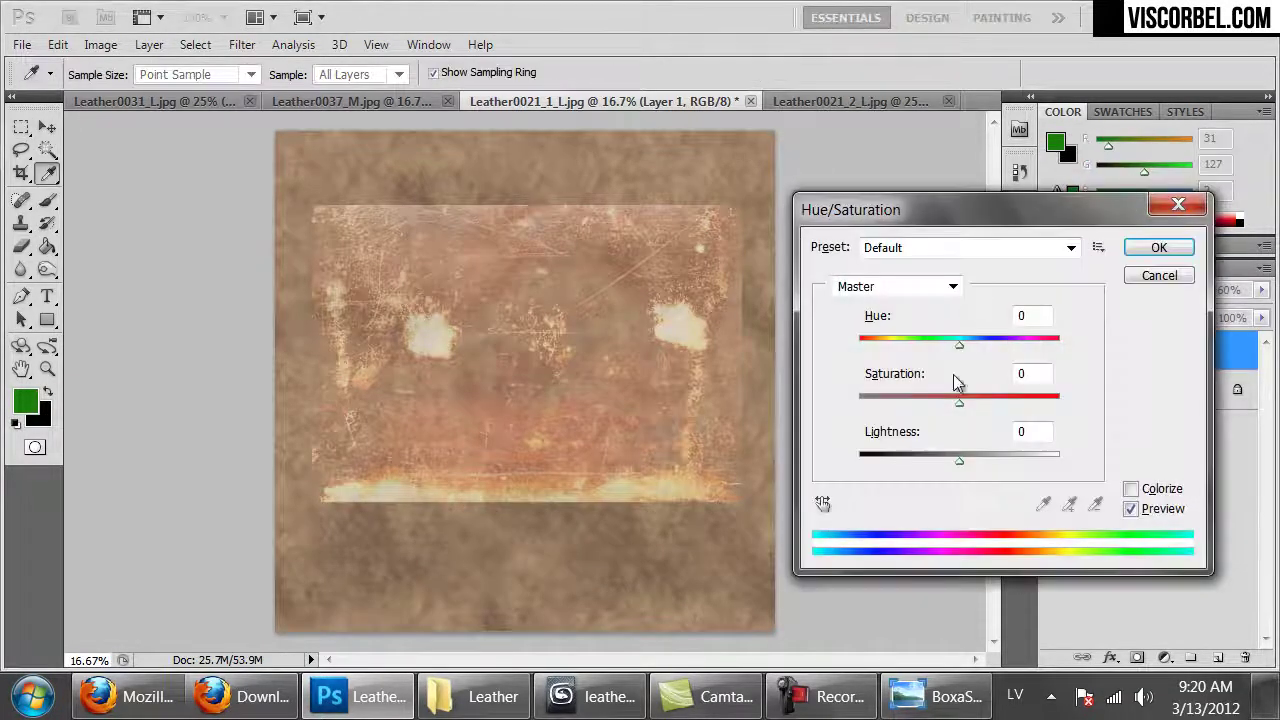
pyautogui.click(910, 413)
pyautogui.click(1158, 248)
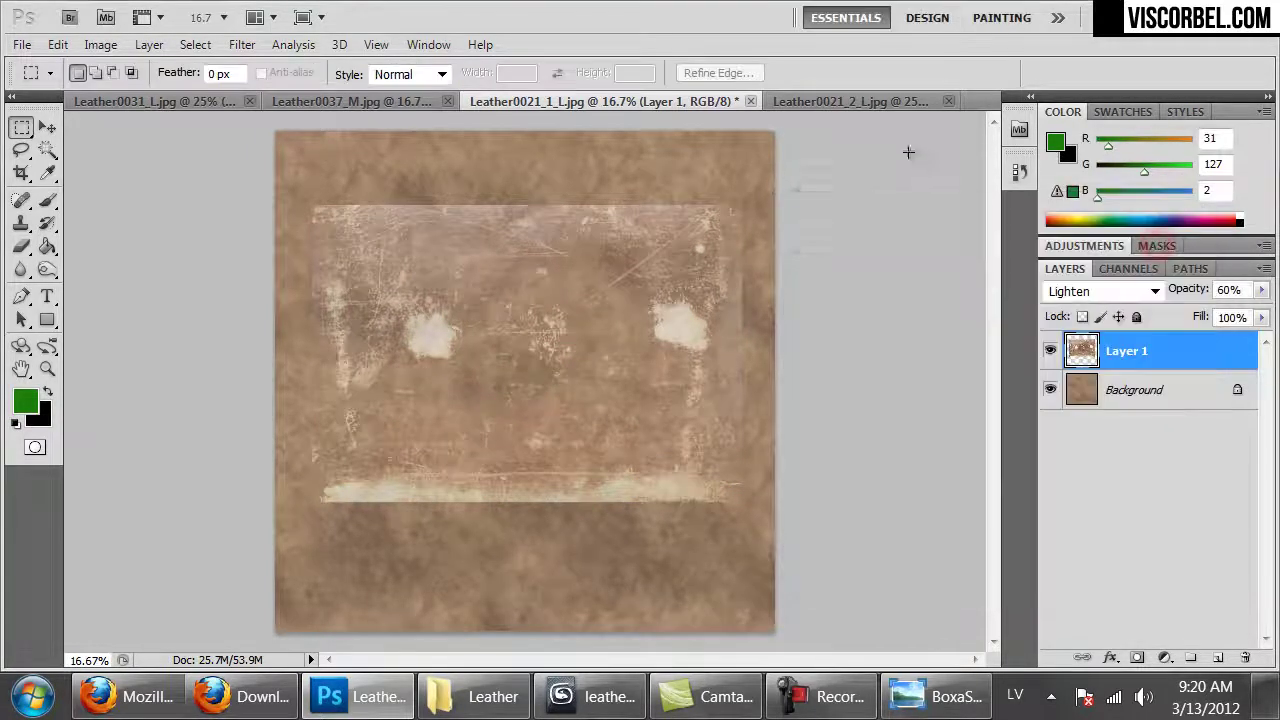
# - Set up the Eraser with the 39 px spatter brush enlarged to 360 px
pyautogui.press('e')
pyautogui.rightClick(594, 337)
pyautogui.moveTo(816, 488); pyautogui.dragTo(822, 545)
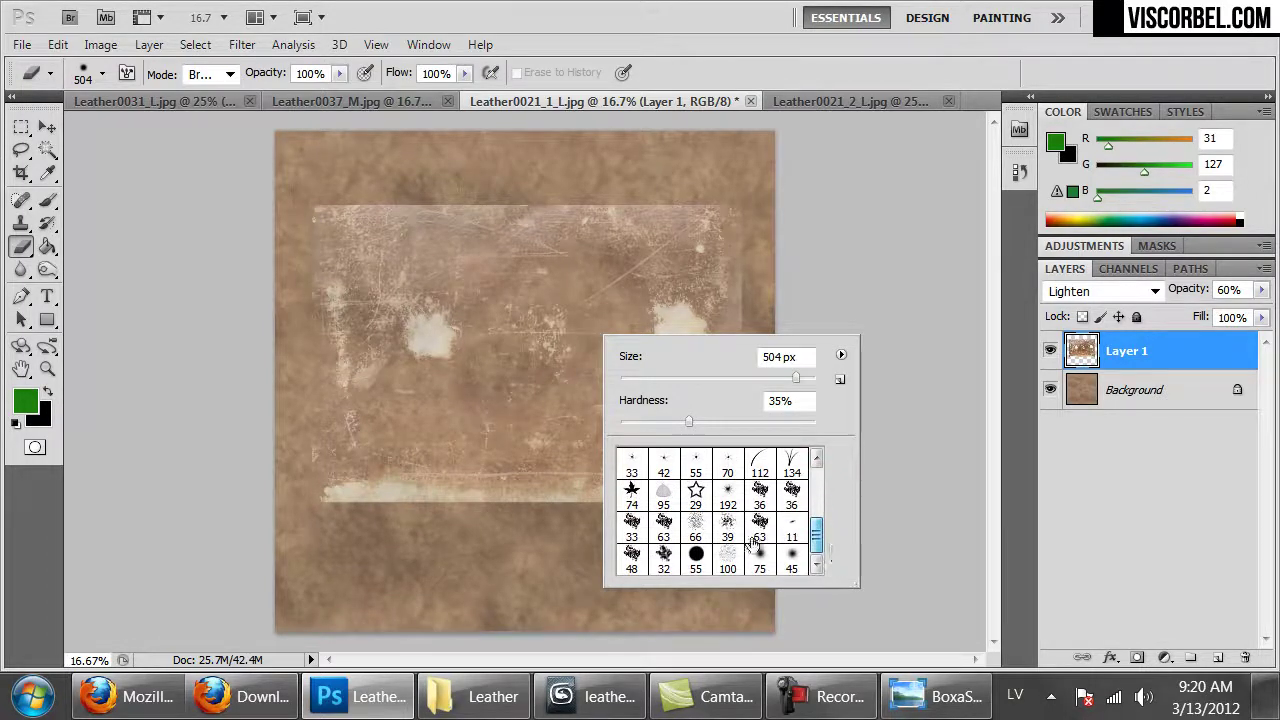
pyautogui.click(727, 525)
pyautogui.moveTo(690, 387)
pyautogui.mouseDown()
pyautogui.moveTo(810, 379)
pyautogui.moveTo(770, 380)
pyautogui.mouseUp()
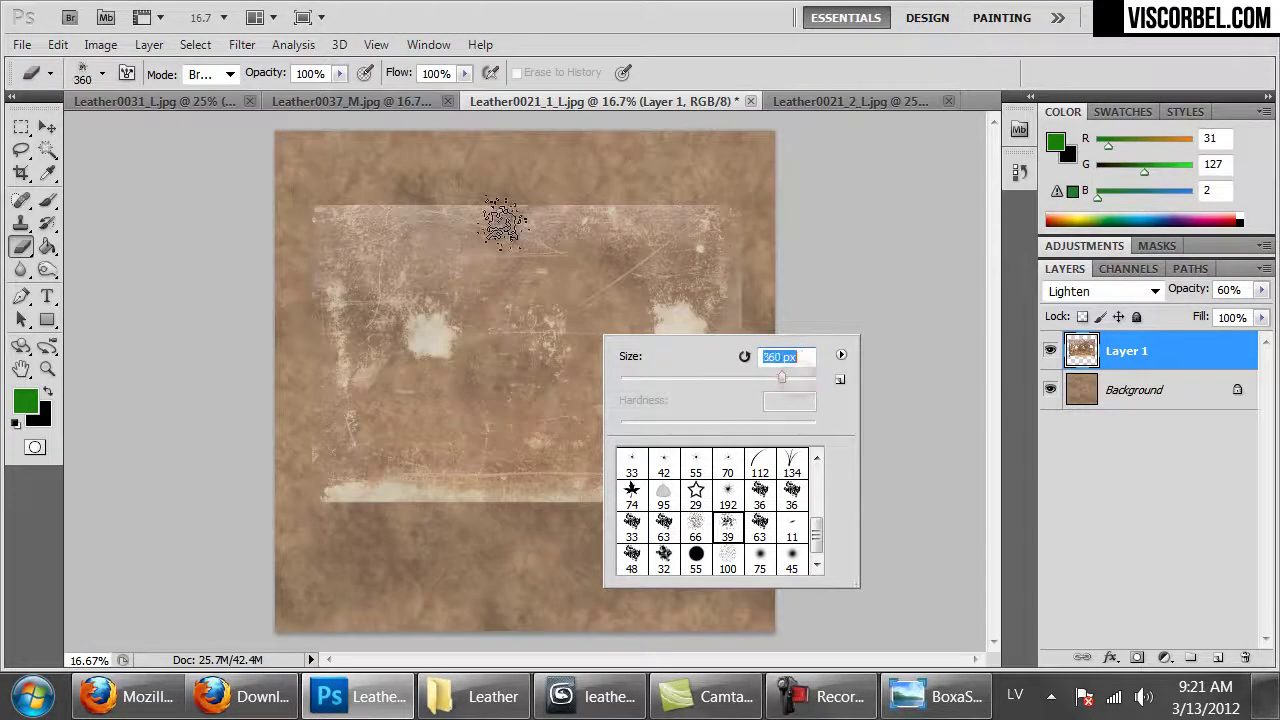
# - Erase the hard rectangular edges and excess scratches of Layer 1 with the spatter brush, and merge it into the Background
pyautogui.click(490, 215)
pyautogui.click(349, 243)
pyautogui.click(383, 232)
pyautogui.click(300, 196)
pyautogui.click(458, 268)
pyautogui.click(595, 352)
pyautogui.click(611, 411)
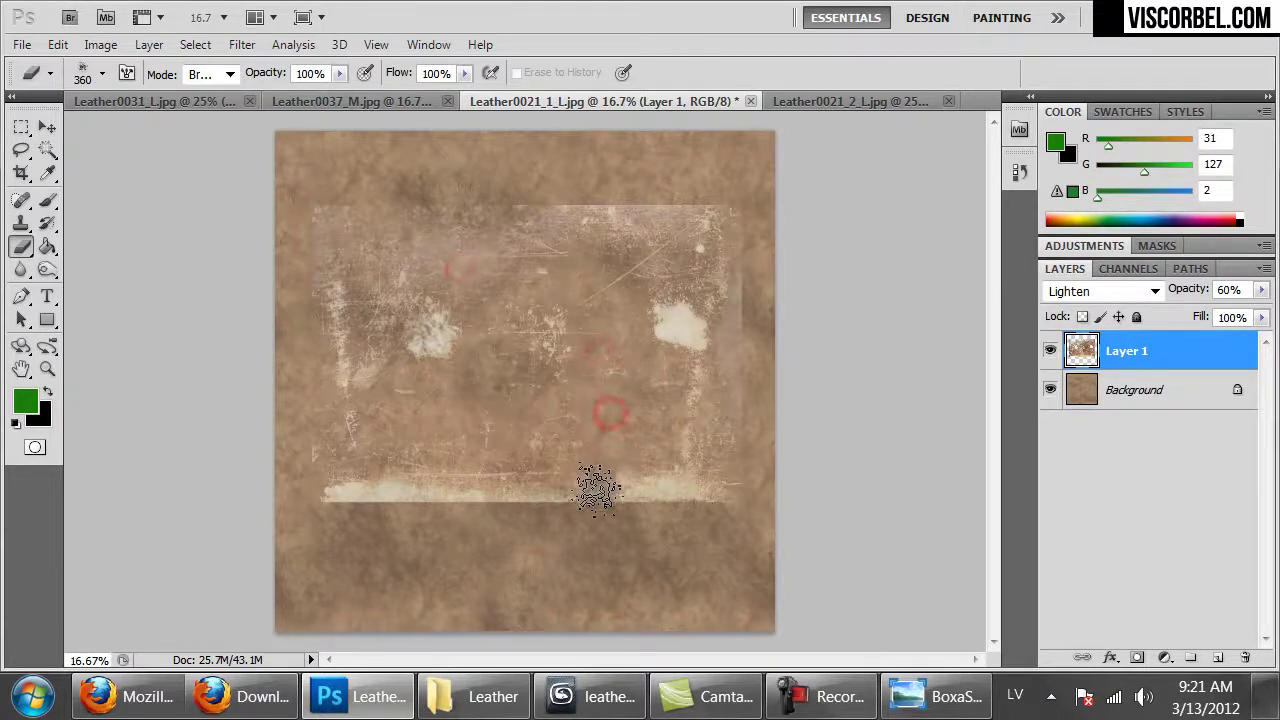
pyautogui.click(607, 500)
pyautogui.click(614, 441)
pyautogui.click(596, 471)
pyautogui.click(423, 531)
pyautogui.click(491, 491)
pyautogui.click(437, 466)
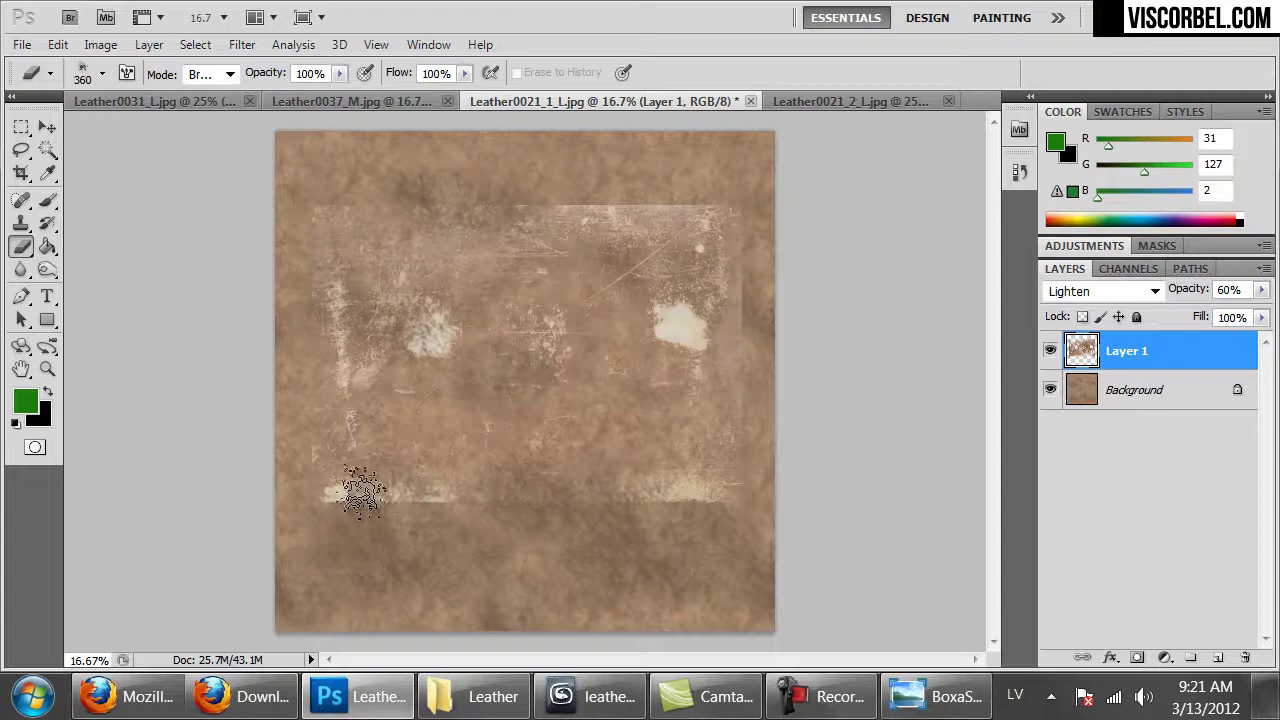
pyautogui.click(362, 457)
pyautogui.click(333, 528)
pyautogui.click(680, 197)
pyautogui.click(780, 233)
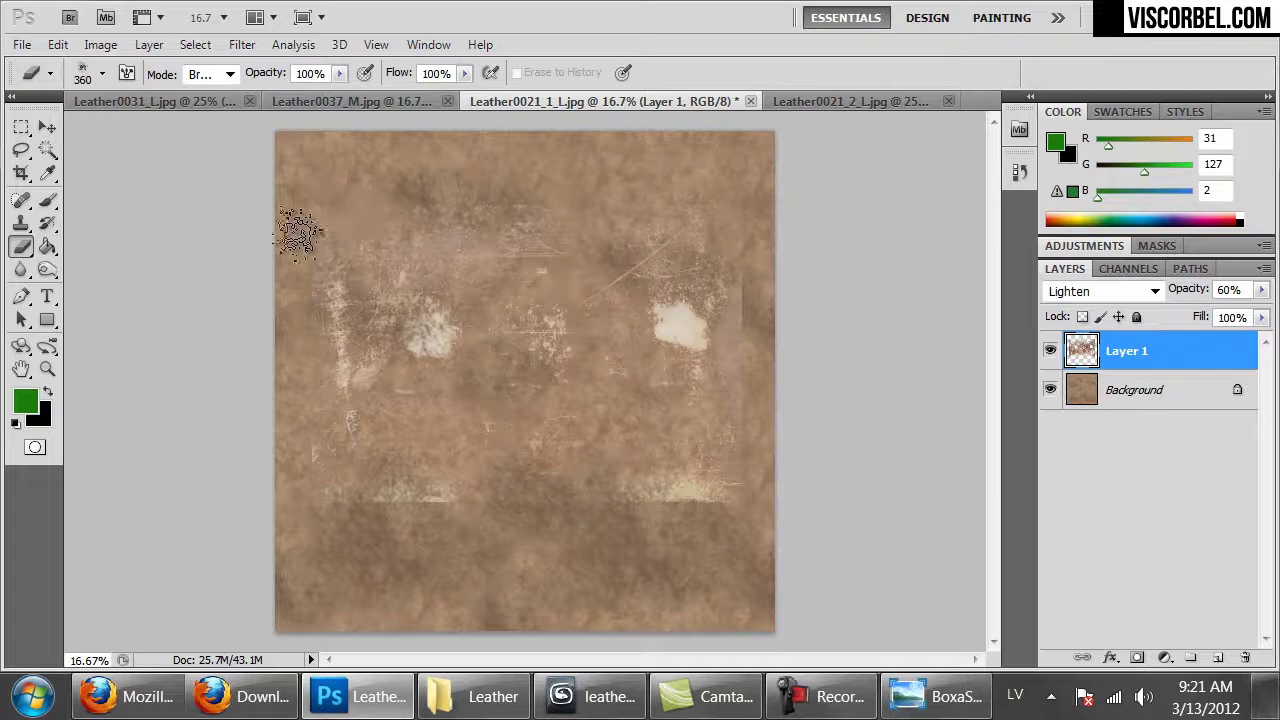
pyautogui.click(840, 305)
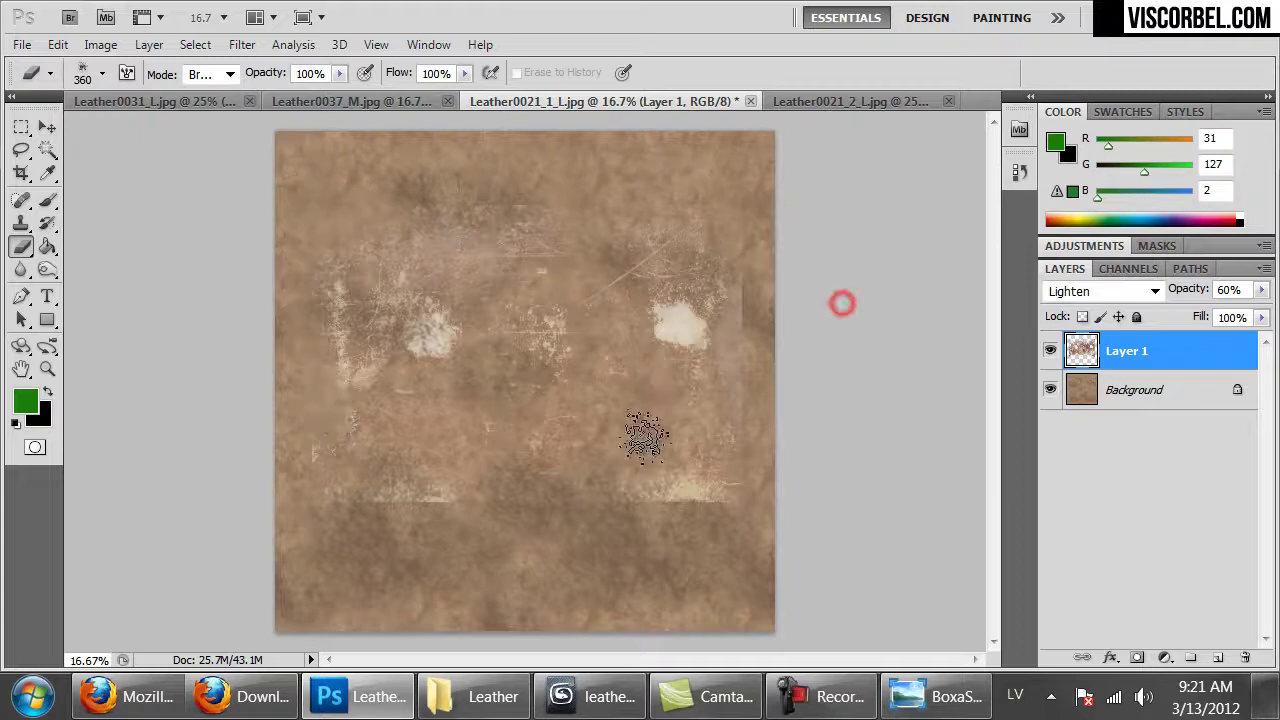
pyautogui.click(666, 338)
pyautogui.click(729, 389)
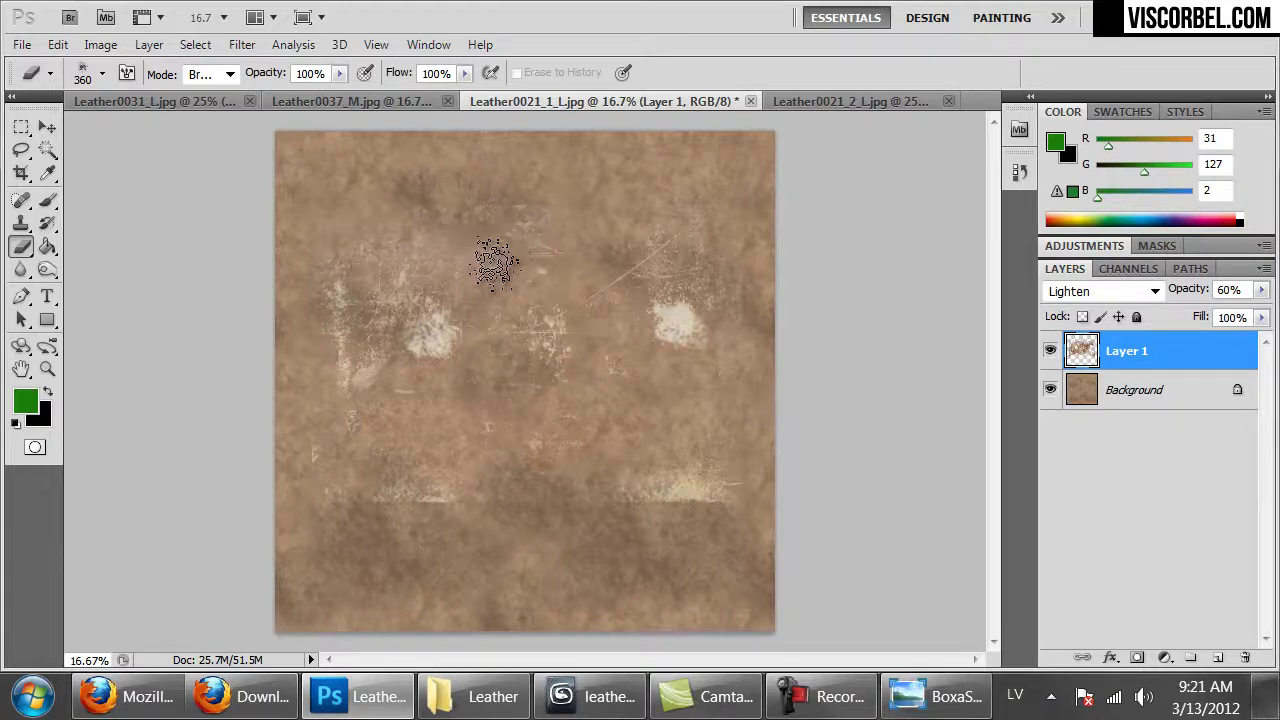
pyautogui.click(337, 345)
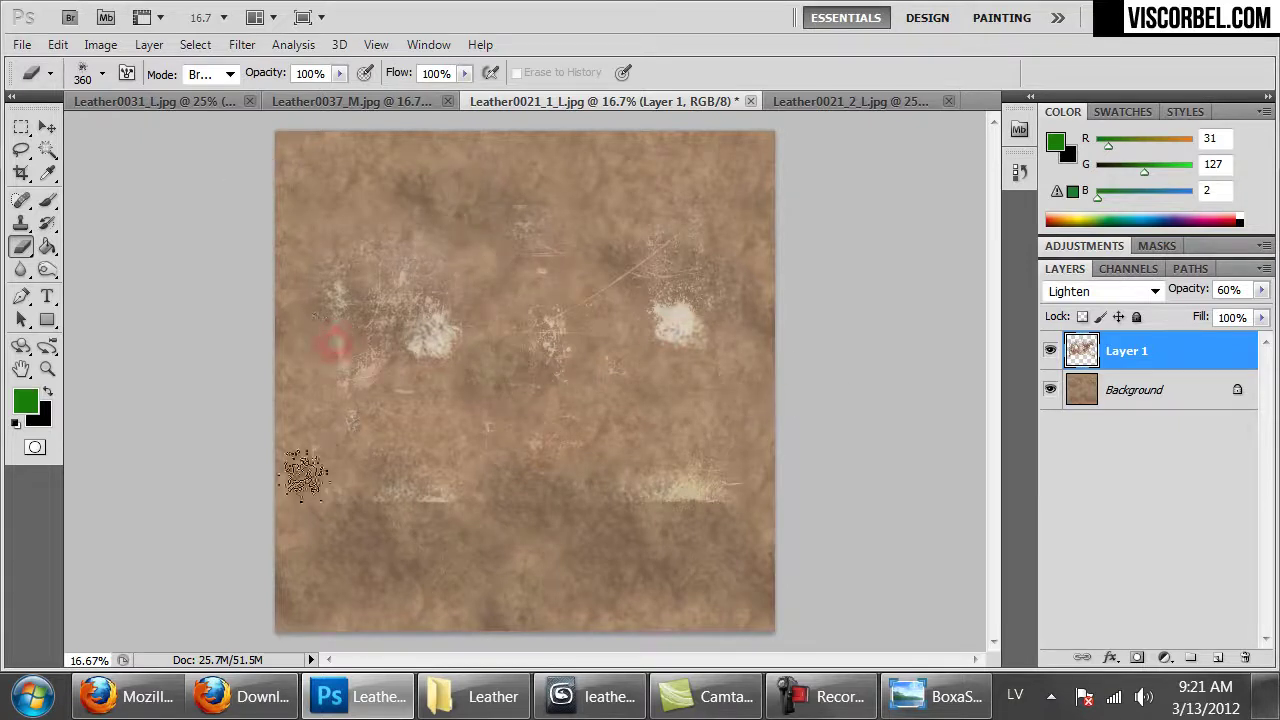
pyautogui.click(611, 508)
pyautogui.moveTo(663, 514)
pyautogui.mouseDown()
pyautogui.moveTo(704, 508)
pyautogui.moveTo(726, 588)
pyautogui.moveTo(653, 568)
pyautogui.moveTo(672, 515)
pyautogui.moveTo(715, 472)
pyautogui.mouseUp()
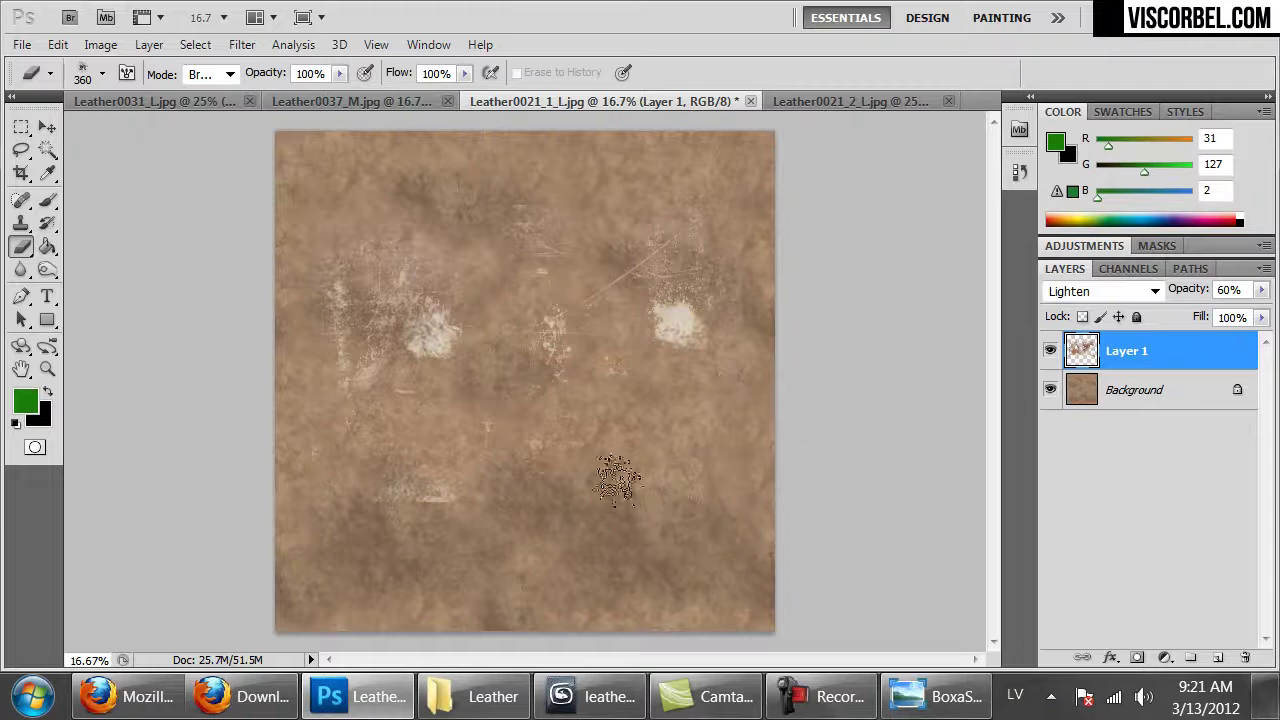
pyautogui.hotkey('ctrl', 'e')
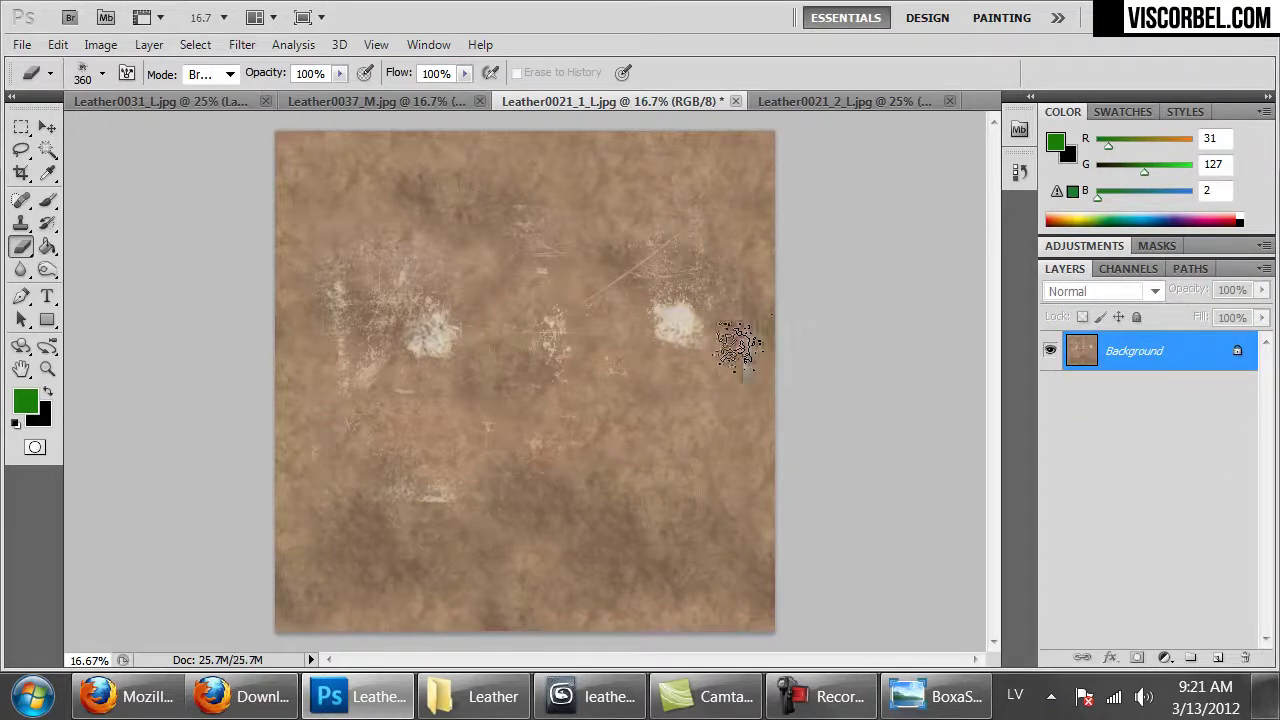
# - Clone scratch patches with the Clone Stamp into the plain leather areas near the image's lower and upper edges
pyautogui.press('s')
pyautogui.moveTo(595, 440)
pyautogui.mouseDown()
pyautogui.moveTo(602, 496)
pyautogui.moveTo(619, 512)
pyautogui.moveTo(628, 444)
pyautogui.moveTo(668, 528)
pyautogui.moveTo(602, 536)
pyautogui.moveTo(624, 553)
pyautogui.moveTo(654, 536)
pyautogui.moveTo(596, 545)
pyautogui.moveTo(515, 505)
pyautogui.mouseUp()
pyautogui.click(622, 168)
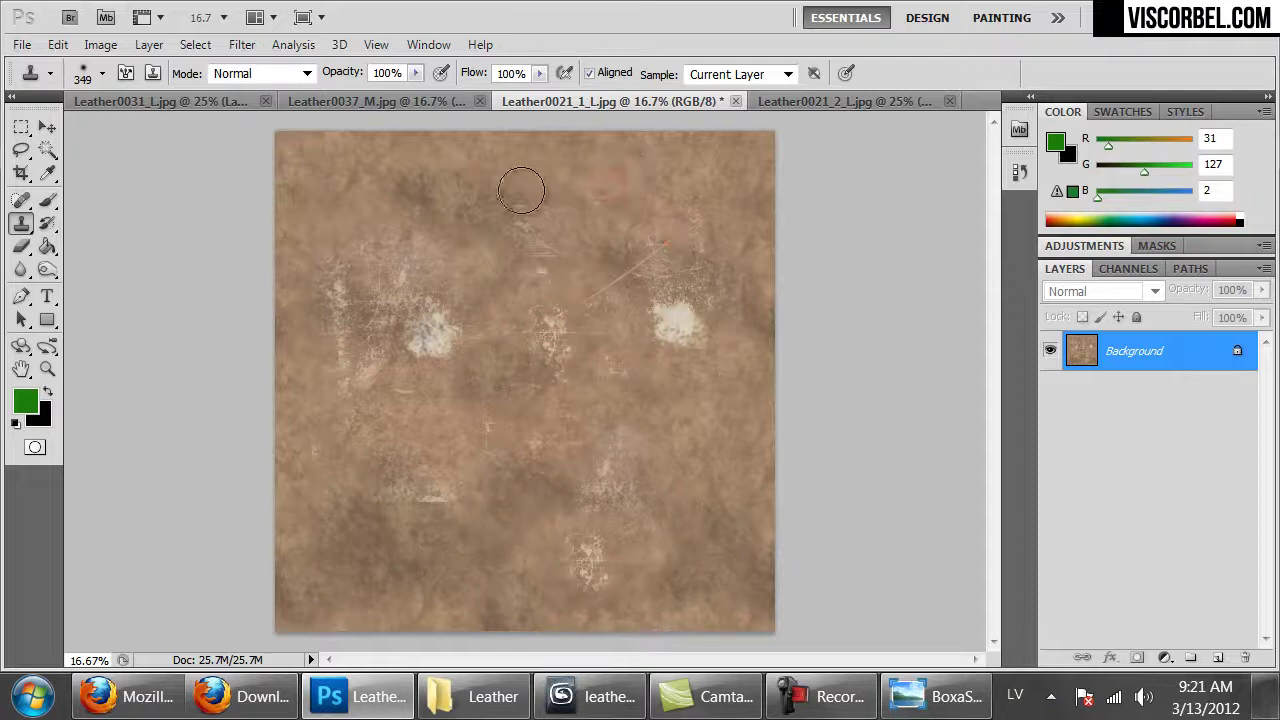
pyautogui.keyDown('alt'); pyautogui.click(537, 219); pyautogui.keyUp('alt')
pyautogui.moveTo(419, 444)
pyautogui.mouseDown()
pyautogui.moveTo(414, 471)
pyautogui.moveTo(320, 586)
pyautogui.moveTo(314, 549)
pyautogui.moveTo(392, 539)
pyautogui.mouseUp()
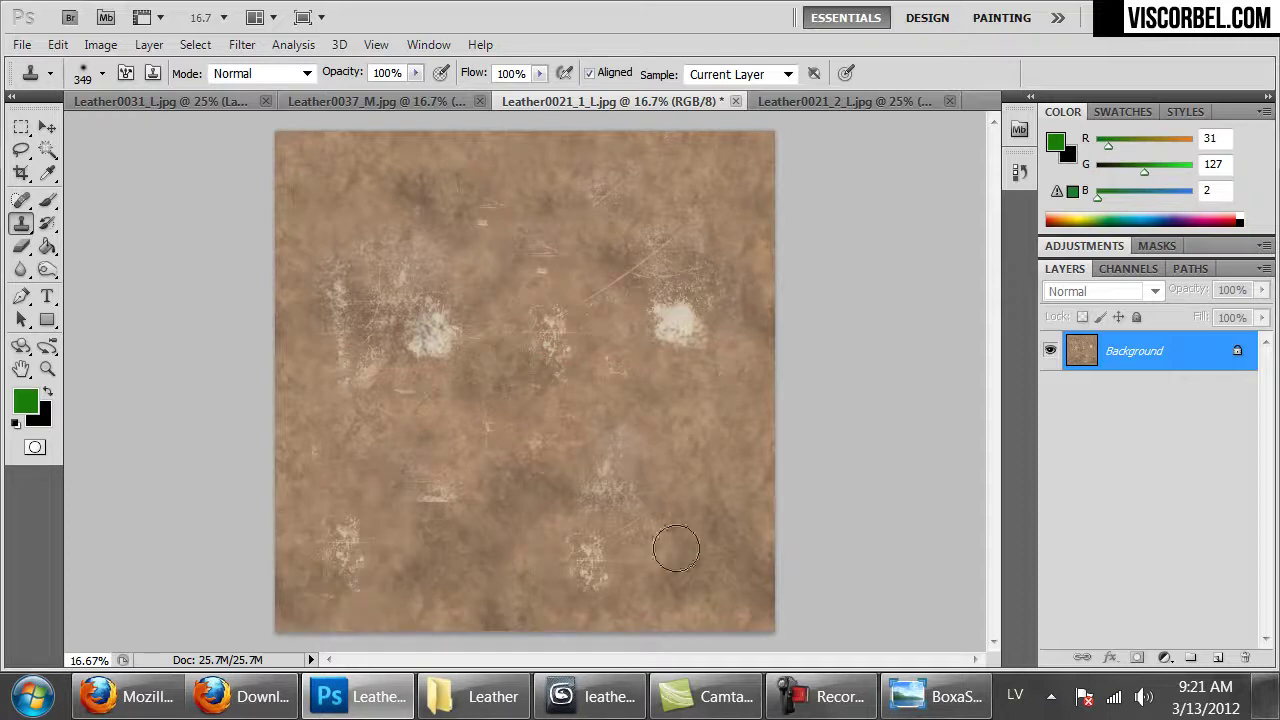
# - Clone leather texture over the two bright white patches in the right and left halves of the image
pyautogui.moveTo(682, 280)
pyautogui.mouseDown()
pyautogui.moveTo(634, 327)
pyautogui.moveTo(704, 346)
pyautogui.moveTo(642, 367)
pyautogui.moveTo(653, 330)
pyautogui.moveTo(679, 363)
pyautogui.moveTo(699, 357)
pyautogui.moveTo(653, 359)
pyautogui.moveTo(694, 377)
pyautogui.mouseUp()
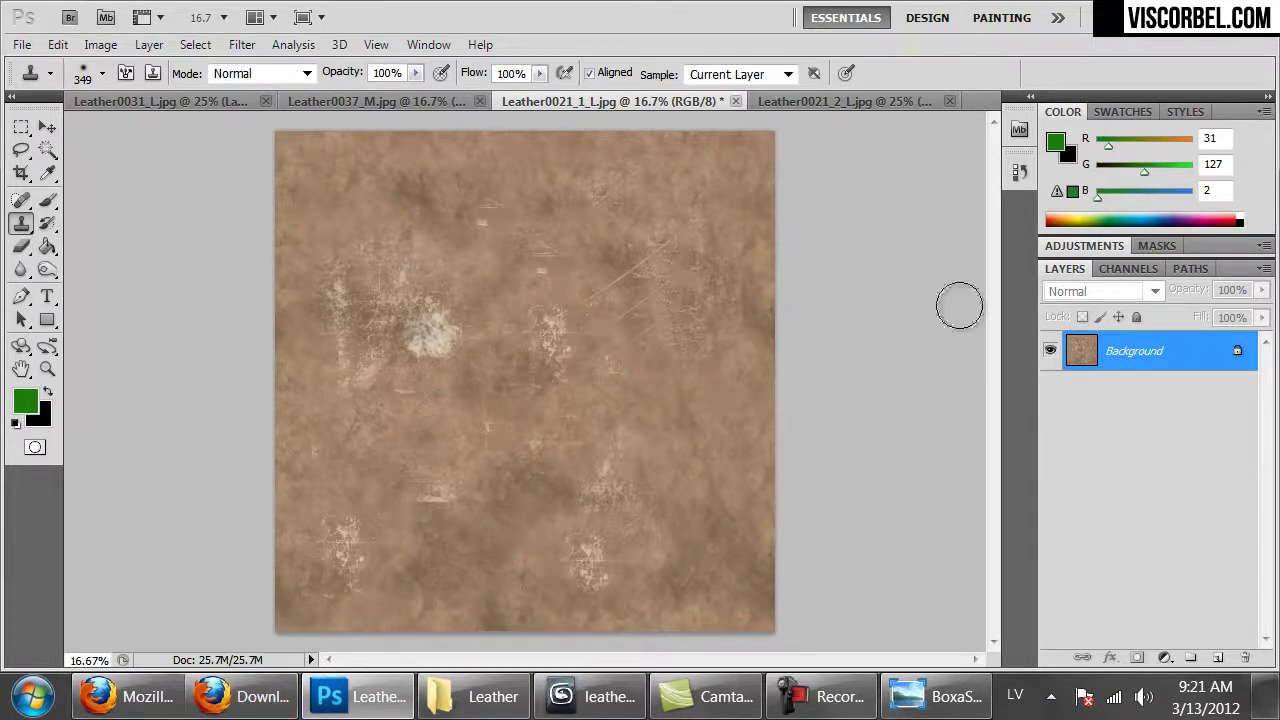
pyautogui.hotkey('ctrl', '1')
pyautogui.moveTo(611, 217); pyautogui.dragTo(615, 289)
pyautogui.moveTo(450, 340); pyautogui.dragTo(528, 337)
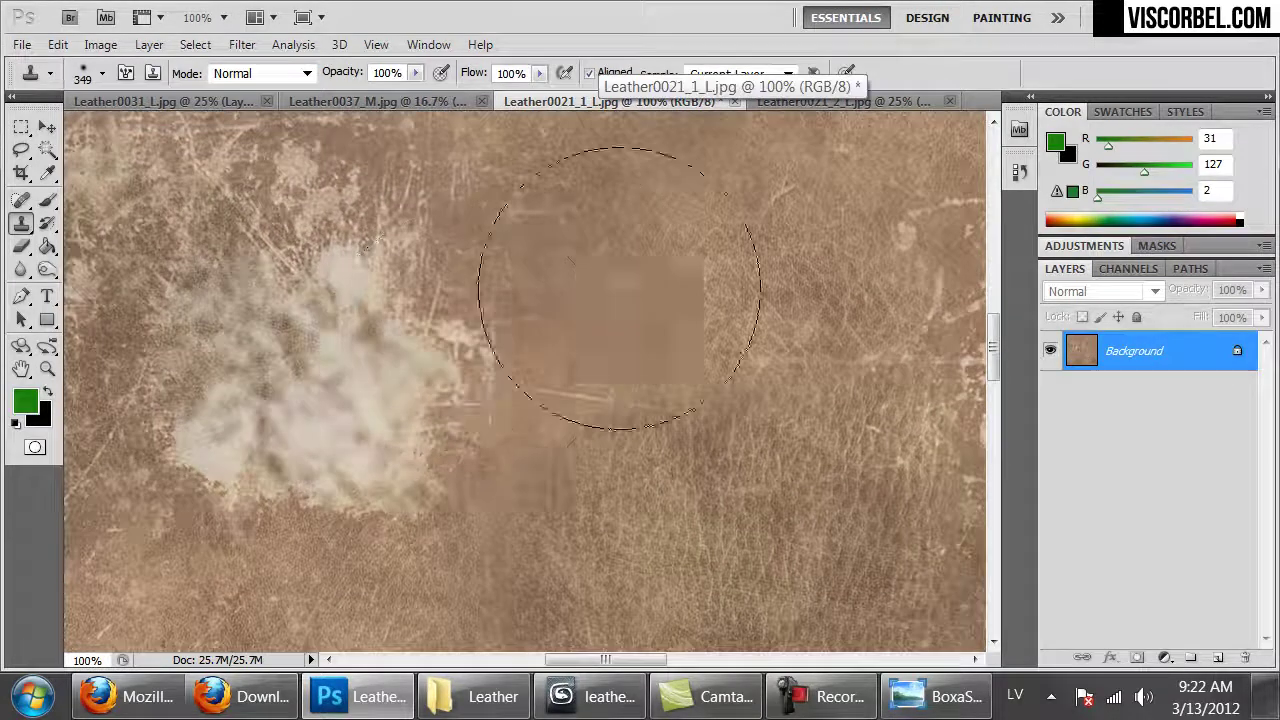
pyautogui.moveTo(340, 265)
pyautogui.mouseDown()
pyautogui.moveTo(403, 366)
pyautogui.moveTo(357, 391)
pyautogui.moveTo(318, 388)
pyautogui.moveTo(214, 329)
pyautogui.moveTo(251, 463)
pyautogui.moveTo(466, 443)
pyautogui.moveTo(600, 470)
pyautogui.mouseUp()
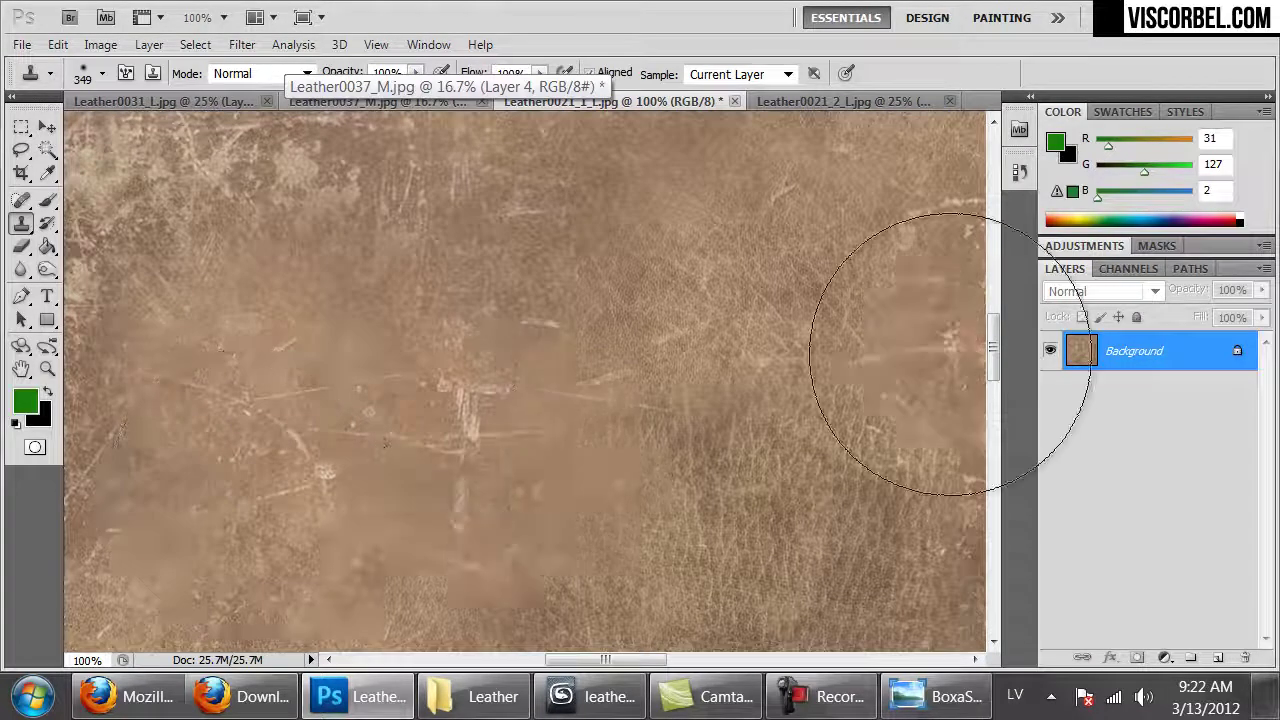
# - Sharpen the leather texture with Unsharp Mask at an amount of 110% and a radius of 0.9 pixels
pyautogui.keyDown('alt'); pyautogui.scroll(-5, 949, 352); pyautogui.keyUp('alt')
pyautogui.keyDown('alt'); pyautogui.scroll(2, 949, 352); pyautogui.keyUp('alt')
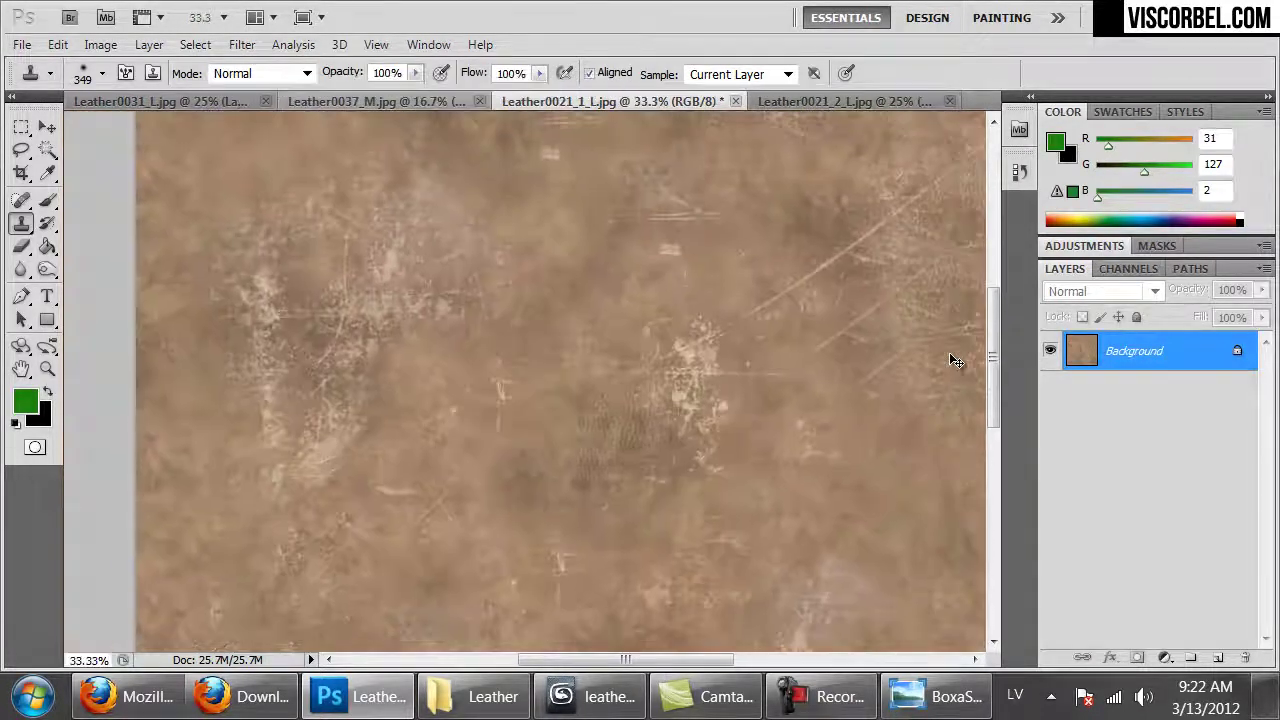
pyautogui.keyDown('alt'); pyautogui.scroll(-1, 955, 361); pyautogui.keyUp('alt')
pyautogui.click(242, 44)
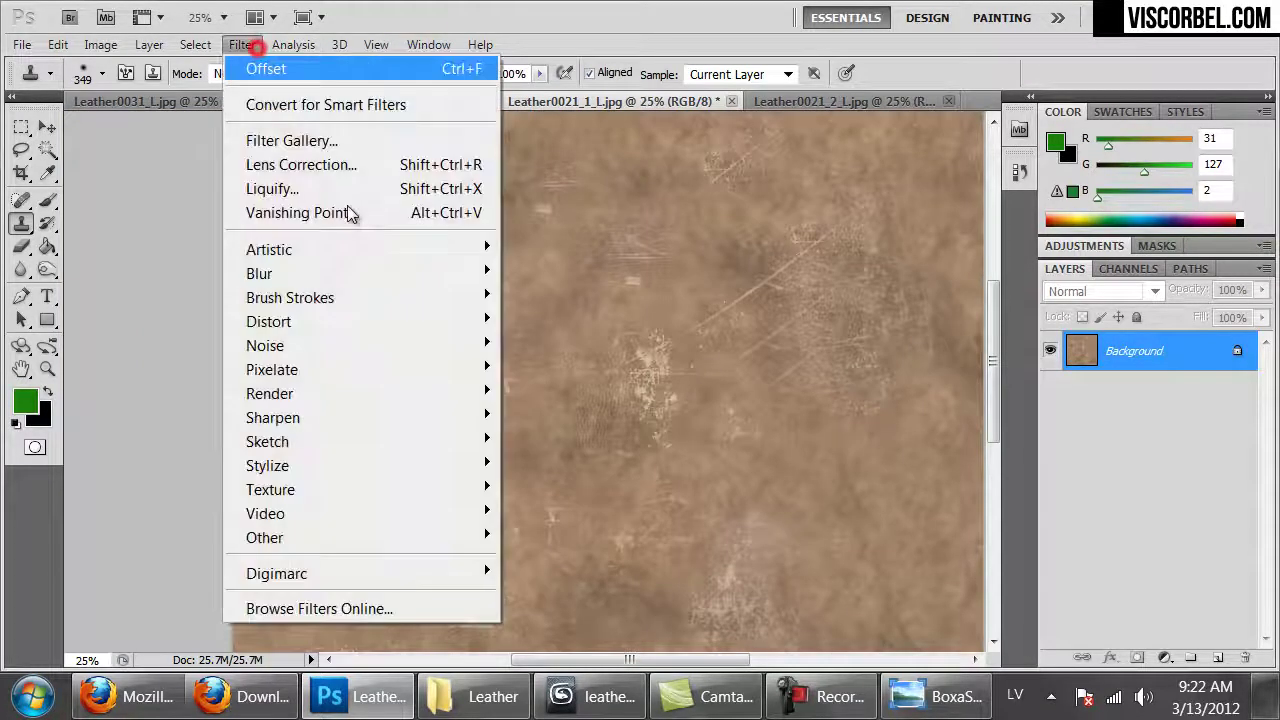
pyautogui.click(456, 531)
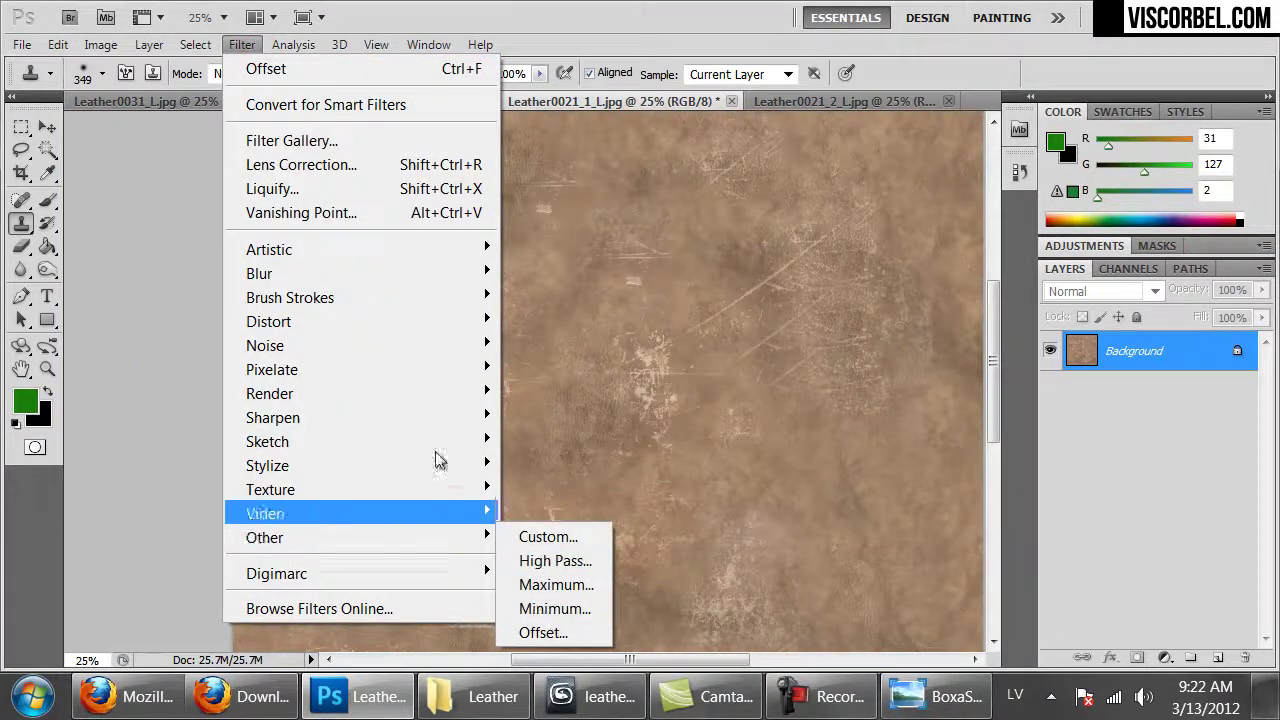
pyautogui.moveTo(471, 418)
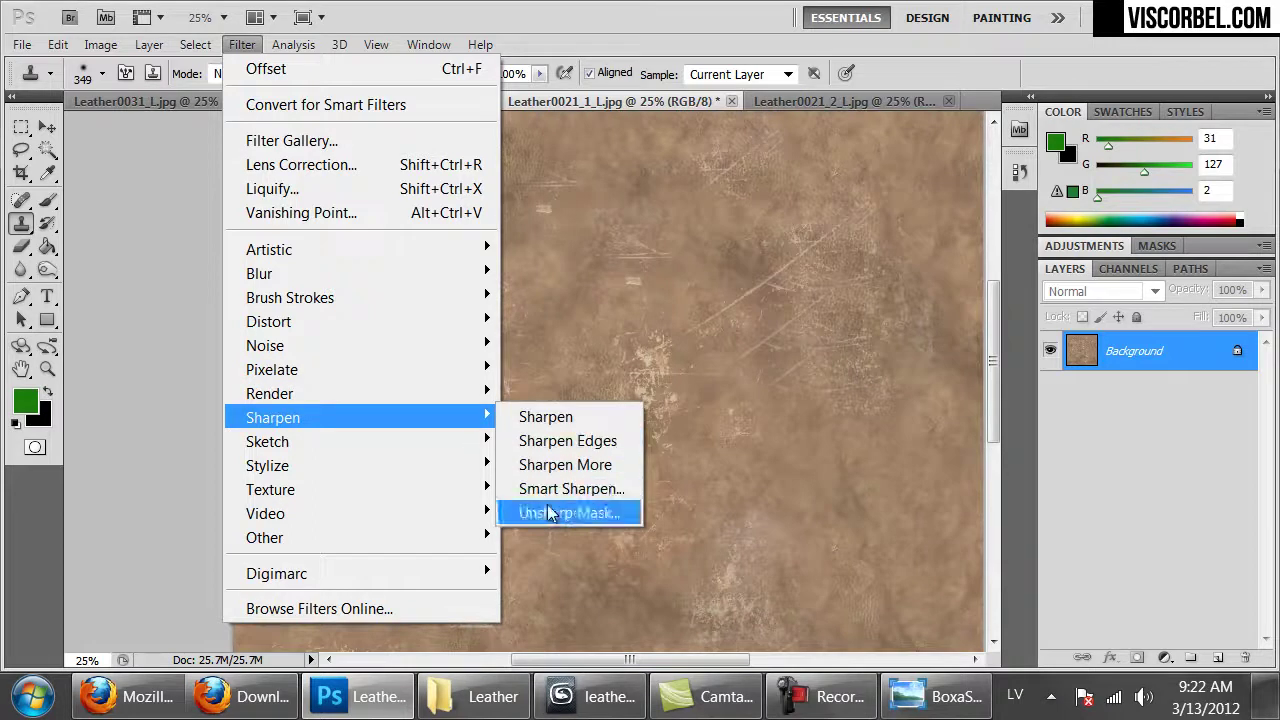
pyautogui.click(530, 511)
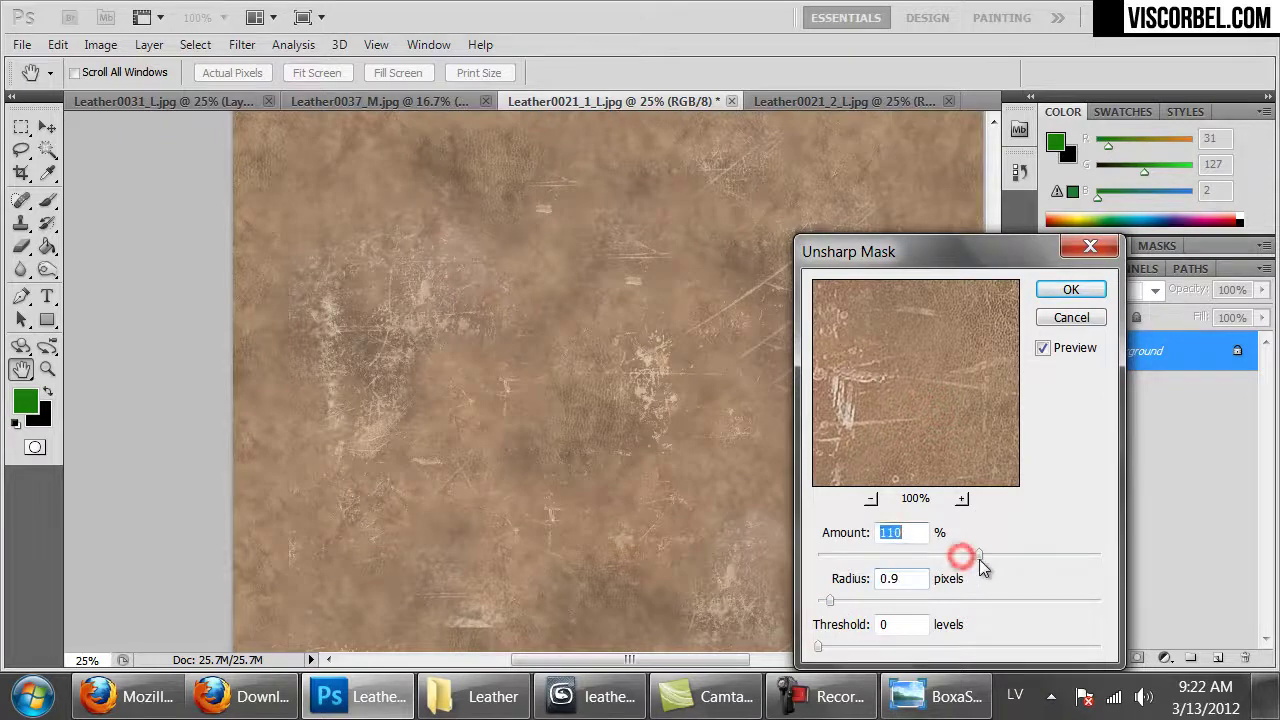
pyautogui.click(1070, 290)
pyautogui.press('s')
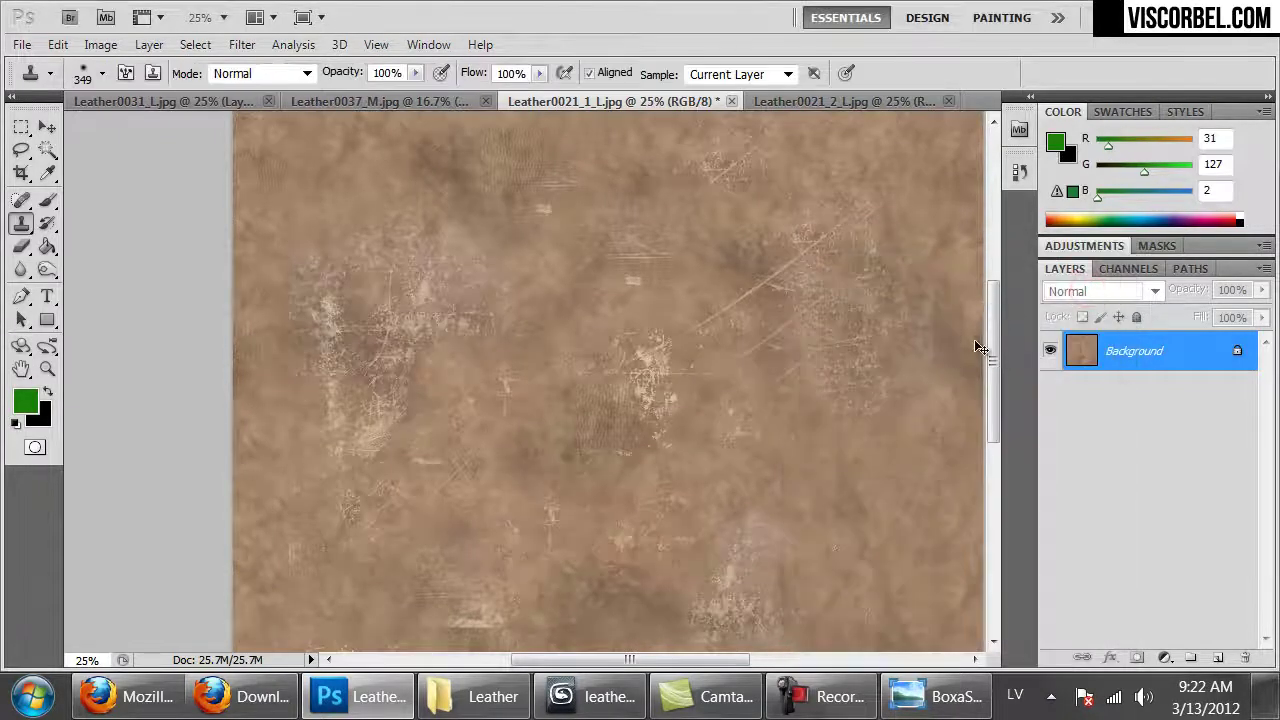
# - Darken the texture with Curves, using points at about input 77, output 54 and input 214, output 203
pyautogui.hotkey('ctrl', '-')
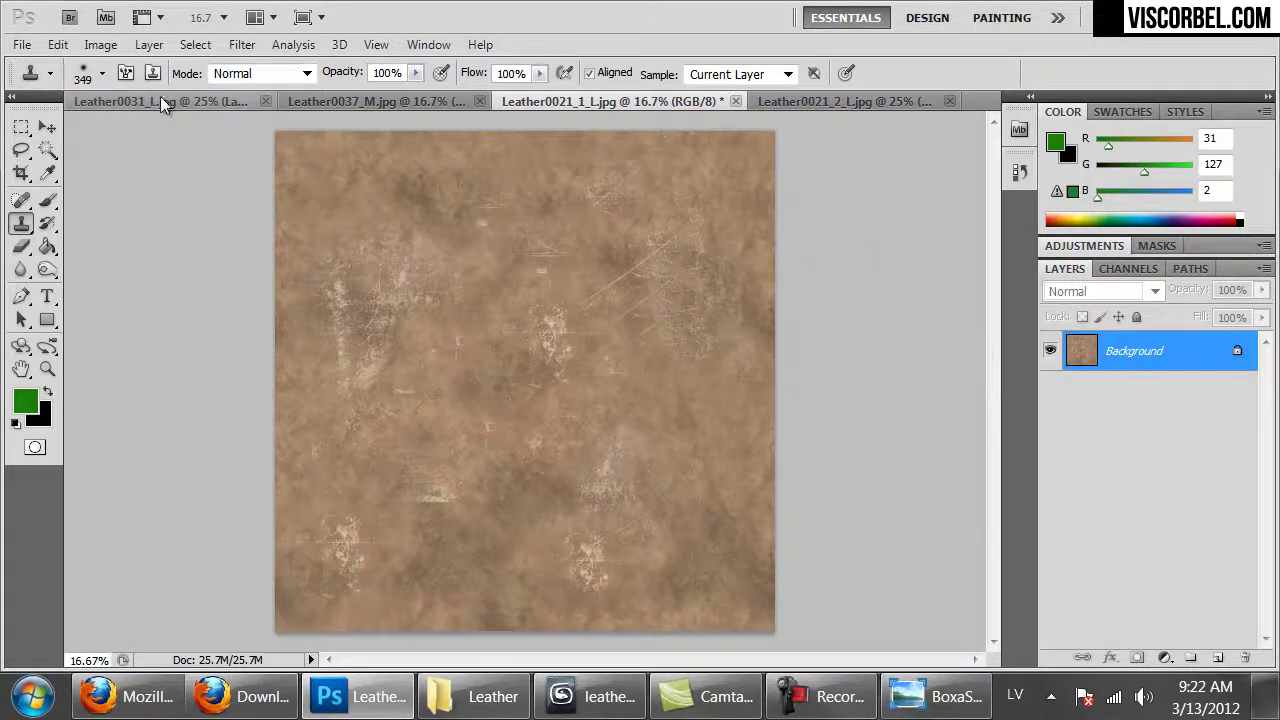
pyautogui.click(100, 44)
pyautogui.moveTo(153, 105)
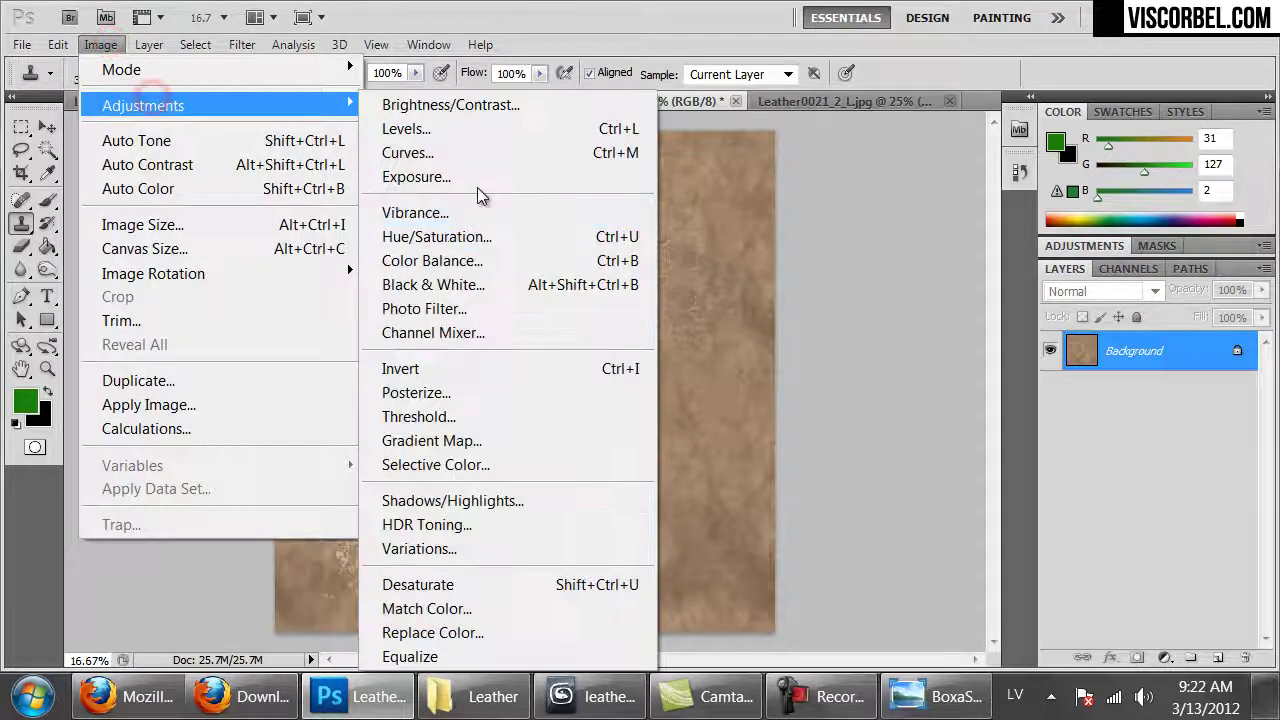
pyautogui.click(460, 153)
pyautogui.moveTo(987, 445); pyautogui.dragTo(976, 459)
pyautogui.moveTo(1053, 370); pyautogui.dragTo(1057, 362)
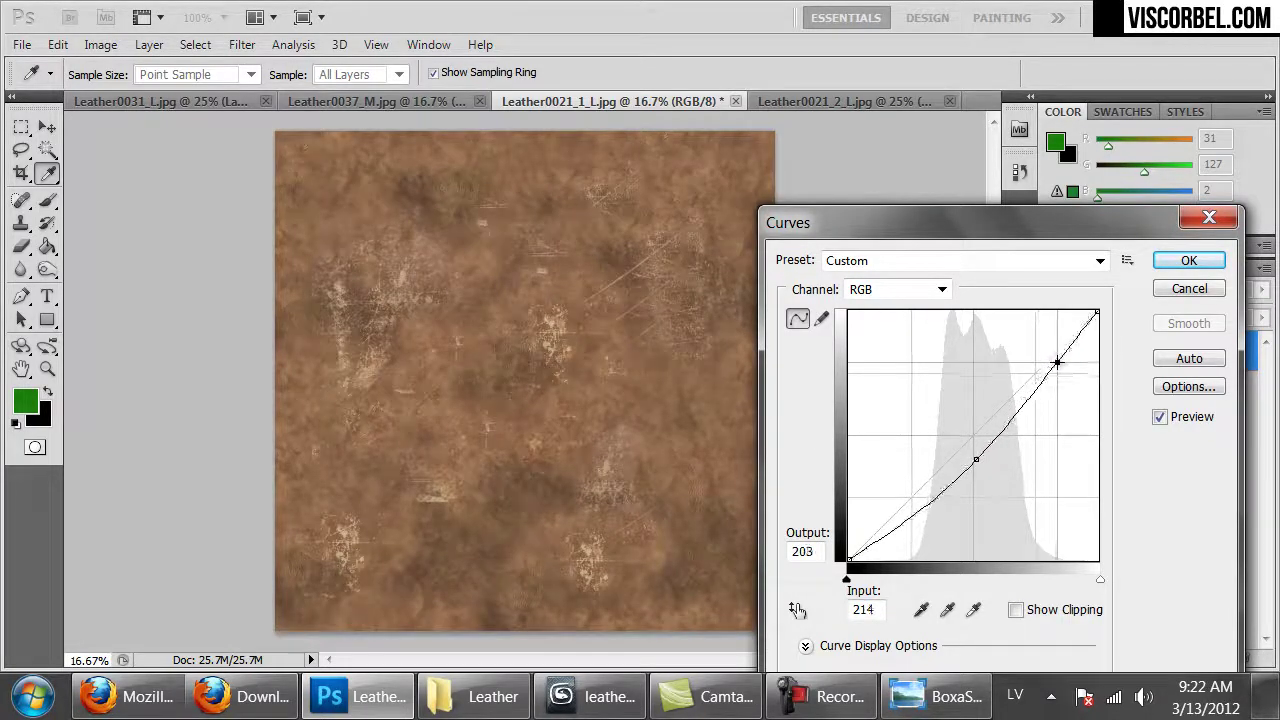
pyautogui.moveTo(978, 456); pyautogui.dragTo(922, 509)
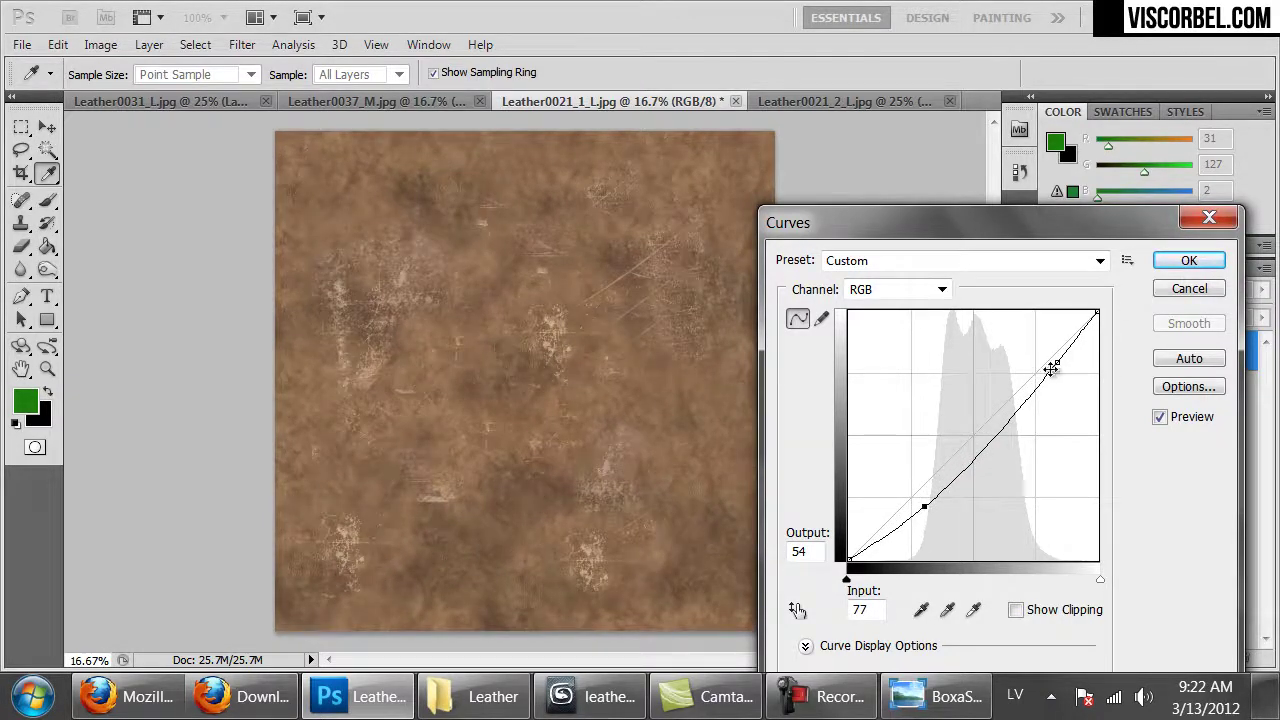
pyautogui.moveTo(1057, 352); pyautogui.dragTo(1058, 361)
pyautogui.click(1216, 258)
pyautogui.press('s')
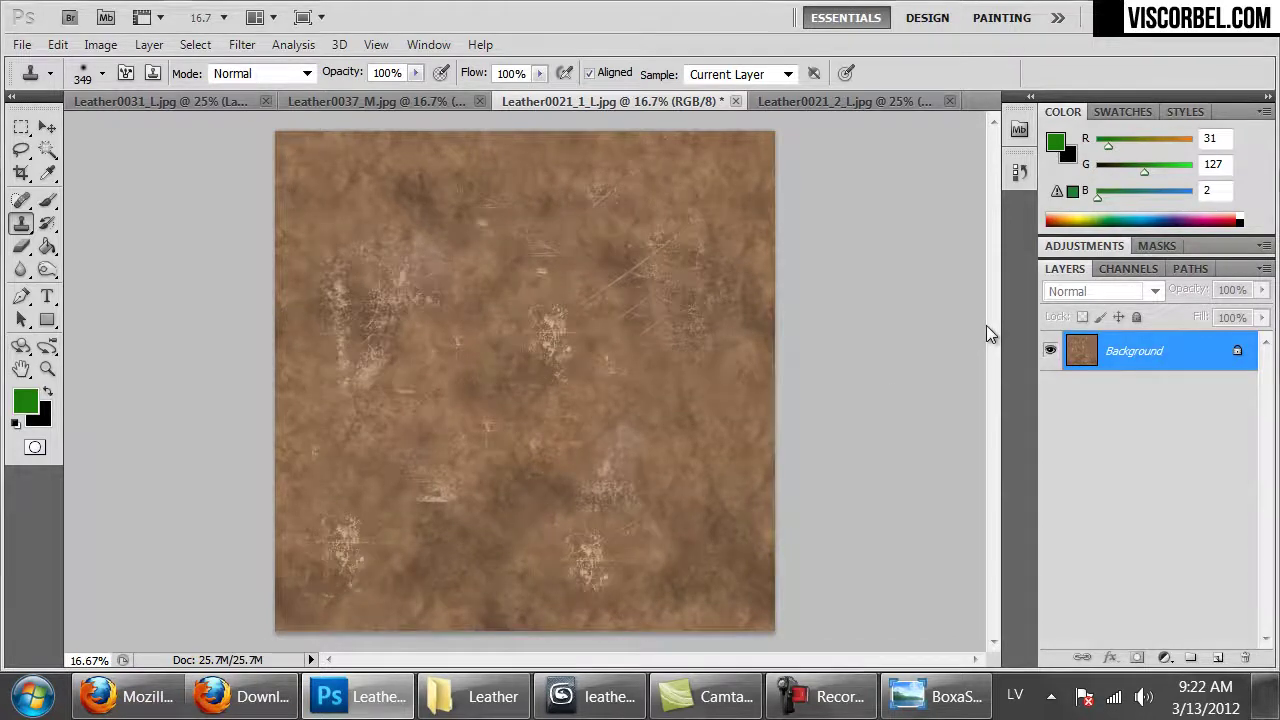
pyautogui.hotkey('ctrl', 'shift', 's')
pyautogui.click(408, 487)
pyautogui.click(408, 487)
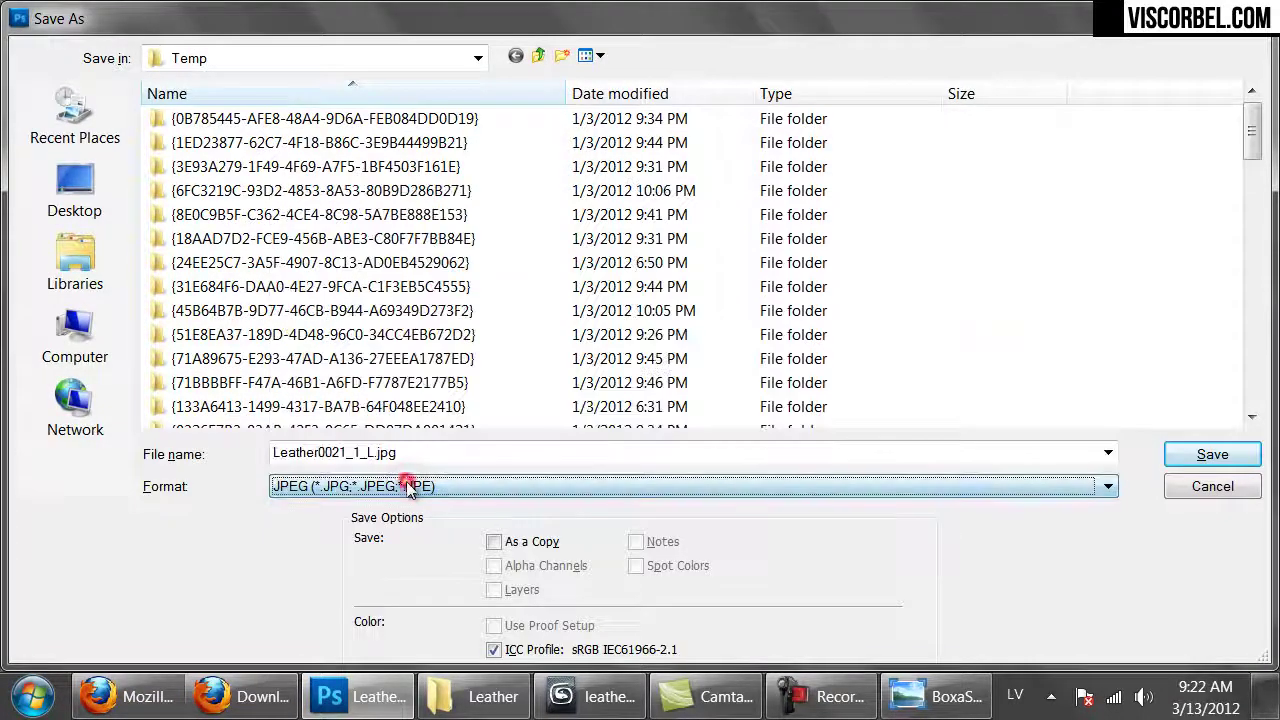
pyautogui.click(1200, 488)
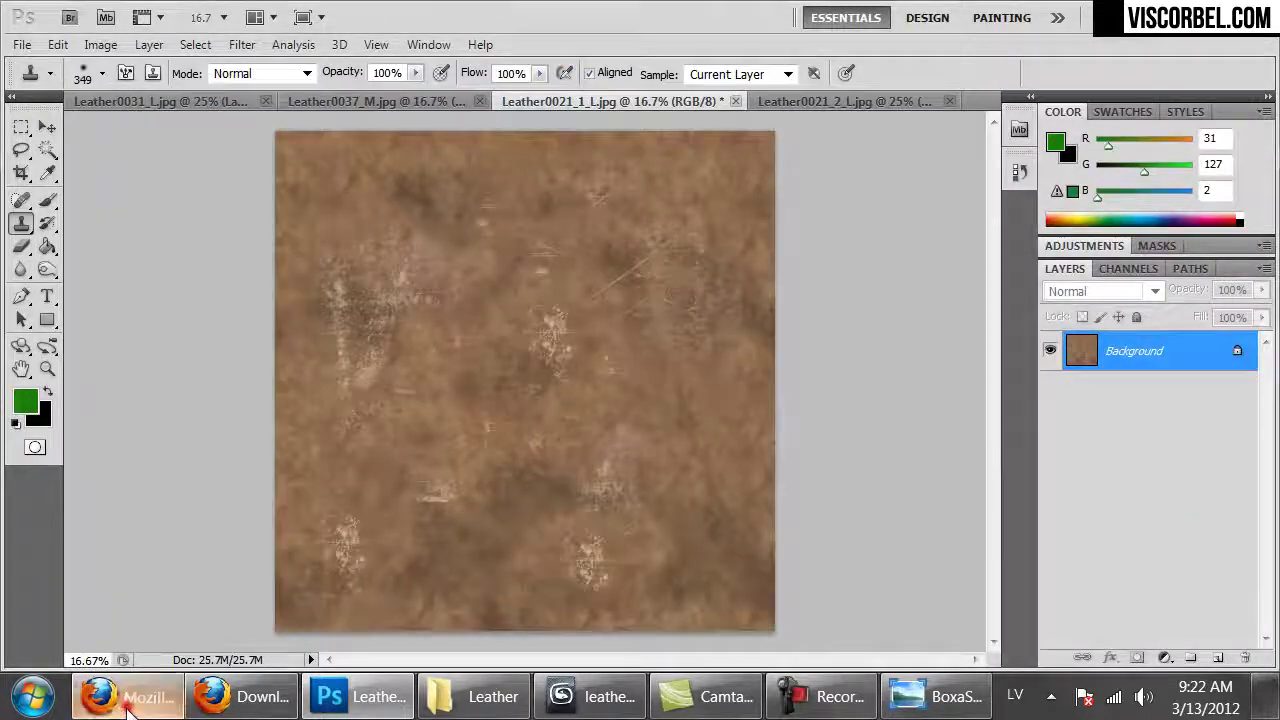
# - Switch to Firefox and look through the CG Textures leather category for a tiled texture to overlay on the leather
pyautogui.click(128, 696)
pyautogui.rightClick(464, 277)
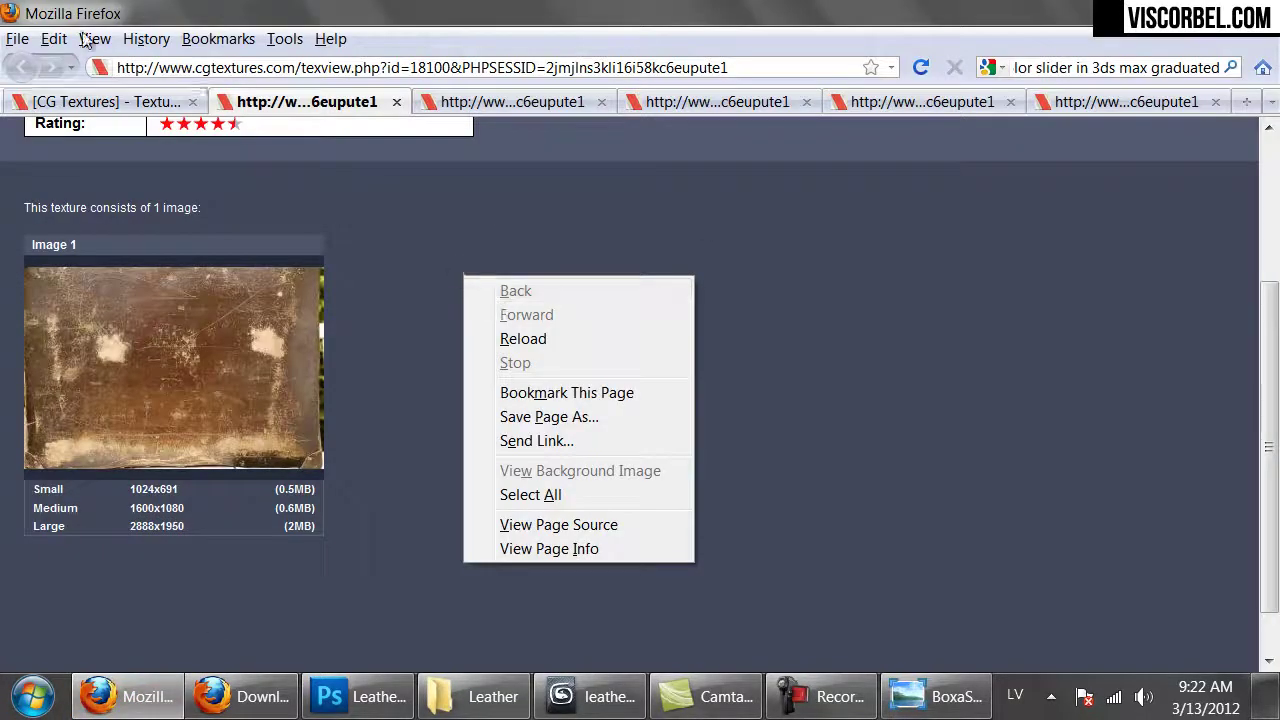
pyautogui.click(98, 101)
pyautogui.scroll(5, 881, 520)
pyautogui.scroll(15, 880, 518)
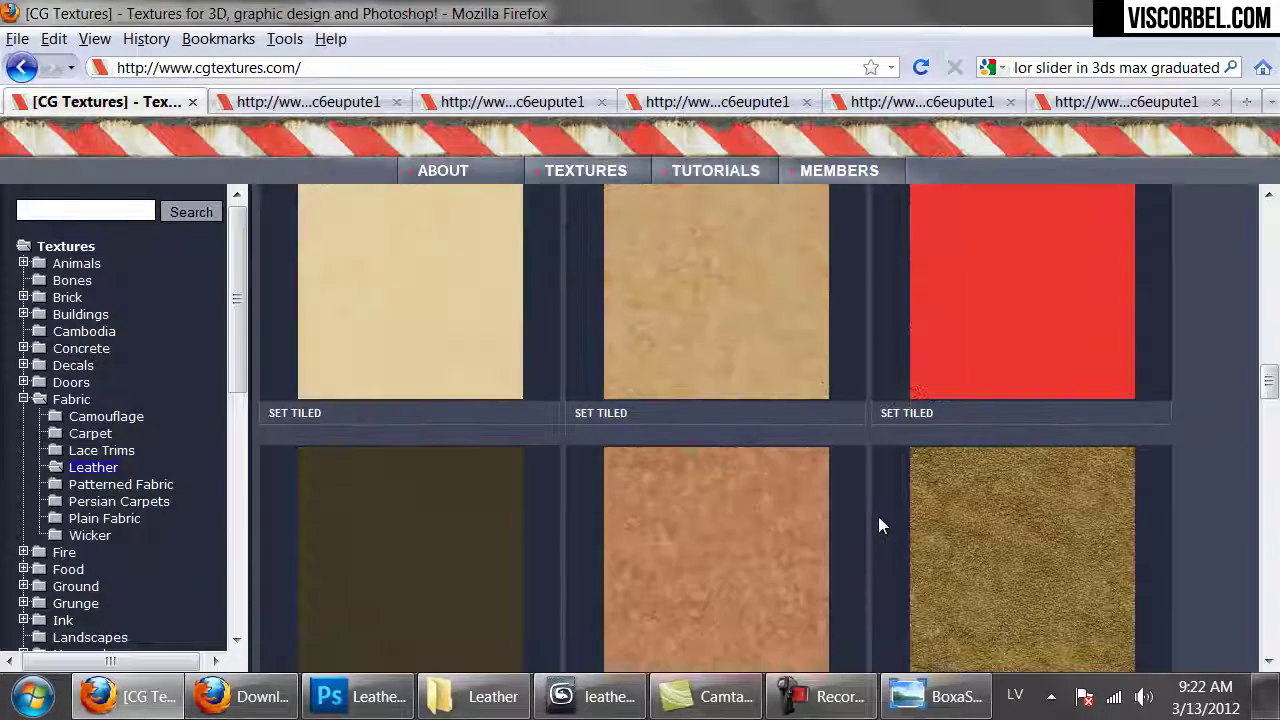
pyautogui.scroll(5, 878, 516)
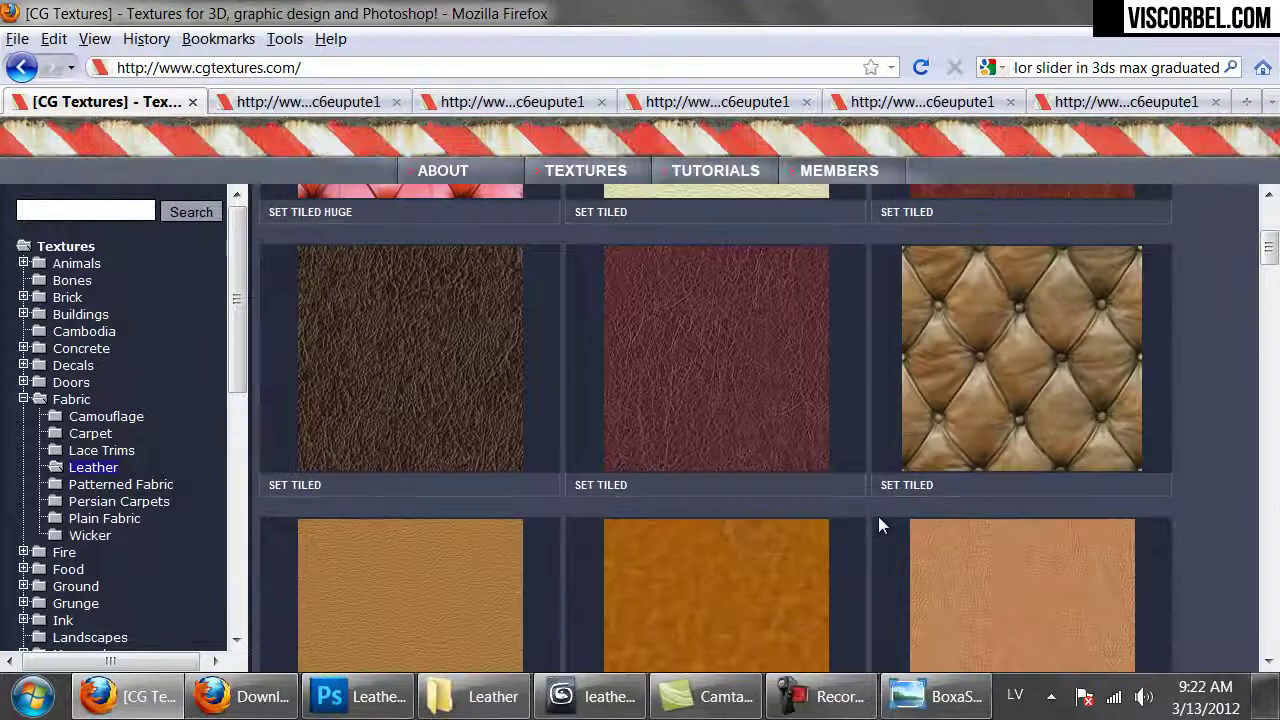
pyautogui.scroll(-7, 878, 516)
pyautogui.scroll(-10, 850, 515)
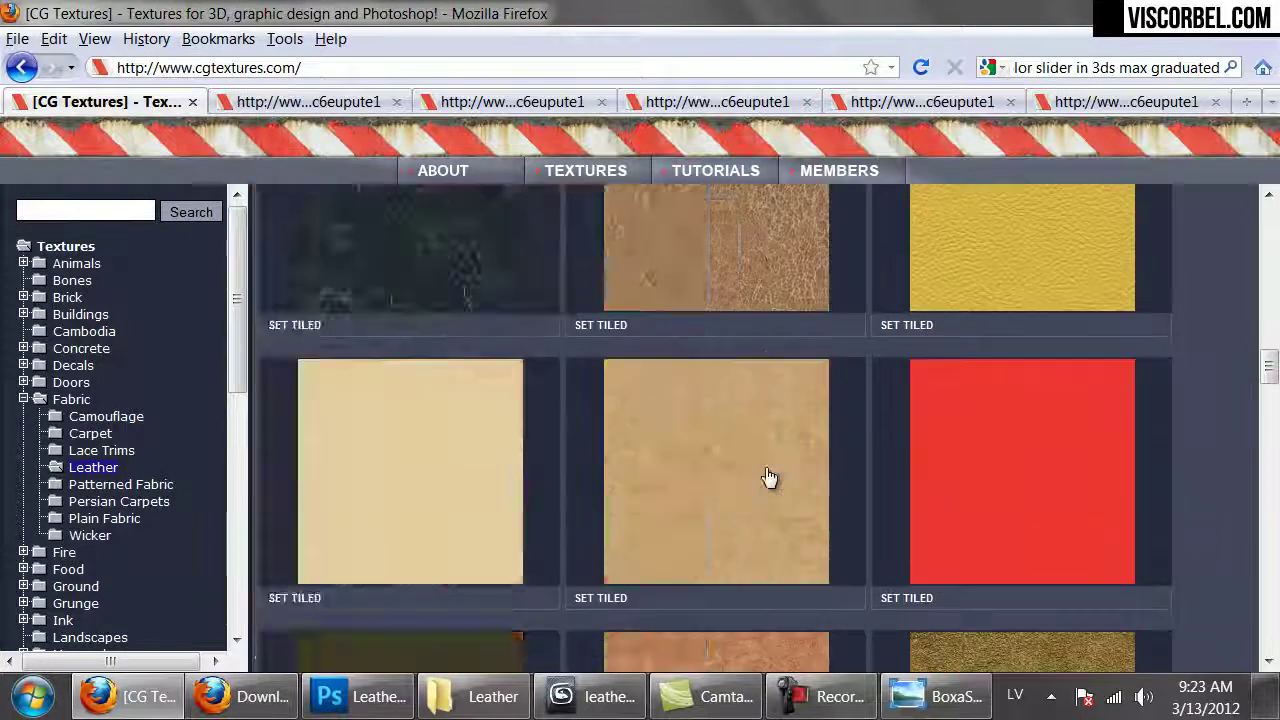
pyautogui.moveTo(729, 452)
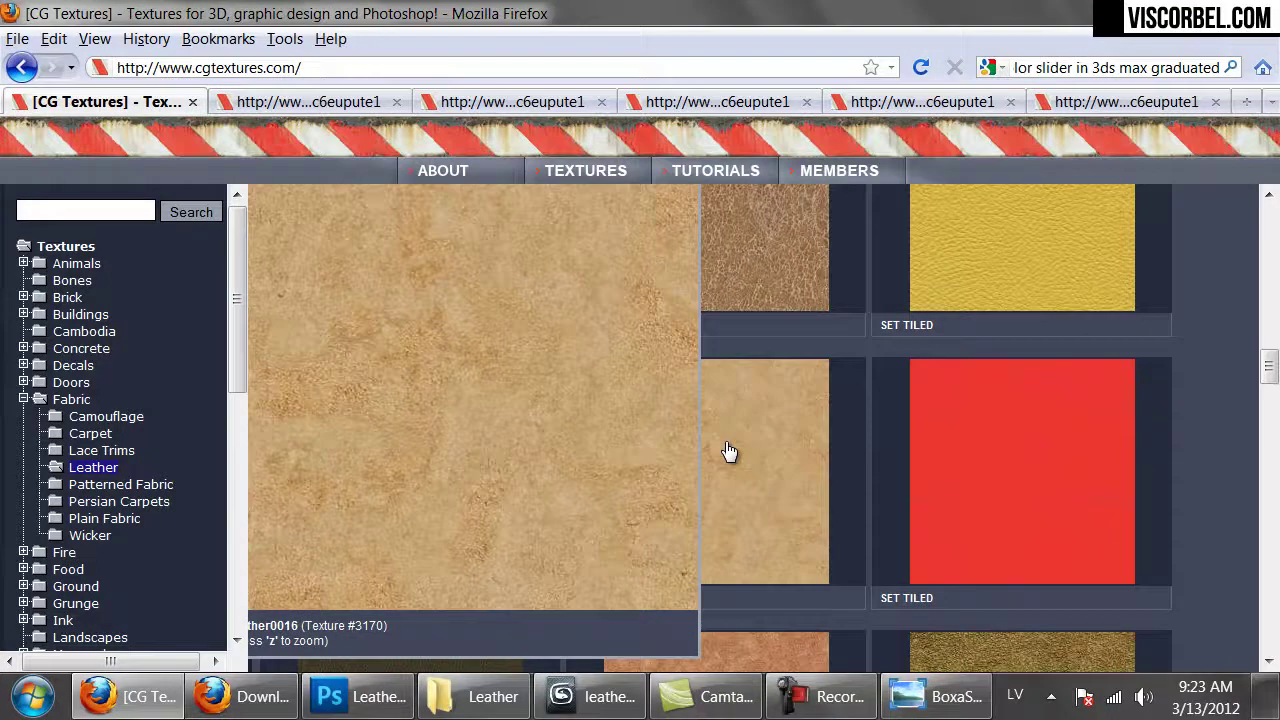
pyautogui.scroll(-3, 729, 452)
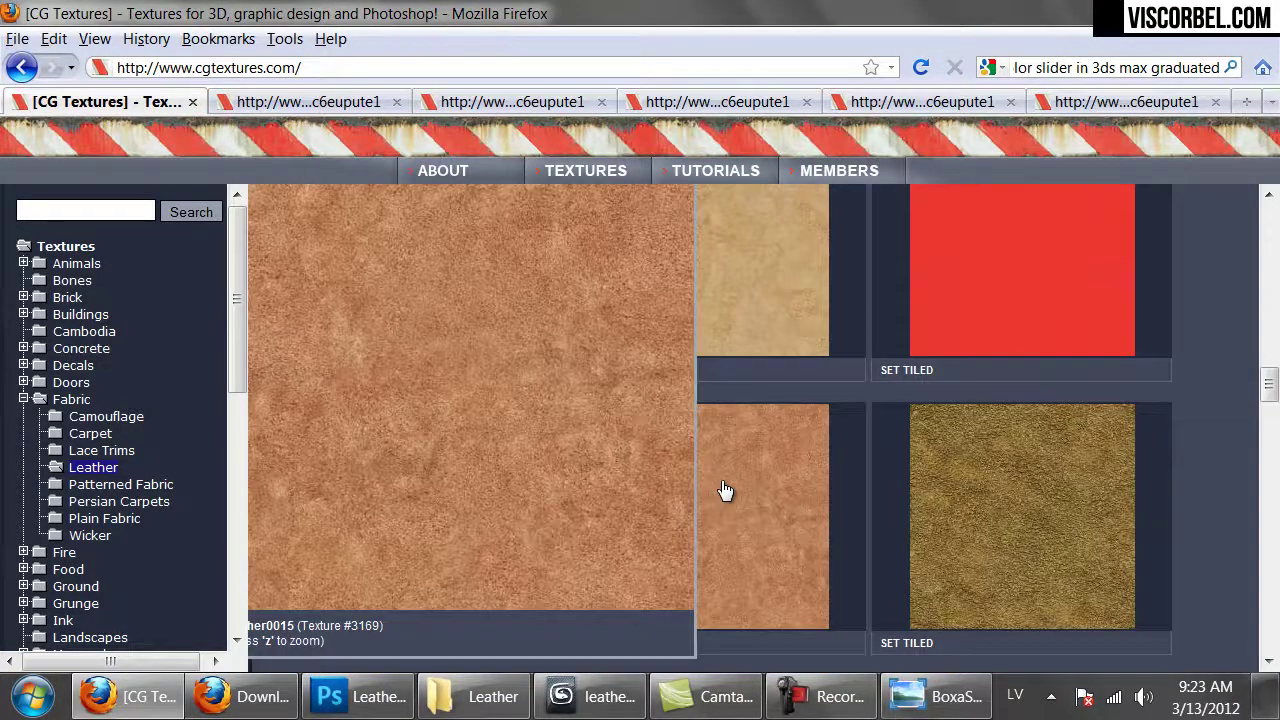
# - Open the reddish-brown Leather0015 texture and download its tiled image in the large 2240x2240 size
pyautogui.click(725, 490)
pyautogui.scroll(-3, 545, 332)
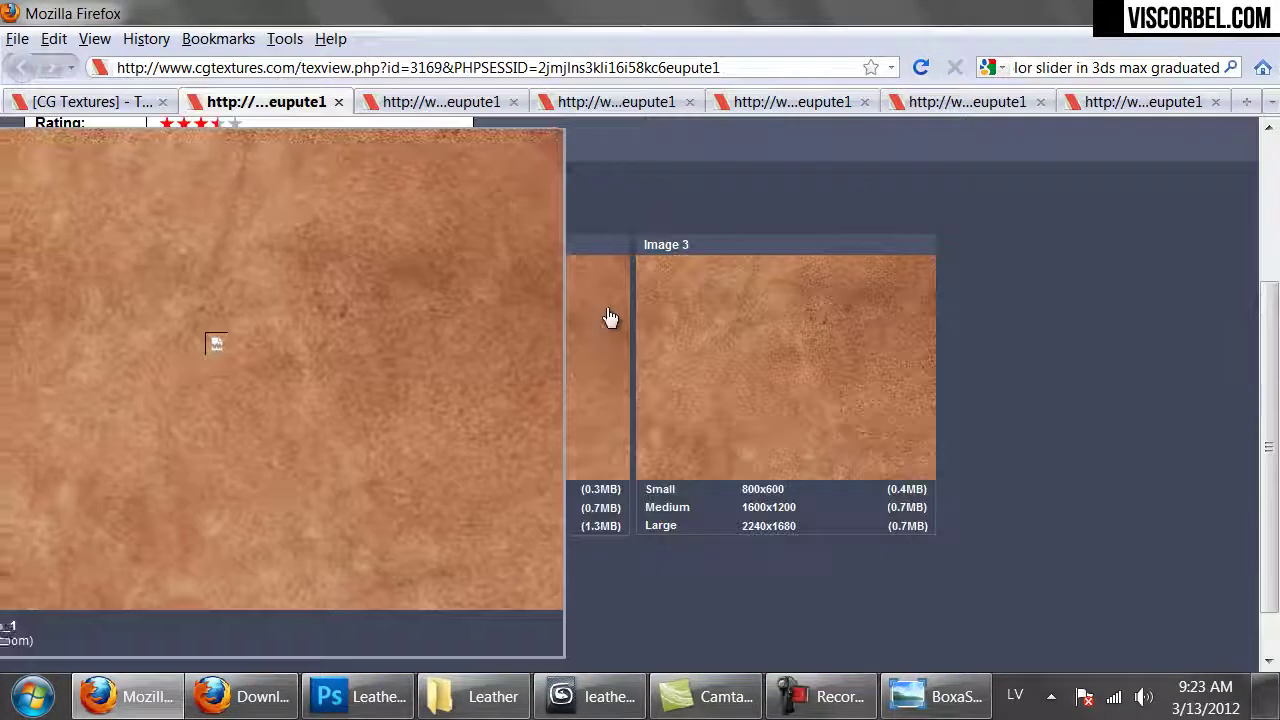
pyautogui.moveTo(268, 357)
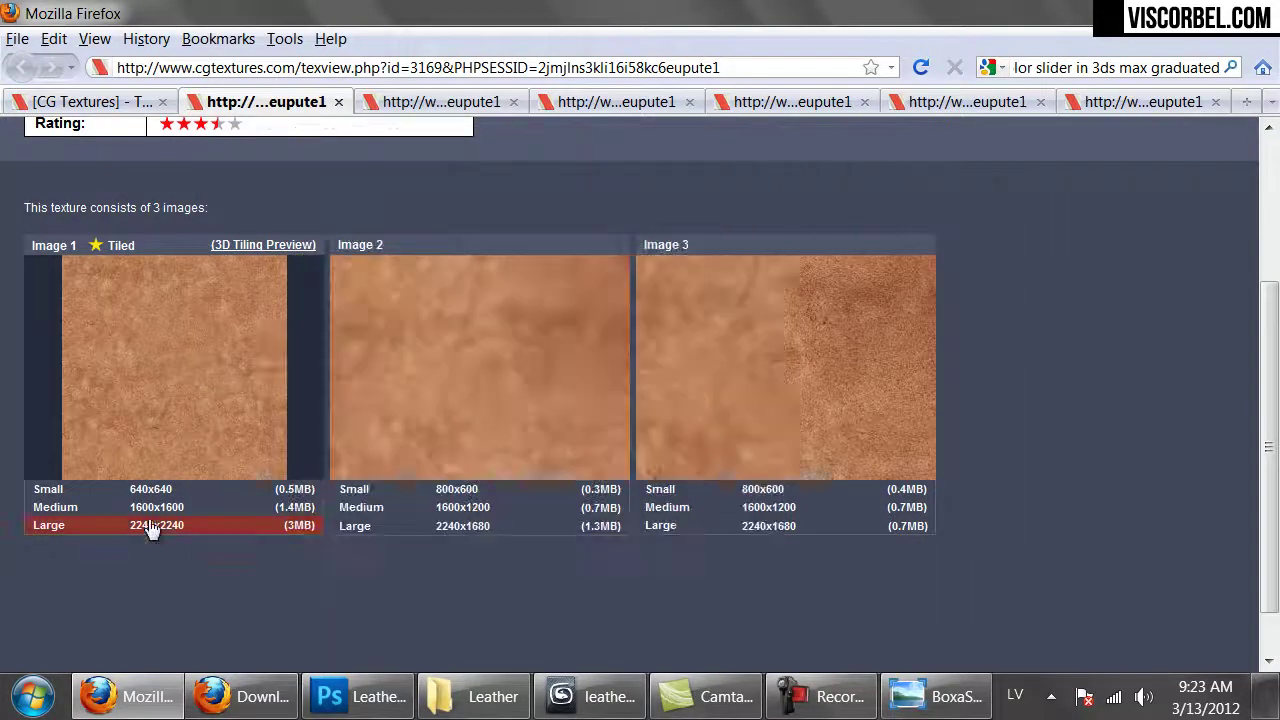
pyautogui.click(148, 530)
pyautogui.click(1108, 483)
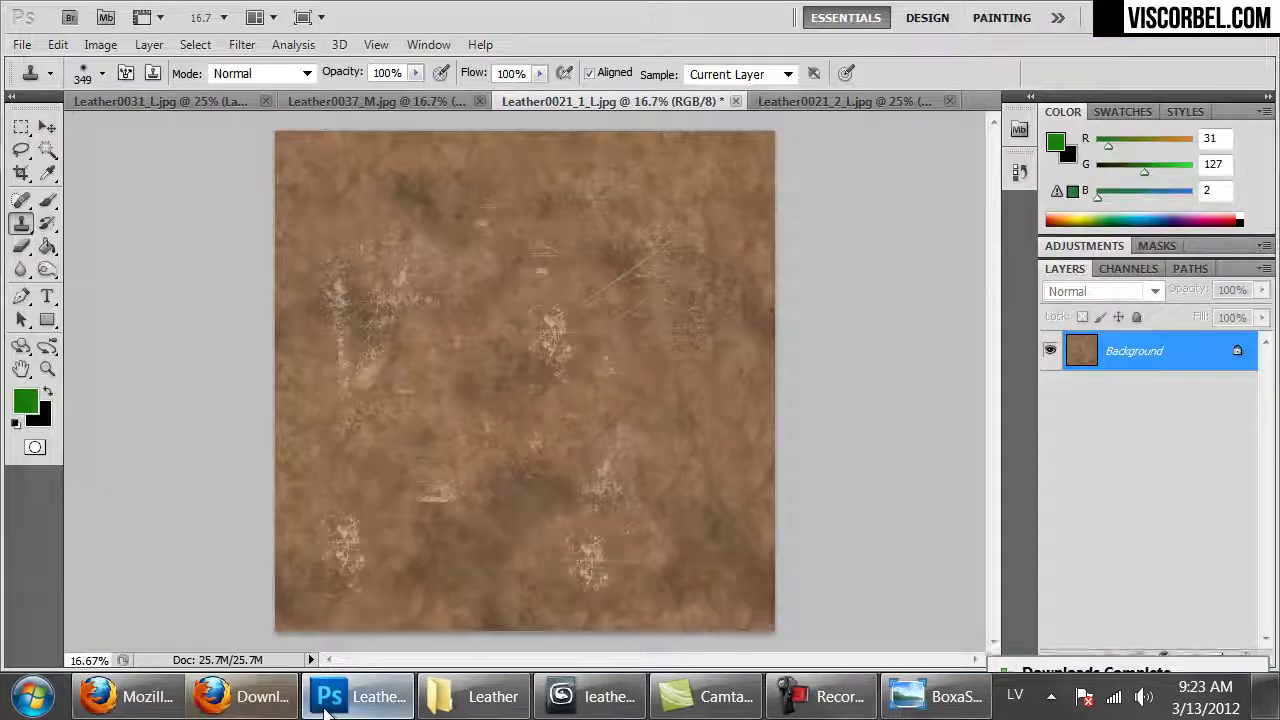
# - In Photoshop, copy the whole Leather0015_3_L image, paste it into Leather0021_1_L and align it with the canvas's upper-left corner
pyautogui.moveTo(357, 697)
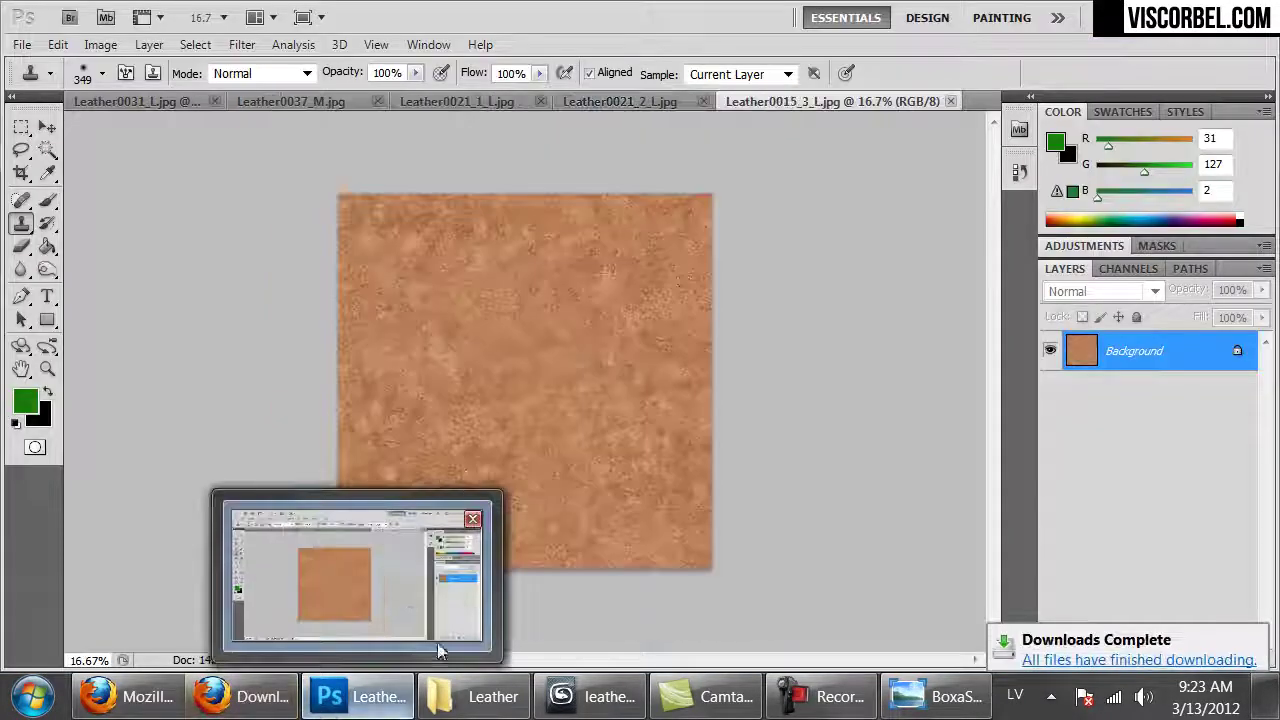
pyautogui.hotkey('ctrl', 'z')
pyautogui.hotkey('ctrl', 'a')
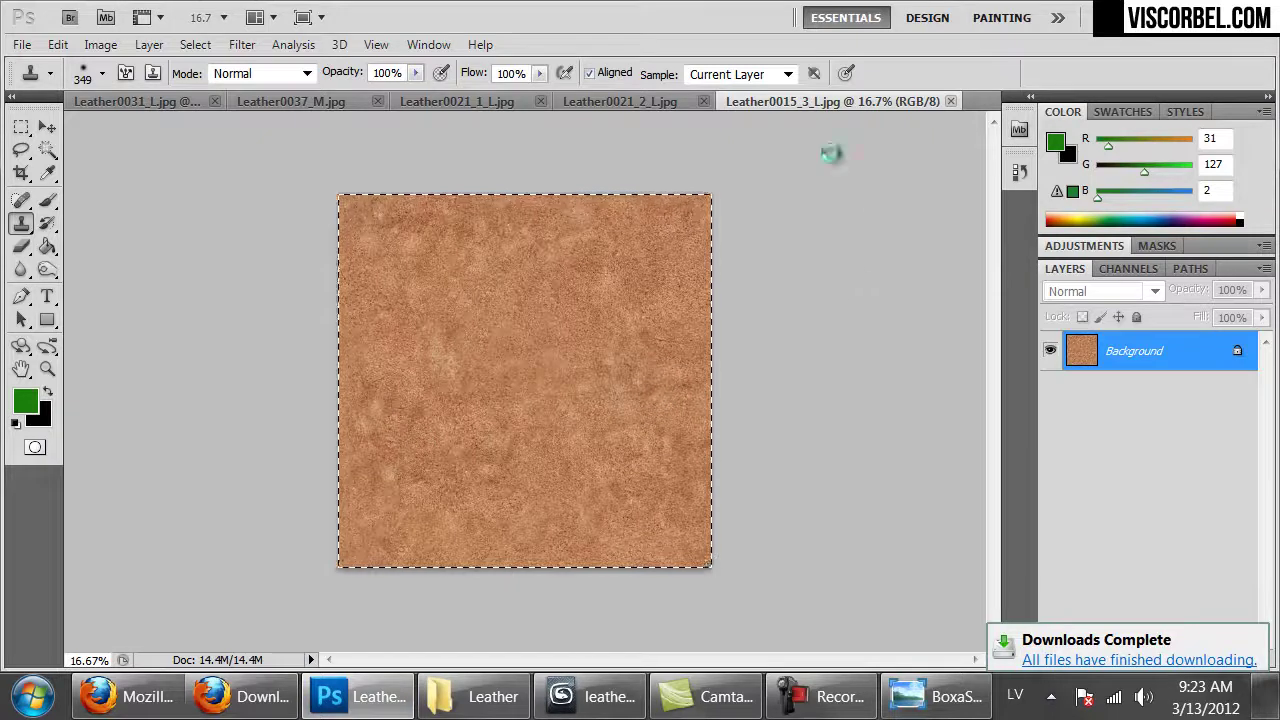
pyautogui.click(641, 101)
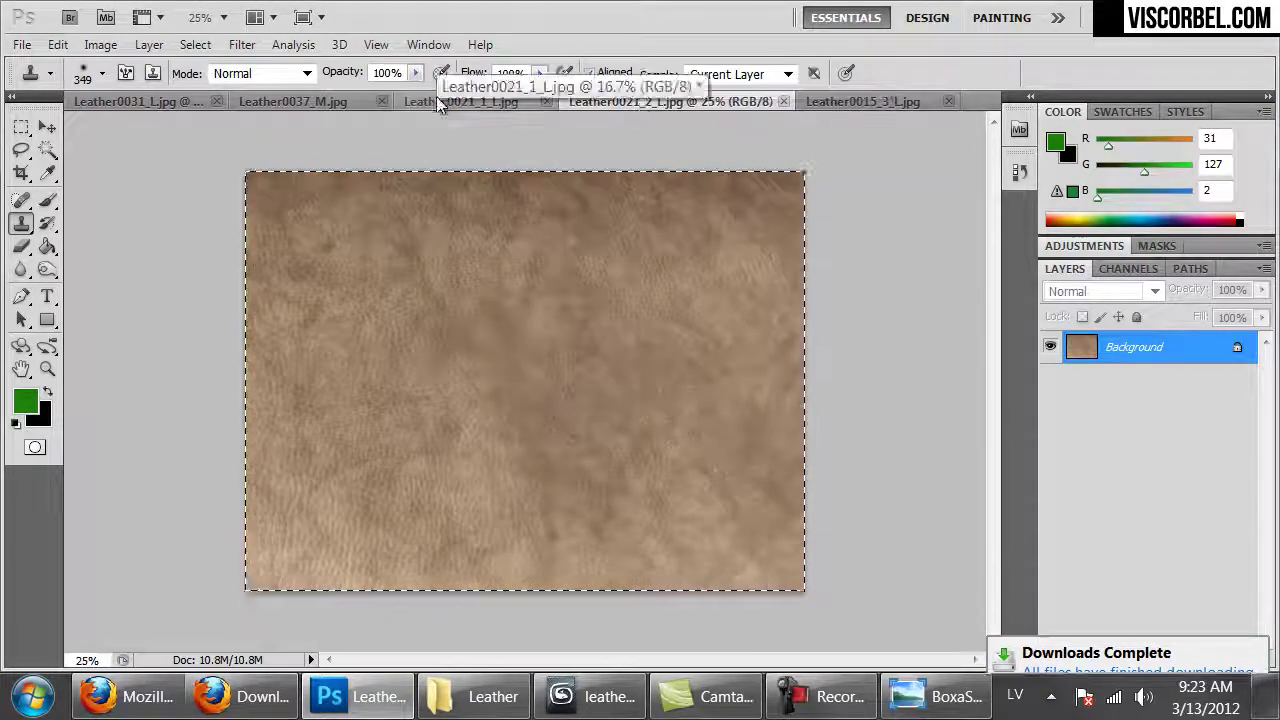
pyautogui.click(438, 101)
pyautogui.hotkey('ctrl', 'v')
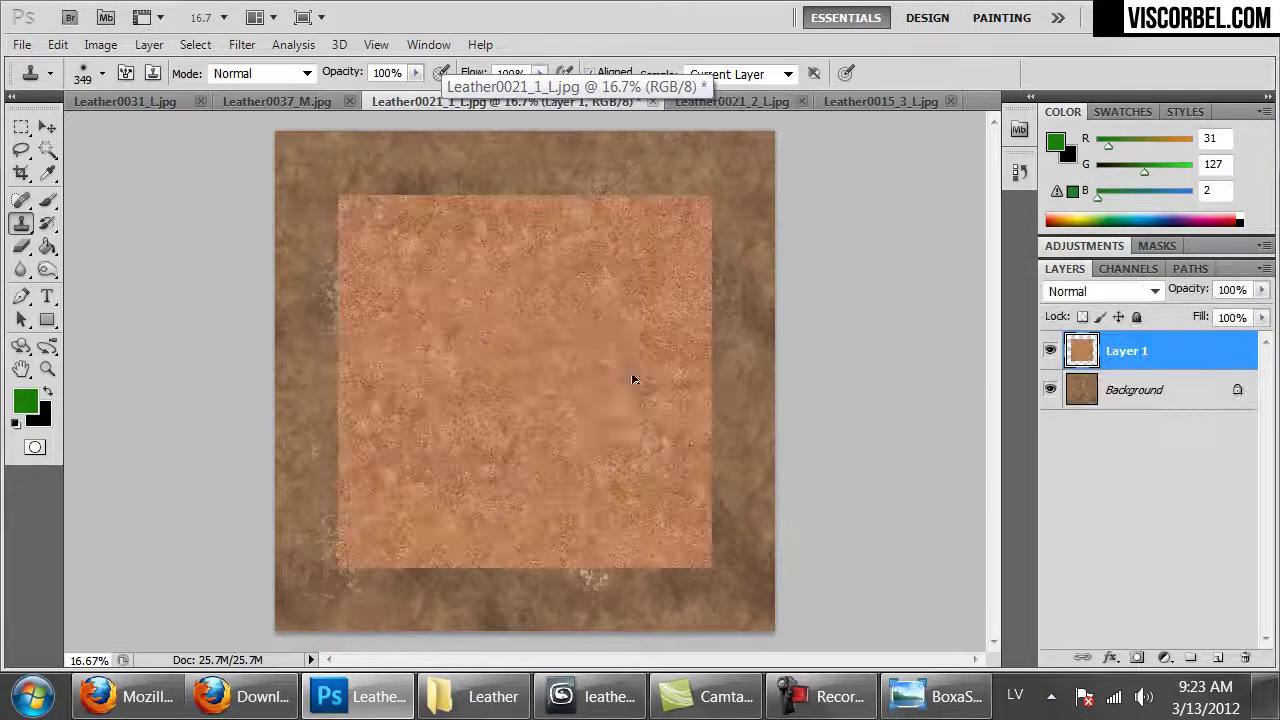
pyautogui.keyDown('ctrl'); pyautogui.moveTo(614, 399); pyautogui.dragTo(536, 331); pyautogui.keyUp('ctrl')
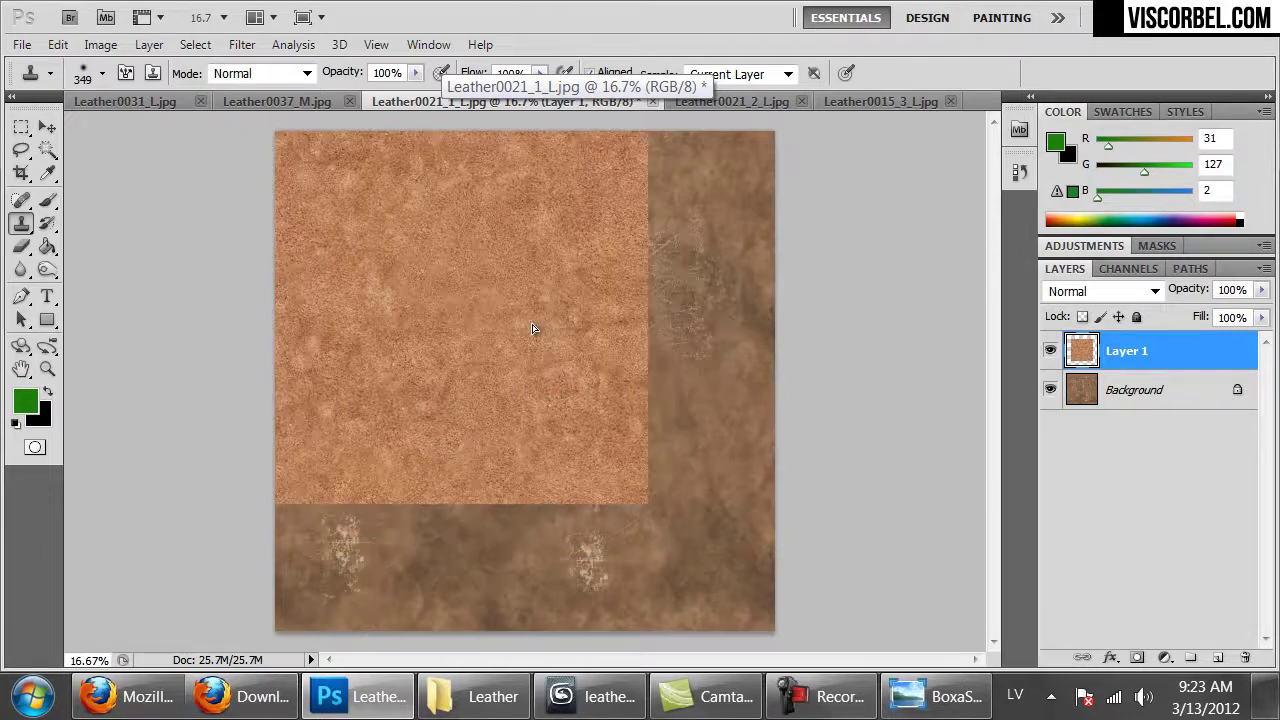
# - Scale the pasted leather layer with Free Transform until it covers the whole canvas
pyautogui.press('m')
pyautogui.rightClick(536, 327)
pyautogui.click(651, 517)
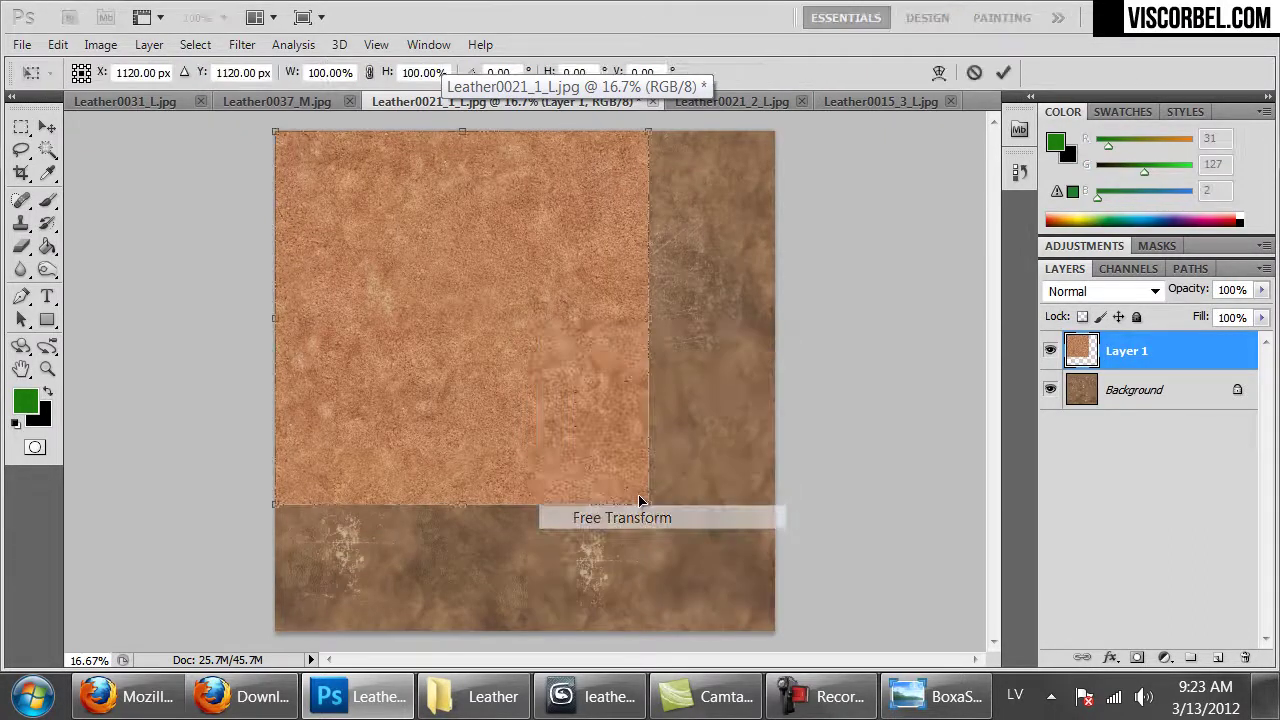
pyautogui.moveTo(647, 497); pyautogui.dragTo(794, 627)
pyautogui.press('Return')
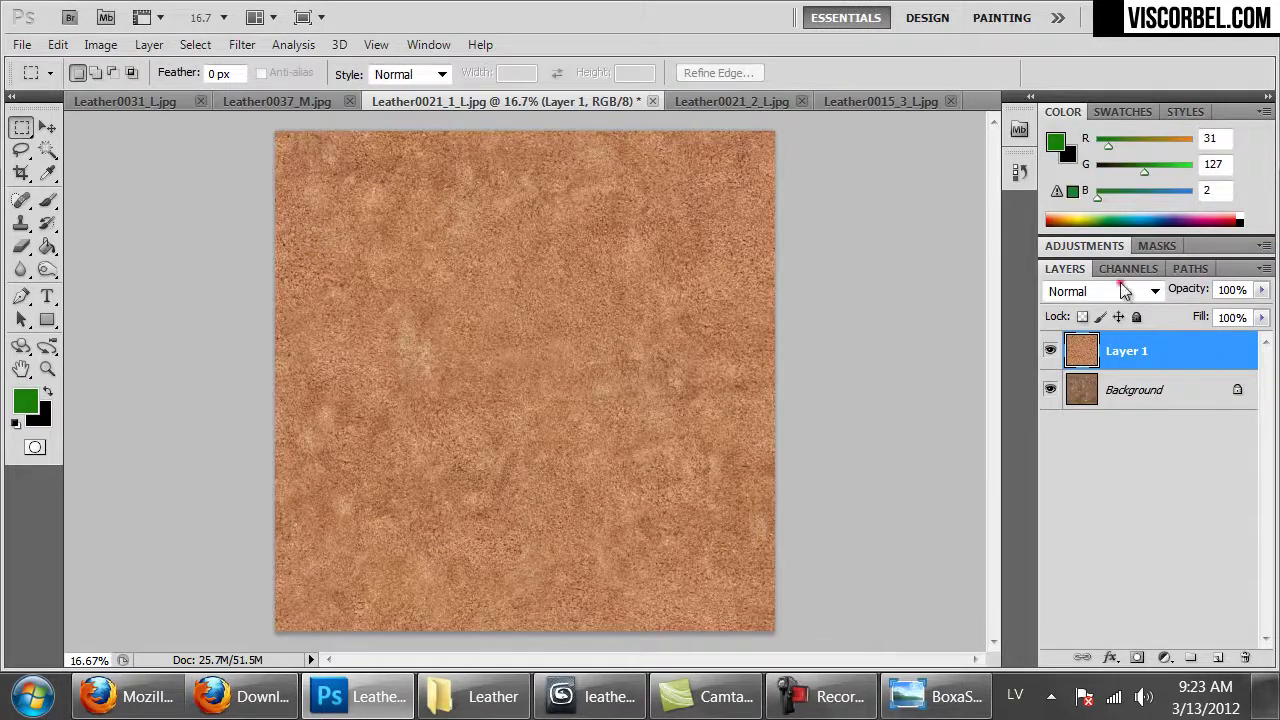
# - Try the blending modes on the pasted leather layer and set it to Soft Light
pyautogui.click(1125, 290)
pyautogui.click(1087, 74)
pyautogui.press('Down')
pyautogui.press('Down')
pyautogui.press('Down')
pyautogui.press('Down')
pyautogui.press('Down')
pyautogui.press('Down')
pyautogui.press('Down')
pyautogui.press('Down')
pyautogui.press('Down')
pyautogui.press('Down')
pyautogui.press('Down')
pyautogui.press('Up')
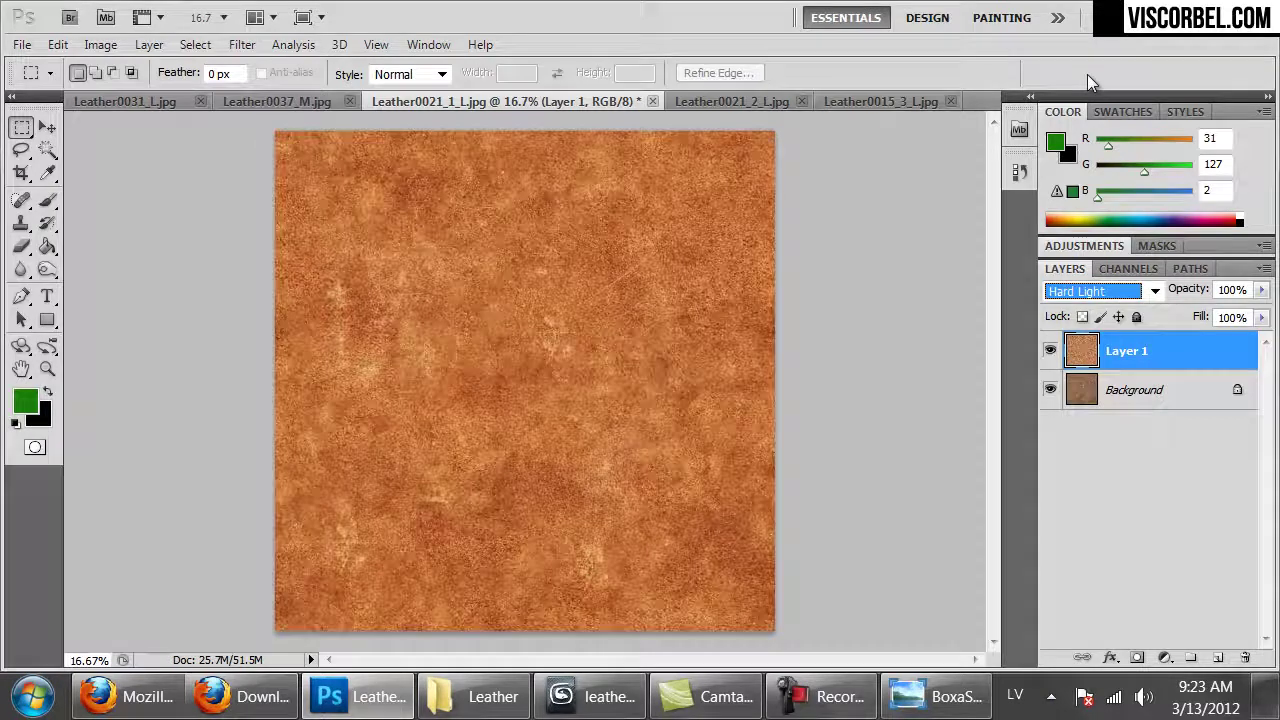
pyautogui.press('Down')
pyautogui.press('Down')
pyautogui.press('Down')
pyautogui.press('Down')
pyautogui.press('Down')
pyautogui.press('Down')
pyautogui.press('Down')
pyautogui.press('Down')
pyautogui.press('Down')
pyautogui.press('Down')
pyautogui.press('Down')
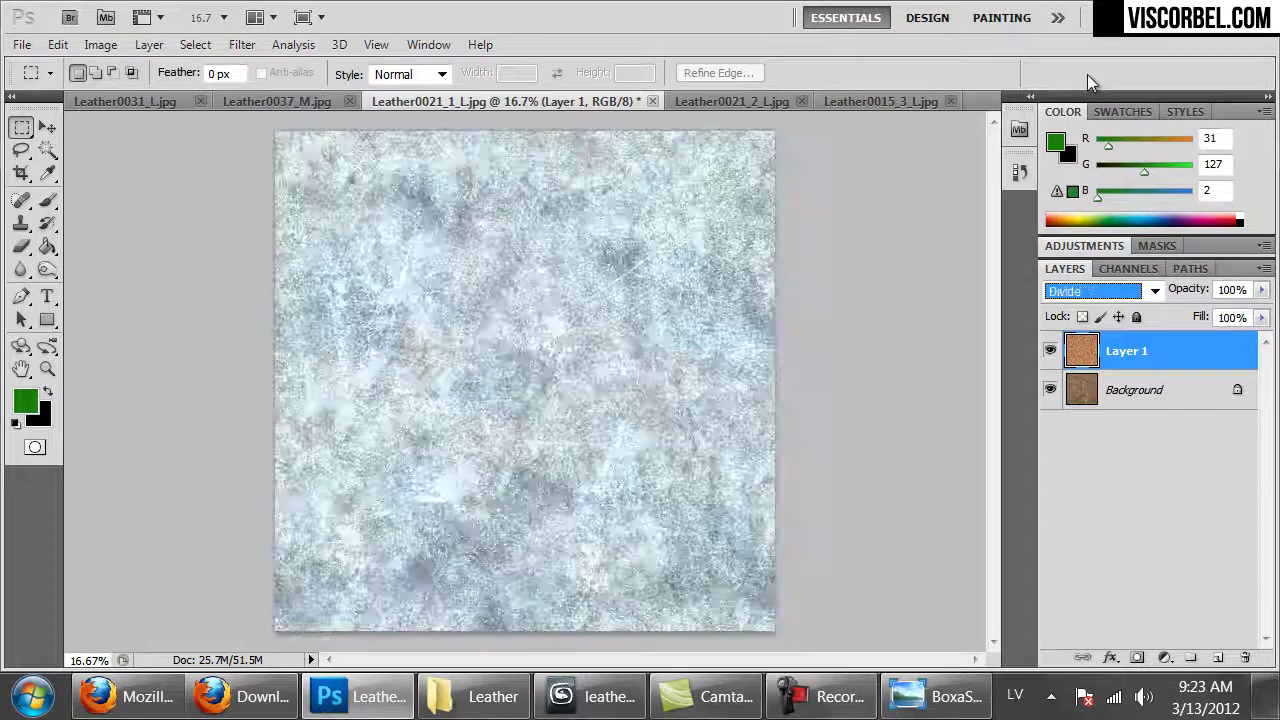
pyautogui.press('Down')
pyautogui.press('Up')
pyautogui.press('Up')
pyautogui.press('Up')
pyautogui.press('Up')
pyautogui.press('Up')
pyautogui.press('Up')
pyautogui.press('Up')
pyautogui.press('Up')
pyautogui.press('Up')
pyautogui.press('Up')
pyautogui.press('Up')
pyautogui.press('Up')
pyautogui.press('Up')
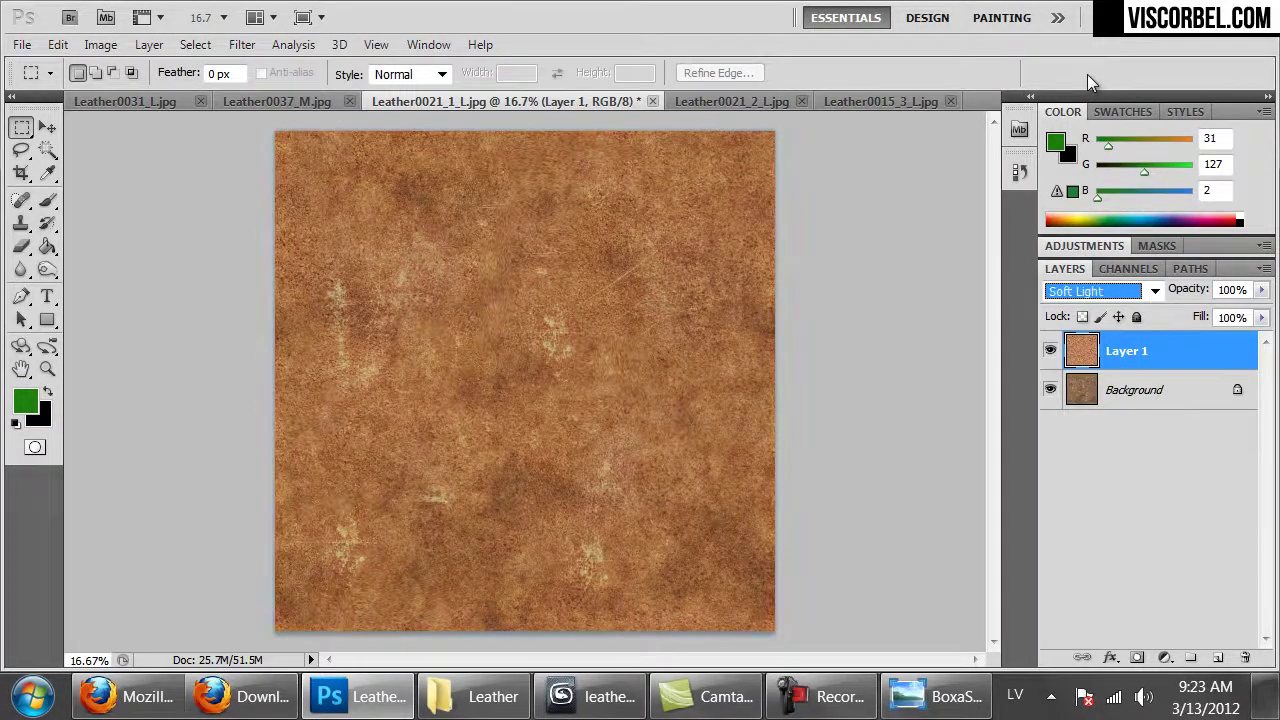
# - Compare the texture with and without the Soft Light layer, and merge that layer into the background
pyautogui.click(1048, 357)
pyautogui.click(1048, 357)
pyautogui.click(1048, 357)
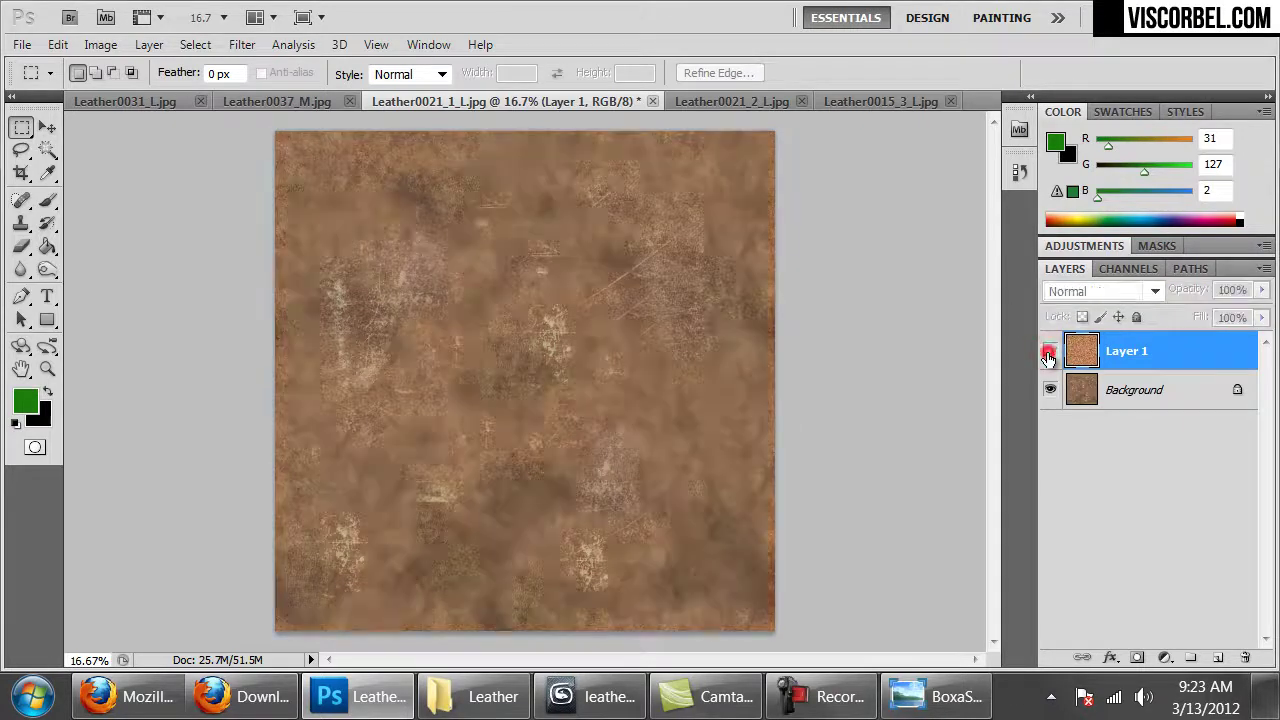
pyautogui.click(1048, 357)
pyautogui.hotkey('ctrl', 'e')
# - Reduce the merged texture's saturation to -36 with Hue/Saturation
pyautogui.hotkey('ctrl', 'u')
pyautogui.moveTo(917, 407); pyautogui.dragTo(923, 411)
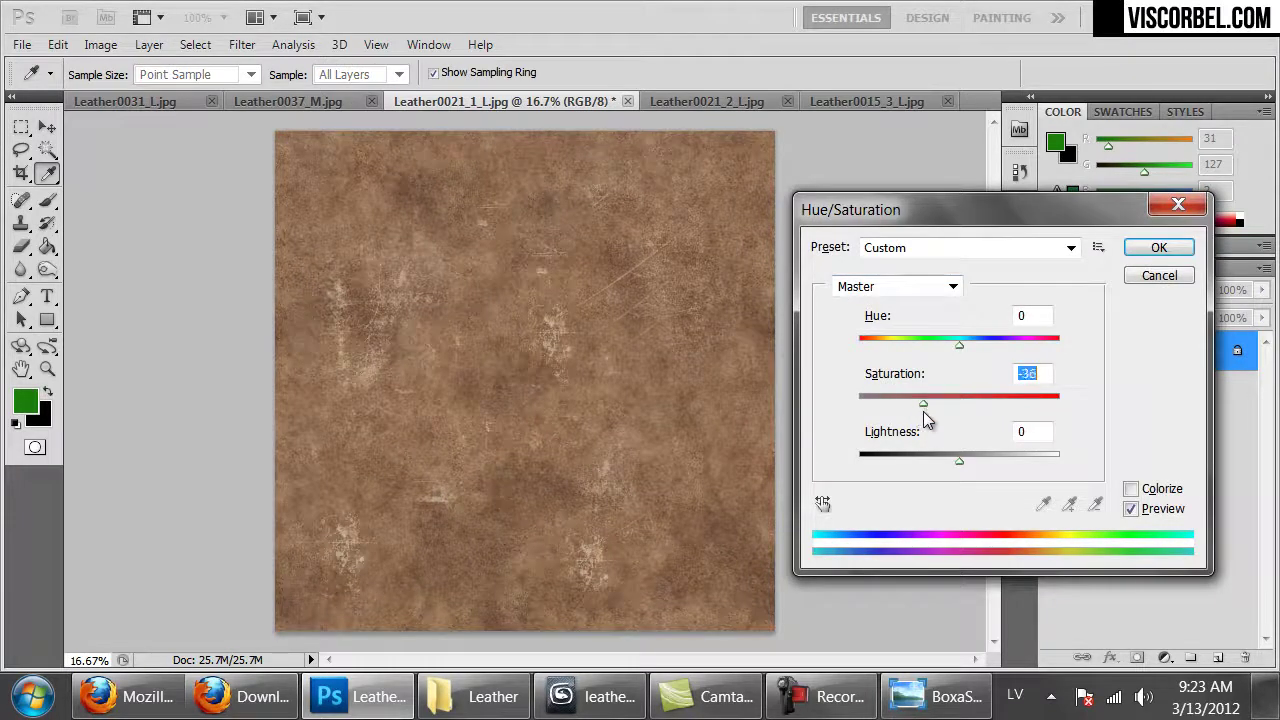
pyautogui.click(1140, 254)
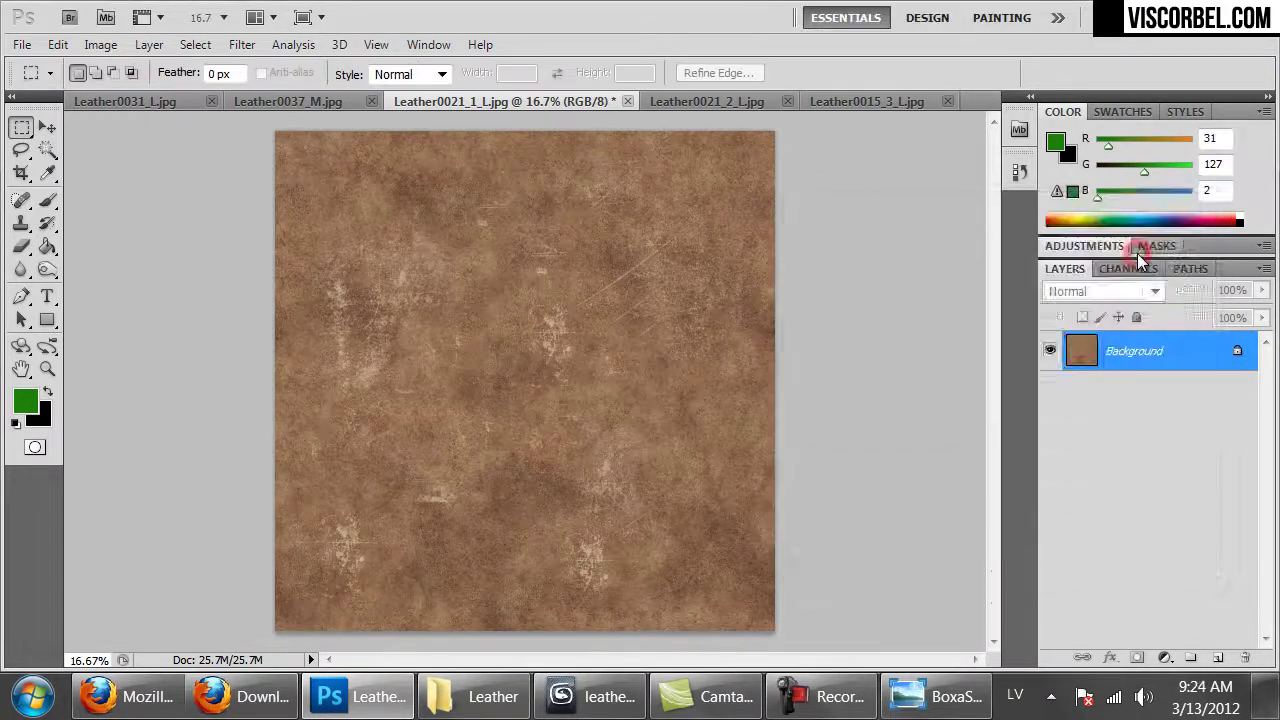
# - Save the texture as a PNG named suade in the Leather folder under MAT's Textures folder
pyautogui.hotkey('ctrl', 'shift', 's')
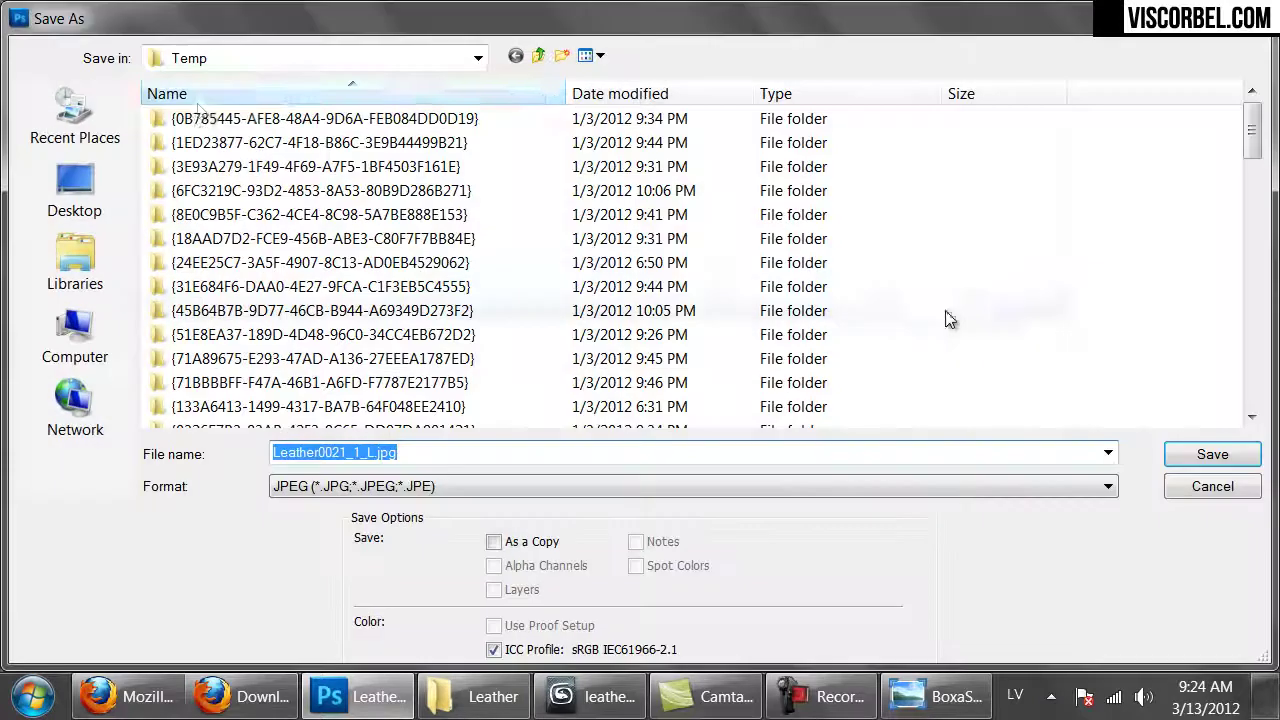
pyautogui.click(103, 193)
pyautogui.doubleClick(245, 235)
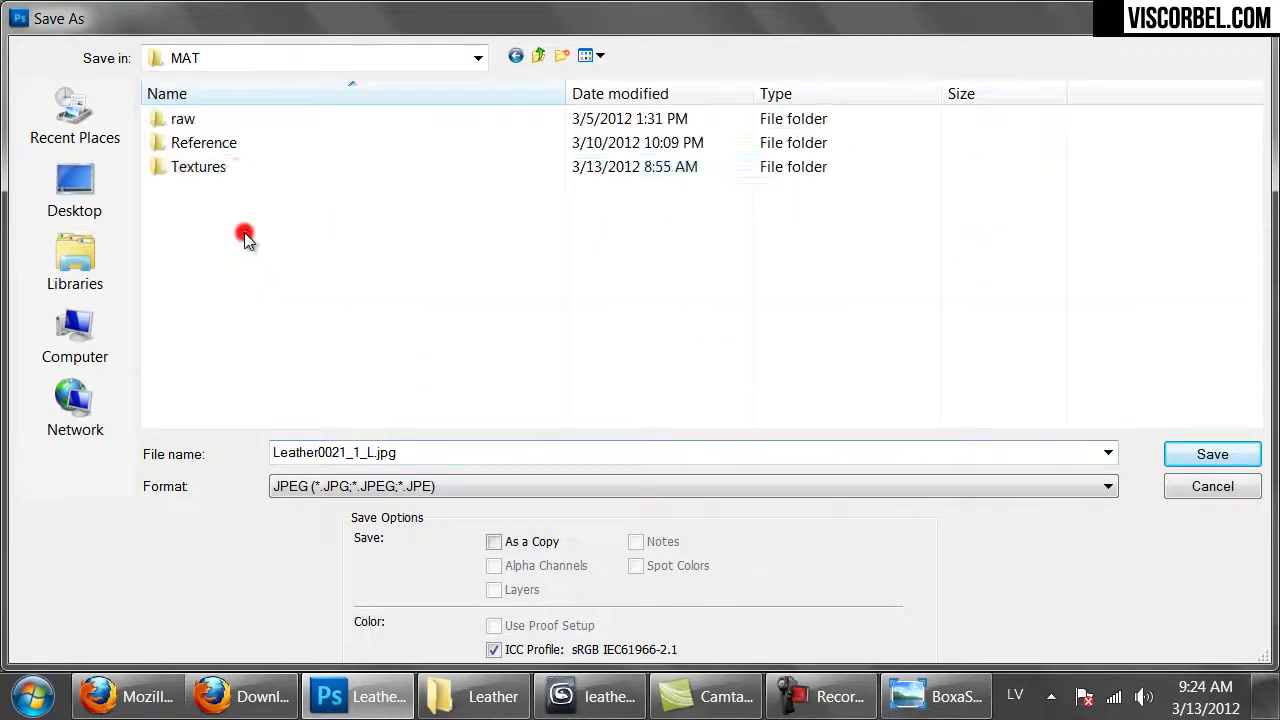
pyautogui.doubleClick(238, 168)
pyautogui.doubleClick(207, 167)
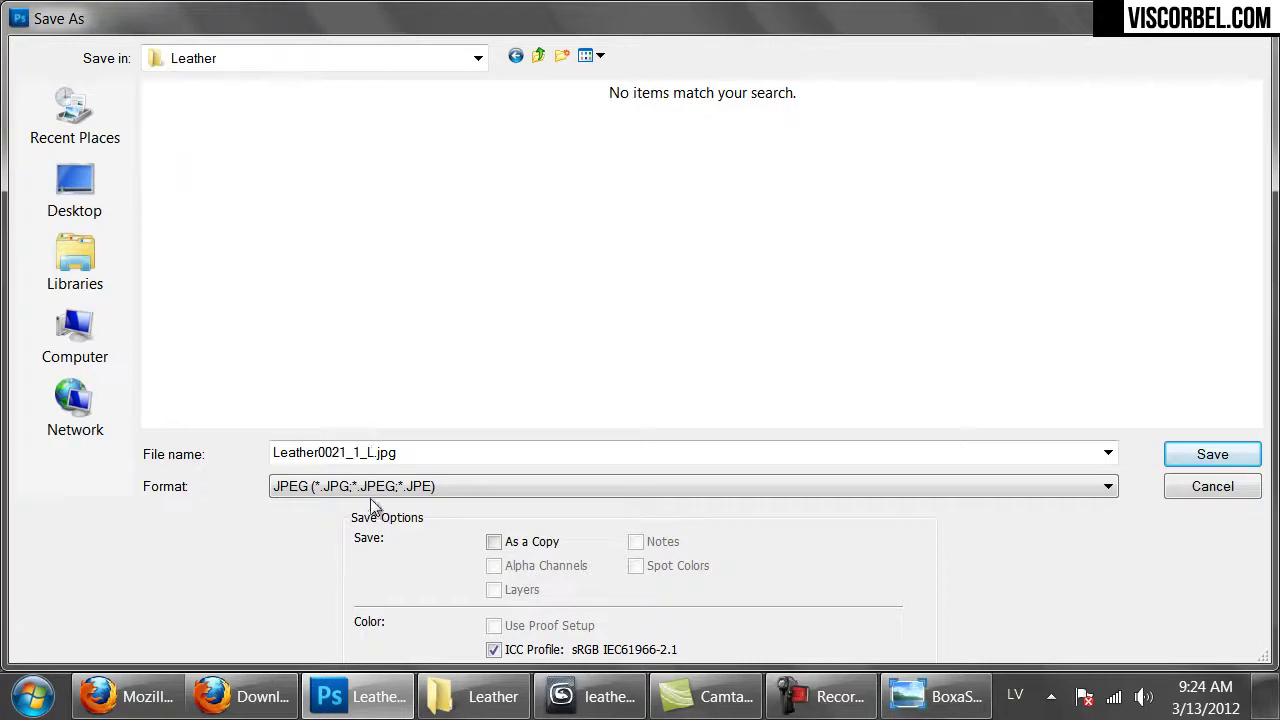
pyautogui.click(366, 488)
pyautogui.click(337, 404)
pyautogui.doubleClick(358, 451)
pyautogui.write('s')
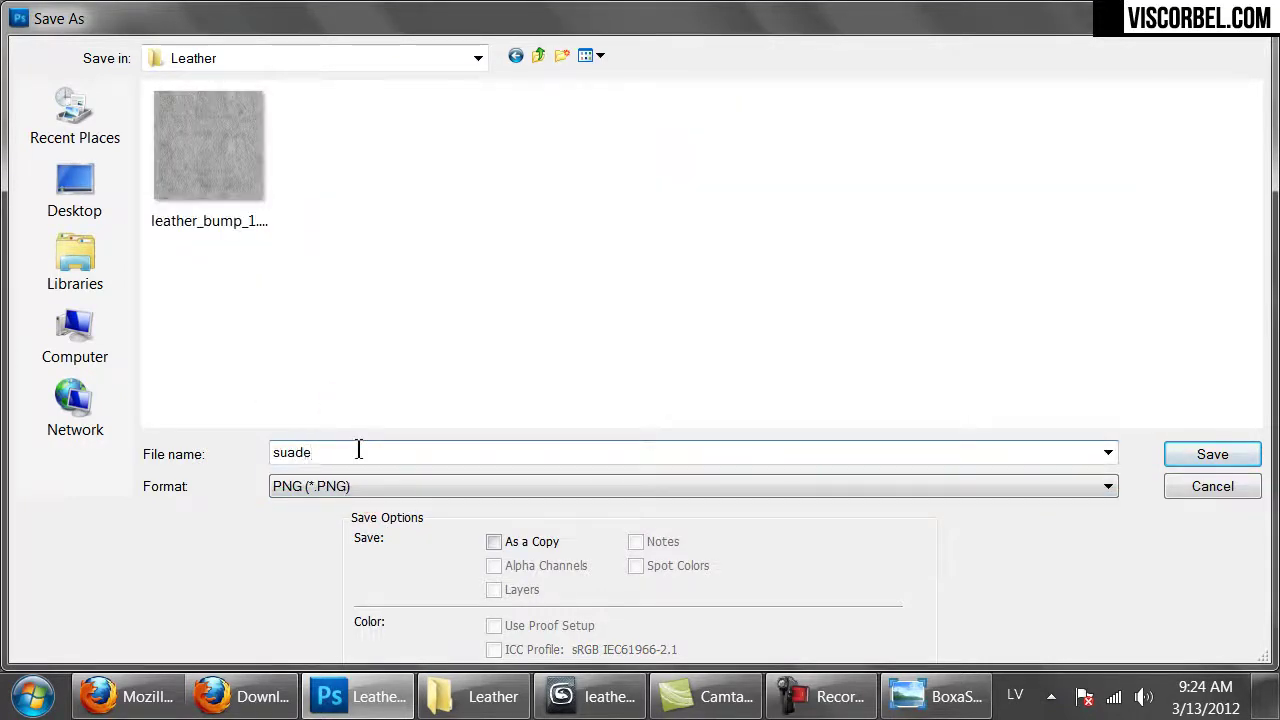
pyautogui.write('uade')
pyautogui.press('Return')
pyautogui.press('Return')
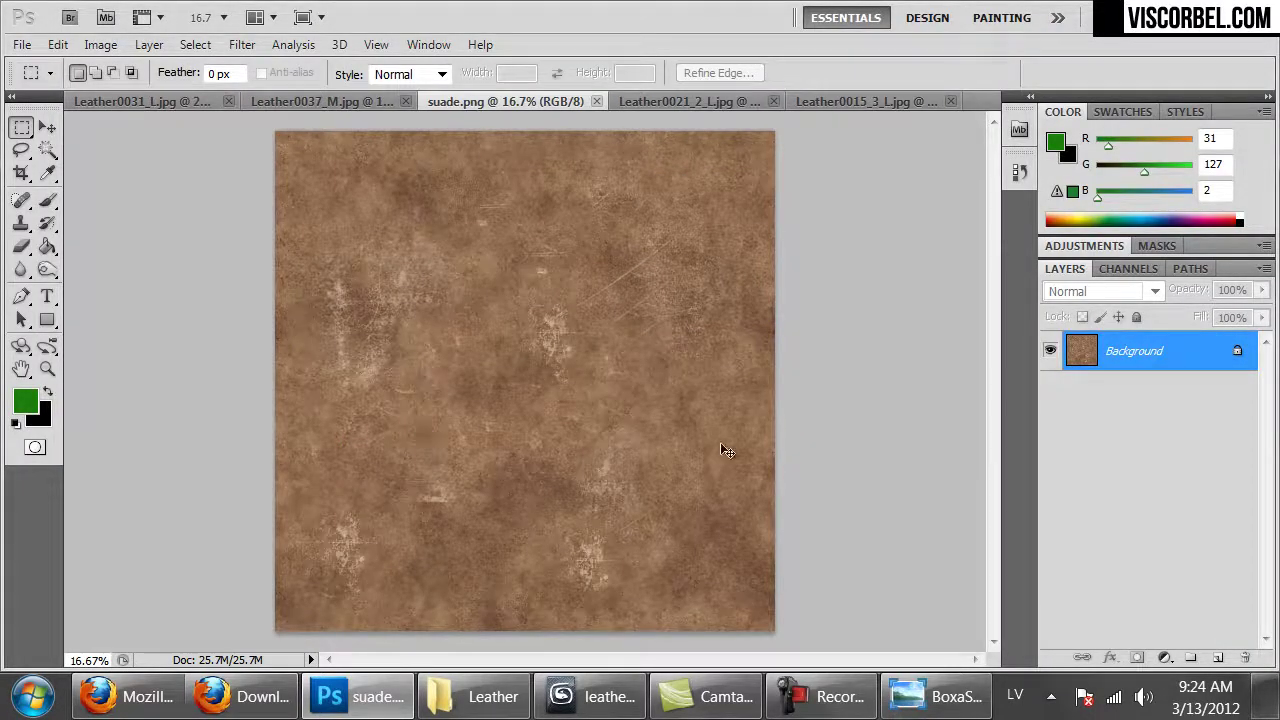
# - Turn the texture greyscale with Hue/Saturation, using a saturation of -100 and a lightness of +8
pyautogui.hotkey('ctrl', 'u')
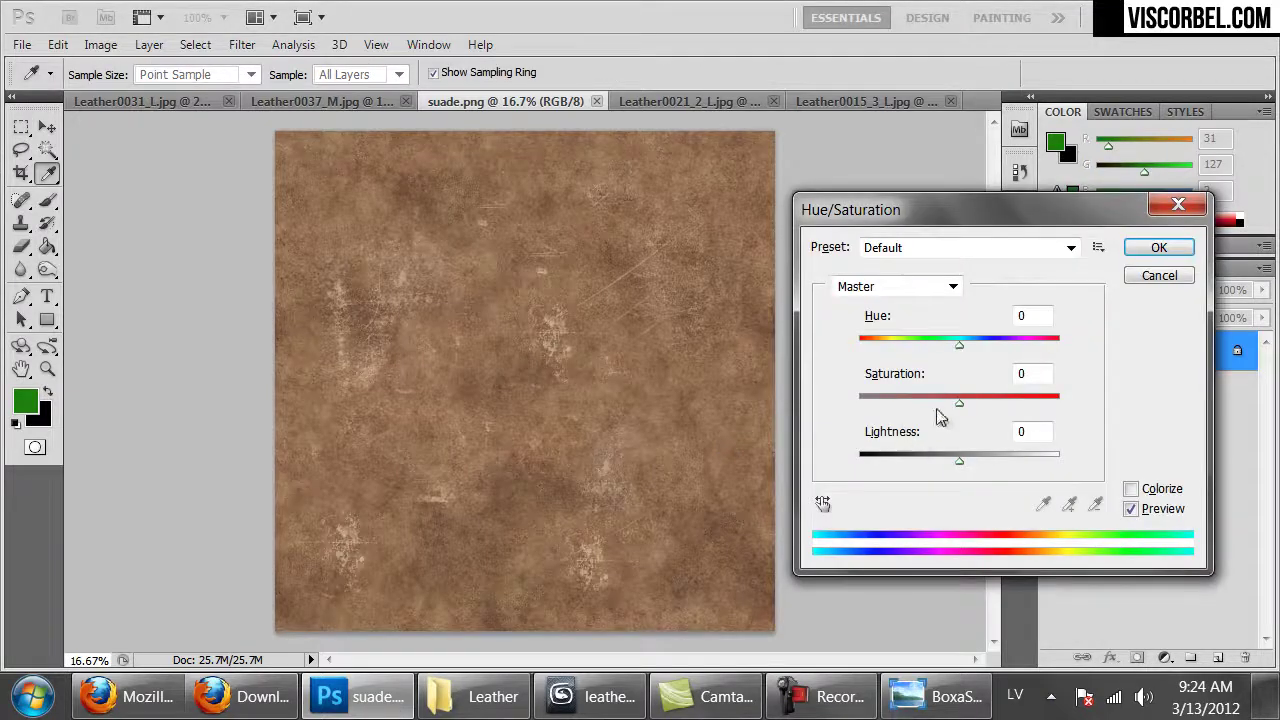
pyautogui.moveTo(921, 404); pyautogui.dragTo(882, 412)
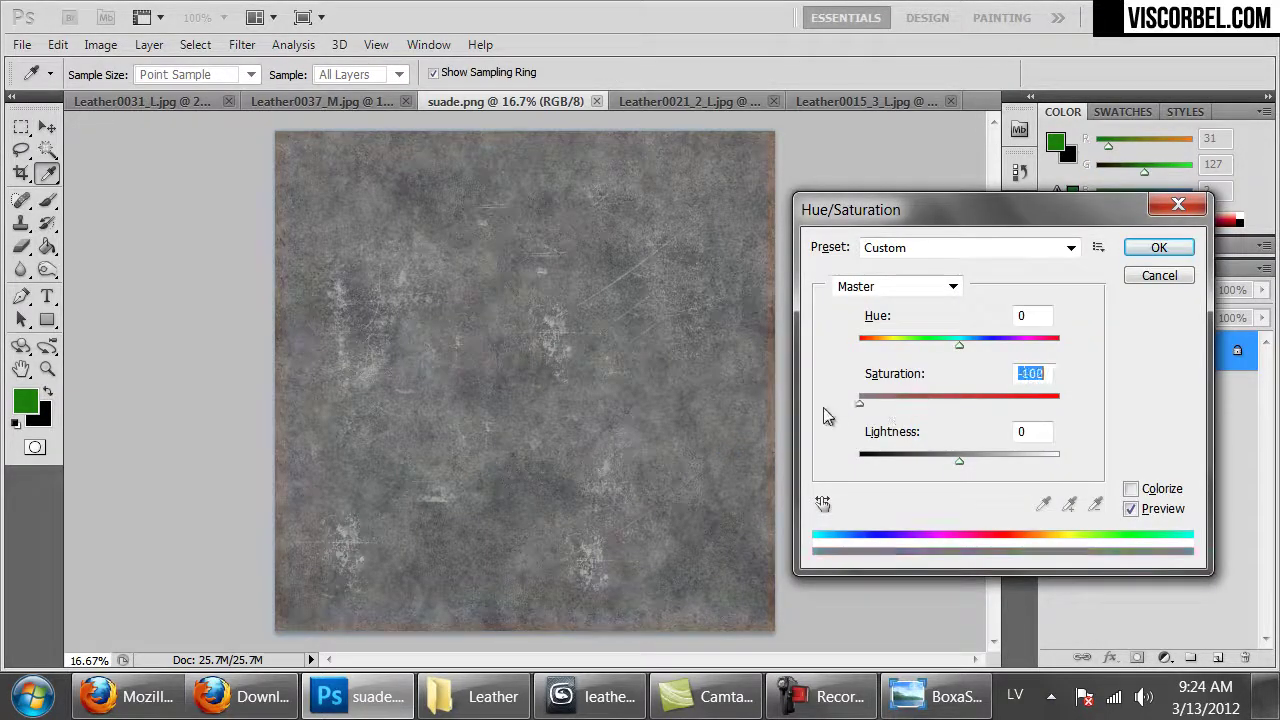
pyautogui.moveTo(955, 464); pyautogui.dragTo(967, 463)
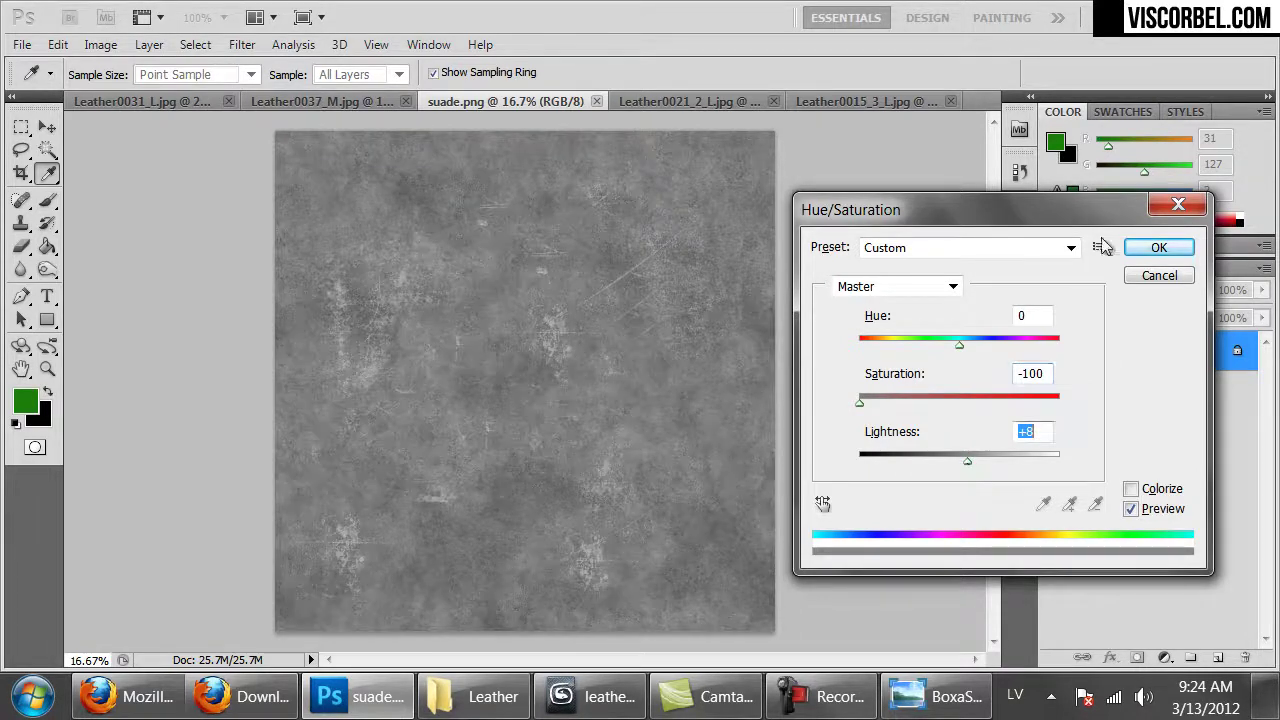
pyautogui.click(1158, 247)
# - Increase the greyscale texture's contrast with Levels, setting the black input to 74 and the white input to 170
pyautogui.hotkey('ctrl', 'l')
pyautogui.moveTo(834, 387); pyautogui.dragTo(869, 387)
pyautogui.moveTo(1084, 386); pyautogui.dragTo(999, 383)
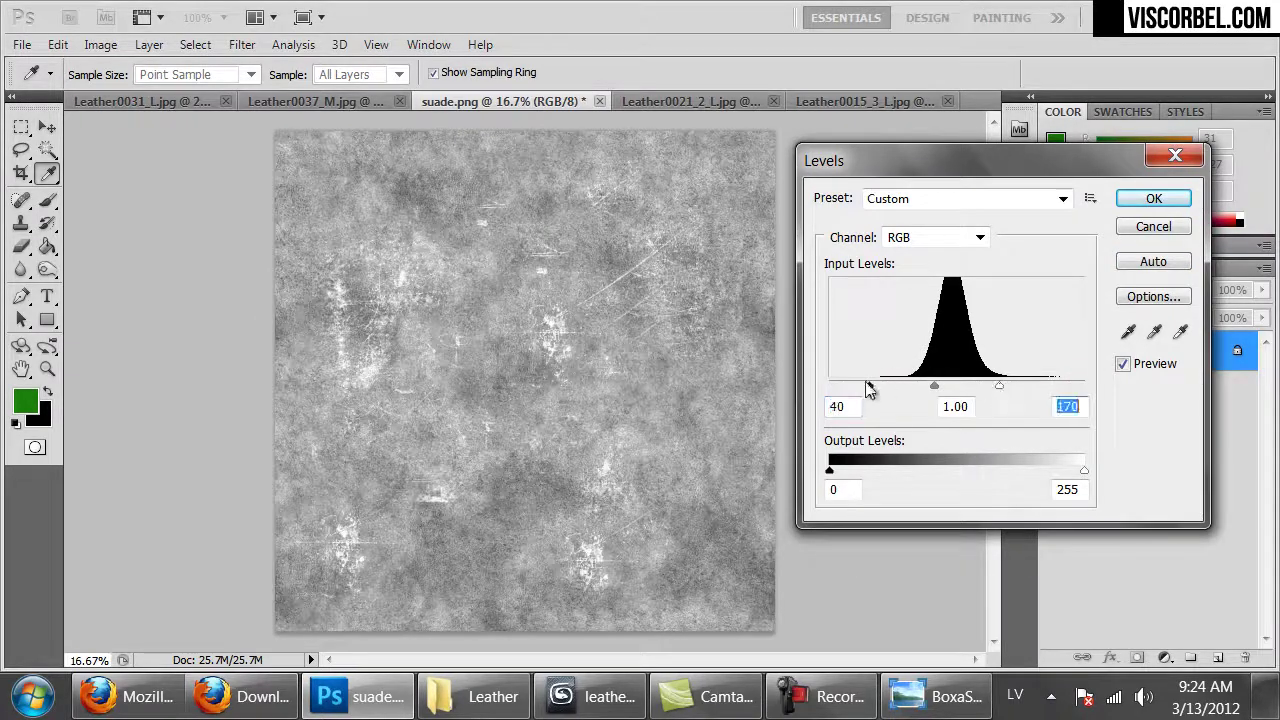
pyautogui.moveTo(876, 391); pyautogui.dragTo(906, 396)
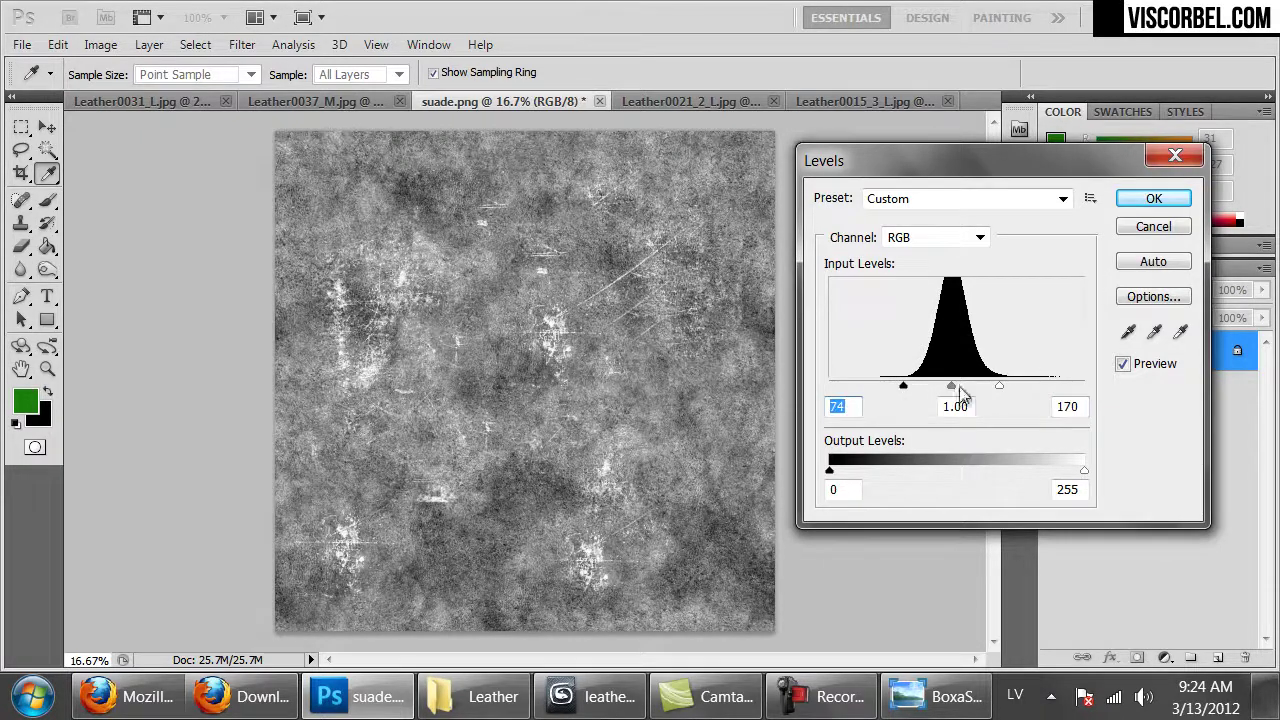
pyautogui.click(1150, 199)
# - Save the high-contrast greyscale texture as suade_bump.png in the Leather textures folder, using the default non-interlaced PNG option
pyautogui.click(475, 486)
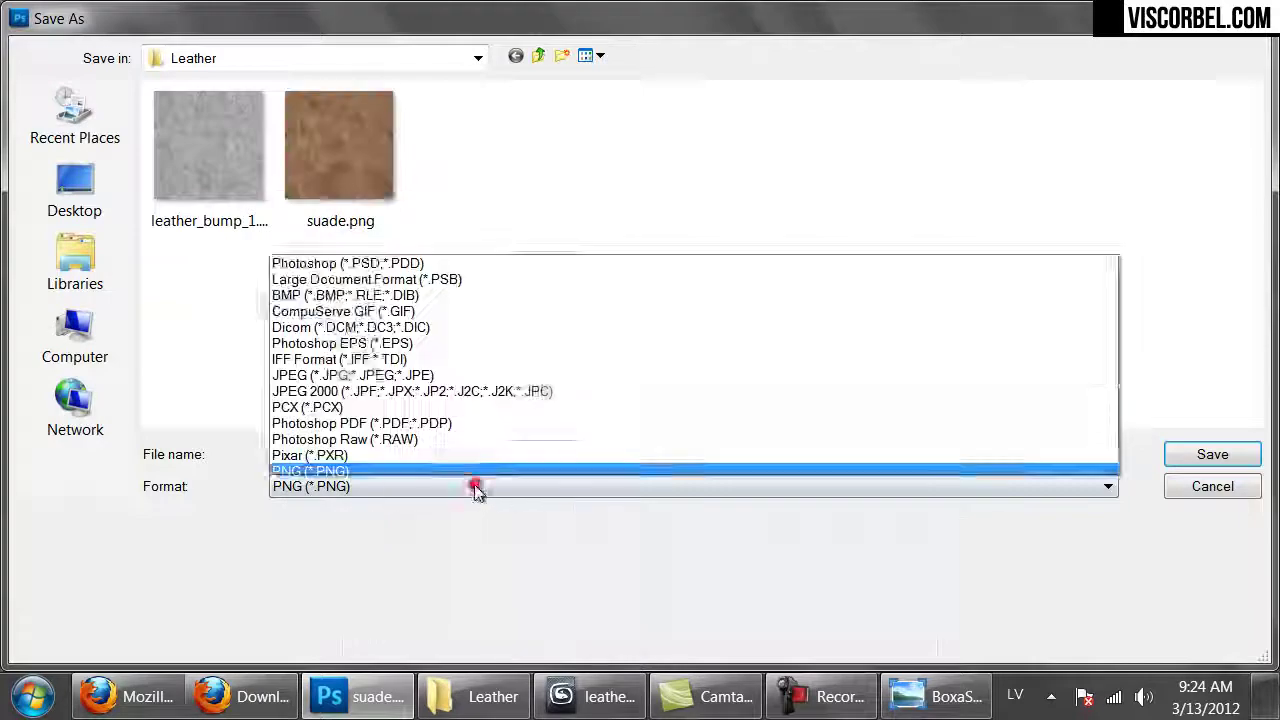
pyautogui.click(386, 403)
pyautogui.click(343, 206)
pyautogui.click(306, 450)
pyautogui.click(313, 452)
pyautogui.write('_bump.png')
pyautogui.press('Return')
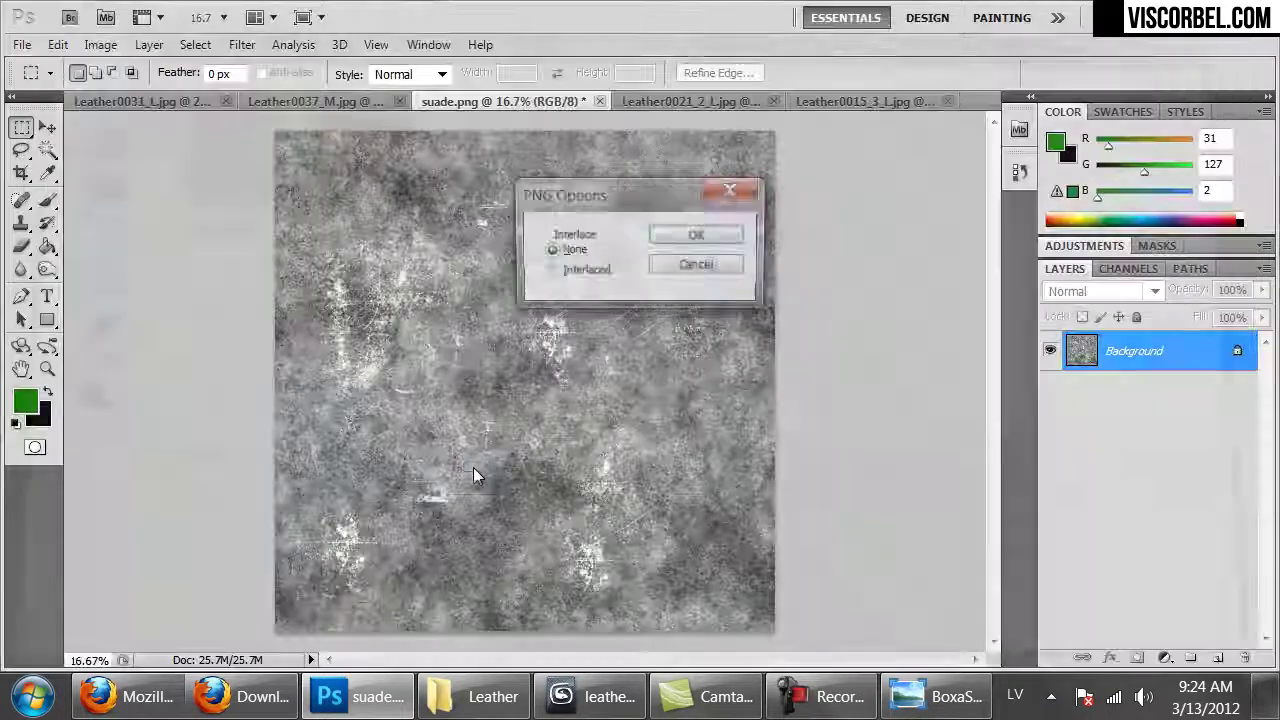
pyautogui.press('Return')
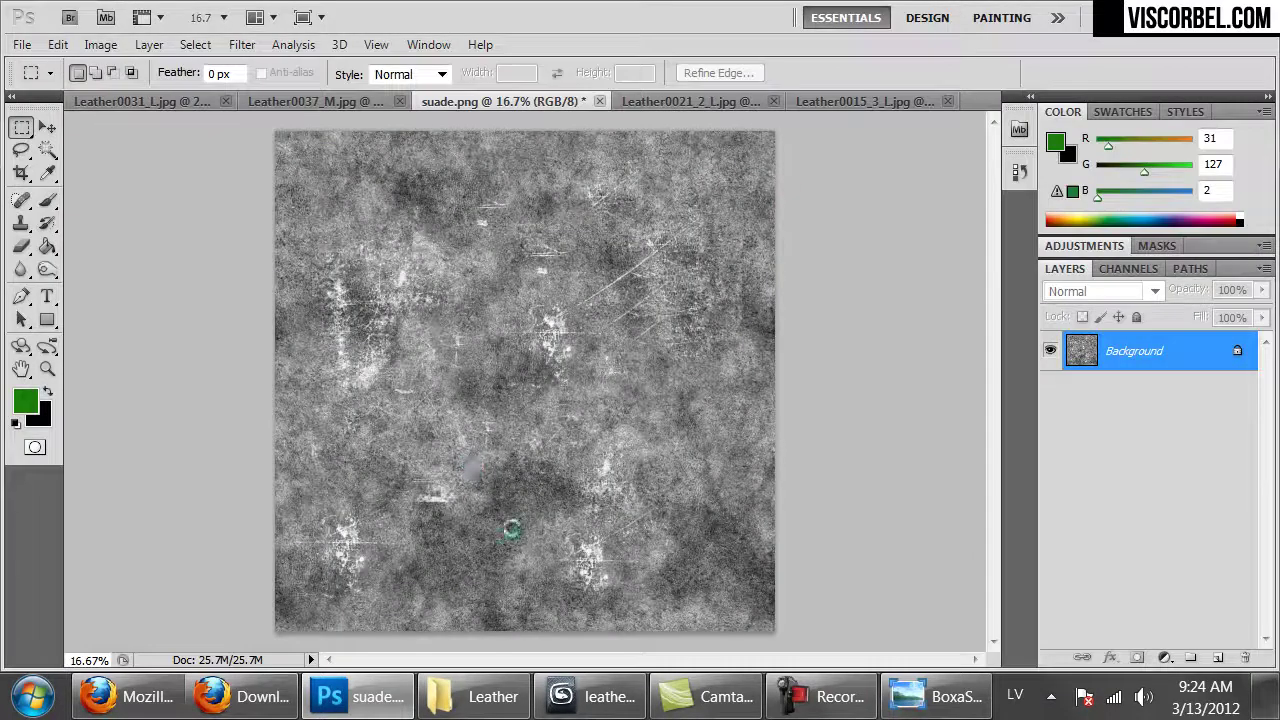
# - Switch to 3ds Max and create a new VRayMtl material in the first empty sample slot of the second row
pyautogui.click(590, 697)
pyautogui.click(736, 355)
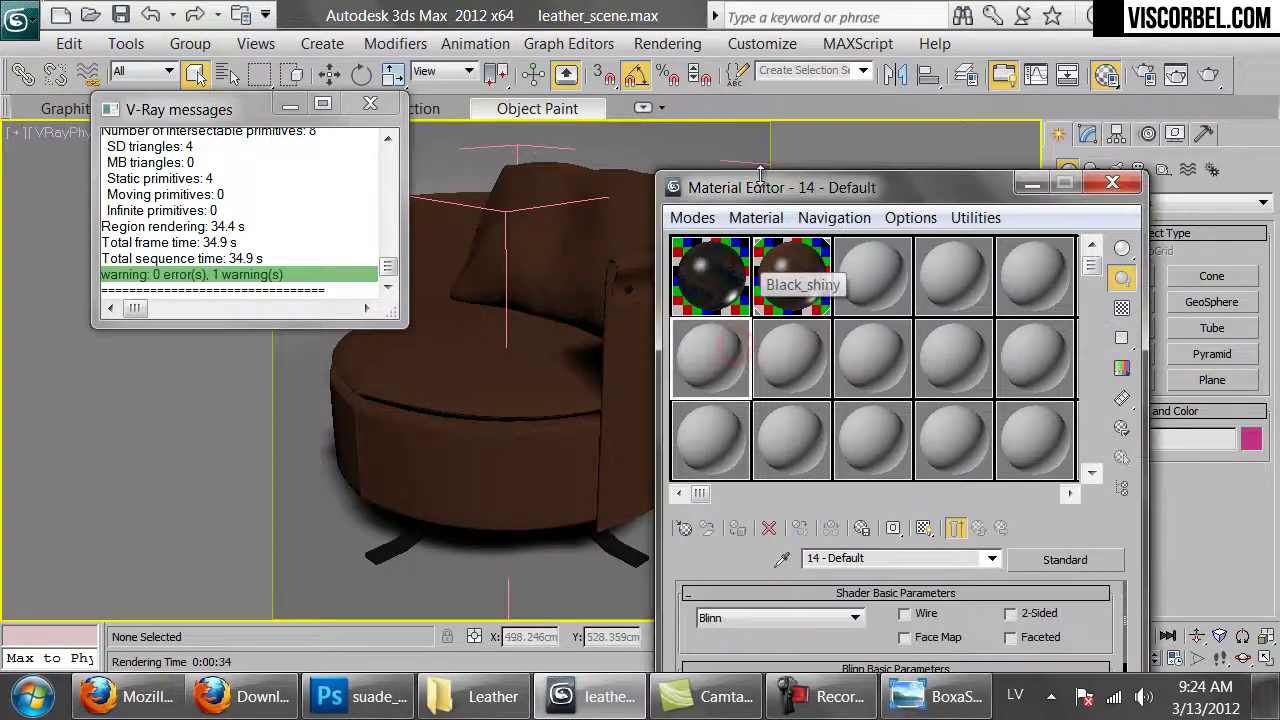
pyautogui.moveTo(880, 187); pyautogui.dragTo(892, 46)
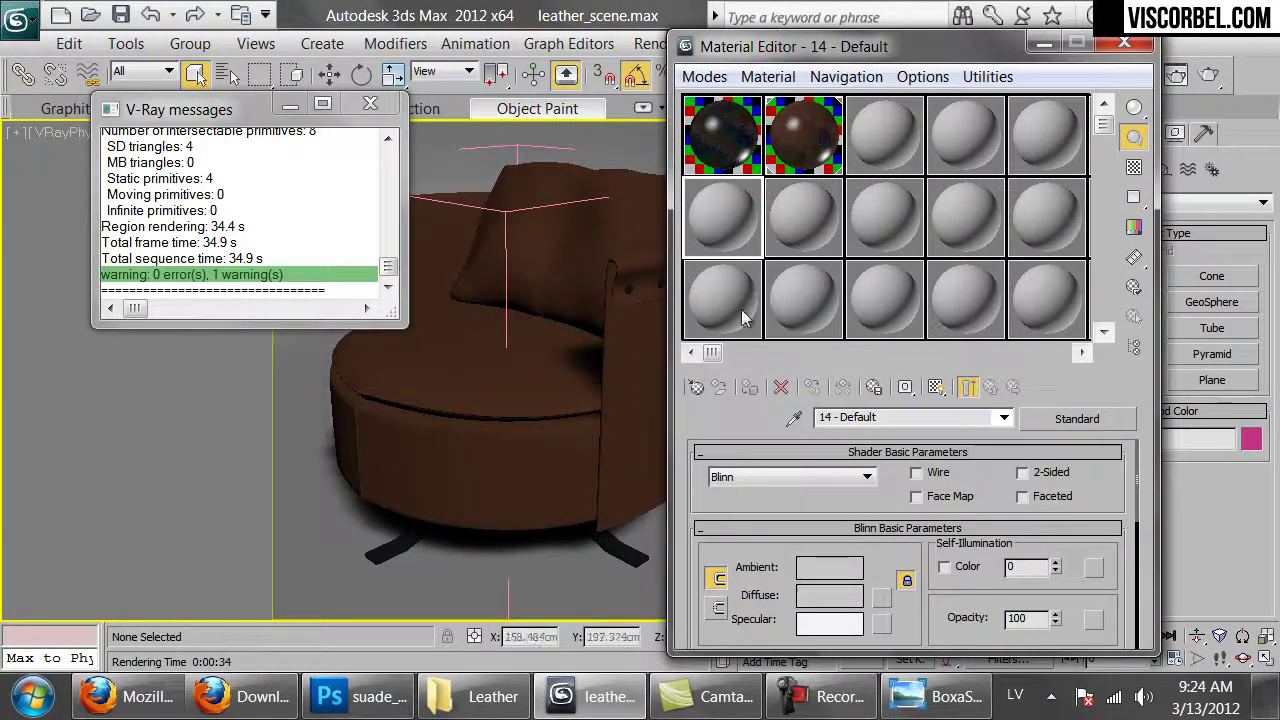
pyautogui.click(696, 387)
pyautogui.doubleClick(430, 568)
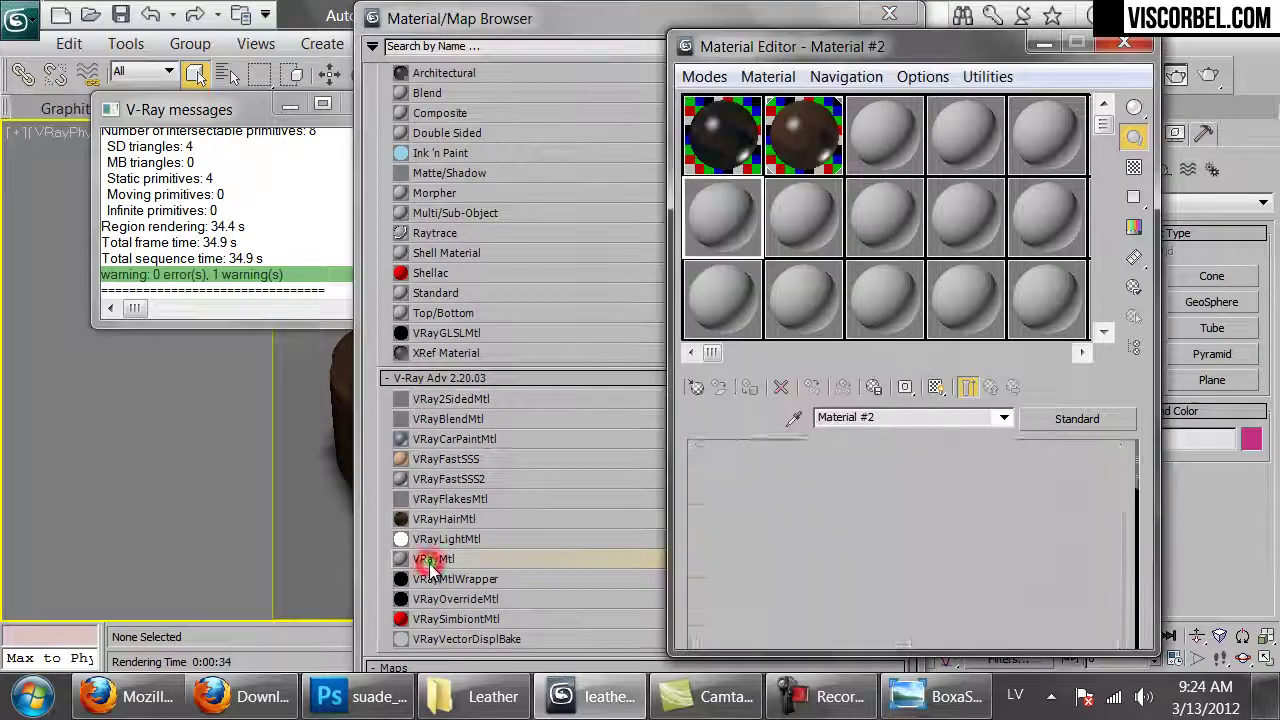
pyautogui.moveTo(686, 22); pyautogui.dragTo(596, 20)
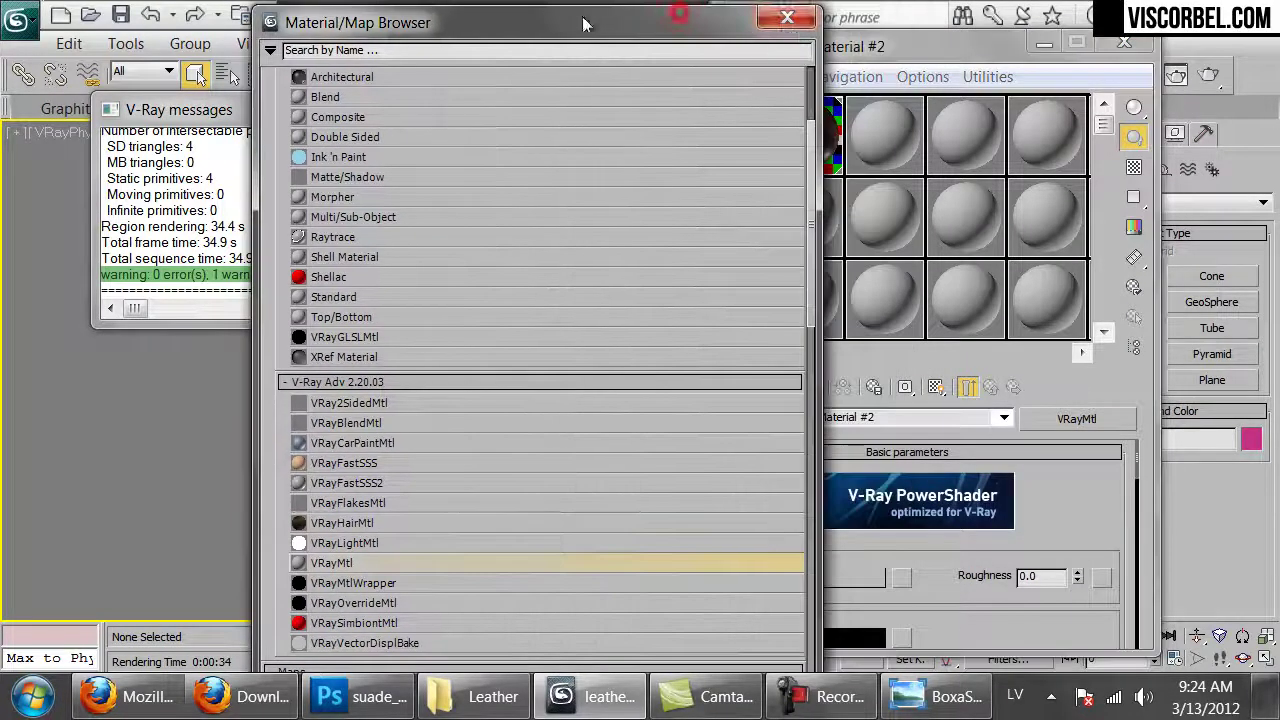
pyautogui.click(797, 18)
# - Load suade.png as a Bitmap in the new material's Diffuse map
pyautogui.click(901, 578)
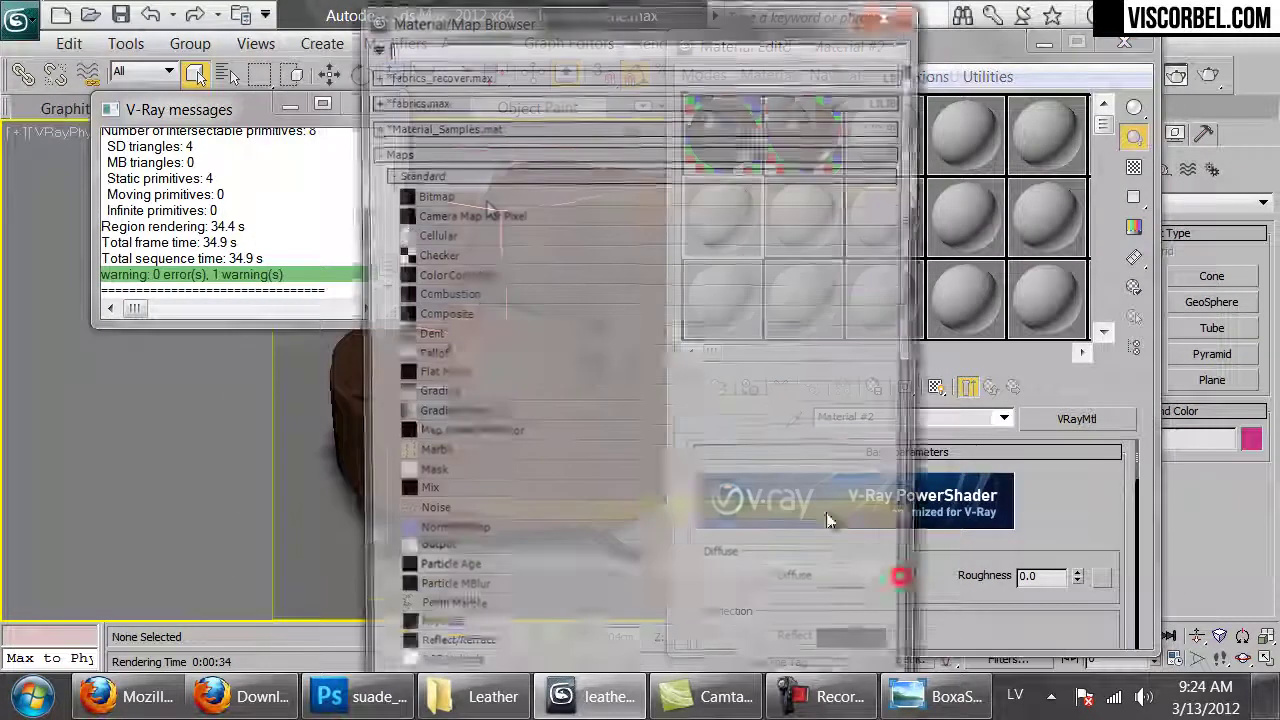
pyautogui.doubleClick(480, 200)
pyautogui.click(223, 208)
pyautogui.doubleClick(220, 191)
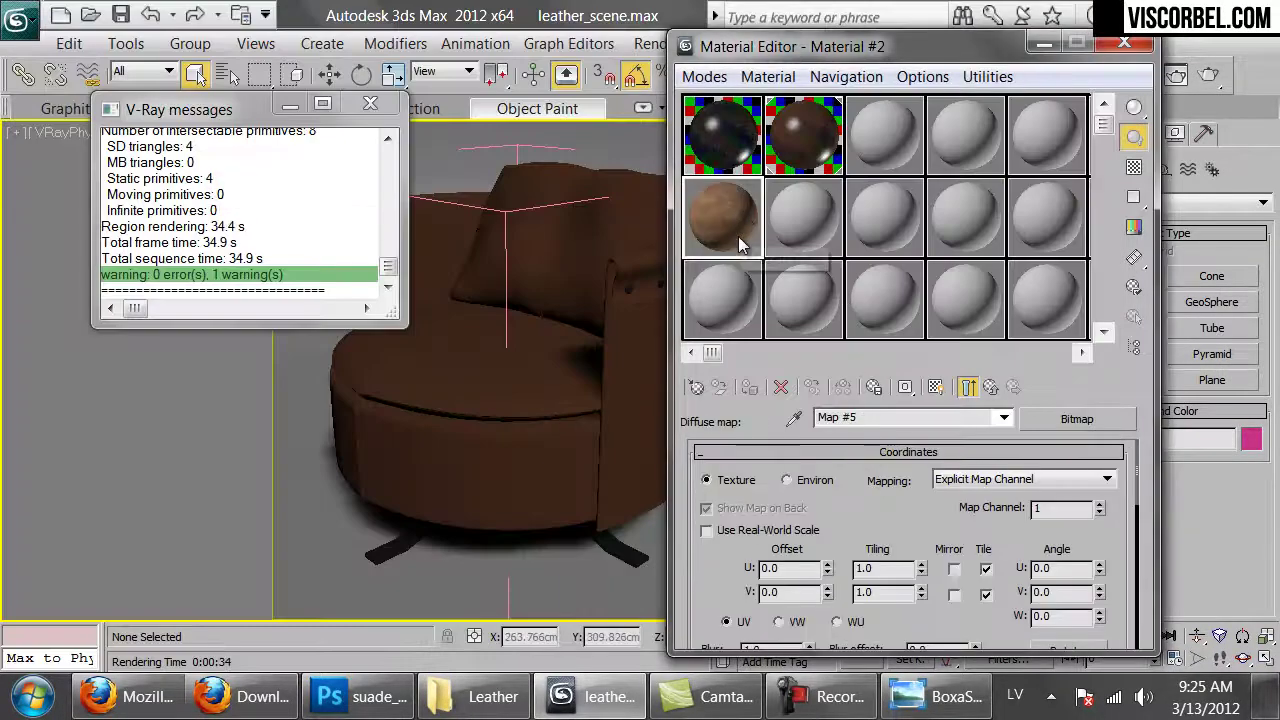
# - Assign the suede material to the chair's seat, cushions and outer shell, and show its texture in the viewport
pyautogui.moveTo(732, 228); pyautogui.dragTo(567, 262)
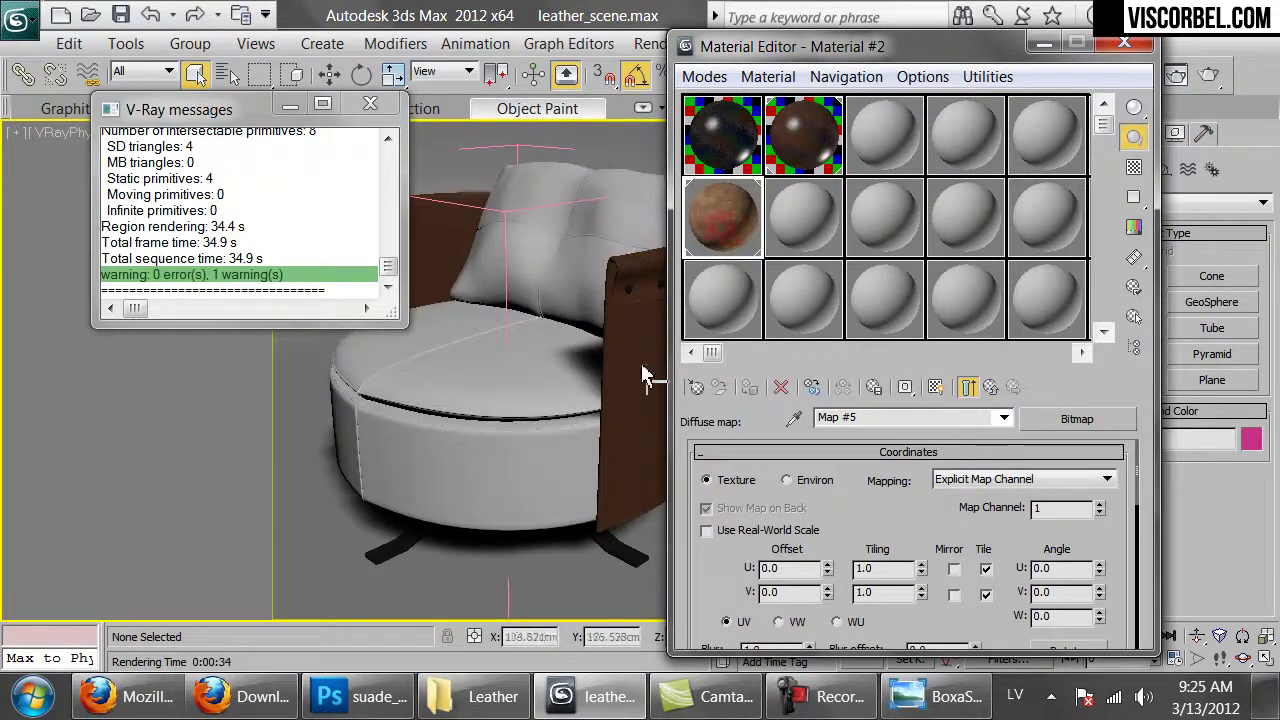
pyautogui.moveTo(686, 336); pyautogui.dragTo(643, 365)
pyautogui.click(935, 387)
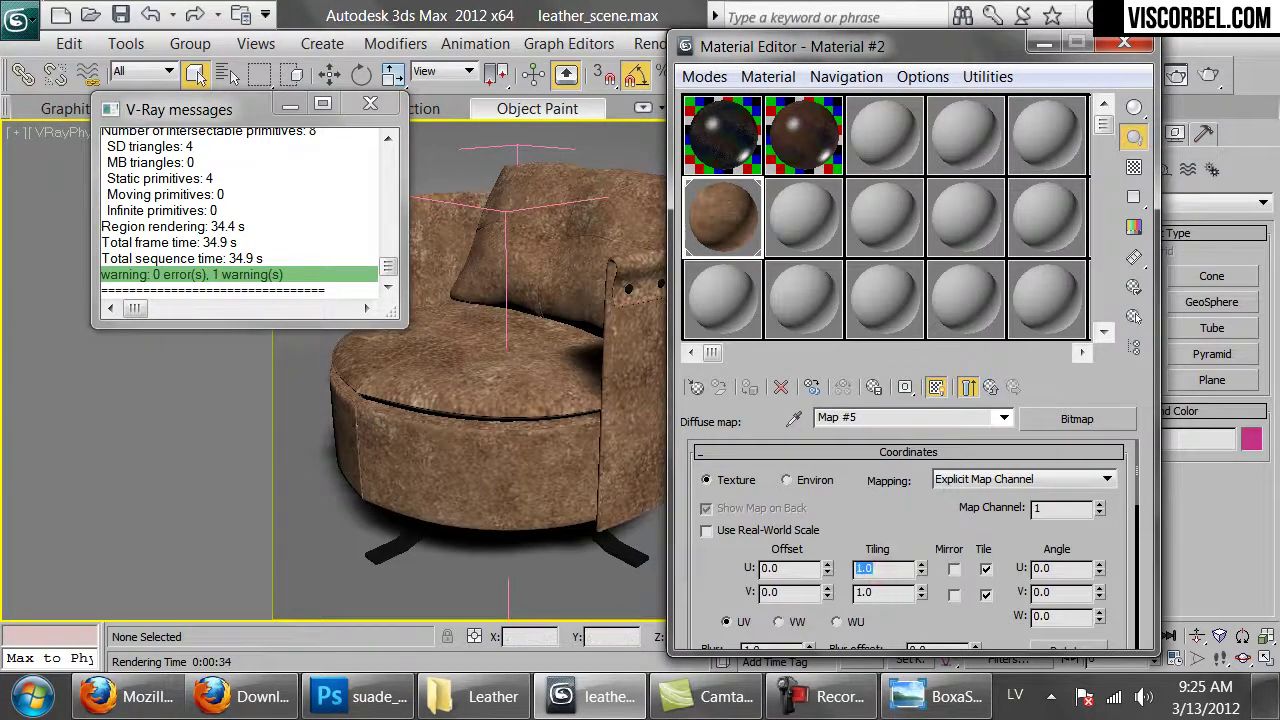
# - Set the diffuse bitmap's U and V tiling to 3
pyautogui.write('3')
pyautogui.press('Tab')
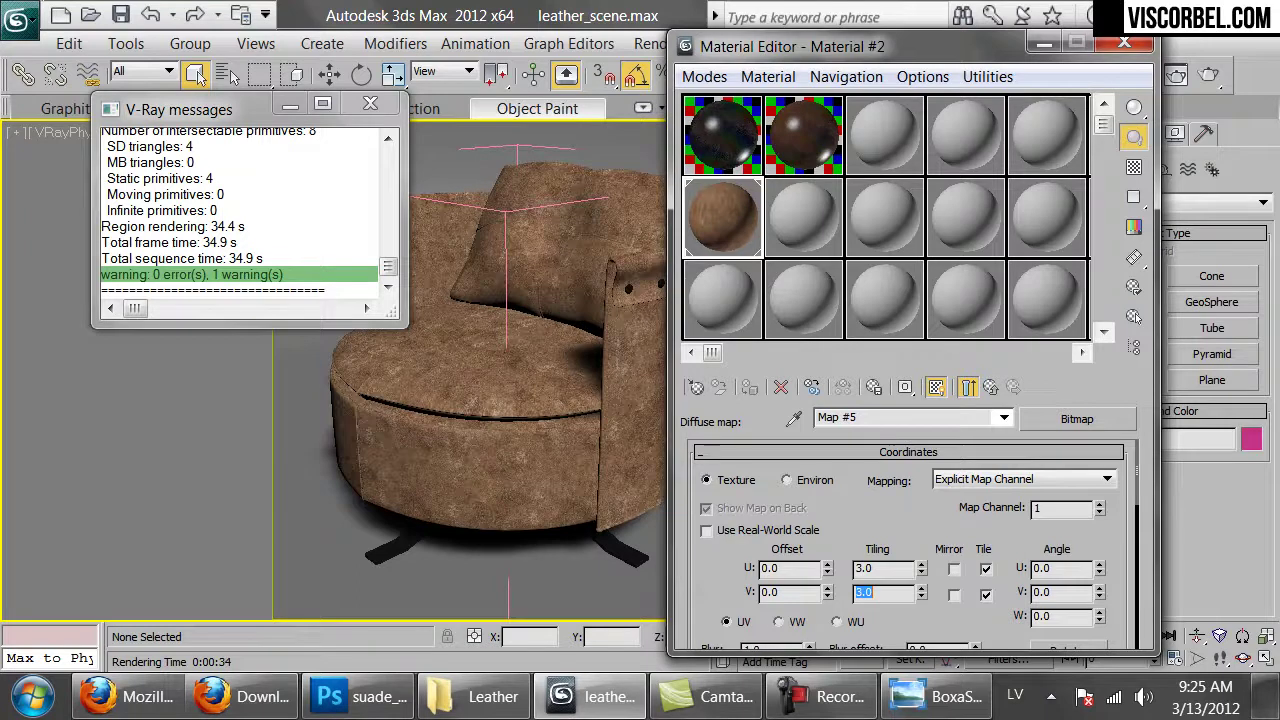
pyautogui.moveTo(797, 46); pyautogui.dragTo(754, 55)
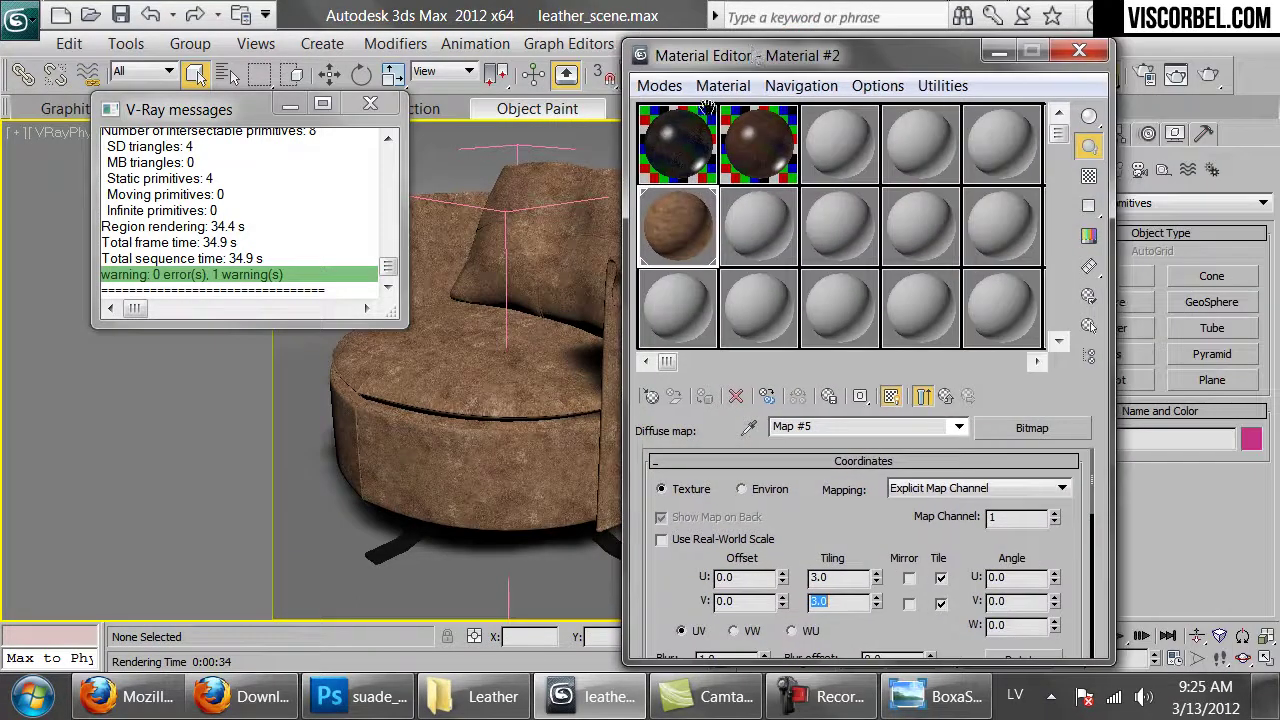
# - Open a large preview of the suede material and load suade_bump.png as a Bitmap in its Bump map
pyautogui.doubleClick(695, 243)
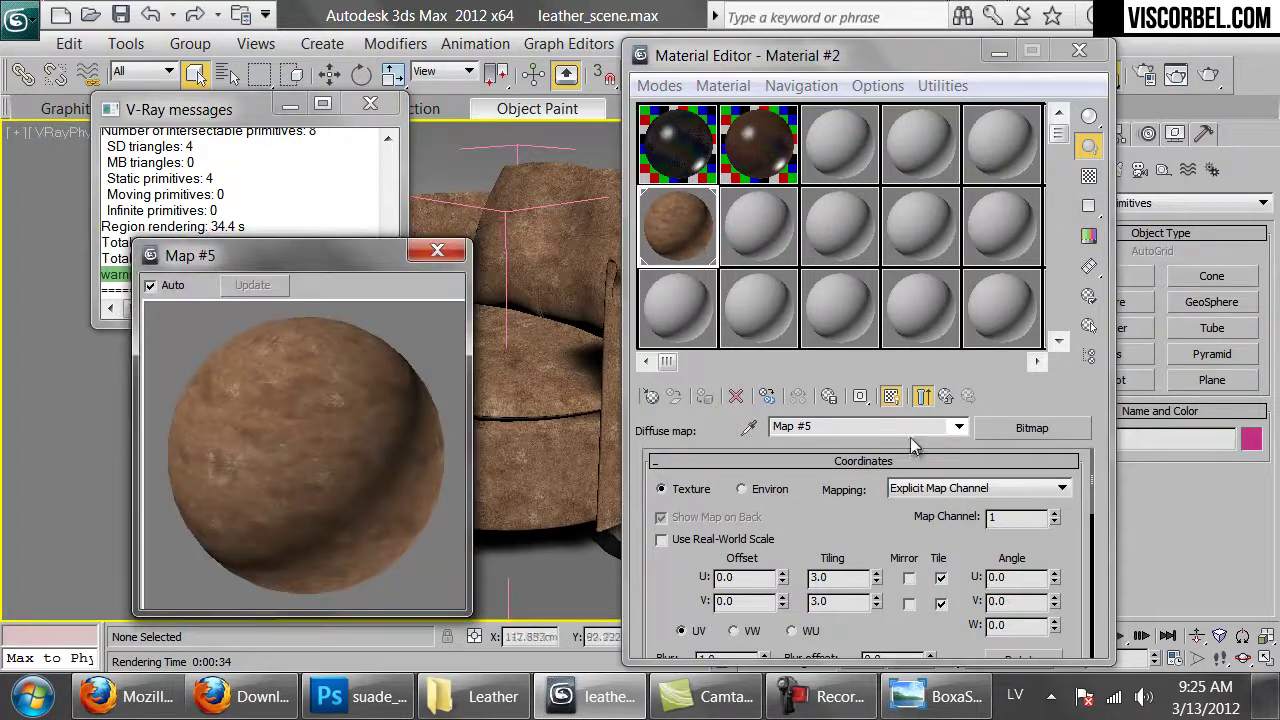
pyautogui.click(947, 396)
pyautogui.scroll(-10, 895, 453)
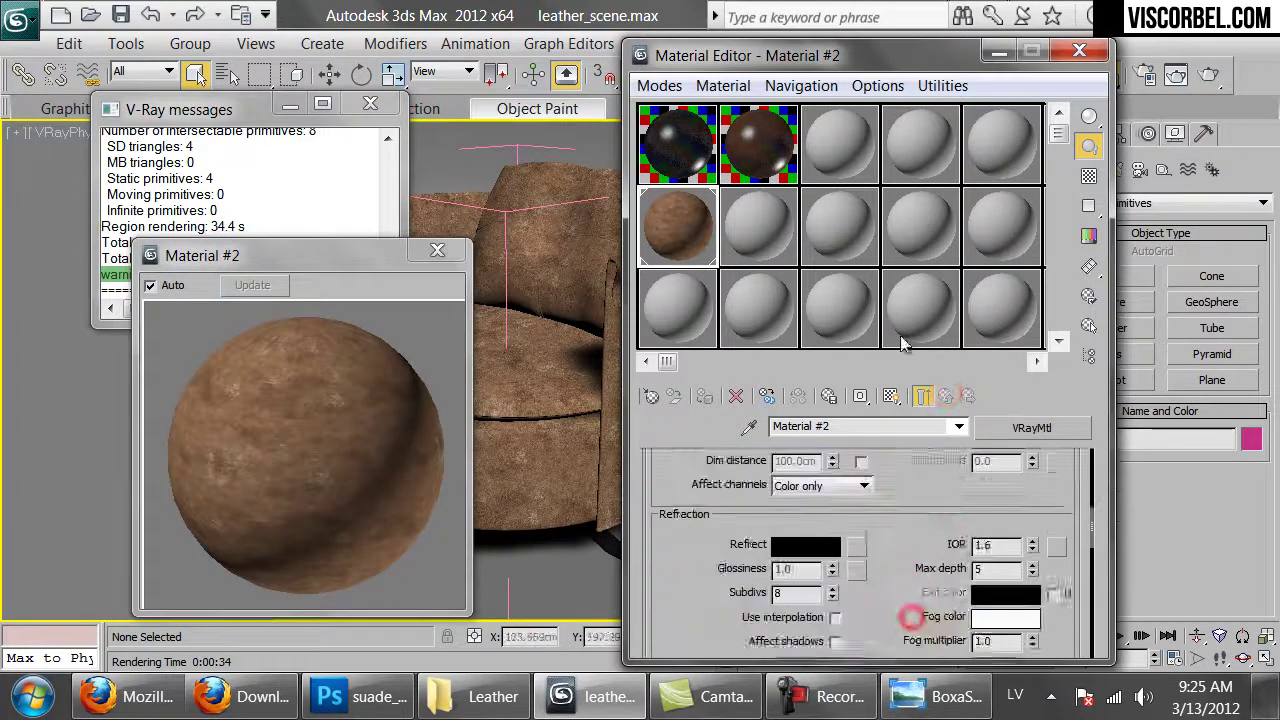
pyautogui.scroll(-3, 895, 453)
pyautogui.click(866, 466)
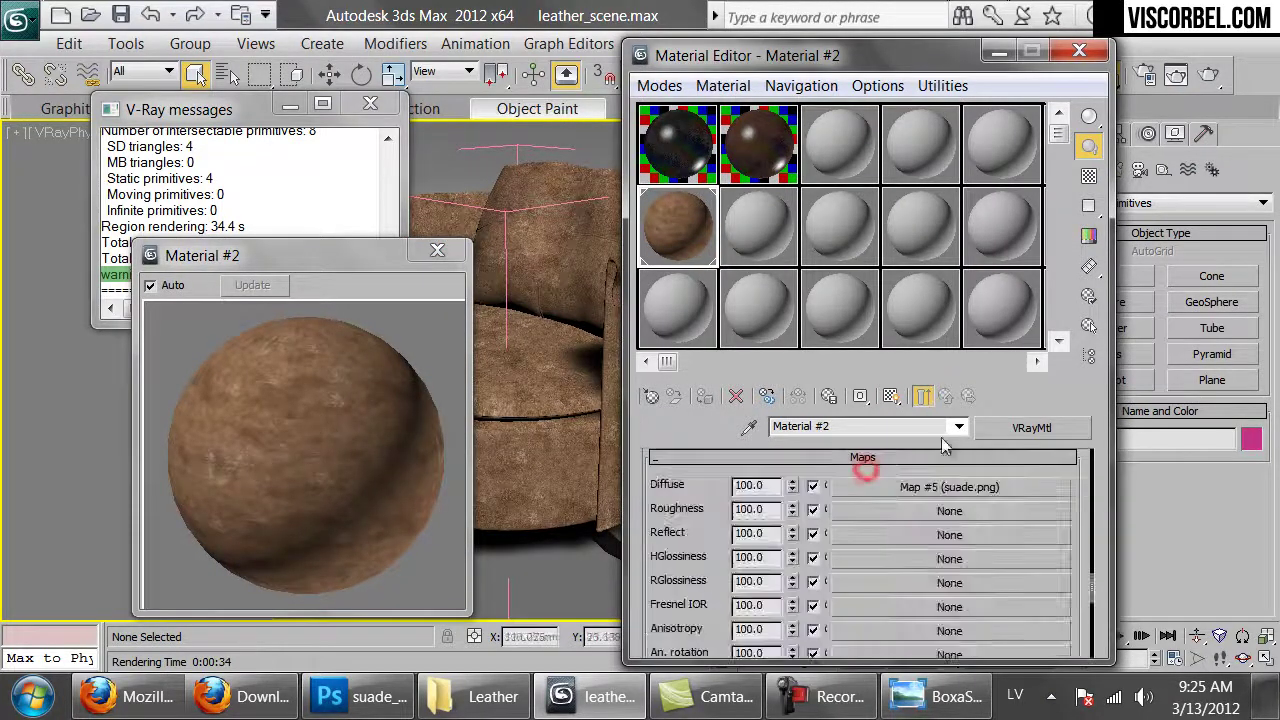
pyautogui.moveTo(668, 580); pyautogui.dragTo(683, 393)
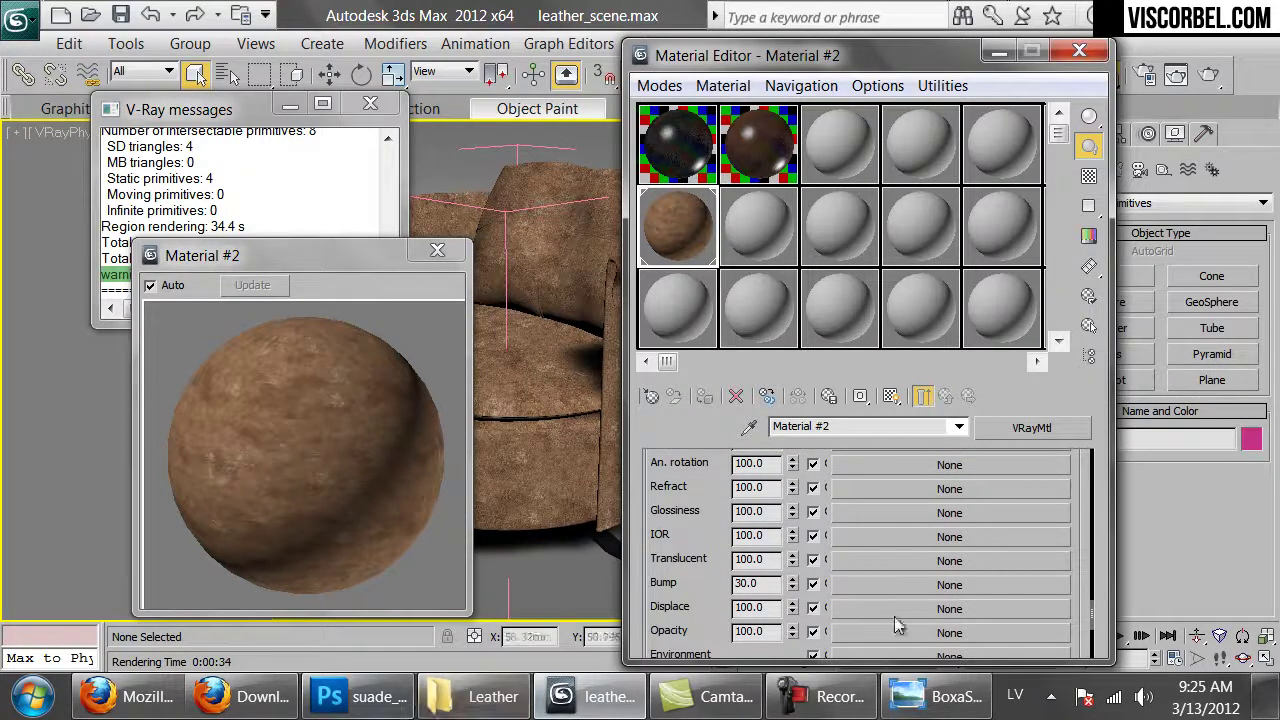
pyautogui.click(908, 585)
pyautogui.doubleClick(440, 195)
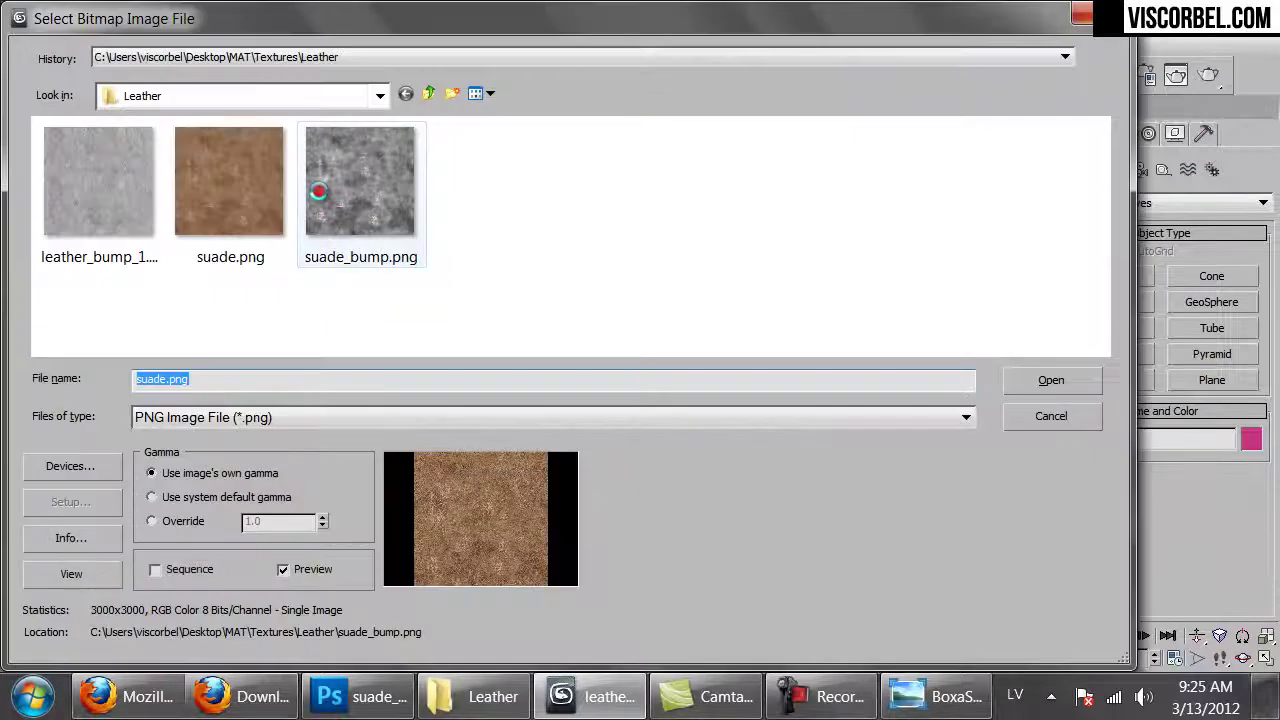
pyautogui.doubleClick(319, 191)
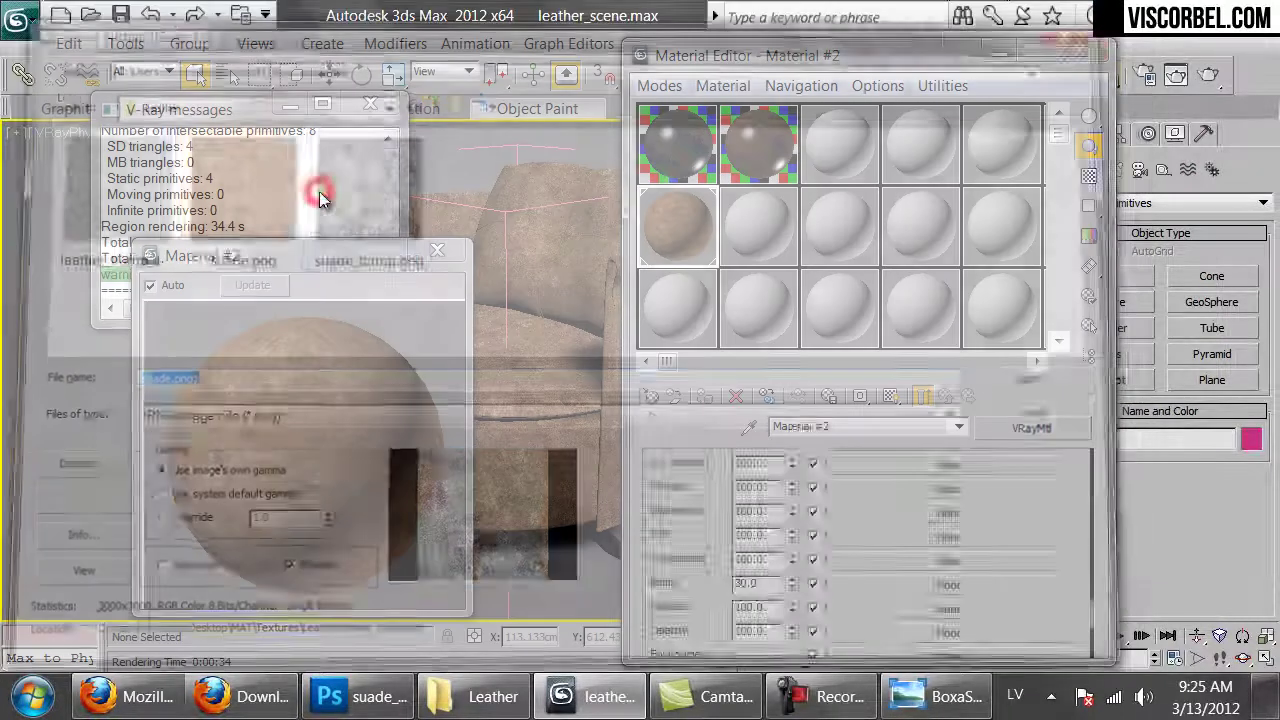
# - Set the bump bitmap's U and V tiling to 3 to match the diffuse map
pyautogui.doubleClick(849, 577)
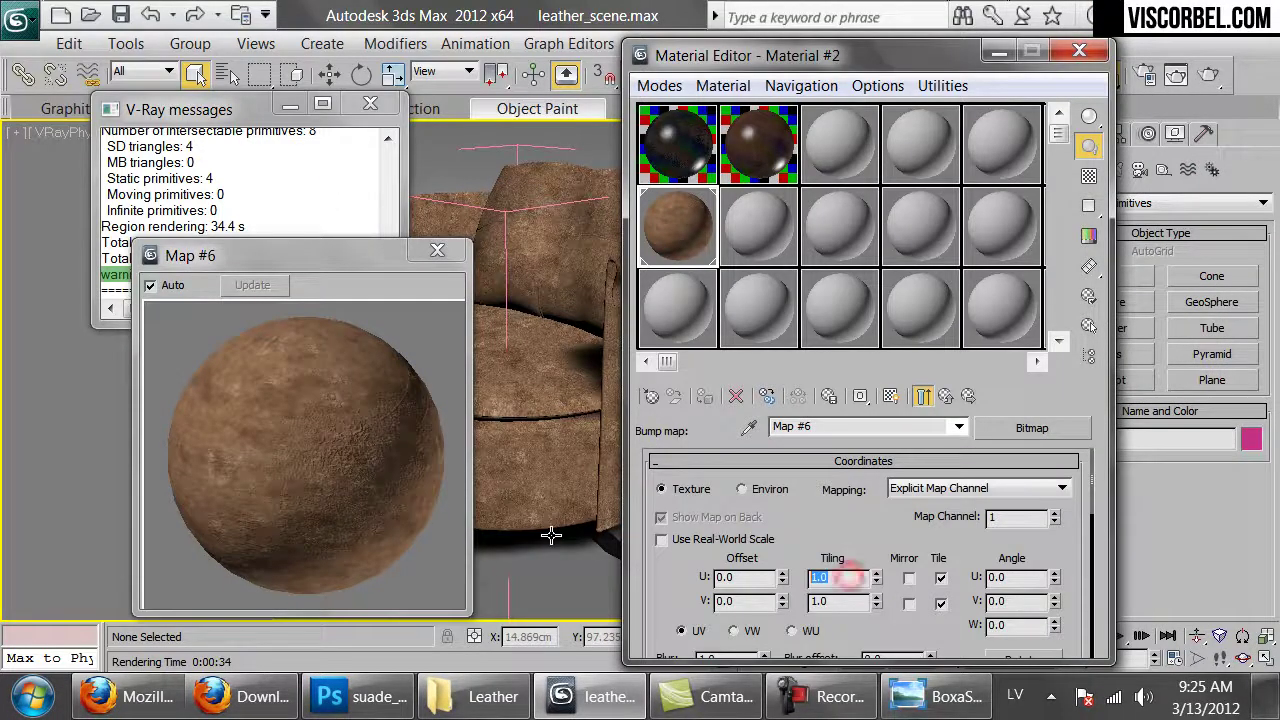
pyautogui.write('3')
pyautogui.press('Tab')
pyautogui.write('3')
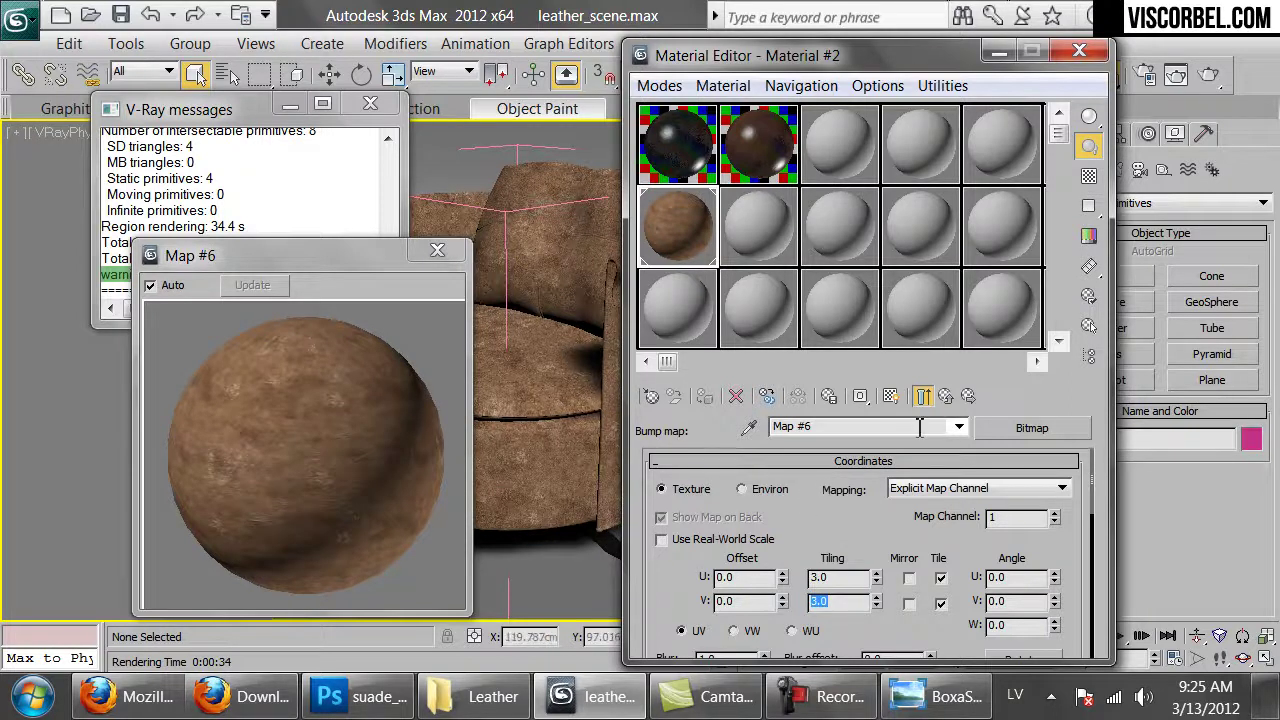
# - Enlarge the material preview and invert the bump map's output to compare the relief
pyautogui.scroll(-10, 910, 621)
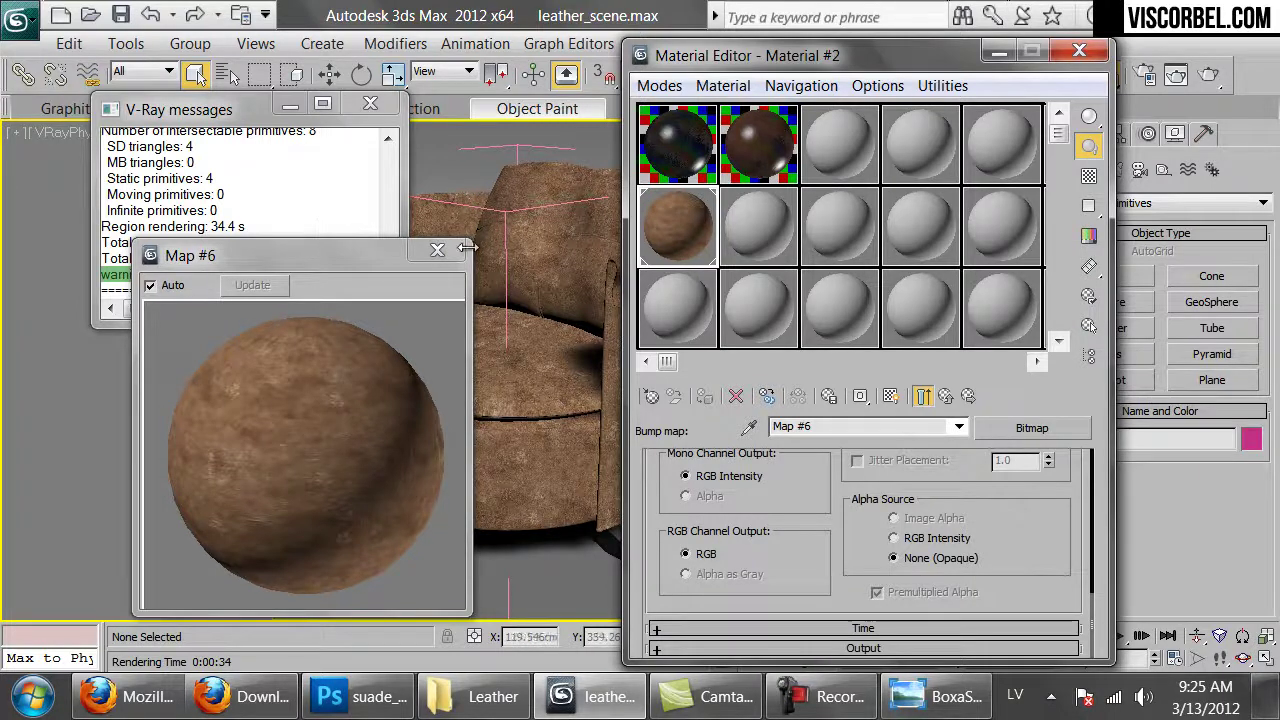
pyautogui.moveTo(468, 247); pyautogui.dragTo(682, 30)
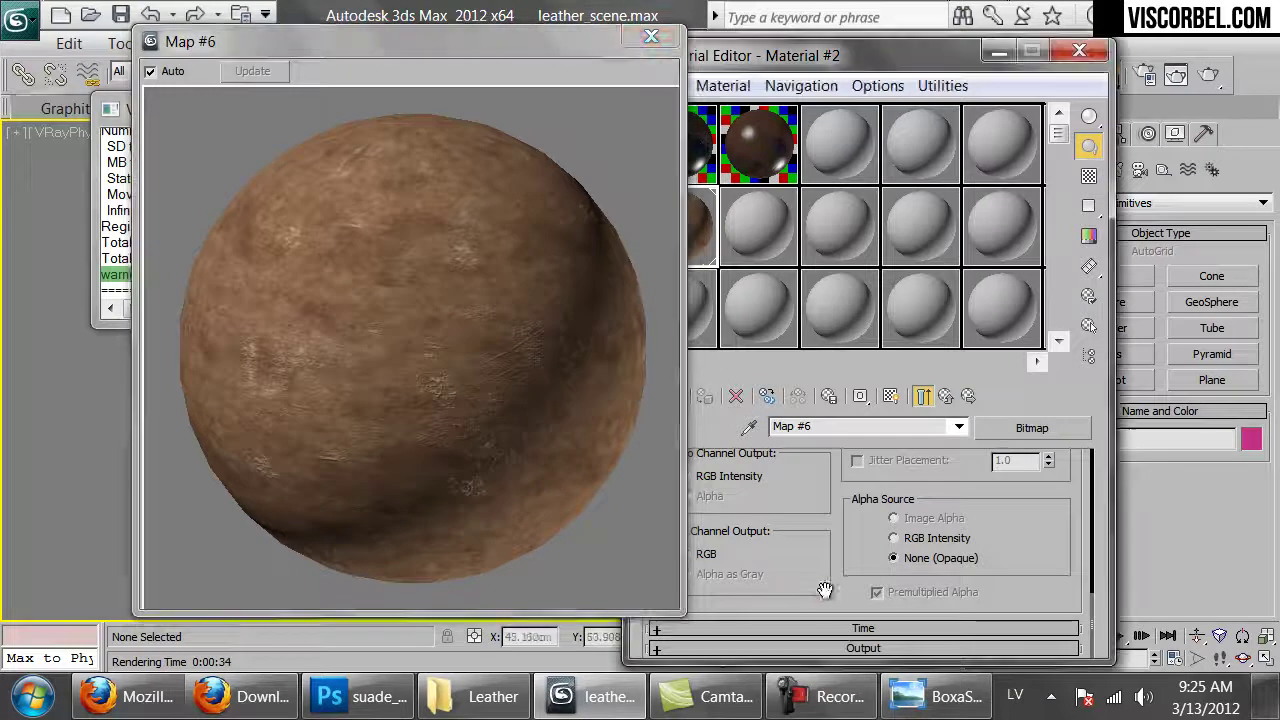
pyautogui.click(852, 648)
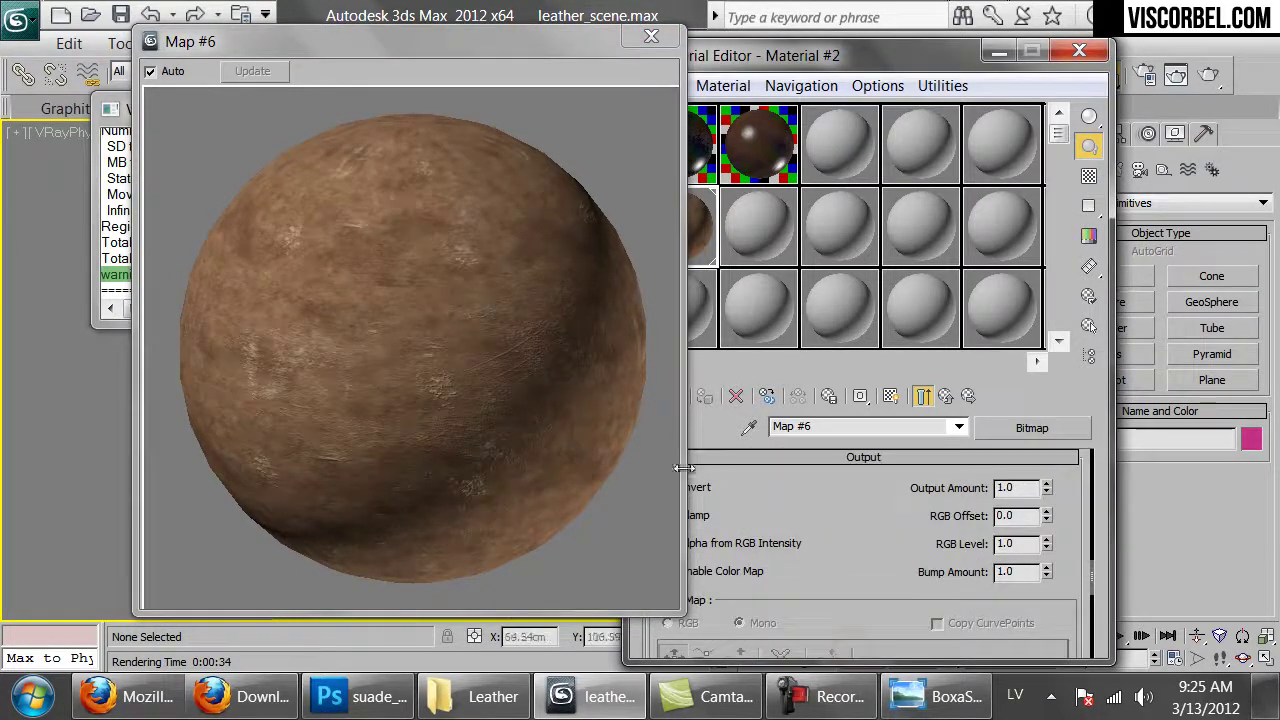
pyautogui.moveTo(570, 58); pyautogui.dragTo(458, 62)
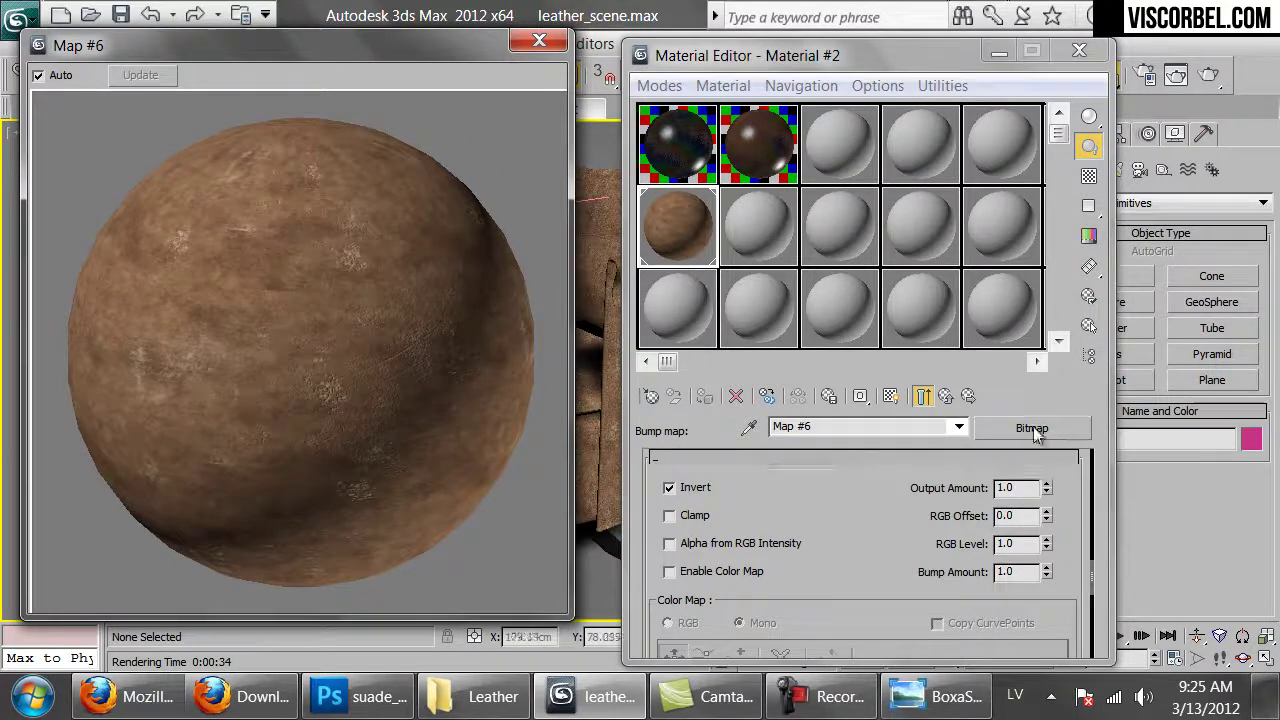
pyautogui.click(845, 500)
# - Set the bump bitmap's filtering to None and close the enlarged preview
pyautogui.scroll(10, 897, 549)
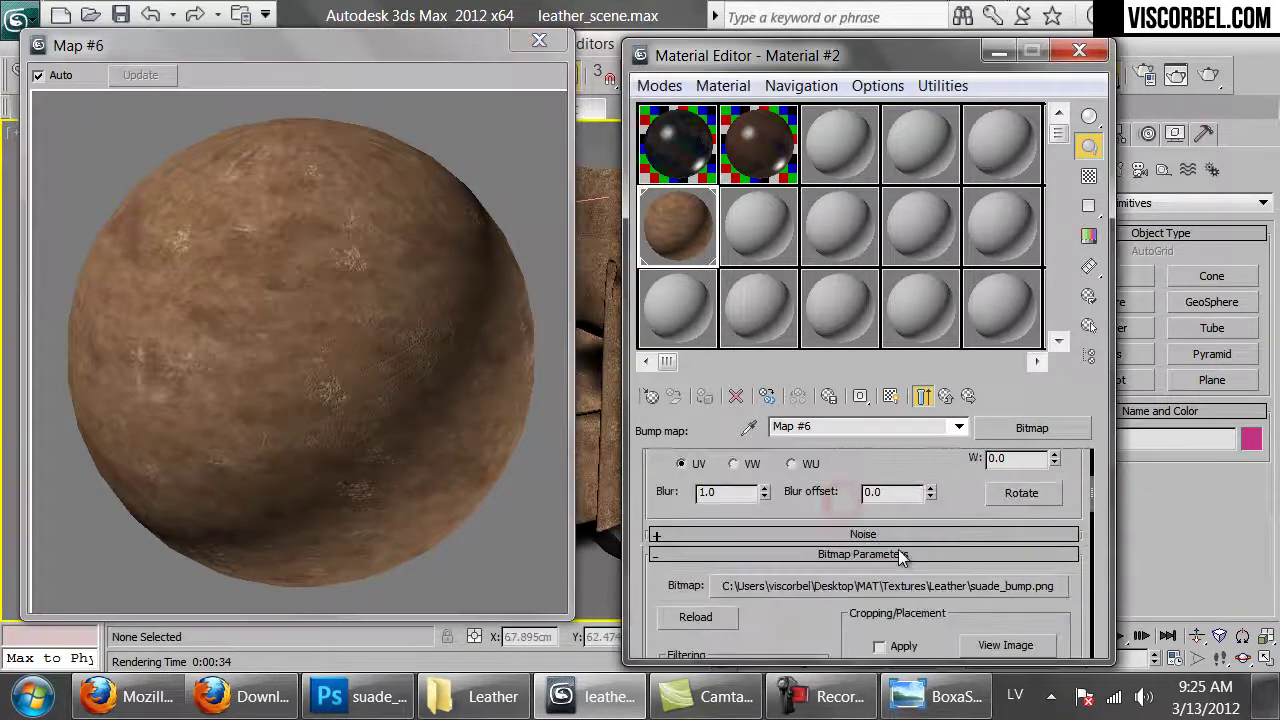
pyautogui.scroll(-6, 700, 585)
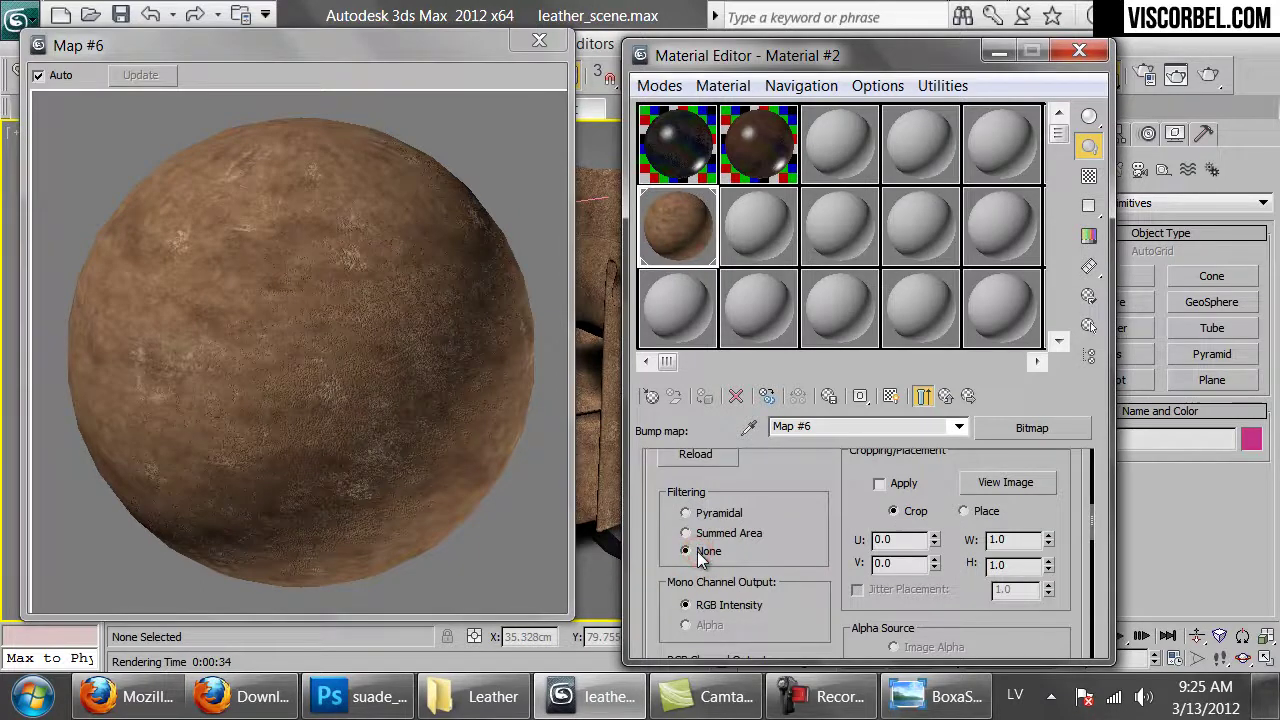
pyautogui.click(540, 42)
# - Render the chair with the suede material in the V-Ray frame buffer
pyautogui.click(1210, 75)
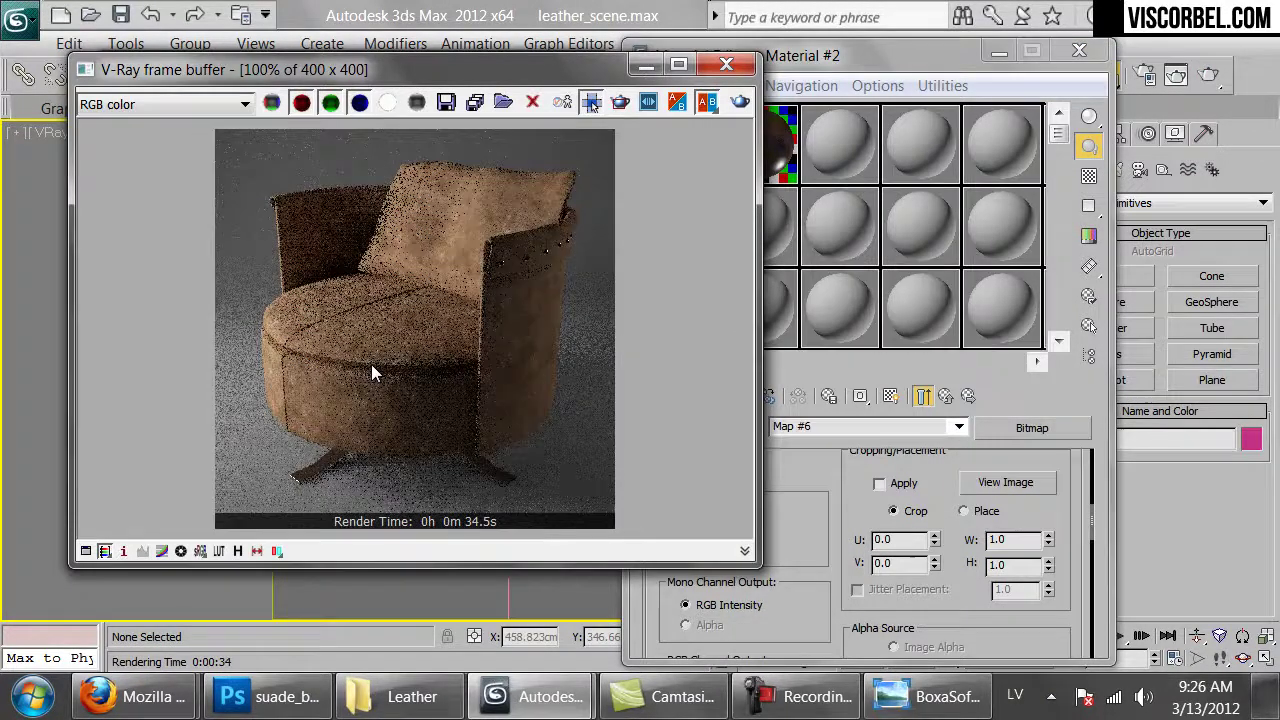
pyautogui.hotkey('shift', 'q')
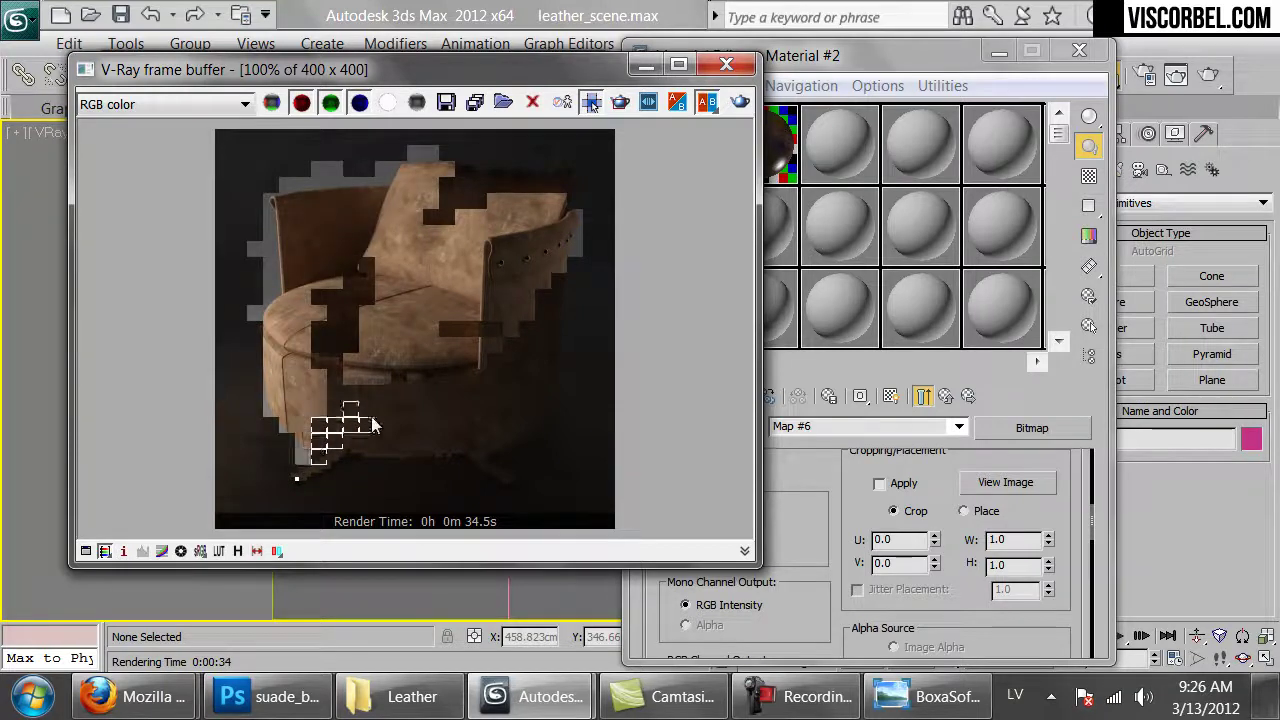
# - Examine the suede pillow reference photo P1010962.jpg, and return to the chair render in 3ds Max for comparison
pyautogui.click(412, 697)
pyautogui.click(743, 380)
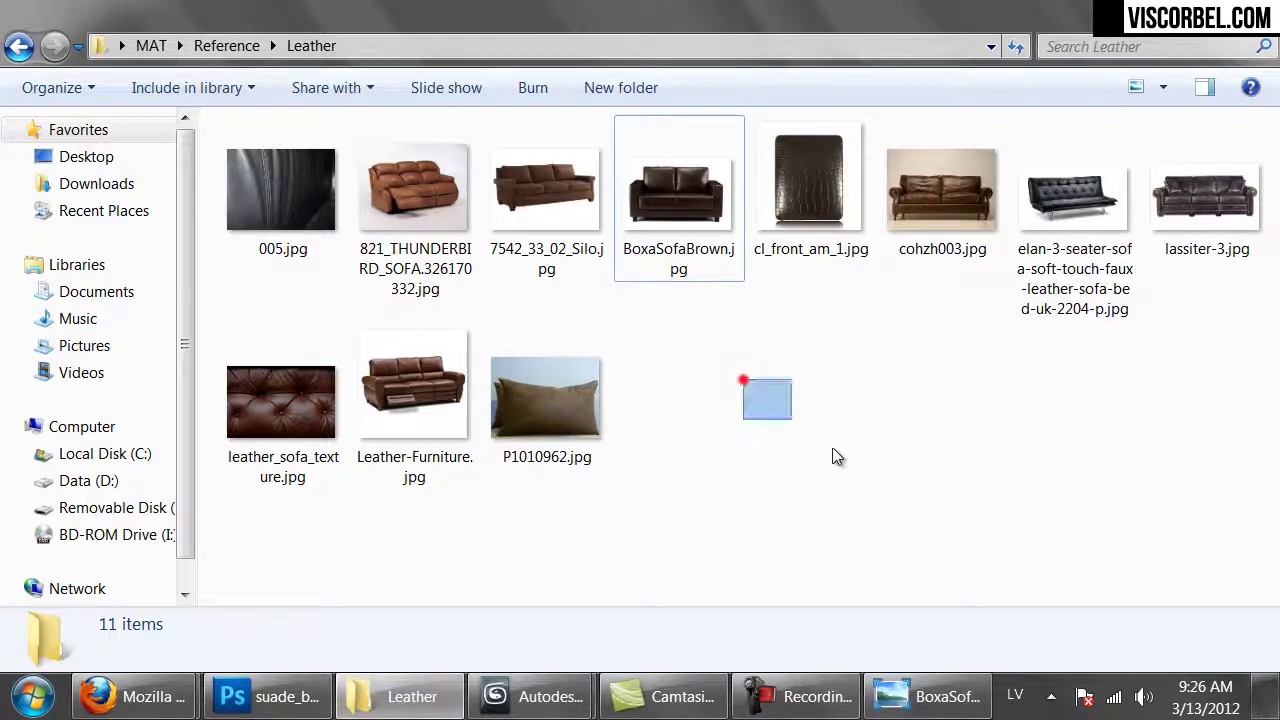
pyautogui.doubleClick(580, 422)
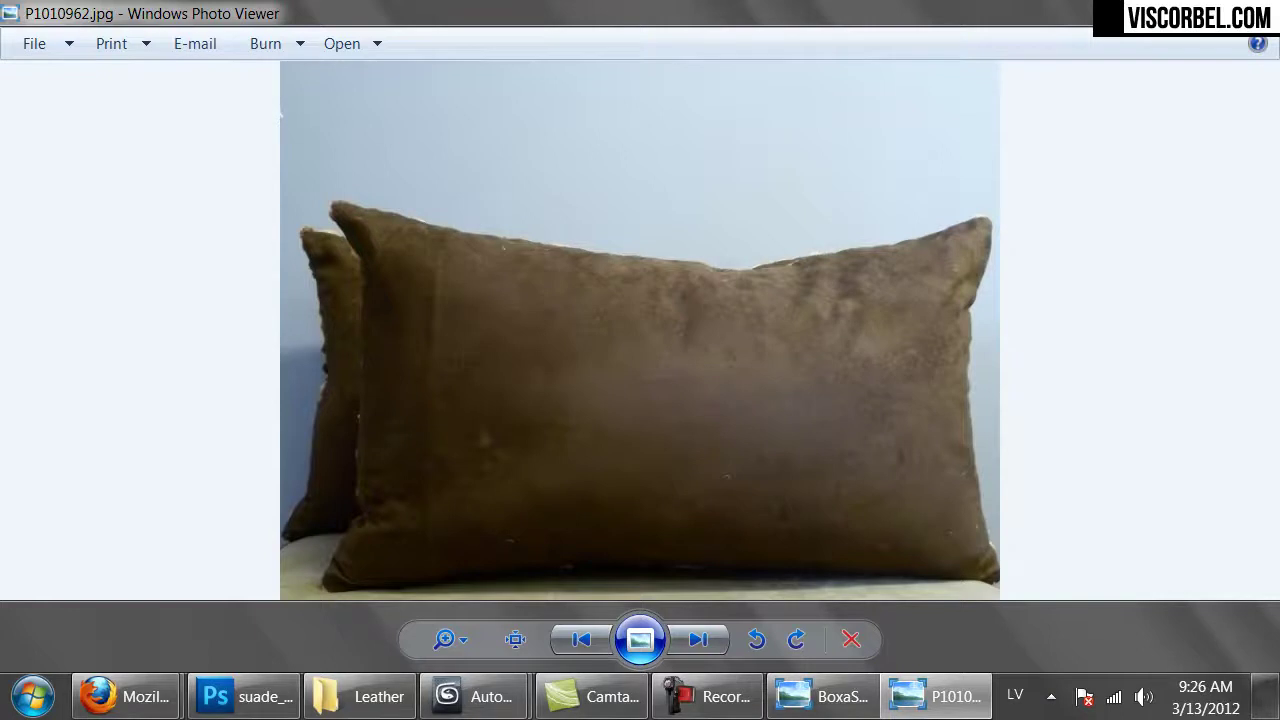
pyautogui.click(1262, 12)
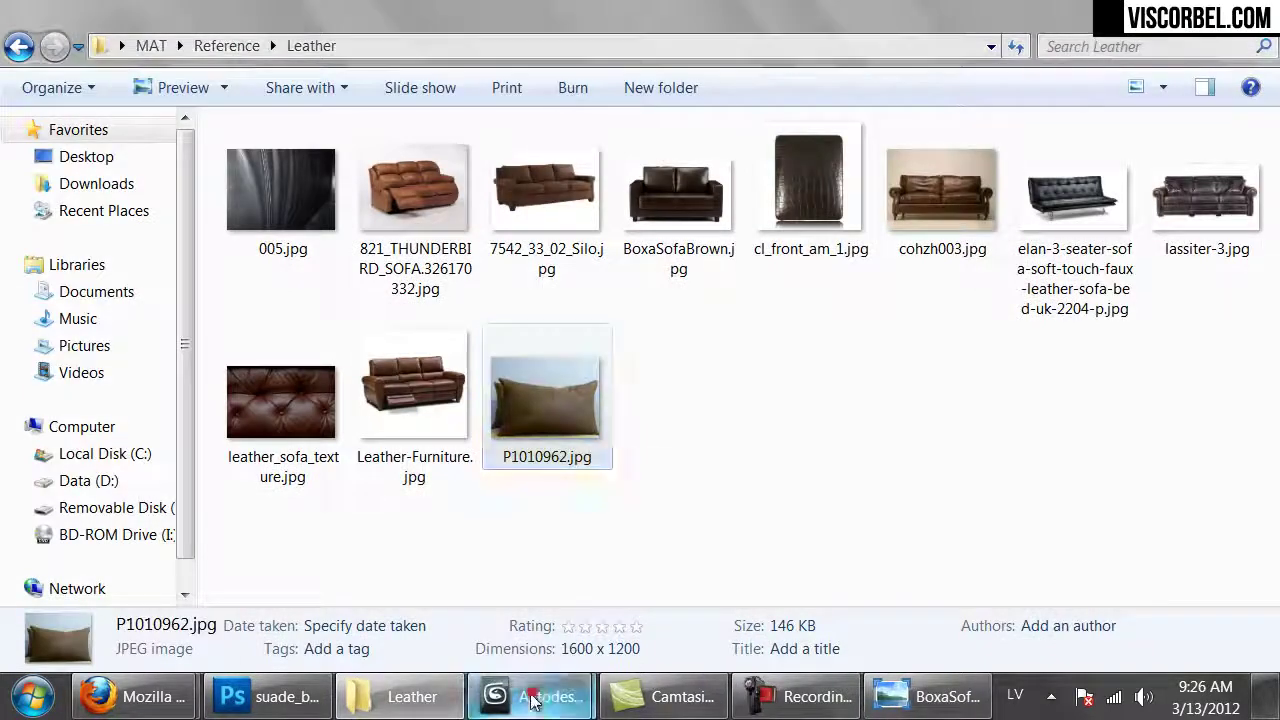
pyautogui.moveTo(530, 696)
pyautogui.click(657, 576)
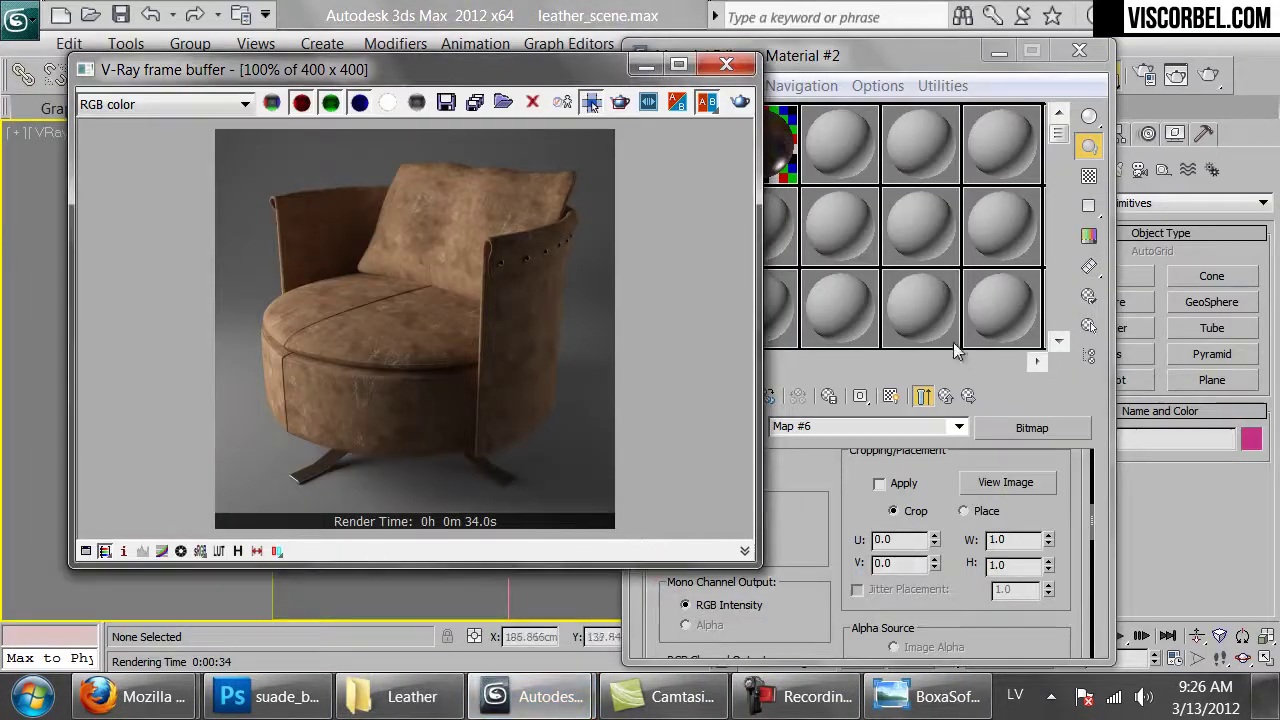
# - Copy the material's bump map suade_bump.png into the Reflect map slot as an independent copy
pyautogui.click(945, 396)
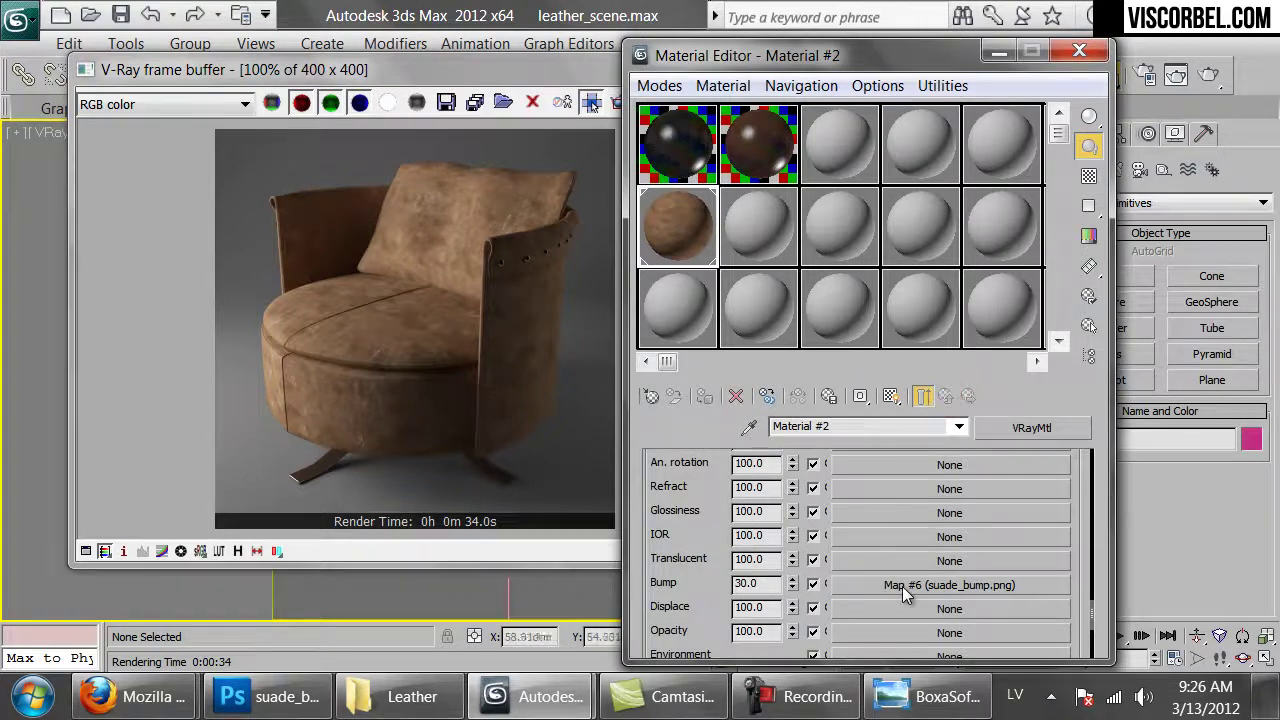
pyautogui.rightClick(902, 586)
pyautogui.click(950, 414)
pyautogui.moveTo(660, 508); pyautogui.dragTo(705, 645)
pyautogui.rightClick(884, 521)
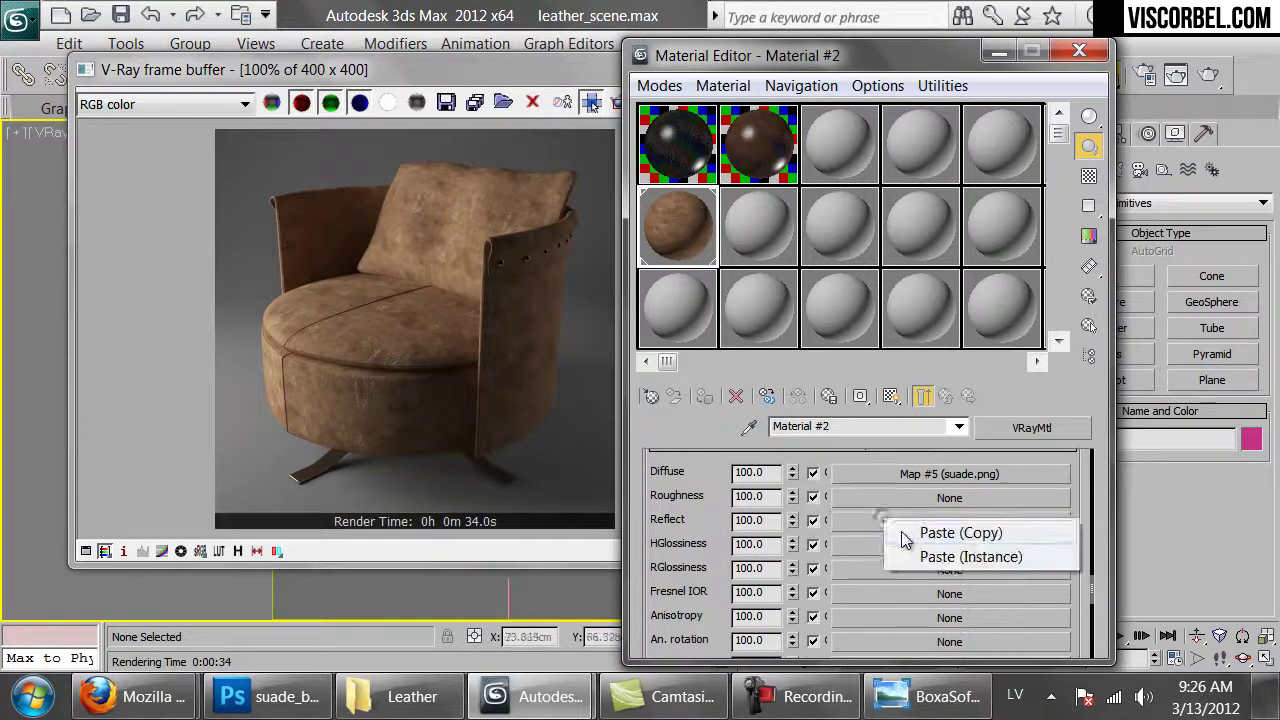
pyautogui.click(901, 535)
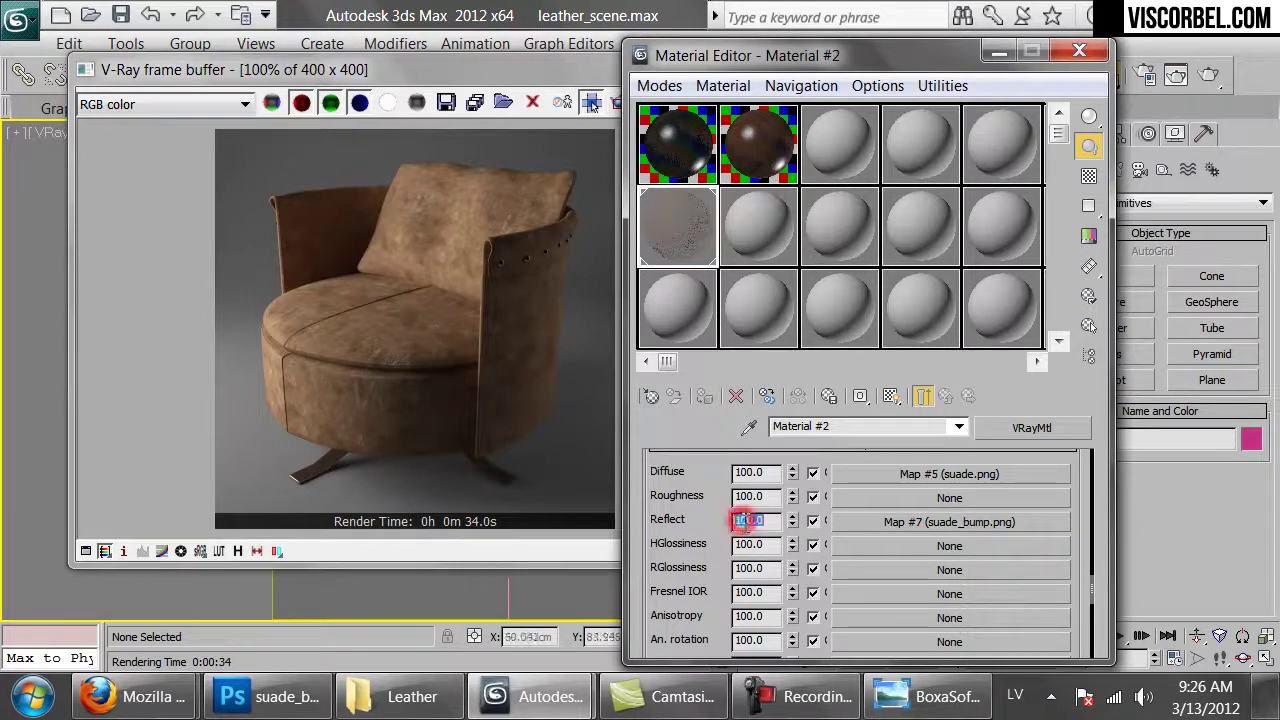
# - Set the reflection bitmap's filtering to Summed Area and show a checkered background behind the material sample
pyautogui.click(945, 522)
pyautogui.scroll(-10, 752, 558)
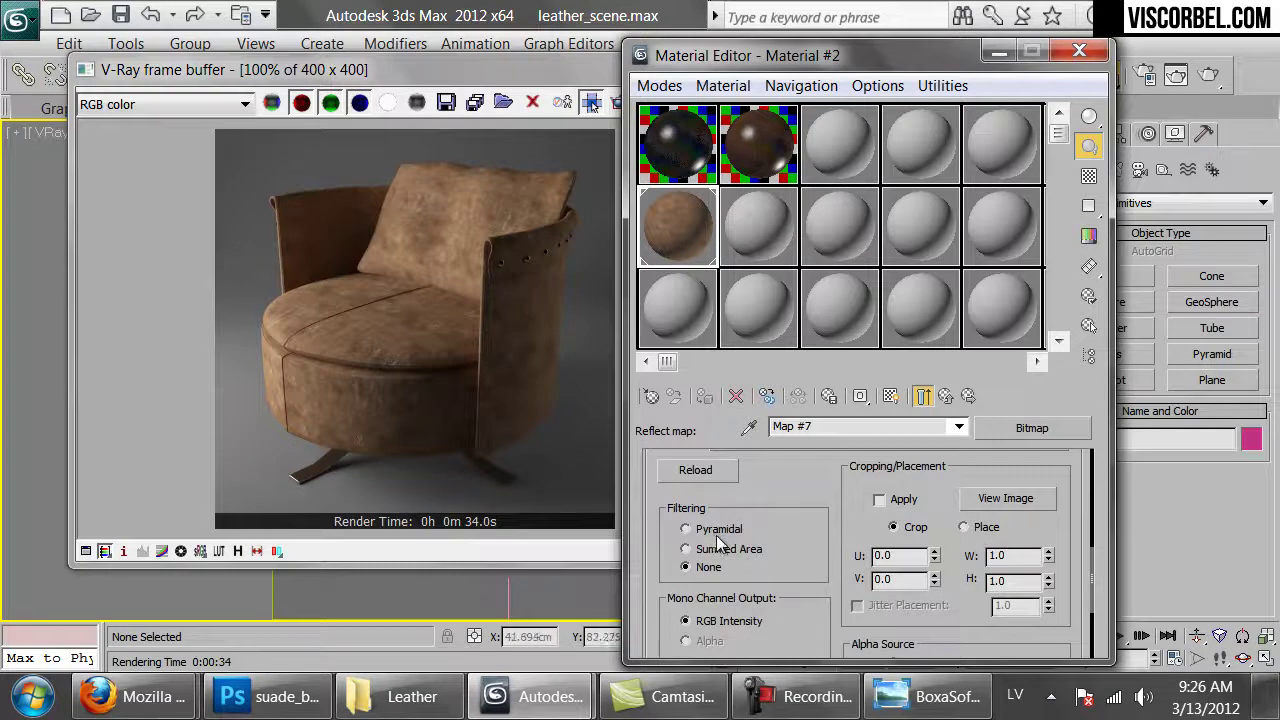
pyautogui.click(720, 551)
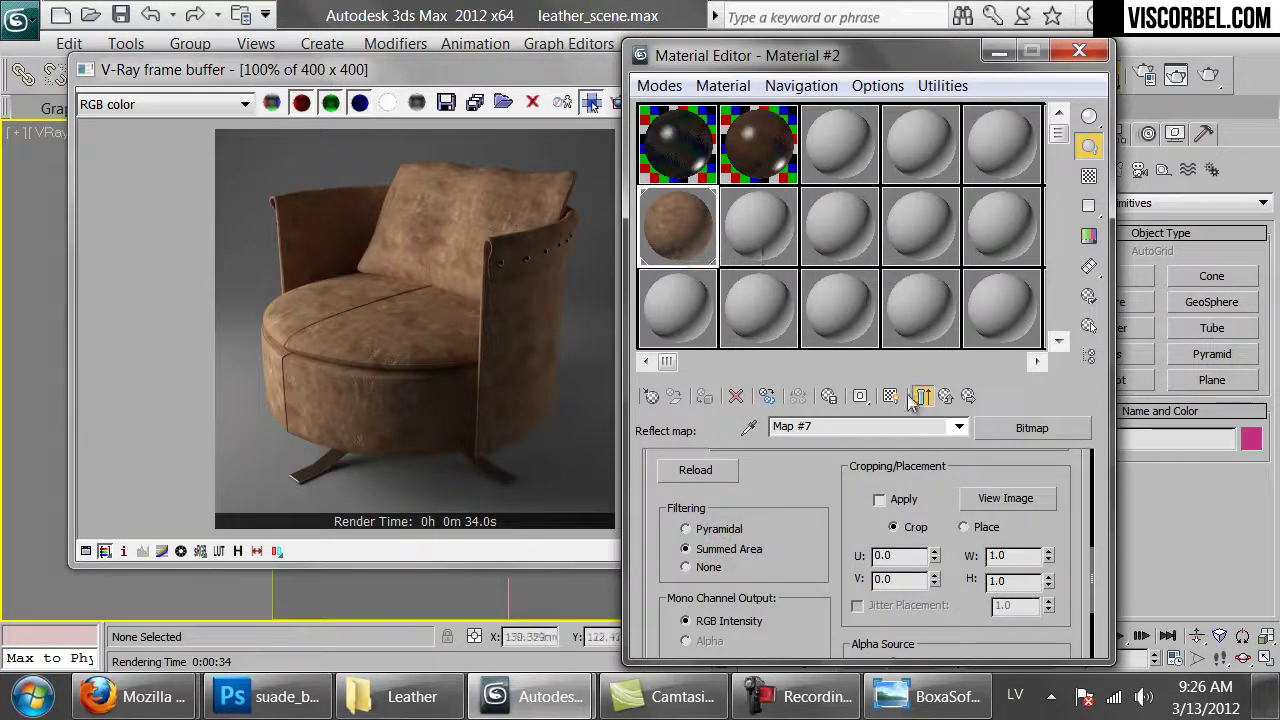
pyautogui.click(1089, 176)
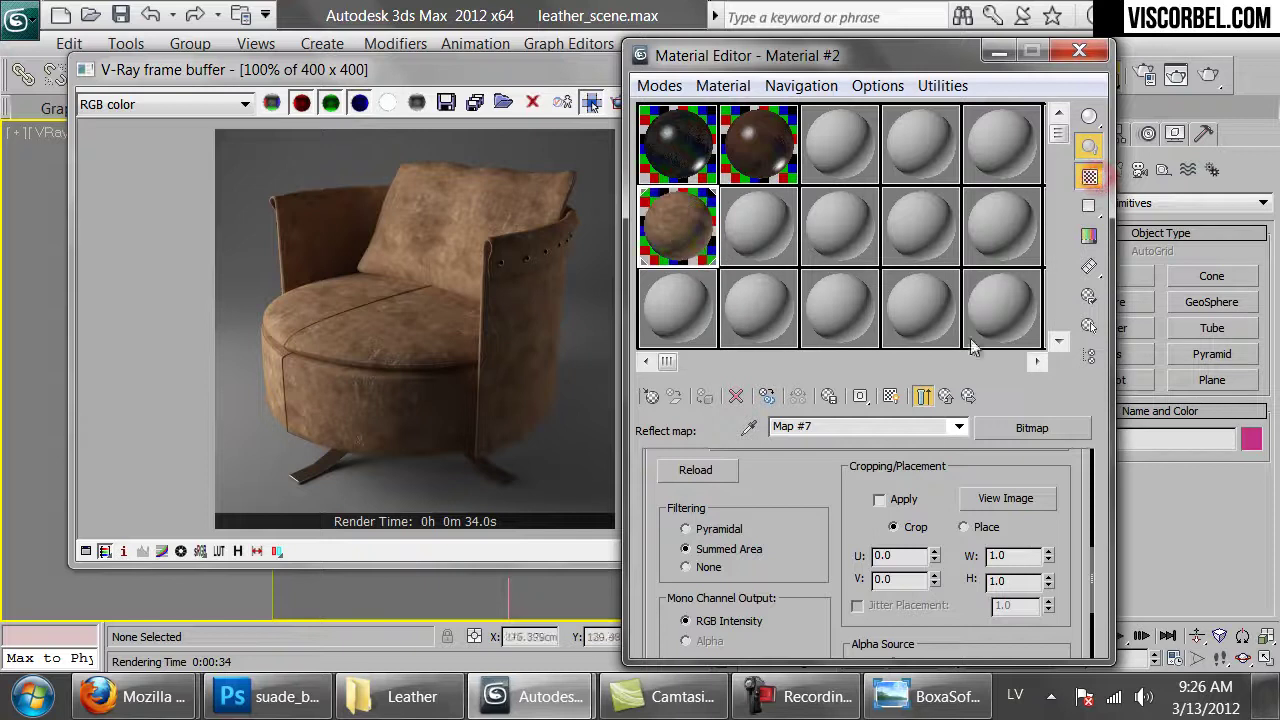
pyautogui.click(944, 396)
# - Examine the suede pillow photo P1010962.jpg for its reflections, and return to the chair render in 3ds Max
pyautogui.scroll(15, 717, 482)
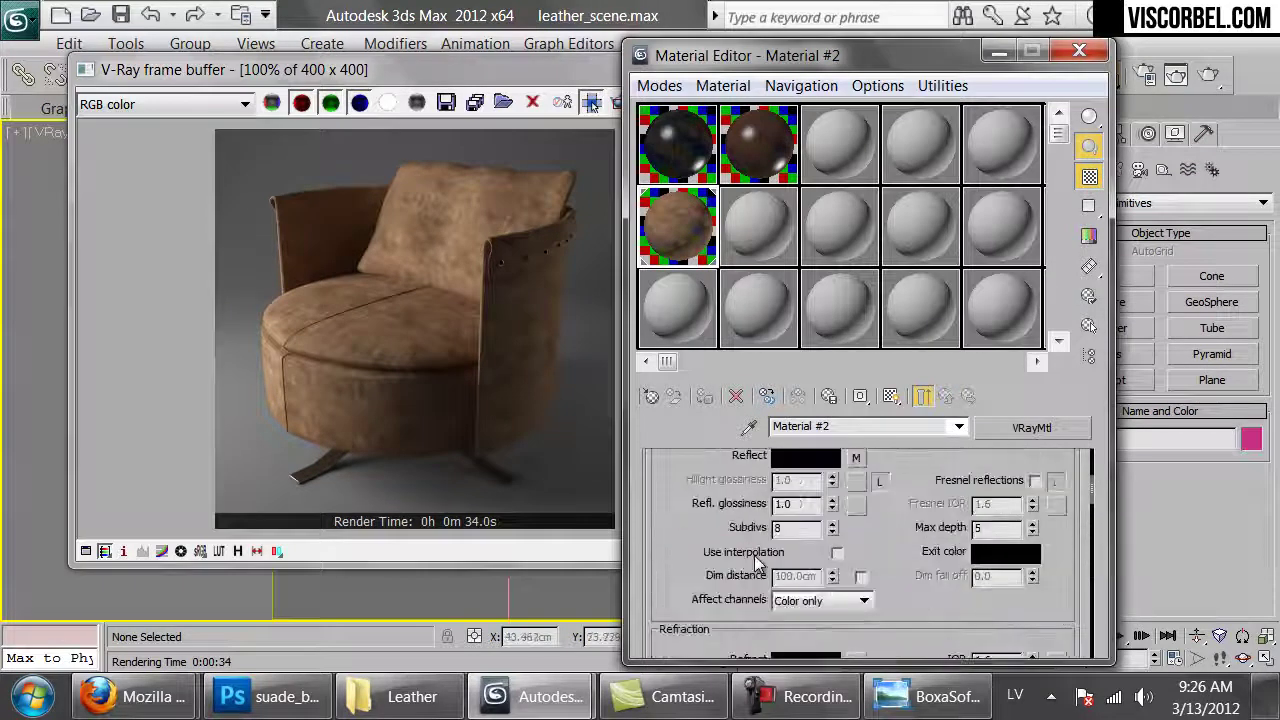
pyautogui.scroll(-3, 812, 582)
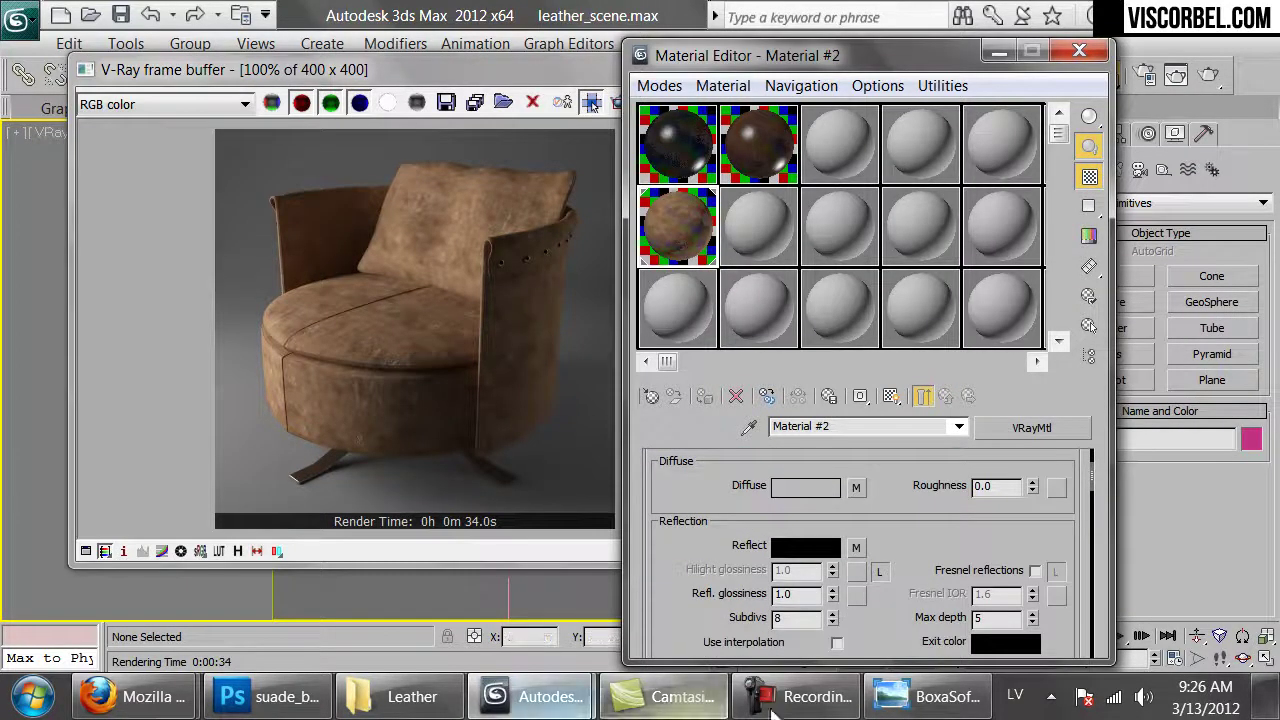
pyautogui.click(900, 710)
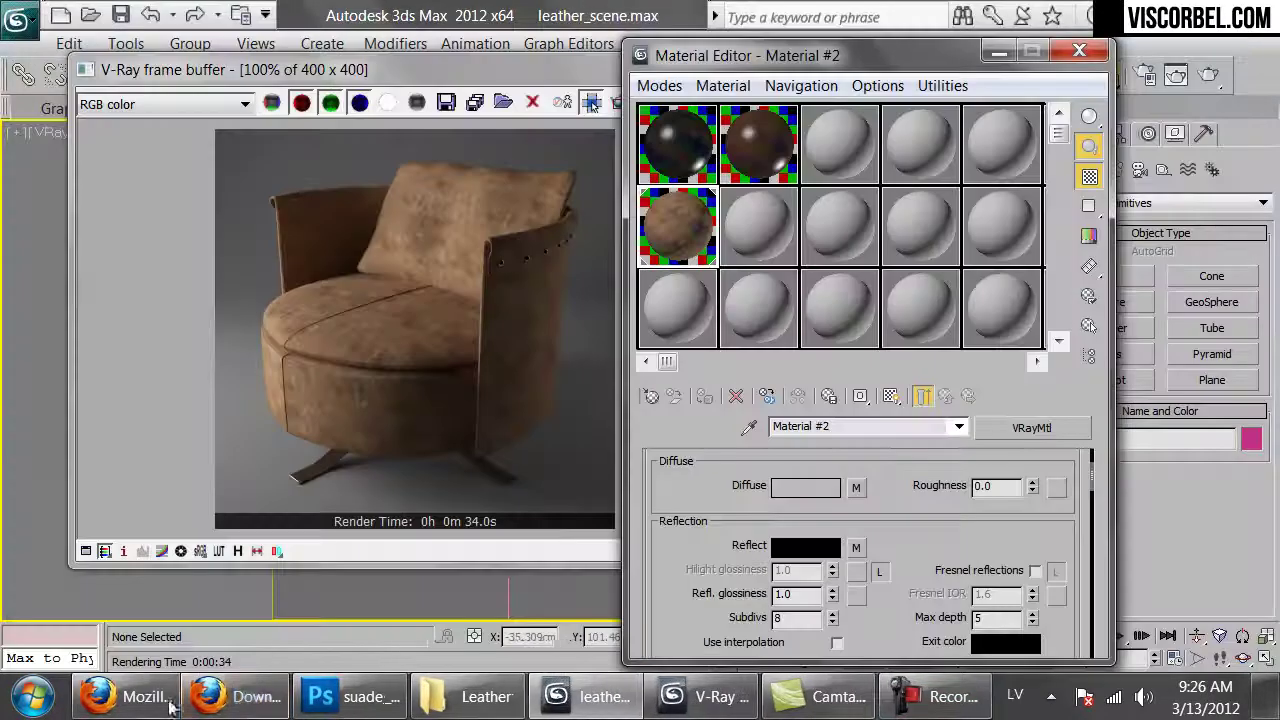
pyautogui.click(480, 697)
pyautogui.doubleClick(536, 452)
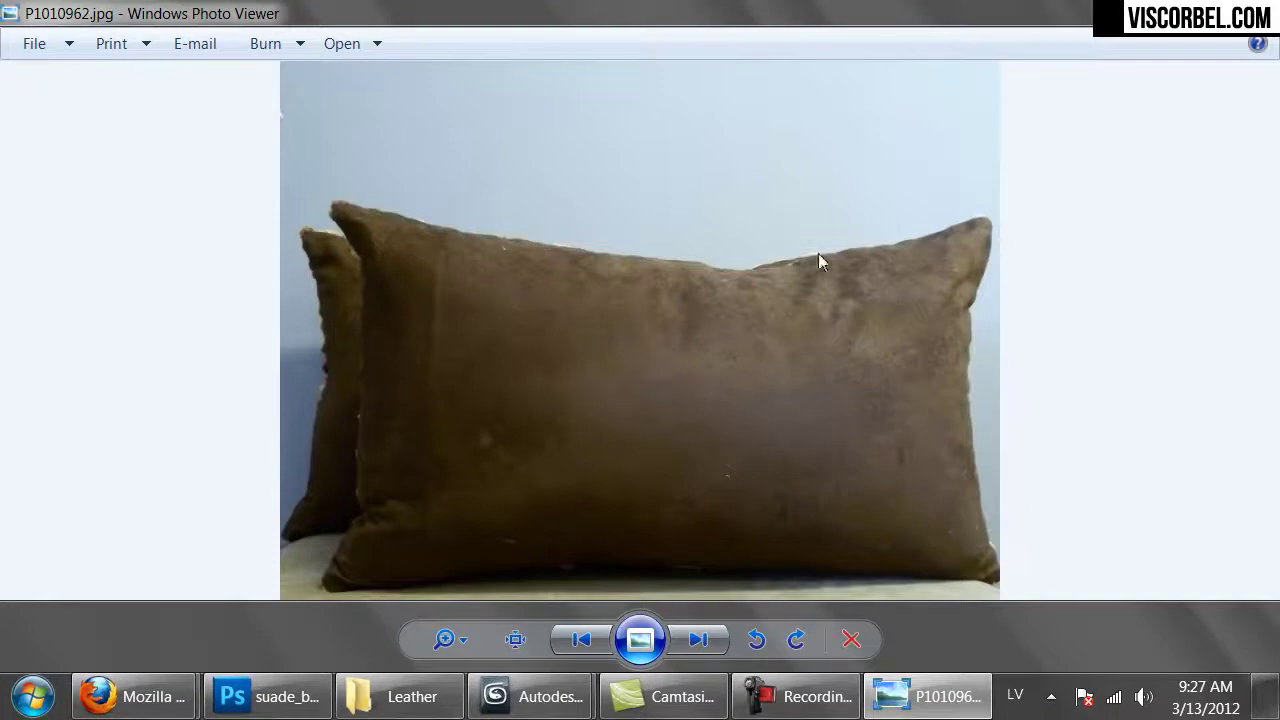
pyautogui.click(543, 697)
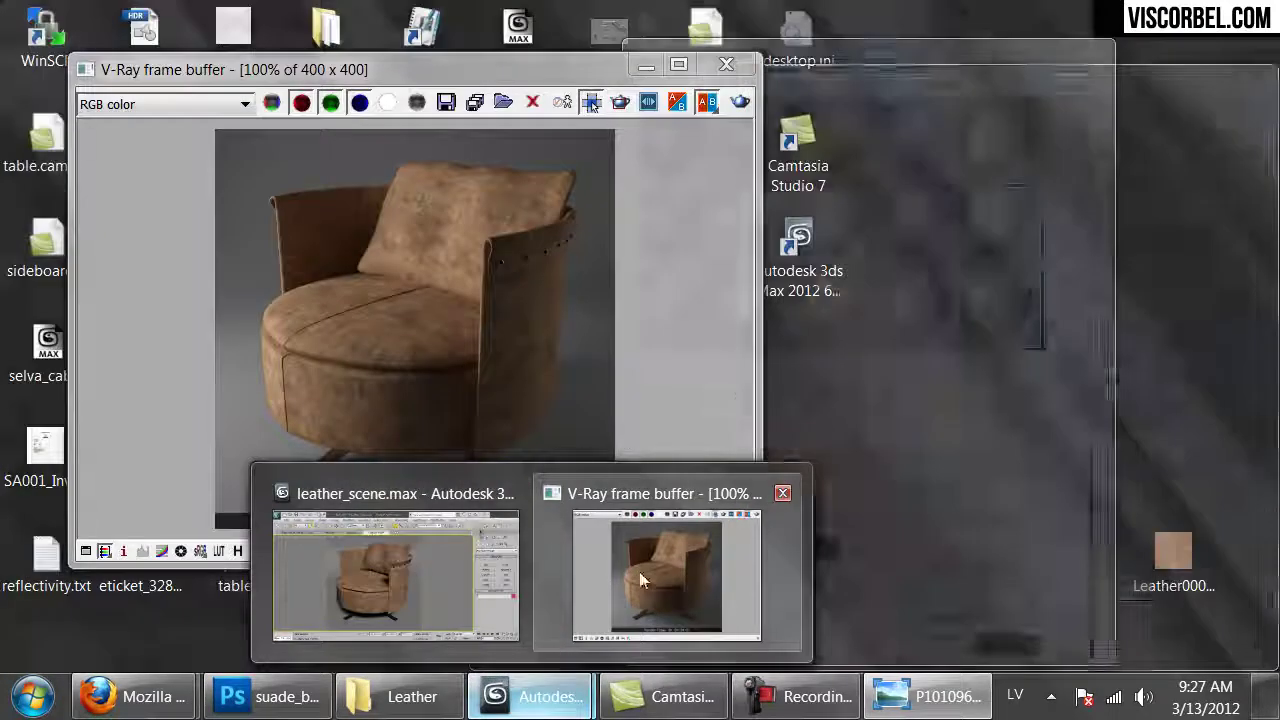
pyautogui.click(637, 570)
# - Set reflection glossiness to 0.5, enable Fresnel reflections with an IOR of 3.0, and inspect the enlarged material preview
pyautogui.click(924, 546)
pyautogui.click(805, 594)
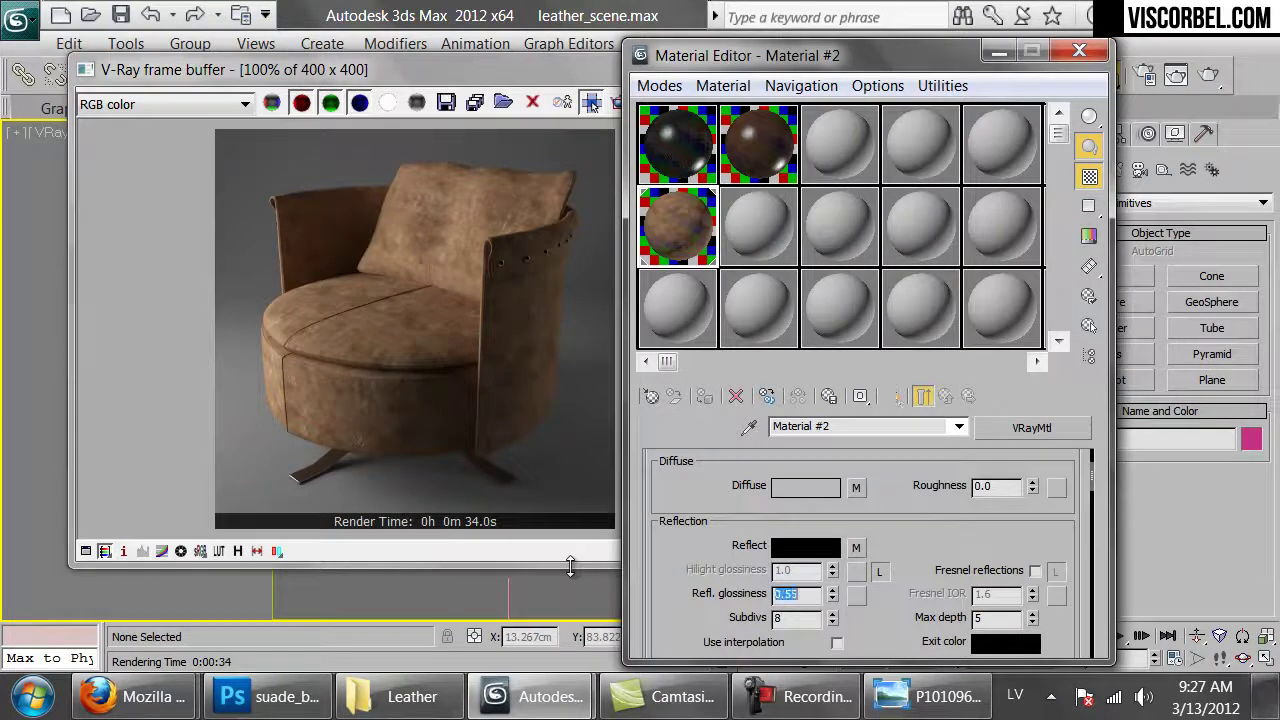
pyautogui.write('.55')
pyautogui.press('Return')
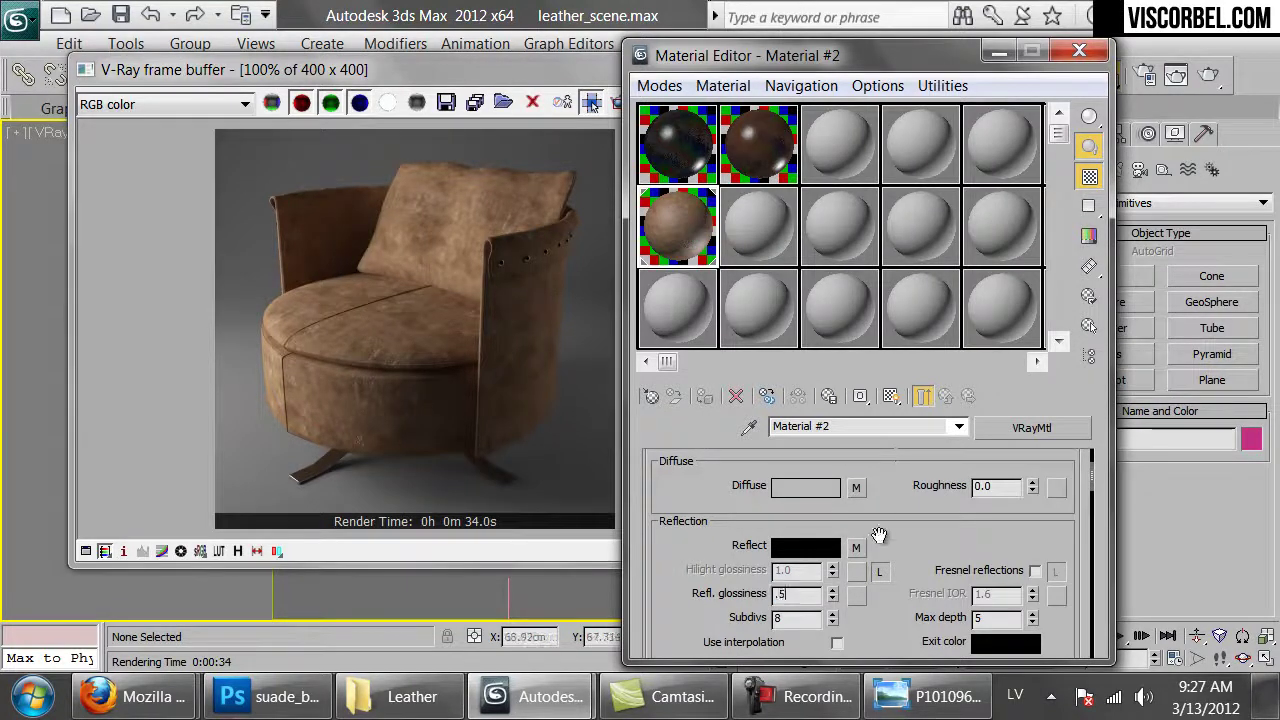
pyautogui.click(1033, 570)
pyautogui.click(1005, 594)
pyautogui.write('3')
pyautogui.doubleClick(677, 226)
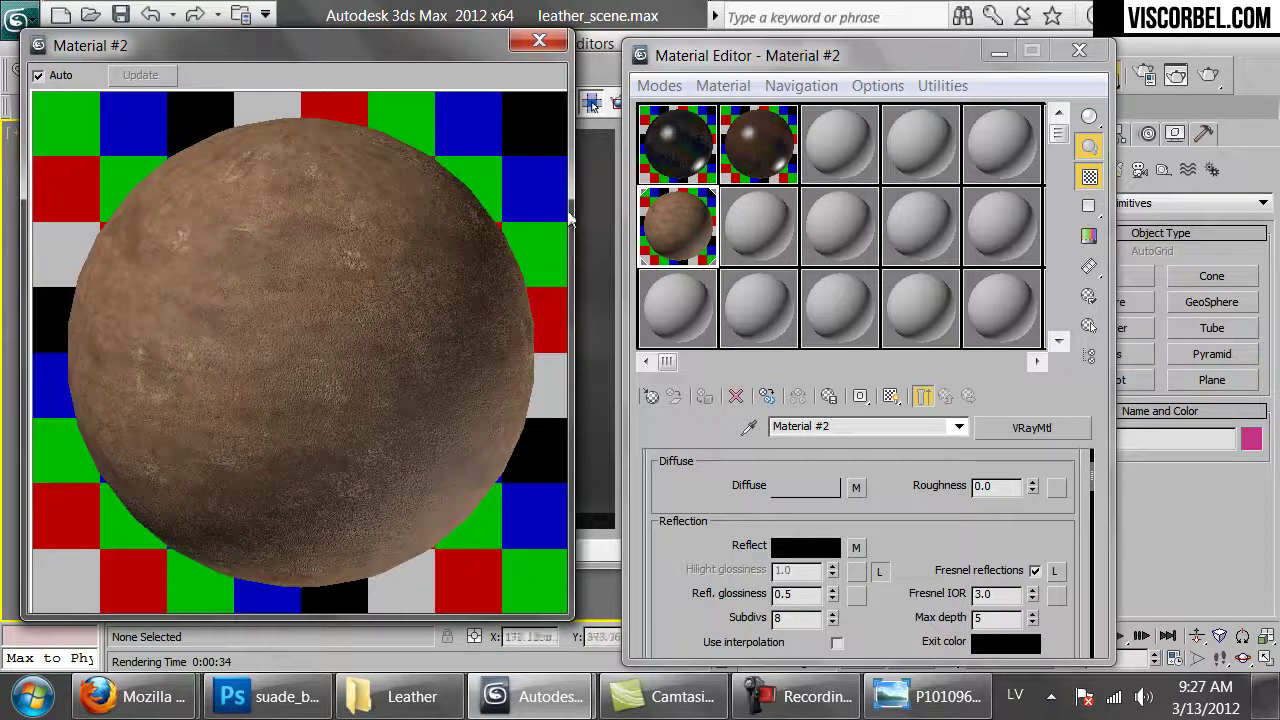
pyautogui.click(540, 41)
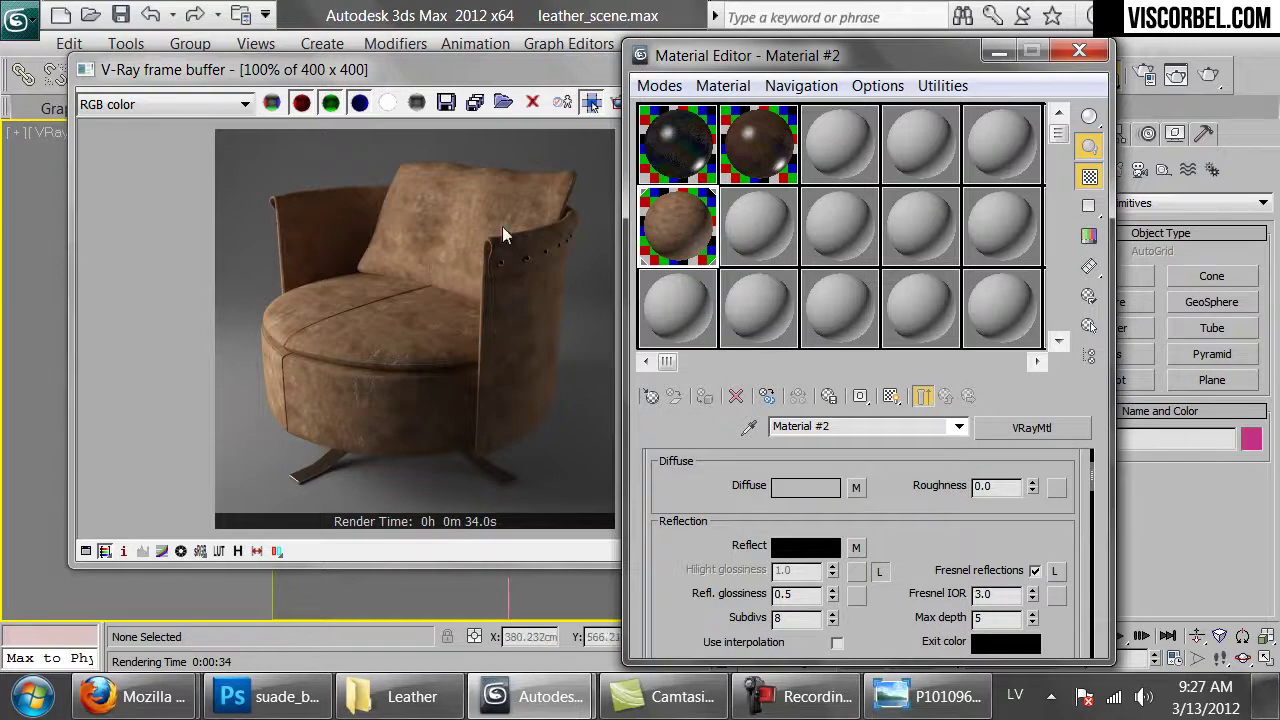
# - Replace the diffuse bitmap with a Falloff map, keeping the old map as a sub-map
pyautogui.click(856, 487)
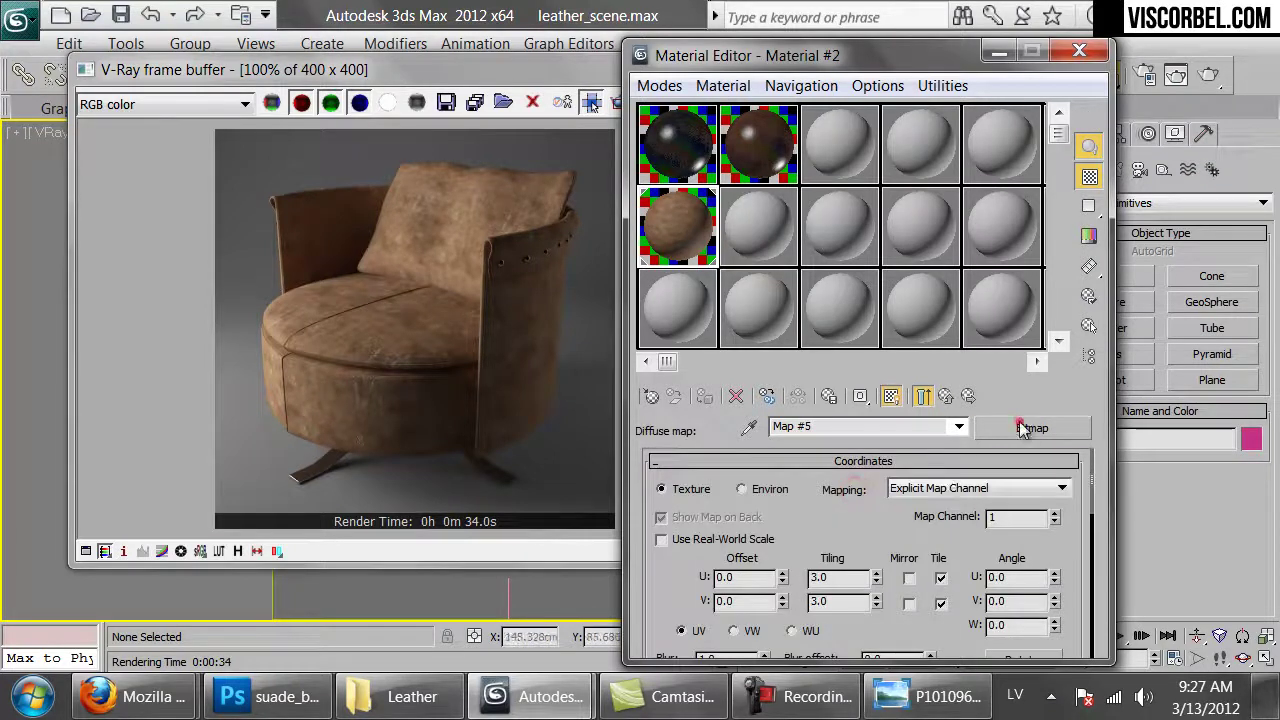
pyautogui.click(1022, 428)
pyautogui.doubleClick(449, 357)
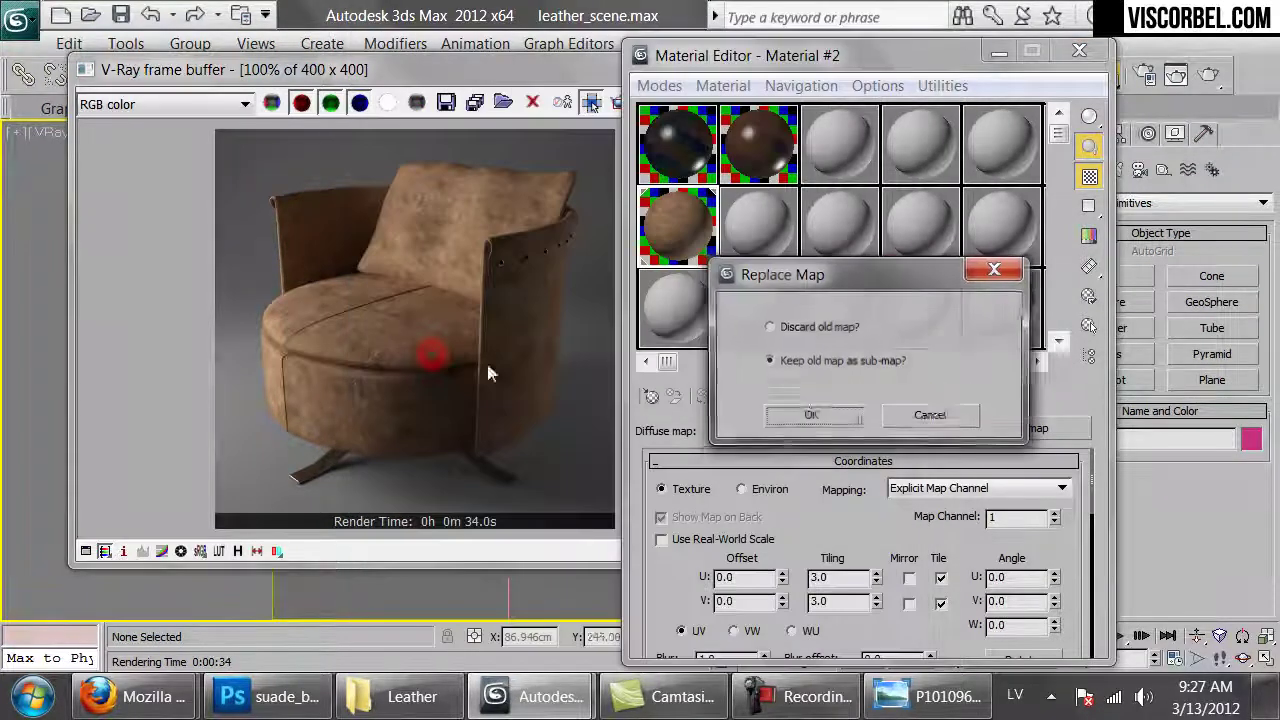
pyautogui.click(805, 413)
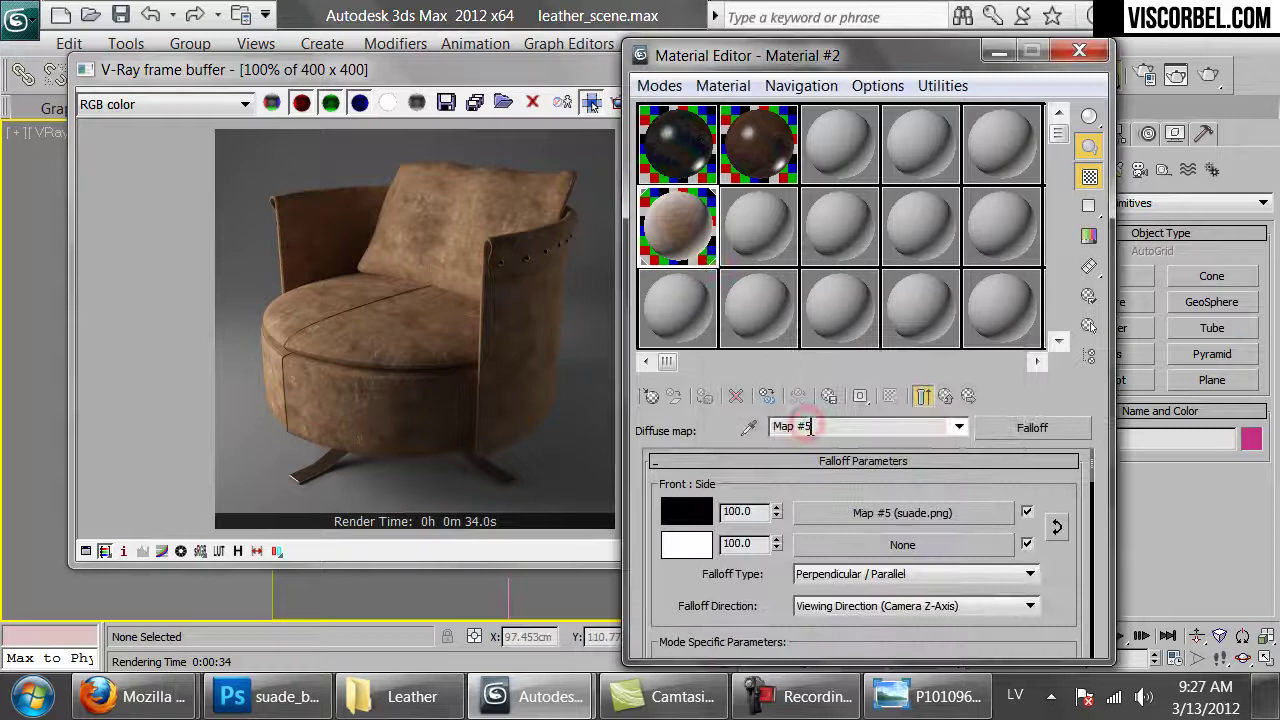
# - Copy the front suade.png map into the Falloff's empty side slot as an independent copy
pyautogui.rightClick(857, 519)
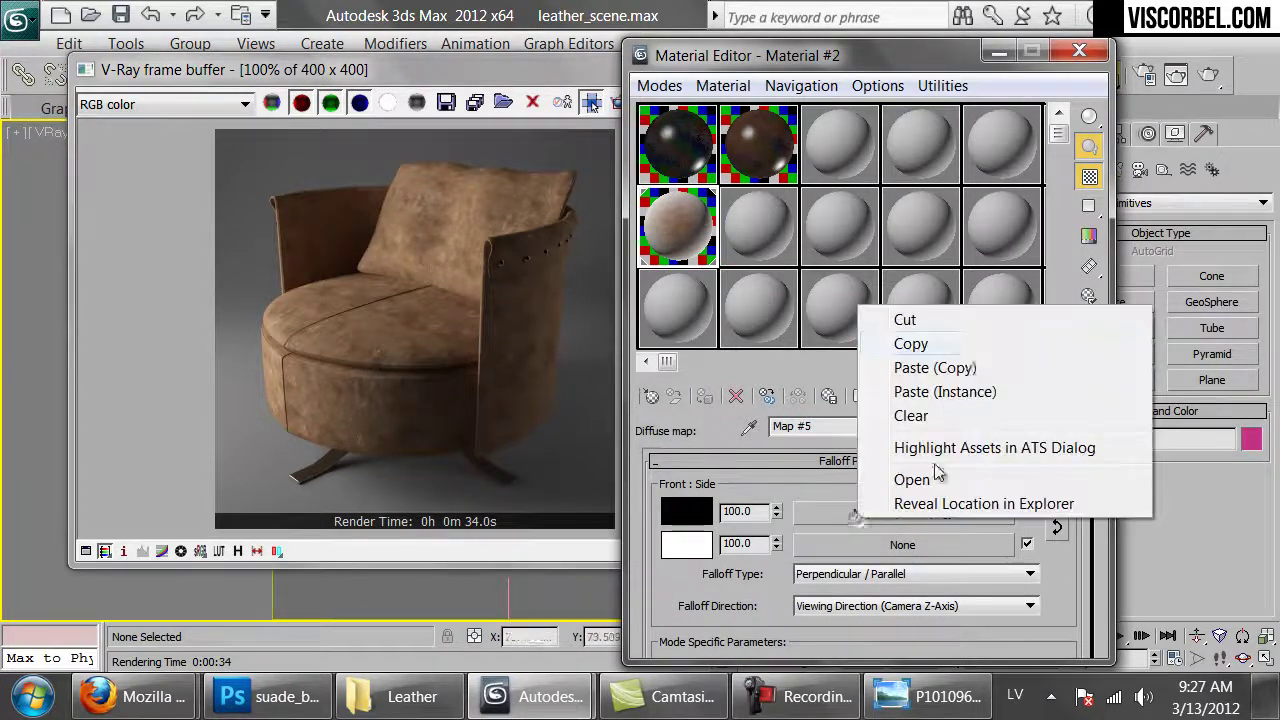
pyautogui.click(965, 344)
pyautogui.rightClick(889, 549)
pyautogui.click(895, 557)
# - Try 80 as the Falloff's side map amount, enlarge the preview to judge it, and reduce the amount to 70
pyautogui.scroll(-2, 759, 590)
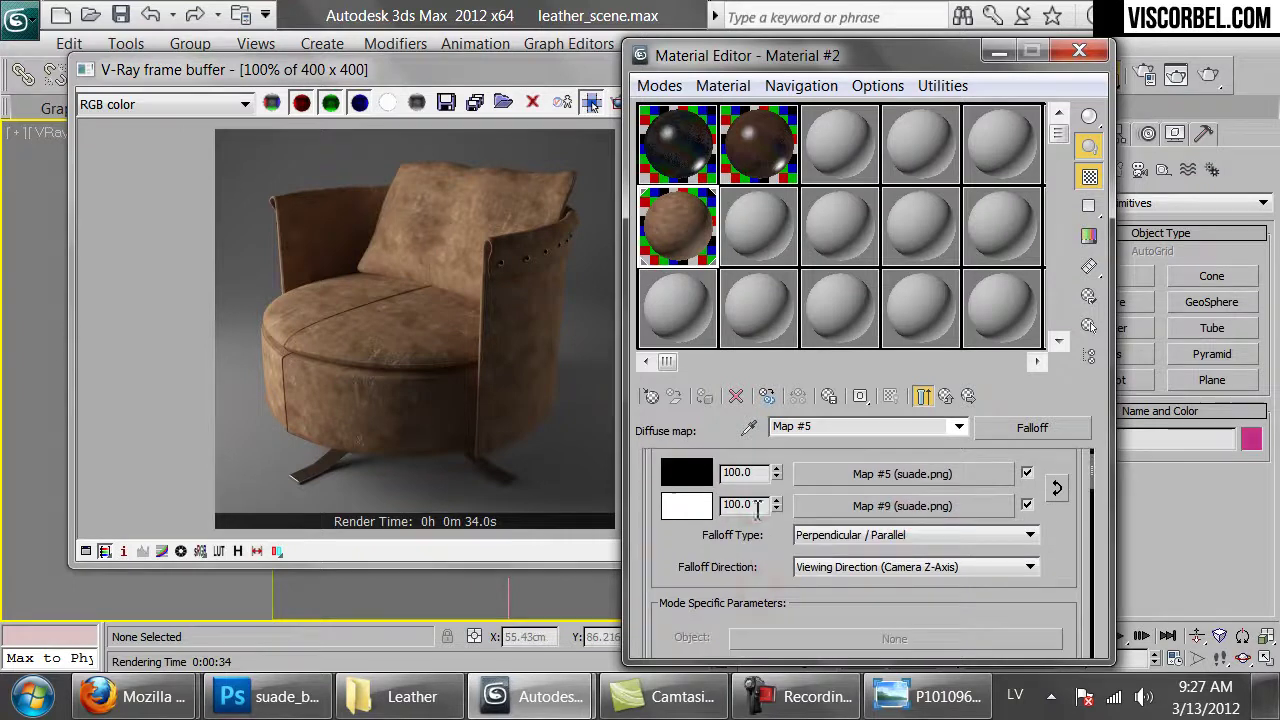
pyautogui.write('80')
pyautogui.press('Return')
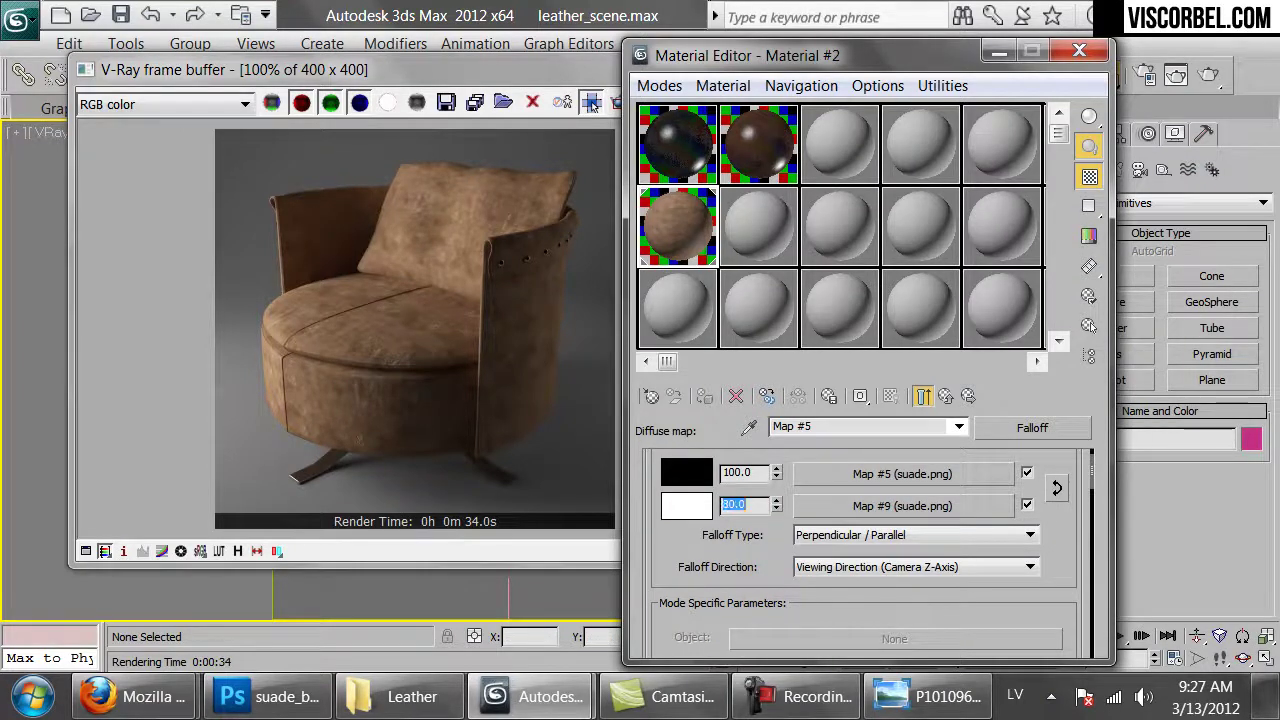
pyautogui.doubleClick(686, 243)
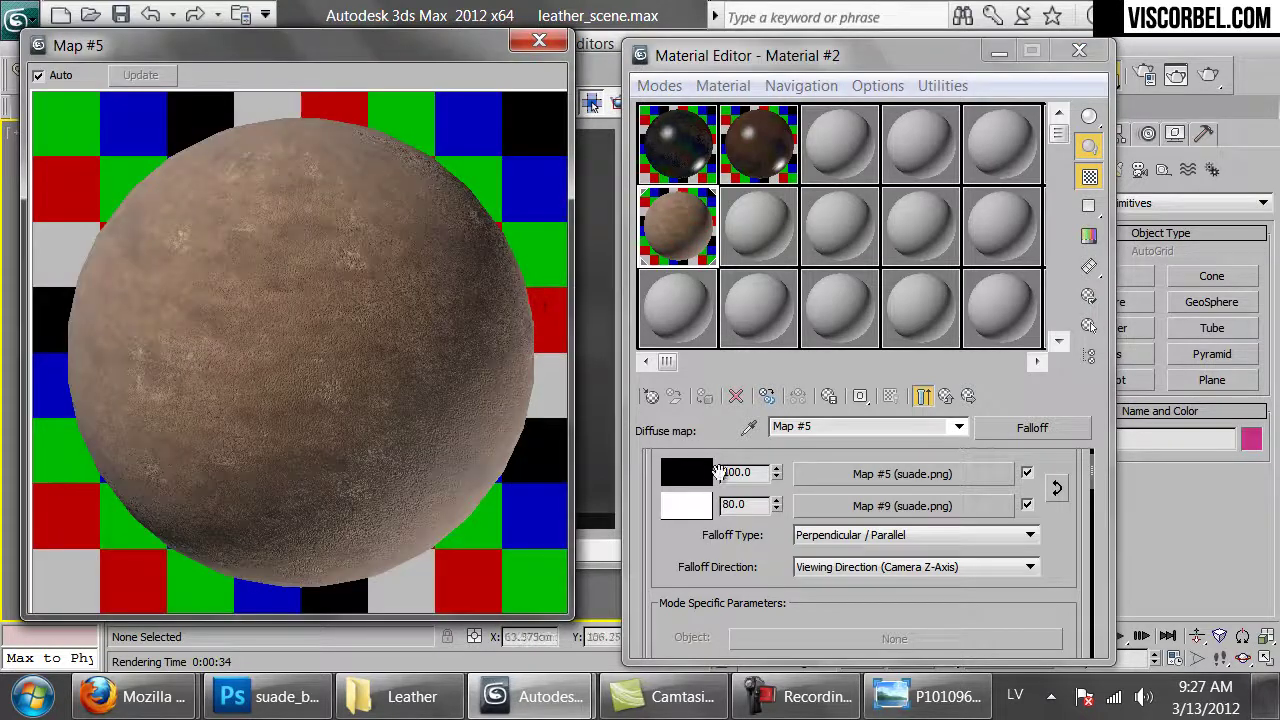
pyautogui.click(745, 505)
pyautogui.write('70')
pyautogui.press('Return')
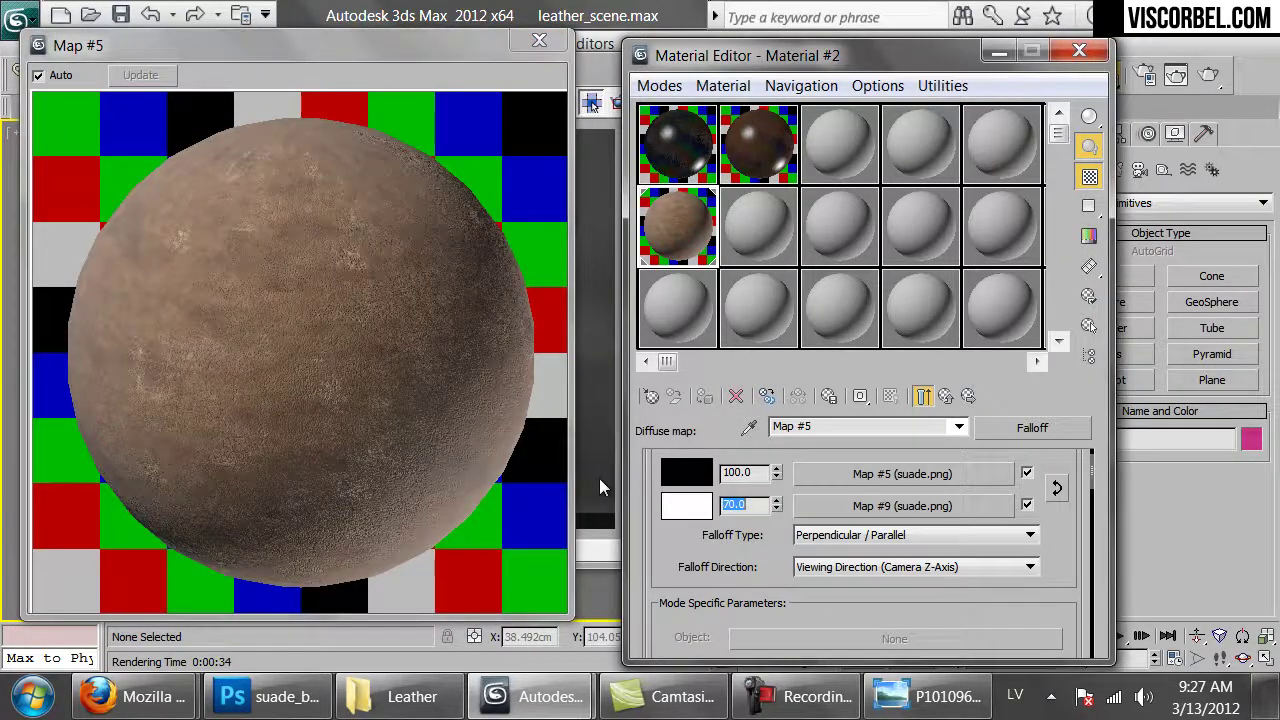
# - Change the Falloff's side color to a pale peach tint with a saturation of about 69
pyautogui.click(688, 507)
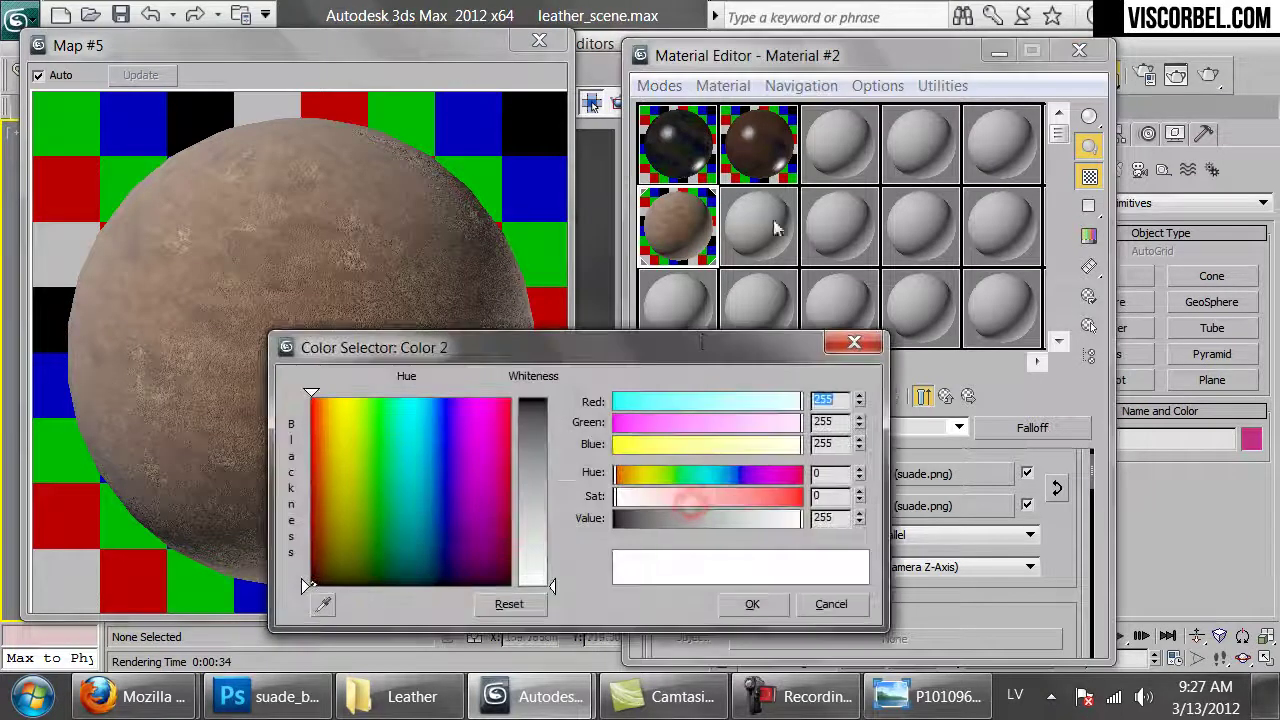
pyautogui.click(629, 498)
pyautogui.click(630, 478)
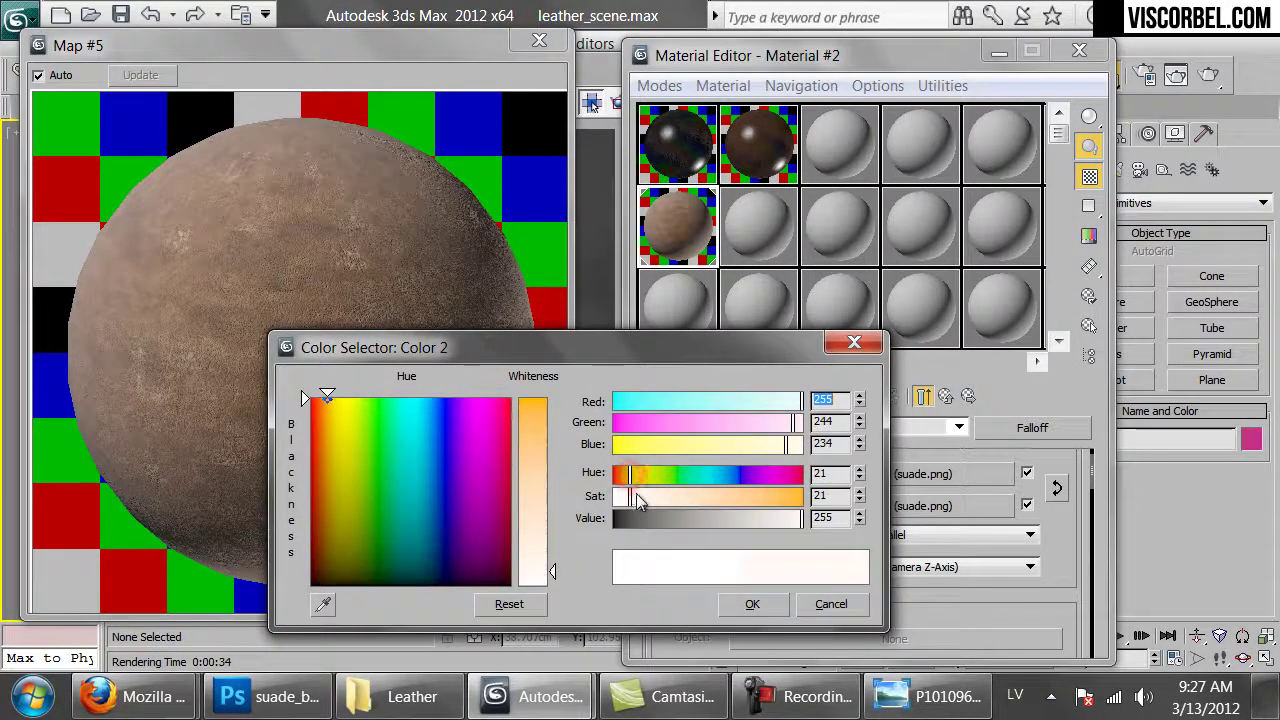
pyautogui.click(664, 500)
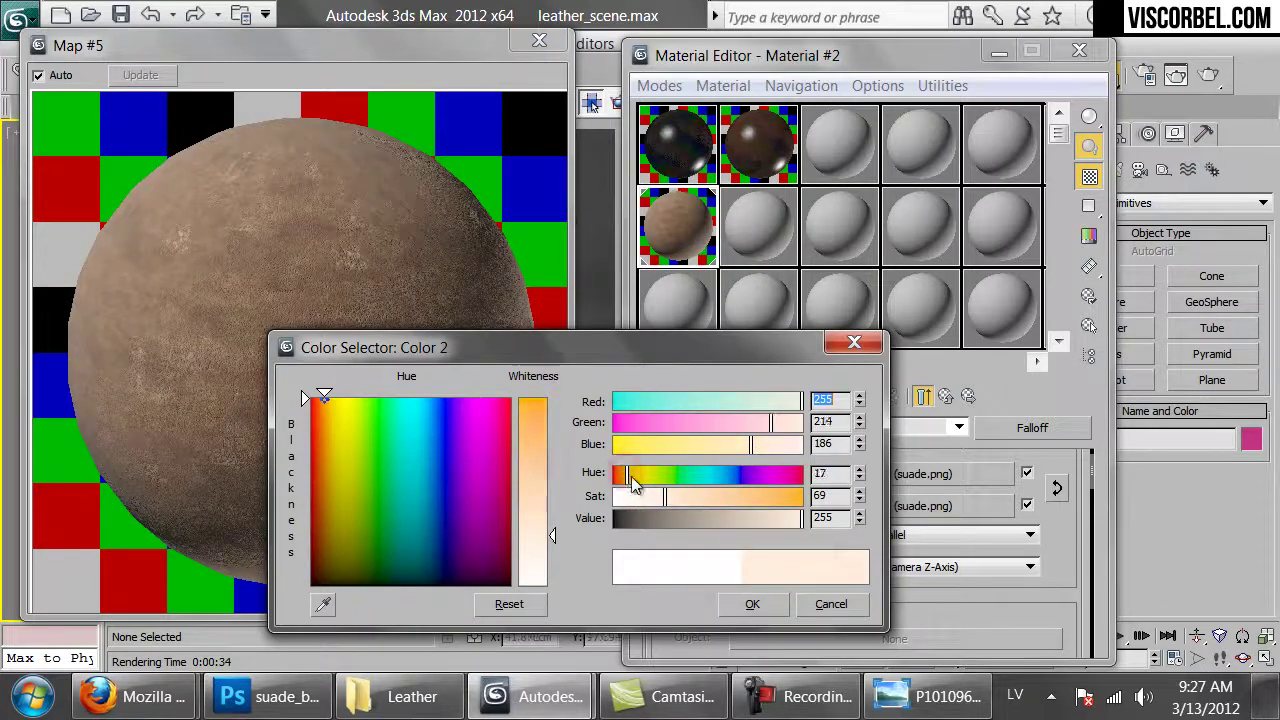
pyautogui.click(752, 604)
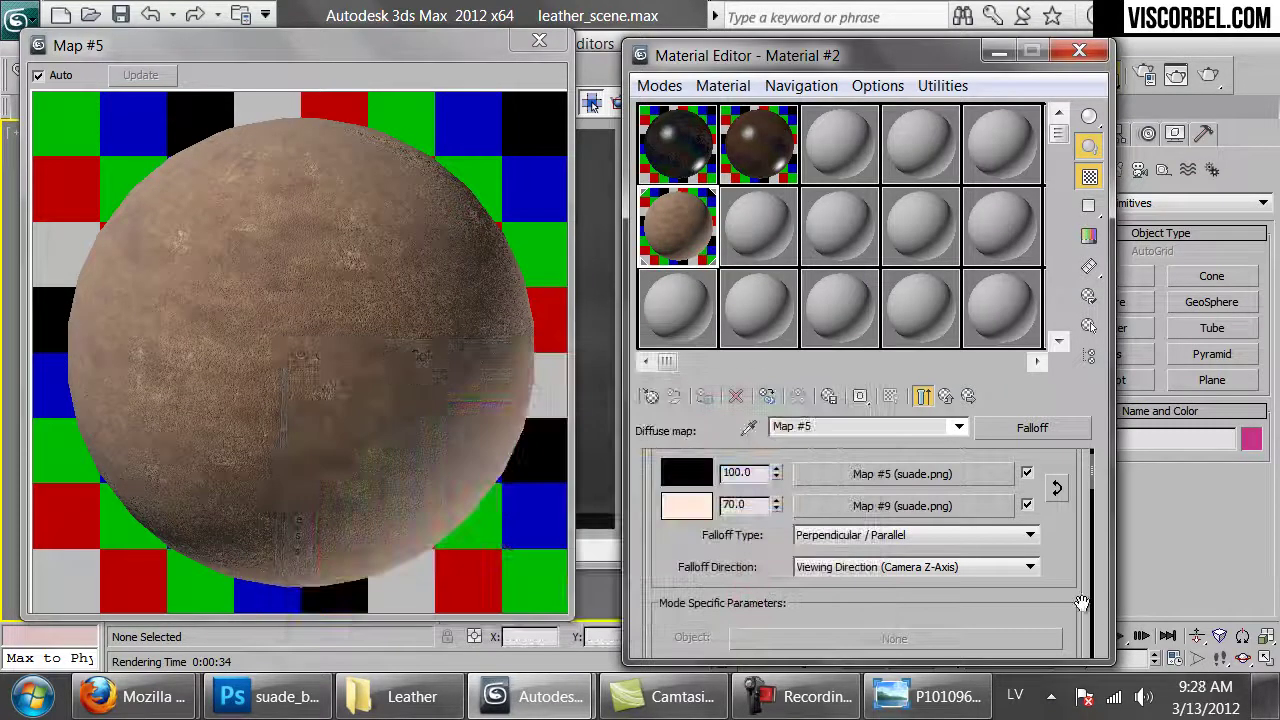
# - Convert both end points of the Falloff mix curve to Bezier-Corner and bend the curve so it rises steeply near its end
pyautogui.scroll(-8, 1093, 614)
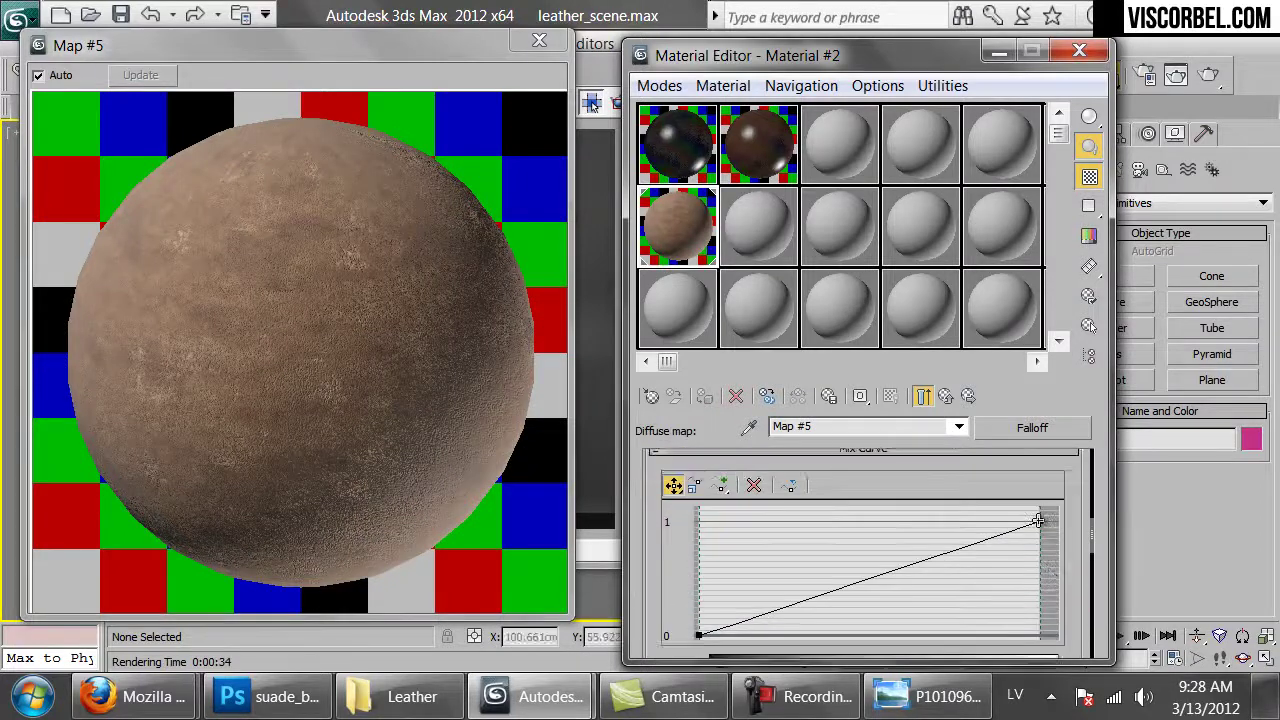
pyautogui.rightClick(1037, 520)
pyautogui.click(1065, 580)
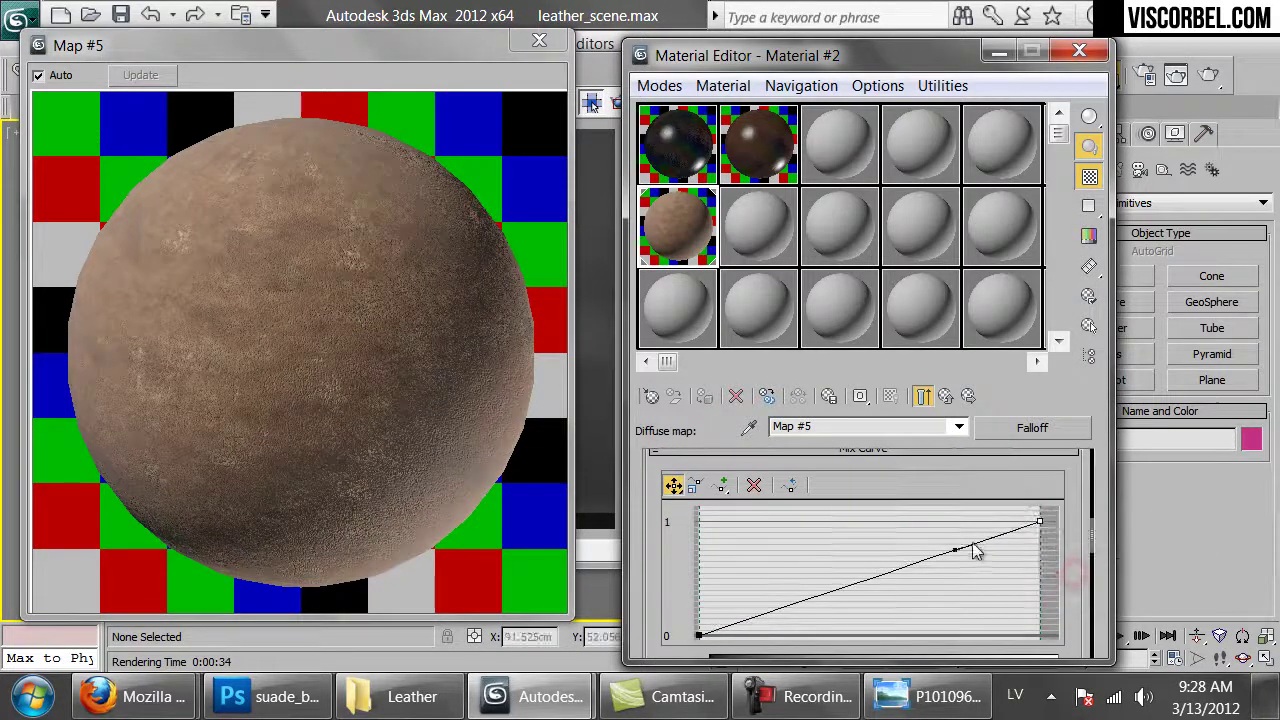
pyautogui.moveTo(955, 550); pyautogui.dragTo(1065, 618)
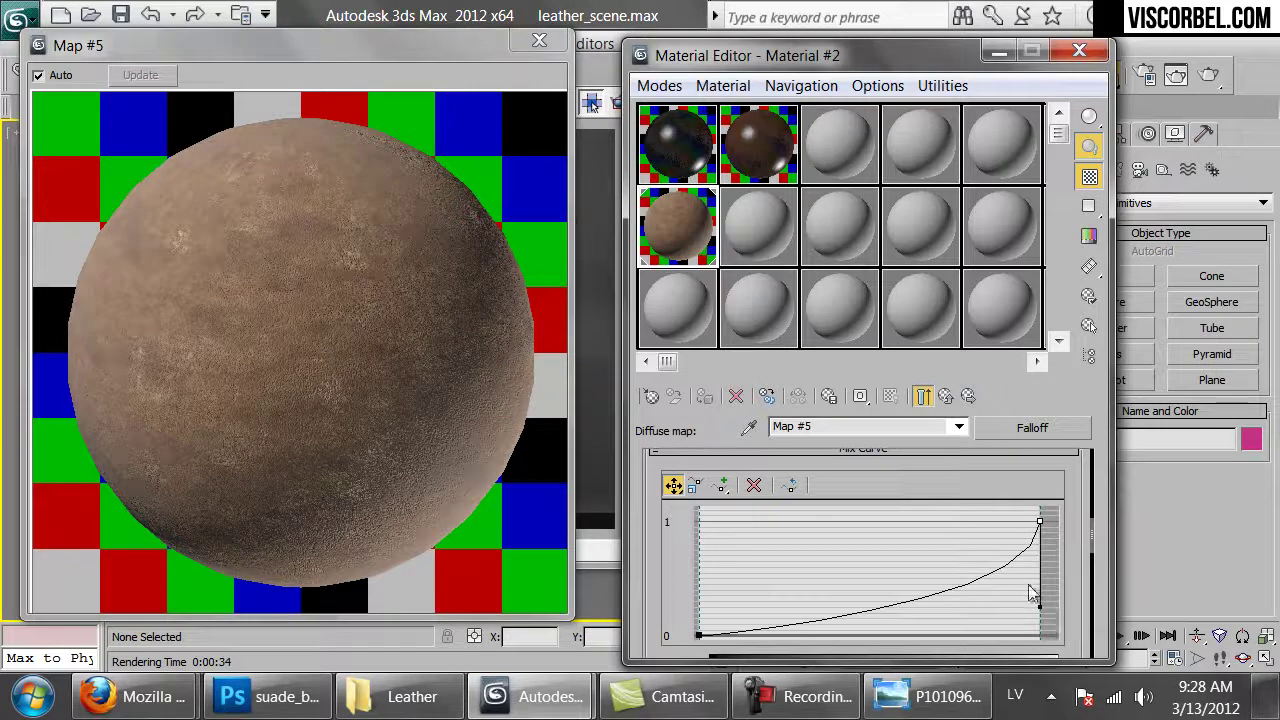
pyautogui.click(698, 636)
pyautogui.rightClick(701, 637)
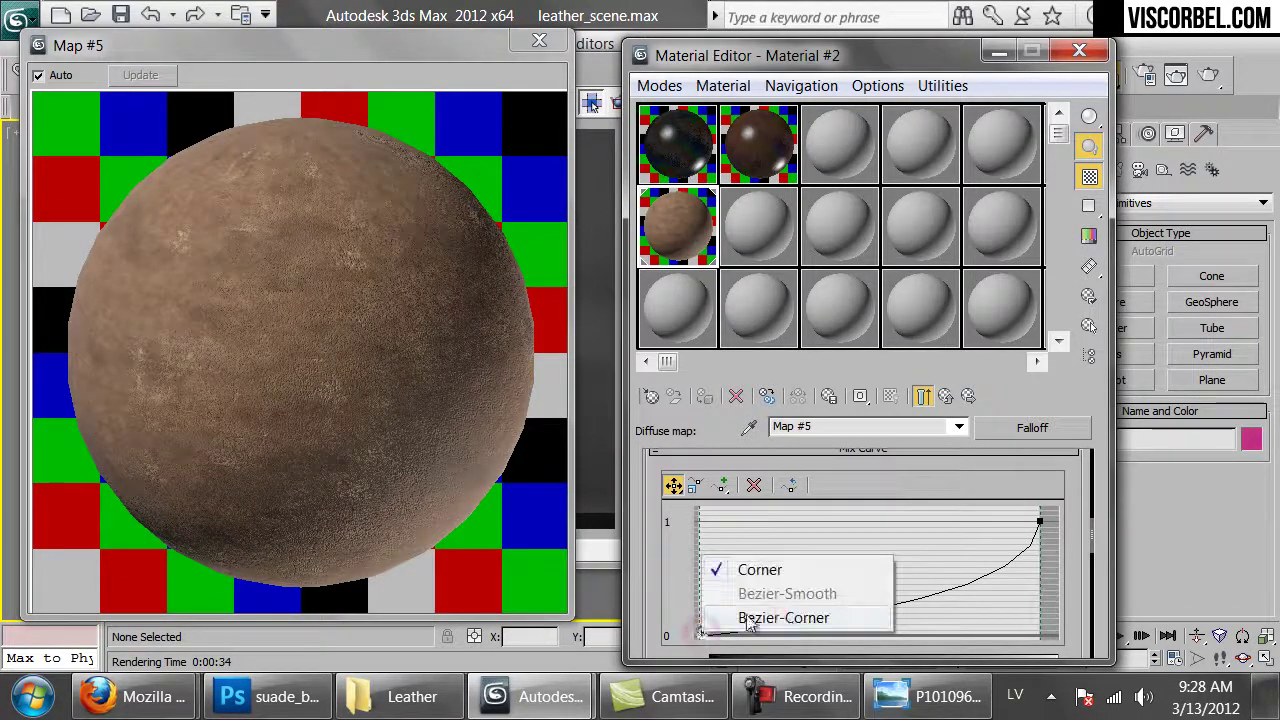
pyautogui.click(782, 612)
pyautogui.moveTo(785, 612); pyautogui.dragTo(922, 667)
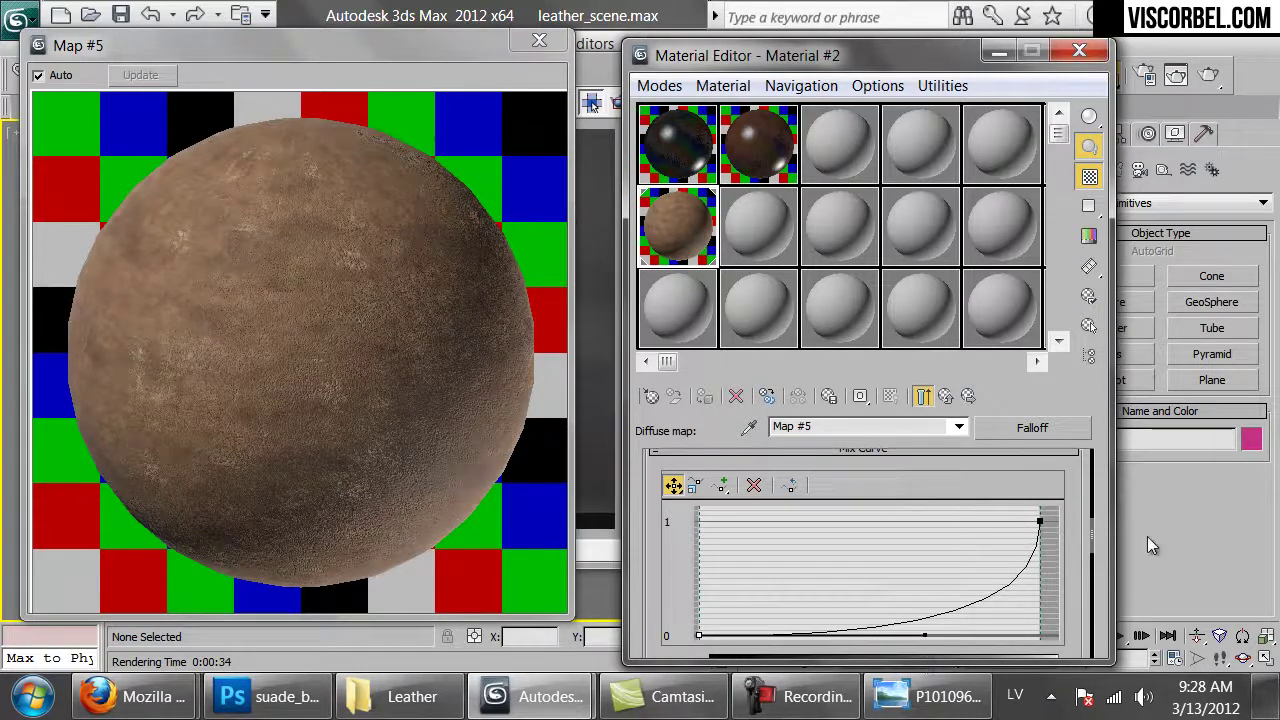
# - Soften the mix curve's upper end by shortening its handle, and extend the start point's handle along the baseline to the far end
pyautogui.rightClick(1040, 527)
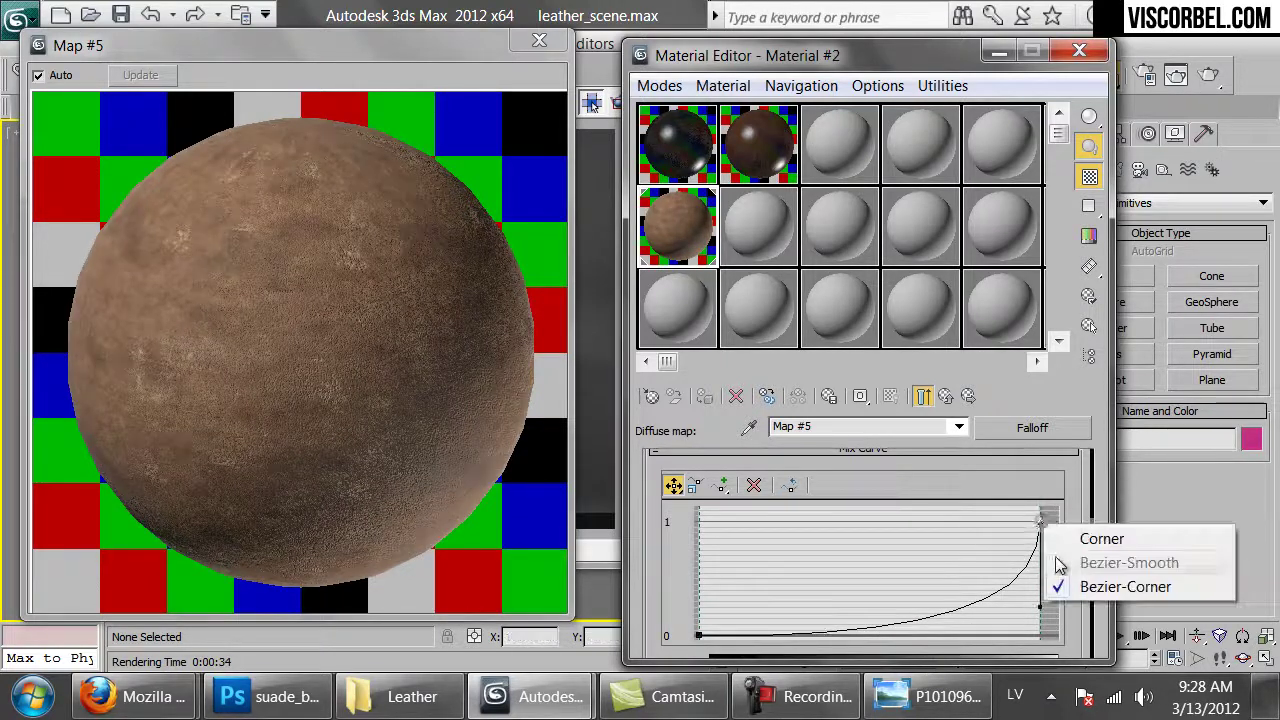
pyautogui.click(1066, 584)
pyautogui.moveTo(1040, 613); pyautogui.dragTo(986, 553)
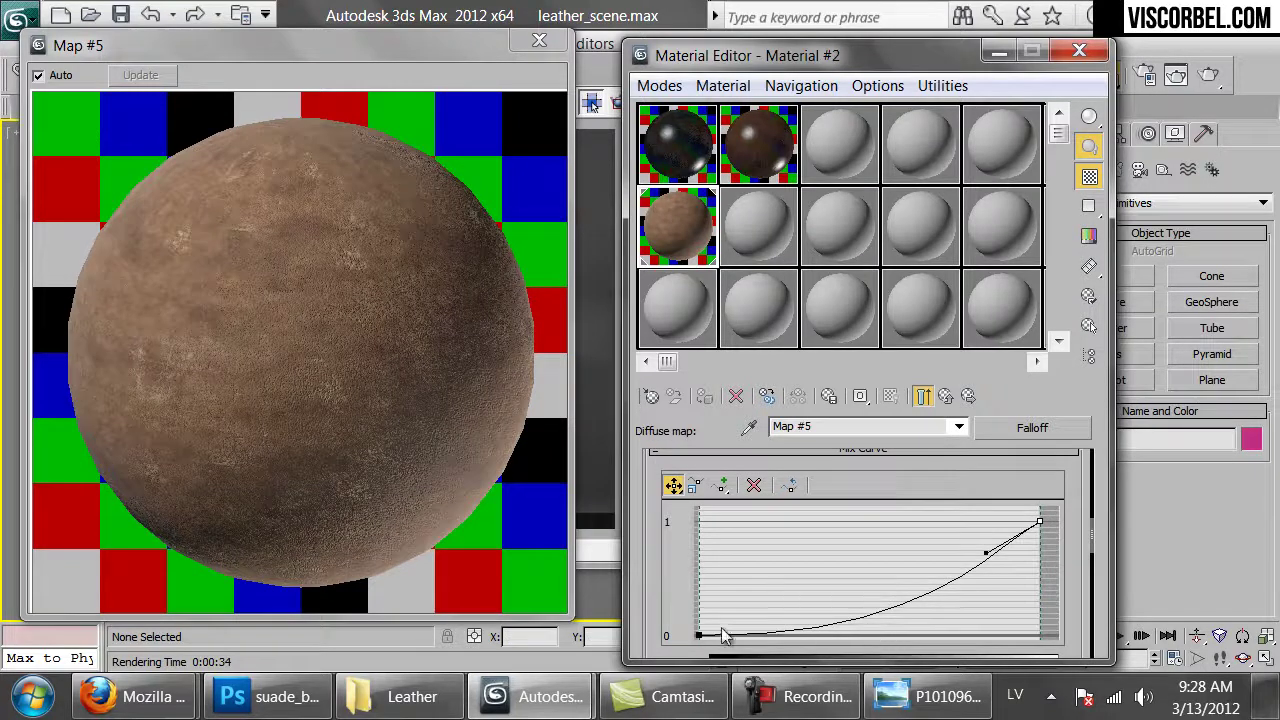
pyautogui.moveTo(924, 633); pyautogui.dragTo(1065, 662)
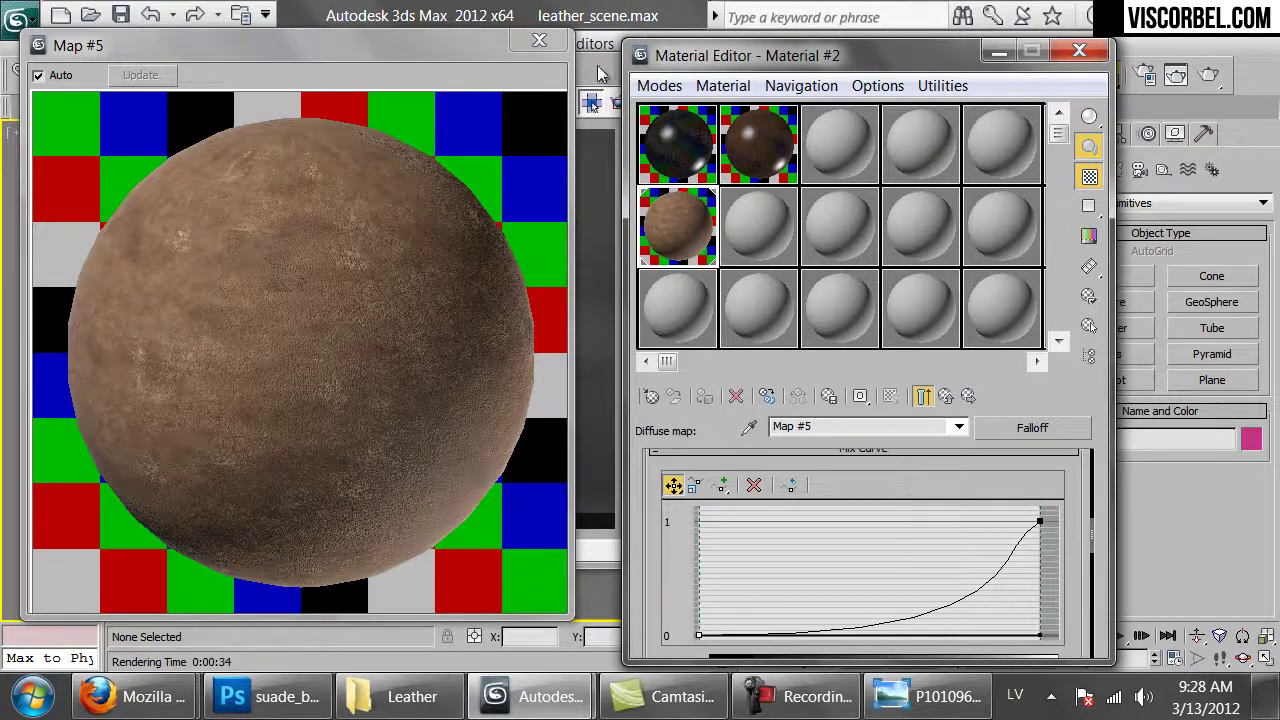
# - Close the enlarged map preview and render the armchair to check the edited Falloff
pyautogui.click(541, 44)
pyautogui.click(548, 331)
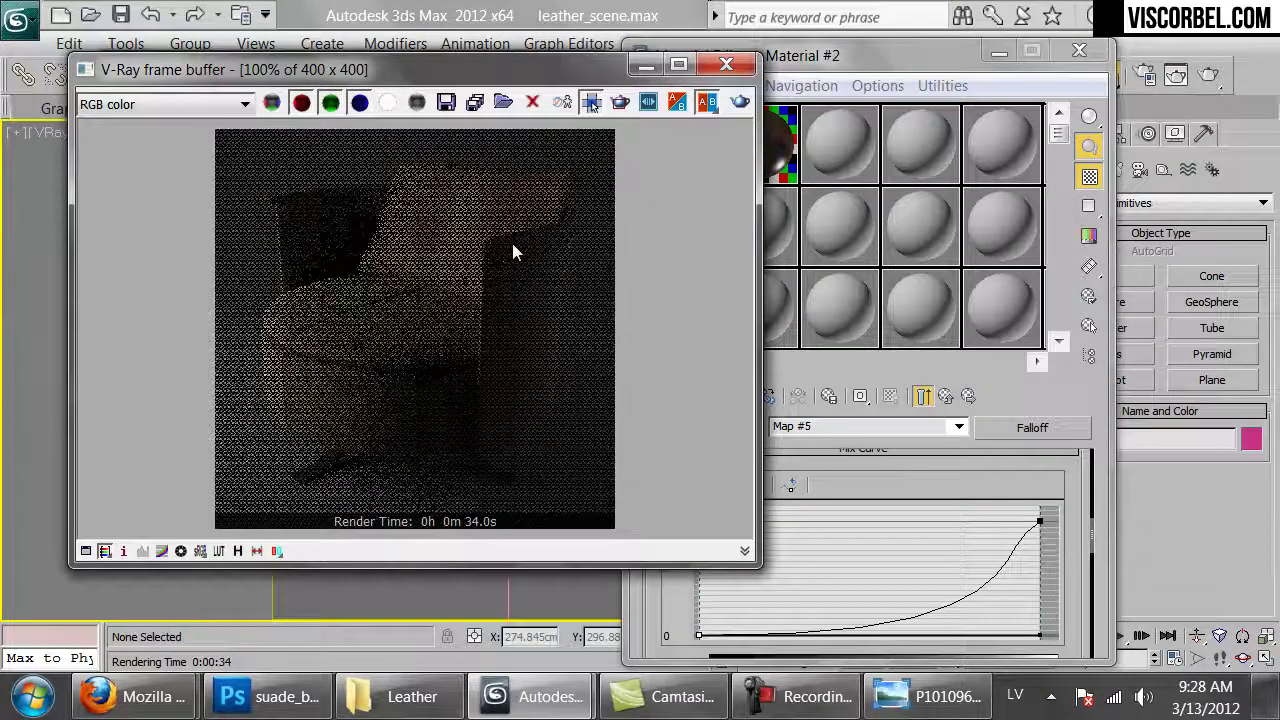
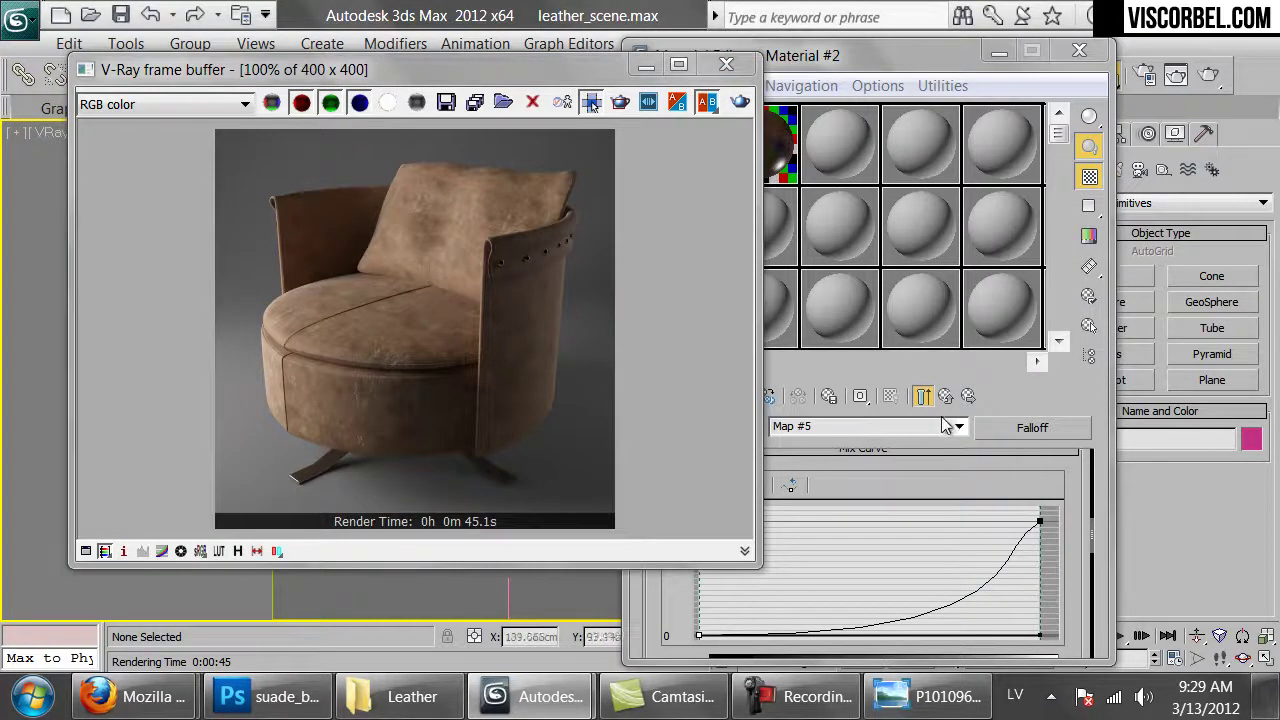
# - Replace the material's suade_bump.png bump map with a Mix map, keeping the old bitmap as a sub-map
pyautogui.click(940, 395)
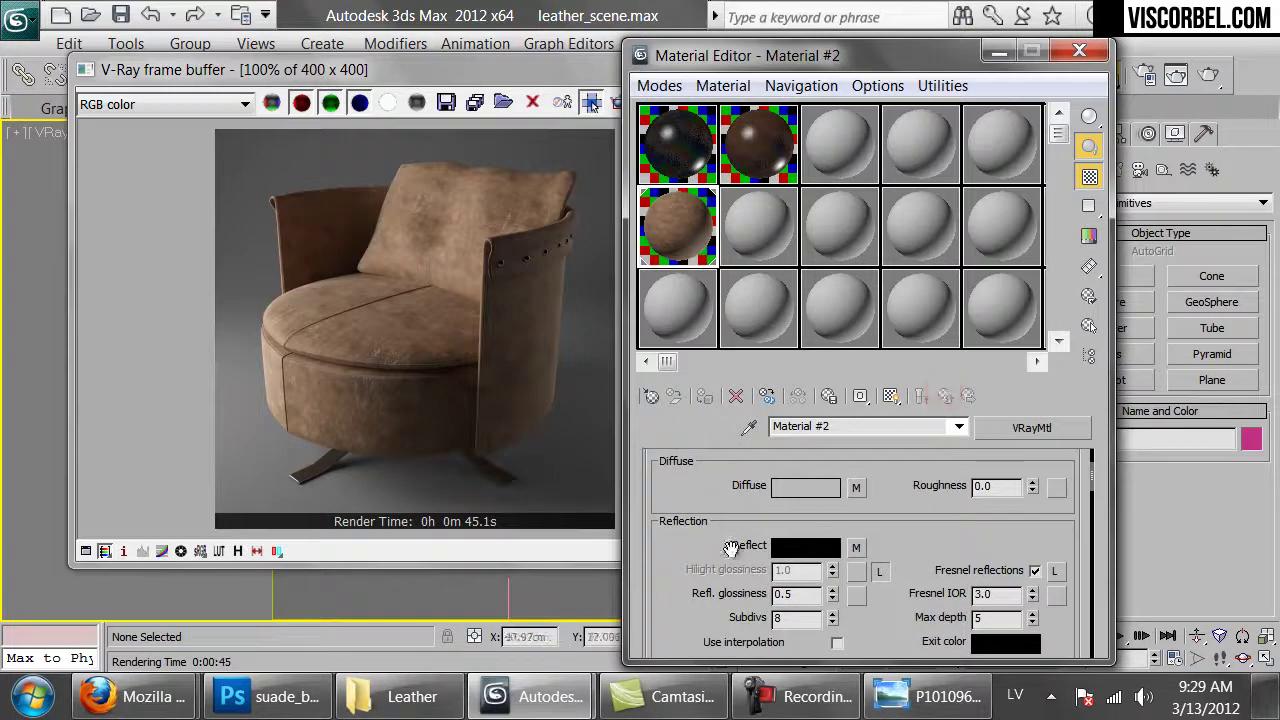
pyautogui.scroll(-3, 726, 560)
pyautogui.scroll(-10, 726, 565)
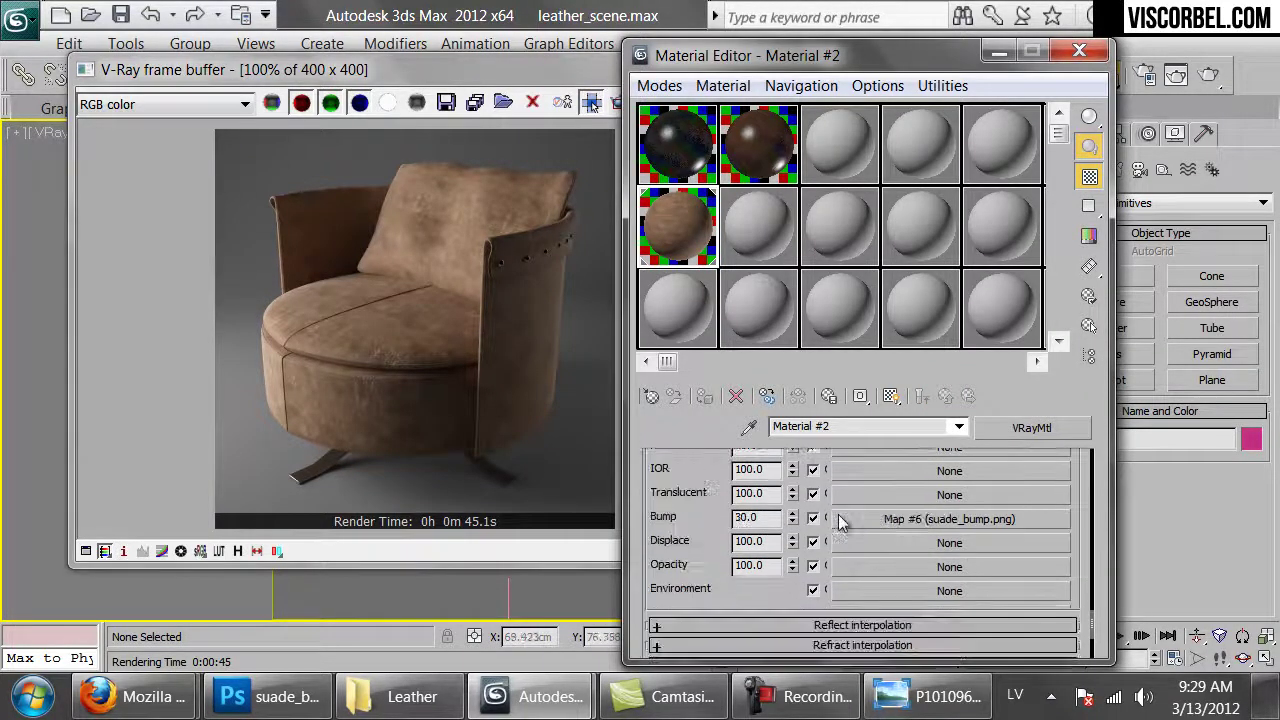
pyautogui.click(893, 519)
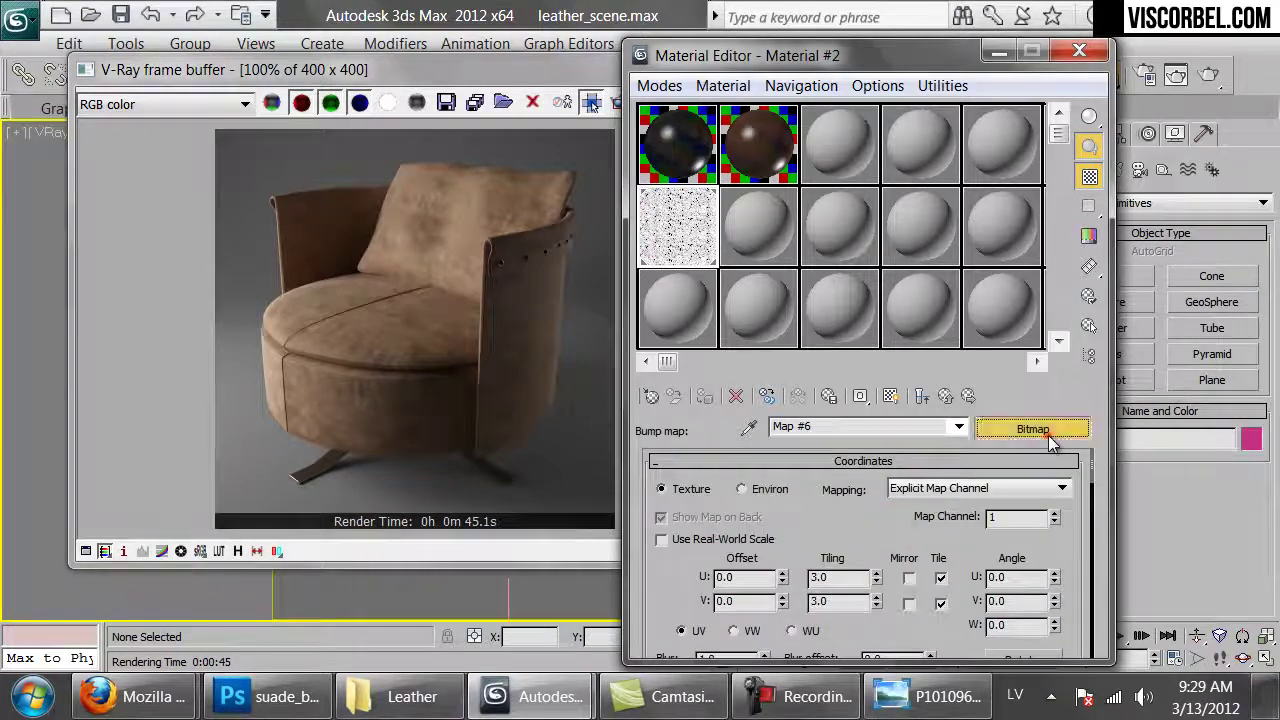
pyautogui.click(1040, 429)
pyautogui.doubleClick(410, 495)
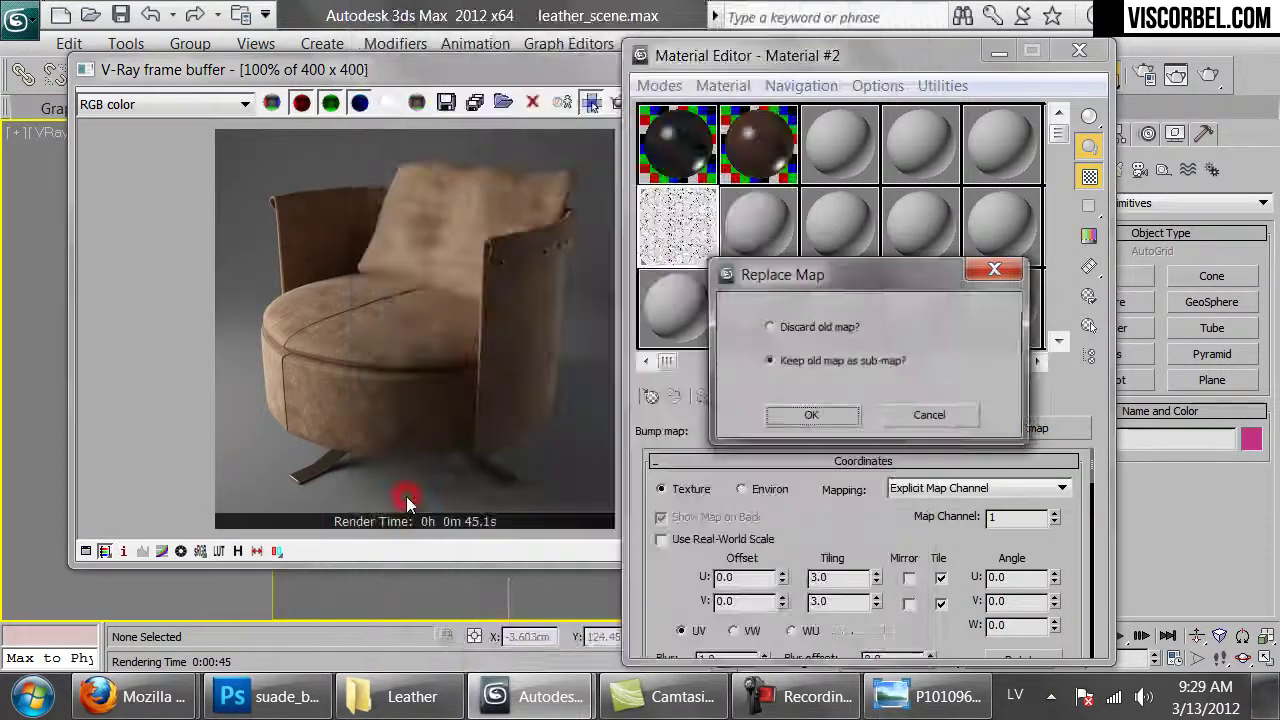
pyautogui.click(786, 420)
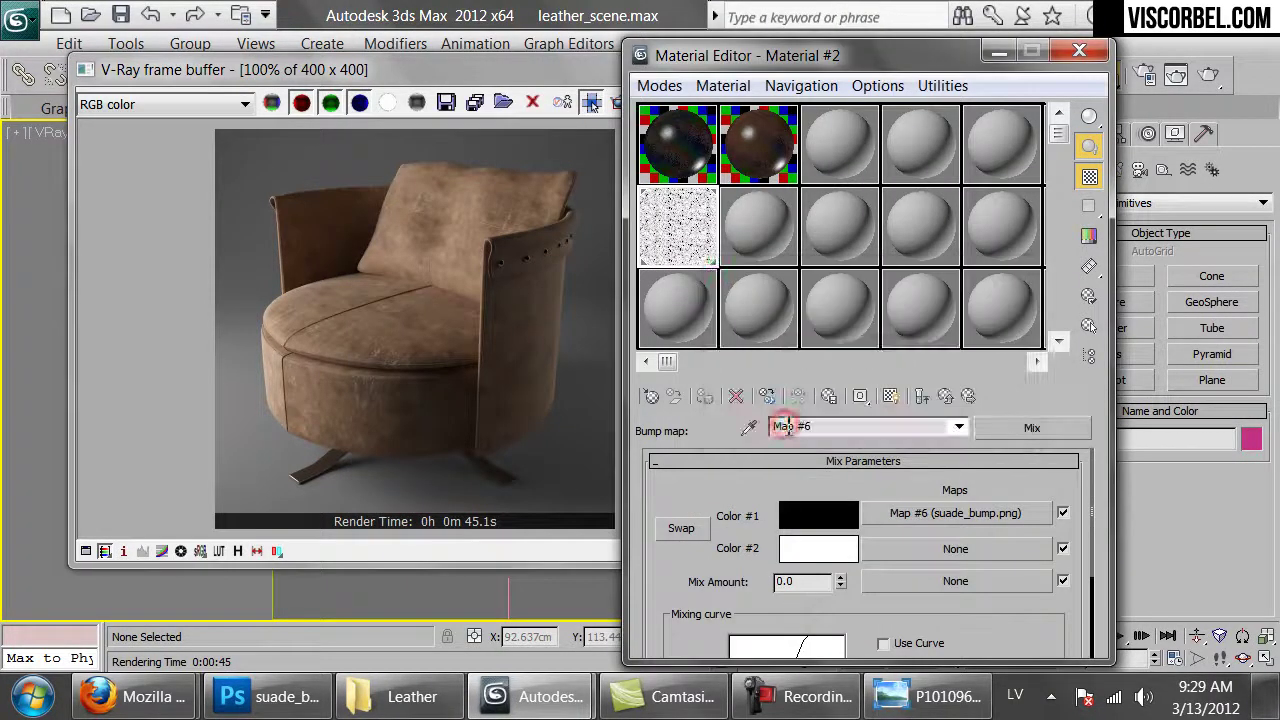
# - Load fabric_folds.png from the Fabrics texture folder as a bitmap for the Mix map's Color #2
pyautogui.click(926, 540)
pyautogui.doubleClick(463, 195)
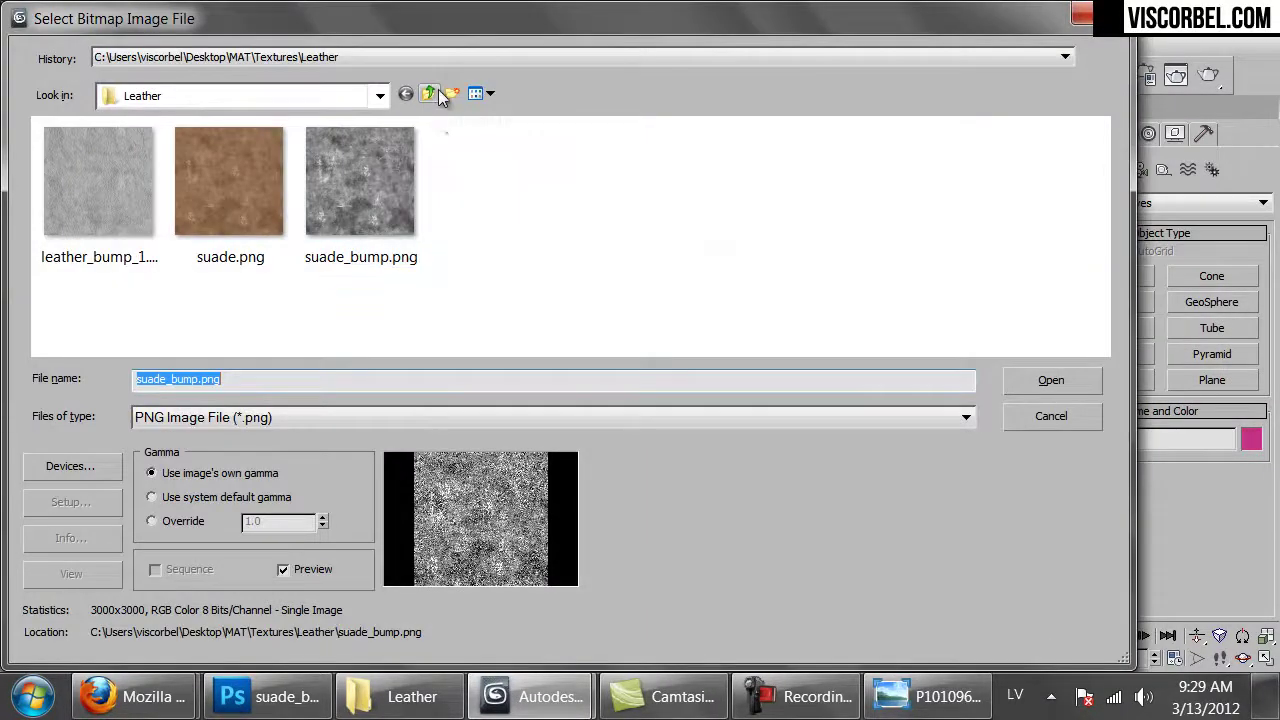
pyautogui.click(438, 89)
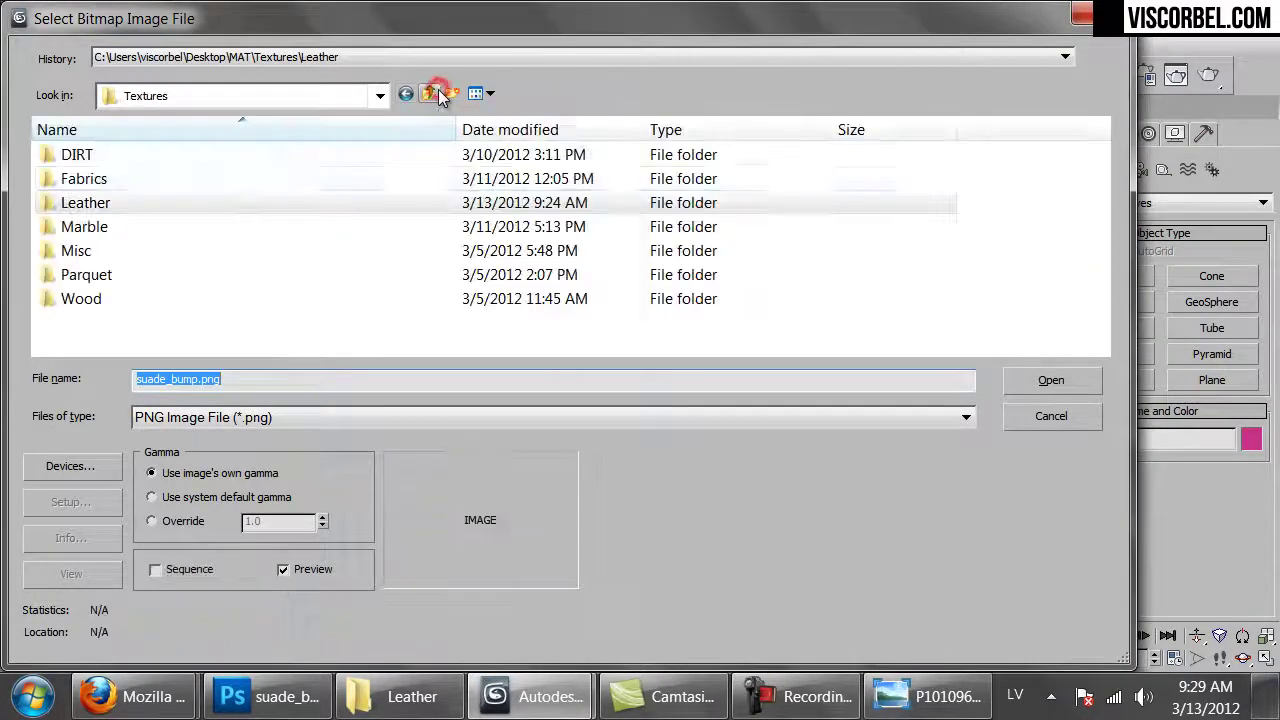
pyautogui.doubleClick(90, 180)
pyautogui.click(663, 231)
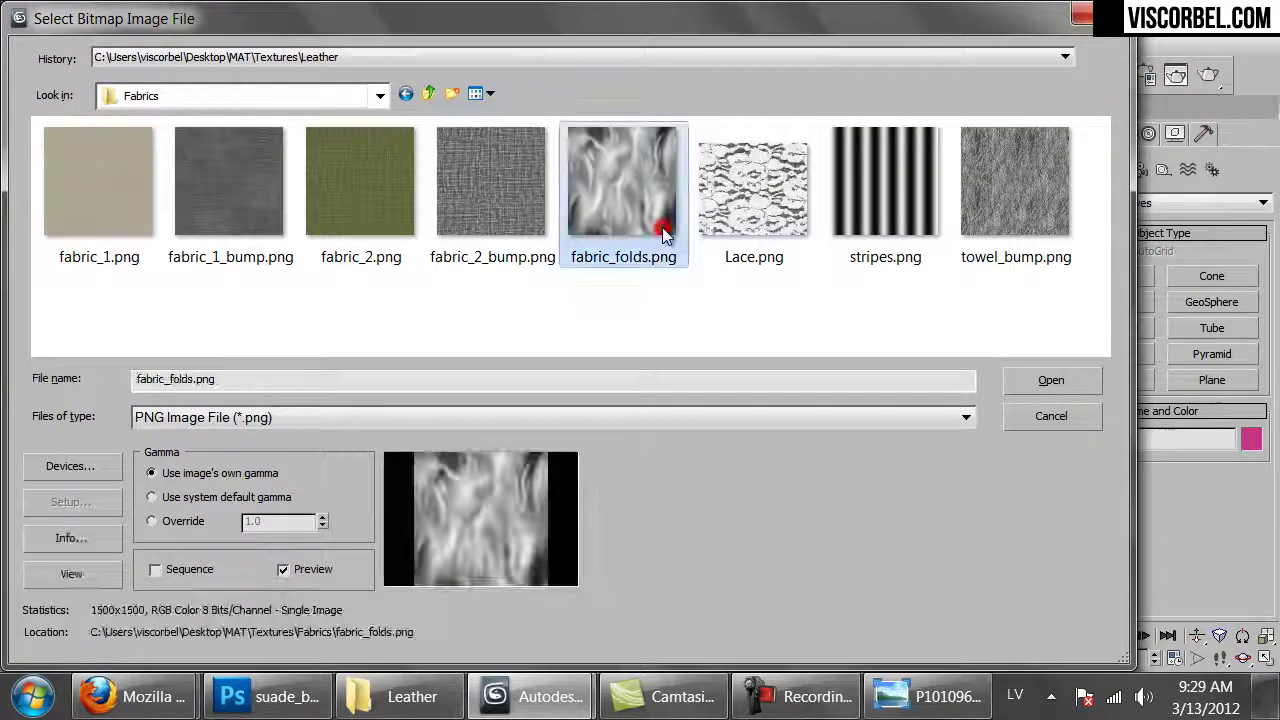
pyautogui.doubleClick(663, 231)
# - Minimize the render window and display the fabric folds map on the armchair, moving the material editor clear of the viewport
pyautogui.click(565, 65)
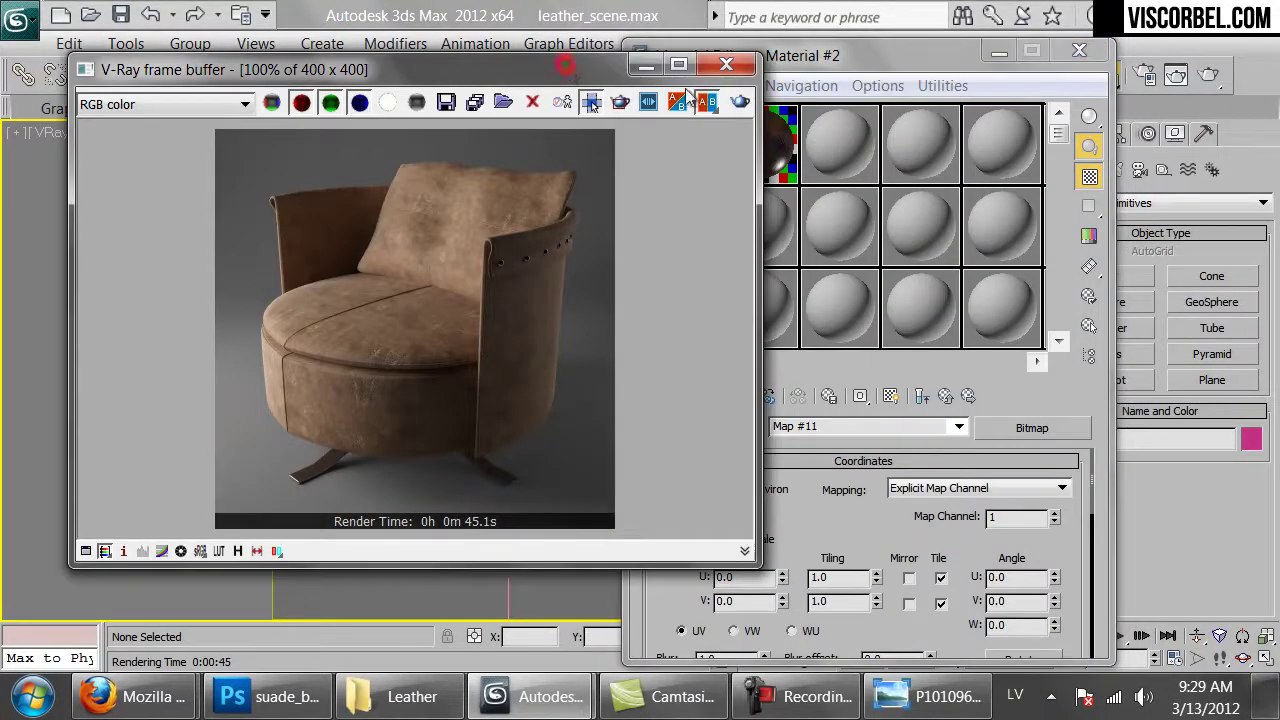
pyautogui.click(646, 66)
pyautogui.click(891, 397)
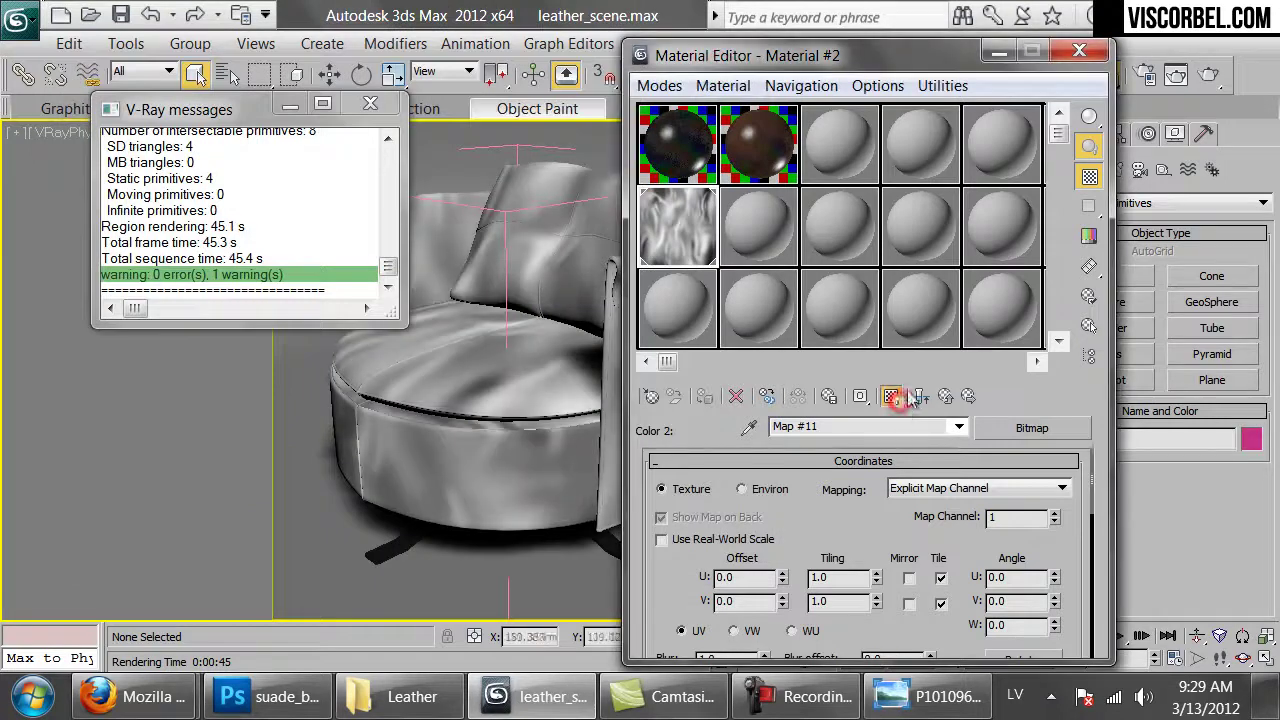
pyautogui.moveTo(757, 45); pyautogui.dragTo(922, 66)
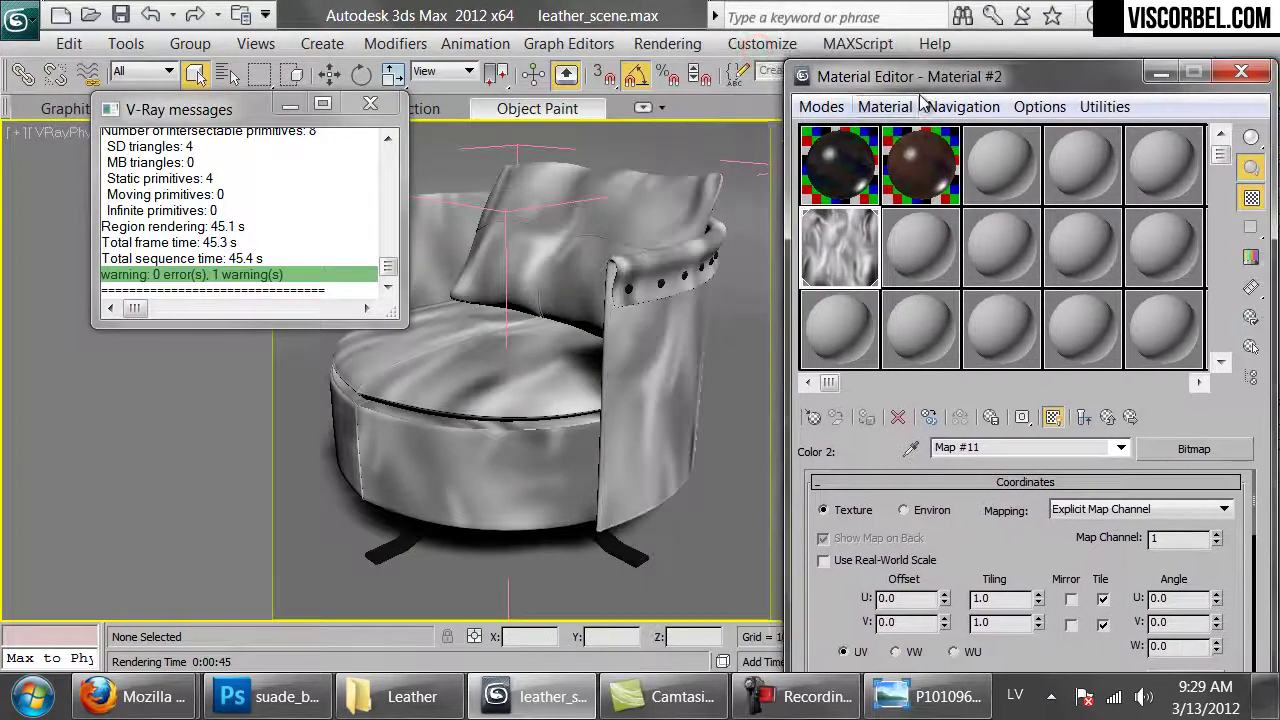
# - Try different tiling for the fabric folds bitmap and settle on 2.0 for U and 1.5 for V
pyautogui.doubleClick(983, 598)
pyautogui.write('2')
pyautogui.press('Return')
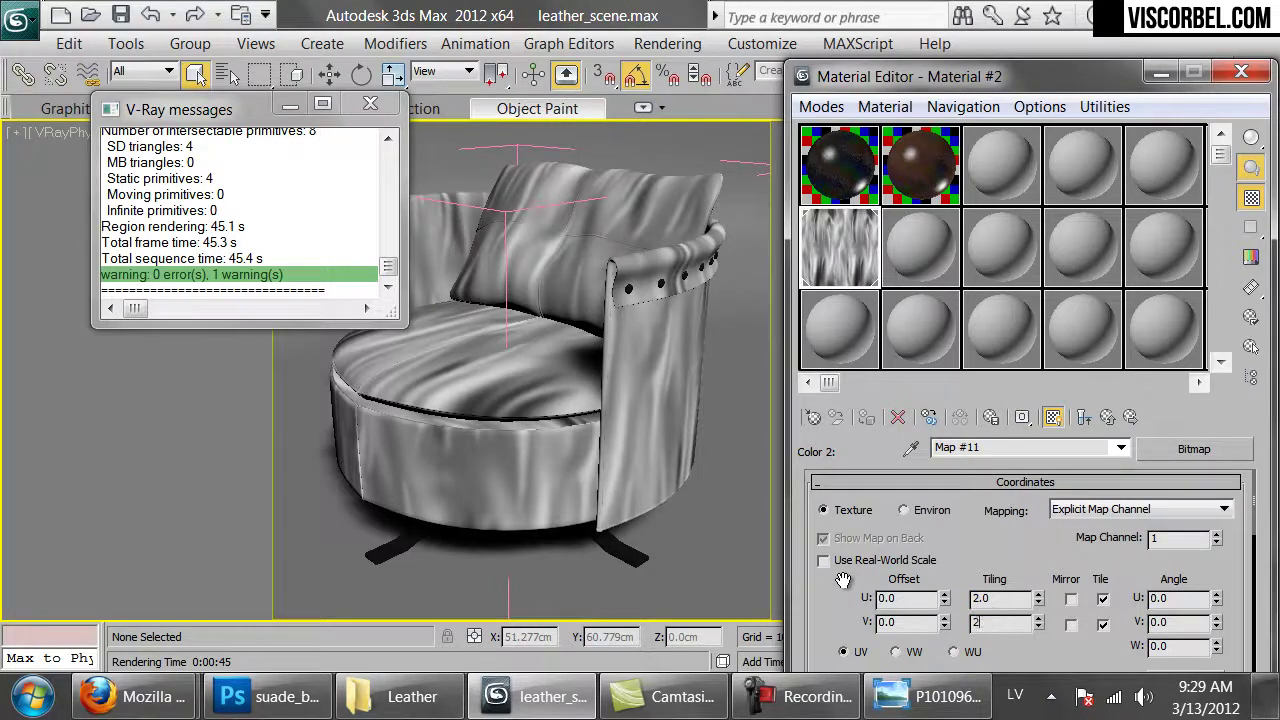
pyautogui.write('2')
pyautogui.press('Return')
pyautogui.doubleClick(1020, 599)
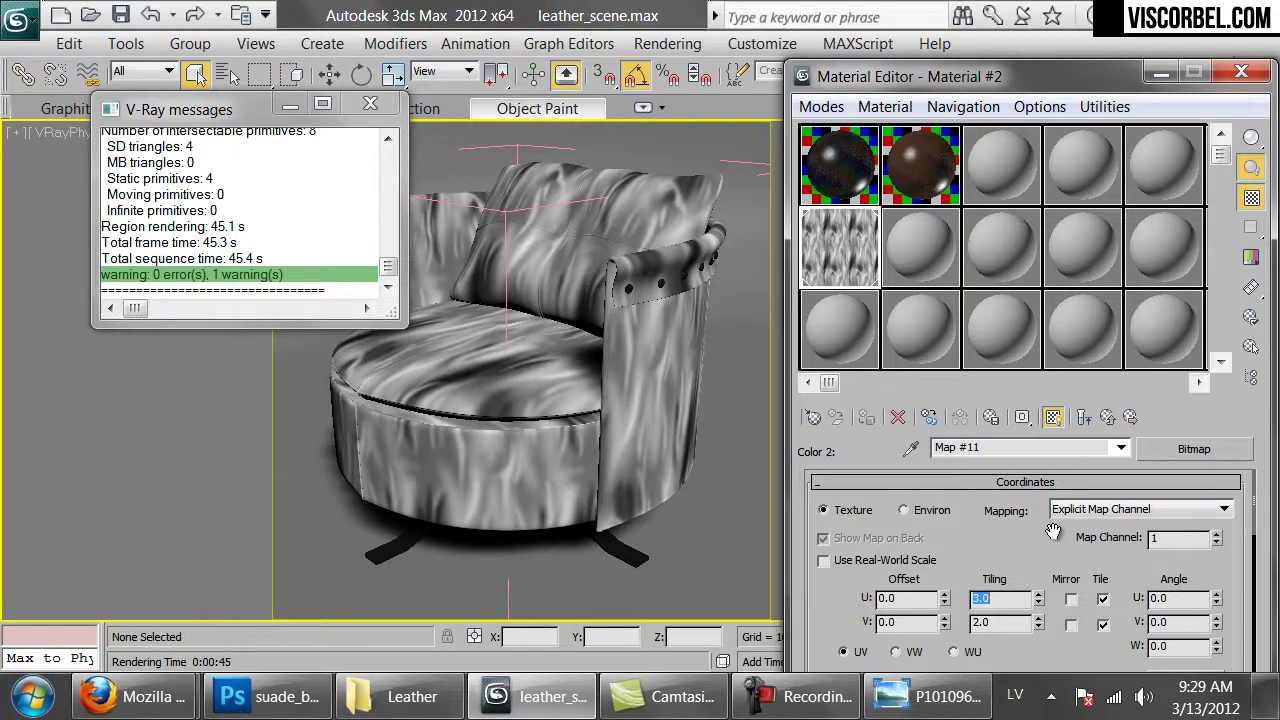
pyautogui.press('Tab')
pyautogui.write('1')
pyautogui.press('Return')
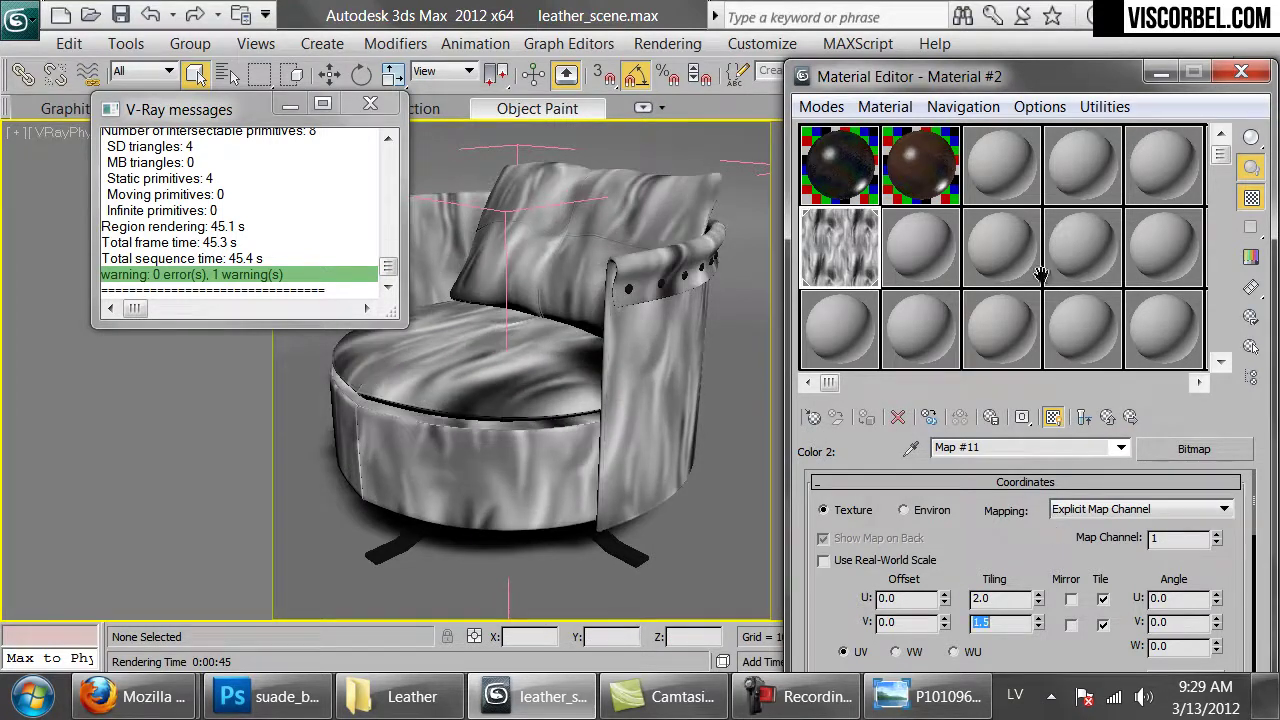
# - Set the bump Mix amount to 50 and open an enlarged preview of the end result
pyautogui.moveTo(1035, 70); pyautogui.dragTo(916, 41)
pyautogui.click(990, 390)
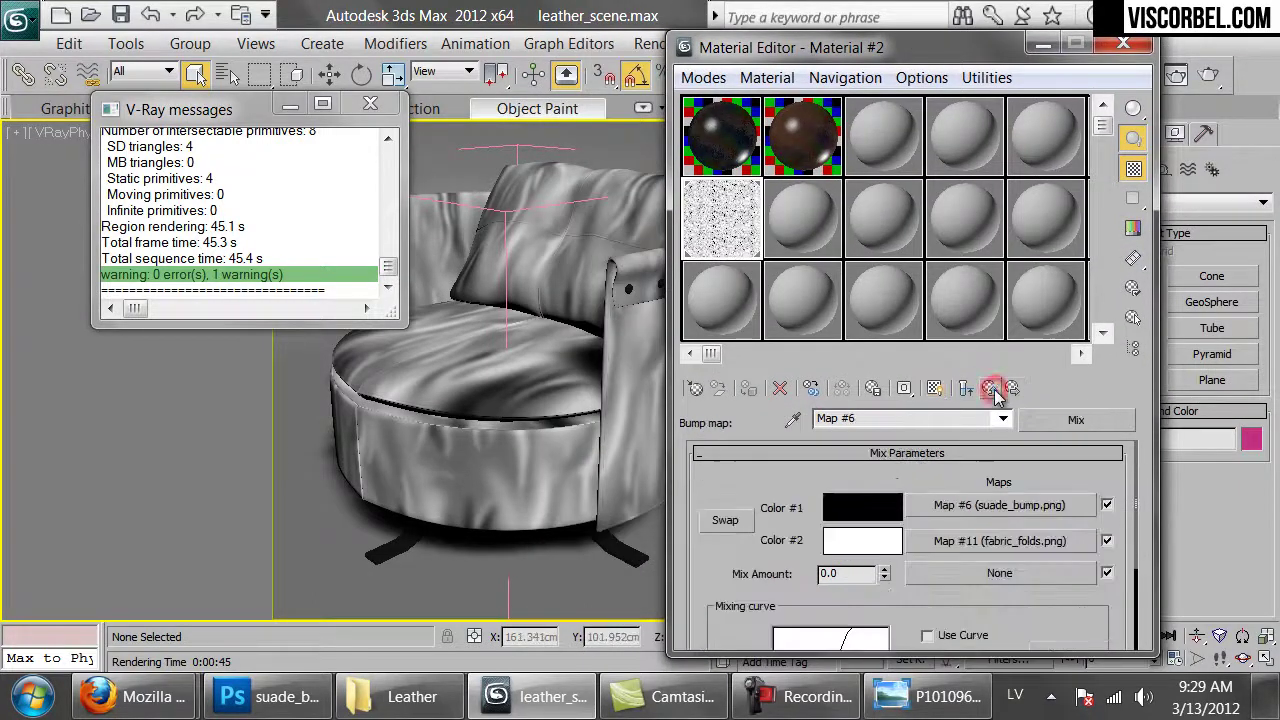
pyautogui.doubleClick(850, 573)
pyautogui.write('50')
pyautogui.press('Return')
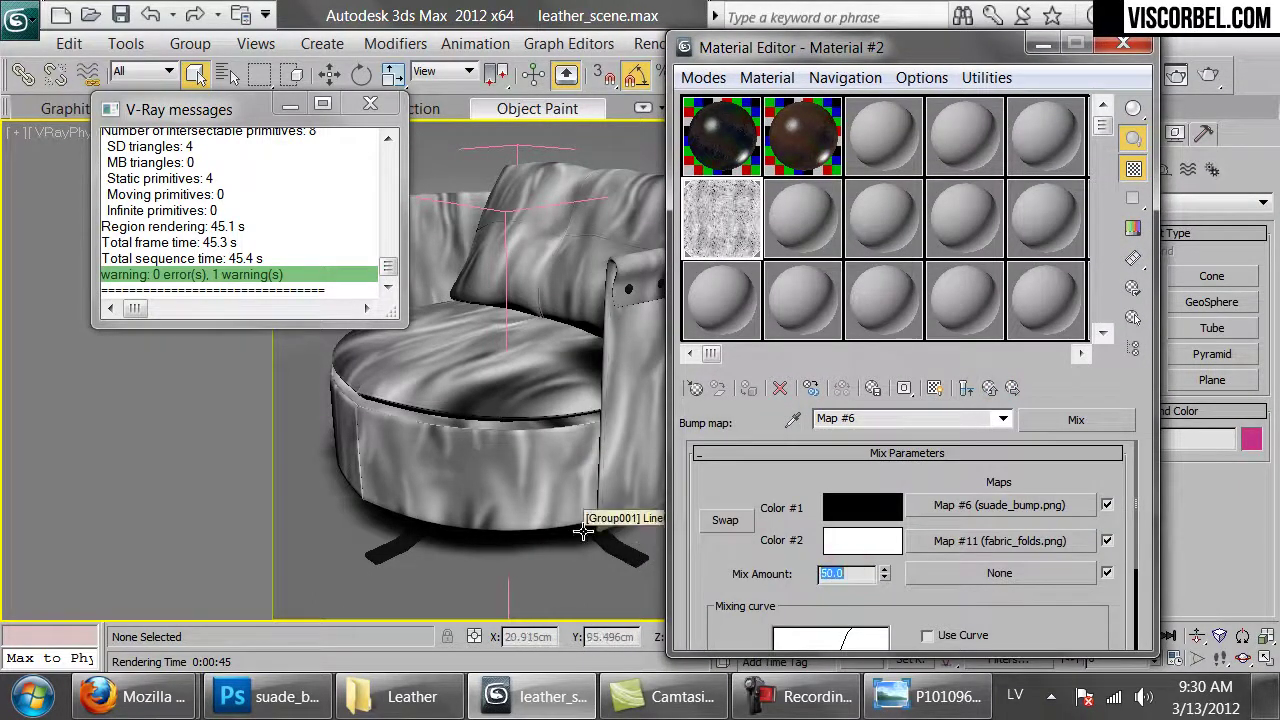
pyautogui.click(966, 390)
pyautogui.doubleClick(721, 218)
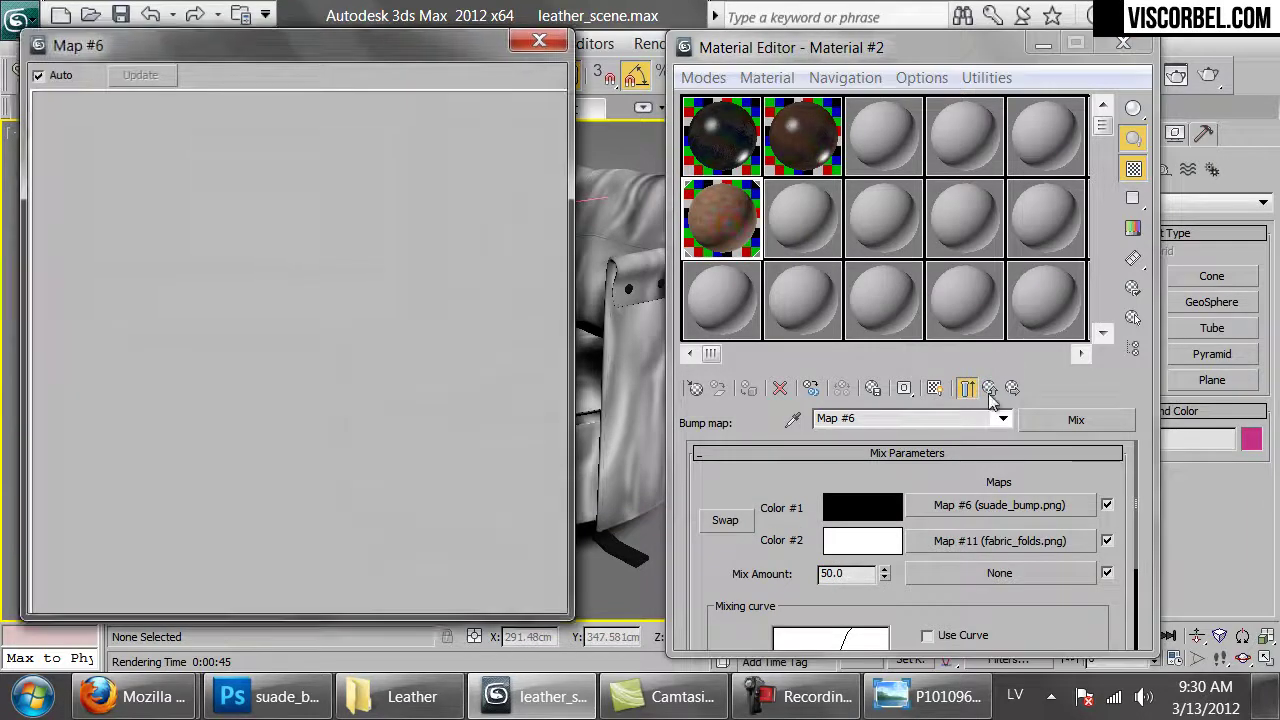
# - Try a bump amount of 60 on the suede material, and raise it to 100
pyautogui.click(989, 390)
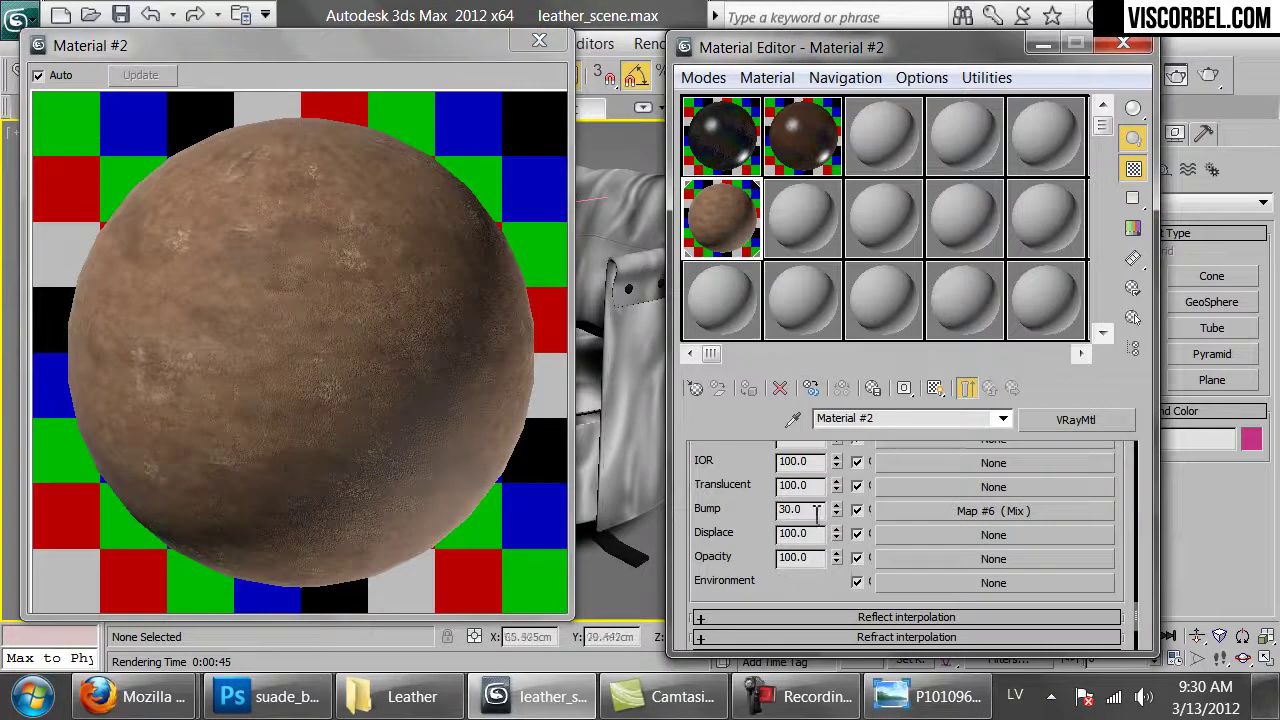
pyautogui.write('60')
pyautogui.press('Return')
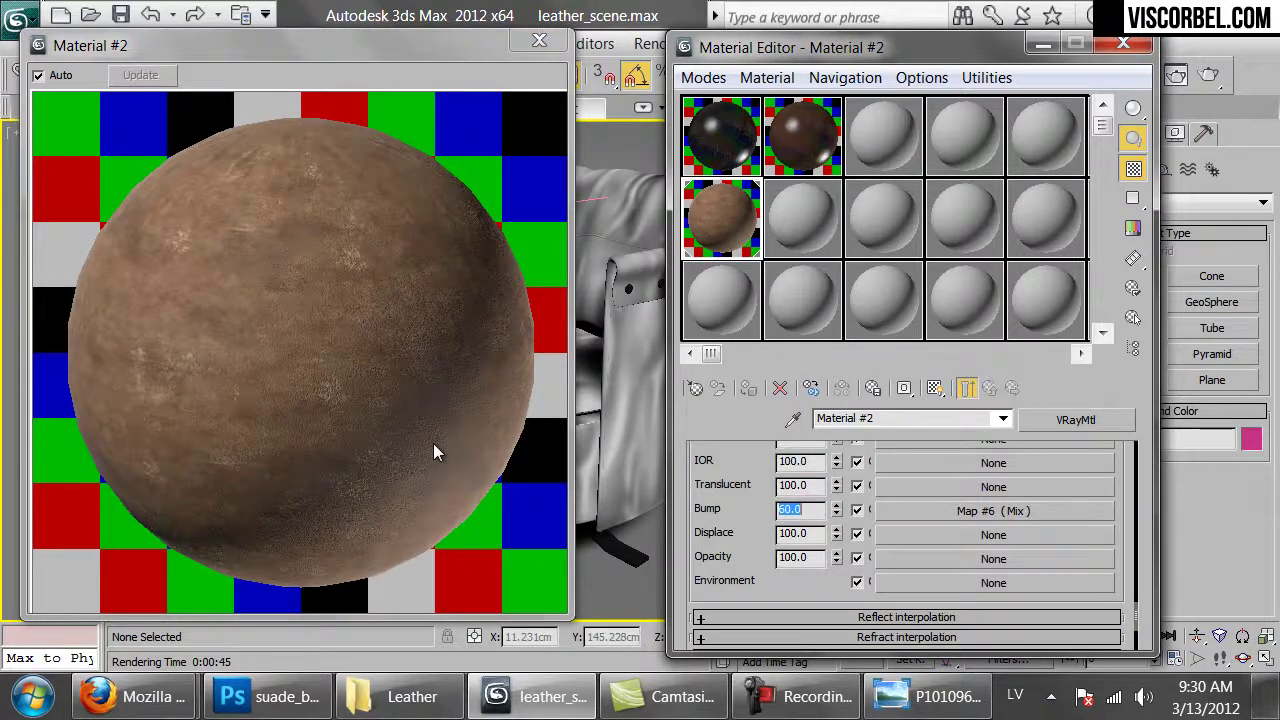
pyautogui.write('10')
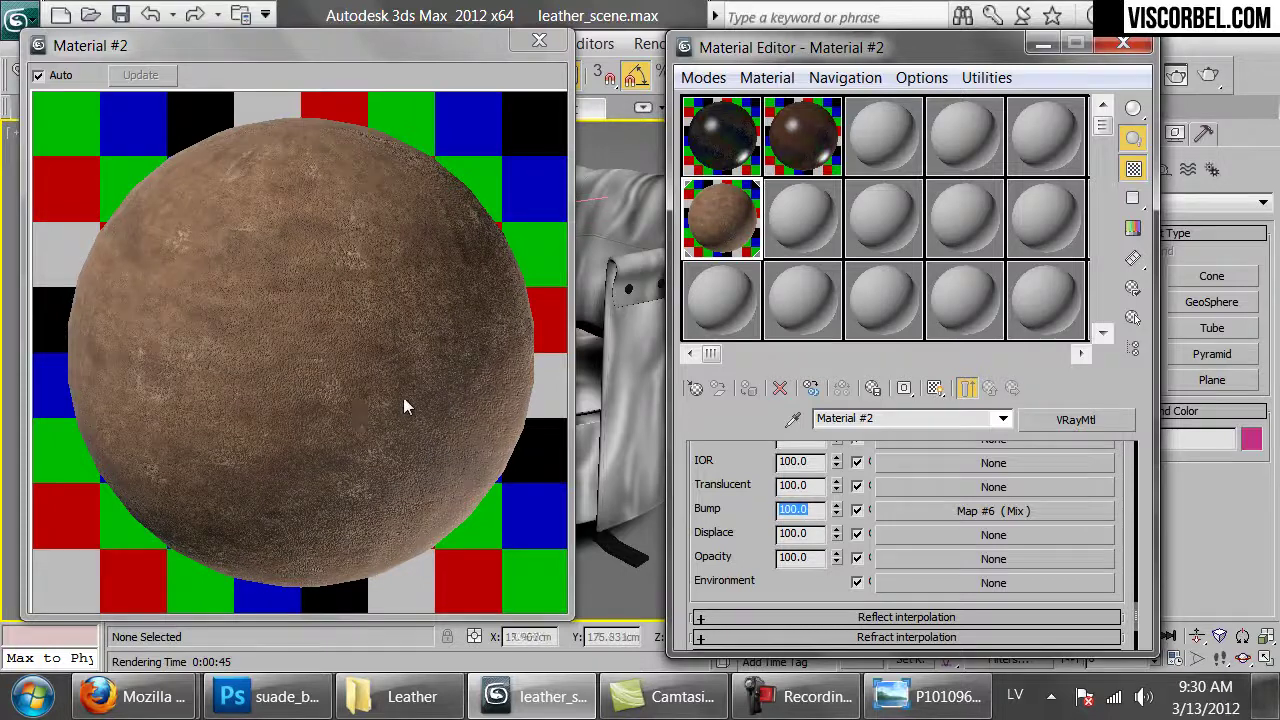
# - Set the bump map's Mix amount to 75 to favor the fabric folds, and close the enlarged preview
pyautogui.click(897, 516)
pyautogui.write('75.0')
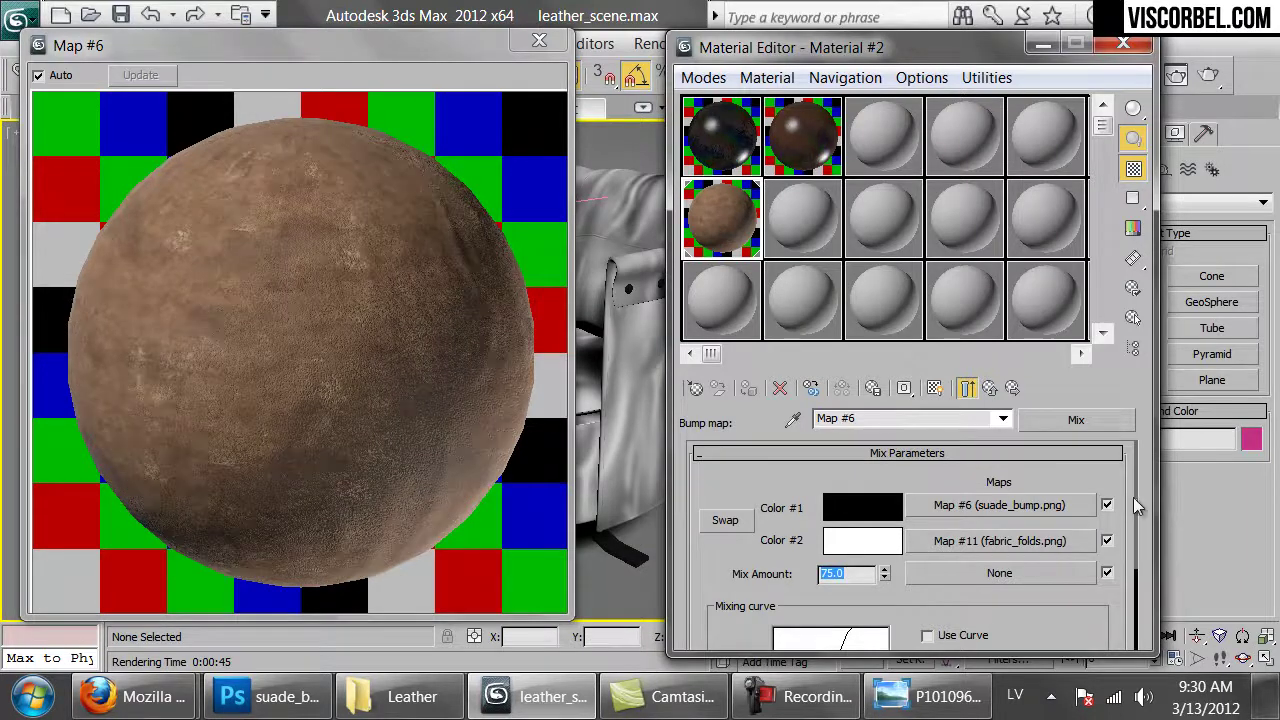
pyautogui.click(550, 47)
# - Turn off the folds map display in the viewport, return to the parent material and render the armchair
pyautogui.click(932, 388)
pyautogui.click(932, 388)
pyautogui.click(988, 392)
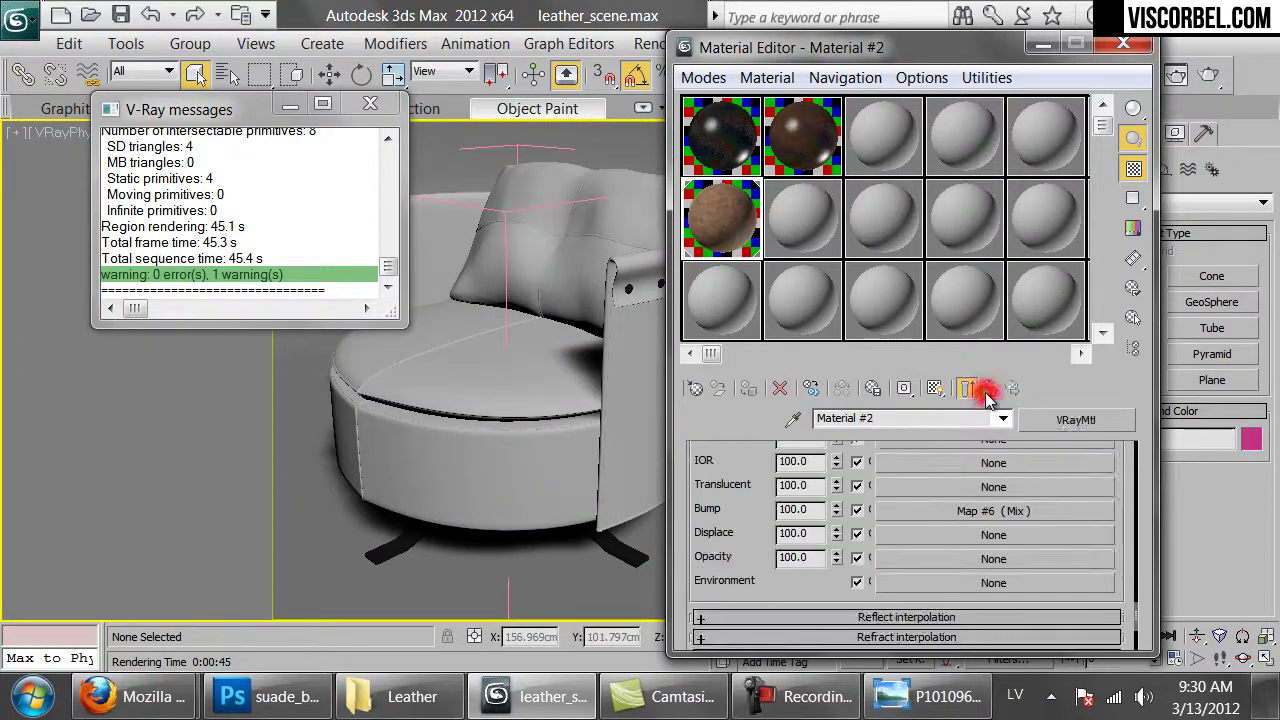
pyautogui.click(1208, 78)
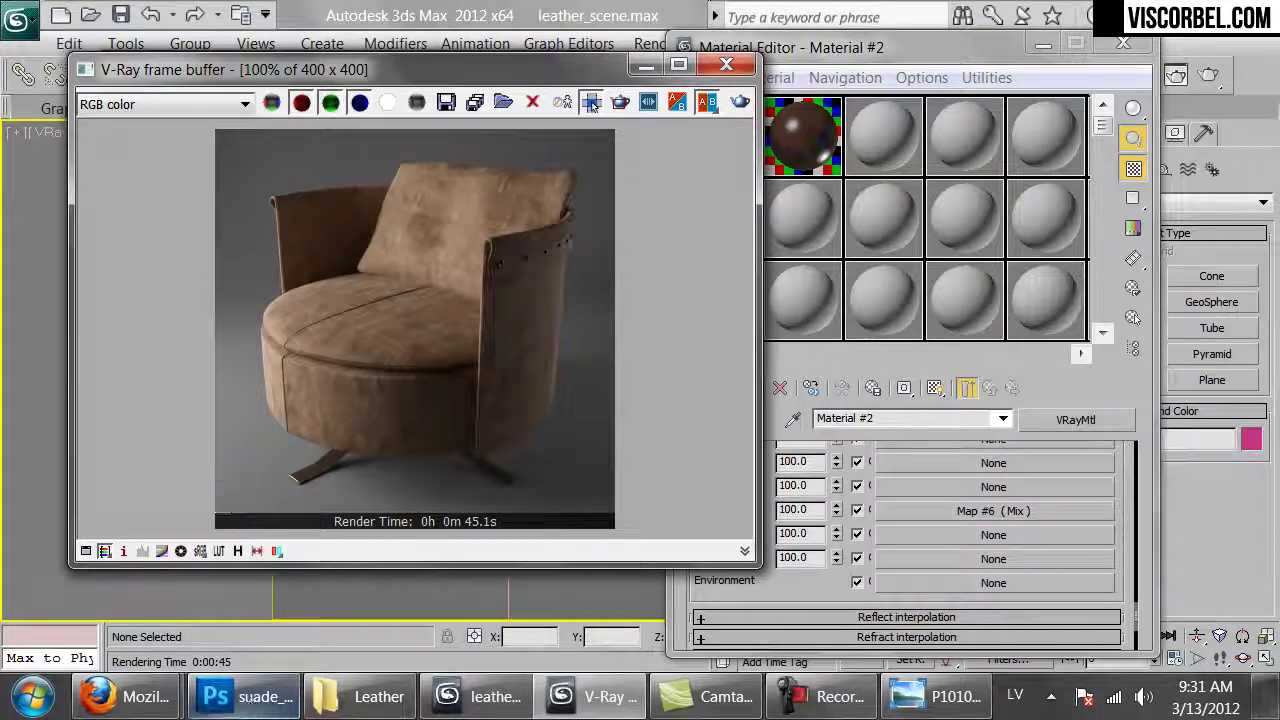
# - Switch to Photoshop and close all open texture documents without saving their changes
pyautogui.click(240, 697)
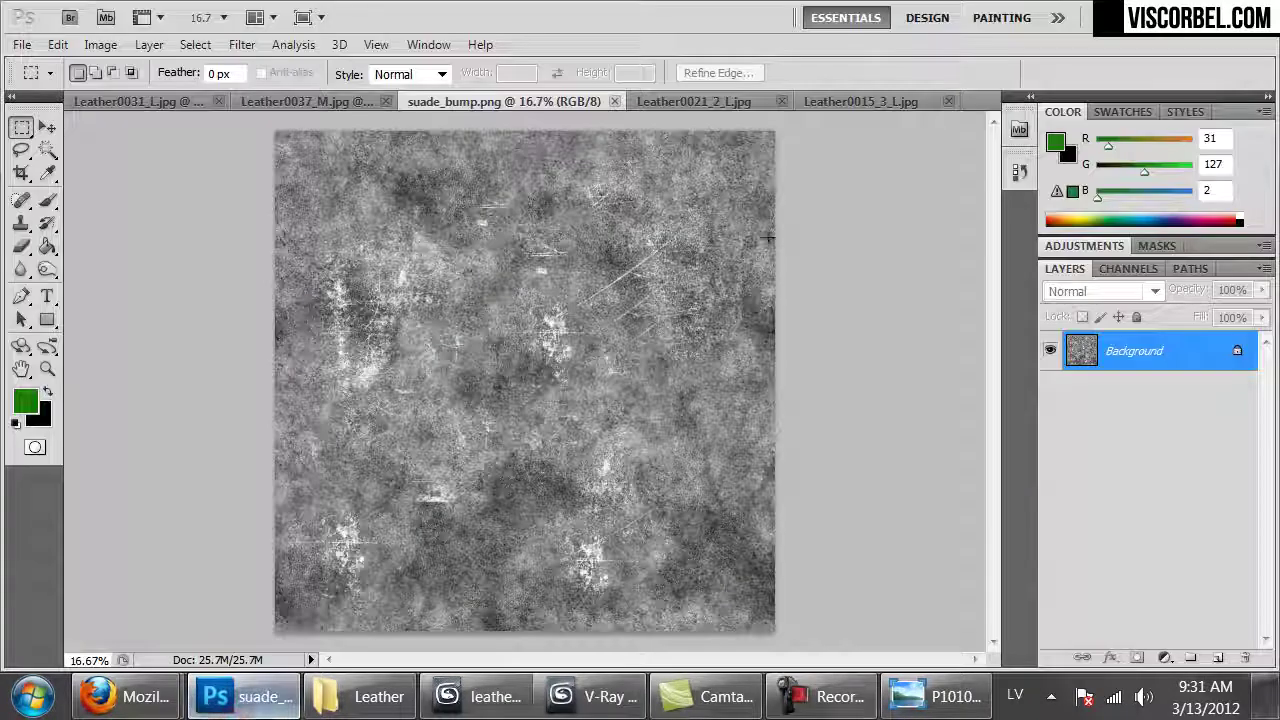
pyautogui.click(344, 100)
pyautogui.click(550, 100)
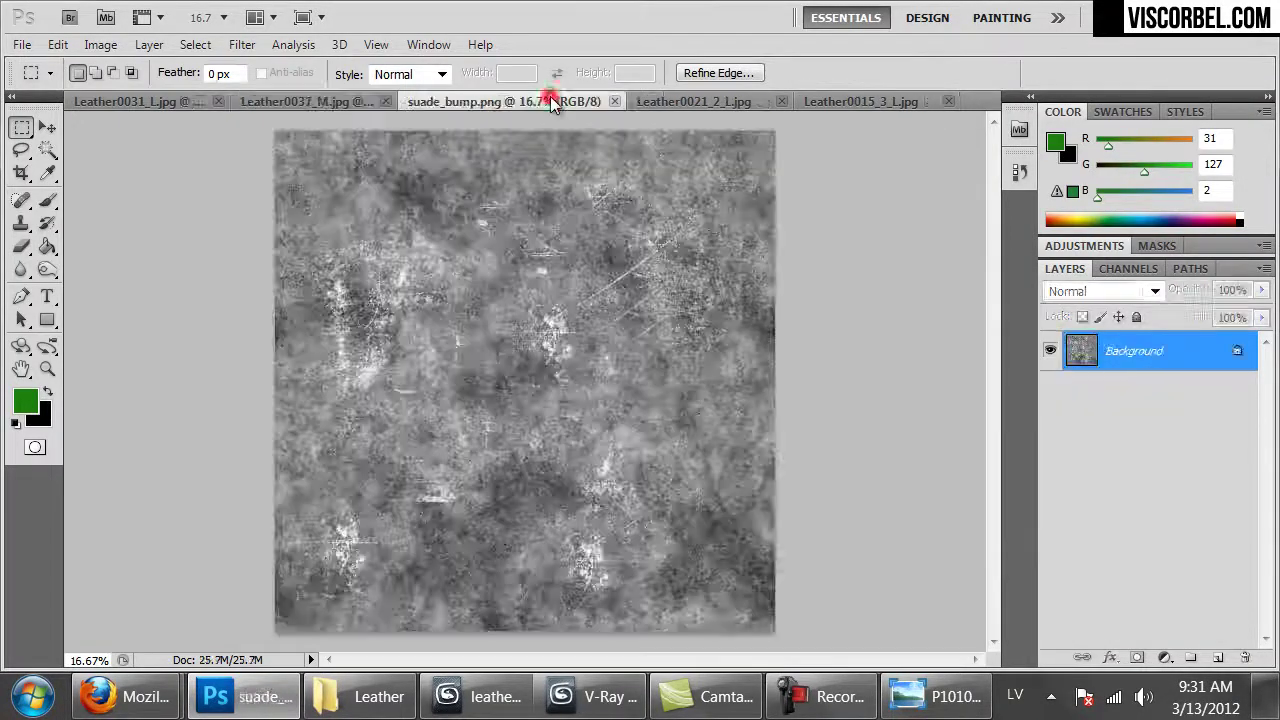
pyautogui.hotkey('ctrl', 'w')
pyautogui.hotkey('ctrl', 'w')
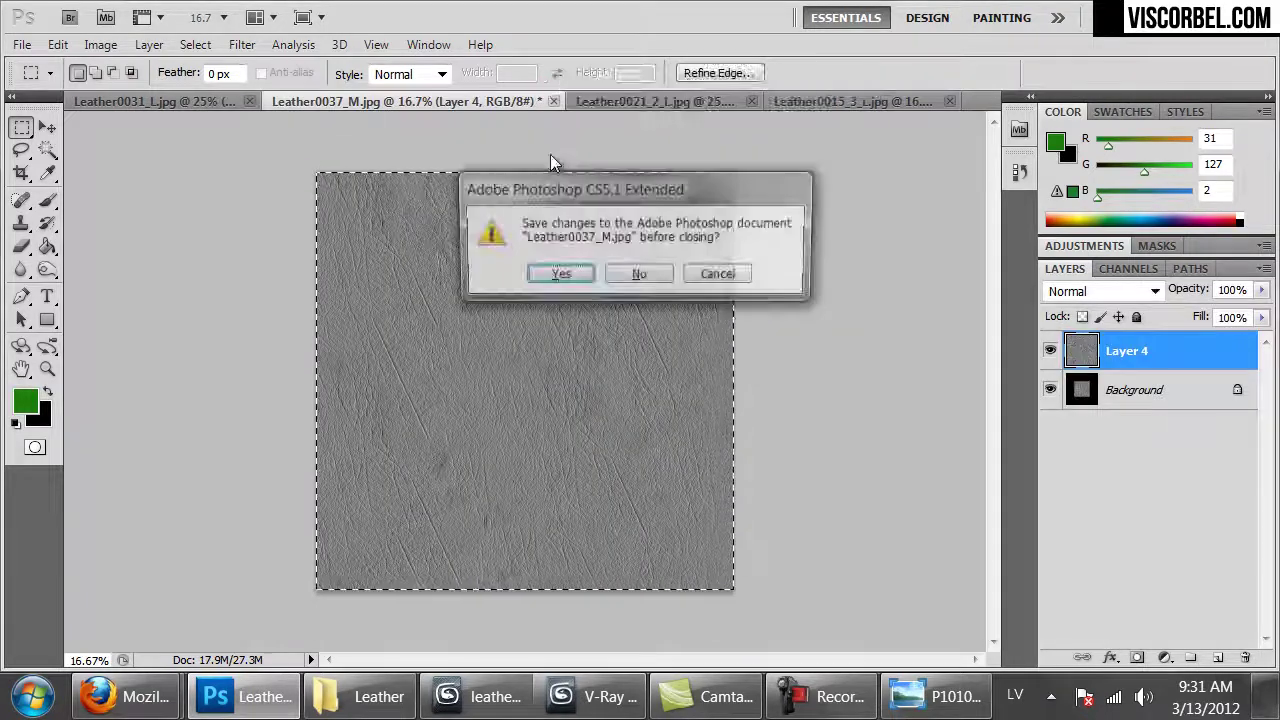
pyautogui.click(639, 275)
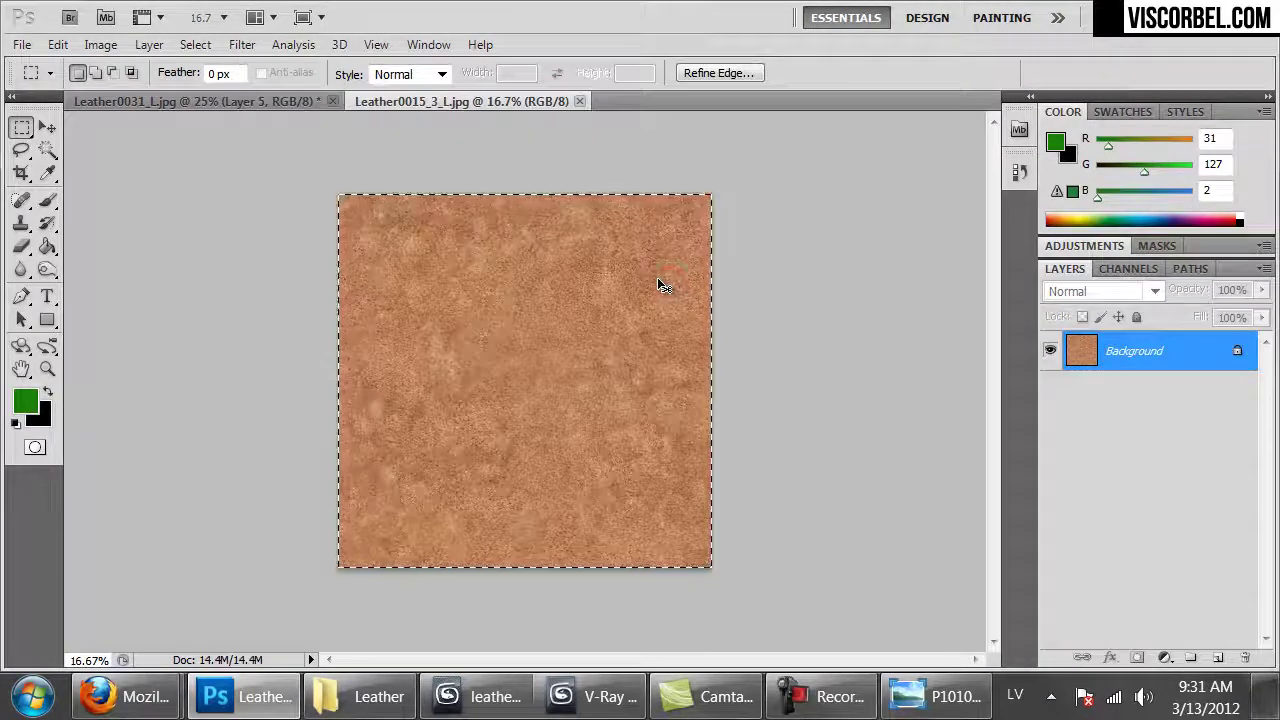
pyautogui.hotkey('ctrl', 'w')
pyautogui.hotkey('ctrl', 'w')
pyautogui.click(634, 276)
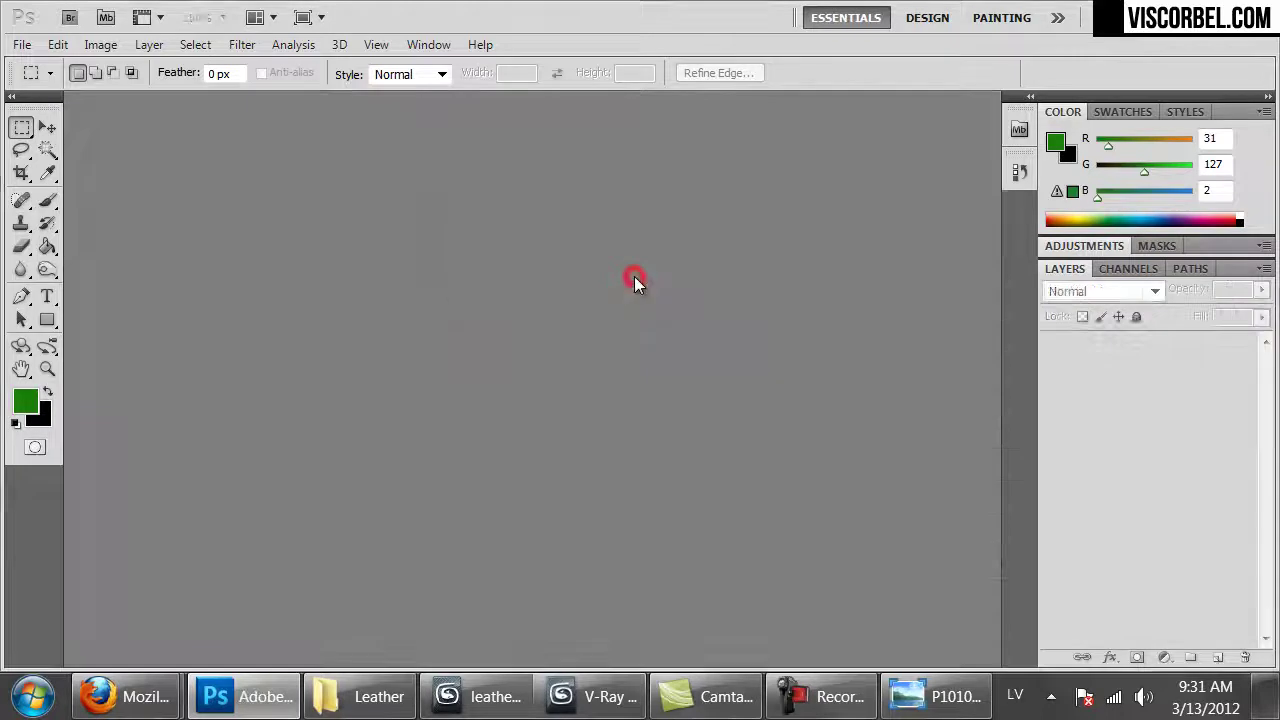
# - Open suade.png and darken it with a Curves adjustment that maps input 132 to output 92
pyautogui.hotkey('ctrl', 'o')
pyautogui.doubleClick(322, 166)
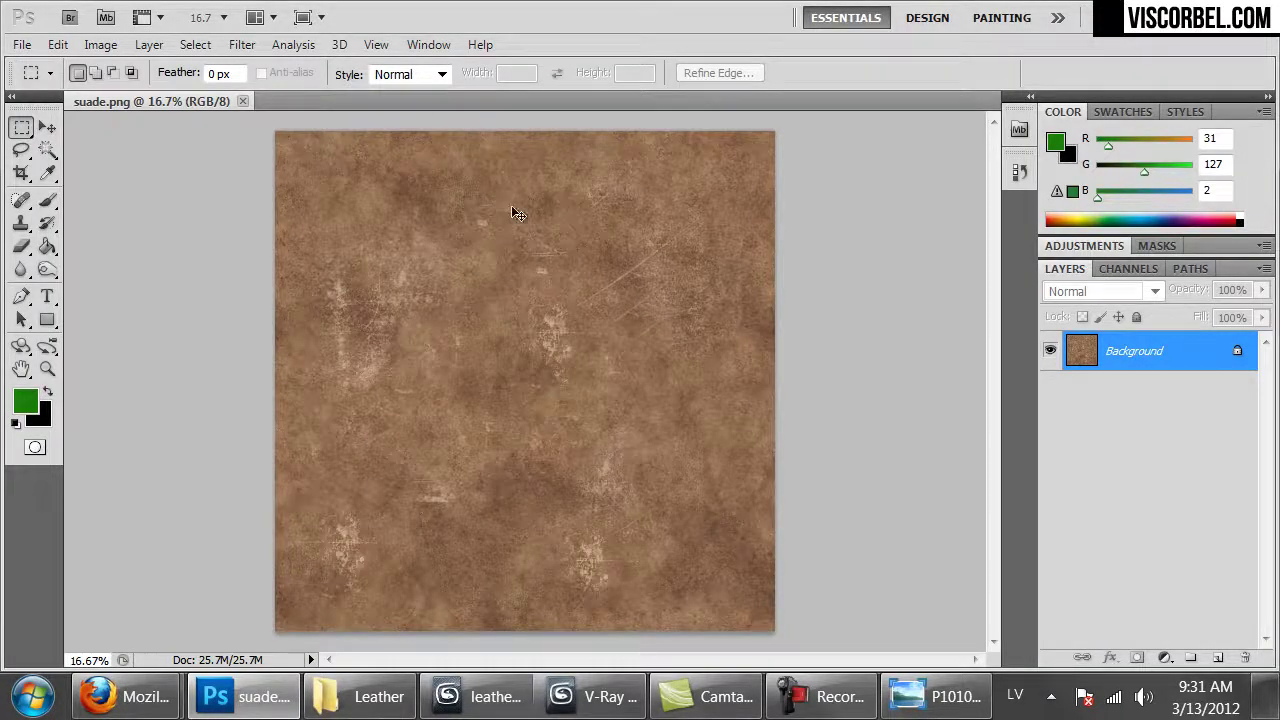
pyautogui.click(104, 46)
pyautogui.moveTo(157, 105)
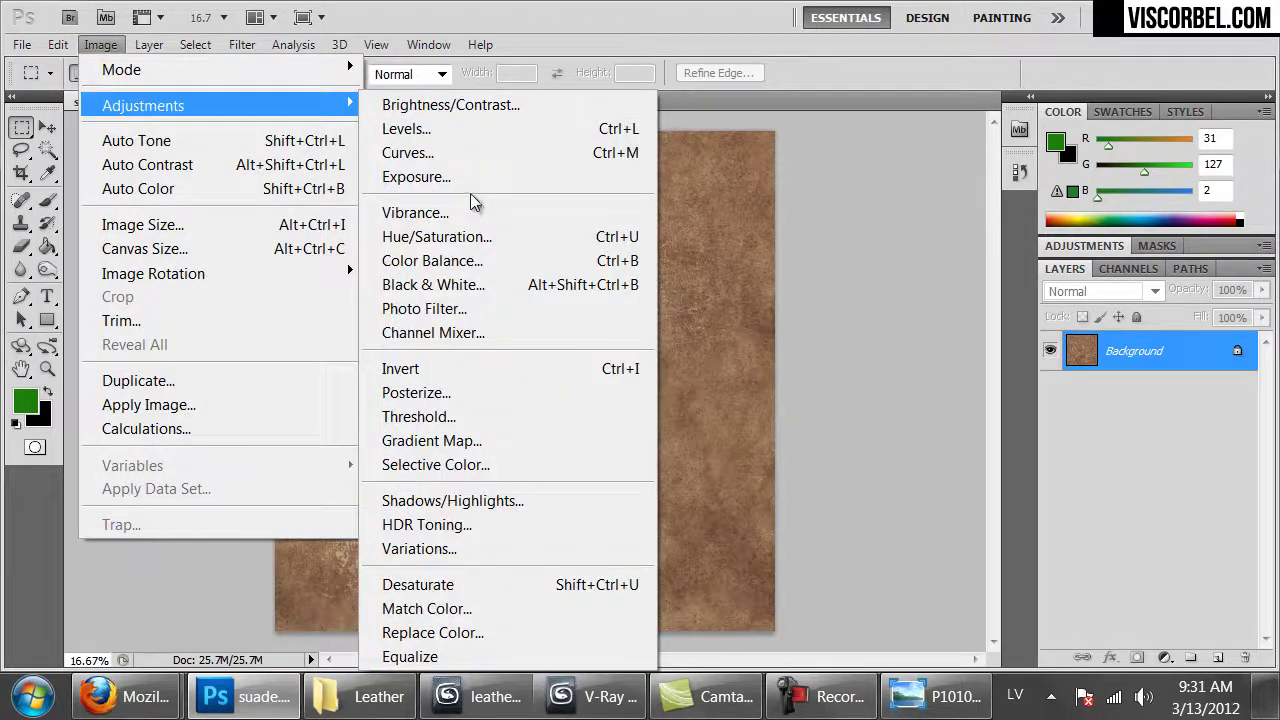
pyautogui.click(458, 160)
pyautogui.moveTo(977, 431); pyautogui.dragTo(979, 471)
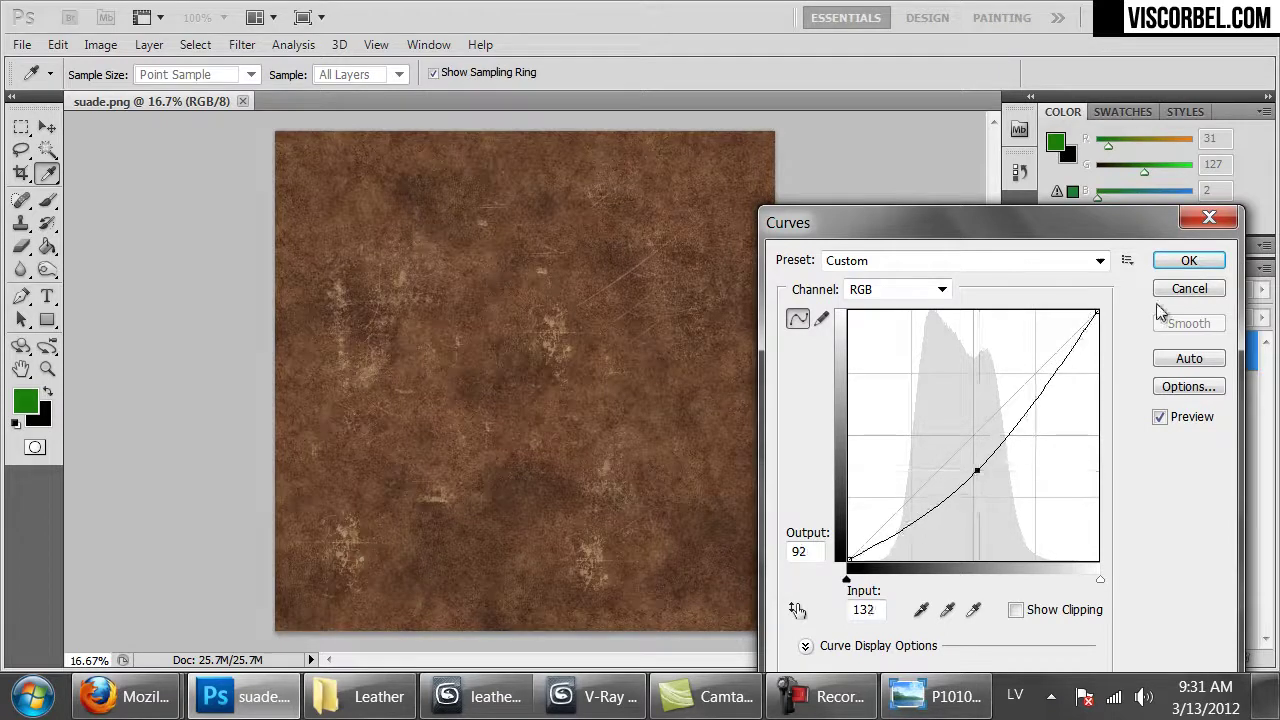
pyautogui.click(1188, 260)
# - Adjust the suede texture's hue to +4 and its saturation to -18
pyautogui.hotkey('ctrl', 'u')
pyautogui.moveTo(960, 350); pyautogui.dragTo(967, 353)
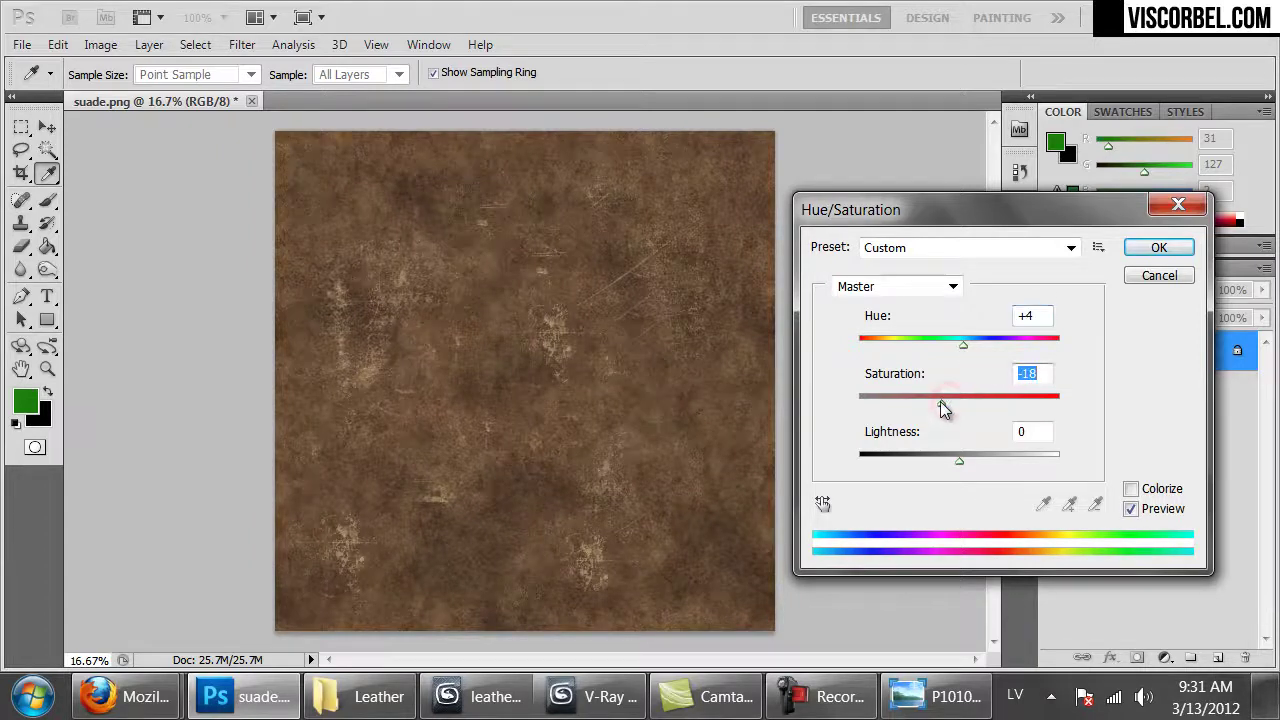
pyautogui.click(1140, 251)
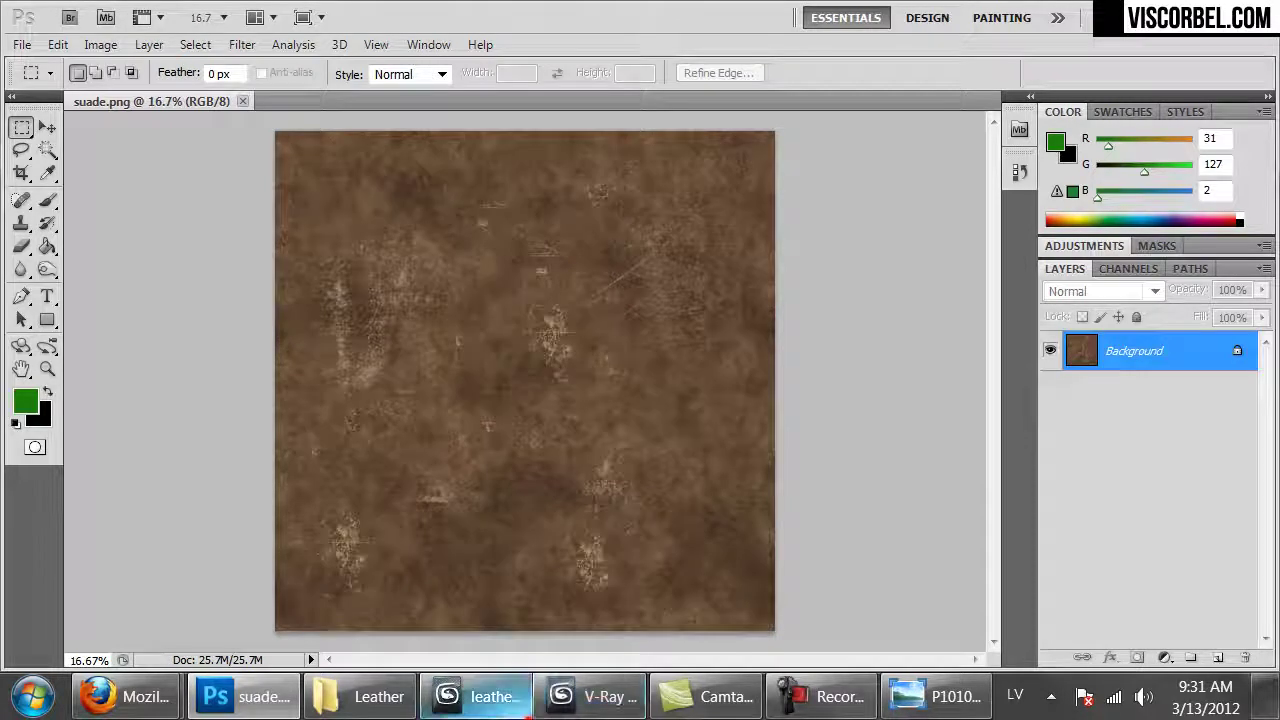
# - Switch to 3ds Max and render the armchair again with the recolored suede texture
pyautogui.click(483, 697)
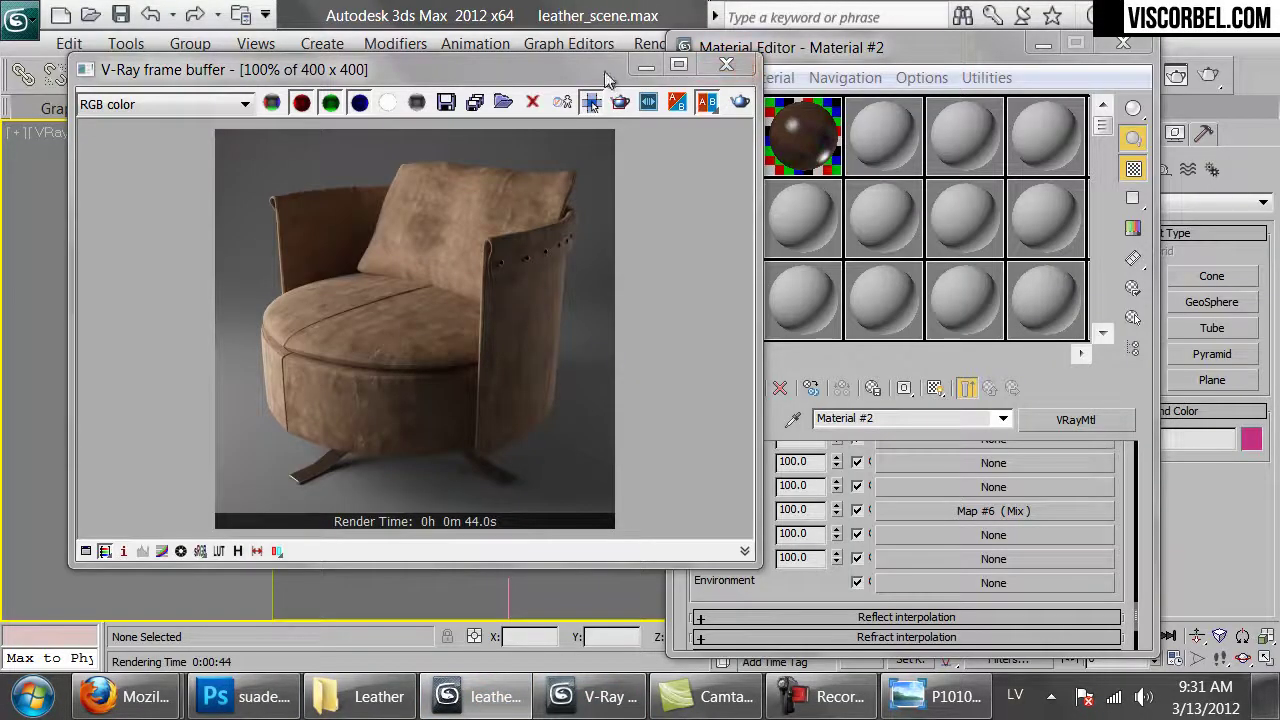
pyautogui.click(582, 92)
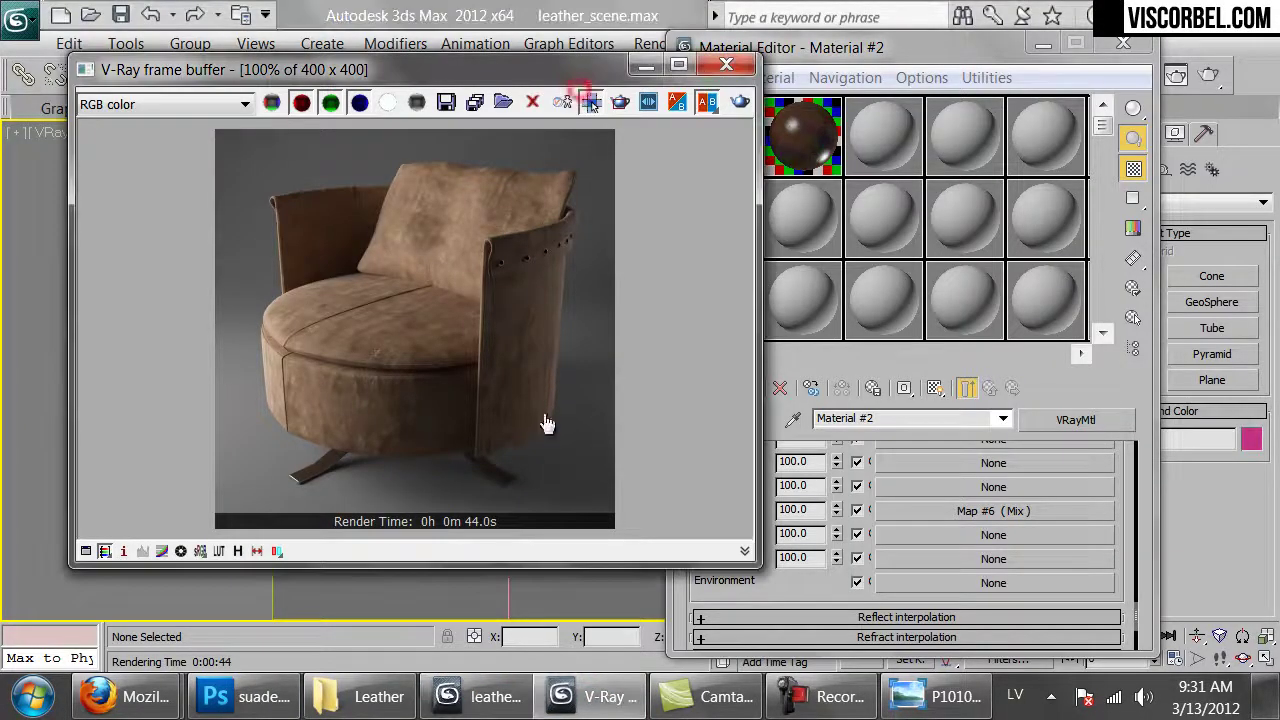
pyautogui.click(708, 68)
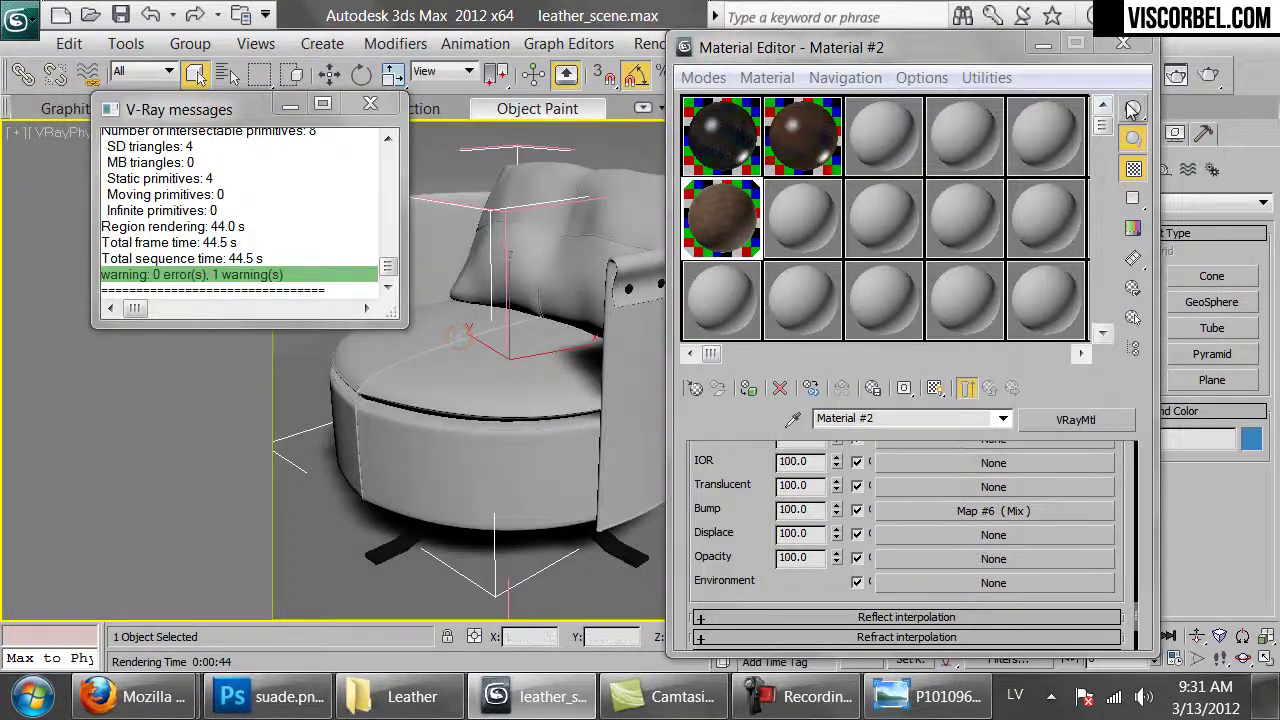
pyautogui.click(1208, 74)
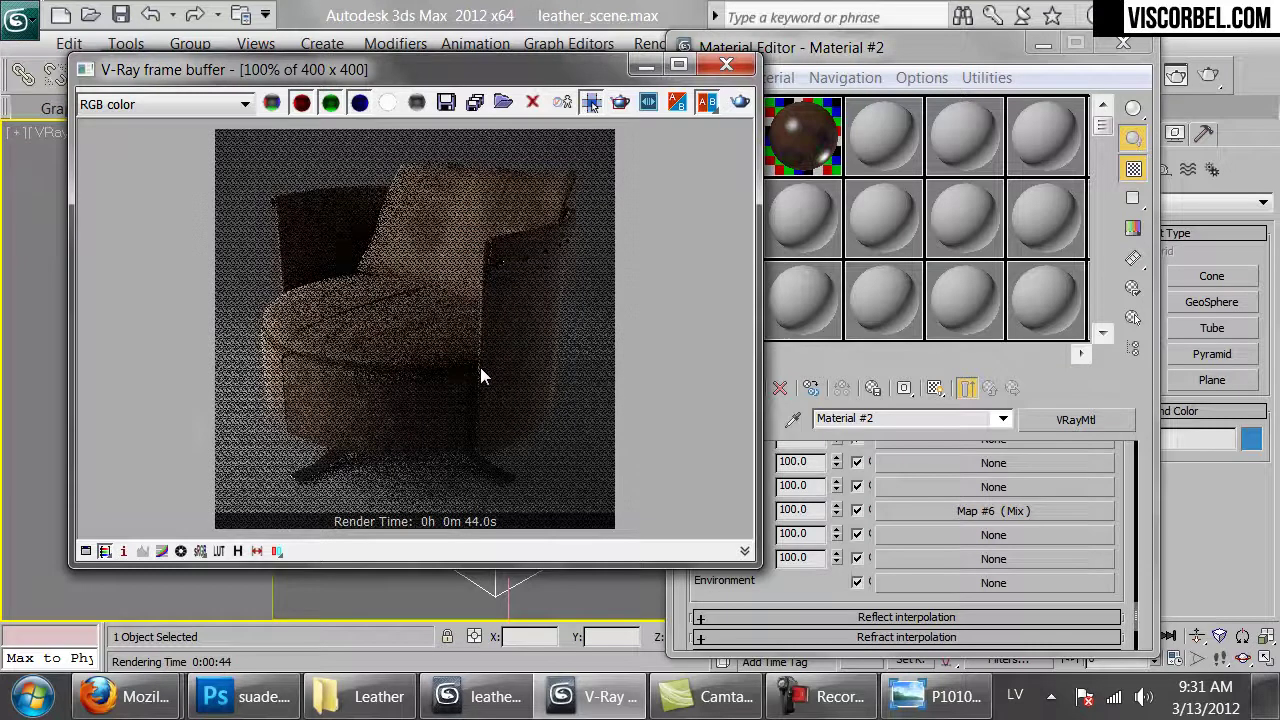
pyautogui.scroll(-1, 416, 328)
pyautogui.scroll(1, 418, 321)
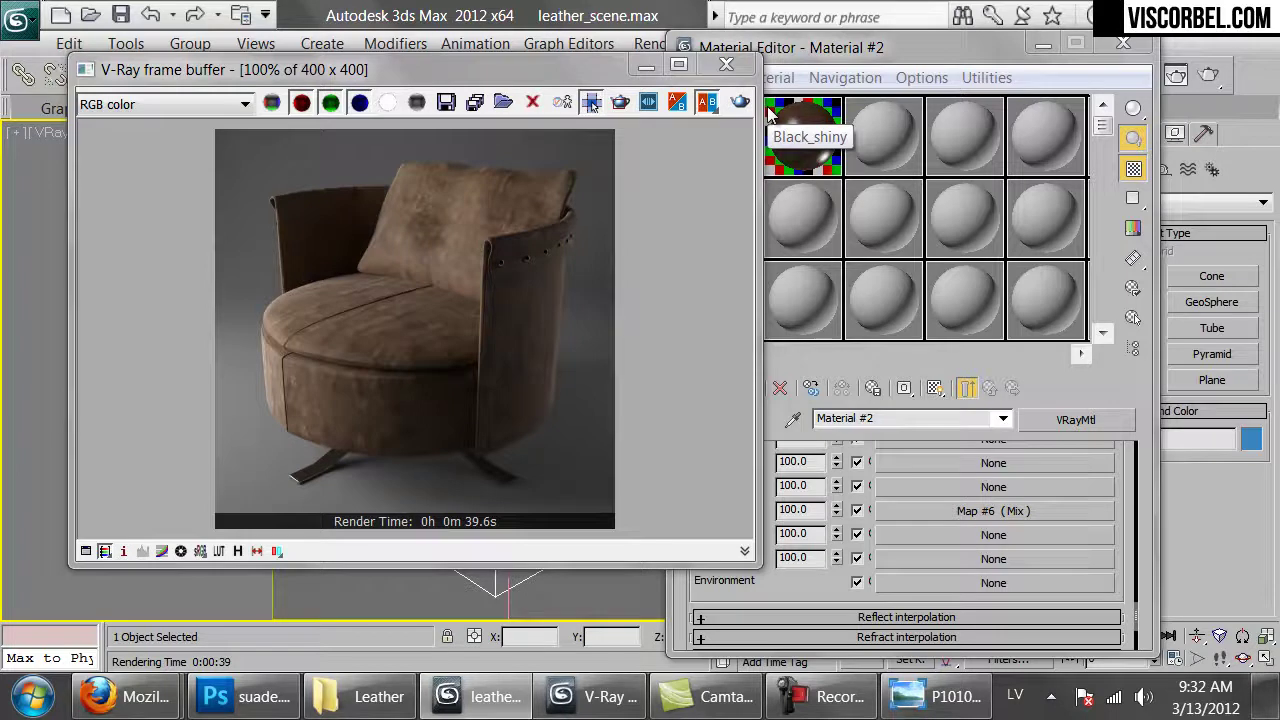
# - Close the rendered image, name the suede material Suade_patchy and select the empty material slot next to it
pyautogui.click(726, 64)
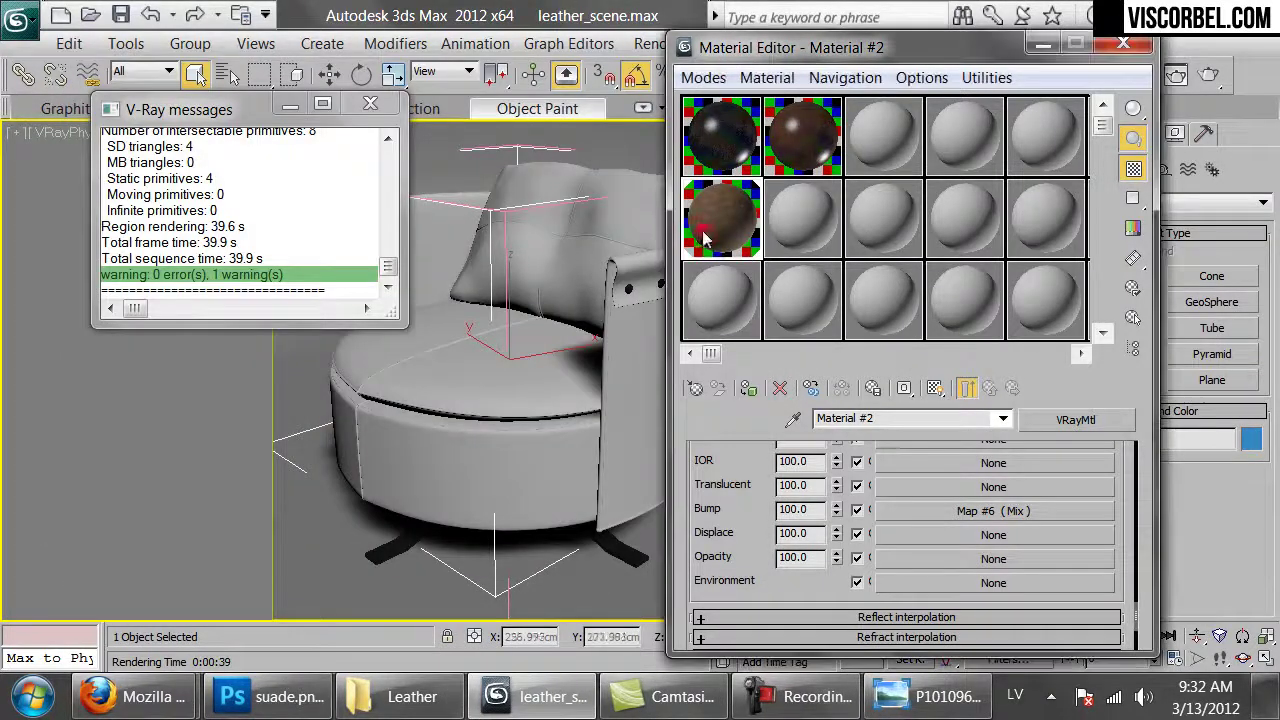
pyautogui.click(903, 421)
pyautogui.write('Suade_patchy')
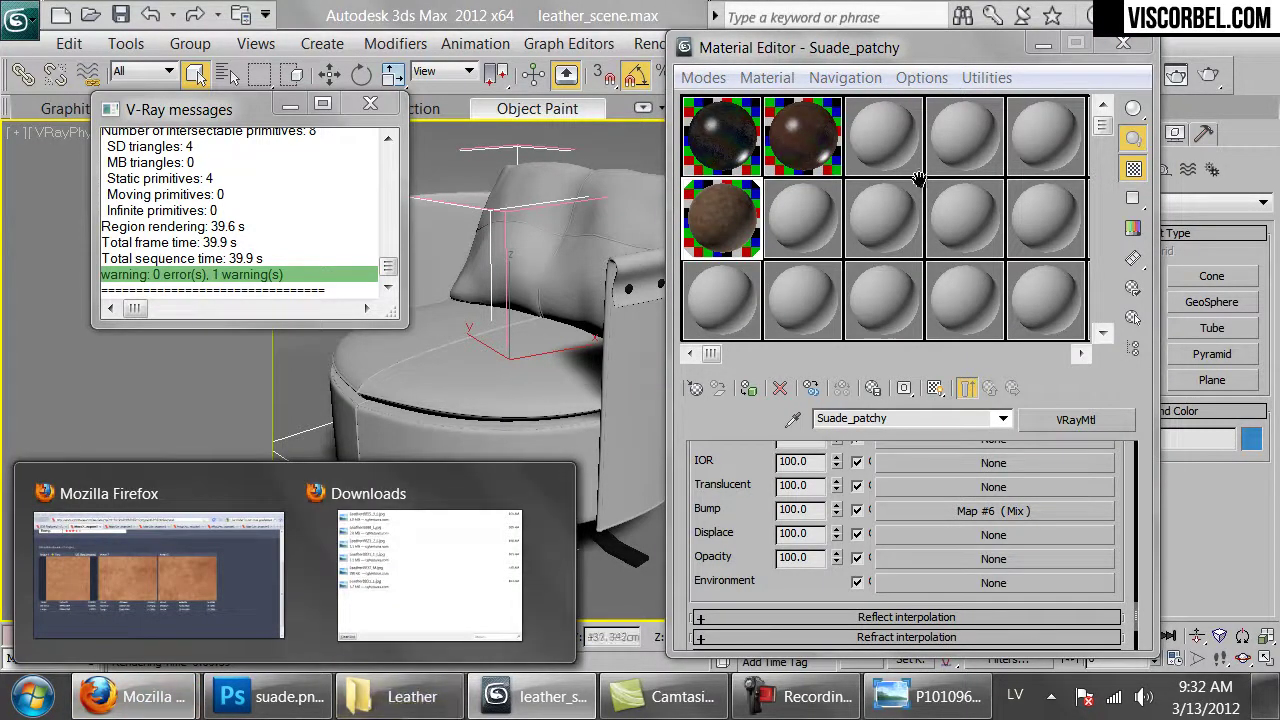
pyautogui.click(789, 210)
# - Switch to Firefox and search Google Images for "distressed leather", using the corrected spelling
pyautogui.moveTo(140, 697)
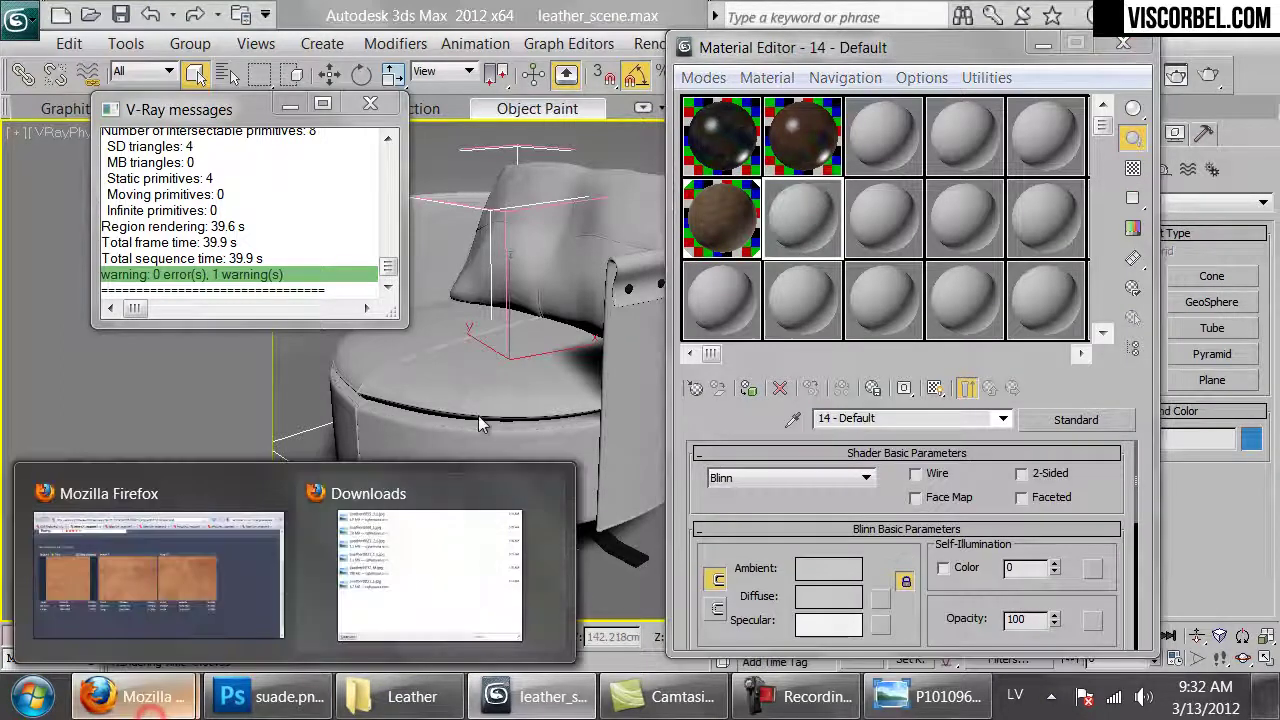
pyautogui.click(158, 612)
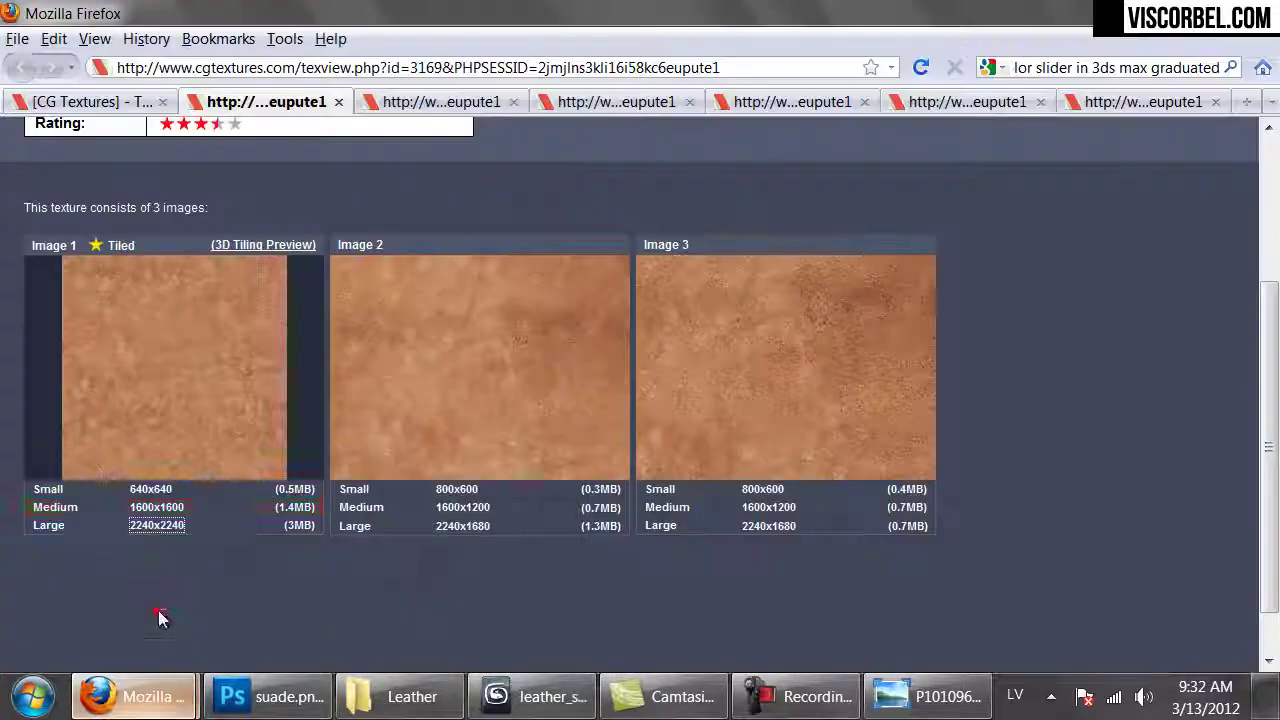
pyautogui.click(1093, 107)
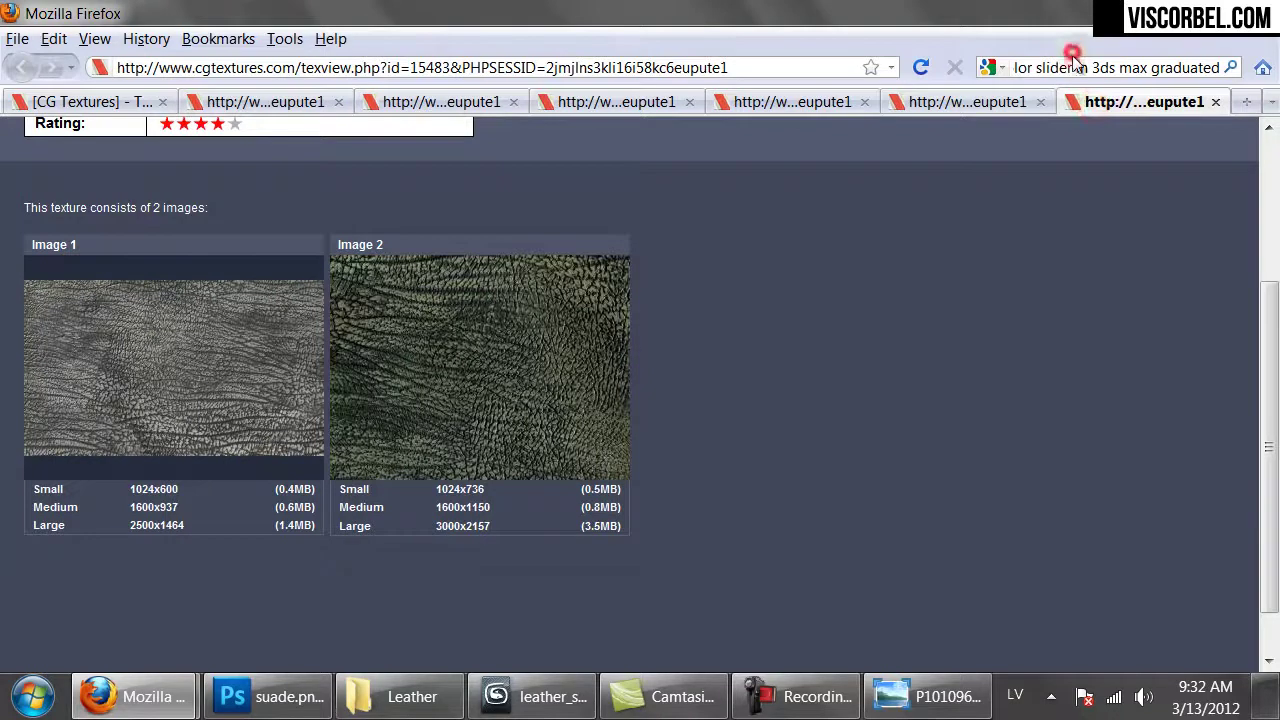
pyautogui.click(1073, 62)
pyautogui.write('dis')
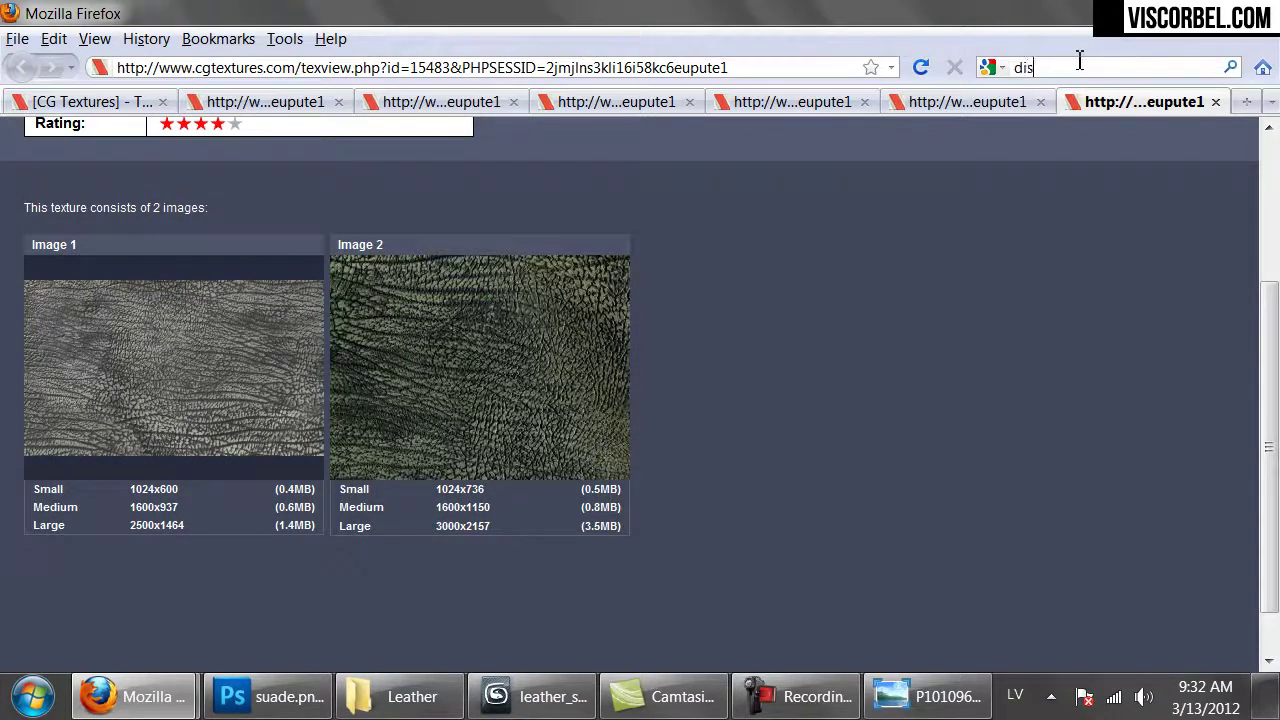
pyautogui.write('stressed leather')
pyautogui.press('Return')
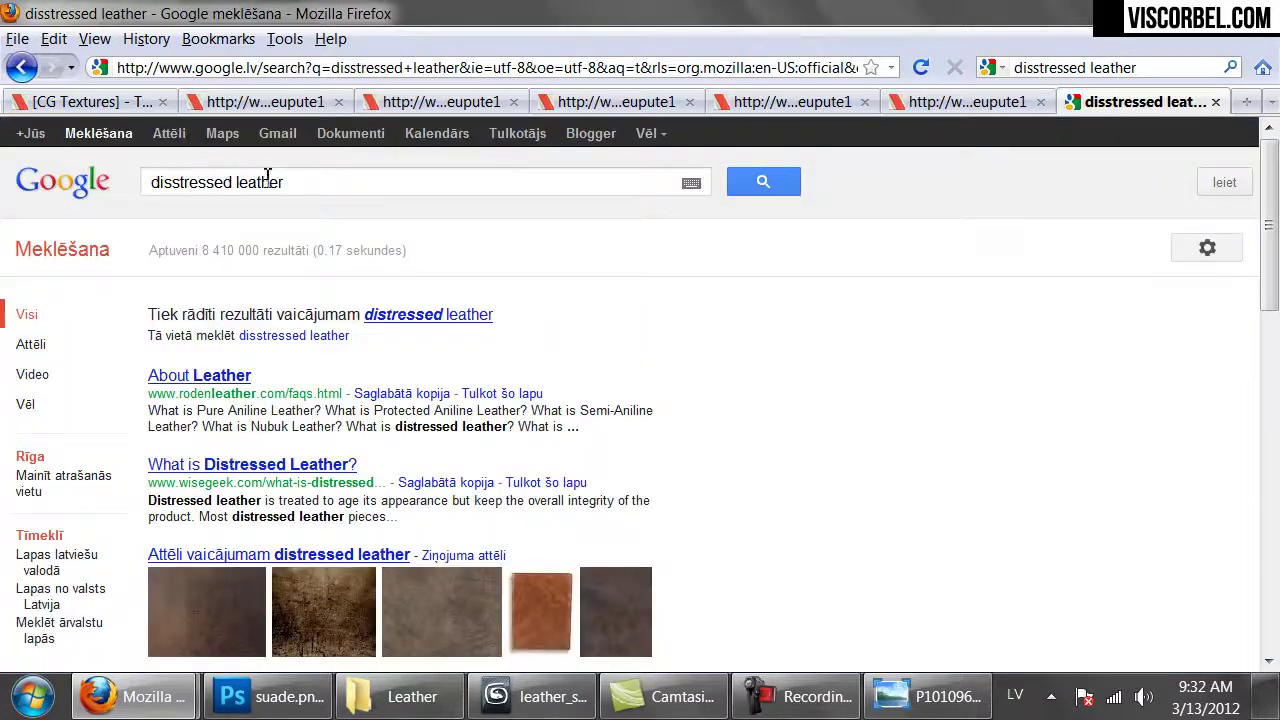
pyautogui.click(166, 133)
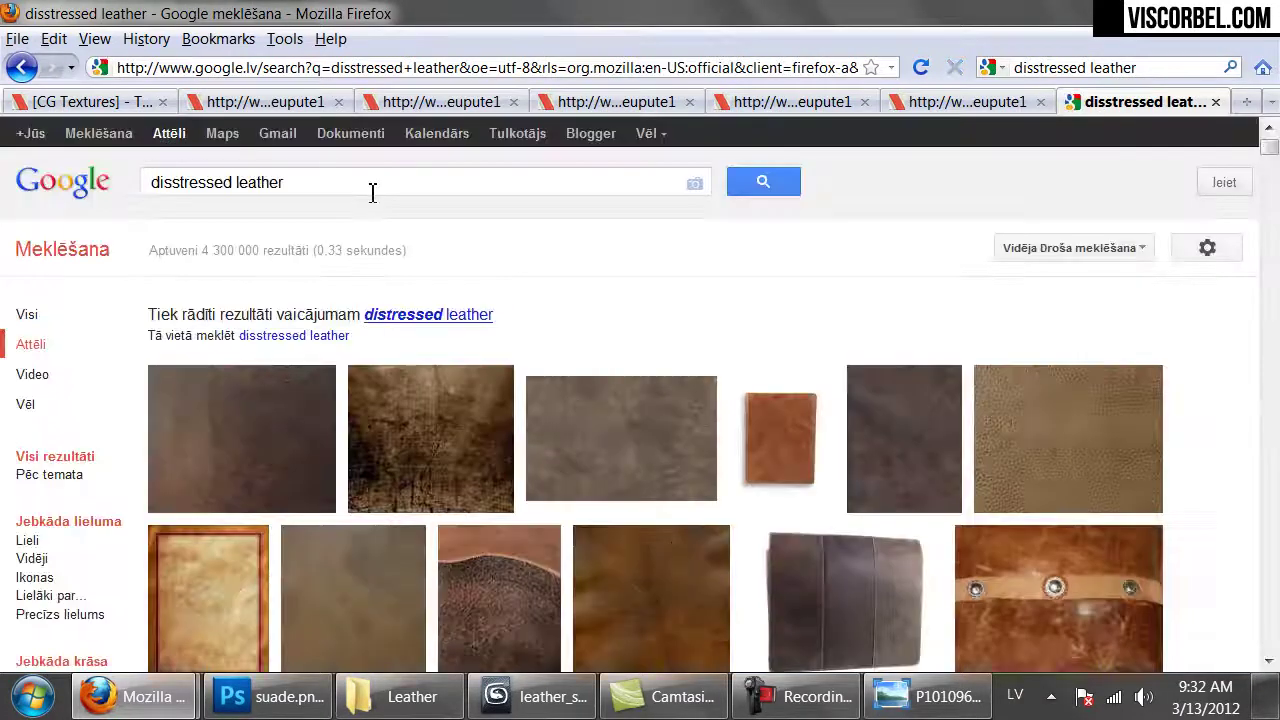
pyautogui.scroll(-3, 863, 349)
pyautogui.scroll(3, 614, 343)
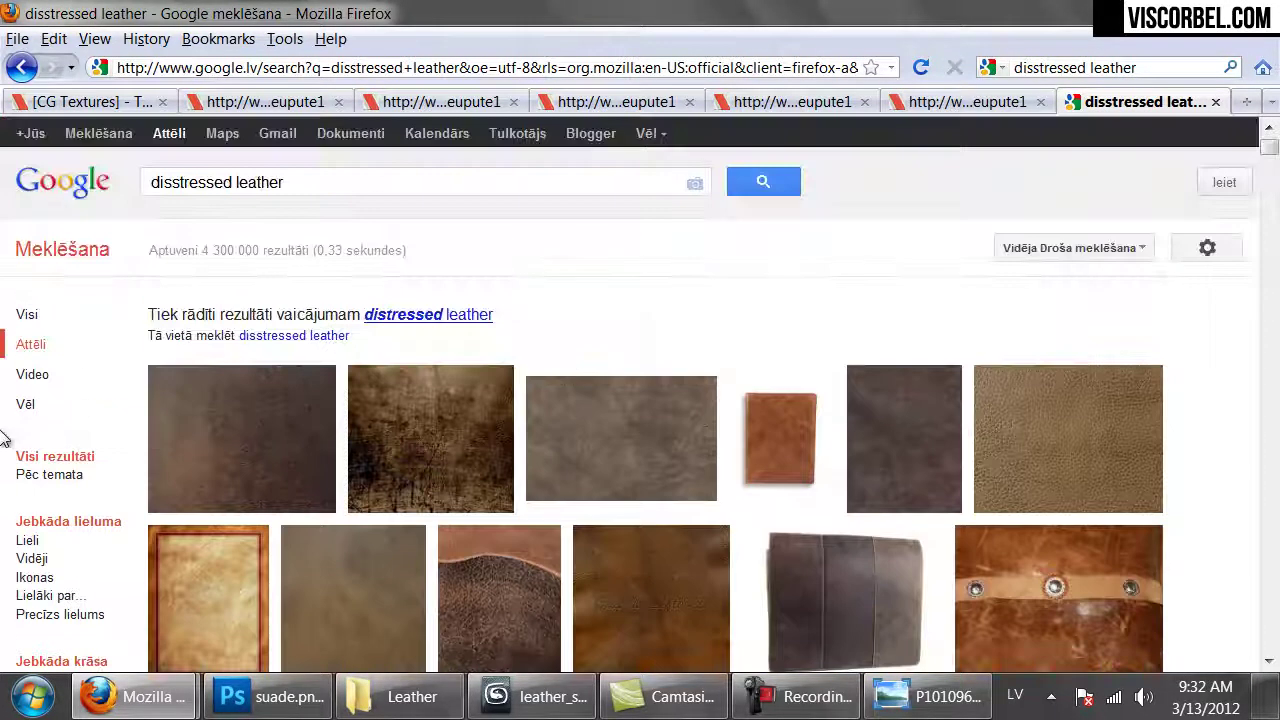
pyautogui.click(470, 315)
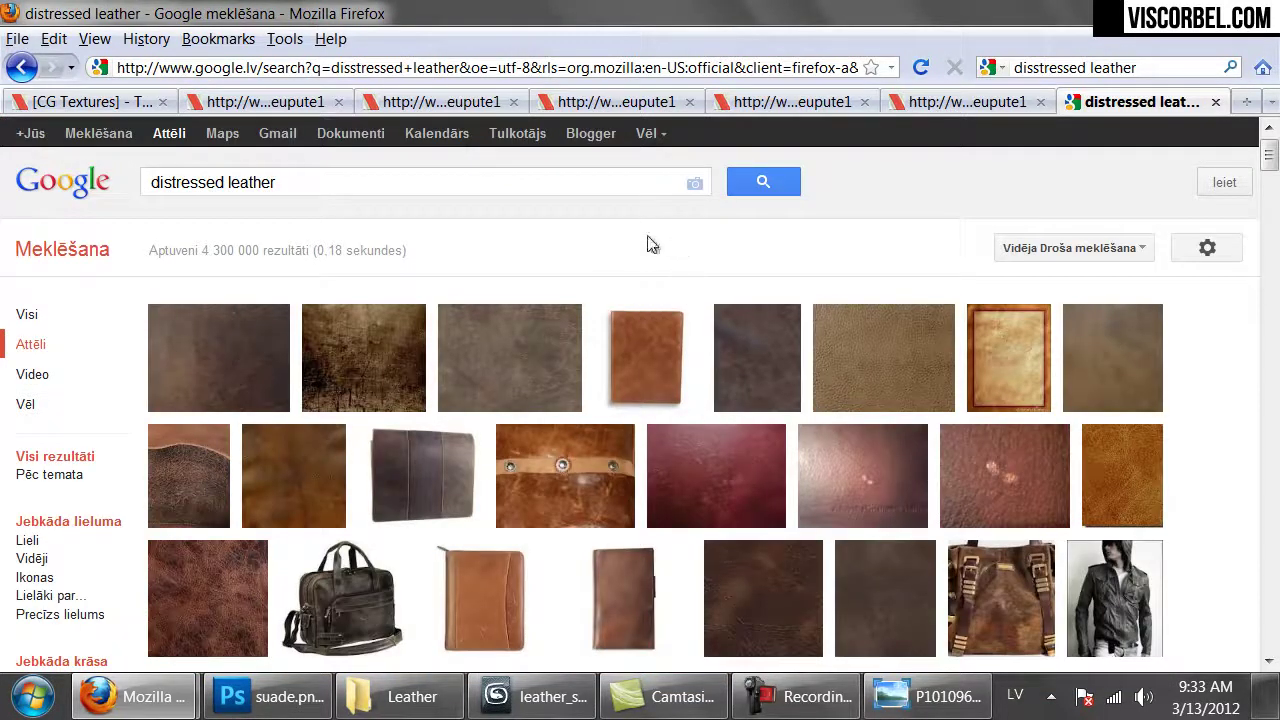
# - Open the leatherbrowndist.jpg result in a new tab and limit the image results to those larger than 2 MP
pyautogui.moveTo(229, 588)
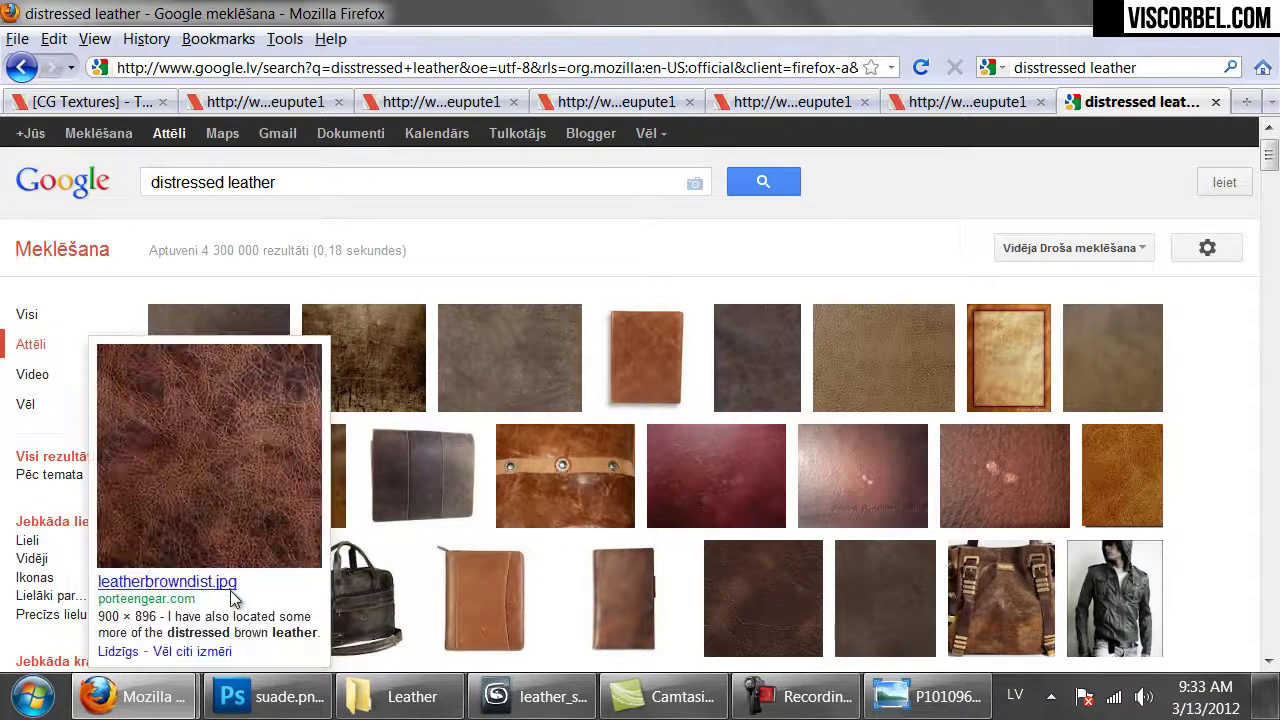
pyautogui.middleClick(232, 472)
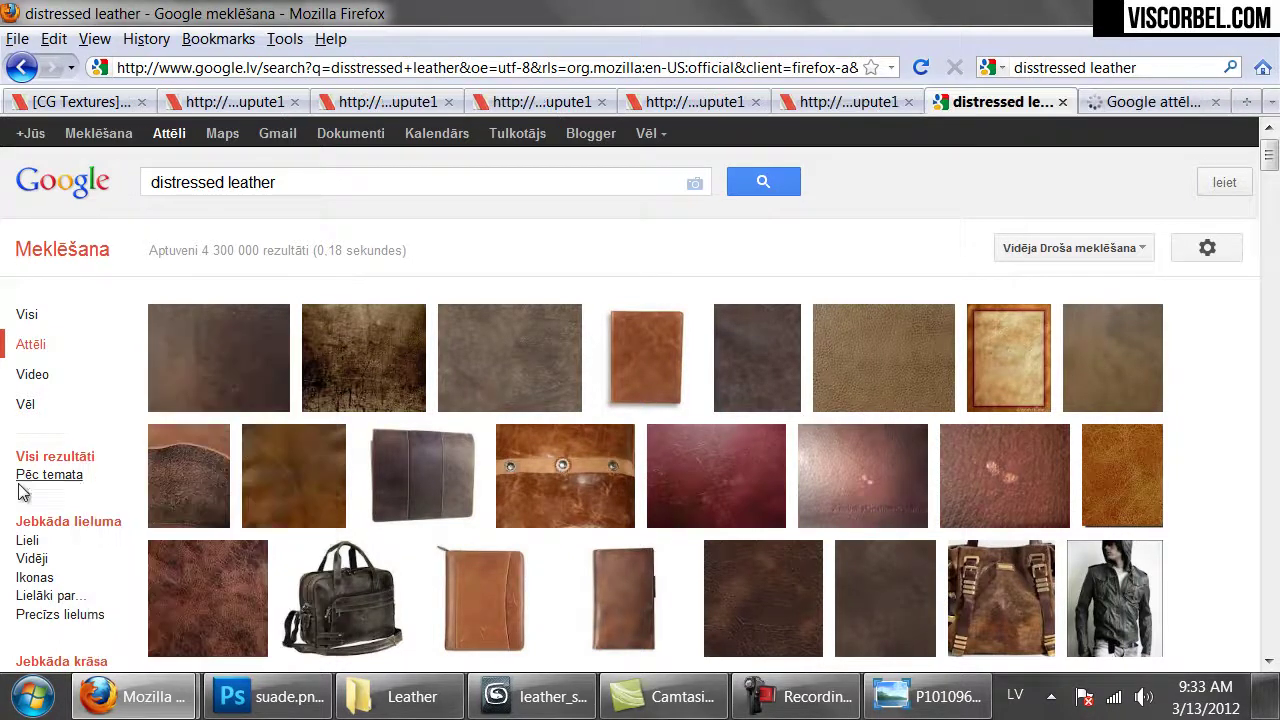
pyautogui.click(62, 616)
pyautogui.click(50, 596)
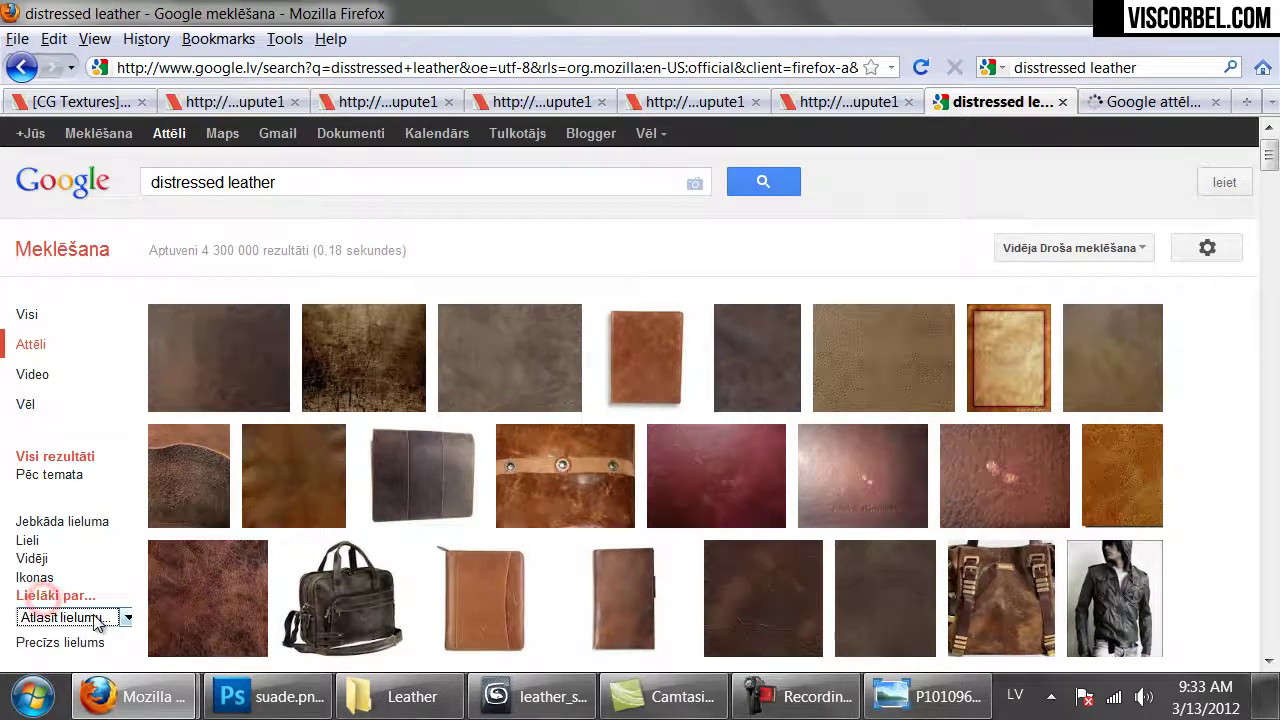
pyautogui.click(70, 617)
pyautogui.click(82, 459)
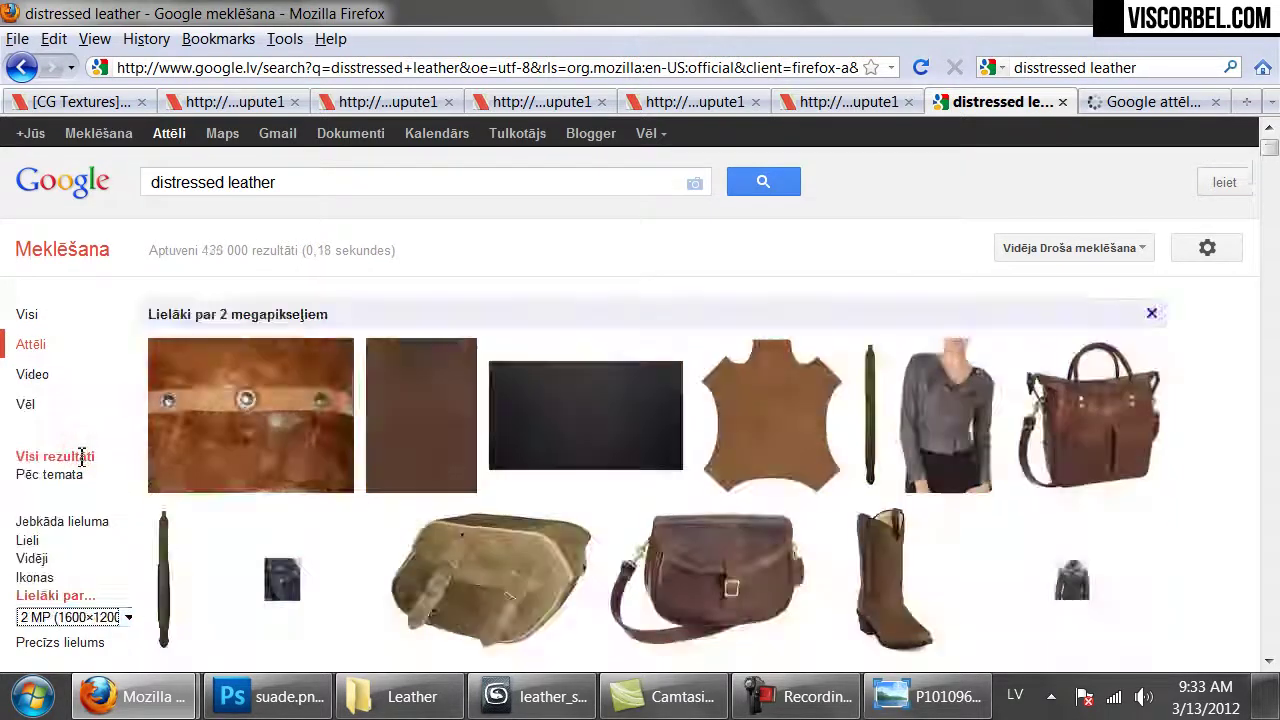
# - Look through the large distressed leather results and open the dirty distressed scratched leather texture in a new tab
pyautogui.scroll(-4, 508, 413)
pyautogui.scroll(2, 443, 380)
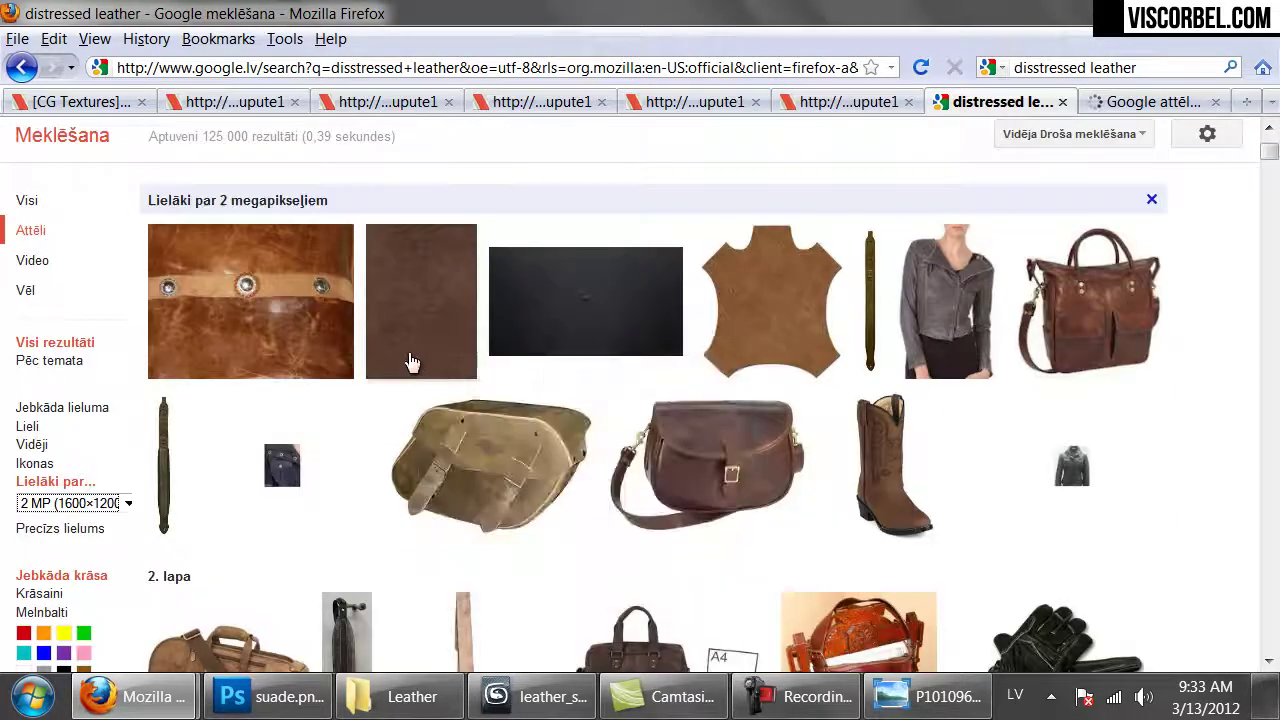
pyautogui.moveTo(384, 338)
pyautogui.scroll(-2, 384, 338)
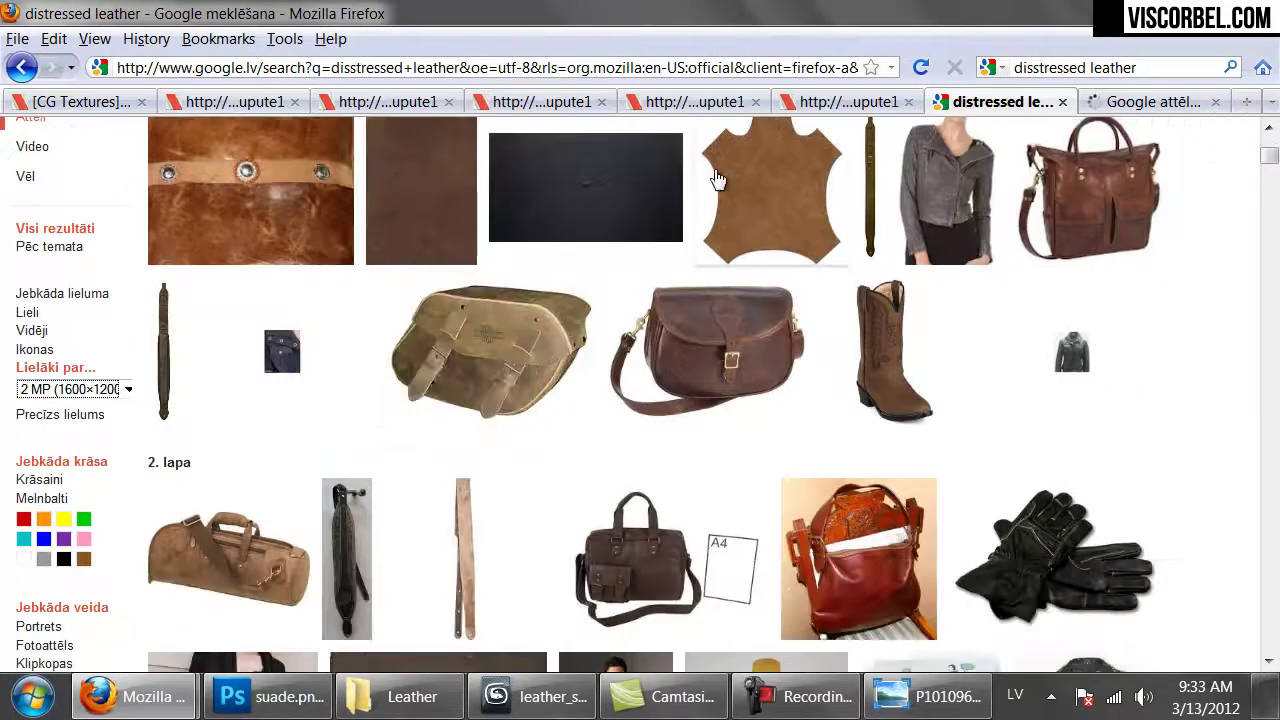
pyautogui.scroll(-6, 766, 183)
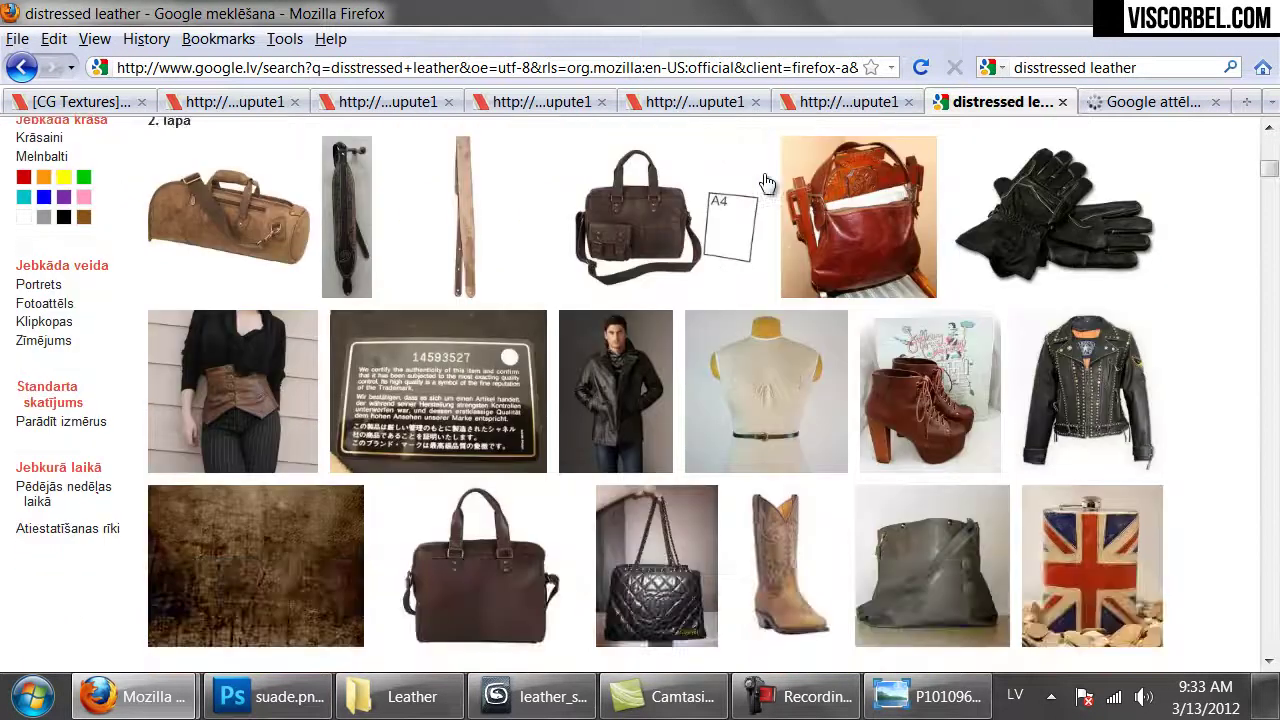
pyautogui.scroll(-4, 766, 183)
pyautogui.moveTo(218, 323)
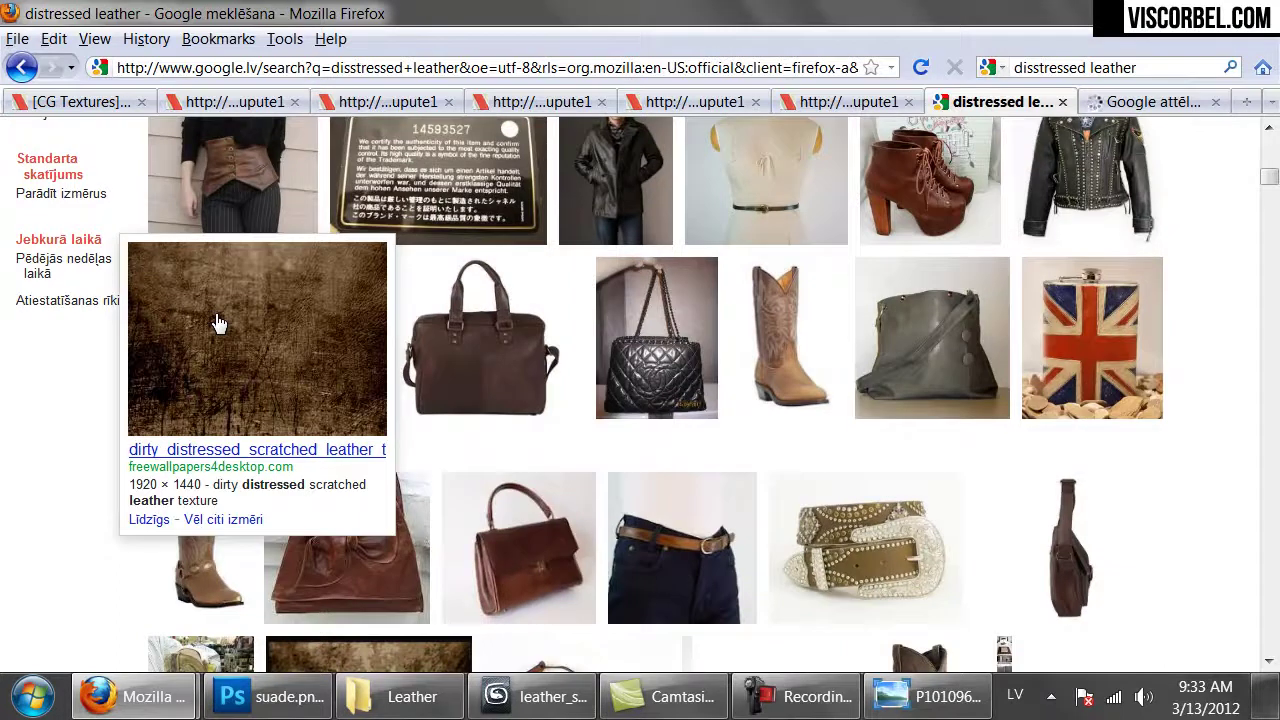
pyautogui.scroll(-6, 218, 323)
# - Examine the further pages of distressed leather results for usable large textures and return to the search field
pyautogui.scroll(-6, 225, 330)
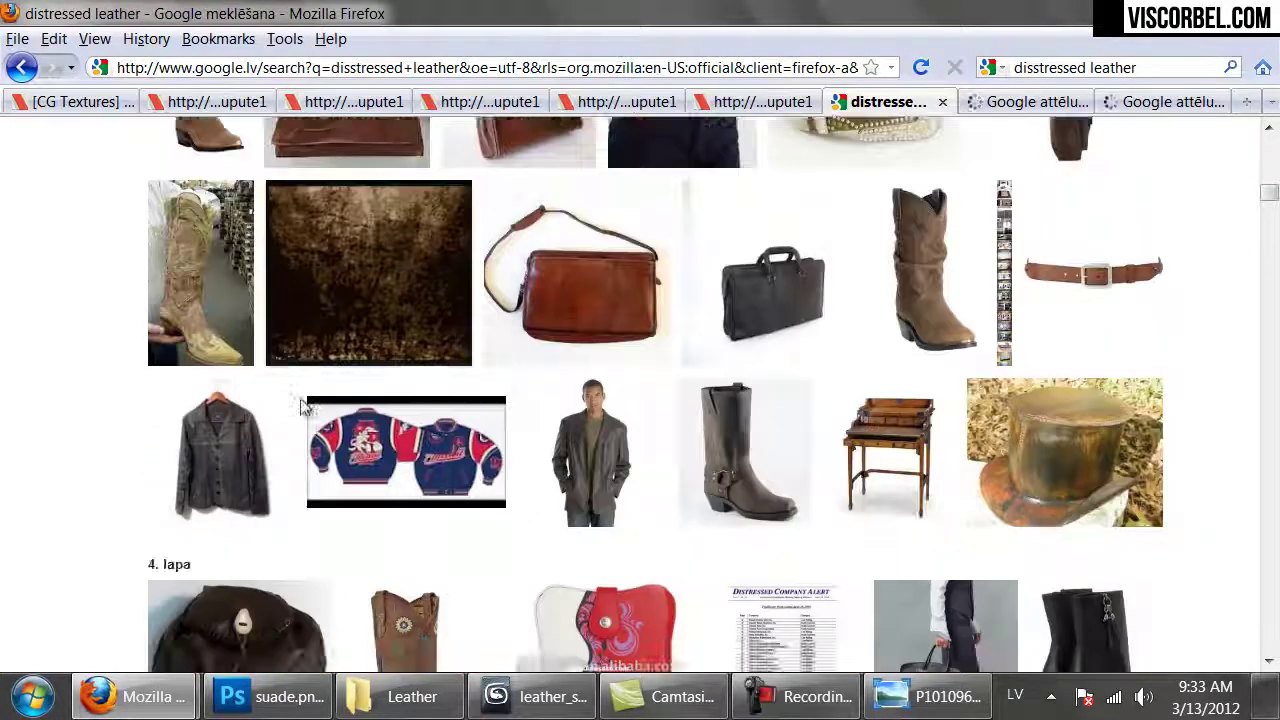
pyautogui.scroll(-6, 304, 408)
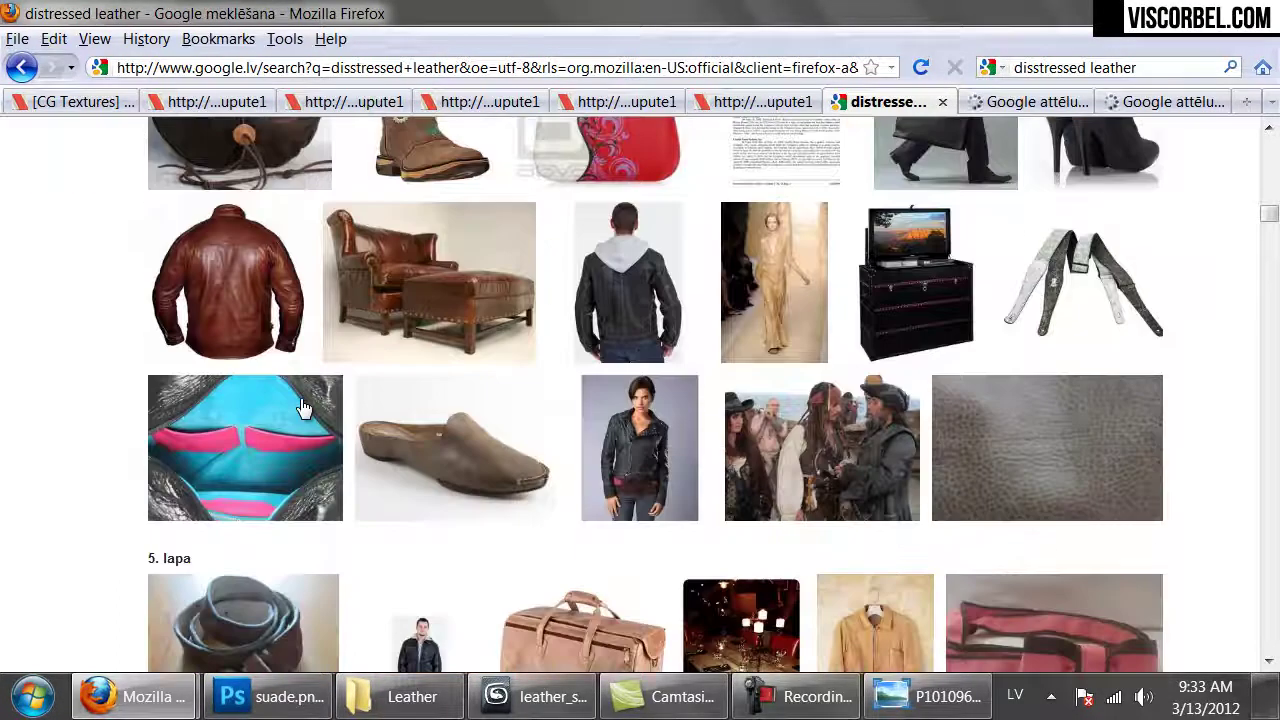
pyautogui.scroll(-8, 304, 408)
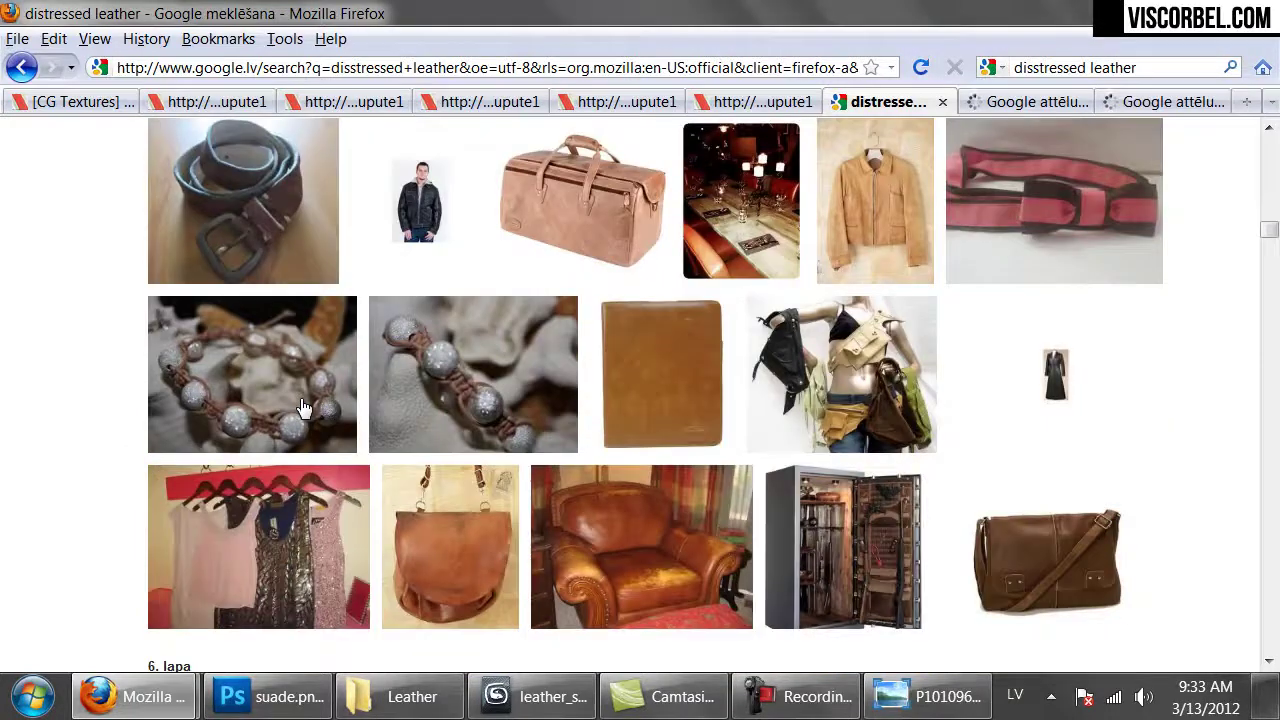
pyautogui.scroll(-6, 304, 408)
pyautogui.scroll(-6, 304, 408)
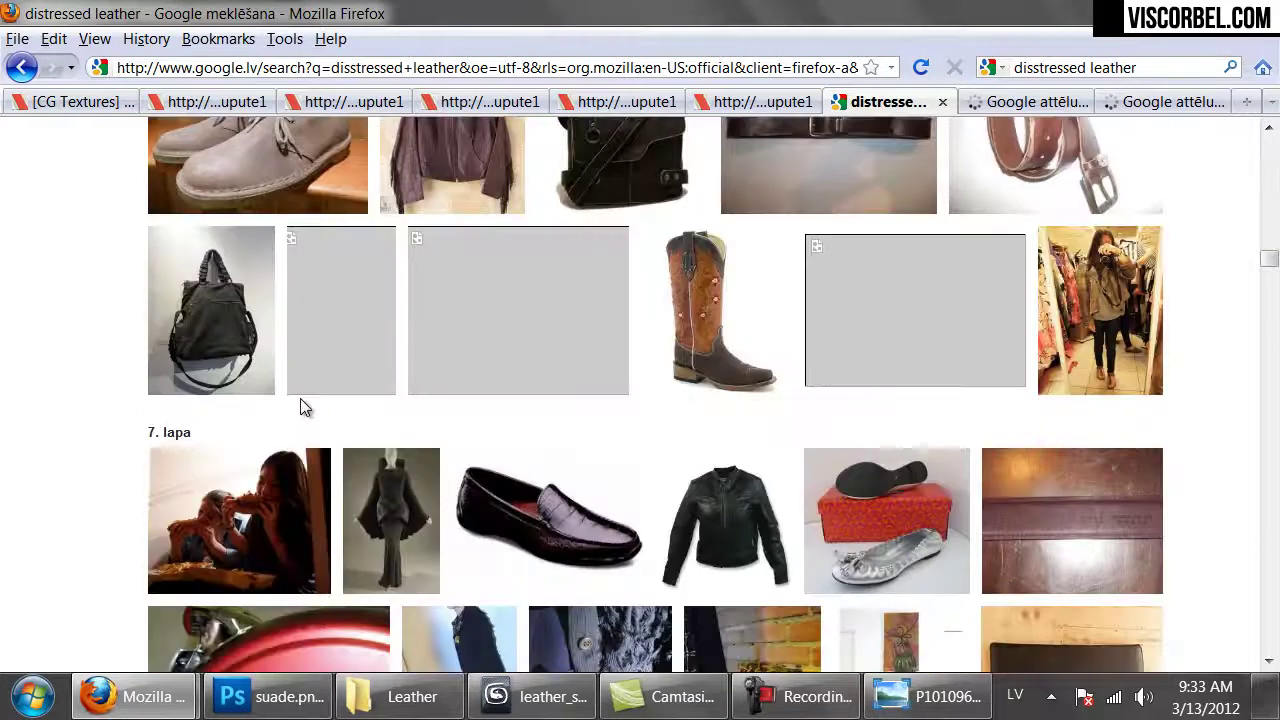
pyautogui.scroll(-4, 304, 408)
pyautogui.scroll(-8, 304, 408)
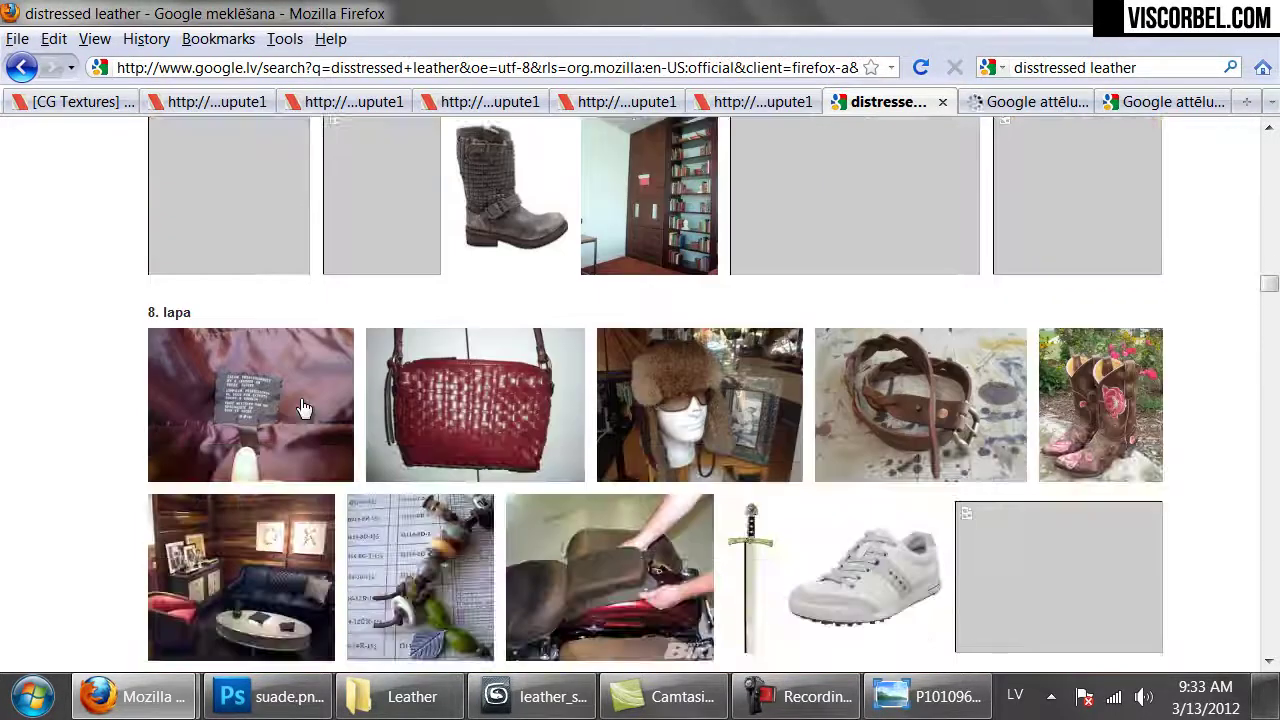
pyautogui.scroll(-6, 304, 408)
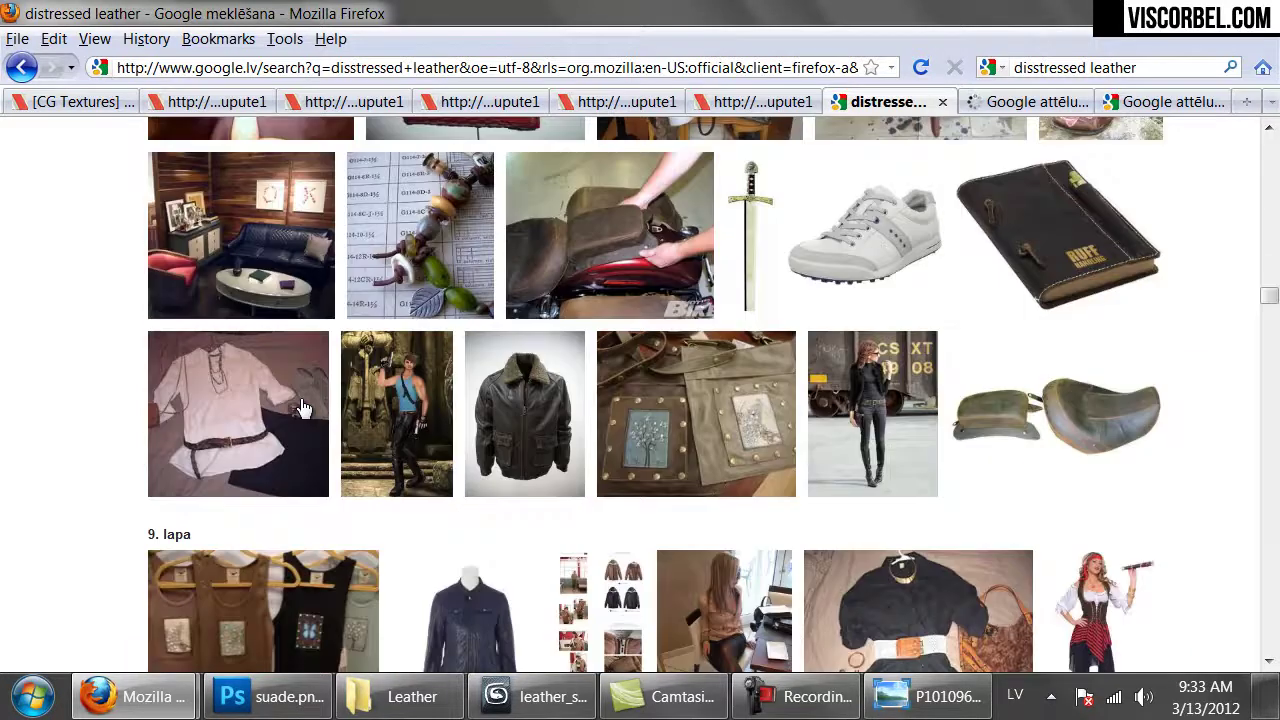
pyautogui.scroll(-18, 304, 408)
pyautogui.scroll(-9, 295, 421)
pyautogui.scroll(-20, 295, 421)
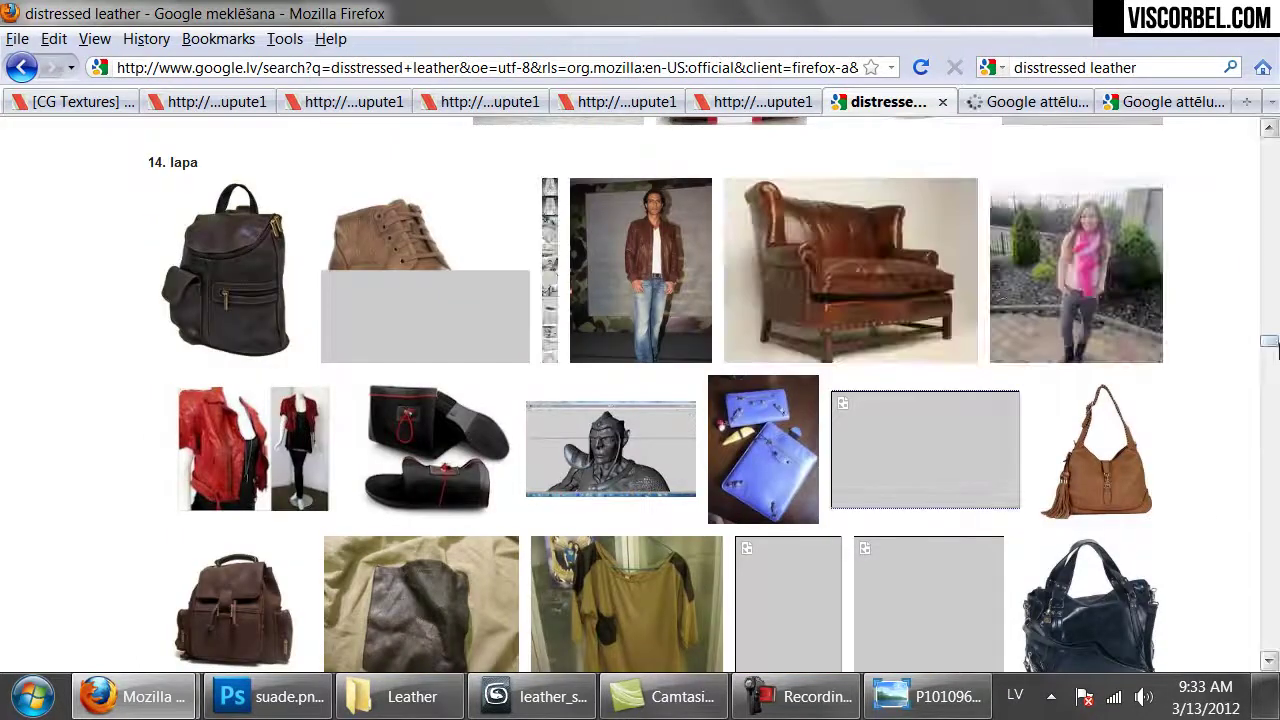
pyautogui.moveTo(1268, 341); pyautogui.dragTo(1257, 97)
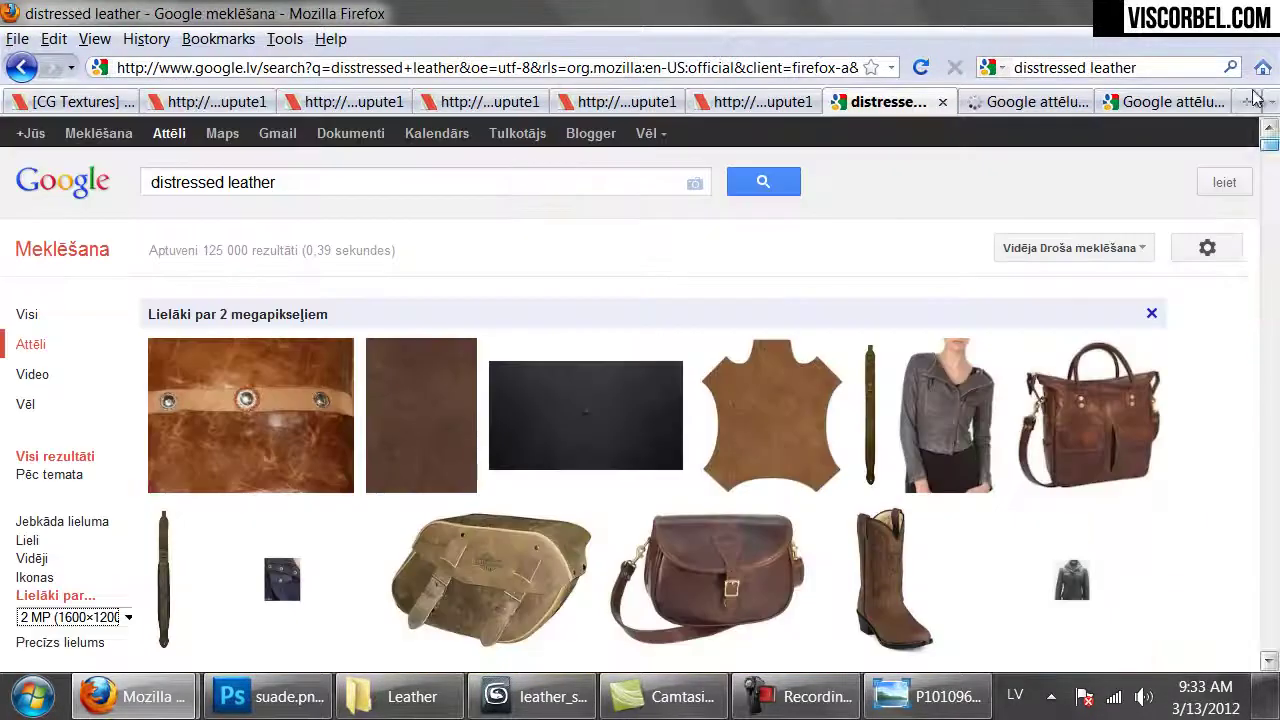
# - Search for images of "old leather" larger than 2 MP and look through the first results for textures
pyautogui.tripleClick(298, 184)
pyautogui.write('ol')
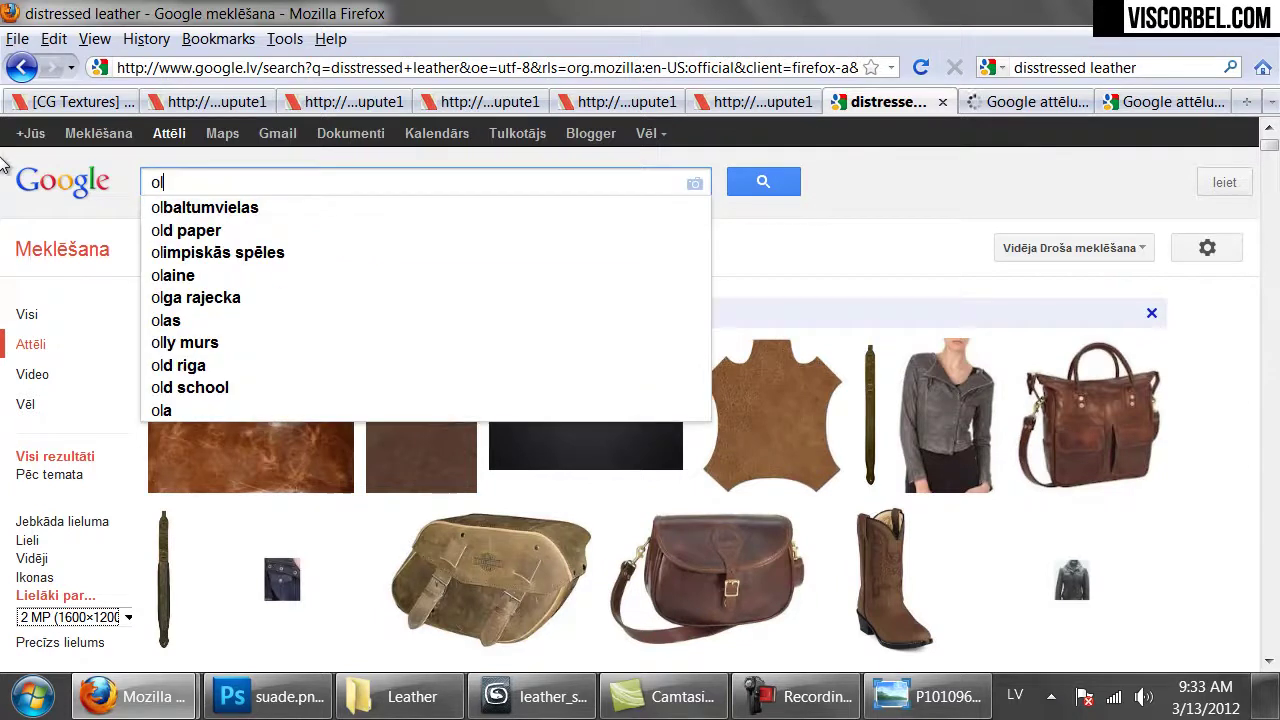
pyautogui.write('d leather')
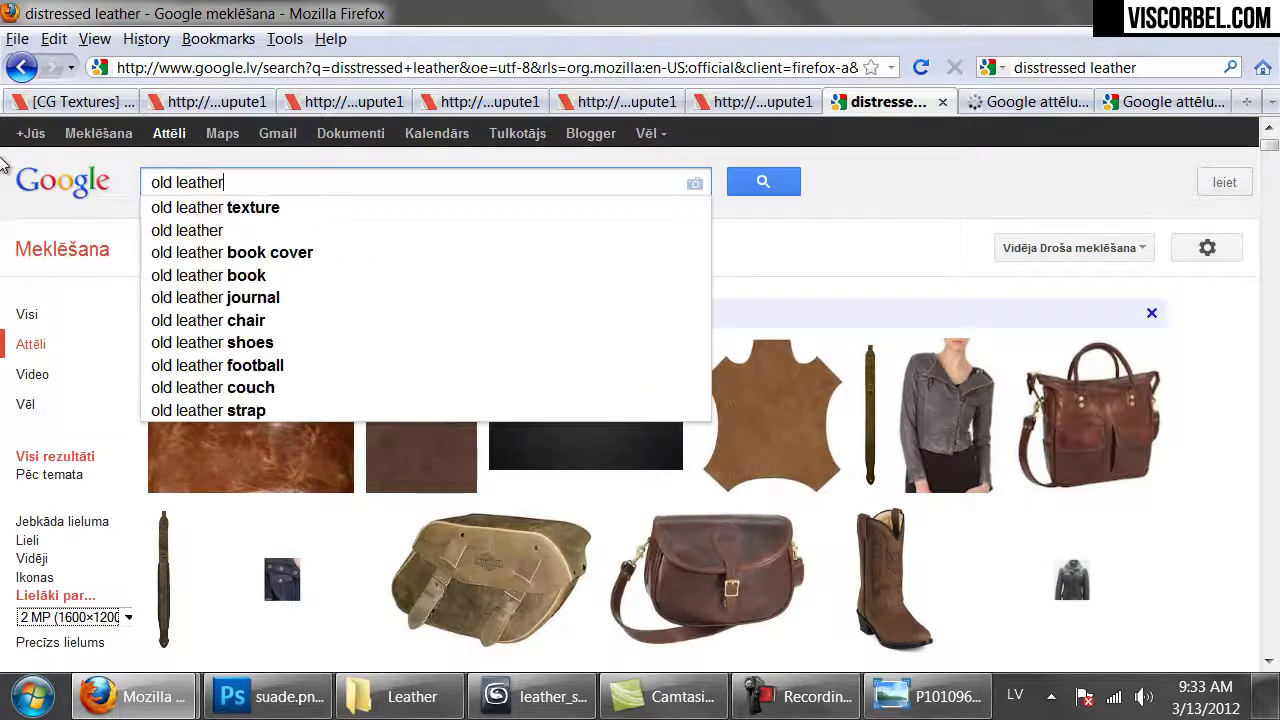
pyautogui.press('Return')
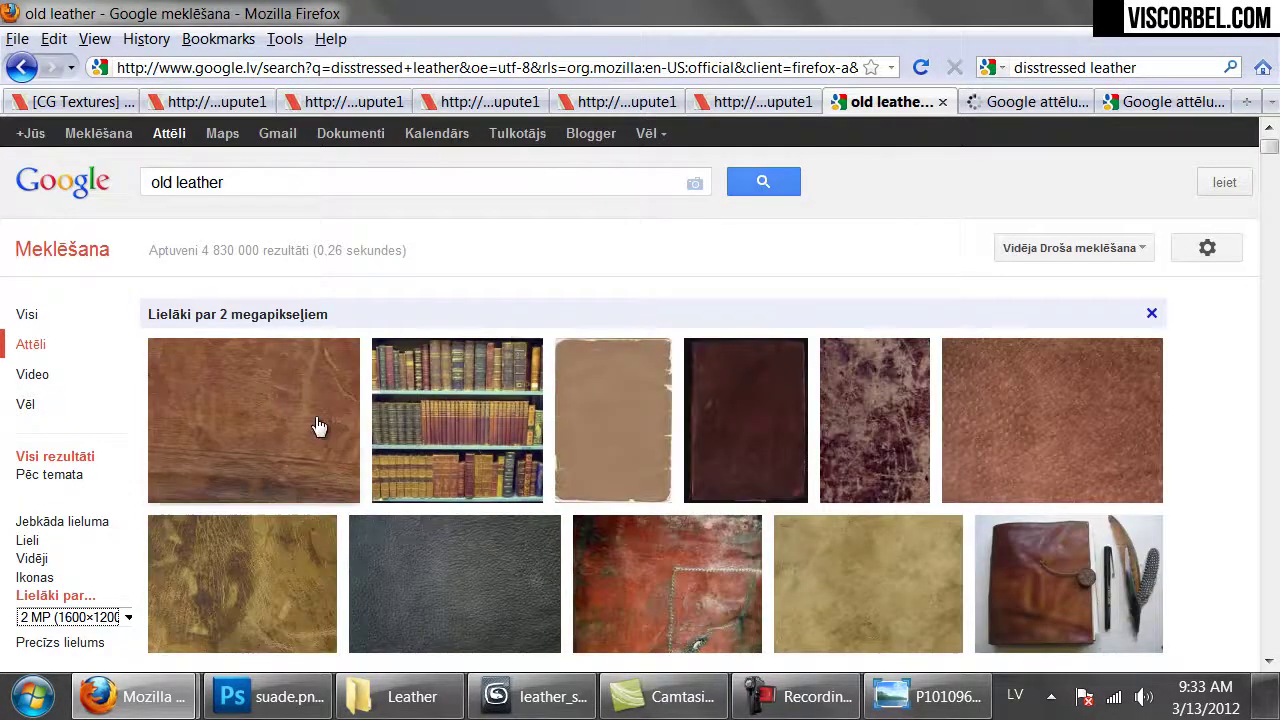
pyautogui.scroll(-4, 443, 306)
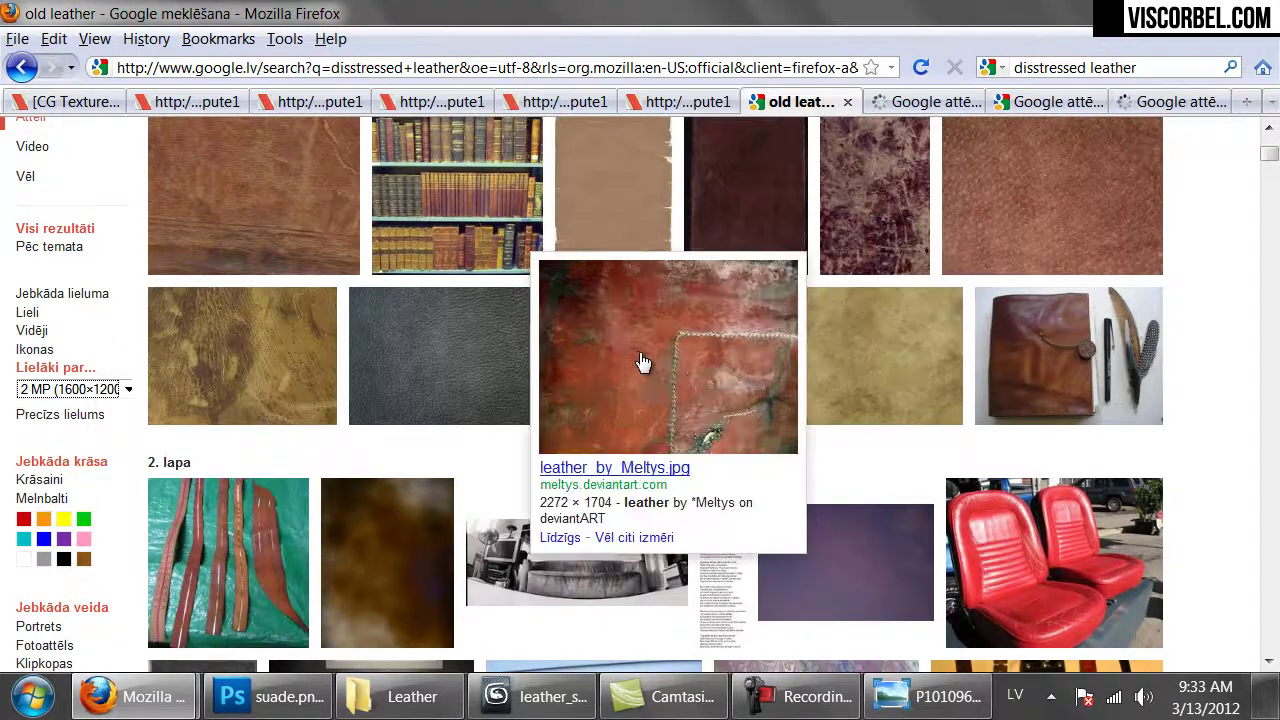
# - Look through further pages of the old leather results and open the OldLeather_large.jpg result in a new tab
pyautogui.scroll(-6, 806, 365)
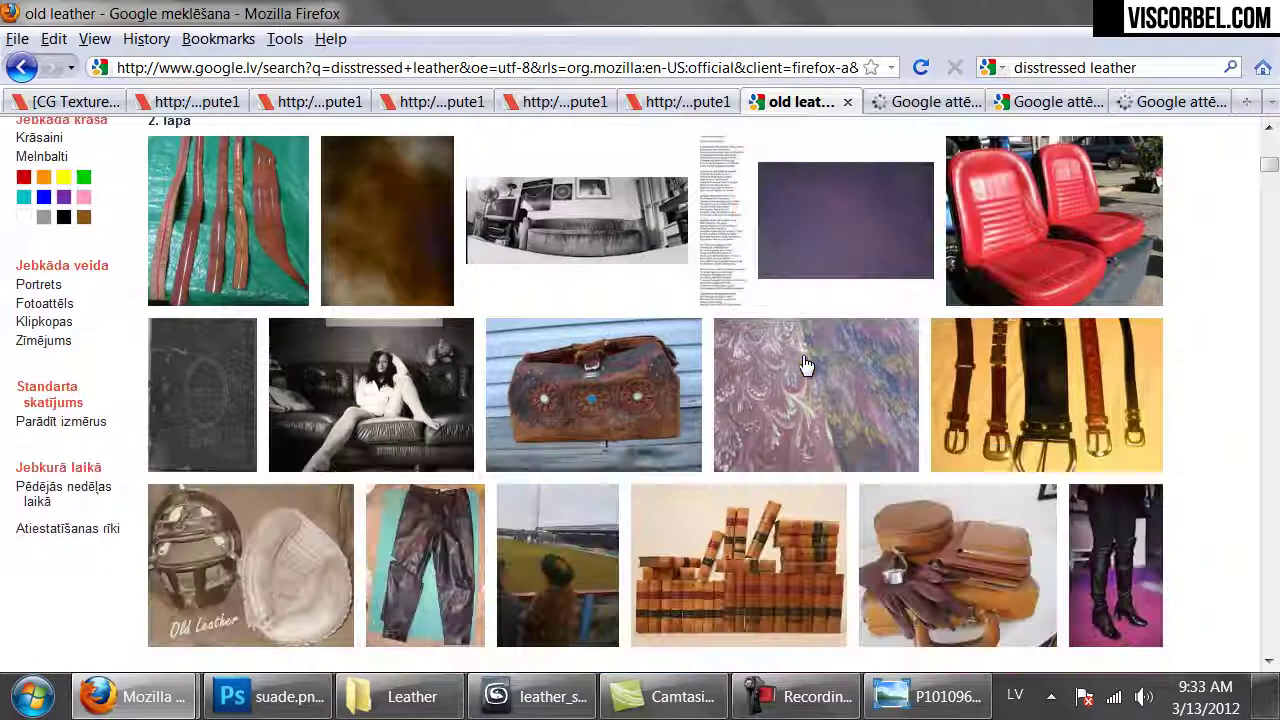
pyautogui.scroll(-8, 806, 365)
pyautogui.scroll(-6, 806, 365)
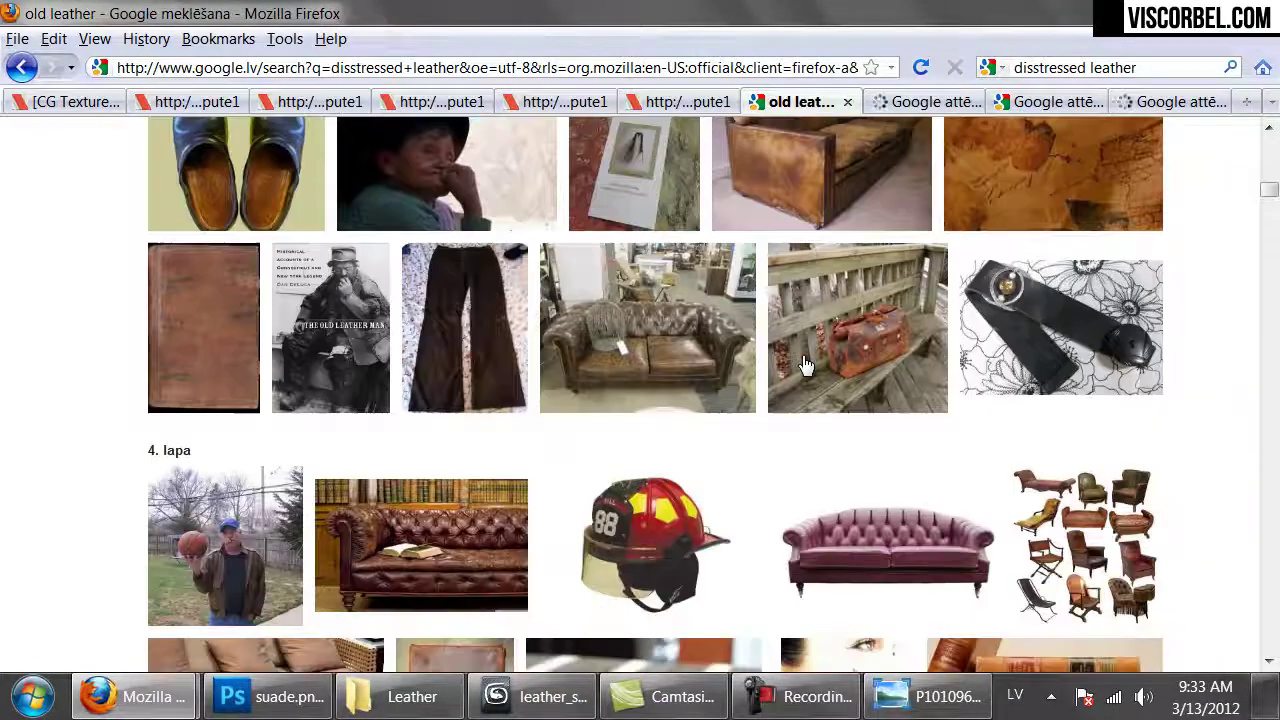
pyautogui.scroll(-8, 806, 365)
pyautogui.scroll(-8, 806, 365)
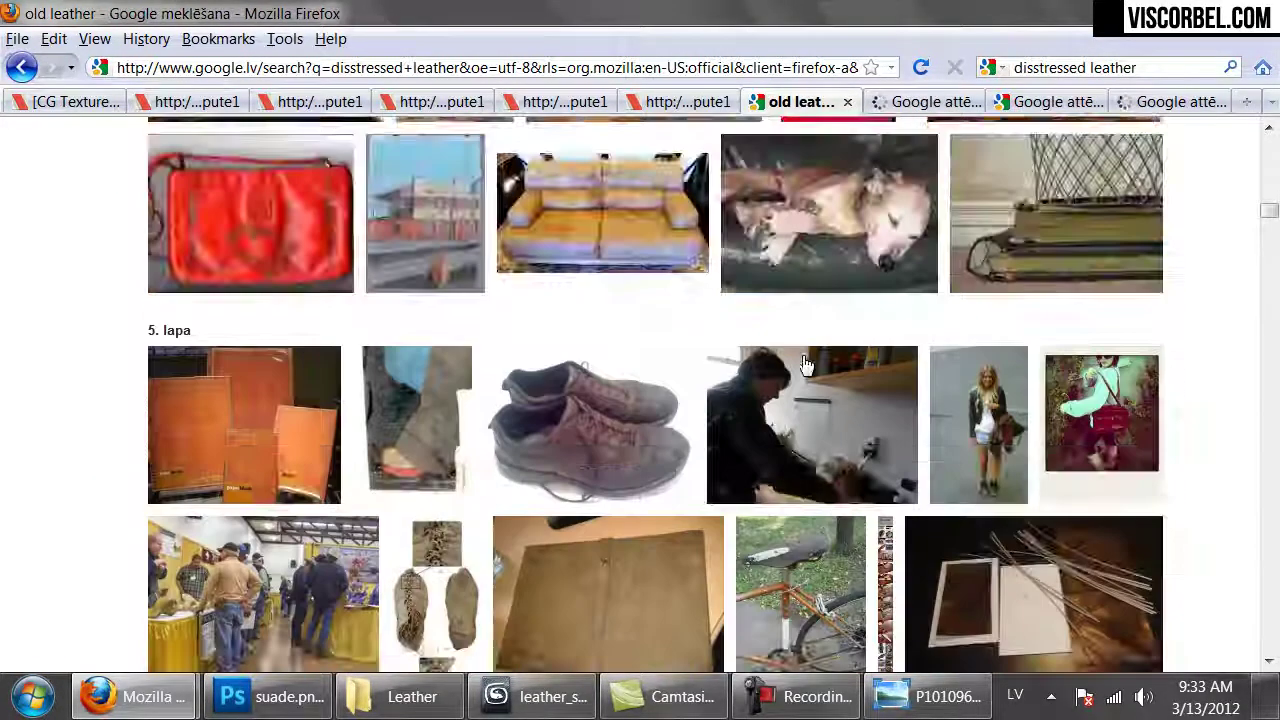
pyautogui.scroll(-12, 806, 365)
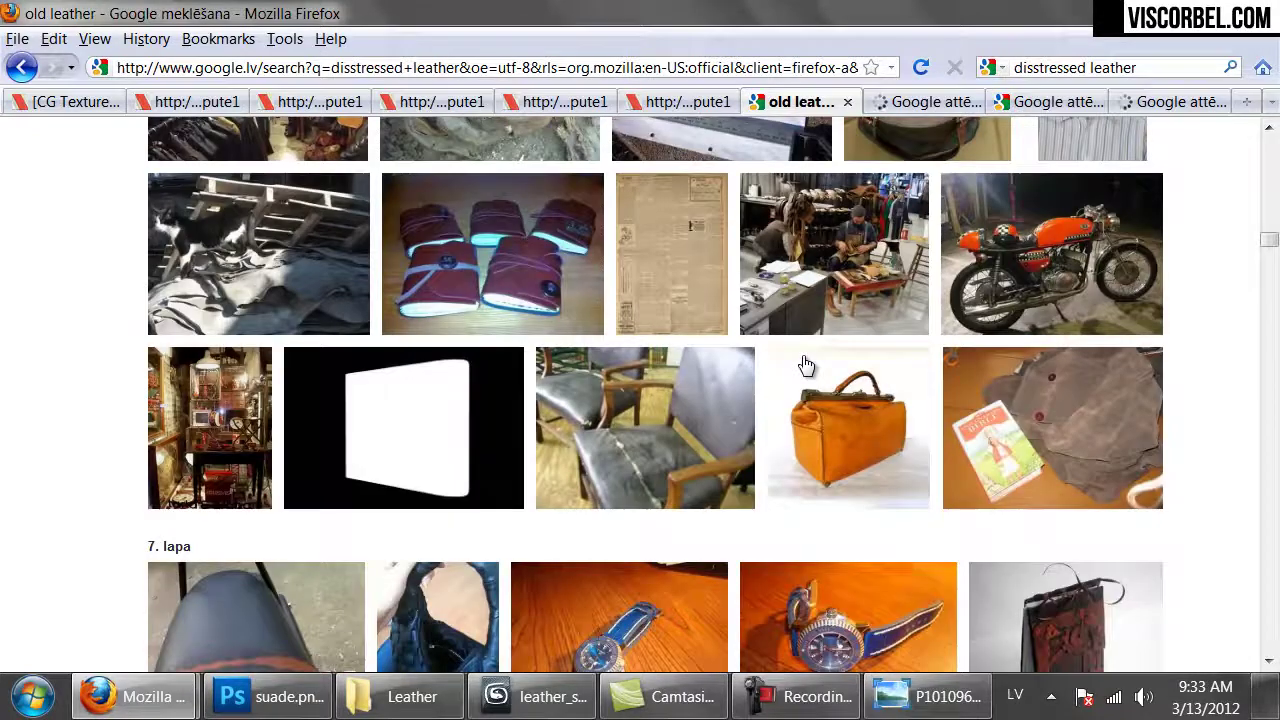
pyautogui.scroll(-20, 806, 365)
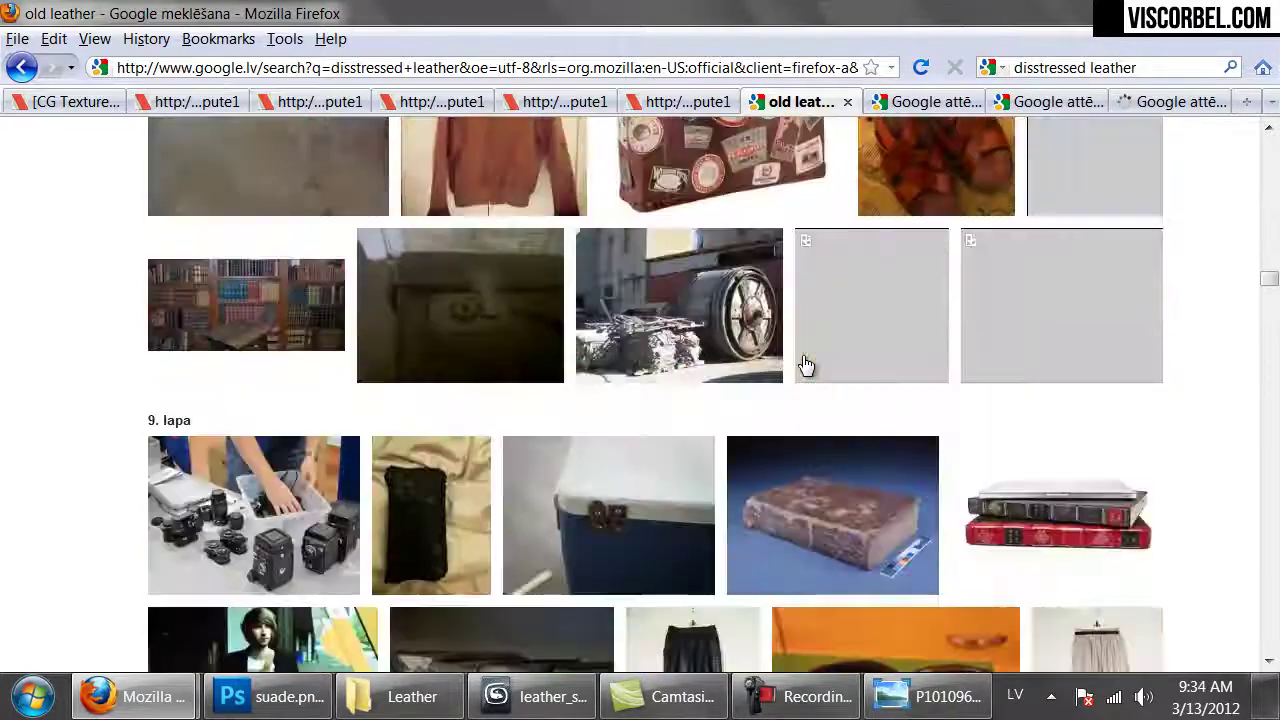
pyautogui.scroll(-16, 806, 365)
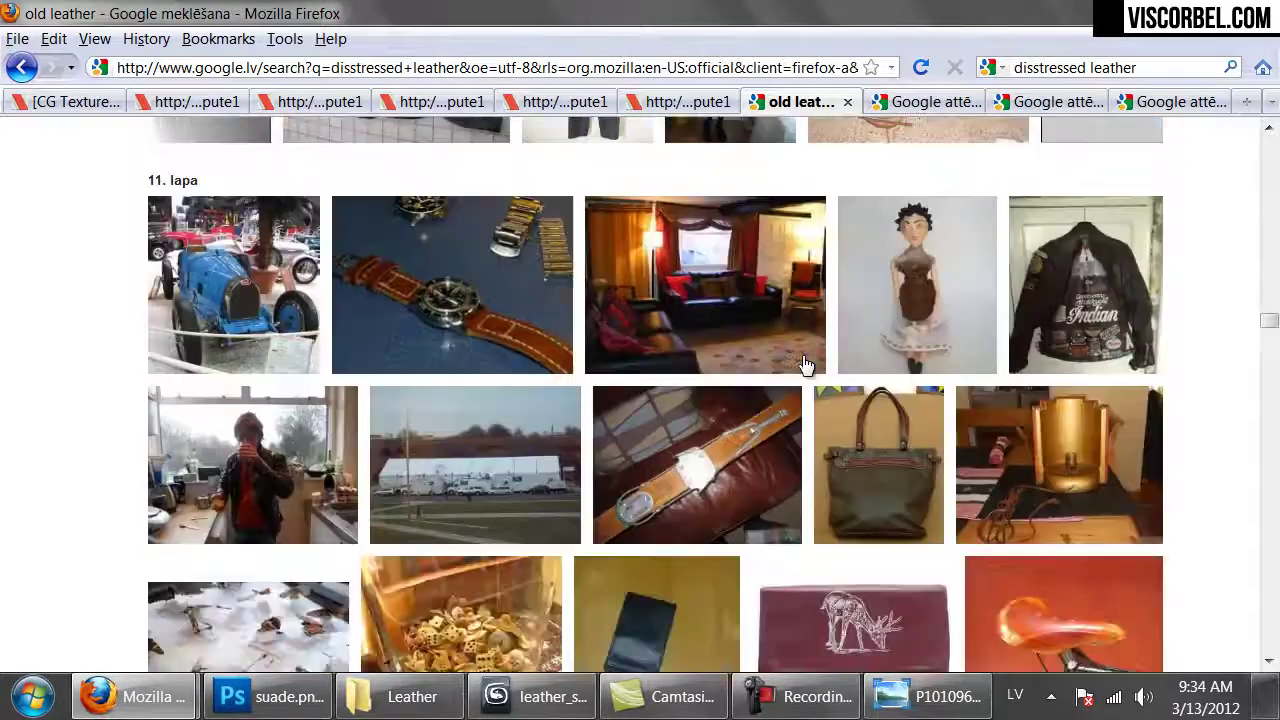
pyautogui.scroll(-20, 806, 365)
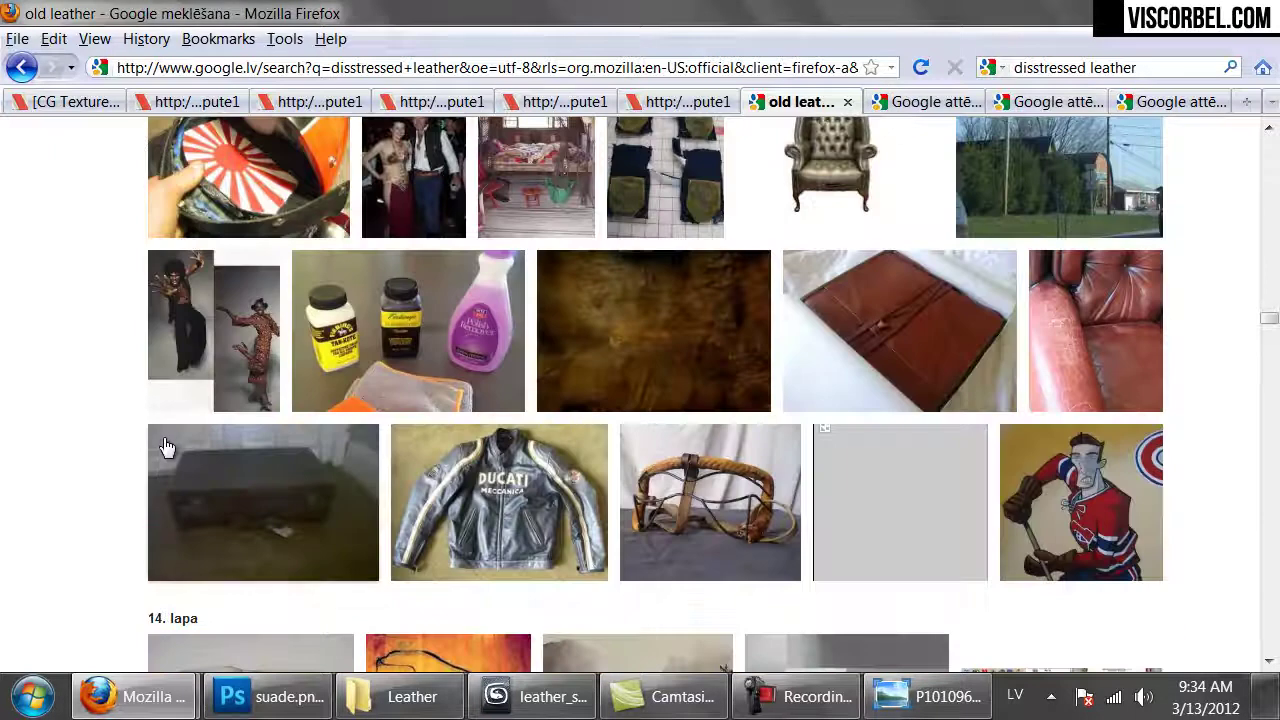
pyautogui.moveTo(697, 354)
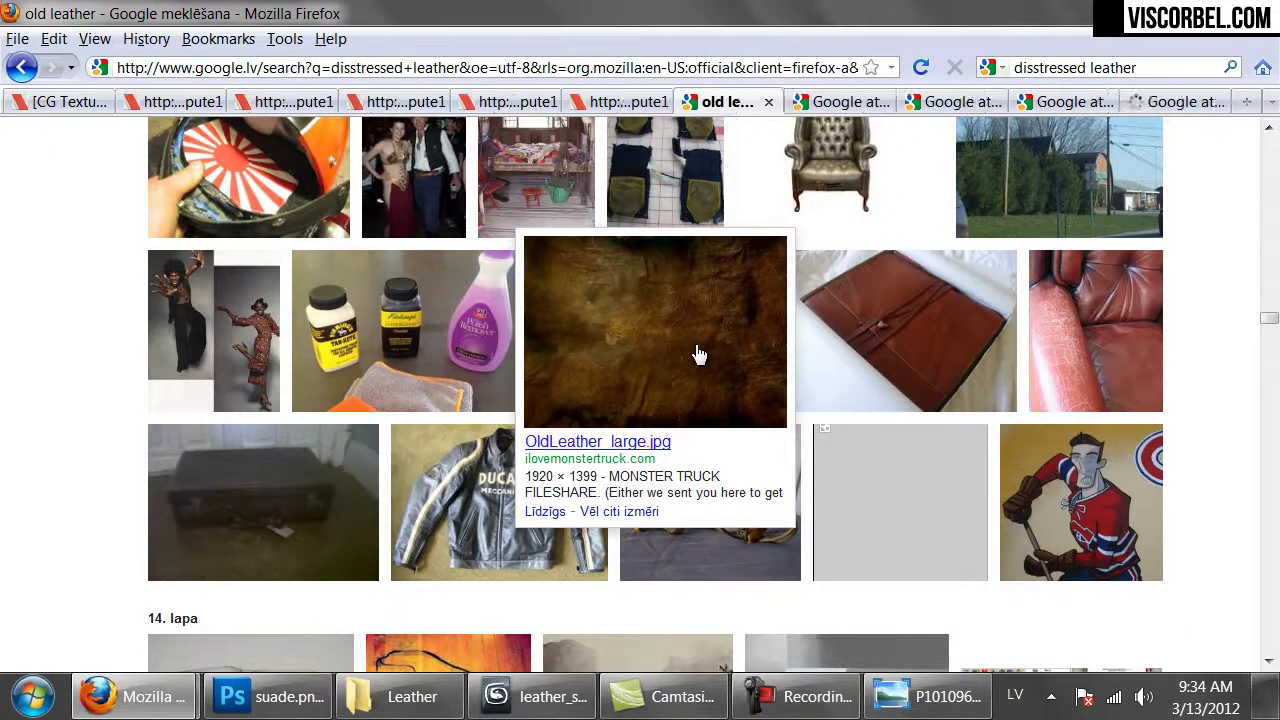
# - Examine the remaining old leather results for usable textures and return to the start of the results
pyautogui.scroll(-14, 697, 354)
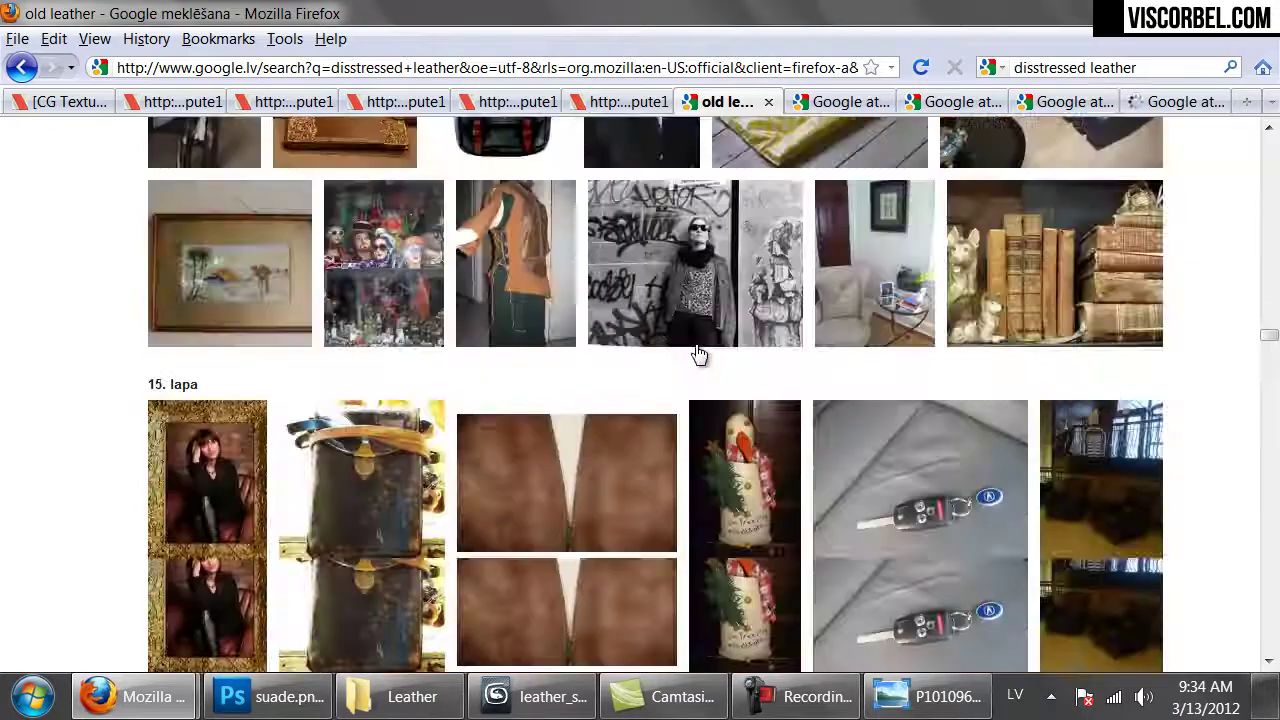
pyautogui.scroll(-20, 51, 377)
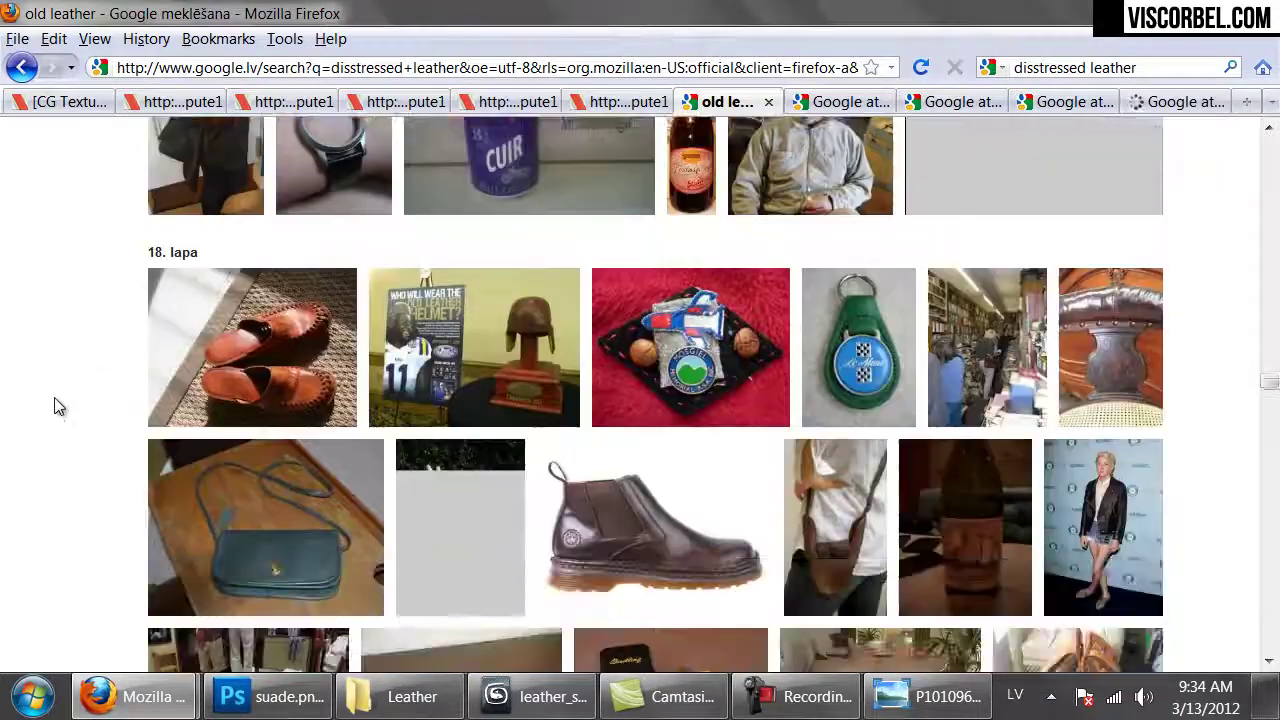
pyautogui.scroll(-10, 70, 458)
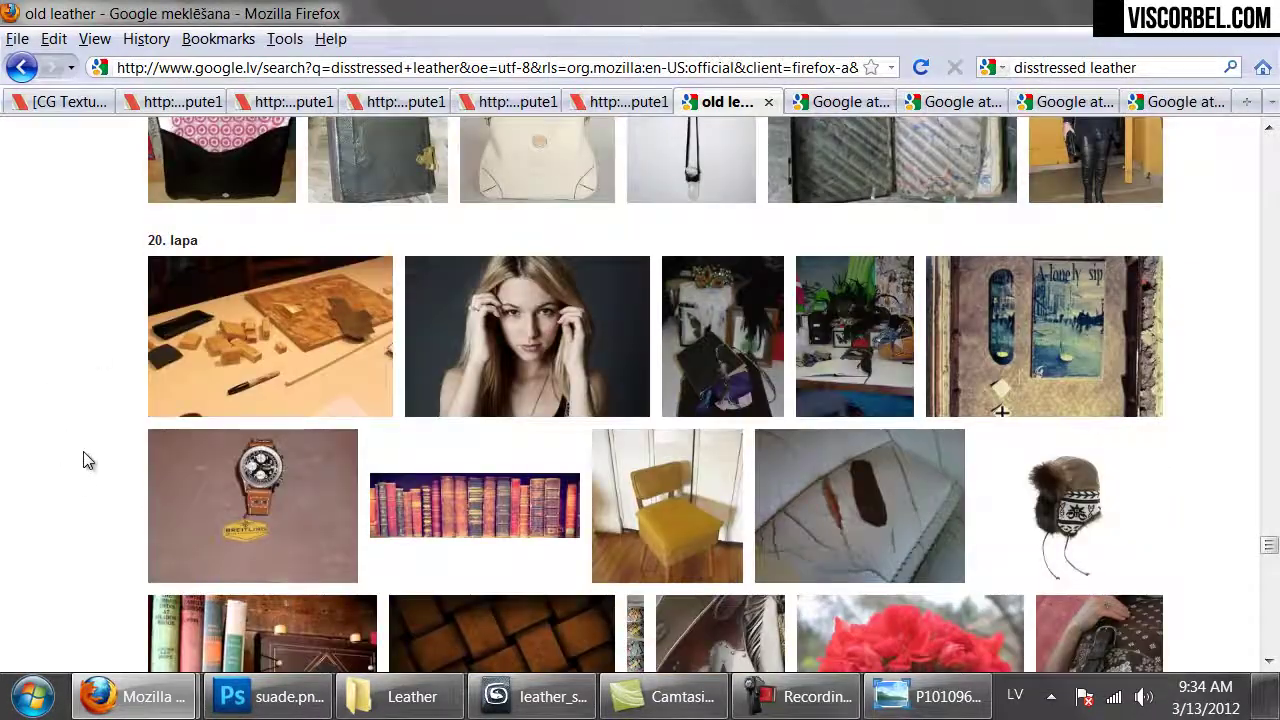
pyautogui.middleClick(91, 437)
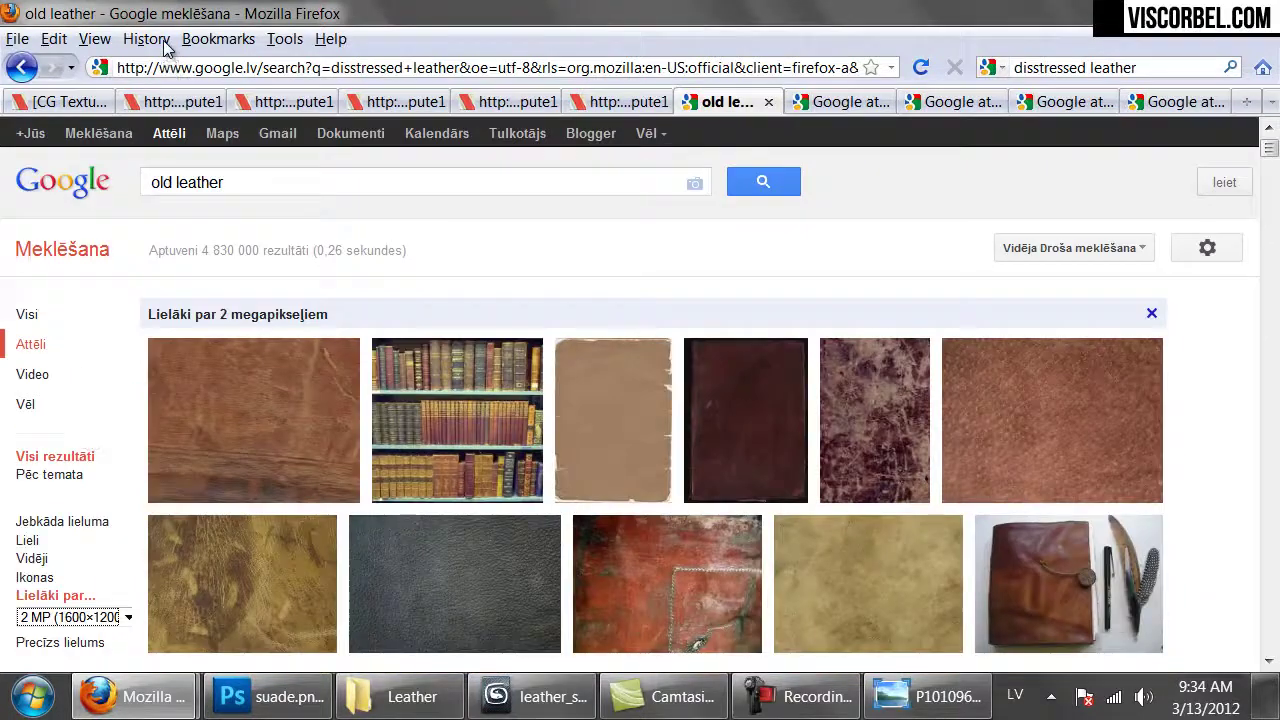
# - Search for images of "vintage leather" larger than 2 MP and look through the results for textures
pyautogui.doubleClick(163, 182)
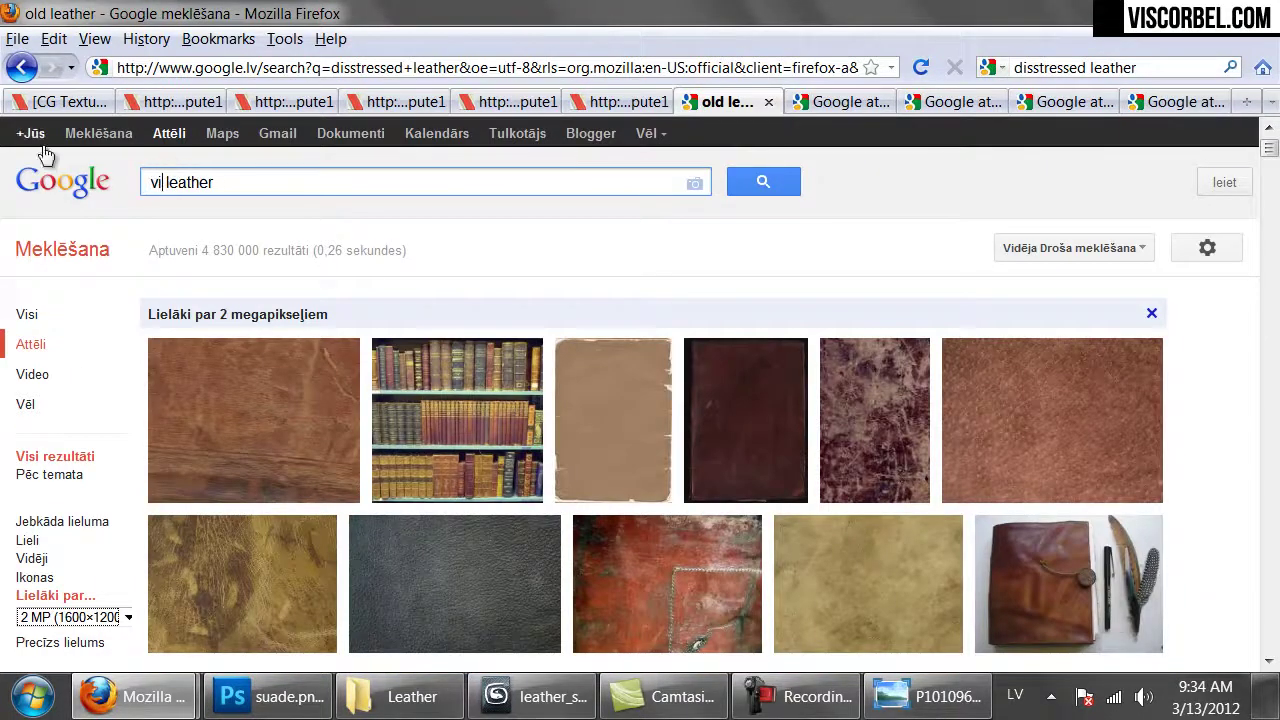
pyautogui.press('Return')
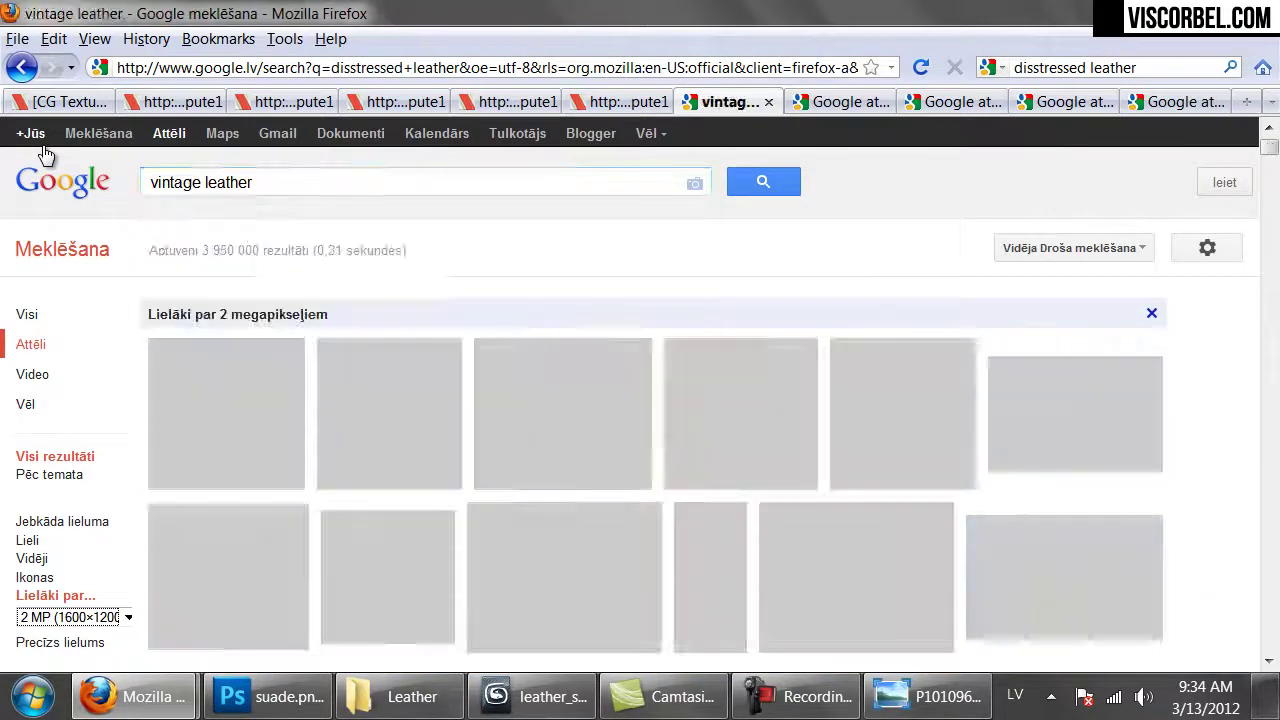
pyautogui.moveTo(358, 430)
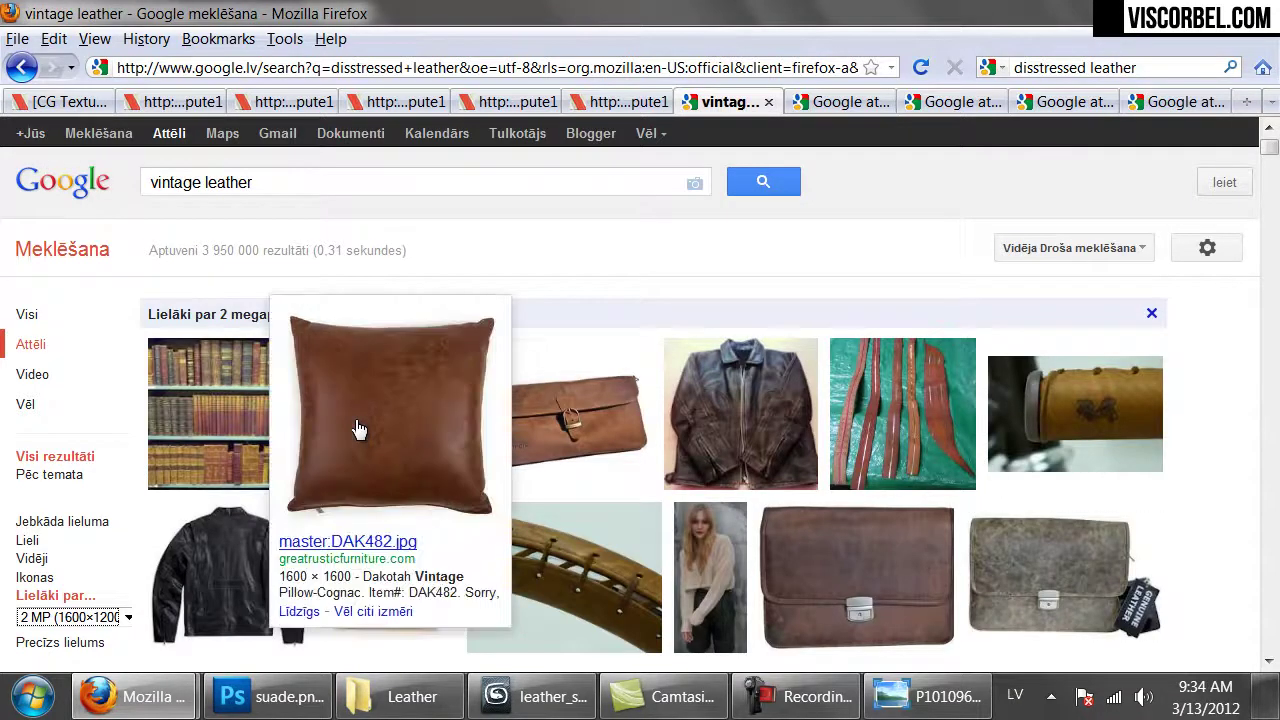
pyautogui.scroll(-5, 360, 430)
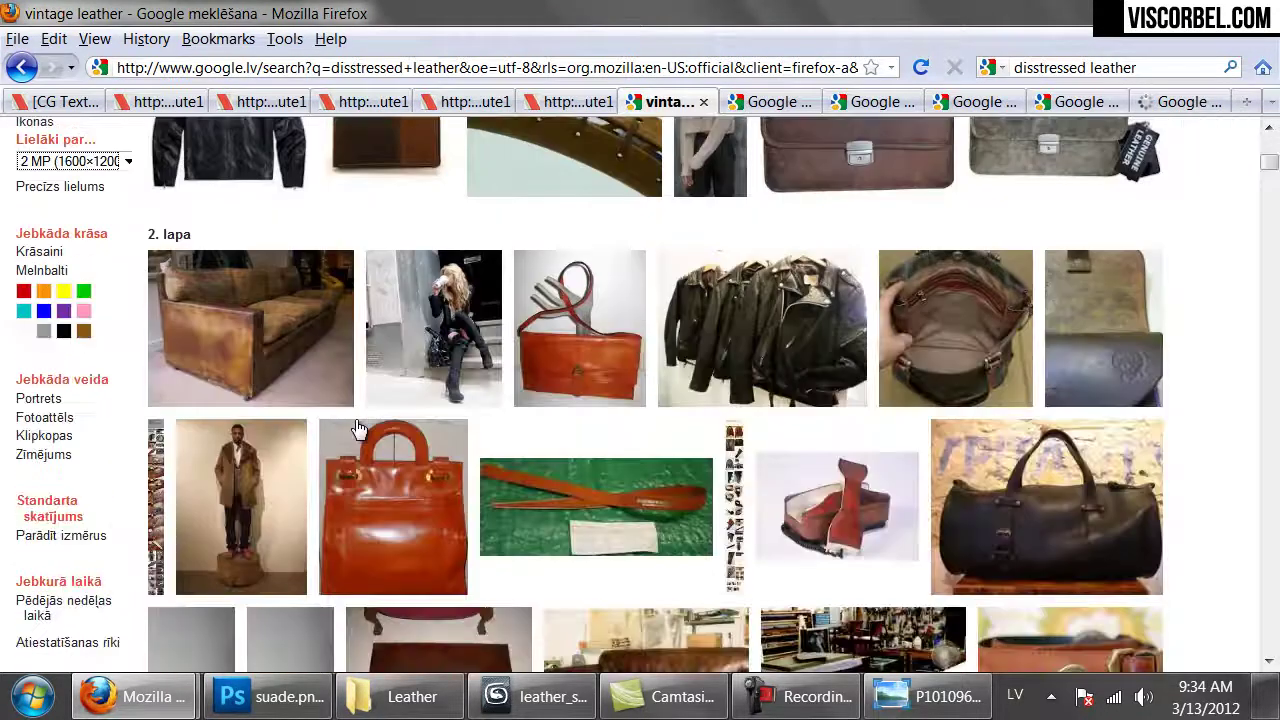
pyautogui.scroll(-15, 388, 430)
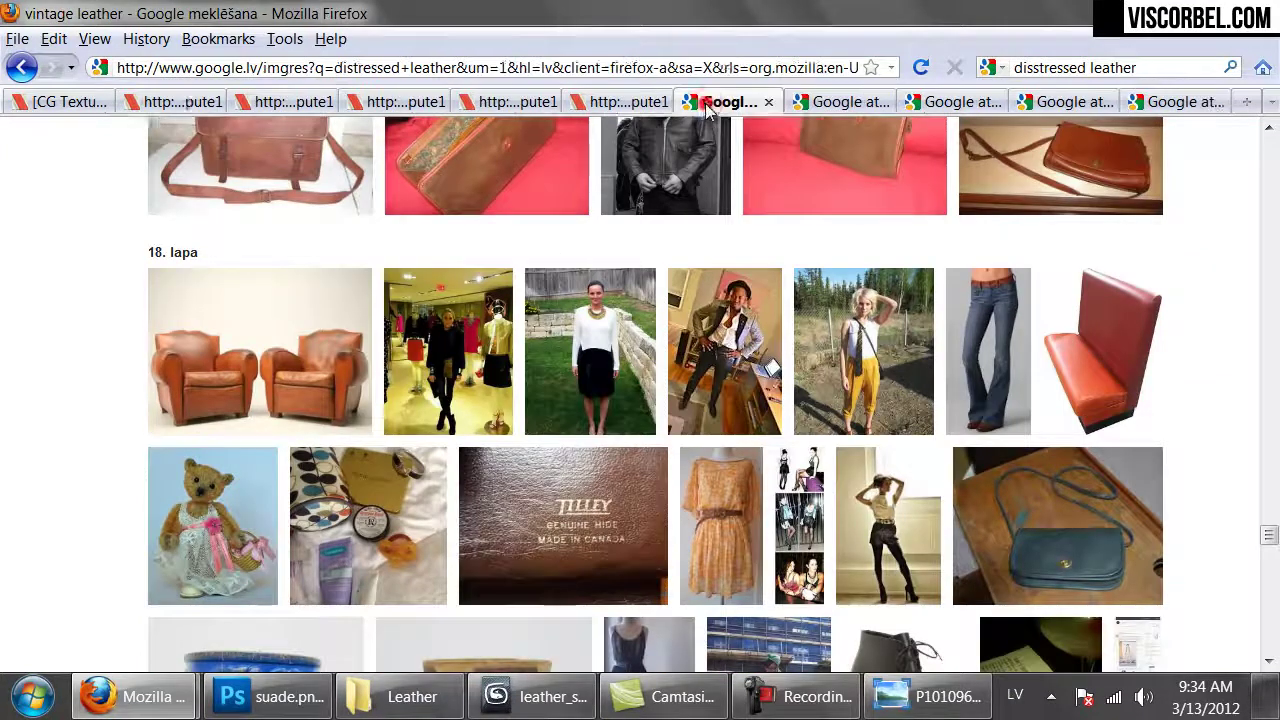
# - Close the vintage leather results and compare the leather images in the opened tabs, returning to OldLeather_large.jpg
pyautogui.click(705, 102)
pyautogui.click(889, 105)
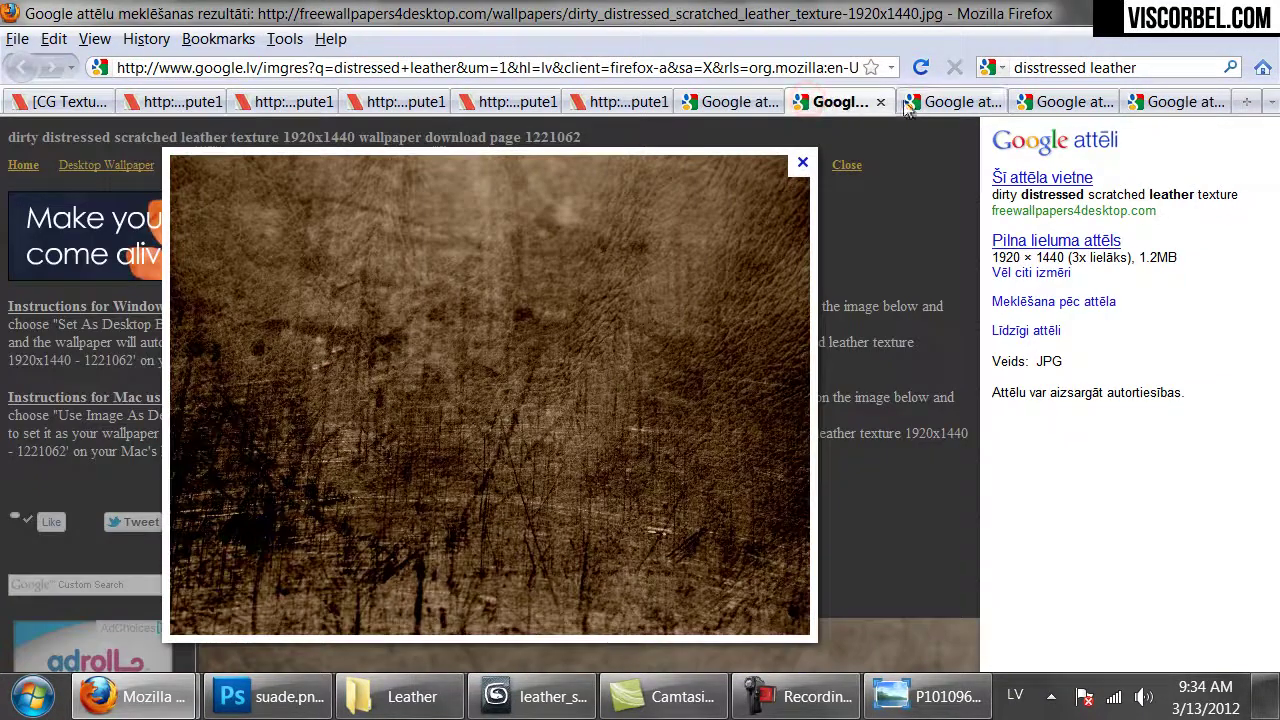
pyautogui.click(950, 102)
pyautogui.click(1045, 105)
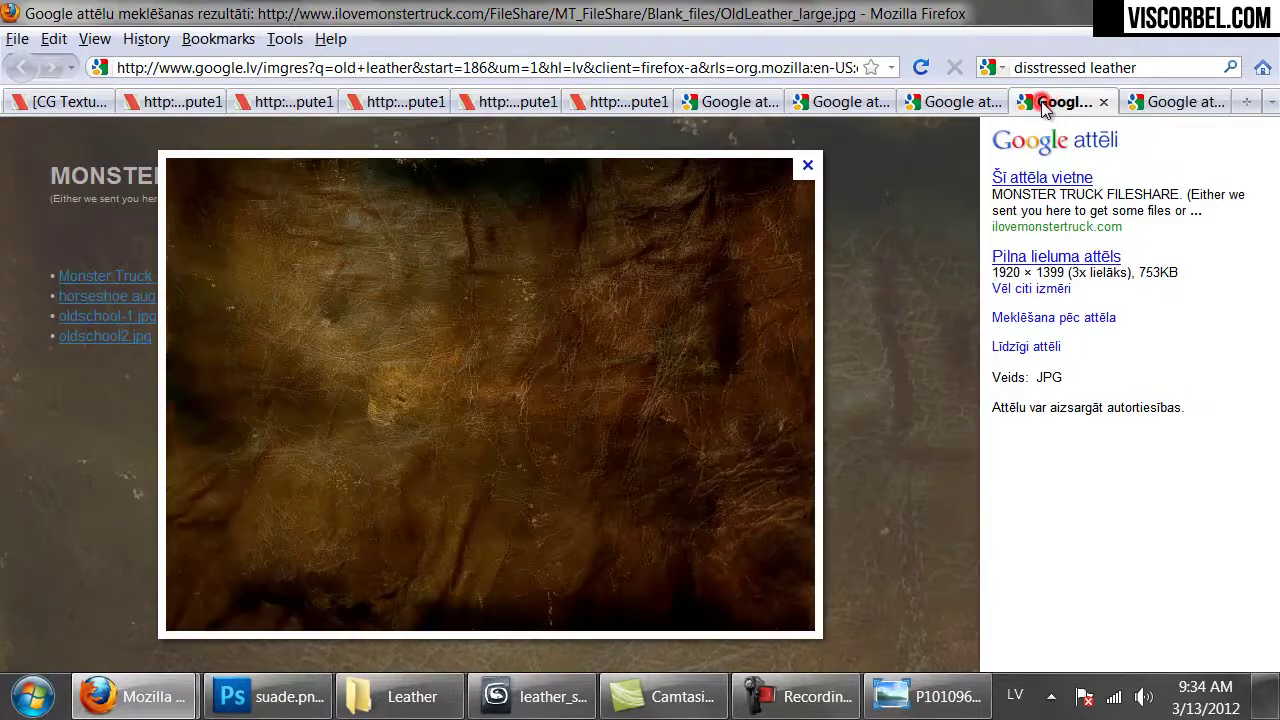
pyautogui.click(1163, 101)
pyautogui.click(1076, 107)
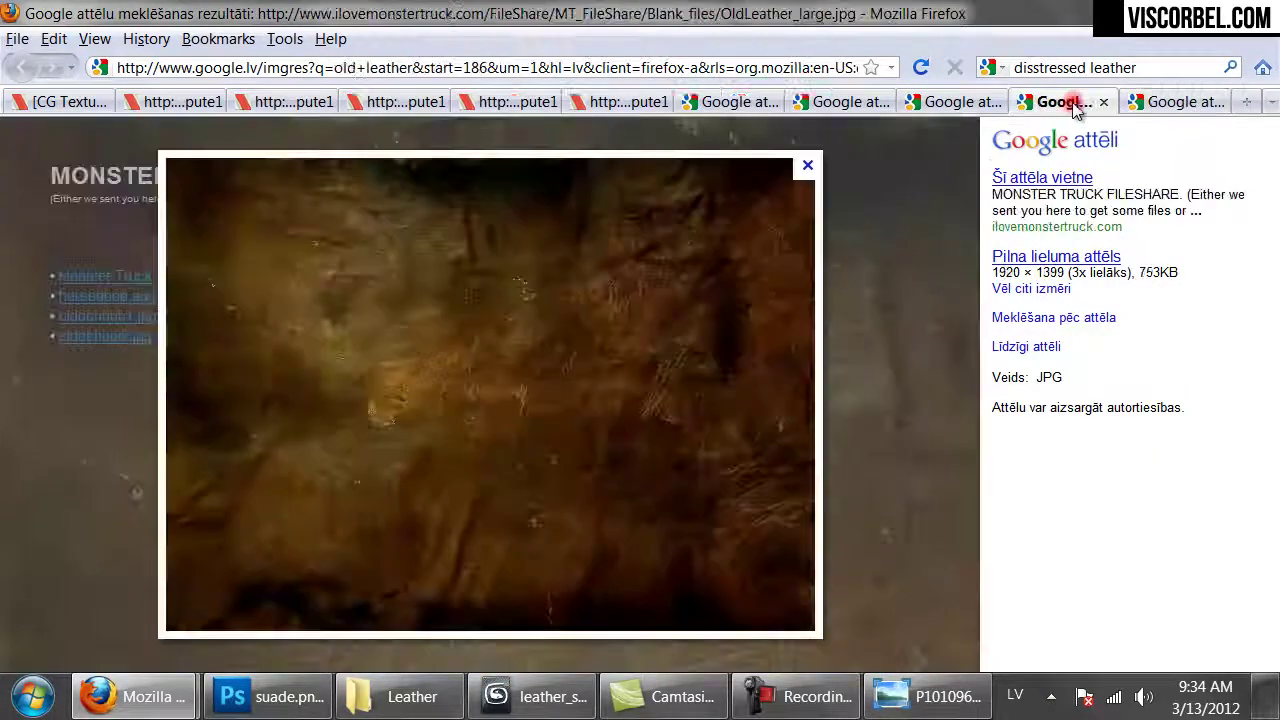
# - View OldLeather_large.jpg on its own, inspect its detail at full size and copy the image
pyautogui.rightClick(483, 346)
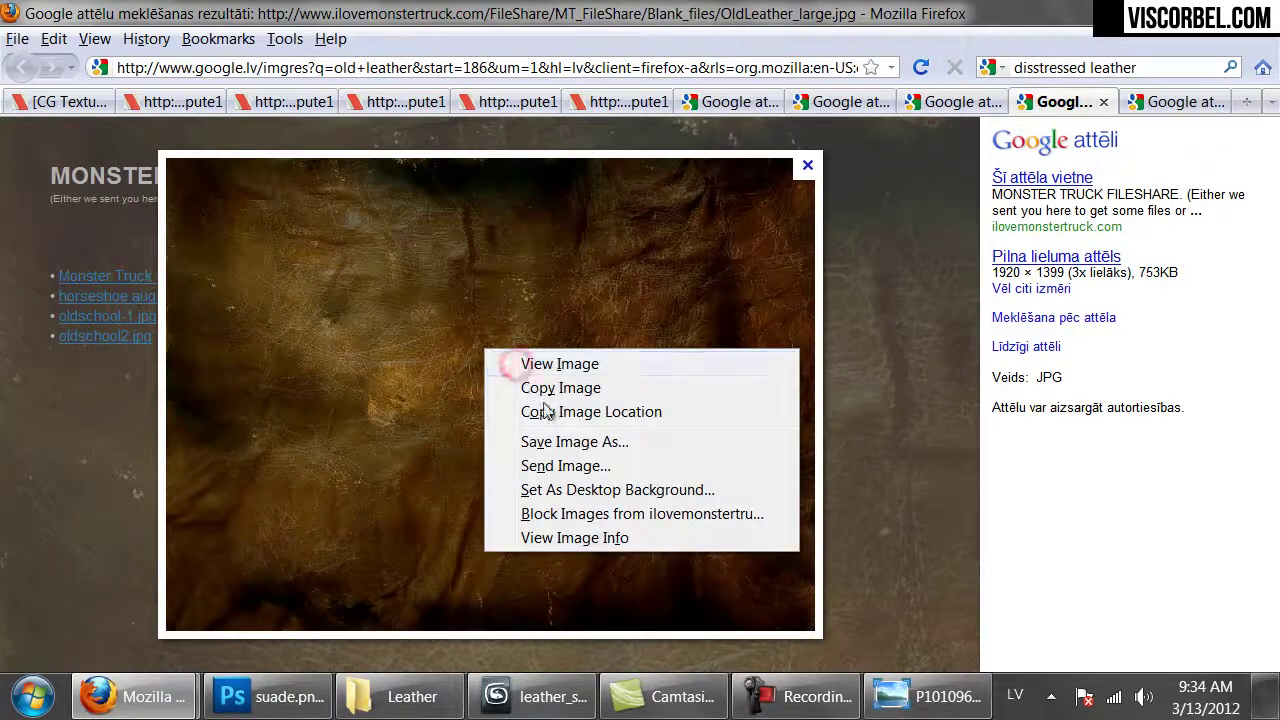
pyautogui.click(561, 366)
pyautogui.click(482, 356)
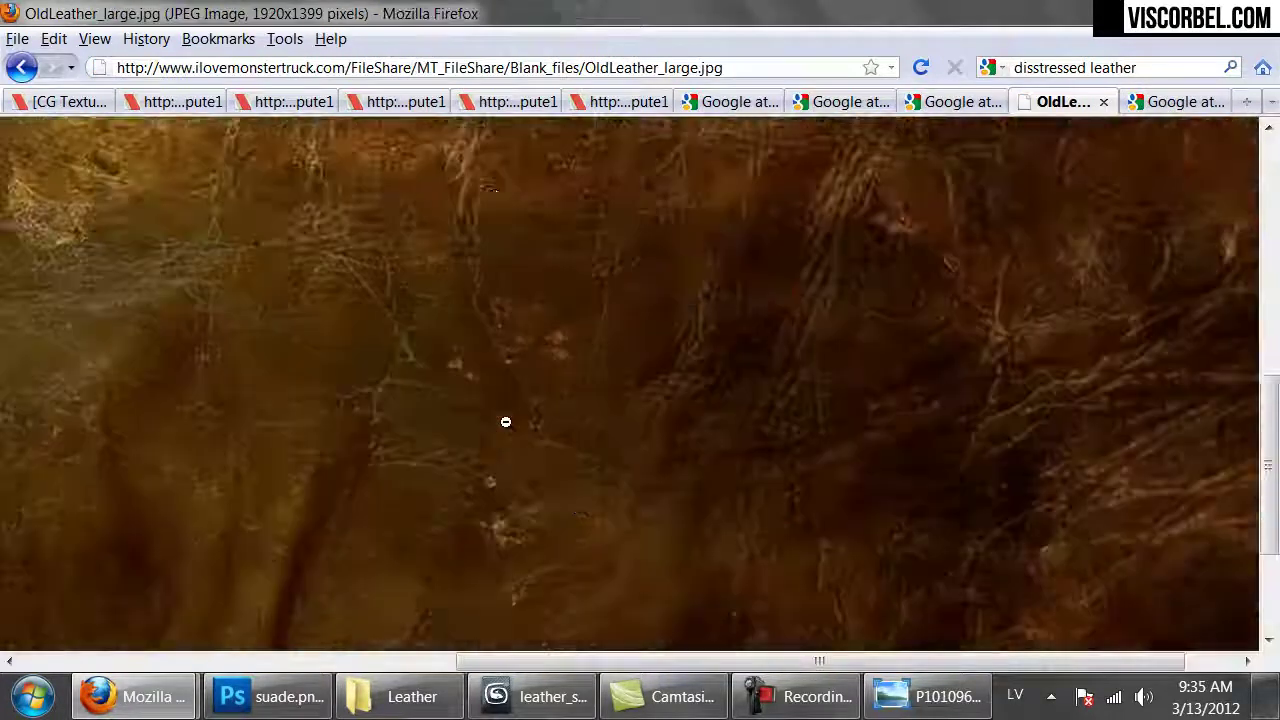
pyautogui.click(785, 300)
pyautogui.rightClick(468, 314)
pyautogui.click(491, 331)
# - Switch to Photoshop and paste the copied old leather image into a new document
pyautogui.click(287, 705)
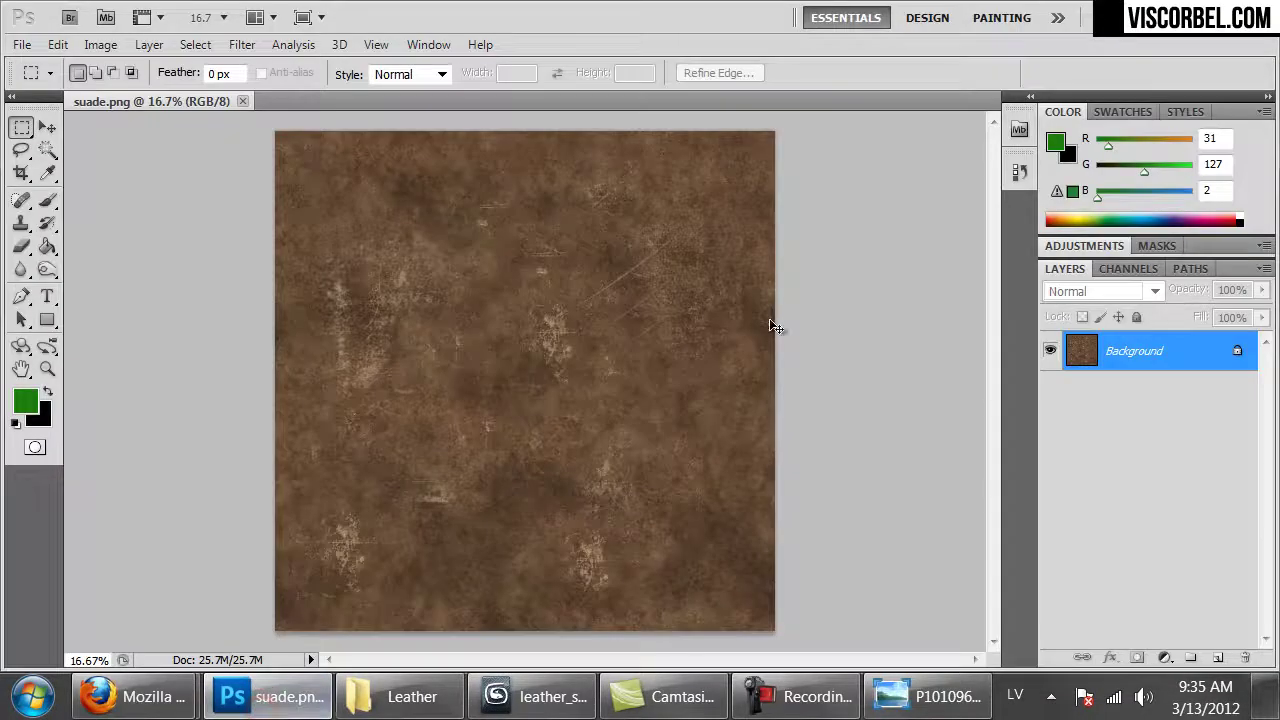
pyautogui.hotkey('ctrl', 'n')
pyautogui.press('Return')
pyautogui.hotkey('ctrl', 'v')
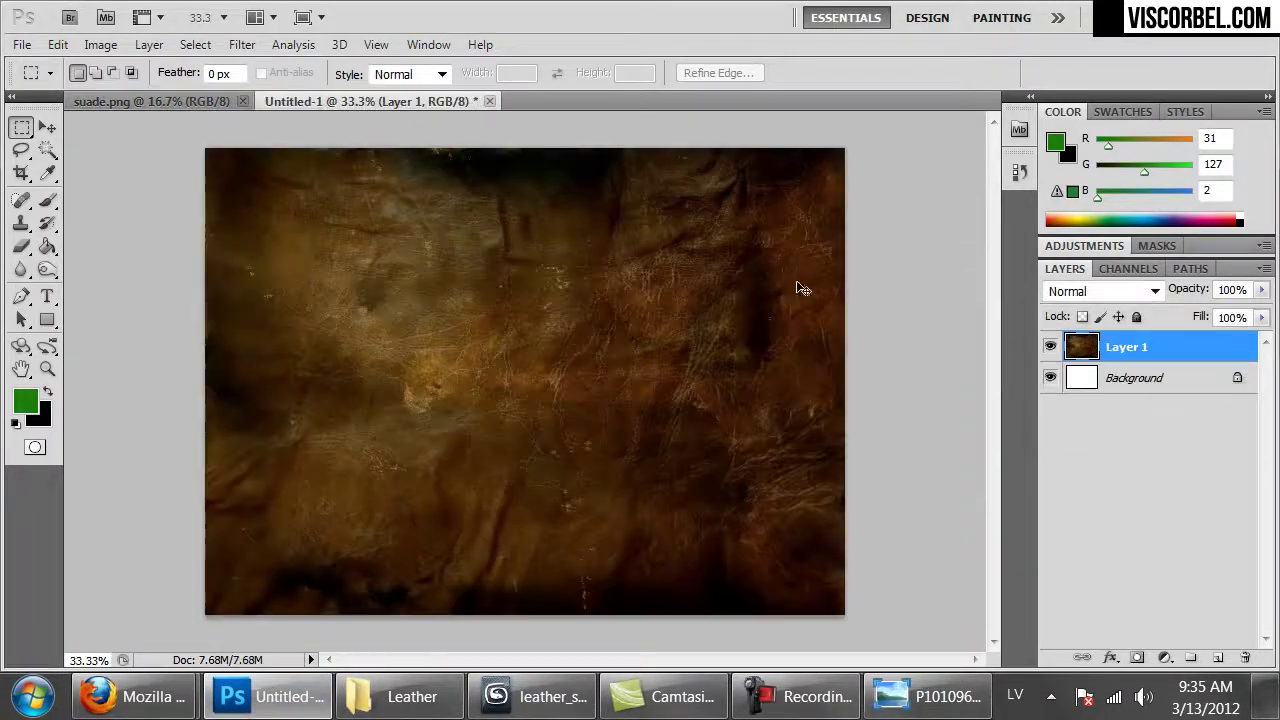
# - Extend the canvas below the leather image to a roughly square format with the Crop tool
pyautogui.hotkey('ctrl', 'a')
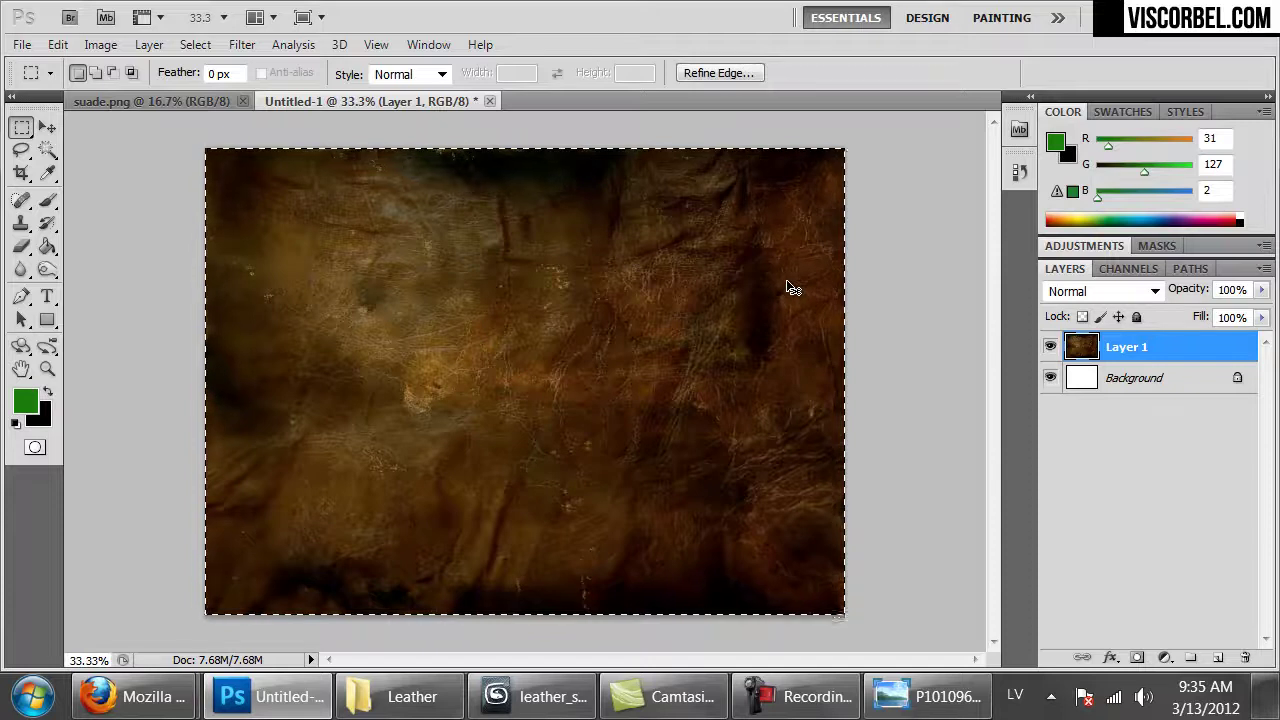
pyautogui.hotkey('ctrl', 'd')
pyautogui.hotkey('ctrl', '-')
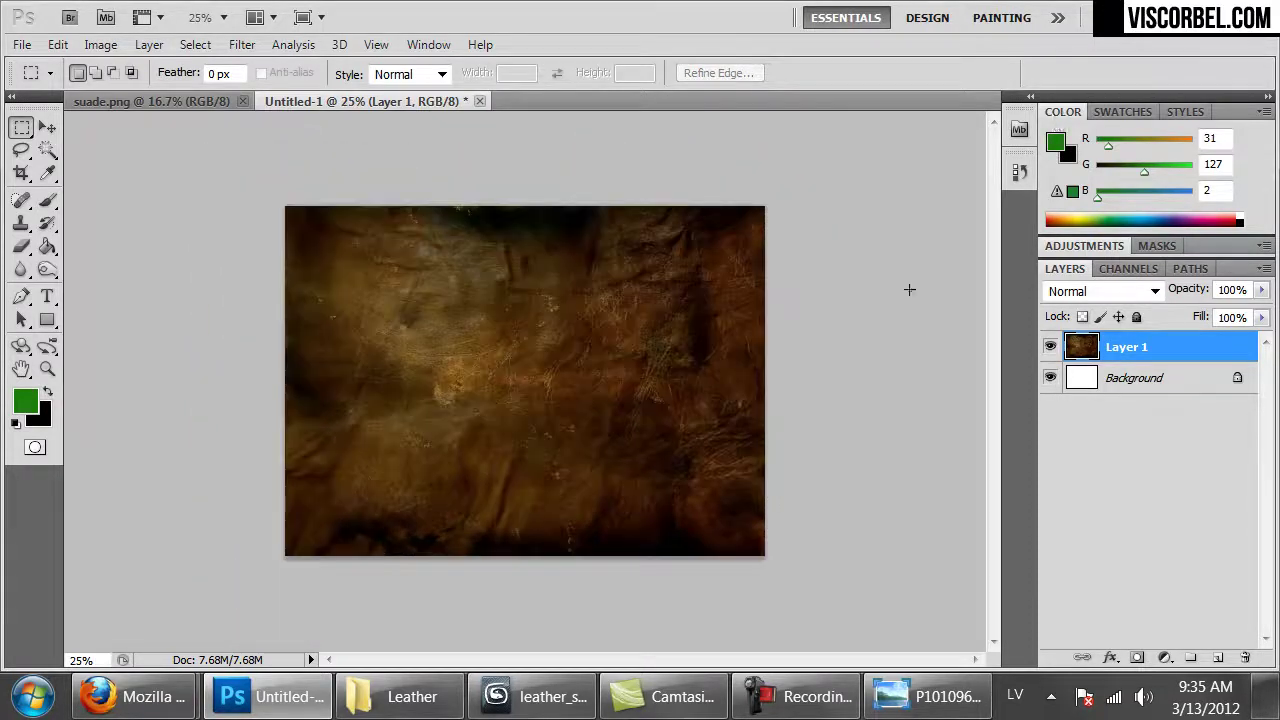
pyautogui.press('c')
pyautogui.moveTo(634, 555); pyautogui.dragTo(779, 676)
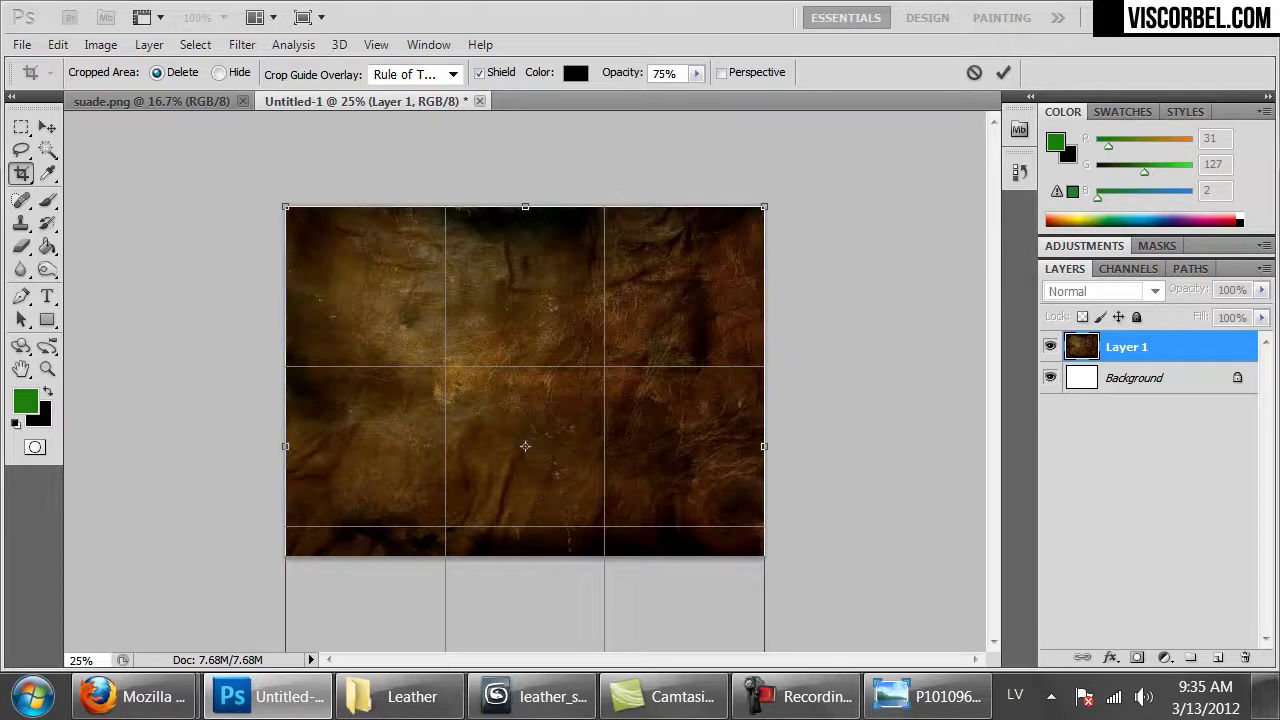
pyautogui.press('Return')
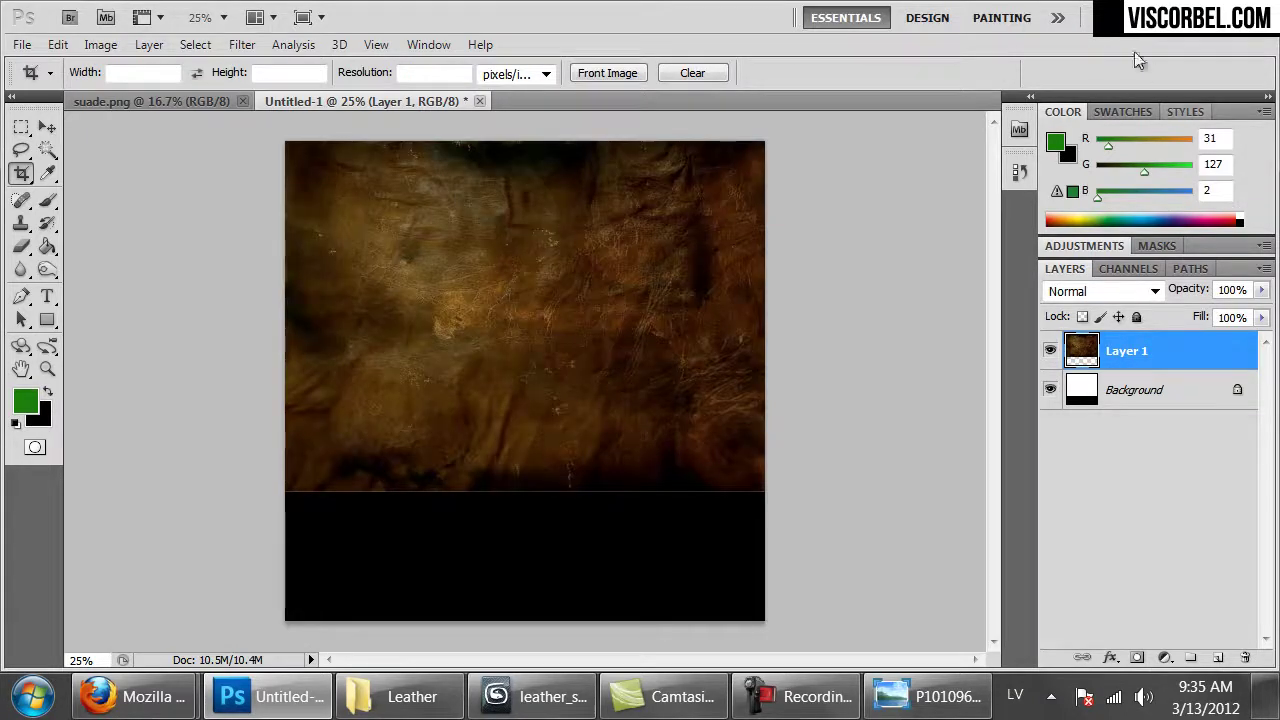
# - Duplicate the leather layer, flip the copy horizontally and vertically, and place it over the empty lower part of the canvas
pyautogui.hotkey('ctrl', 'j')
pyautogui.keyDown('ctrl'); pyautogui.moveTo(620, 300); pyautogui.dragTo(613, 432); pyautogui.keyUp('ctrl')
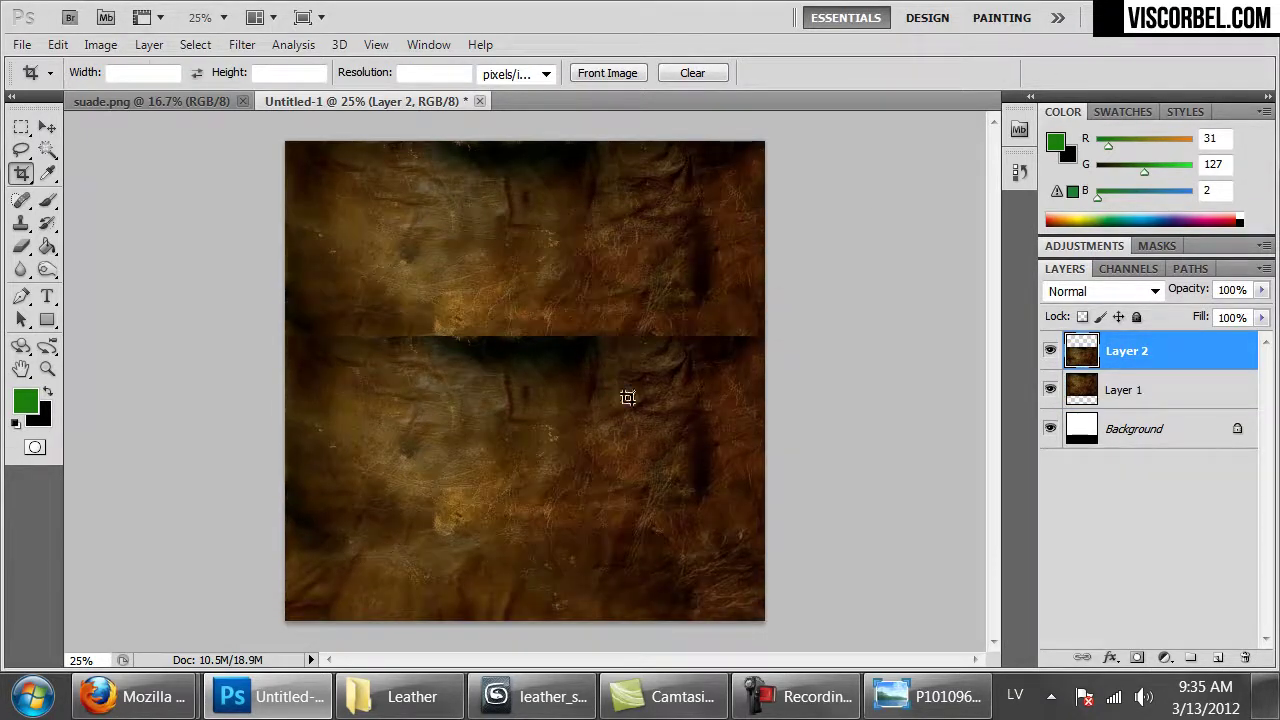
pyautogui.press('m')
pyautogui.rightClick(617, 339)
pyautogui.click(745, 535)
pyautogui.keyDown('shift'); pyautogui.moveTo(831, 582); pyautogui.dragTo(231, 497); pyautogui.keyUp('shift')
pyautogui.moveTo(669, 474); pyautogui.dragTo(702, 540)
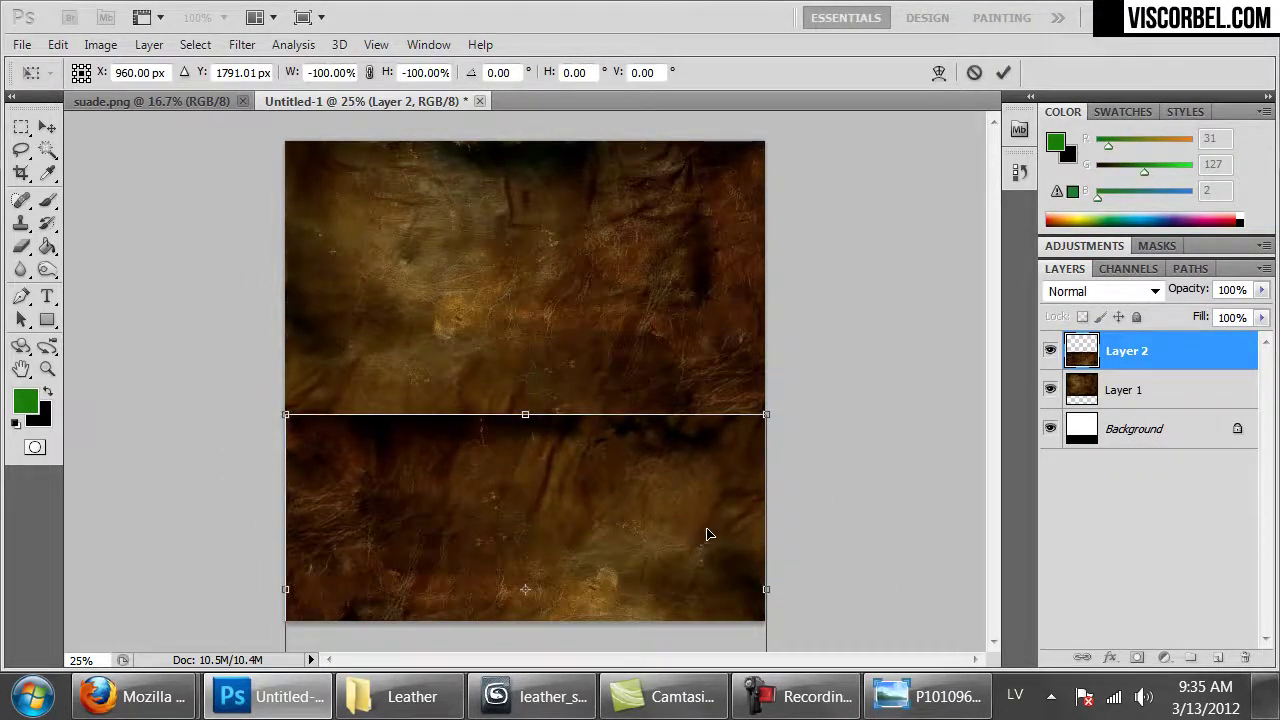
pyautogui.press('Return')
# - Erase the upper edge of the flipped copy with a soft round brush to blend the seam, and merge it into the layer below
pyautogui.press('e')
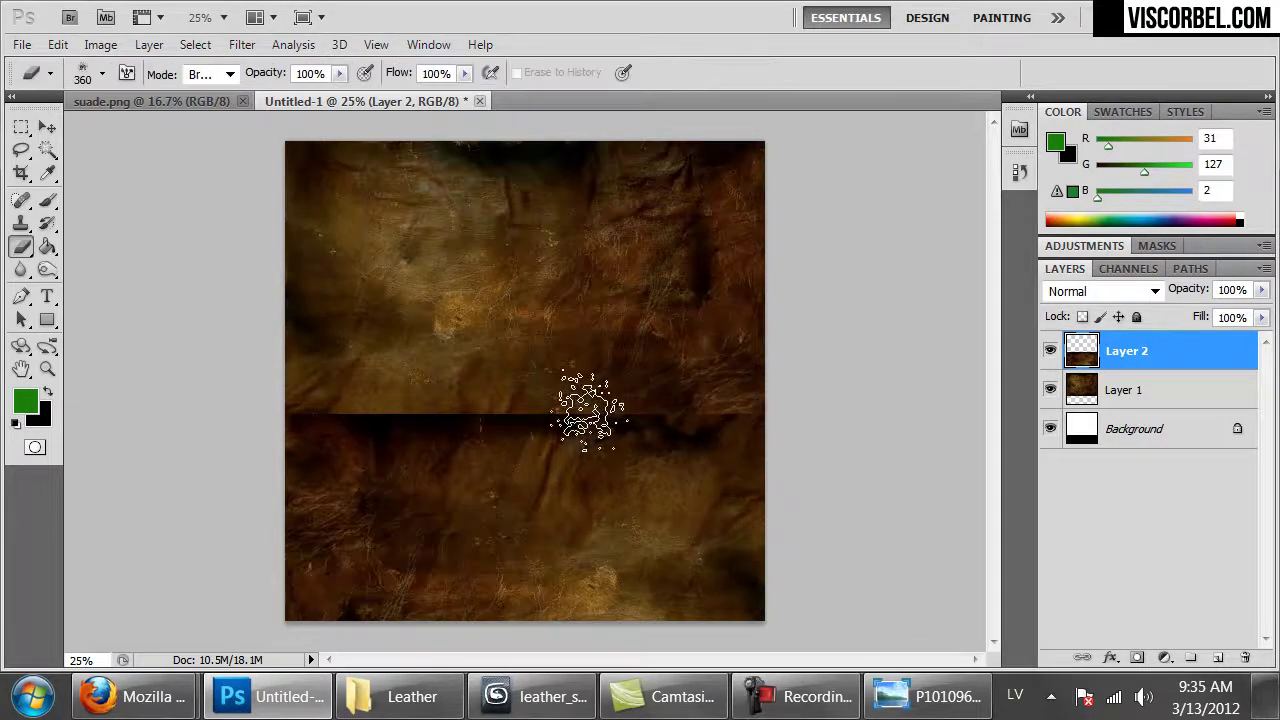
pyautogui.rightClick(445, 395)
pyautogui.moveTo(665, 590); pyautogui.dragTo(668, 500)
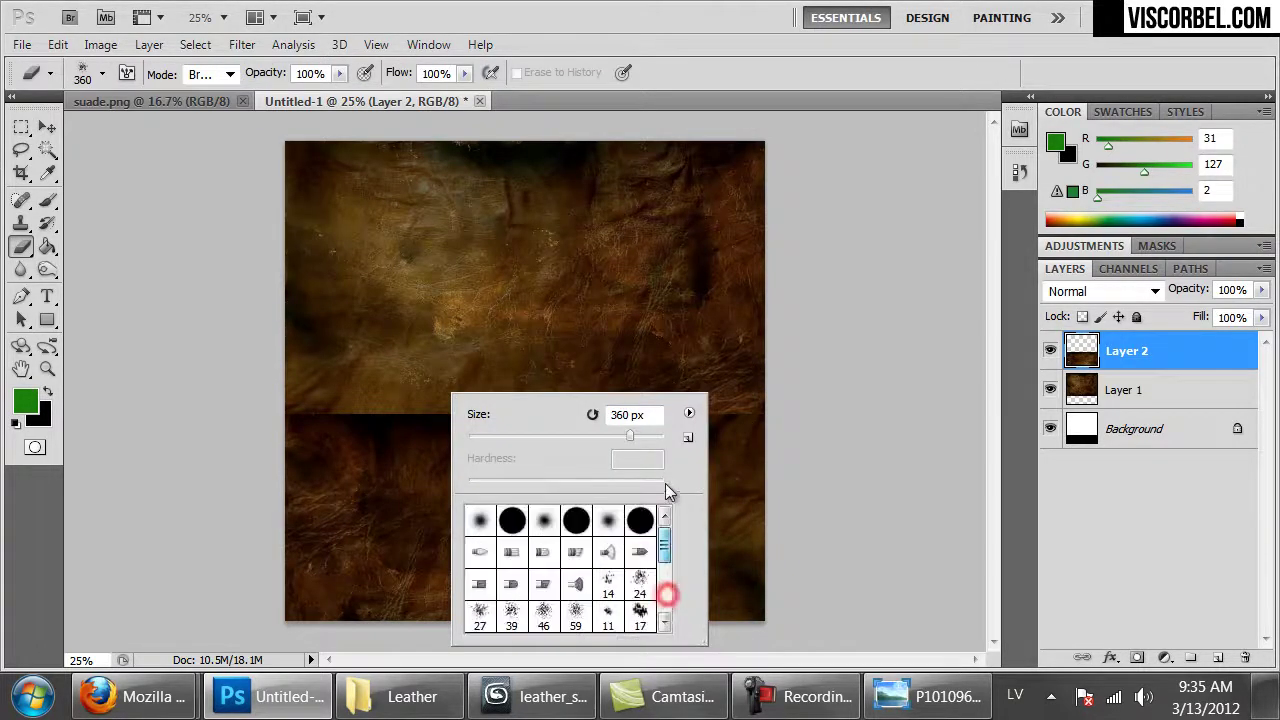
pyautogui.click(543, 520)
pyautogui.moveTo(749, 391)
pyautogui.mouseDown()
pyautogui.moveTo(697, 410)
pyautogui.moveTo(354, 391)
pyautogui.moveTo(298, 403)
pyautogui.moveTo(393, 417)
pyautogui.moveTo(474, 400)
pyautogui.moveTo(427, 378)
pyautogui.moveTo(482, 377)
pyautogui.moveTo(192, 347)
pyautogui.moveTo(434, 356)
pyautogui.mouseUp()
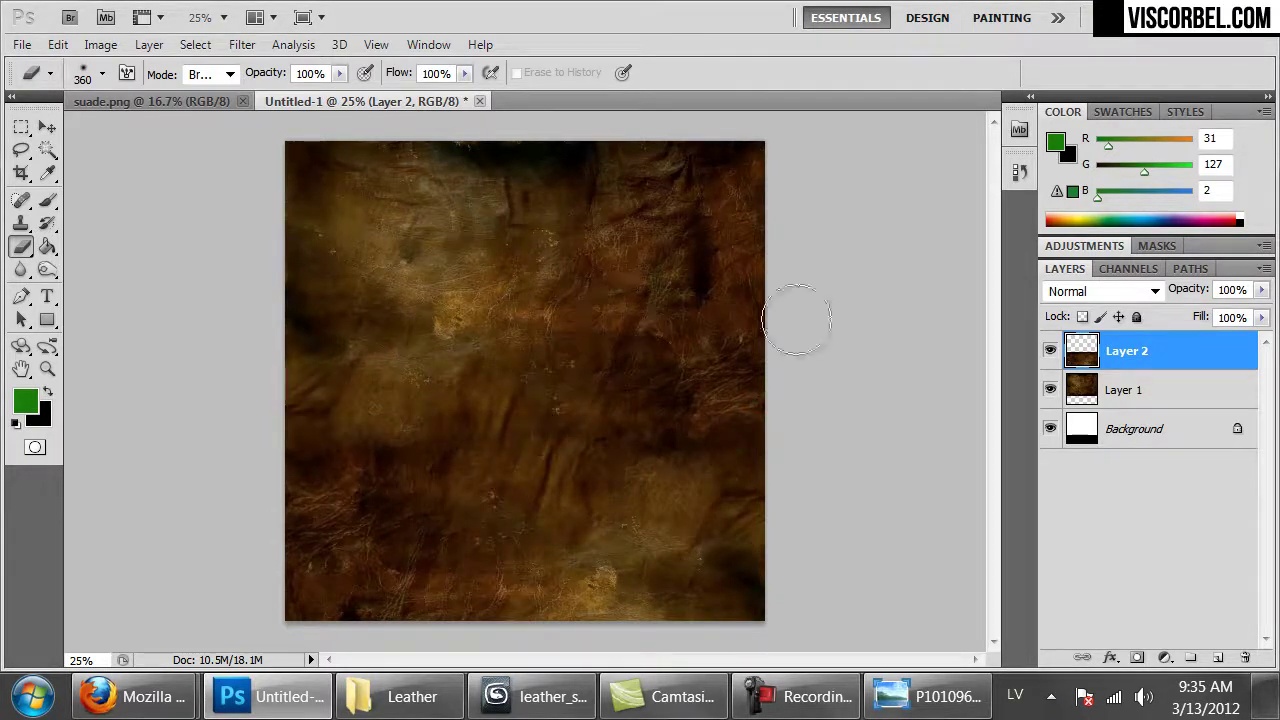
pyautogui.hotkey('ctrl', 'e')
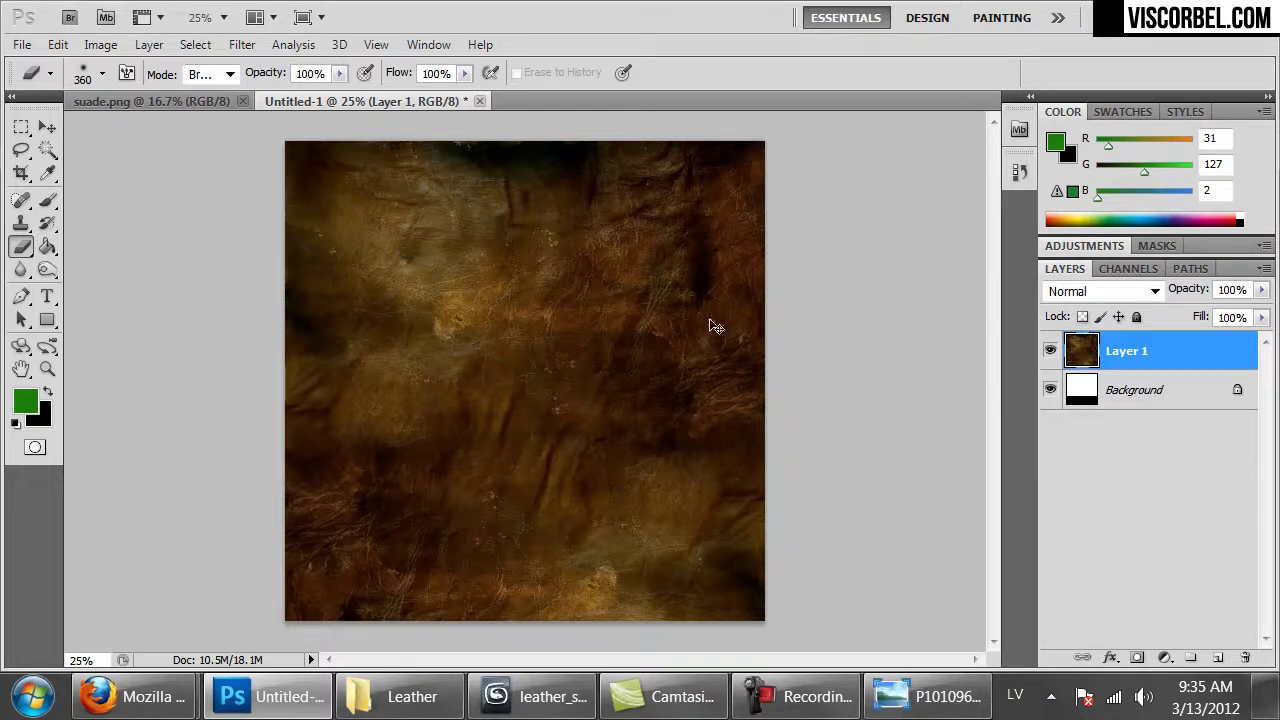
# - Select the whole leather layer and shift it both horizontally and vertically with the Offset filter, using Wrap Around for undefined areas
pyautogui.click(410, 305)
pyautogui.click(637, 282)
pyautogui.hotkey('ctrl', 'a')
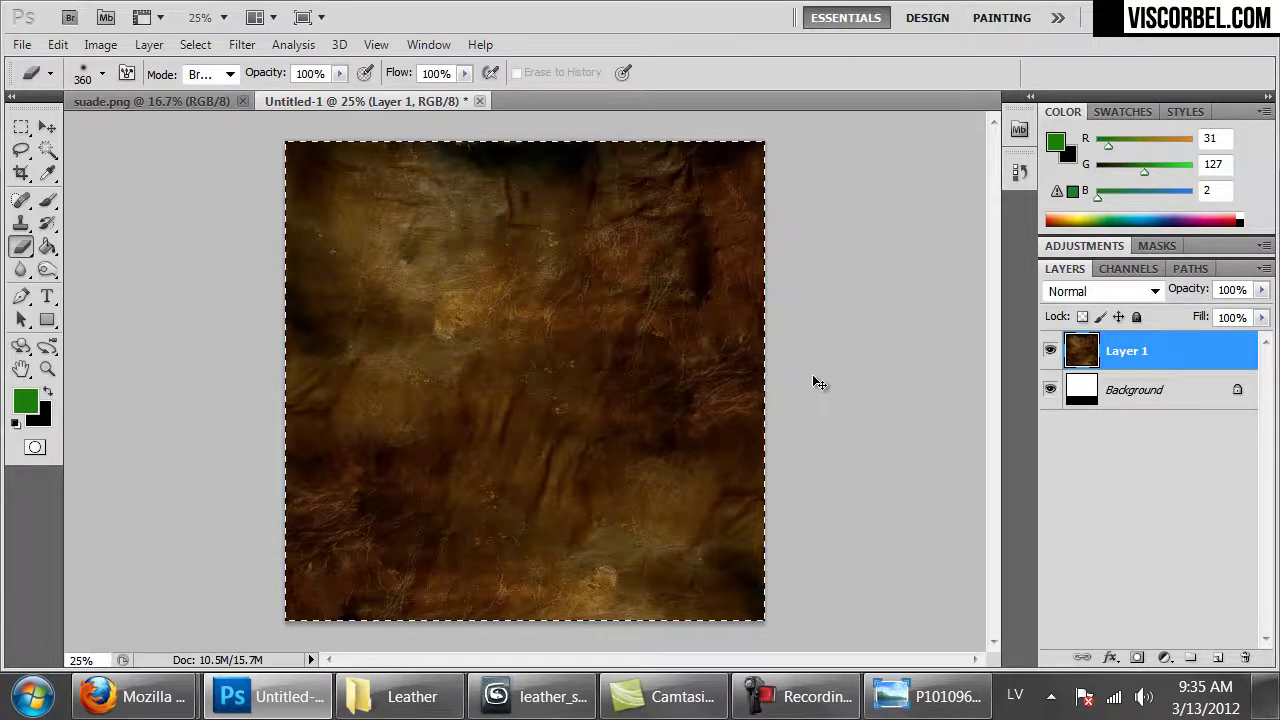
pyautogui.click(242, 44)
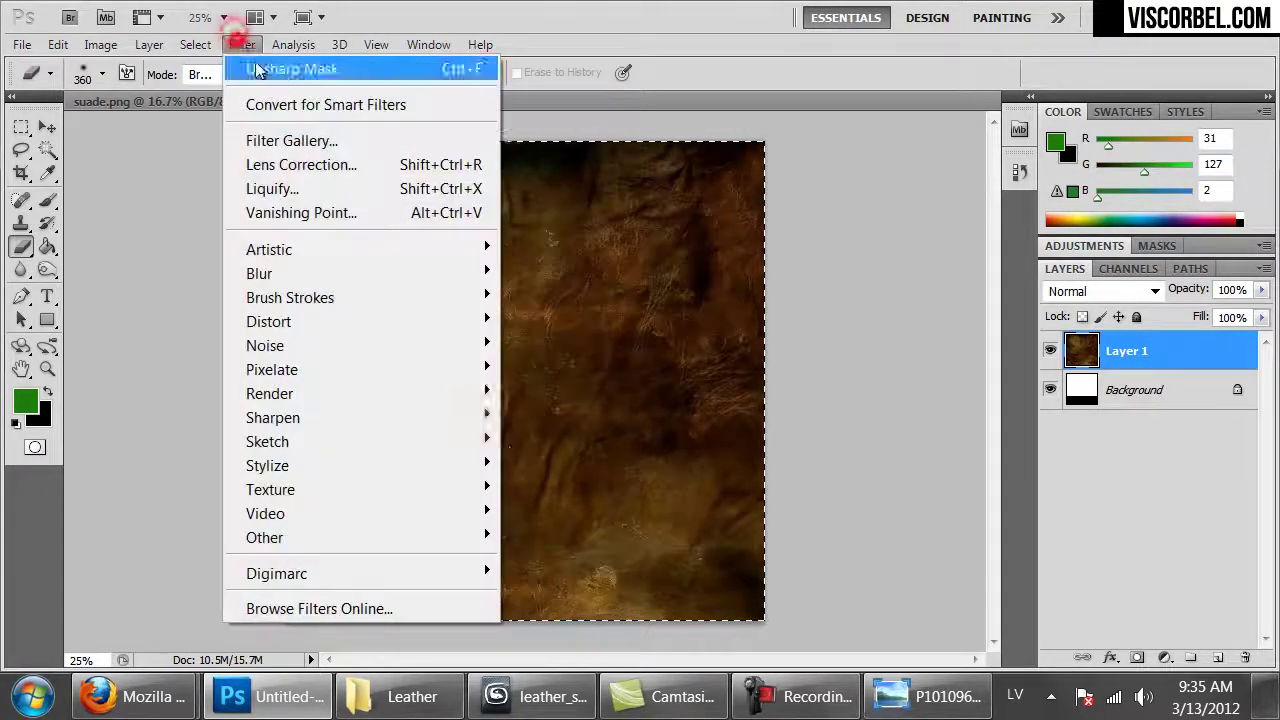
pyautogui.moveTo(455, 538)
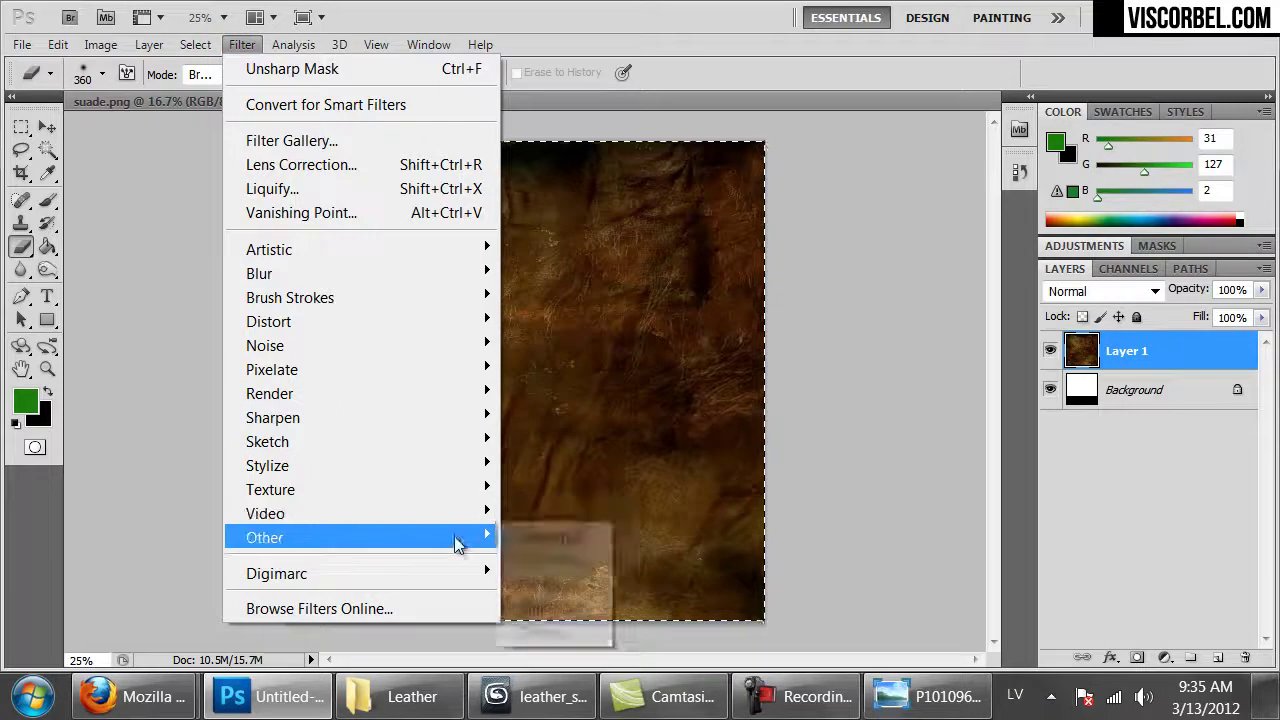
pyautogui.click(543, 632)
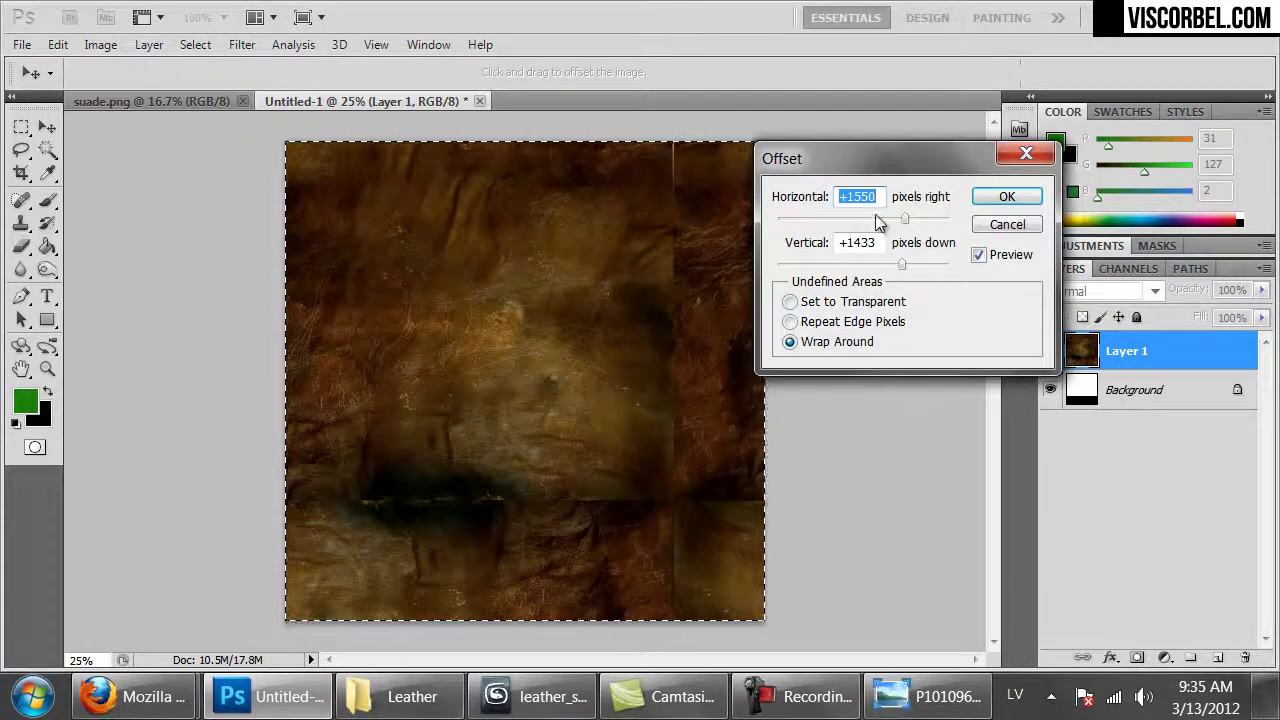
pyautogui.moveTo(876, 228); pyautogui.dragTo(893, 272)
pyautogui.click(1007, 196)
# - Cover the seams exposed by the offset with the Clone Stamp tool and a soft brush
pyautogui.press('e')
pyautogui.click(614, 288)
pyautogui.click(638, 285)
pyautogui.press('s')
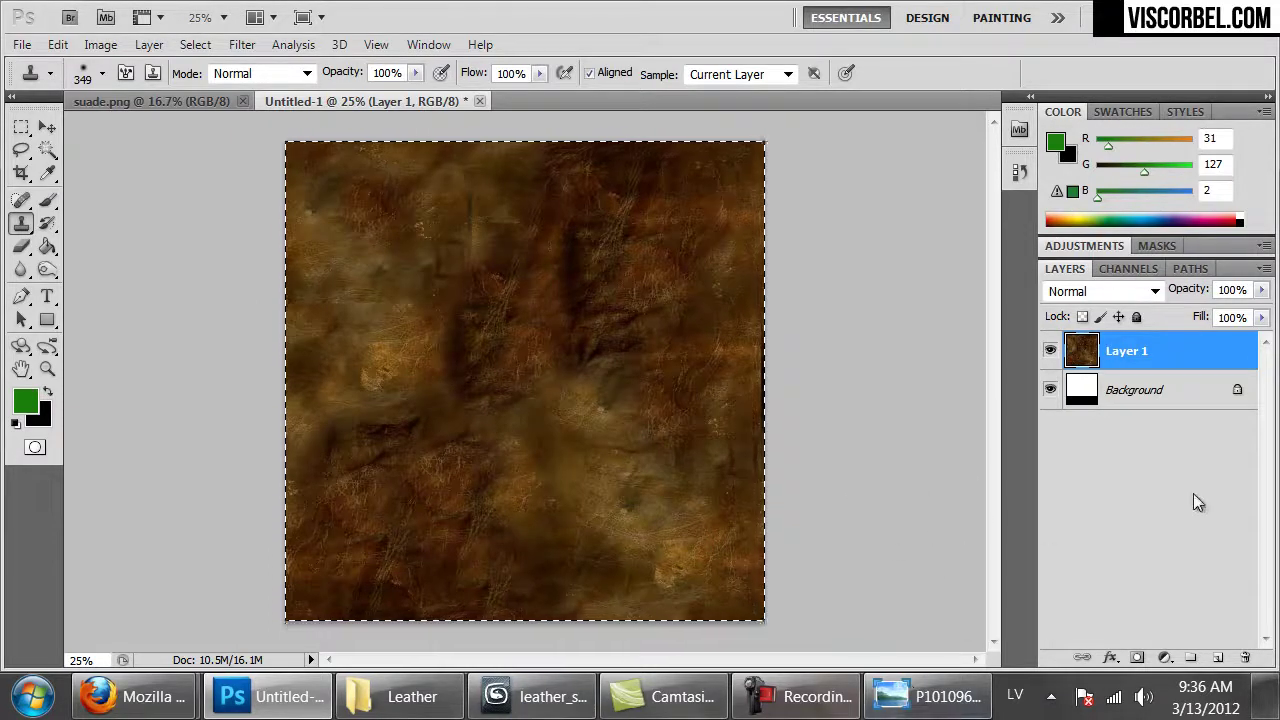
# - Duplicate the leather to a new layer and reapply the last Offset filter to the copy
pyautogui.hotkey('ctrl', 'f')
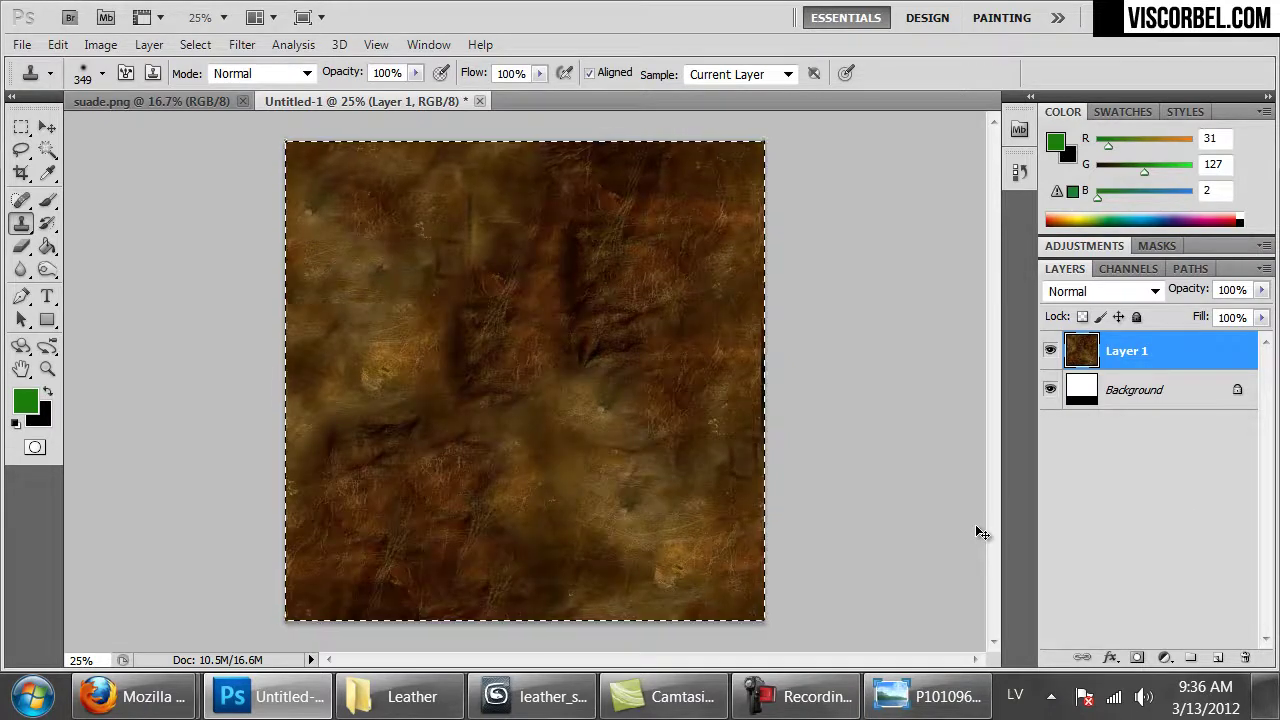
pyautogui.hotkey('ctrl', 'j')
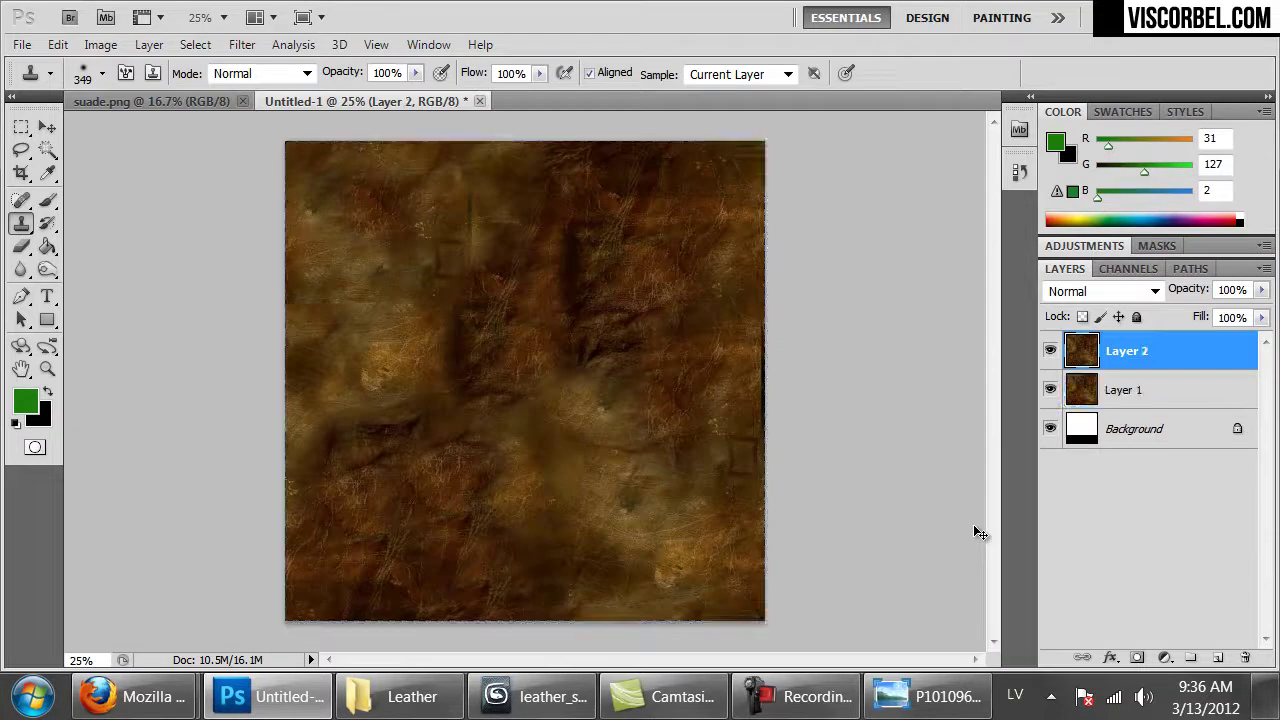
pyautogui.hotkey('ctrl', 'f')
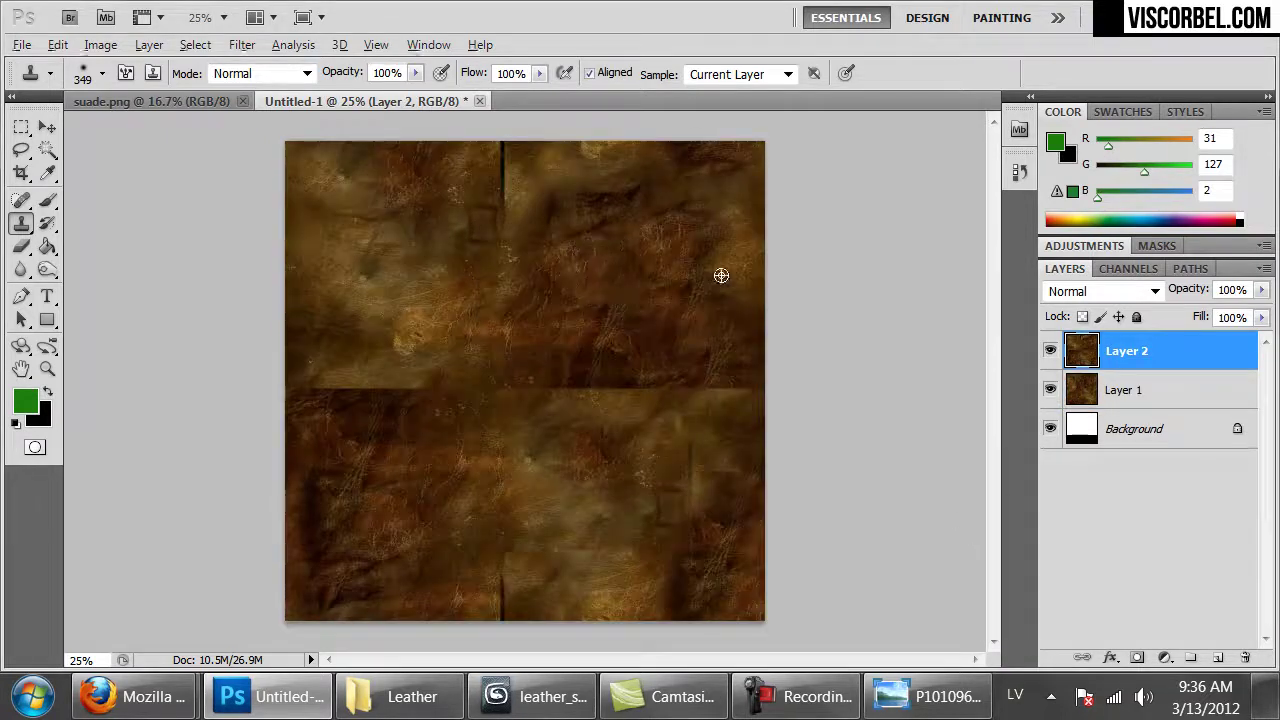
# - Clone leather over the vertical and horizontal seams of the offset copy, and merge all layers into the background
pyautogui.keyDown('alt'); pyautogui.click(617, 283); pyautogui.keyUp('alt')
pyautogui.moveTo(503, 210)
pyautogui.mouseDown()
pyautogui.moveTo(489, 200)
pyautogui.moveTo(498, 152)
pyautogui.mouseUp()
pyautogui.keyDown('alt'); pyautogui.click(590, 332); pyautogui.keyUp('alt')
pyautogui.moveTo(580, 380)
pyautogui.mouseDown()
pyautogui.moveTo(640, 399)
pyautogui.moveTo(673, 379)
pyautogui.moveTo(756, 378)
pyautogui.mouseUp()
pyautogui.click(743, 388)
pyautogui.moveTo(682, 505); pyautogui.dragTo(666, 466)
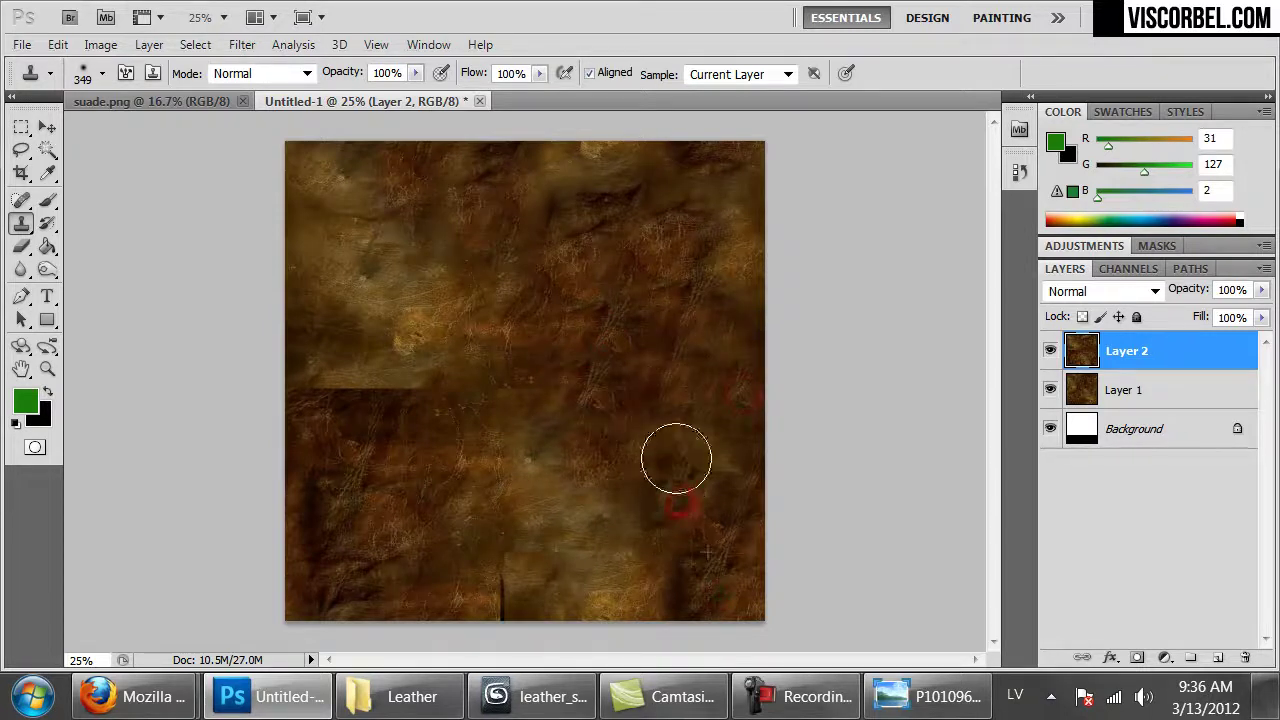
pyautogui.moveTo(486, 523); pyautogui.dragTo(486, 571)
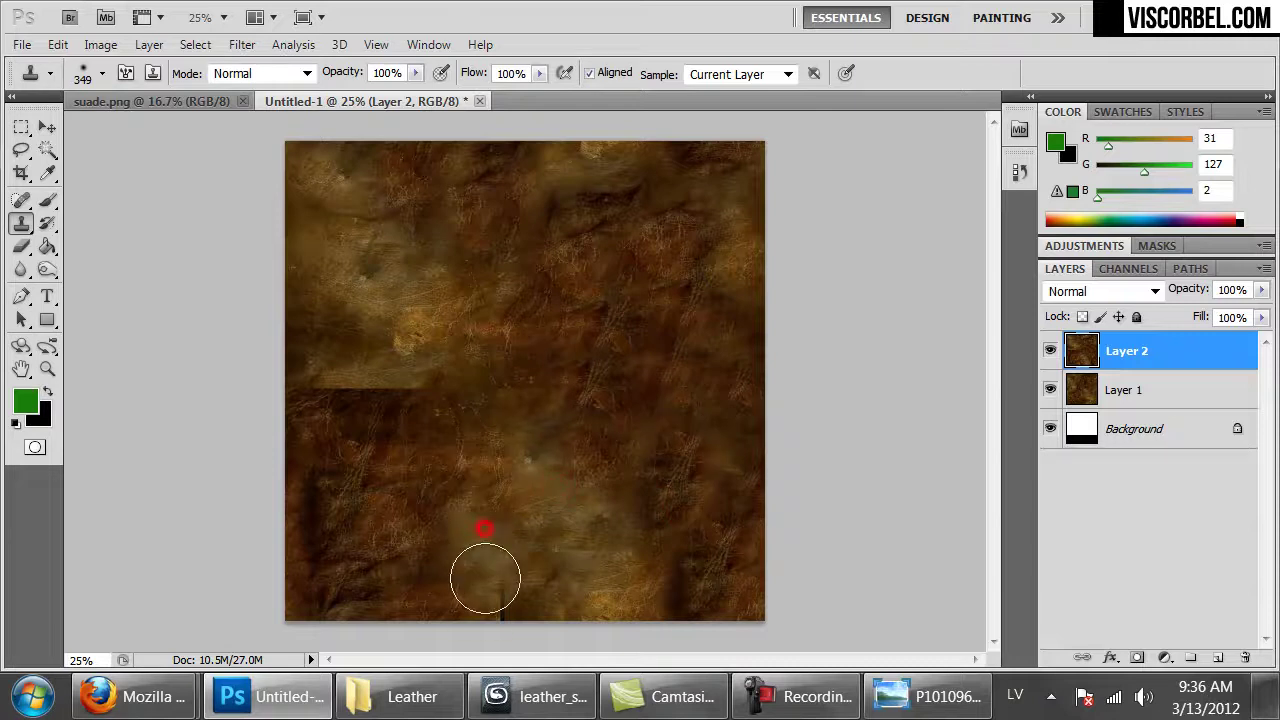
pyautogui.click(499, 601)
pyautogui.keyDown('alt'); pyautogui.click(363, 312); pyautogui.keyUp('alt')
pyautogui.moveTo(306, 371)
pyautogui.mouseDown()
pyautogui.moveTo(406, 363)
pyautogui.moveTo(350, 327)
pyautogui.mouseUp()
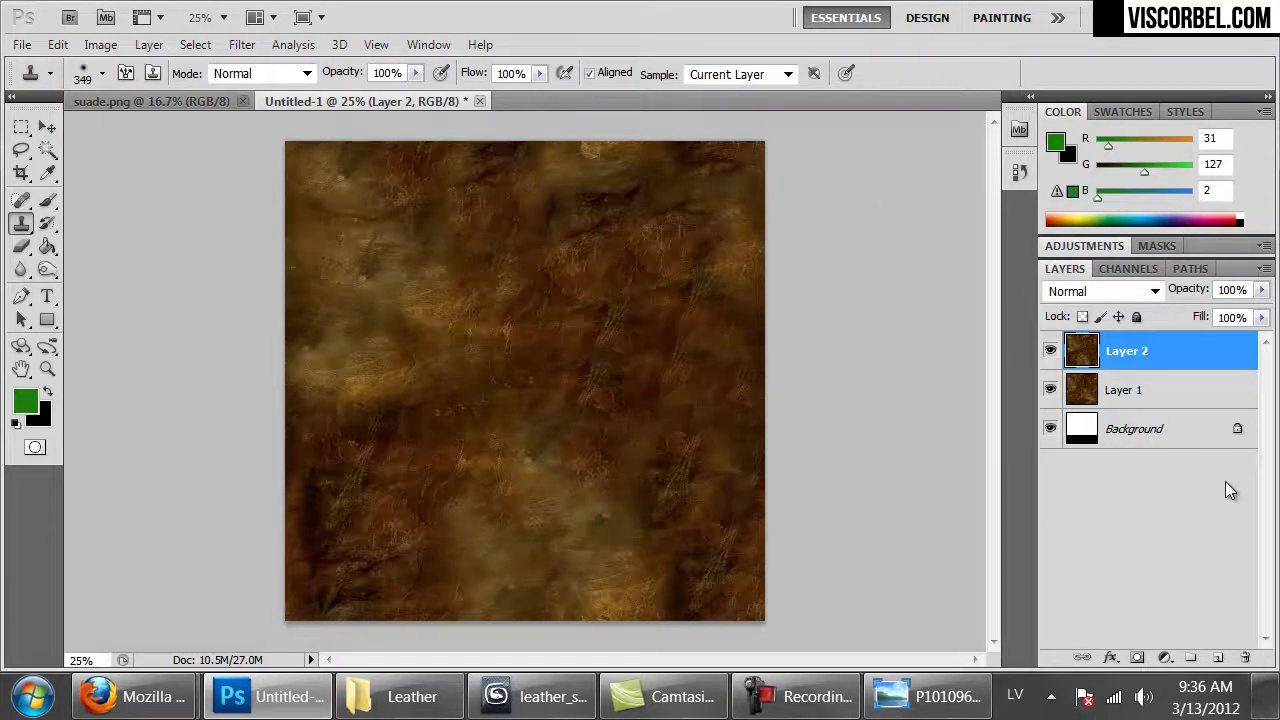
pyautogui.hotkey('ctrl', 'shift', 'e')
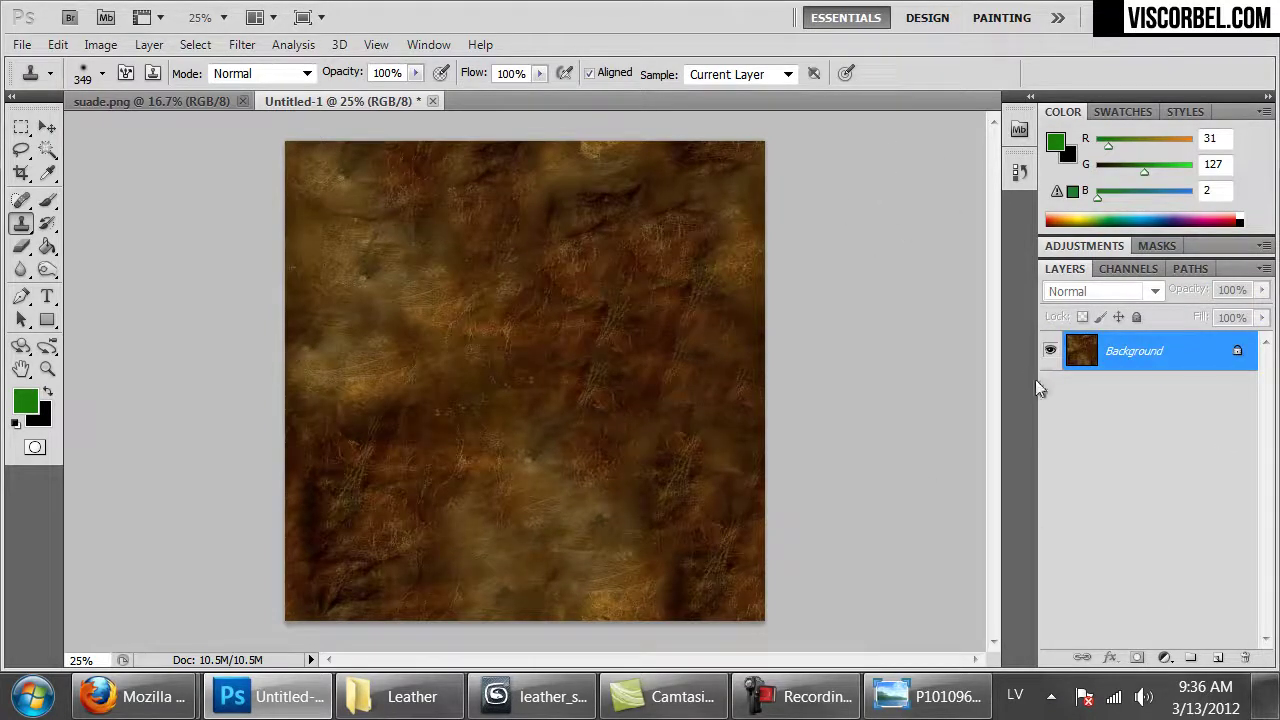
# - Extend the canvas by 100 percent in both width and height around the leather texture
pyautogui.hotkey('ctrl', 'a')
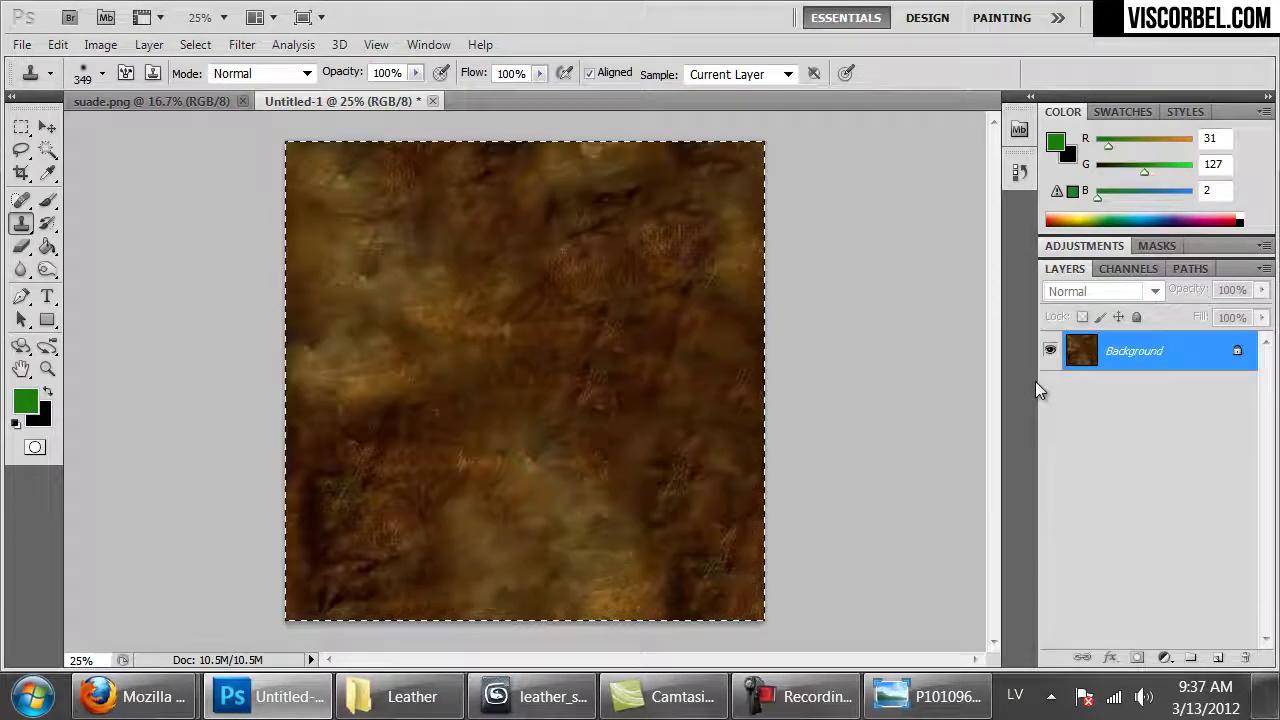
pyautogui.hotkey('ctrl', 'alt', 'c')
pyautogui.click(890, 285)
pyautogui.click(882, 296)
pyautogui.doubleClick(815, 272)
pyautogui.write('100')
pyautogui.press('Tab')
pyautogui.press('Tab')
pyautogui.write('100')
pyautogui.press('Return')
pyautogui.hotkey('ctrl', '-')
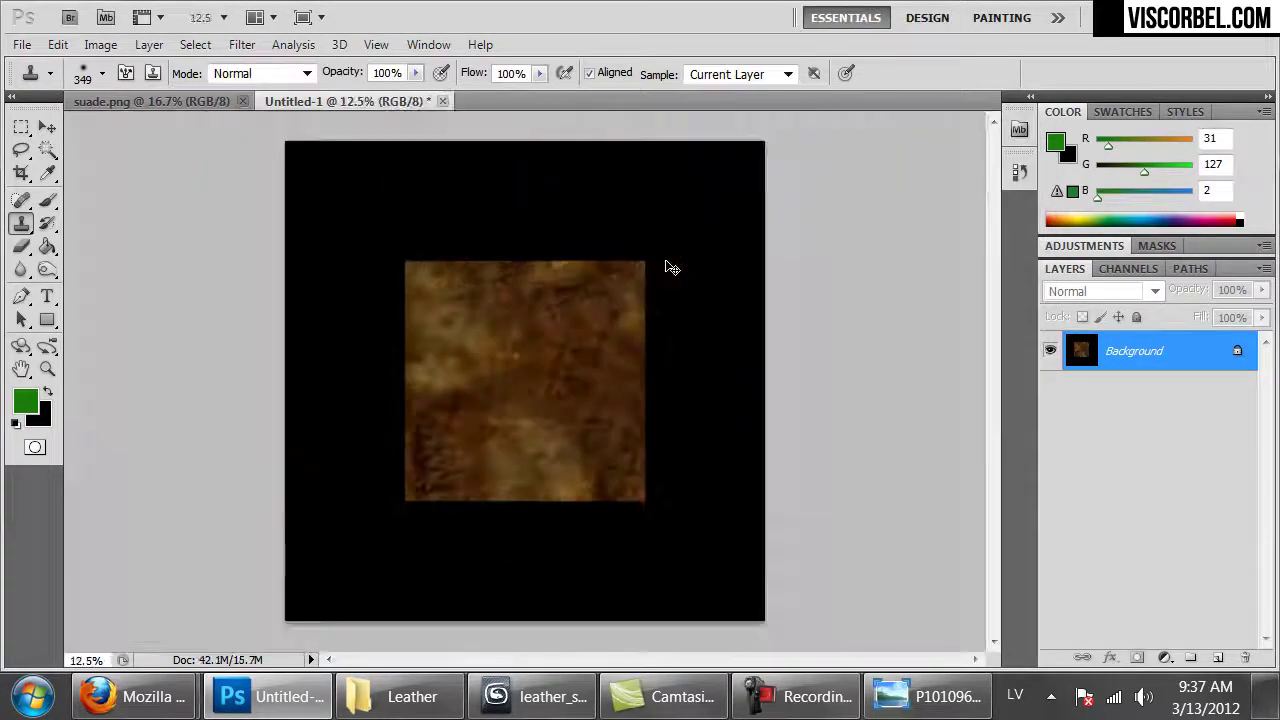
# - Fill the four quadrants of the enlarged canvas with duplicates of the leather tile, and merge all layers
pyautogui.hotkey('ctrl', 'j')
pyautogui.keyDown('ctrl'); pyautogui.moveTo(590, 394); pyautogui.dragTo(684, 547); pyautogui.keyUp('ctrl')
pyautogui.hotkey('ctrl', 'j')
pyautogui.hotkey('ctrl', 'j')
pyautogui.hotkey('ctrl', 'j')
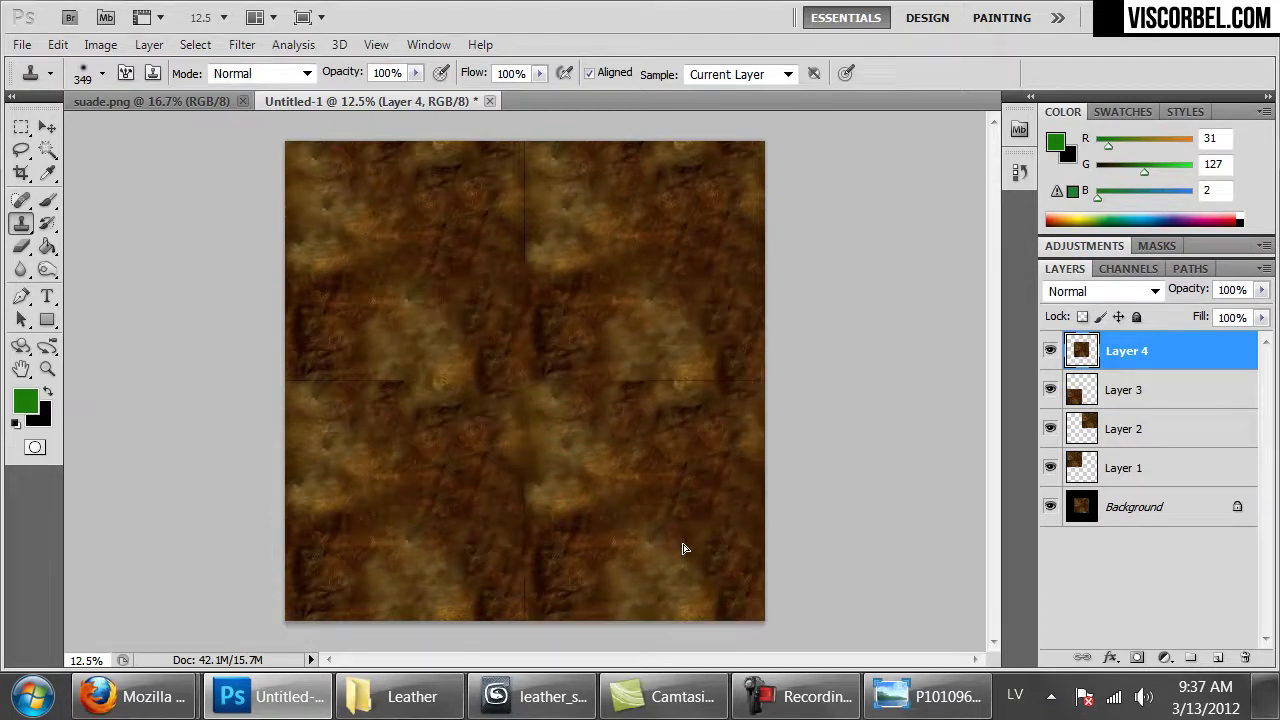
pyautogui.keyDown('shift'); pyautogui.click(1118, 510); pyautogui.keyUp('shift')
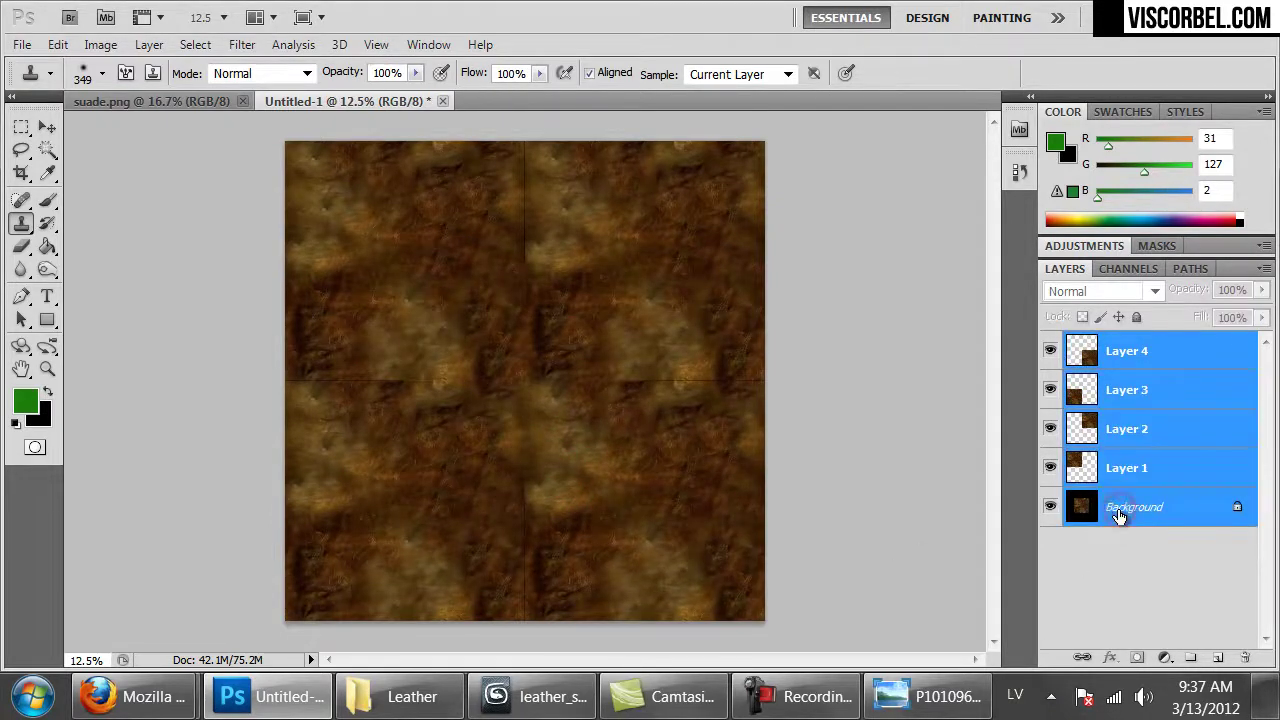
pyautogui.hotkey('ctrl', 'e')
# - Clone leather over the remaining seams and repeating dark patches around the middle and upper part of the tiled texture
pyautogui.hotkey('ctrl', '+')
pyautogui.hotkey('ctrl', '+')
pyautogui.hotkey('ctrl', '+')
pyautogui.hotkey('ctrl', '+')
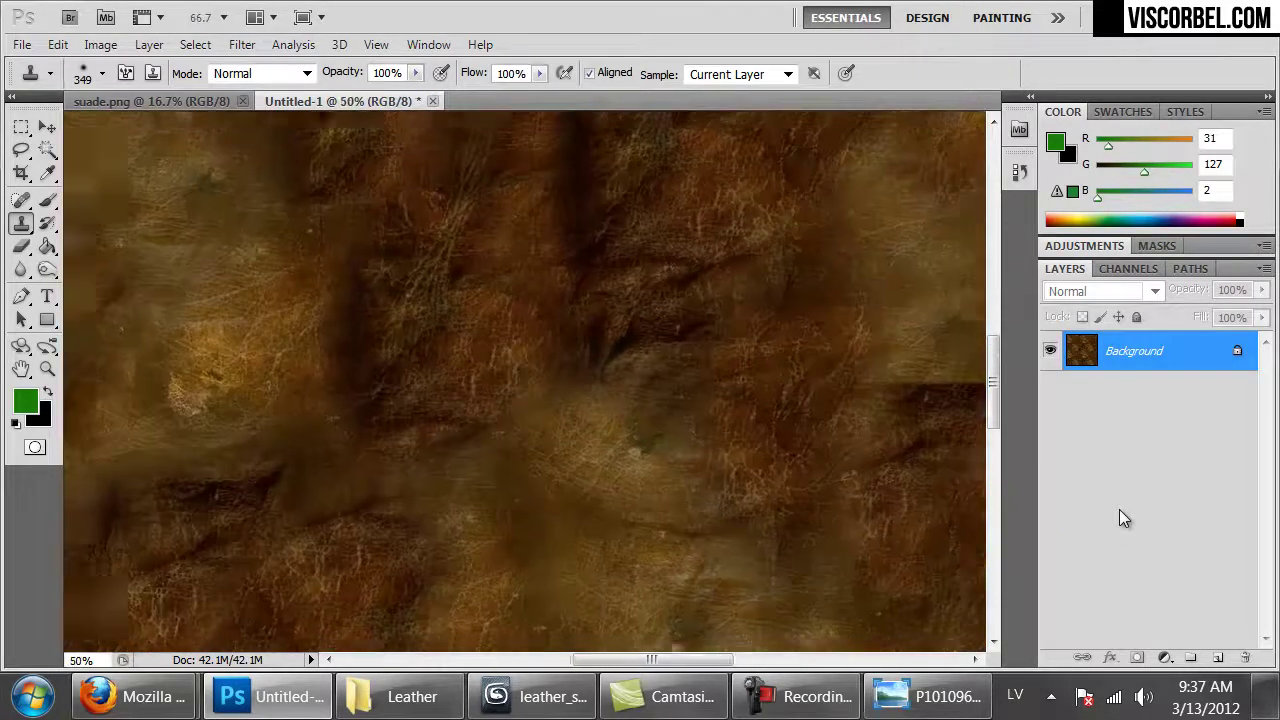
pyautogui.hotkey('ctrl', '-')
pyautogui.hotkey('ctrl', '-')
pyautogui.hotkey('ctrl', '-')
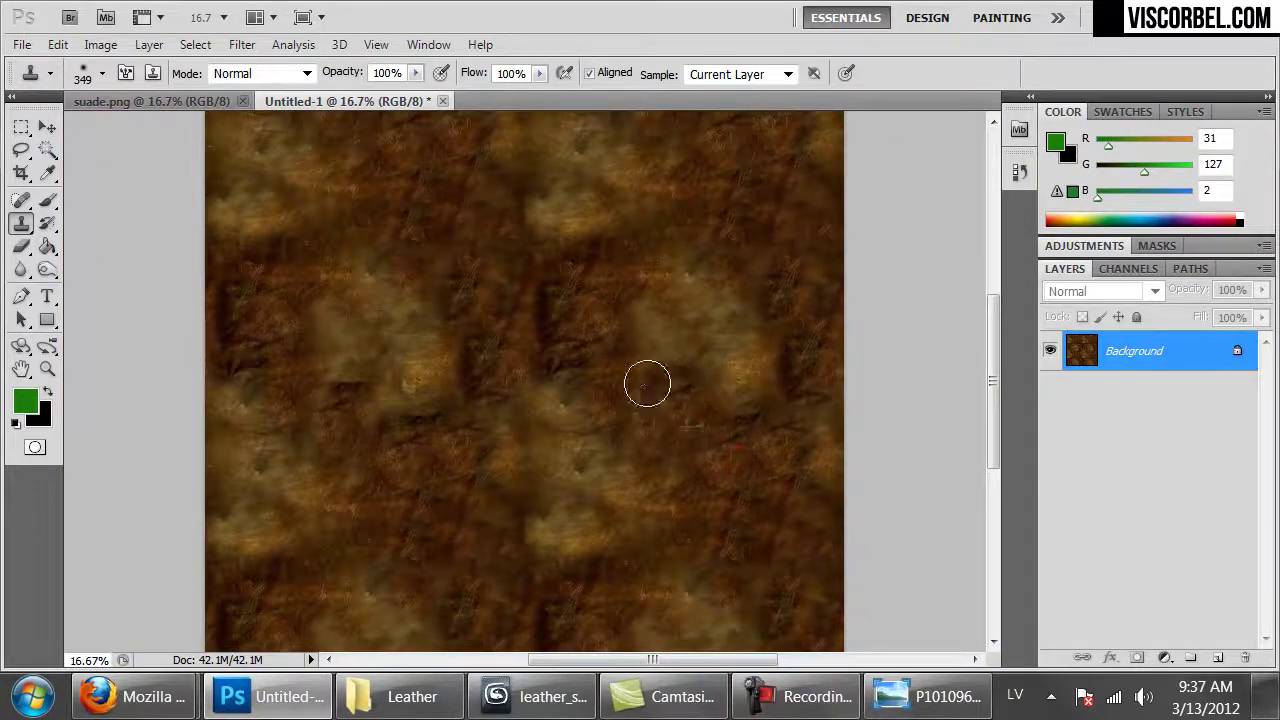
pyautogui.keyDown('alt'); pyautogui.click(665, 305); pyautogui.keyUp('alt')
pyautogui.click(663, 400)
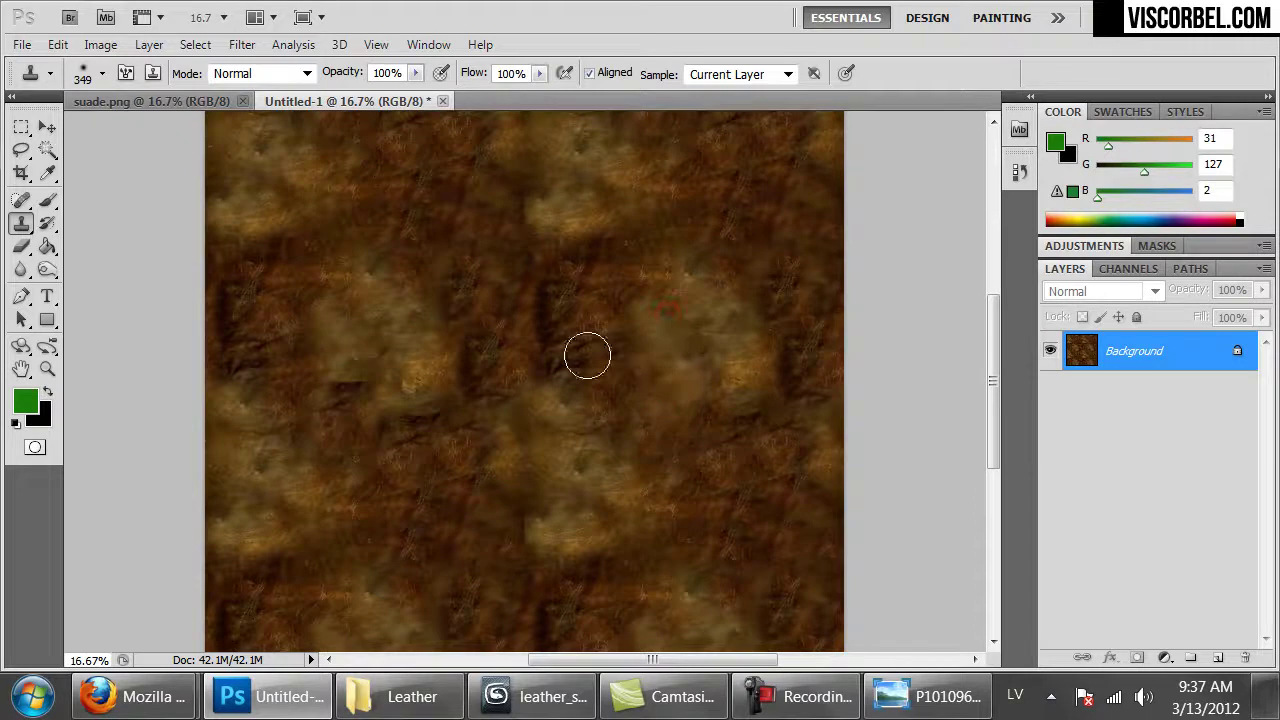
pyautogui.keyDown('alt'); pyautogui.click(470, 372); pyautogui.keyUp('alt')
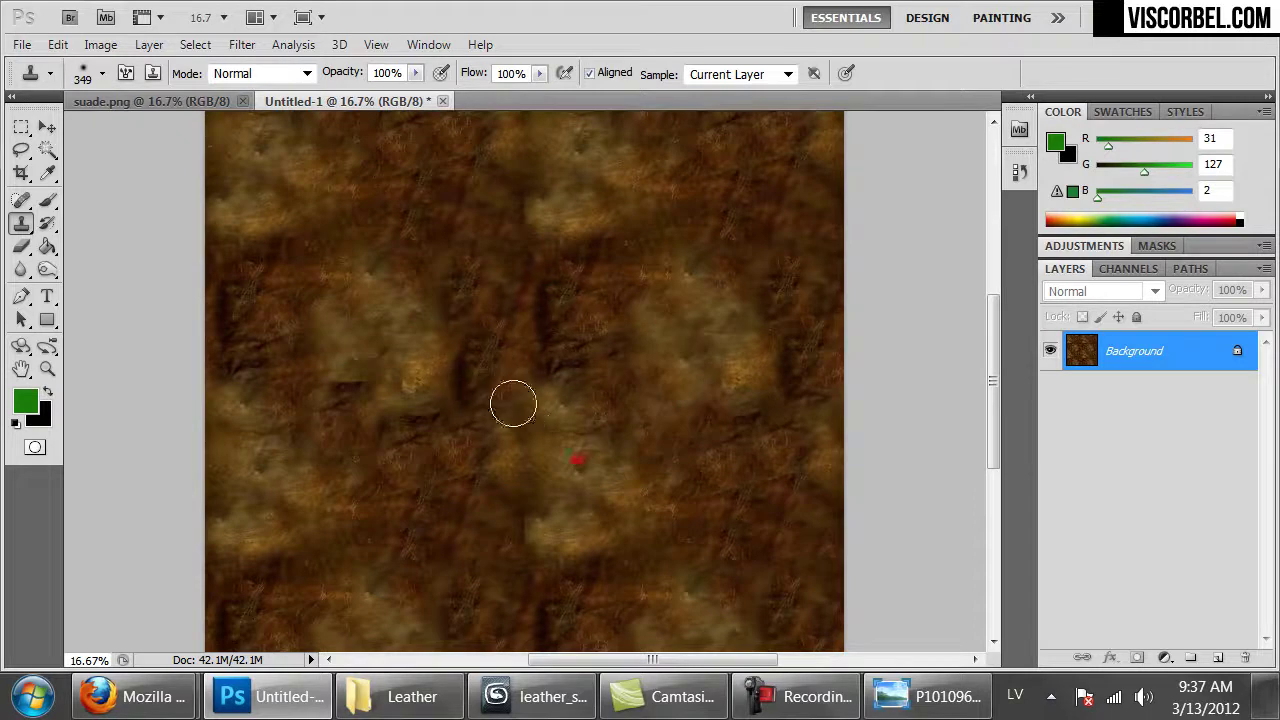
pyautogui.keyDown('alt'); pyautogui.click(472, 381); pyautogui.keyUp('alt')
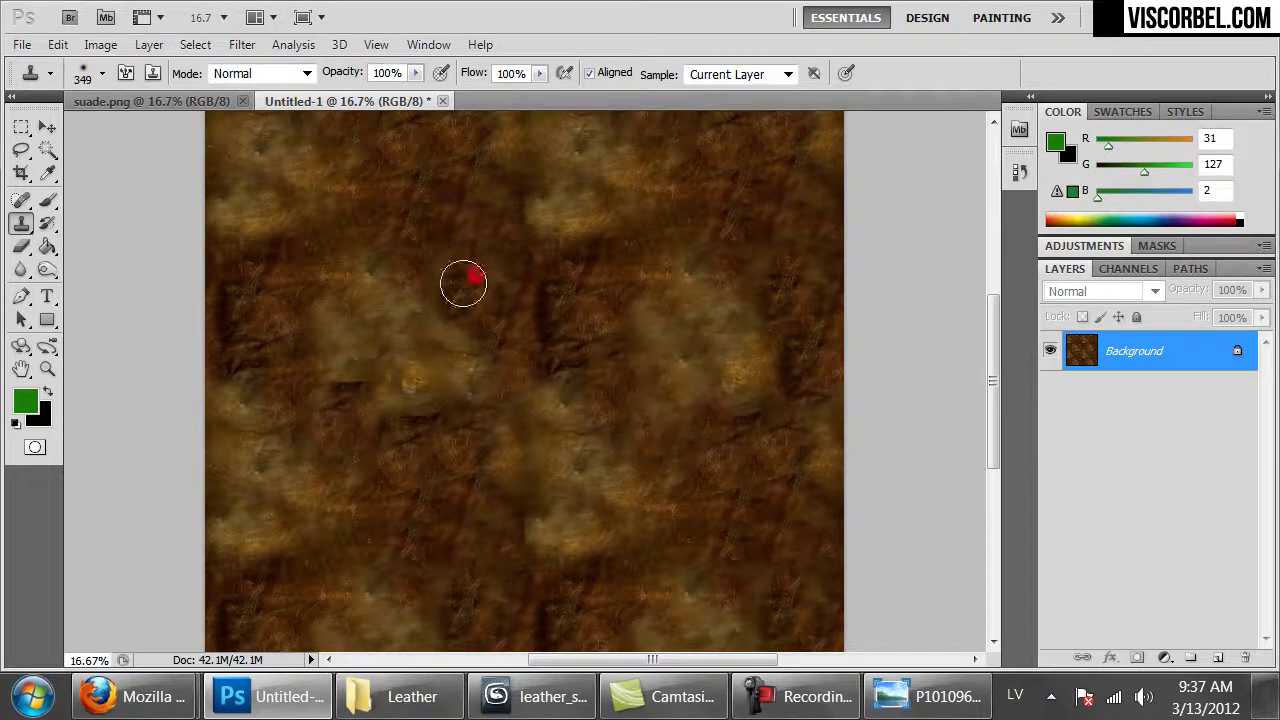
pyautogui.keyDown('alt'); pyautogui.click(399, 253); pyautogui.keyUp('alt')
pyautogui.click(360, 272)
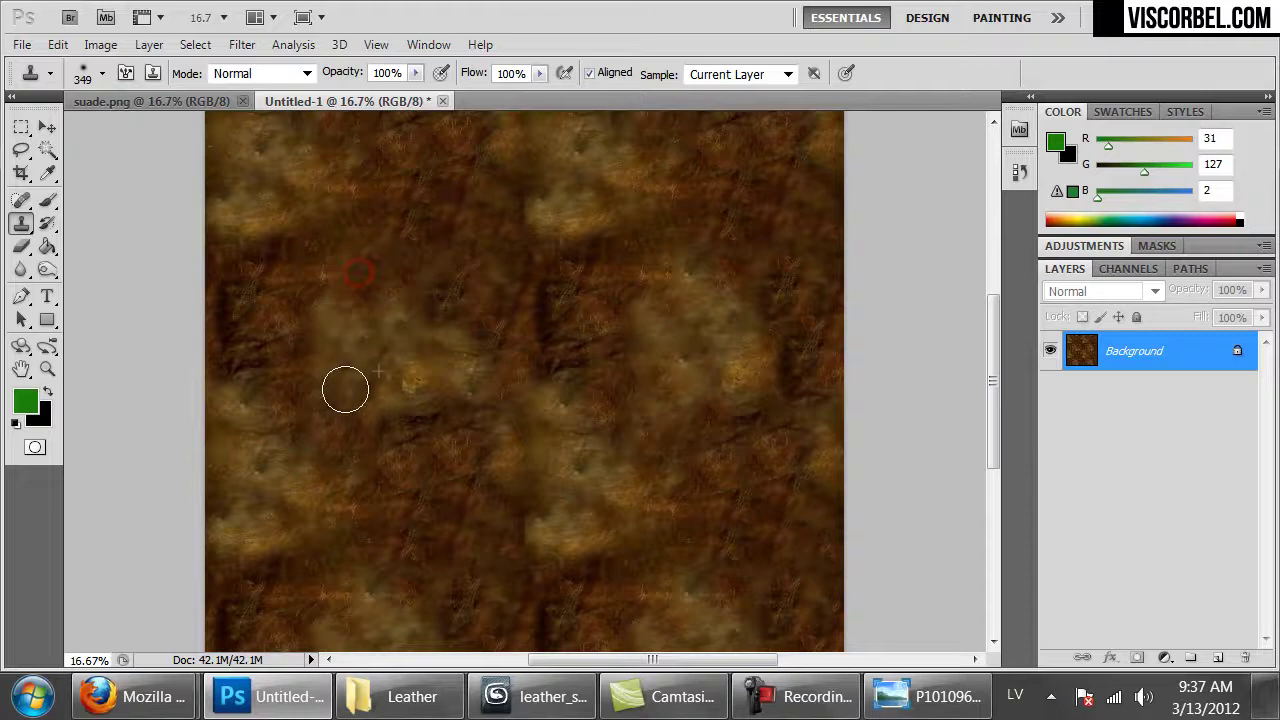
pyautogui.moveTo(447, 430); pyautogui.dragTo(357, 423)
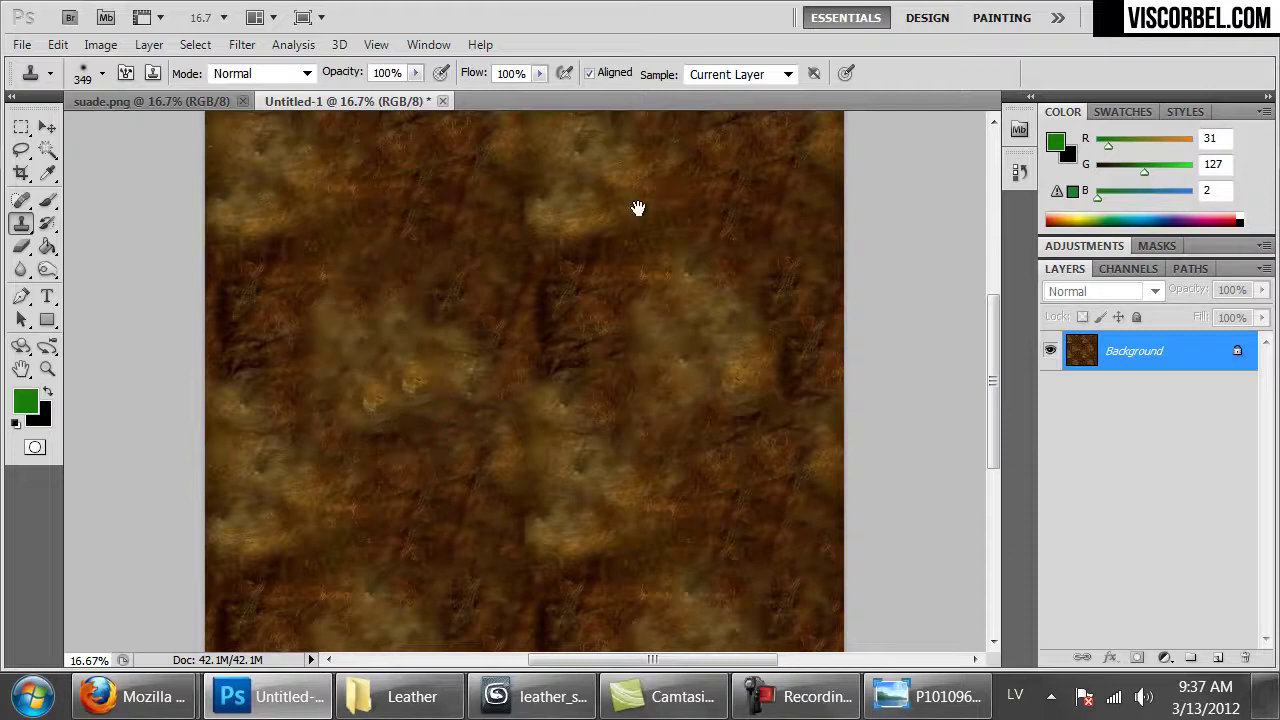
pyautogui.moveTo(637, 280); pyautogui.dragTo(646, 320)
pyautogui.keyDown('alt'); pyautogui.click(586, 229); pyautogui.keyUp('alt')
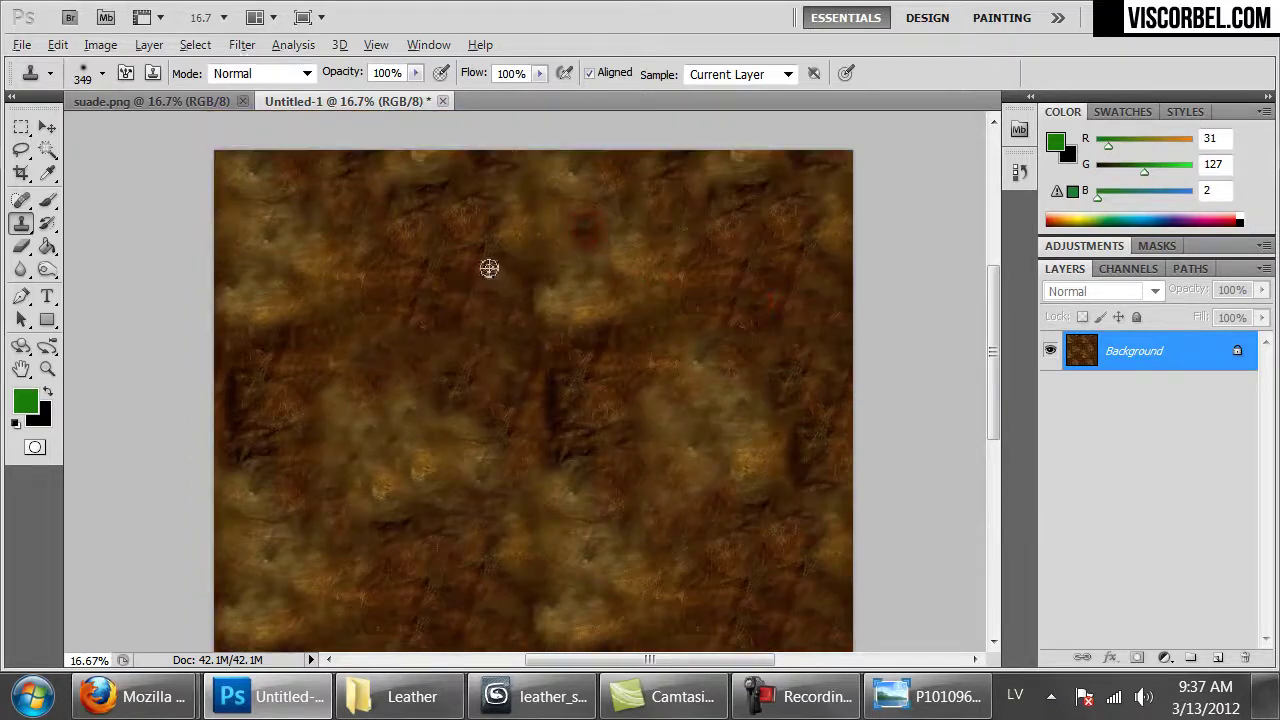
pyautogui.hotkey('ctrl', '-')
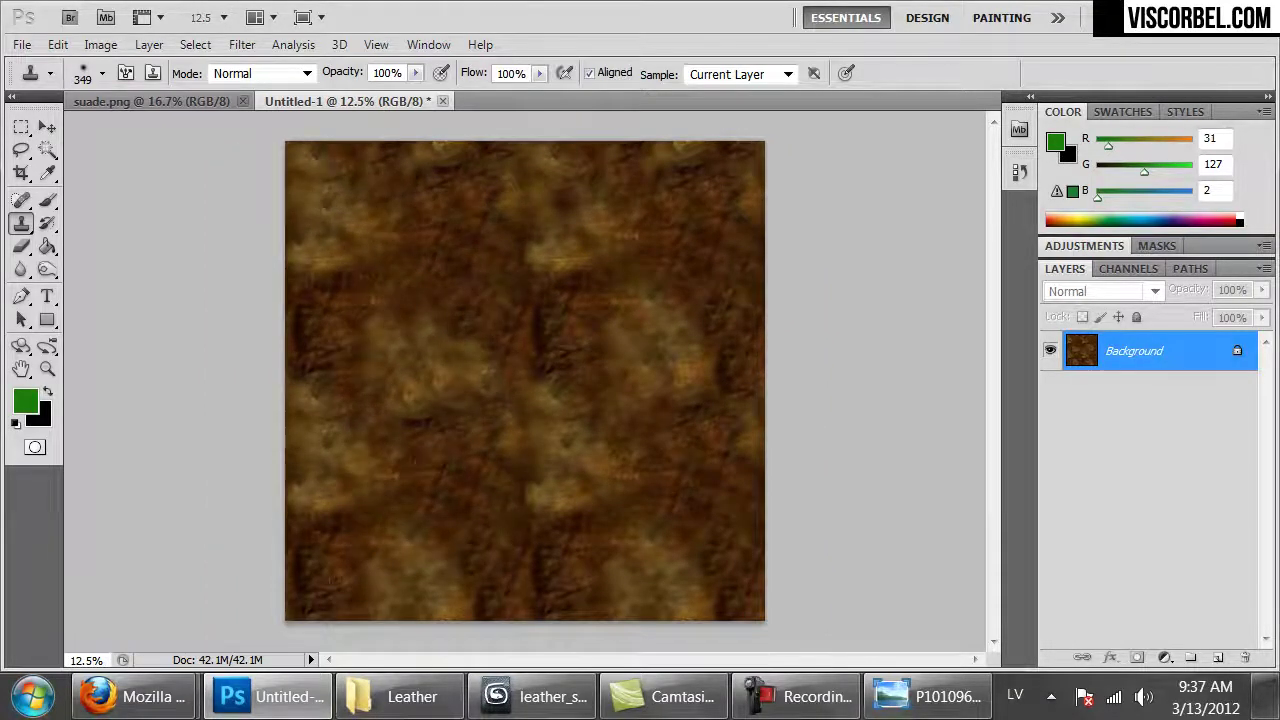
# - Switch to Firefox and compare the open old, vintage and distressed leather images as alternative texture sources
pyautogui.click(33, 697)
pyautogui.click(135, 697)
pyautogui.click(135, 572)
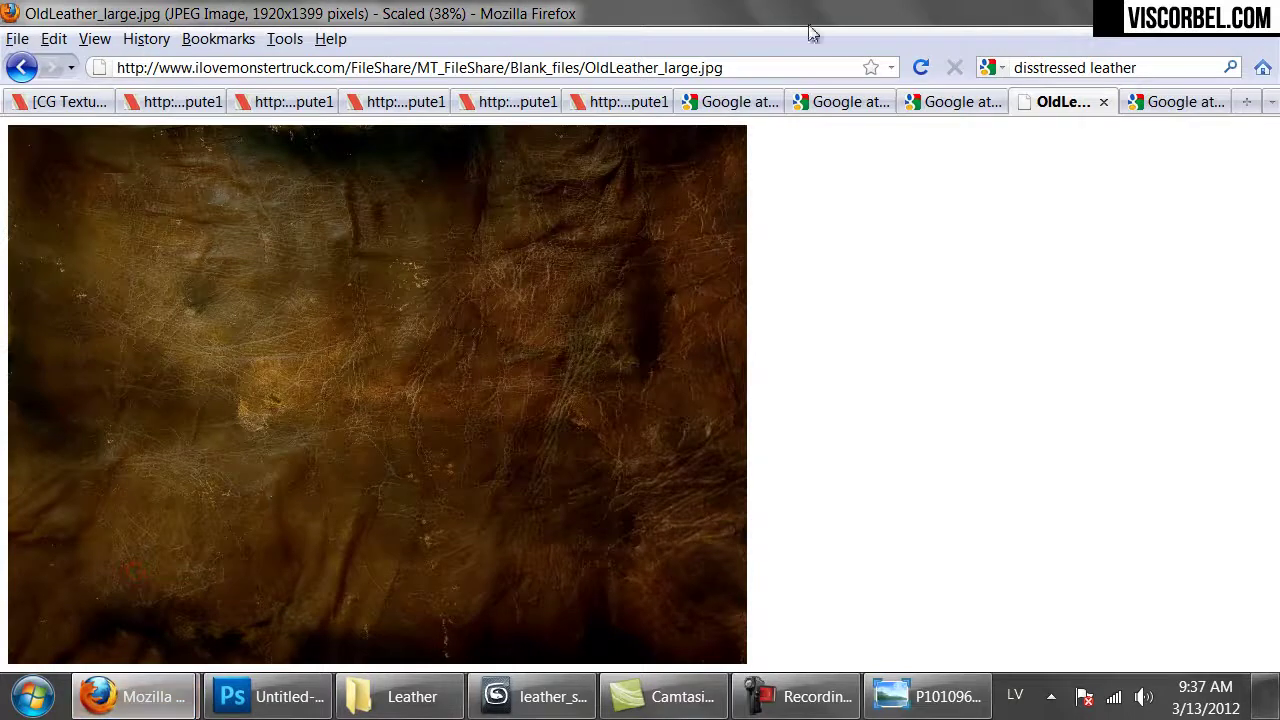
pyautogui.click(958, 103)
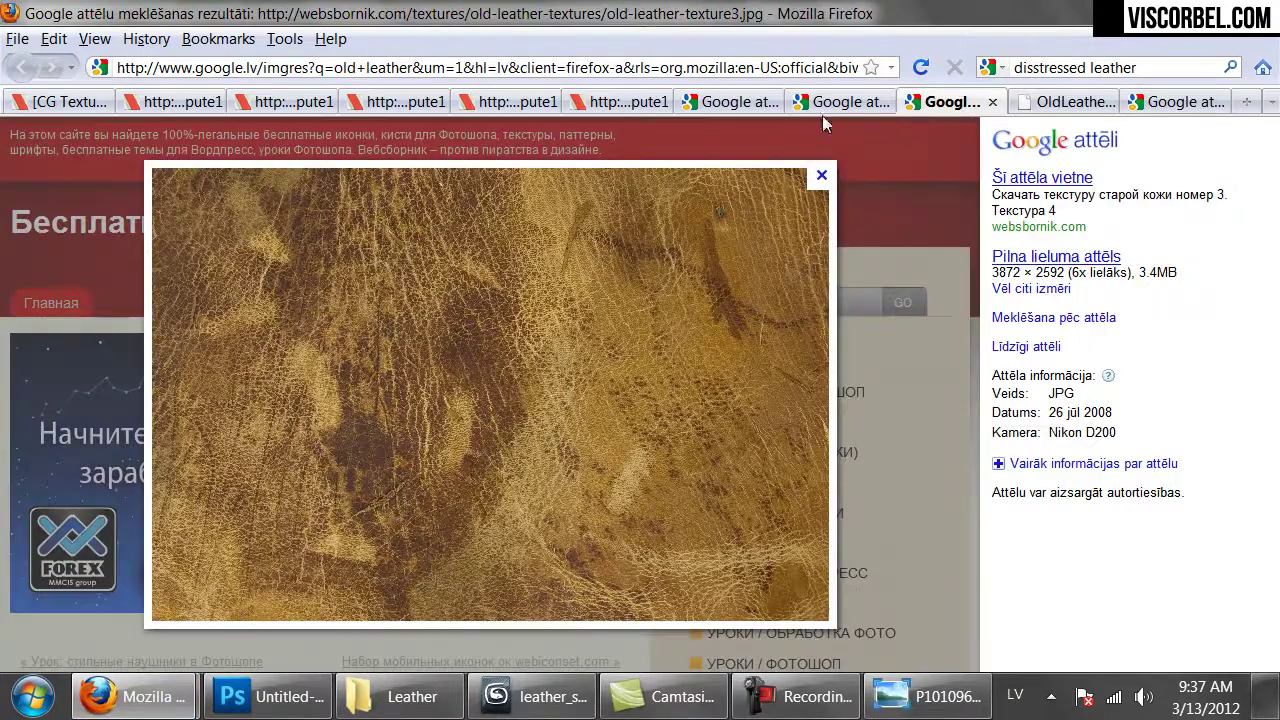
pyautogui.click(830, 102)
pyautogui.click(945, 102)
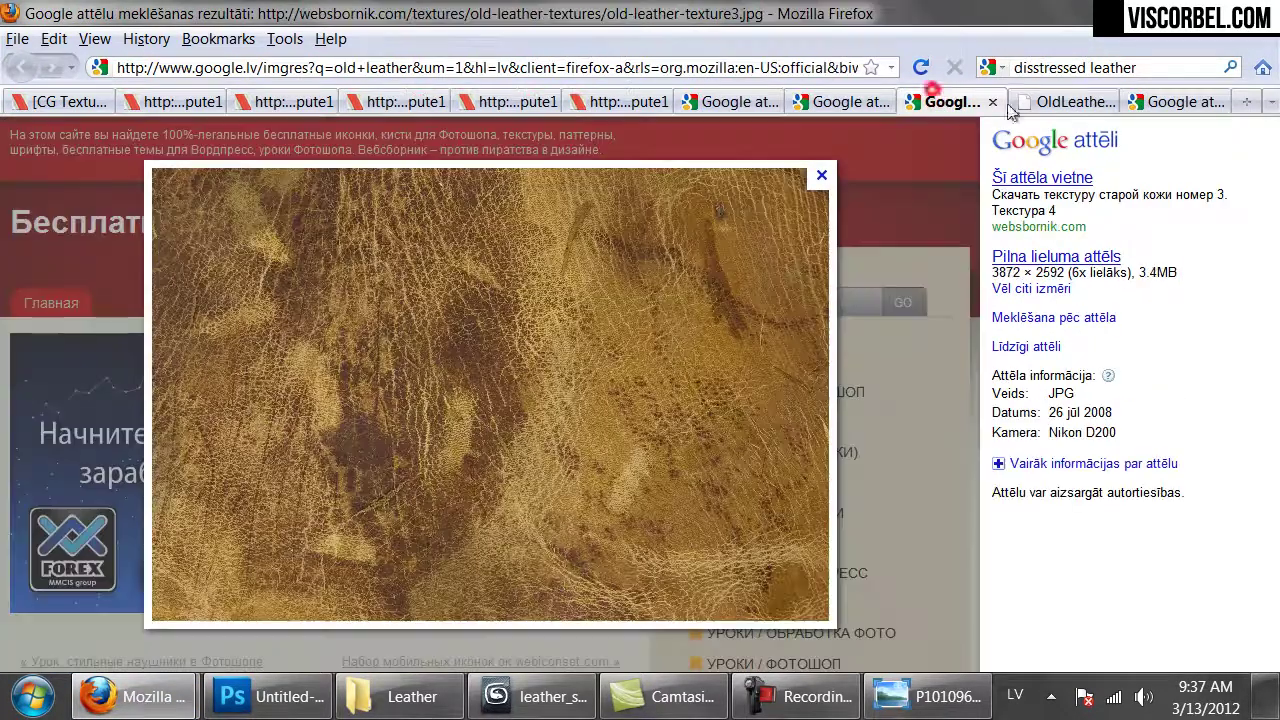
pyautogui.click(1188, 100)
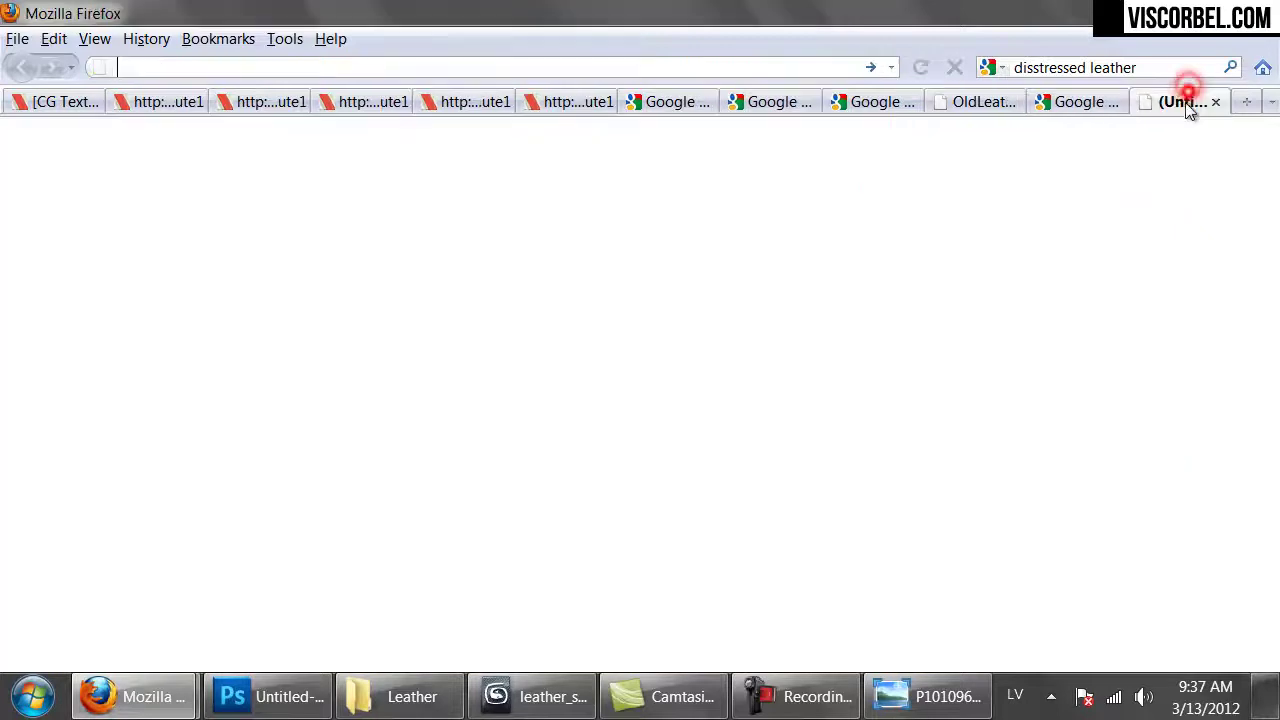
pyautogui.click(975, 102)
pyautogui.click(1046, 104)
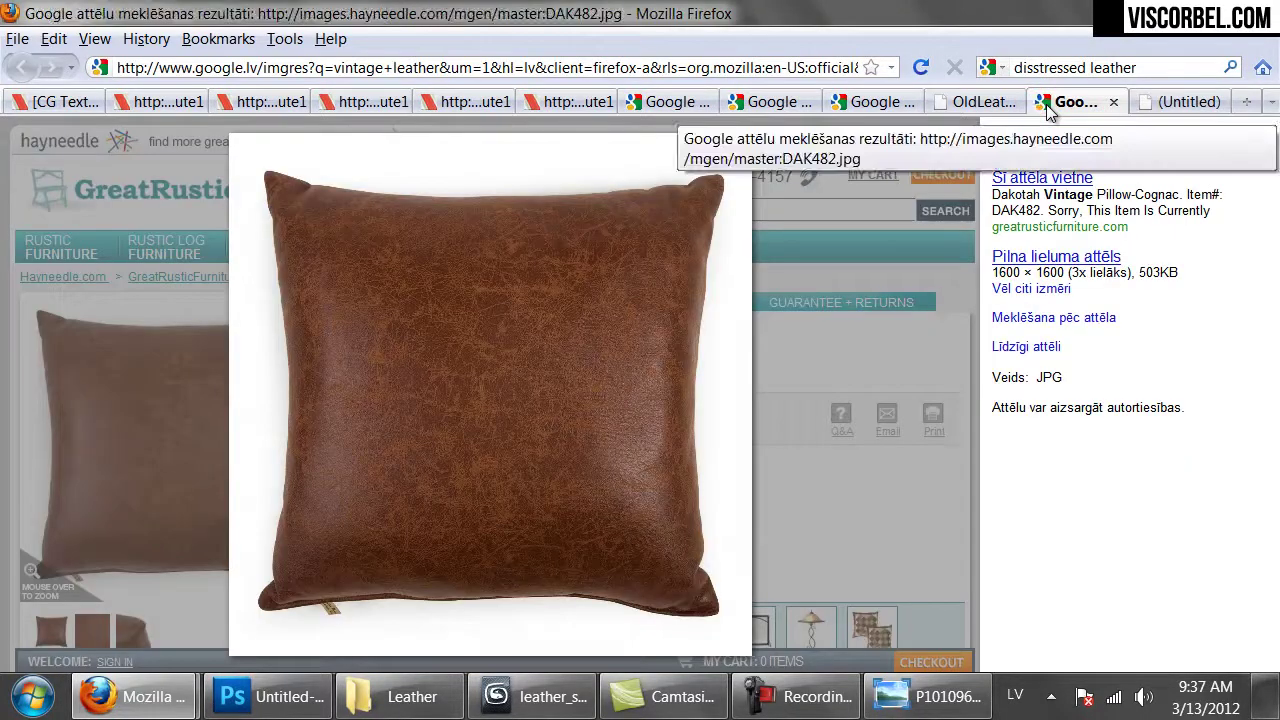
pyautogui.click(757, 103)
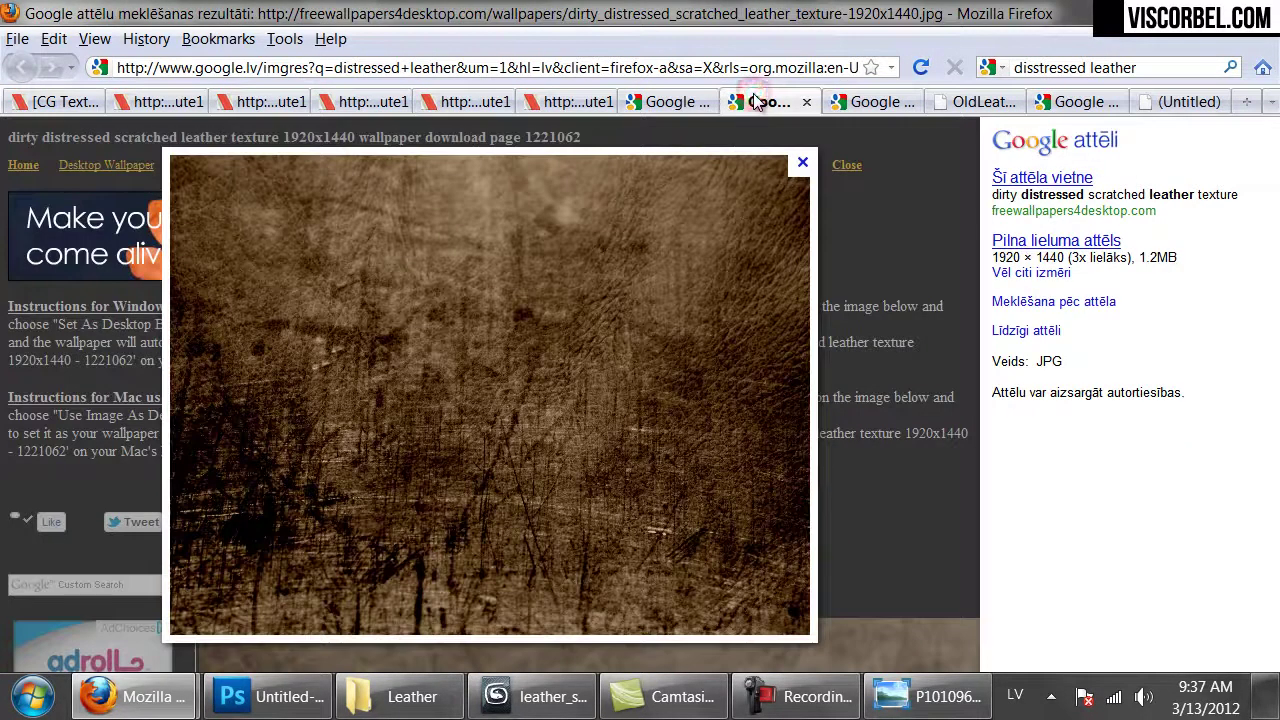
pyautogui.click(689, 101)
pyautogui.click(871, 103)
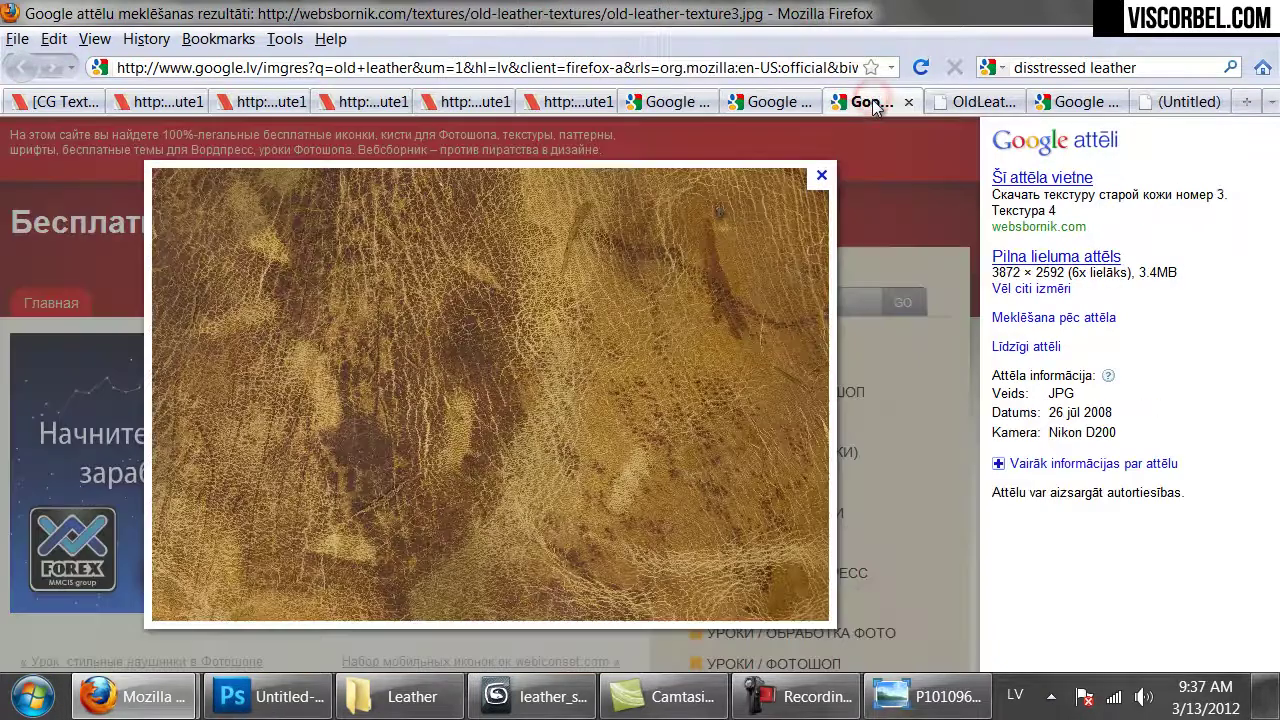
pyautogui.rightClick(505, 316)
pyautogui.click(755, 101)
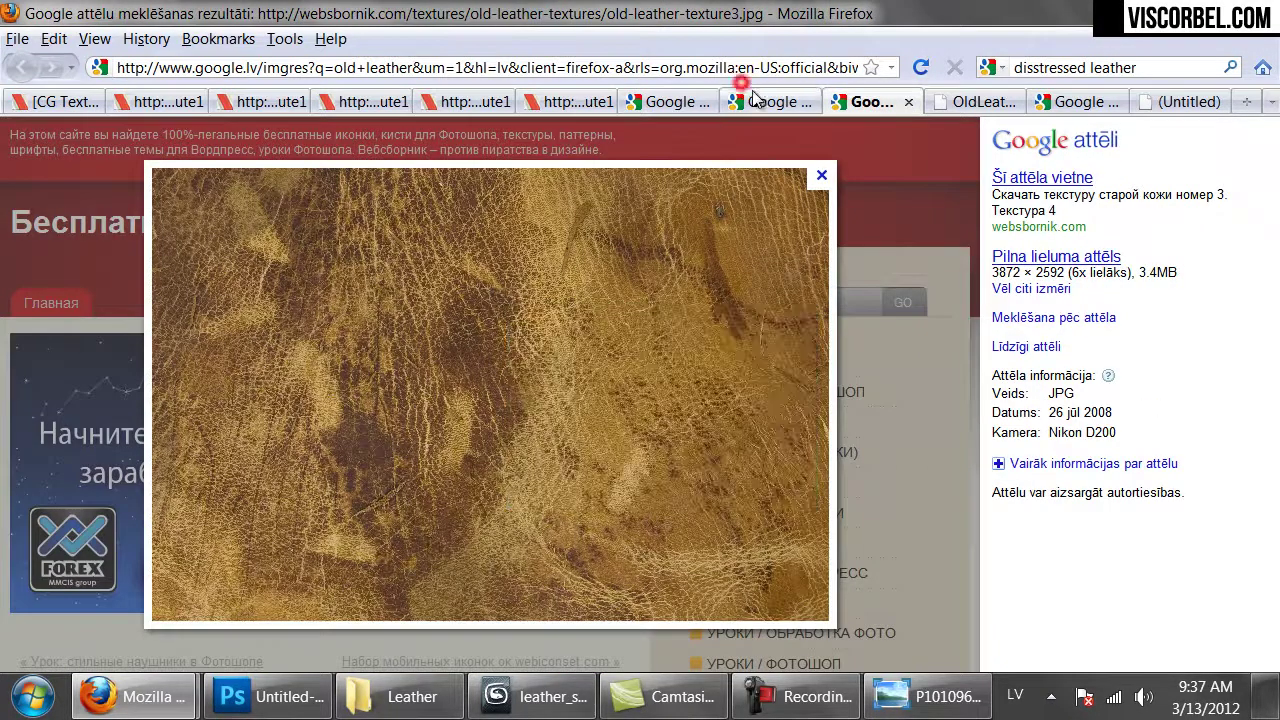
# - Copy the distressed brown leather image found on the Porteen Gear page
pyautogui.click(667, 101)
pyautogui.rightClick(508, 396)
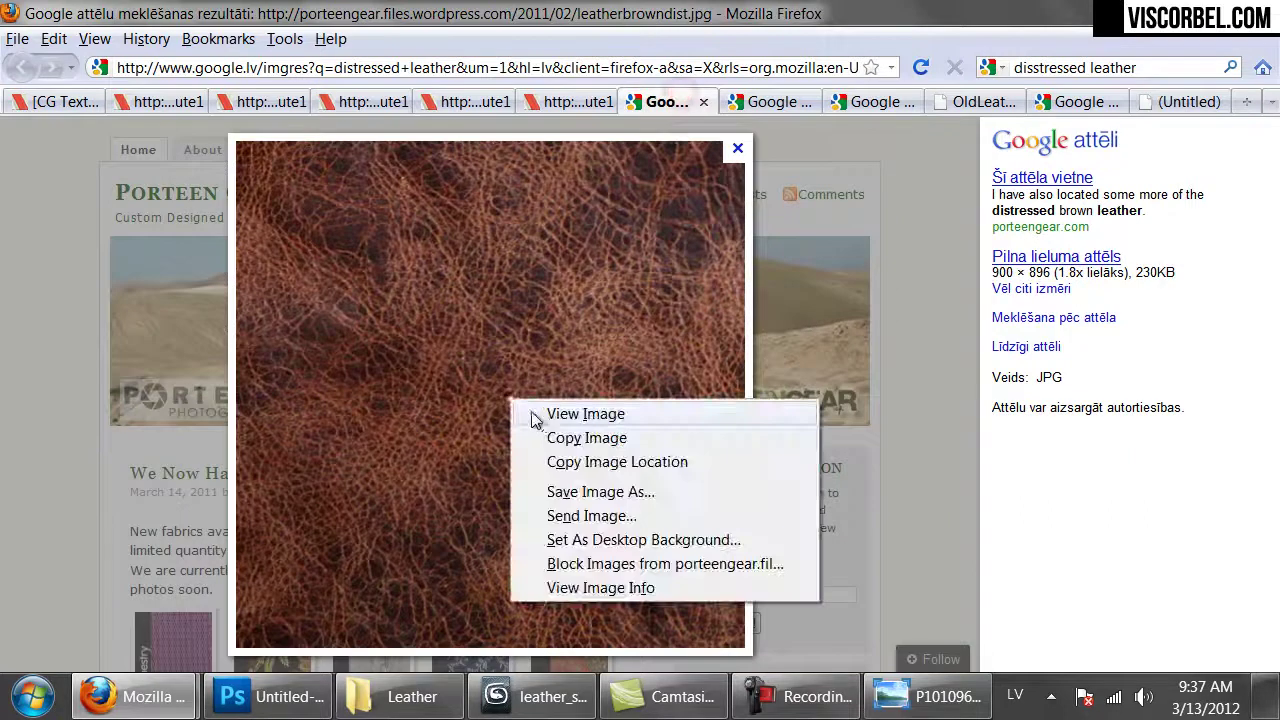
pyautogui.click(549, 437)
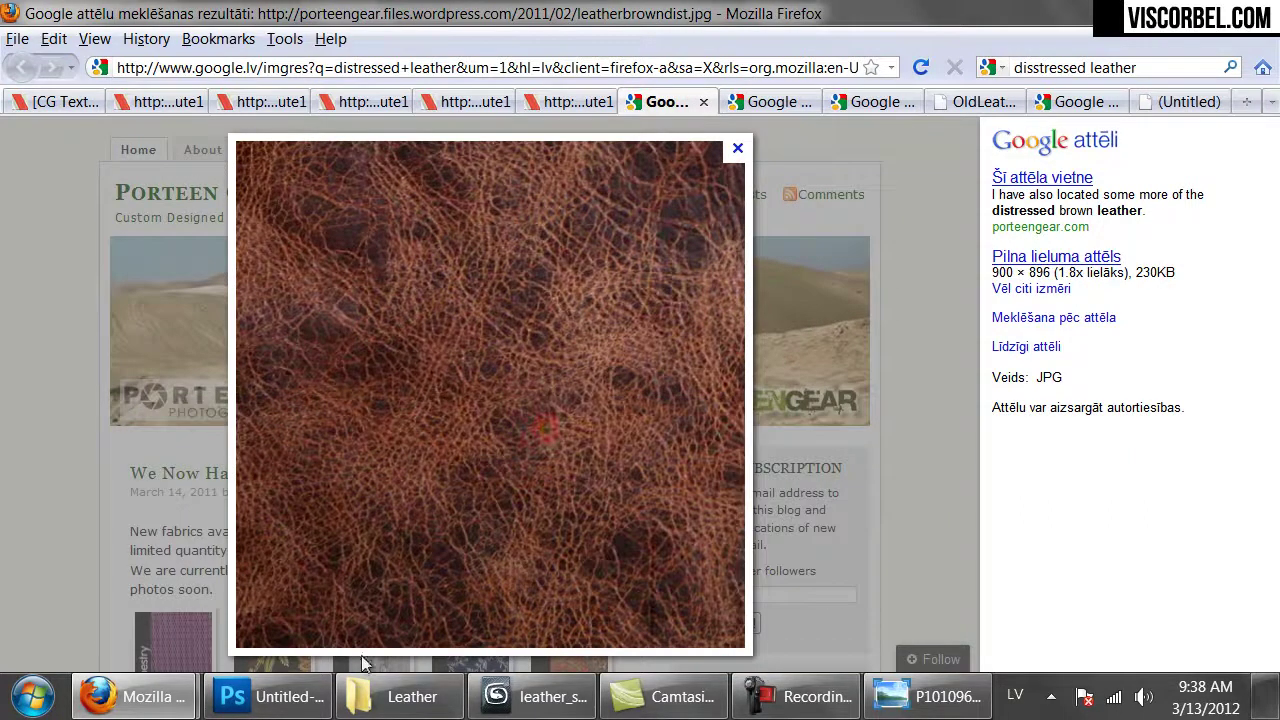
# - Switch to Photoshop and paste the copied distressed leather image into a new document at the default settings
pyautogui.click(287, 696)
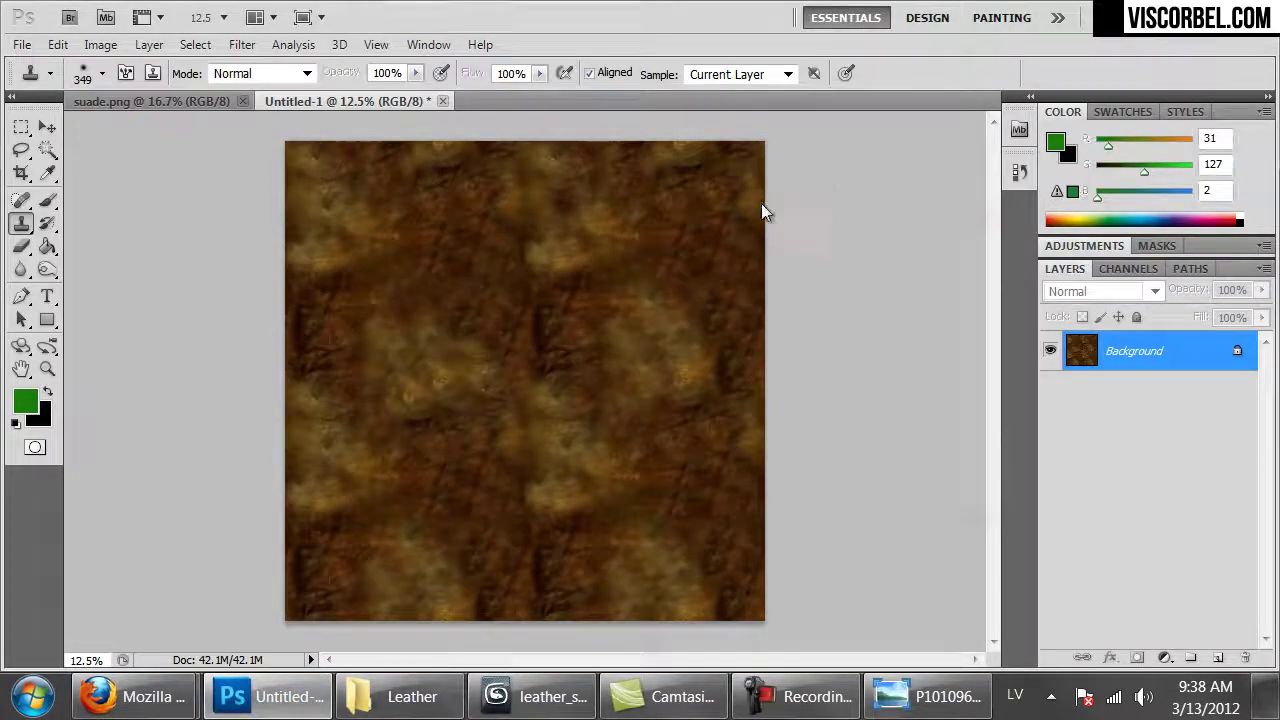
pyautogui.hotkey('ctrl', 'n')
pyautogui.press('Return')
pyautogui.hotkey('ctrl', 'v')
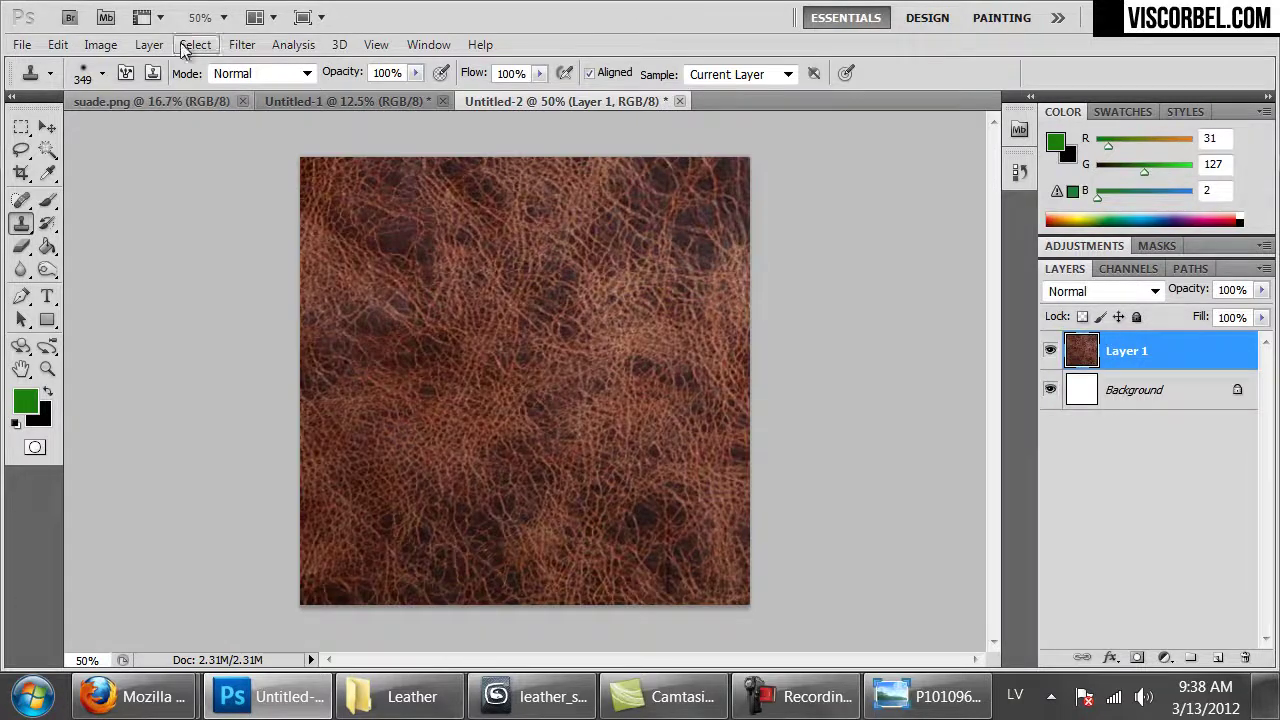
# - Offset the whole pasted leather layer by -360 pixels horizontally and +550 pixels vertically with Wrap Around
pyautogui.hotkey('ctrl', 'a')
pyautogui.click(252, 46)
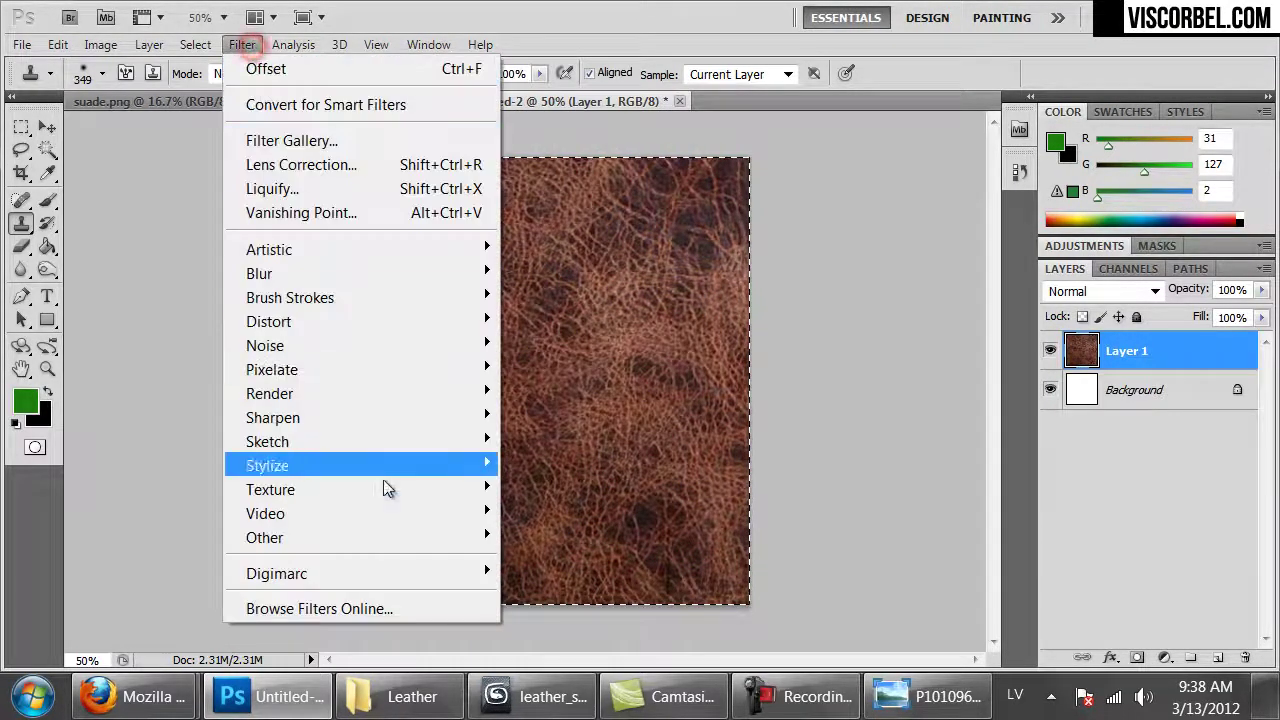
pyautogui.moveTo(424, 537)
pyautogui.click(561, 630)
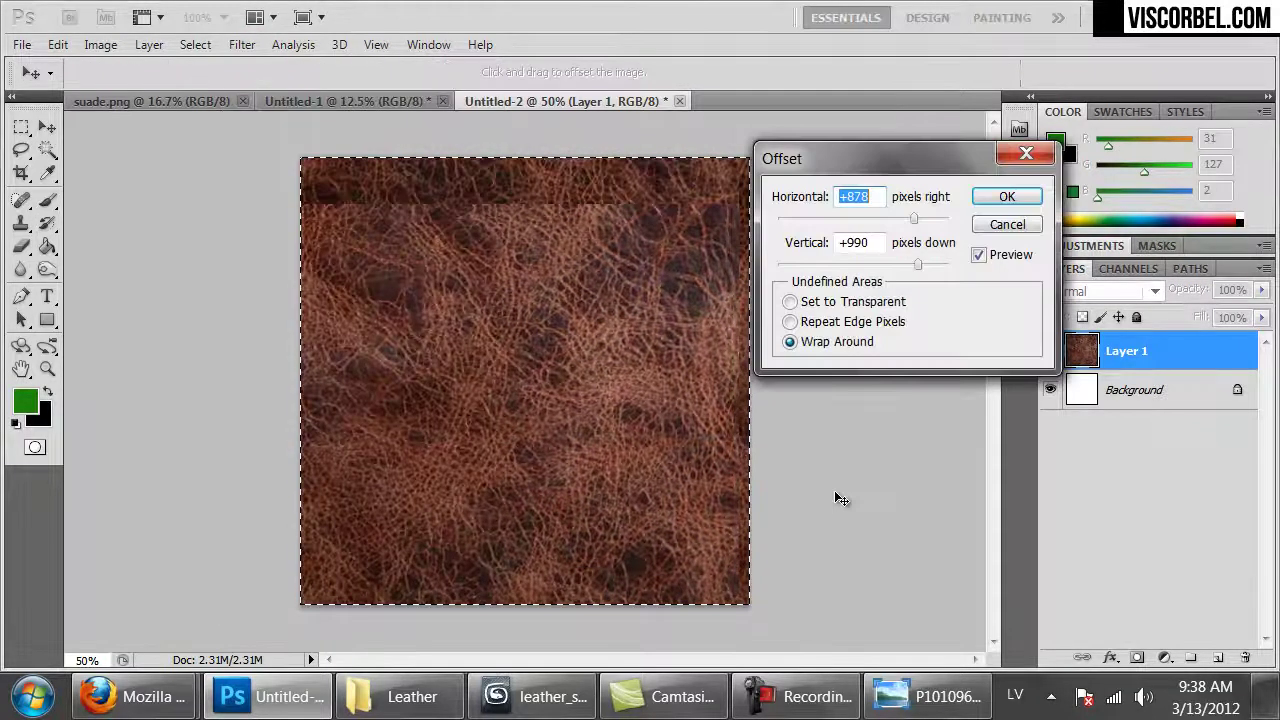
pyautogui.moveTo(863, 219); pyautogui.dragTo(843, 218)
pyautogui.moveTo(903, 263); pyautogui.dragTo(891, 257)
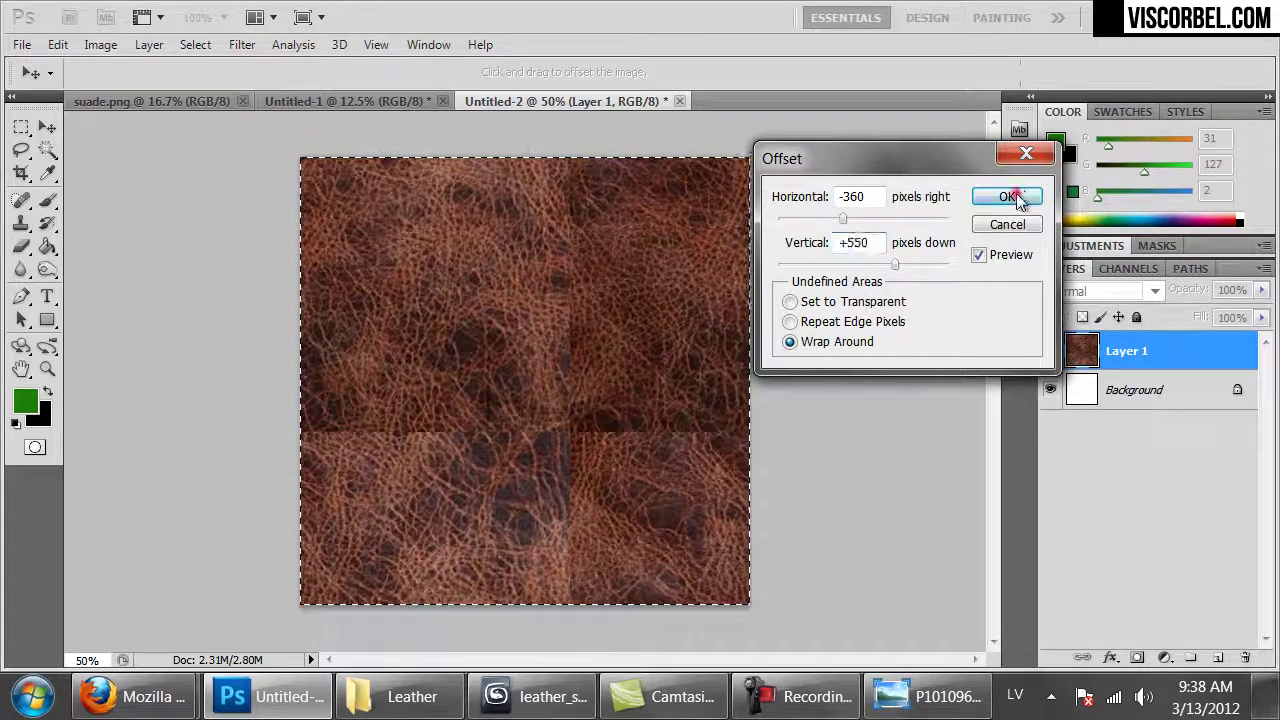
pyautogui.click(1006, 196)
# - Clone leather over the upper vertical and right-hand horizontal seams using a 75 px Clone Stamp brush with 89% hardness
pyautogui.press('s')
pyautogui.rightClick(676, 296)
pyautogui.click(855, 396)
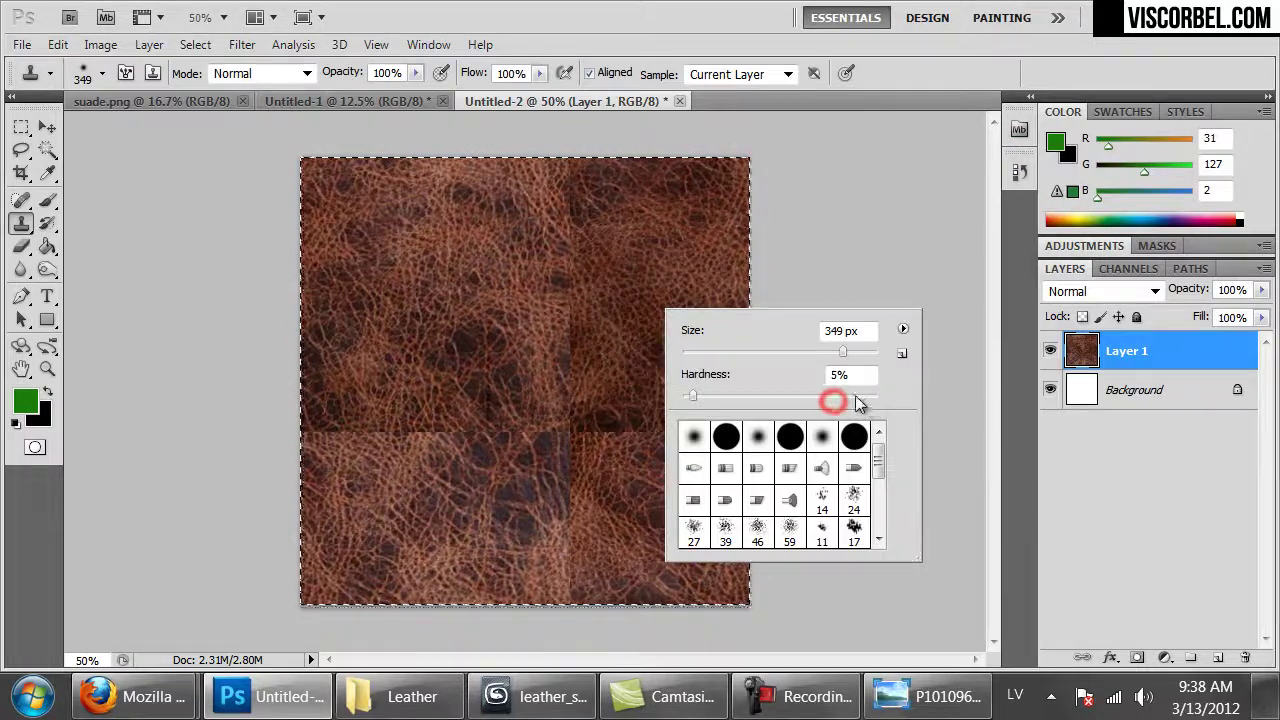
pyautogui.moveTo(843, 352); pyautogui.dragTo(770, 352)
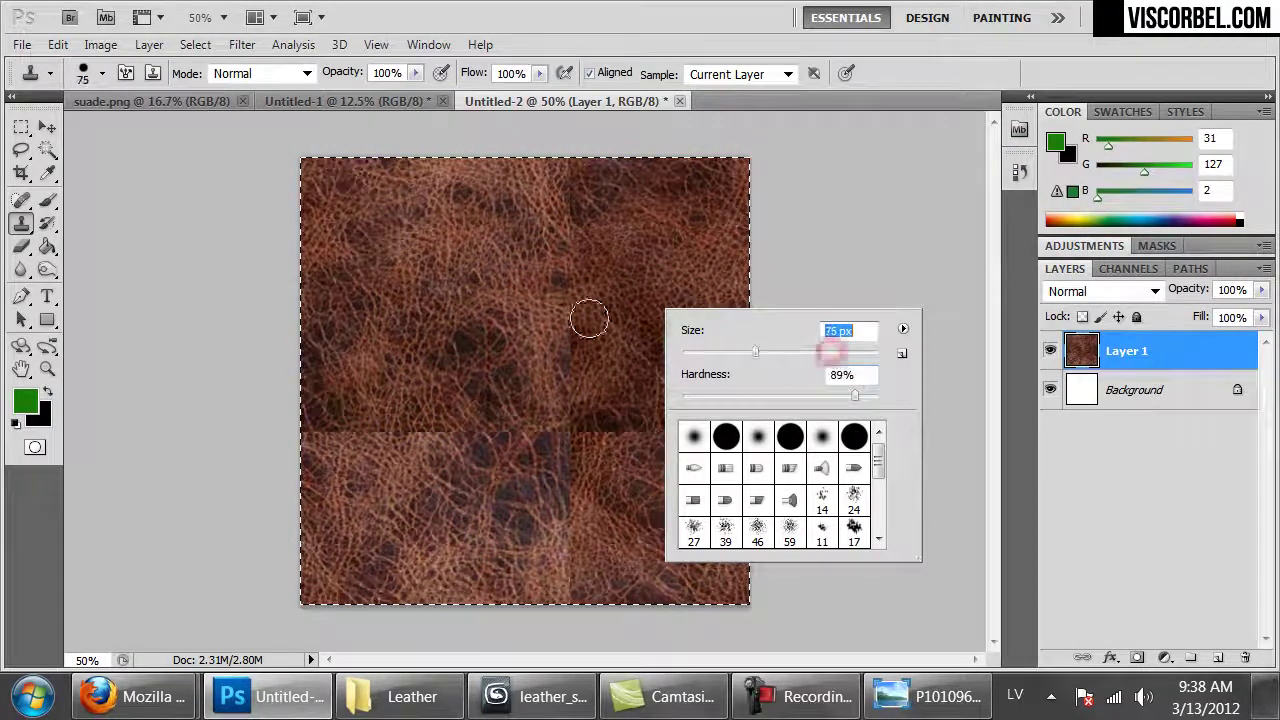
pyautogui.click(510, 268)
pyautogui.moveTo(577, 189); pyautogui.dragTo(564, 389)
pyautogui.keyDown('alt'); pyautogui.click(591, 445); pyautogui.keyUp('alt')
pyautogui.moveTo(577, 432); pyautogui.dragTo(740, 434)
# - Clone leather from clean areas over the remaining left-hand and lower seams of the offset tile
pyautogui.keyDown('alt'); pyautogui.click(646, 331); pyautogui.keyUp('alt')
pyautogui.keyDown('alt'); pyautogui.click(511, 297); pyautogui.keyUp('alt')
pyautogui.keyDown('alt'); pyautogui.click(660, 294); pyautogui.keyUp('alt')
pyautogui.moveTo(497, 418); pyautogui.dragTo(451, 434)
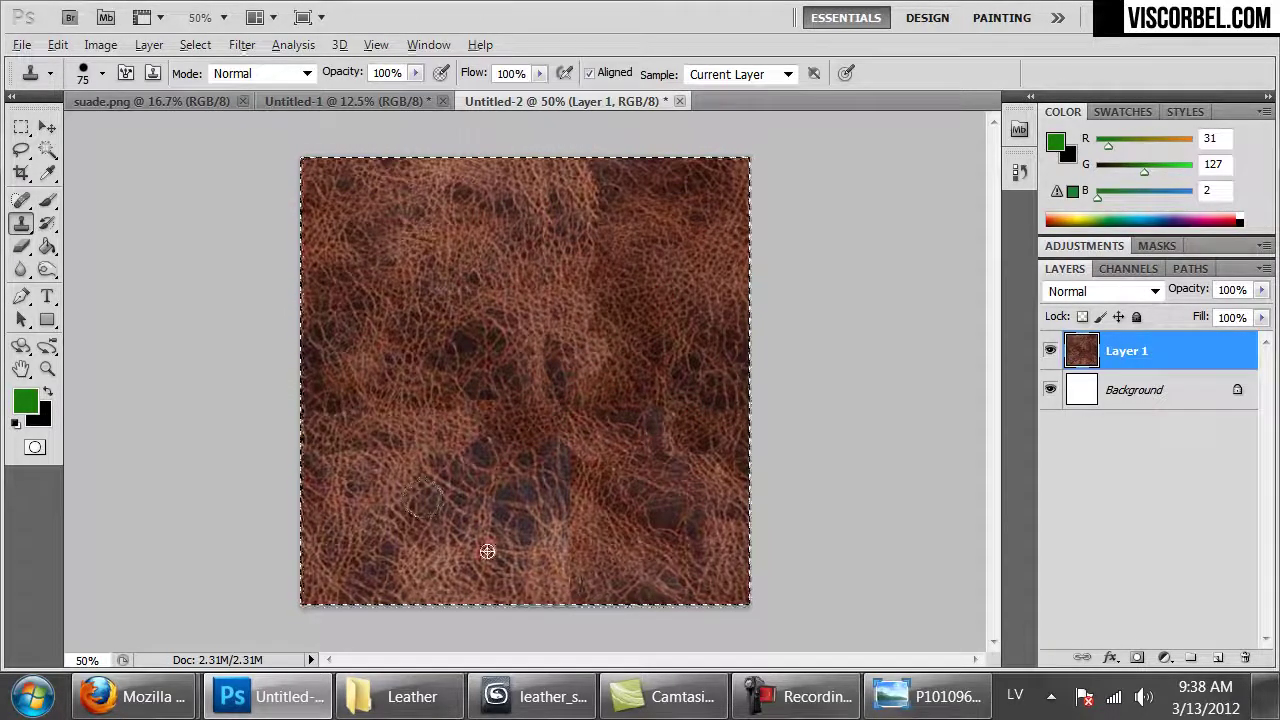
pyautogui.moveTo(424, 500); pyautogui.dragTo(572, 540)
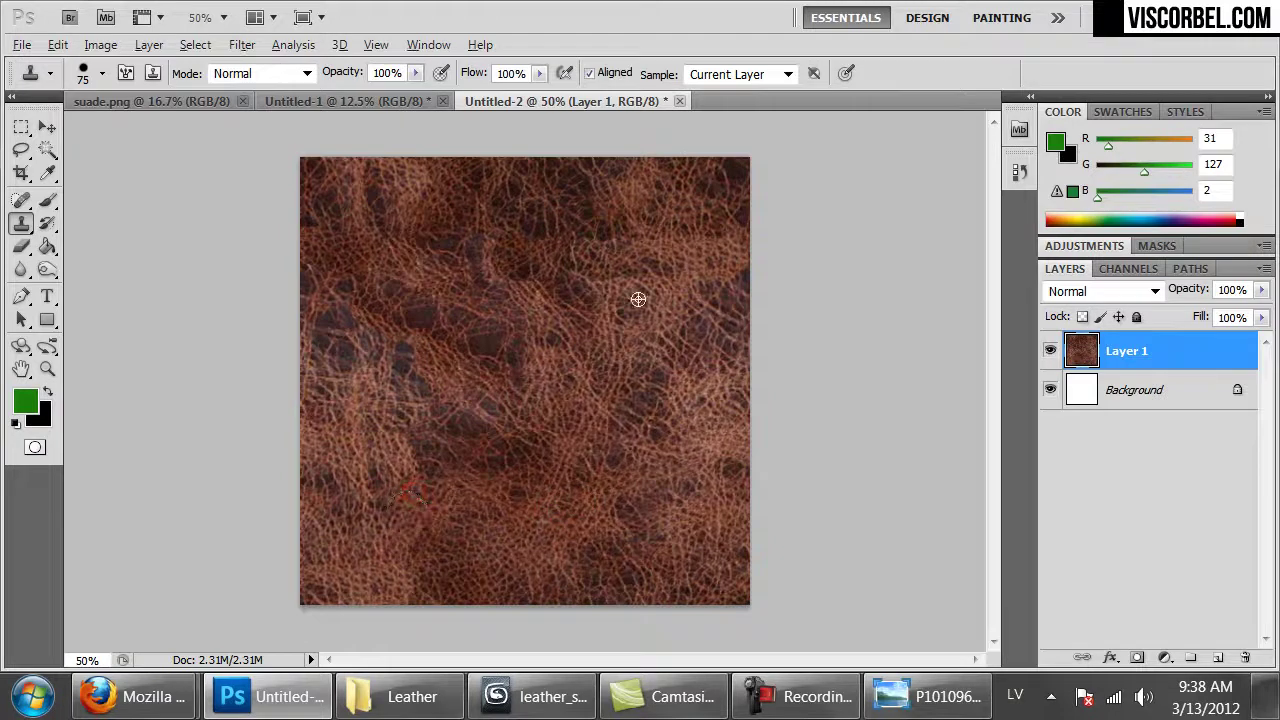
pyautogui.keyDown('alt'); pyautogui.click(683, 292); pyautogui.keyUp('alt')
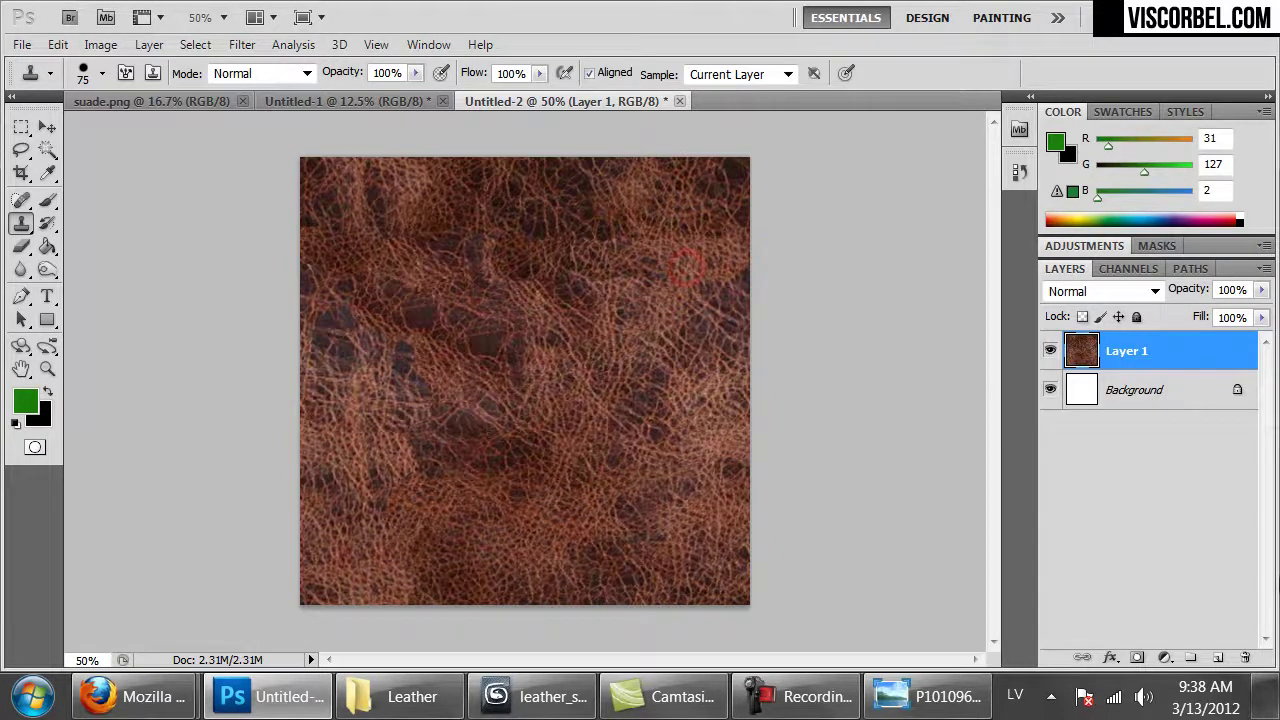
# - Enlarge the canvas by a relative 100 percent in both width and height around the centred leather tile
pyautogui.hotkey('ctrl', 'a')
pyautogui.hotkey('alt', 'ctrl', 'c')
pyautogui.click(882, 276)
pyautogui.click(872, 290)
pyautogui.click(803, 271)
pyautogui.write('100')
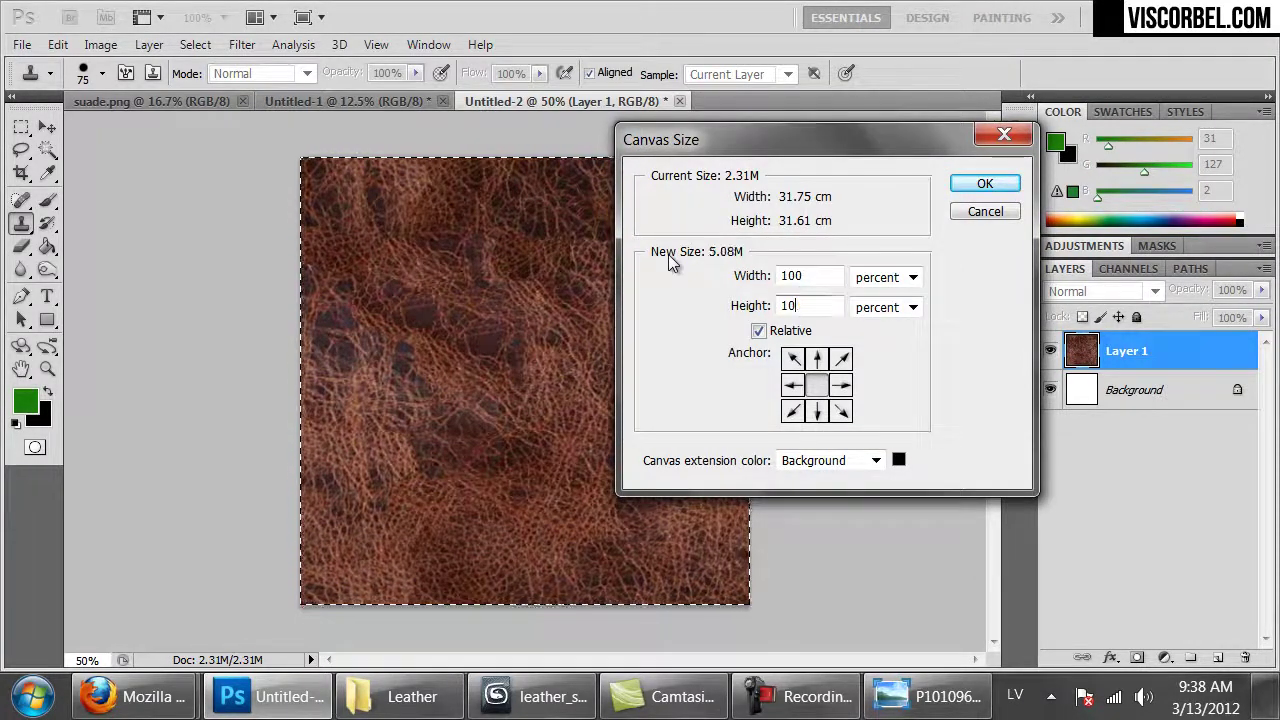
pyautogui.press('Return')
pyautogui.hotkey('ctrl', '-')
pyautogui.hotkey('ctrl', '-')
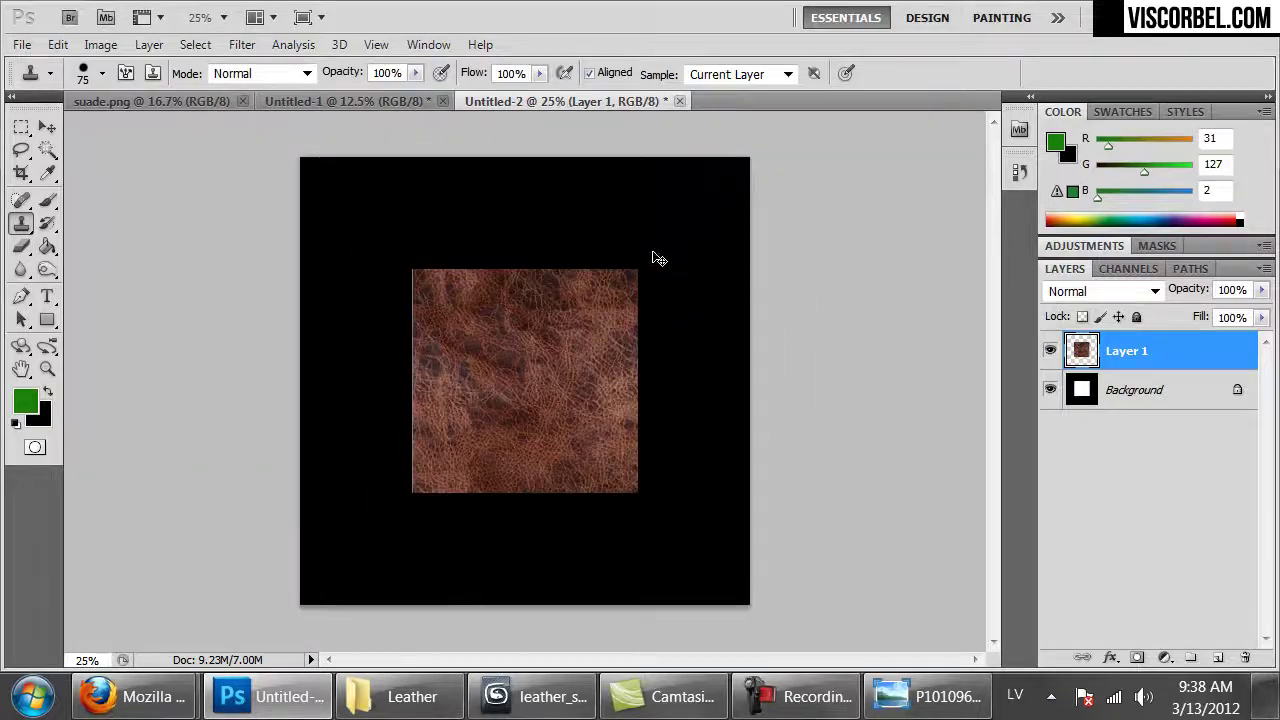
# - Fill the enlarged canvas with four duplicates of the distressed leather tile, and merge all the leather layers above the background
pyautogui.hotkey('ctrl', 'j')
pyautogui.keyDown('ctrl'); pyautogui.moveTo(503, 395); pyautogui.dragTo(632, 291); pyautogui.keyUp('ctrl')
pyautogui.hotkey('ctrl', 'j')
pyautogui.hotkey('ctrl', 'j')
pyautogui.keyDown('ctrl'); pyautogui.moveTo(593, 413); pyautogui.dragTo(431, 494); pyautogui.keyUp('ctrl')
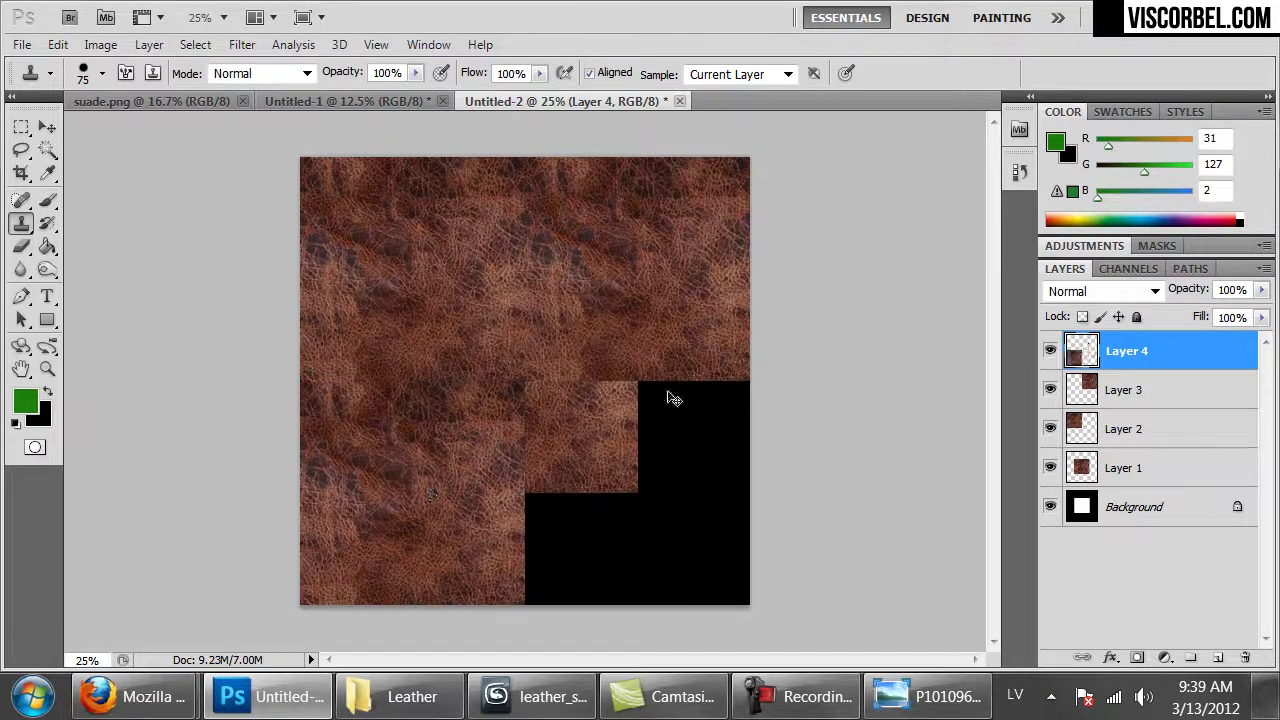
pyautogui.hotkey('ctrl', 'j')
pyautogui.keyDown('ctrl'); pyautogui.moveTo(607, 406); pyautogui.dragTo(675, 493); pyautogui.keyUp('ctrl')
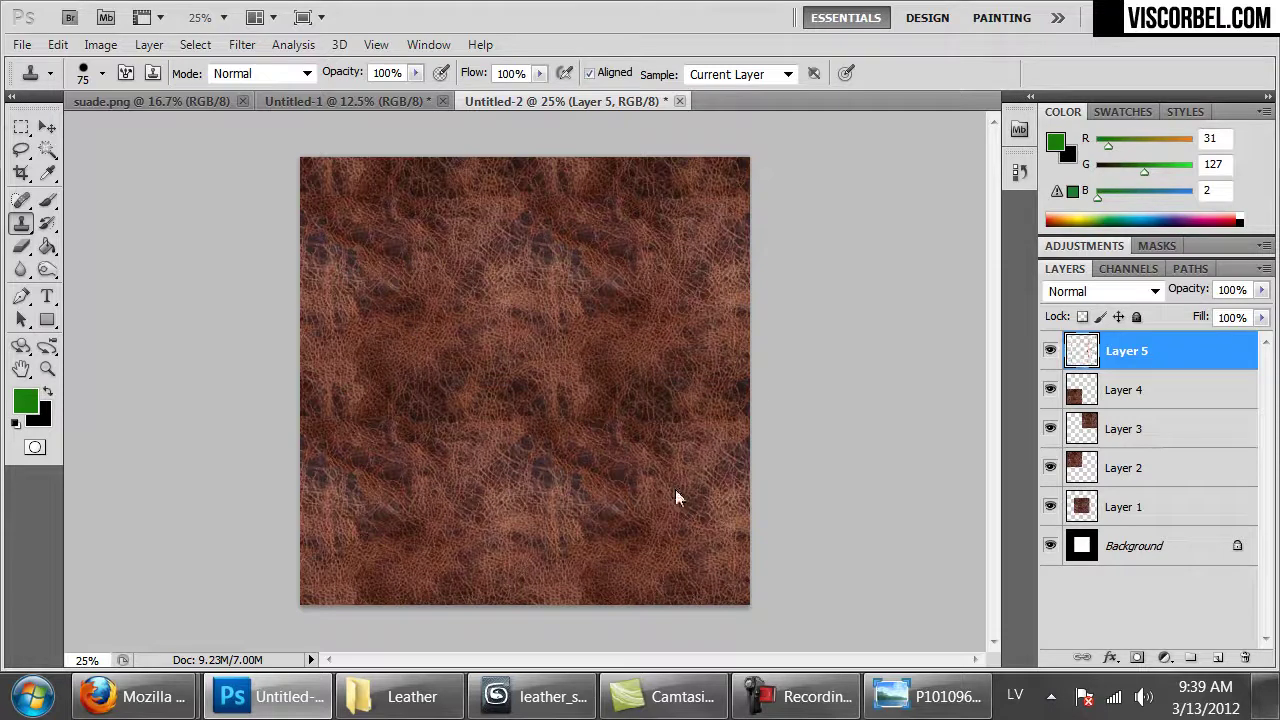
pyautogui.keyDown('shift'); pyautogui.click(1150, 507); pyautogui.keyUp('shift')
pyautogui.hotkey('ctrl', 'e')
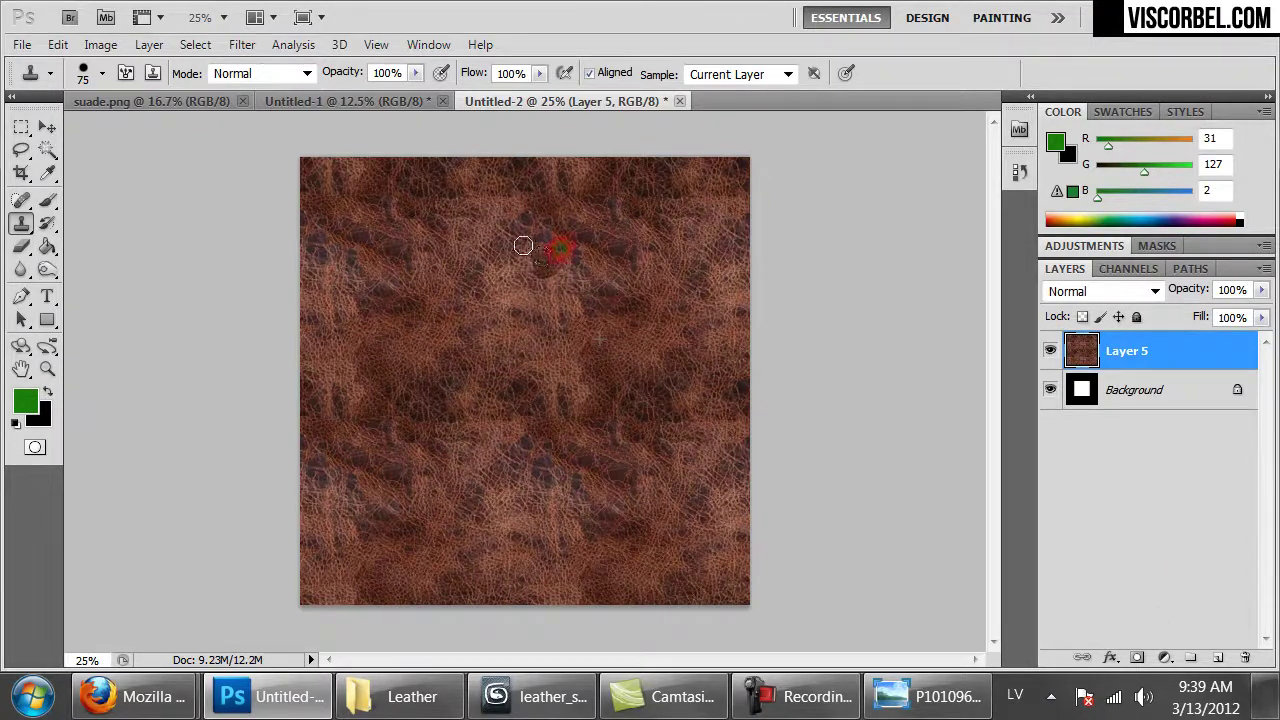
# - Clone plain leather over the repeating dark patch at the upper middle using a 147 px brush
pyautogui.rightClick(661, 340)
pyautogui.moveTo(716, 383); pyautogui.dragTo(800, 389)
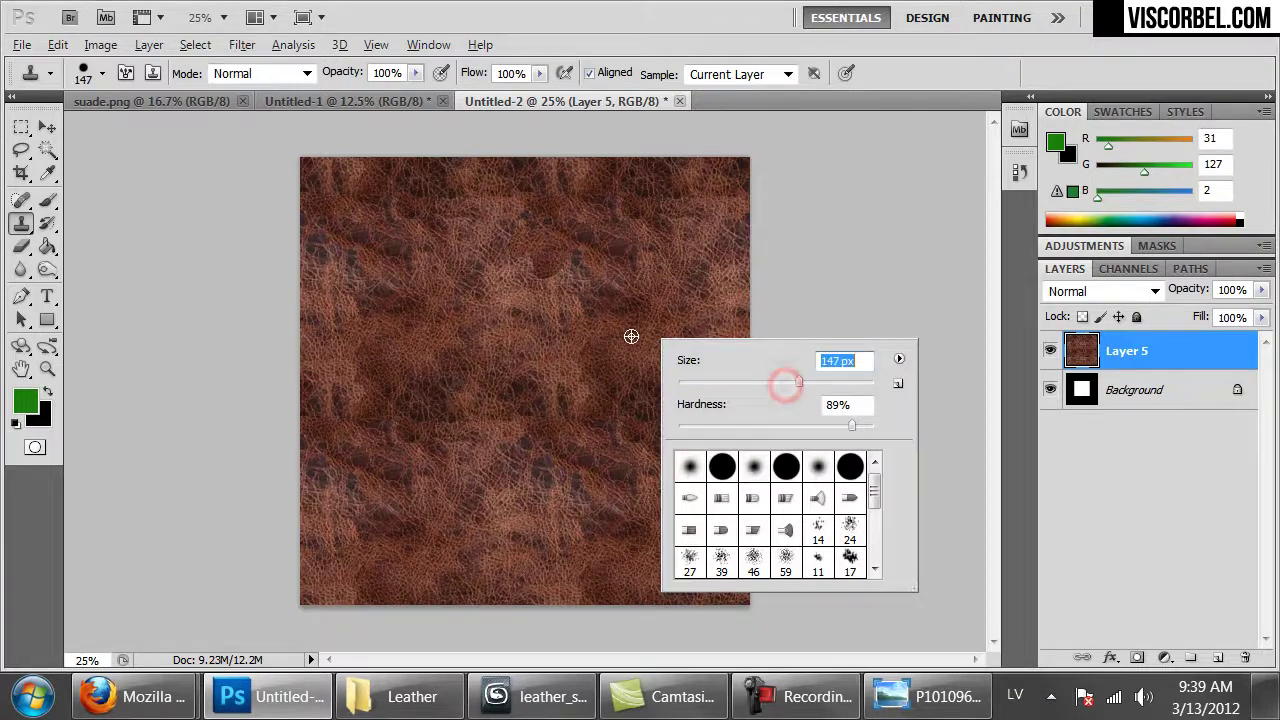
pyautogui.click(623, 346)
pyautogui.click(538, 252)
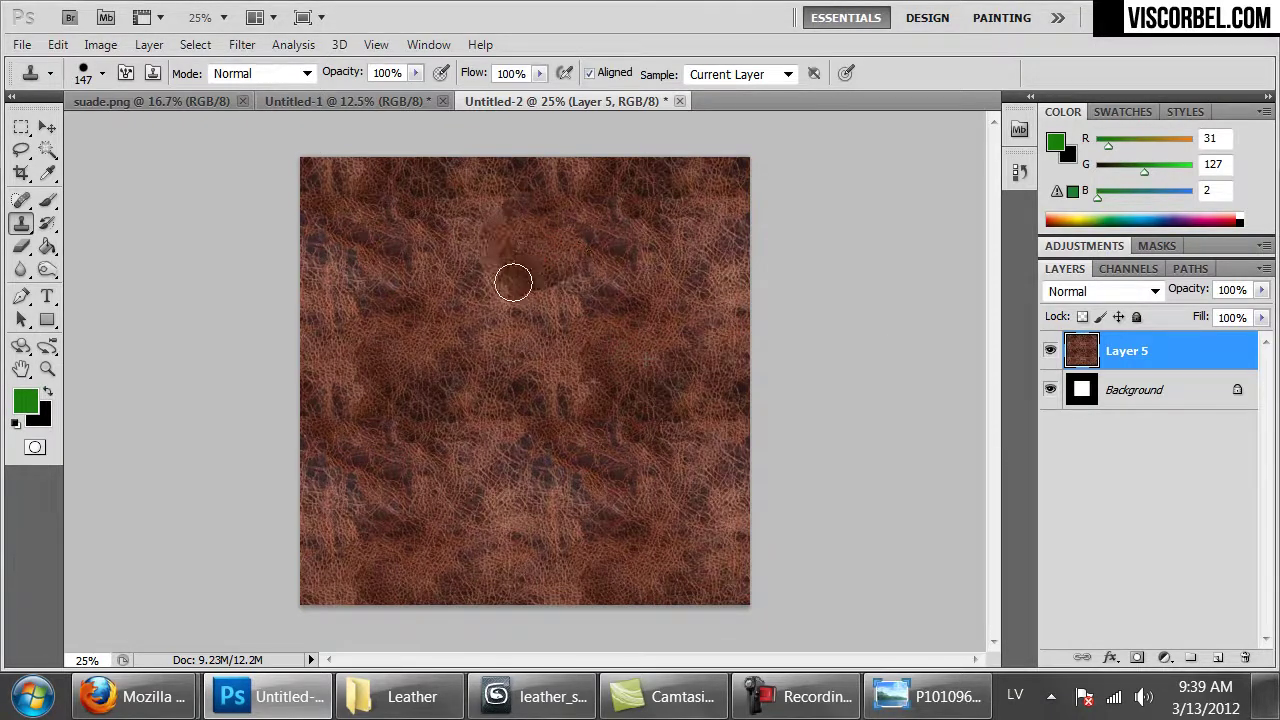
# - Set a softer 112 px clone brush and blend leather over the repeating patches in the upper part of the texture
pyautogui.rightClick(645, 372)
pyautogui.click(761, 448)
pyautogui.click(760, 404)
pyautogui.click(636, 352)
pyautogui.click(530, 298)
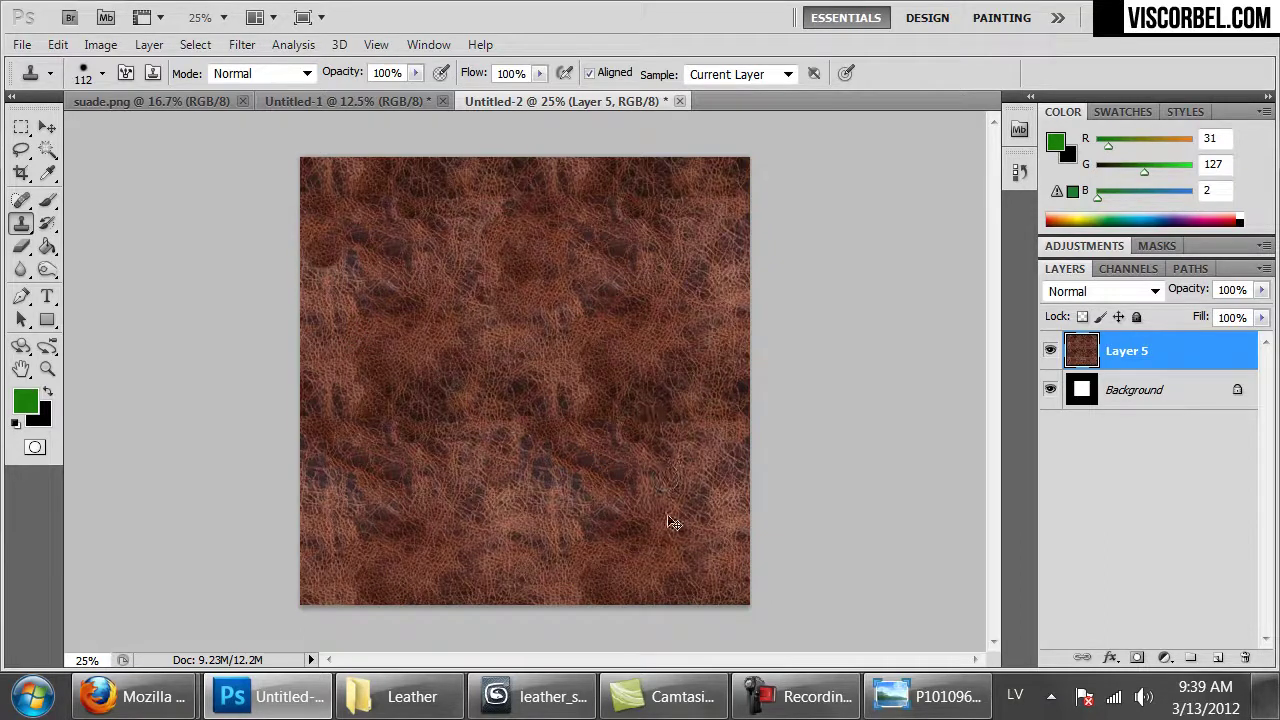
# - Repeat the last Offset filter and clone over the exposed edge spot and the repeating dark patch near the lower left
pyautogui.hotkey('ctrl', 'f')
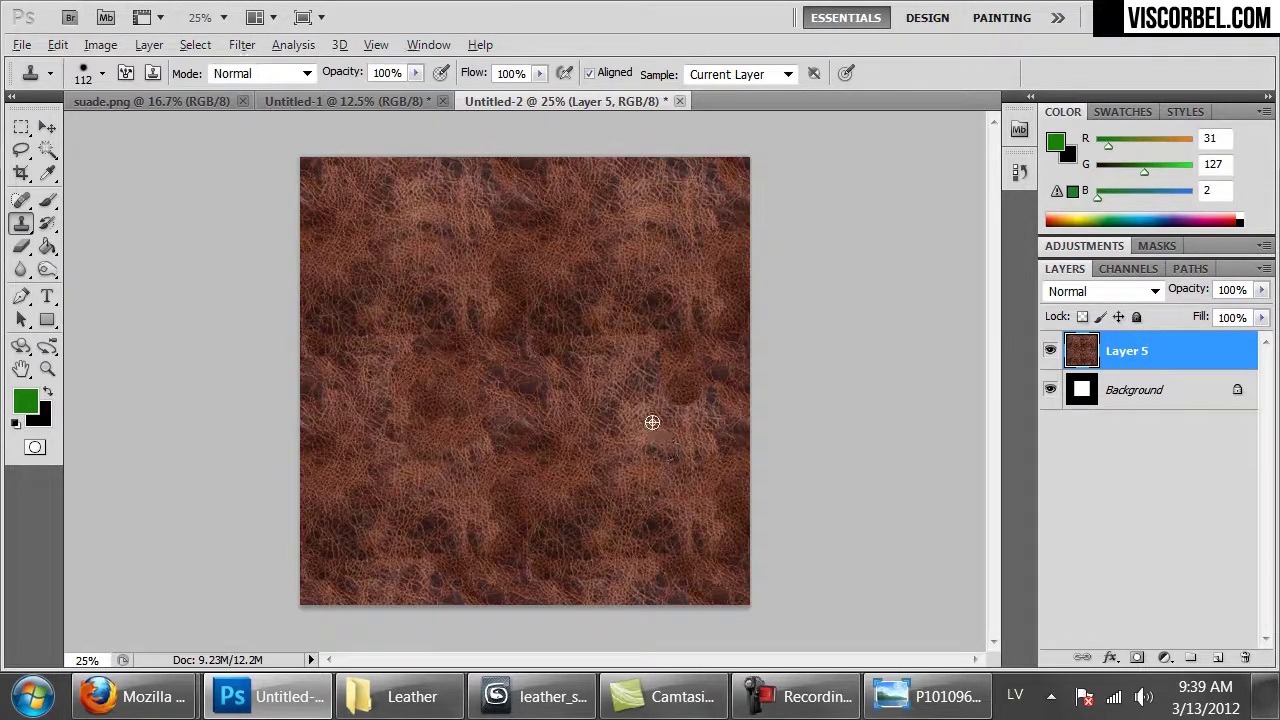
pyautogui.moveTo(671, 391); pyautogui.dragTo(691, 397)
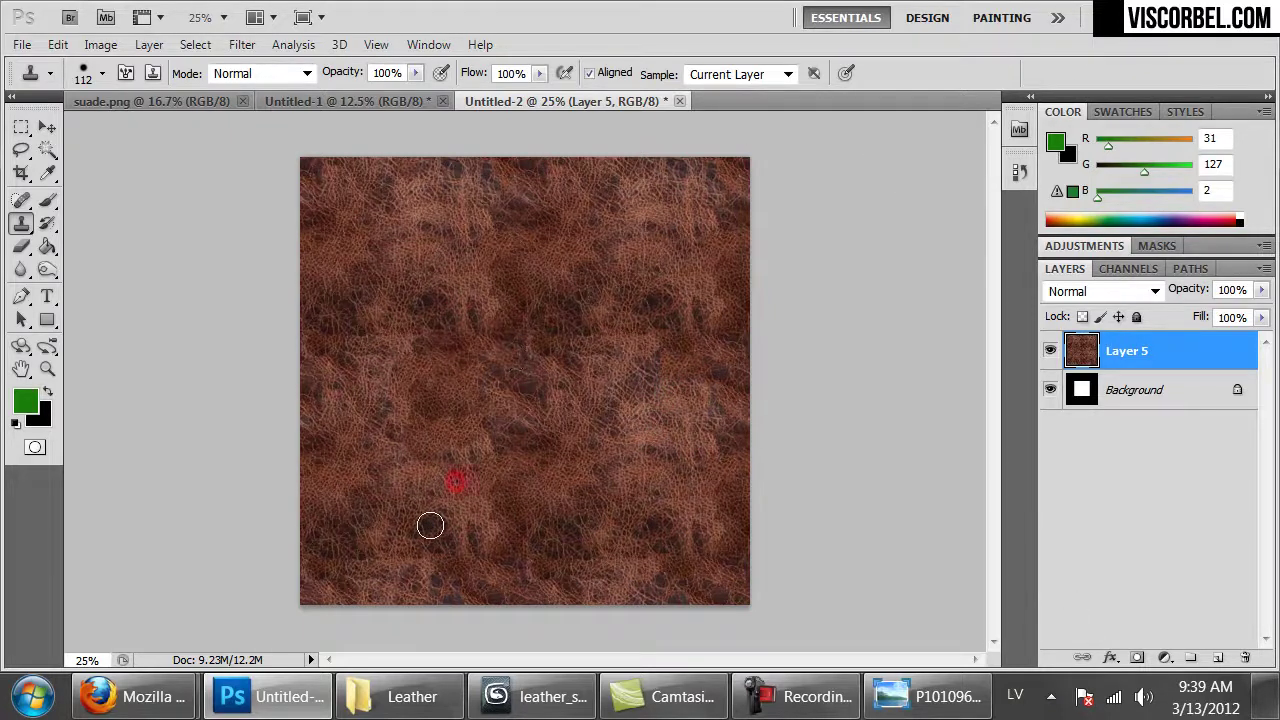
pyautogui.moveTo(455, 513); pyautogui.dragTo(527, 527)
# - Copy the whole distressed leather texture and paste it as a new layer over the old leather texture in Untitled-1
pyautogui.hotkey('ctrl', 'a')
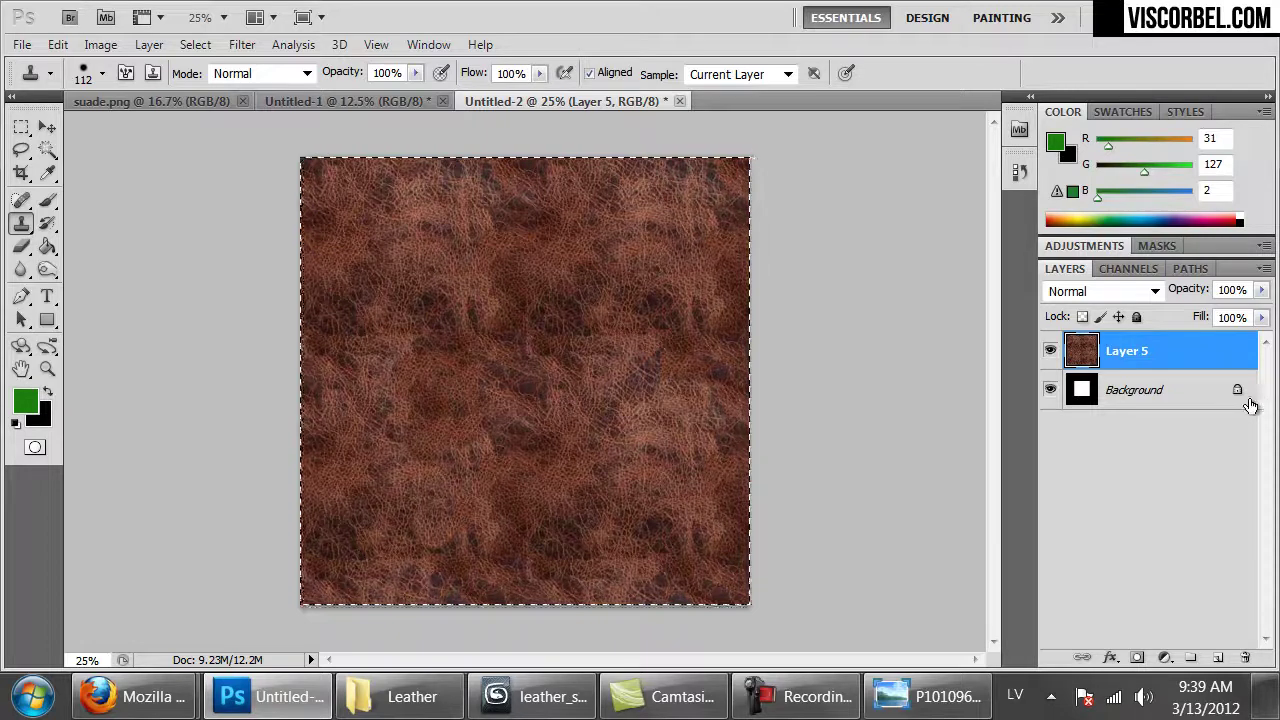
pyautogui.click(342, 102)
pyautogui.hotkey('ctrl', 'v')
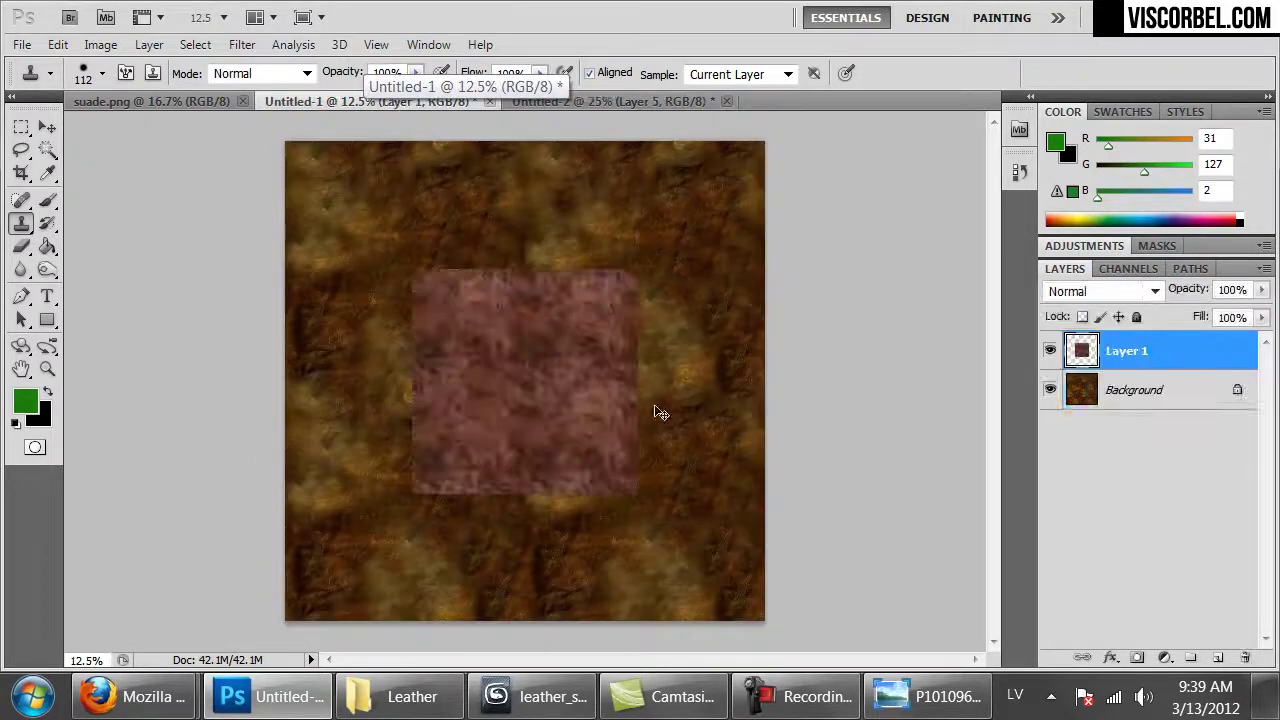
pyautogui.keyDown('ctrl'); pyautogui.moveTo(547, 365); pyautogui.dragTo(527, 347); pyautogui.keyUp('ctrl')
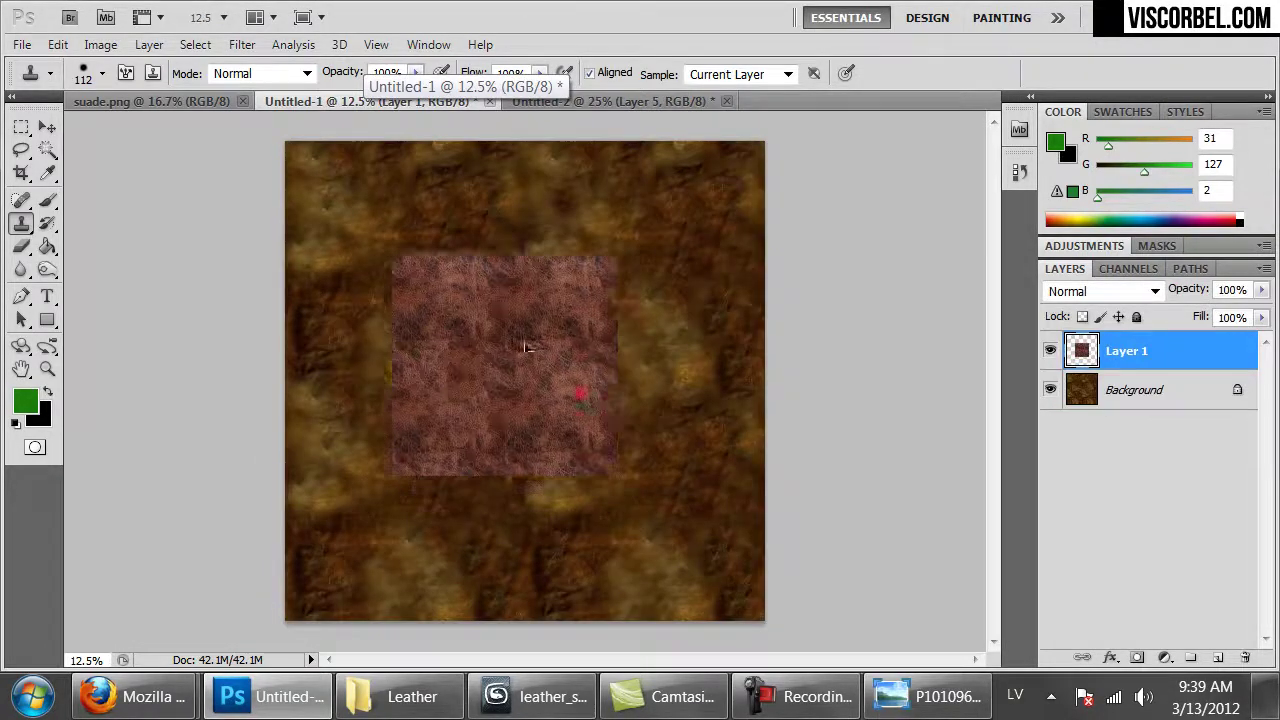
# - Scale the pasted leather layer with Free Transform until it fills the whole canvas
pyautogui.press('m')
pyautogui.rightClick(451, 267)
pyautogui.click(592, 459)
pyautogui.moveTo(510, 367); pyautogui.dragTo(764, 620)
pyautogui.press('Return')
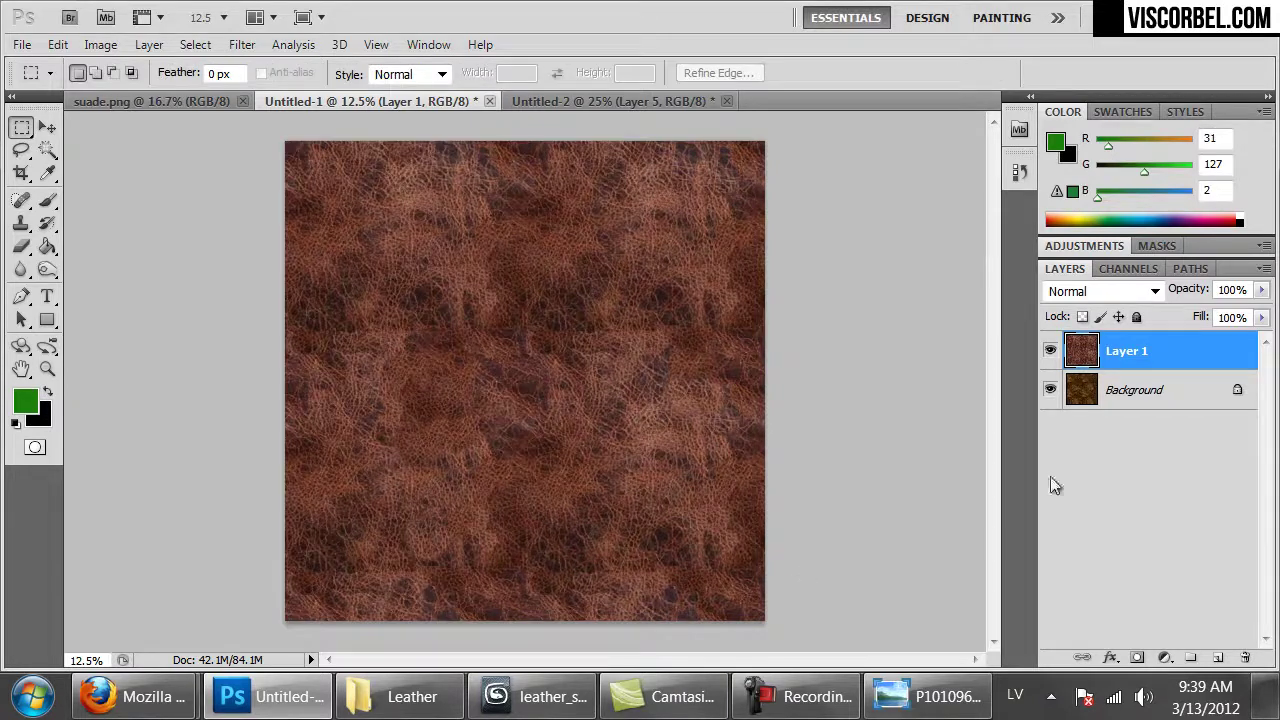
# - Compare the blend modes for the distressed leather layer over the old leather and set it to Multiply
pyautogui.click(1100, 291)
pyautogui.click(1070, 72)
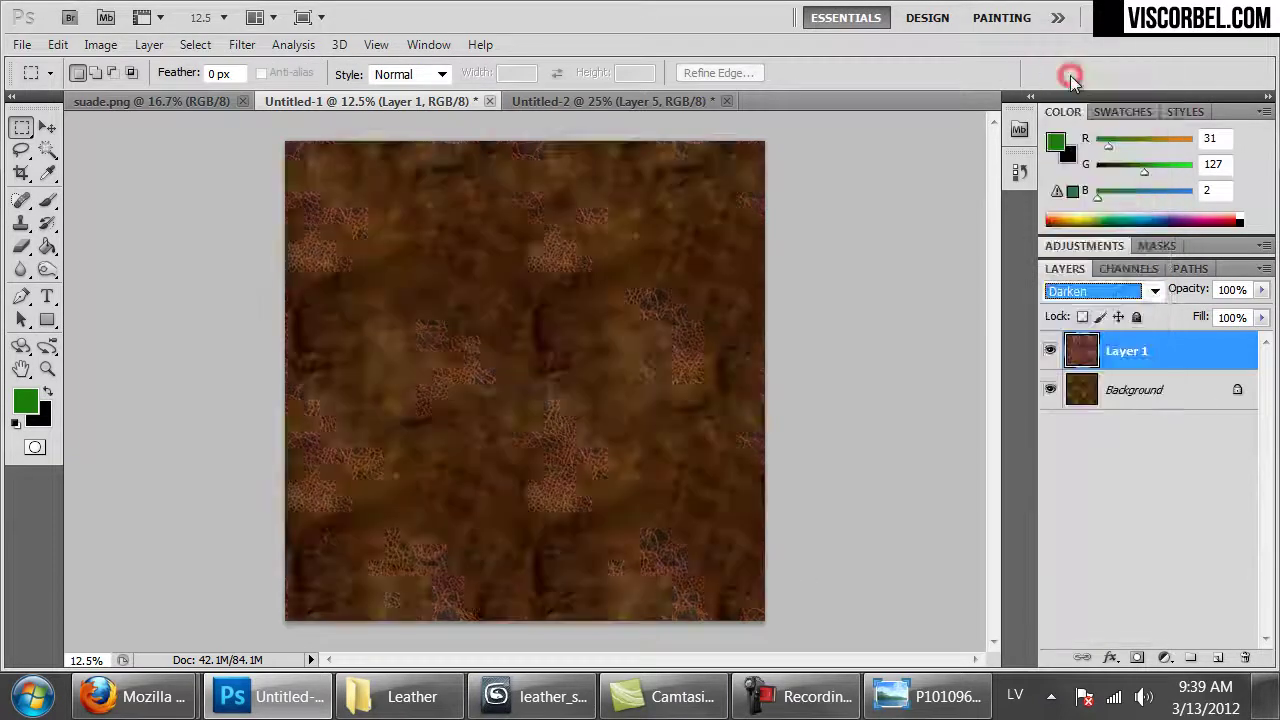
pyautogui.press('Down')
pyautogui.press('Down')
pyautogui.press('Down')
pyautogui.press('Down')
pyautogui.press('Down')
pyautogui.press('Down')
pyautogui.press('Down')
pyautogui.press('Down')
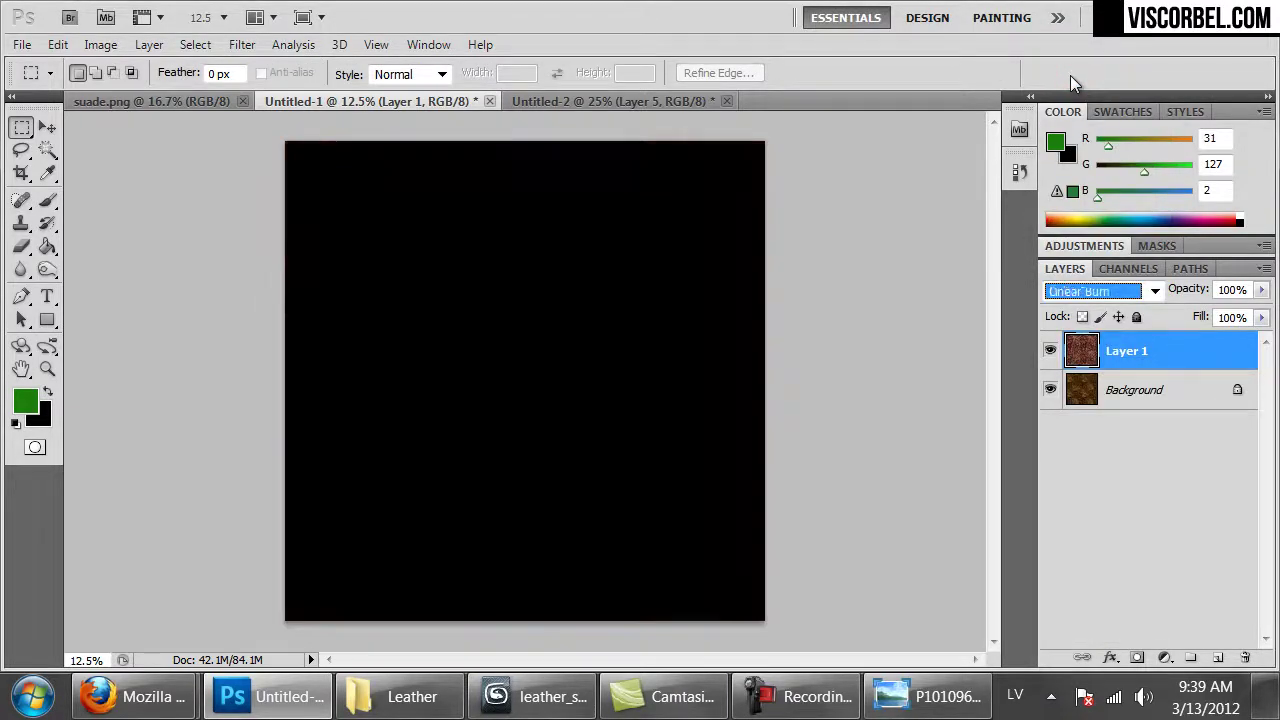
pyautogui.press('Down')
pyautogui.press('Down')
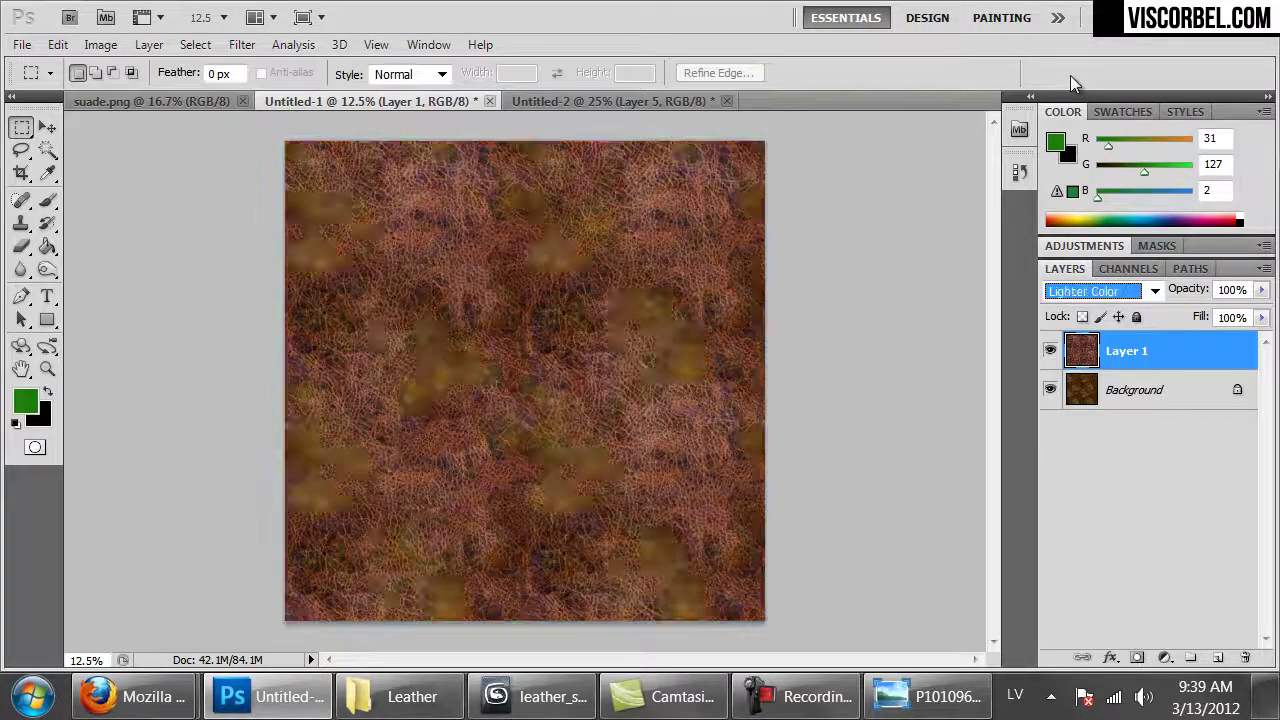
pyautogui.press('Down')
pyautogui.press('Down')
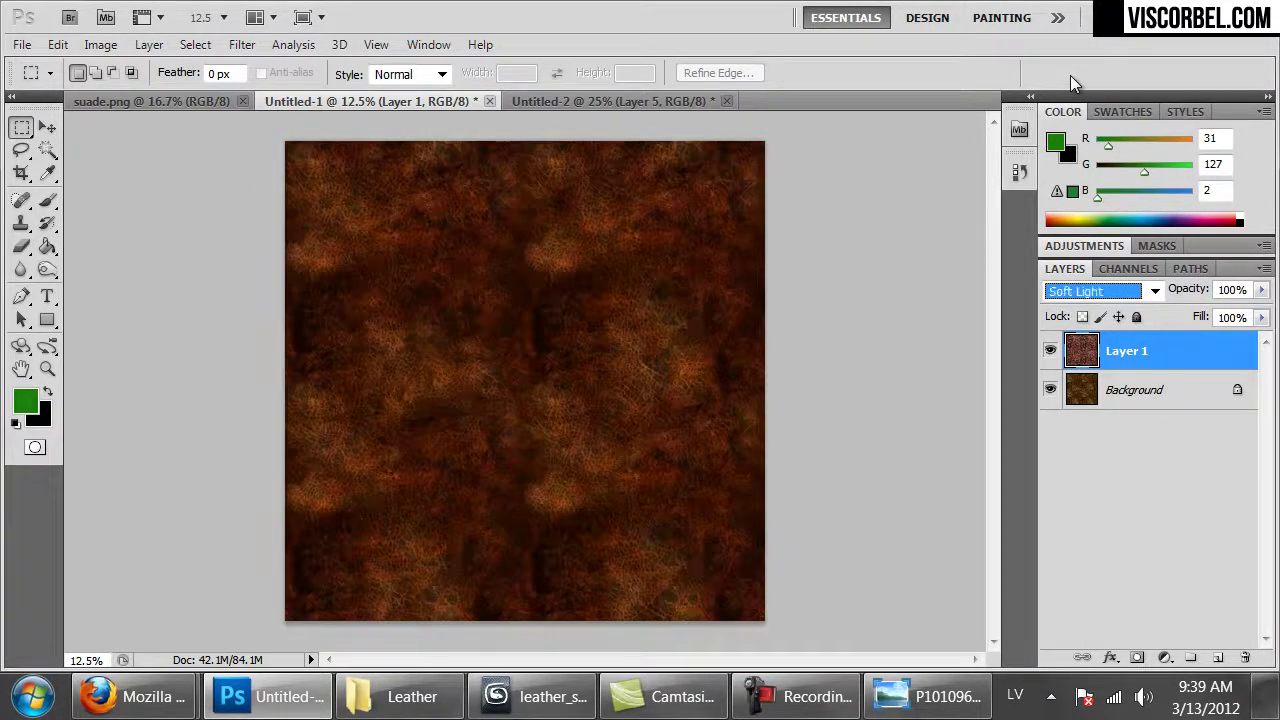
pyautogui.press('Down')
pyautogui.press('Down')
pyautogui.press('Down')
pyautogui.press('Down')
pyautogui.press('Down')
pyautogui.press('Down')
pyautogui.press('Up')
pyautogui.press('Up')
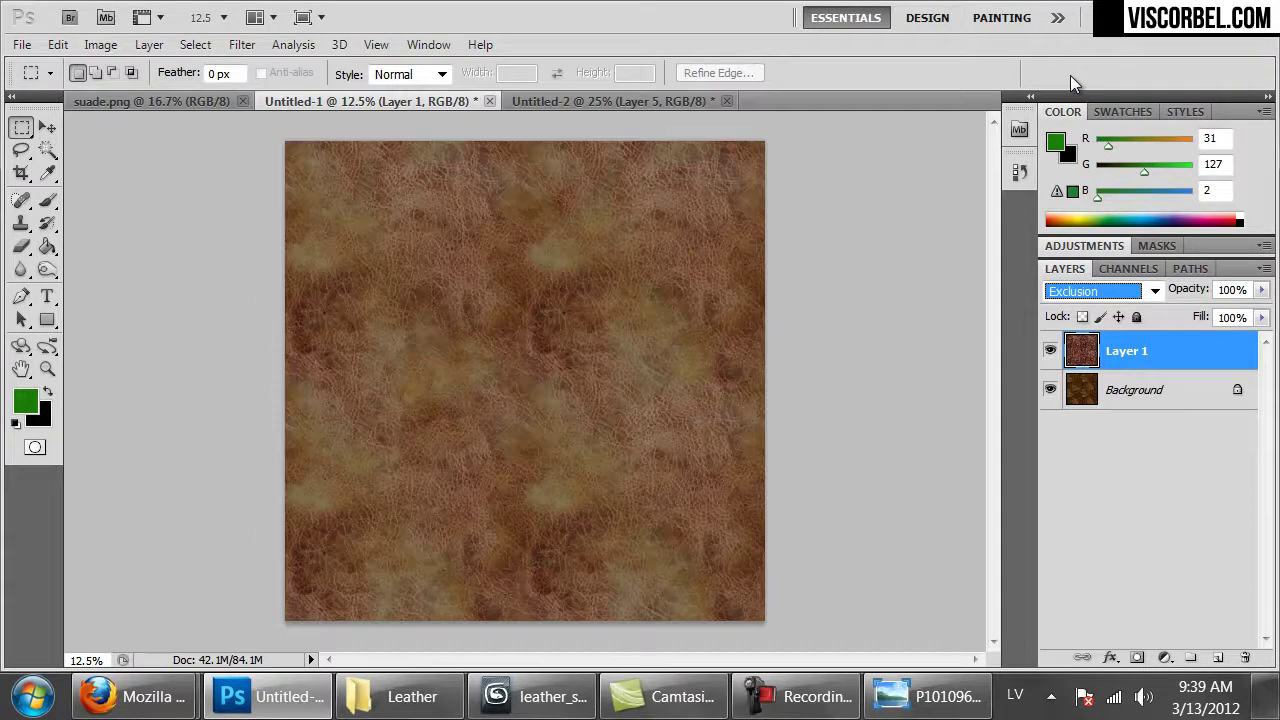
pyautogui.press('Up')
pyautogui.press('Up')
pyautogui.press('Up')
pyautogui.press('Up')
pyautogui.press('Up')
pyautogui.press('Up')
pyautogui.press('Up')
pyautogui.press('Up')
pyautogui.press('Up')
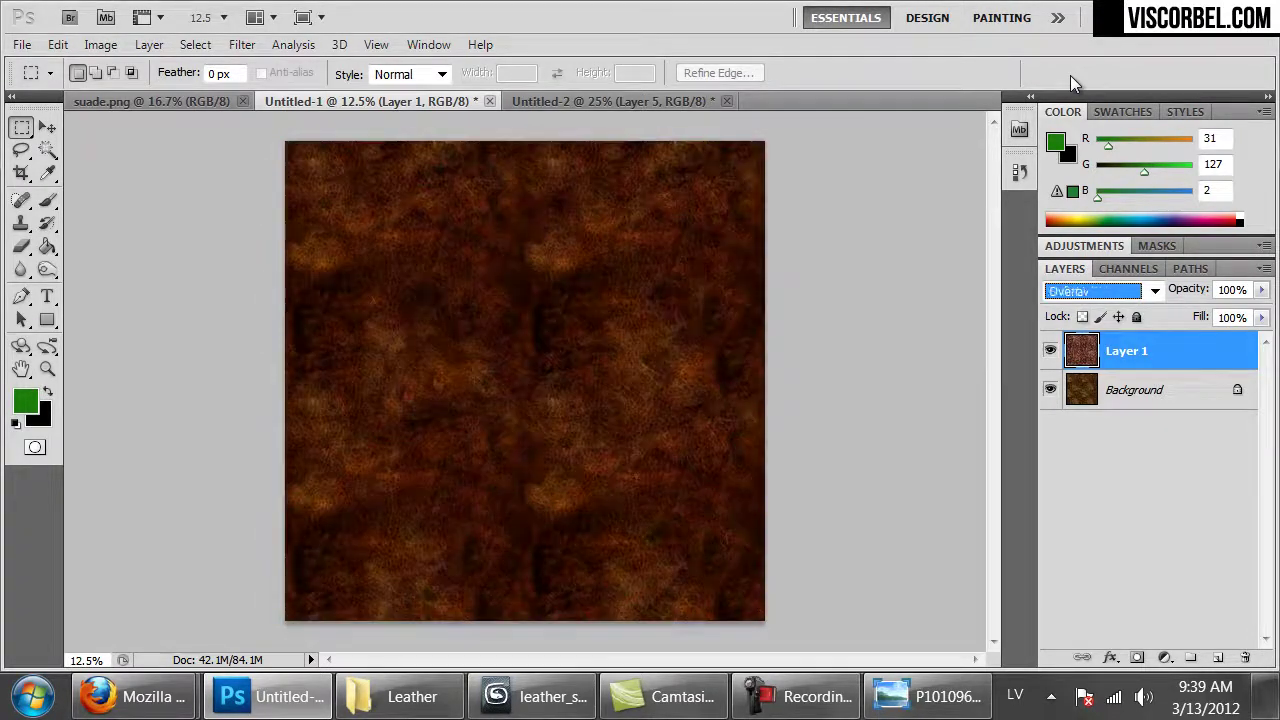
pyautogui.press('Up')
pyautogui.press('Up')
pyautogui.press('Up')
pyautogui.press('Up')
pyautogui.press('Up')
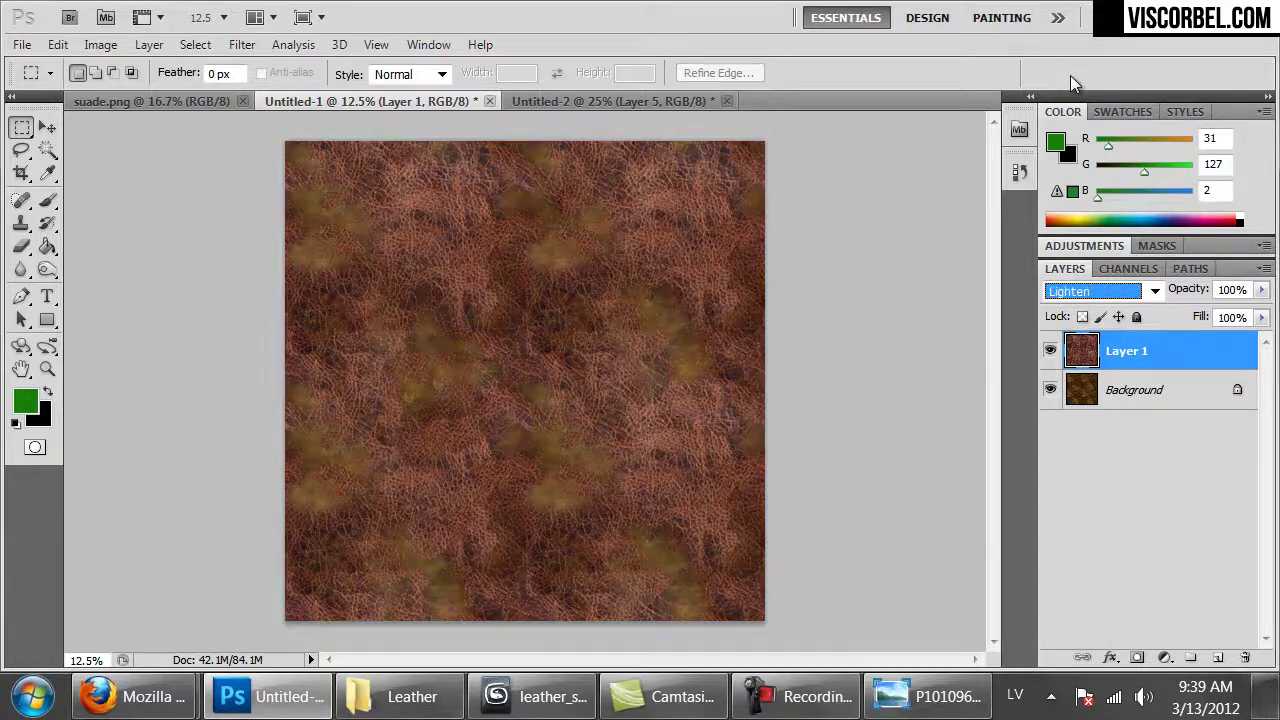
pyautogui.press('Up')
pyautogui.press('Up')
pyautogui.press('Up')
pyautogui.press('Down')
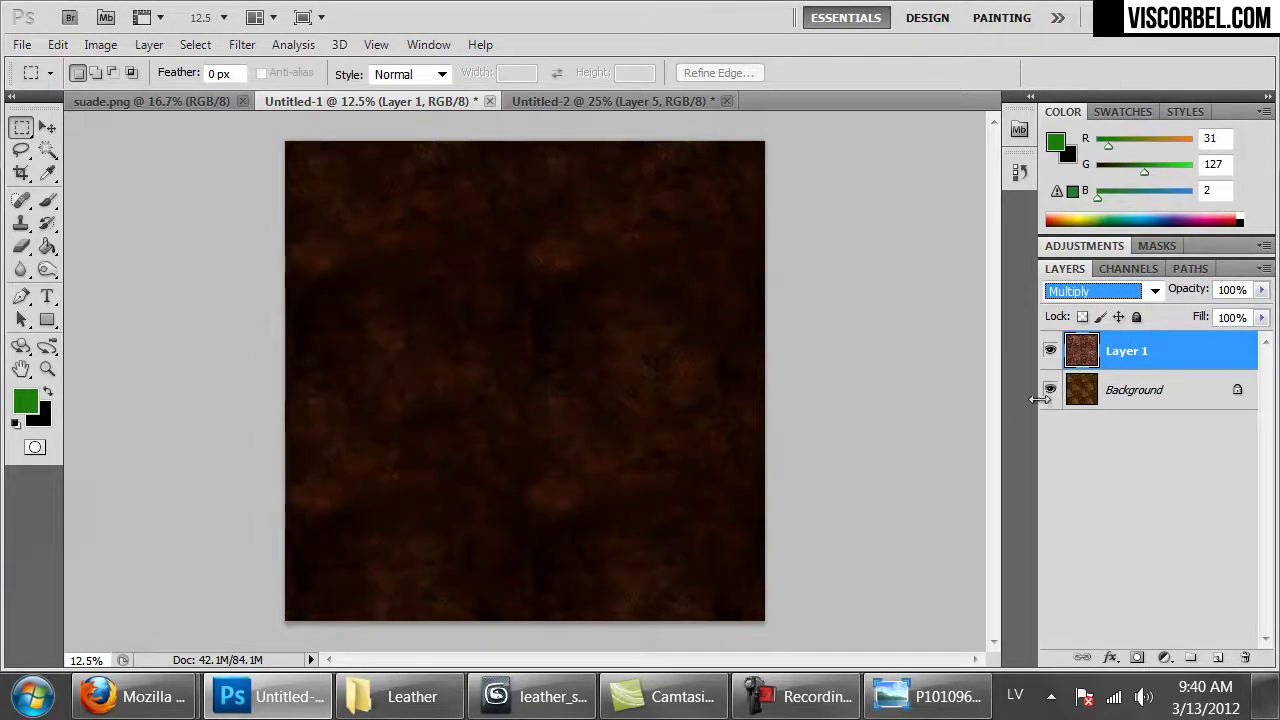
# - Compare the texture with and without the distressed leather layer, and merge that layer into the background
pyautogui.click(1051, 353)
pyautogui.click(1051, 353)
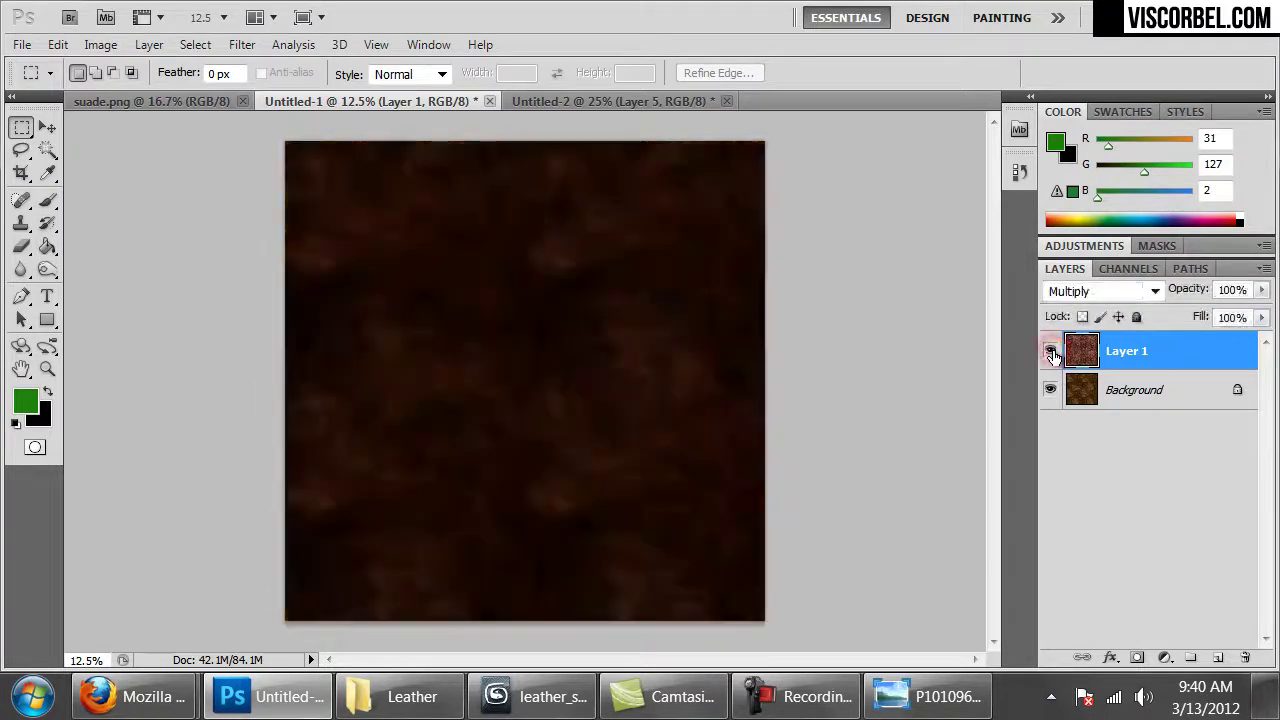
pyautogui.hotkey('ctrl', 'e')
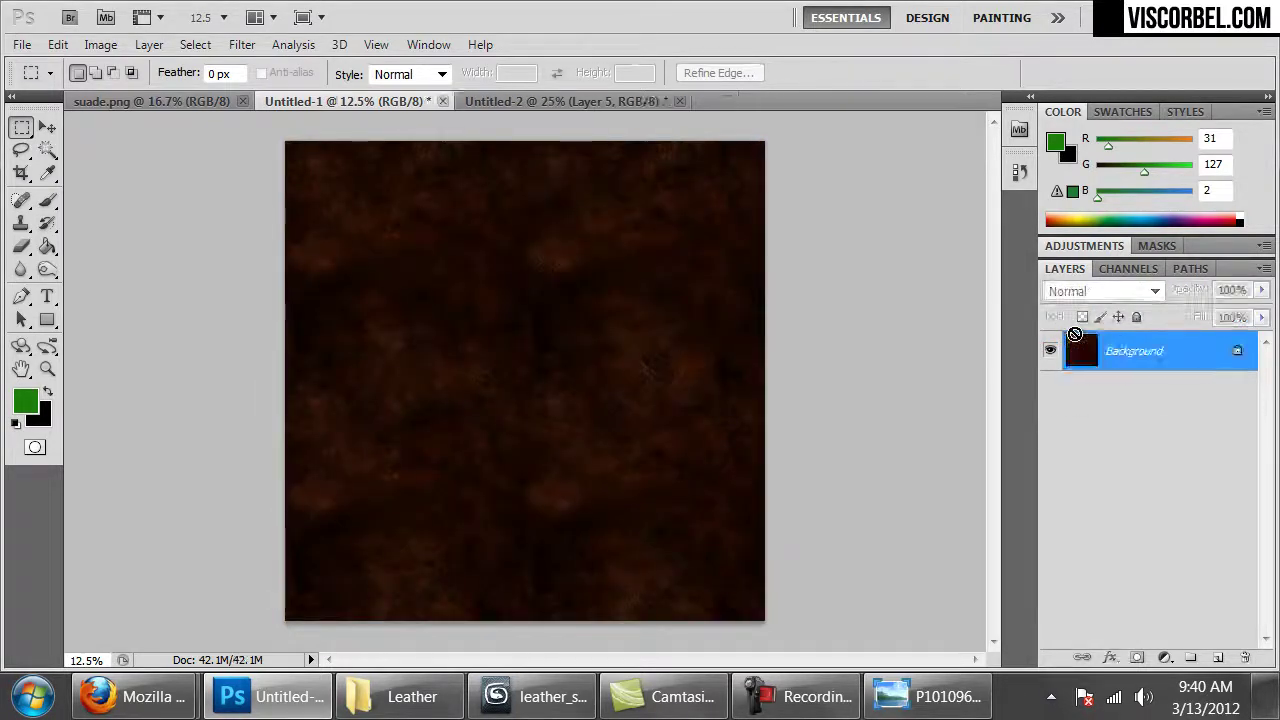
# - Brighten the merged leather texture with a Curves adjustment, raising the curve at input 92 to output 148
pyautogui.click(100, 44)
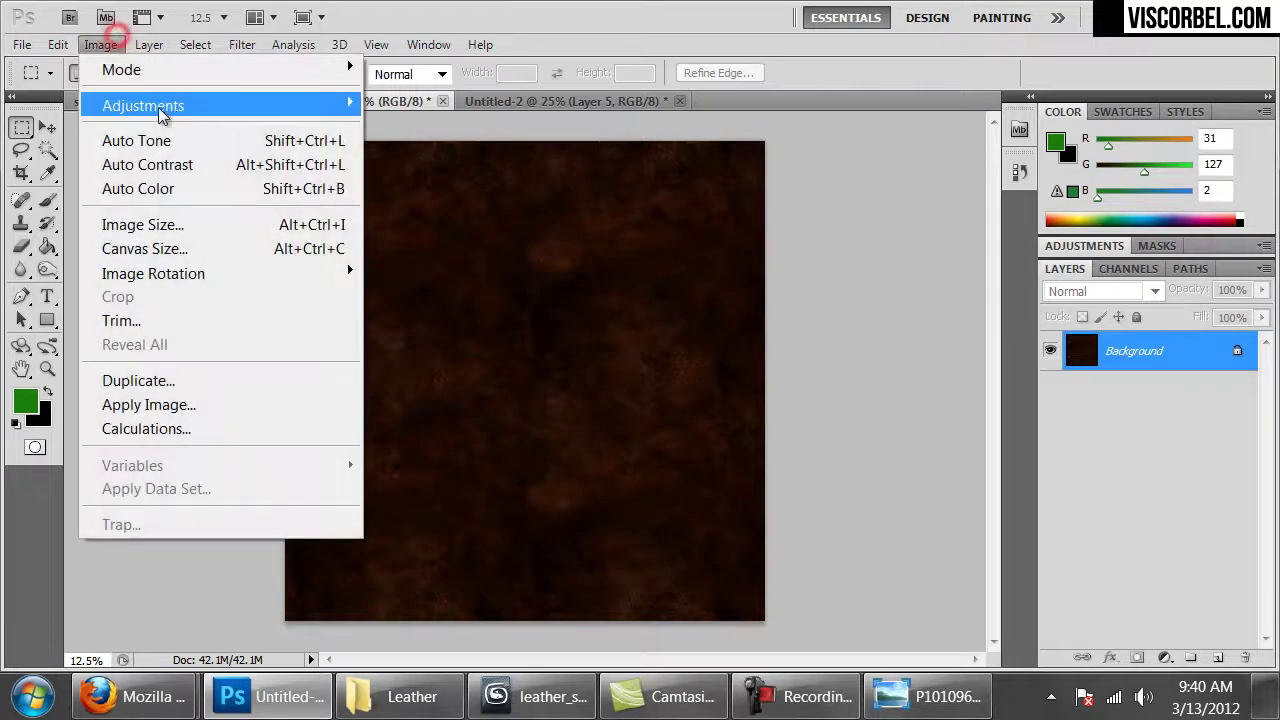
pyautogui.moveTo(143, 105)
pyautogui.click(450, 153)
pyautogui.moveTo(980, 434); pyautogui.dragTo(937, 414)
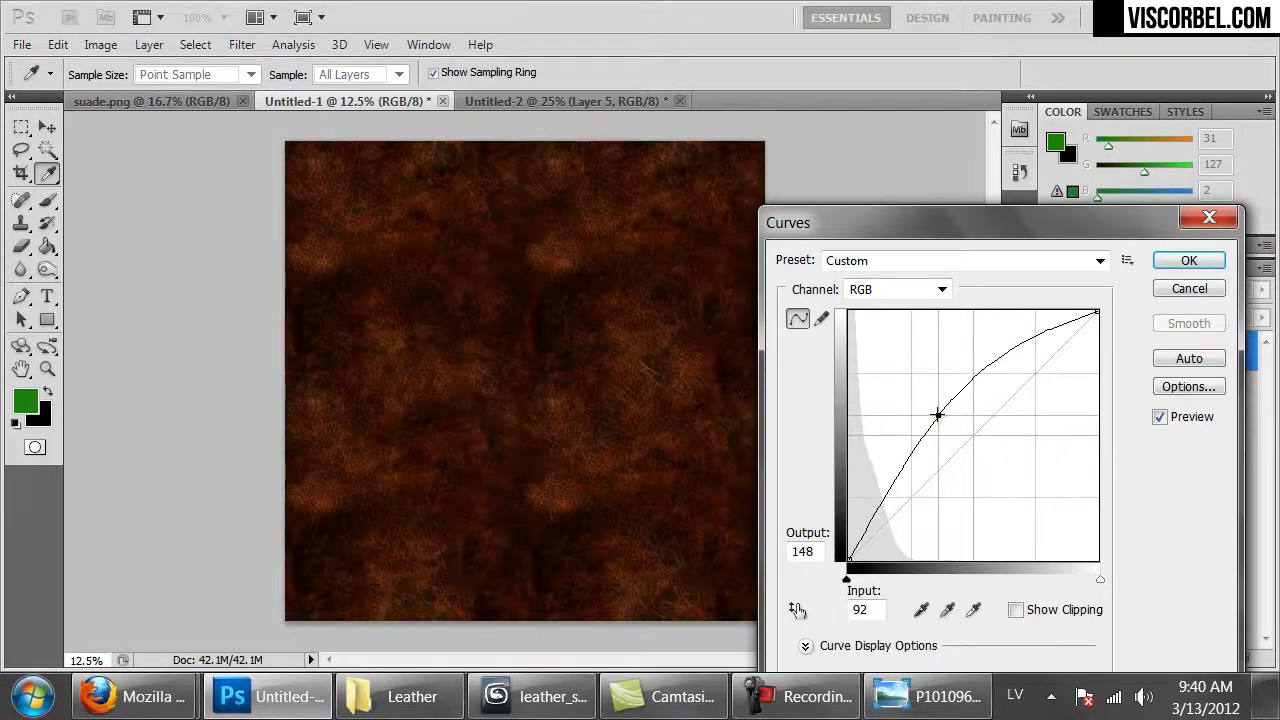
pyautogui.click(1189, 261)
pyautogui.press('m')
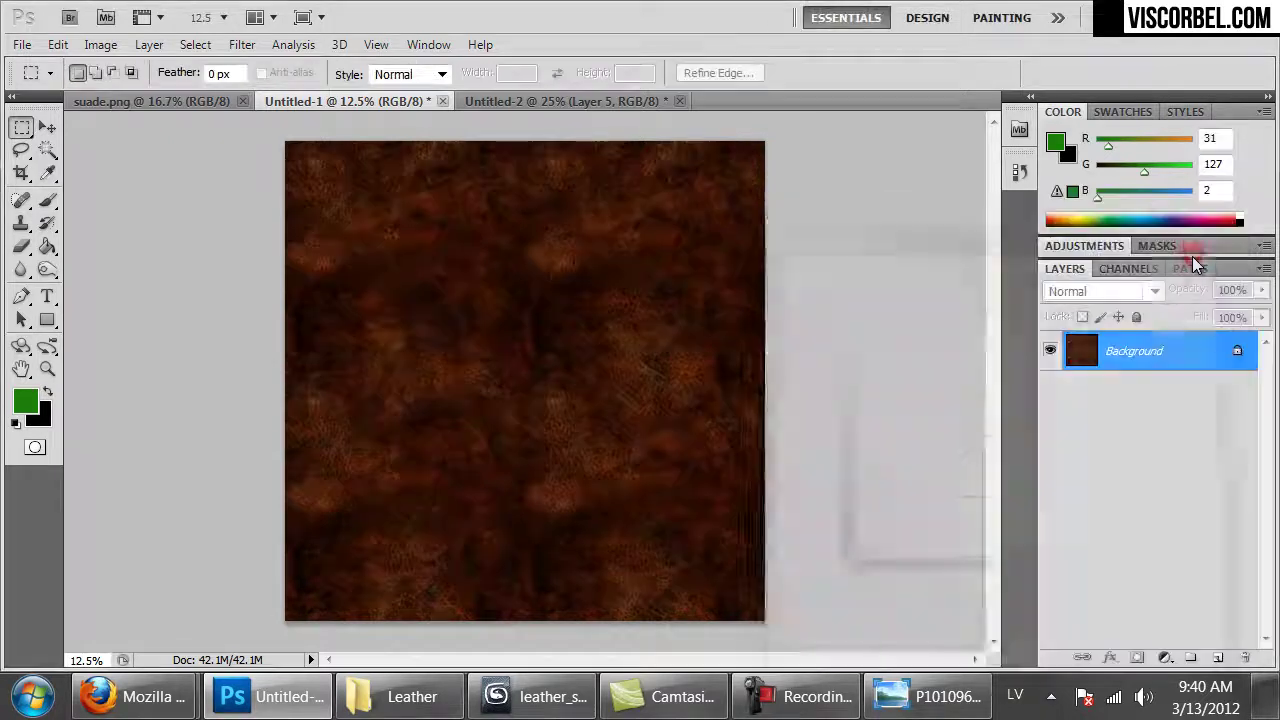
# - Clone clean leather over the dark seams and repeating patches of the texture with the Clone Stamp at brush size 189
pyautogui.hotkey('ctrl', 'alt', '0')
pyautogui.hotkey('ctrl', '-')
pyautogui.hotkey('ctrl', '-')
pyautogui.hotkey('ctrl', '-')
pyautogui.hotkey('ctrl', '-')
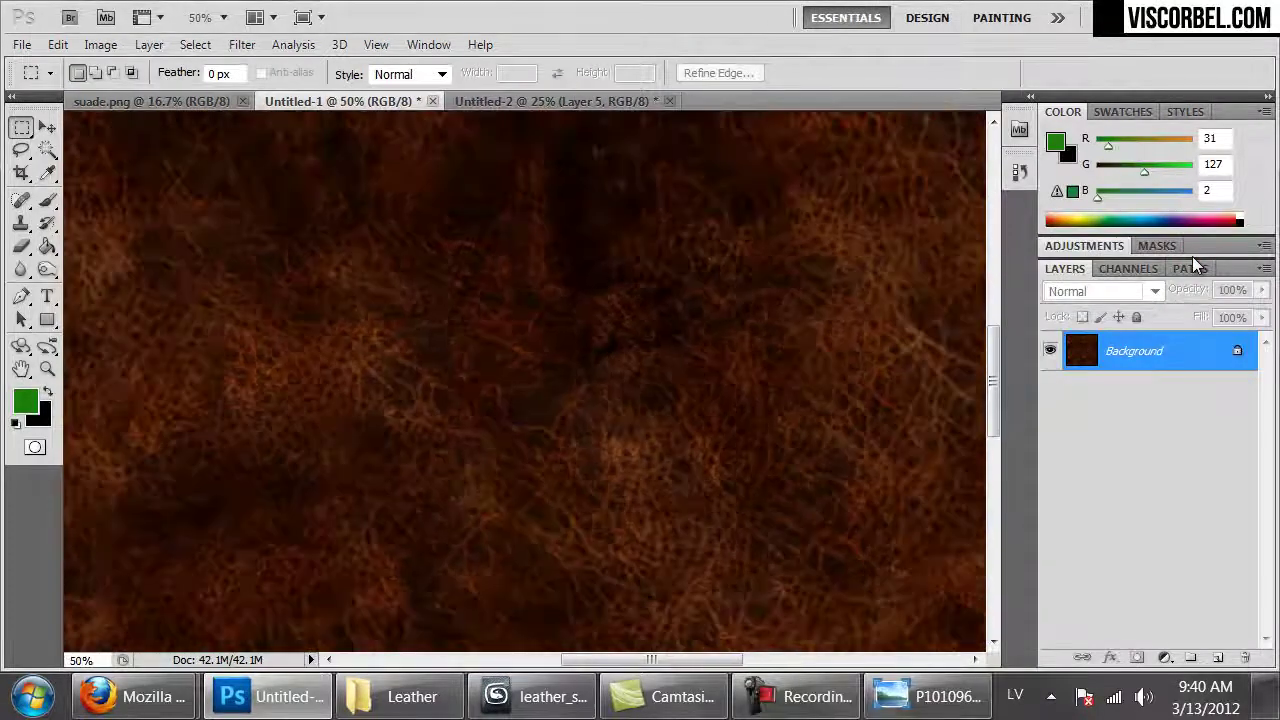
pyautogui.press('s')
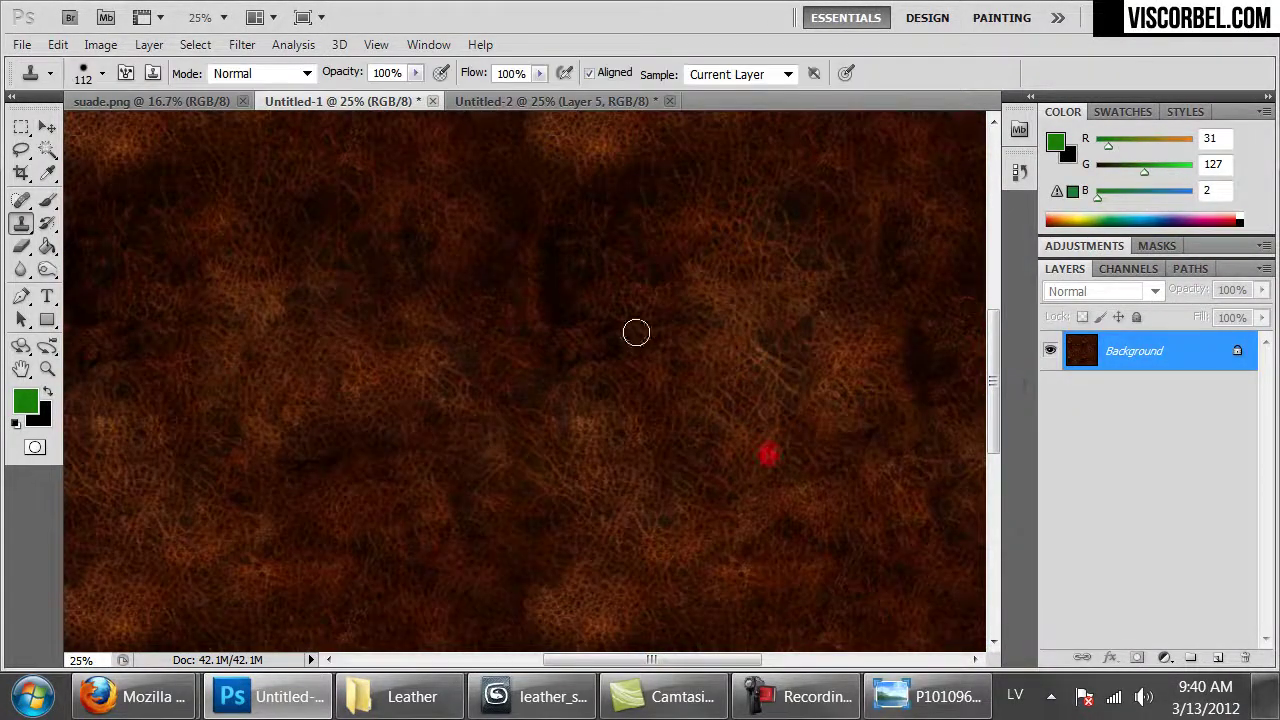
pyautogui.rightClick(707, 351)
pyautogui.click(651, 463)
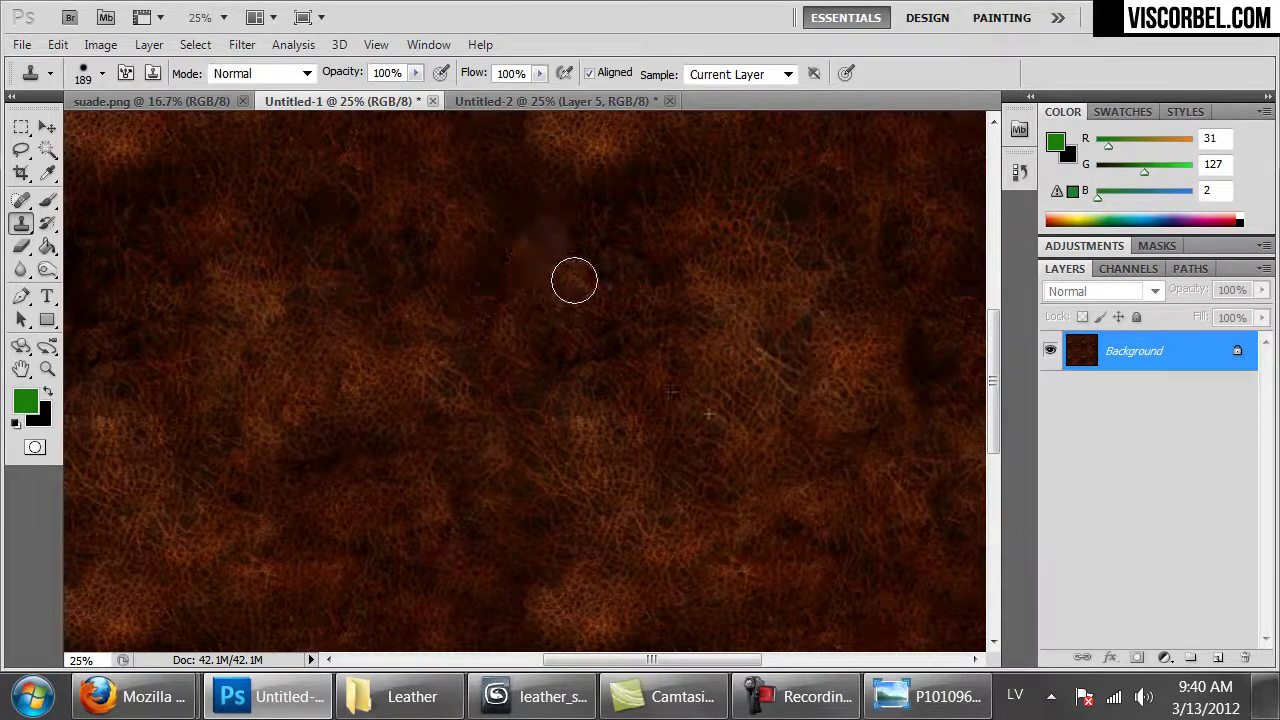
pyautogui.moveTo(571, 278); pyautogui.dragTo(640, 340)
pyautogui.hotkey('ctrl', '-')
pyautogui.hotkey('ctrl', '-')
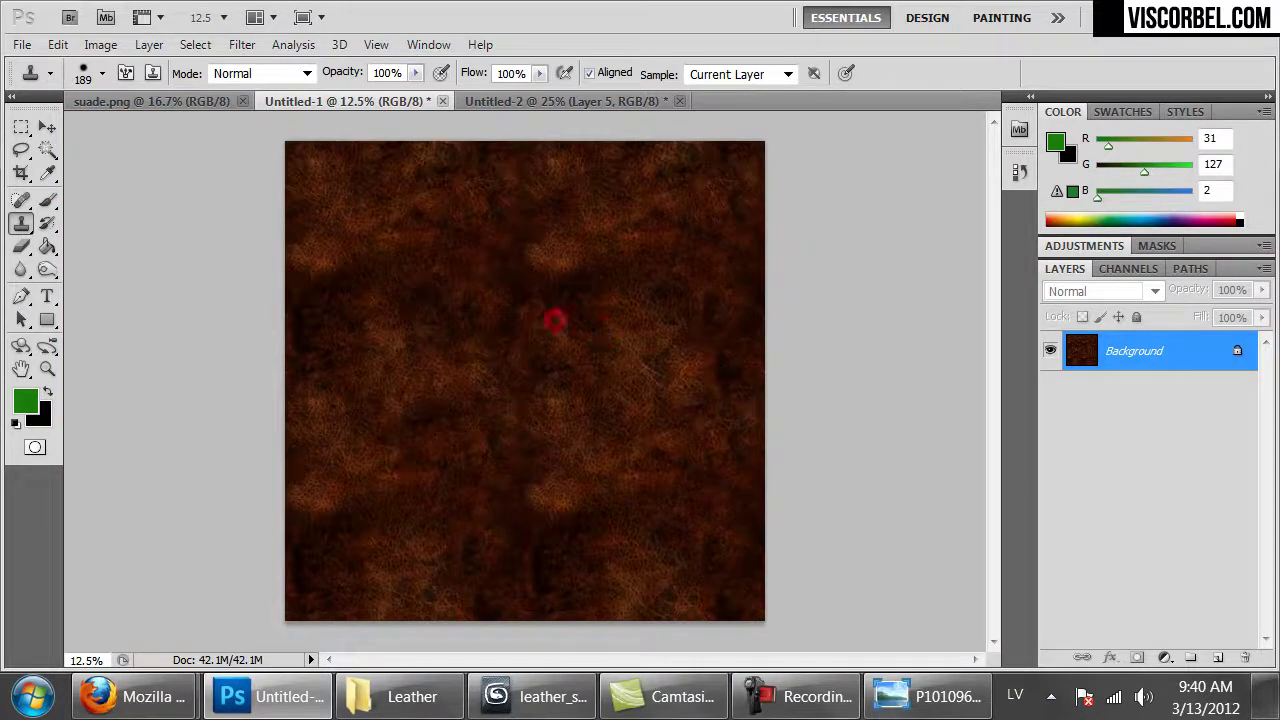
pyautogui.moveTo(649, 467); pyautogui.dragTo(677, 467)
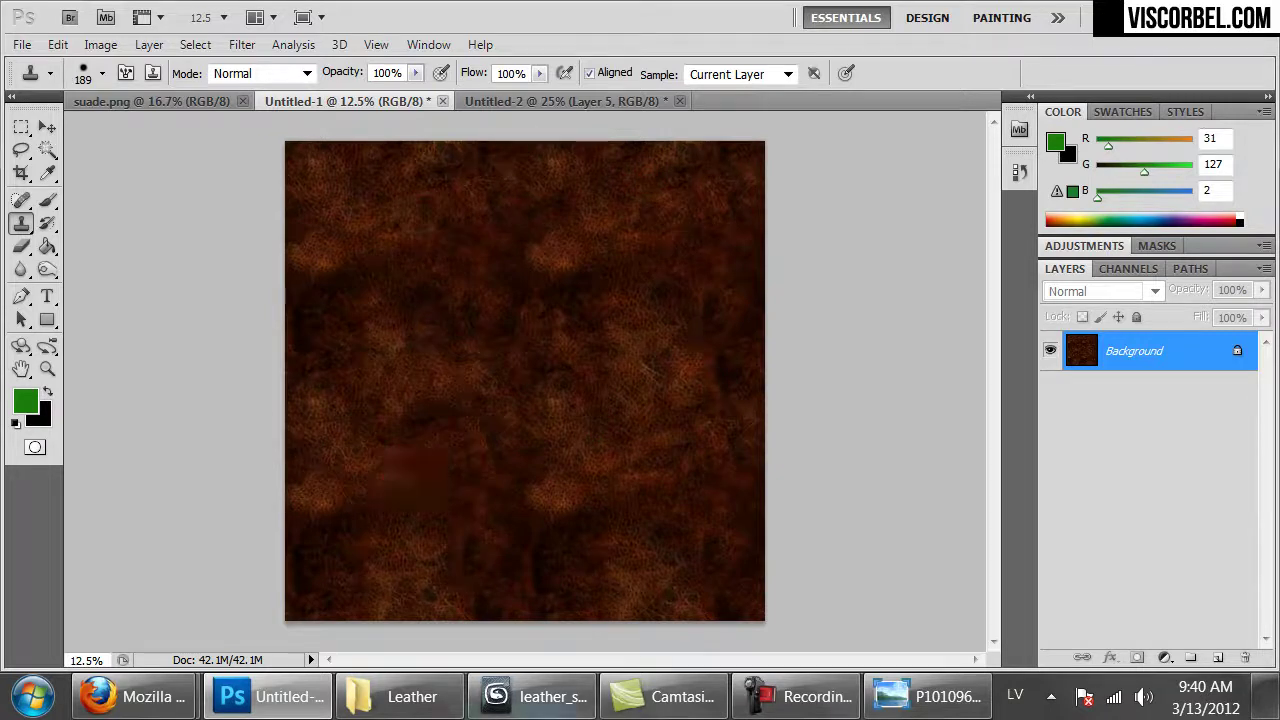
# - Switch to Firefox and look through the rest of the first CGTextures leather page for a worn leather texture
pyautogui.moveTo(135, 697)
pyautogui.click(110, 575)
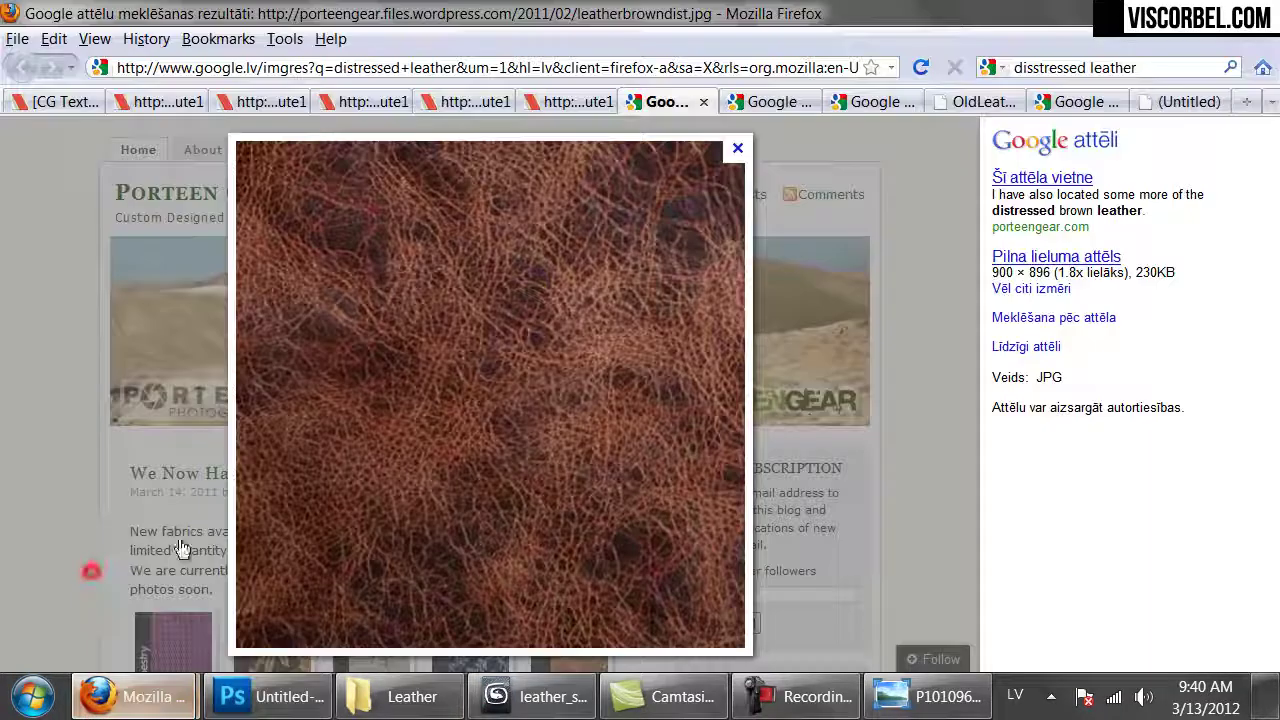
pyautogui.click(236, 103)
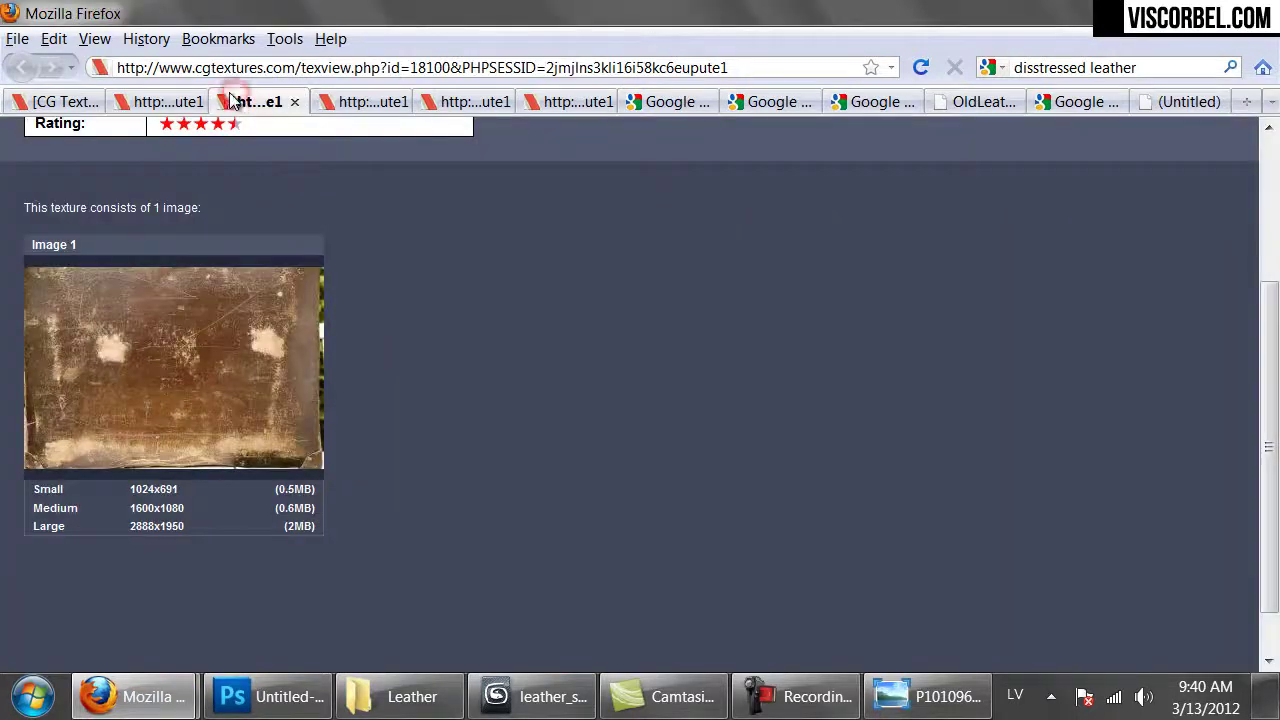
pyautogui.click(167, 110)
pyautogui.click(55, 101)
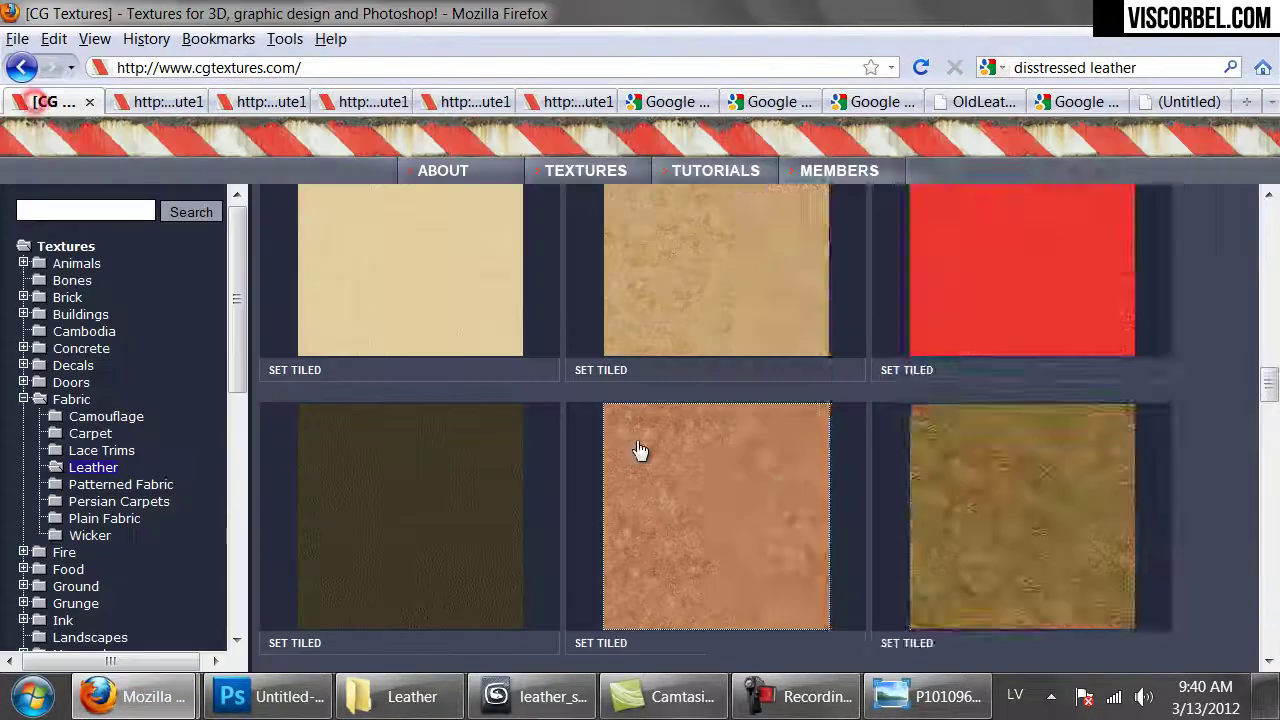
pyautogui.scroll(-3, 714, 483)
pyautogui.scroll(-5, 705, 475)
pyautogui.scroll(-5, 693, 465)
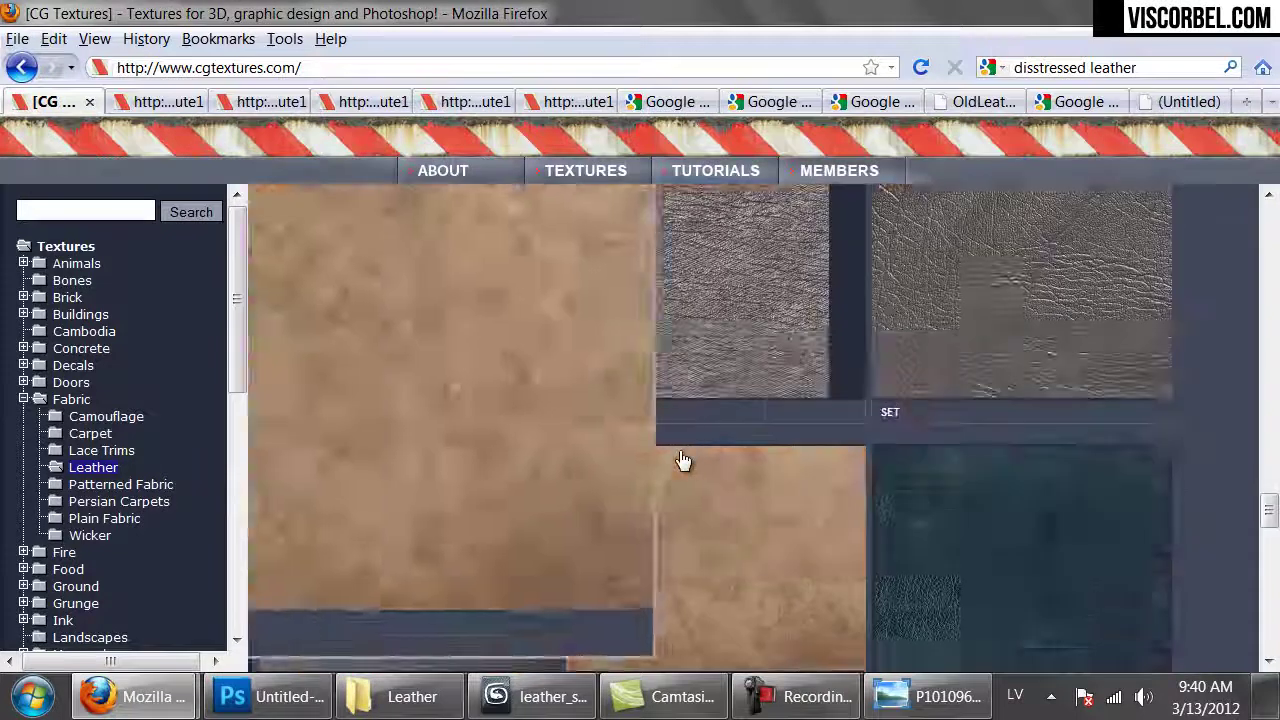
pyautogui.scroll(-3, 966, 409)
pyautogui.scroll(-5, 928, 413)
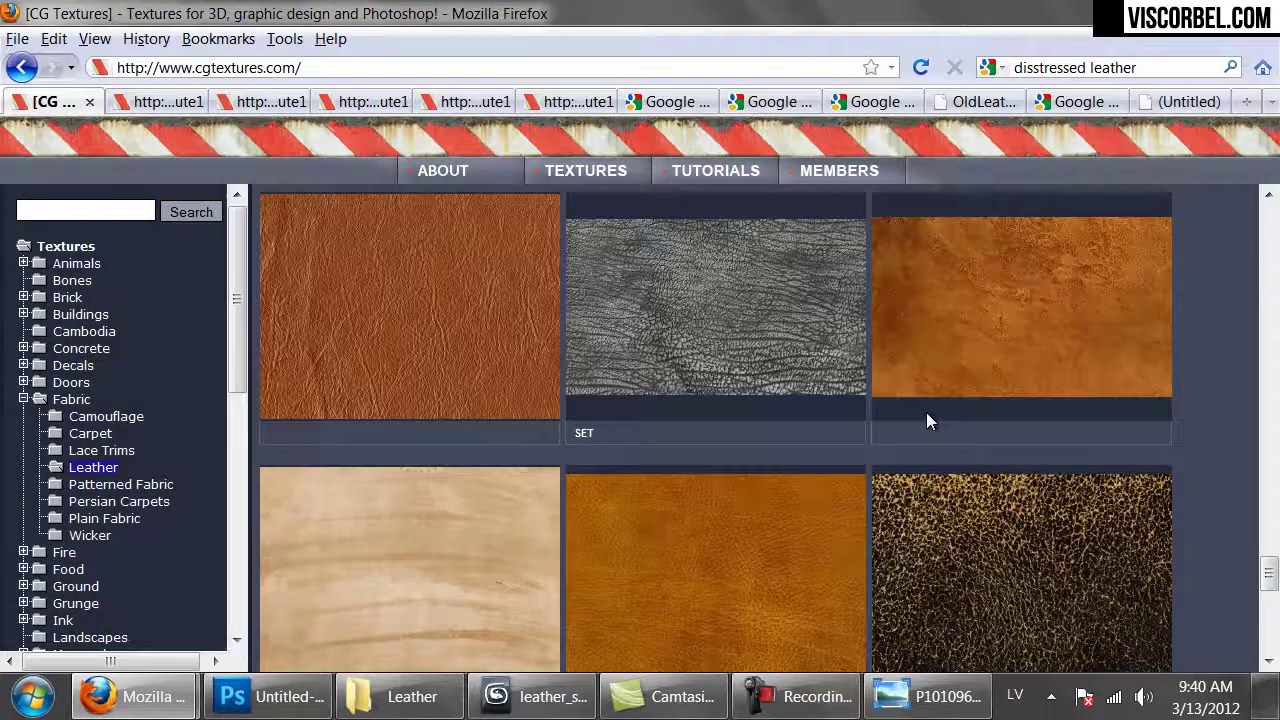
pyautogui.scroll(-3, 926, 413)
pyautogui.scroll(-3, 926, 412)
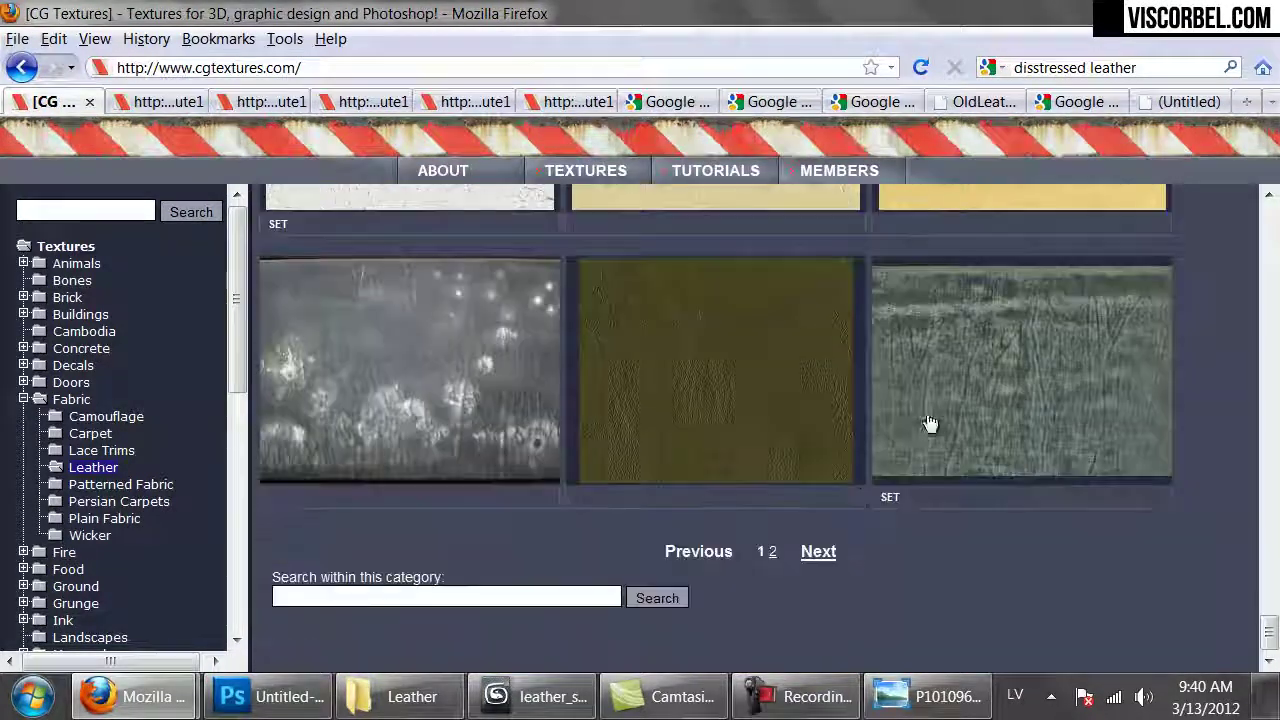
pyautogui.moveTo(996, 398)
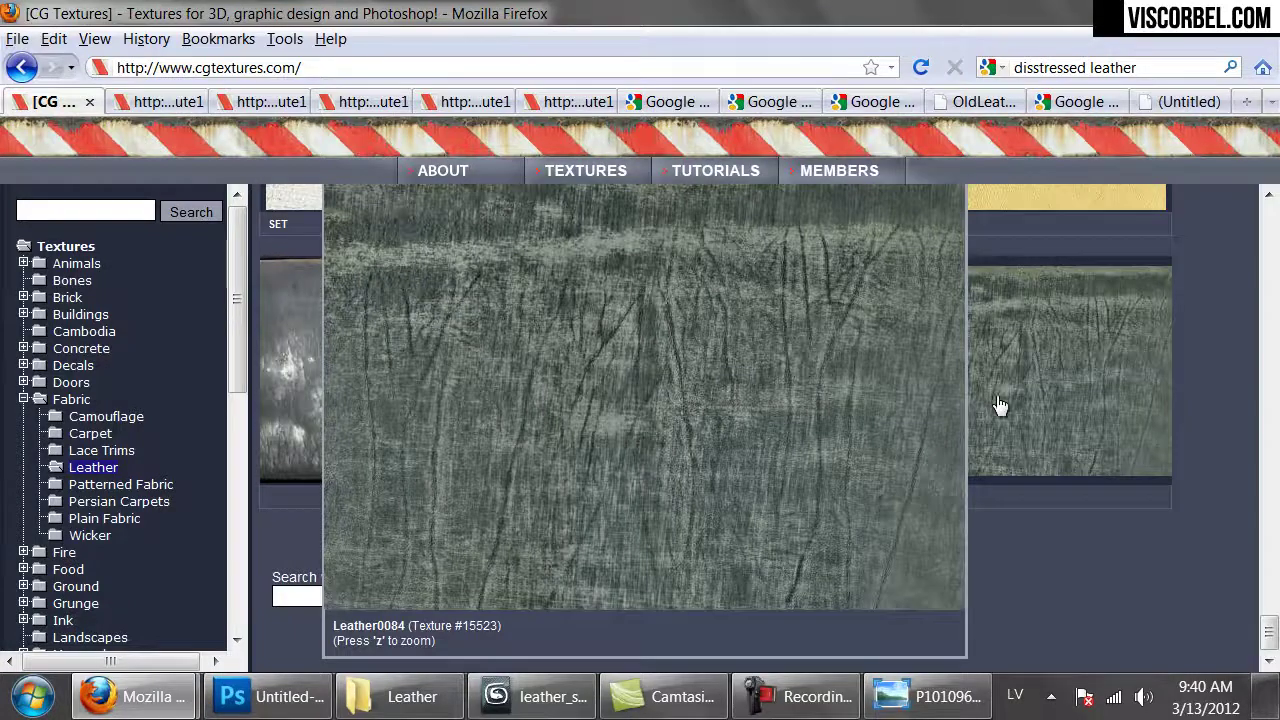
# - Look through the second page of the CGTextures leather category for a suitable worn leather
pyautogui.click(818, 551)
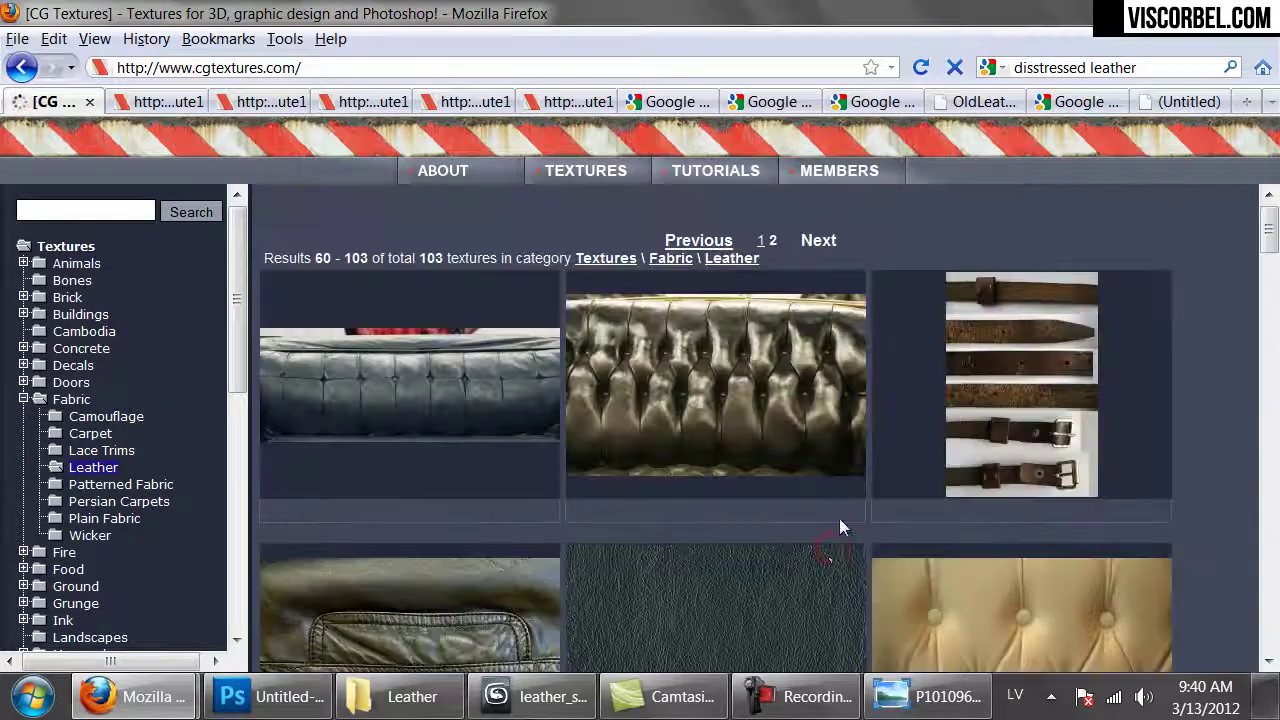
pyautogui.scroll(-3, 872, 287)
pyautogui.scroll(-4, 873, 287)
pyautogui.scroll(-15, 873, 287)
pyautogui.scroll(-12, 873, 287)
pyautogui.scroll(-9, 873, 287)
pyautogui.scroll(-15, 873, 287)
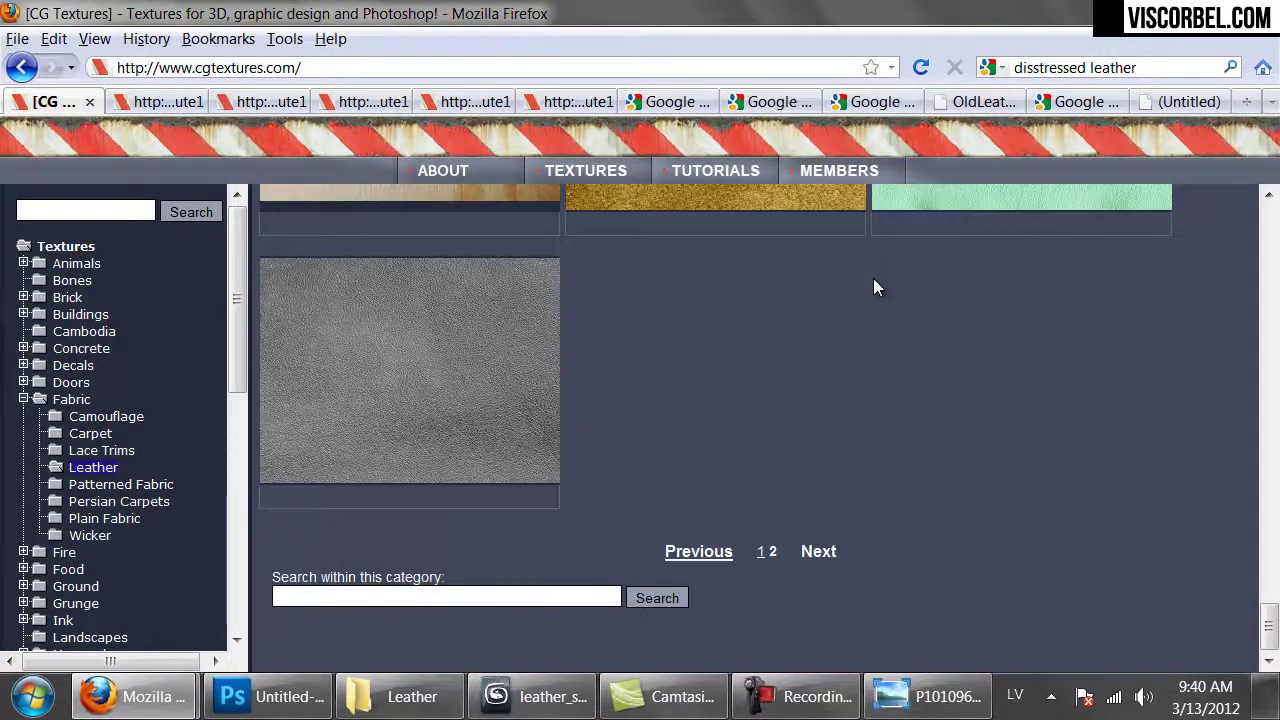
# - Return to the first page of the leather category and search it for a scratched leather texture
pyautogui.click(759, 556)
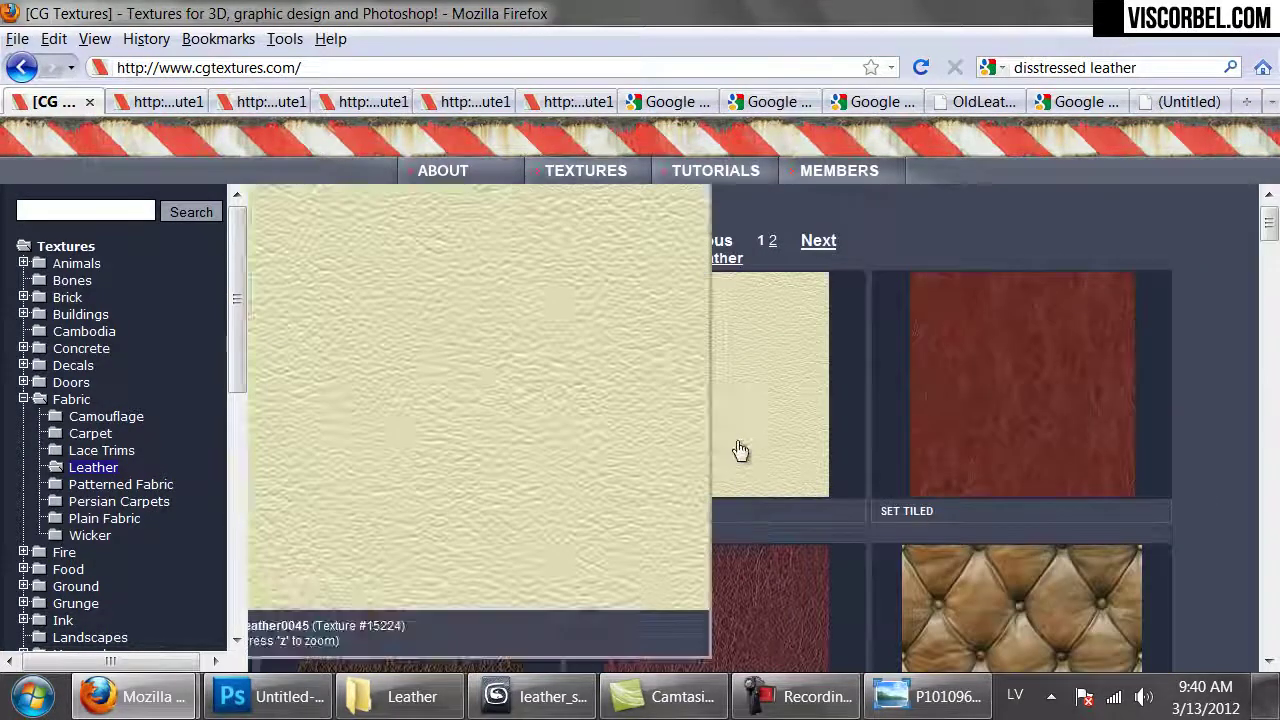
pyautogui.scroll(-3, 737, 448)
pyautogui.scroll(-3, 1040, 240)
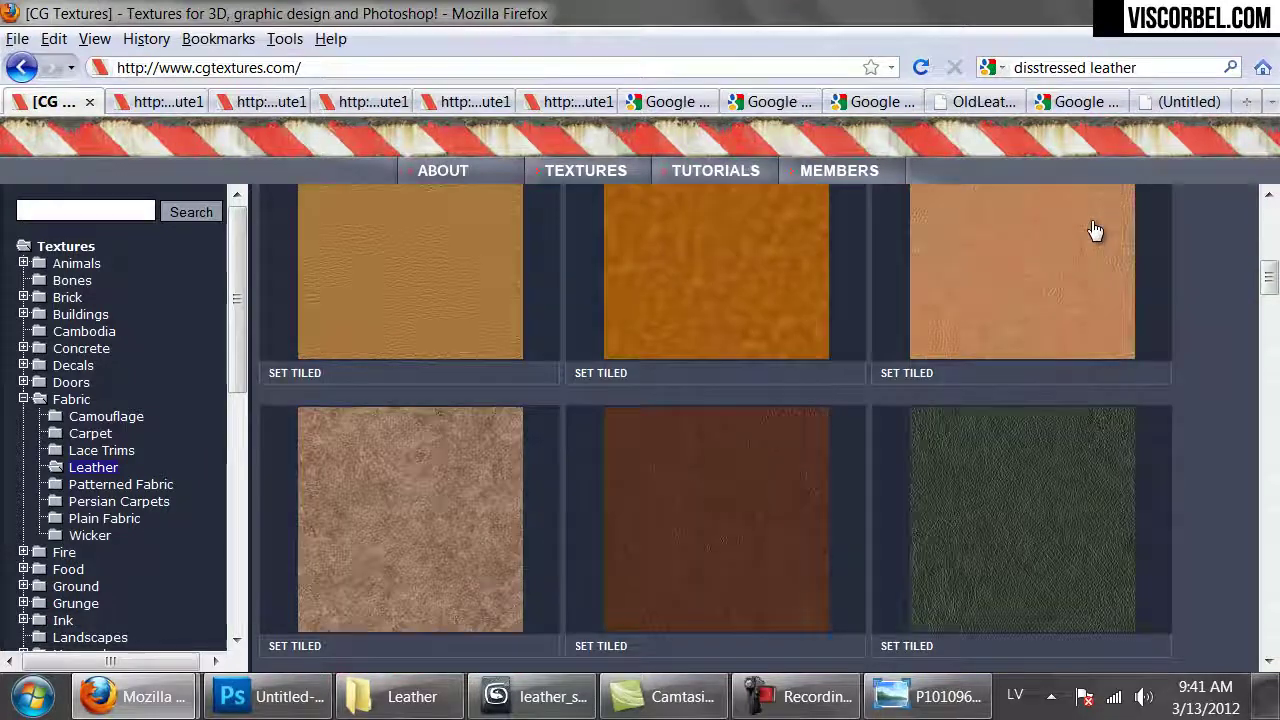
pyautogui.scroll(-10, 1095, 231)
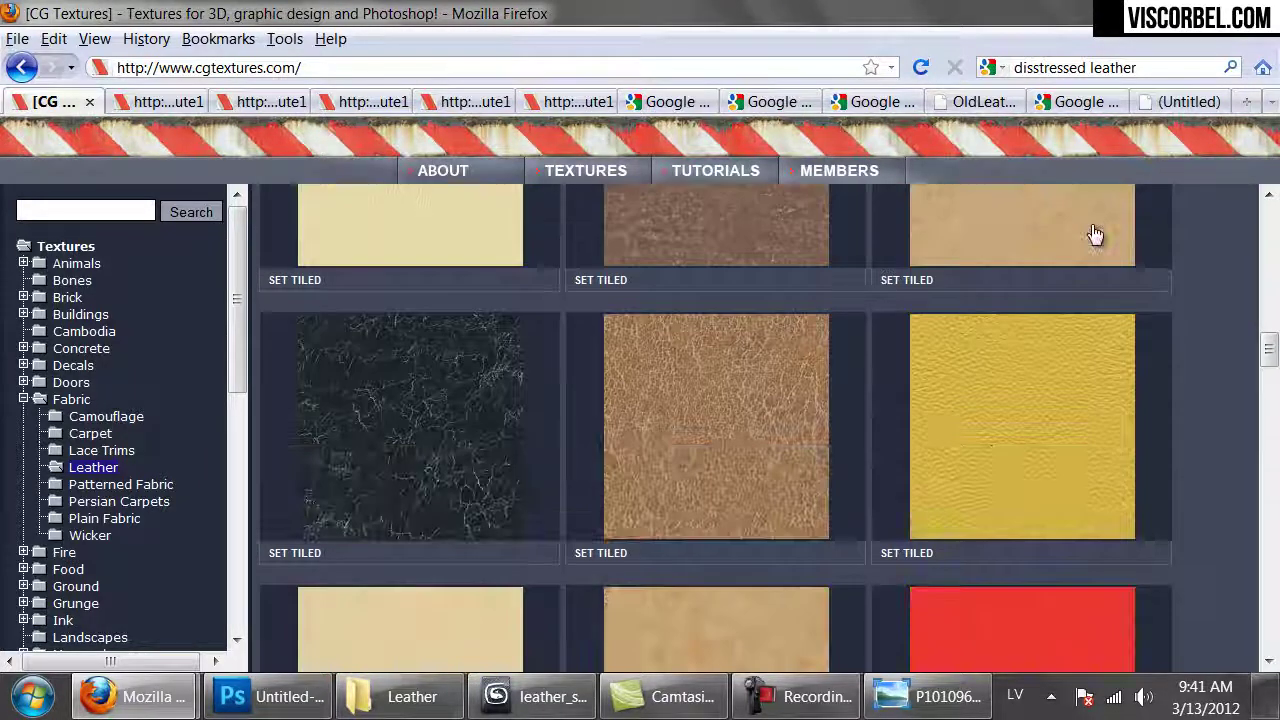
pyautogui.moveTo(807, 420)
pyautogui.scroll(-10, 807, 420)
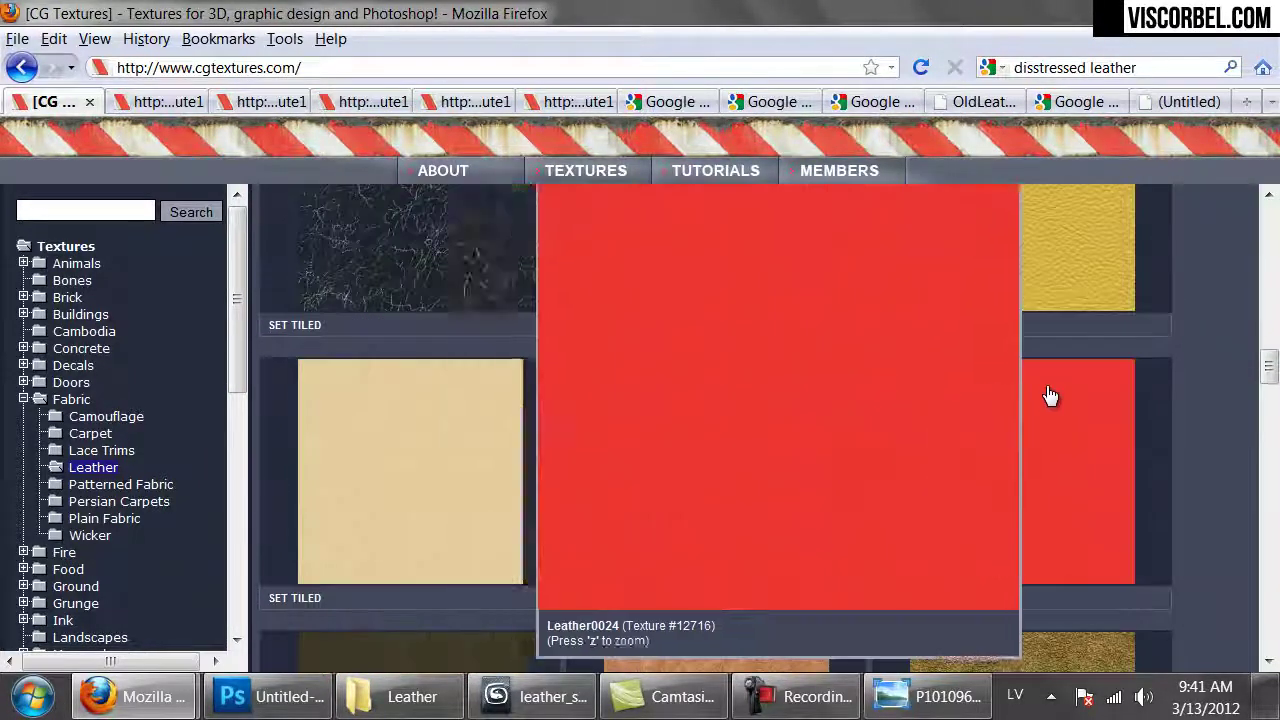
pyautogui.scroll(-4, 1060, 385)
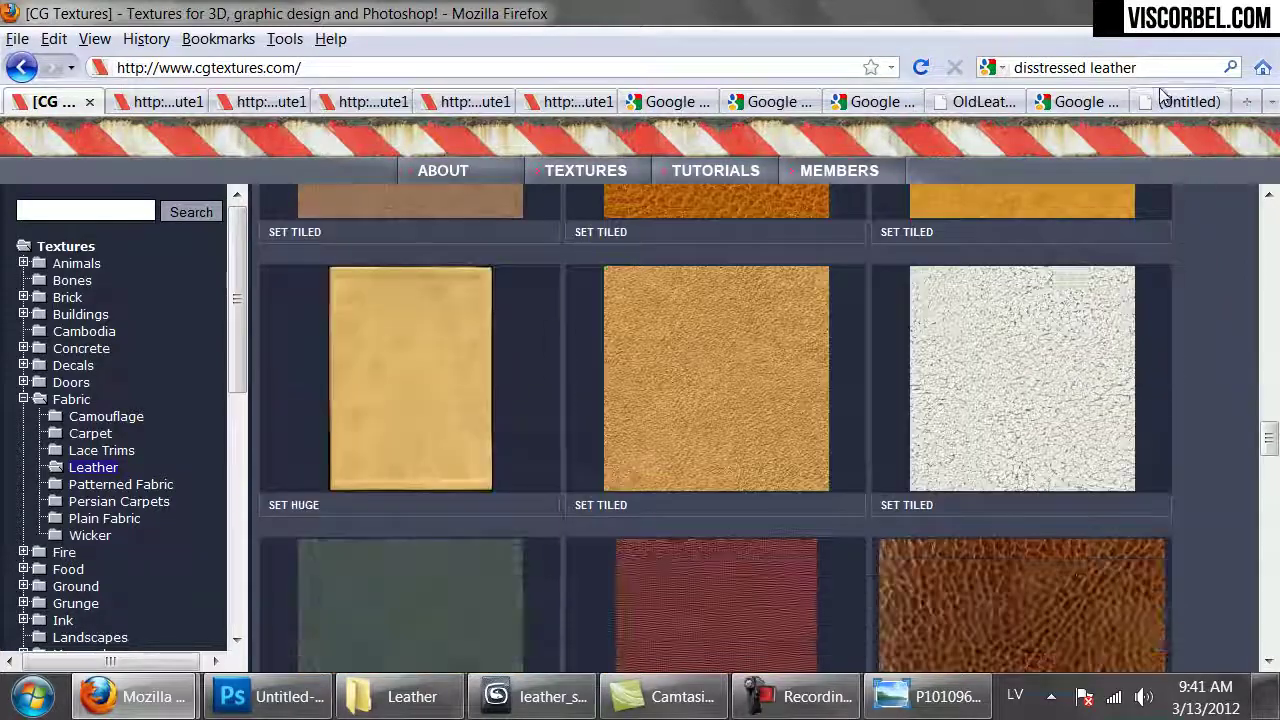
pyautogui.scroll(-4, 1086, 346)
pyautogui.scroll(-4, 1086, 346)
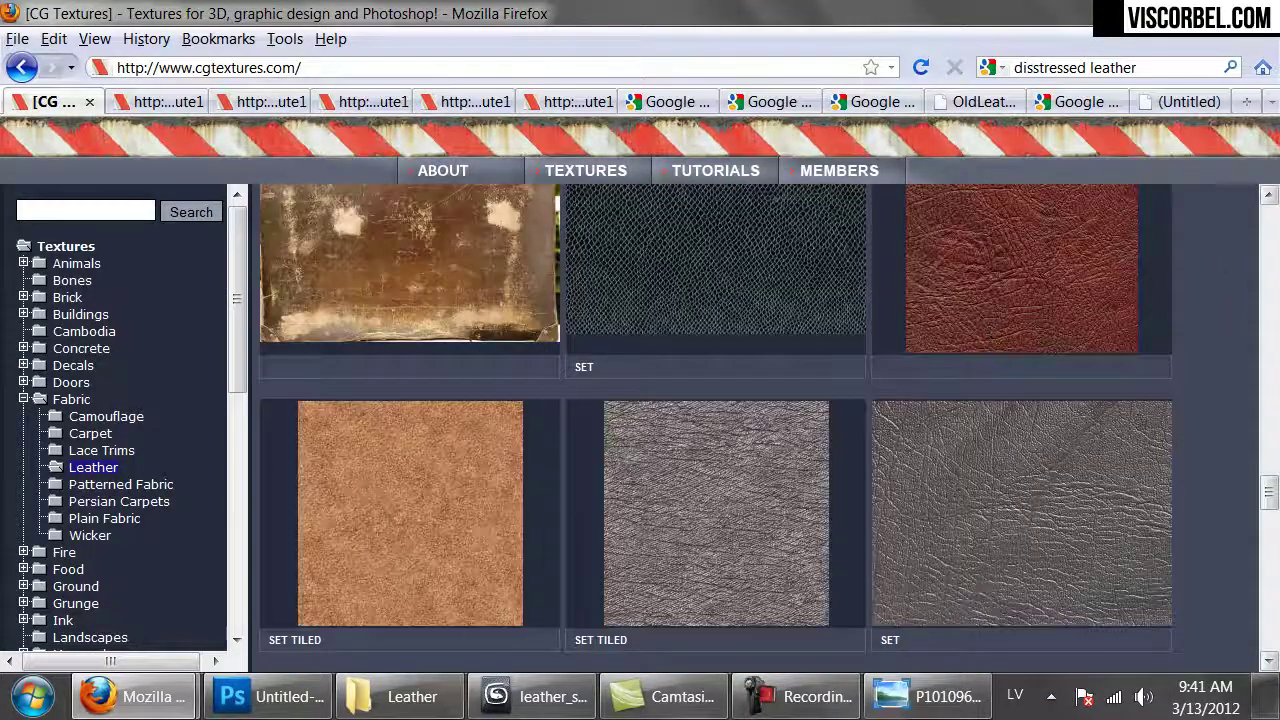
pyautogui.scroll(-10, 1045, 294)
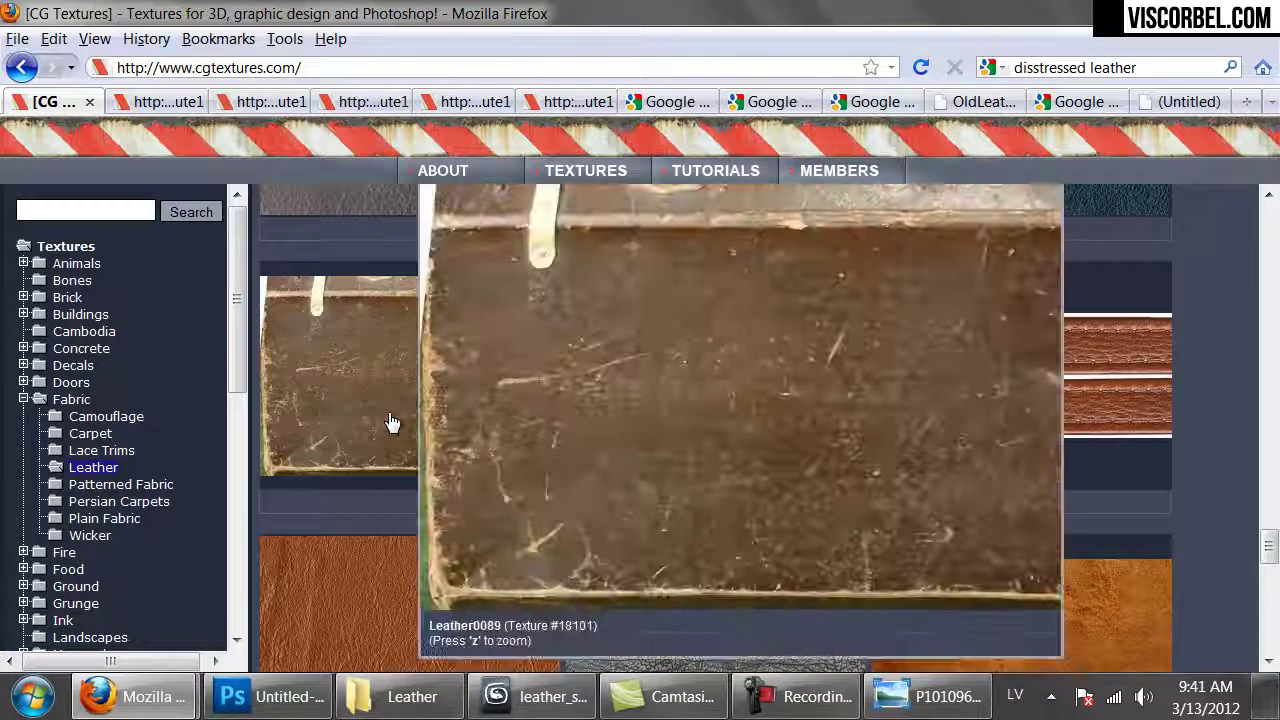
# - Download the large 2888x1920 version of the scratched leather texture Leather0089 and open it in Photoshop
pyautogui.click(390, 423)
pyautogui.scroll(-2, 279, 459)
pyautogui.scroll(-2, 279, 459)
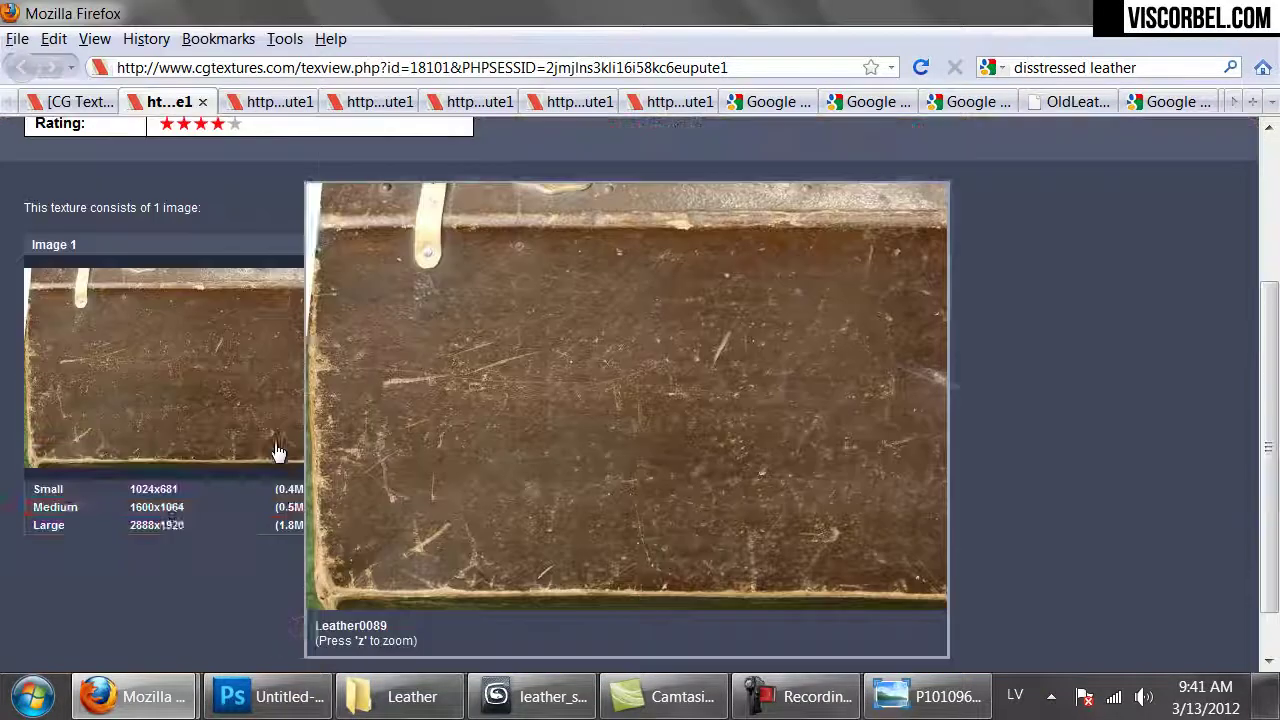
pyautogui.click(171, 528)
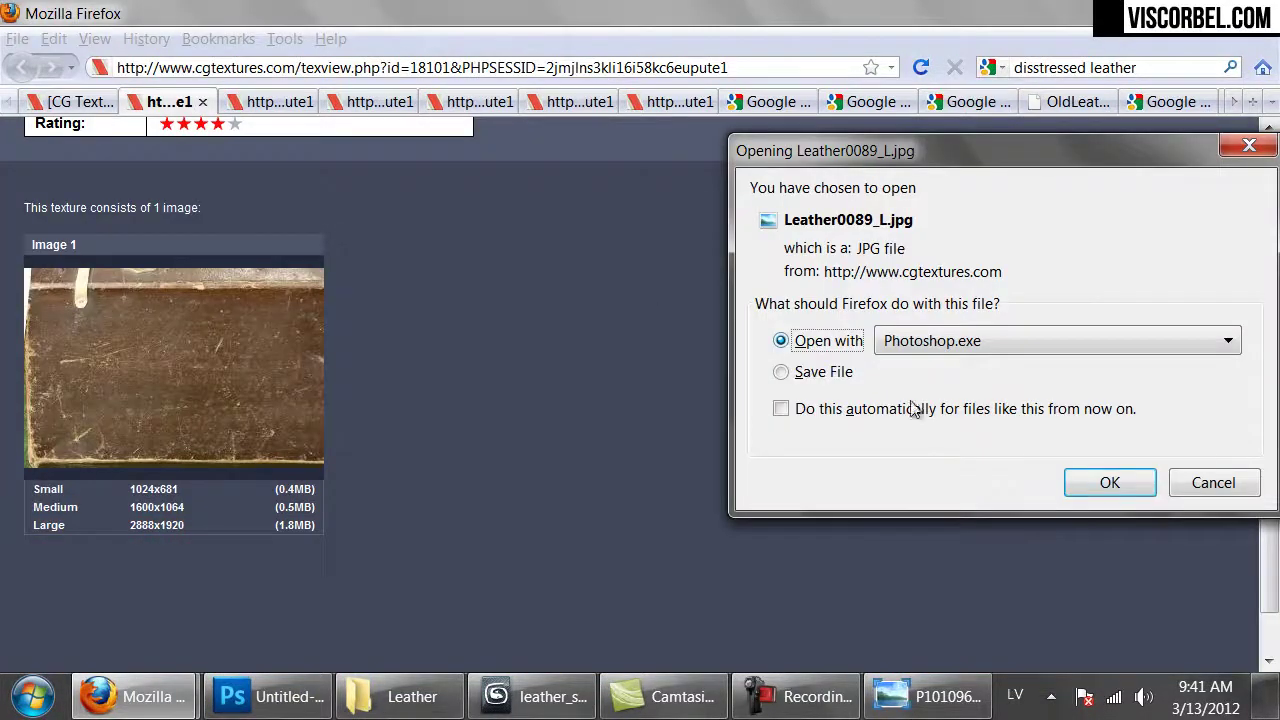
pyautogui.click(1120, 488)
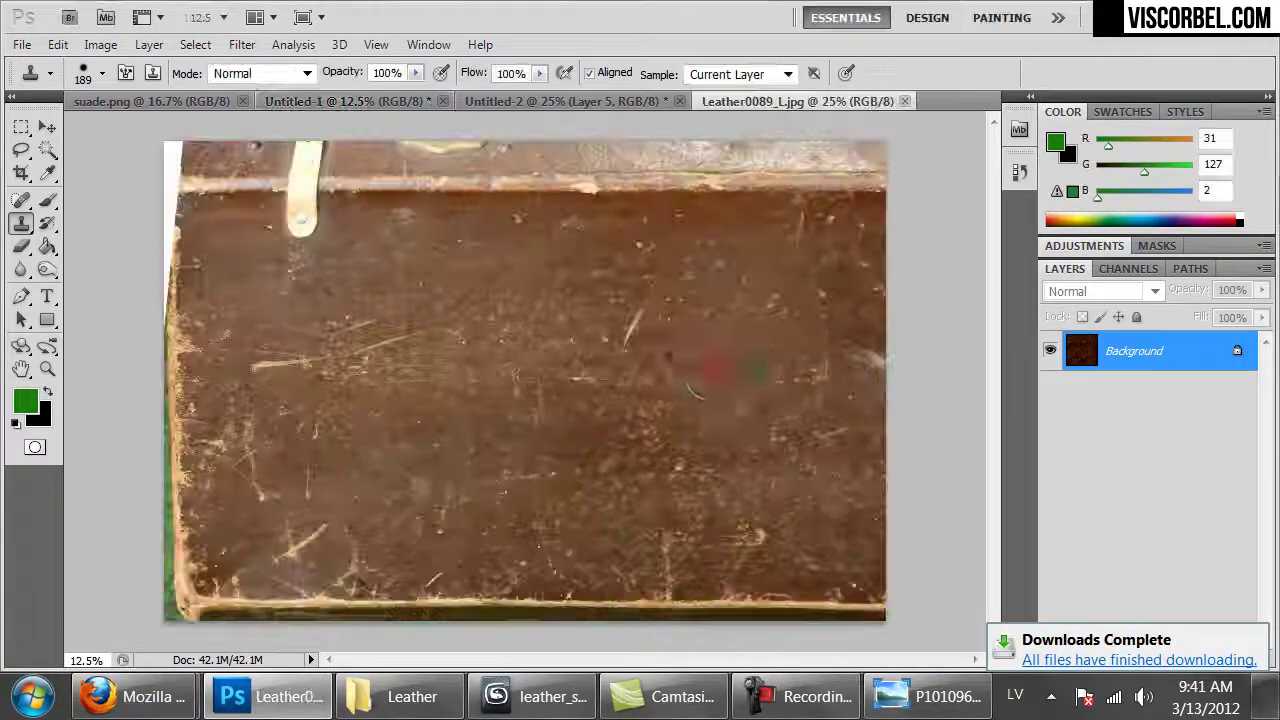
# - Crop Leather0089_L.jpg to a square of scratched brown leather, leaving out the strap and the case edges
pyautogui.click(715, 376)
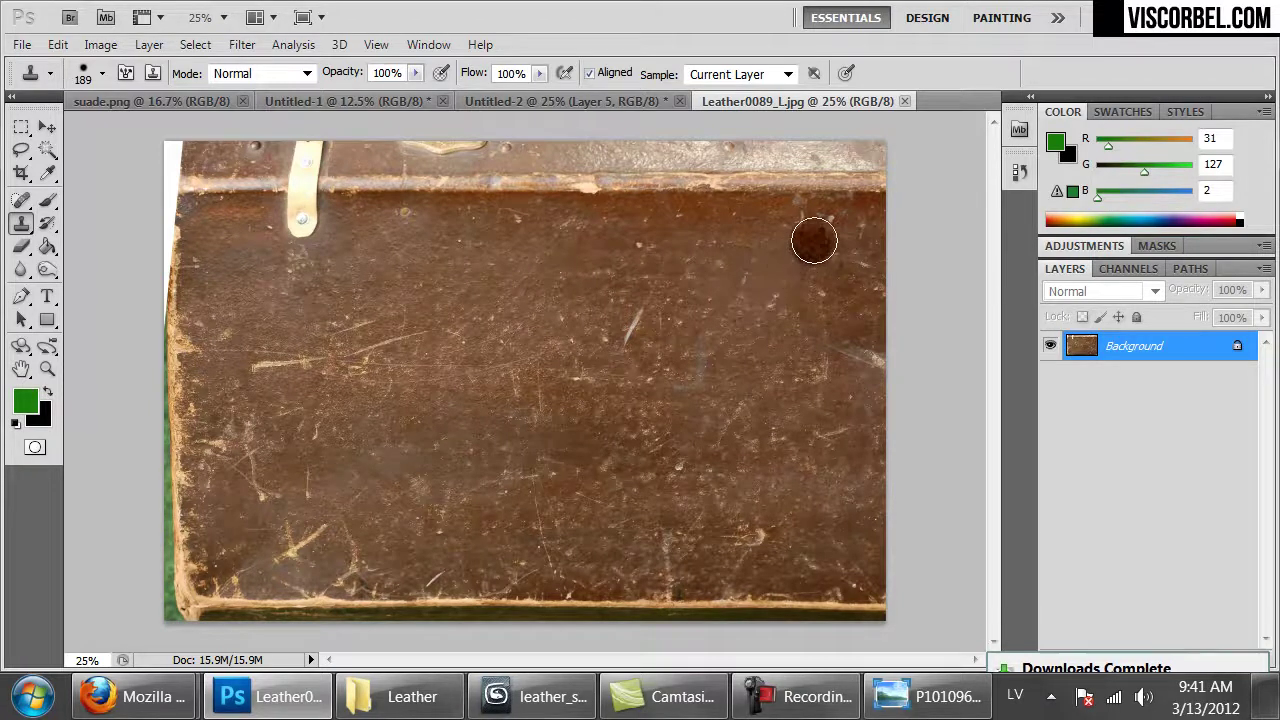
pyautogui.press('c')
pyautogui.moveTo(686, 319); pyautogui.dragTo(480, 437)
pyautogui.moveTo(424, 514); pyautogui.dragTo(281, 589)
pyautogui.moveTo(805, 380); pyautogui.dragTo(672, 390)
pyautogui.press('Return')
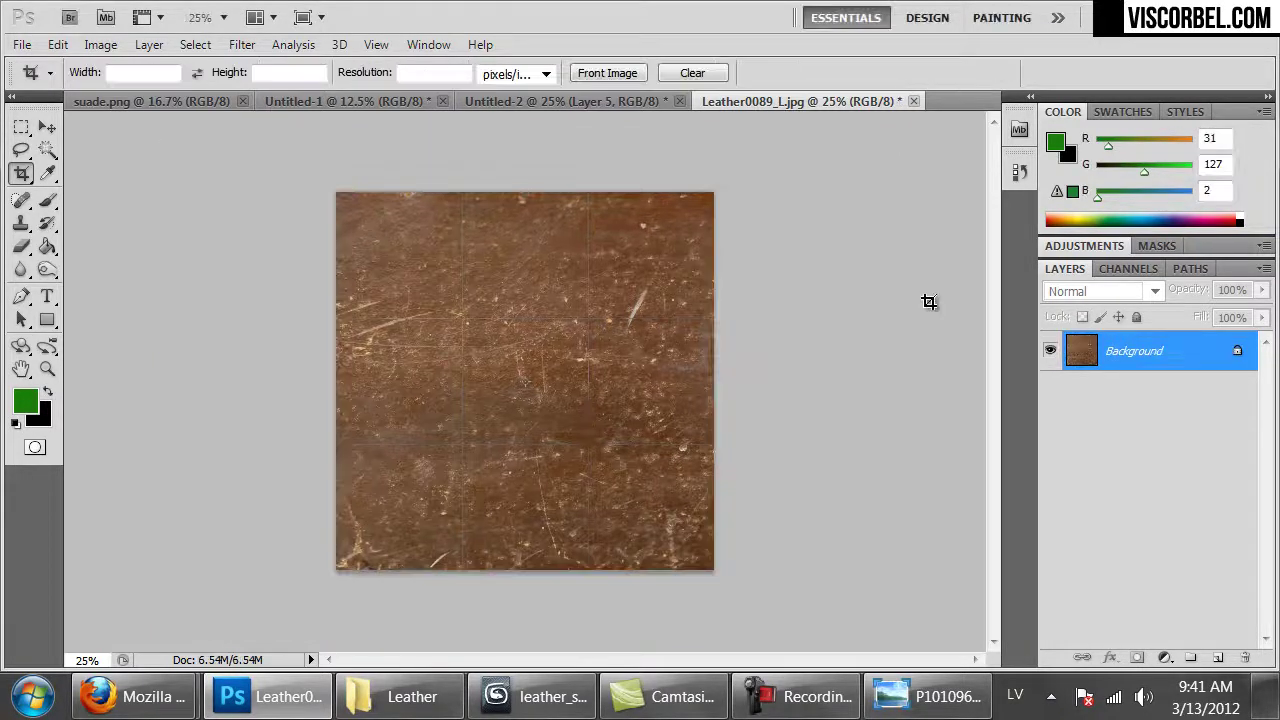
# - Copy the whole cropped scratched leather, paste it into Untitled-1 as a new layer and move it to the canvas's upper-left corner
pyautogui.hotkey('ctrl', 'a')
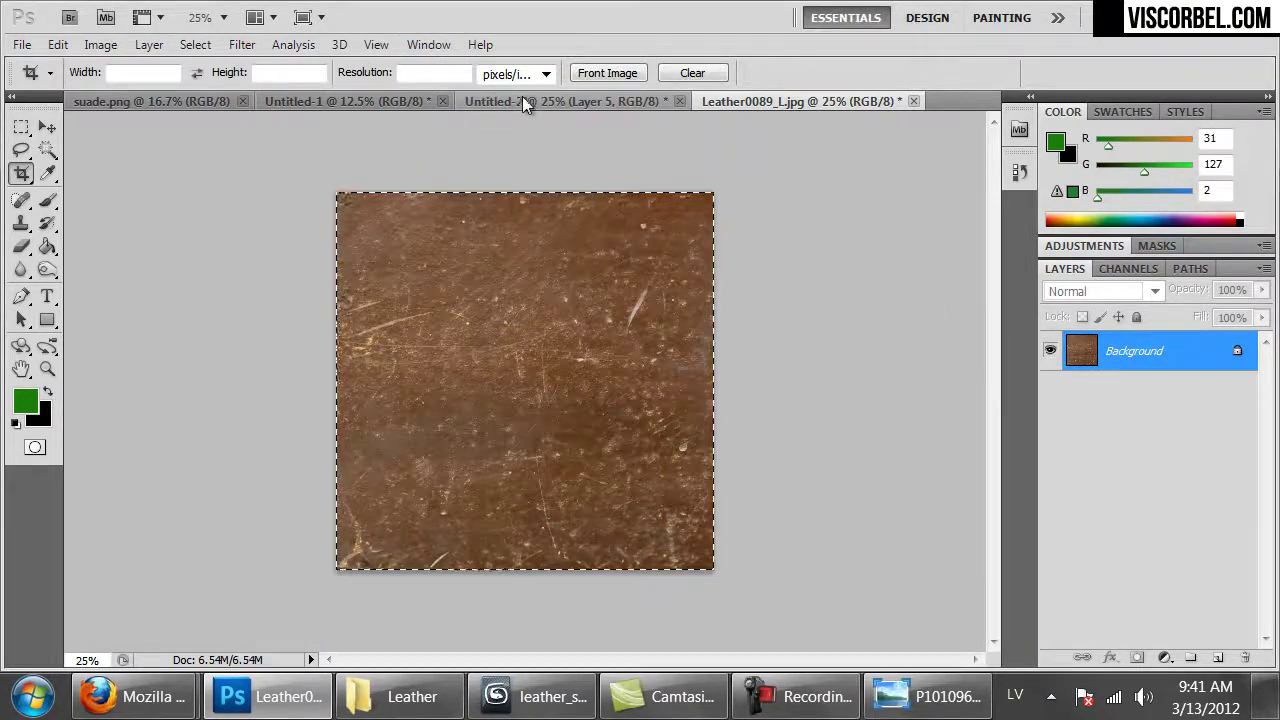
pyautogui.click(614, 104)
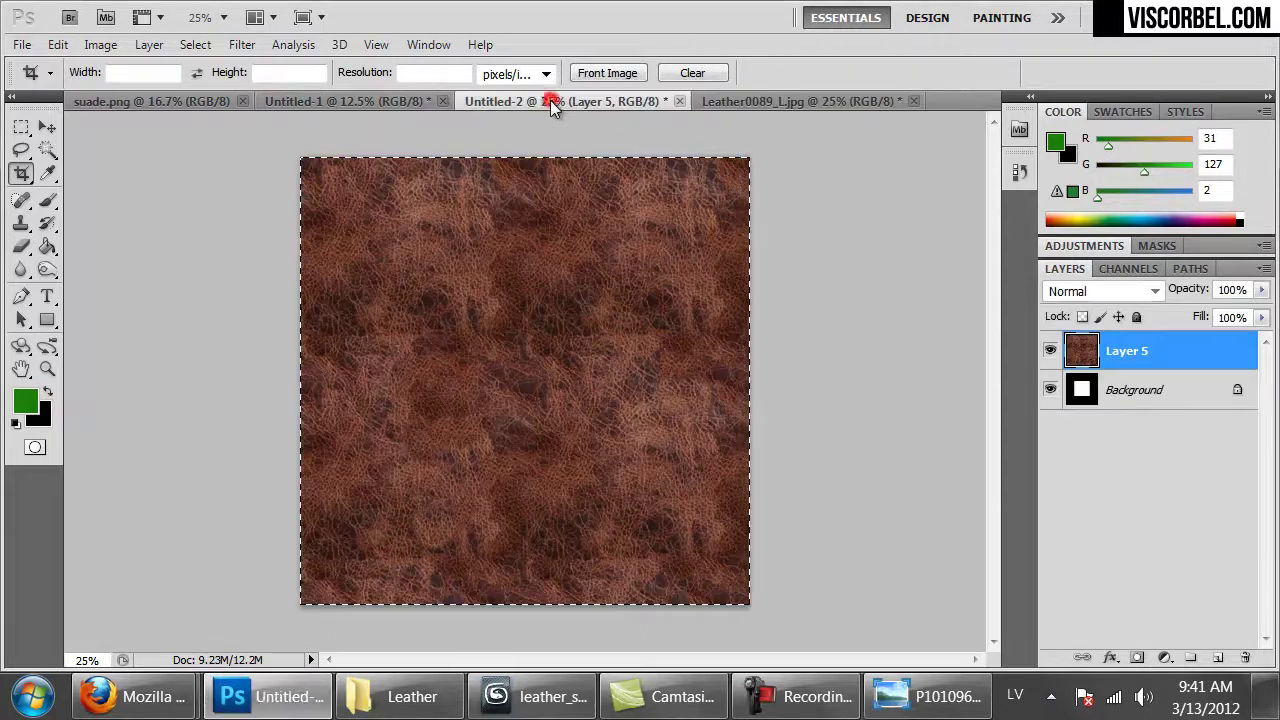
pyautogui.click(330, 101)
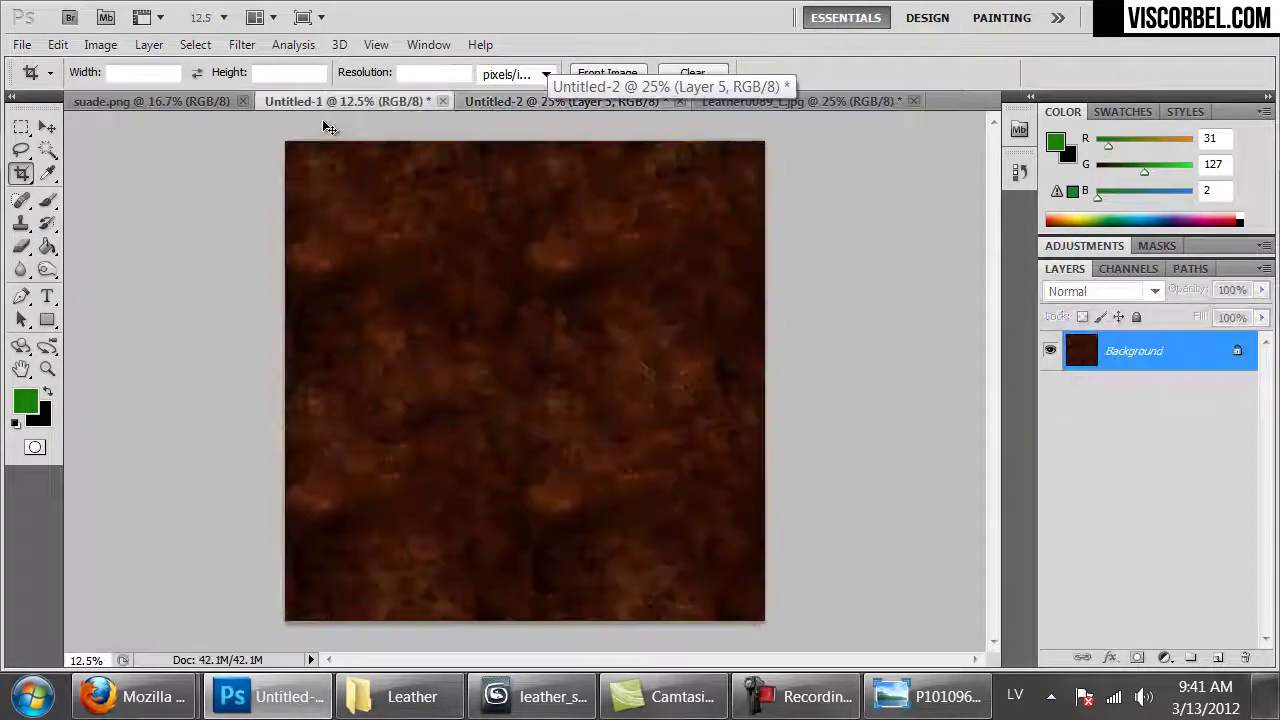
pyautogui.hotkey('ctrl', 'v')
pyautogui.keyDown('ctrl'); pyautogui.moveTo(480, 329); pyautogui.dragTo(334, 182); pyautogui.keyUp('ctrl')
pyautogui.press('m')
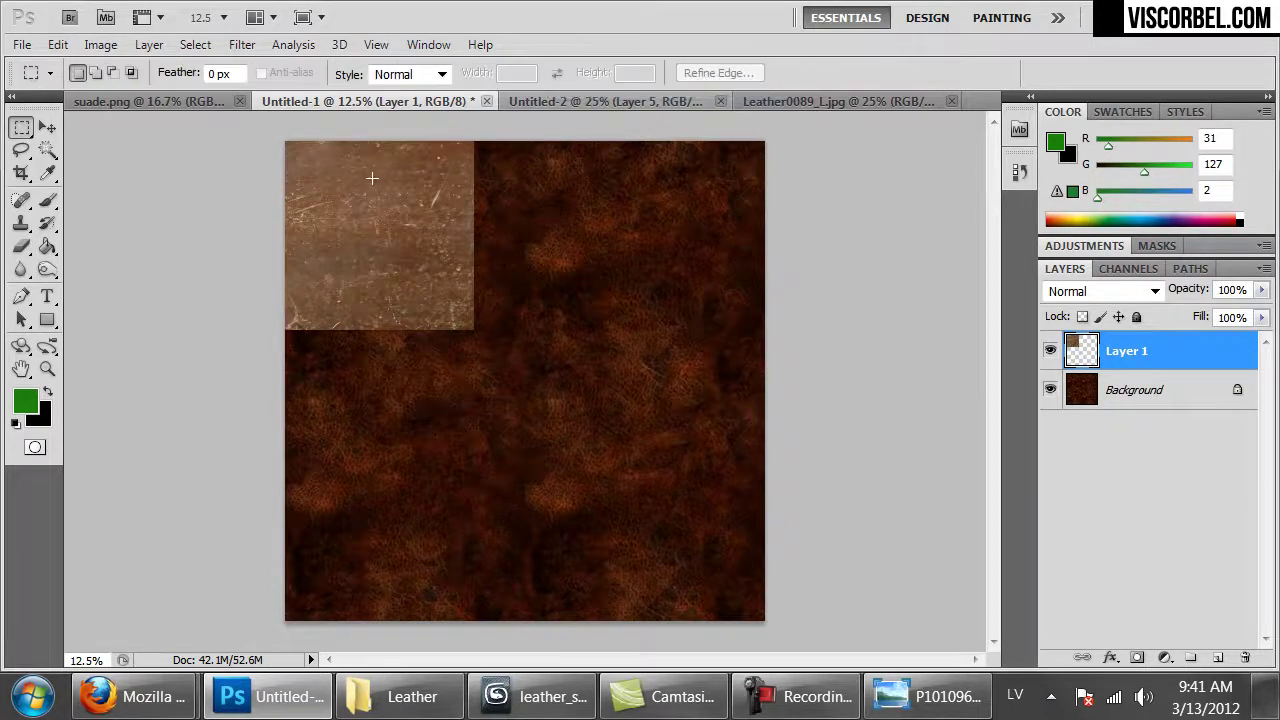
# - Scale the scratched leather layer proportionally with Free Transform until it fills the whole canvas
pyautogui.rightClick(372, 177)
pyautogui.click(506, 373)
pyautogui.keyDown('shift'); pyautogui.moveTo(469, 329); pyautogui.dragTo(758, 618); pyautogui.keyUp('shift')
pyautogui.press('Return')
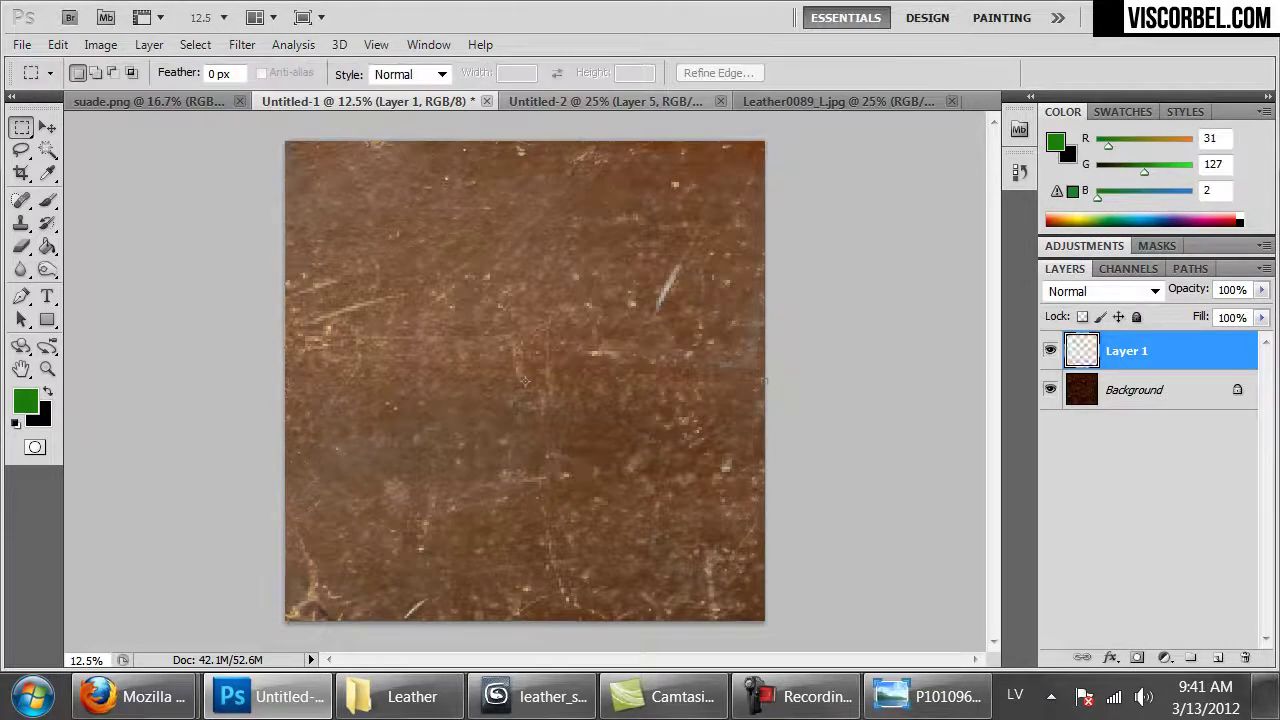
# - Raise the scratched leather layer's contrast with Levels, setting the black input level to 64 and the white input level to 143
pyautogui.click(1090, 291)
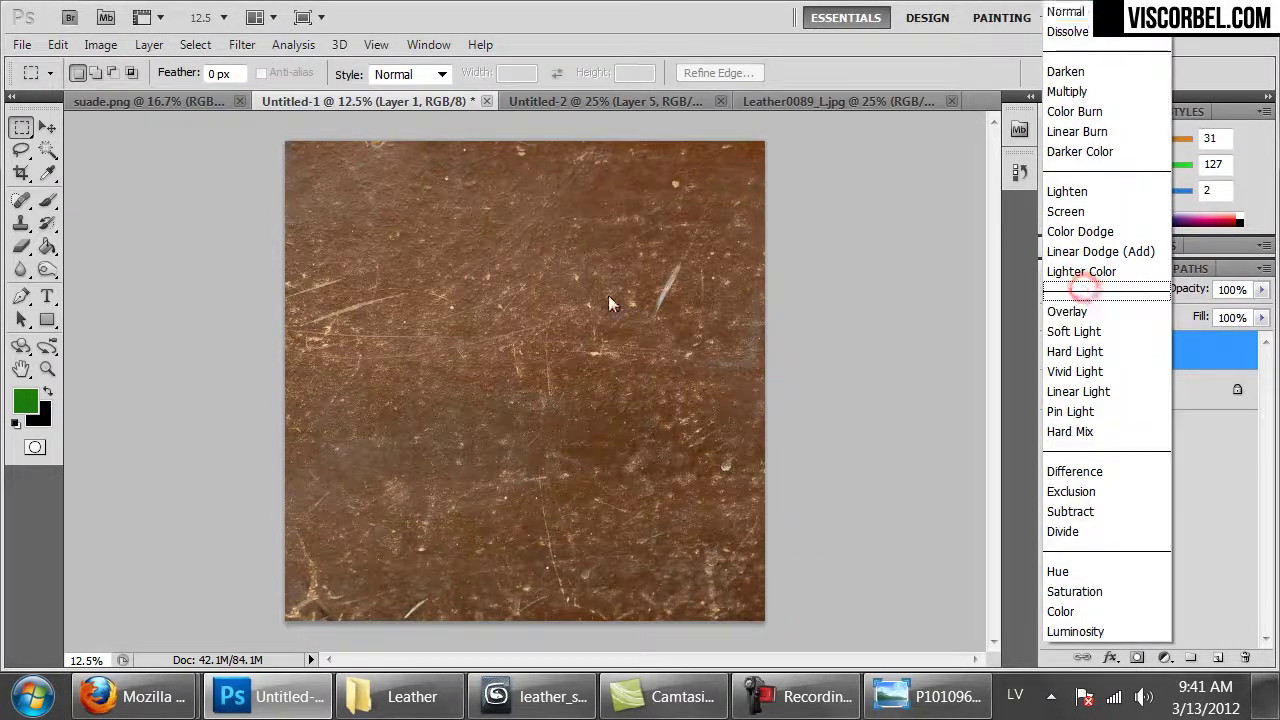
pyautogui.click(452, 329)
pyautogui.hotkey('ctrl', 'l')
pyautogui.moveTo(1084, 386); pyautogui.dragTo(972, 388)
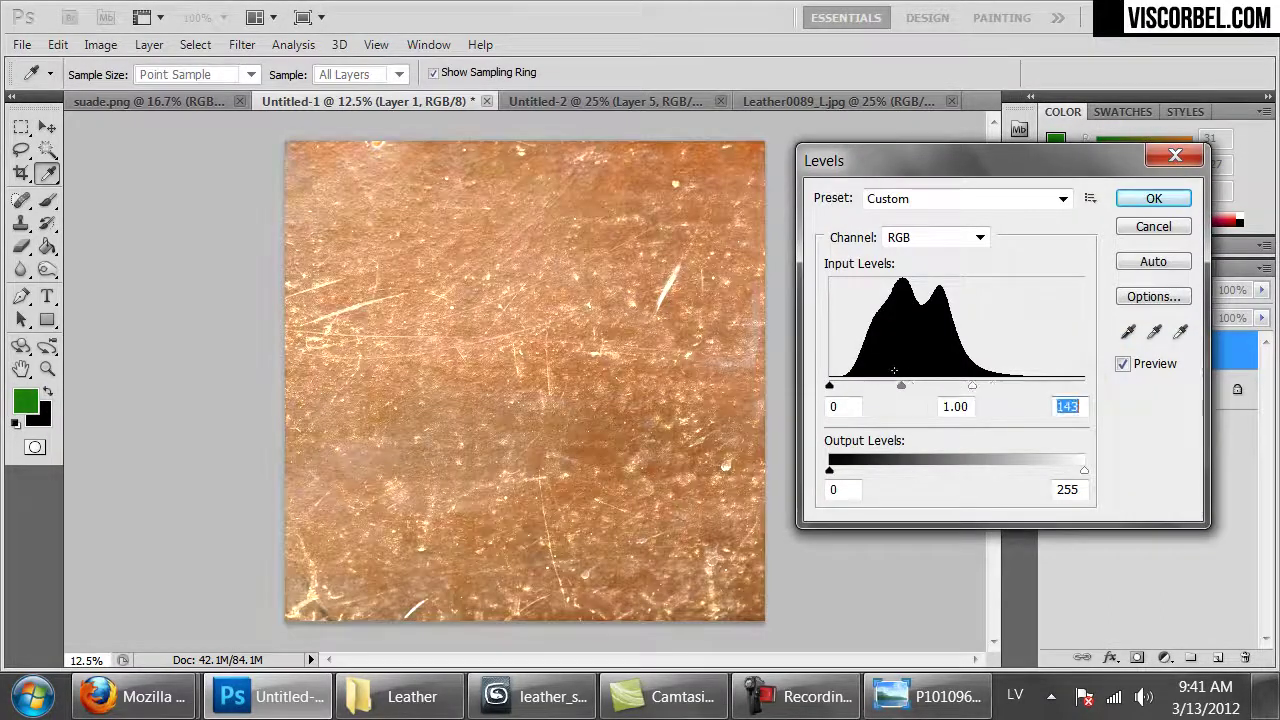
pyautogui.moveTo(831, 386); pyautogui.dragTo(897, 403)
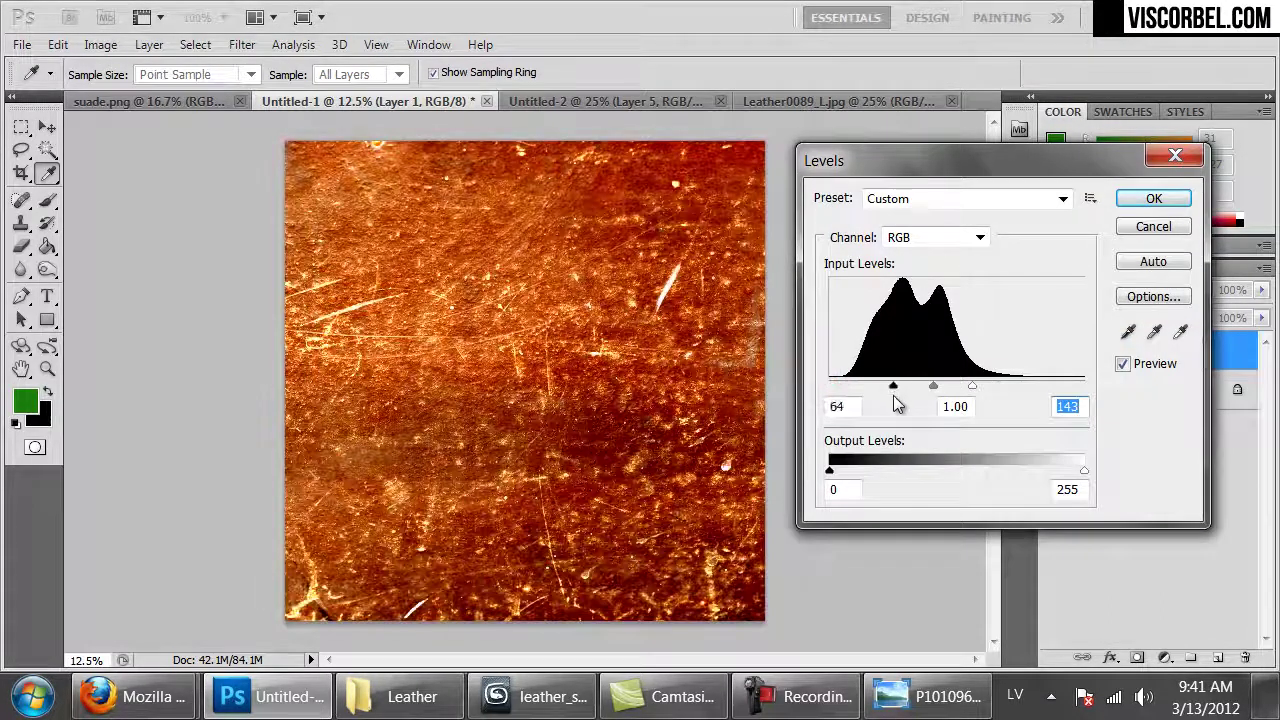
pyautogui.click(1148, 198)
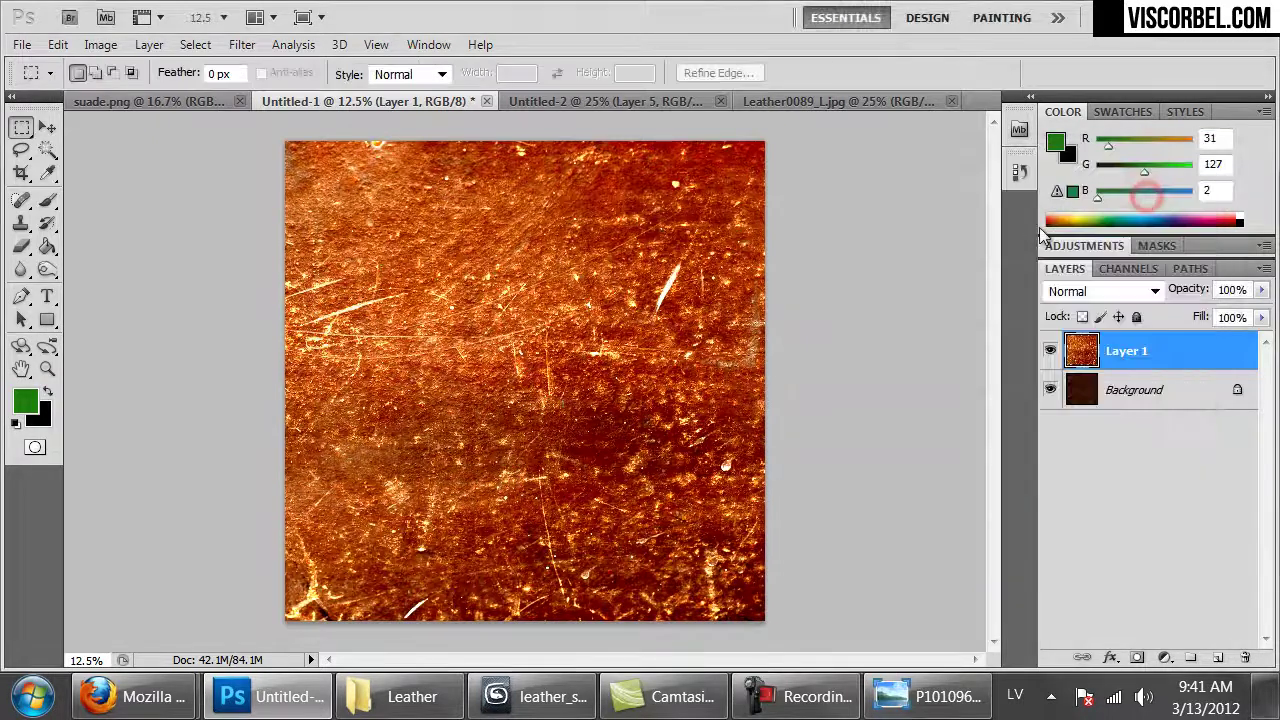
# - Desaturate the scratched leather layer completely with Hue/Saturation, setting Saturation to -100
pyautogui.hotkey('ctrl', 'u')
pyautogui.click(860, 398)
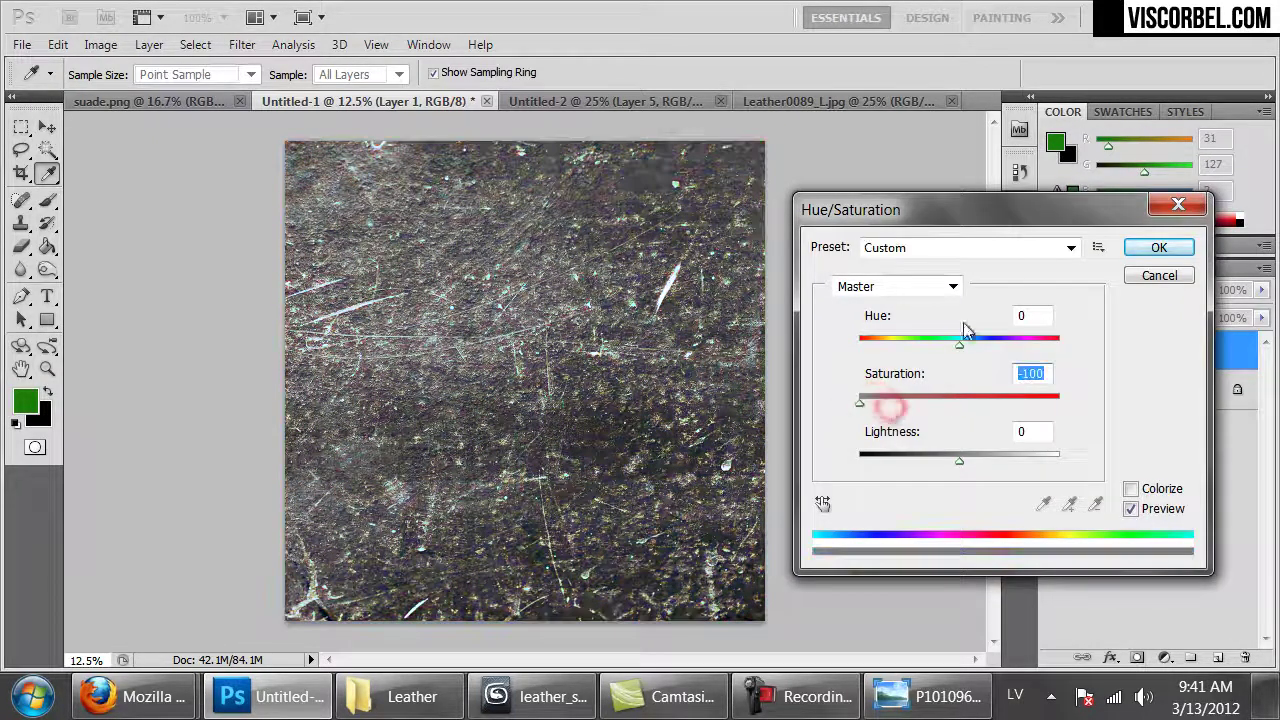
pyautogui.click(1157, 249)
# - Try several blend modes on the scratched leather layer, starting from Multiply, and set it to Soft Light
pyautogui.click(1130, 291)
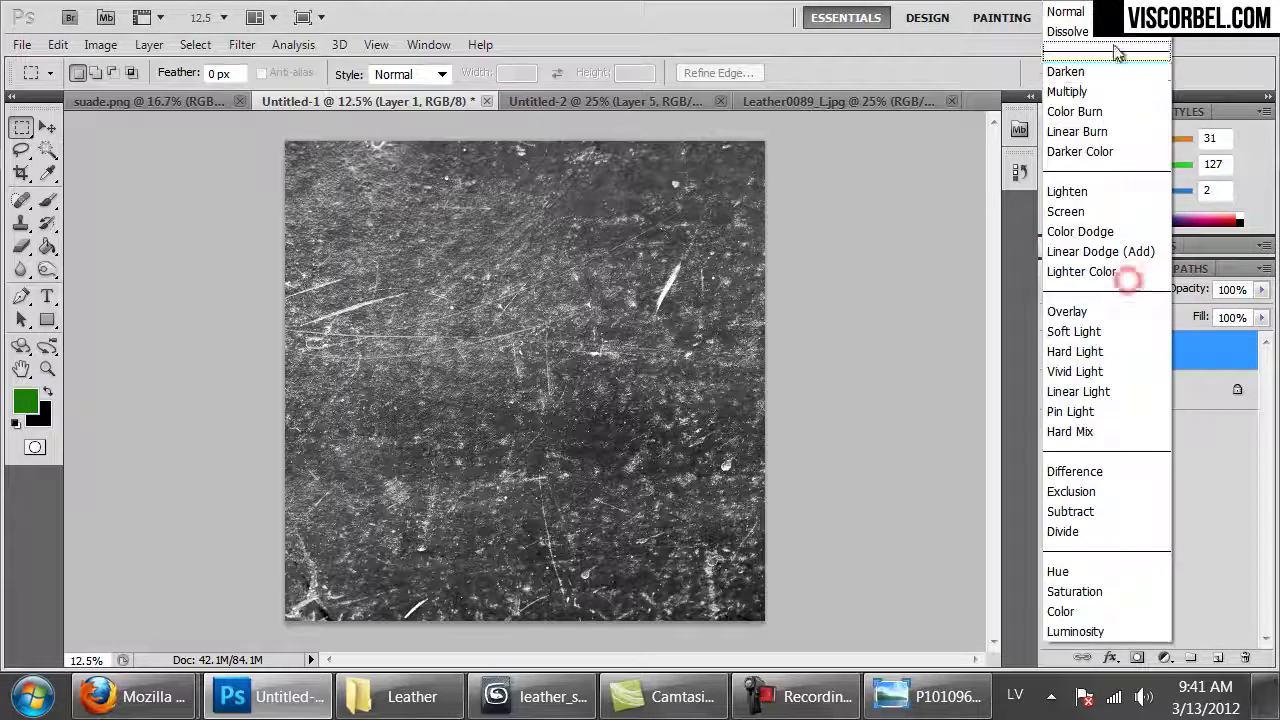
pyautogui.click(1100, 81)
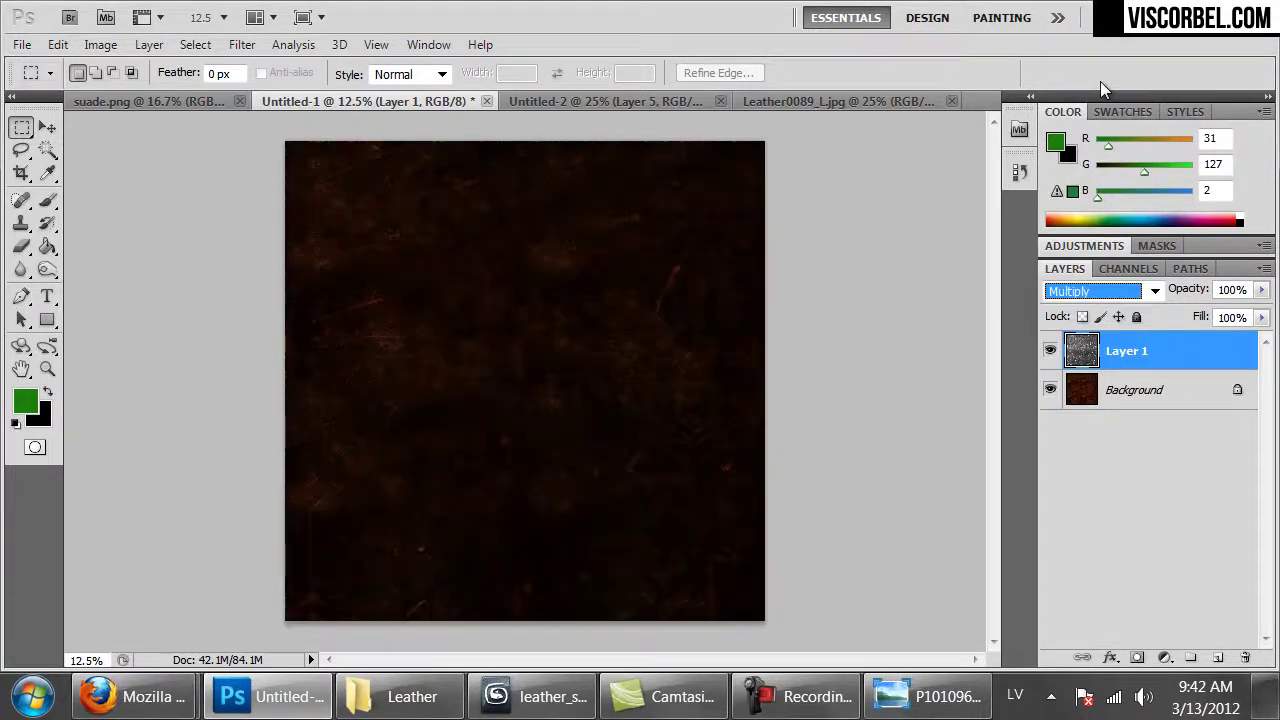
pyautogui.press('Down')
pyautogui.press('Down')
pyautogui.press('Down')
pyautogui.press('Down')
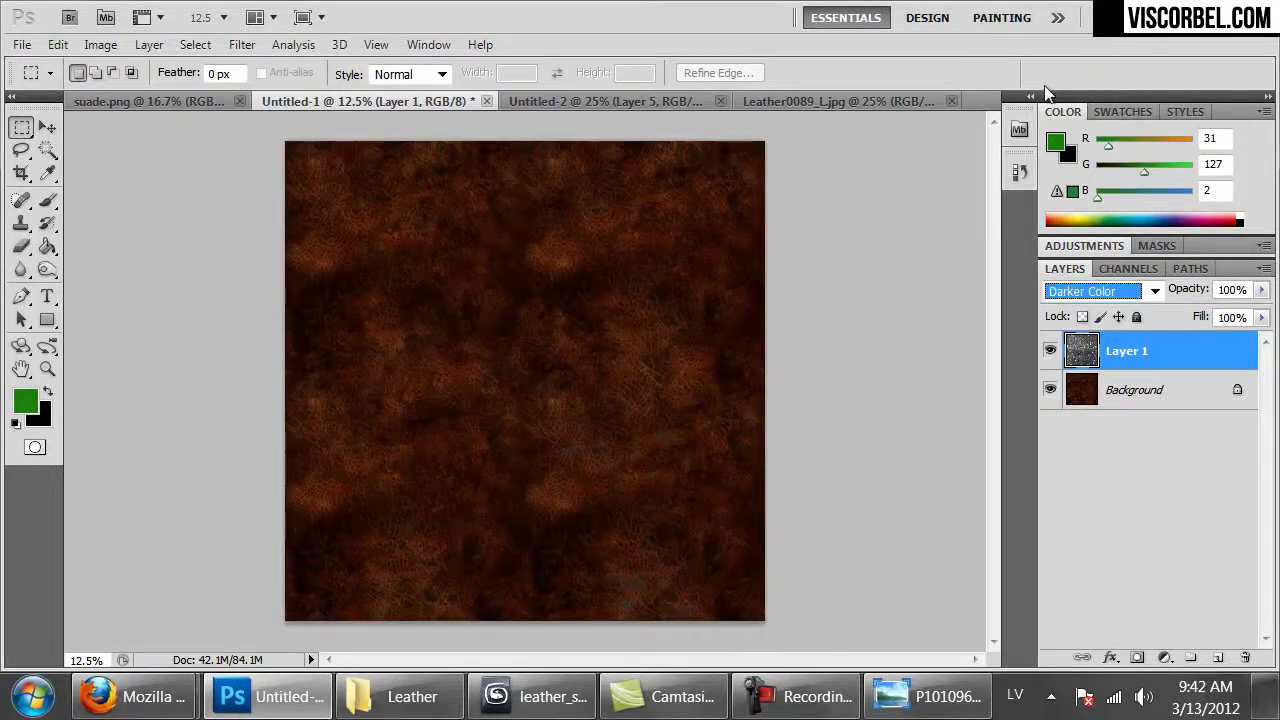
pyautogui.press('Down')
pyautogui.press('Down')
pyautogui.press('Down')
pyautogui.press('Down')
pyautogui.press('Down')
pyautogui.press('Down')
pyautogui.press('Up')
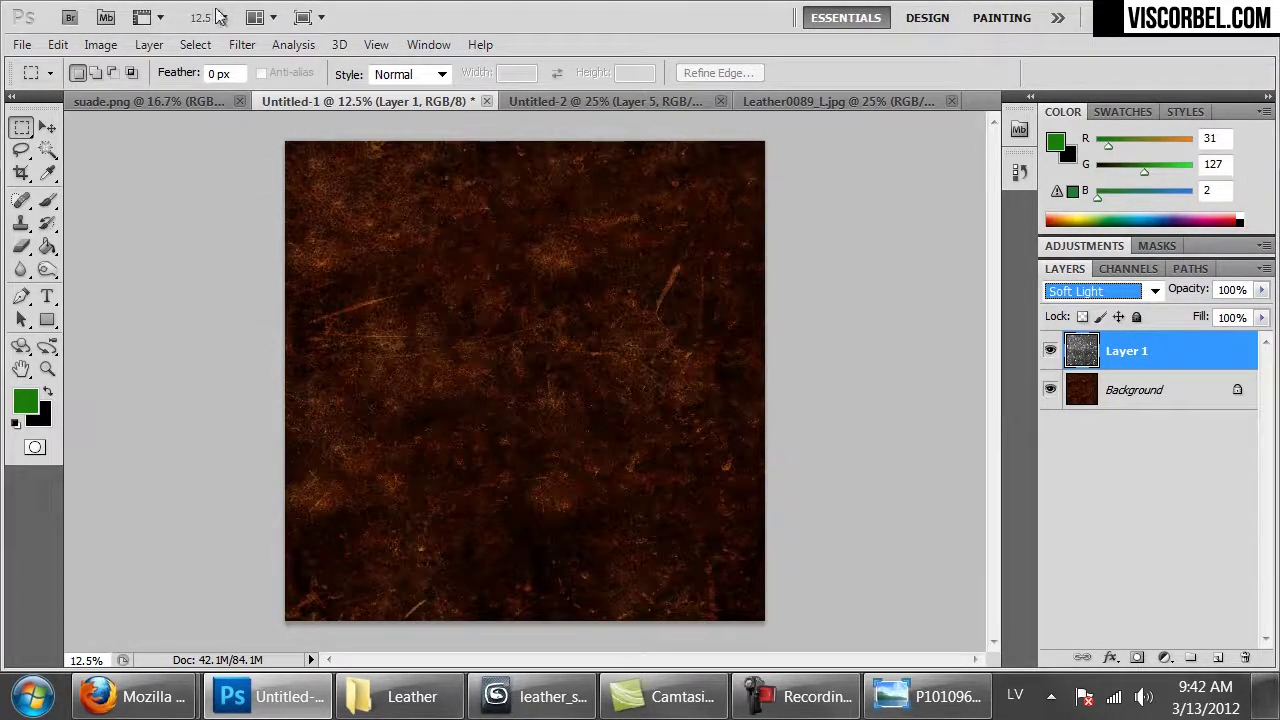
# - Apply the Offset filter to the scratched leather layer with -360 px horizontal, +550 px vertical and Wrap Around
pyautogui.click(248, 48)
pyautogui.moveTo(410, 537)
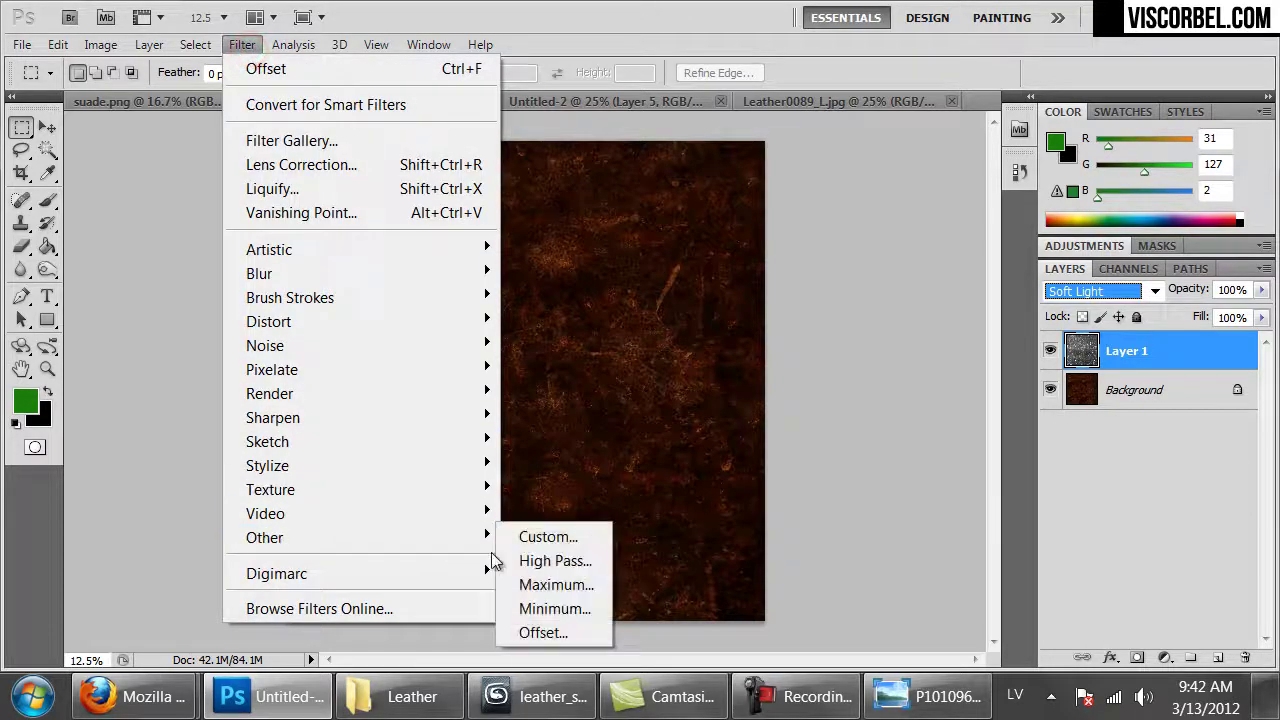
pyautogui.click(541, 632)
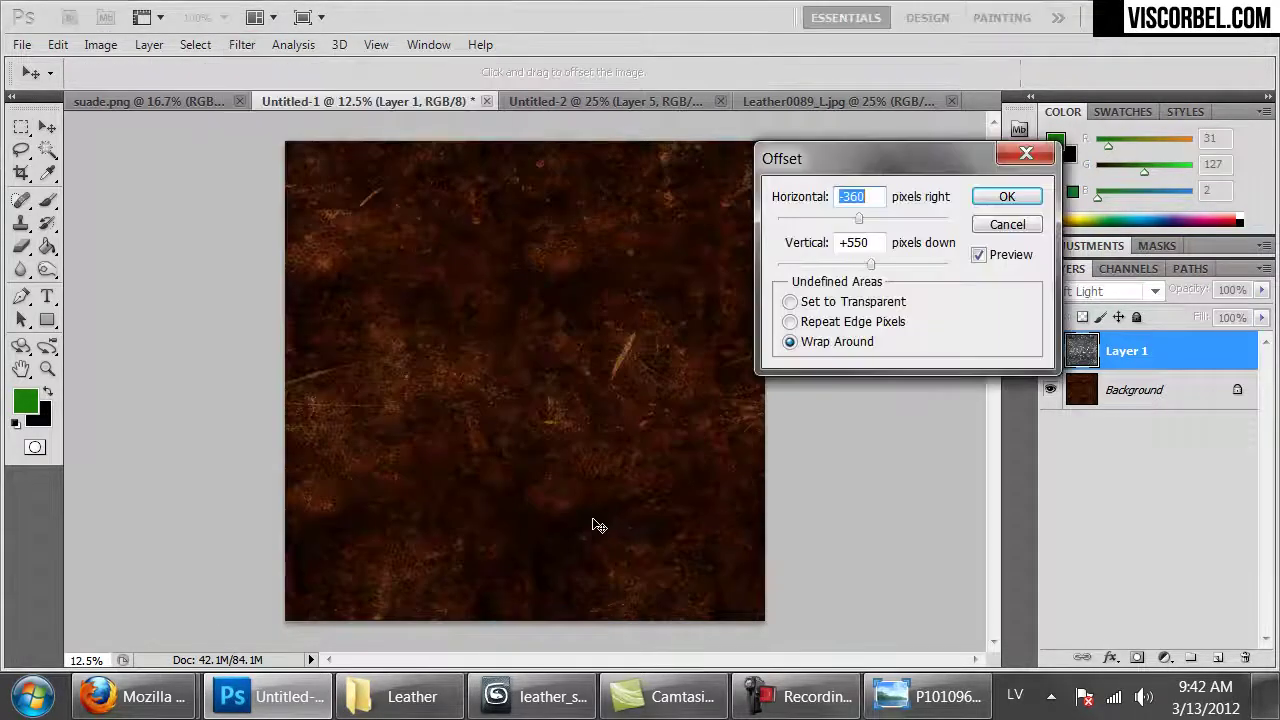
pyautogui.click(995, 195)
# - Hide the Background layer and repeat the Offset filter three times to bring the scratched layer's seams near the canvas centre
pyautogui.press('m')
pyautogui.hotkey('ctrl', '1')
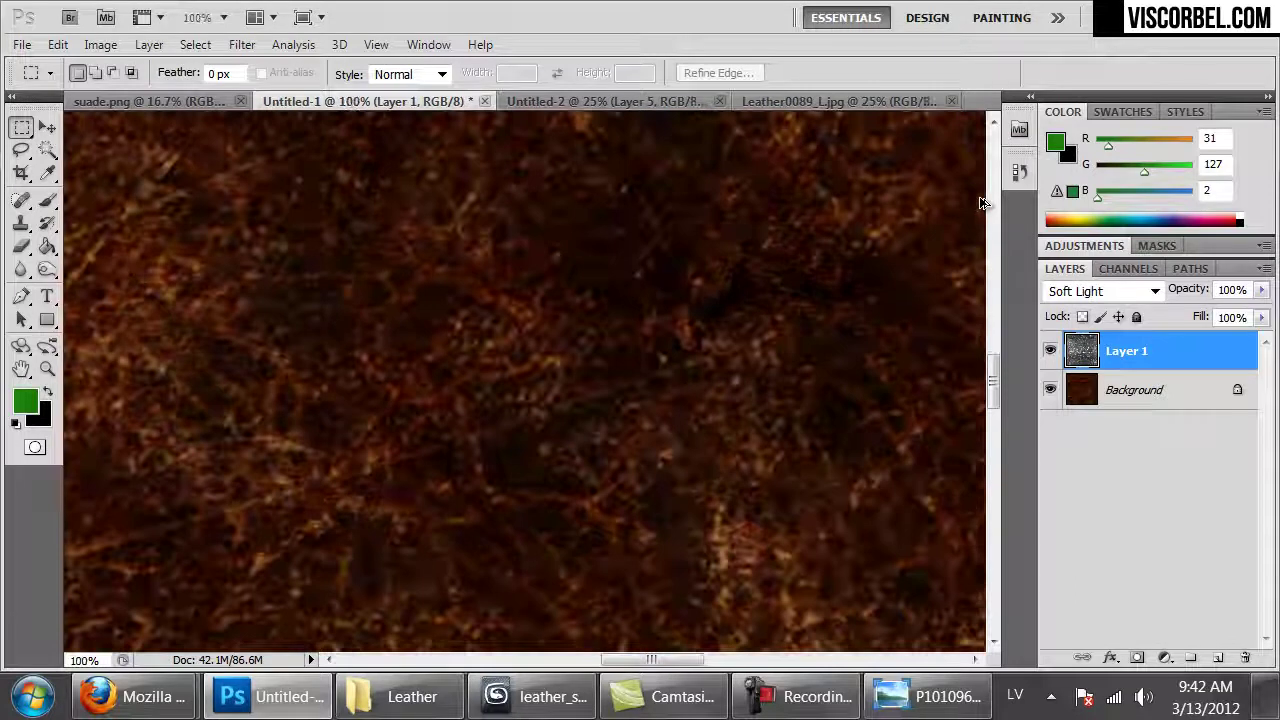
pyautogui.hotkey('ctrl', '-')
pyautogui.hotkey('ctrl', '-')
pyautogui.hotkey('ctrl', '-')
pyautogui.hotkey('ctrl', '-')
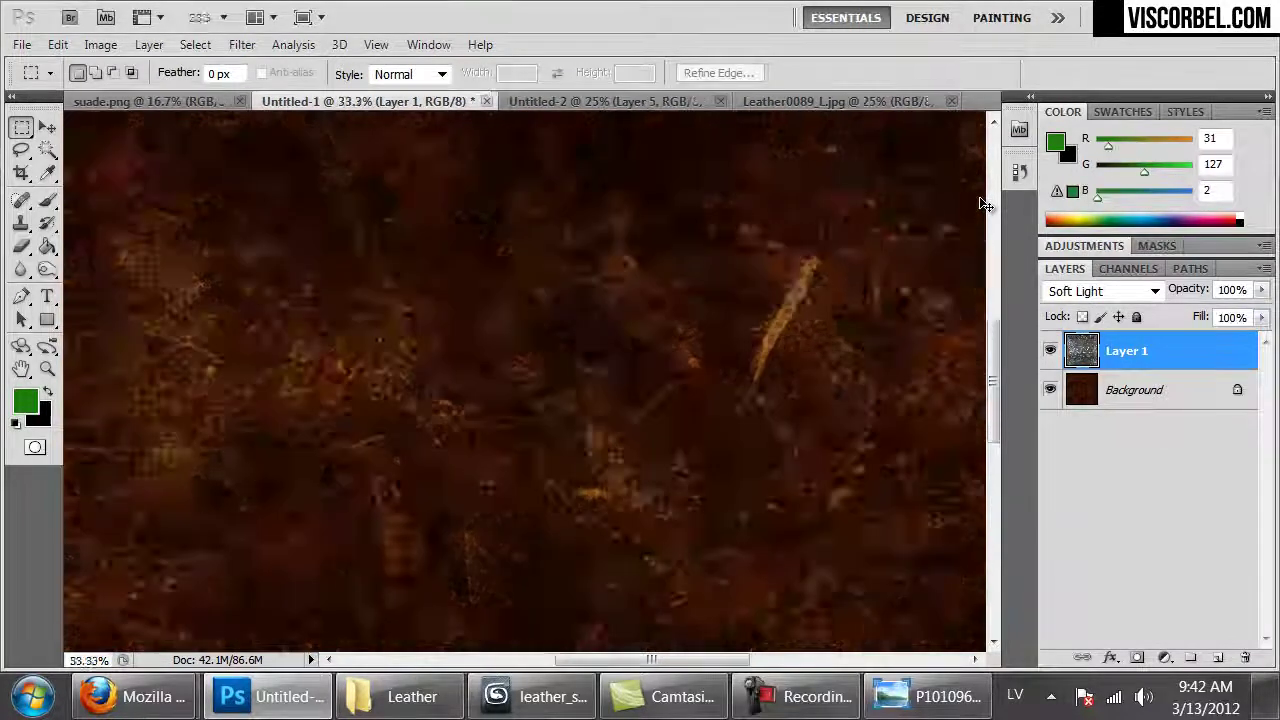
pyautogui.click(1049, 390)
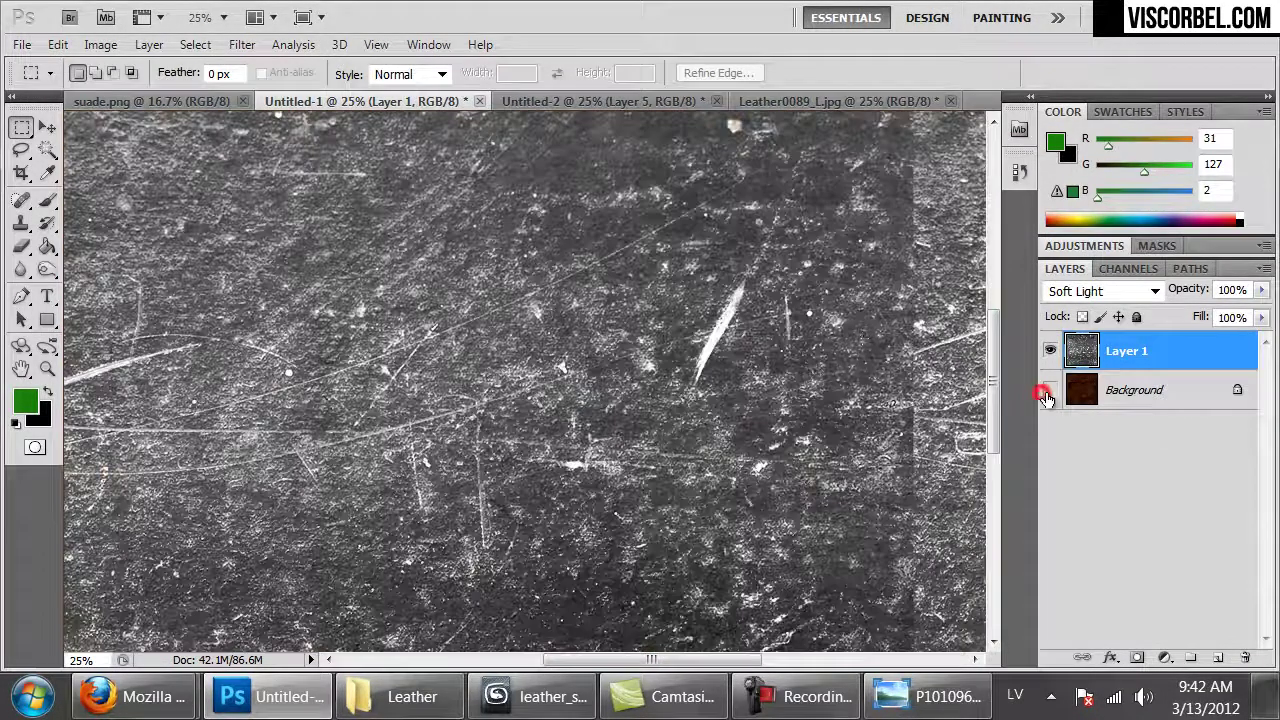
pyautogui.hotkey('ctrl', '-')
pyautogui.hotkey('ctrl', '-')
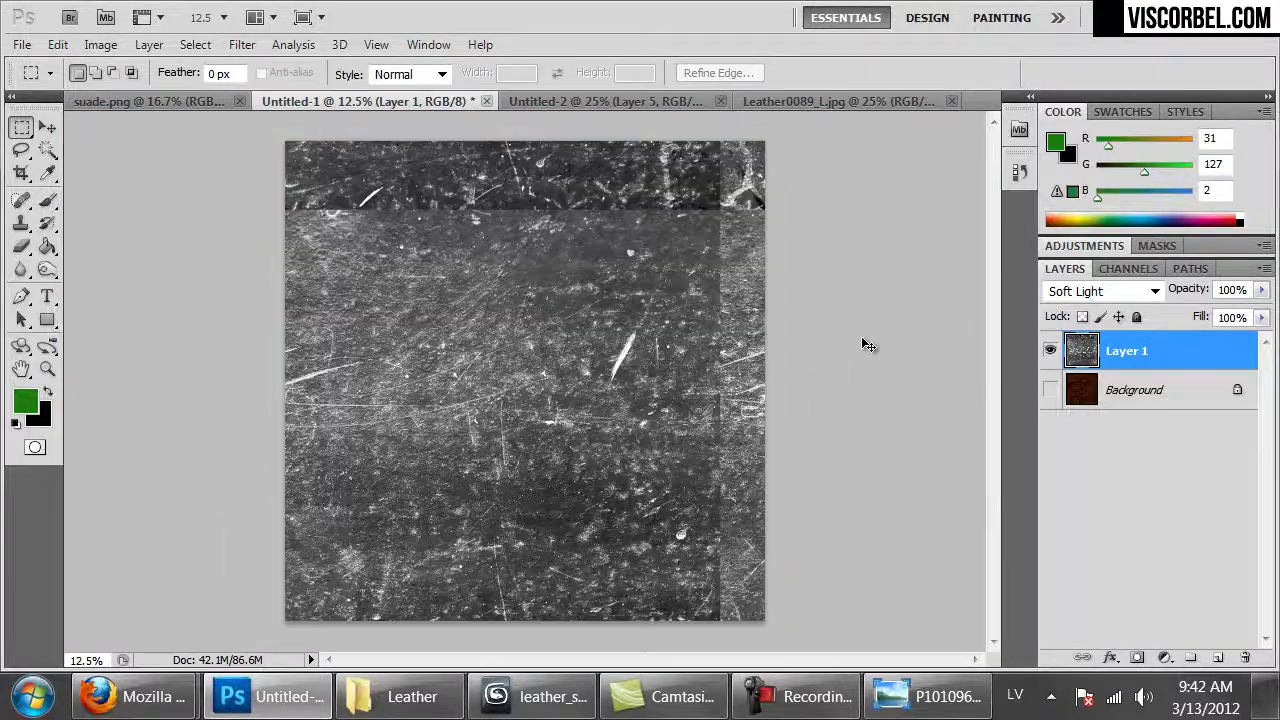
pyautogui.hotkey('ctrl', 'f')
pyautogui.hotkey('ctrl', 'f')
pyautogui.hotkey('ctrl', 'f')
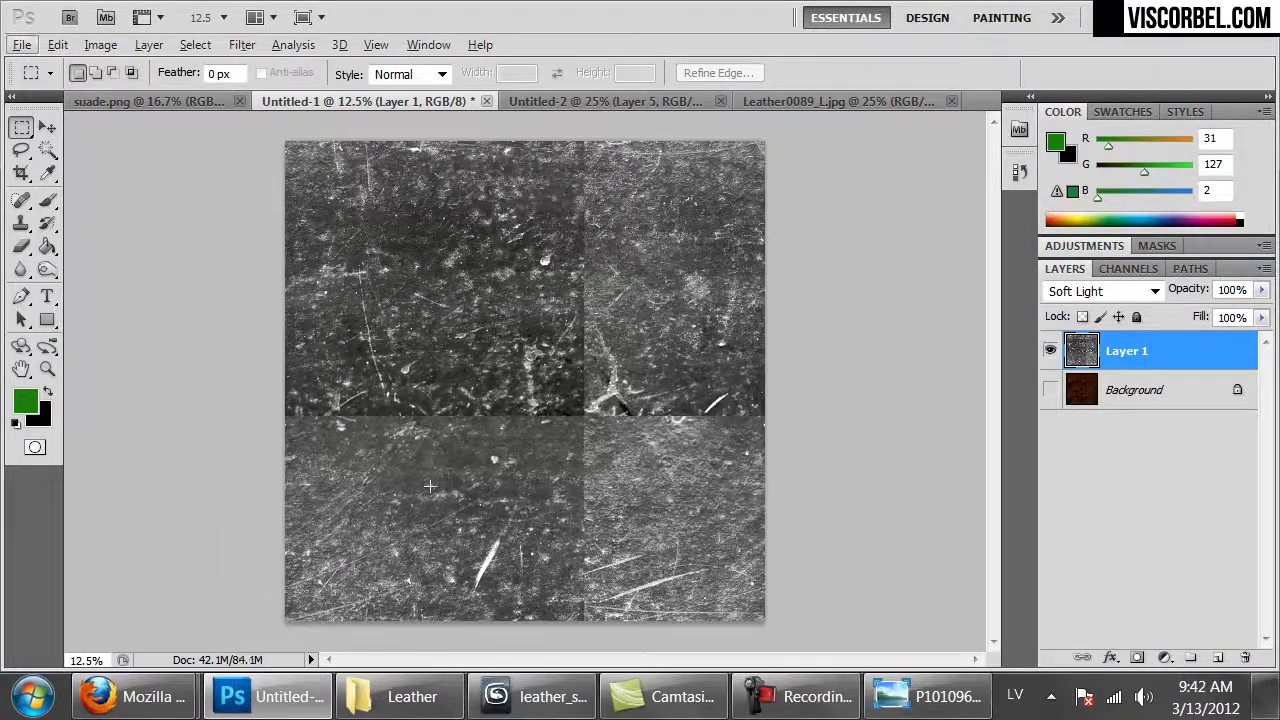
# - Cover the scratched layer's horizontal seam and the upper part of its vertical seam using the Clone Stamp with a 319 px brush
pyautogui.press('s')
pyautogui.hotkey('alt', 's')
pyautogui.click(489, 480)
pyautogui.press('m')
pyautogui.click(22, 221)
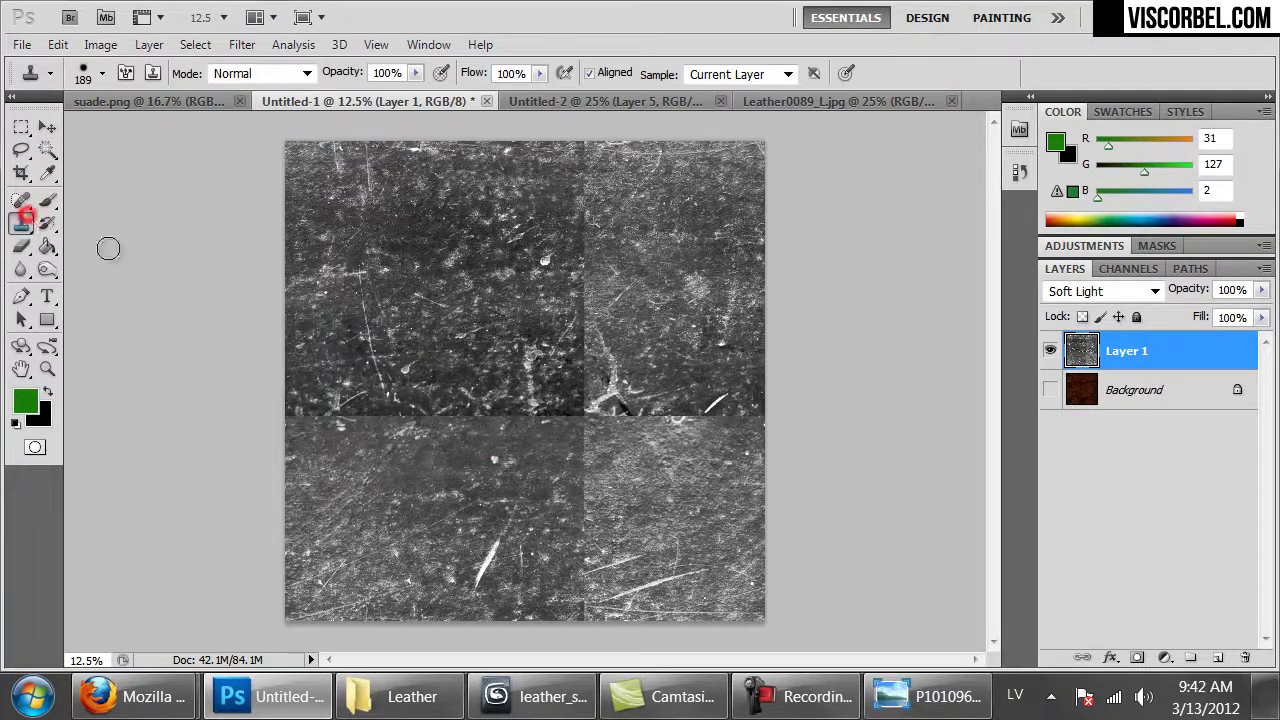
pyautogui.rightClick(435, 362)
pyautogui.click(426, 317)
pyautogui.moveTo(300, 418)
pyautogui.mouseDown()
pyautogui.moveTo(339, 404)
pyautogui.moveTo(401, 428)
pyautogui.moveTo(457, 428)
pyautogui.mouseUp()
pyautogui.moveTo(500, 465)
pyautogui.mouseDown()
pyautogui.moveTo(482, 429)
pyautogui.moveTo(562, 397)
pyautogui.moveTo(584, 405)
pyautogui.moveTo(574, 383)
pyautogui.moveTo(590, 260)
pyautogui.mouseUp()
pyautogui.keyDown('alt'); pyautogui.click(534, 338); pyautogui.keyUp('alt')
pyautogui.moveTo(588, 392); pyautogui.dragTo(673, 402)
pyautogui.moveTo(692, 332); pyautogui.dragTo(715, 412)
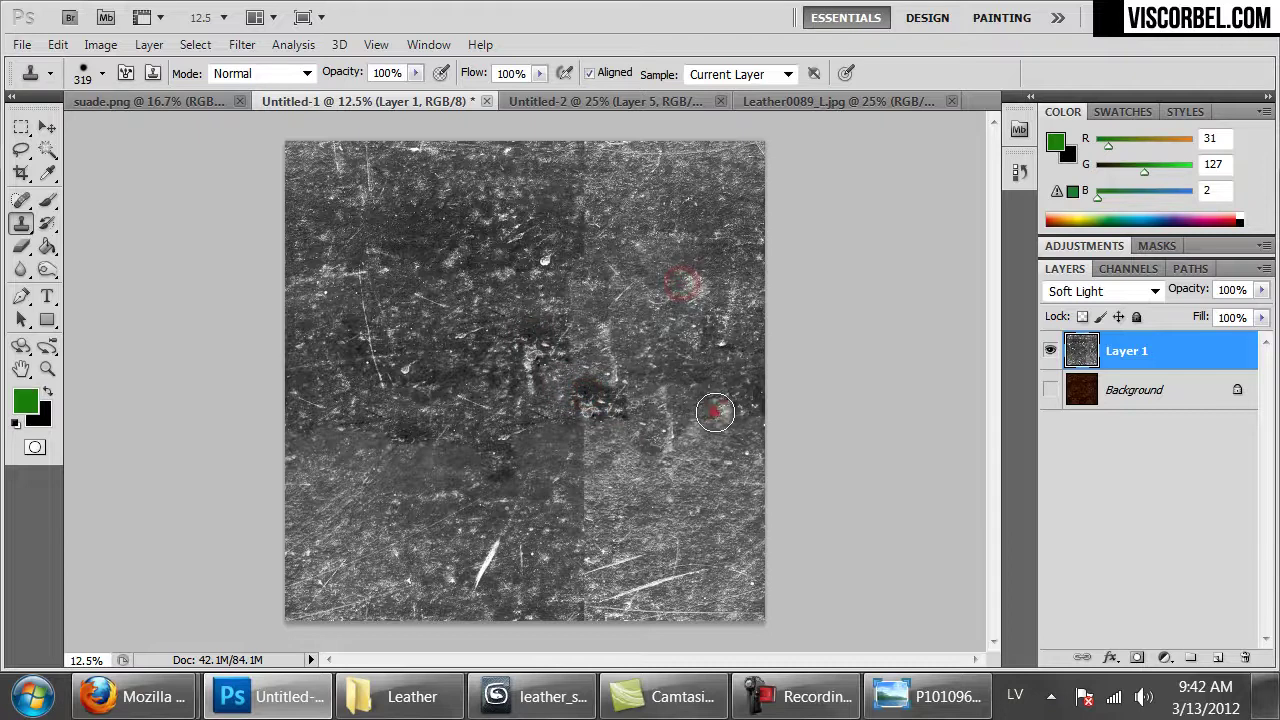
# - Clone scratched leather over the lower half of the vertical seam, from just below the canvas centre to the bottom edge
pyautogui.moveTo(570, 452); pyautogui.dragTo(565, 500)
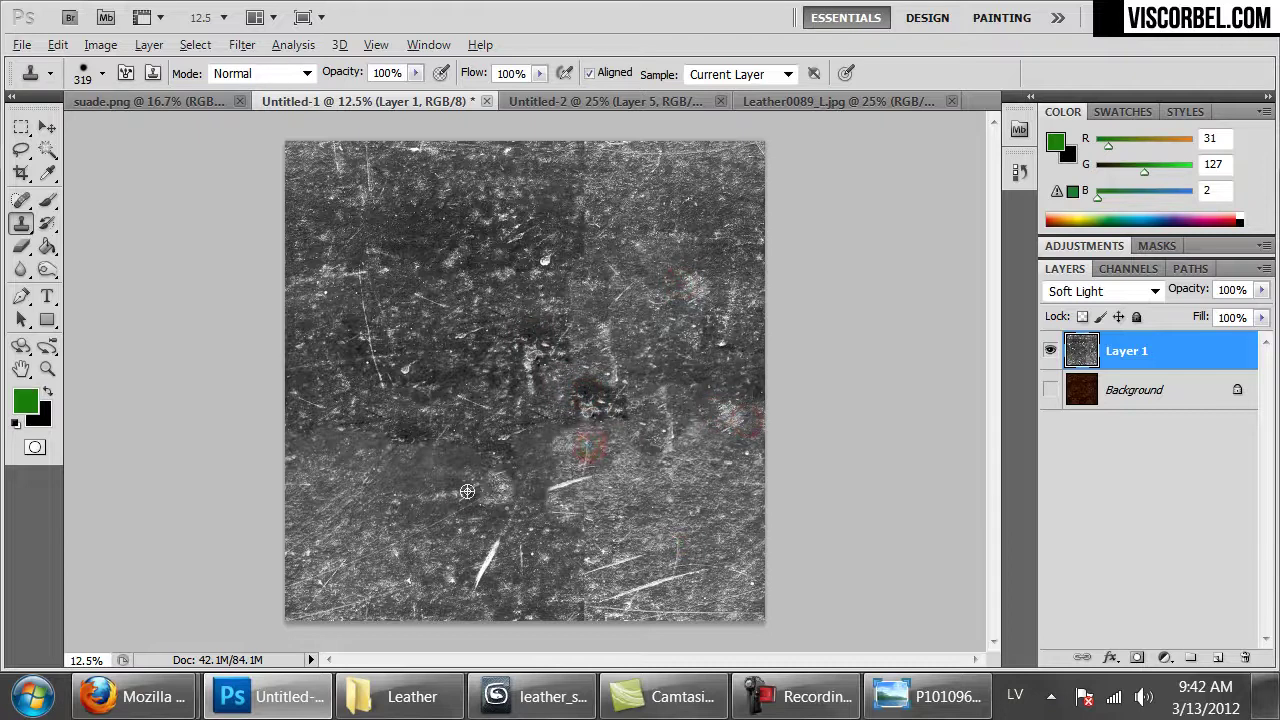
pyautogui.keyDown('alt'); pyautogui.click(590, 537); pyautogui.keyUp('alt')
pyautogui.moveTo(588, 550); pyautogui.dragTo(582, 612)
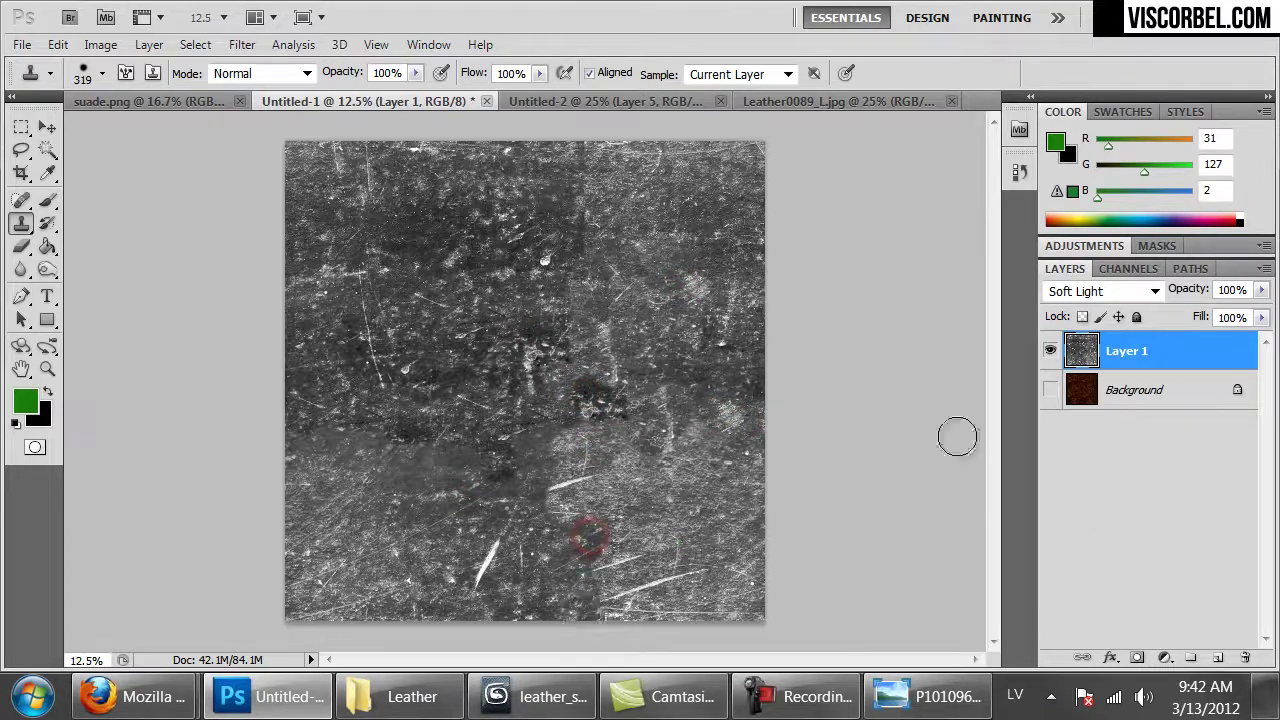
pyautogui.moveTo(557, 500); pyautogui.dragTo(496, 499)
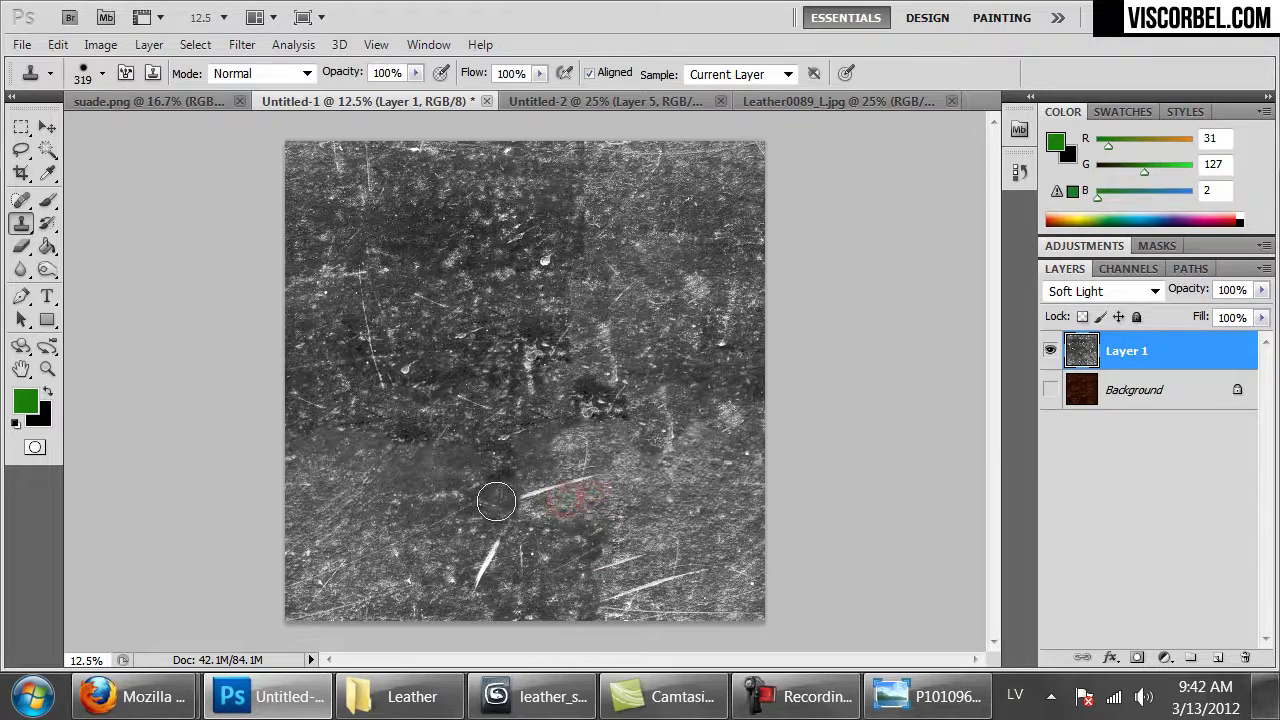
# - Merge the scratched layer into the re-shown Background layer and set the merged texture's Saturation to -16
pyautogui.click(1049, 390)
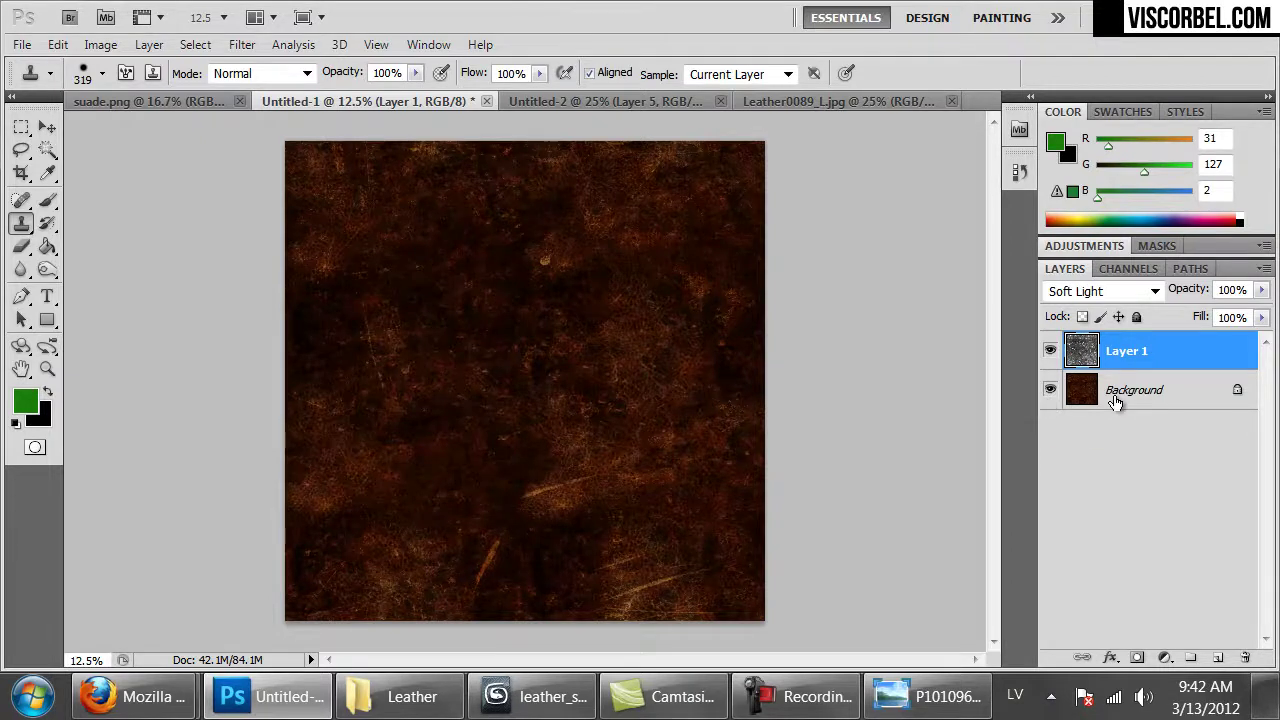
pyautogui.hotkey('ctrl', 'e')
pyautogui.hotkey('ctrl', 'u')
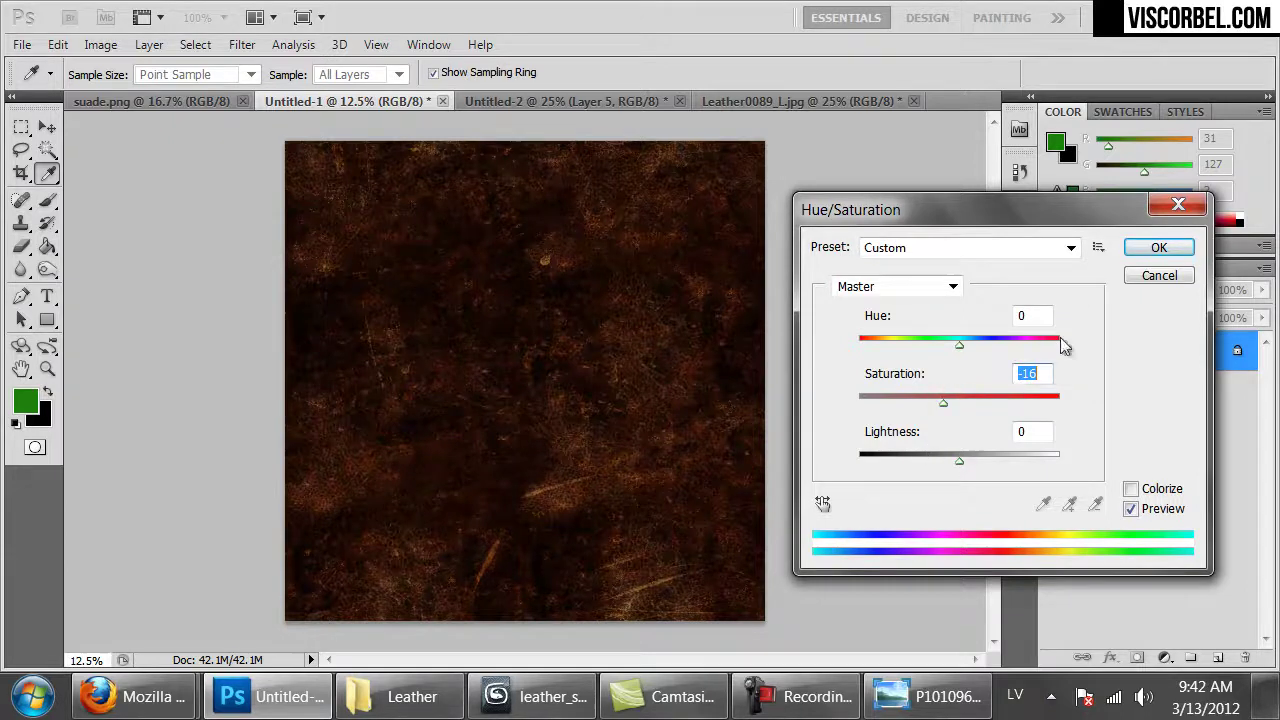
pyautogui.click(1155, 250)
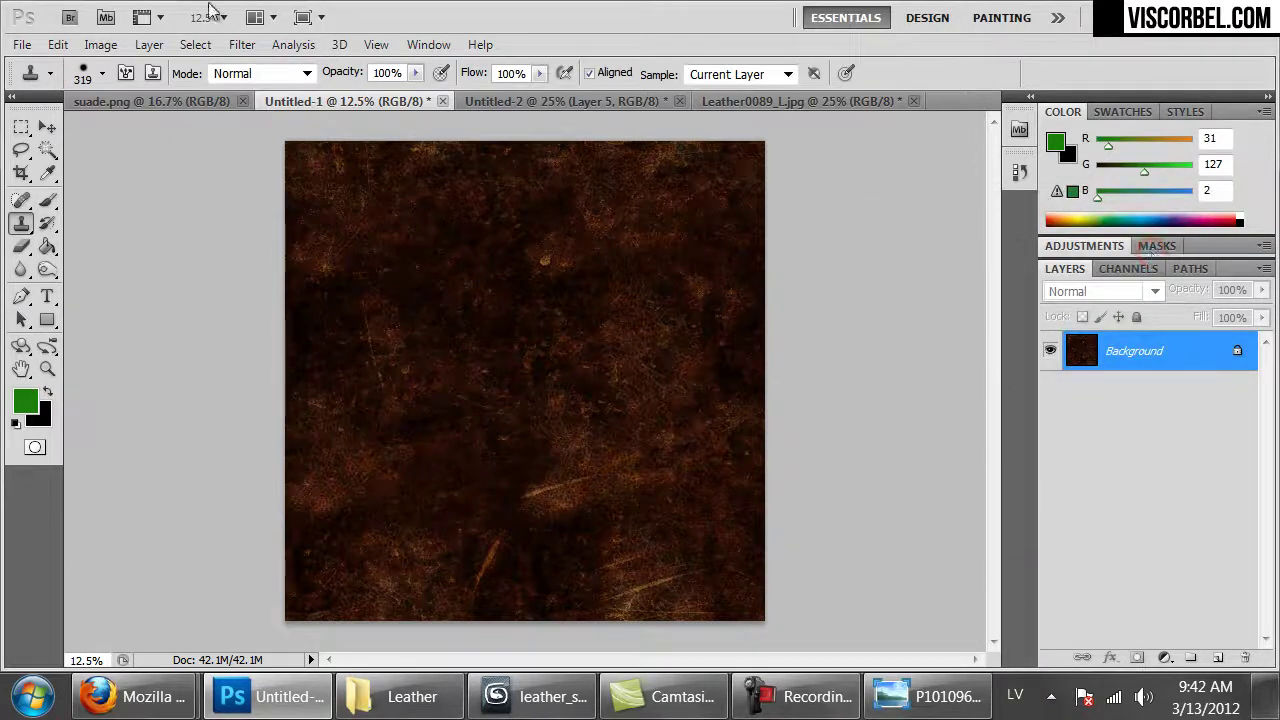
# - Brighten the merged leather texture with an RGB Curves point at input 115 and output 150
pyautogui.click(100, 44)
pyautogui.moveTo(128, 104)
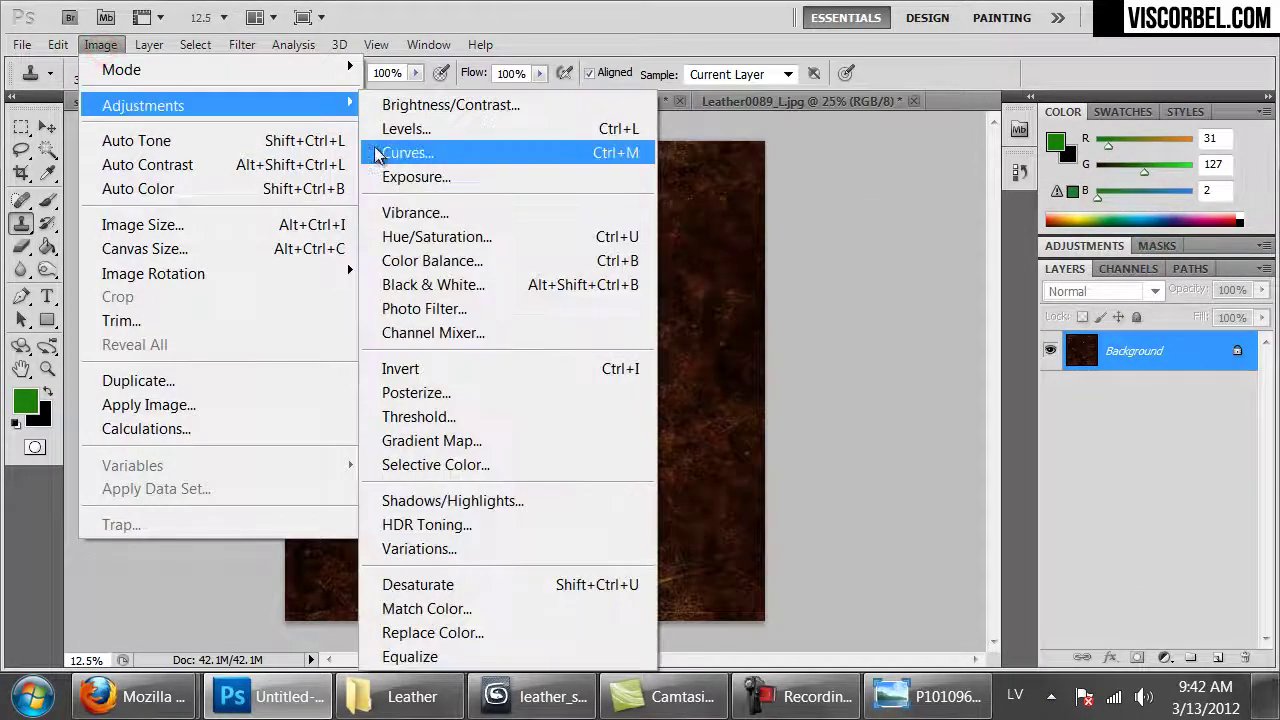
pyautogui.click(380, 153)
pyautogui.moveTo(960, 442); pyautogui.dragTo(960, 413)
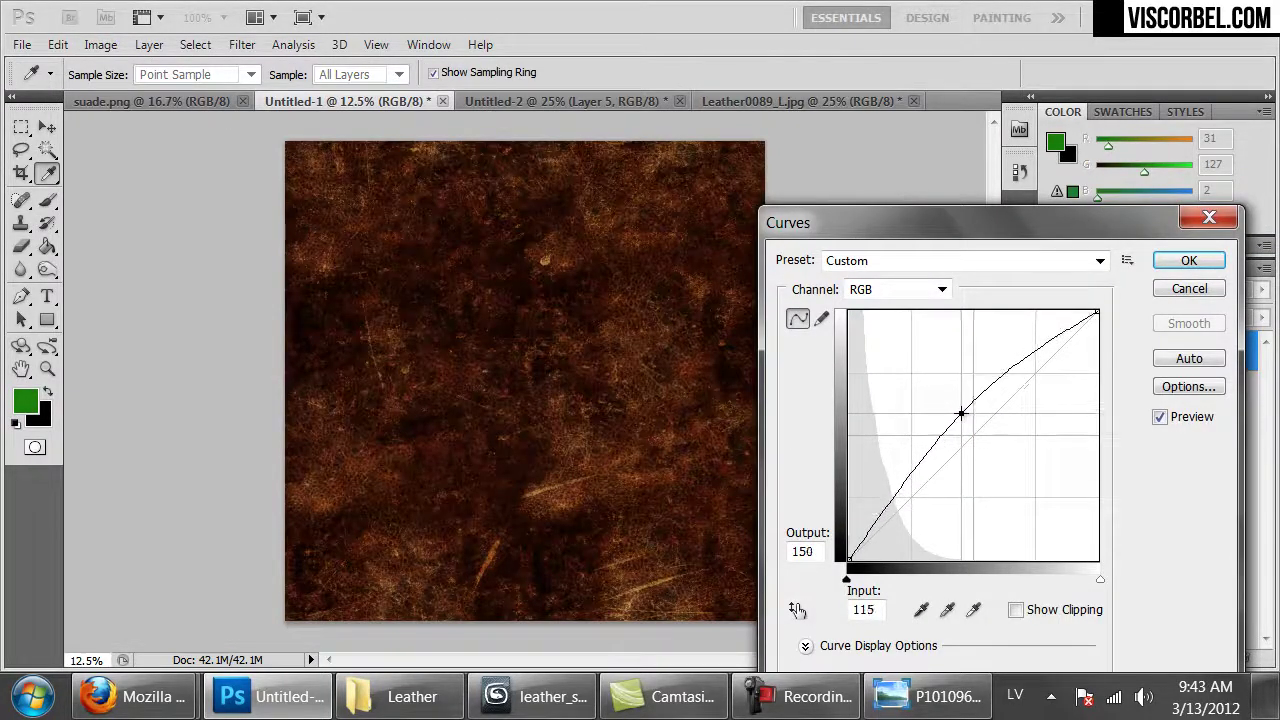
pyautogui.click(1186, 261)
# - Save the blended texture as a PNG named leather_old in the Leather folder
pyautogui.press('s')
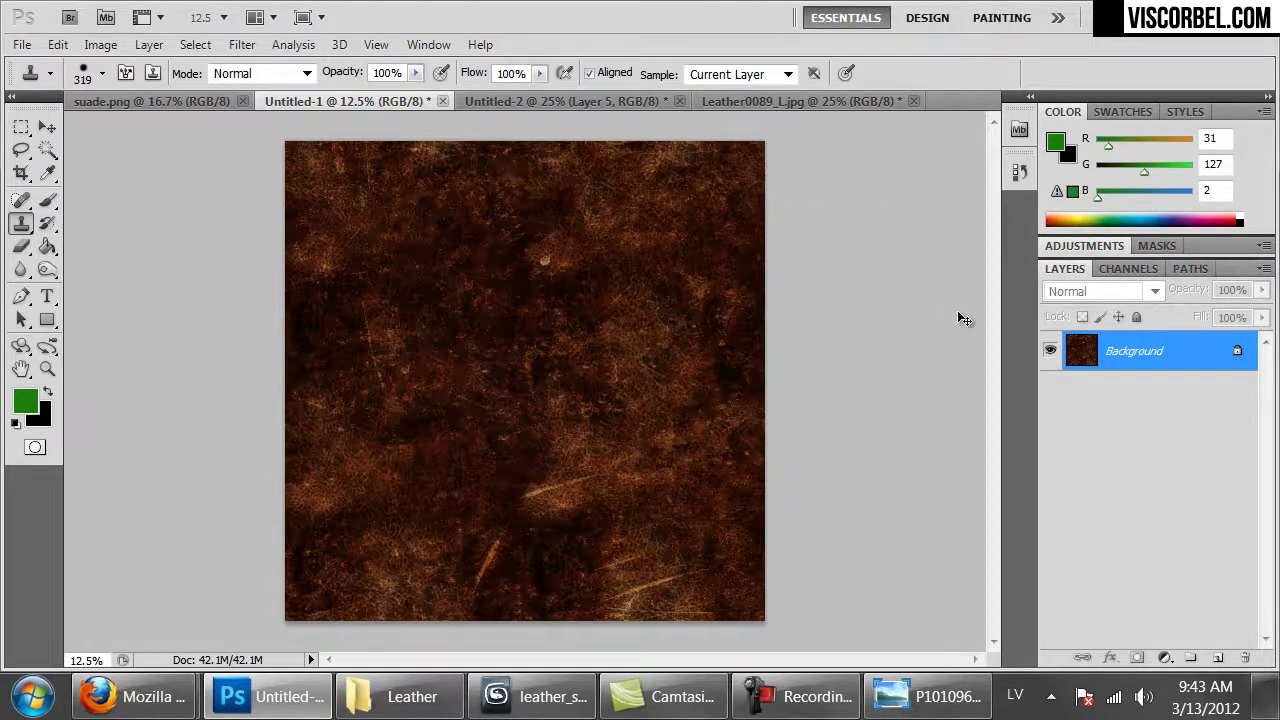
pyautogui.hotkey('ctrl', 'shift', 's')
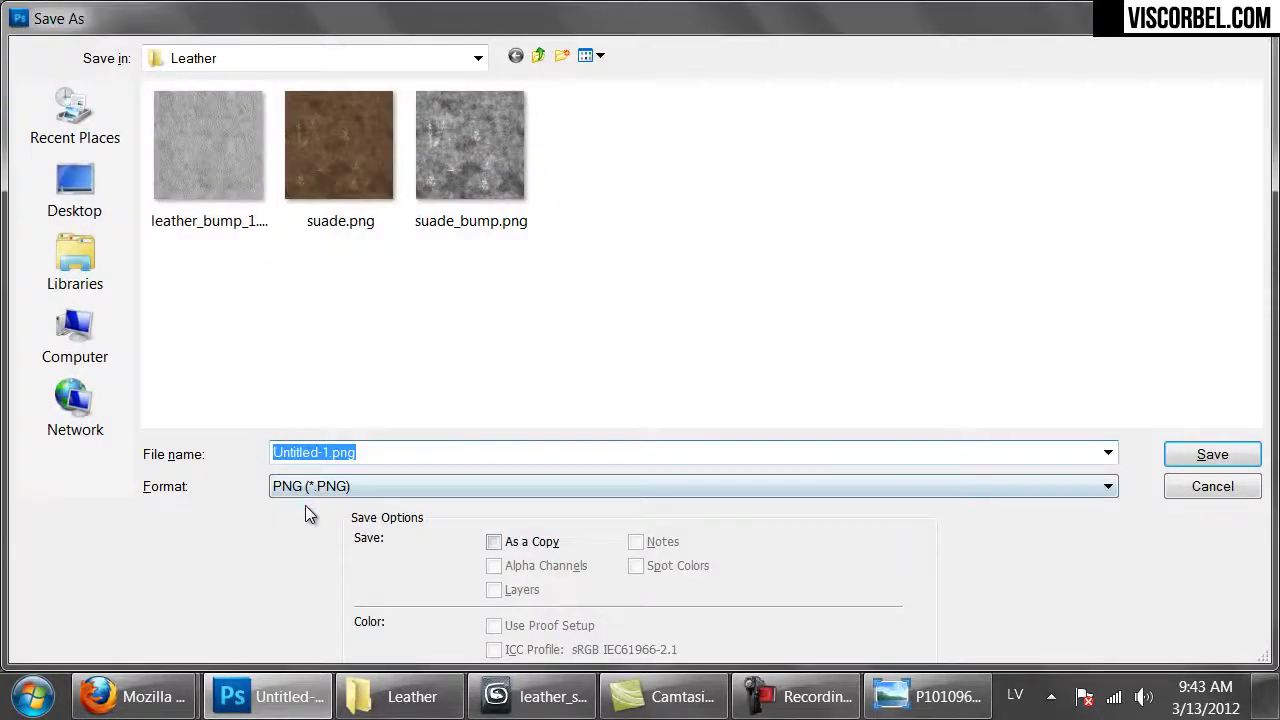
pyautogui.write('leather_dif')
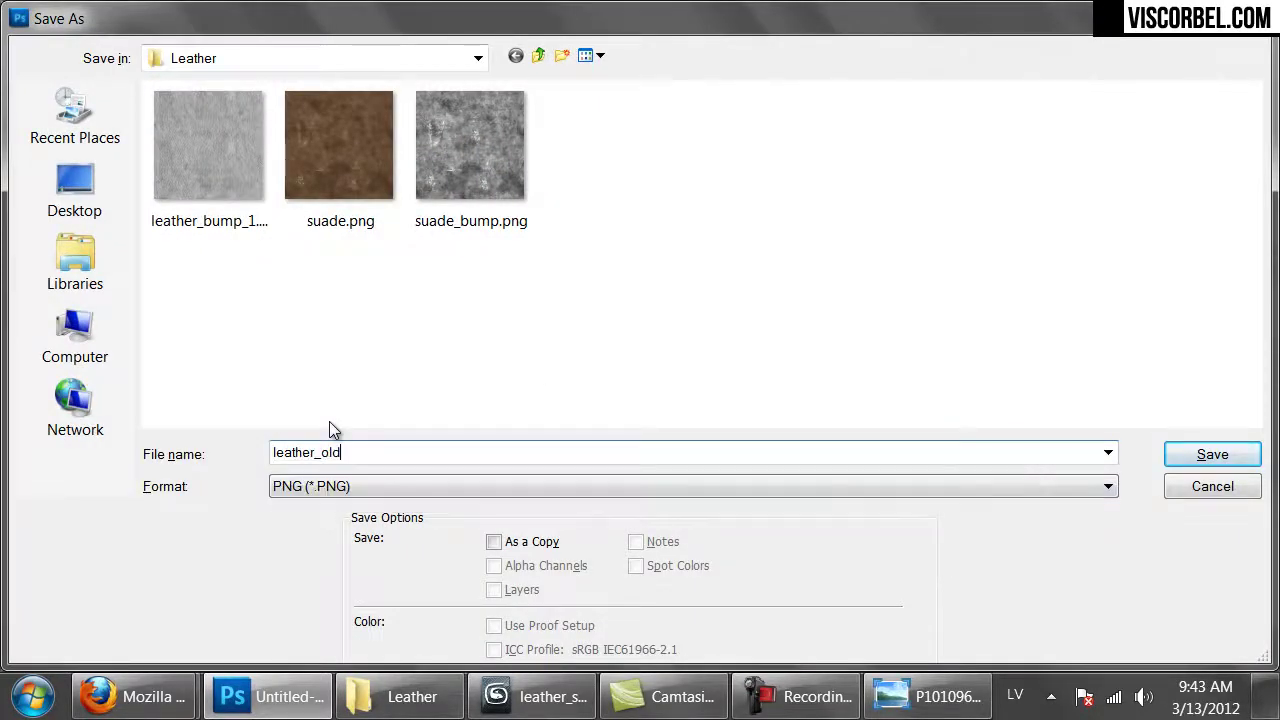
pyautogui.press('Return')
pyautogui.press('Return')
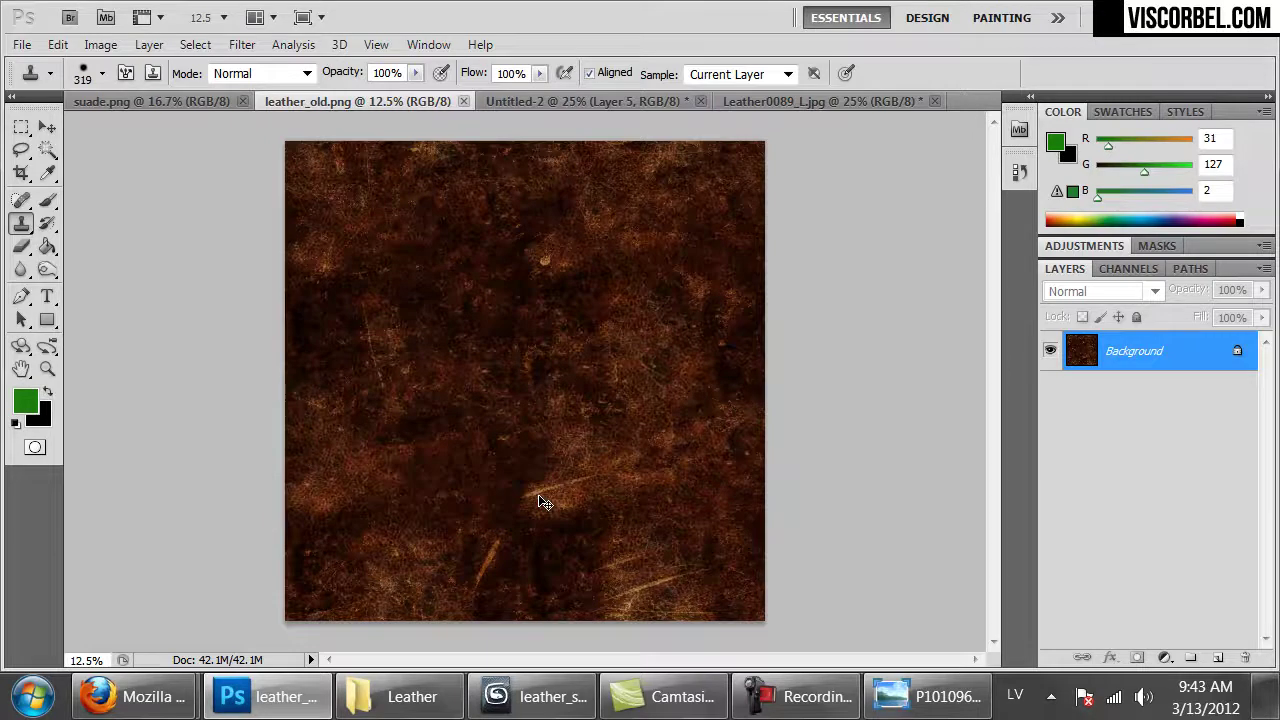
# - Open the Hue/Saturation adjustment for the leather_old.png texture
pyautogui.click(100, 44)
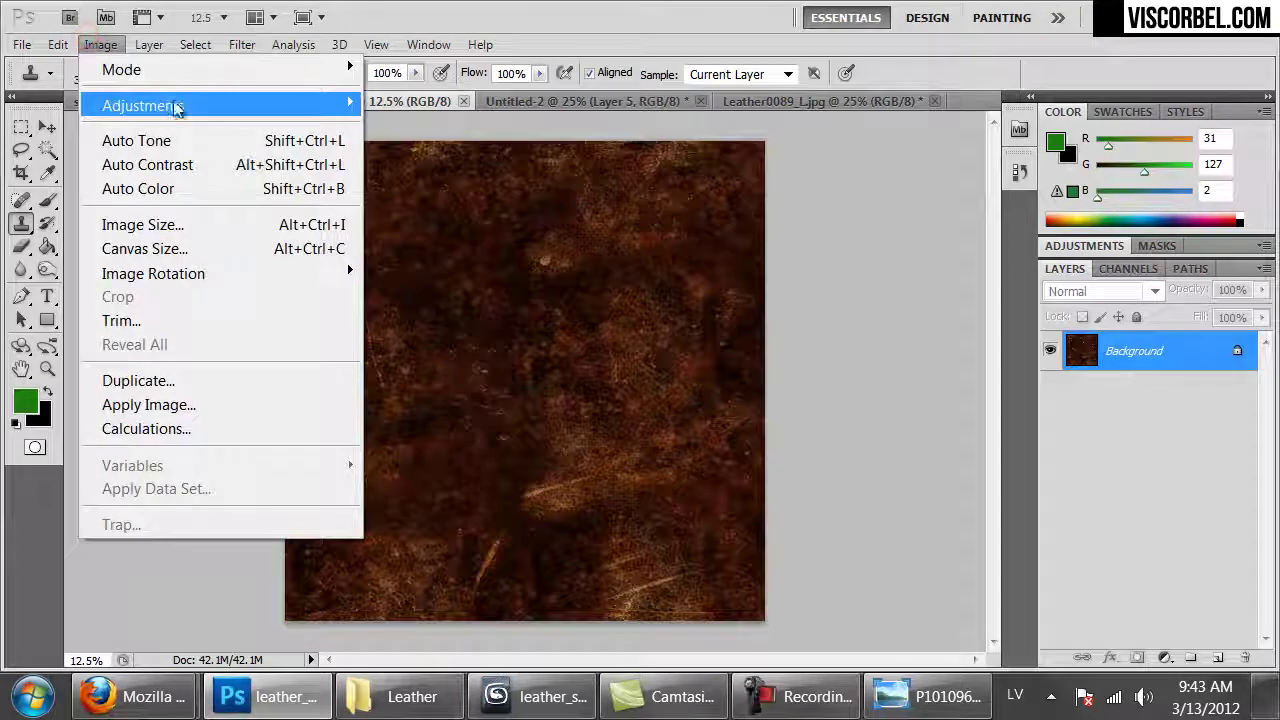
pyautogui.moveTo(170, 106)
pyautogui.click(457, 236)
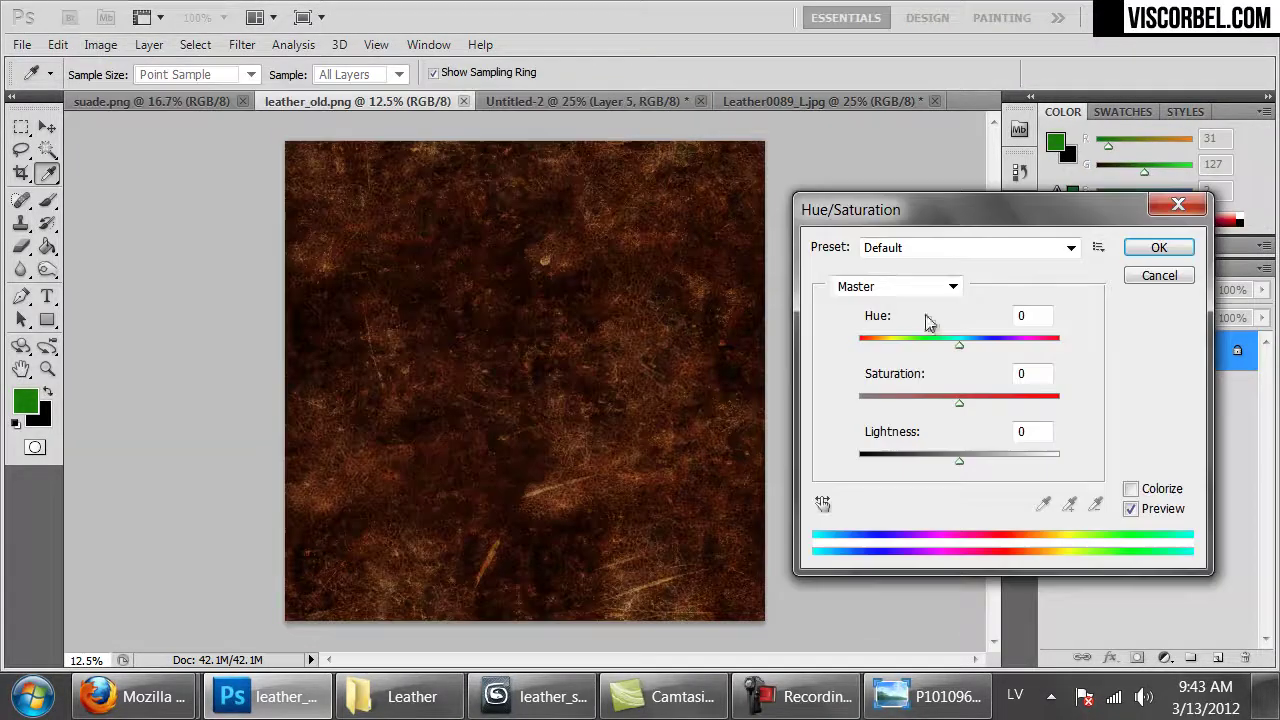
# - Desaturate the leather_old.png texture completely with Hue/Saturation by setting the saturation to -100
pyautogui.moveTo(908, 398); pyautogui.dragTo(859, 400)
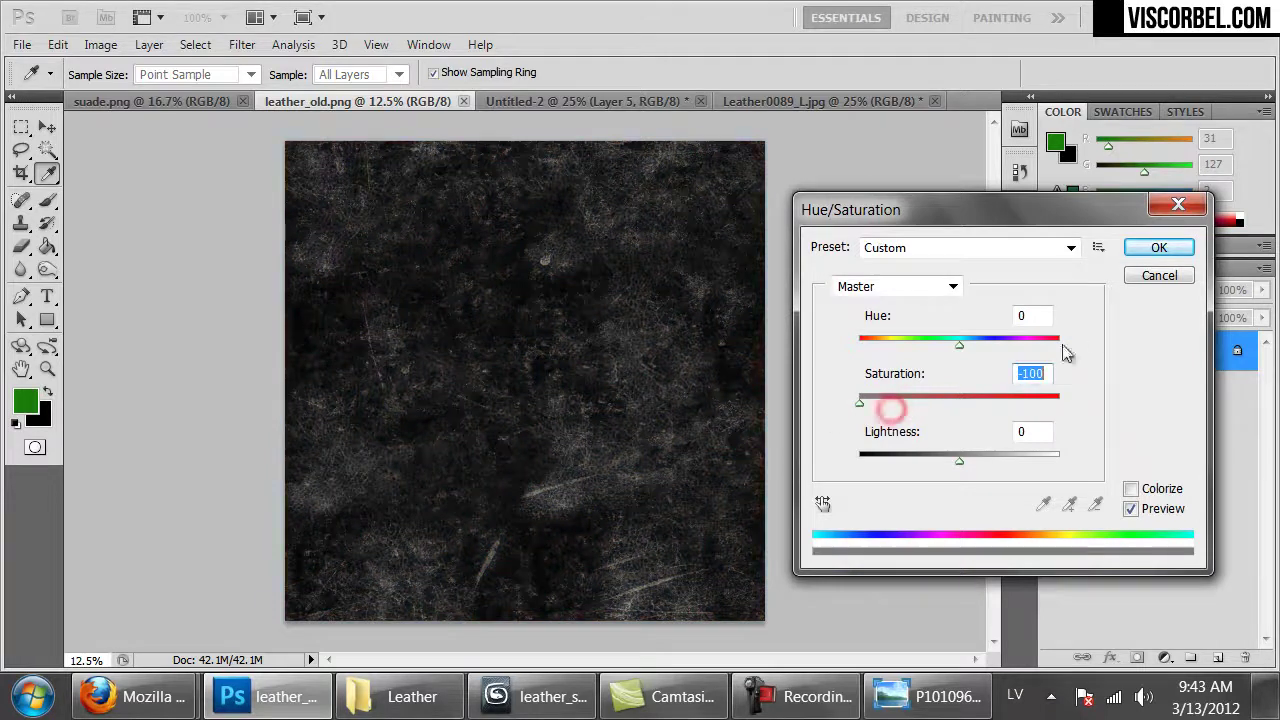
pyautogui.click(1152, 248)
pyautogui.press('s')
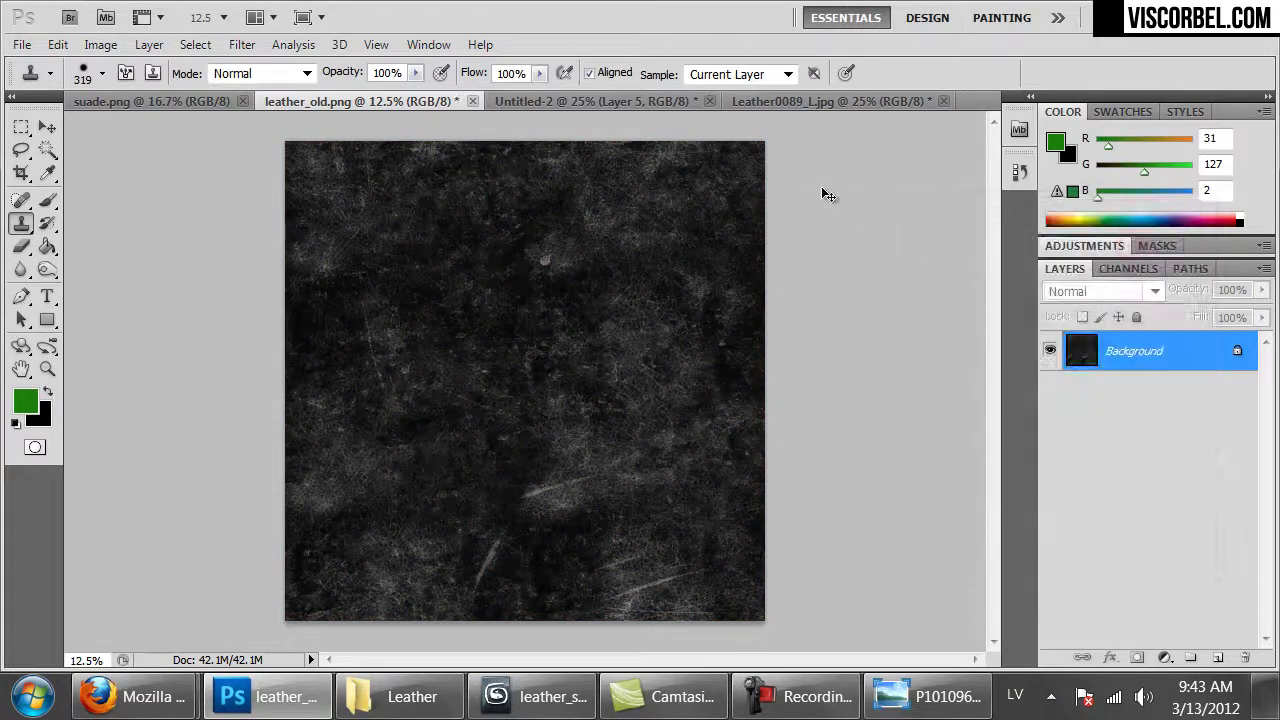
# - Brighten the grey leather texture with Levels by lowering the white input level to 77
pyautogui.press('i')
pyautogui.hotkey('ctrl', 'l')
pyautogui.moveTo(1078, 389); pyautogui.dragTo(908, 393)
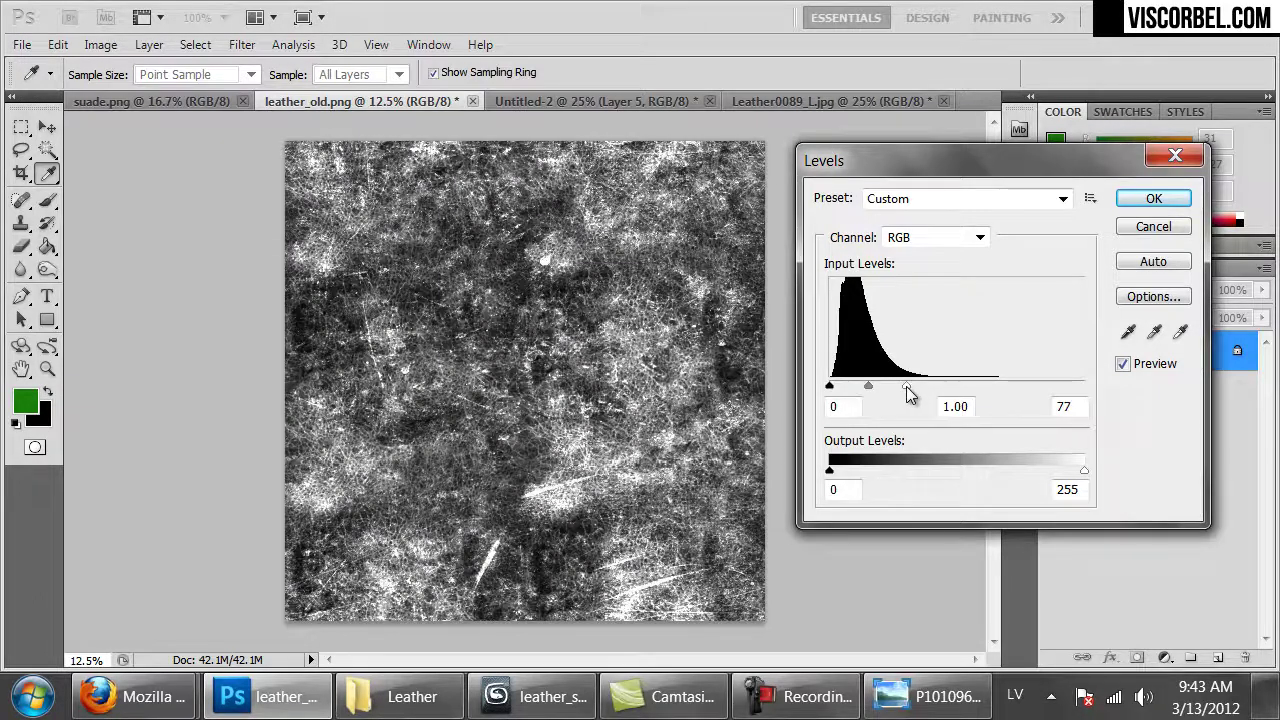
pyautogui.click(1155, 199)
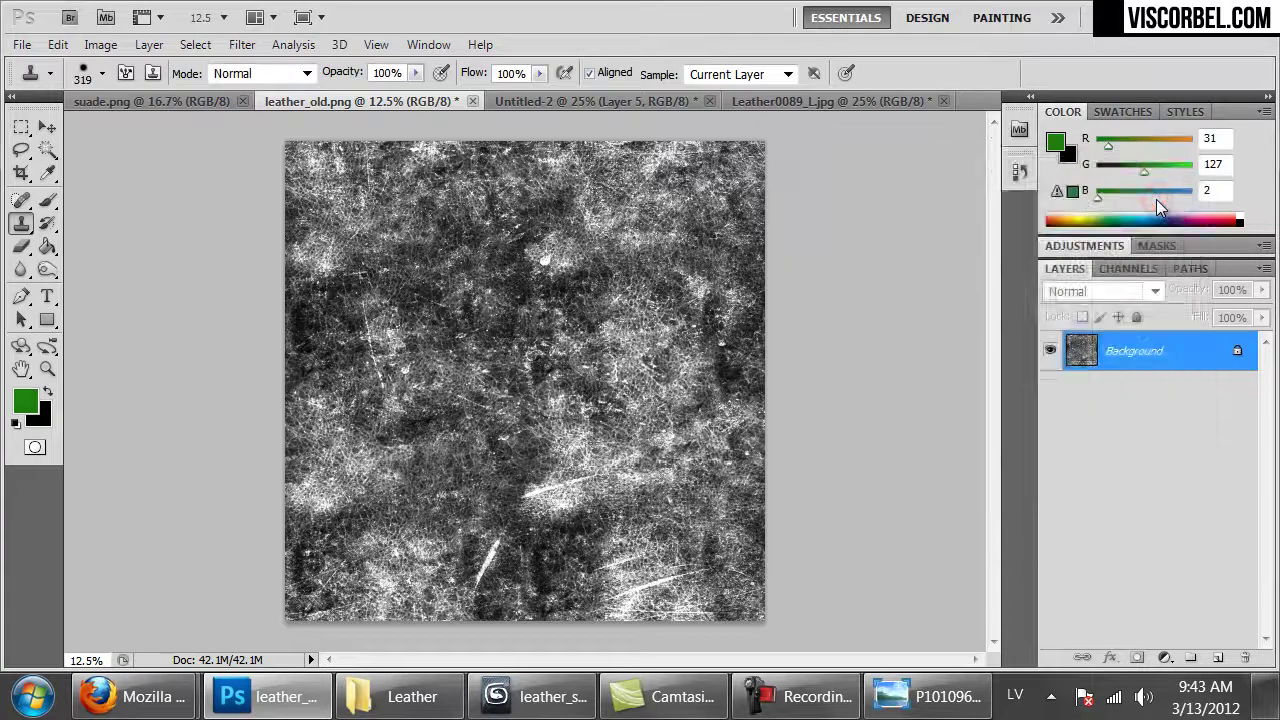
# - Invert the leather texture and deepen its dark areas with Levels, using a black input level of 22
pyautogui.hotkey('ctrl', 'i')
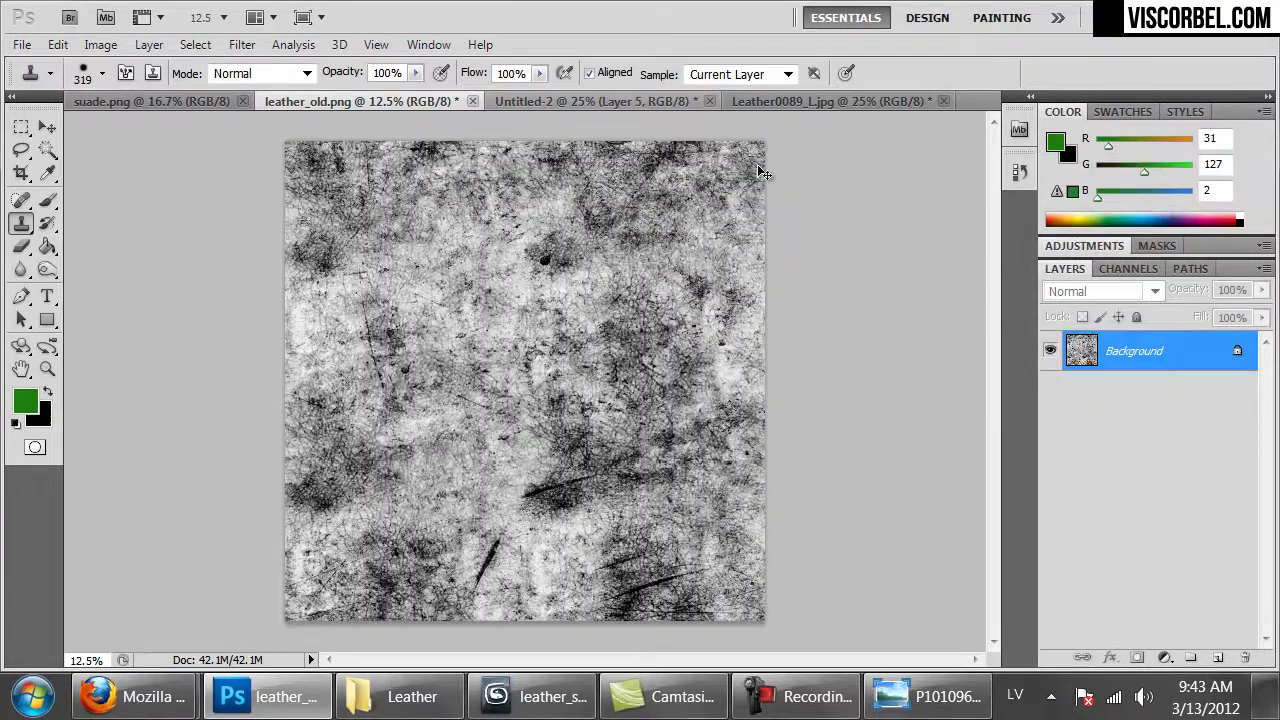
pyautogui.hotkey('ctrl', 'l')
pyautogui.moveTo(831, 387)
pyautogui.mouseDown()
pyautogui.moveTo(871, 394)
pyautogui.moveTo(852, 392)
pyautogui.mouseUp()
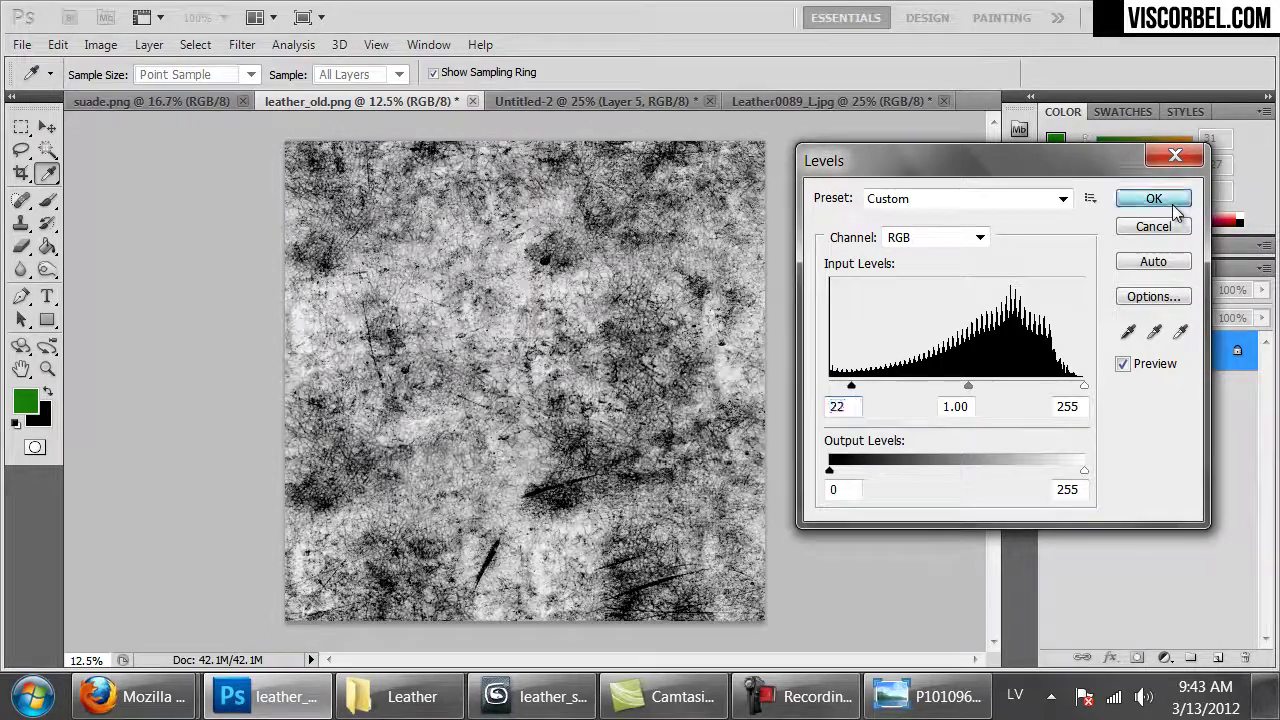
pyautogui.click(1163, 204)
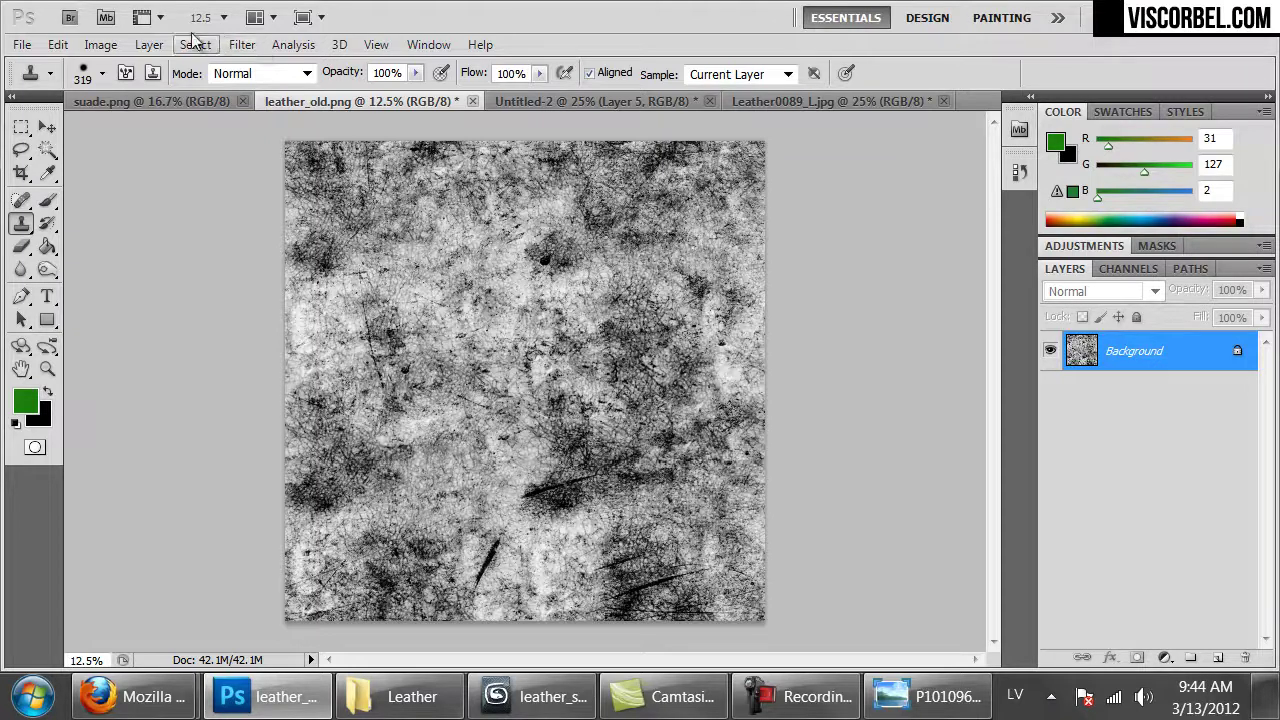
# - Save the inverted texture as leather_old_bump.png in the Leather folder, without interlacing
pyautogui.click(28, 45)
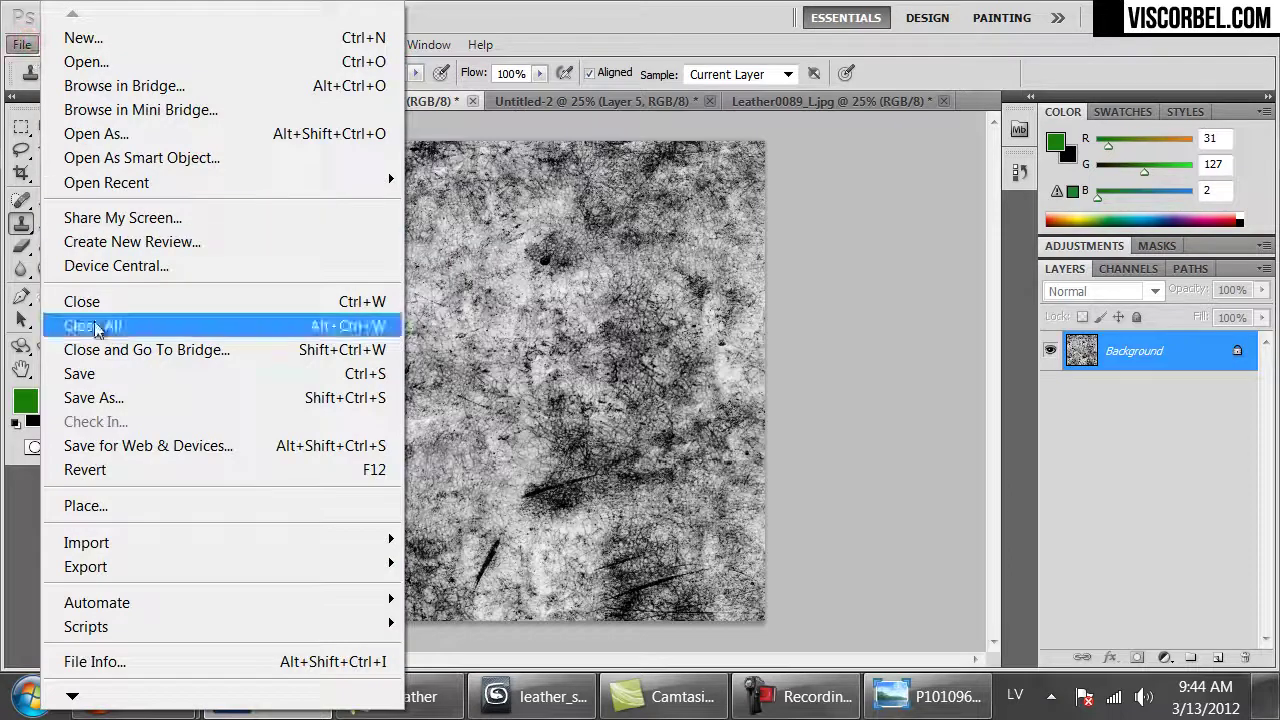
pyautogui.click(129, 396)
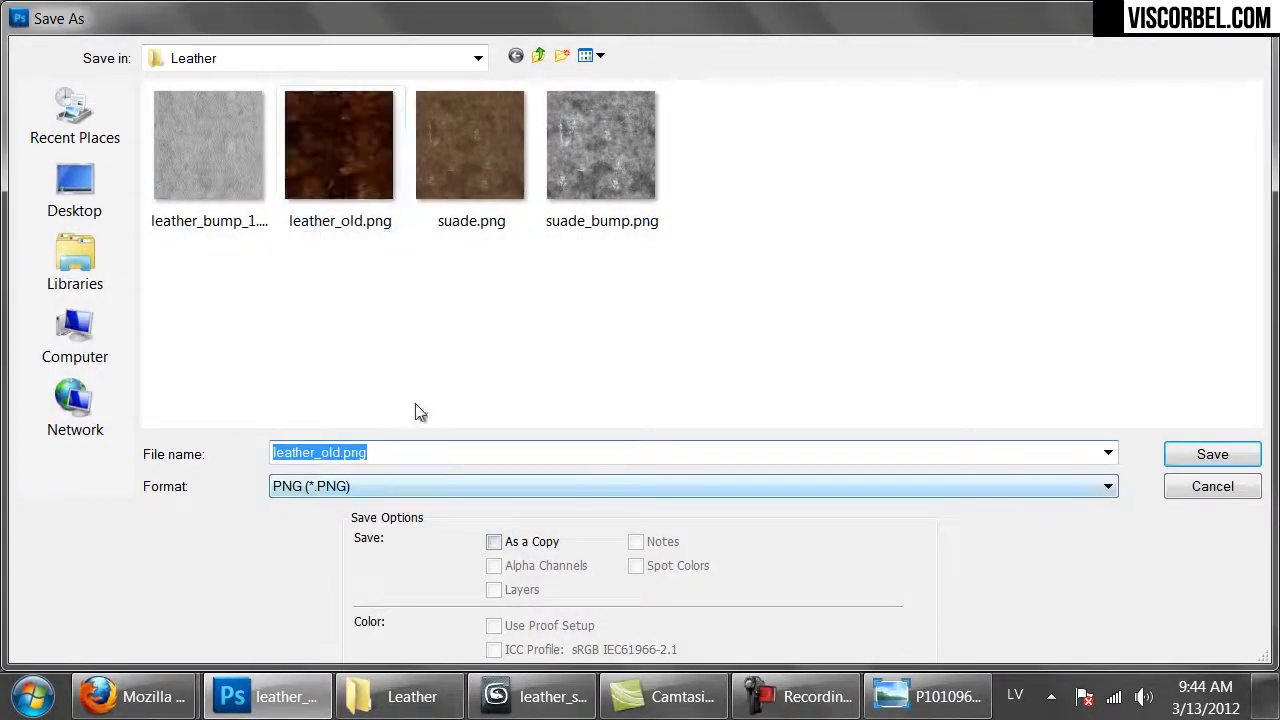
pyautogui.click(359, 191)
pyautogui.click(340, 453)
pyautogui.click(340, 453)
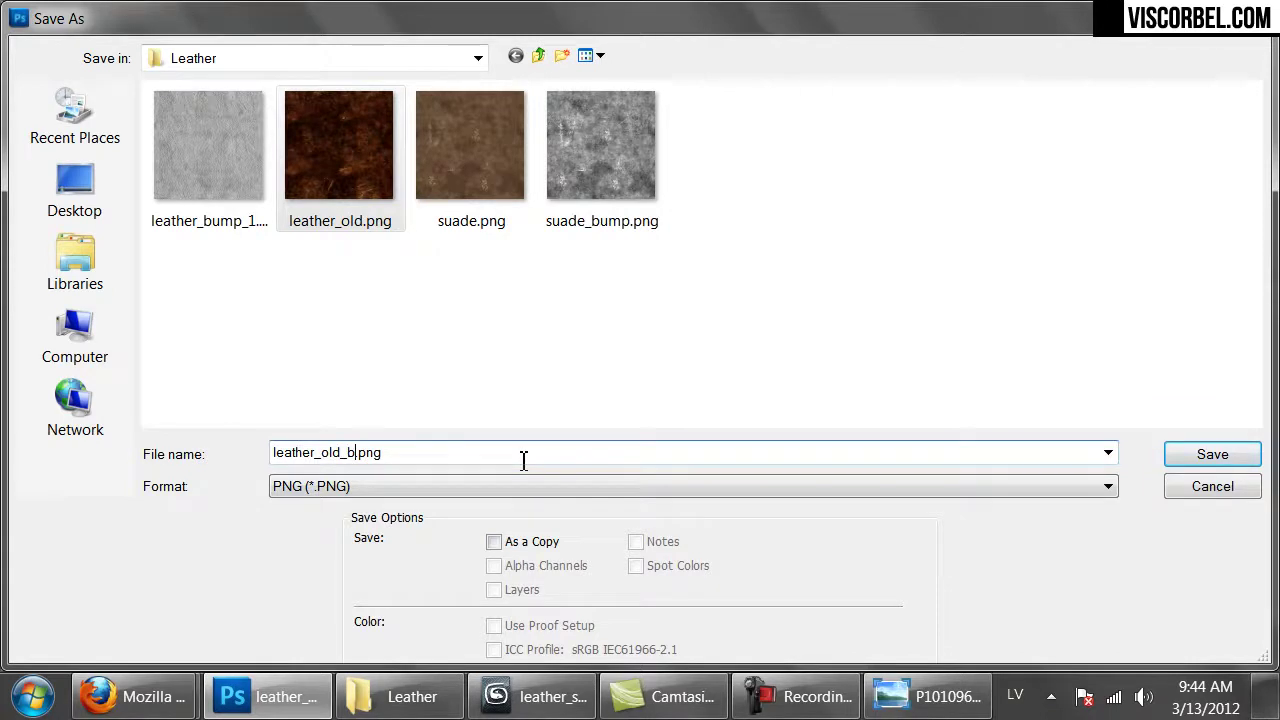
pyautogui.press('Return')
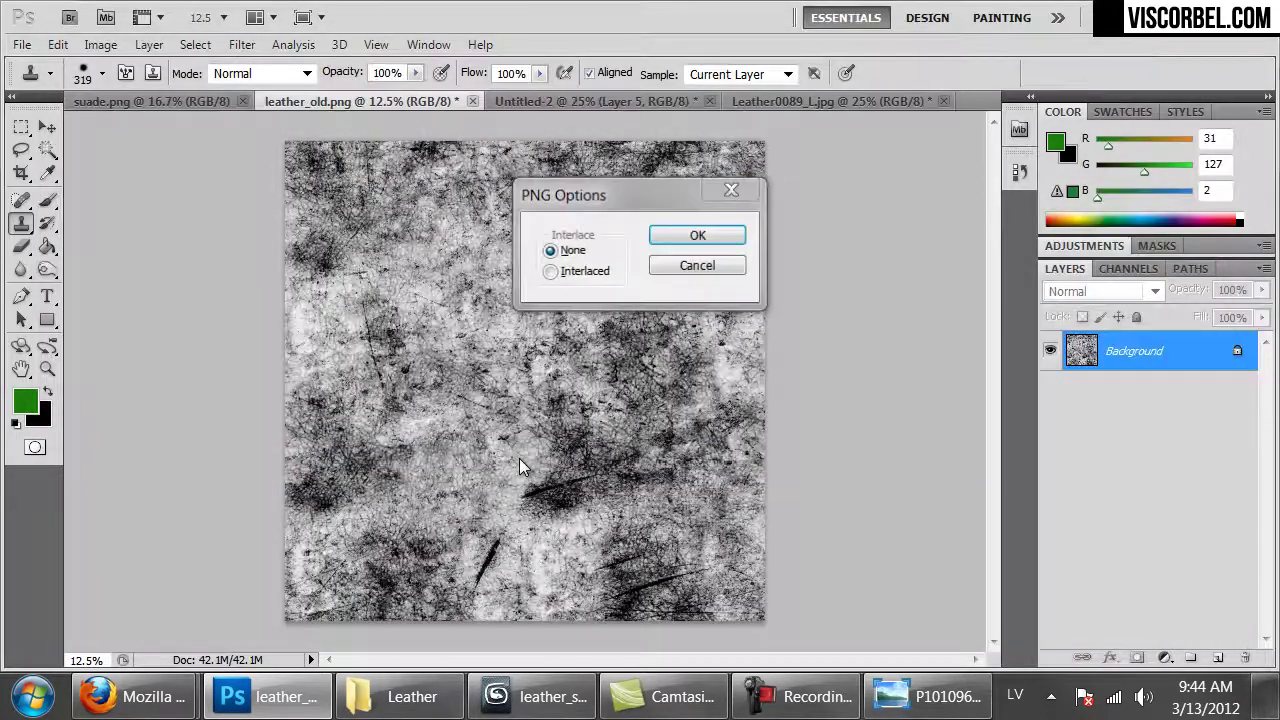
pyautogui.press('Return')
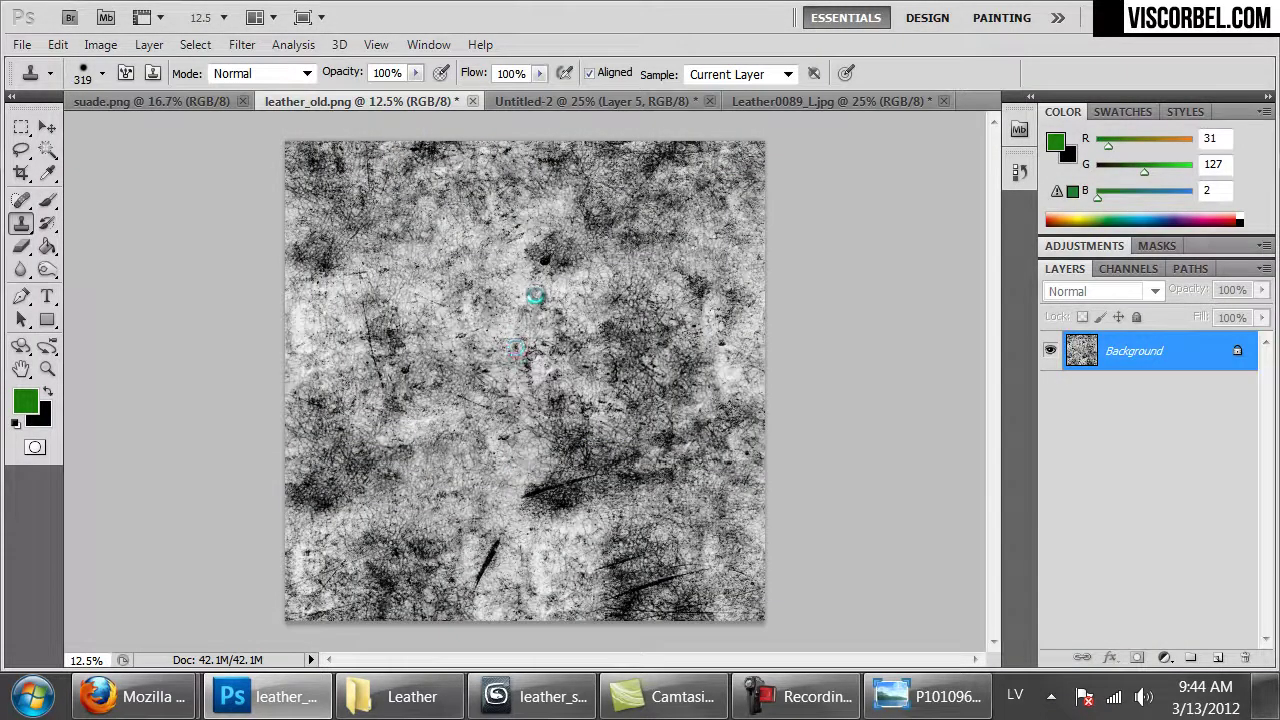
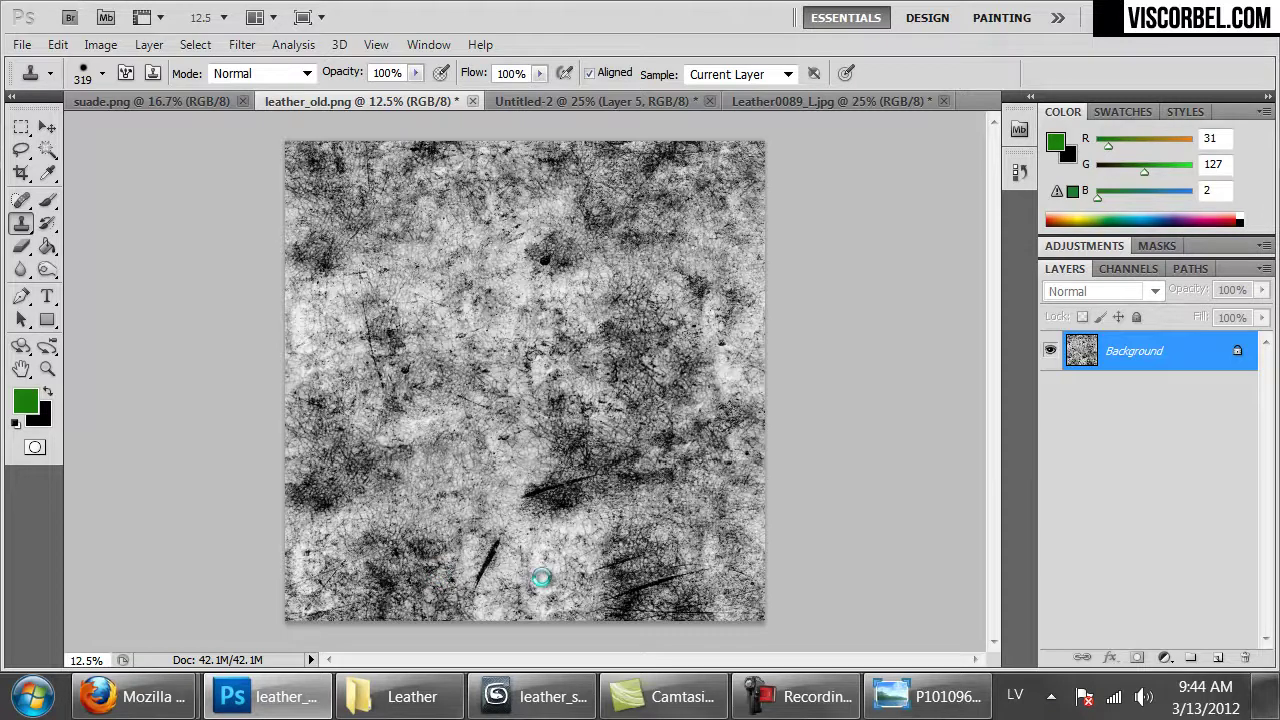
# - Switch to 3ds Max and change the 14 - Default material to a VRayMtl named Leather_distressed
pyautogui.click(540, 697)
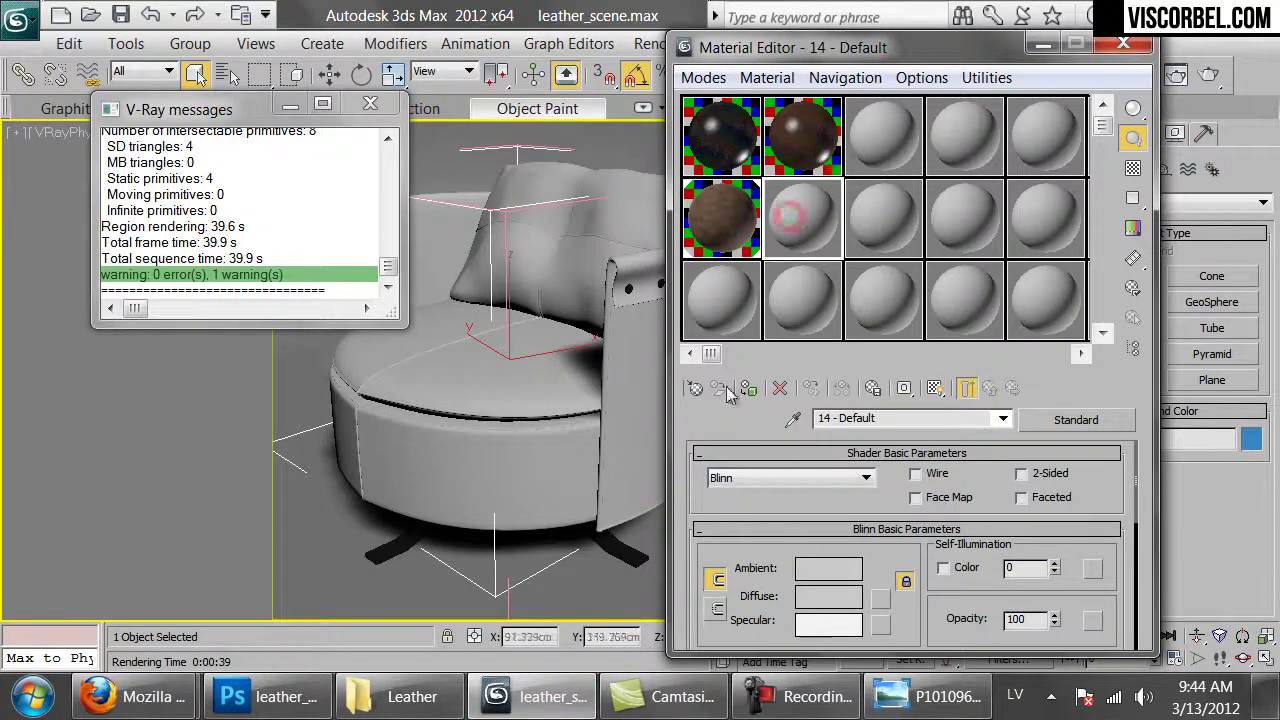
pyautogui.click(694, 388)
pyautogui.doubleClick(445, 561)
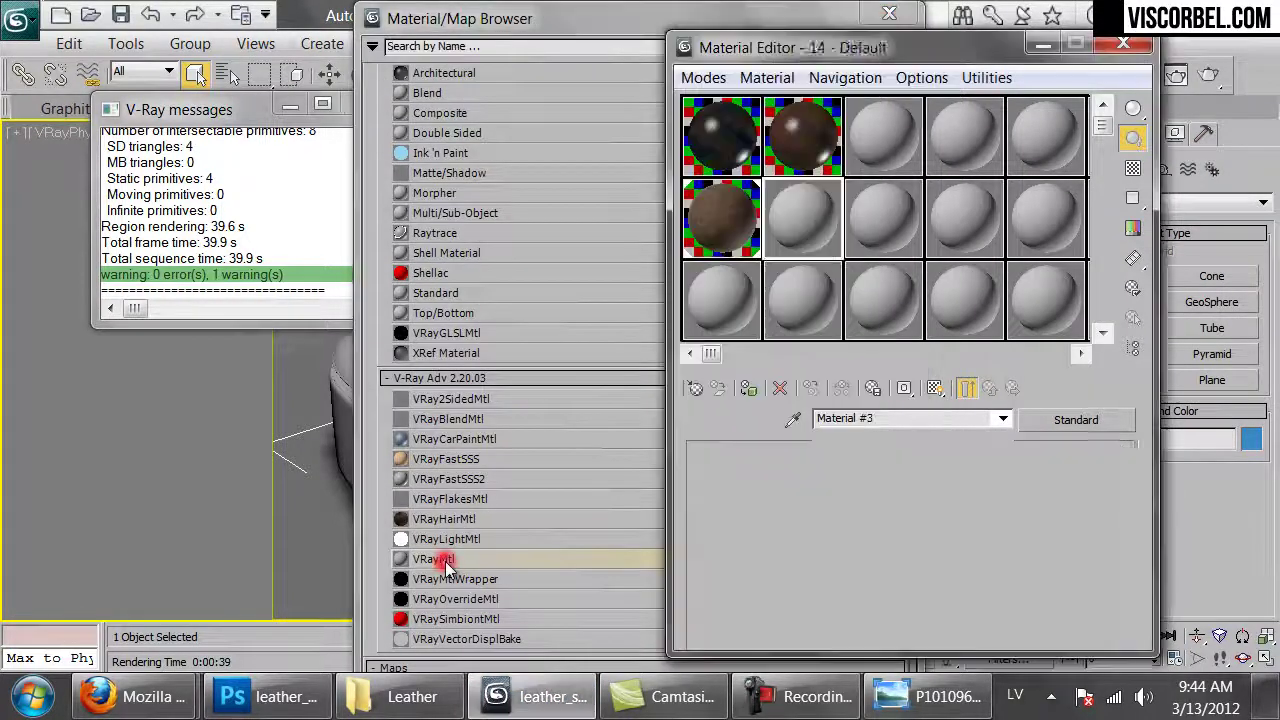
pyautogui.click(884, 14)
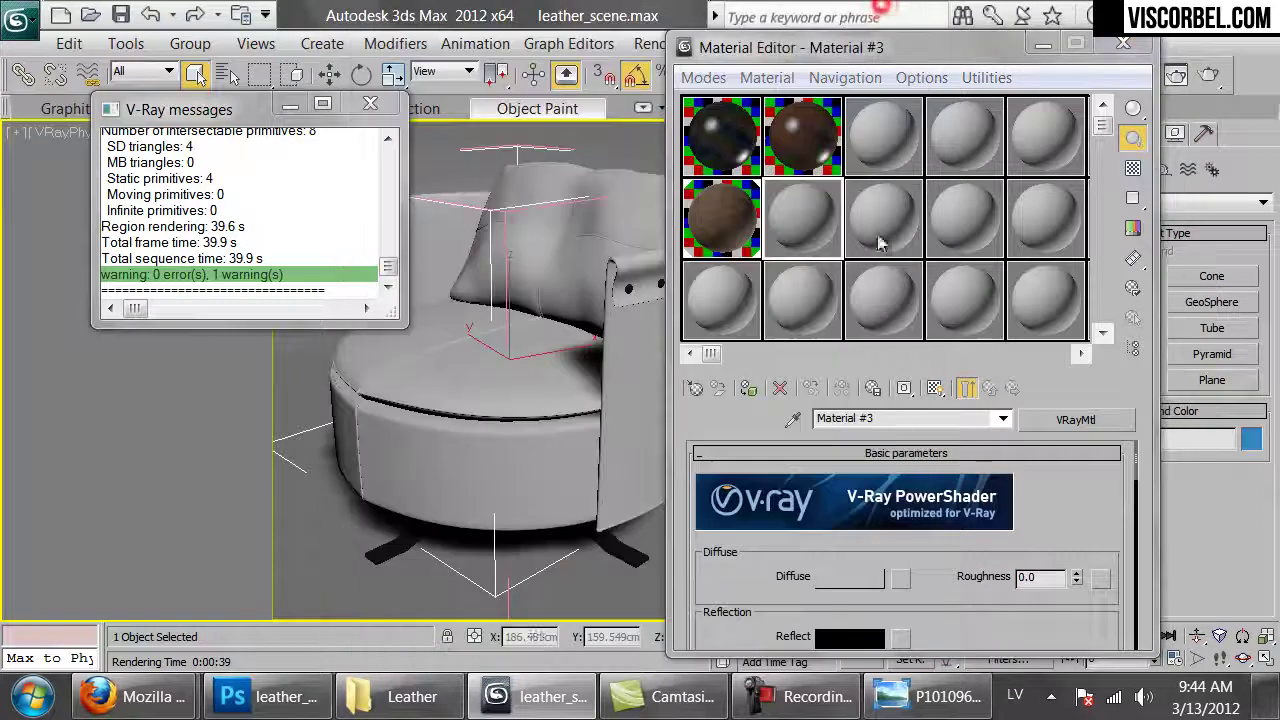
pyautogui.click(888, 418)
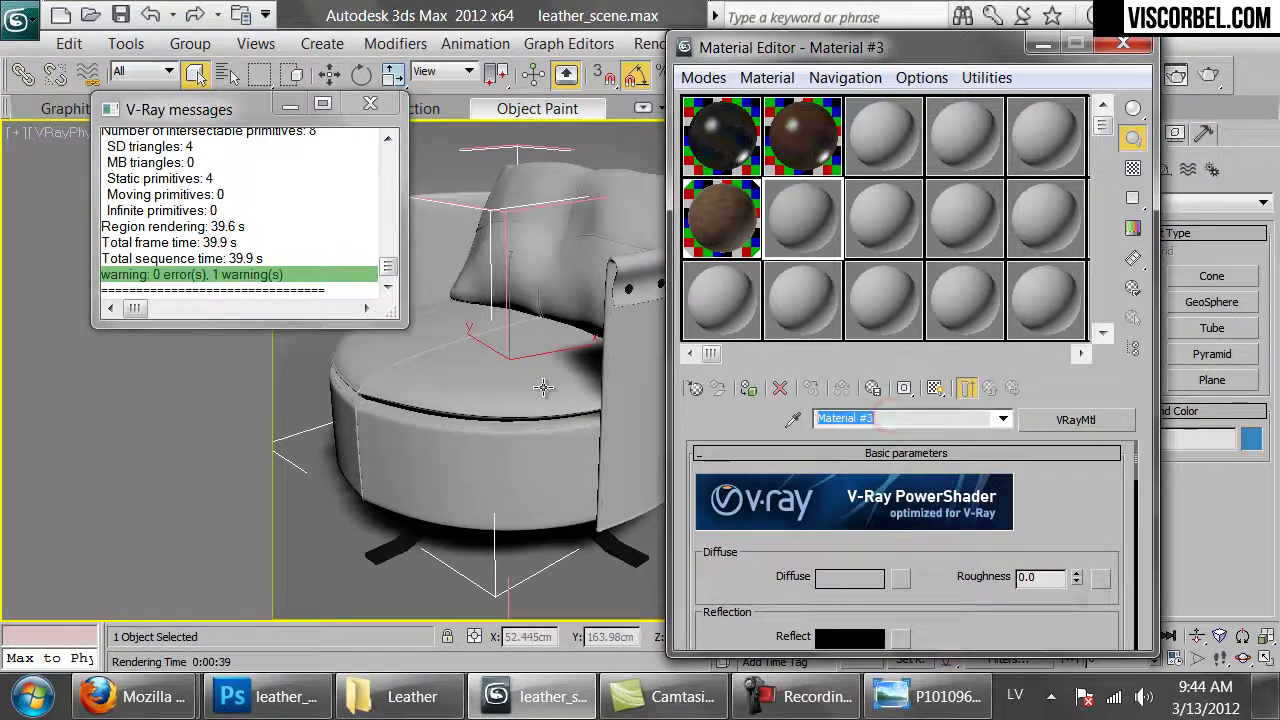
pyautogui.write('Leather_distressed')
# - Load leather_old.png from the Leather textures folder as the material's diffuse bitmap and show it on the chair in the viewport
pyautogui.scroll(-2, 945, 570)
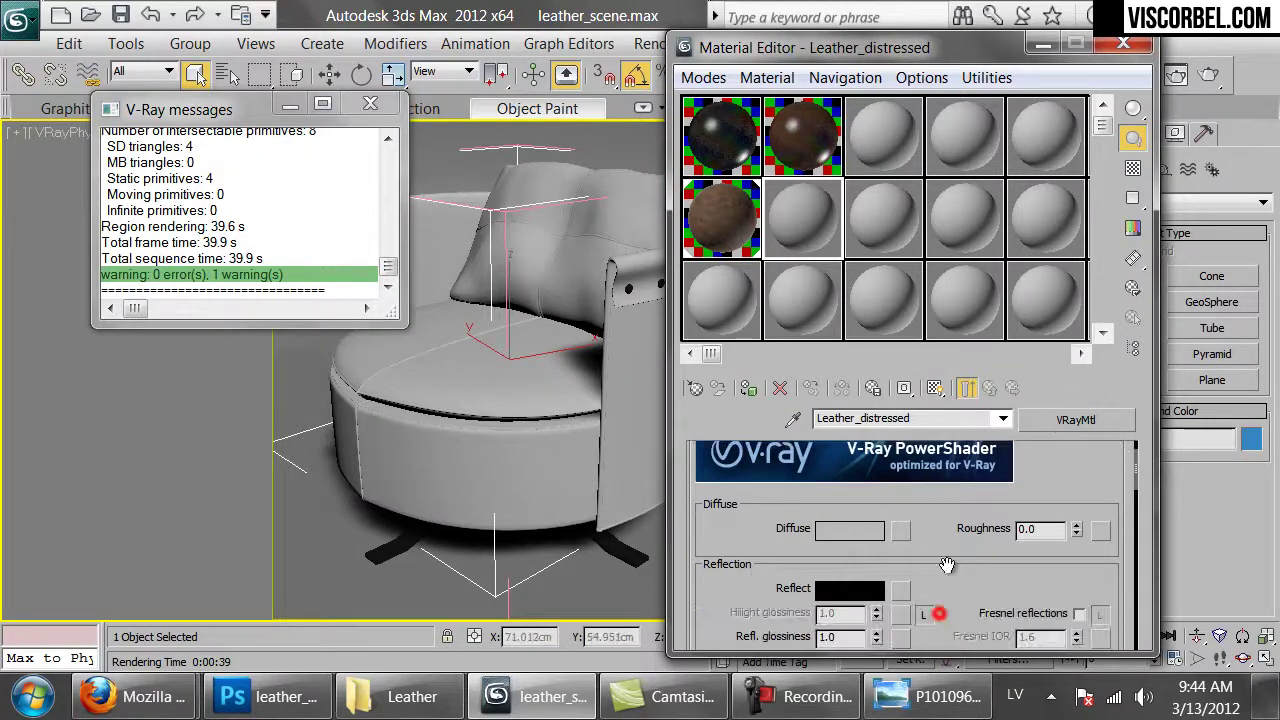
pyautogui.click(901, 522)
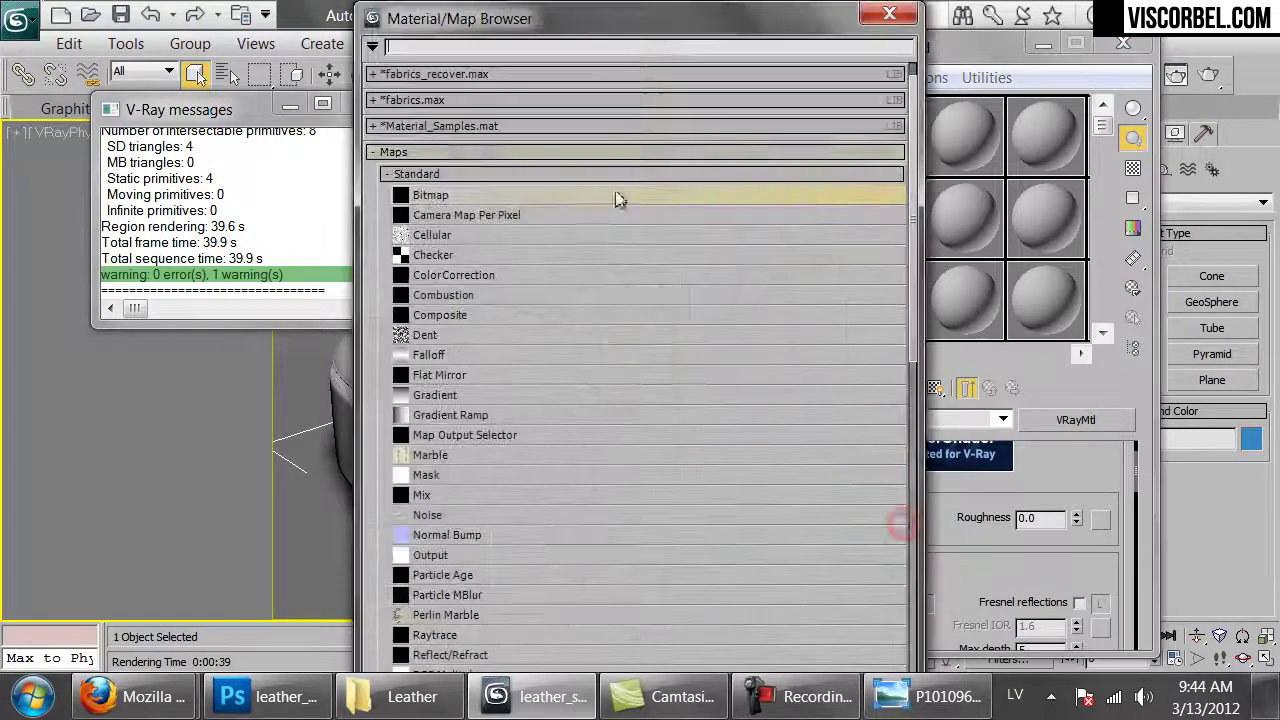
pyautogui.doubleClick(441, 201)
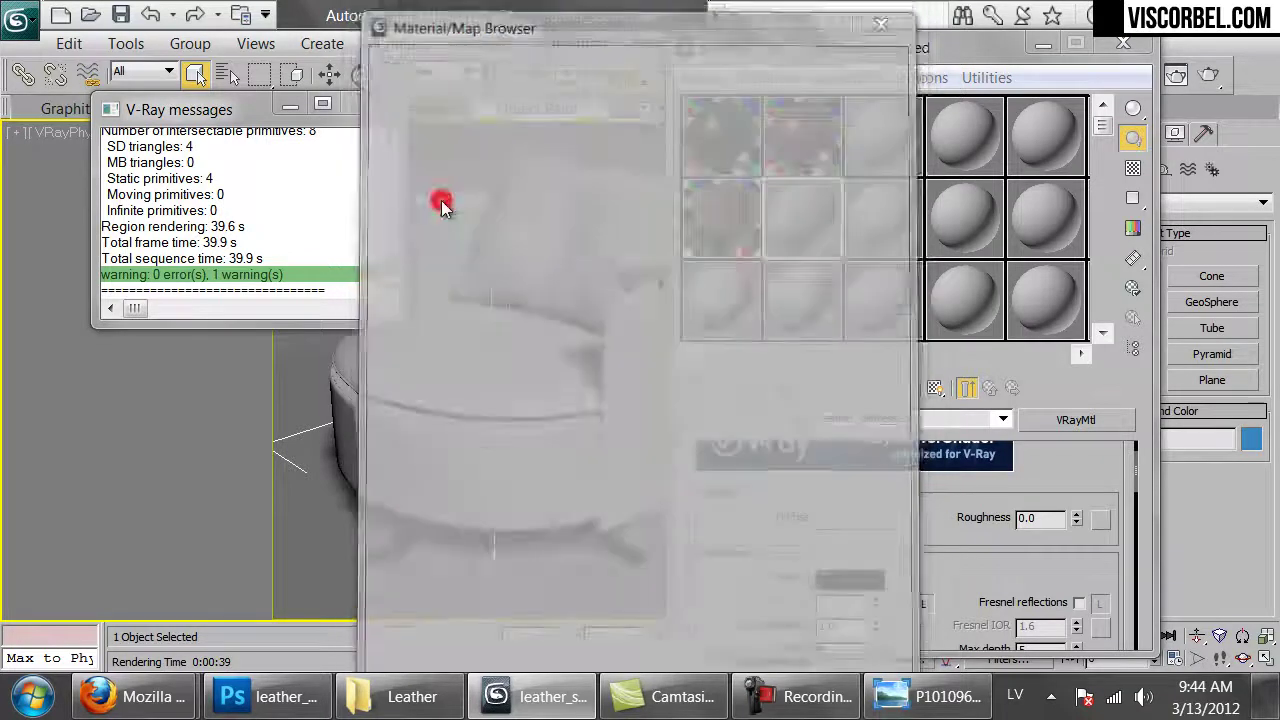
pyautogui.click(428, 93)
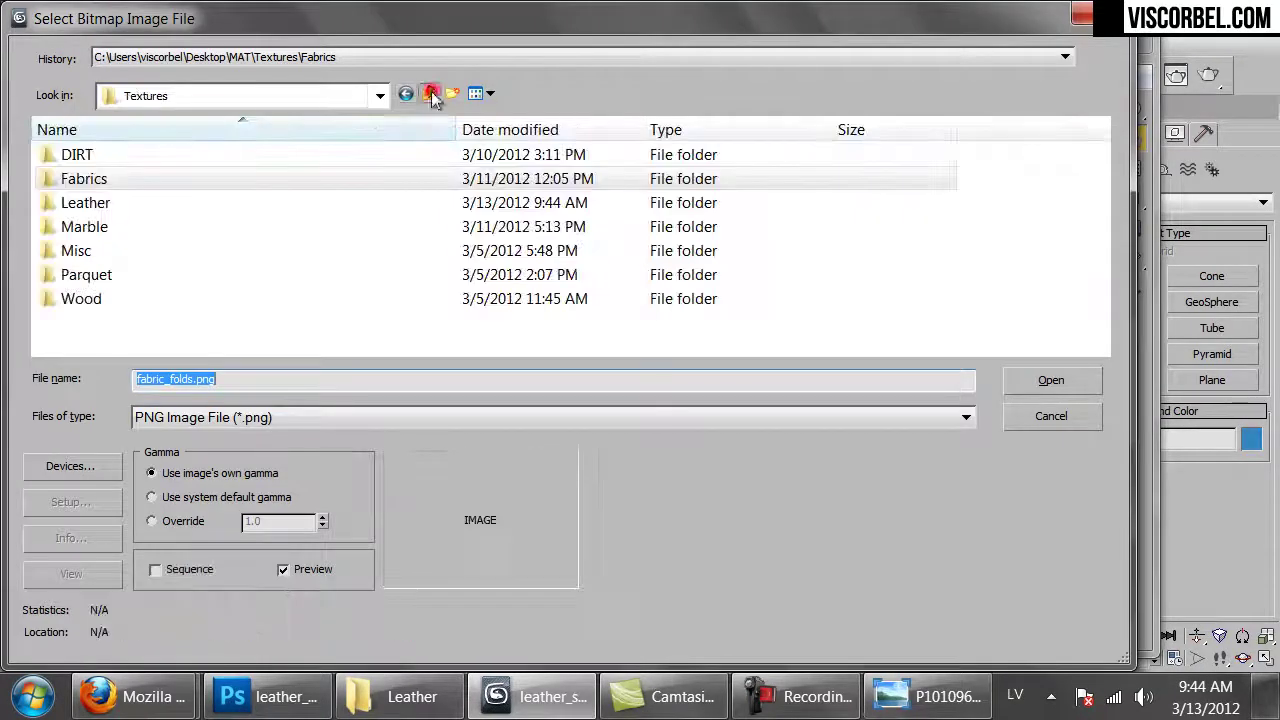
pyautogui.doubleClick(86, 203)
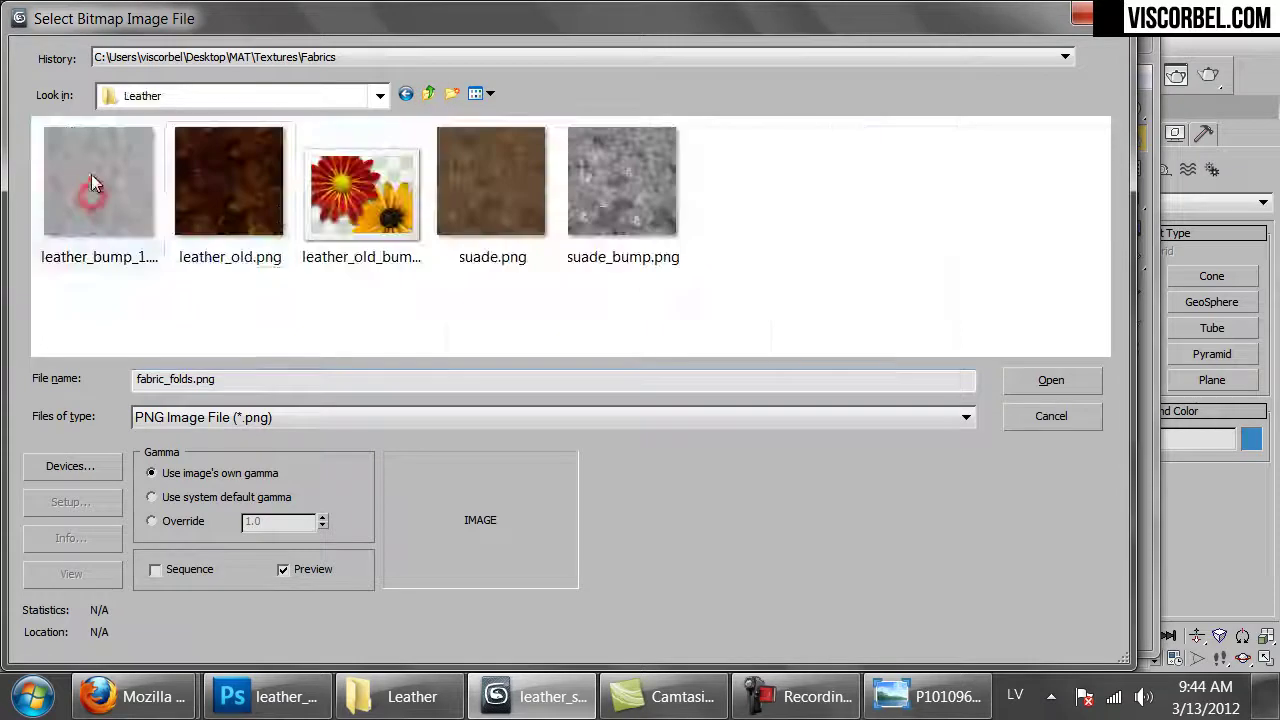
pyautogui.click(221, 162)
pyautogui.doubleClick(221, 162)
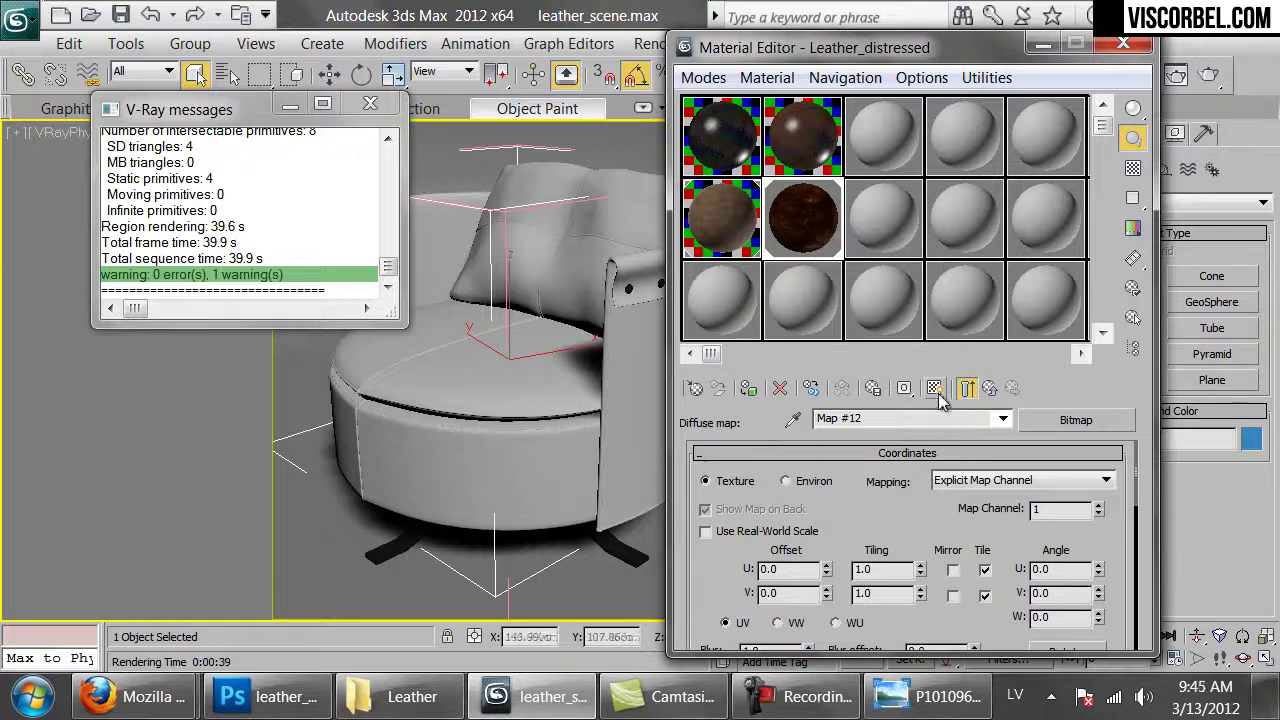
pyautogui.click(934, 388)
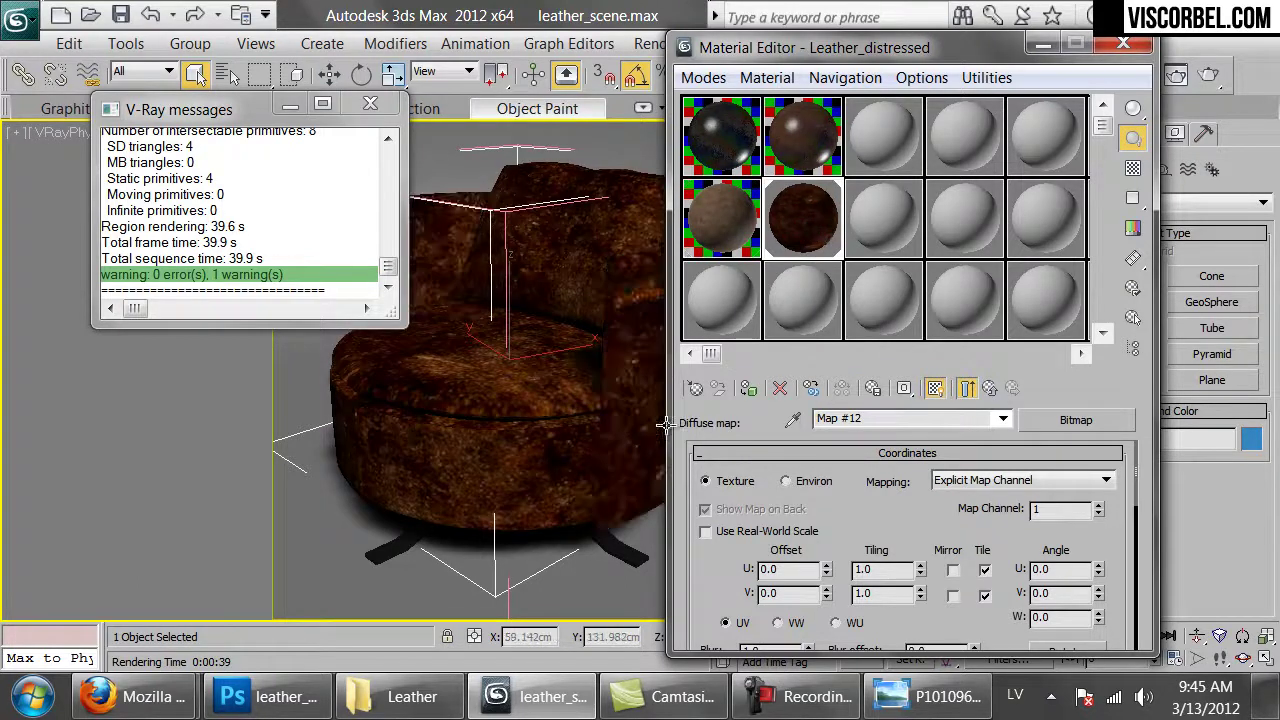
# - Set the diffuse bitmap's U and V tiling to 2
pyautogui.doubleClick(876, 569)
pyautogui.write('2')
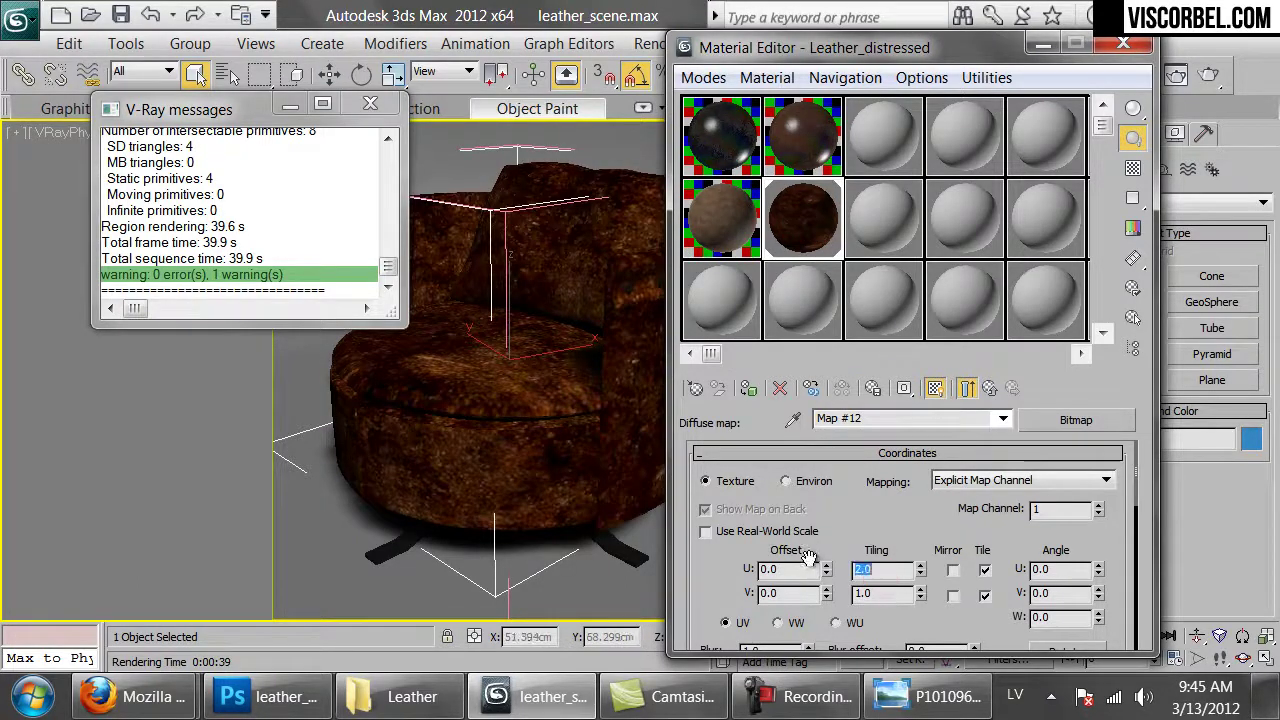
pyautogui.press('Tab')
pyautogui.write('2')
pyautogui.press('Return')
# - Set the diffuse bitmap's U and V tiling to 3
pyautogui.doubleClick(866, 569)
pyautogui.write('3')
pyautogui.press('Tab')
pyautogui.write('3')
pyautogui.press('Return')
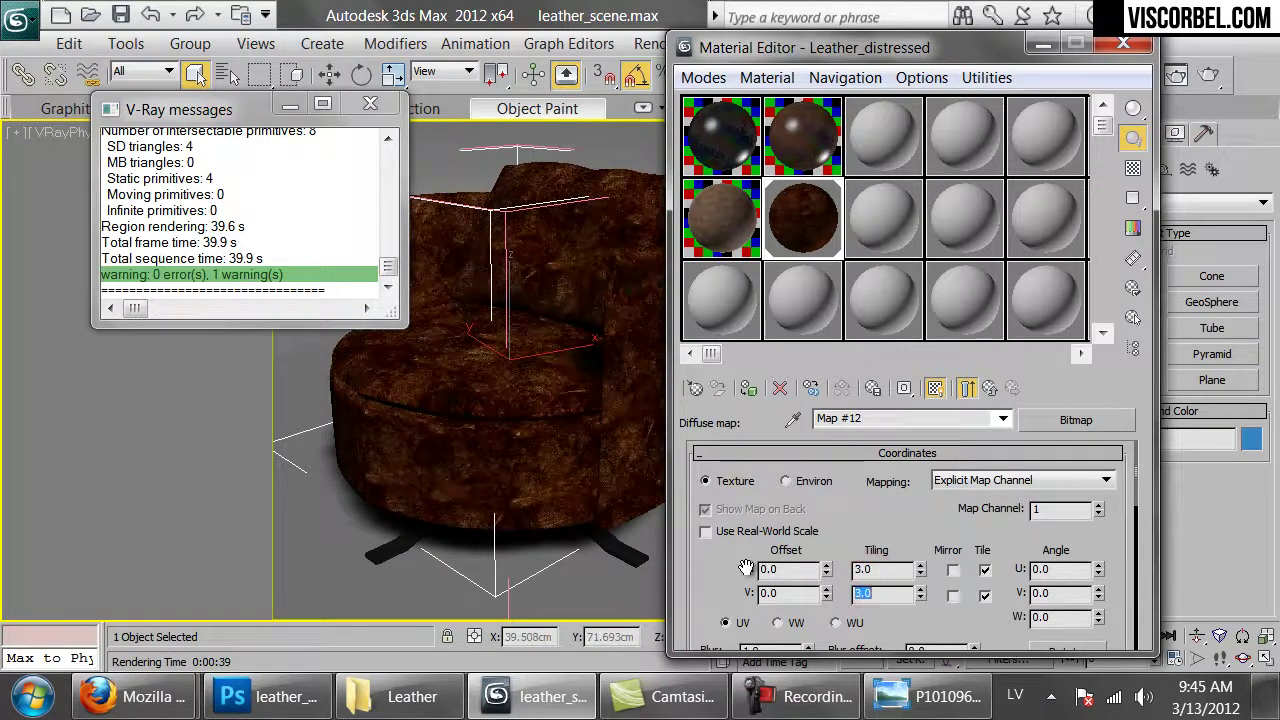
# - Render the armchair to check the tiled leather diffuse map, then close the V-Ray frame buffer
pyautogui.moveTo(838, 60); pyautogui.dragTo(866, 85)
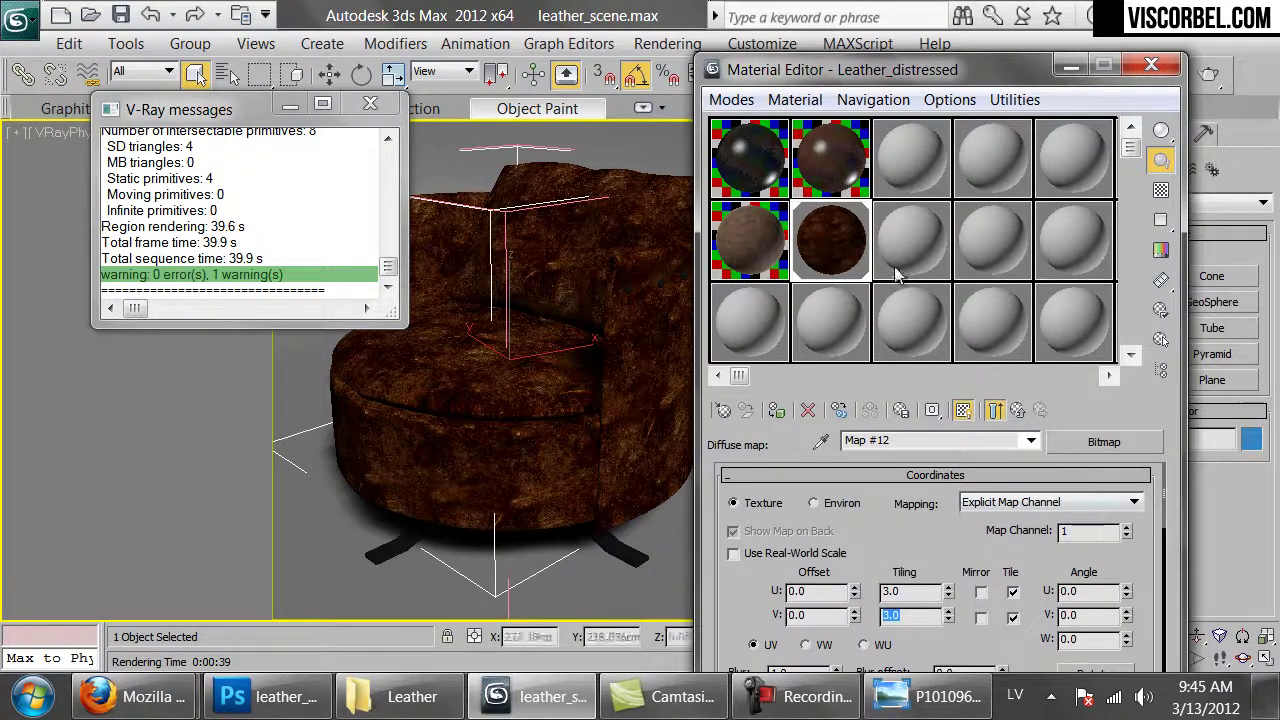
pyautogui.click(1209, 74)
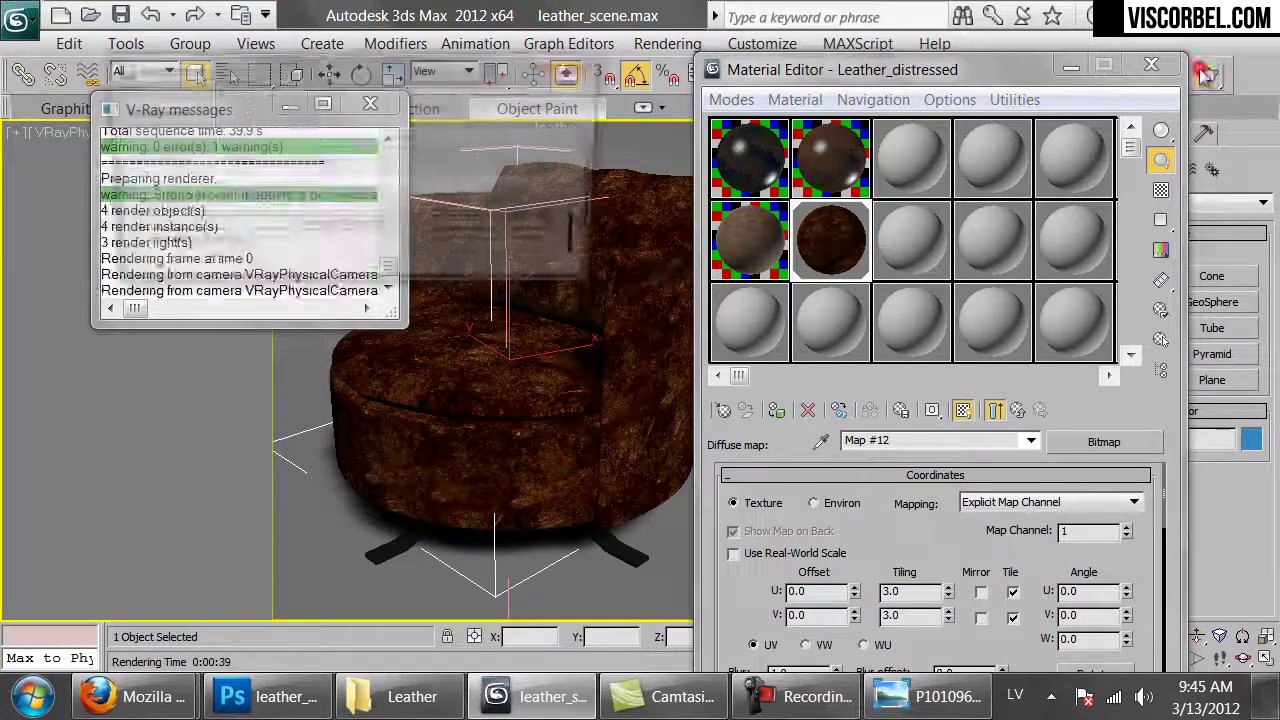
pyautogui.scroll(-1, 498, 239)
pyautogui.scroll(1, 451, 299)
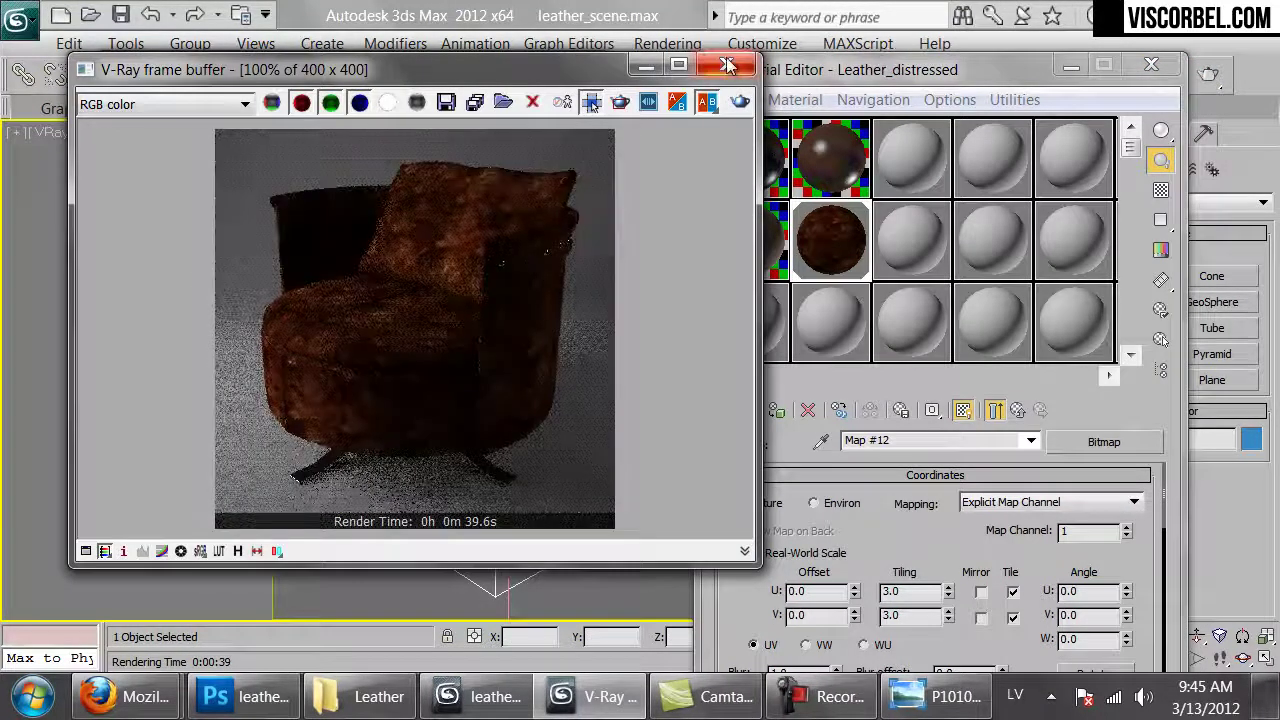
pyautogui.click(726, 65)
pyautogui.click(550, 113)
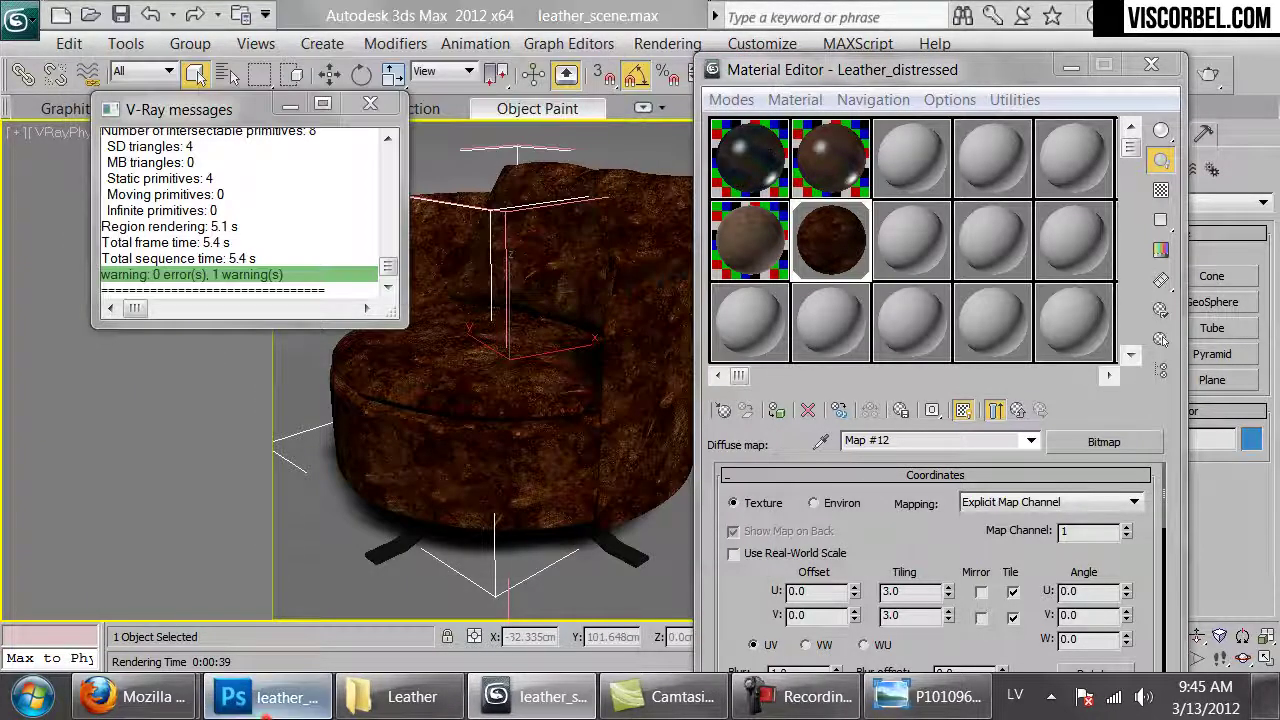
# - Switch to Photoshop and open the original leather_old.png texture
pyautogui.click(270, 697)
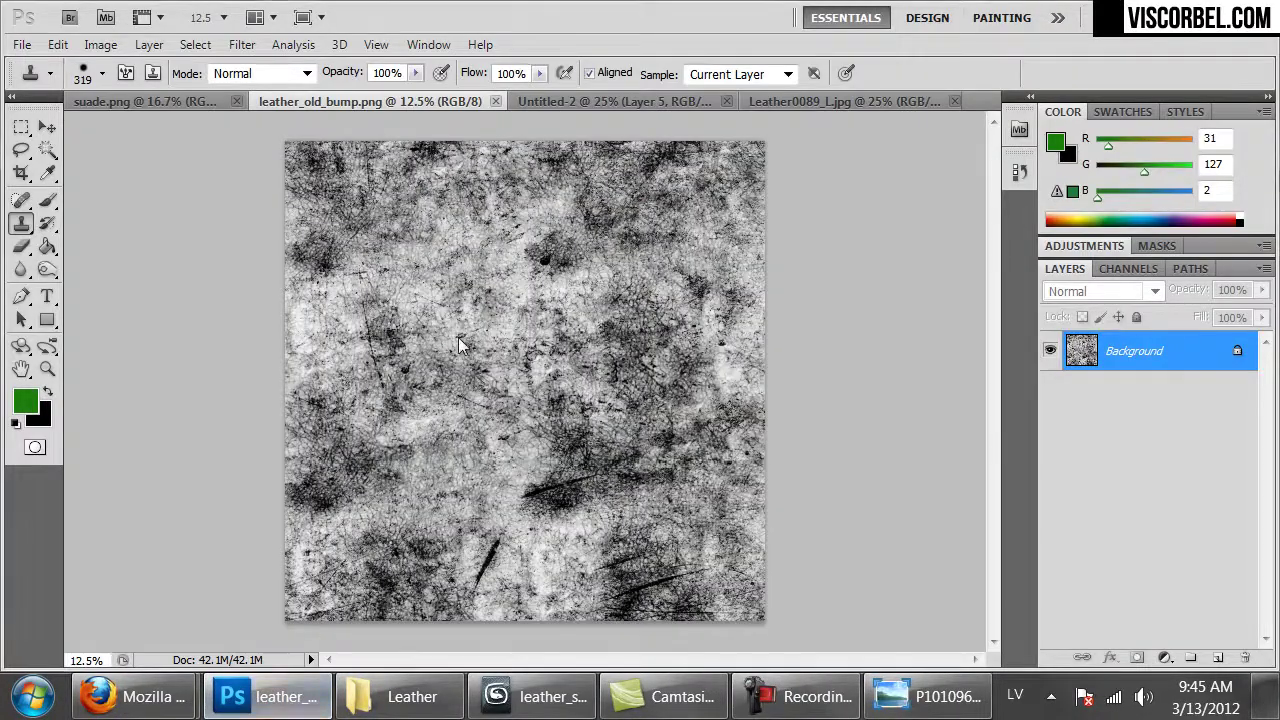
pyautogui.hotkey('ctrl', 'o')
pyautogui.doubleClick(336, 138)
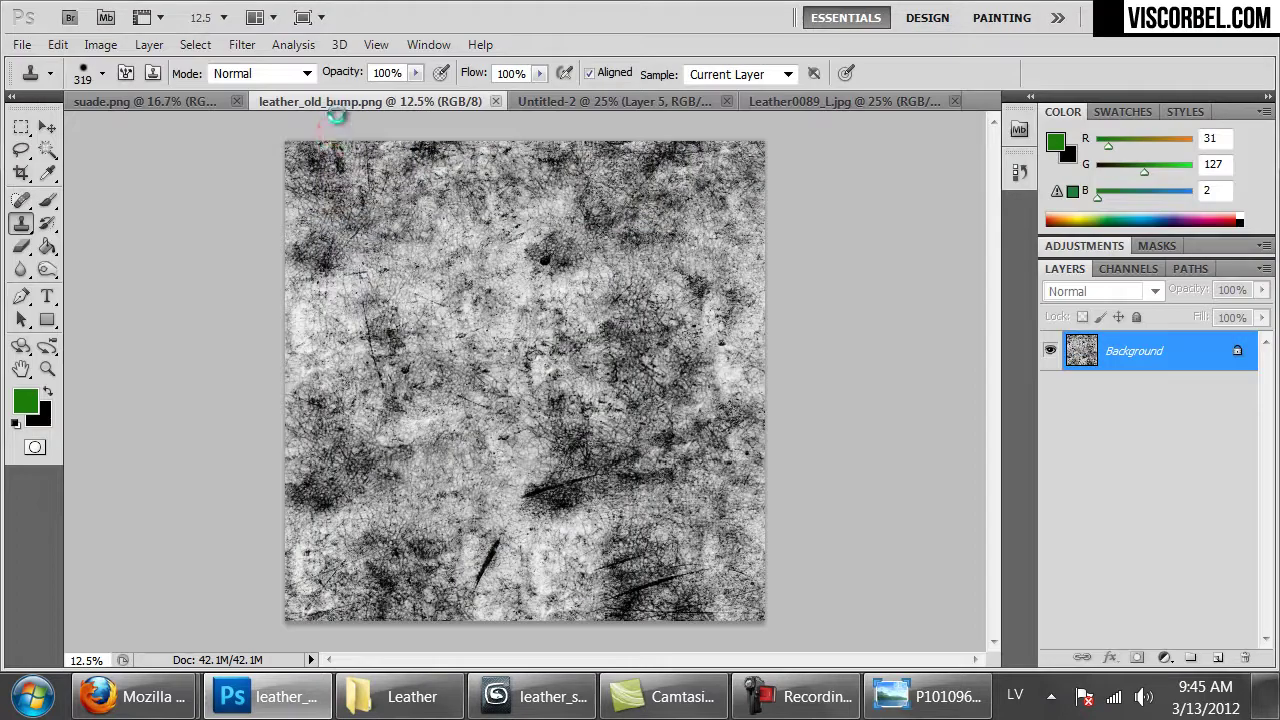
# - Add a layer filled with brown sampled from the leather (RGB 63, 29, 10) and set its blend mode to Multiply
pyautogui.click(1218, 658)
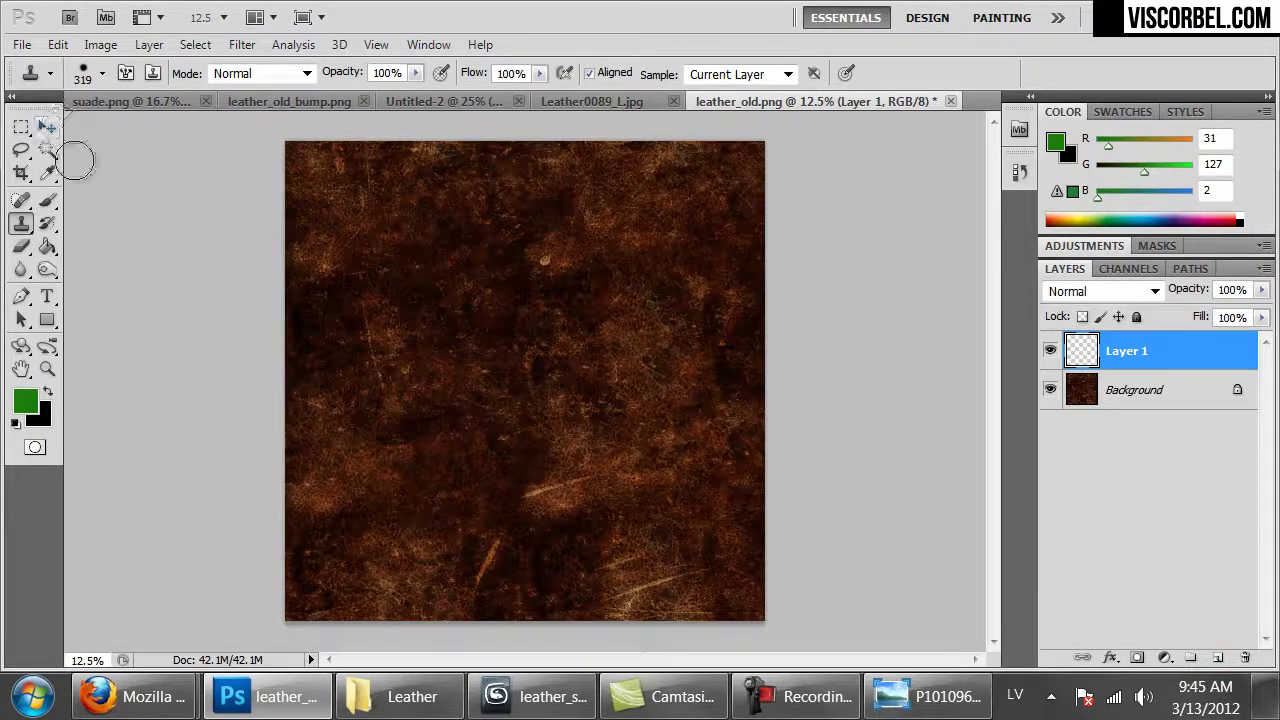
pyautogui.click(47, 247)
pyautogui.keyDown('alt'); pyautogui.moveTo(640, 432); pyautogui.dragTo(643, 428); pyautogui.keyUp('alt')
pyautogui.click(617, 324)
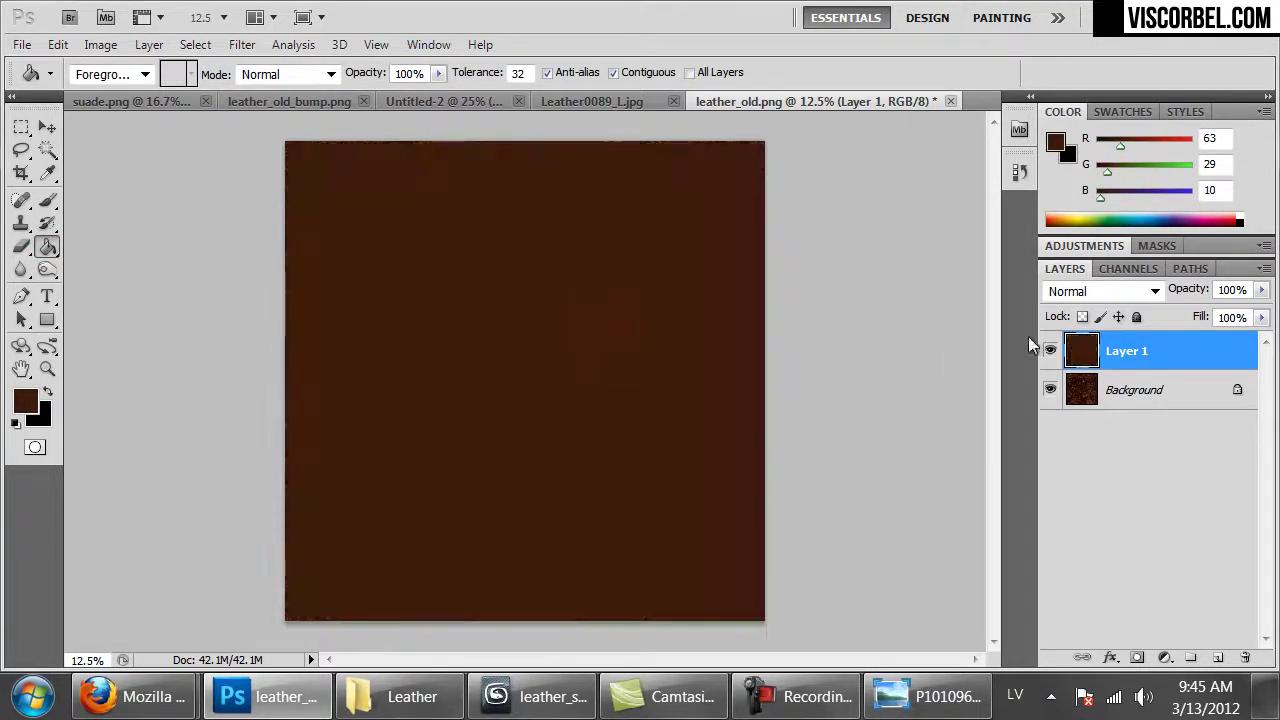
pyautogui.click(1072, 291)
pyautogui.click(1081, 70)
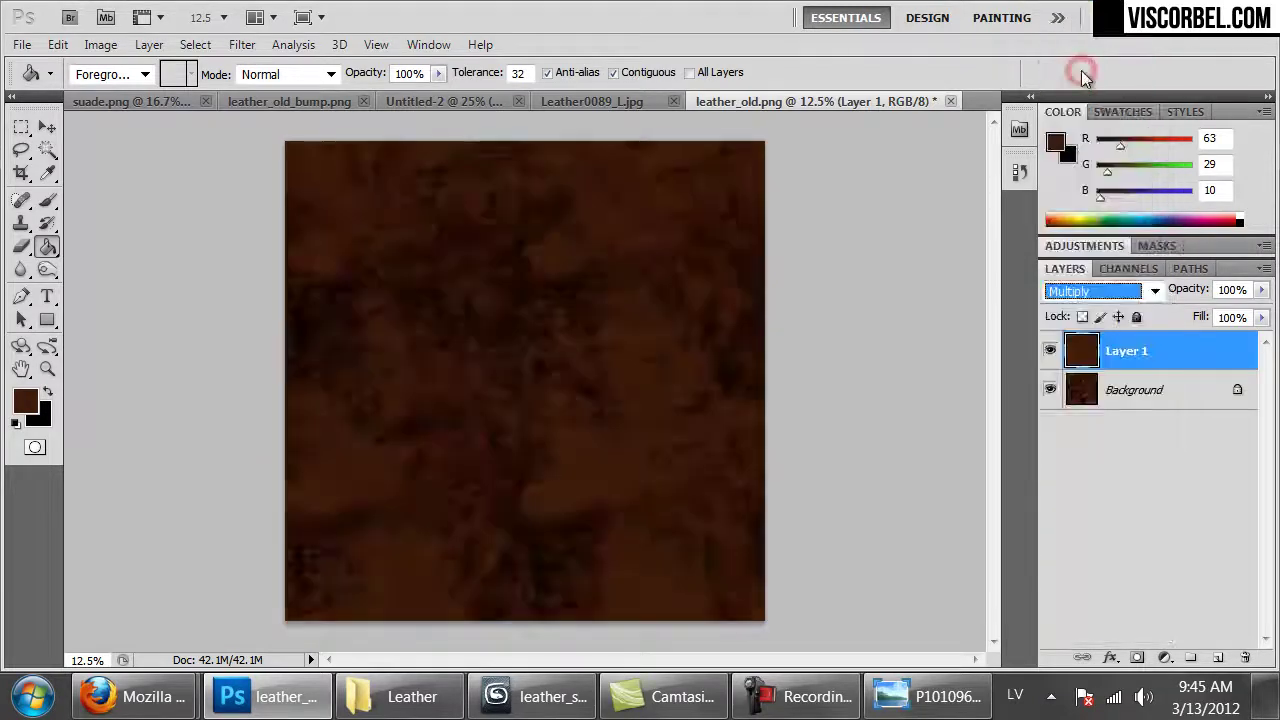
# - Try out other blend modes for the brown layer over the leather texture
pyautogui.press('Down')
pyautogui.press('Down')
pyautogui.press('Down')
pyautogui.press('Down')
pyautogui.press('Up')
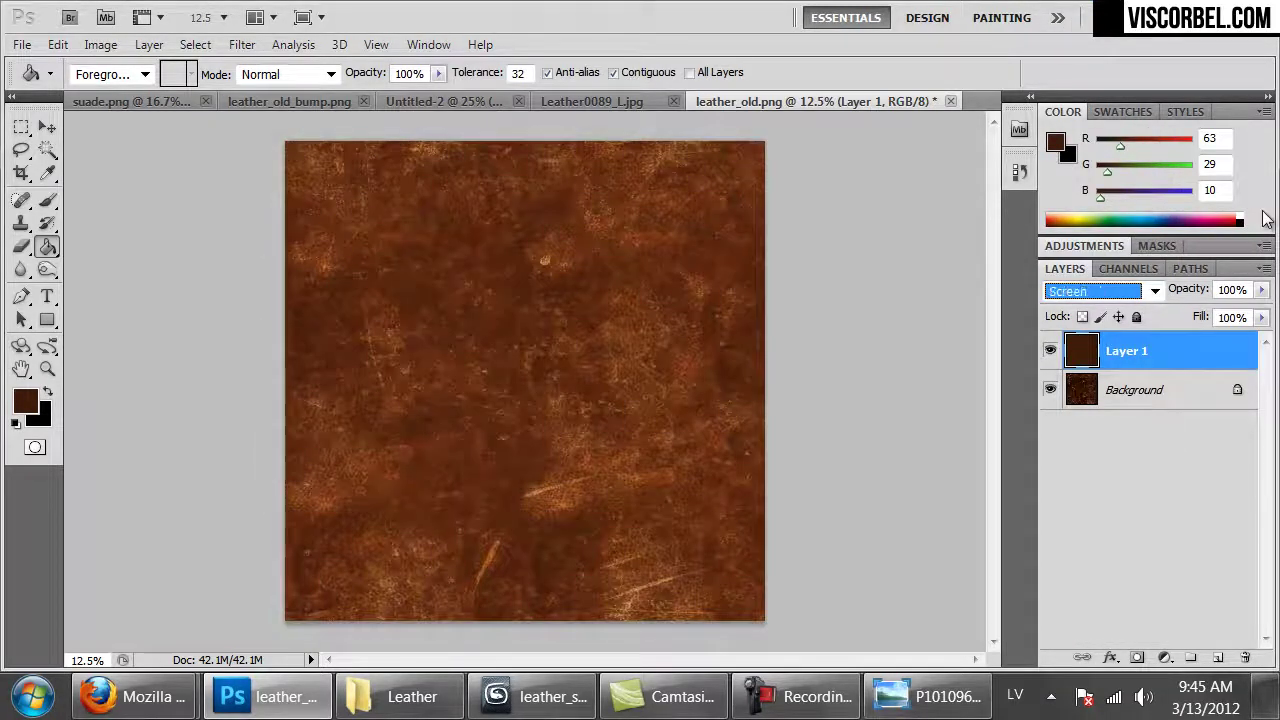
pyautogui.press('Down')
pyautogui.press('Down')
pyautogui.press('Down')
pyautogui.press('Down')
pyautogui.press('Up')
pyautogui.press('Up')
pyautogui.press('Down')
pyautogui.press('Down')
pyautogui.press('Down')
pyautogui.press('Down')
pyautogui.press('Down')
pyautogui.press('Down')
pyautogui.press('Down')
pyautogui.press('Down')
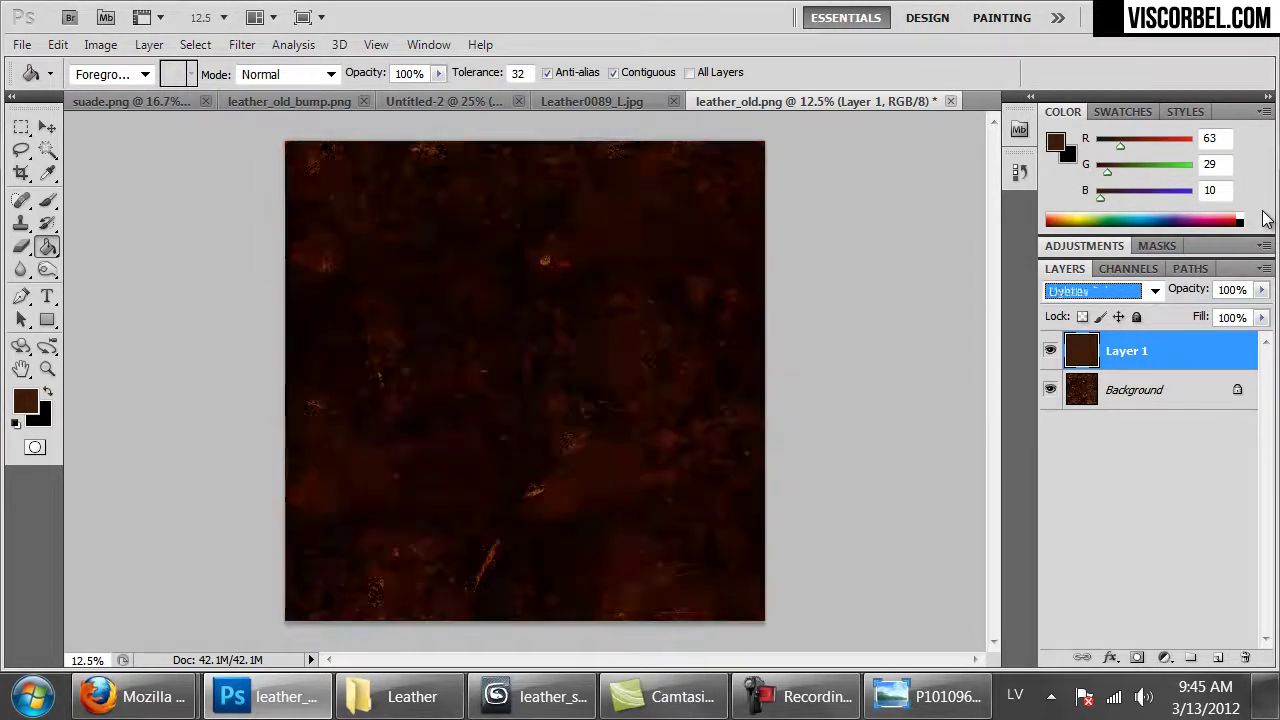
pyautogui.press('Down')
pyautogui.press('Up')
# - Set the brown layer's blend mode to Normal and its opacity to 50%
pyautogui.click(1116, 292)
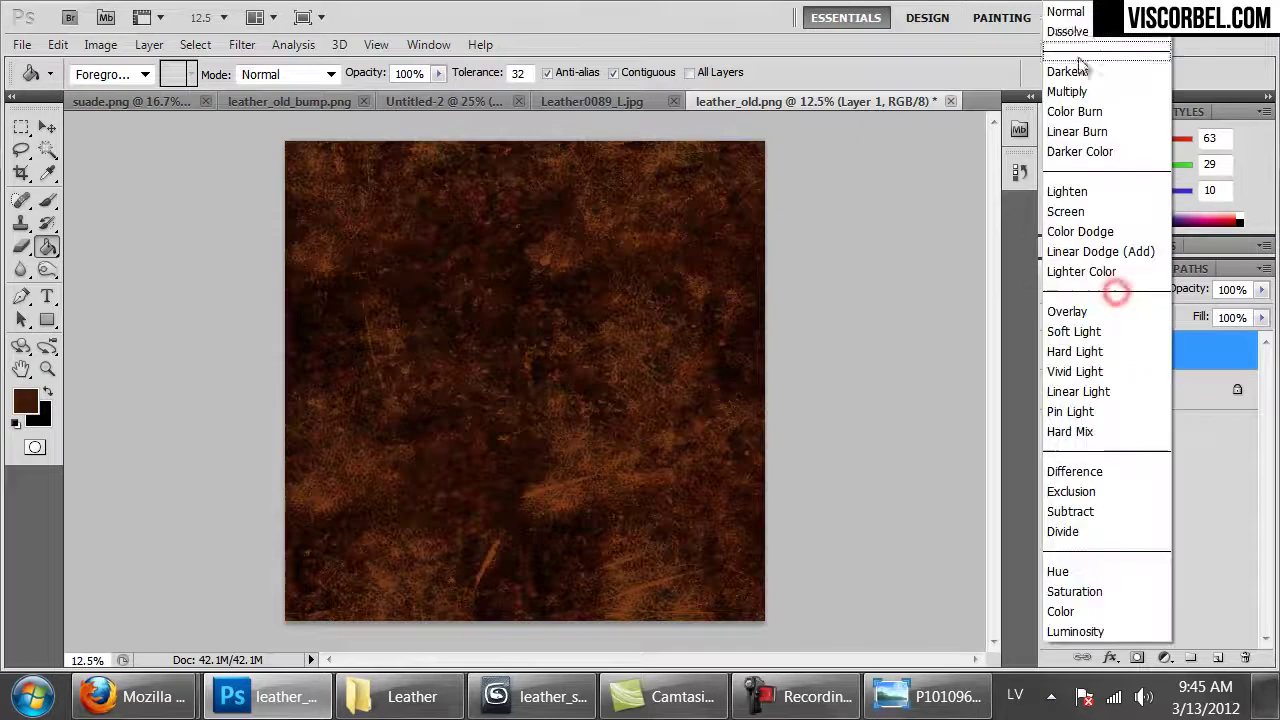
pyautogui.click(1065, 11)
pyautogui.click(1232, 289)
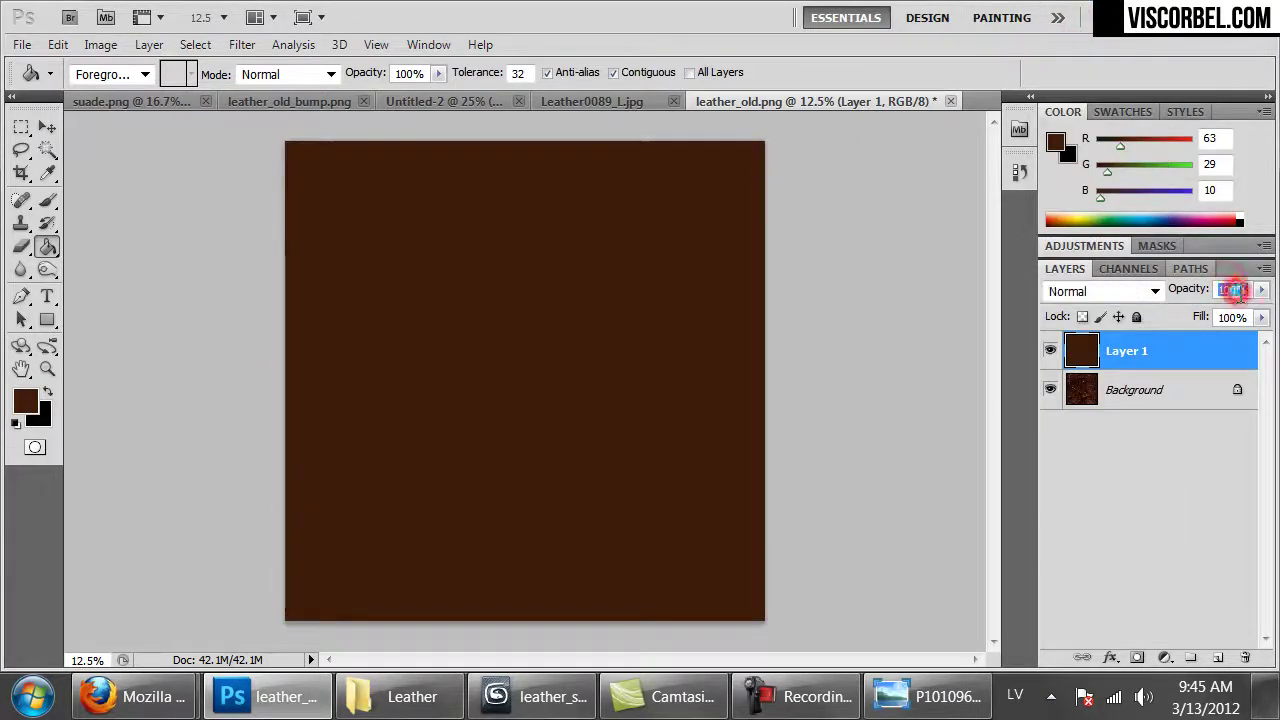
pyautogui.write('50')
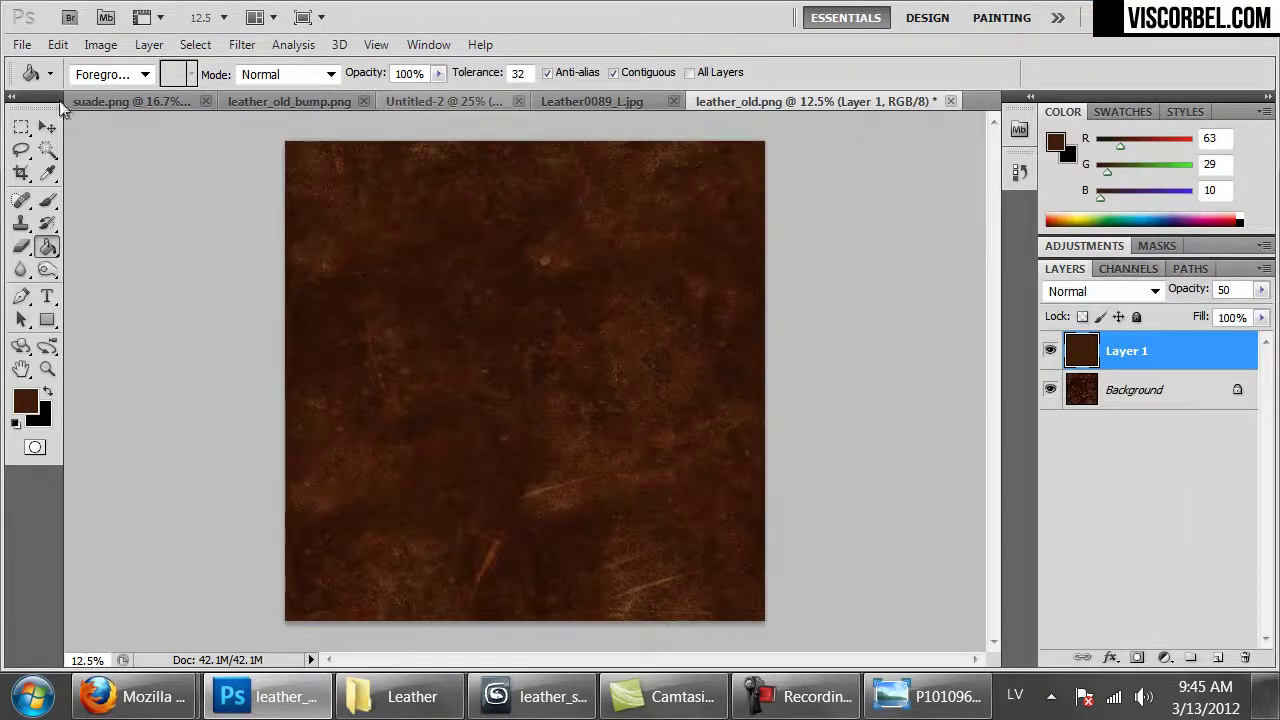
pyautogui.click(21, 127)
# - Save the edited texture as a non-interlaced PNG, replacing leather_old.png in the Leather folder
pyautogui.hotkey('ctrl', 'shift', 's')
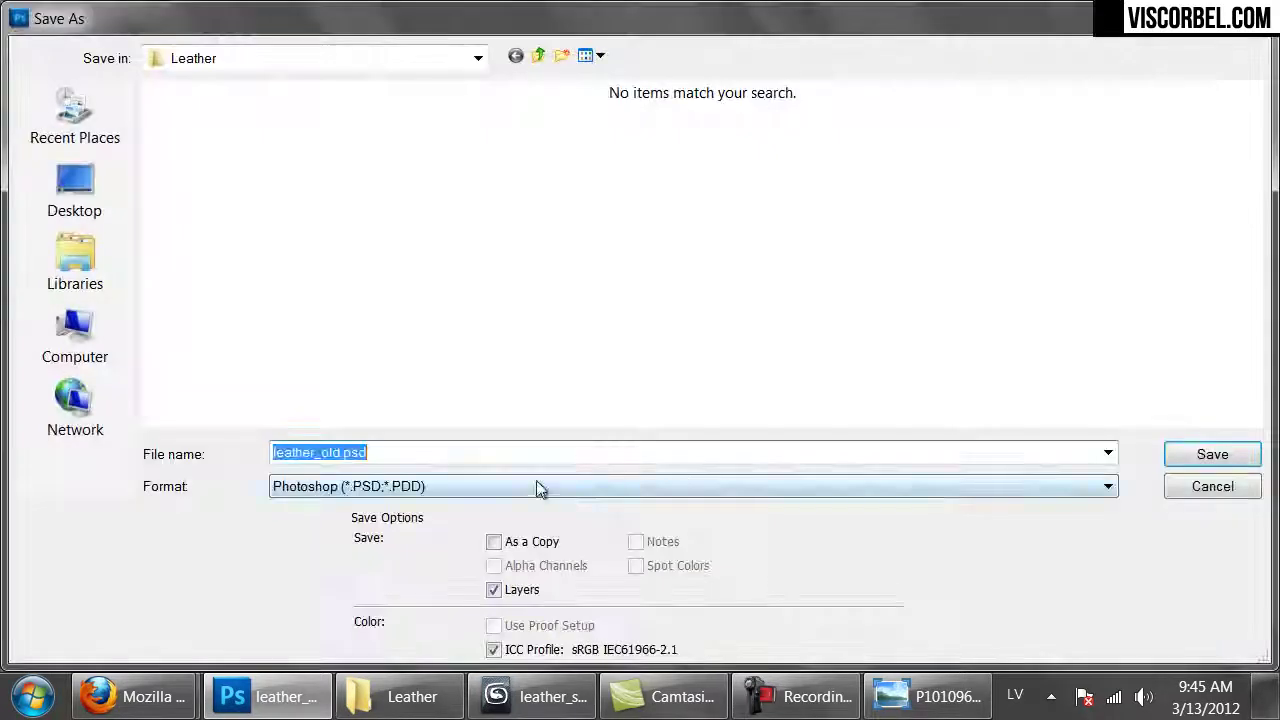
pyautogui.click(534, 486)
pyautogui.click(350, 397)
pyautogui.doubleClick(381, 139)
pyautogui.click(610, 275)
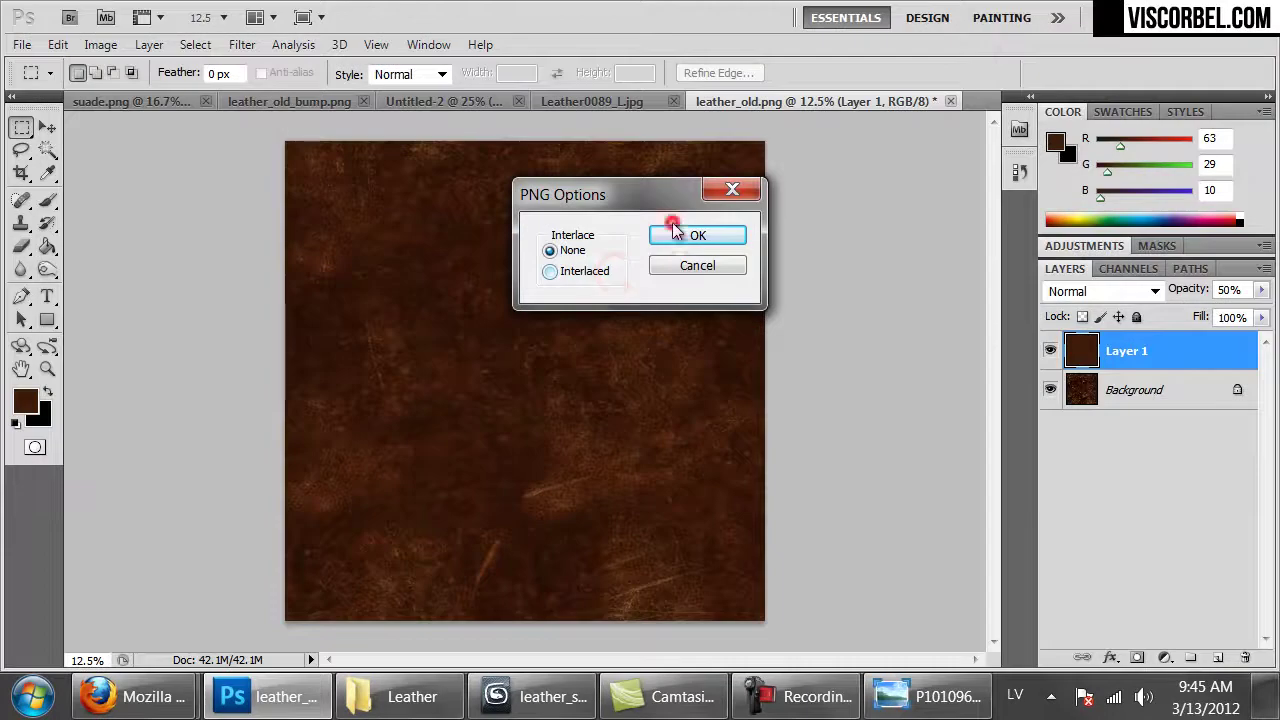
pyautogui.click(668, 230)
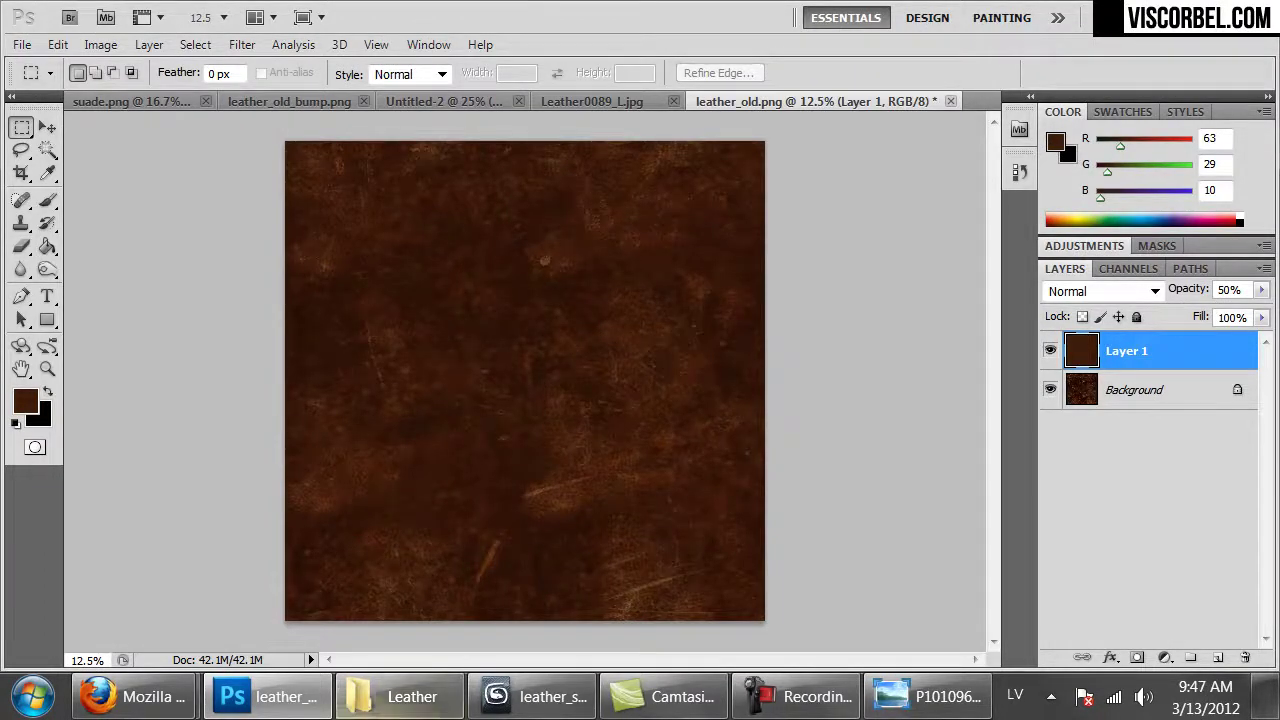
# - Switch to 3ds Max and show the Leather_distressed sample in its own, slightly reduced preview window
pyautogui.click(540, 697)
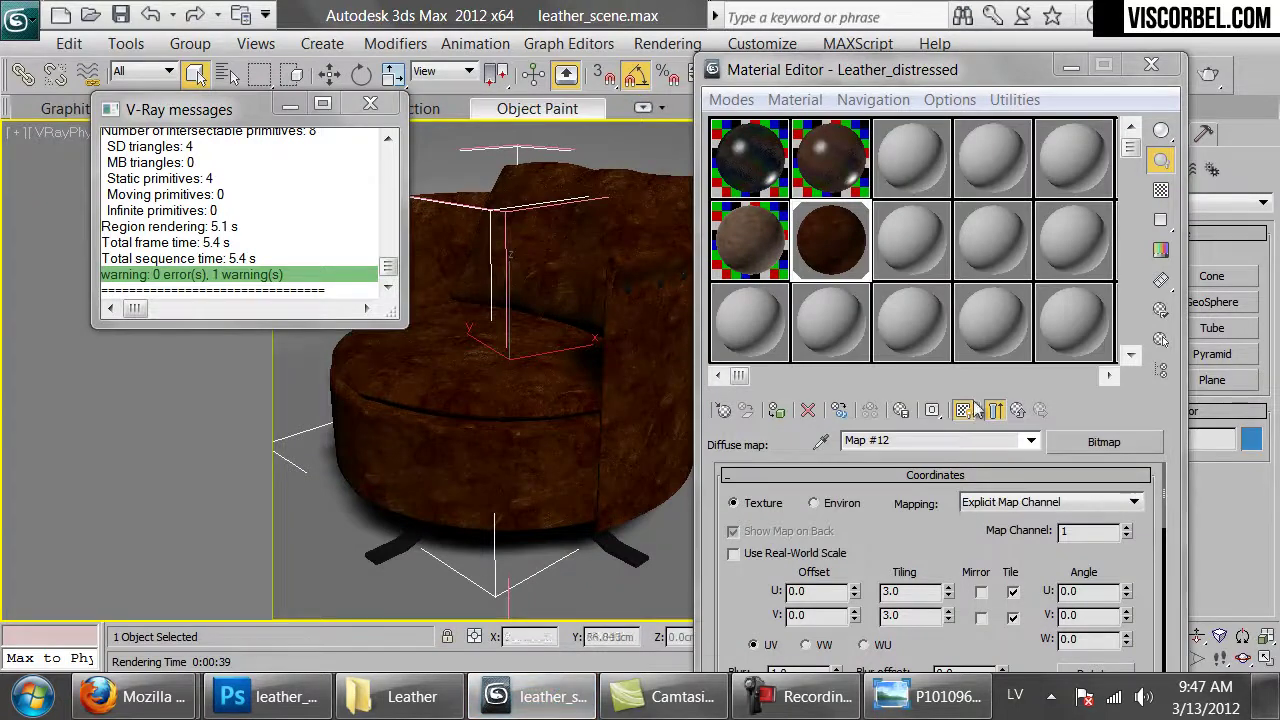
pyautogui.doubleClick(814, 251)
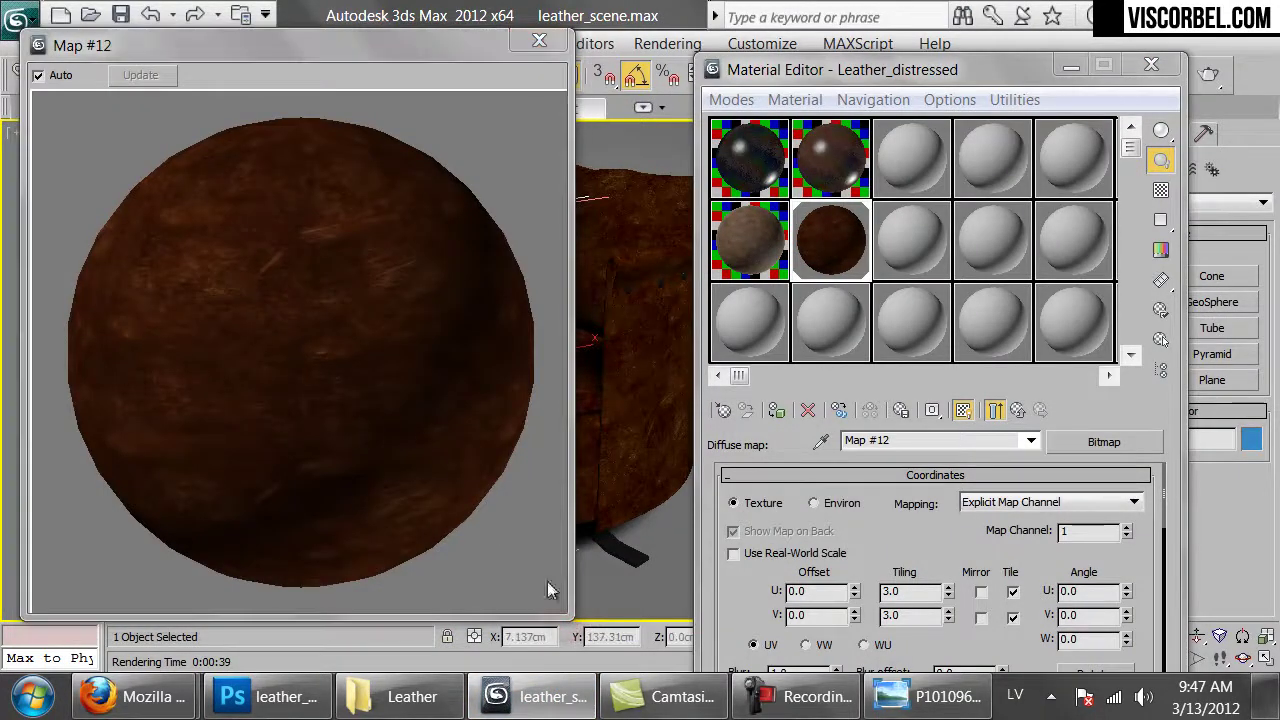
pyautogui.moveTo(566, 614); pyautogui.dragTo(430, 474)
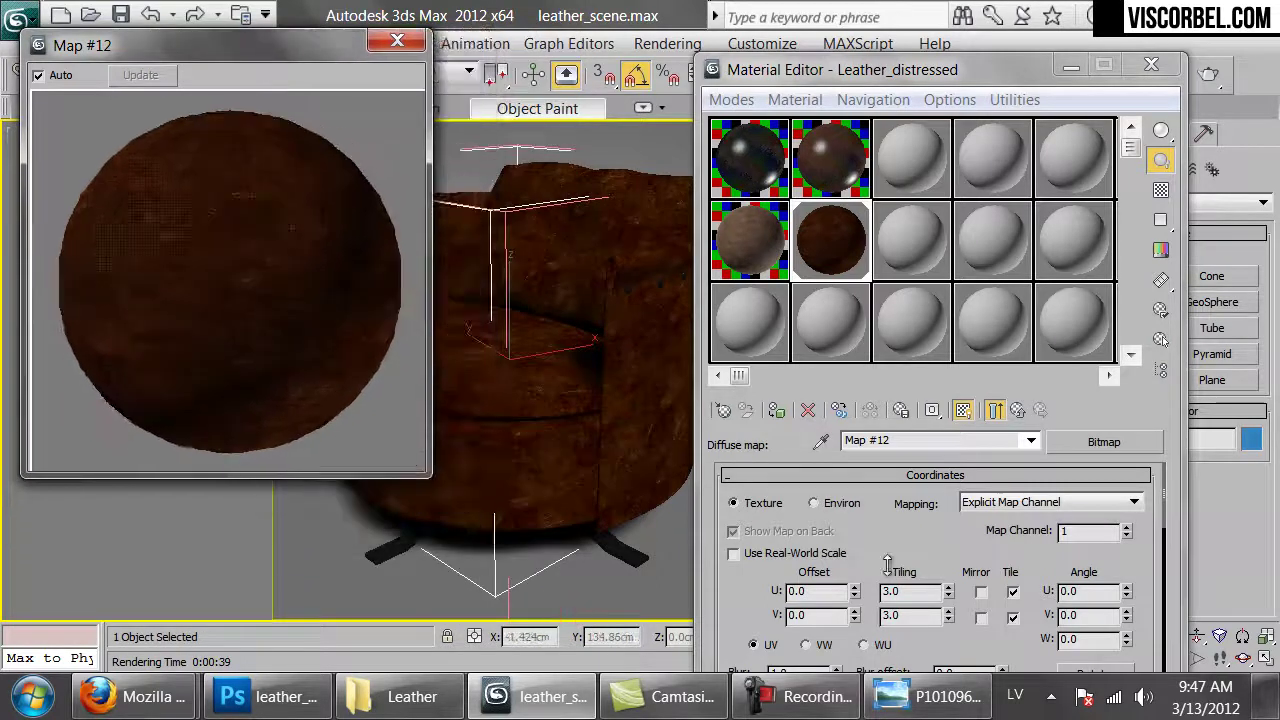
# - Load leather_old_bump.png as a bitmap into the Leather_distressed material's bump map slot
pyautogui.click(995, 410)
pyautogui.scroll(-10, 945, 481)
pyautogui.scroll(-6, 945, 481)
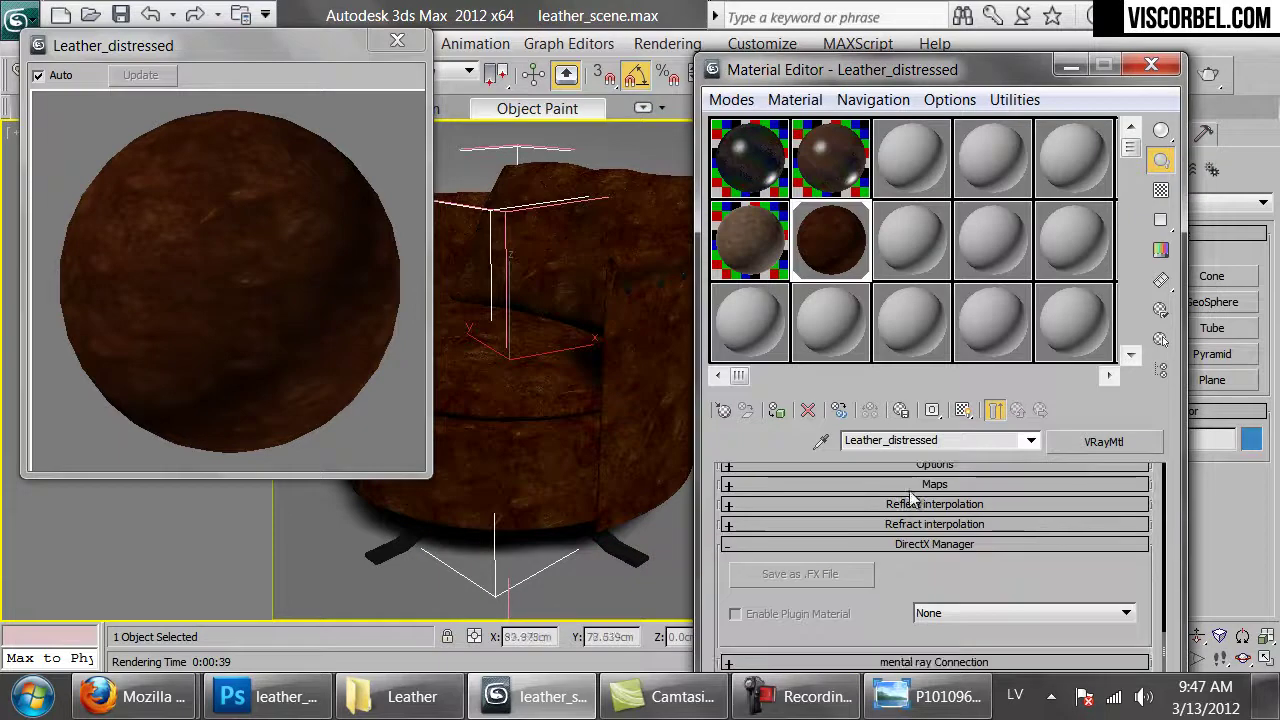
pyautogui.click(912, 482)
pyautogui.scroll(-6, 772, 585)
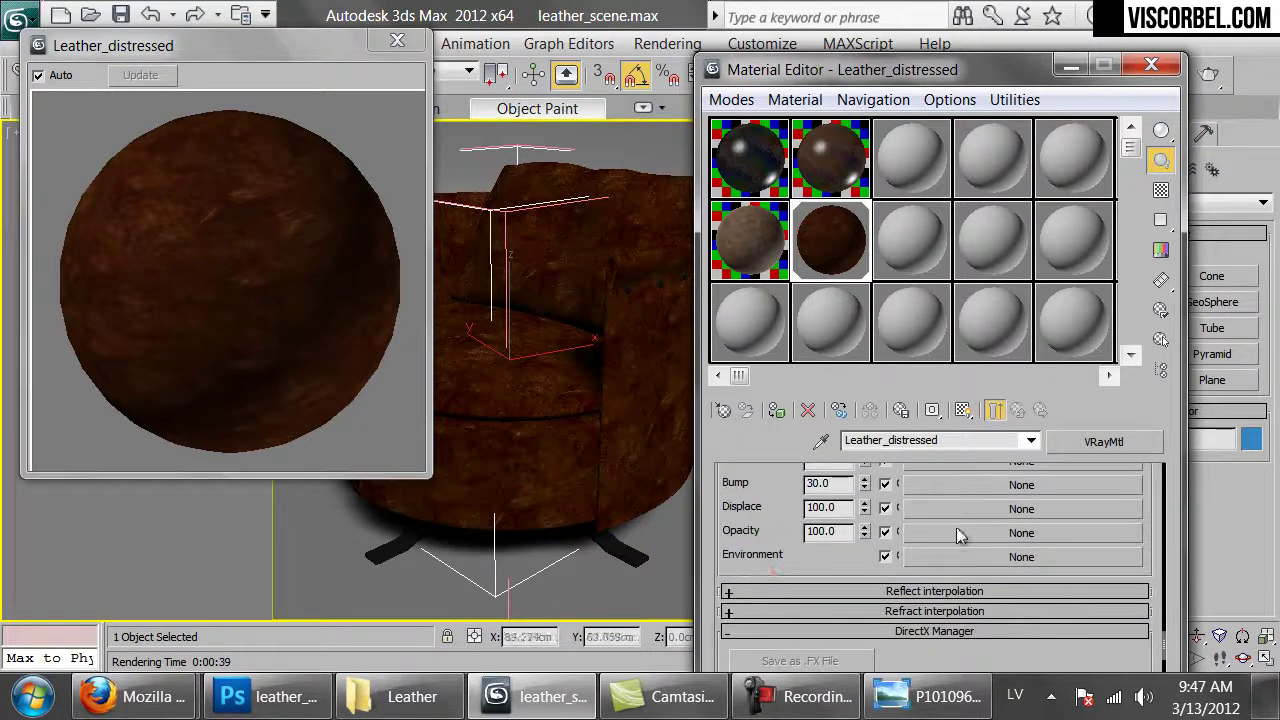
pyautogui.click(956, 487)
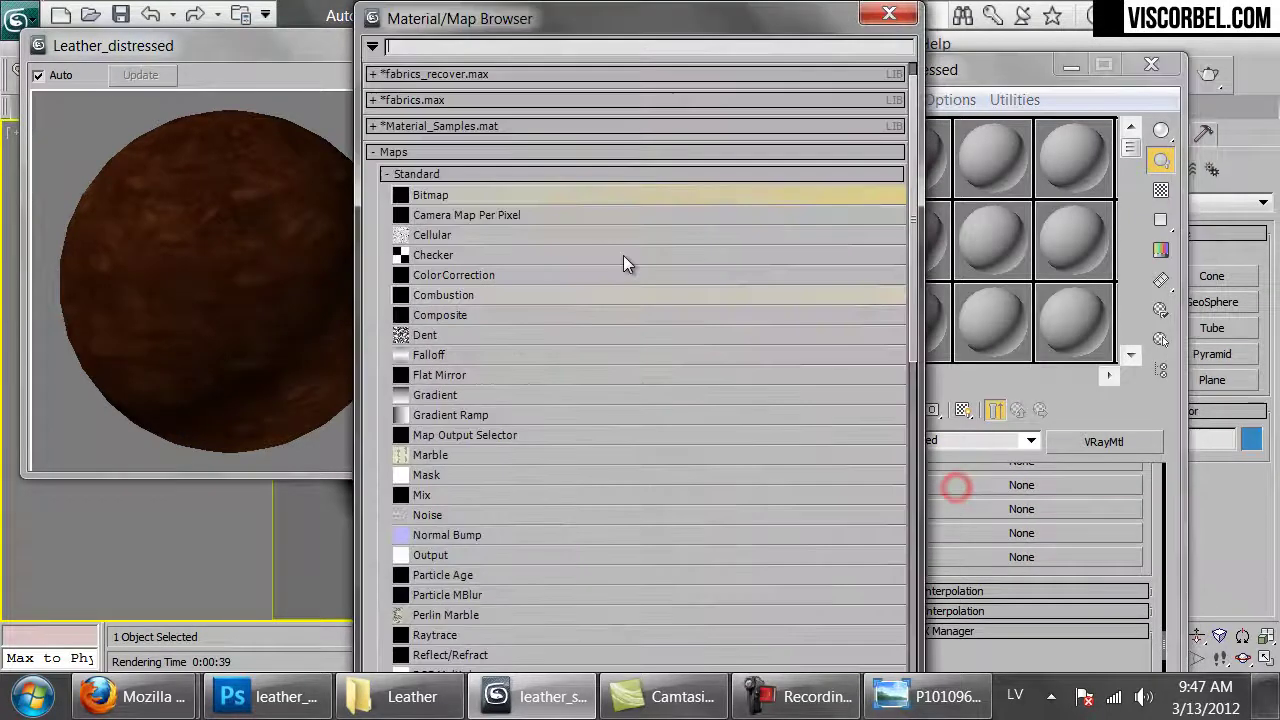
pyautogui.doubleClick(466, 195)
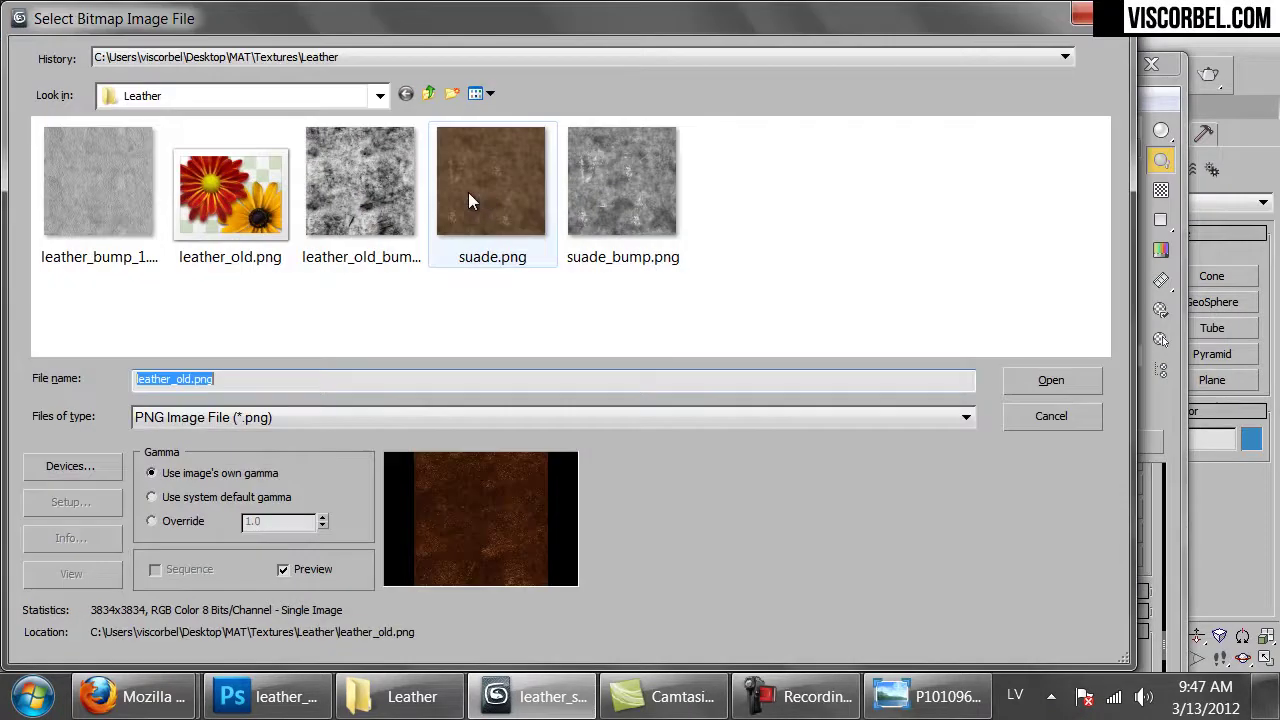
pyautogui.doubleClick(353, 168)
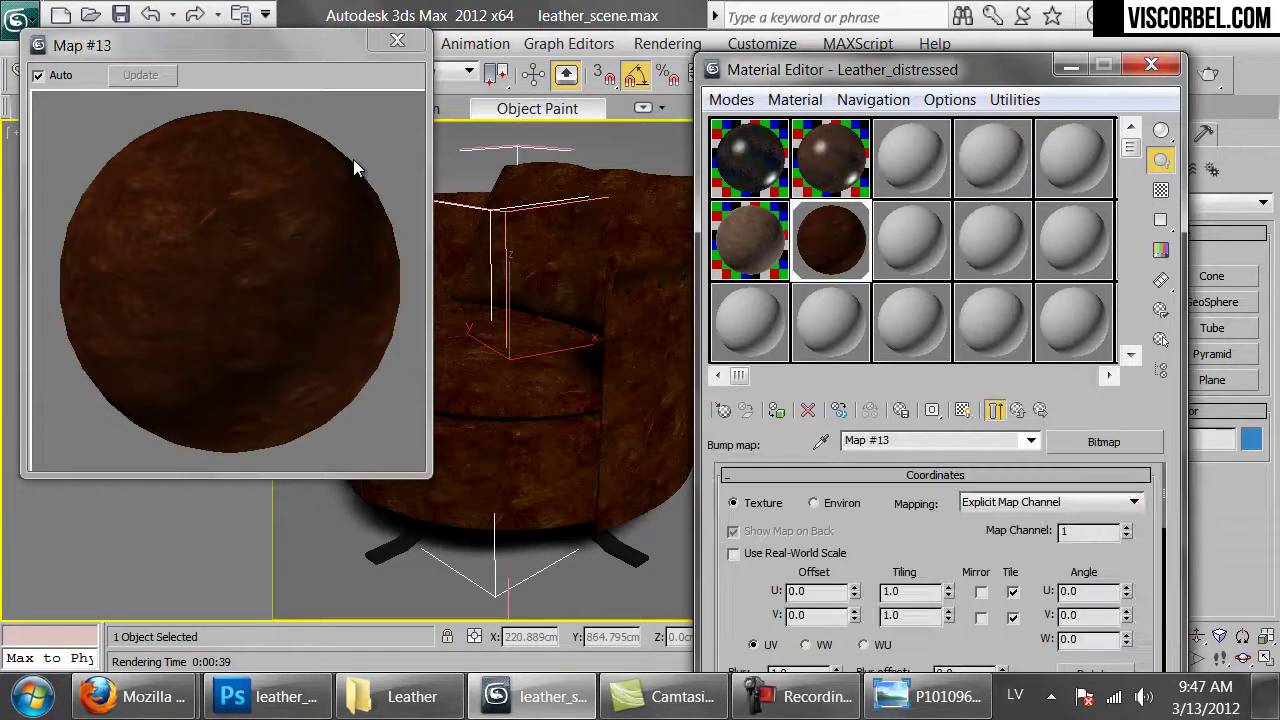
# - Set the bump bitmap's U and V tiling to 3 and return to the parent material
pyautogui.doubleClick(916, 593)
pyautogui.write('3')
pyautogui.press('Tab')
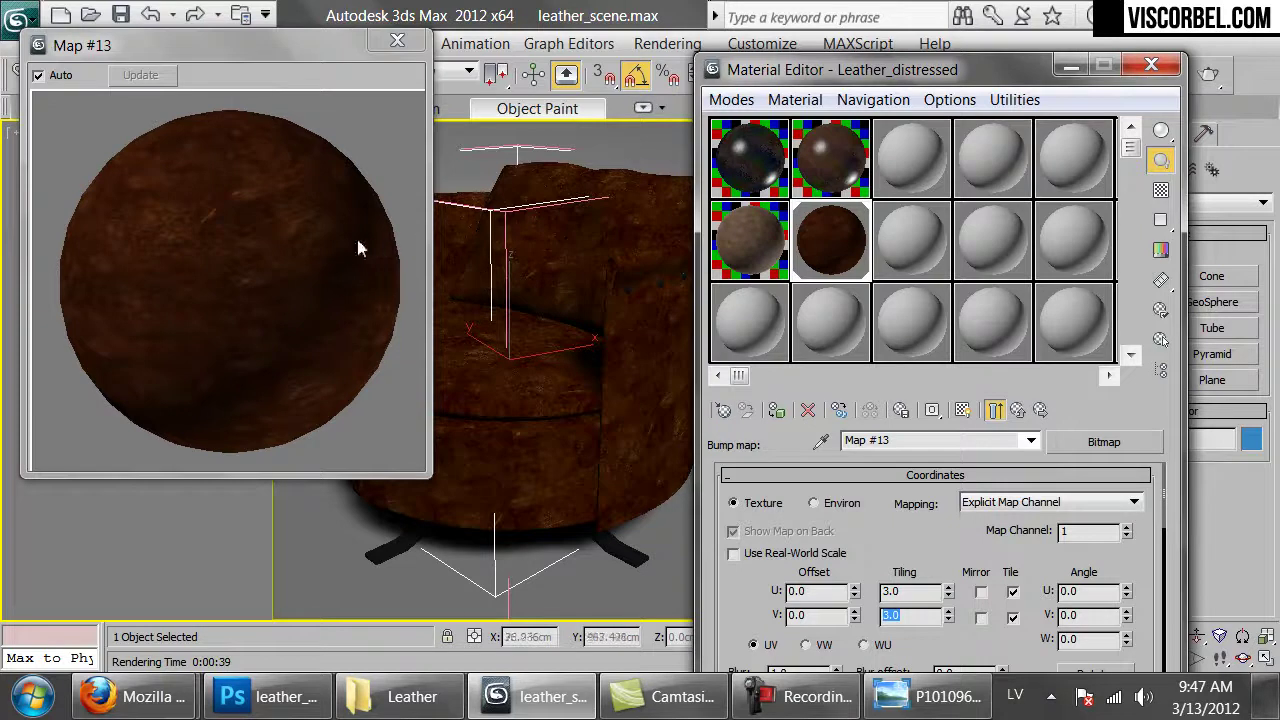
pyautogui.click(1038, 411)
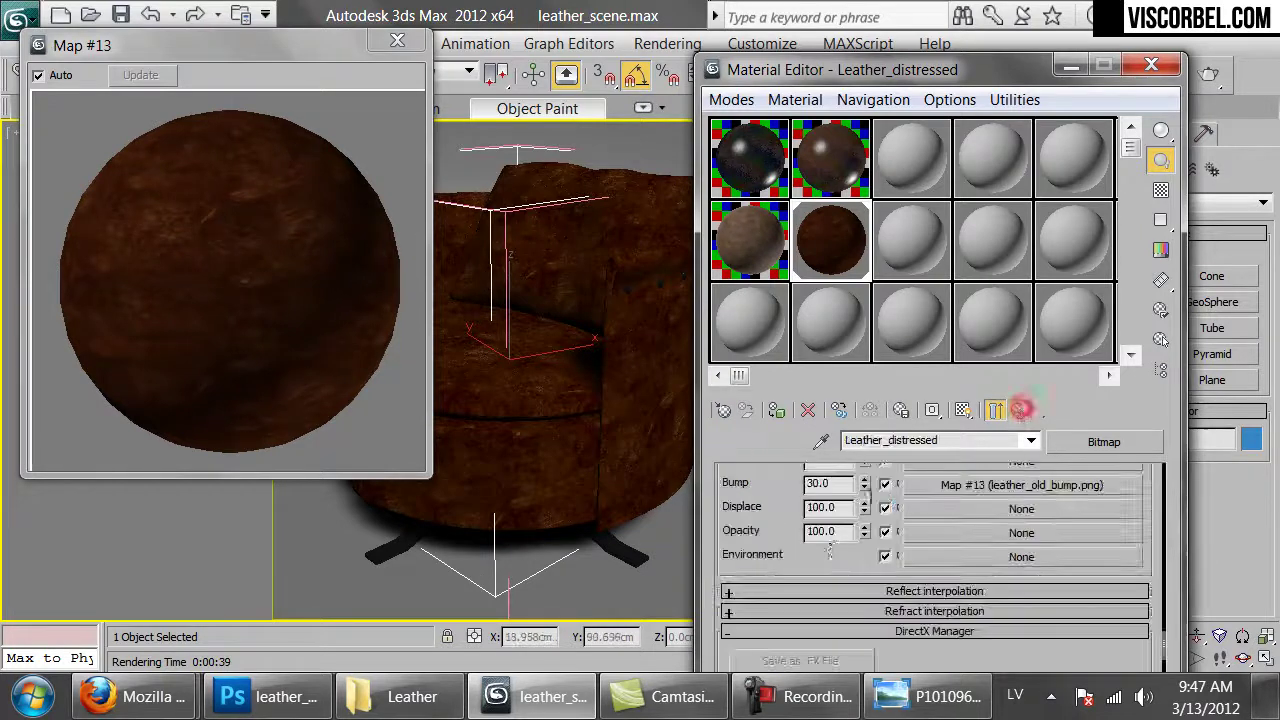
# - Set the bump map amount to 60 and enlarge the material preview window
pyautogui.doubleClick(828, 484)
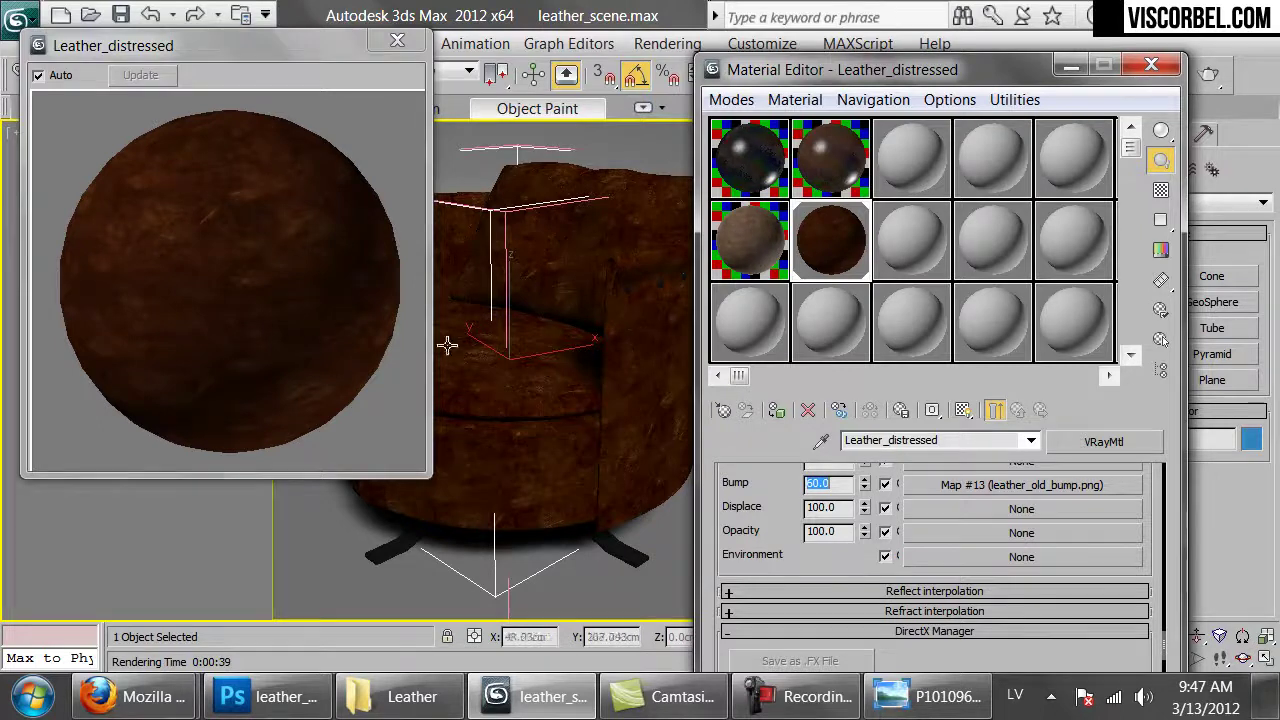
pyautogui.moveTo(418, 474); pyautogui.dragTo(560, 605)
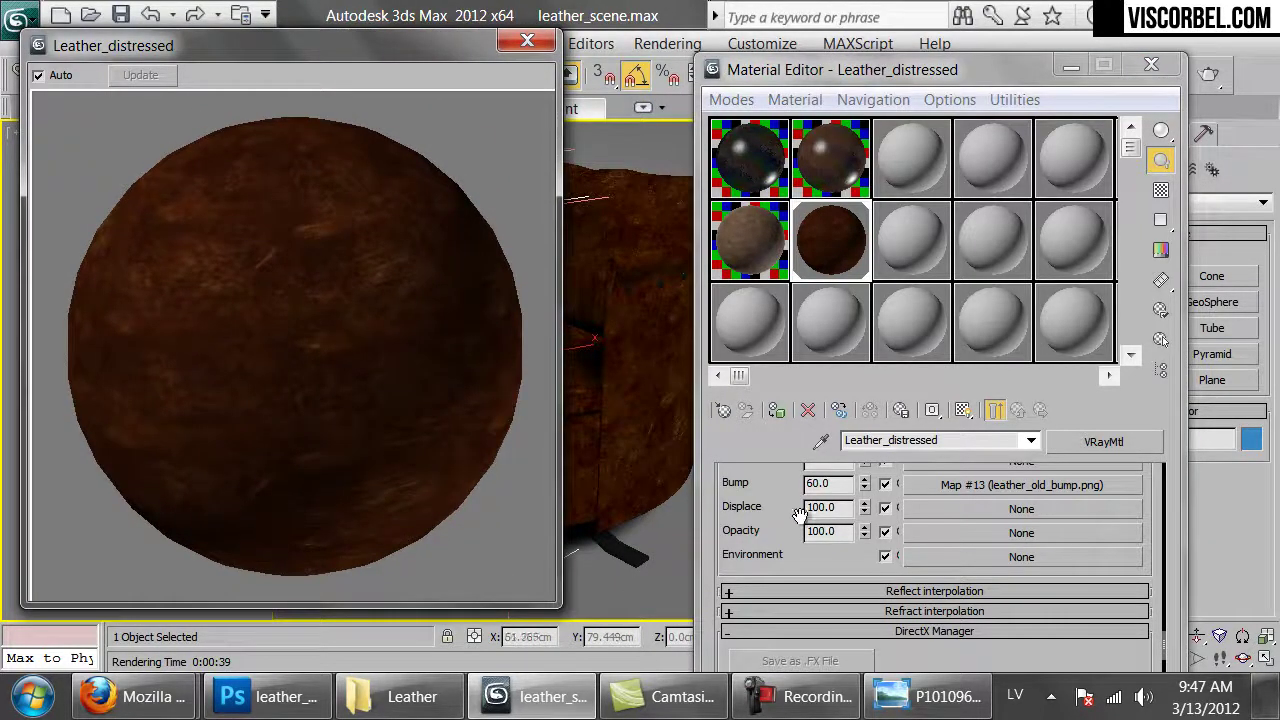
pyautogui.scroll(5, 851, 509)
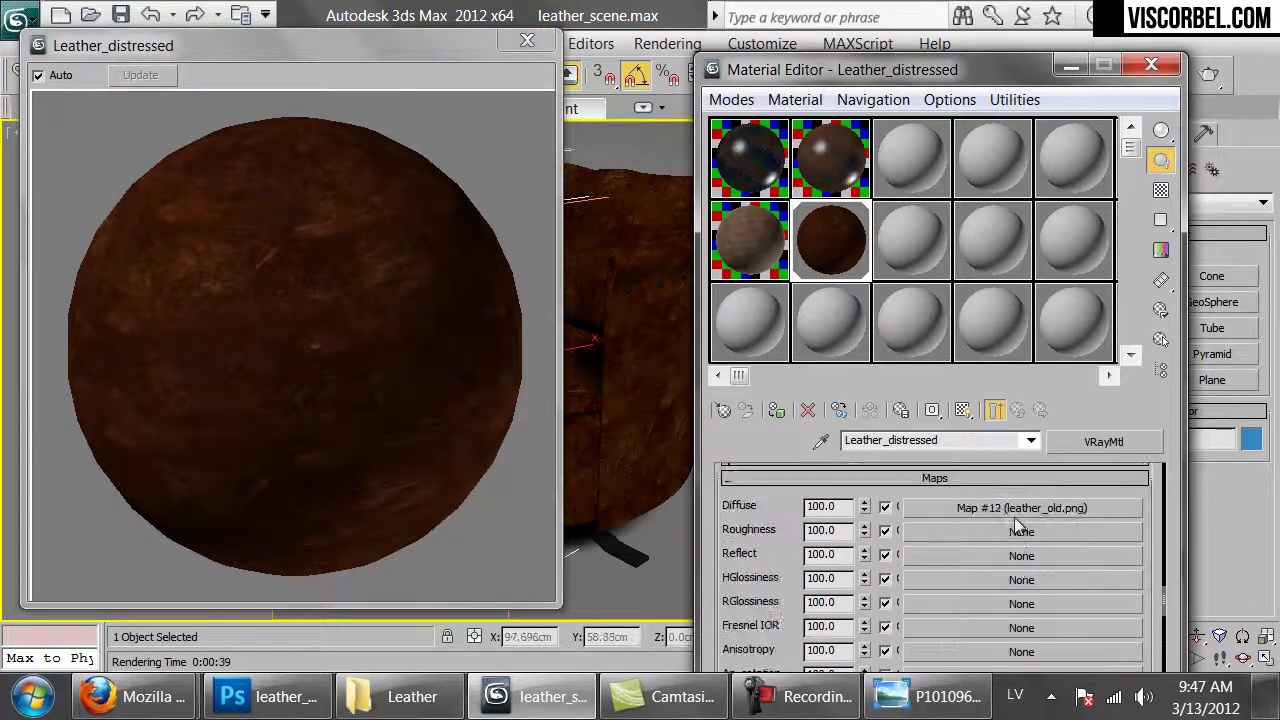
pyautogui.click(1015, 510)
pyautogui.click(1020, 410)
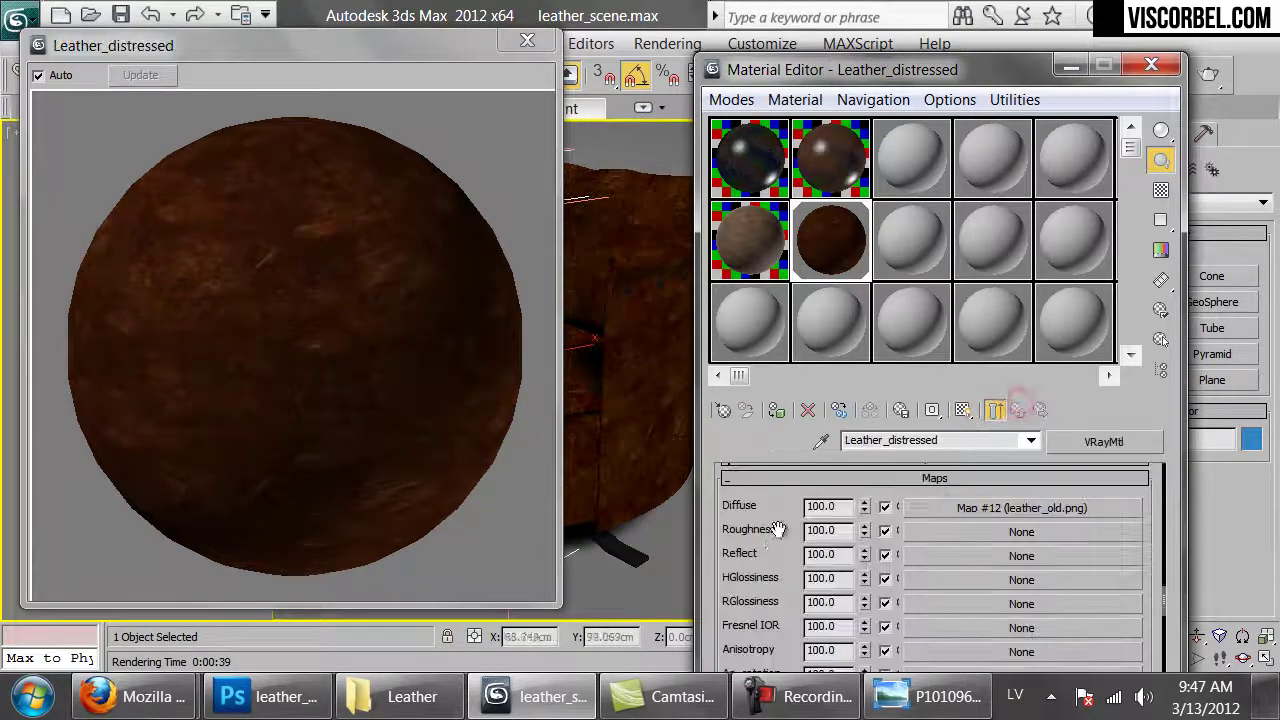
# - Copy the bump bitmap into the reflect map slot as an independent copy and set the reflect amount to 20
pyautogui.scroll(-6, 750, 550)
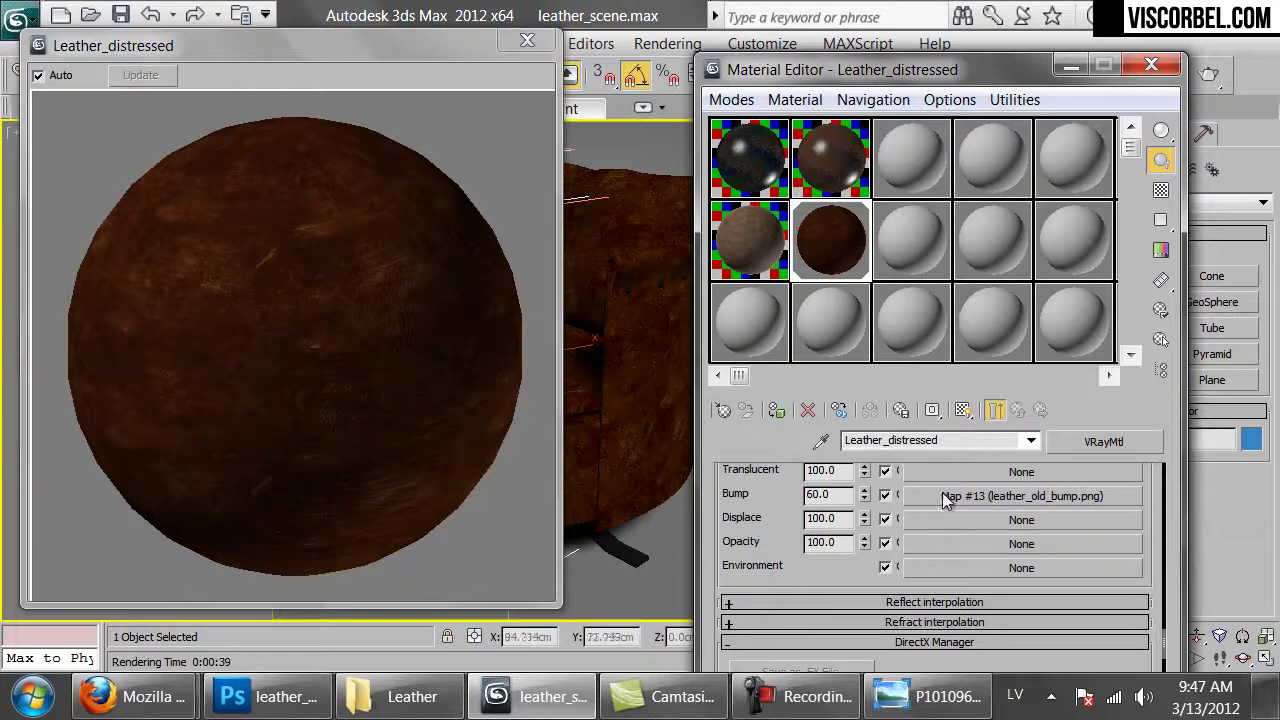
pyautogui.rightClick(942, 495)
pyautogui.click(1000, 318)
pyautogui.scroll(5, 757, 499)
pyautogui.rightClick(941, 520)
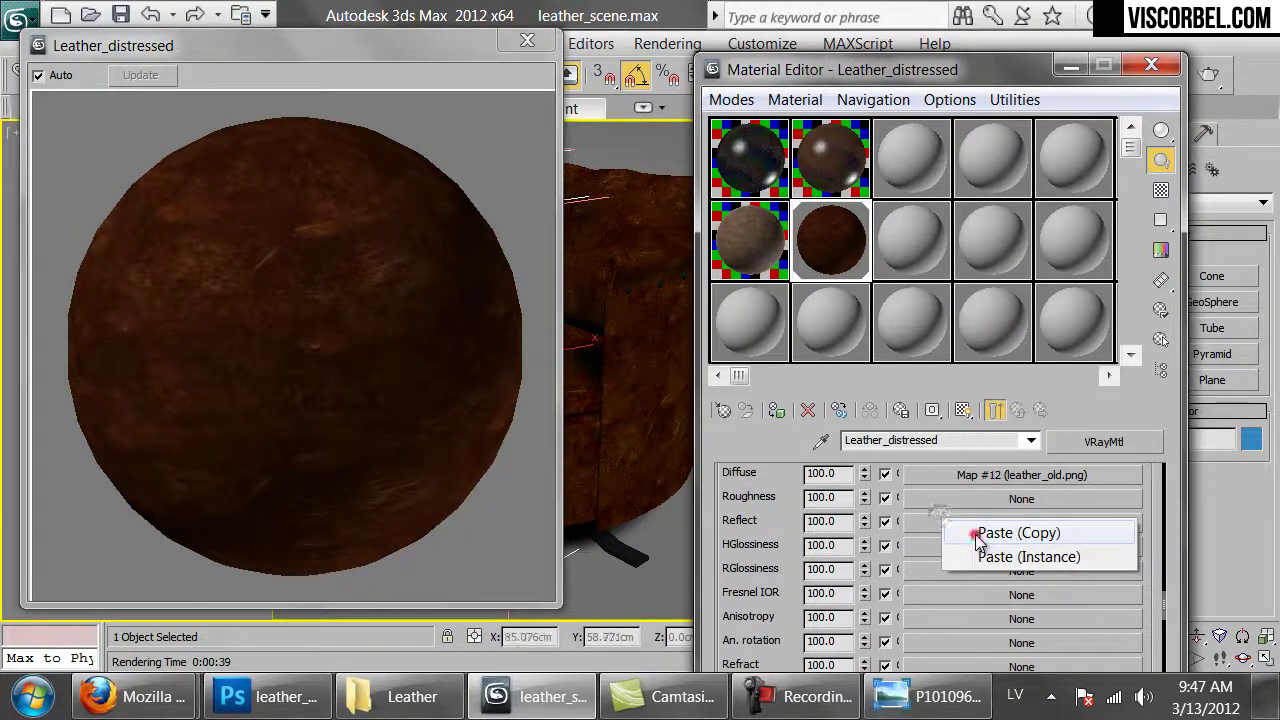
pyautogui.click(975, 533)
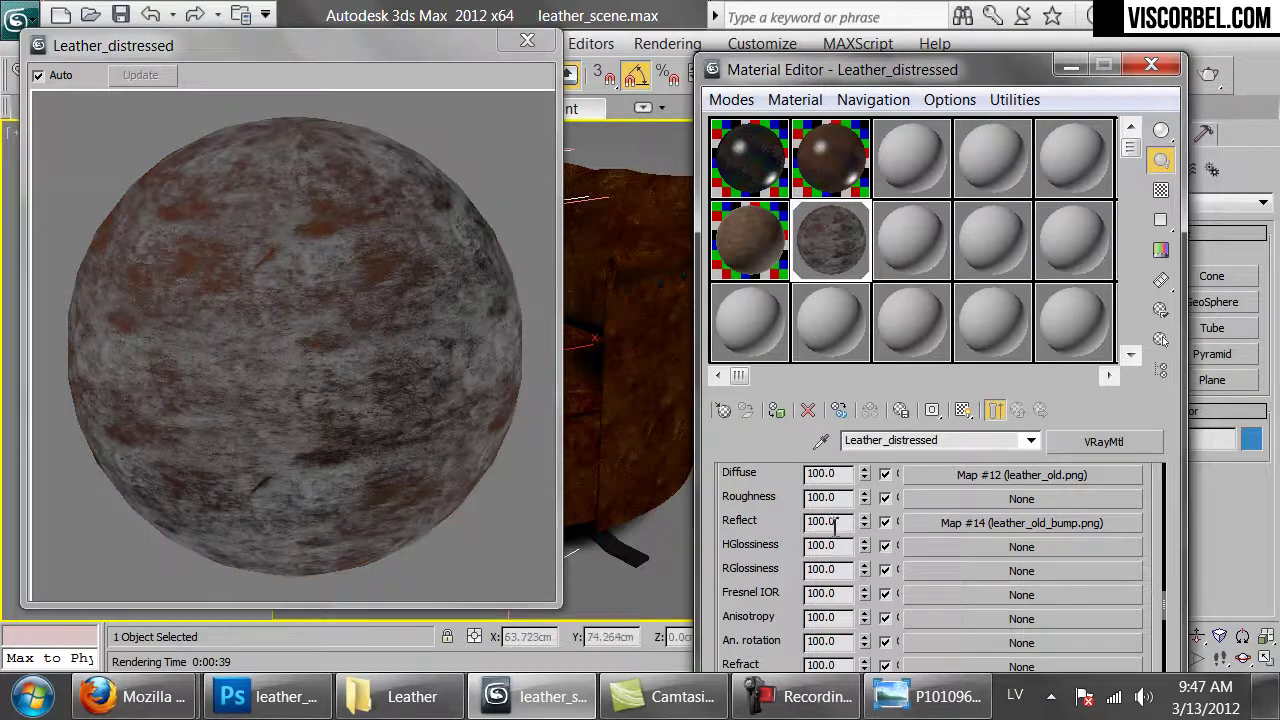
pyautogui.press('Return')
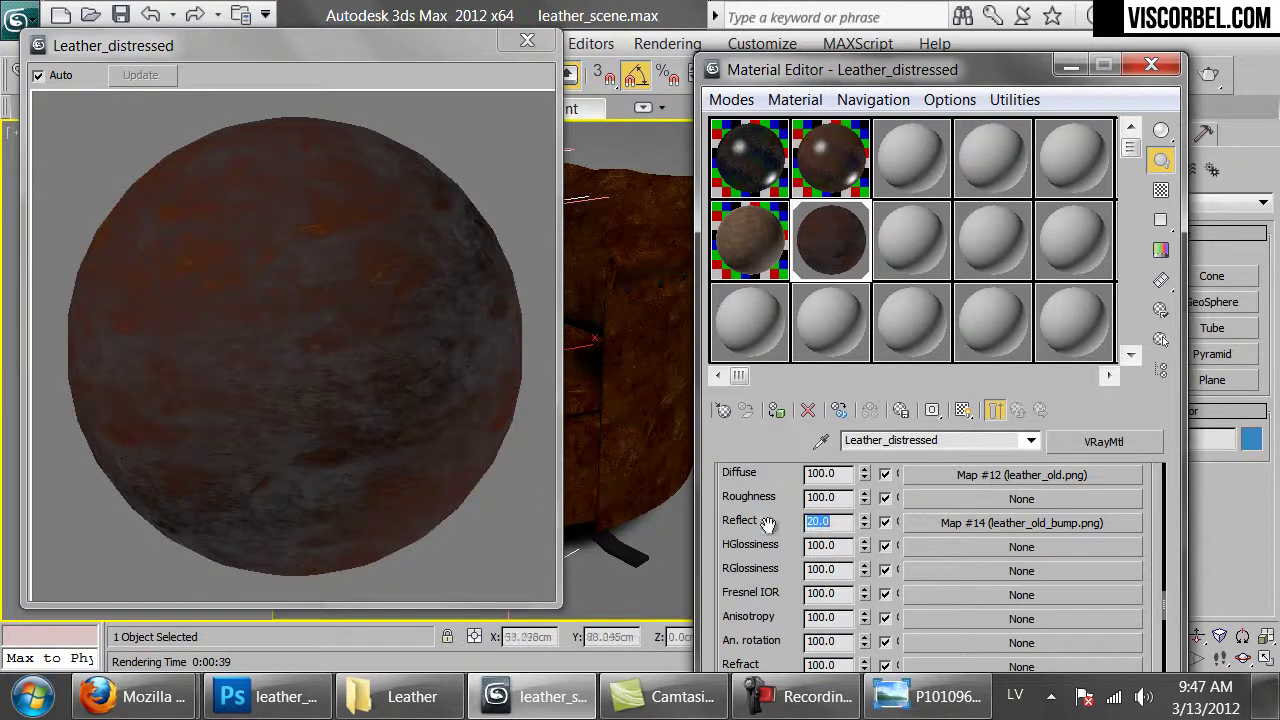
# - Set the reflection glossiness to 0.8 and enable Fresnel reflections with an unlocked Fresnel IOR of 3.5
pyautogui.scroll(10, 767, 524)
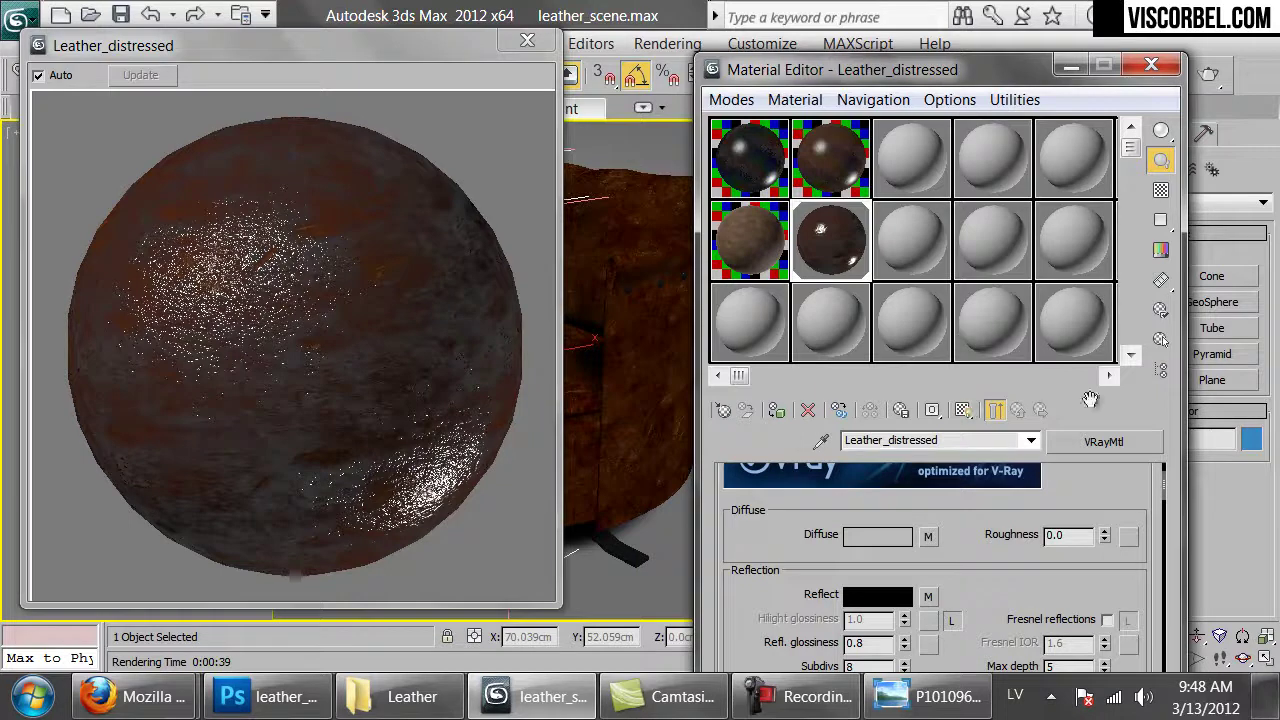
pyautogui.click(1106, 620)
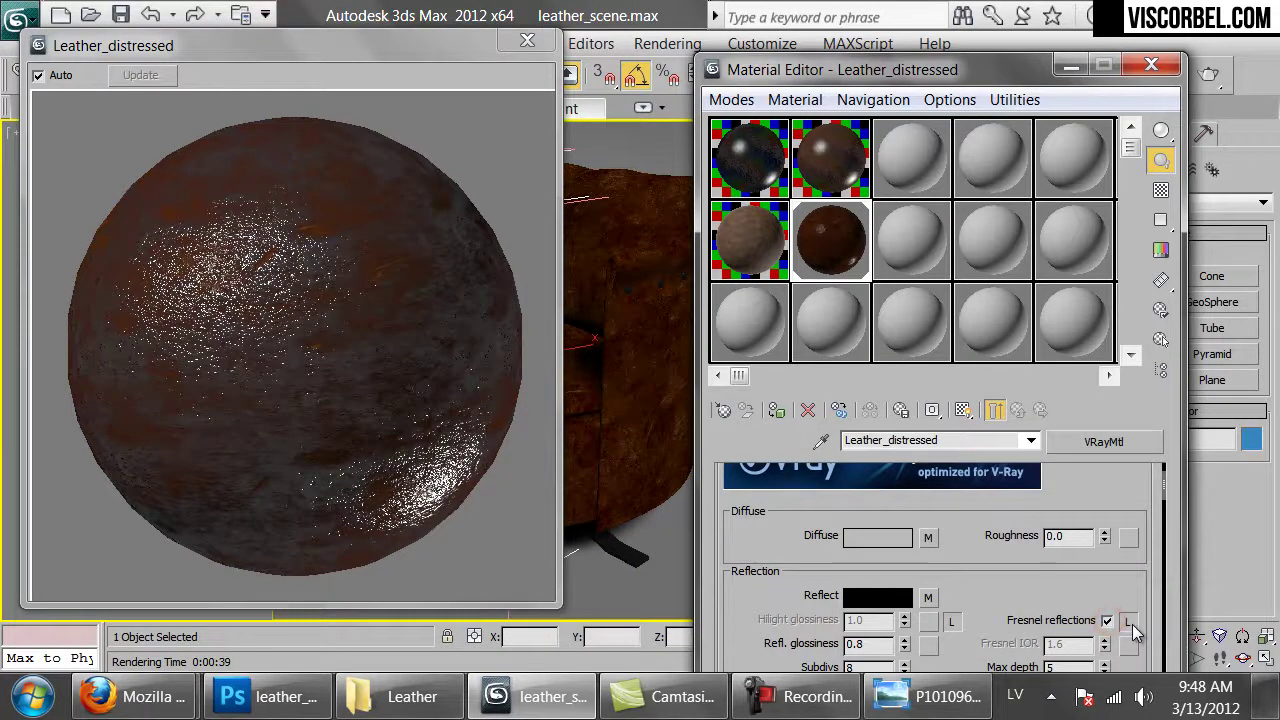
pyautogui.click(1128, 620)
pyautogui.doubleClick(1066, 643)
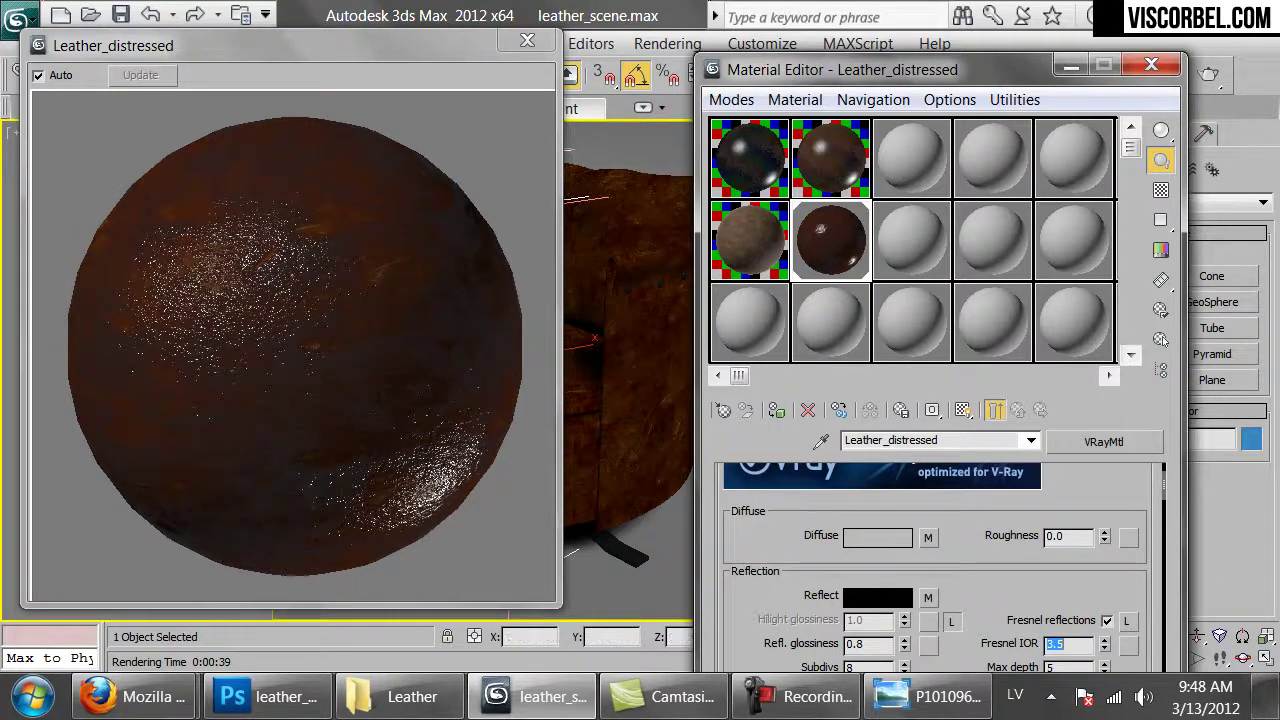
# - Render the armchair to check its bump and reflections, and close the frame buffer and the material preview
pyautogui.click(1218, 78)
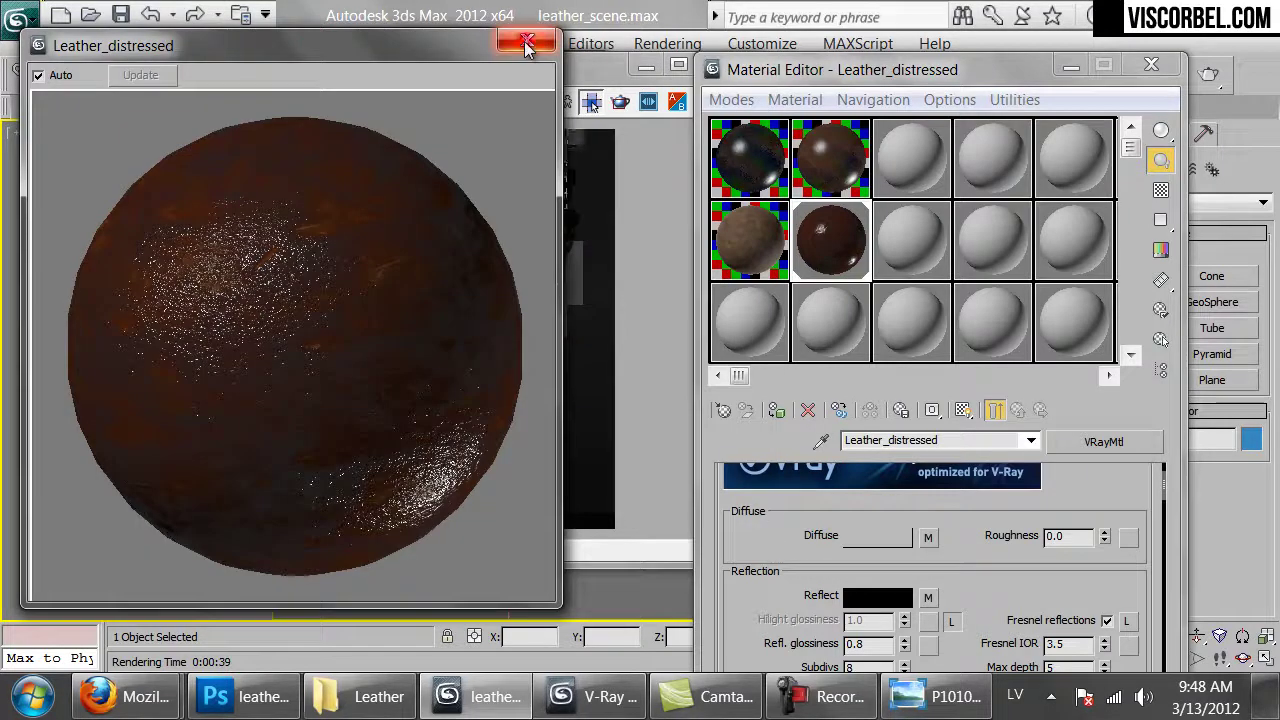
pyautogui.click(610, 68)
pyautogui.click(723, 70)
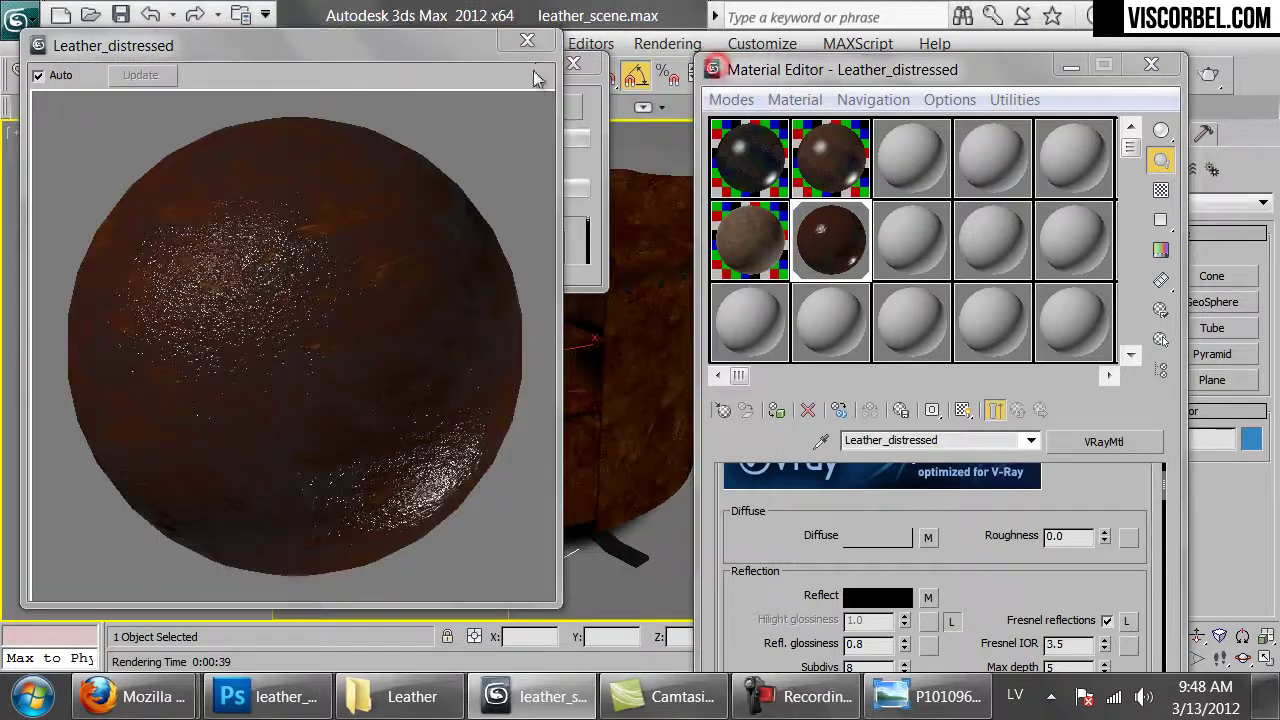
pyautogui.click(530, 44)
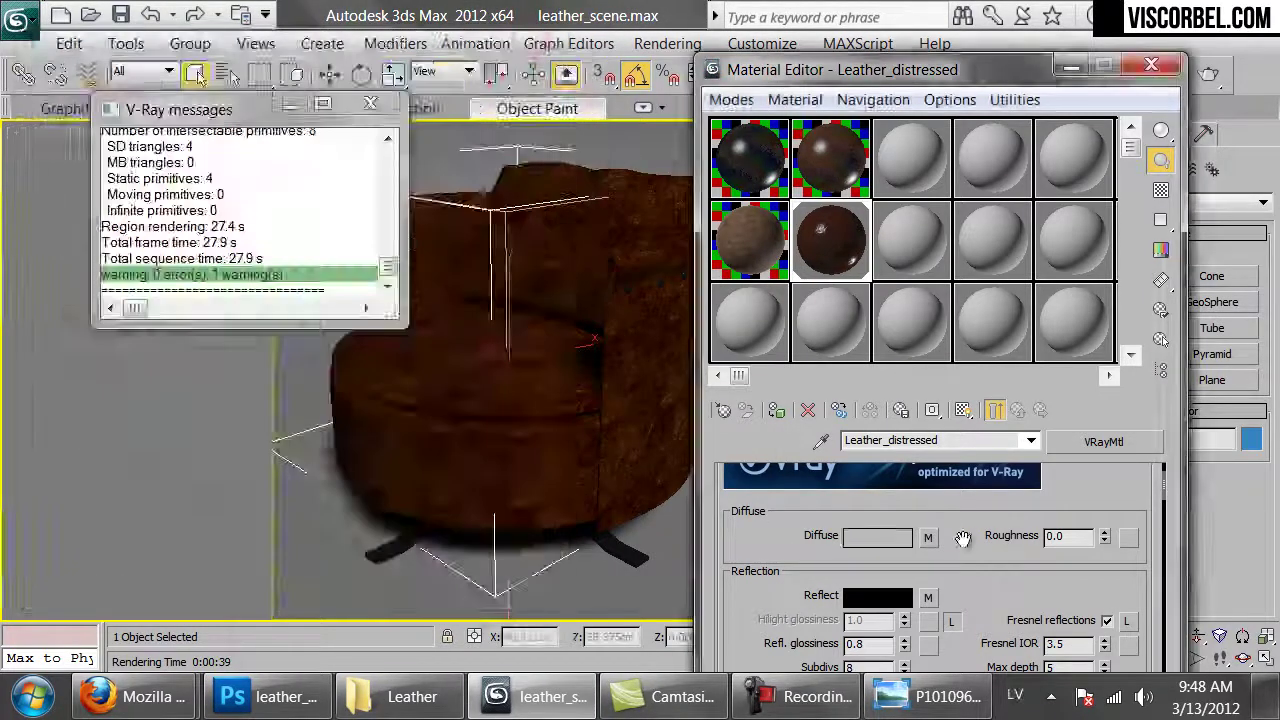
# - Change the Leather_distressed material's reflection colour to a dark grey
pyautogui.moveTo(972, 594); pyautogui.dragTo(988, 525)
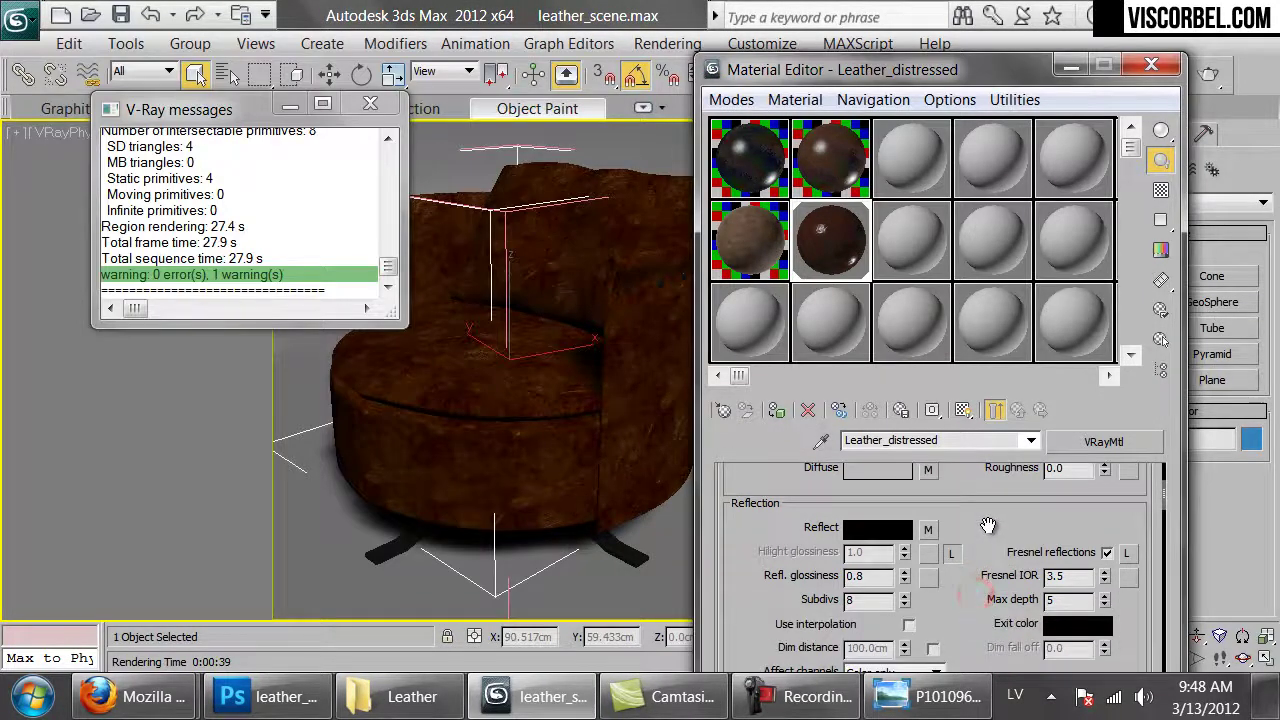
pyautogui.click(880, 528)
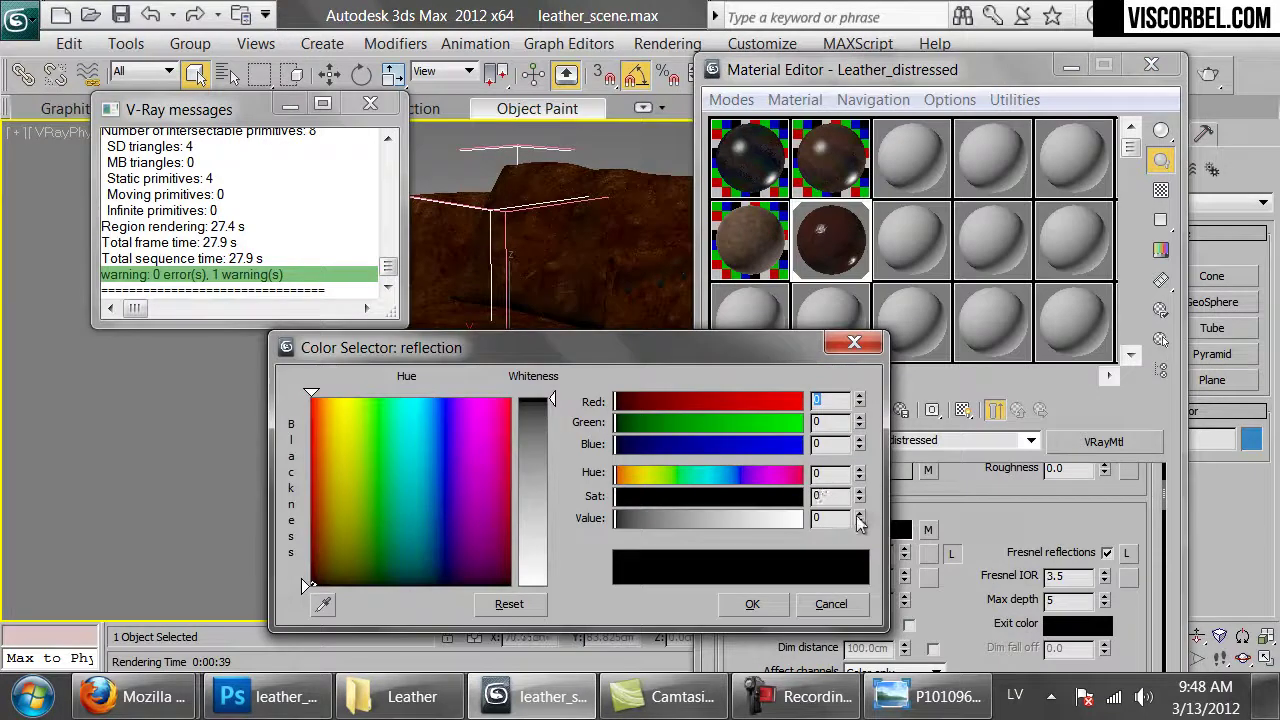
pyautogui.moveTo(858, 518); pyautogui.dragTo(858, 522)
pyautogui.click(748, 604)
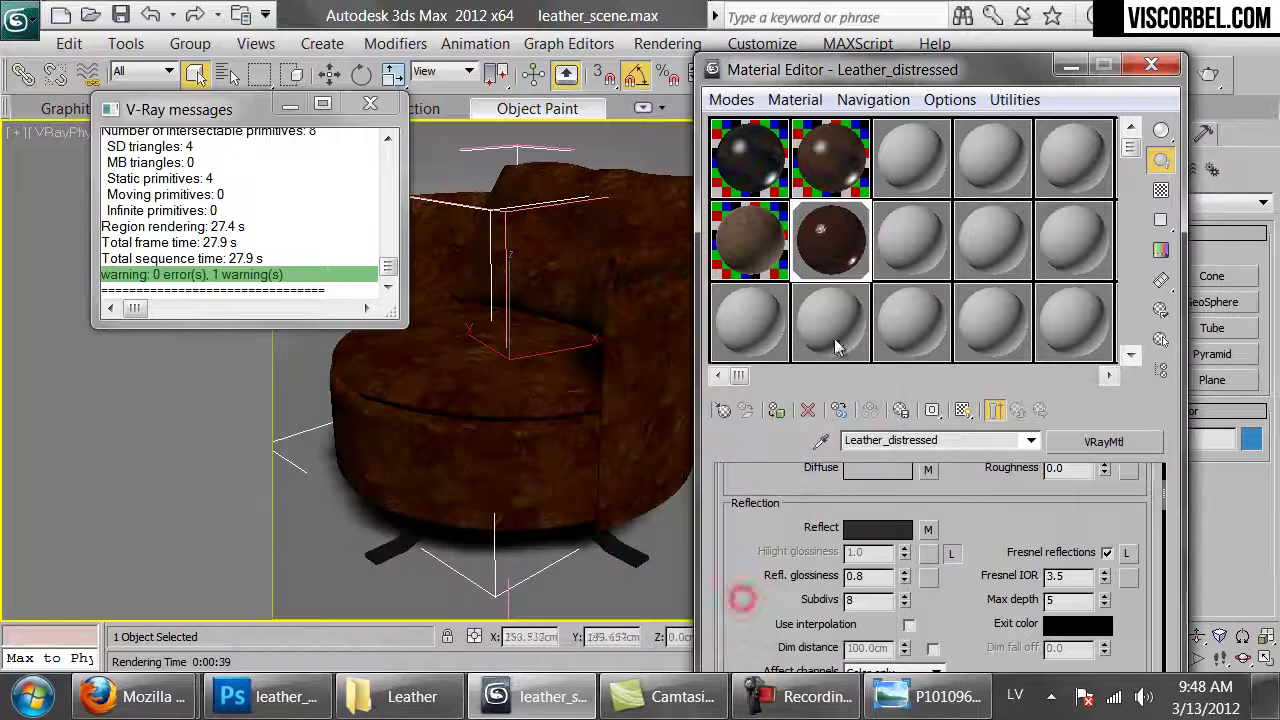
# - Open a smaller floating preview of the Leather_distressed material and set its bump amount to 20
pyautogui.doubleClick(824, 247)
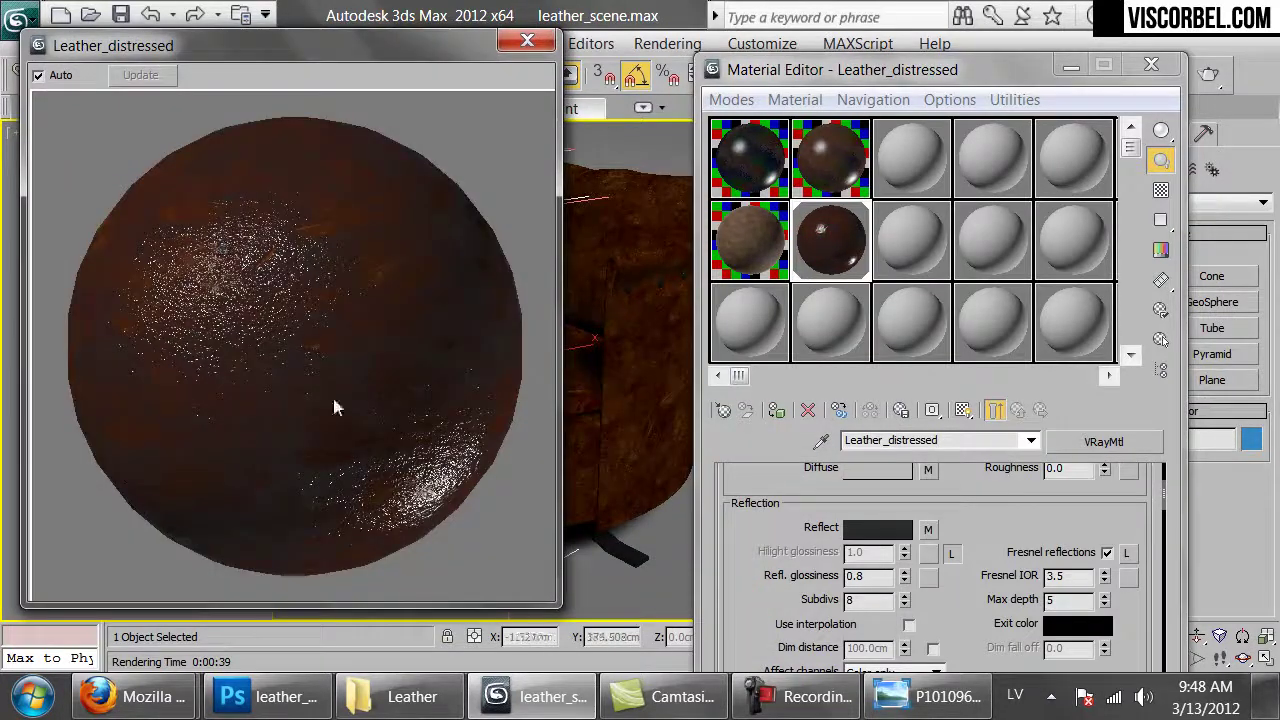
pyautogui.moveTo(548, 603); pyautogui.dragTo(416, 467)
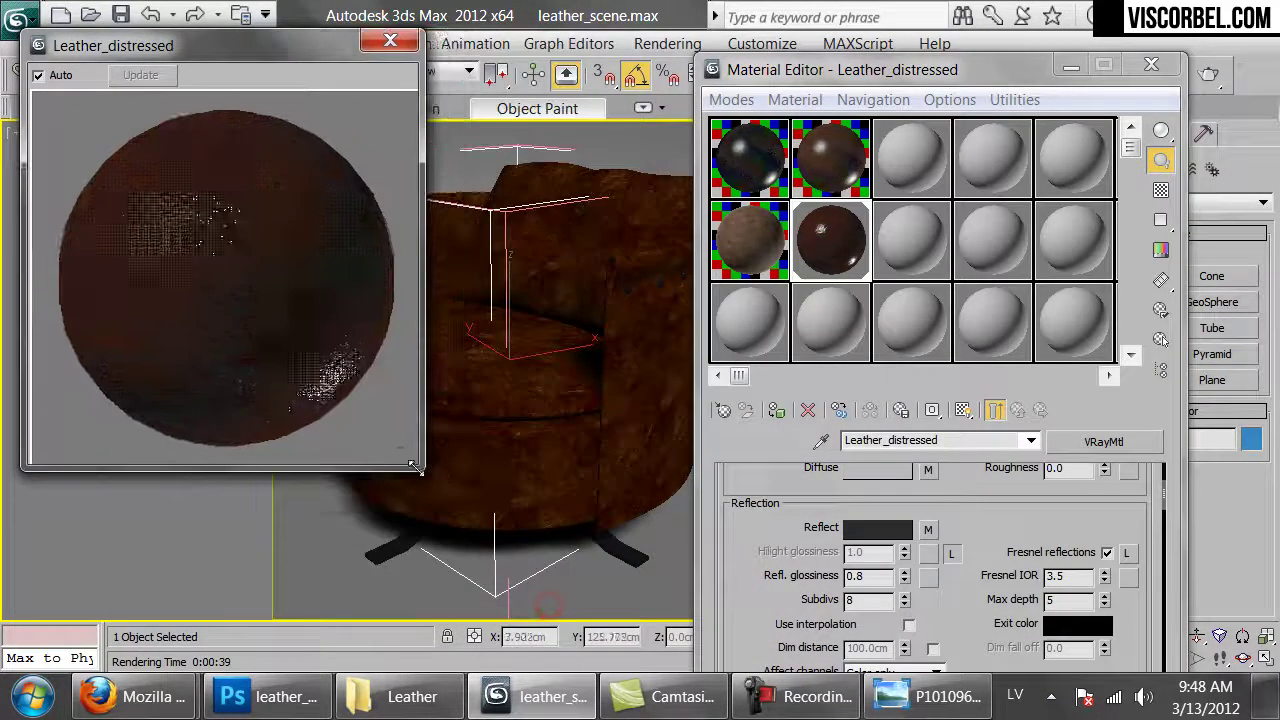
pyautogui.scroll(-10, 850, 560)
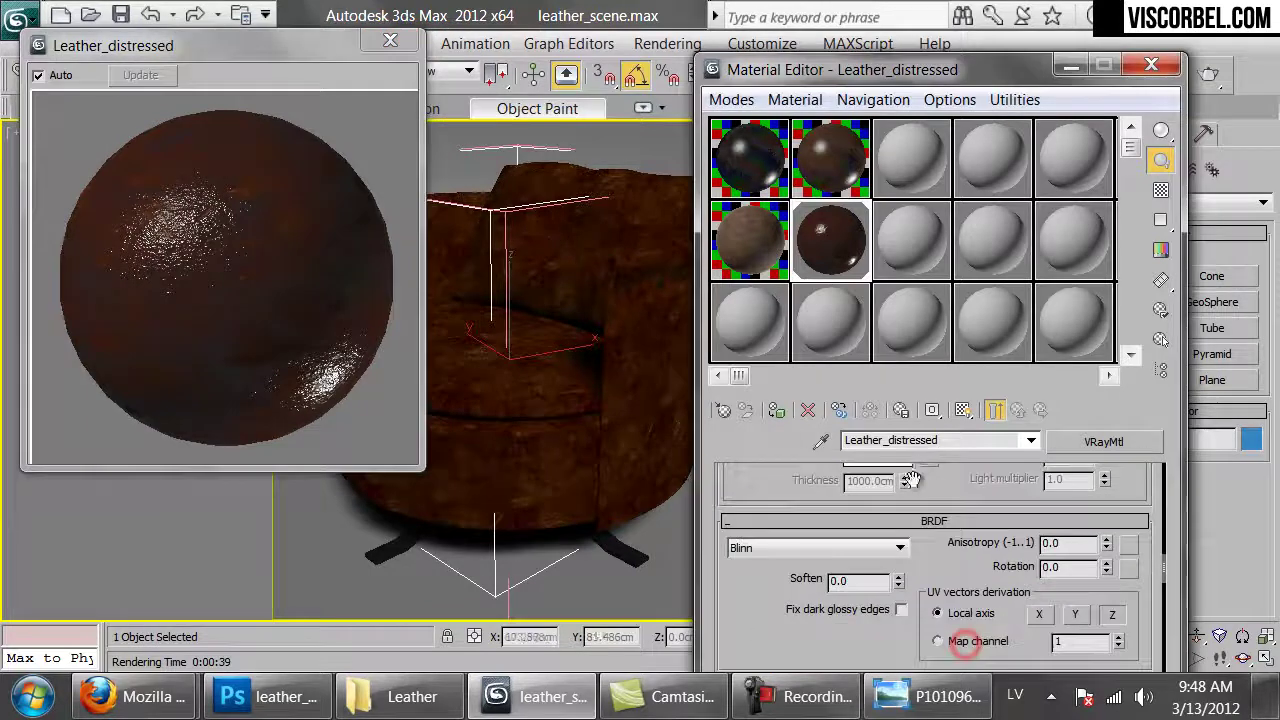
pyautogui.scroll(-3, 848, 515)
pyautogui.scroll(1, 840, 505)
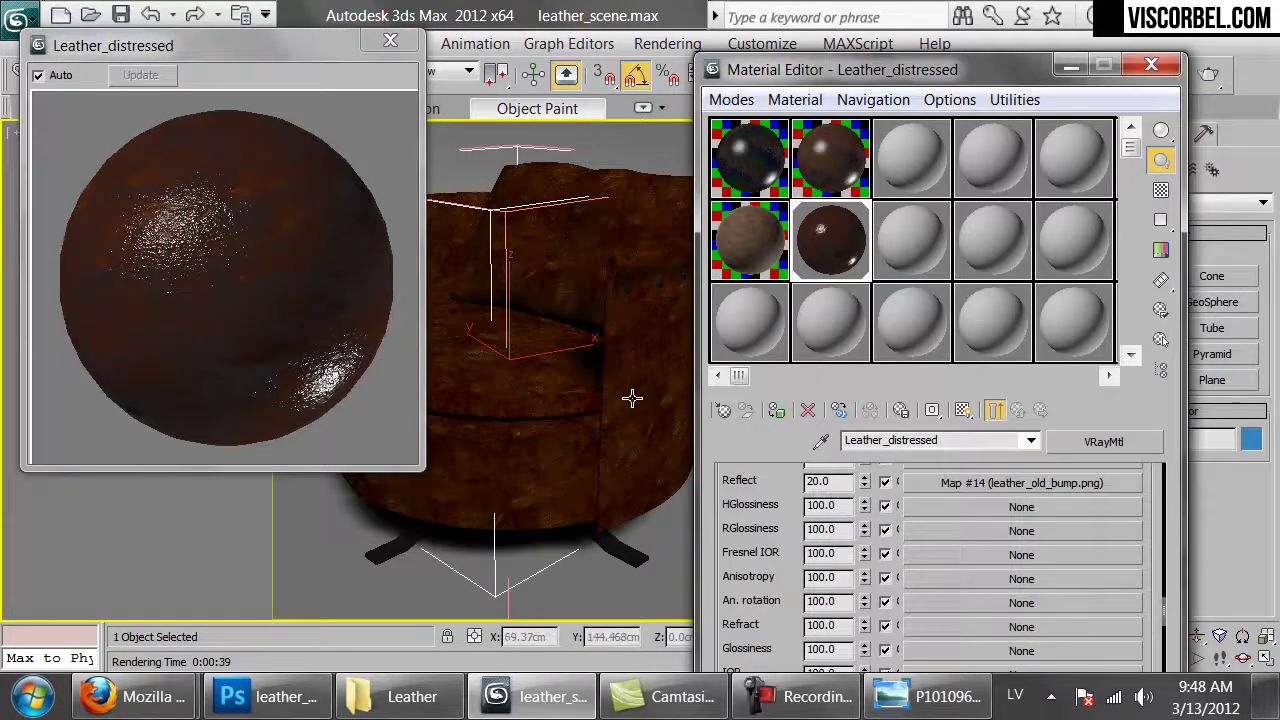
pyautogui.scroll(-4, 820, 588)
pyautogui.doubleClick(840, 635)
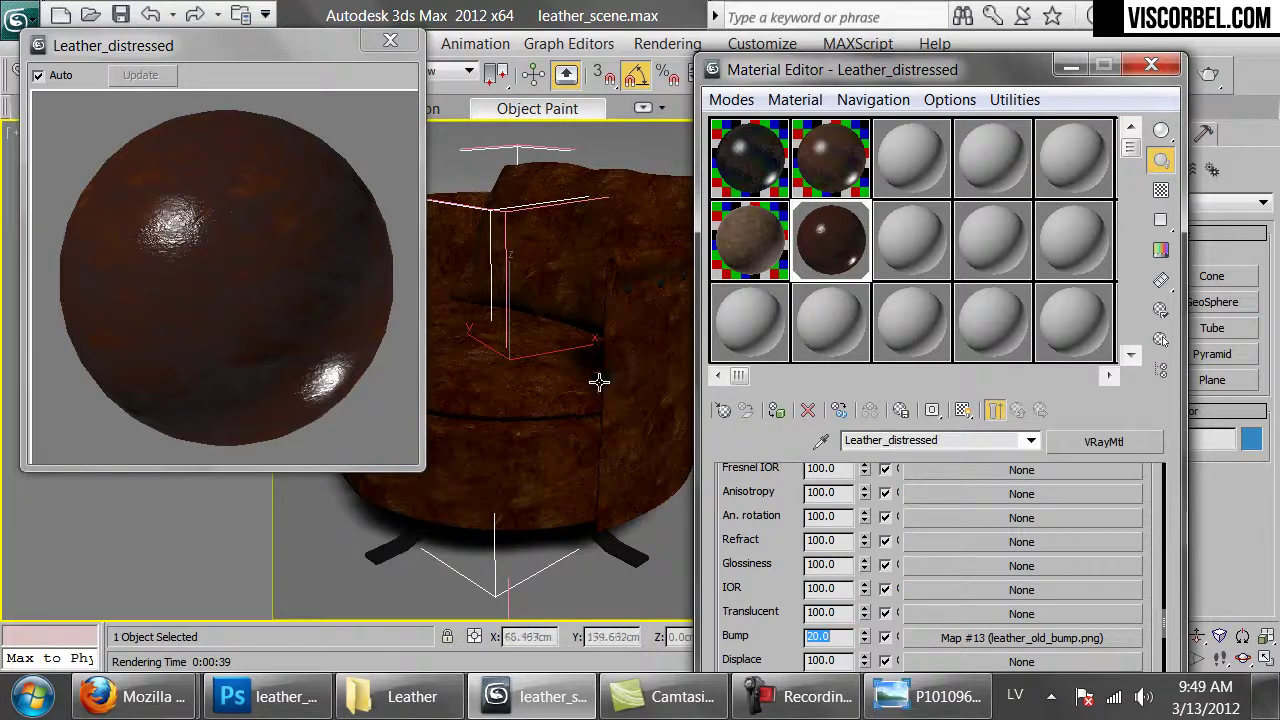
# - Start a test render of the armchair, move the frame buffer below the material preview, and cancel the render
pyautogui.click(1208, 74)
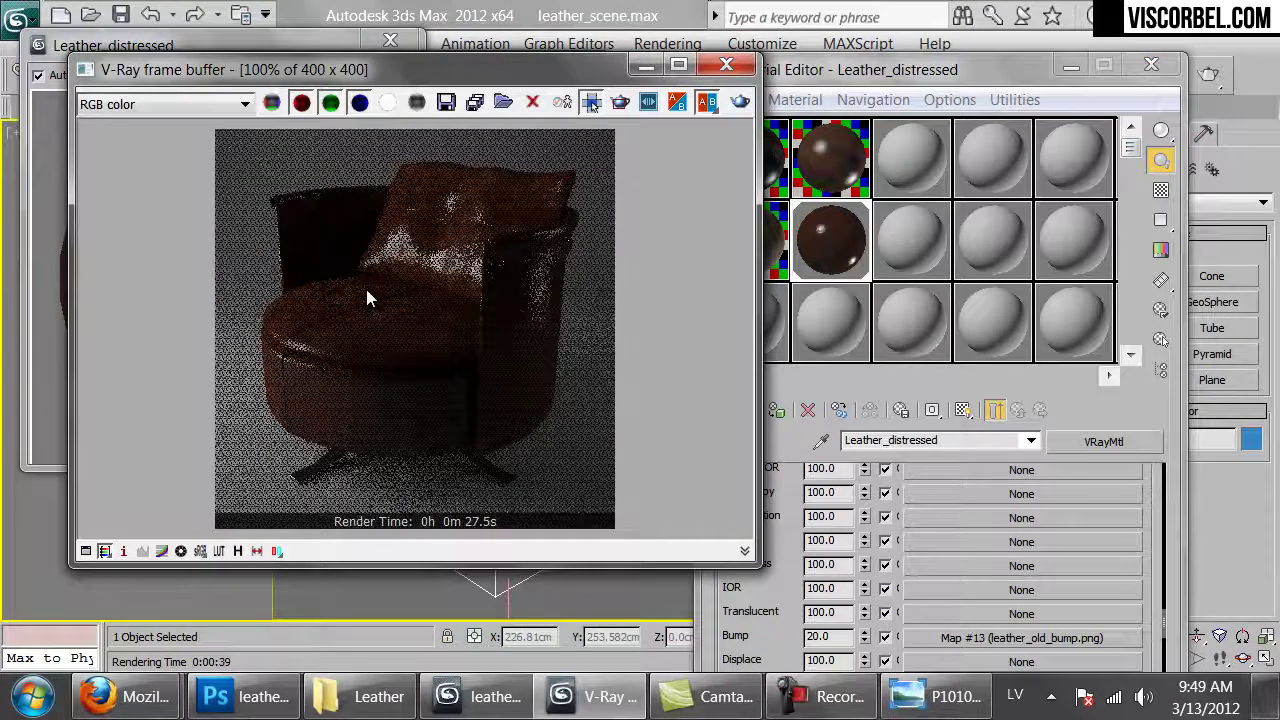
pyautogui.click(46, 278)
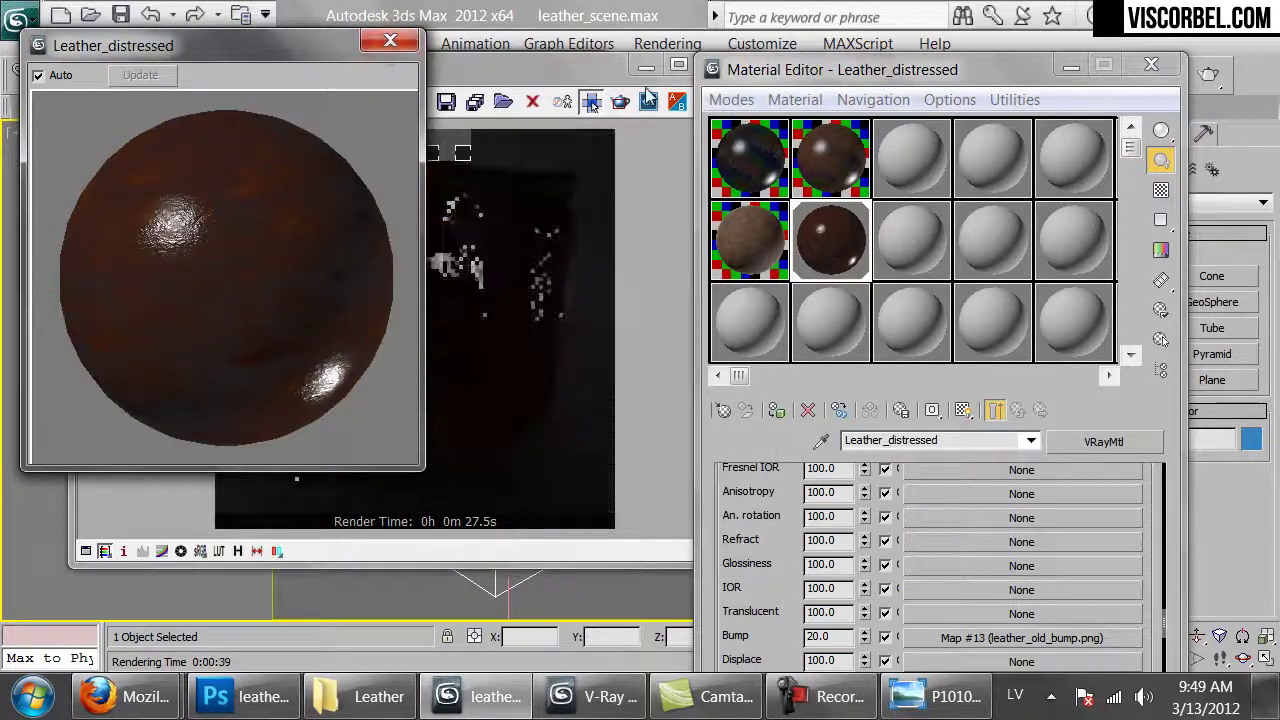
pyautogui.moveTo(587, 63); pyautogui.dragTo(473, 308)
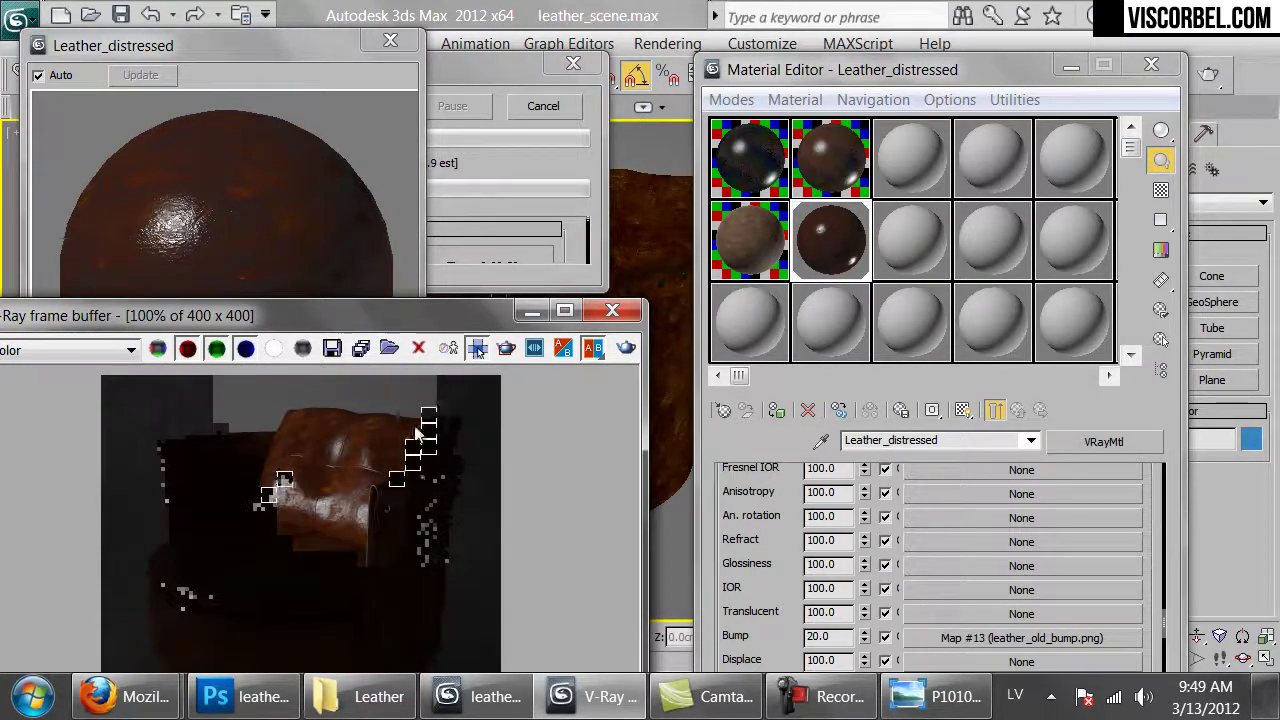
pyautogui.click(543, 106)
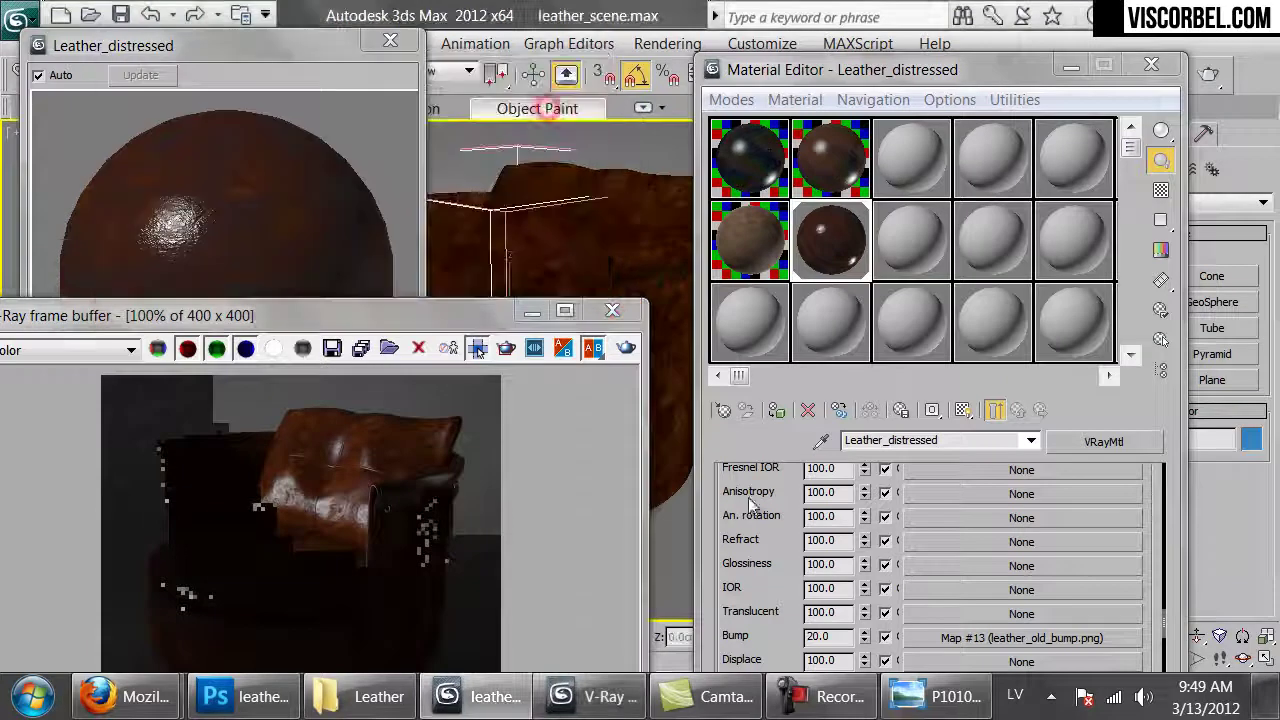
# - Set the reflect map amount of the leather material to 10
pyautogui.scroll(3, 840, 540)
pyautogui.write('10')
pyautogui.press('Return')
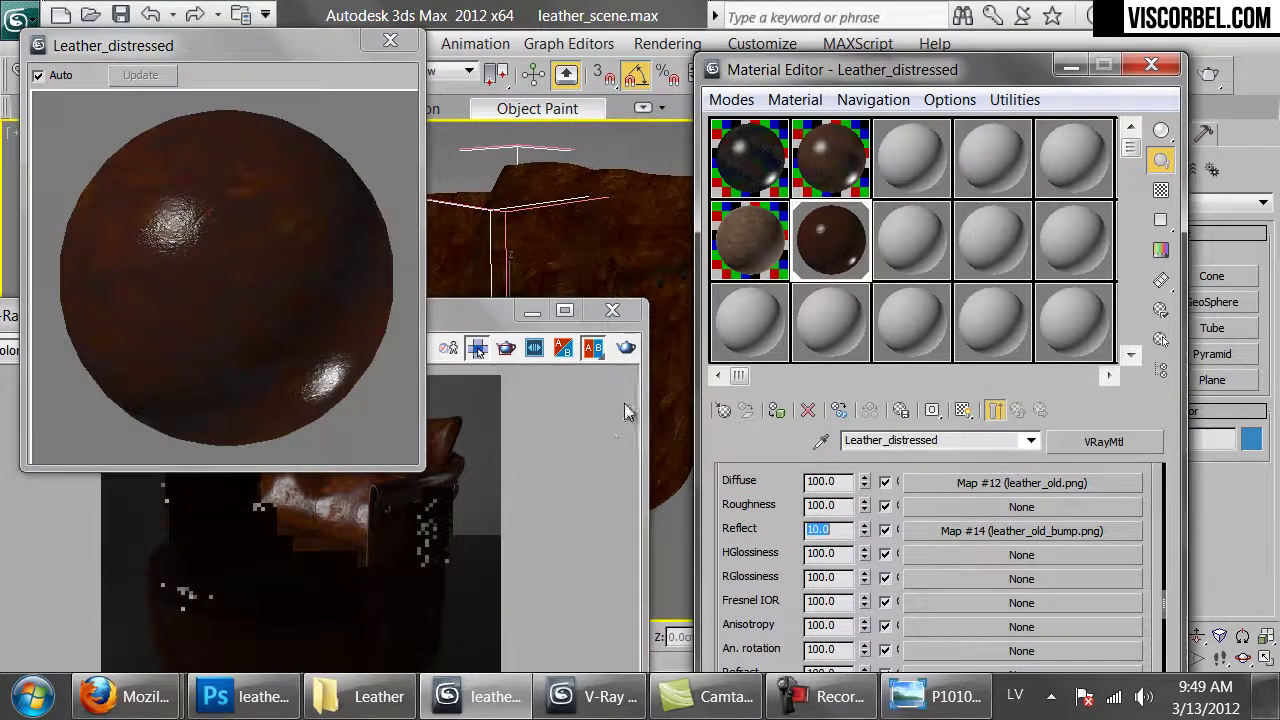
# - Lighten the leather material's dark grey reflection colour slightly and render the armchair again
pyautogui.moveTo(790, 511); pyautogui.dragTo(854, 530)
pyautogui.scroll(5, 852, 550)
pyautogui.click(850, 522)
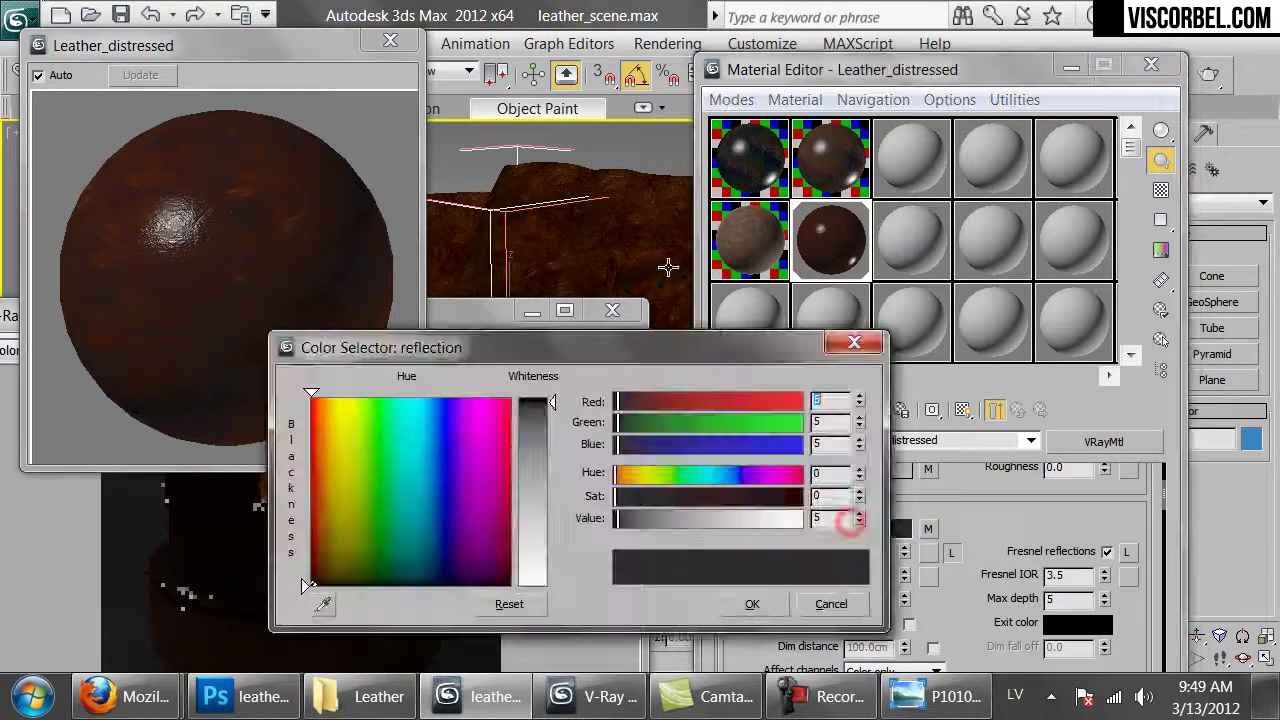
pyautogui.click(859, 513)
pyautogui.click(859, 513)
pyautogui.click(752, 604)
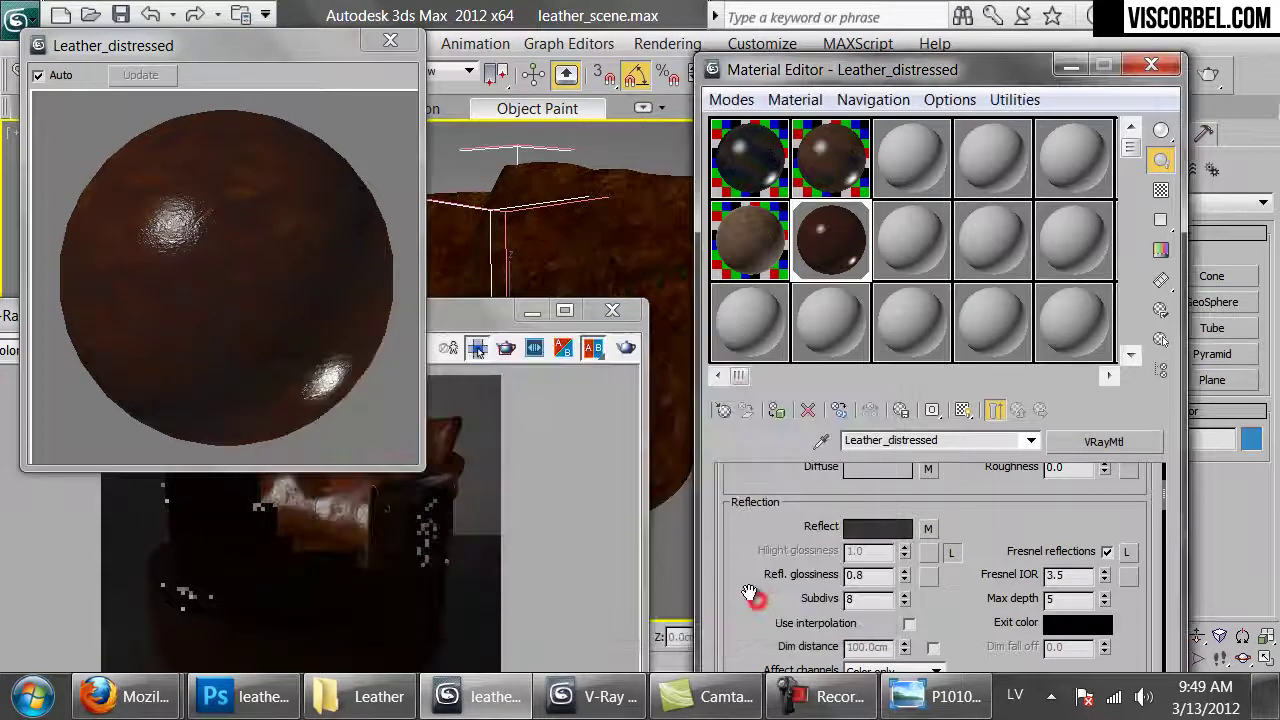
pyautogui.moveTo(484, 314); pyautogui.dragTo(556, 42)
pyautogui.click(694, 76)
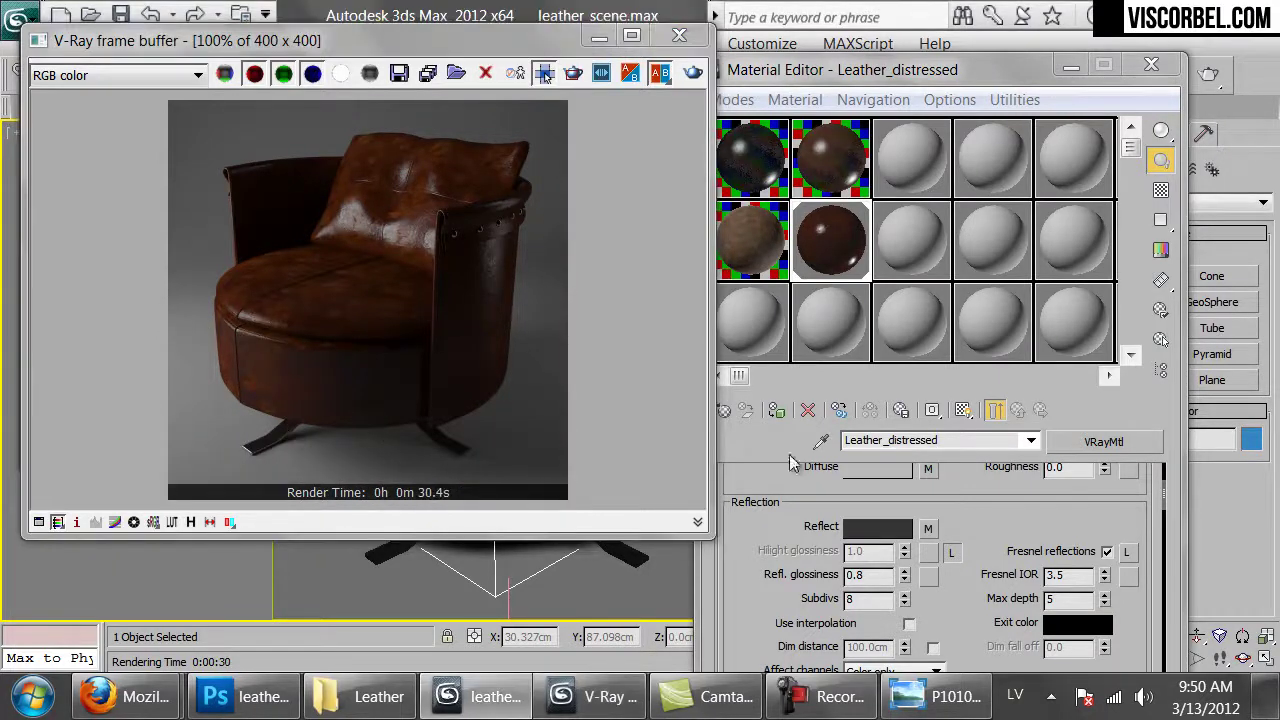
# - Replace the bump bitmap with a Mix map, keeping leather_old_bump.png as its first sub-map
pyautogui.moveTo(968, 637); pyautogui.dragTo(947, 428)
pyautogui.scroll(-10, 946, 509)
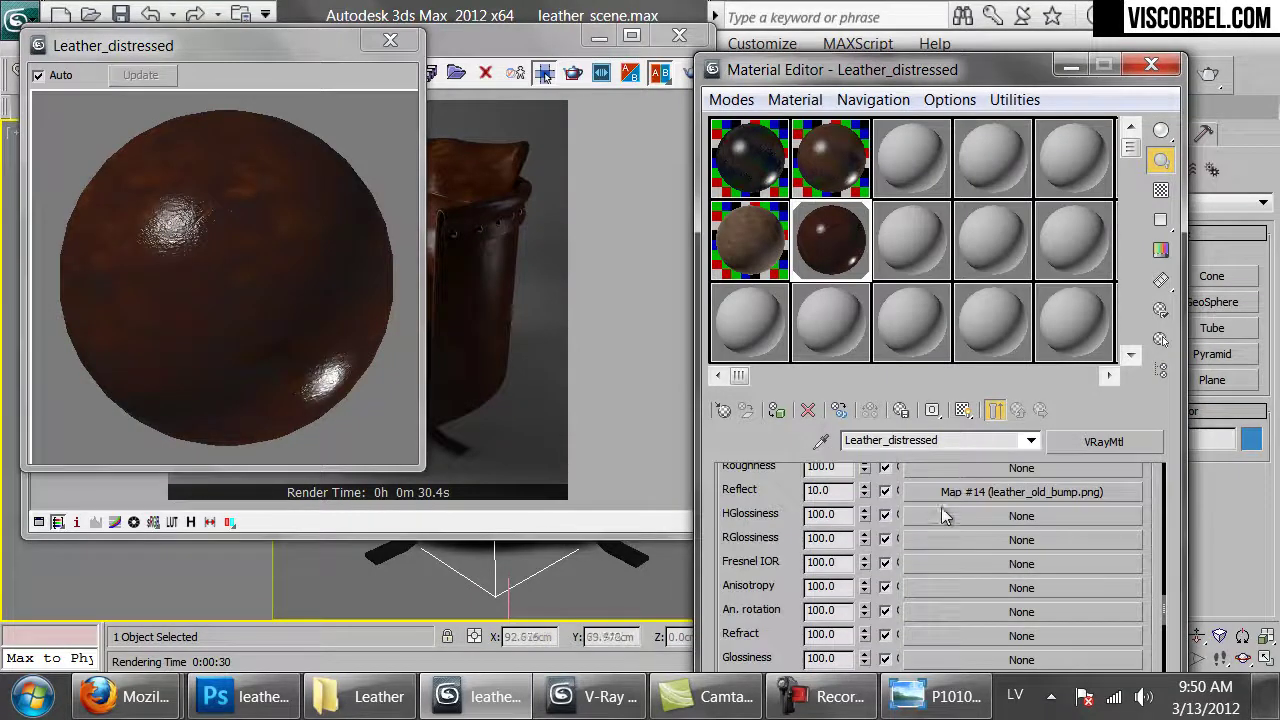
pyautogui.scroll(-5, 930, 497)
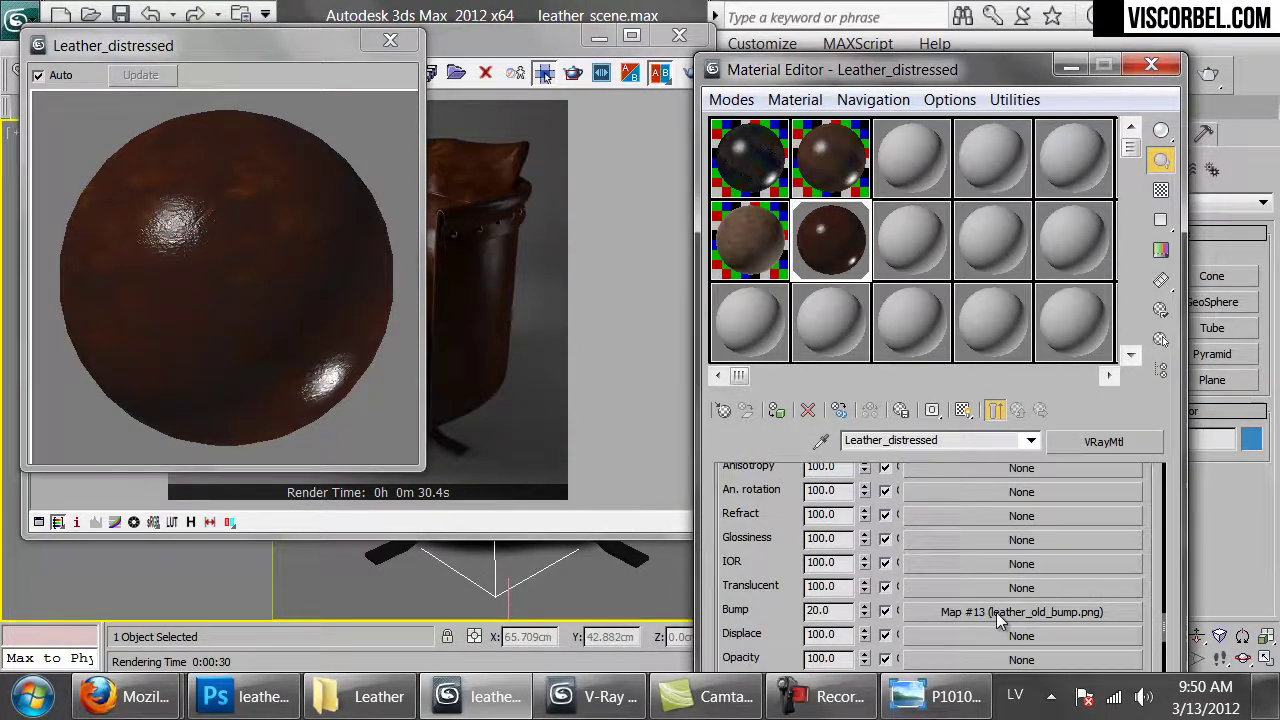
pyautogui.click(996, 612)
pyautogui.click(1104, 442)
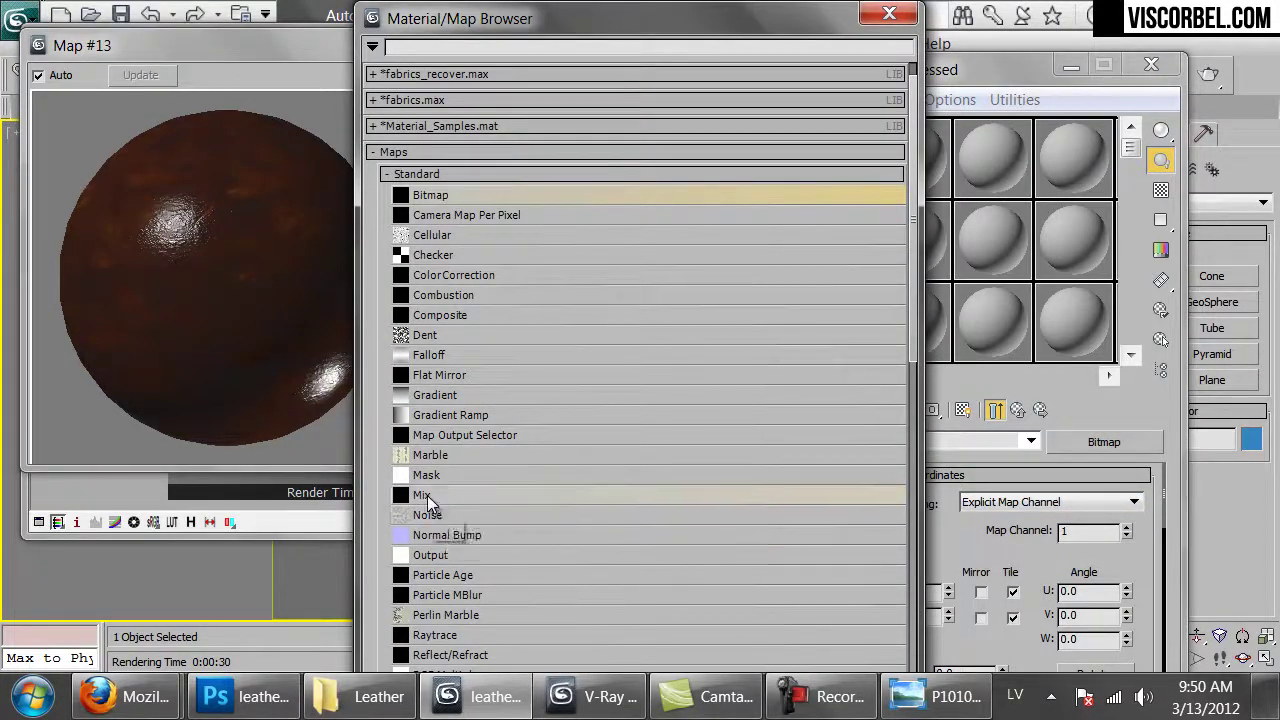
pyautogui.doubleClick(428, 495)
pyautogui.click(866, 429)
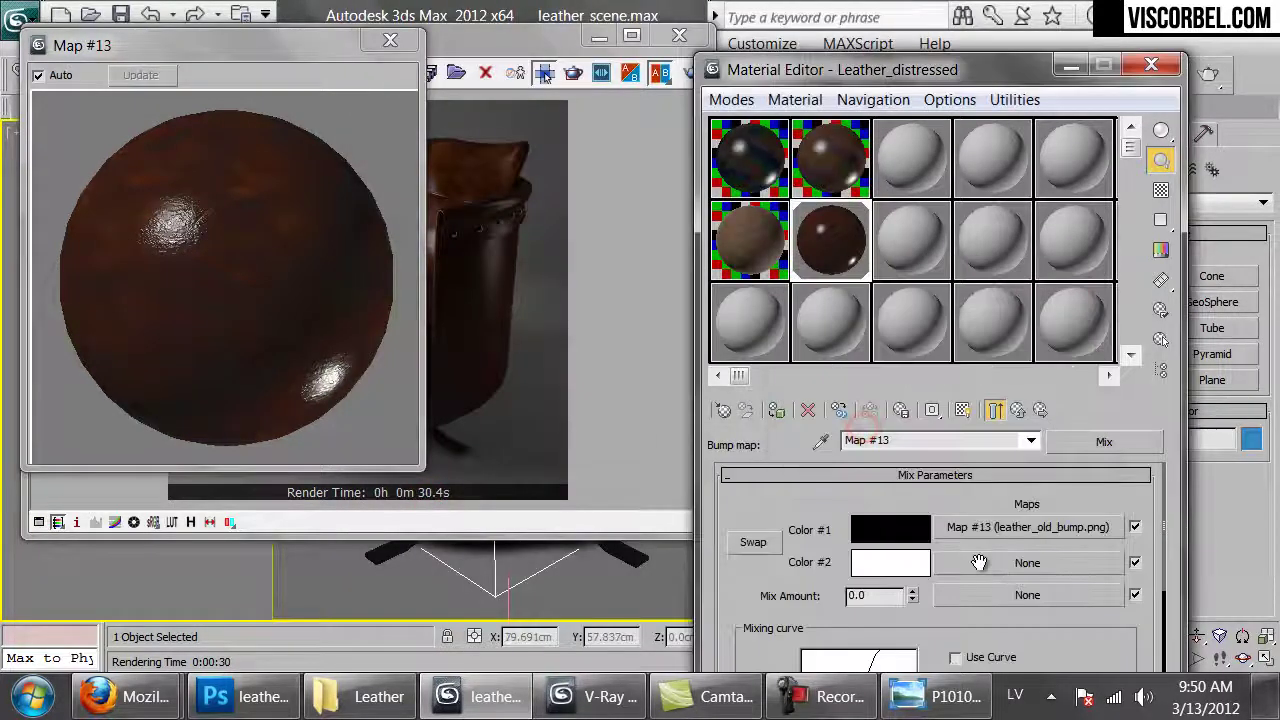
# - Load fabric_folds.png from the Fabrics texture folder into the Mix map's Color #2 slot and close the frame buffer
pyautogui.click(980, 563)
pyautogui.doubleClick(440, 193)
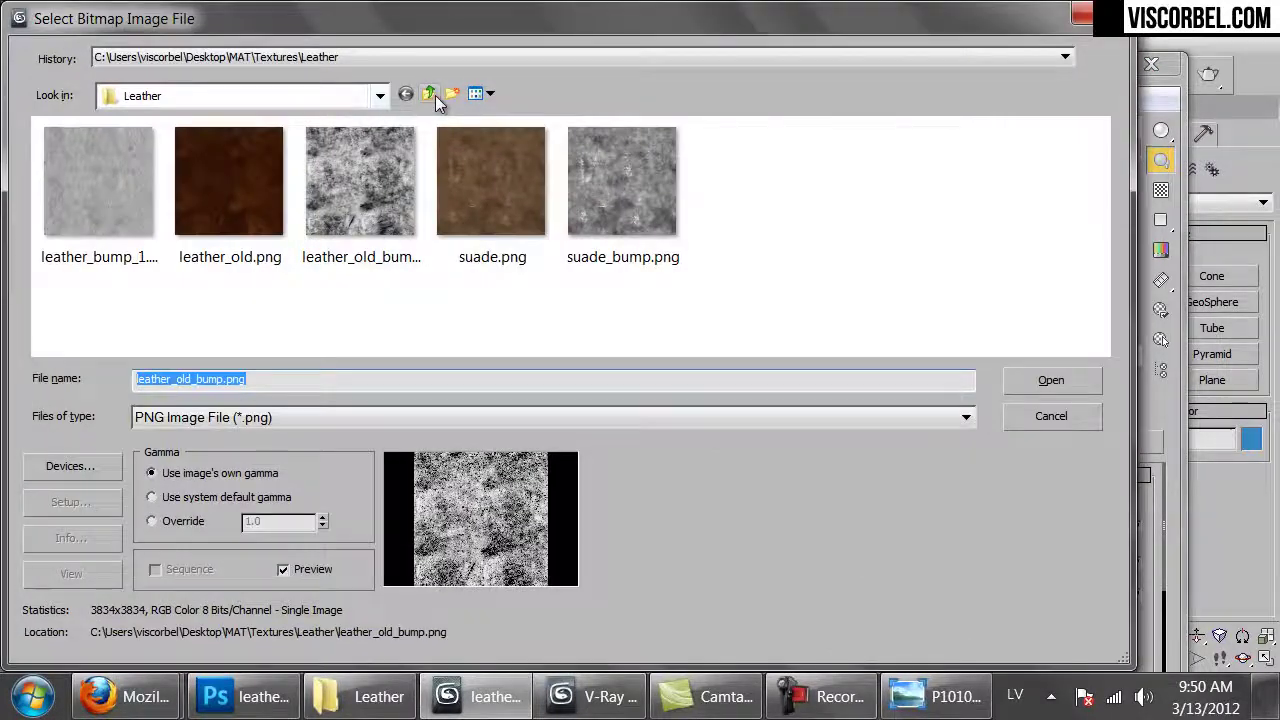
pyautogui.click(429, 93)
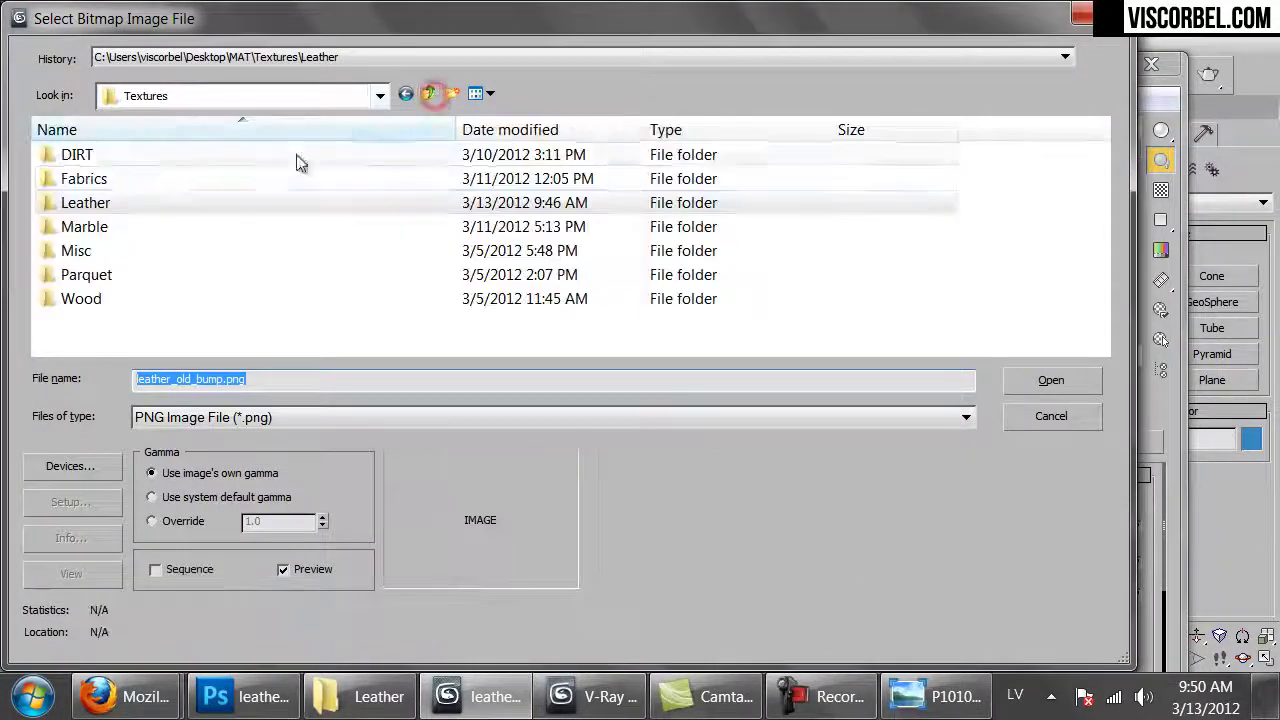
pyautogui.doubleClick(80, 178)
pyautogui.doubleClick(611, 178)
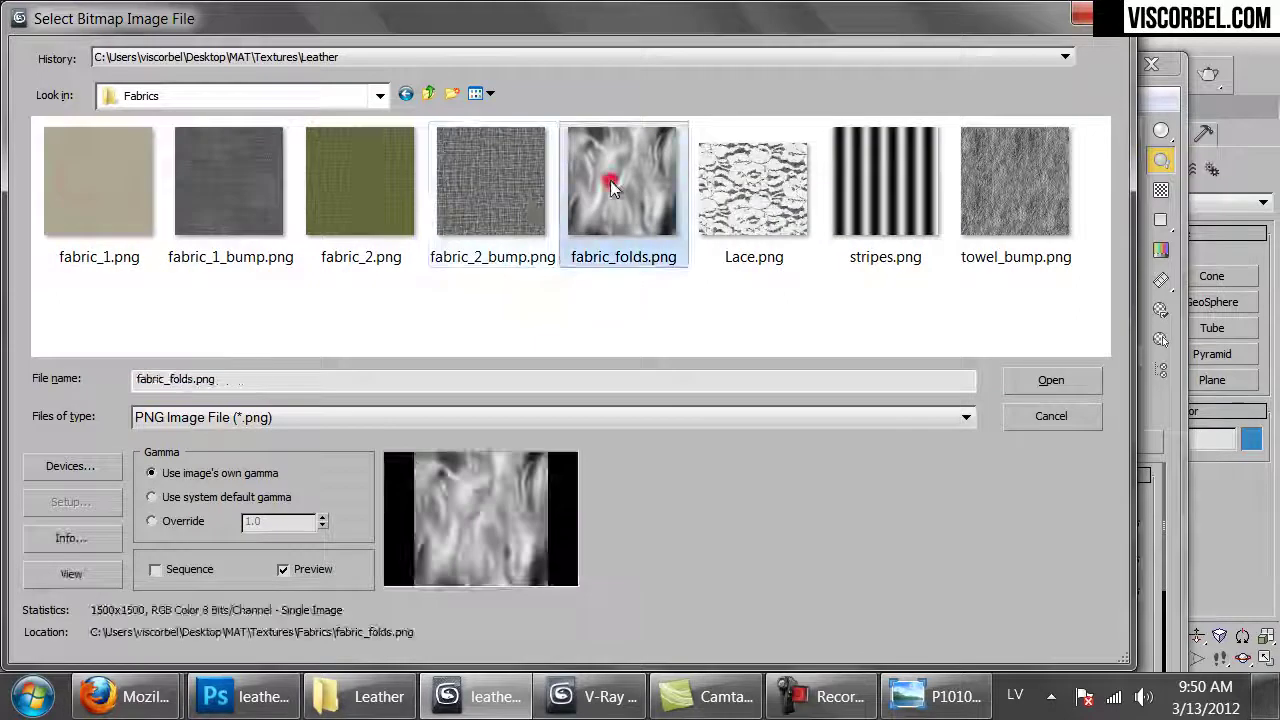
pyautogui.click(679, 35)
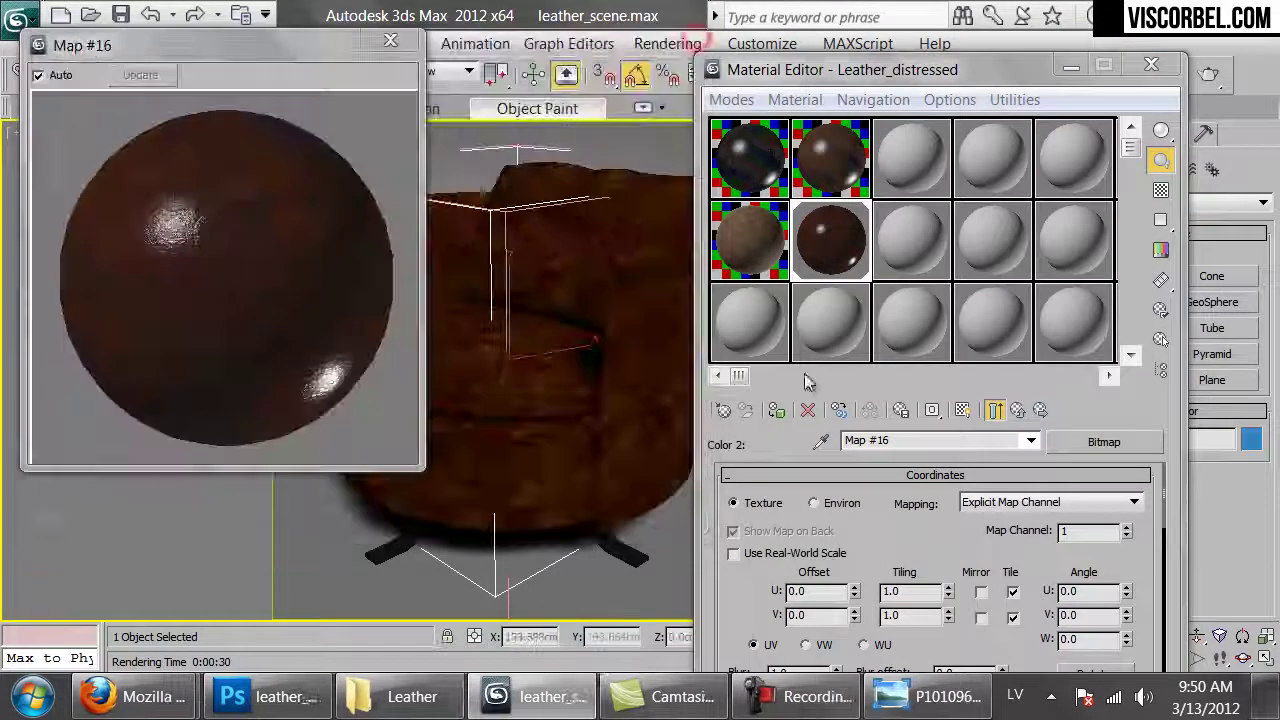
# - Show the fabric_folds map on the armchair in the viewport and set its tiling to 2.0 in U and 1.5 in V
pyautogui.click(993, 411)
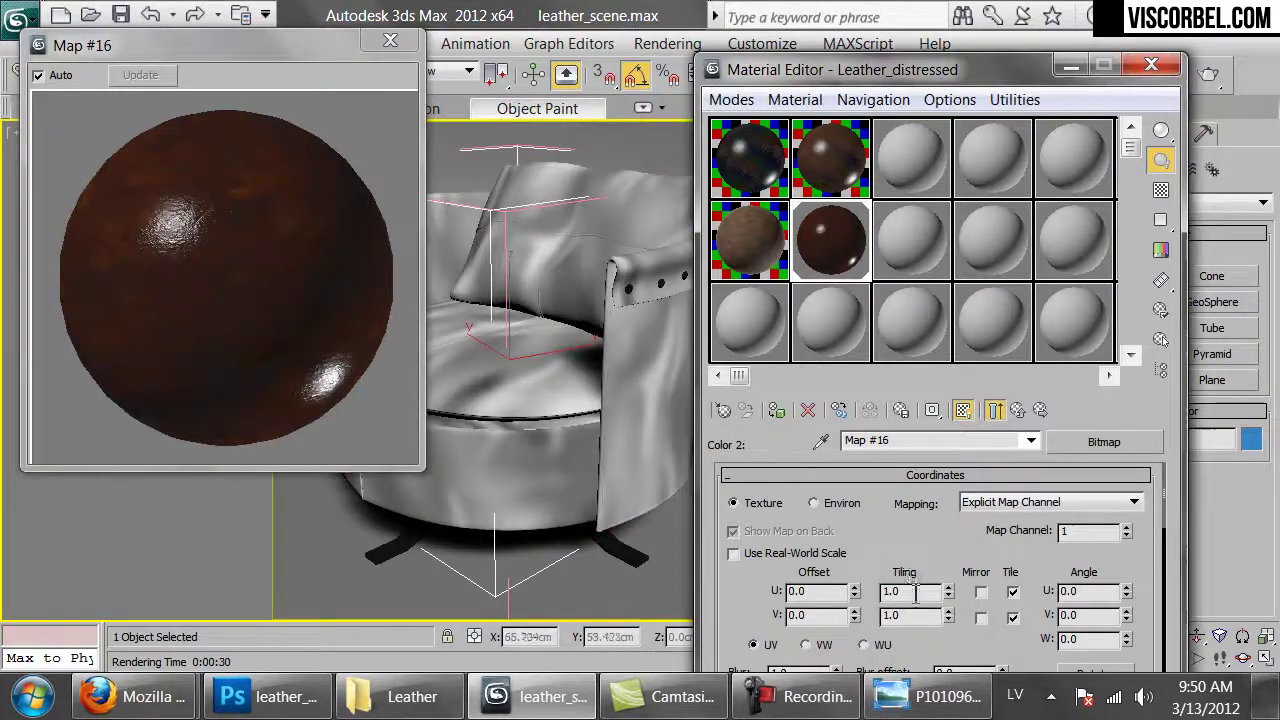
pyautogui.write('3')
pyautogui.press('Tab')
pyautogui.write('3')
pyautogui.press('Return')
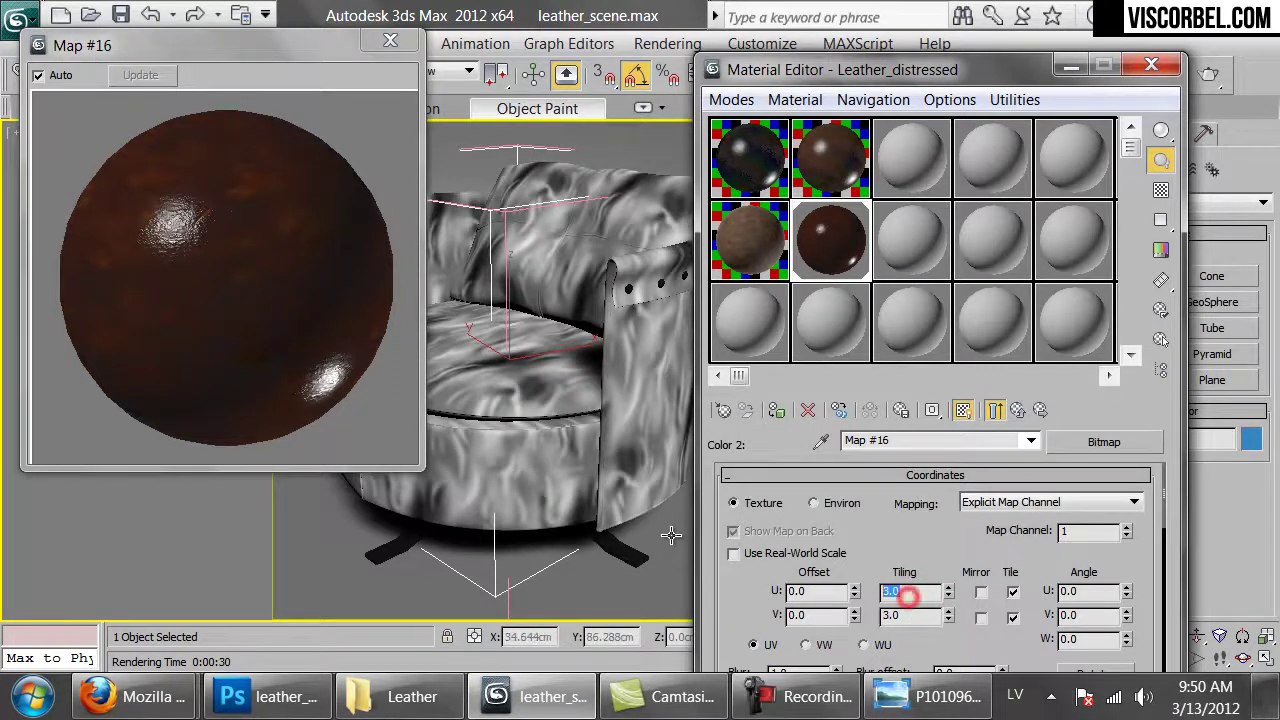
pyautogui.write('2')
pyautogui.press('Return')
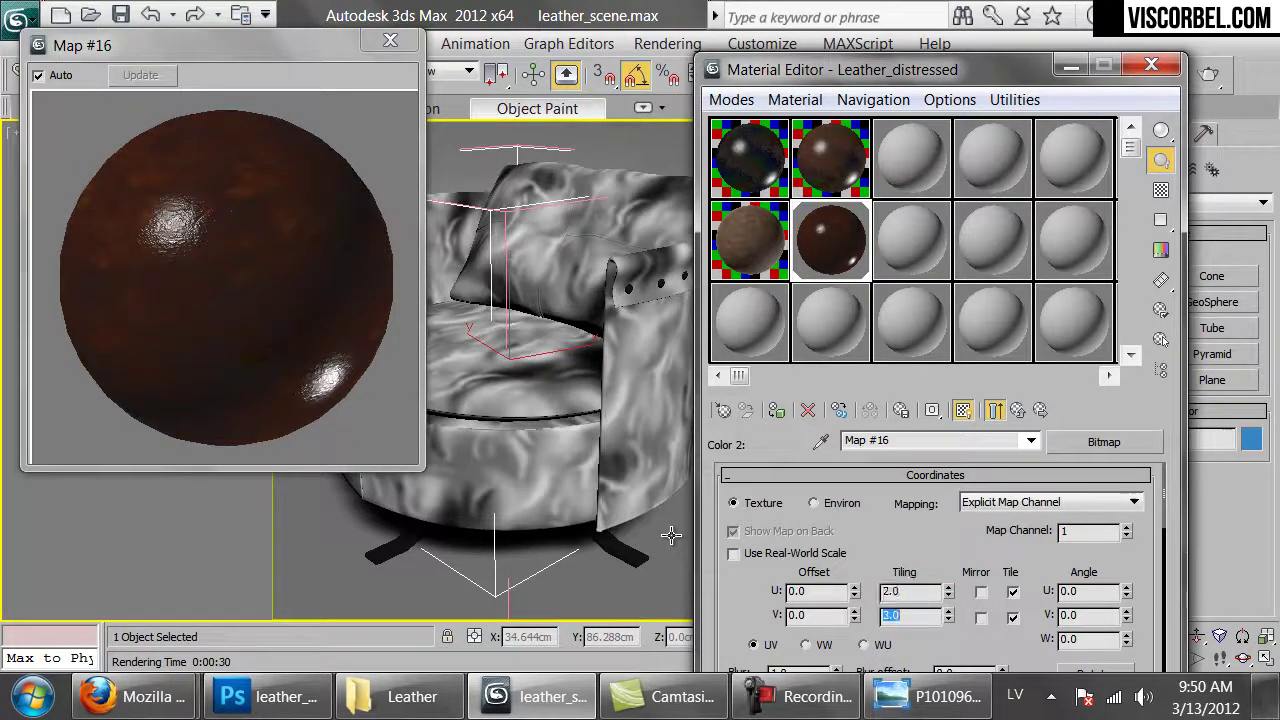
pyautogui.write('1.5')
pyautogui.press('Return')
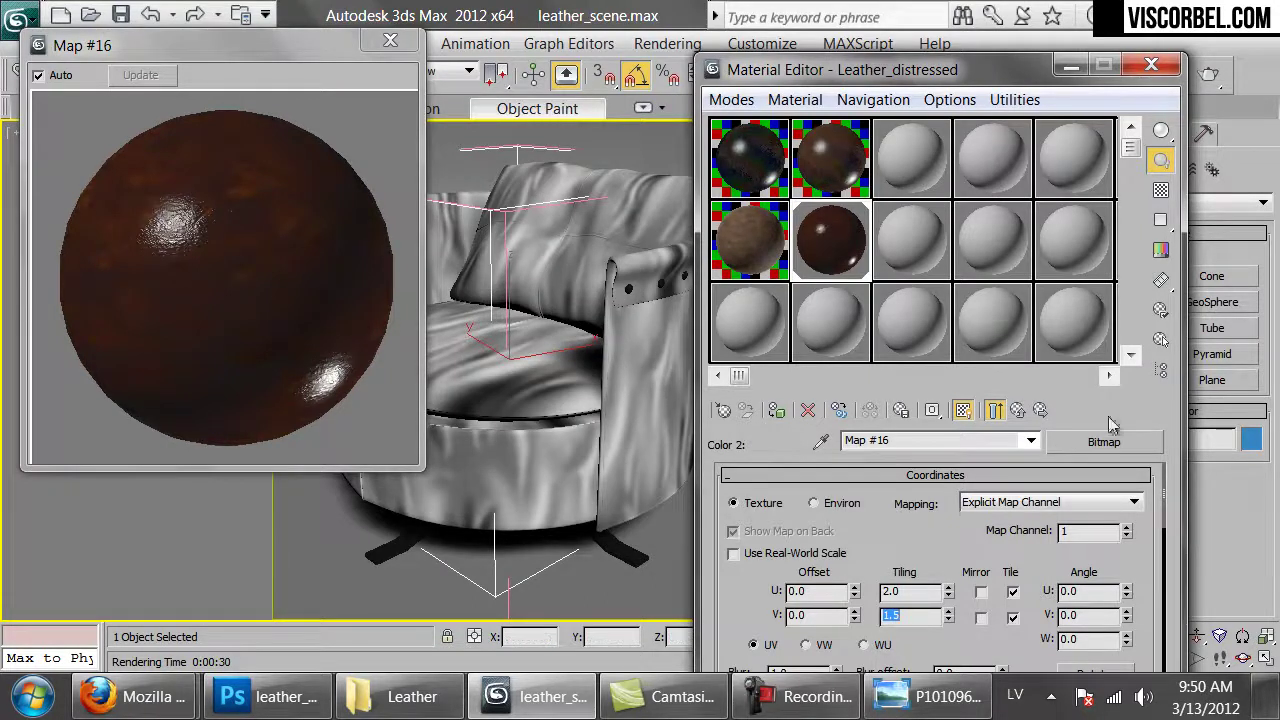
# - Set the Mix map's mix amount to 50 and the material's bump amount to 60
pyautogui.click(1017, 410)
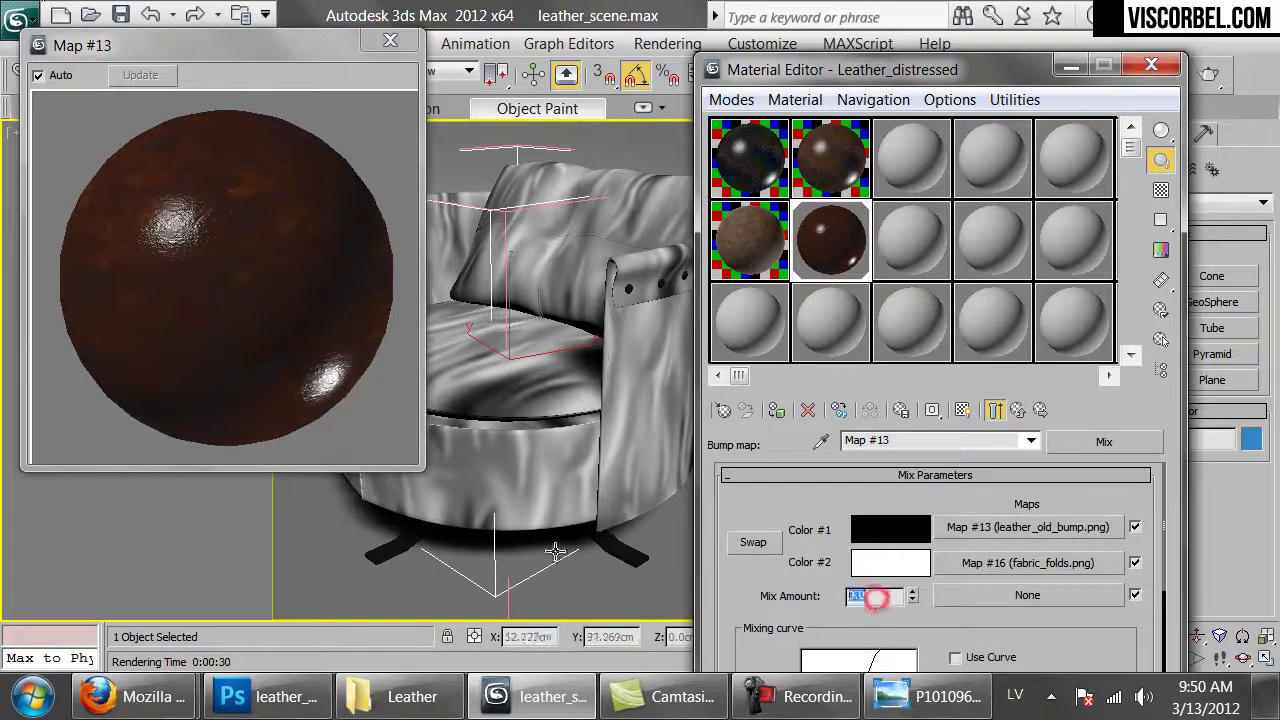
pyautogui.write('50')
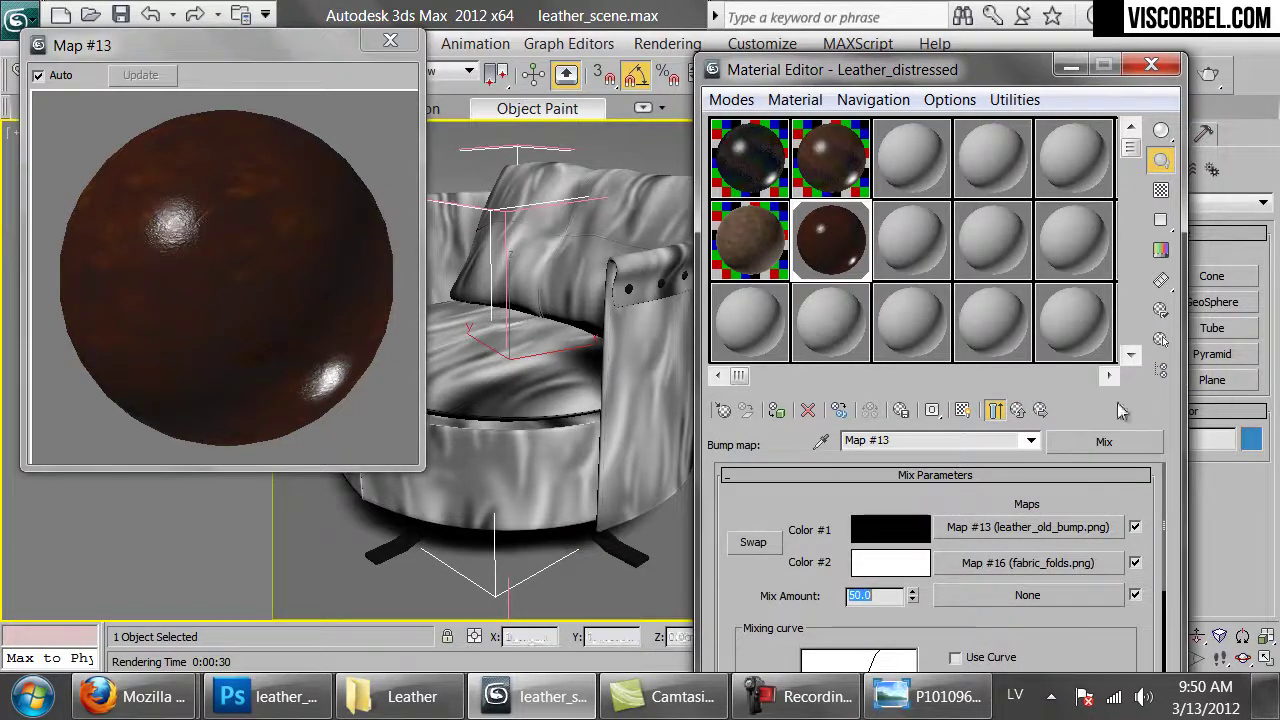
pyautogui.click(1018, 411)
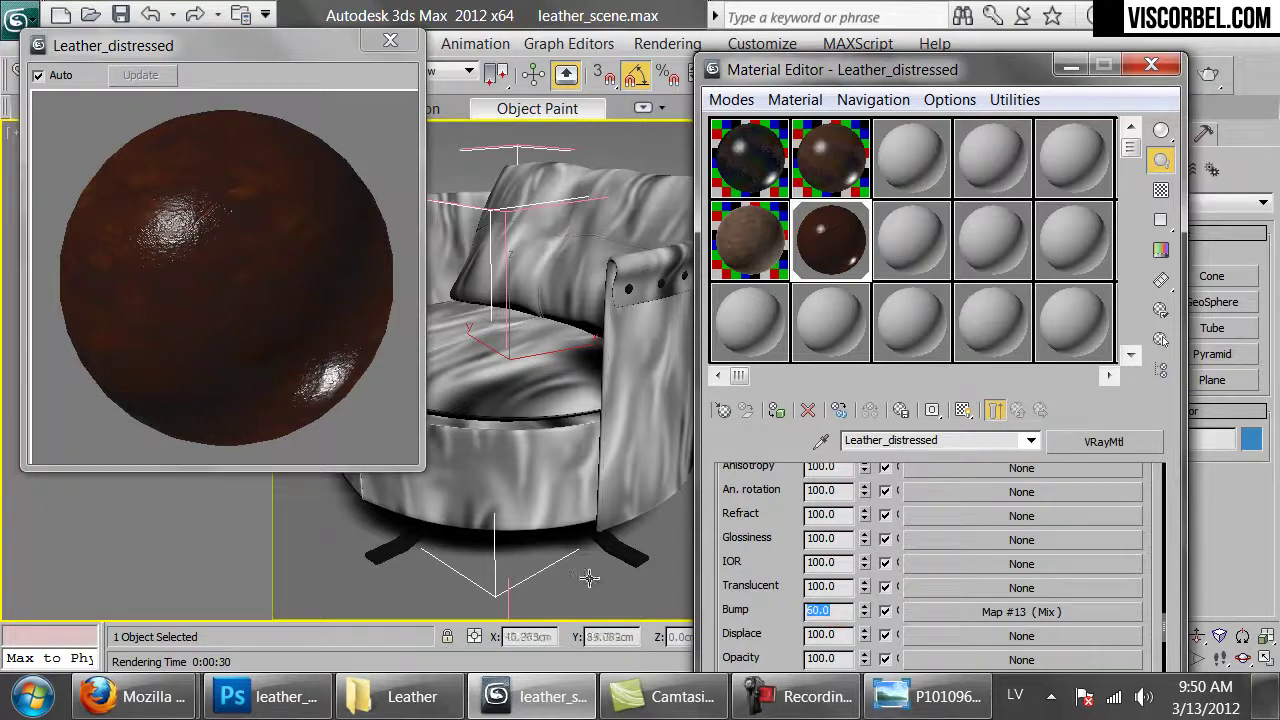
# - Change the bump Mix map's mix amount to 75
pyautogui.doubleClick(882, 596)
pyautogui.write('75')
pyautogui.press('Return')
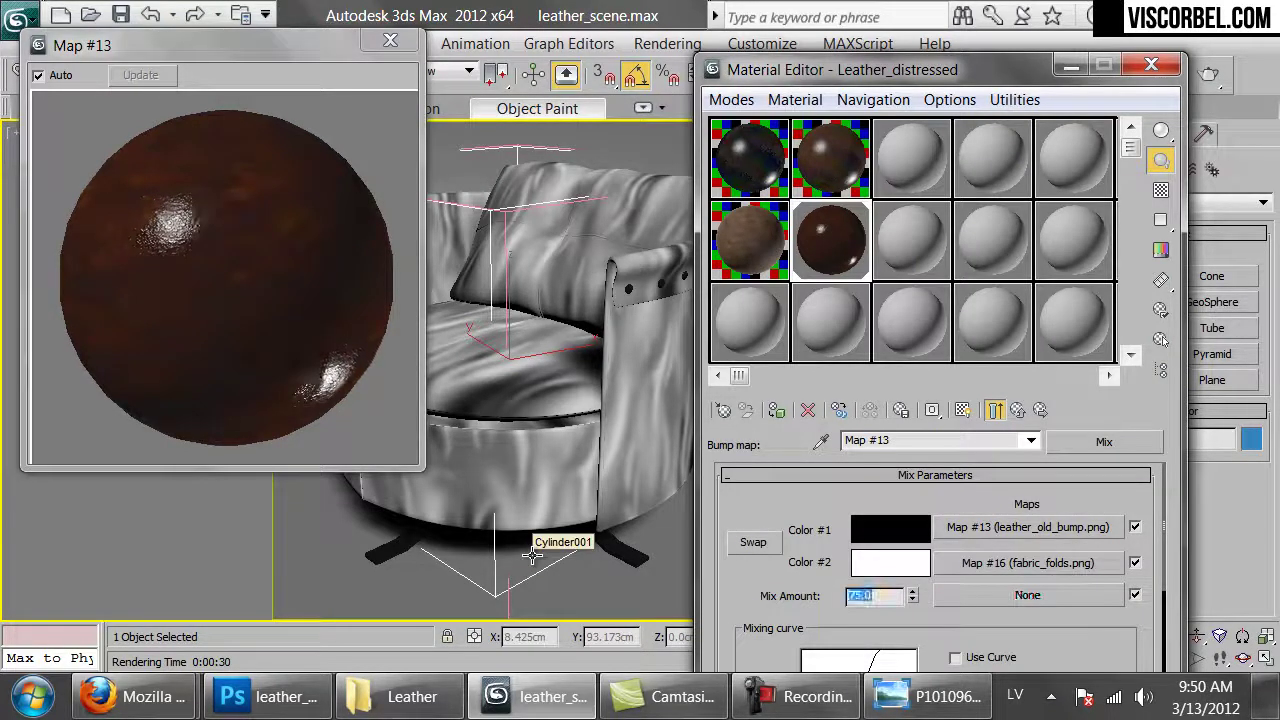
# - Render the armchair to check the mixed bump folds, and close the material preview and the frame buffer
pyautogui.click(1208, 75)
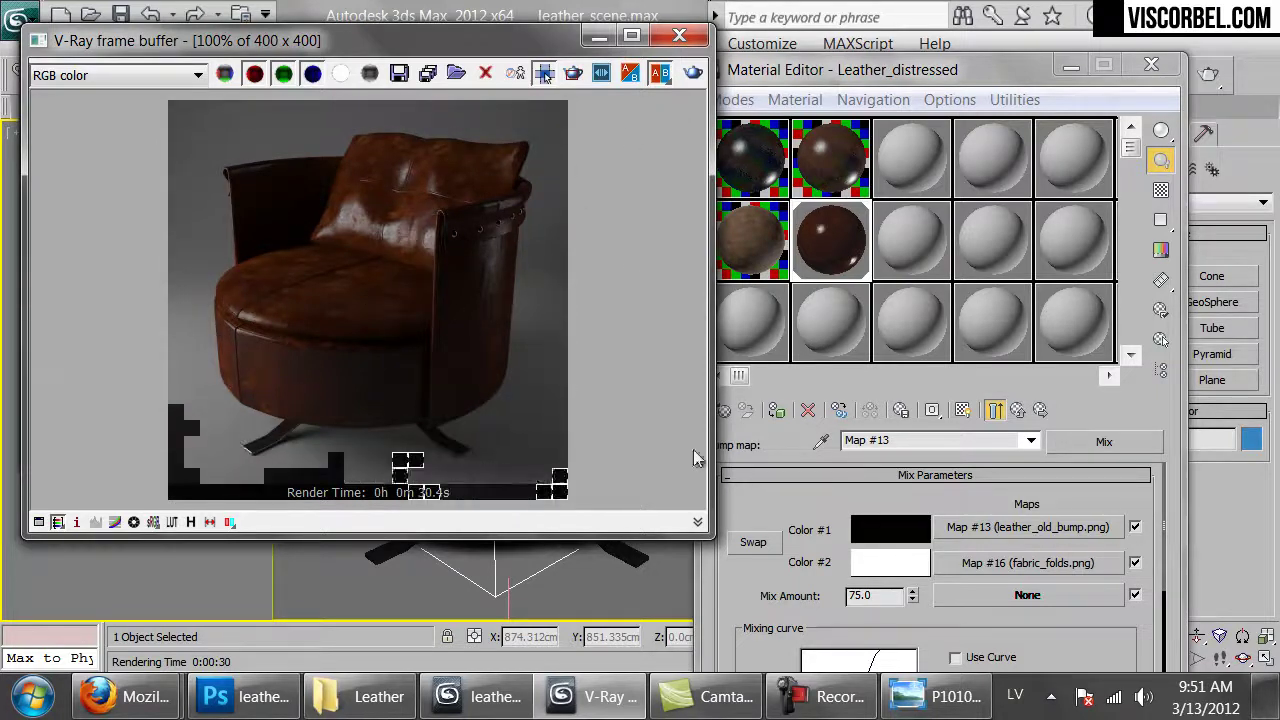
pyautogui.moveTo(515, 45); pyautogui.dragTo(467, 295)
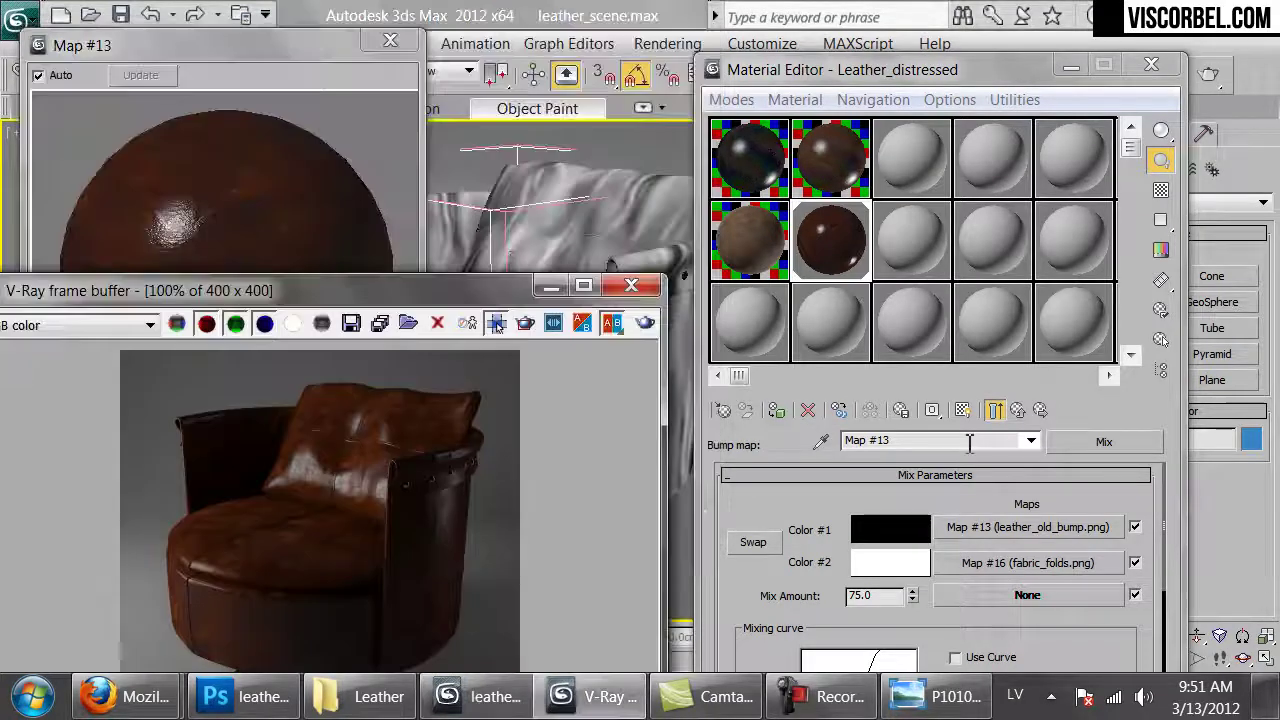
pyautogui.click(361, 157)
pyautogui.click(390, 40)
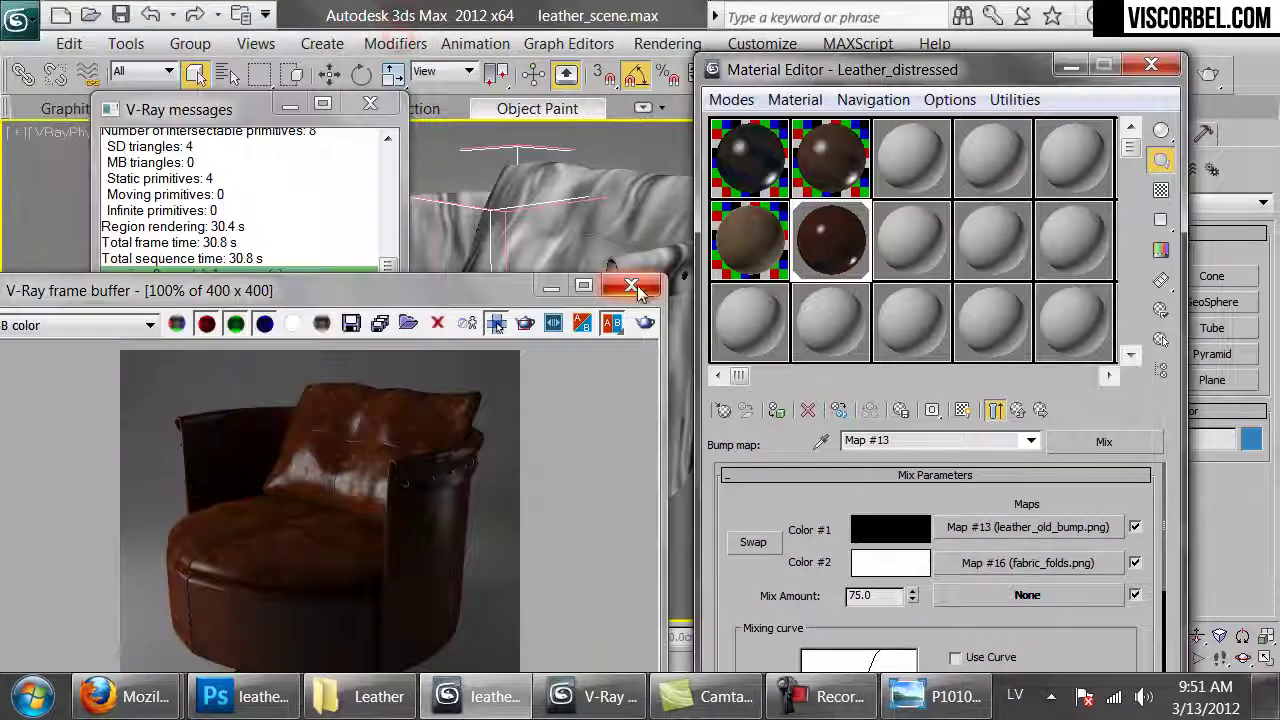
pyautogui.click(631, 285)
# - Load dr_2.png from the Textures DIRT folder as the leather material's RGlossiness map
pyautogui.click(1017, 410)
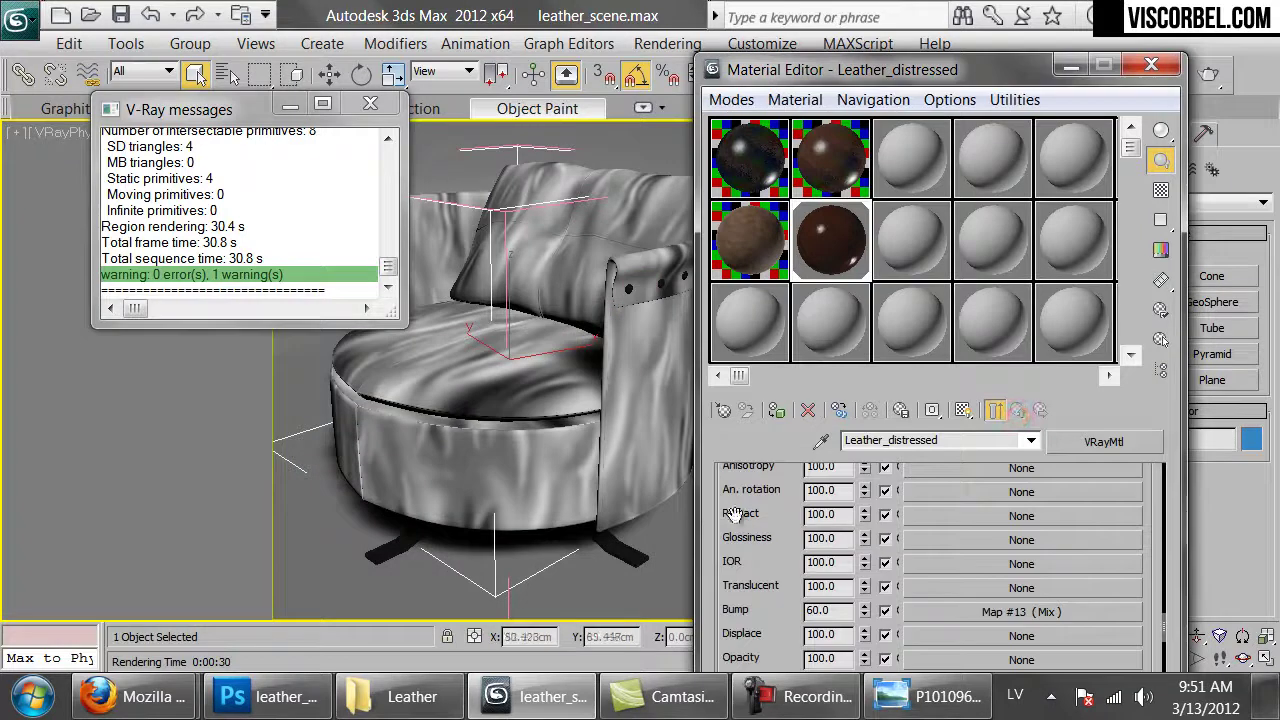
pyautogui.scroll(2, 884, 567)
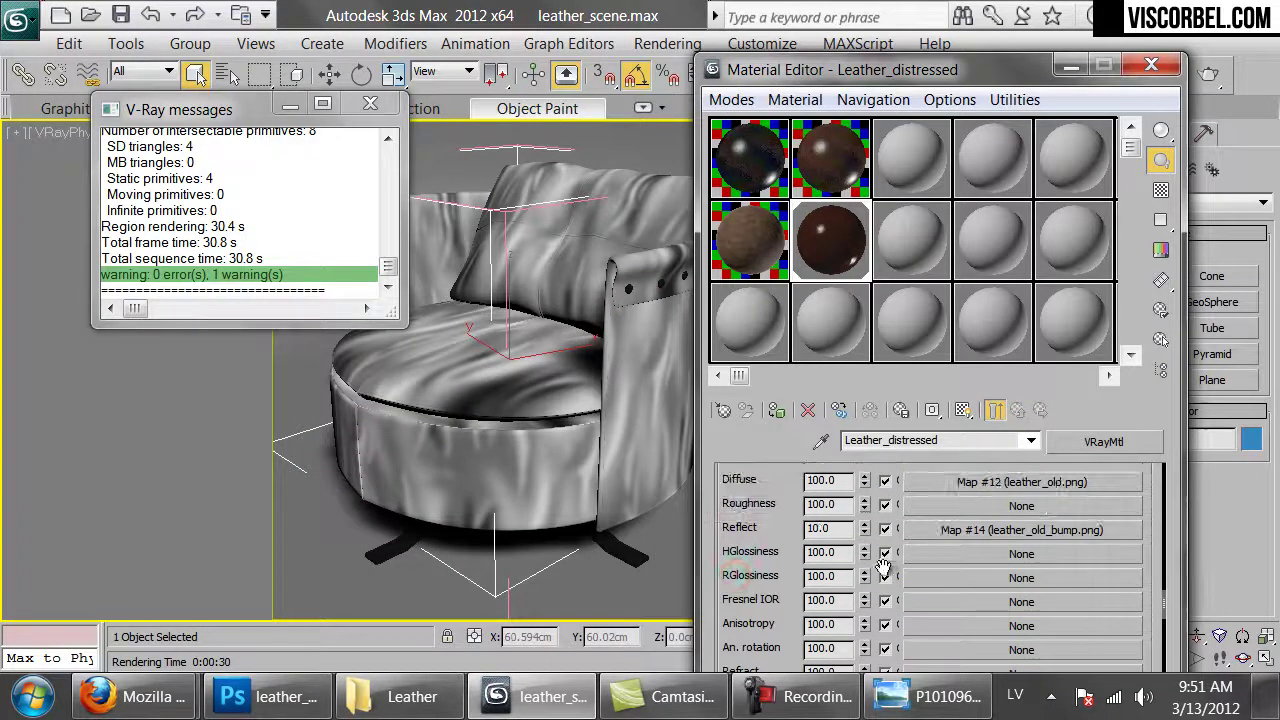
pyautogui.click(938, 578)
pyautogui.doubleClick(448, 203)
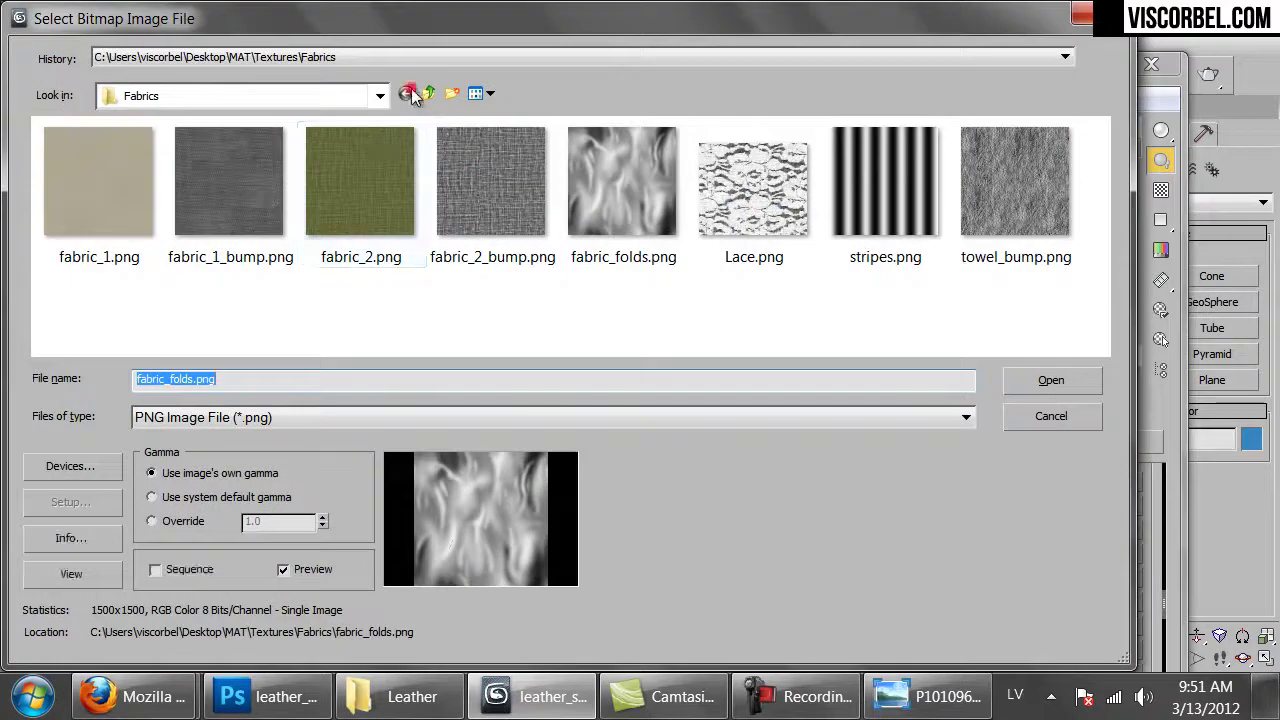
pyautogui.click(406, 93)
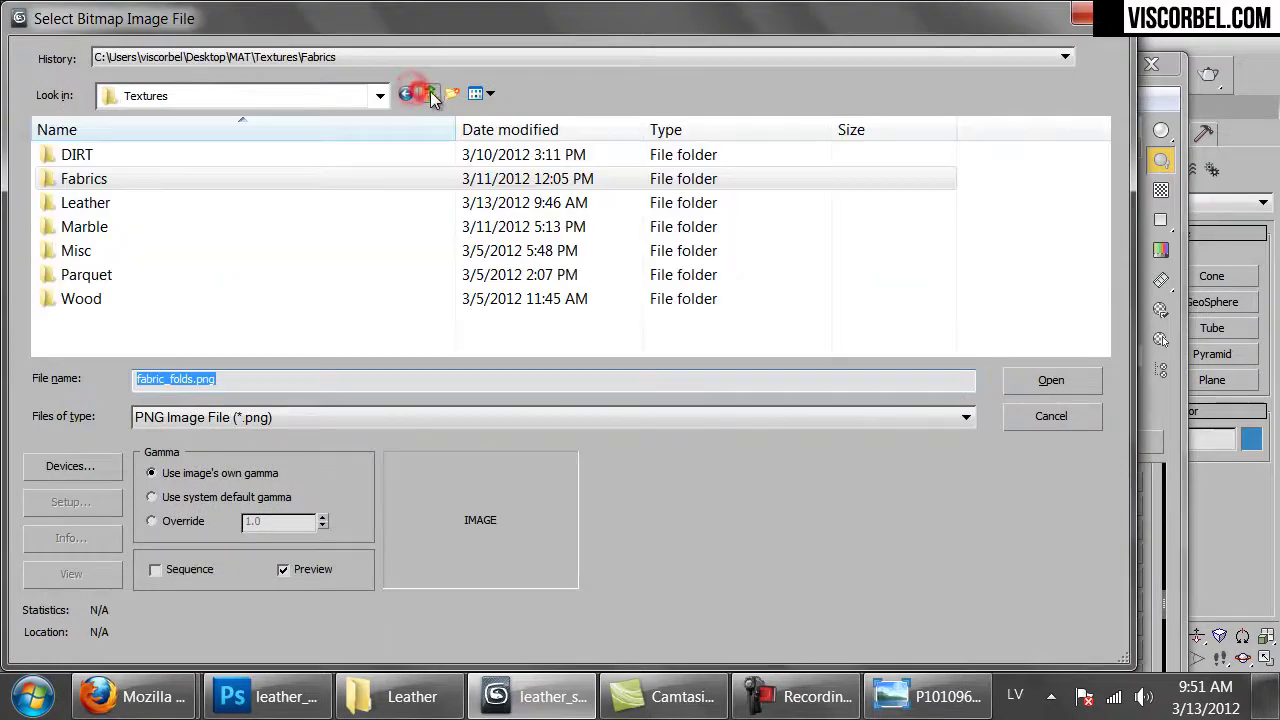
pyautogui.doubleClick(138, 155)
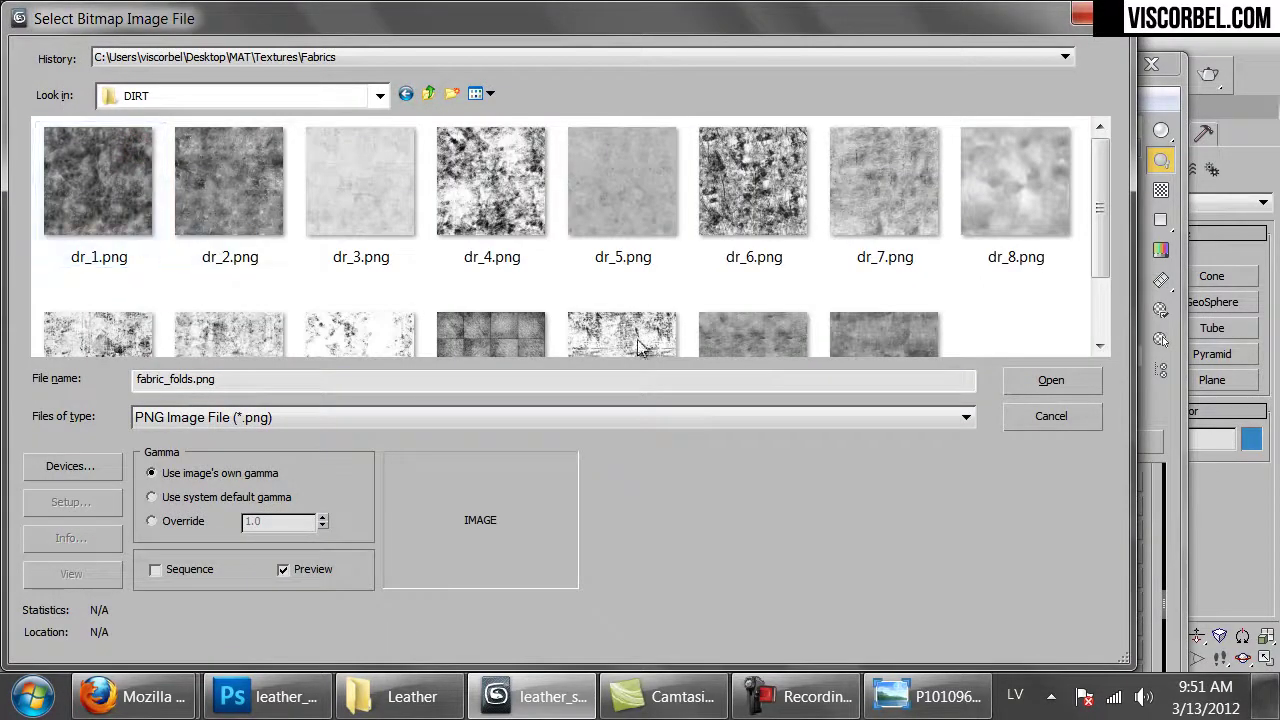
pyautogui.moveTo(1104, 232)
pyautogui.mouseDown()
pyautogui.moveTo(1108, 309)
pyautogui.moveTo(1088, 215)
pyautogui.mouseUp()
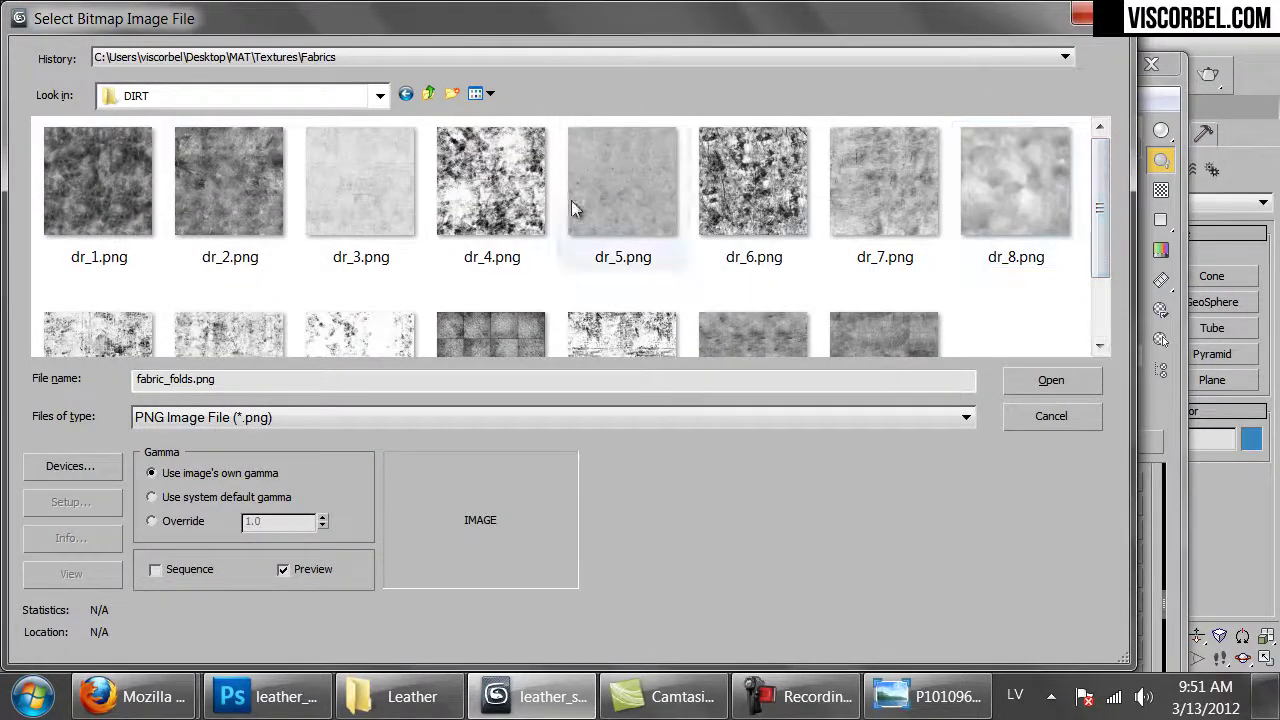
pyautogui.click(258, 183)
pyautogui.doubleClick(258, 182)
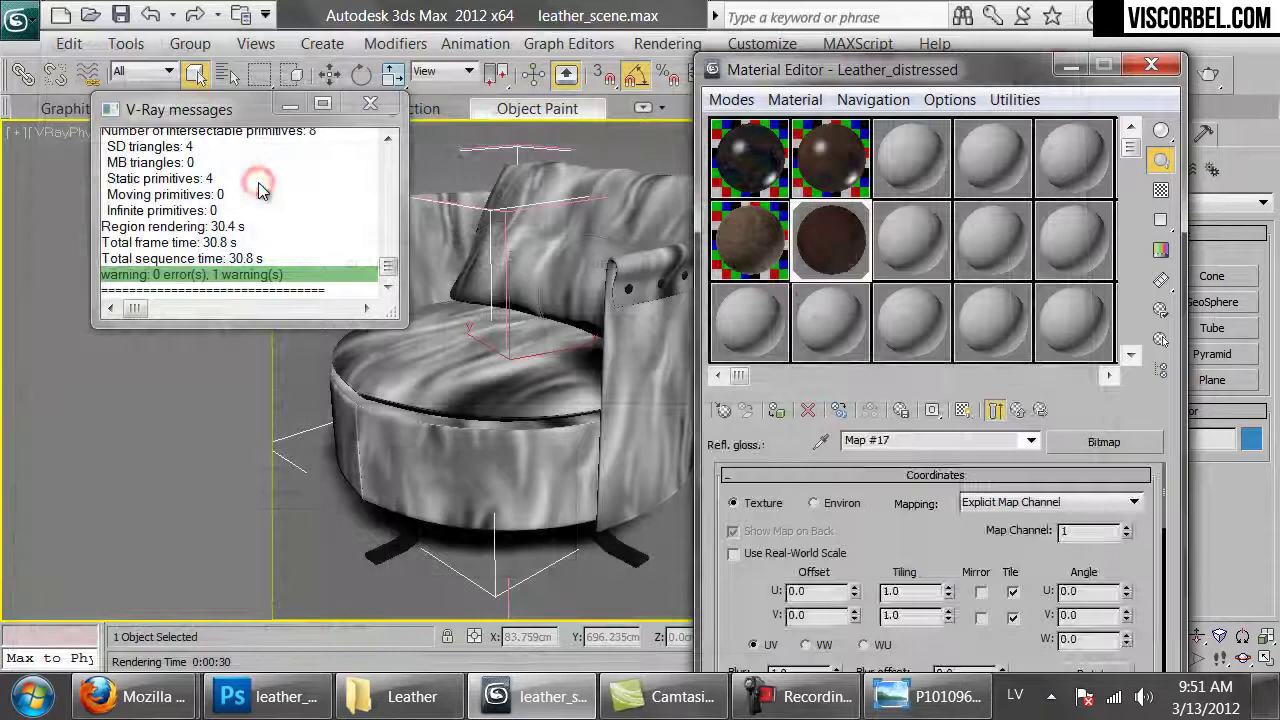
# - Show the dr_2.png glossiness map on the armchair in the viewport and set its tiling to 2.0 in U and V
pyautogui.click(962, 410)
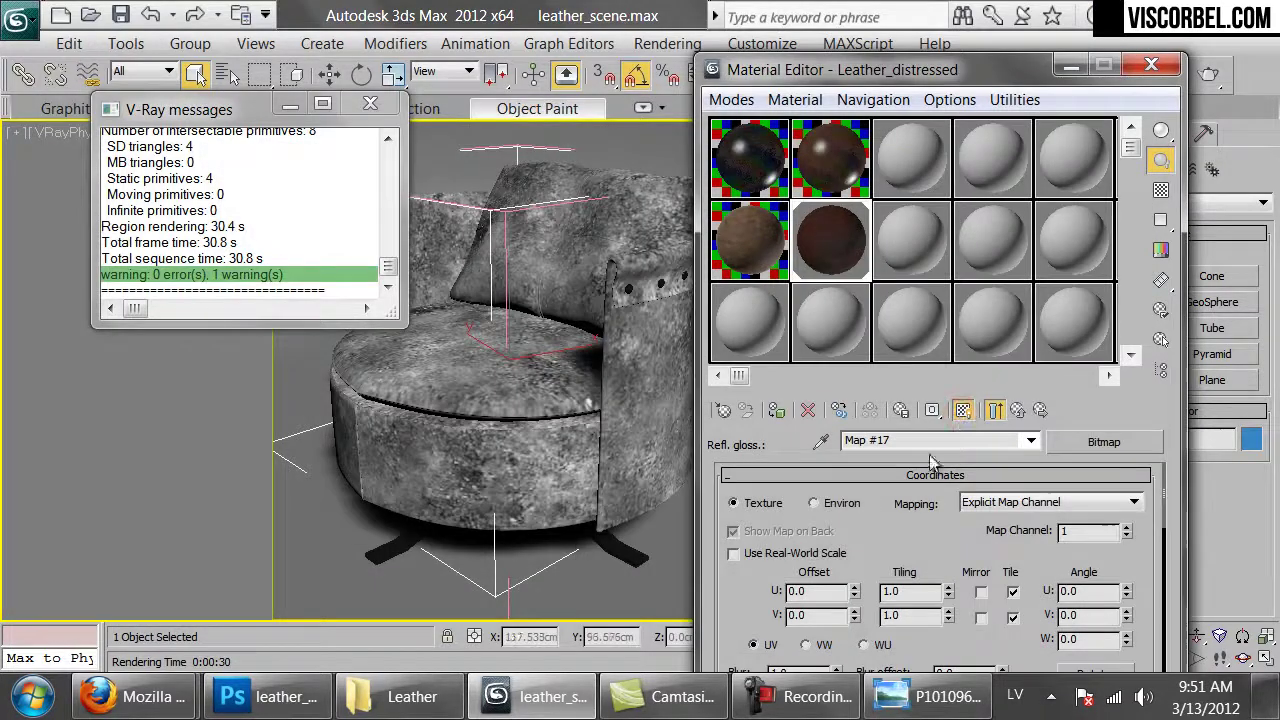
pyautogui.write('2')
pyautogui.press('Return')
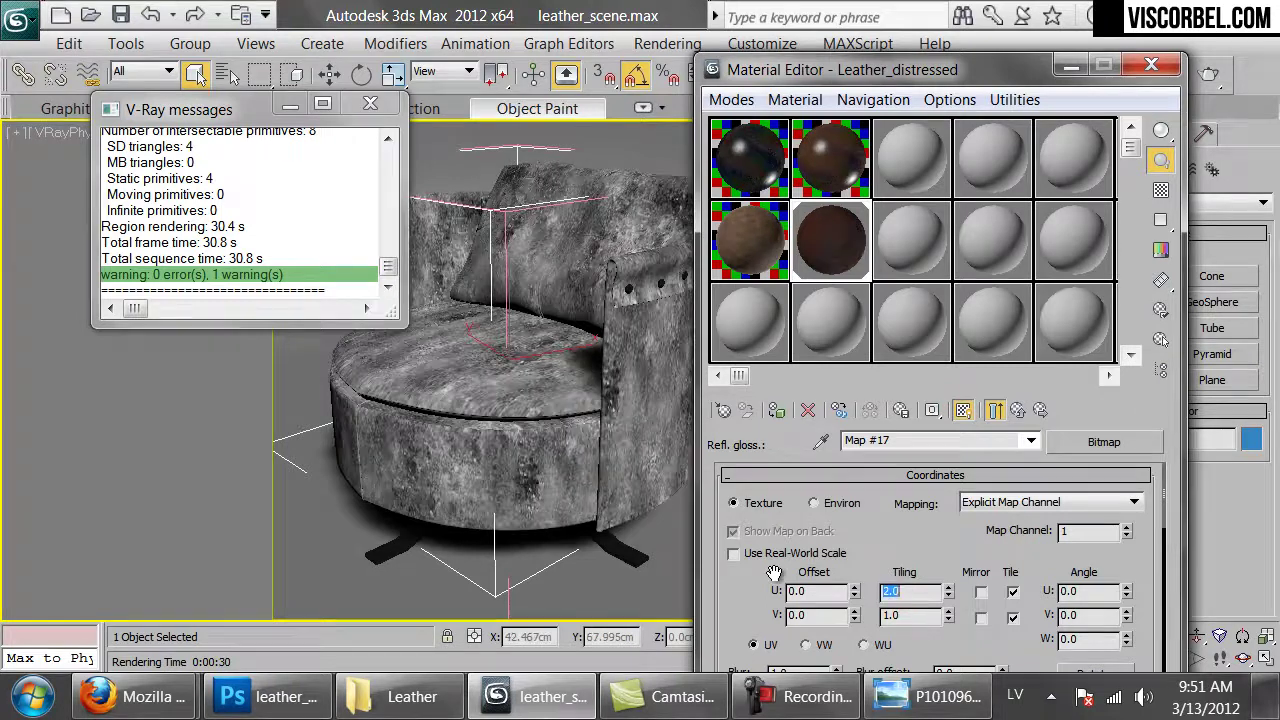
pyautogui.press('Tab')
pyautogui.write('2')
pyautogui.press('Return')
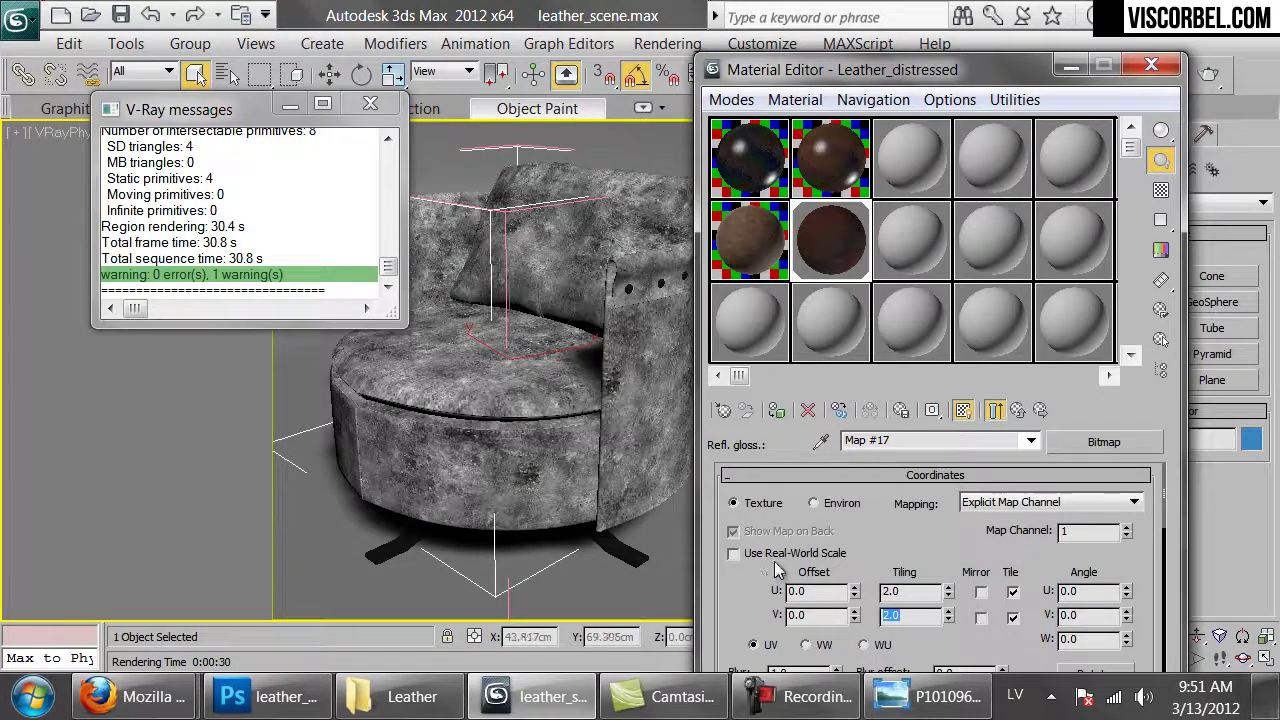
# - Open an enlarged preview of the material and set its RGlossiness map amount to 30
pyautogui.doubleClick(843, 252)
pyautogui.click(1018, 410)
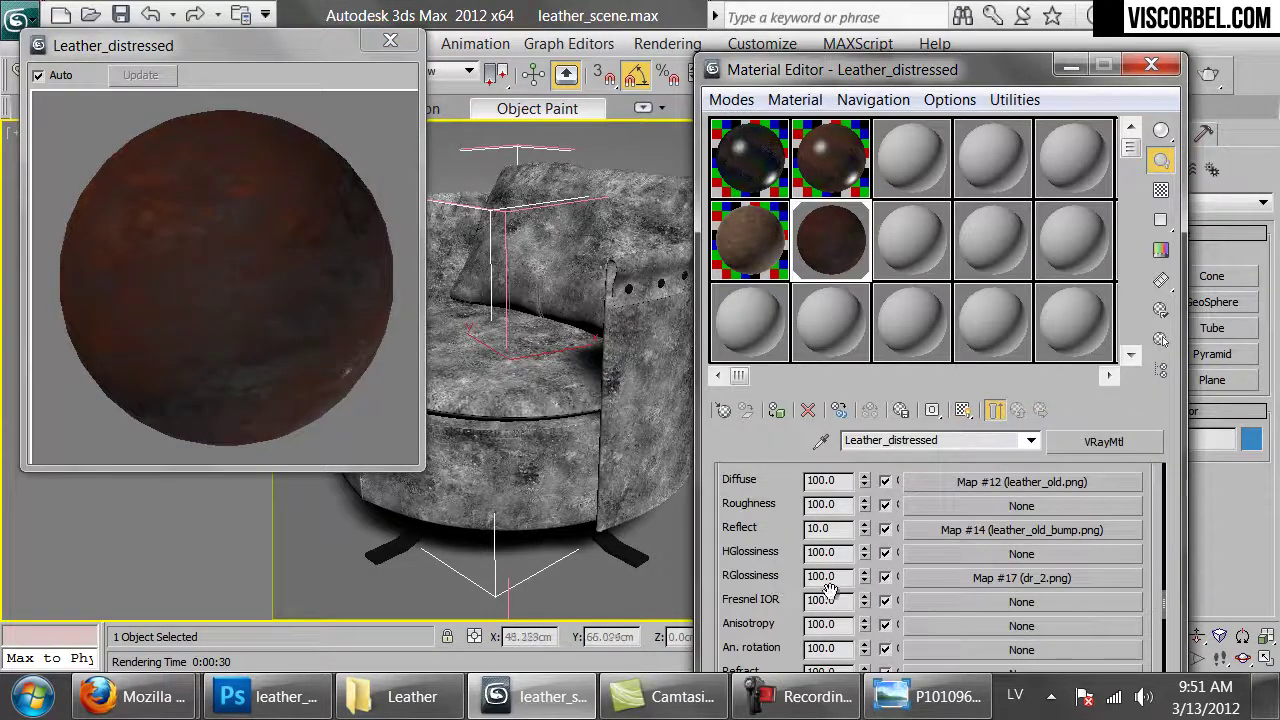
pyautogui.doubleClick(830, 577)
pyautogui.write('60')
pyautogui.press('Return')
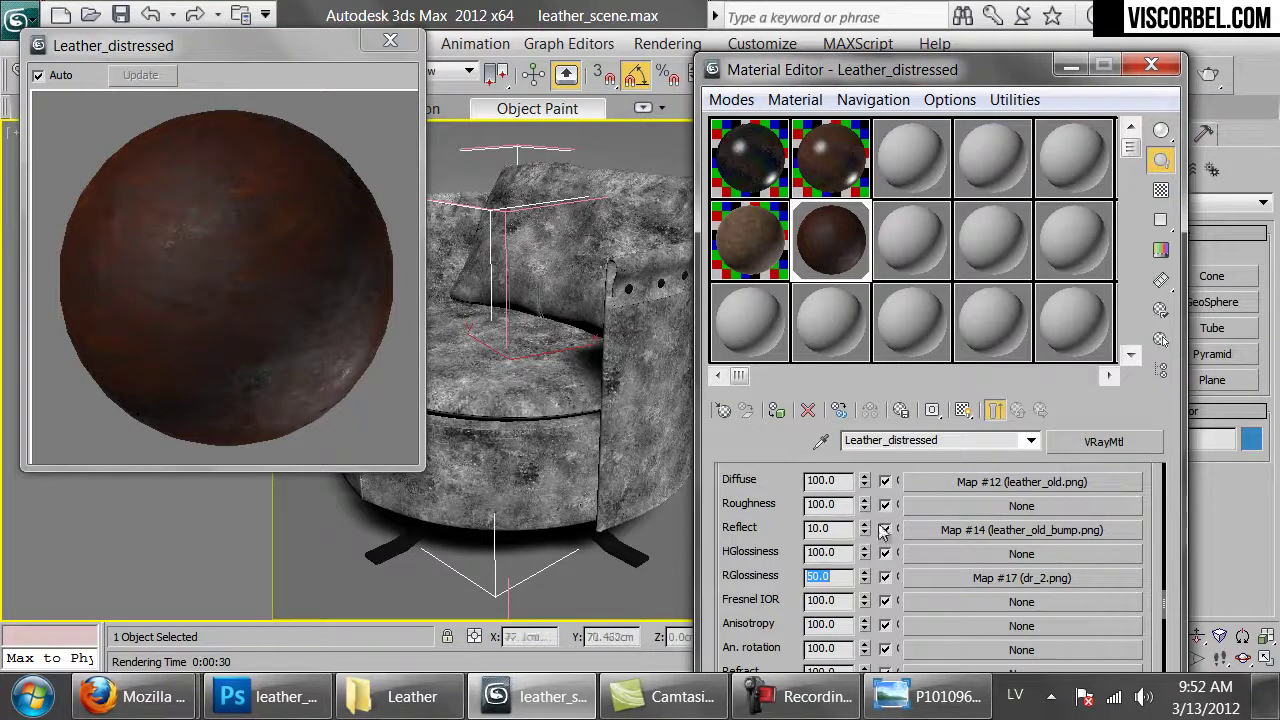
pyautogui.write('30')
pyautogui.press('Return')
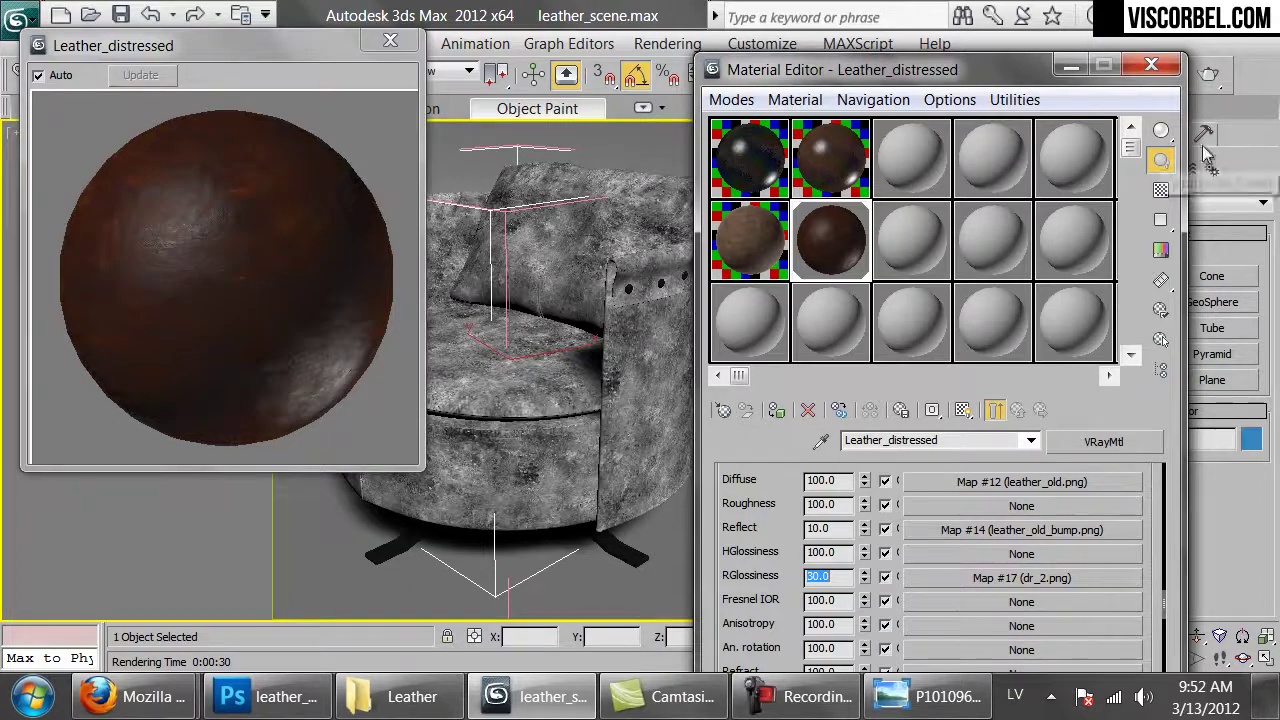
# - Test-render the armchair with the glossiness map, moving the frame buffer into view, and stop the render partway
pyautogui.click(1210, 76)
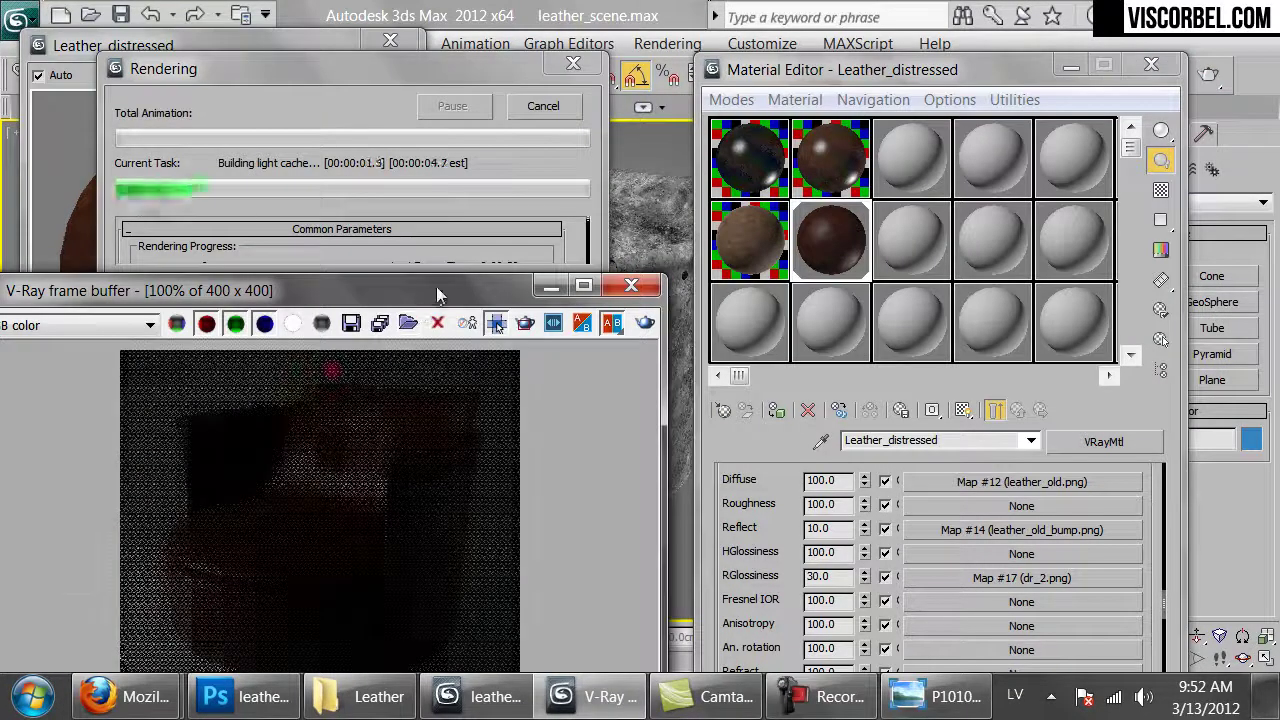
pyautogui.moveTo(434, 294); pyautogui.dragTo(590, 105)
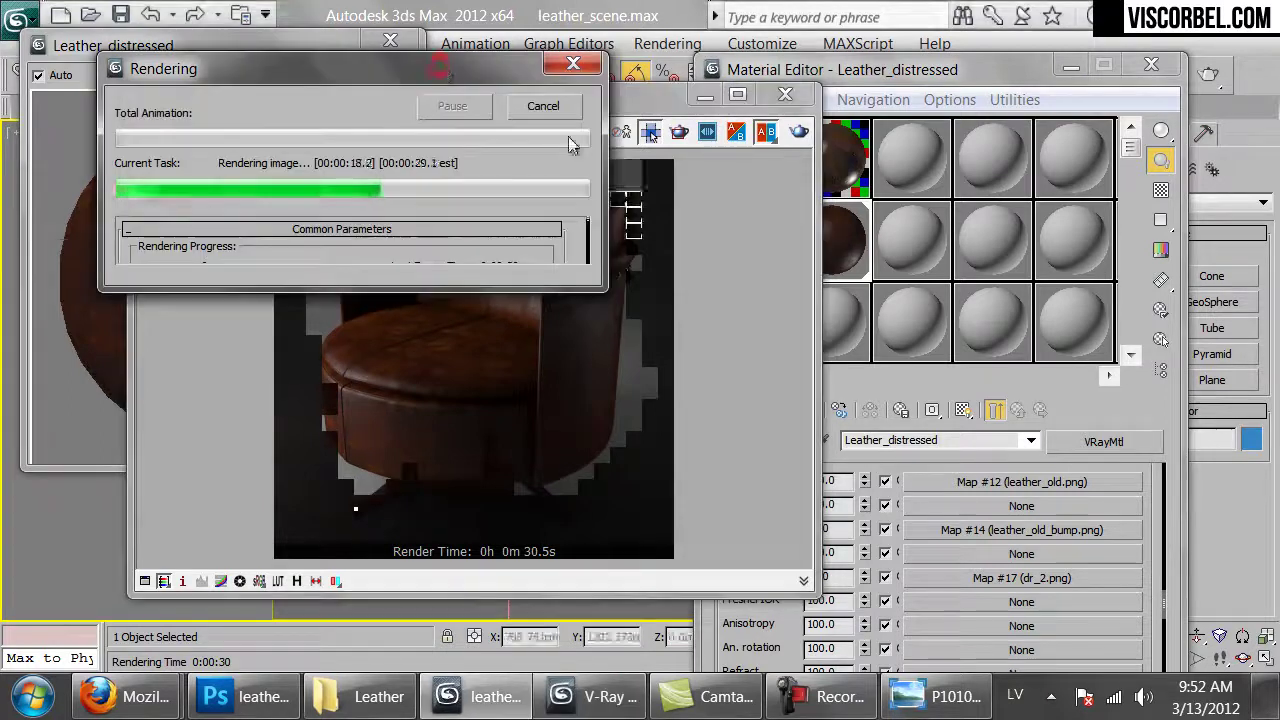
pyautogui.click(543, 107)
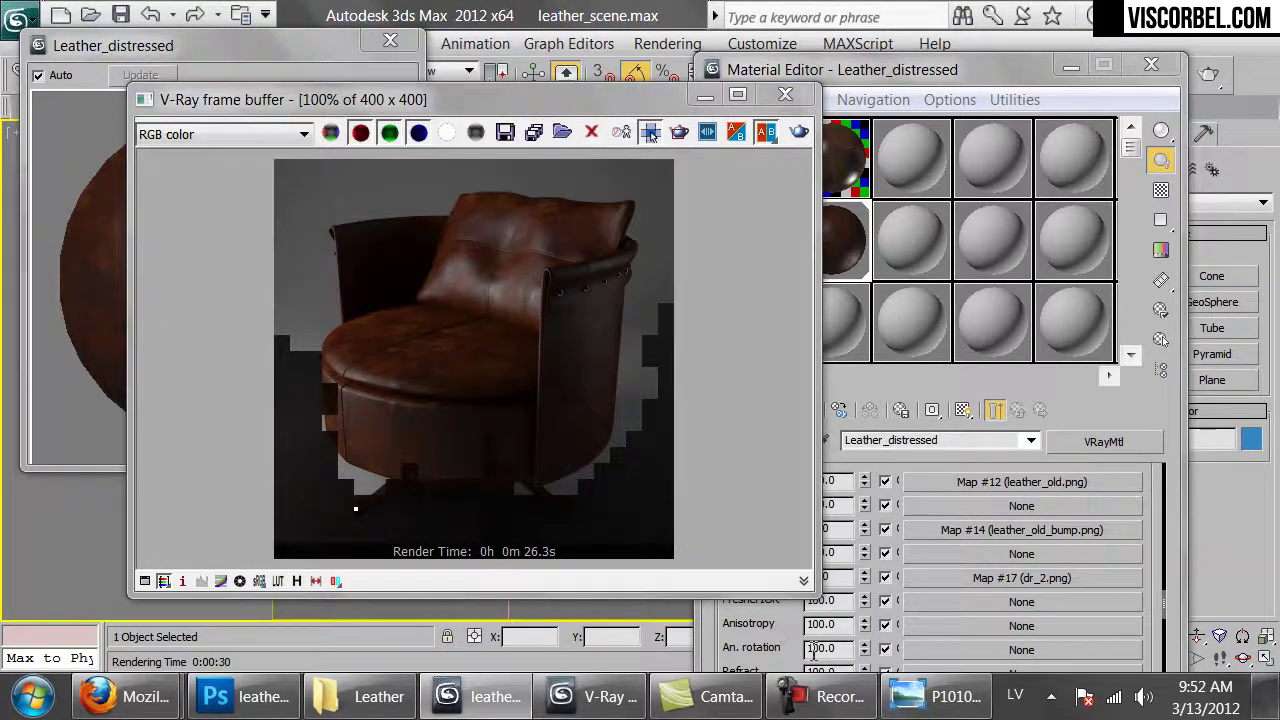
# - Set the material's bump amount to 100 and render the armchair again
pyautogui.click(756, 645)
pyautogui.scroll(-5, 790, 600)
pyautogui.doubleClick(846, 618)
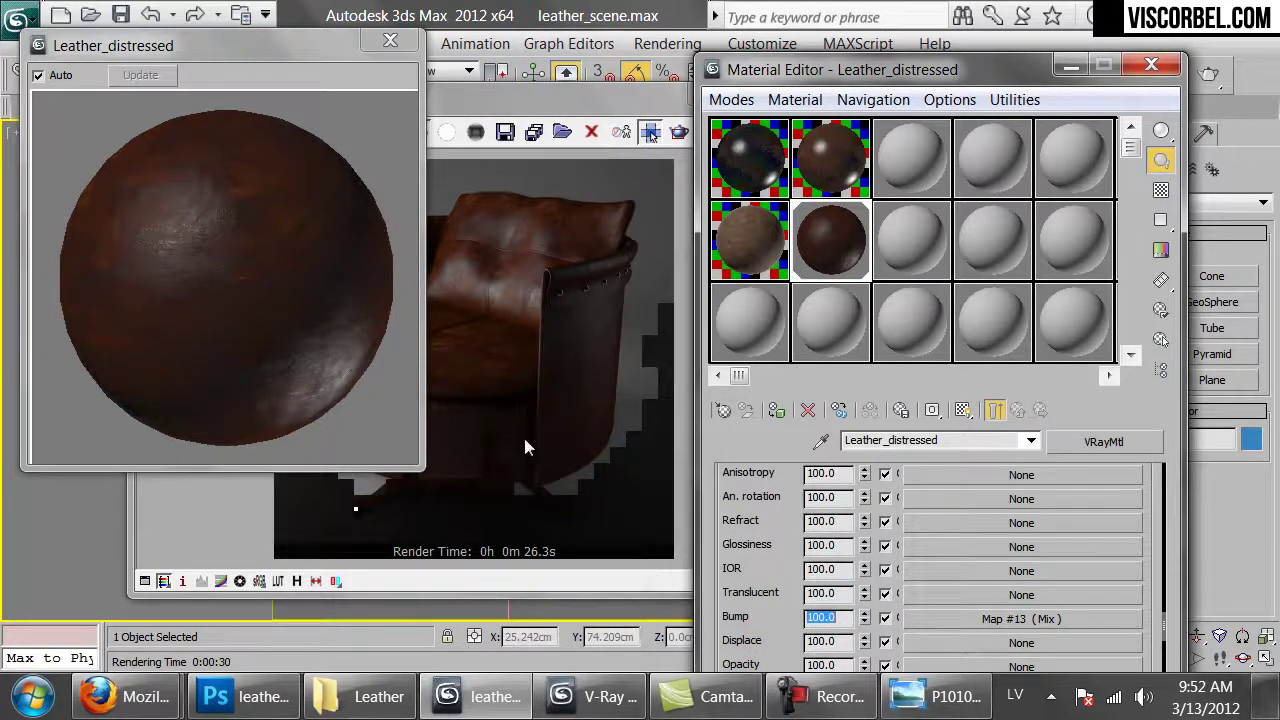
pyautogui.click(525, 440)
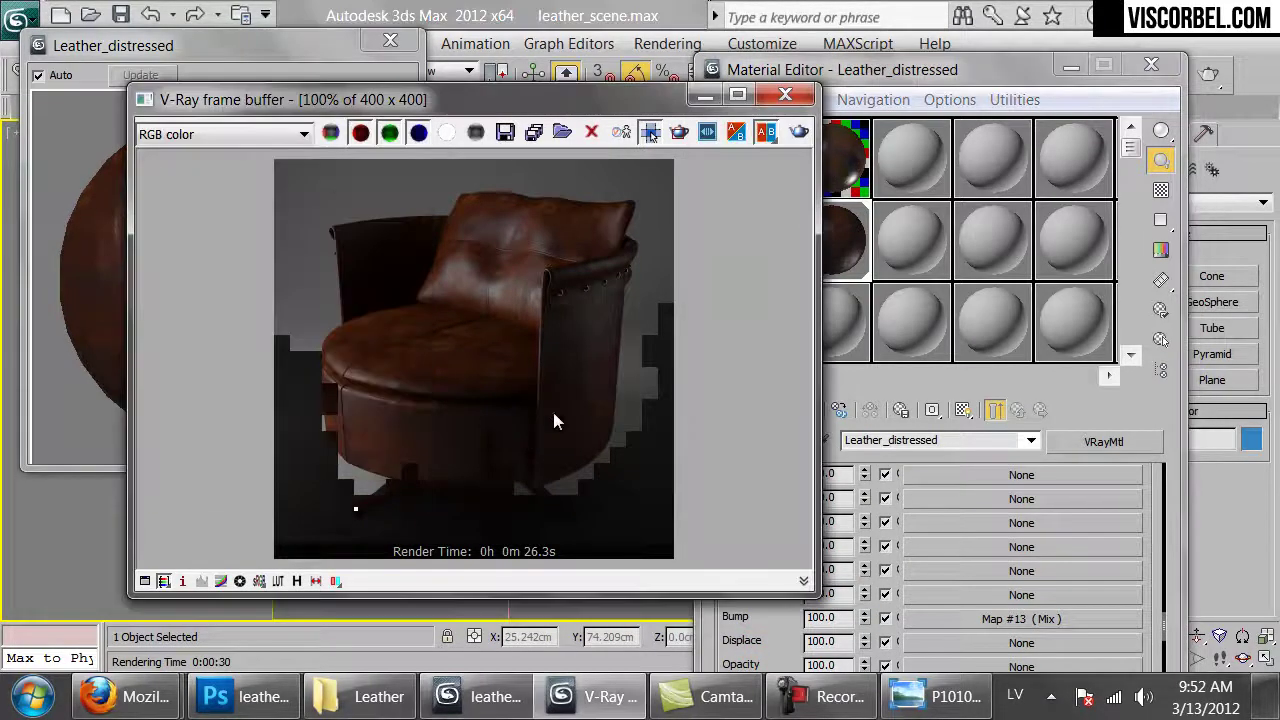
pyautogui.click(799, 140)
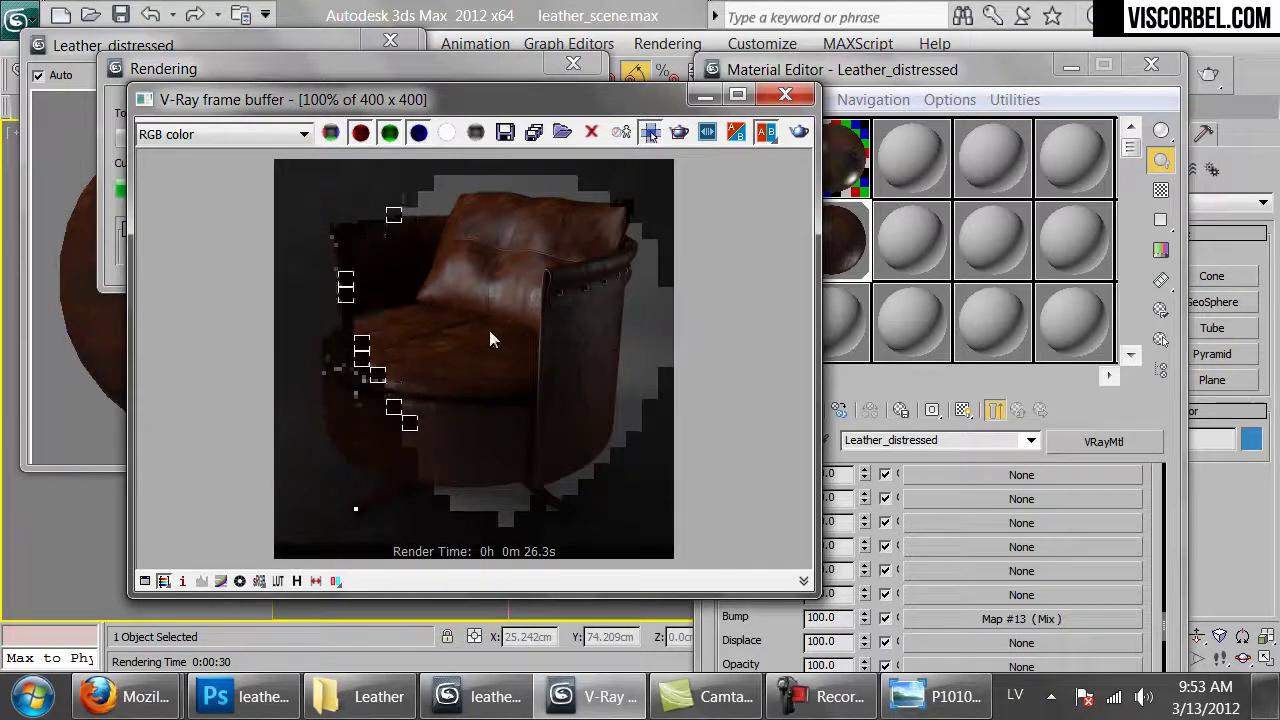
# - Compare the finished render with the reference photo cohzh003.jpg, and close the material preview and the frame buffer
pyautogui.click(360, 697)
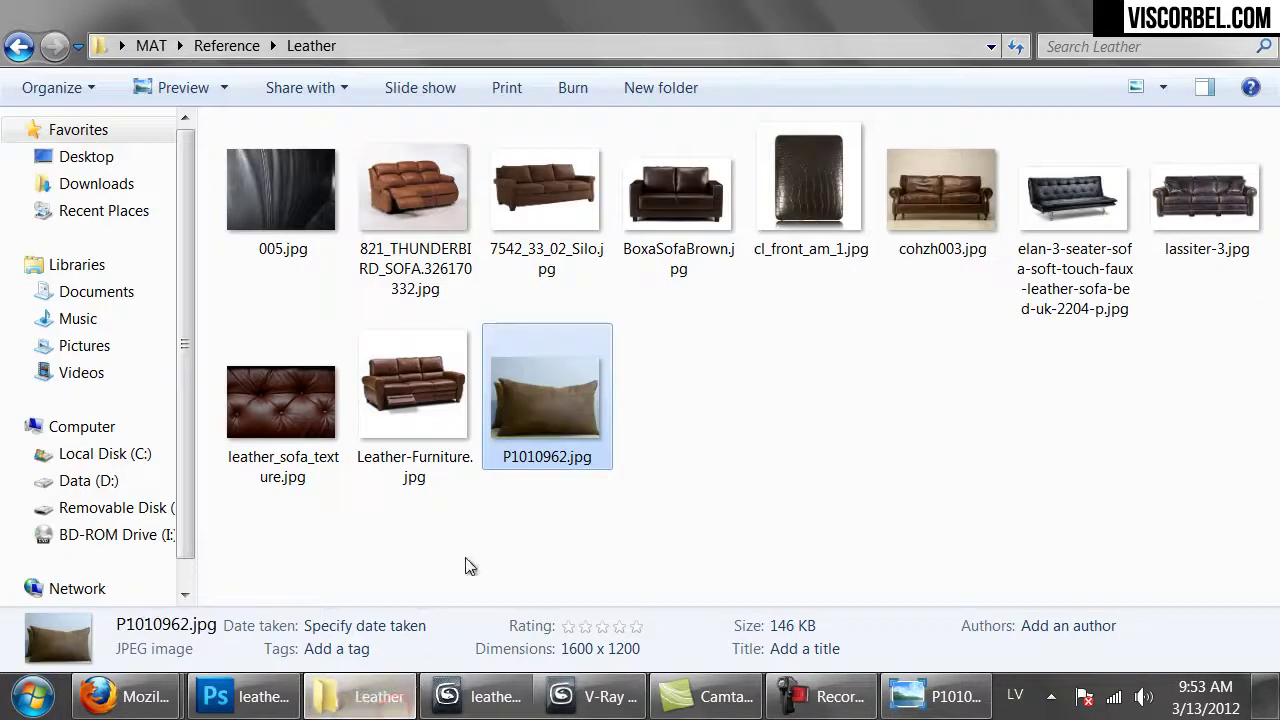
pyautogui.click(429, 524)
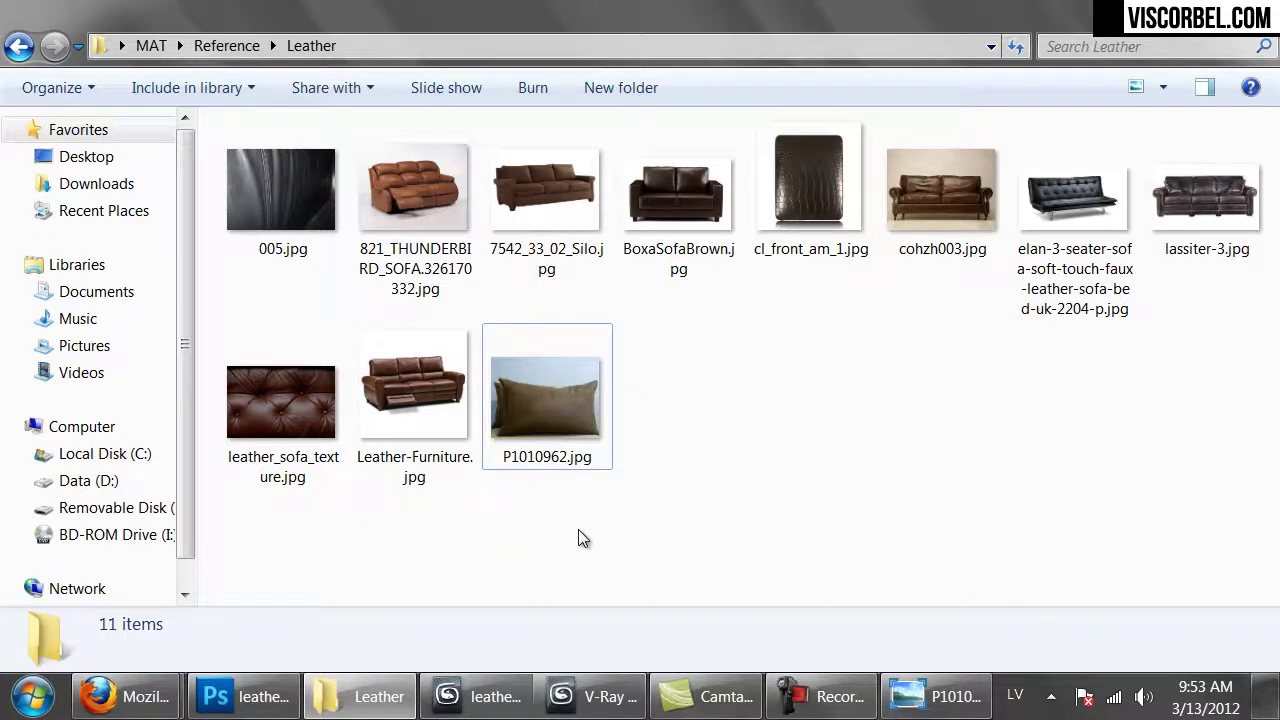
pyautogui.doubleClick(916, 196)
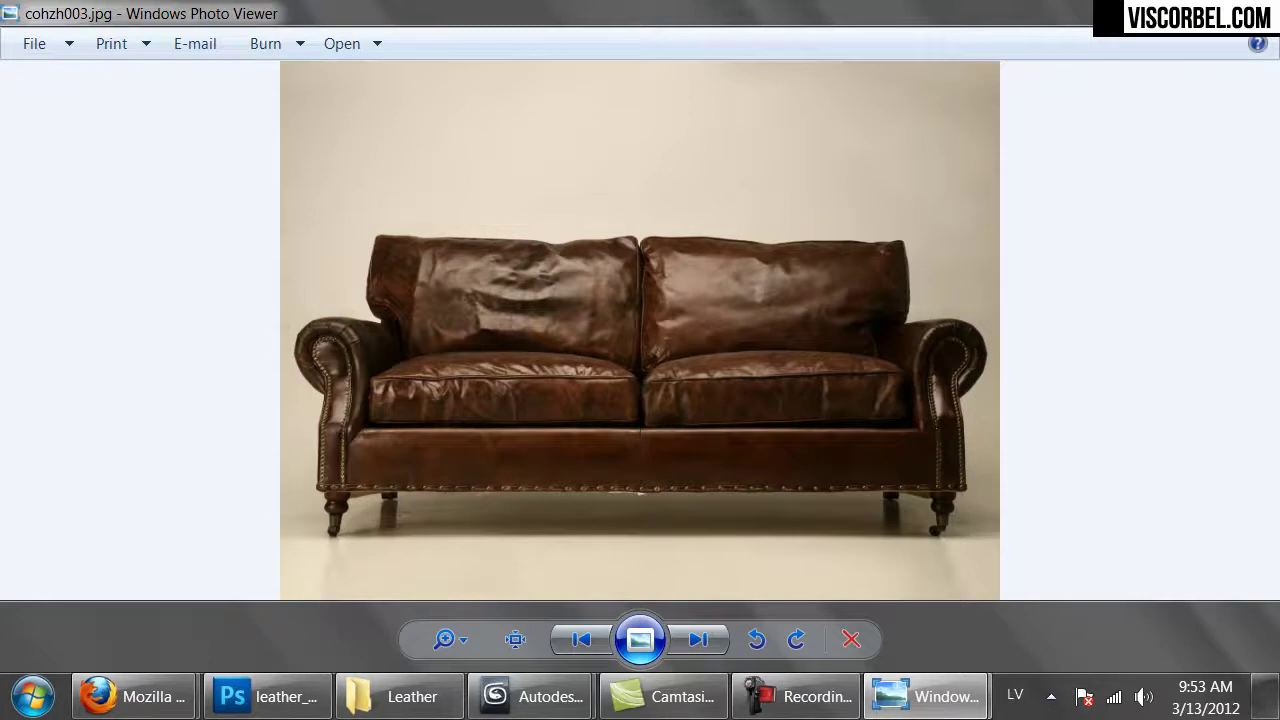
pyautogui.hotkey('alt', 'F4')
pyautogui.moveTo(532, 696)
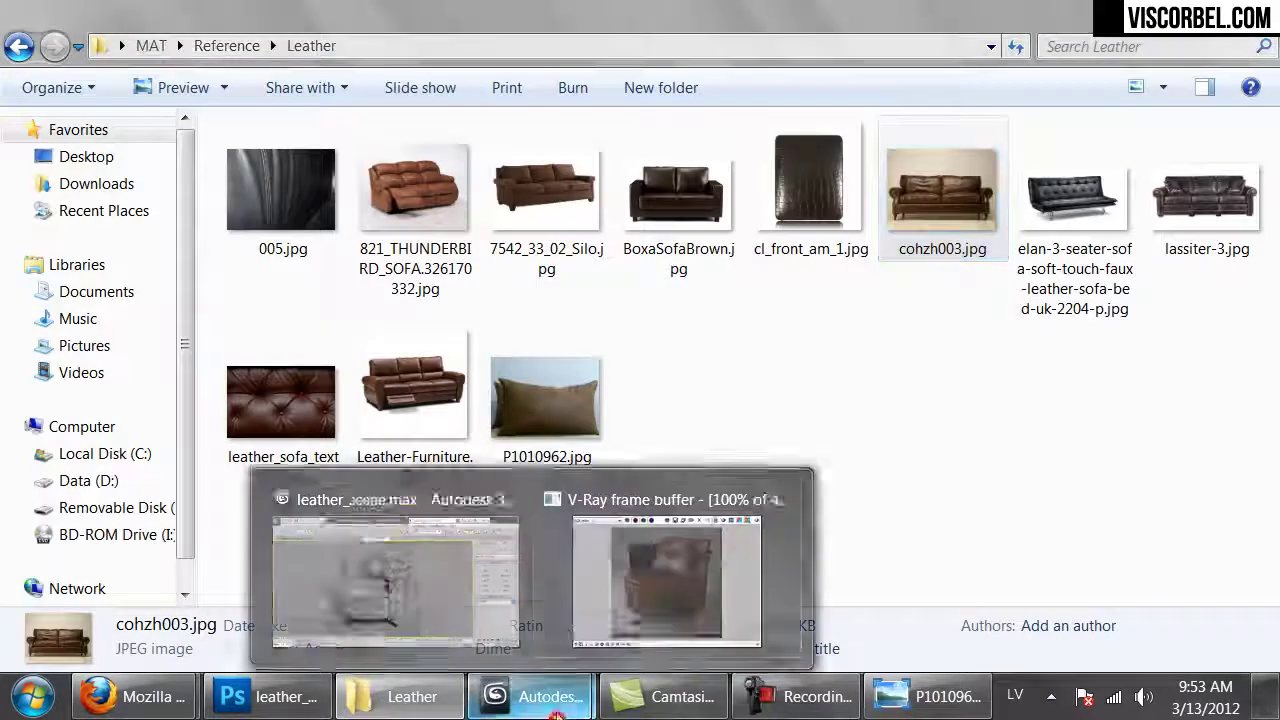
pyautogui.click(678, 489)
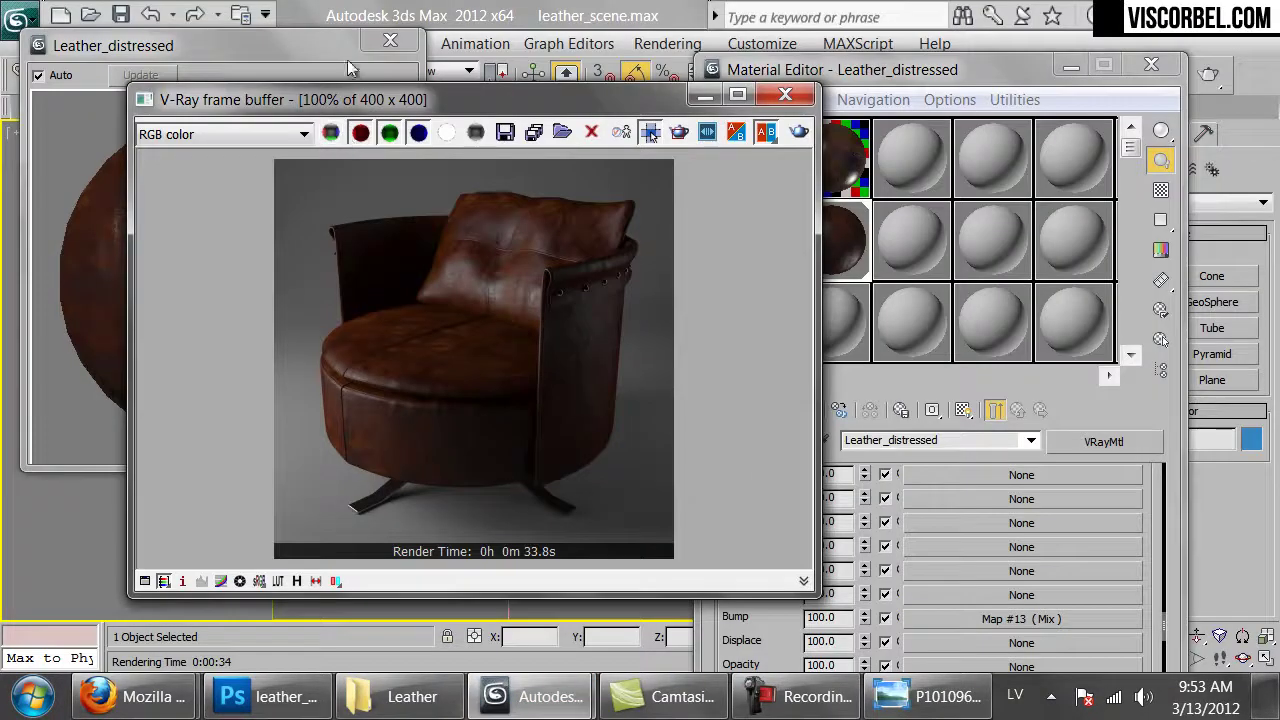
pyautogui.click(319, 43)
pyautogui.click(390, 40)
pyautogui.moveTo(535, 102); pyautogui.dragTo(450, 48)
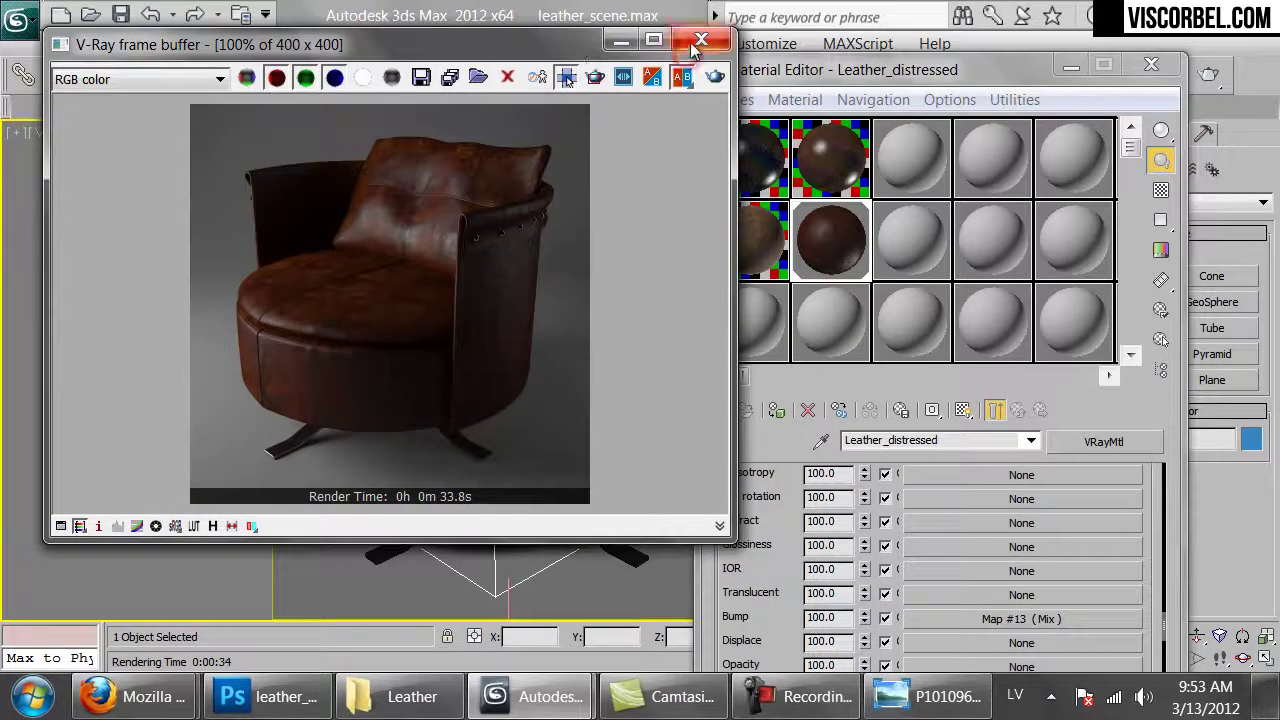
pyautogui.click(700, 42)
# - Turn off the diffuse map's viewport display and replace the bitmap with a VRayDirt map, keeping the old map as a sub-map
pyautogui.scroll(5, 883, 520)
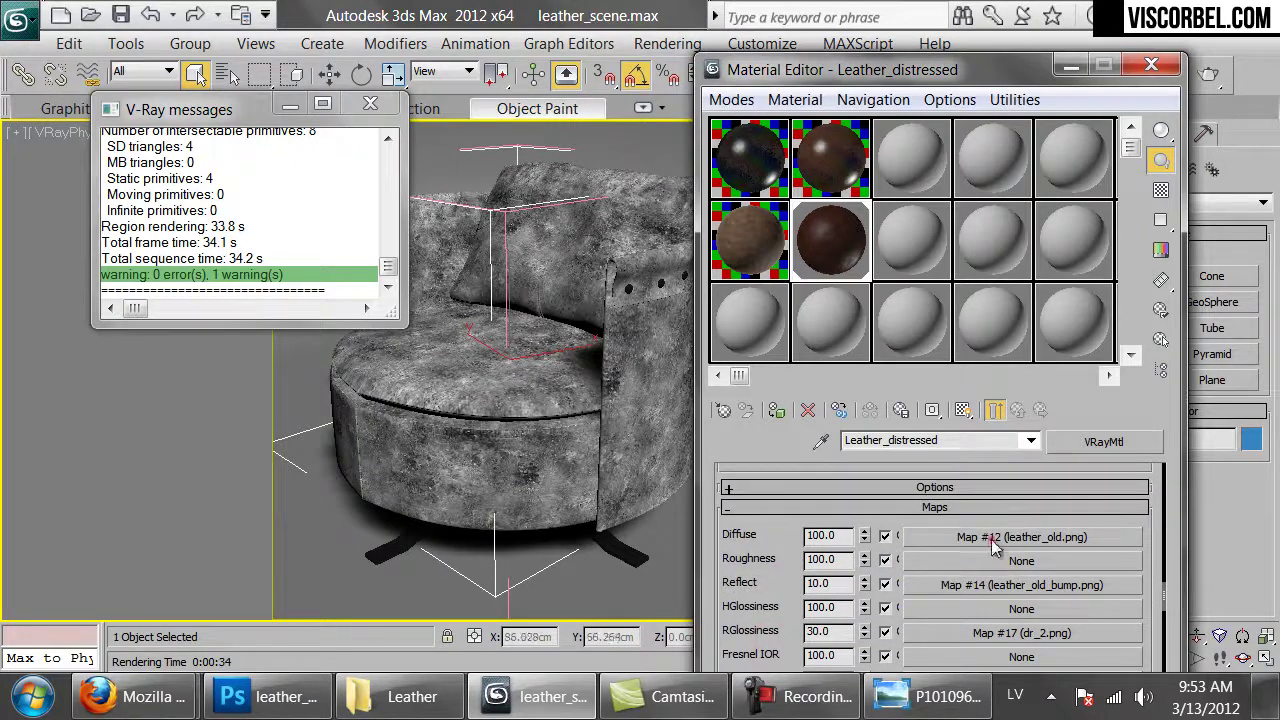
pyautogui.click(993, 538)
pyautogui.click(966, 411)
pyautogui.click(966, 411)
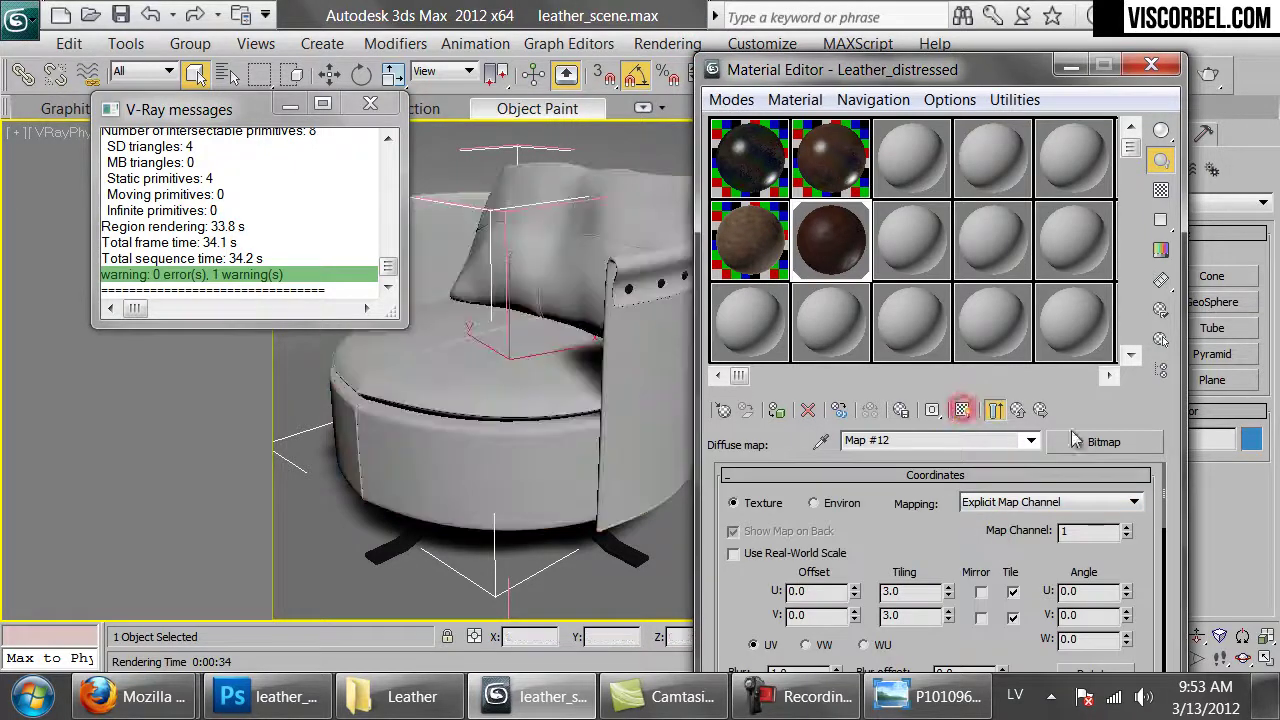
pyautogui.click(1103, 441)
pyautogui.scroll(-7, 565, 515)
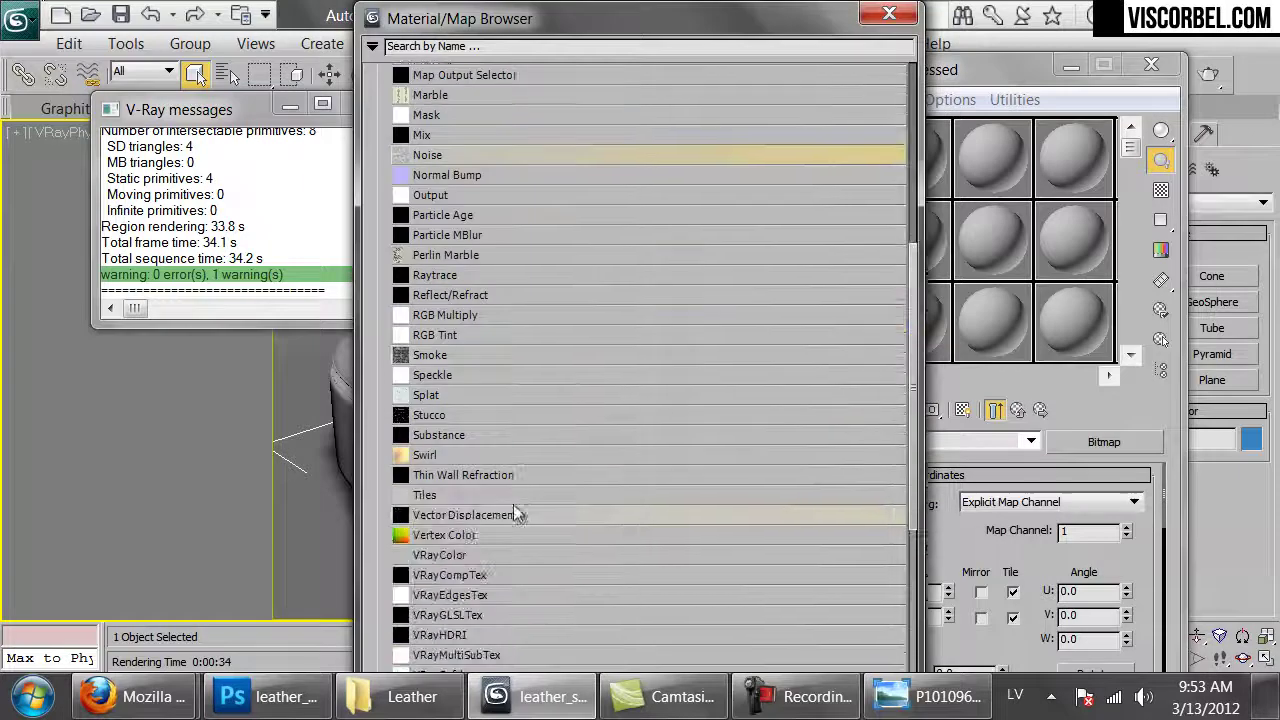
pyautogui.scroll(-3, 455, 585)
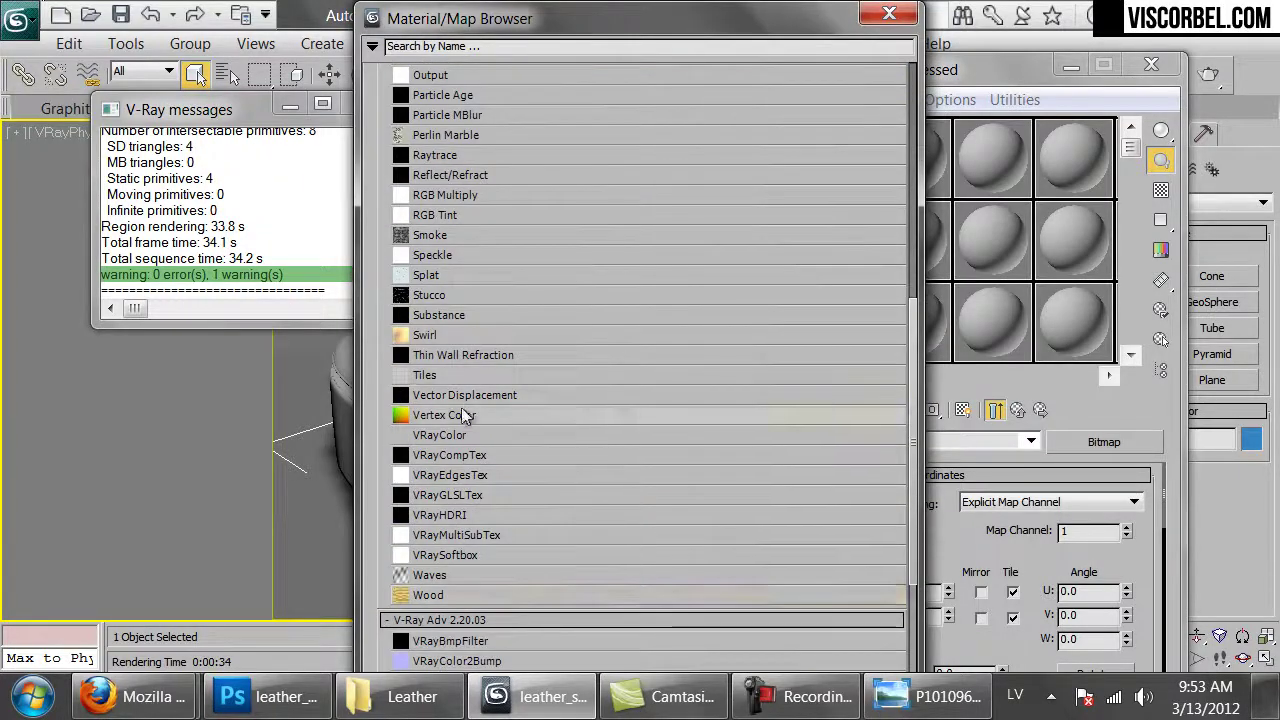
pyautogui.doubleClick(447, 588)
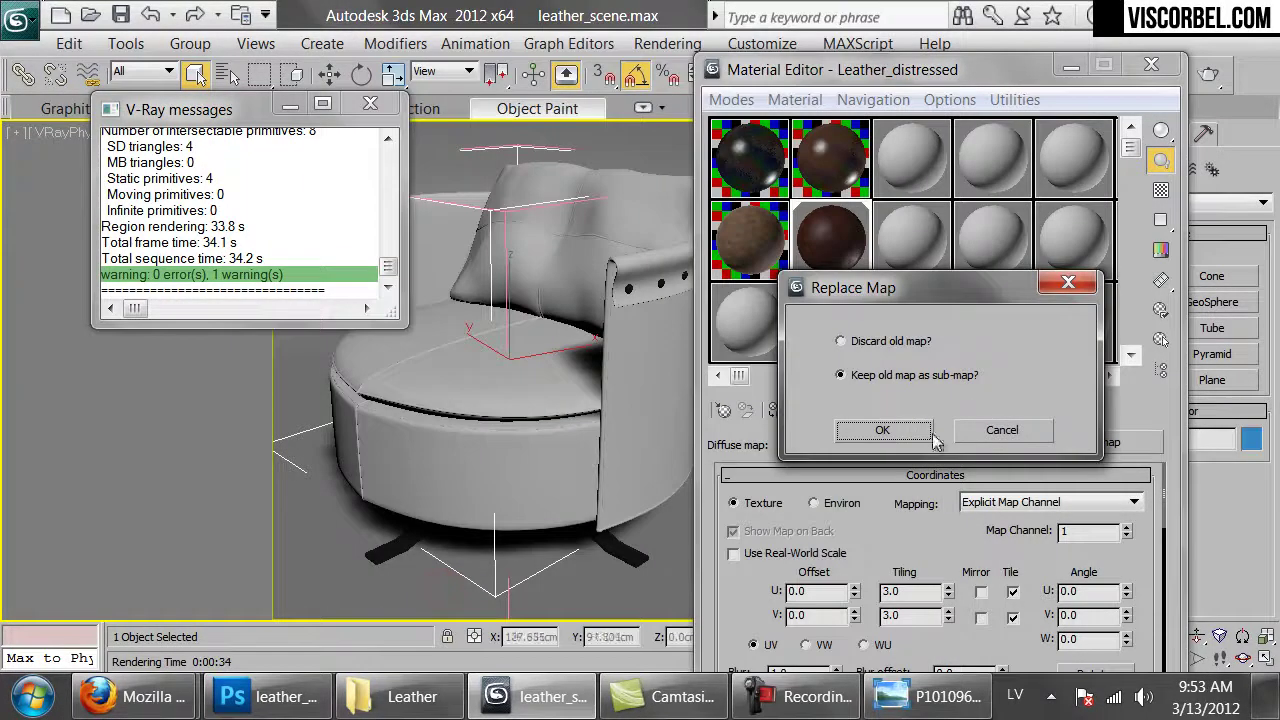
pyautogui.click(882, 430)
# - Move the leather_old.png map from the VRayDirt radius slot to the unoccluded color slot
pyautogui.scroll(-5, 983, 550)
pyautogui.rightClick(974, 583)
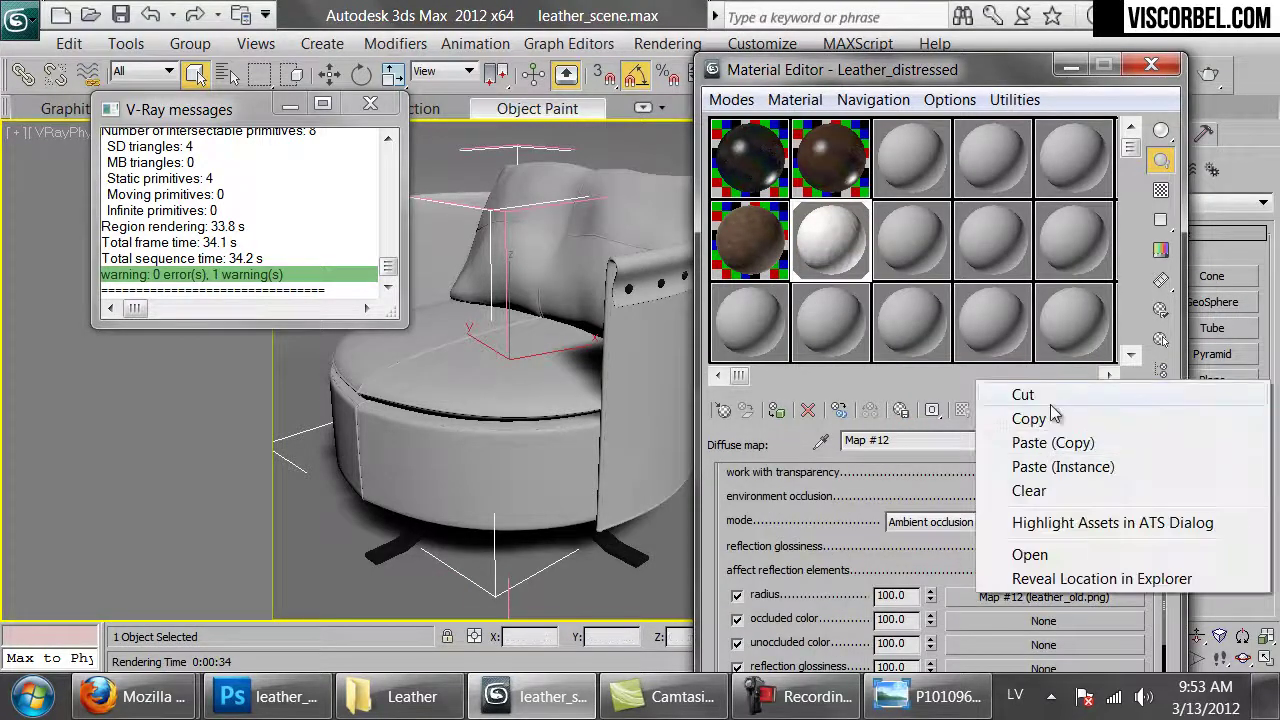
pyautogui.click(985, 394)
pyautogui.rightClick(955, 642)
pyautogui.click(1005, 604)
# - Set the VRayDirt occluded color to bright green with hue 77, saturation 255 and value 255, and close the V-Ray messages window
pyautogui.scroll(4, 953, 549)
pyautogui.scroll(5, 975, 553)
pyautogui.click(1102, 528)
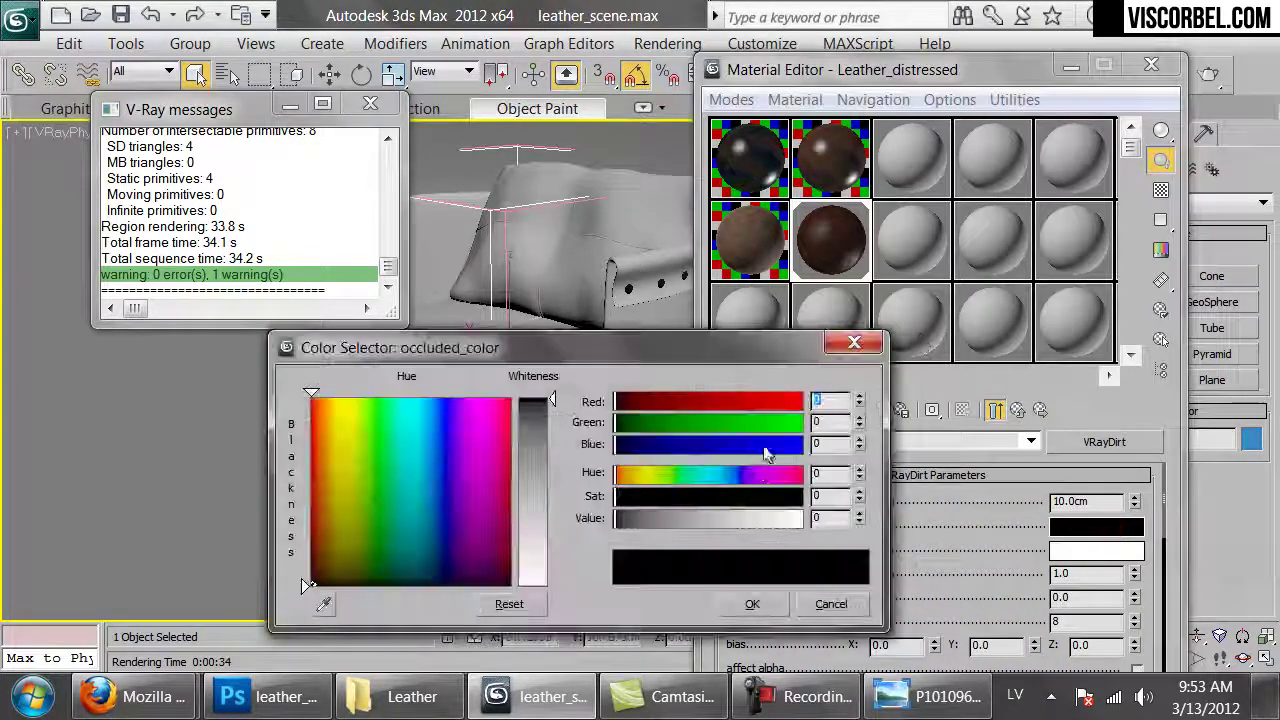
pyautogui.click(720, 474)
pyautogui.moveTo(720, 474); pyautogui.dragTo(666, 475)
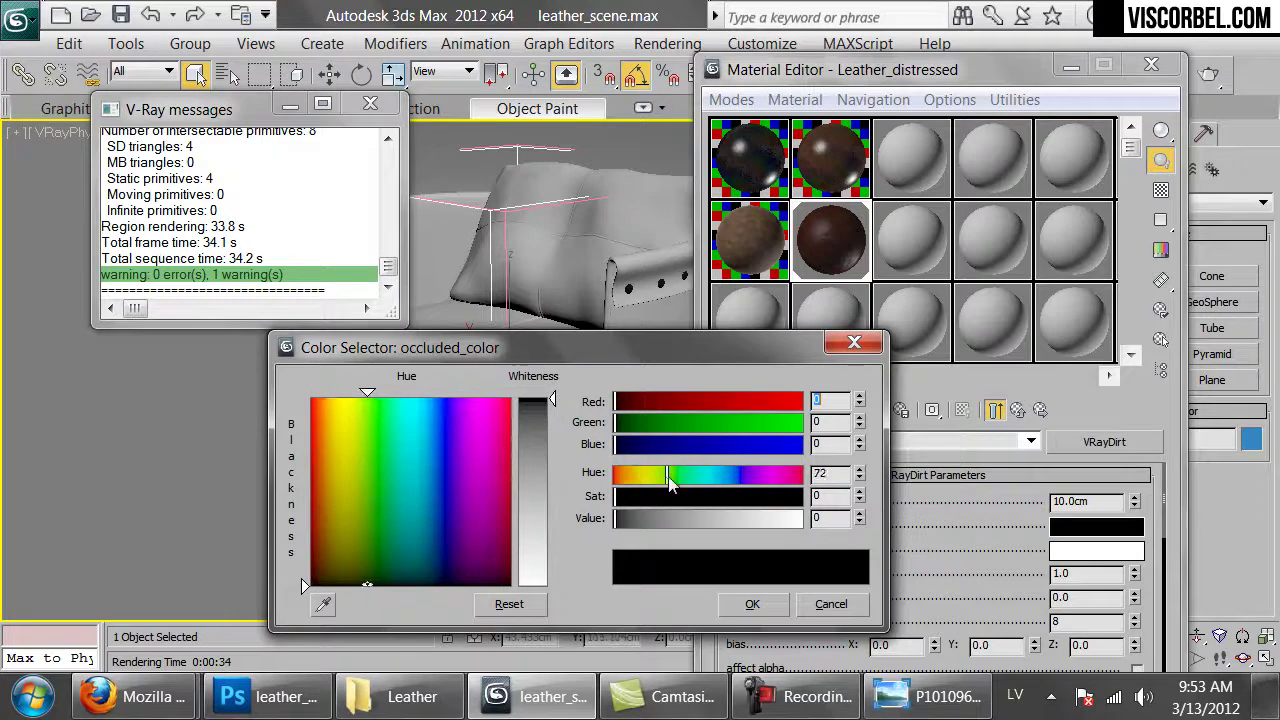
pyautogui.click(770, 500)
pyautogui.click(776, 519)
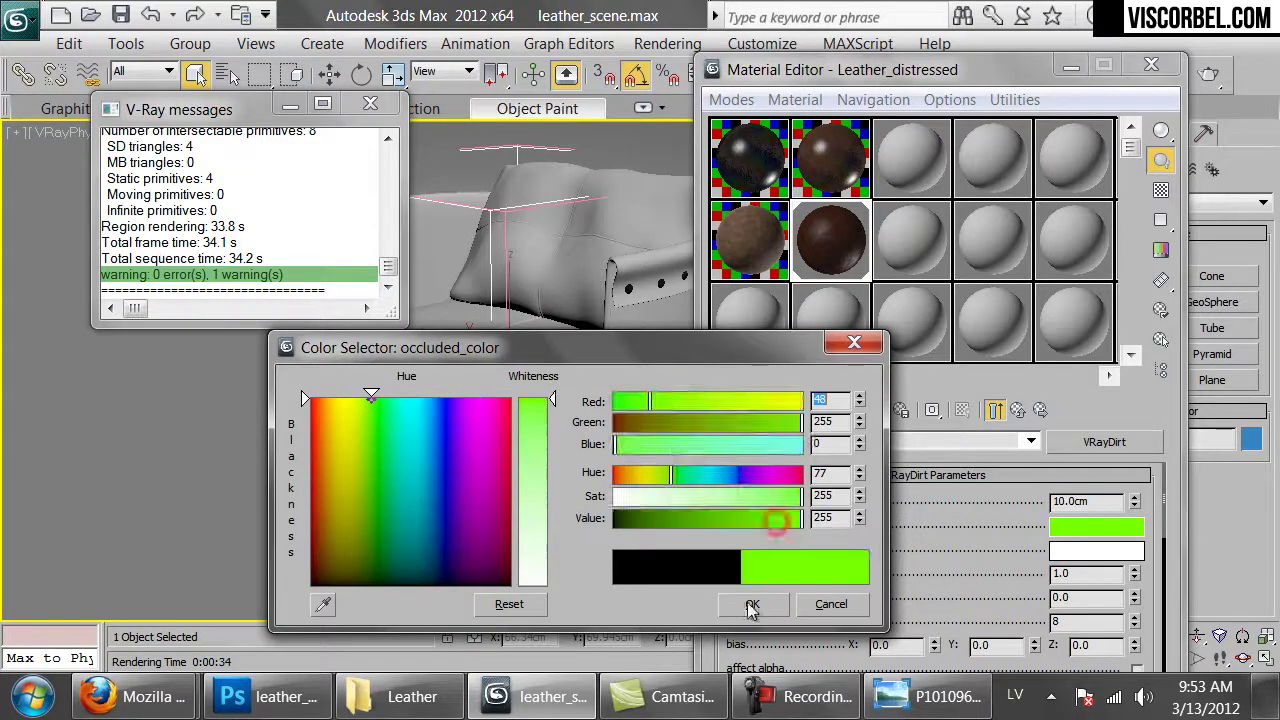
pyautogui.click(752, 604)
pyautogui.click(370, 104)
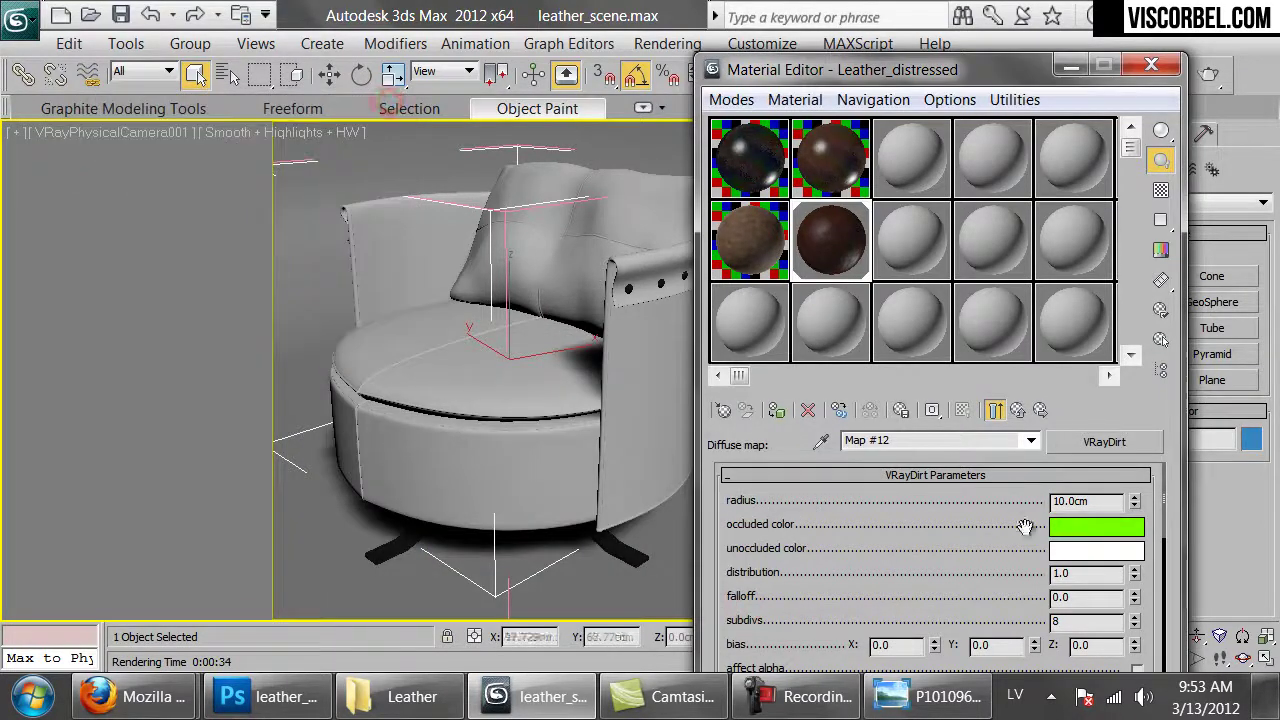
# - Test-render the armchair to check the green VRayDirt areas, stop the render and close the frame buffer
pyautogui.click(1215, 77)
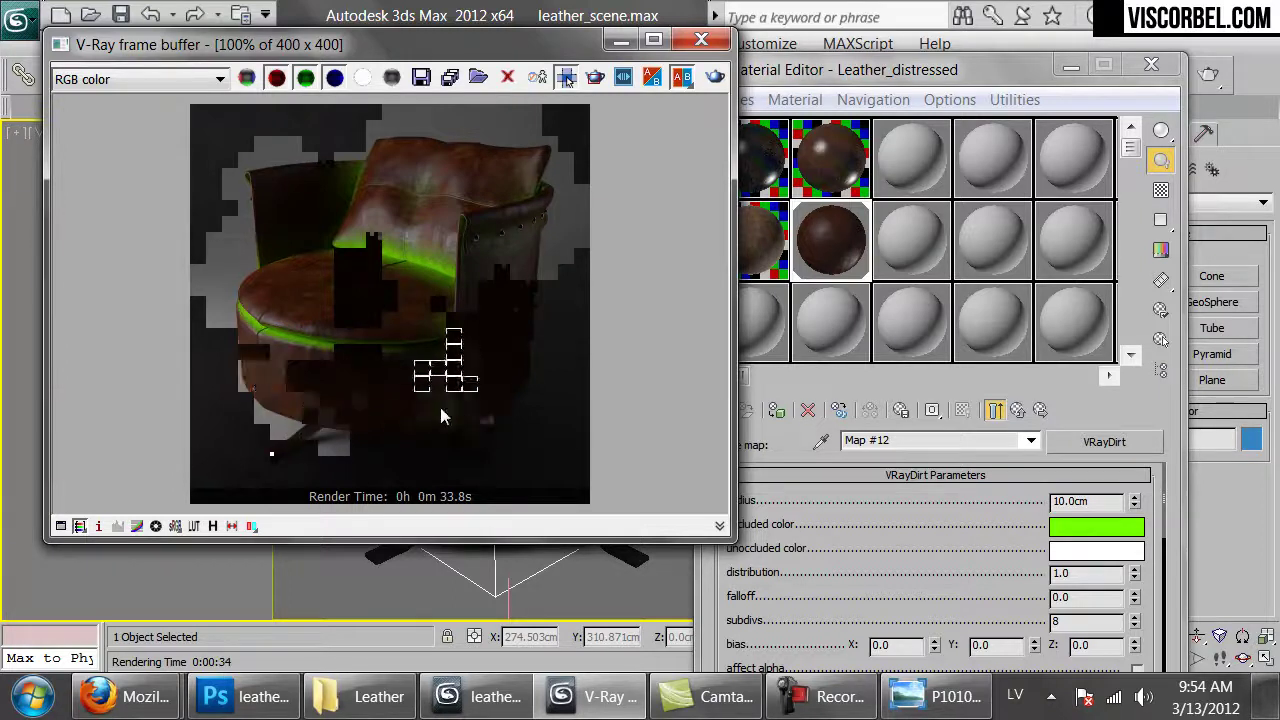
pyautogui.moveTo(553, 50); pyautogui.dragTo(565, 147)
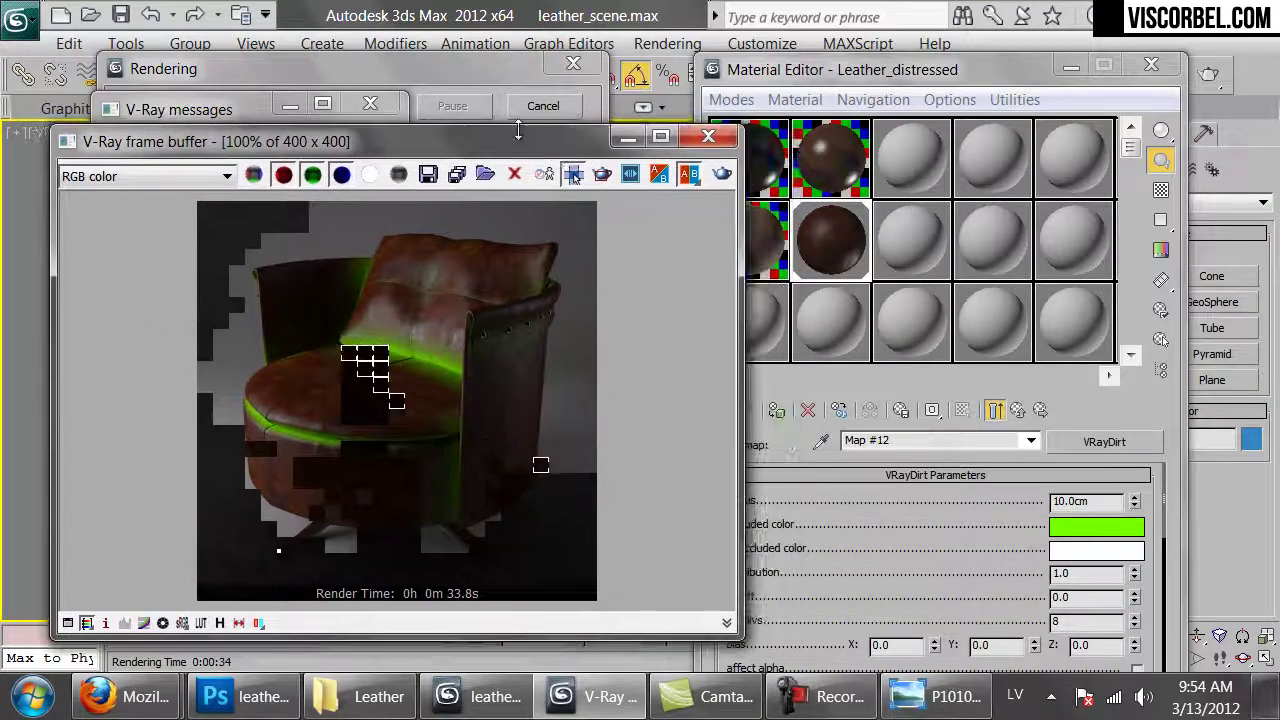
pyautogui.click(537, 108)
pyautogui.click(704, 136)
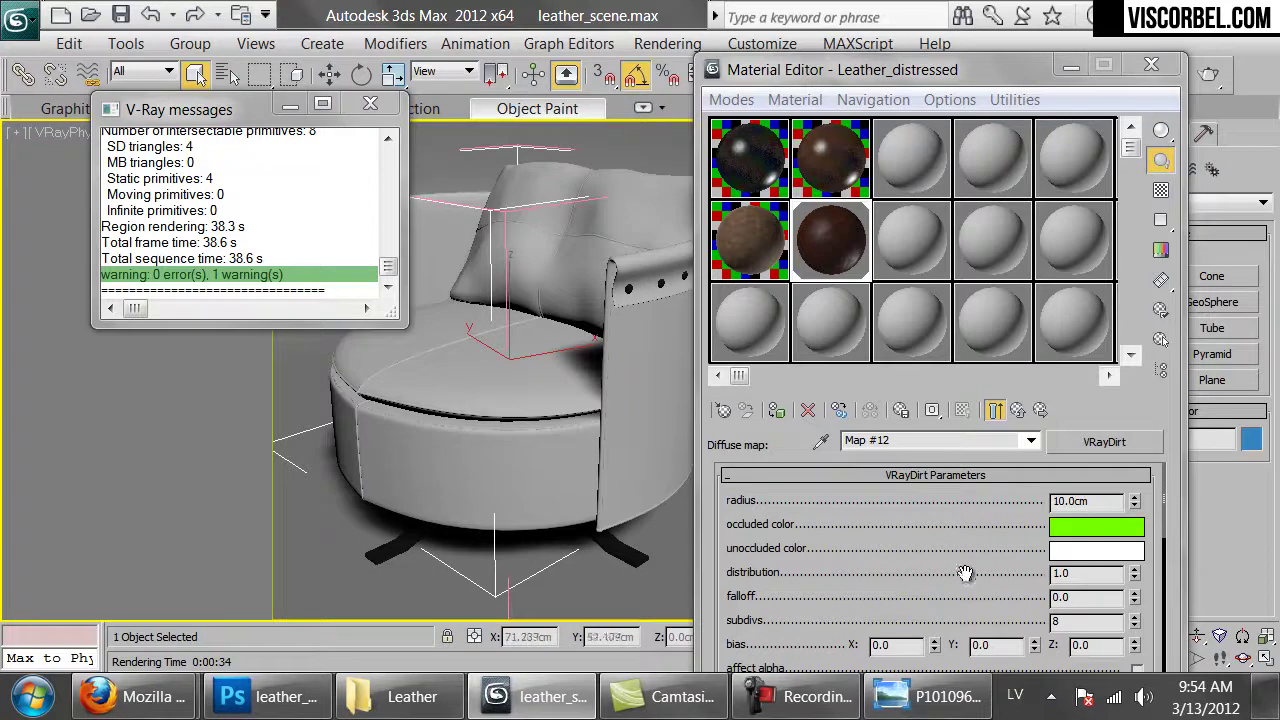
# - Copy the diffuse VRayDirt map into its own unoccluded color slot, replacing the leather_old.png map there
pyautogui.scroll(-8, 978, 582)
pyautogui.click(1020, 410)
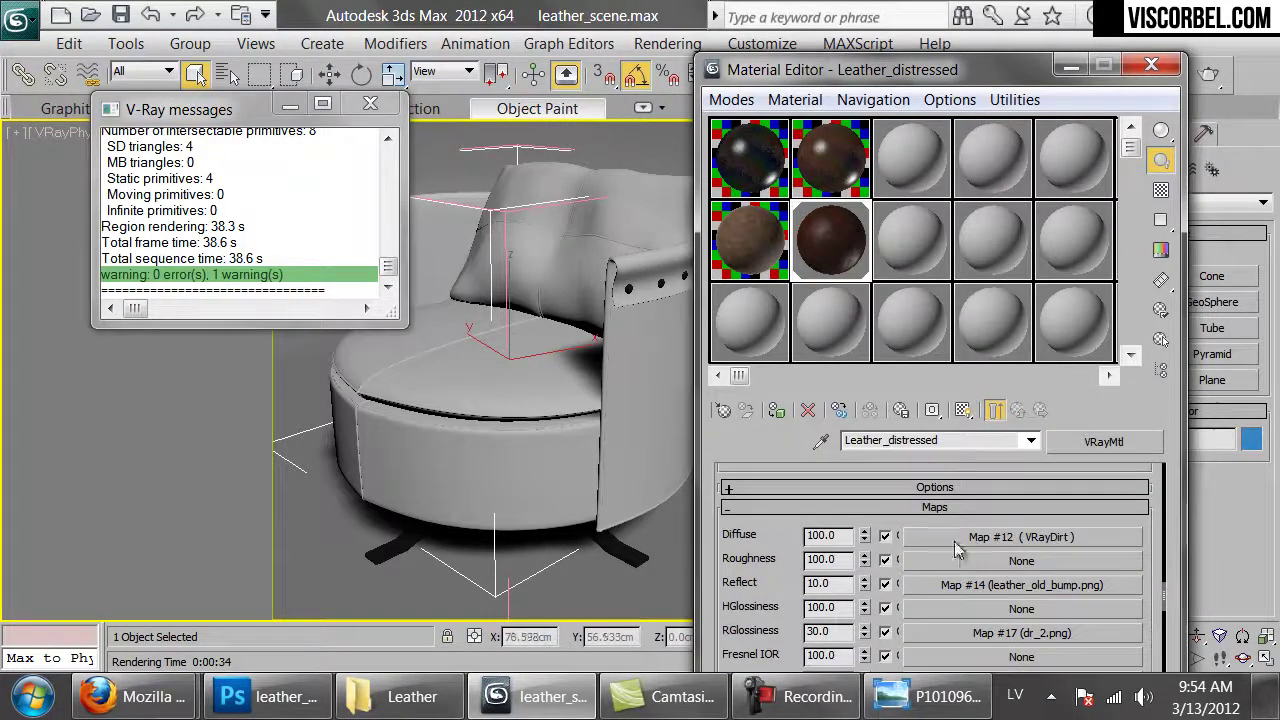
pyautogui.rightClick(995, 540)
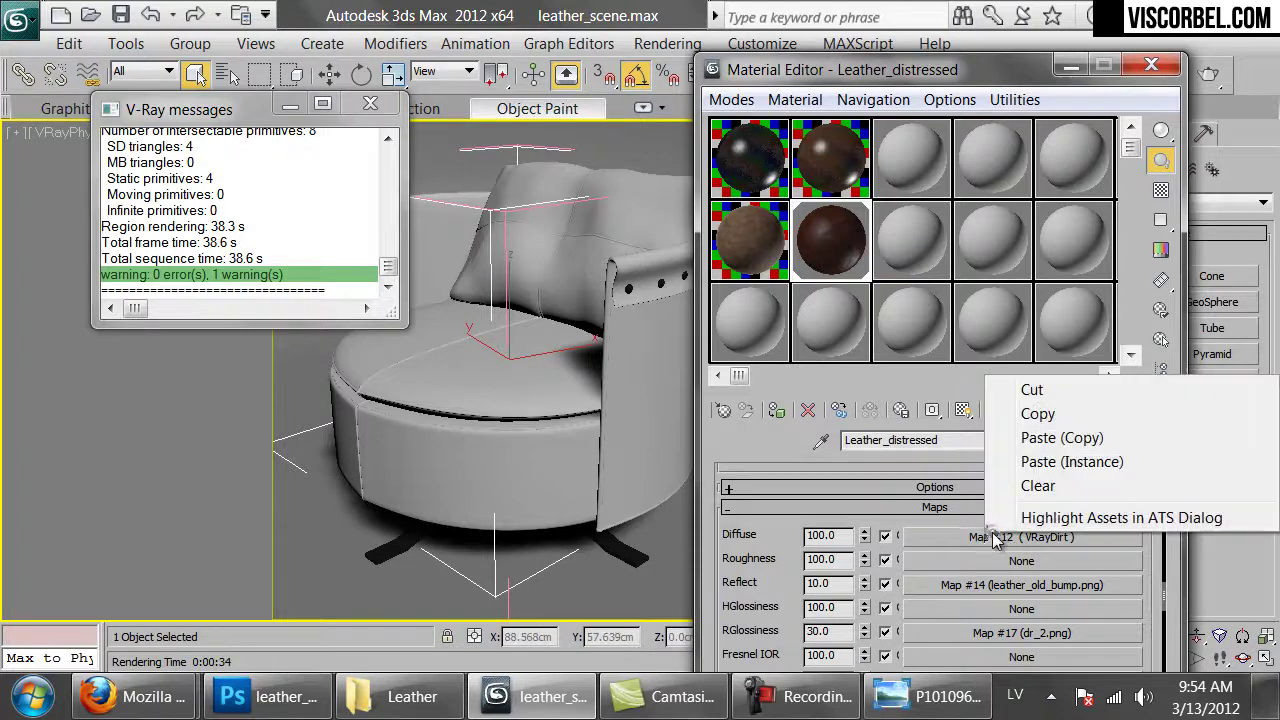
pyautogui.click(1062, 414)
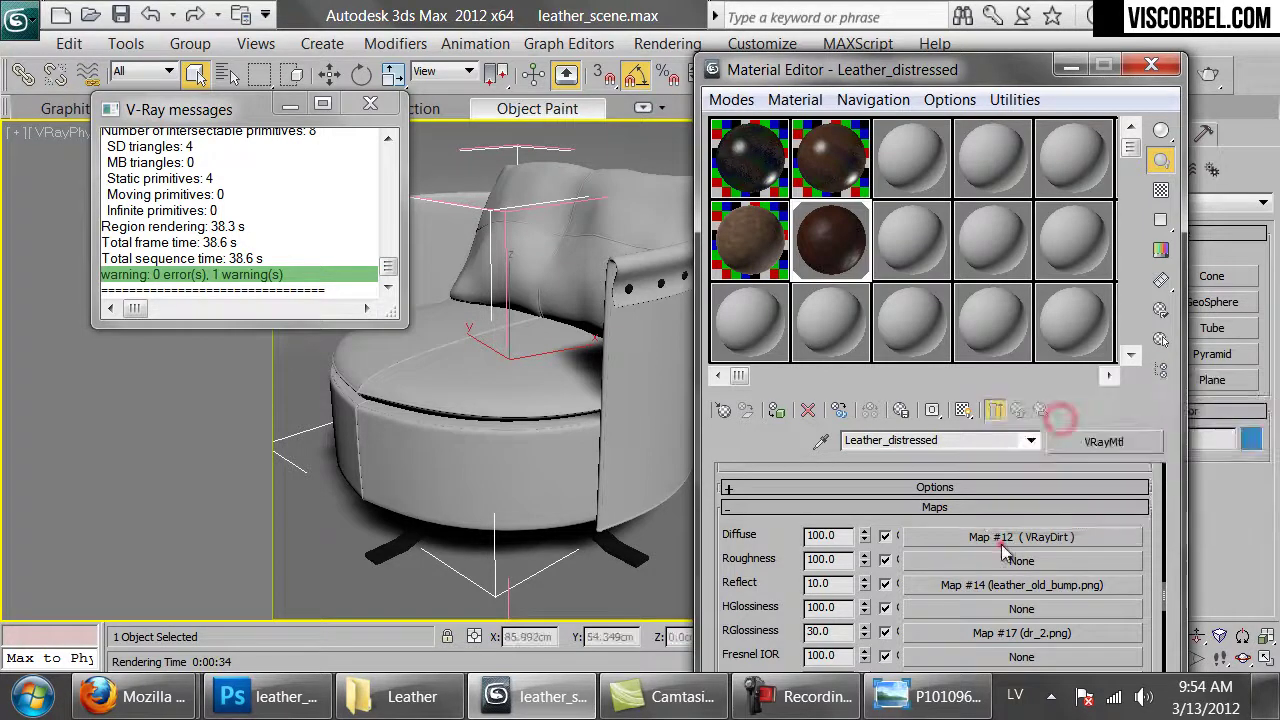
pyautogui.click(1000, 537)
pyautogui.scroll(-6, 965, 548)
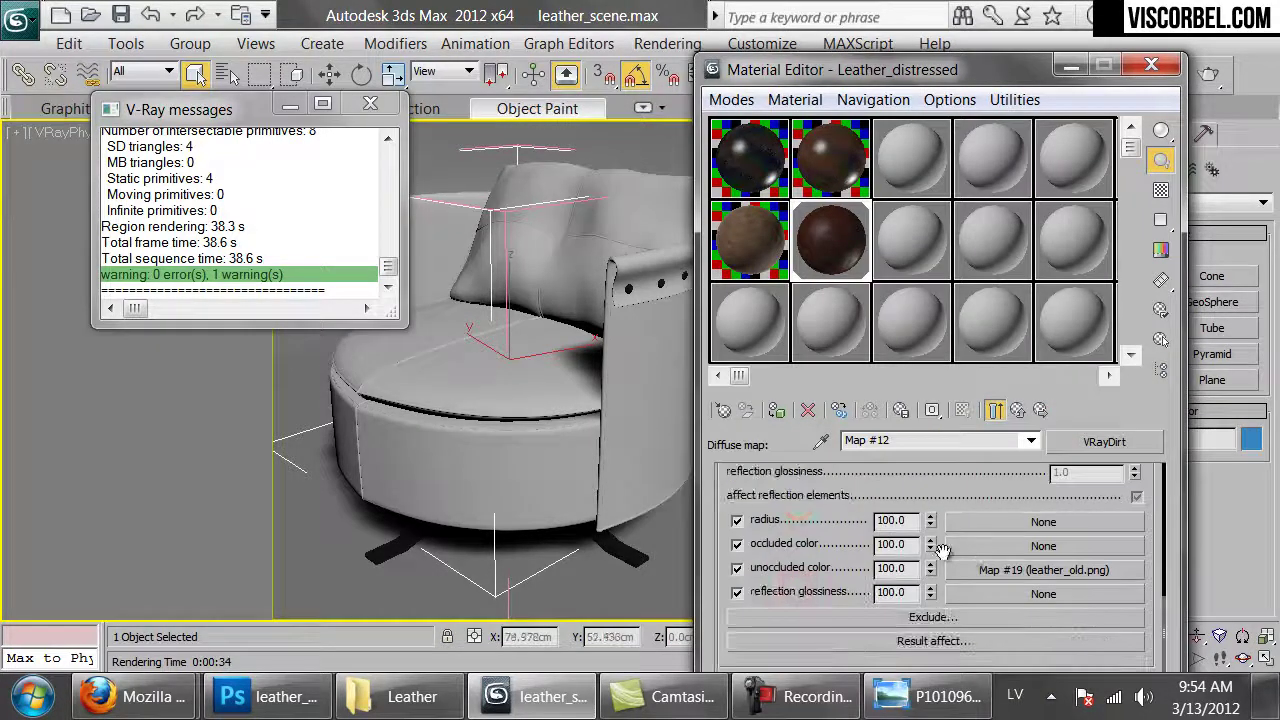
pyautogui.rightClick(992, 569)
pyautogui.click(1068, 413)
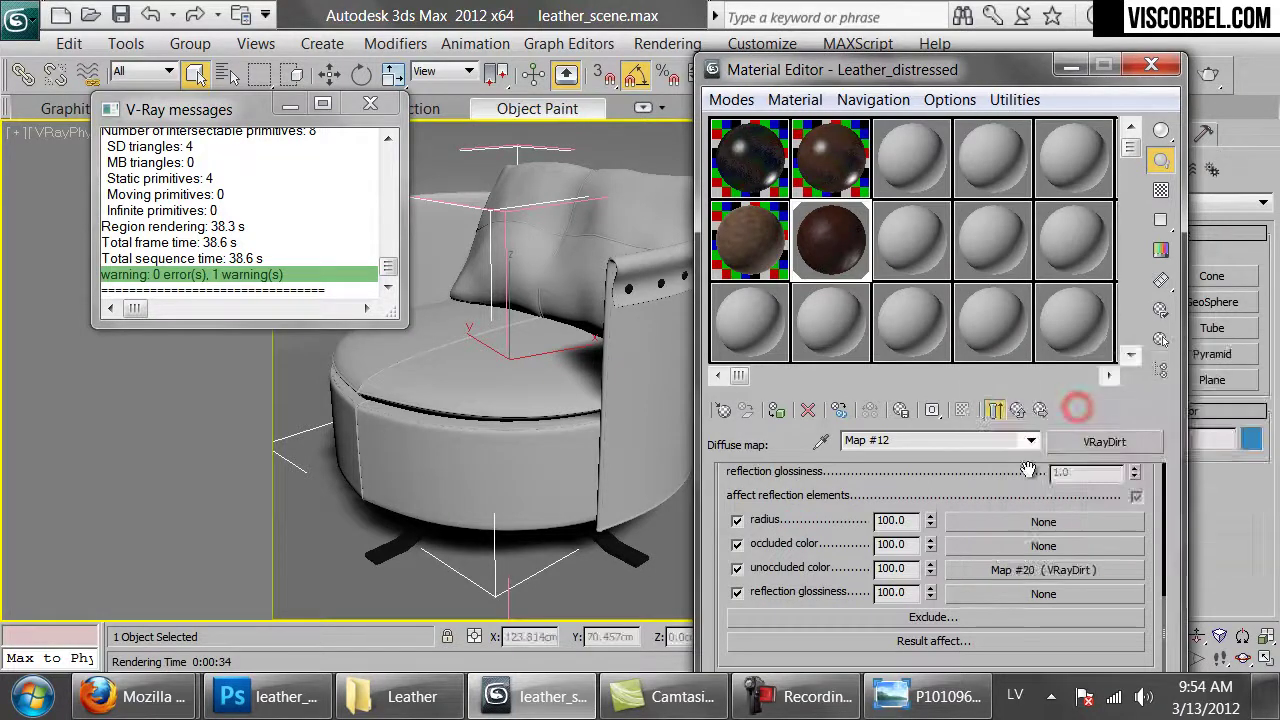
# - Open the nested VRayDirt map in the unoccluded color slot and set its radius to 5.0 cm
pyautogui.click(1006, 579)
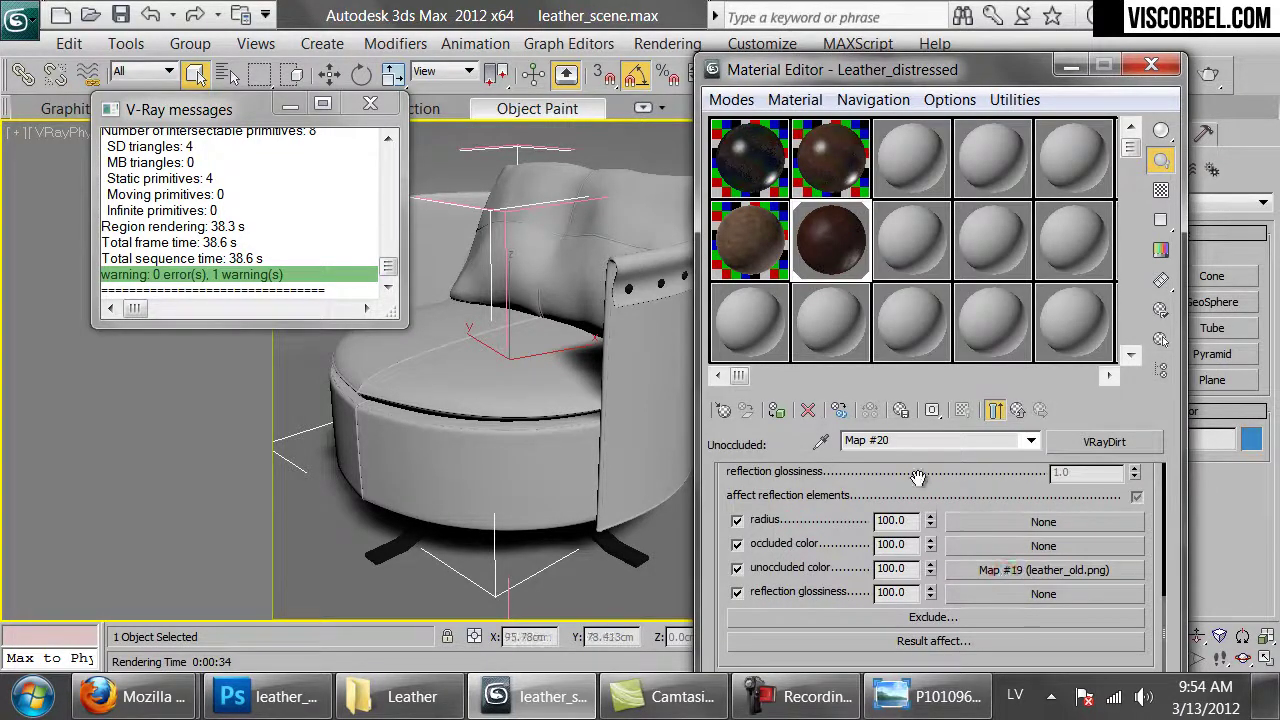
pyautogui.scroll(5, 1143, 556)
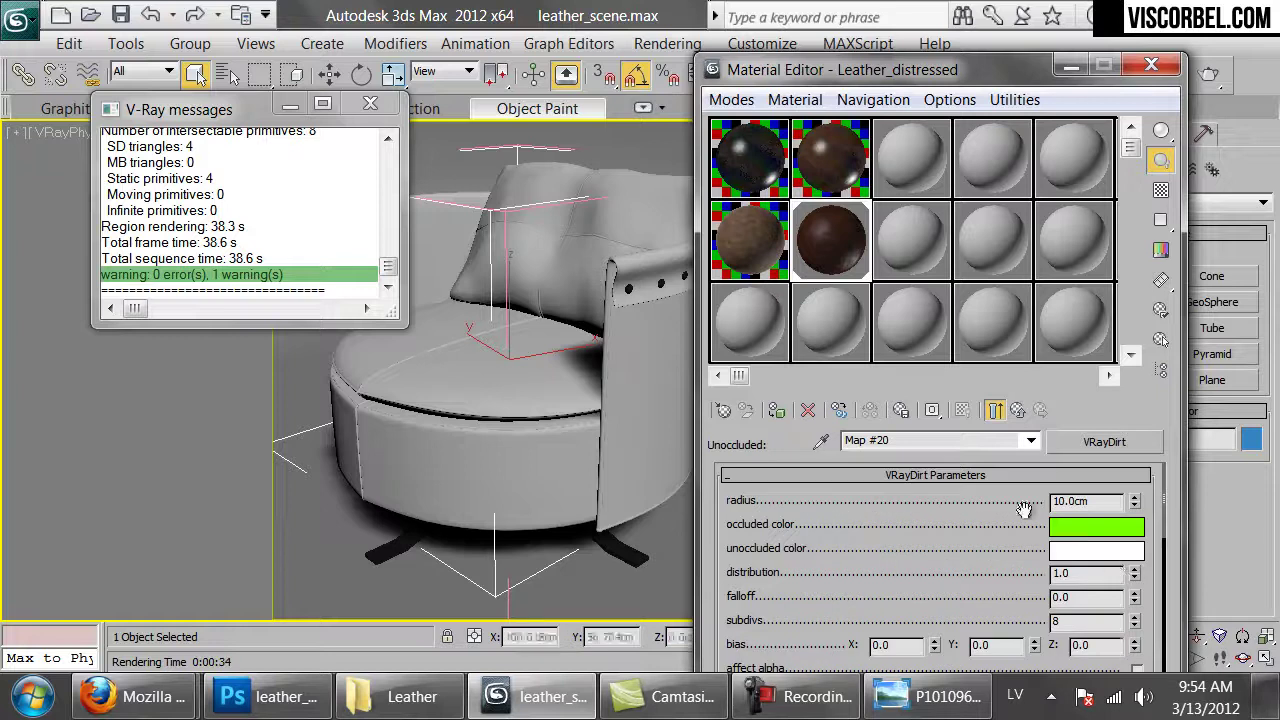
pyautogui.scroll(-4, 1066, 530)
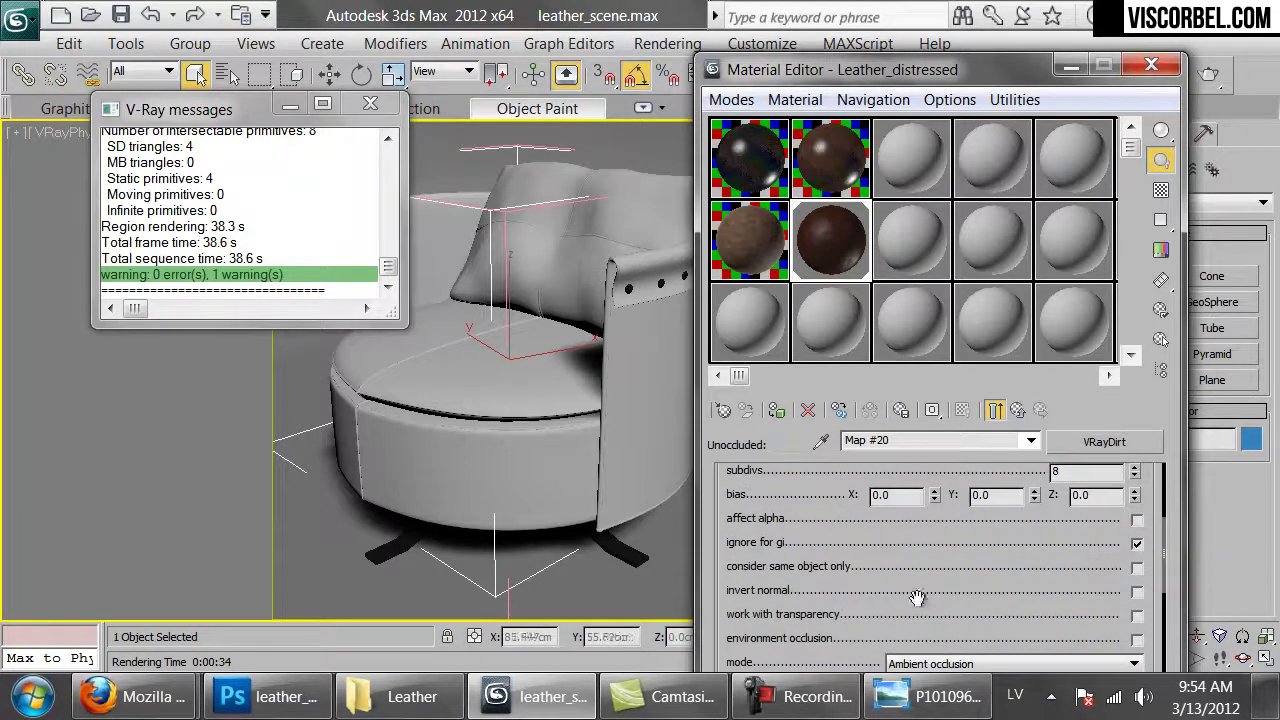
pyautogui.scroll(5, 1063, 543)
pyautogui.doubleClick(1103, 501)
pyautogui.write('5.0cm')
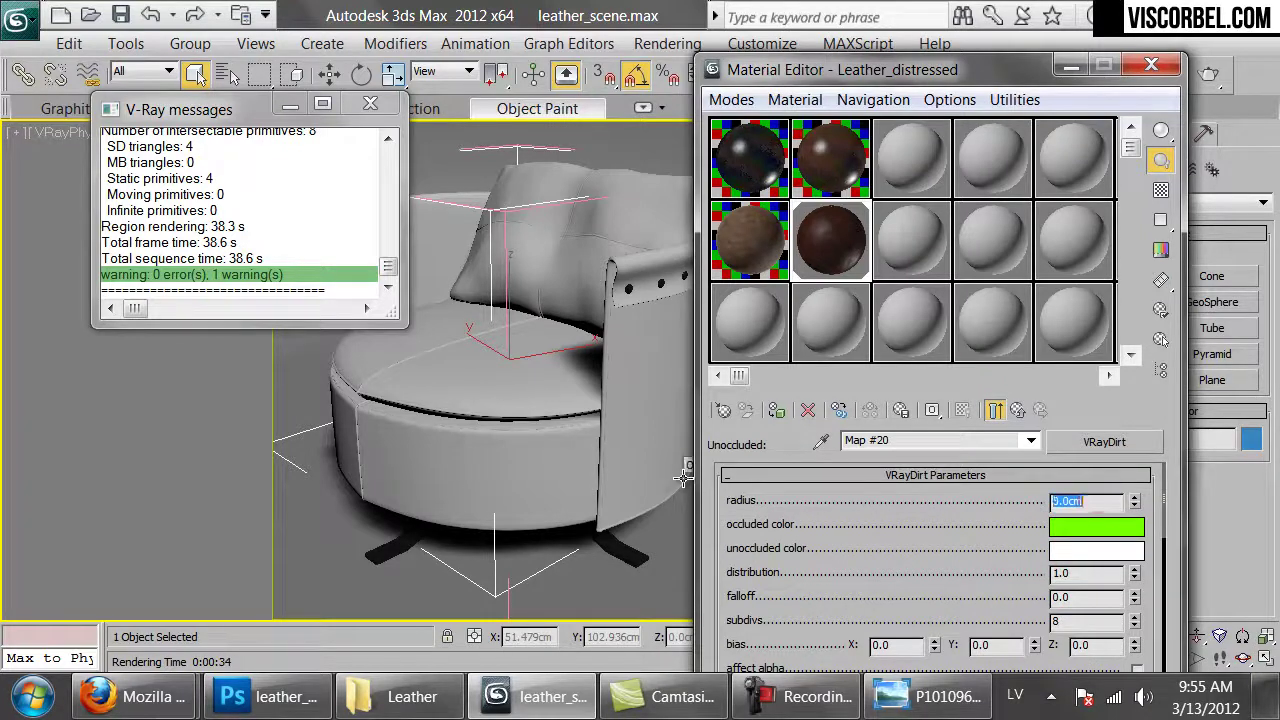
# - Set the nested VRayDirt map's occluded color to pure red (255, 0, 0) and test-render the armchair
pyautogui.click(1085, 530)
pyautogui.moveTo(668, 474); pyautogui.dragTo(614, 474)
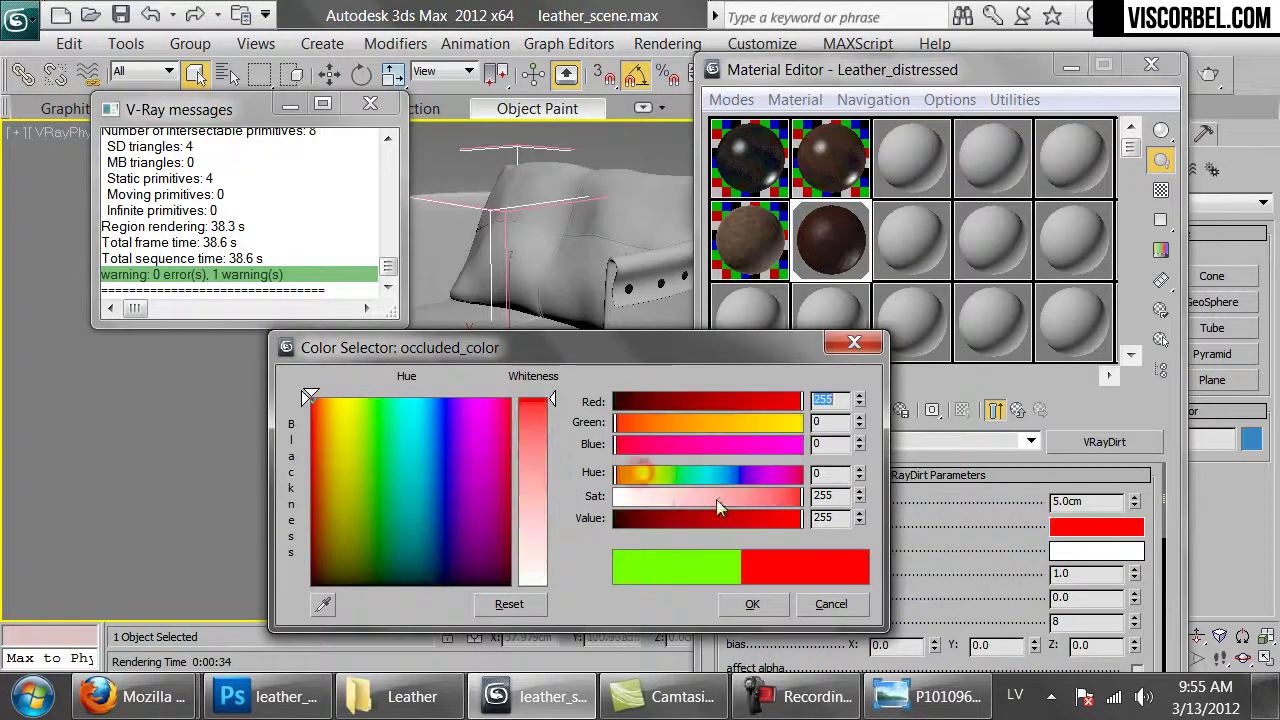
pyautogui.click(752, 604)
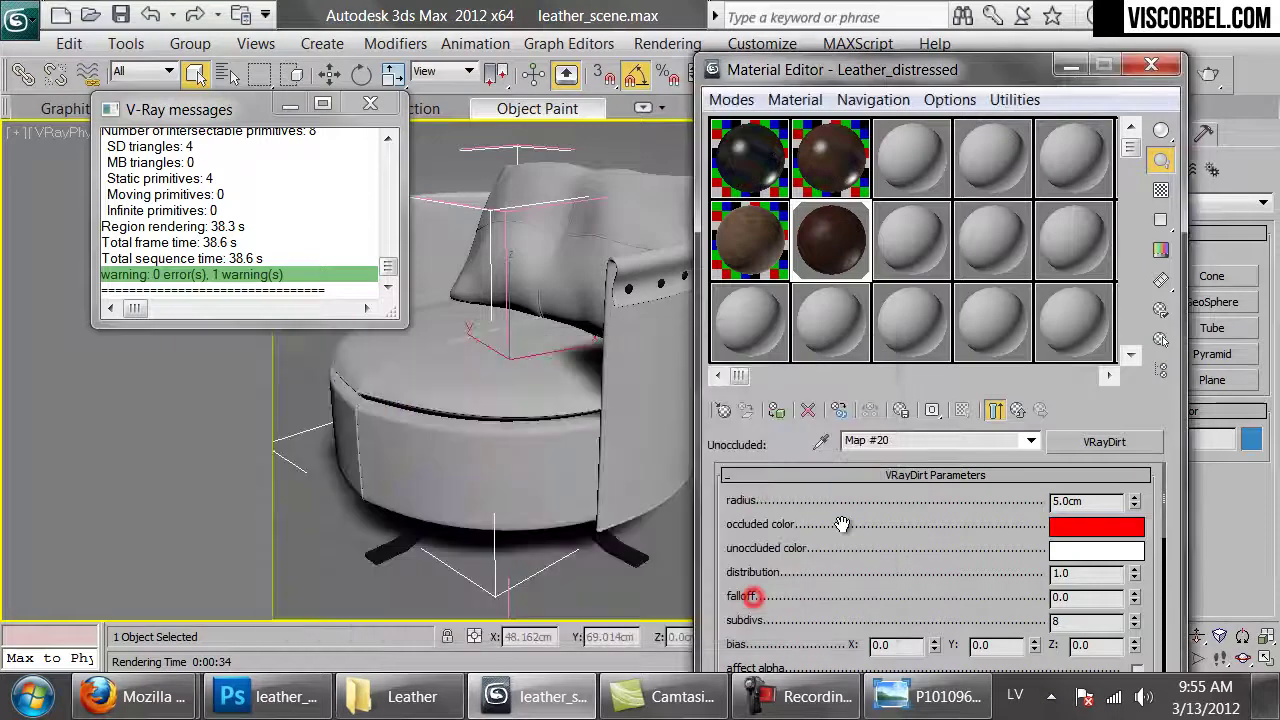
pyautogui.click(1210, 80)
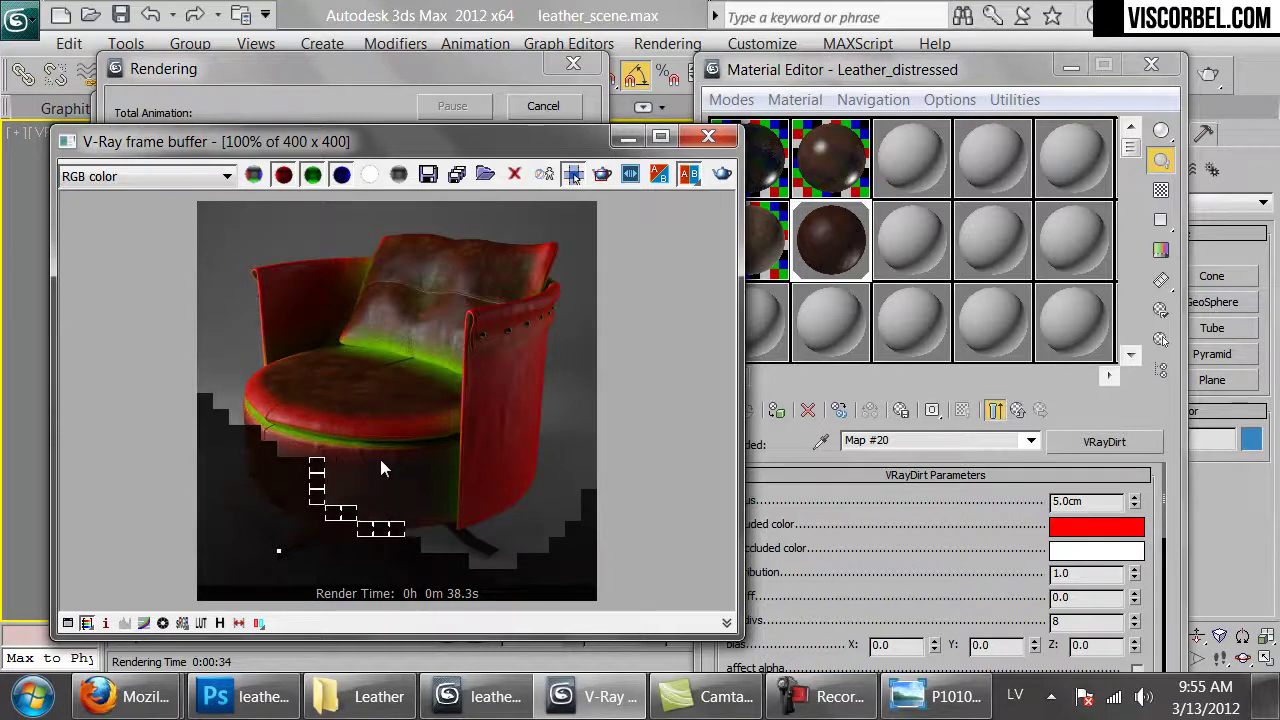
pyautogui.click(978, 545)
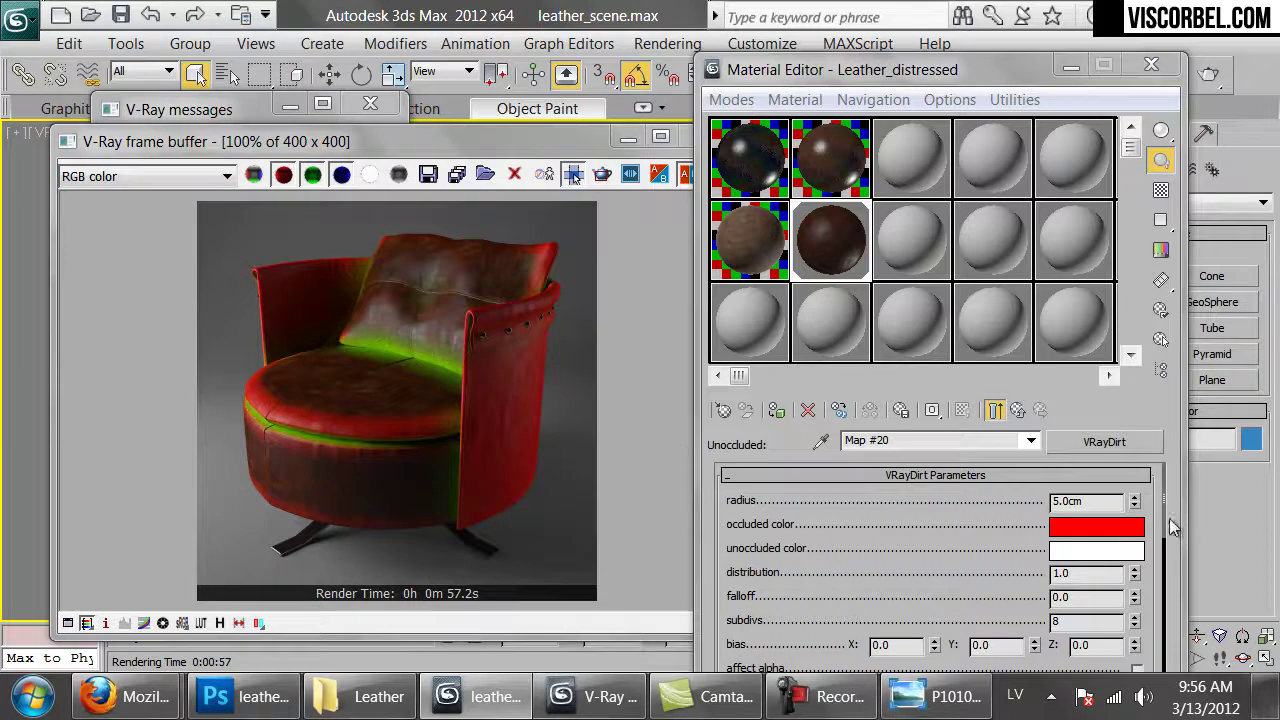
# - Load the dr_4.png bitmap from the DIRT texture folder into the nested VRayDirt map's radius slot
pyautogui.scroll(-8, 837, 641)
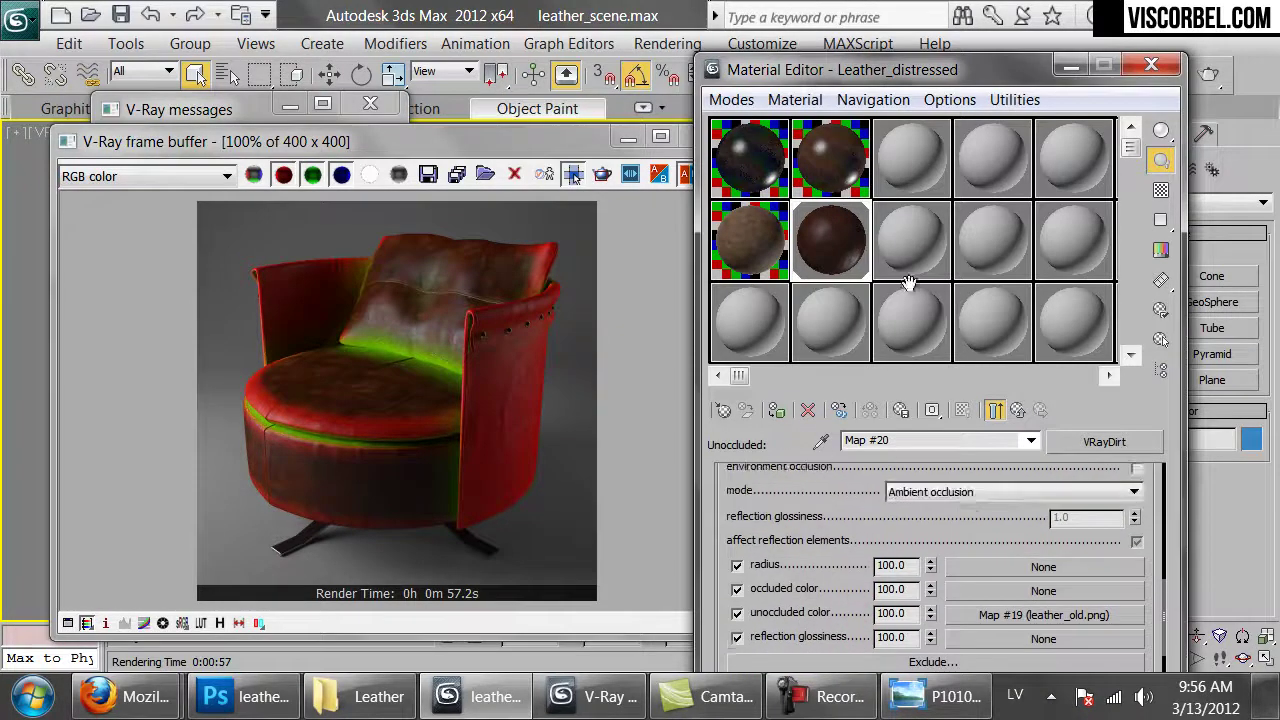
pyautogui.click(1043, 567)
pyautogui.scroll(6, 461, 192)
pyautogui.scroll(5, 461, 192)
pyautogui.click(431, 214)
pyautogui.click(433, 218)
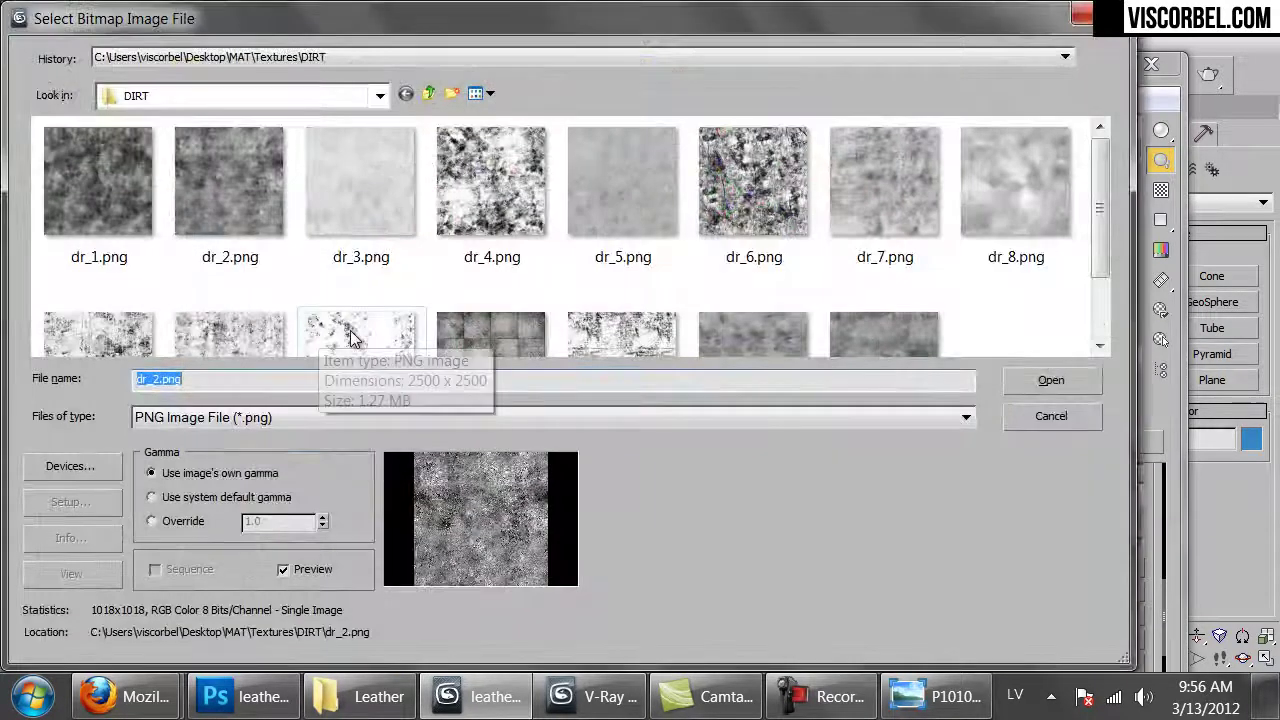
pyautogui.click(740, 225)
pyautogui.scroll(-1, 741, 228)
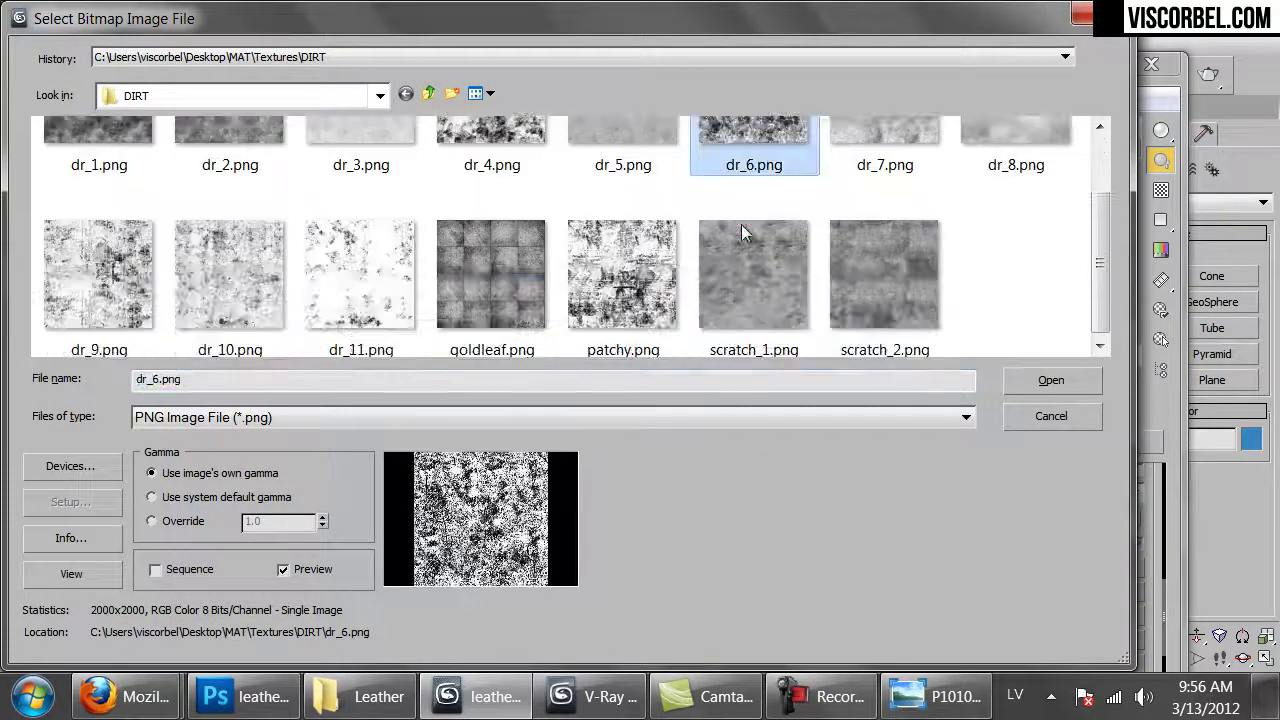
pyautogui.scroll(1, 741, 224)
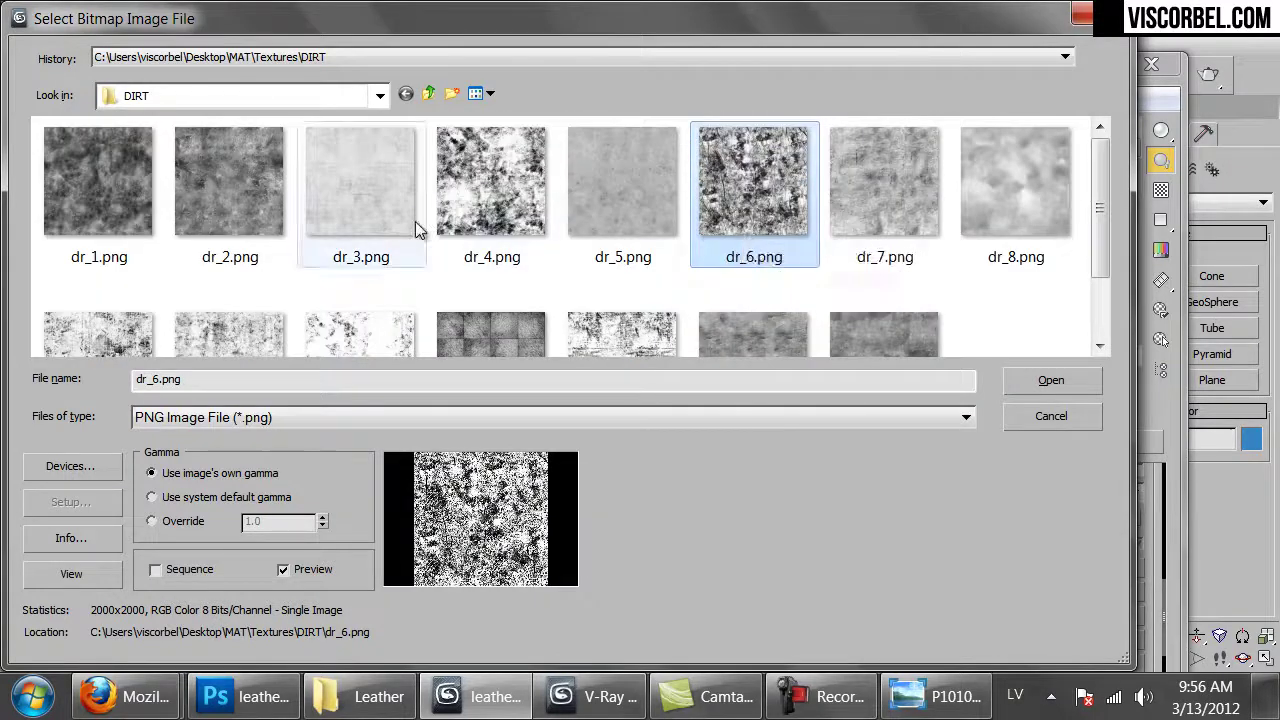
pyautogui.scroll(-1, 331, 222)
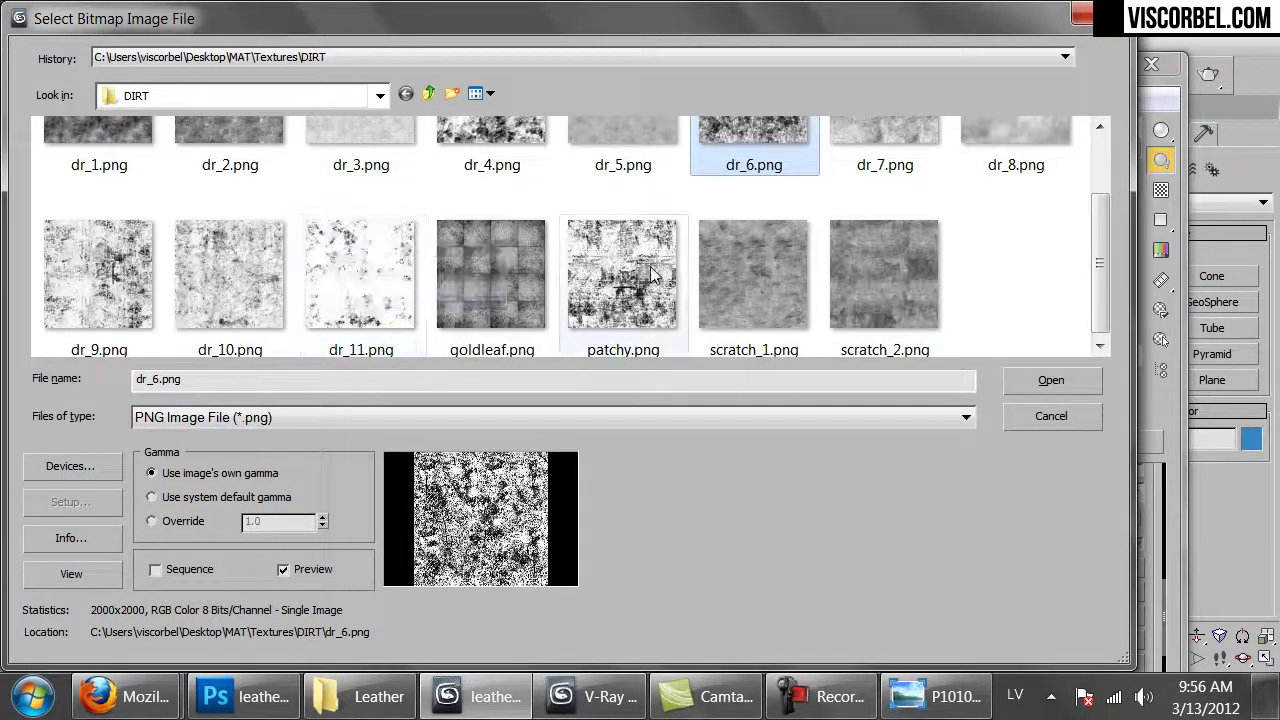
pyautogui.scroll(1, 630, 280)
pyautogui.click(478, 195)
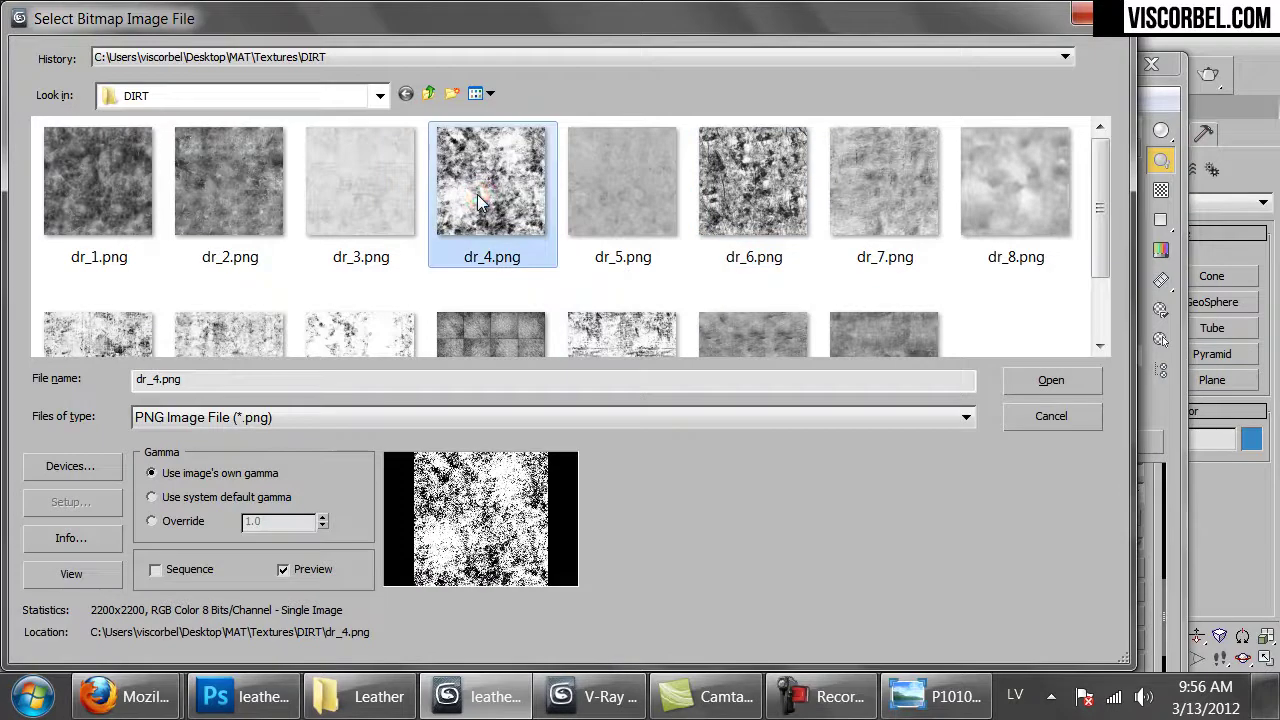
pyautogui.doubleClick(478, 200)
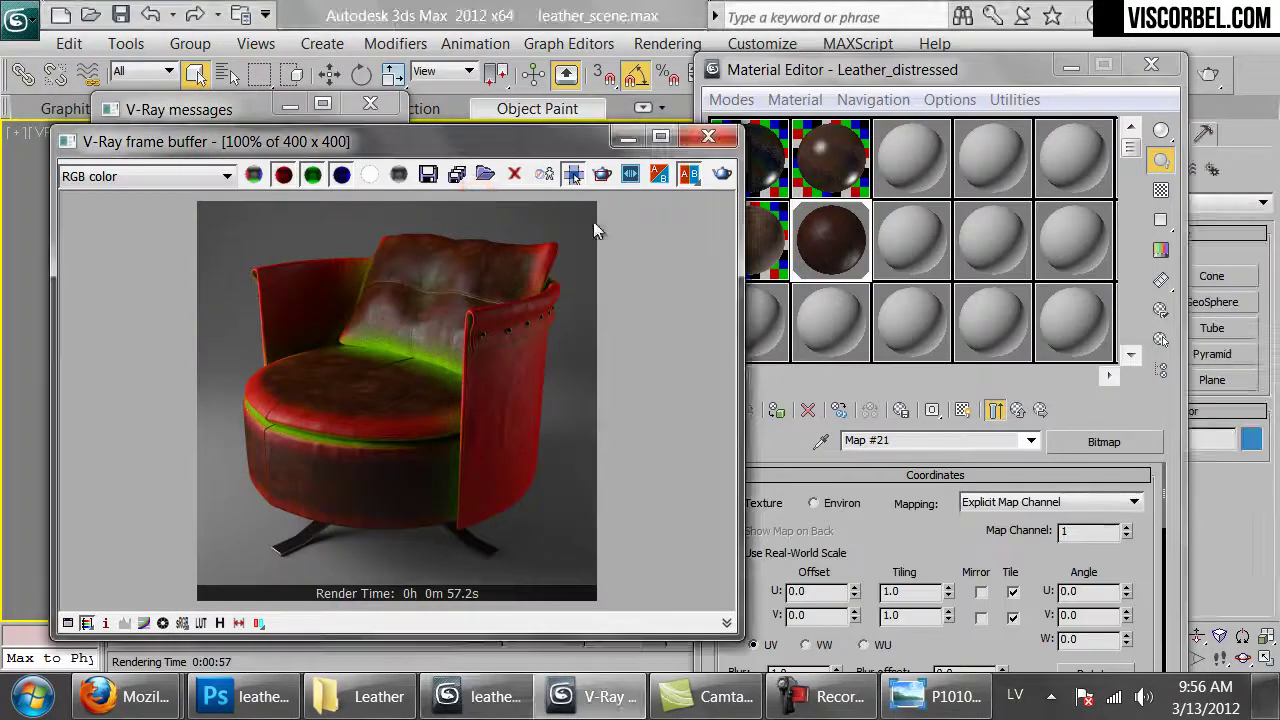
# - Show the radius bitmap on the armchair in the viewport and set its U and V tiling to 2.0
pyautogui.click(704, 141)
pyautogui.click(962, 410)
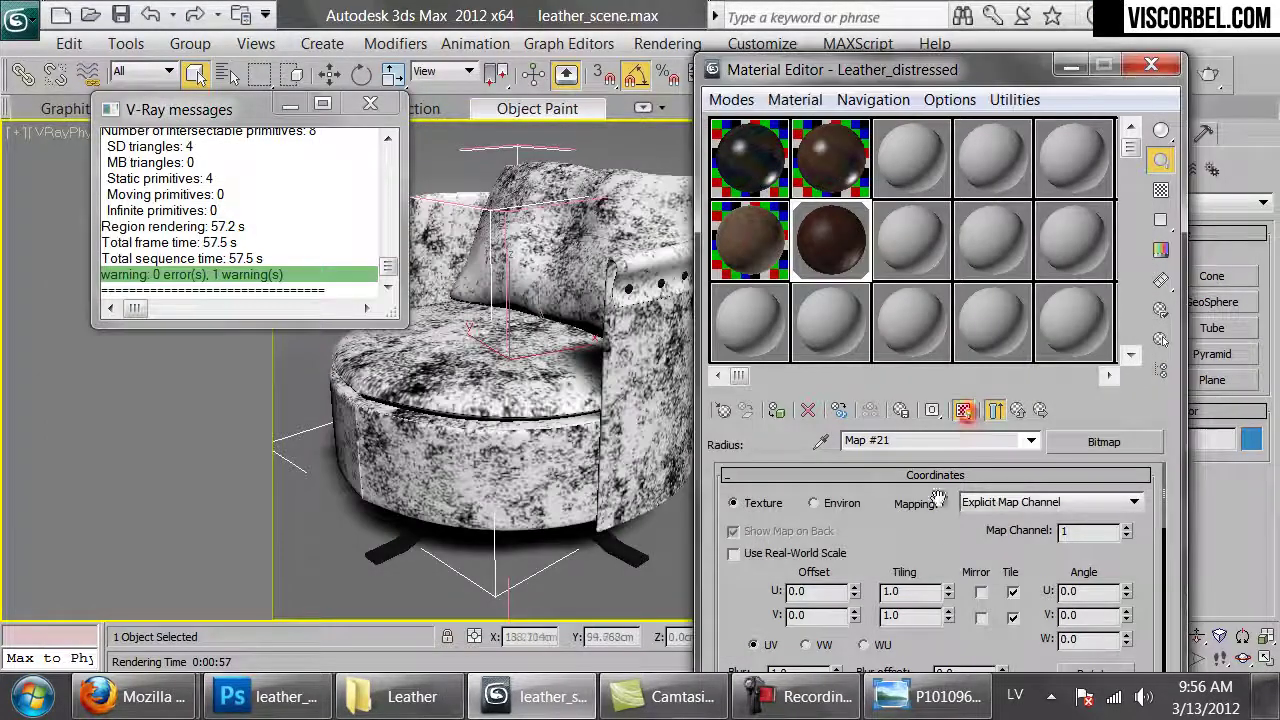
pyautogui.write('2')
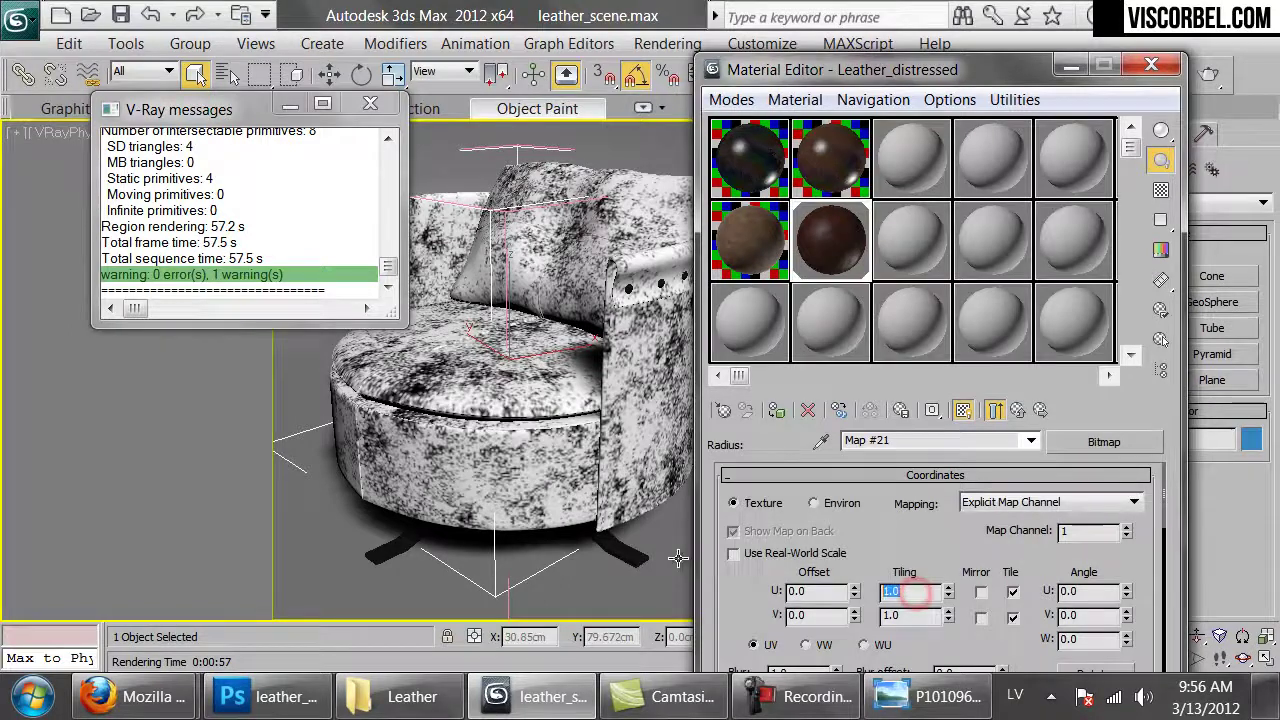
pyautogui.press('Tab')
pyautogui.write('2')
pyautogui.press('Return')
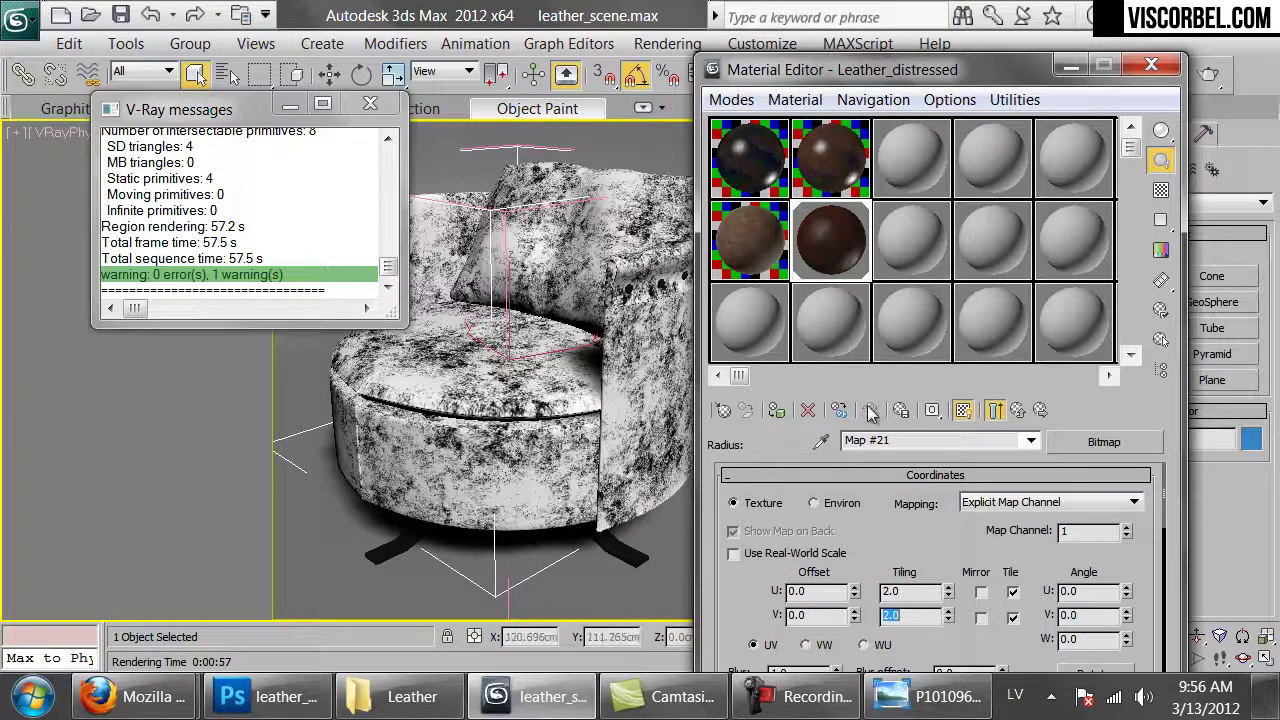
# - Return to the nested VRayDirt map, test-render the armchair to check the textured radius, and cancel the render
pyautogui.click(1017, 410)
pyautogui.click(1212, 78)
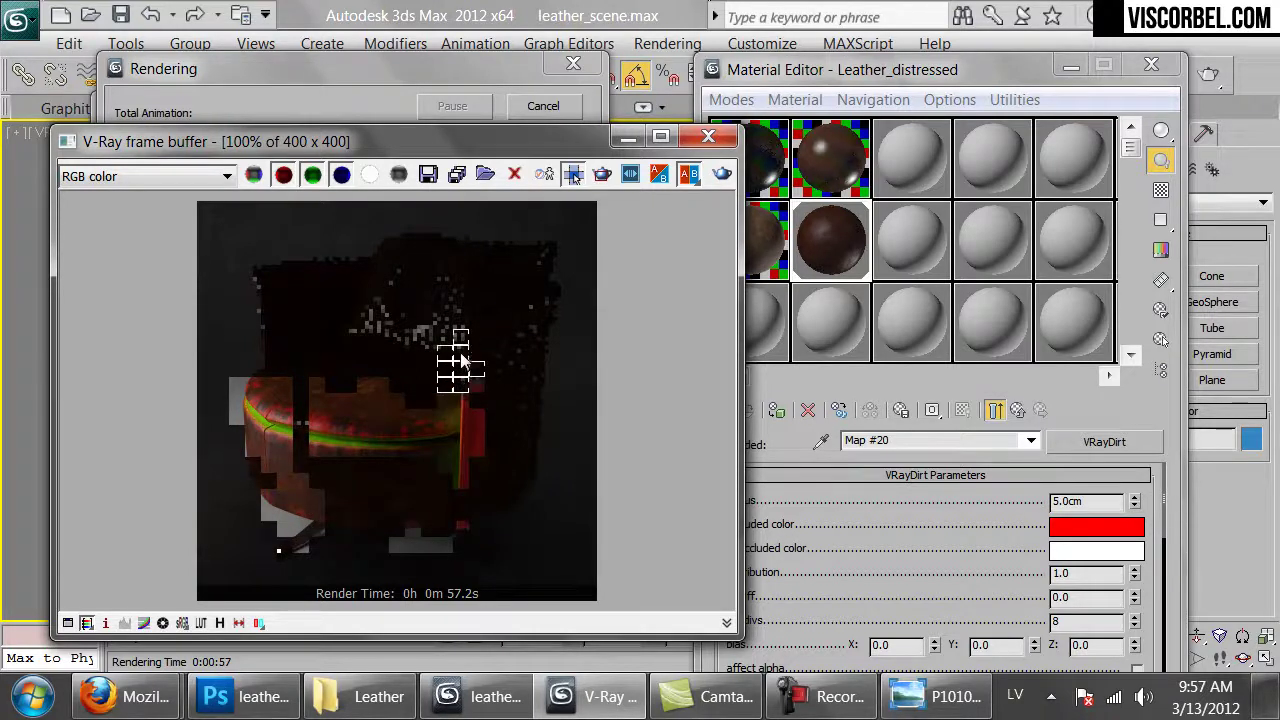
pyautogui.scroll(1, 455, 370)
pyautogui.scroll(-1, 380, 348)
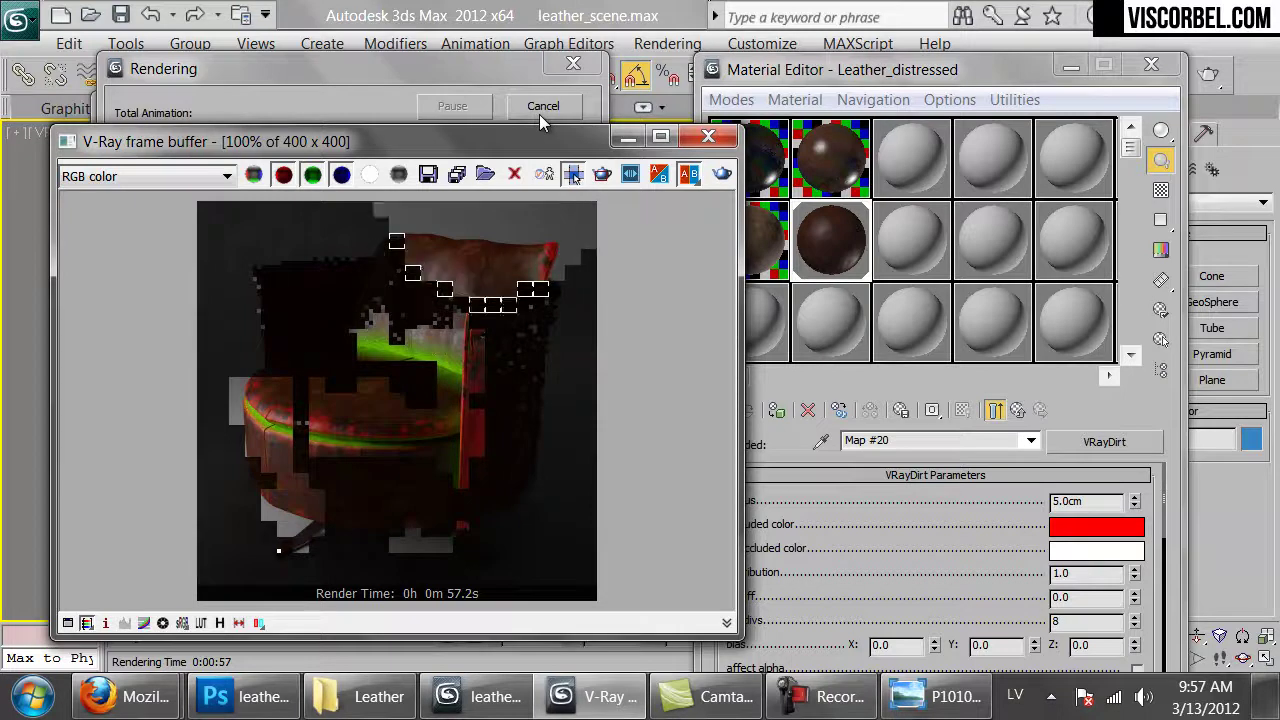
pyautogui.click(572, 175)
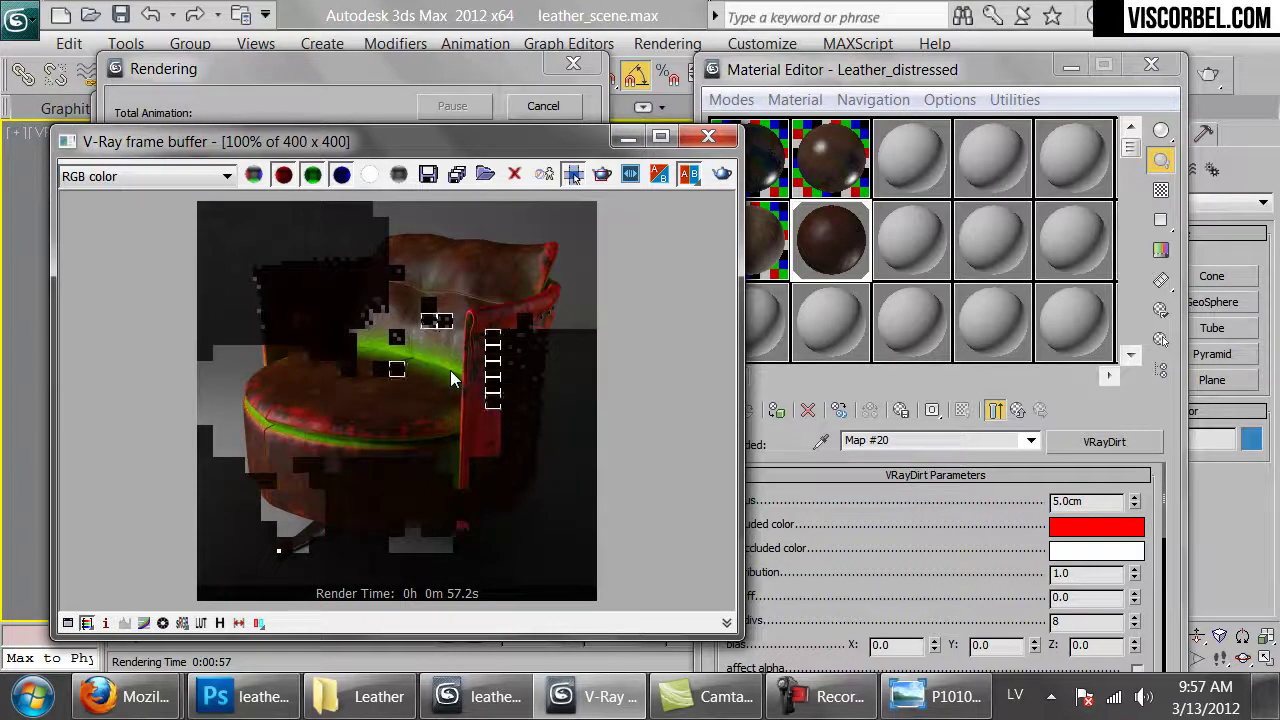
pyautogui.click(545, 107)
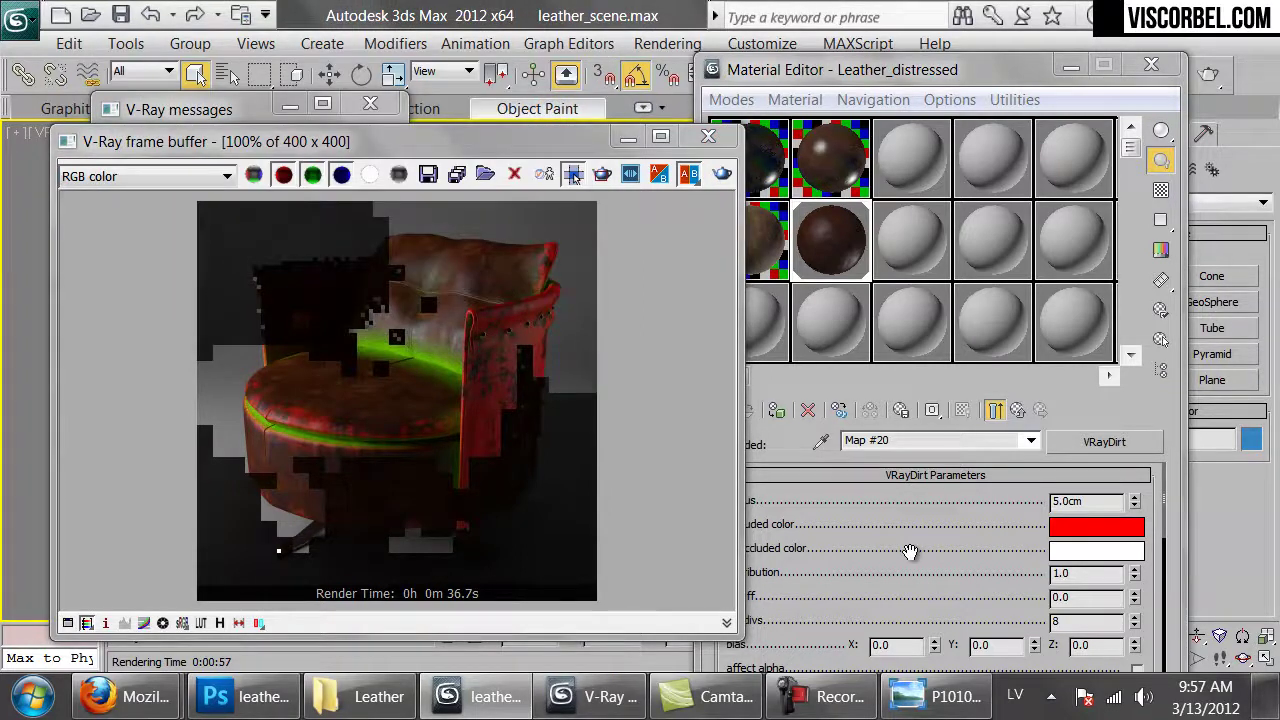
# - Change the nested VRayDirt map's occluded color from red to a lighter leather brown based on a color sampled from the rendered seat
pyautogui.click(890, 557)
pyautogui.scroll(-2, 905, 550)
pyautogui.scroll(1, 912, 530)
pyautogui.click(1097, 506)
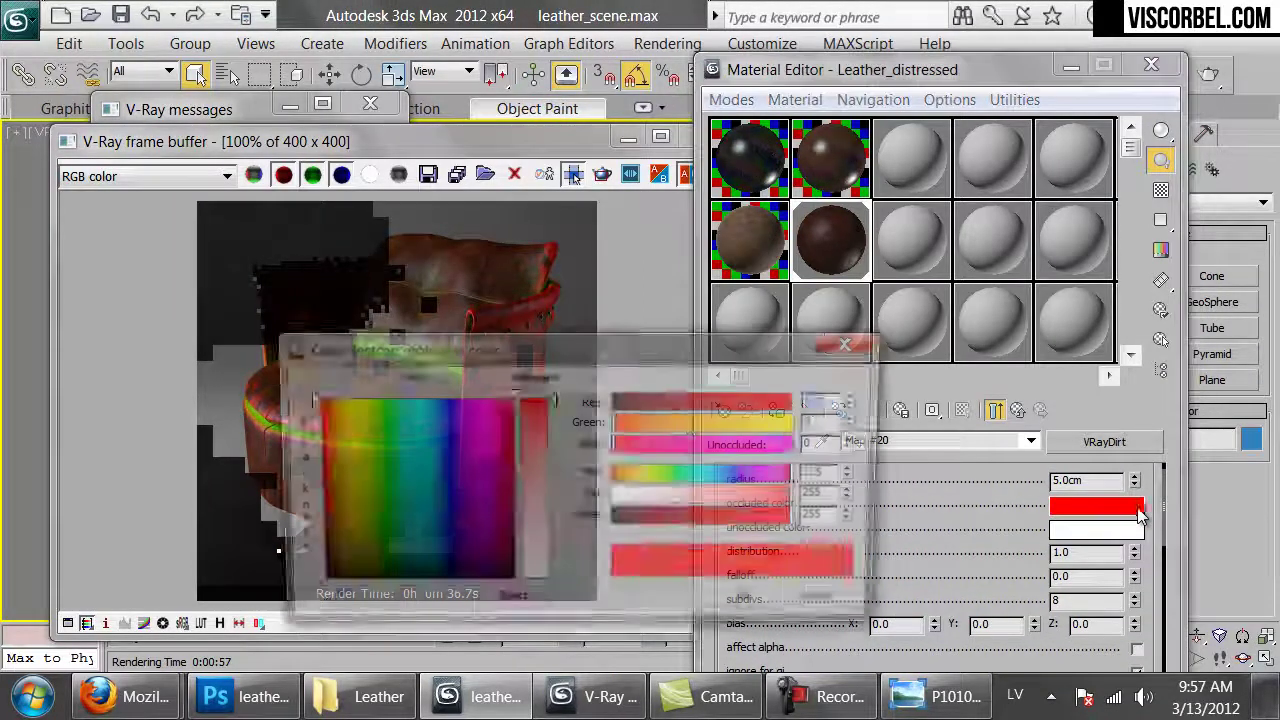
pyautogui.moveTo(450, 347); pyautogui.dragTo(748, 229)
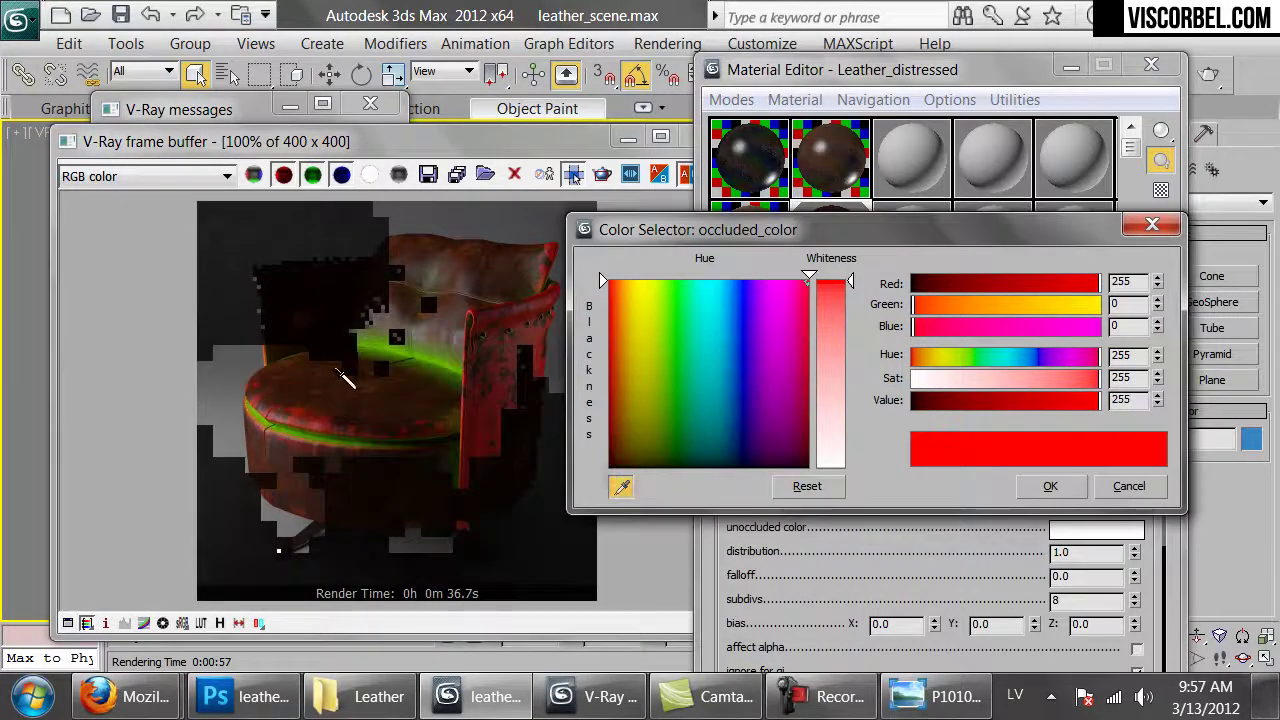
pyautogui.click(364, 391)
pyautogui.click(944, 399)
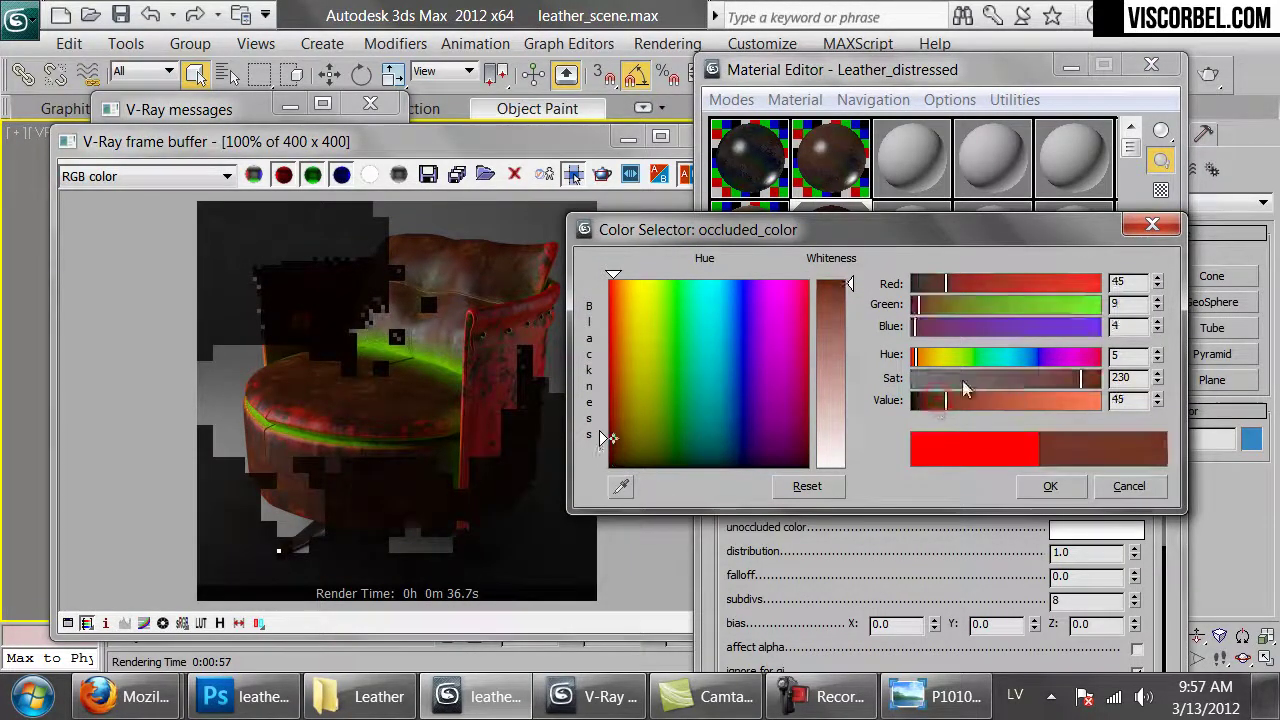
pyautogui.click(919, 358)
pyautogui.click(1065, 386)
pyautogui.click(1046, 485)
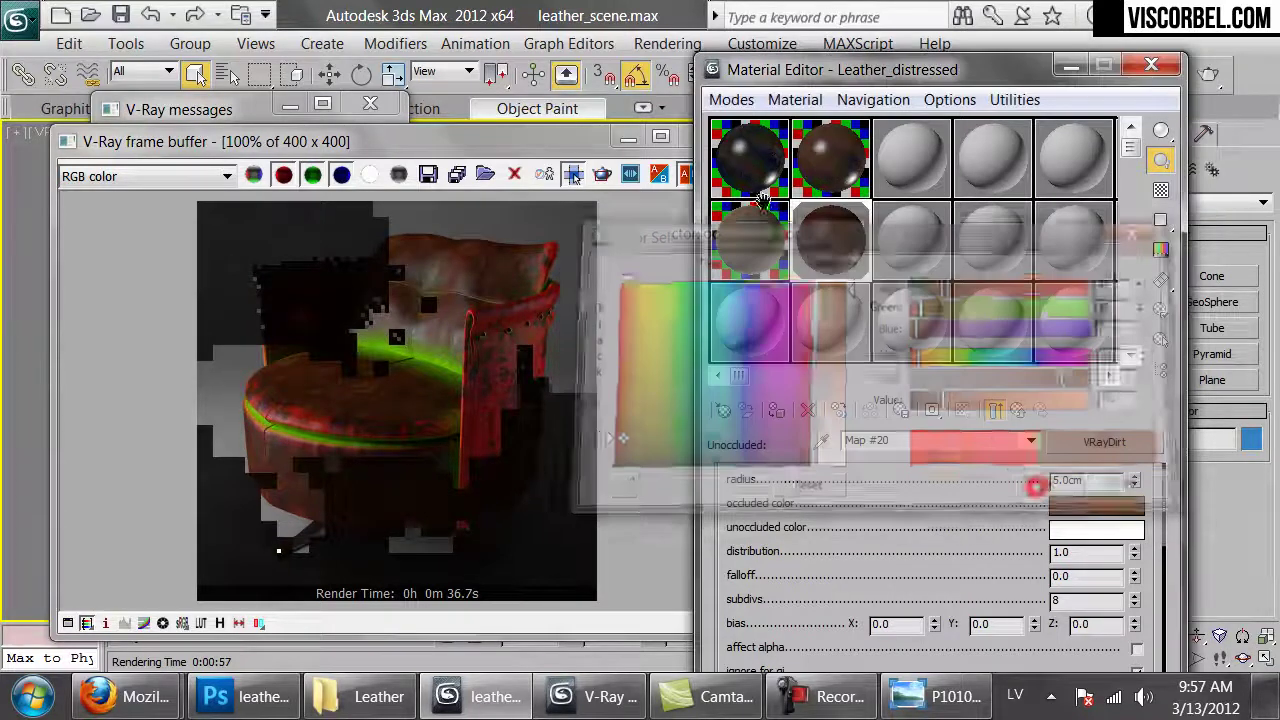
pyautogui.click(593, 142)
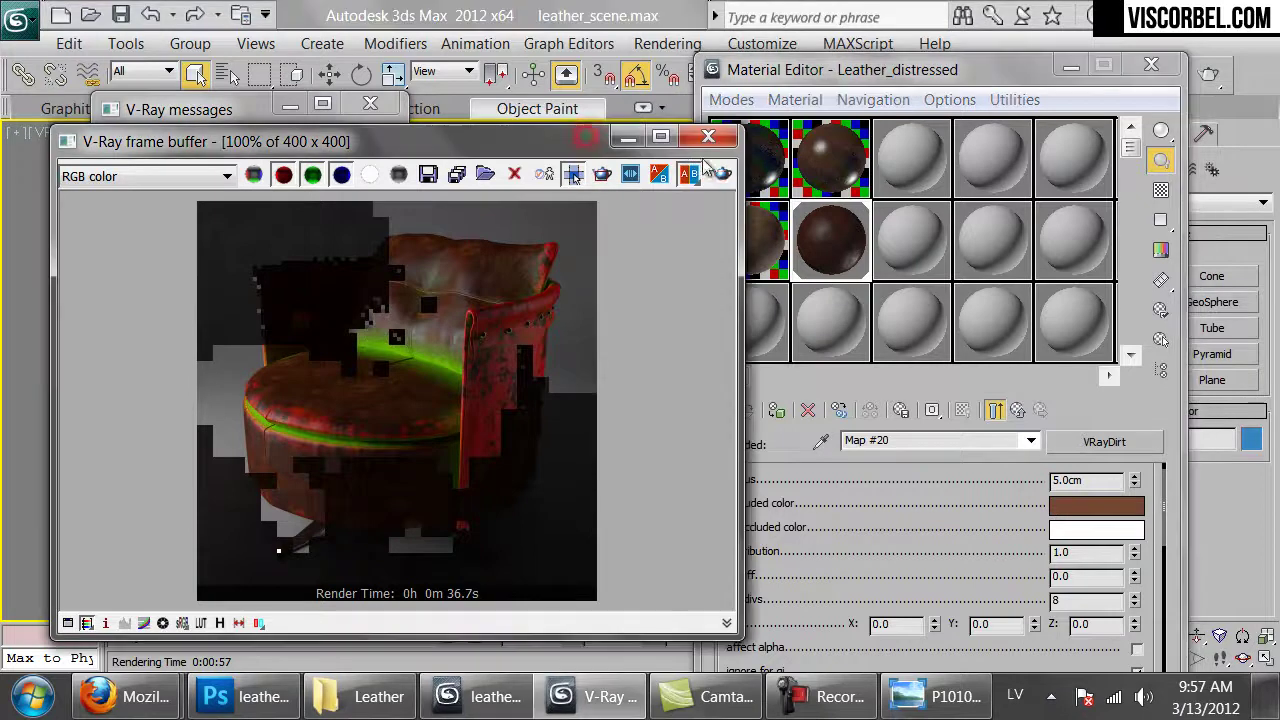
# - Test-render the armchair with the brown wear color, try a nested VRayDirt radius of 8.0 cm in another test render, and cancel it
pyautogui.click(722, 174)
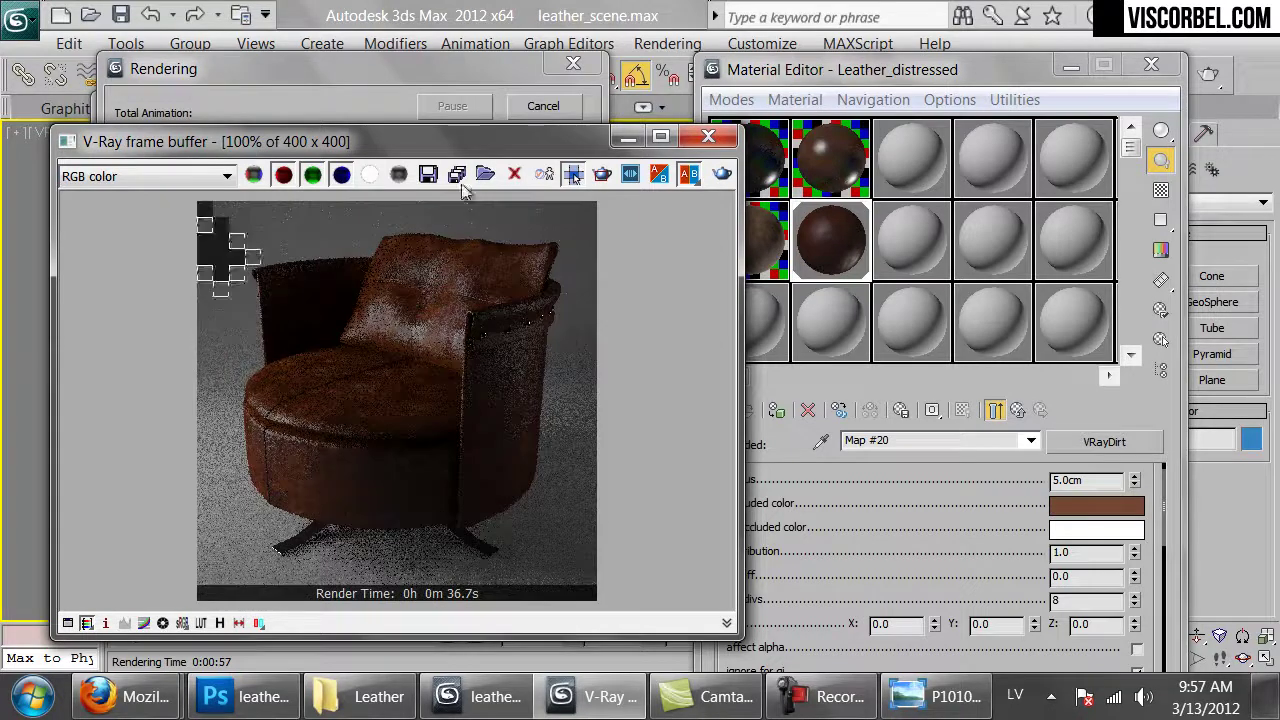
pyautogui.click(722, 174)
pyautogui.doubleClick(1078, 481)
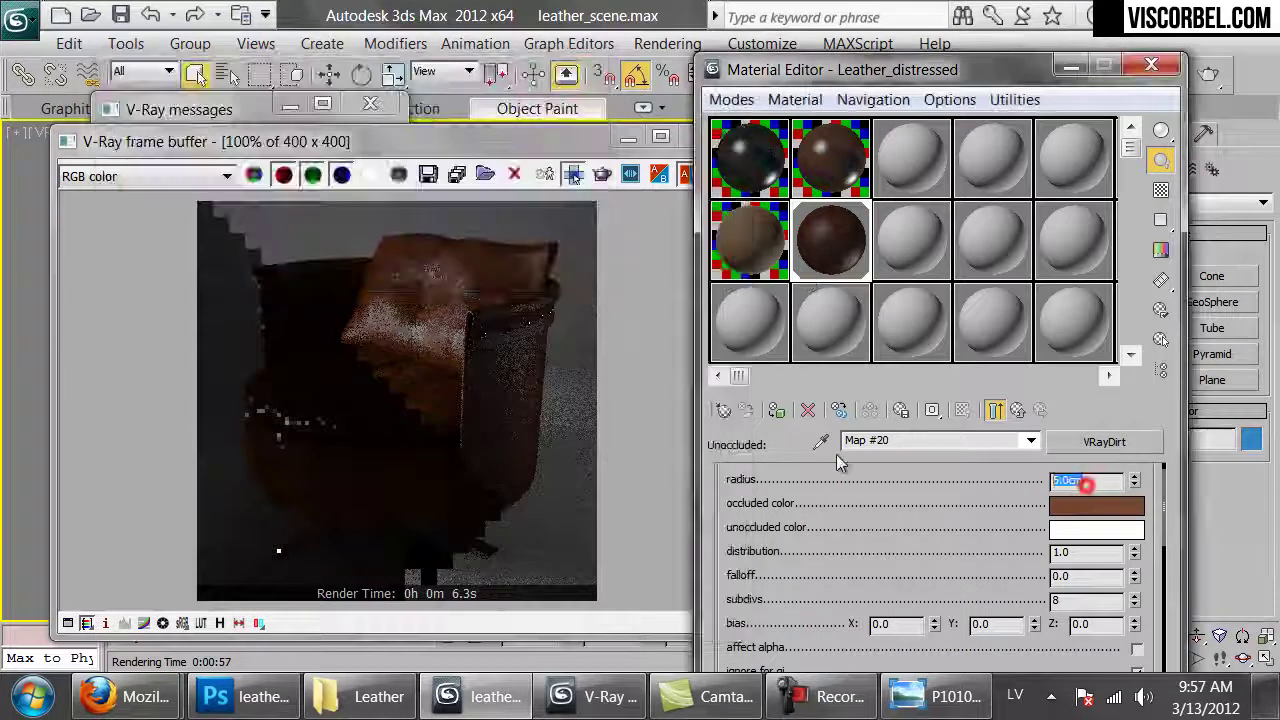
pyautogui.press('Return')
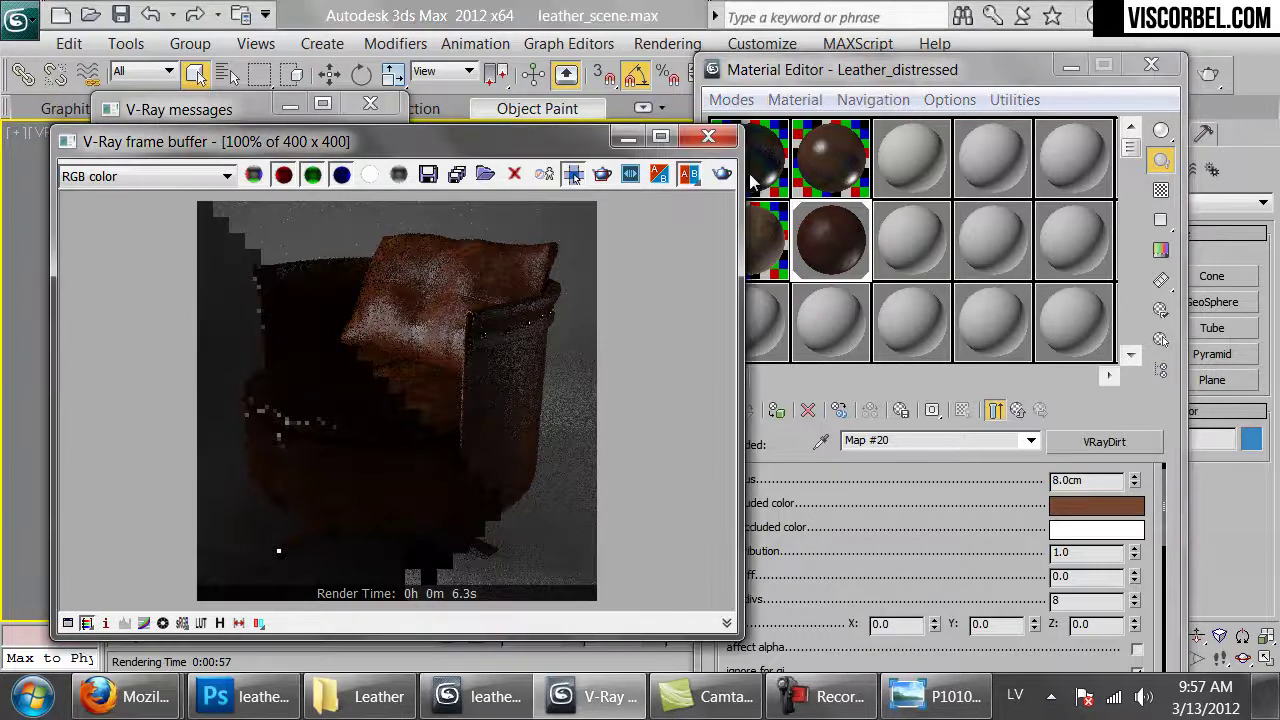
pyautogui.hotkey('shift', 'q')
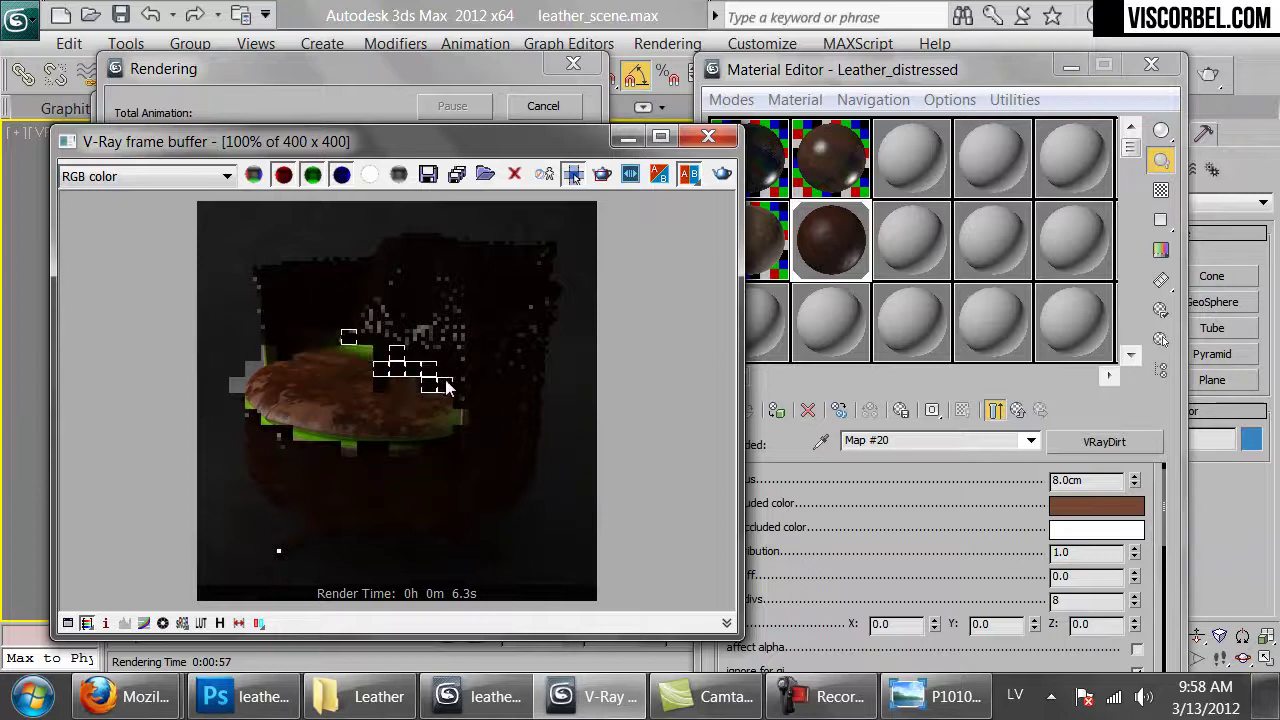
pyautogui.click(560, 105)
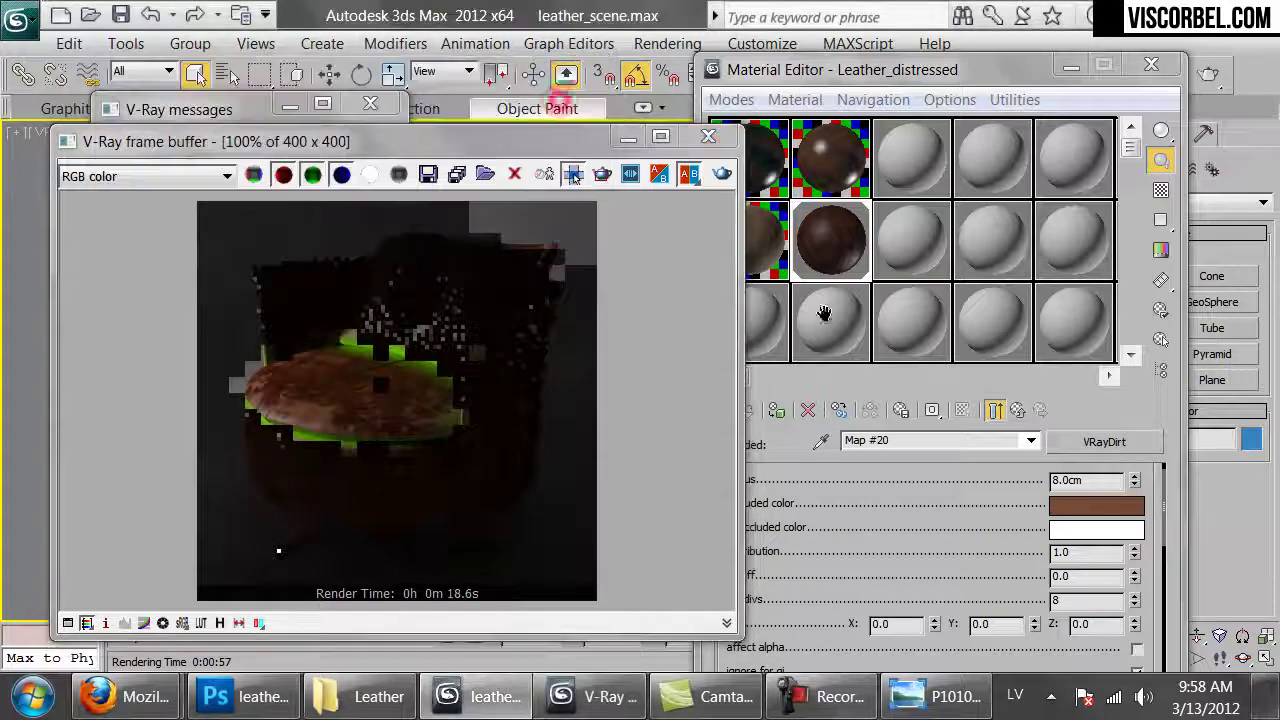
# - Set the nested VRayDirt map's radius to 5.0 cm, test-render the armchair seat up close, and cancel the render
pyautogui.doubleClick(1094, 480)
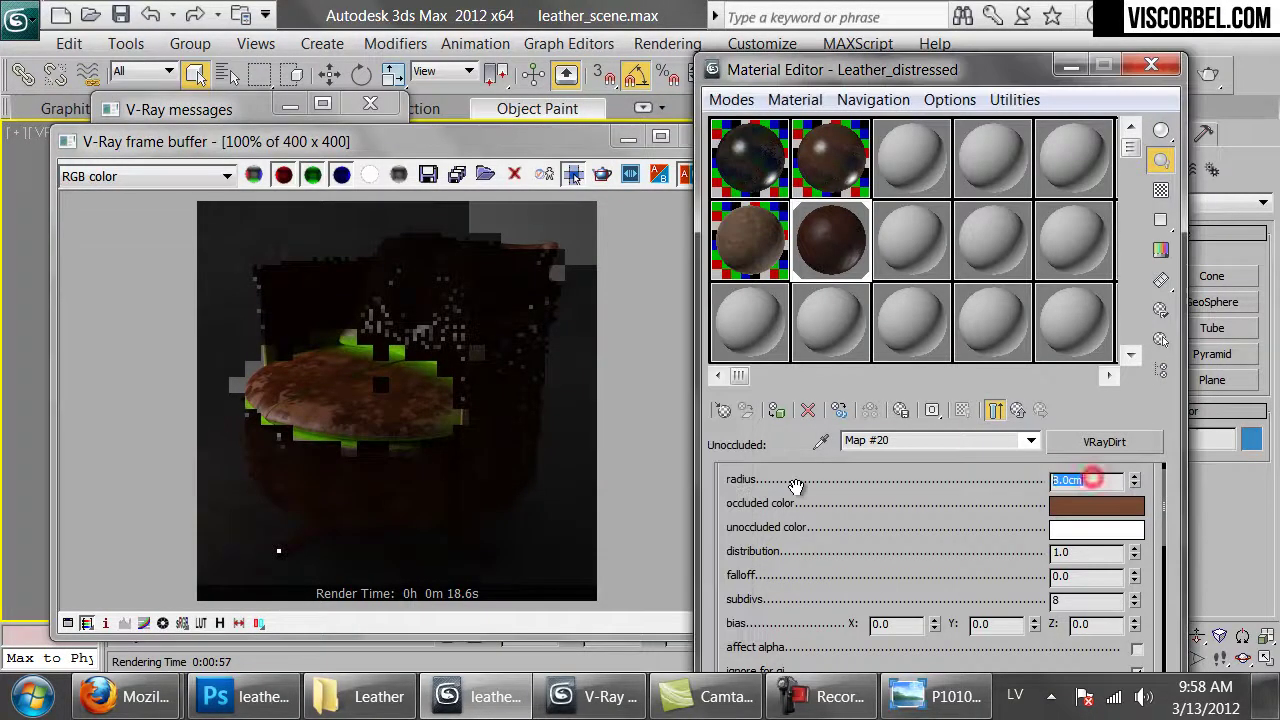
pyautogui.click(294, 398)
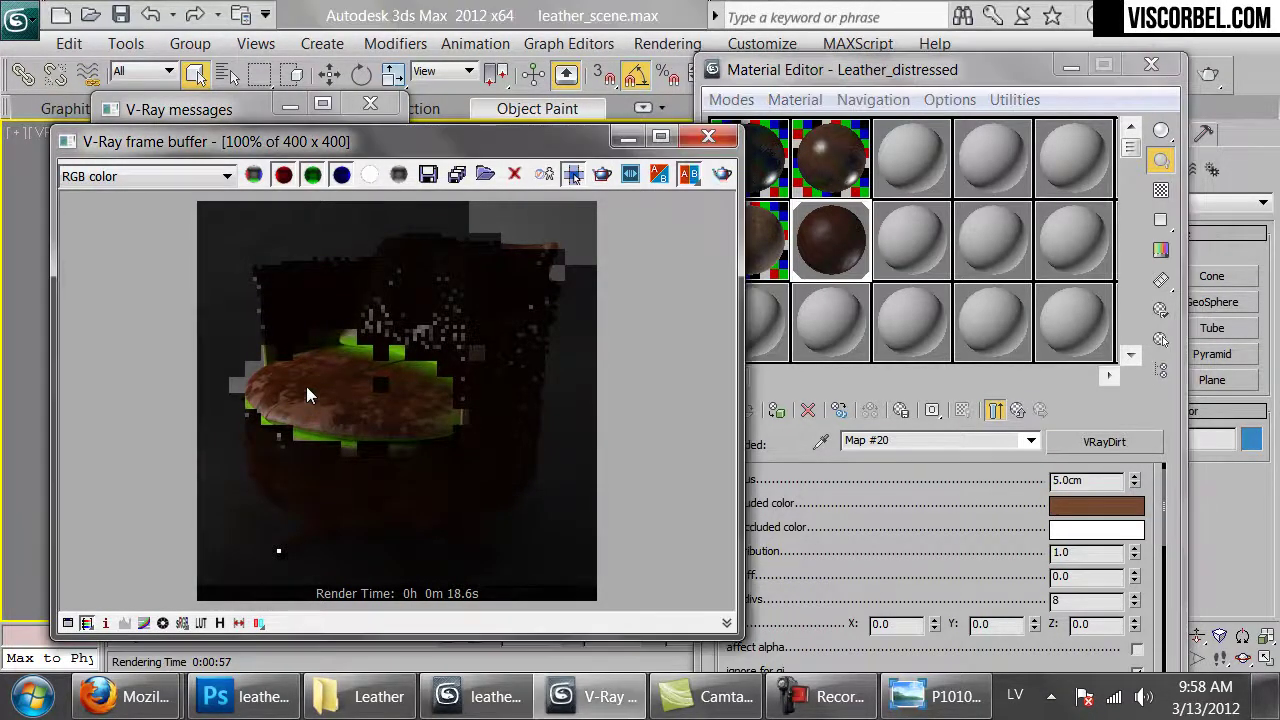
pyautogui.click(722, 175)
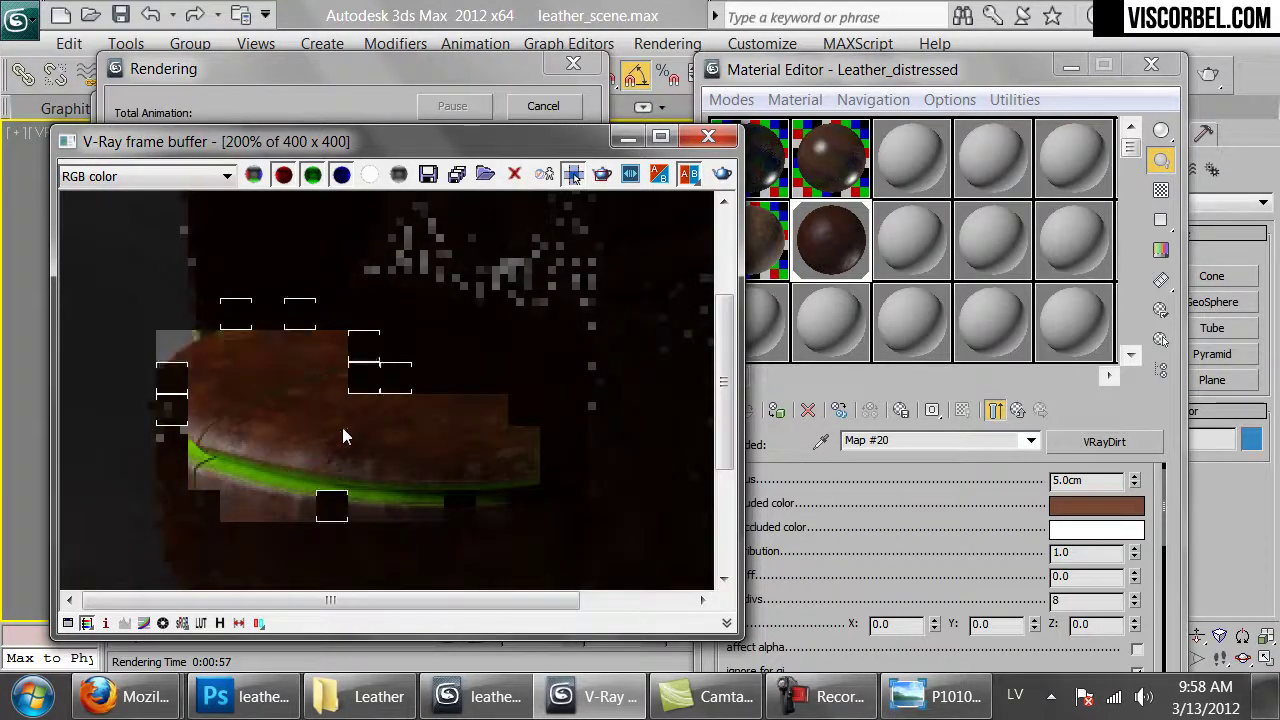
pyautogui.click(543, 106)
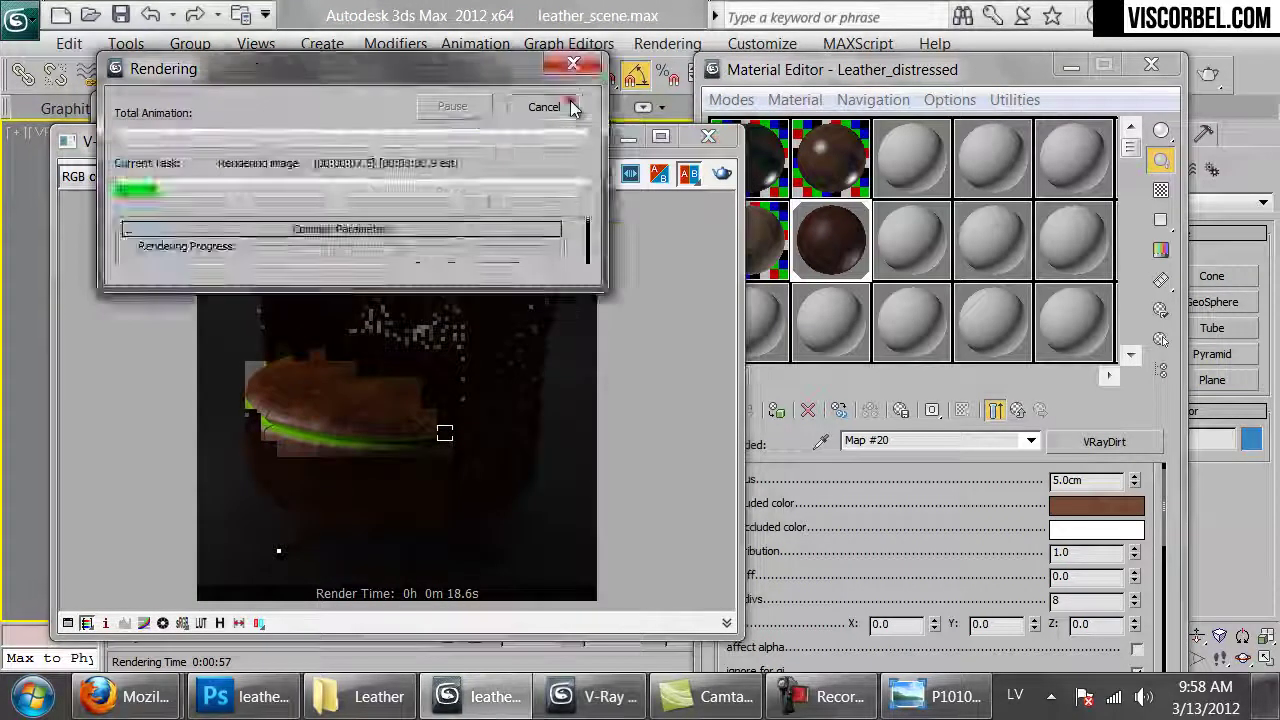
# - Set the nested VRayDirt map's radius to 6.5 cm, test-render the armchair, and cancel the render
pyautogui.doubleClick(1112, 481)
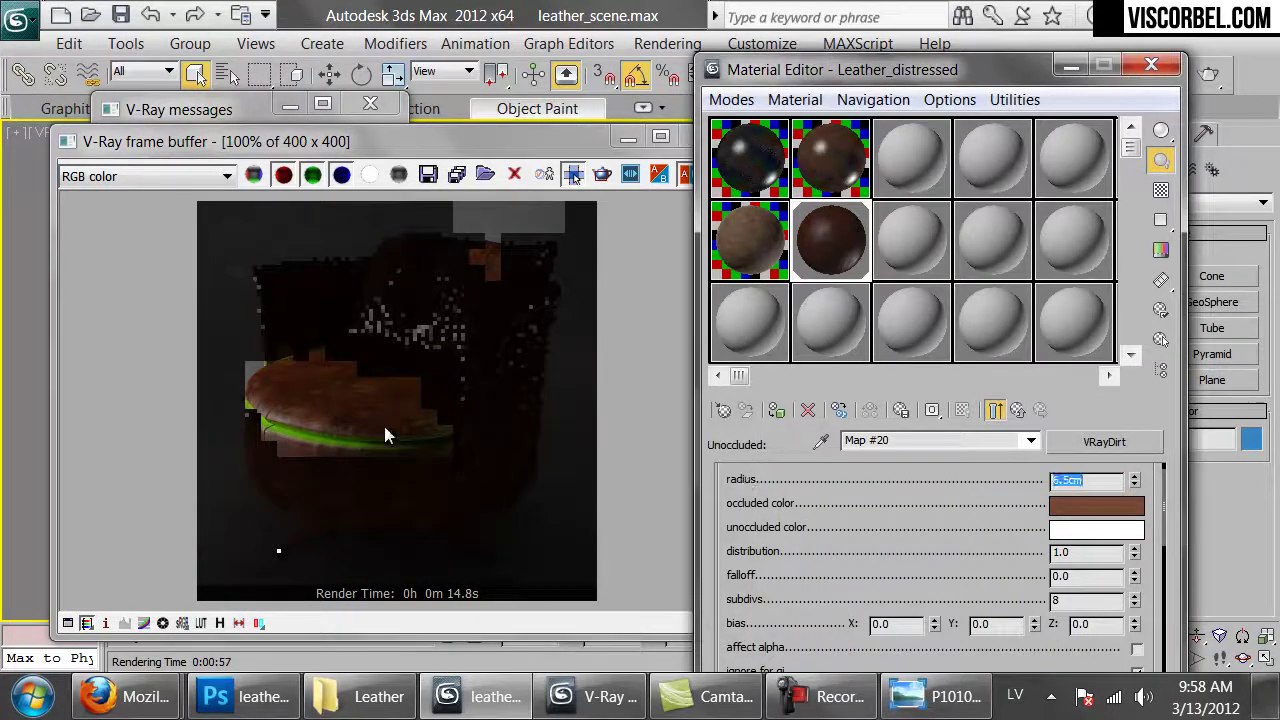
pyautogui.click(717, 223)
pyautogui.click(721, 175)
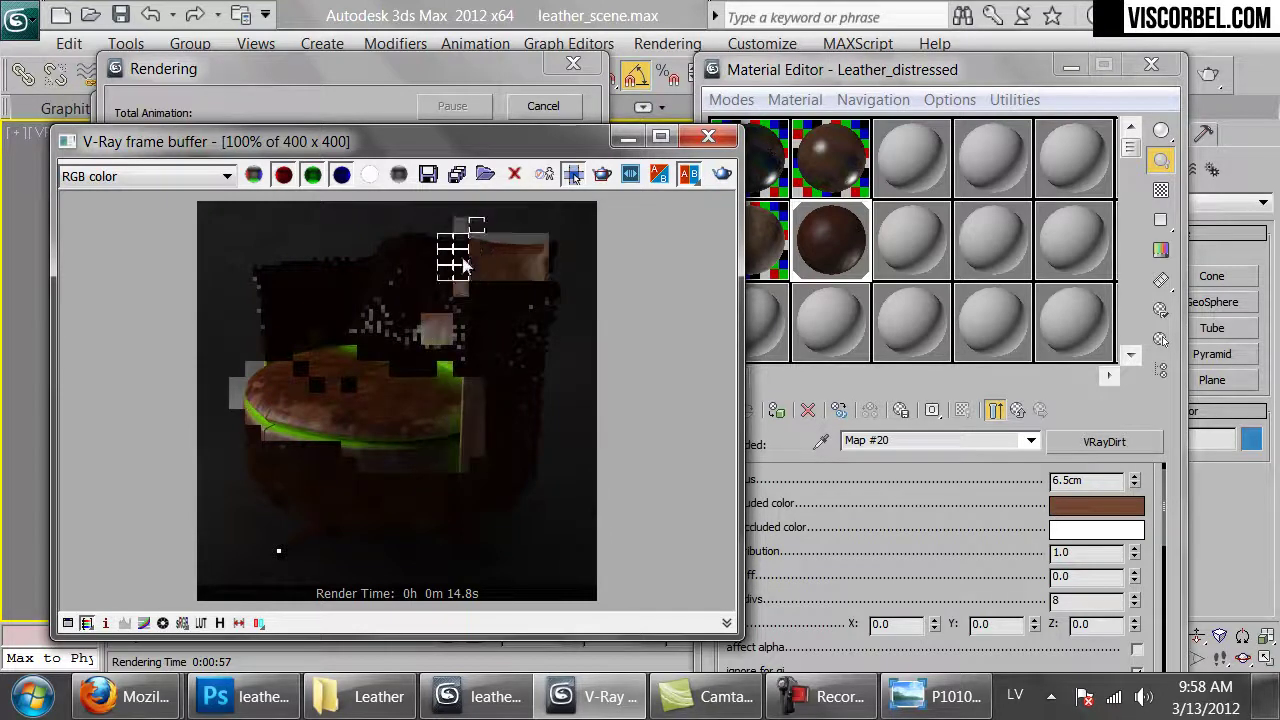
pyautogui.click(559, 107)
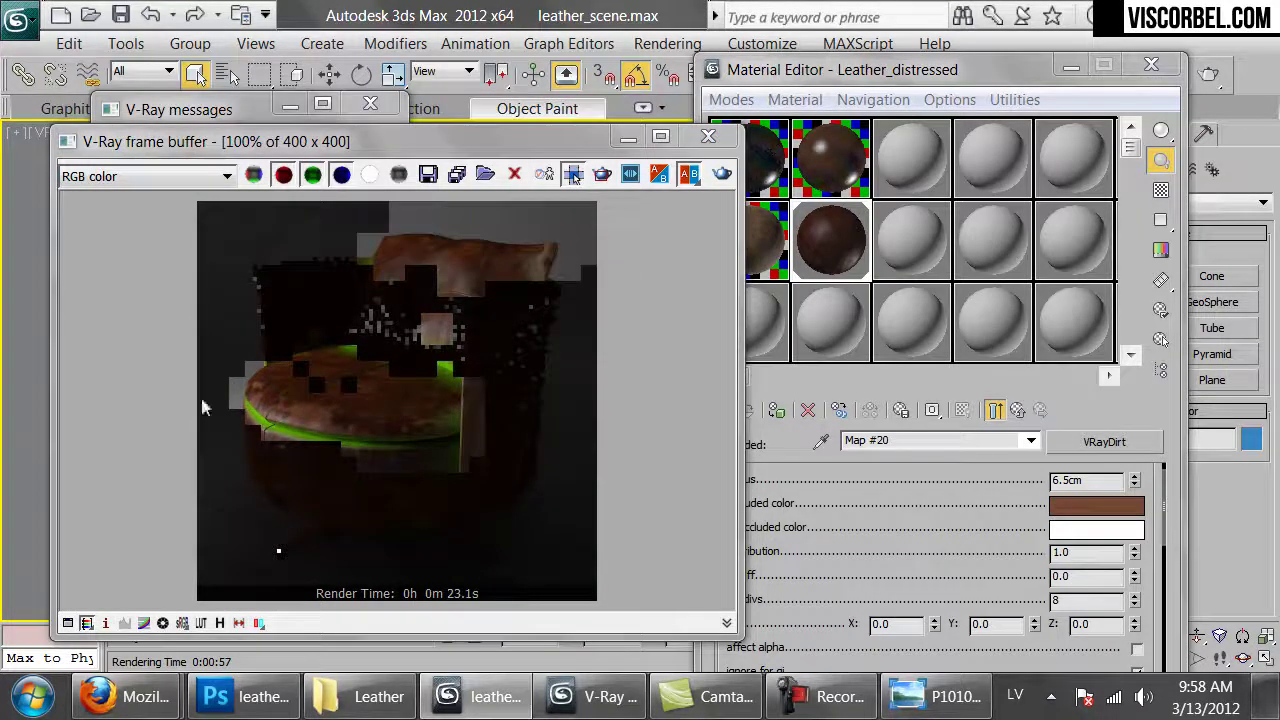
# - Change the outer diffuse VRayDirt map's occluded color from green to a near-black neutral grey and test-render the armchair
pyautogui.click(1095, 503)
pyautogui.moveTo(1063, 400); pyautogui.dragTo(786, 400)
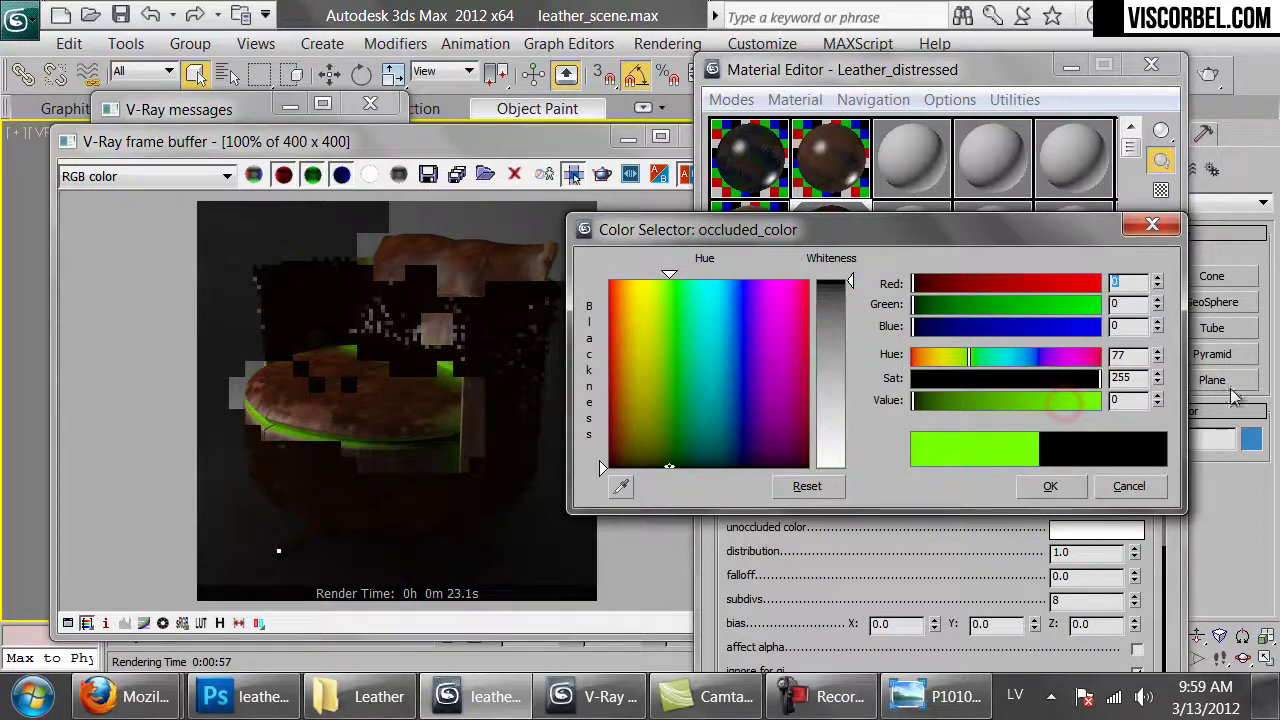
pyautogui.click(1060, 378)
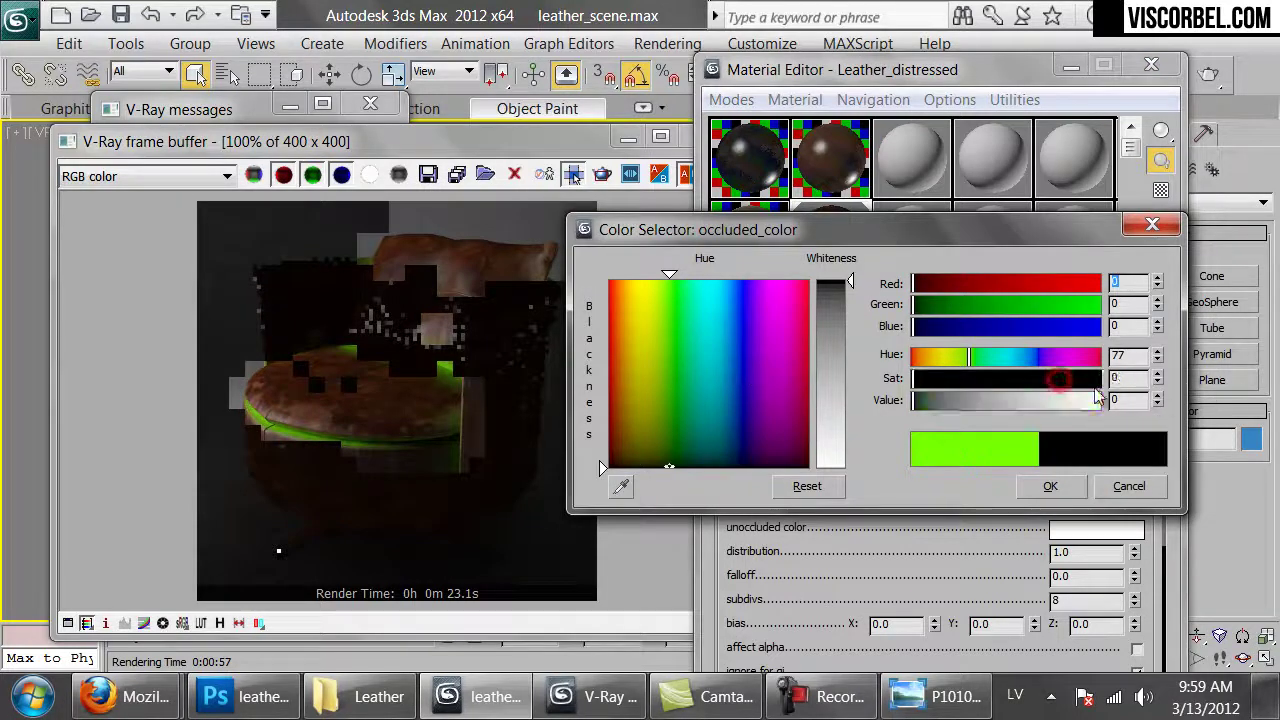
pyautogui.click(1157, 396)
pyautogui.click(1050, 486)
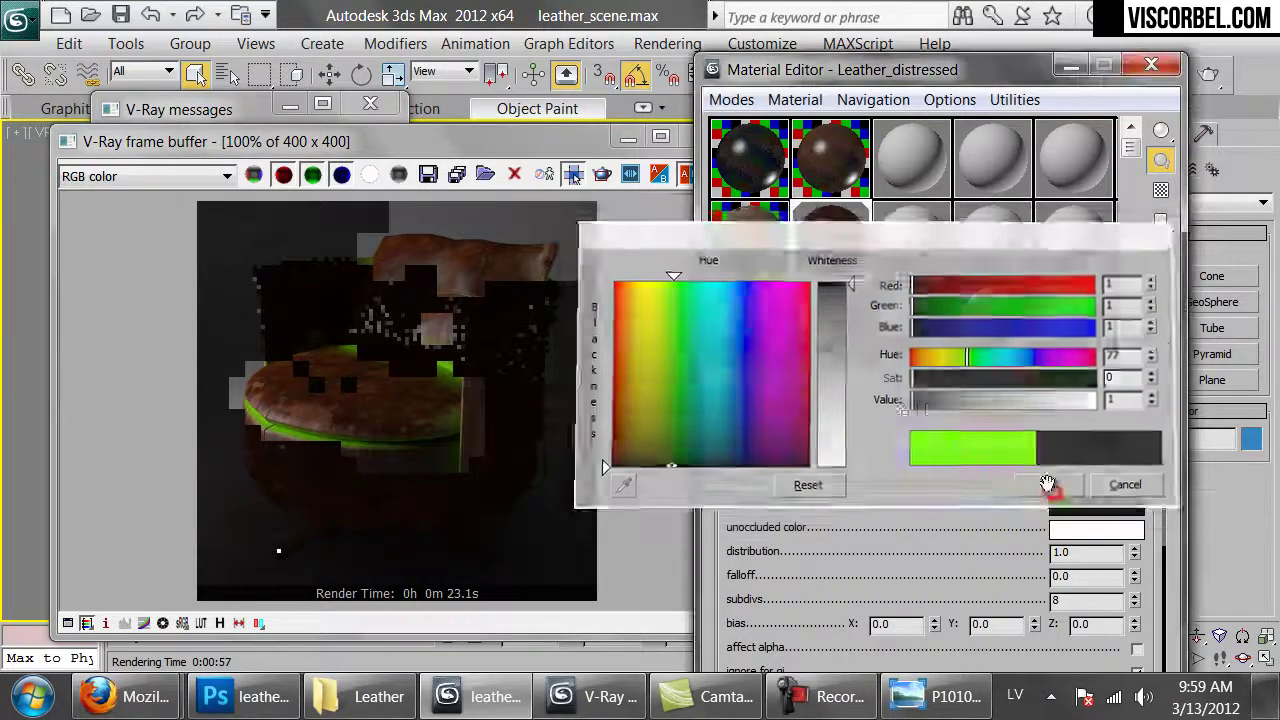
pyautogui.click(673, 214)
pyautogui.click(719, 180)
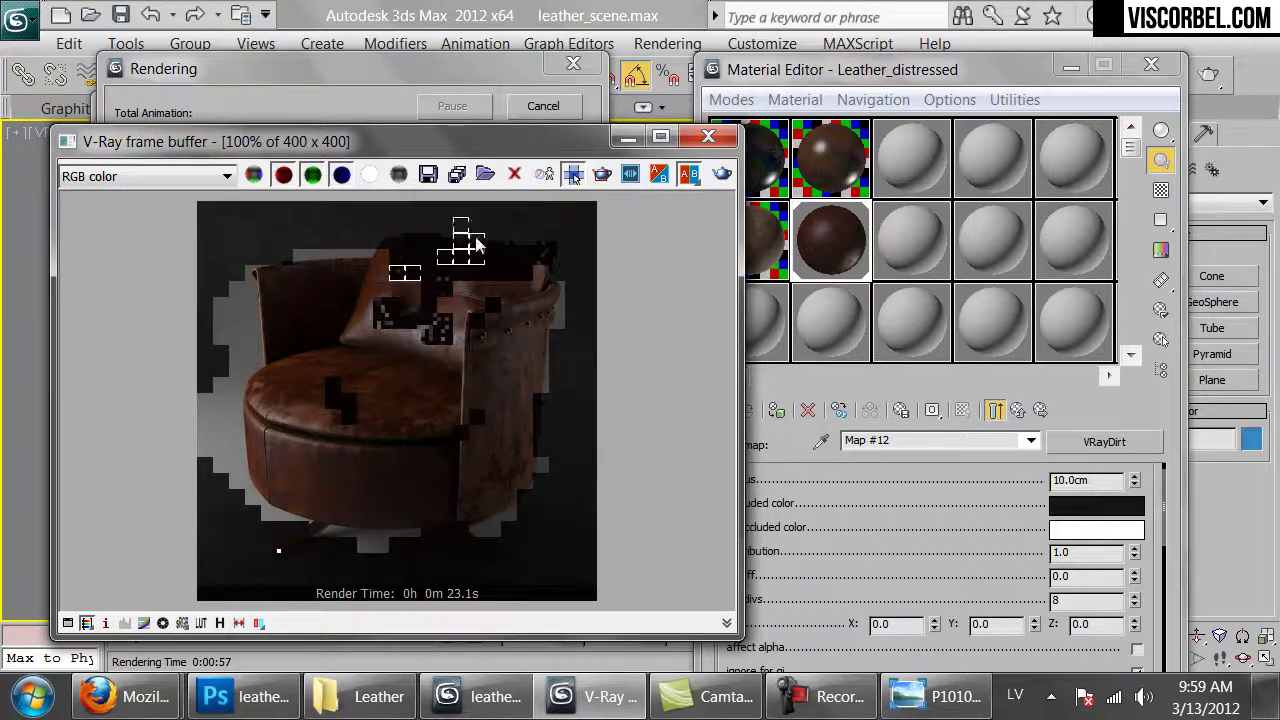
pyautogui.click(543, 105)
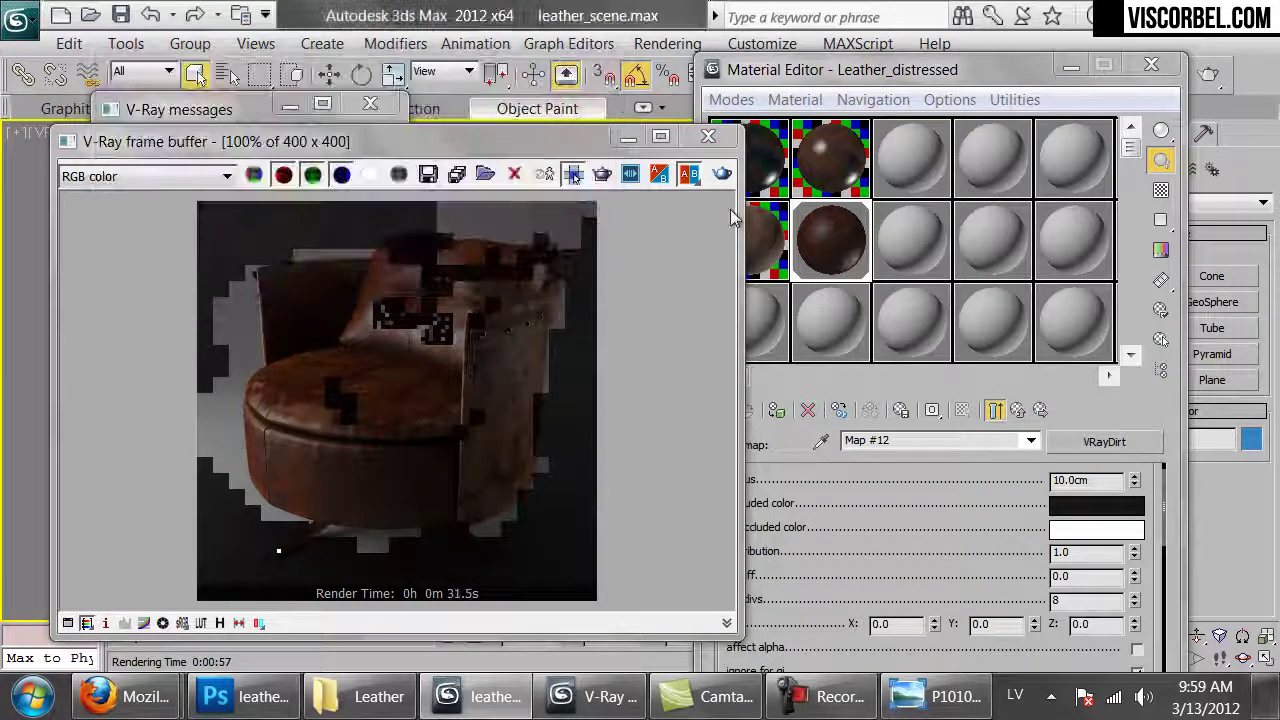
# - Copy the Leather_distressed material to an empty sample slot and rename the copy Leather_distressed_fix
pyautogui.click(708, 136)
pyautogui.click(826, 325)
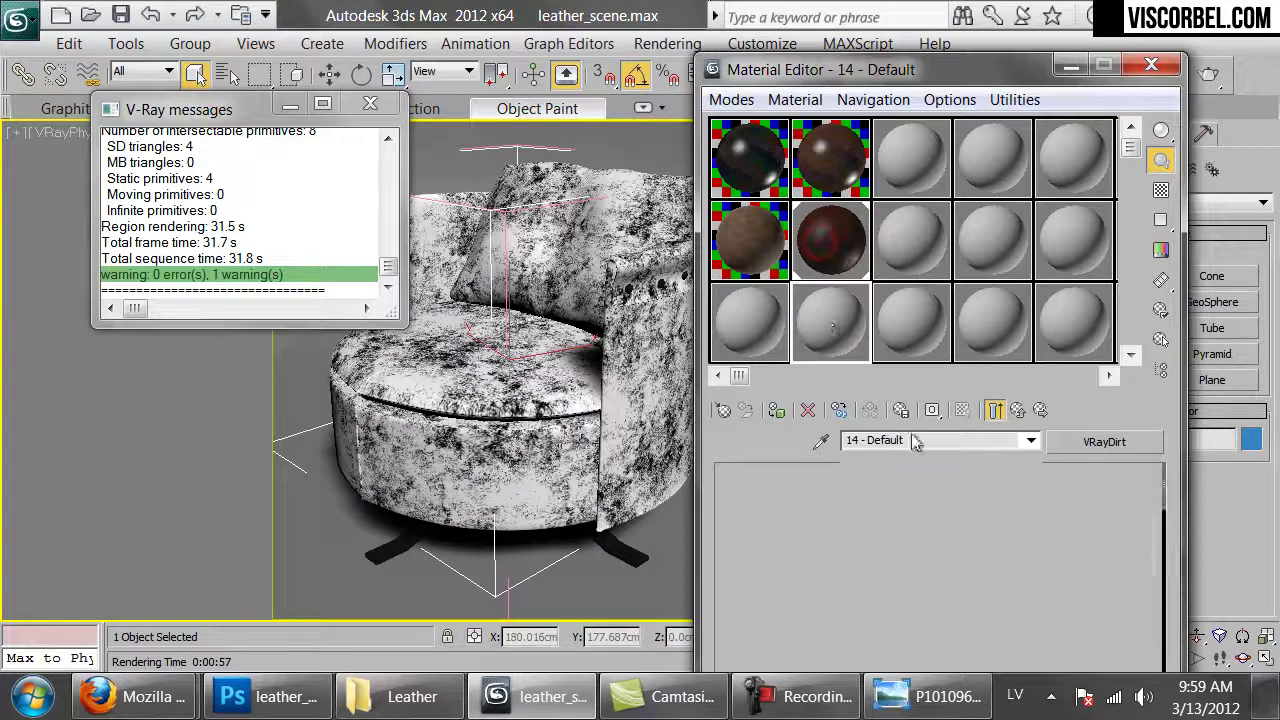
pyautogui.click(952, 433)
pyautogui.write('_distressed_')
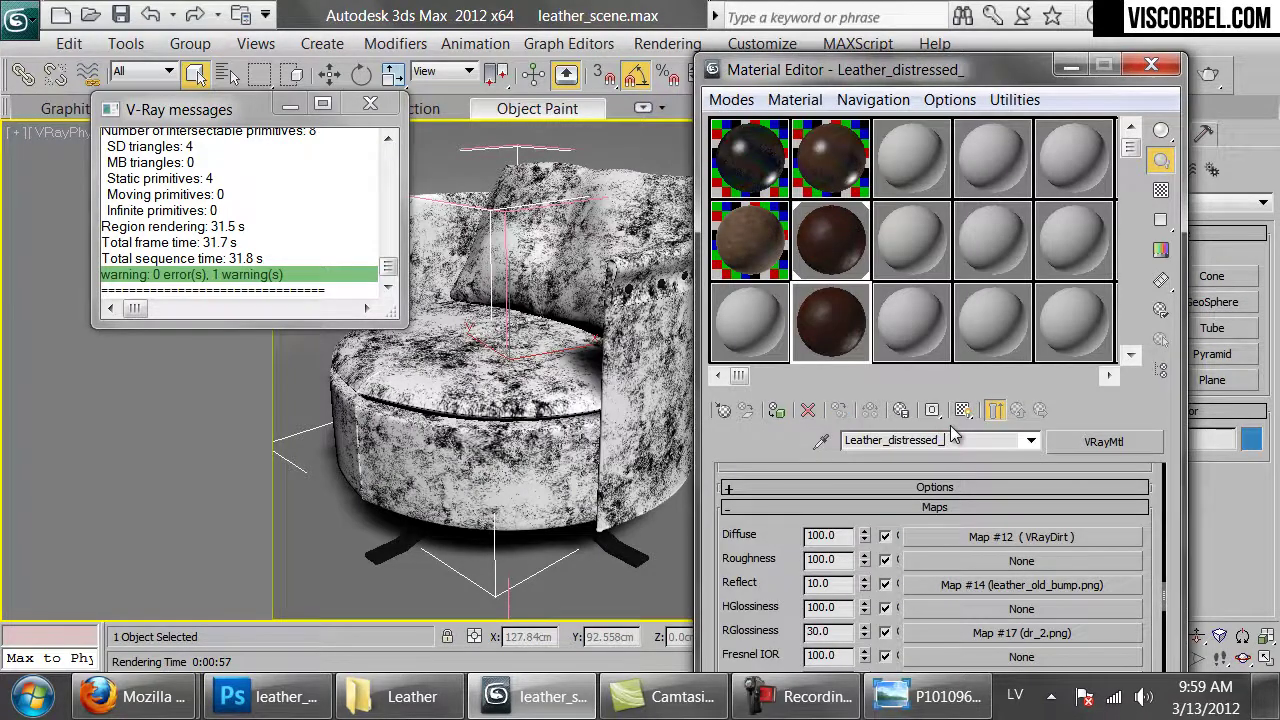
# - In Leather_distressed_fix, set the radius of the VRayDirt map nested in the diffuse's unoccluded color to 0.5 cm
pyautogui.click(993, 537)
pyautogui.scroll(-10, 1000, 560)
pyautogui.scroll(-2, 1045, 607)
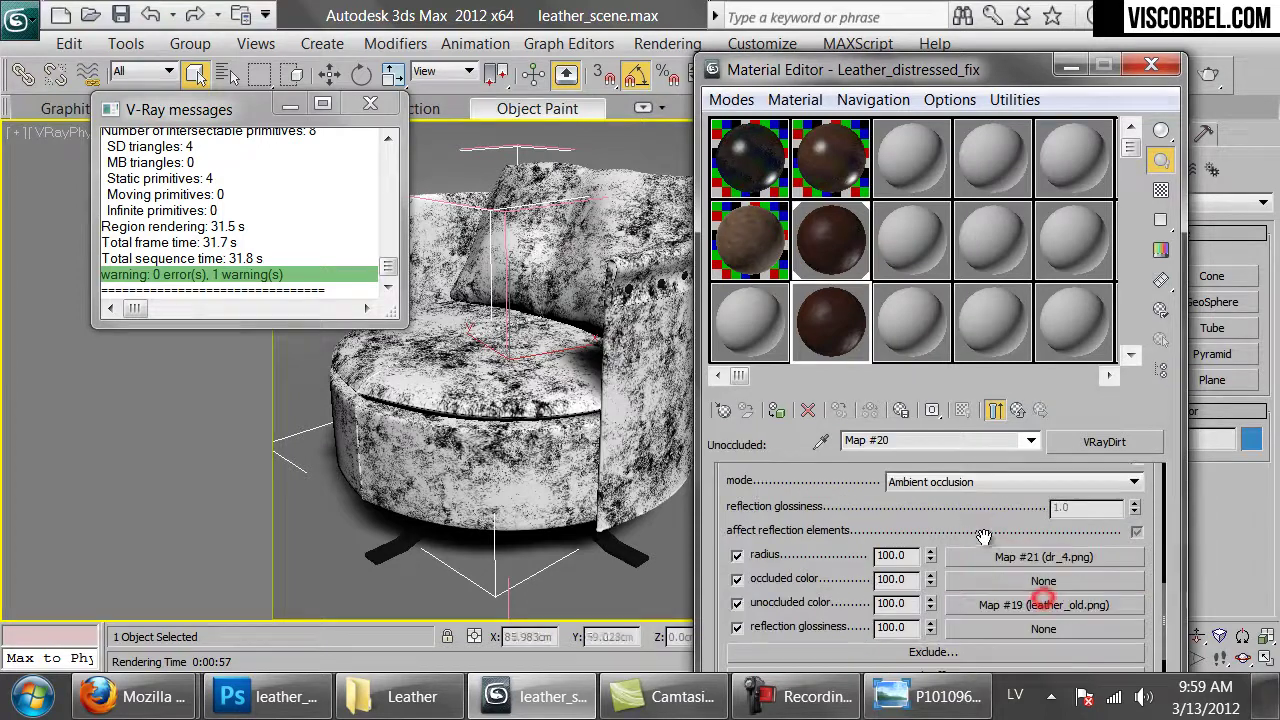
pyautogui.click(1043, 523)
pyautogui.scroll(10, 1043, 520)
pyautogui.doubleClick(1093, 502)
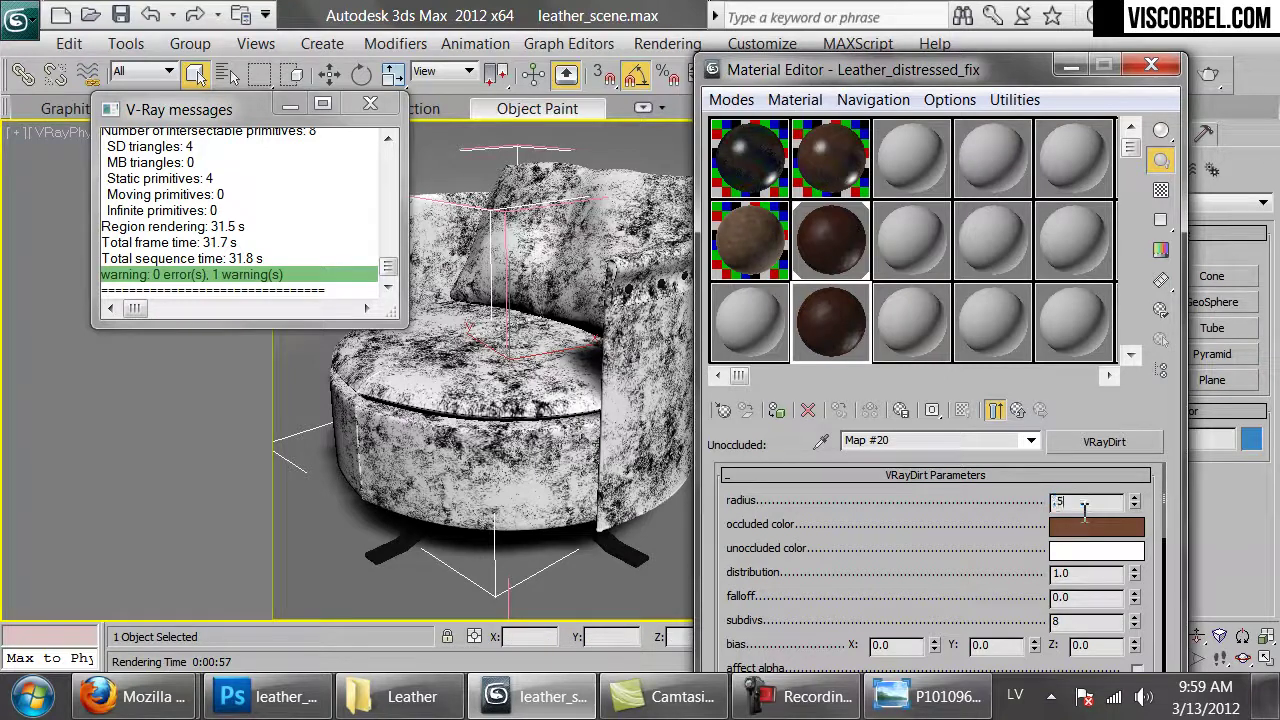
# - Assign Leather_distressed_fix to the armchair's outer arm shell and render the whole armchair
pyautogui.click(830, 337)
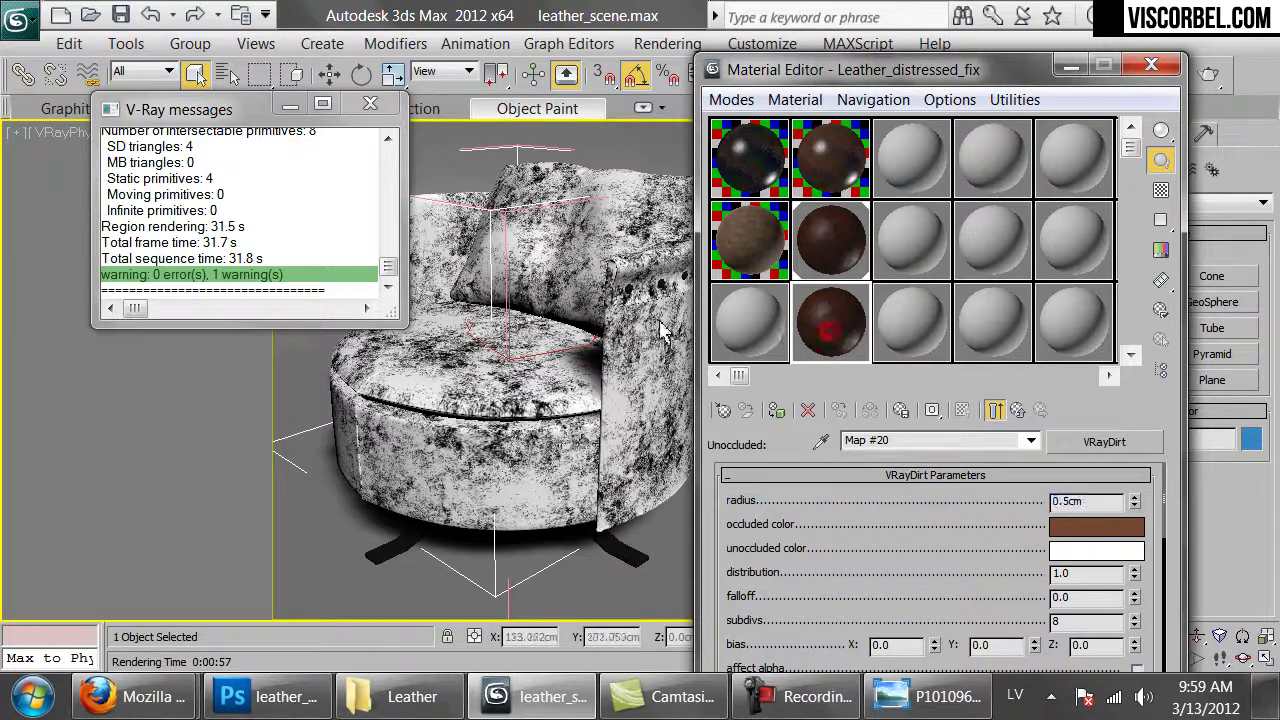
pyautogui.click(1211, 84)
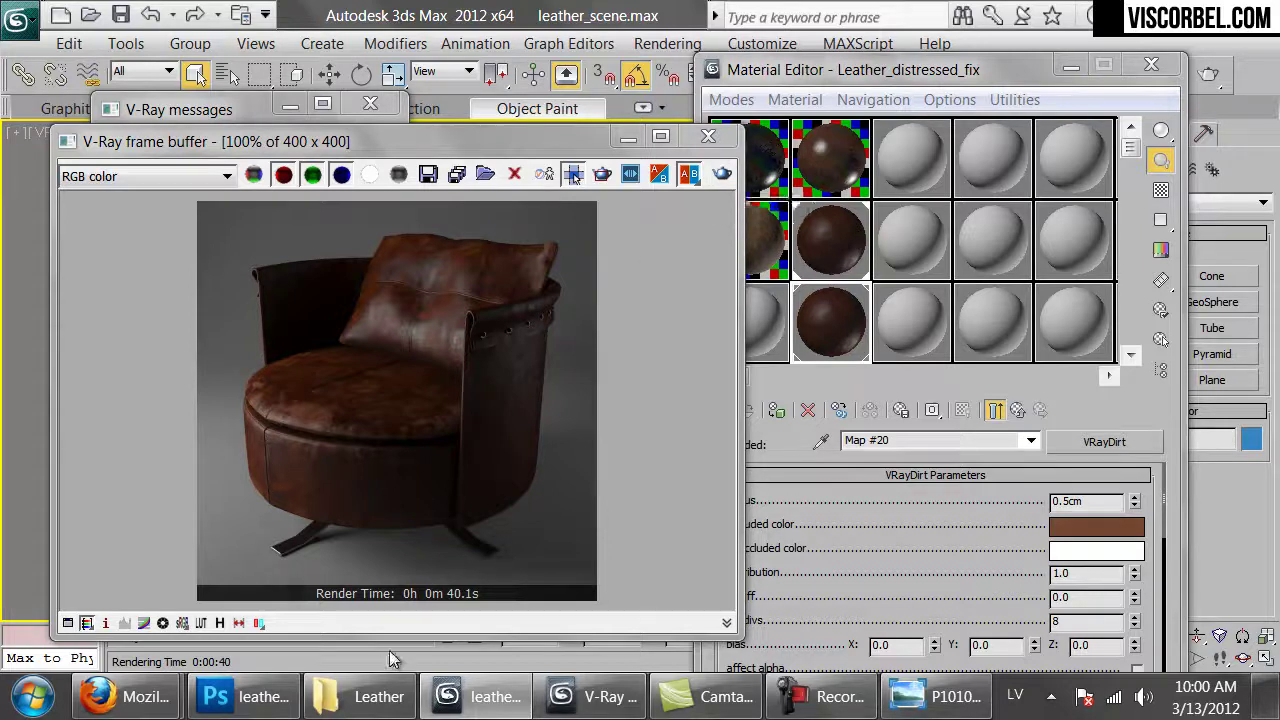
pyautogui.moveTo(245, 697)
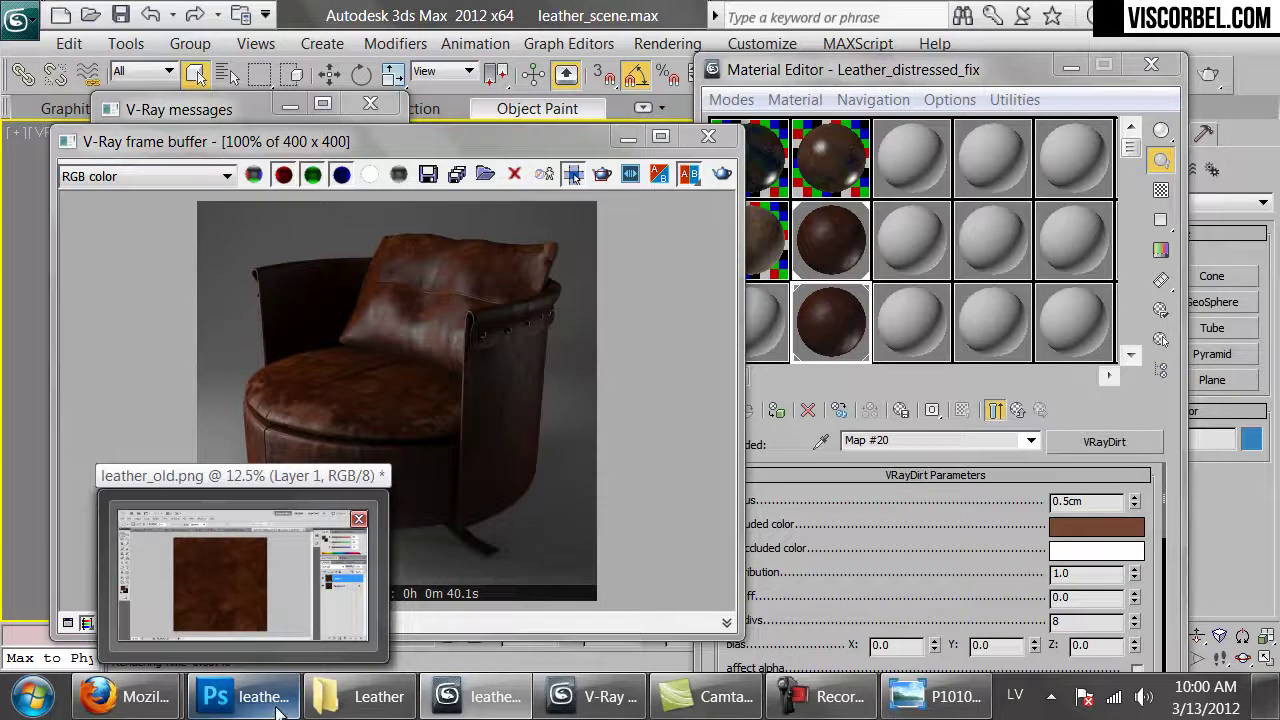
pyautogui.click(720, 355)
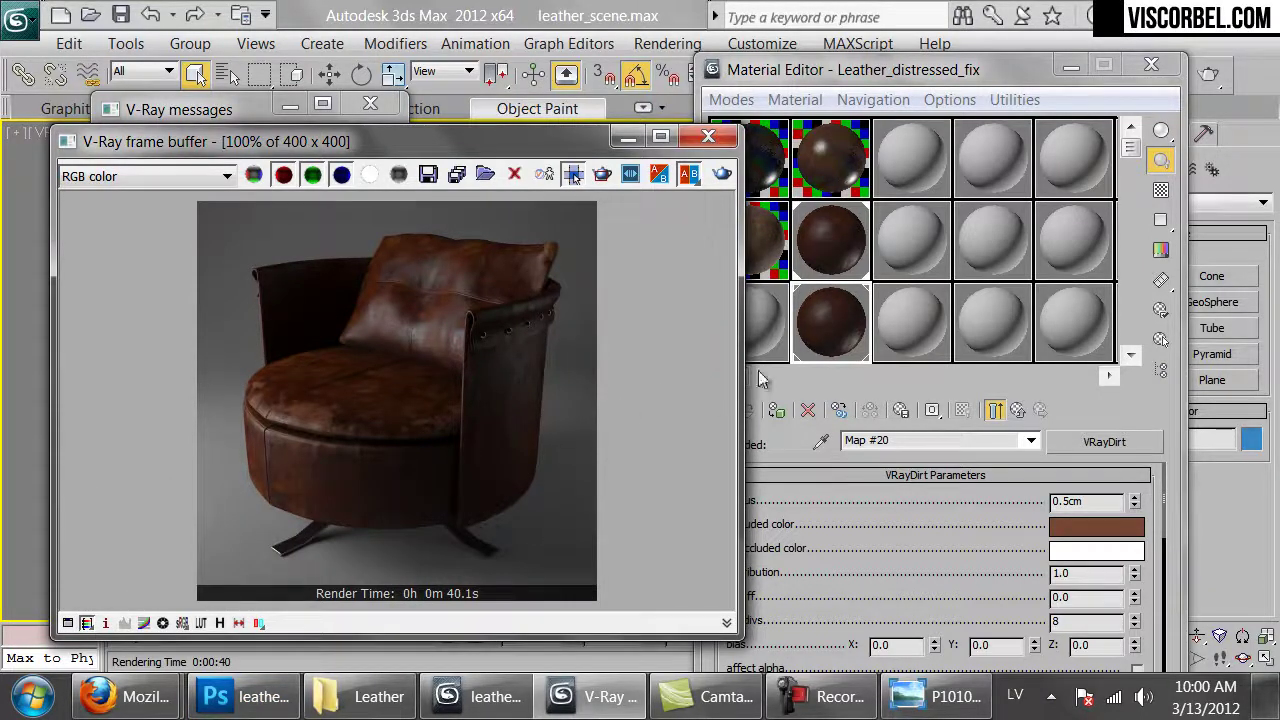
# - Close the finished render and return to the top level of the Leather_distressed material
pyautogui.click(707, 137)
pyautogui.click(838, 238)
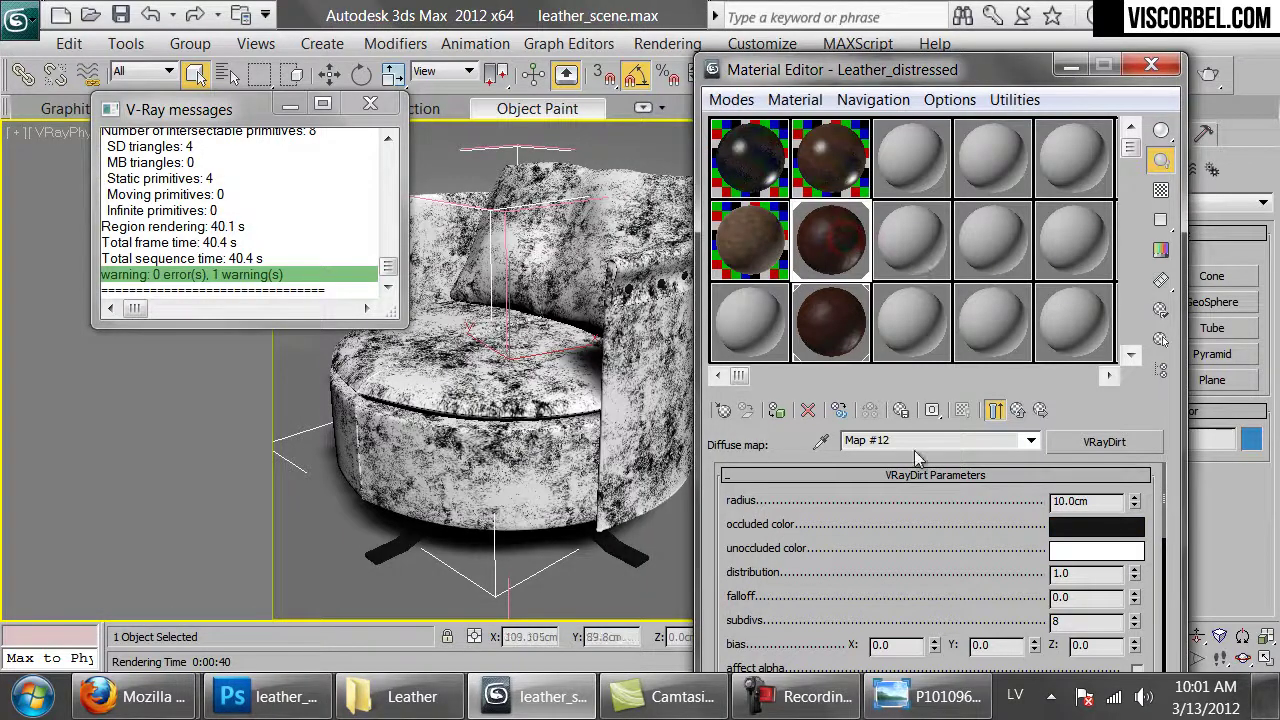
pyautogui.click(1015, 410)
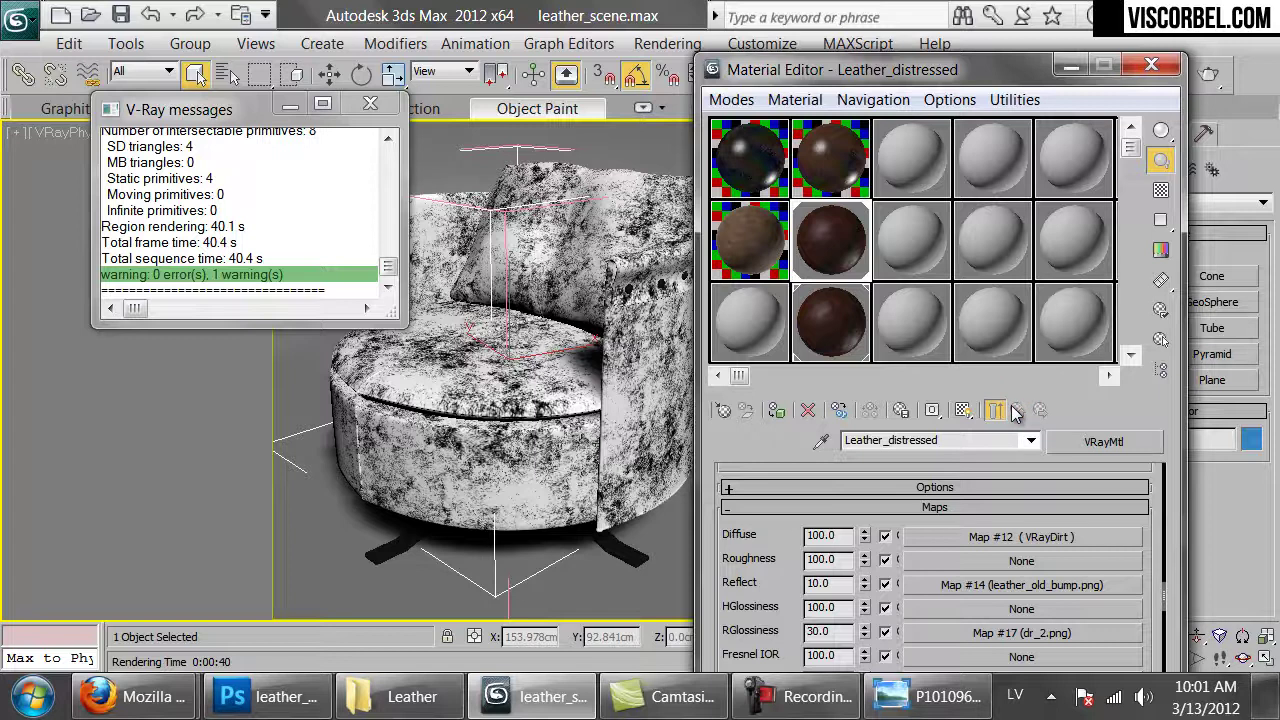
# - Switch to Firefox and browse the Leather category on CGTextures for a snakeskin texture
pyautogui.moveTo(120, 697)
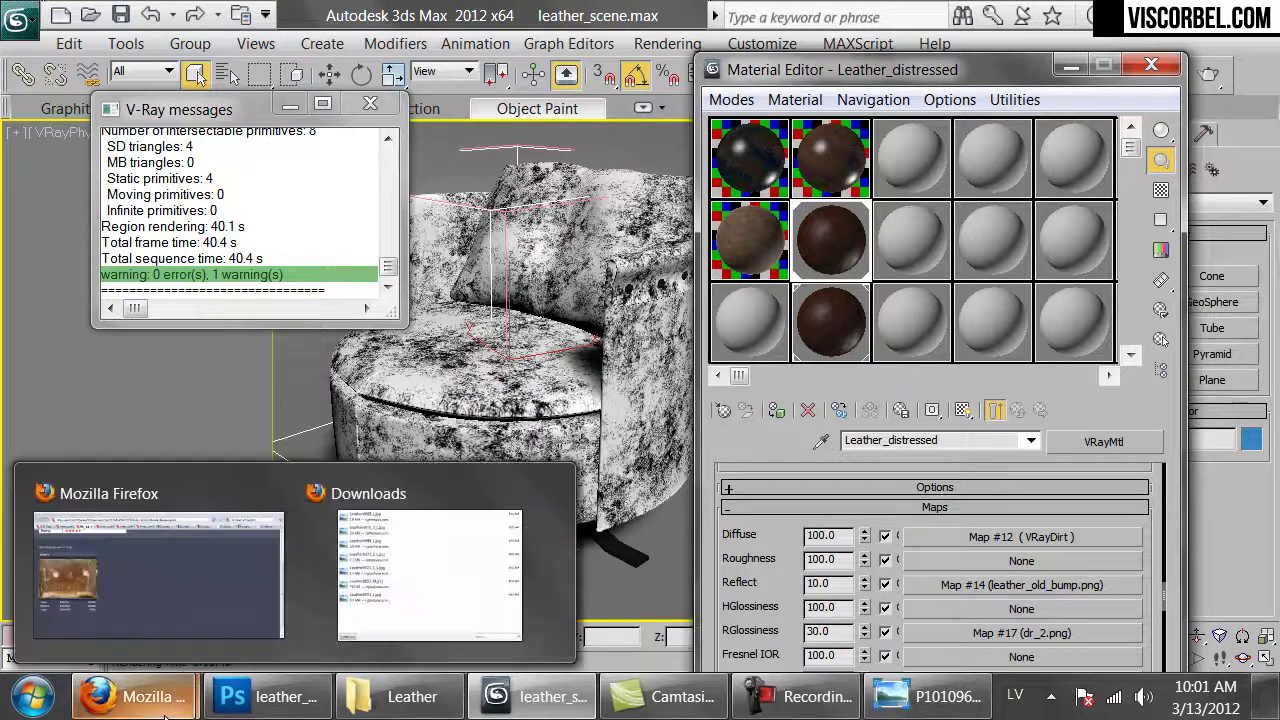
pyautogui.click(152, 601)
pyautogui.rightClick(533, 470)
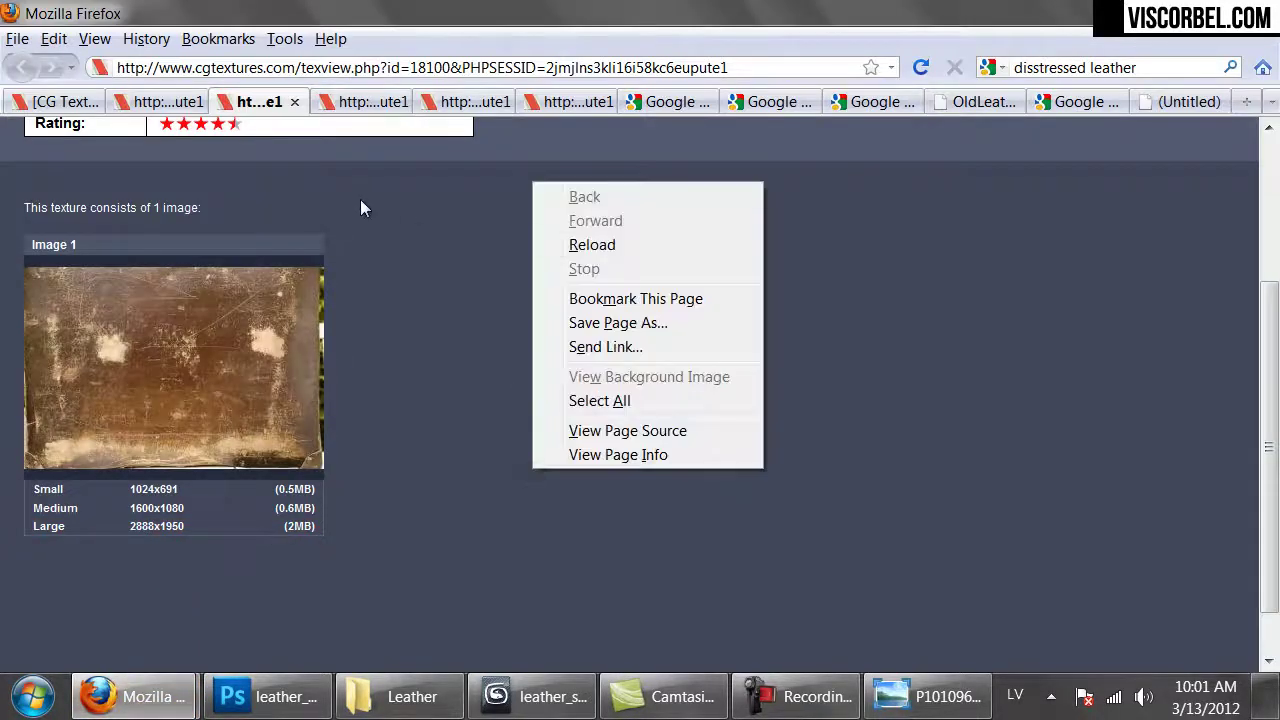
pyautogui.click(160, 101)
pyautogui.click(55, 101)
pyautogui.scroll(10, 685, 436)
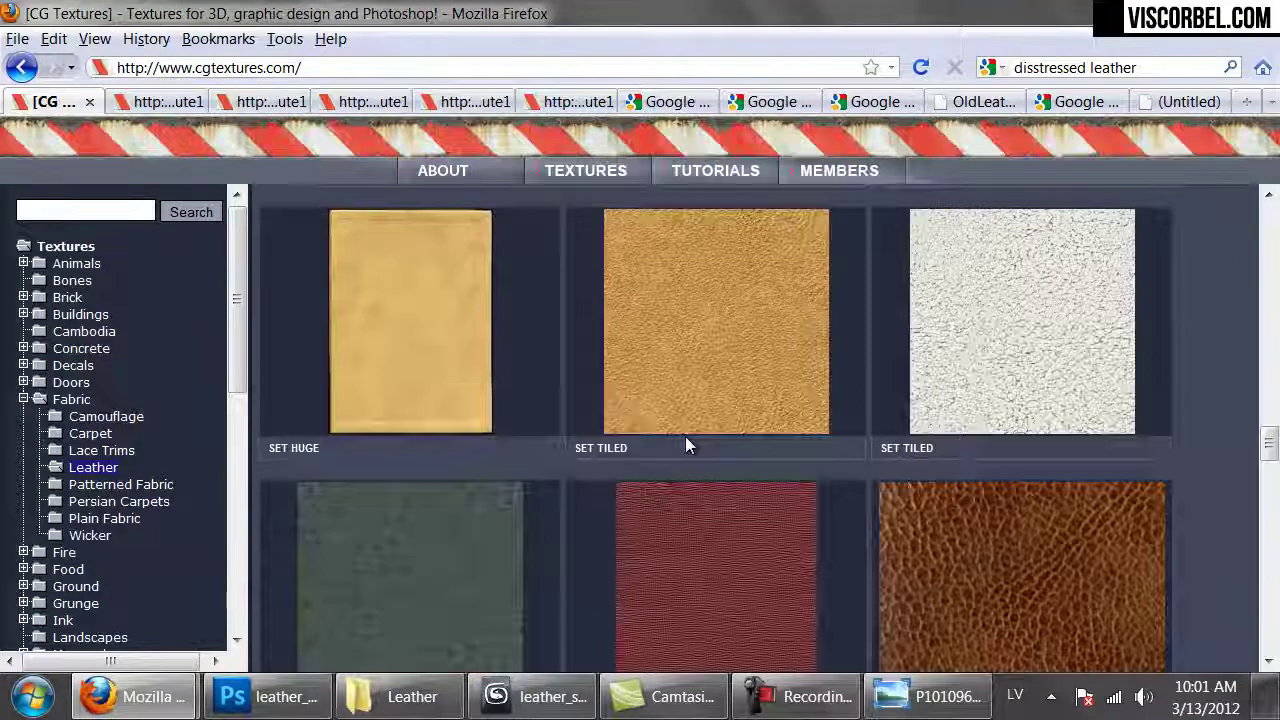
pyautogui.scroll(3, 688, 452)
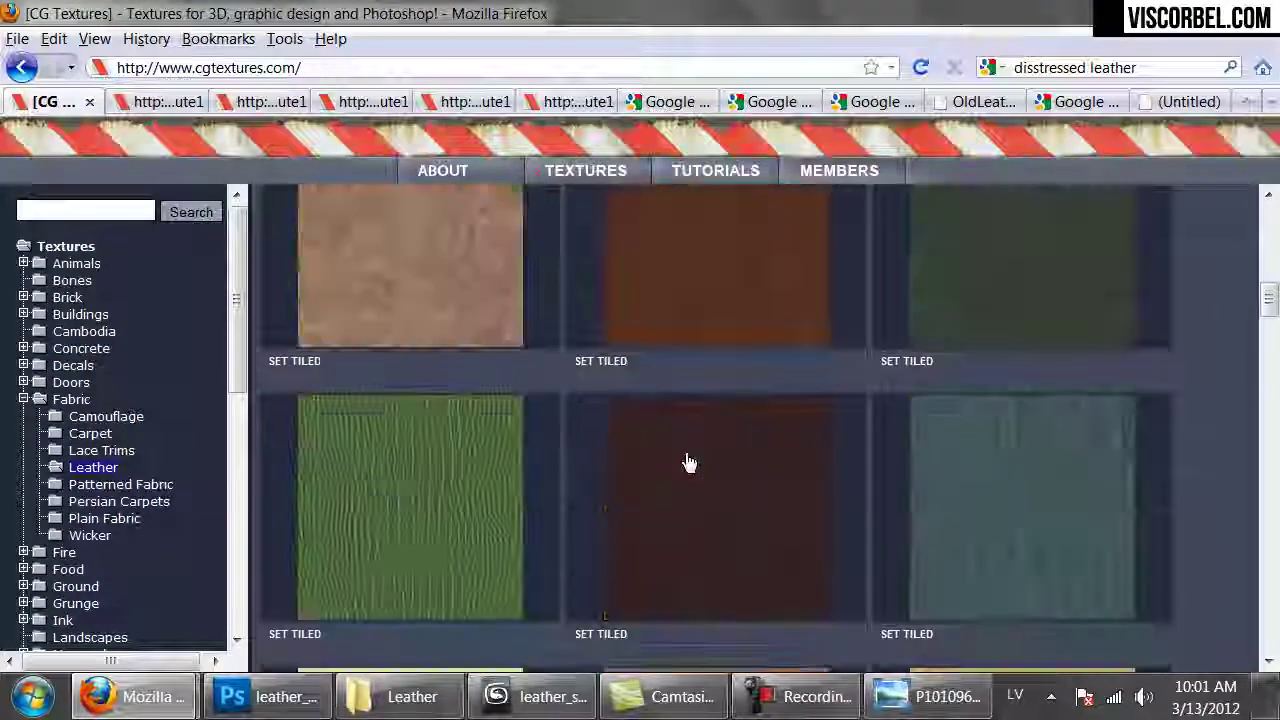
# - Open the green snakeskin Leather0085 texture page and download the large 3500x3500 version of tiled Image 1, to open with Photoshop
pyautogui.click(478, 458)
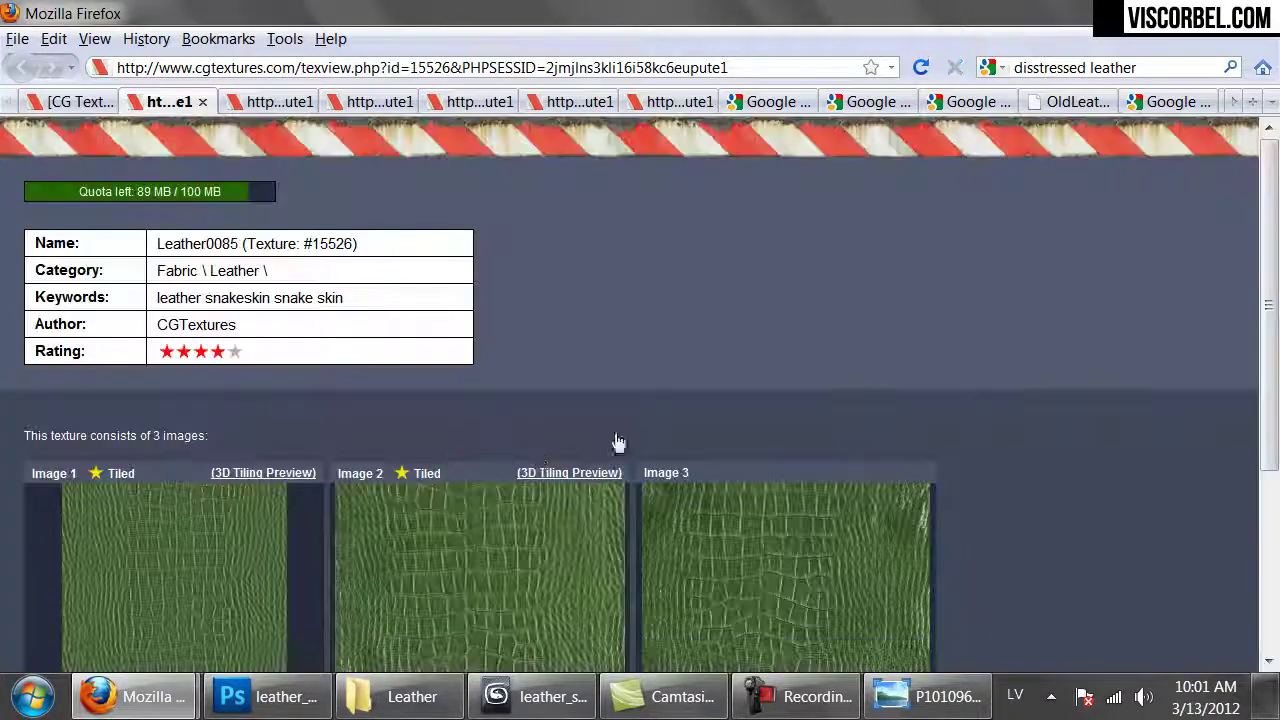
pyautogui.scroll(-5, 603, 446)
pyautogui.scroll(4, 834, 423)
pyautogui.moveTo(220, 514)
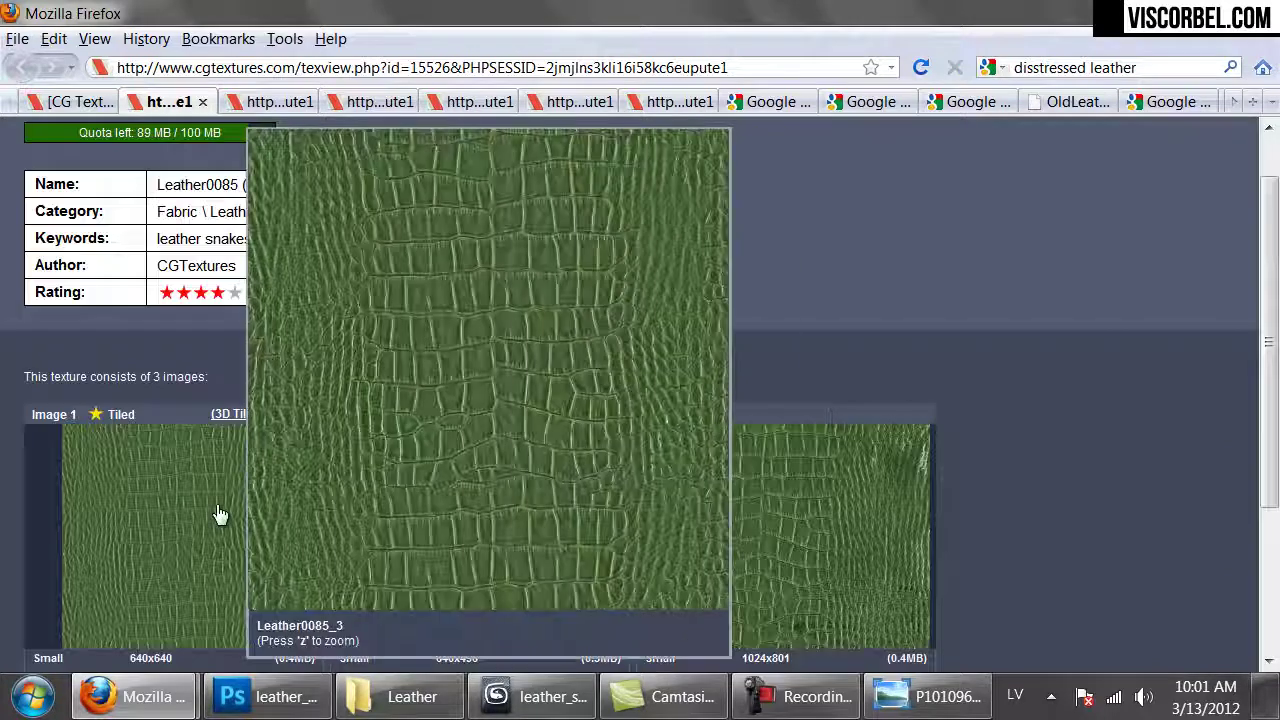
pyautogui.scroll(-4, 218, 510)
pyautogui.click(160, 470)
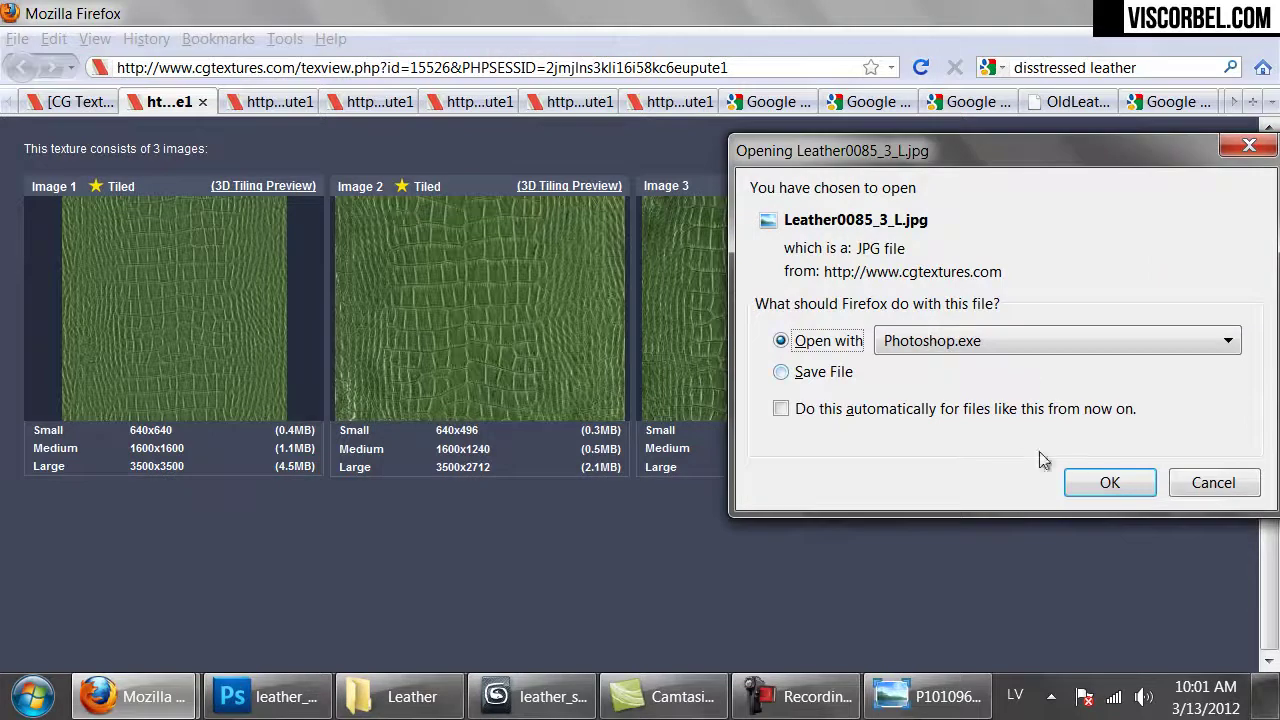
pyautogui.click(1100, 482)
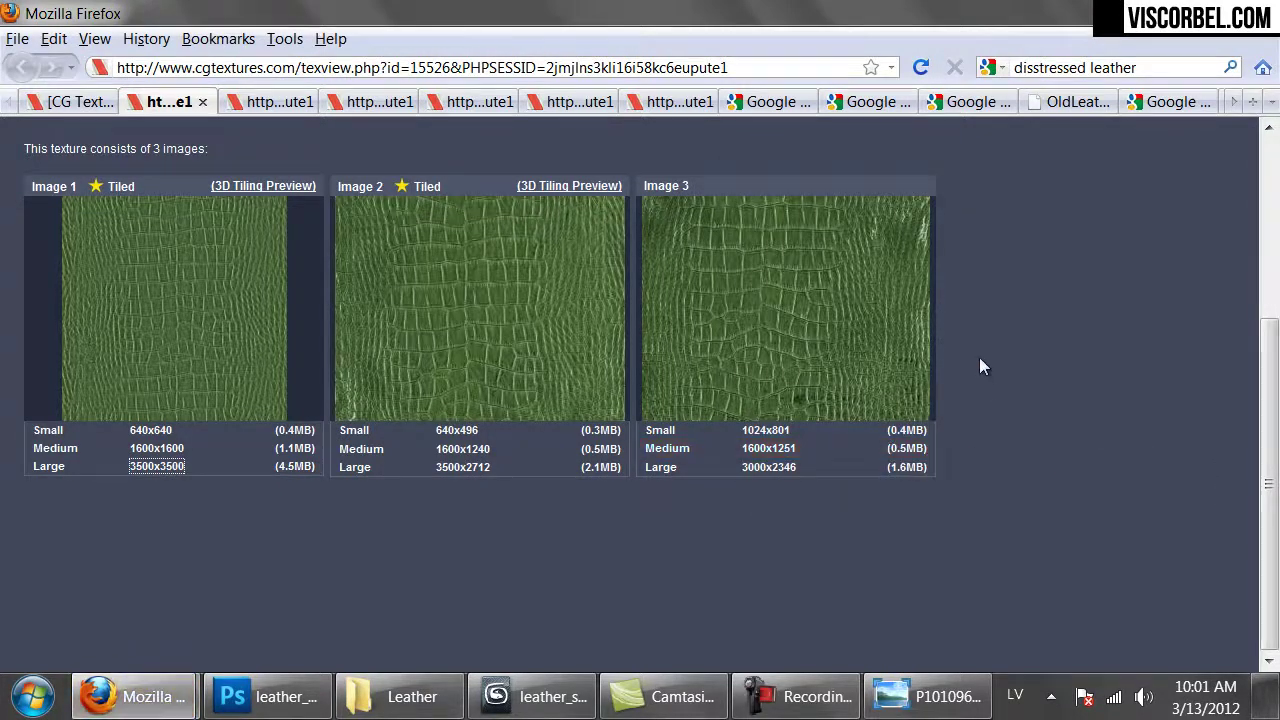
# - Switch to Photoshop, desaturate the green snakeskin texture with Hue/Saturation and invert its tones
pyautogui.moveTo(527, 418)
pyautogui.click(270, 697)
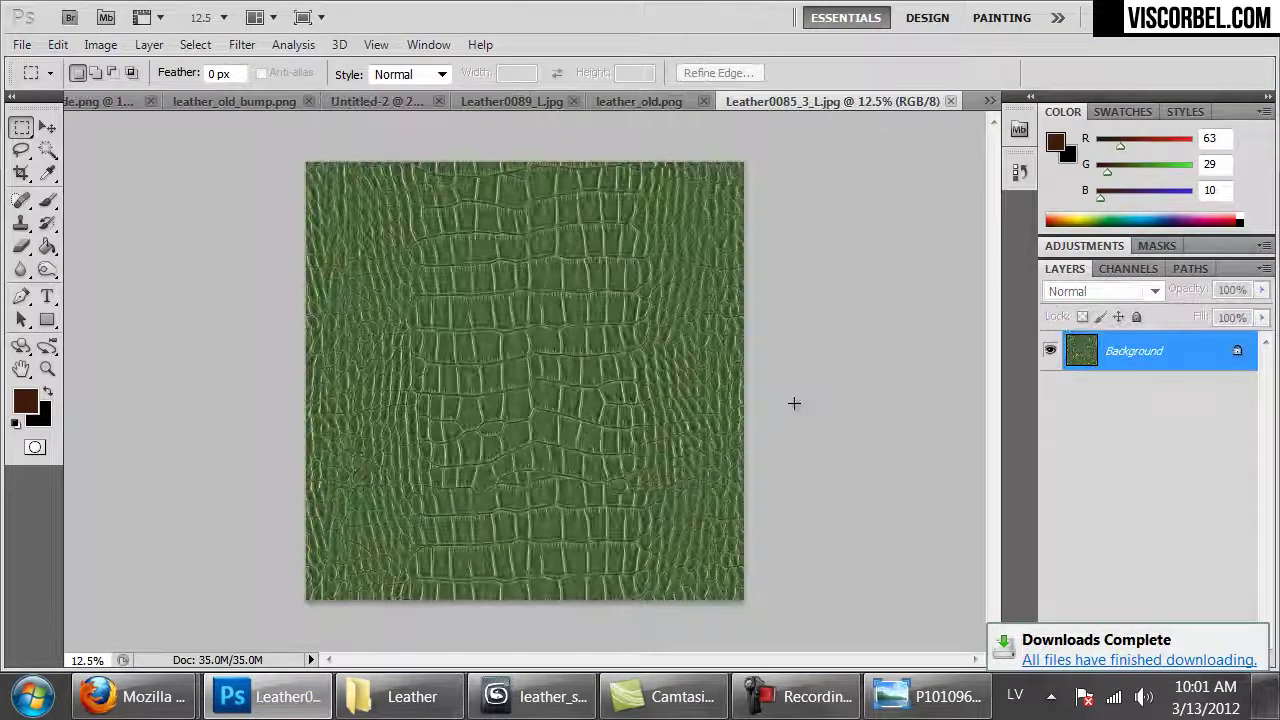
pyautogui.hotkey('ctrl', 'u')
pyautogui.click(862, 400)
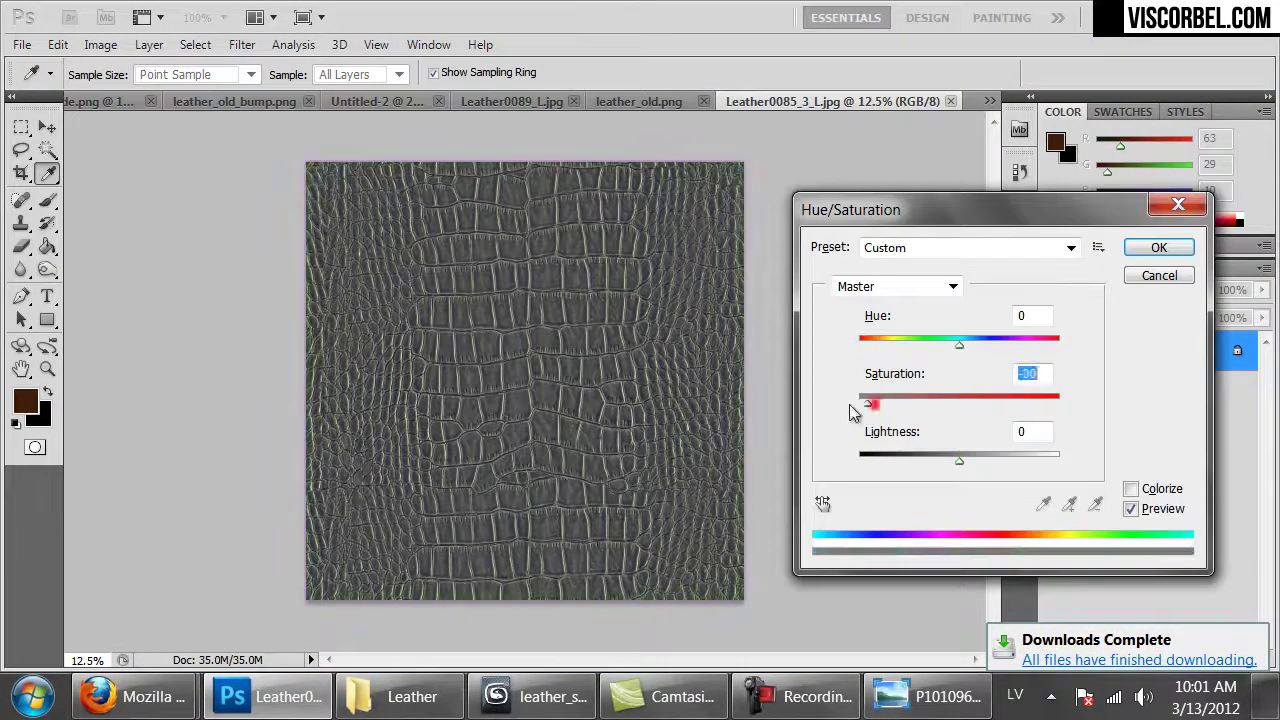
pyautogui.click(1157, 251)
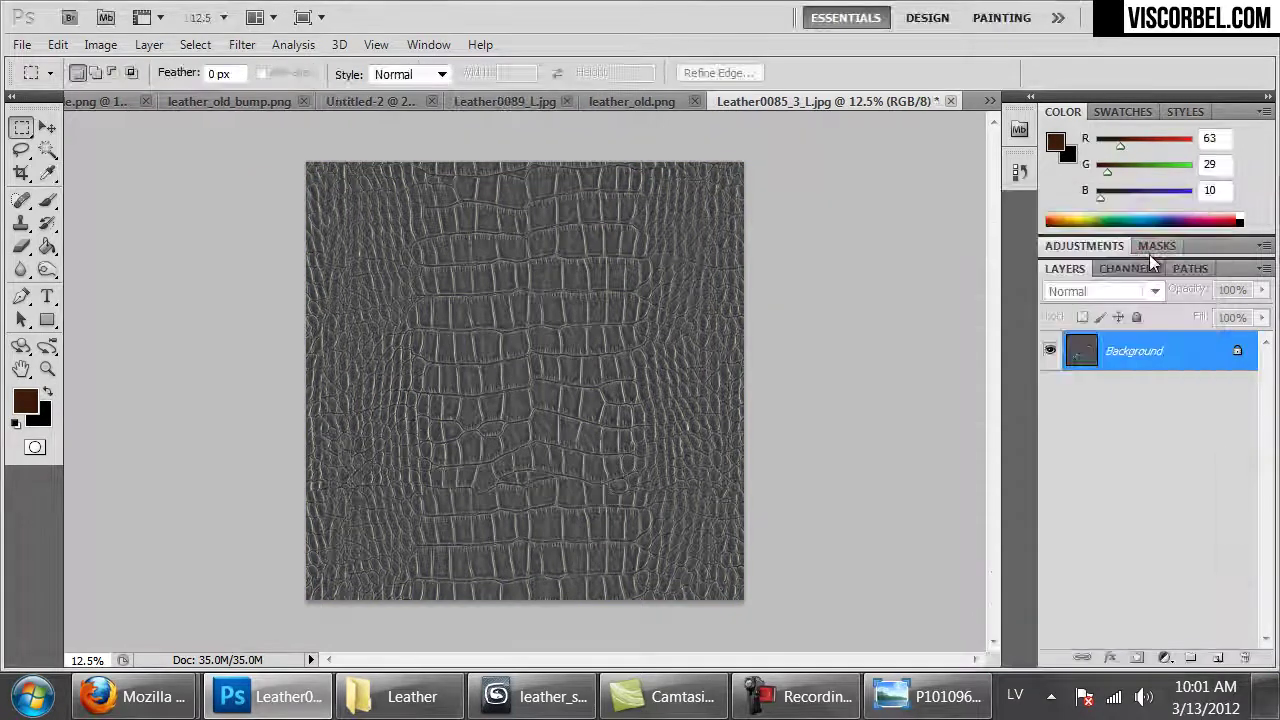
pyautogui.hotkey('ctrl', 'i')
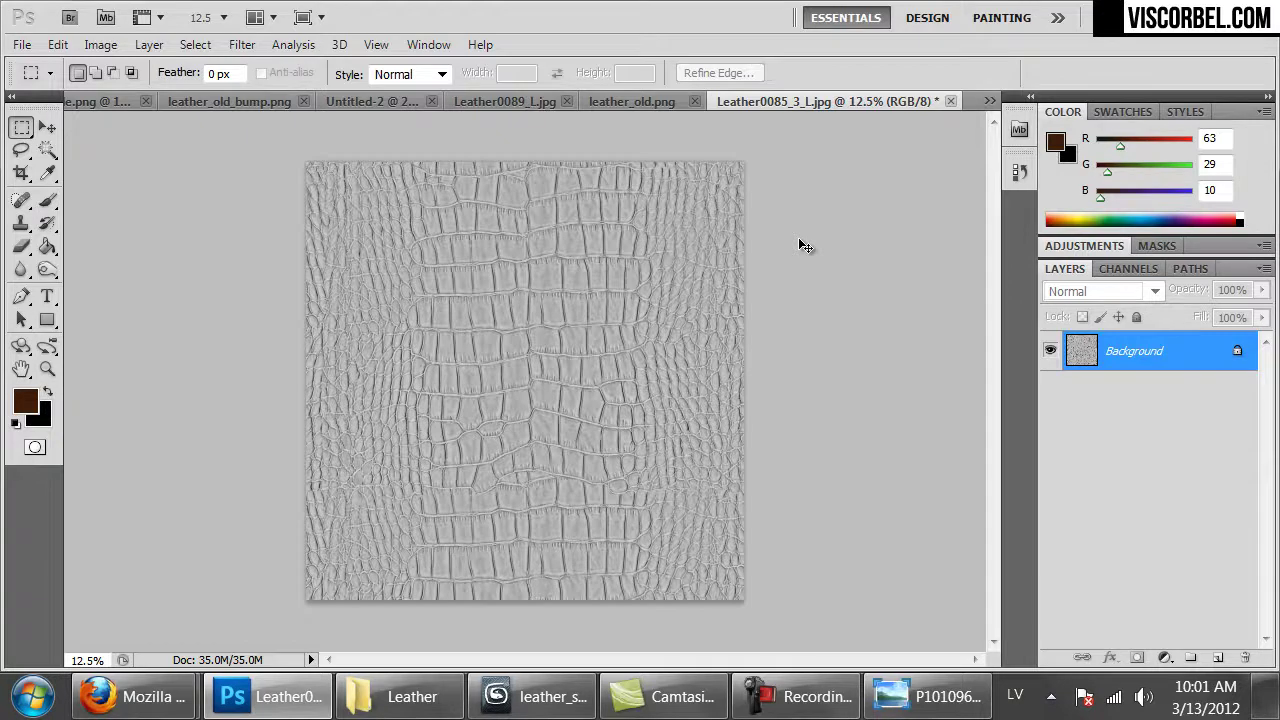
# - Raise the snakeskin texture's contrast with Levels, setting the input black point to 113 and the white point to 214
pyautogui.hotkey('ctrl', 'l')
pyautogui.moveTo(829, 385); pyautogui.dragTo(860, 385)
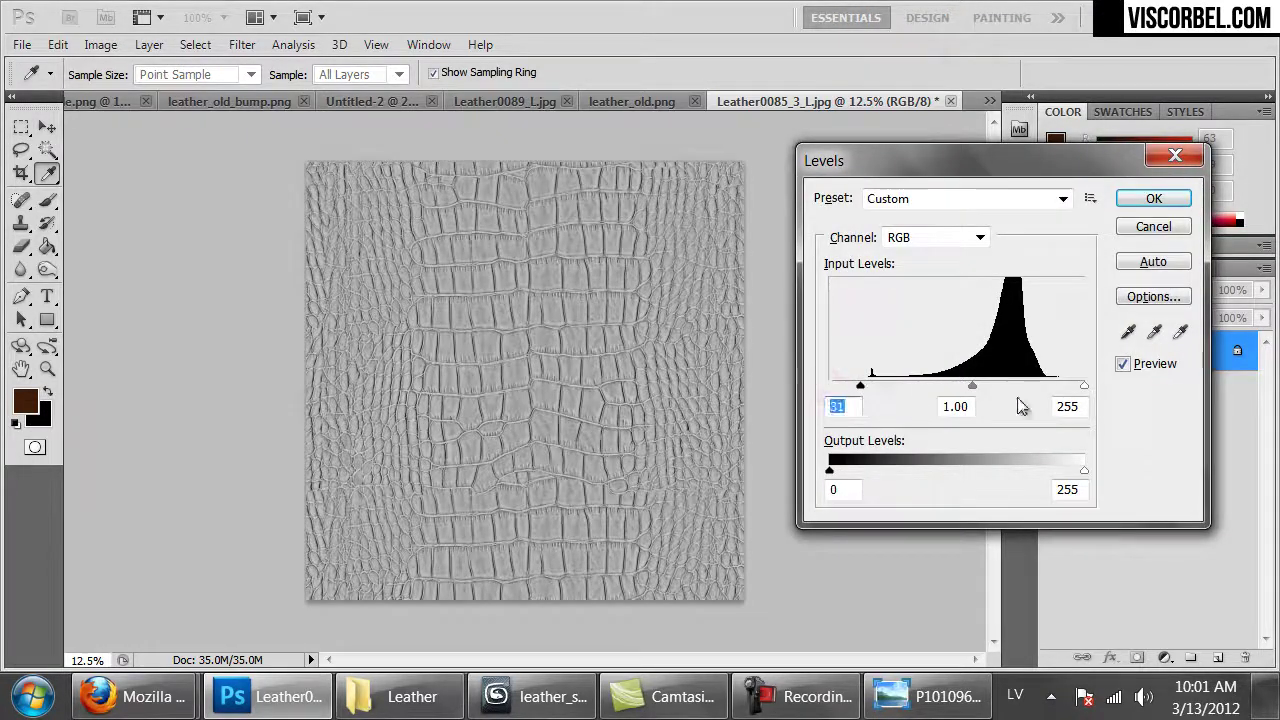
pyautogui.moveTo(1078, 388); pyautogui.dragTo(1062, 386)
pyautogui.moveTo(860, 386); pyautogui.dragTo(942, 386)
pyautogui.moveTo(1062, 386); pyautogui.dragTo(1043, 386)
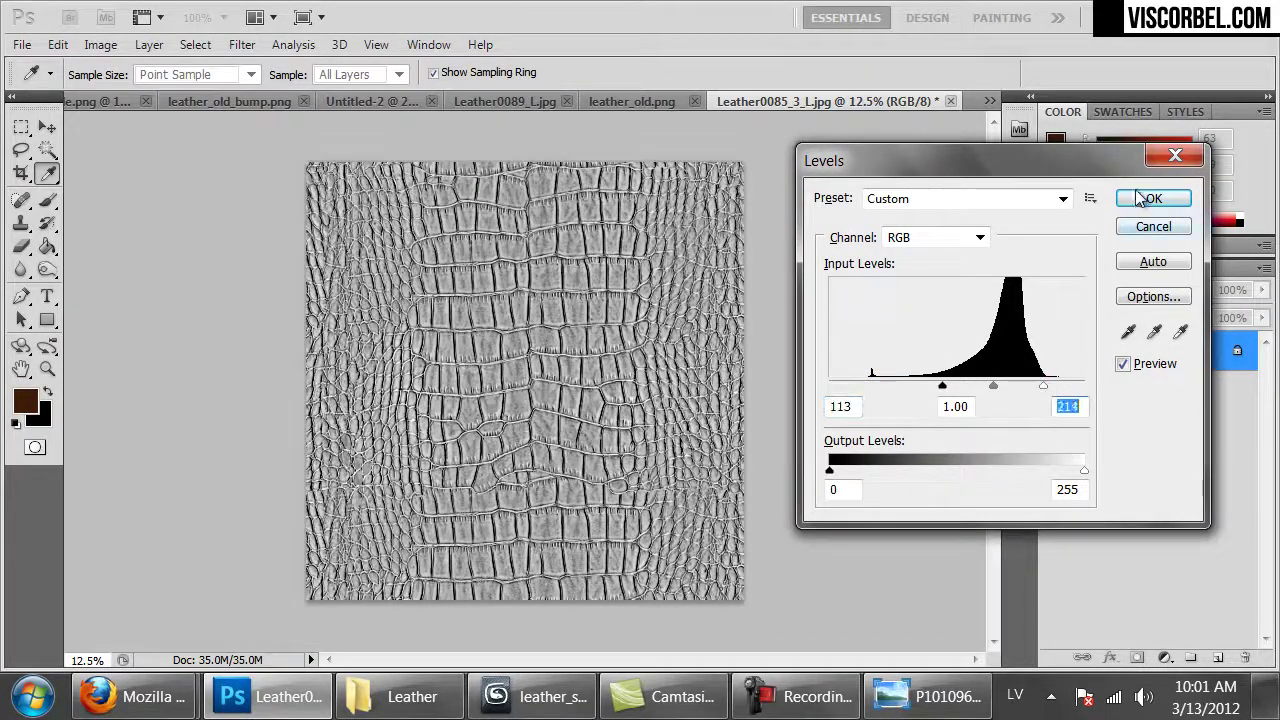
pyautogui.click(1140, 198)
# - Select the near-white crease lines between the scales with Color Range, using sampled colors and a fuzziness of 40
pyautogui.hotkey('ctrl', '1')
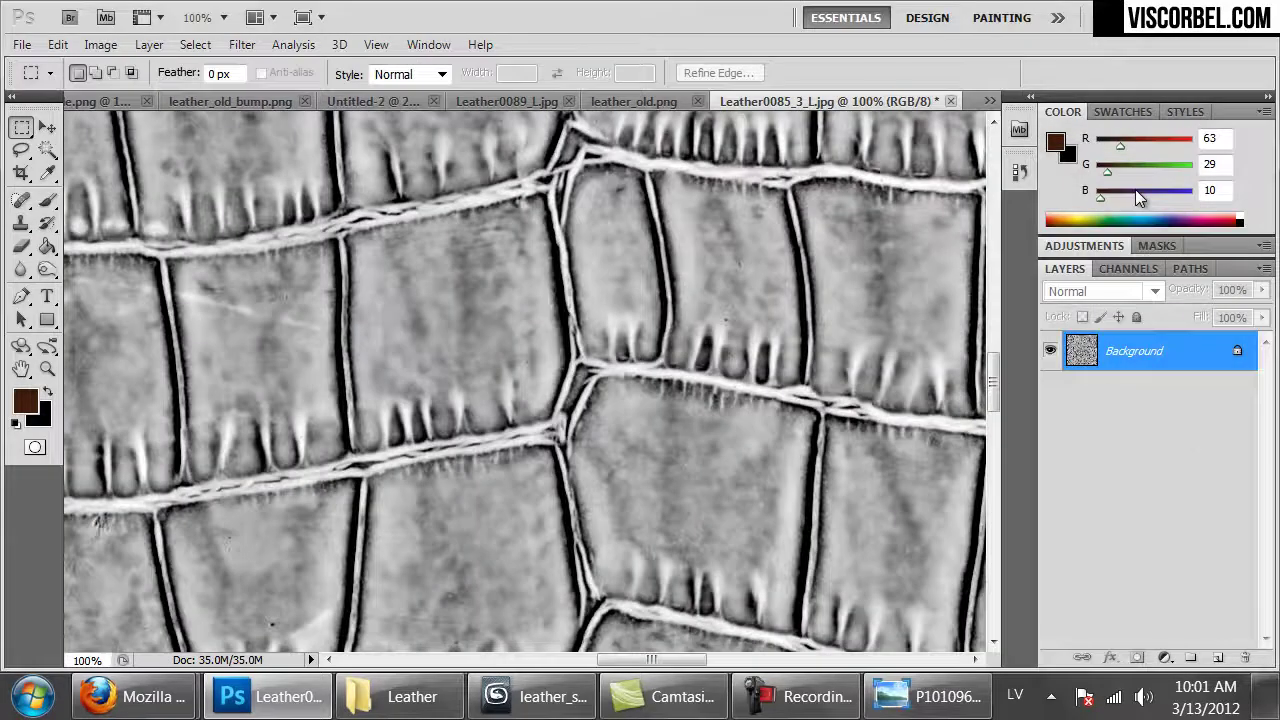
pyautogui.hotkey('ctrl', '-')
pyautogui.hotkey('ctrl', '-')
pyautogui.hotkey('ctrl', '-')
pyautogui.hotkey('ctrl', '-')
pyautogui.hotkey('ctrl', '+')
pyautogui.hotkey('ctrl', '+')
pyautogui.hotkey('ctrl', '+')
pyautogui.hotkey('ctrl', '+')
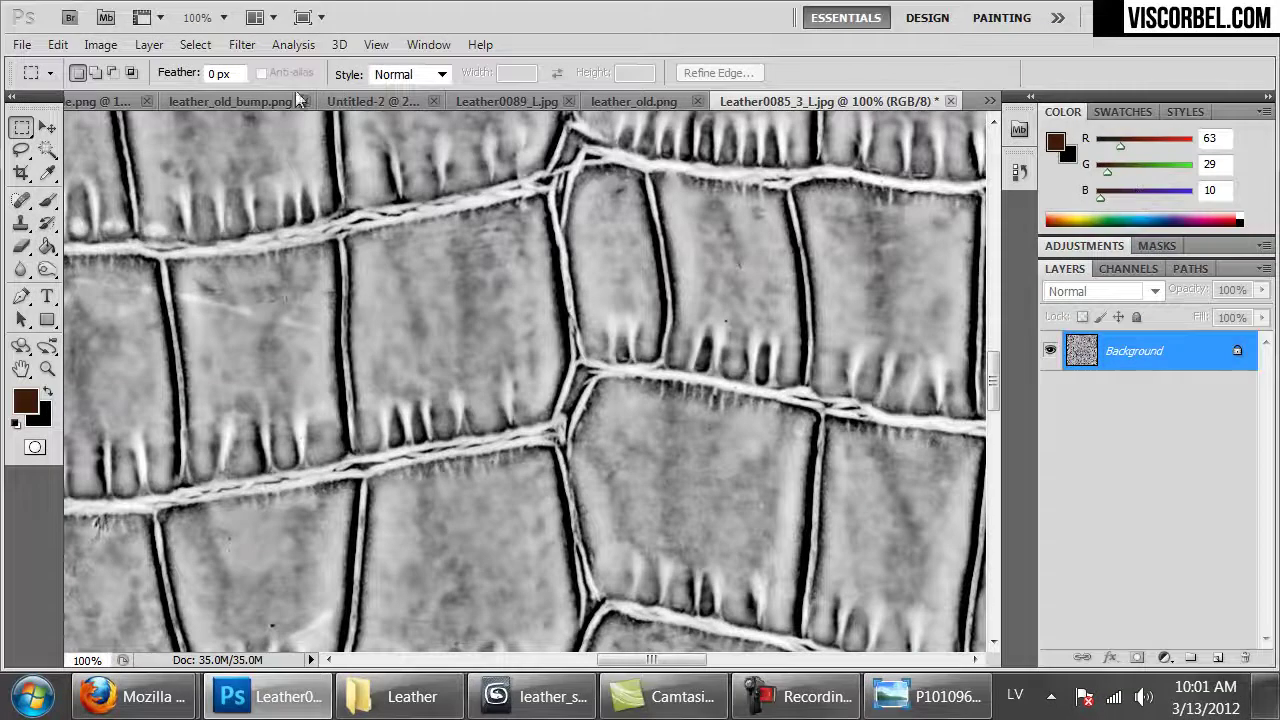
pyautogui.click(195, 44)
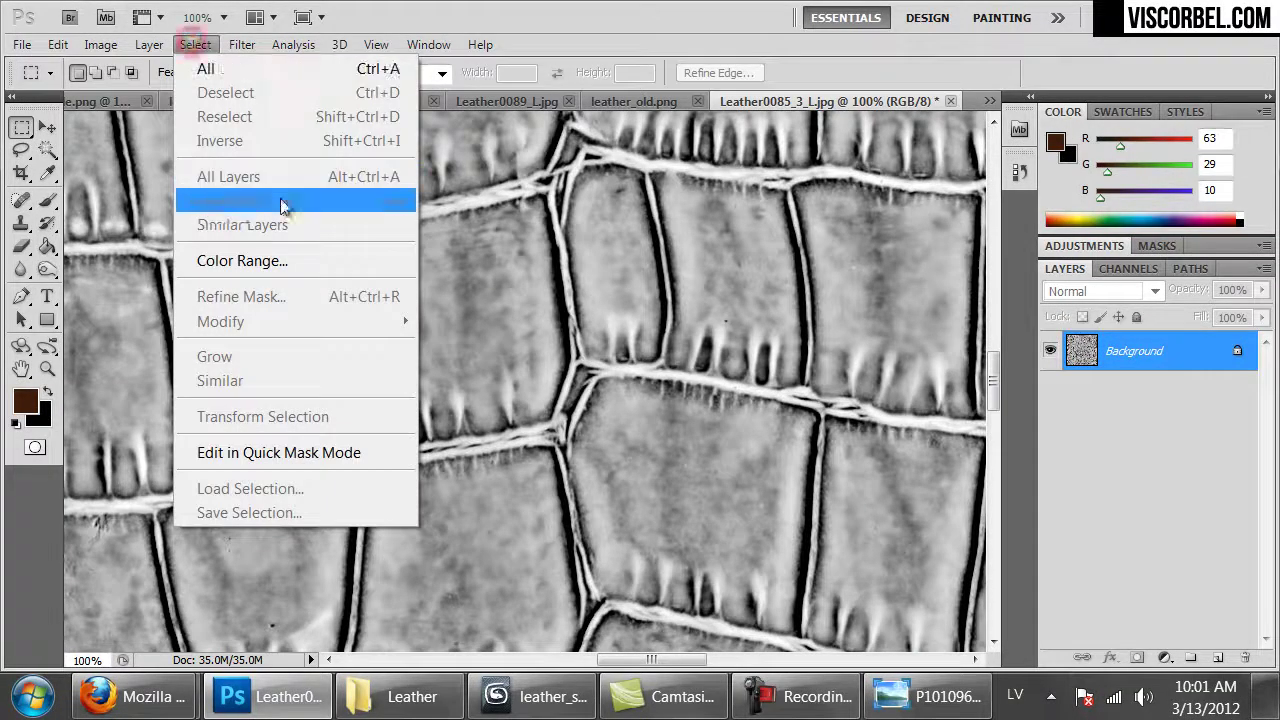
pyautogui.click(285, 261)
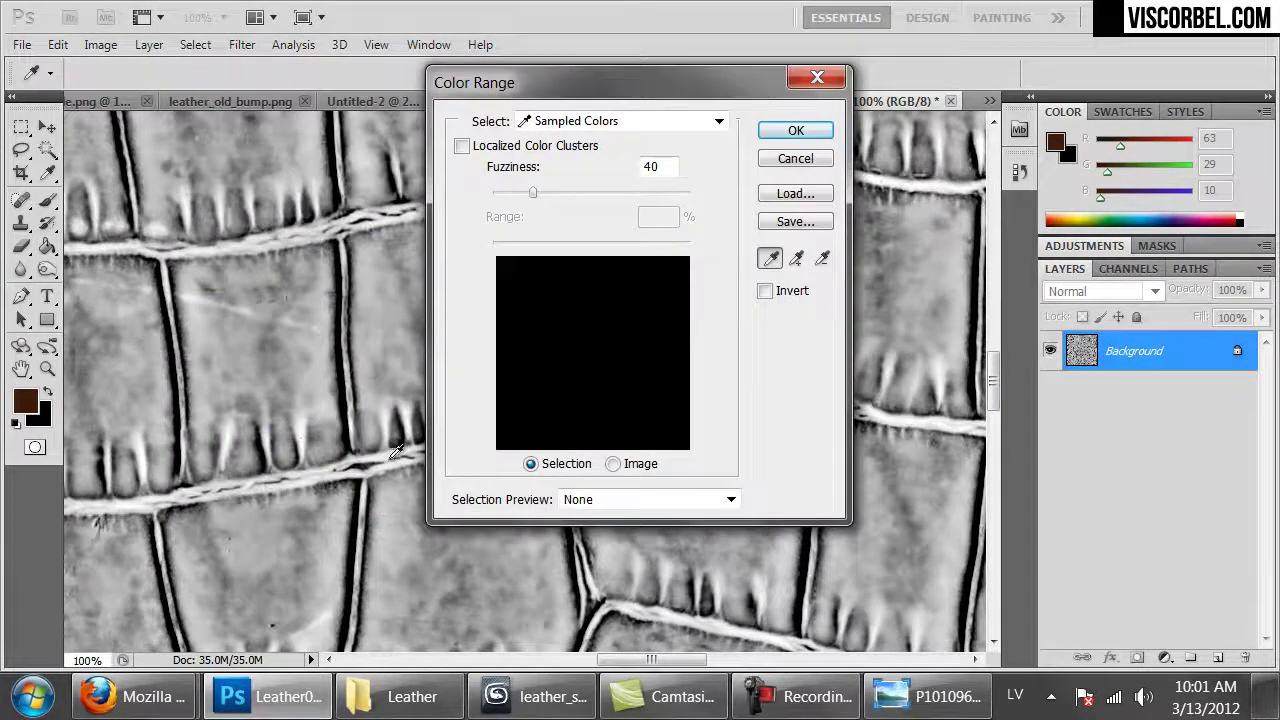
pyautogui.click(387, 454)
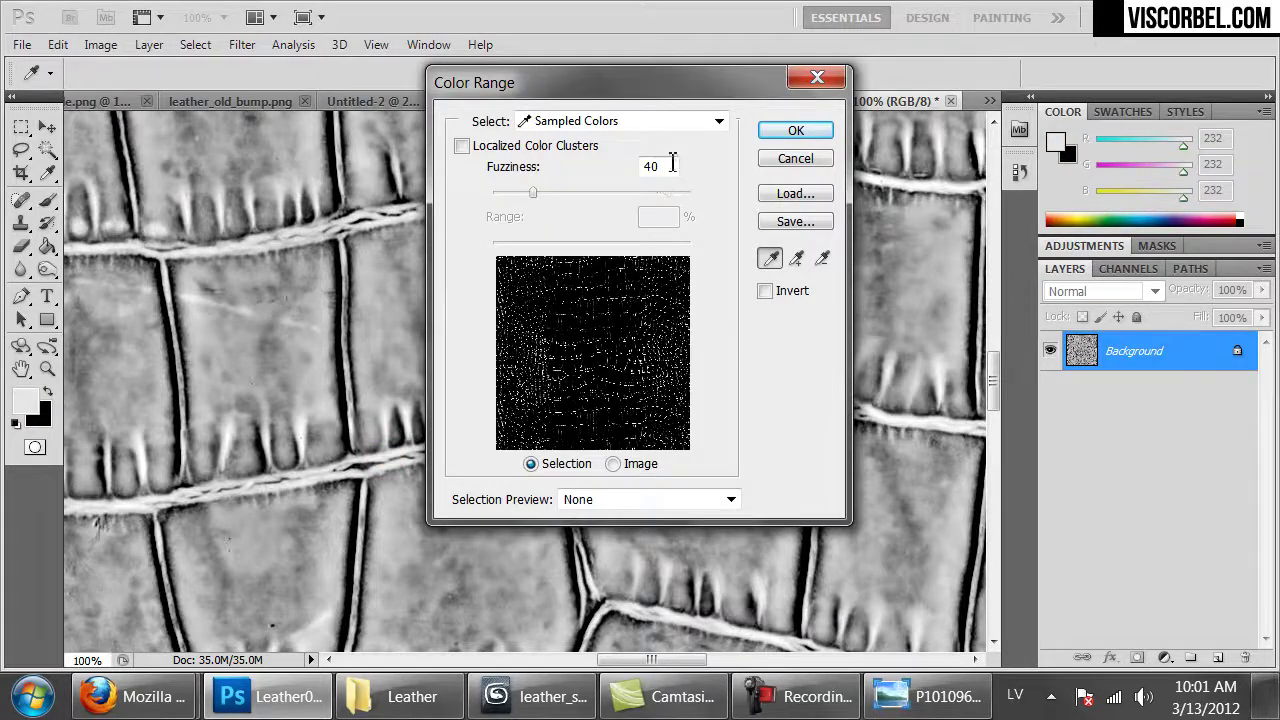
pyautogui.click(795, 130)
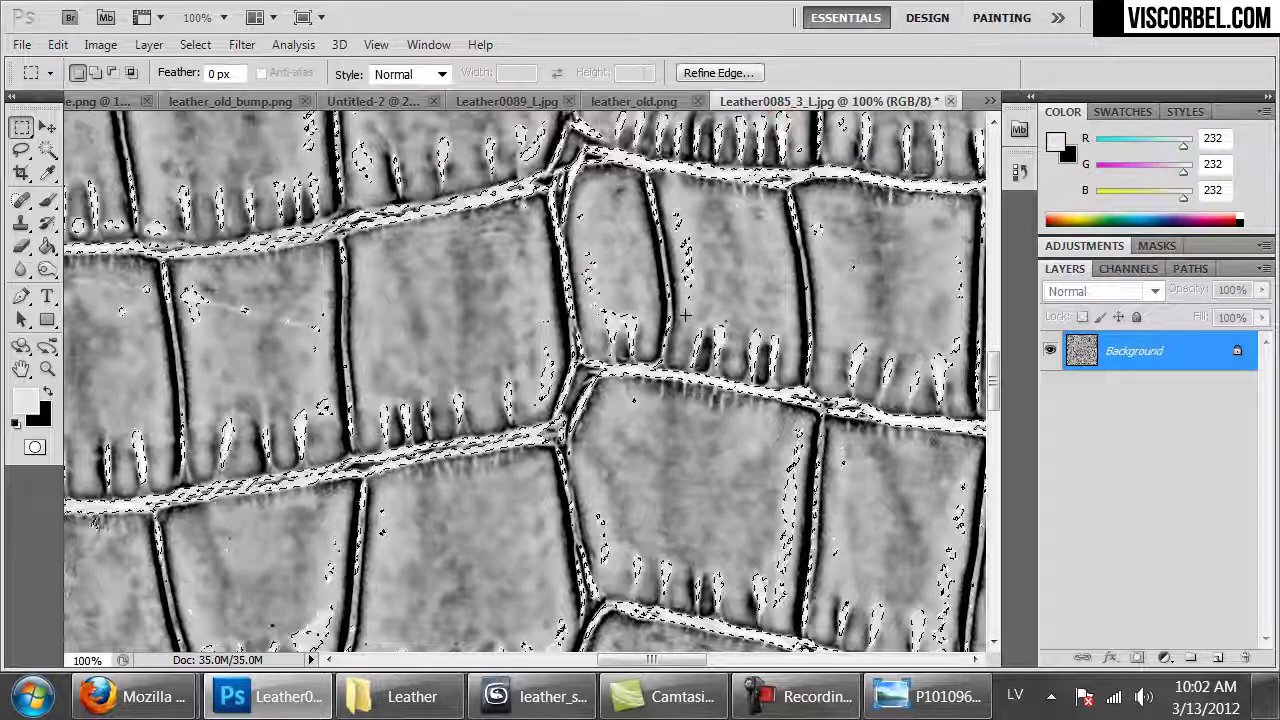
# - Expand the crease selection by 5 pixels
pyautogui.moveTo(810, 510); pyautogui.dragTo(507, 80)
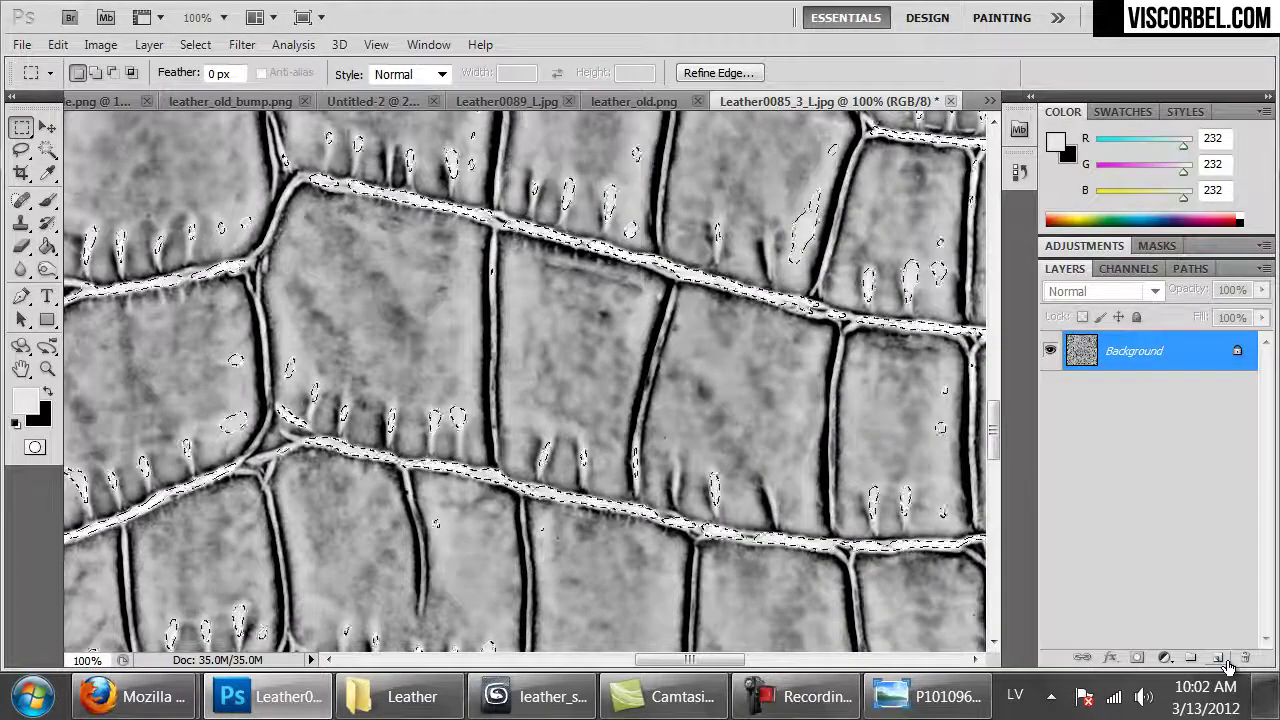
pyautogui.click(242, 44)
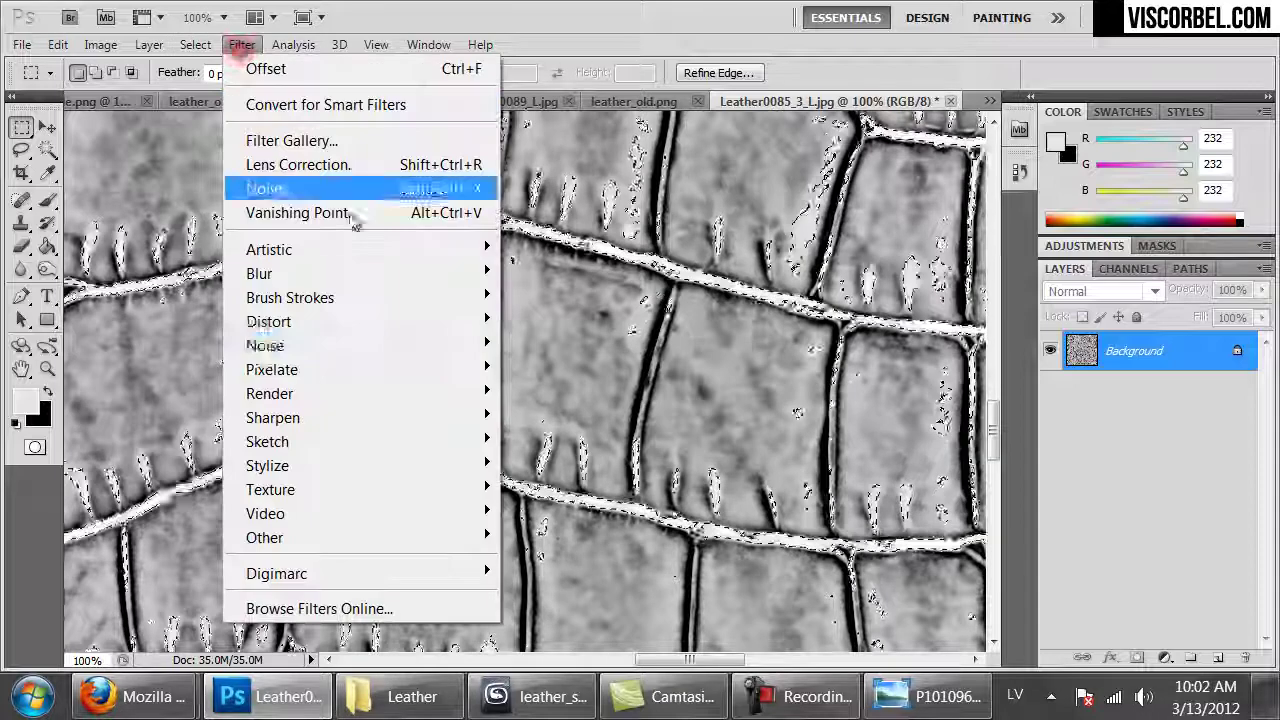
pyautogui.moveTo(195, 44)
pyautogui.click(343, 268)
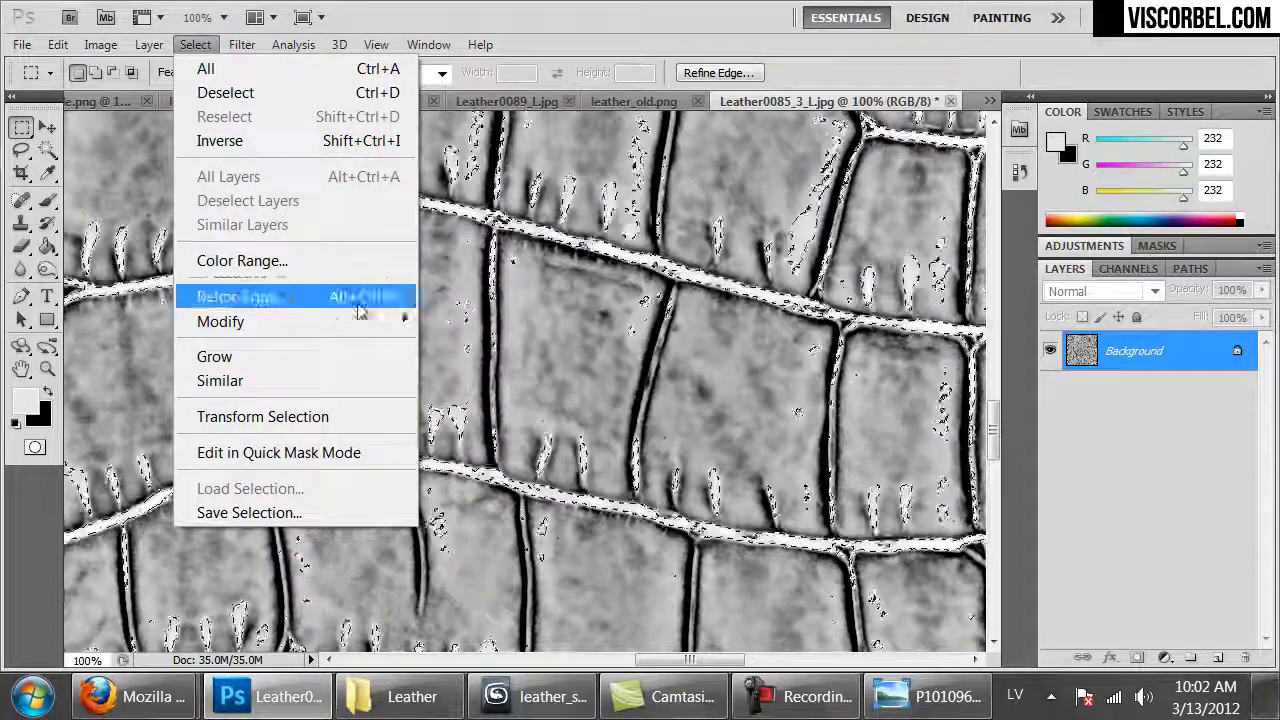
pyautogui.moveTo(387, 321)
pyautogui.click(471, 371)
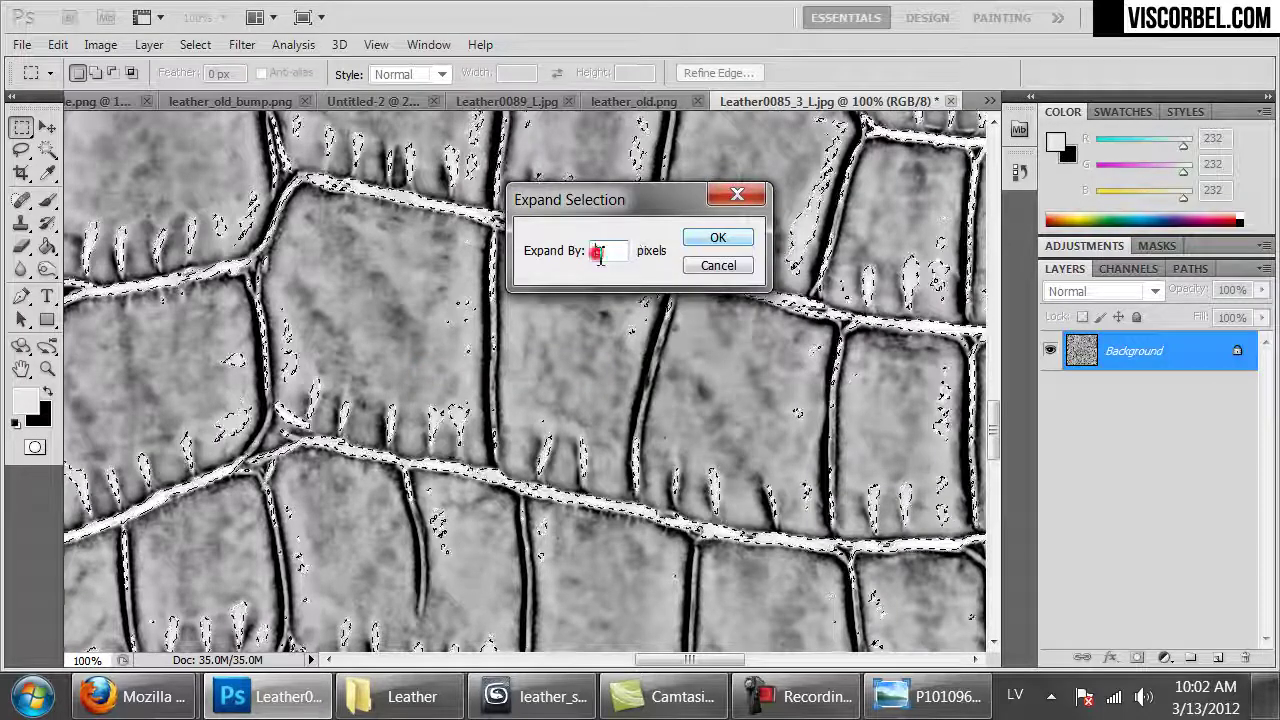
pyautogui.write('5')
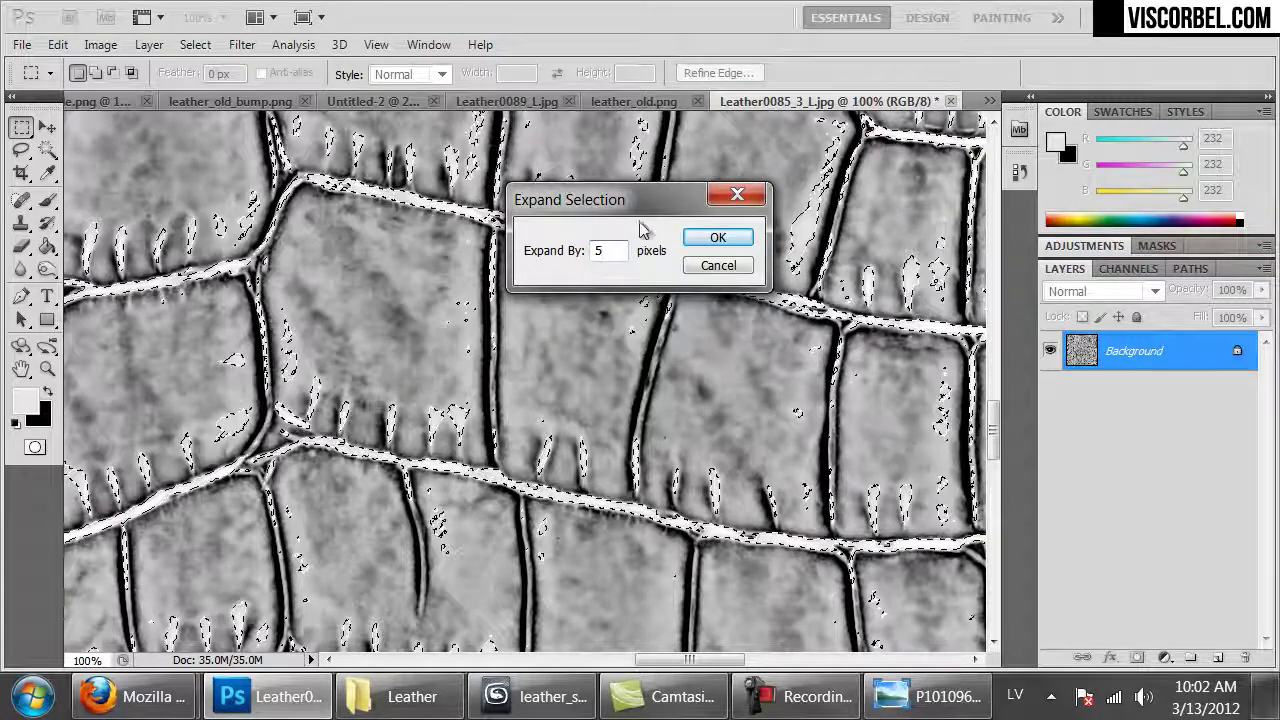
pyautogui.click(718, 237)
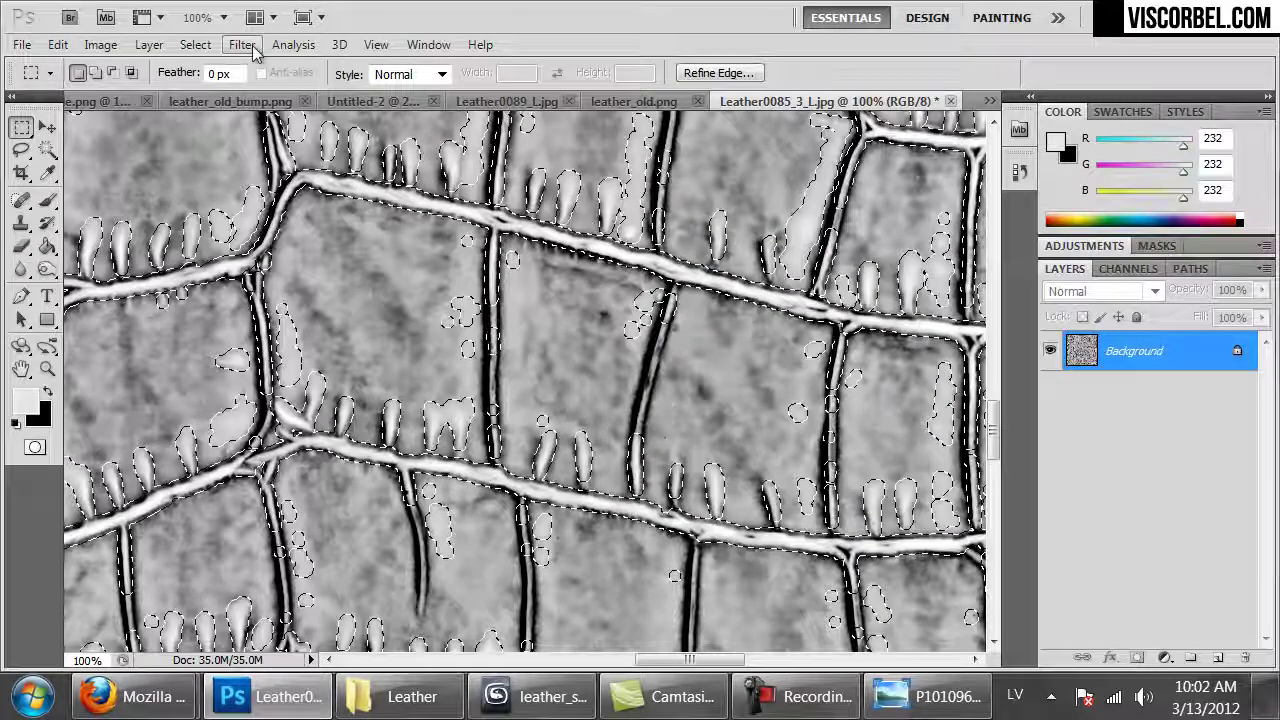
# - Feather the expanded crease selection with a radius of 3 pixels
pyautogui.click(245, 45)
pyautogui.moveTo(195, 45)
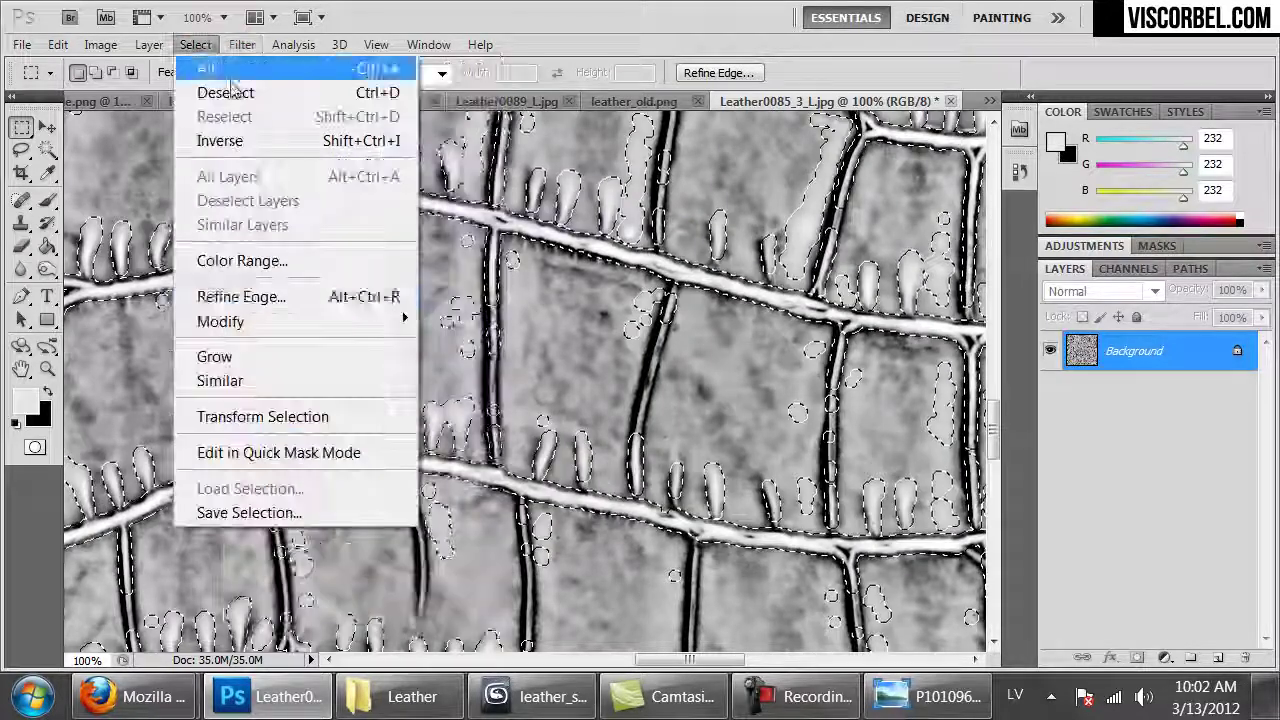
pyautogui.click(462, 417)
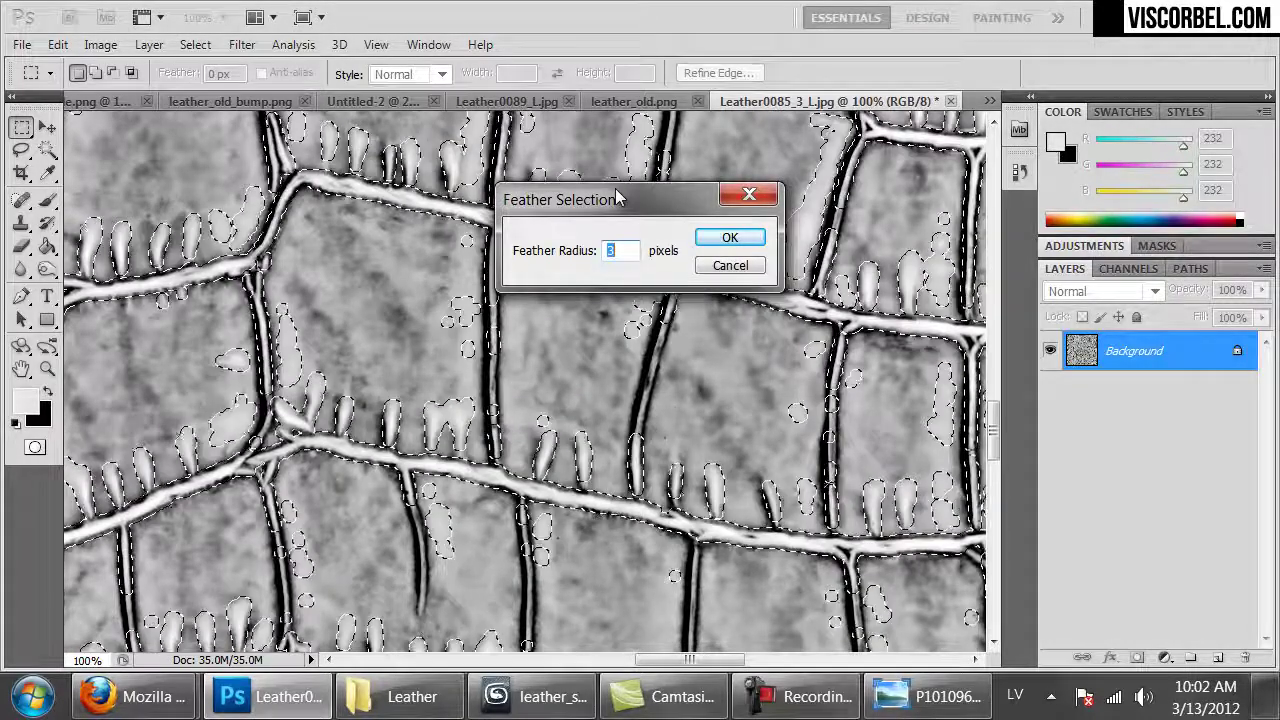
pyautogui.press('Return')
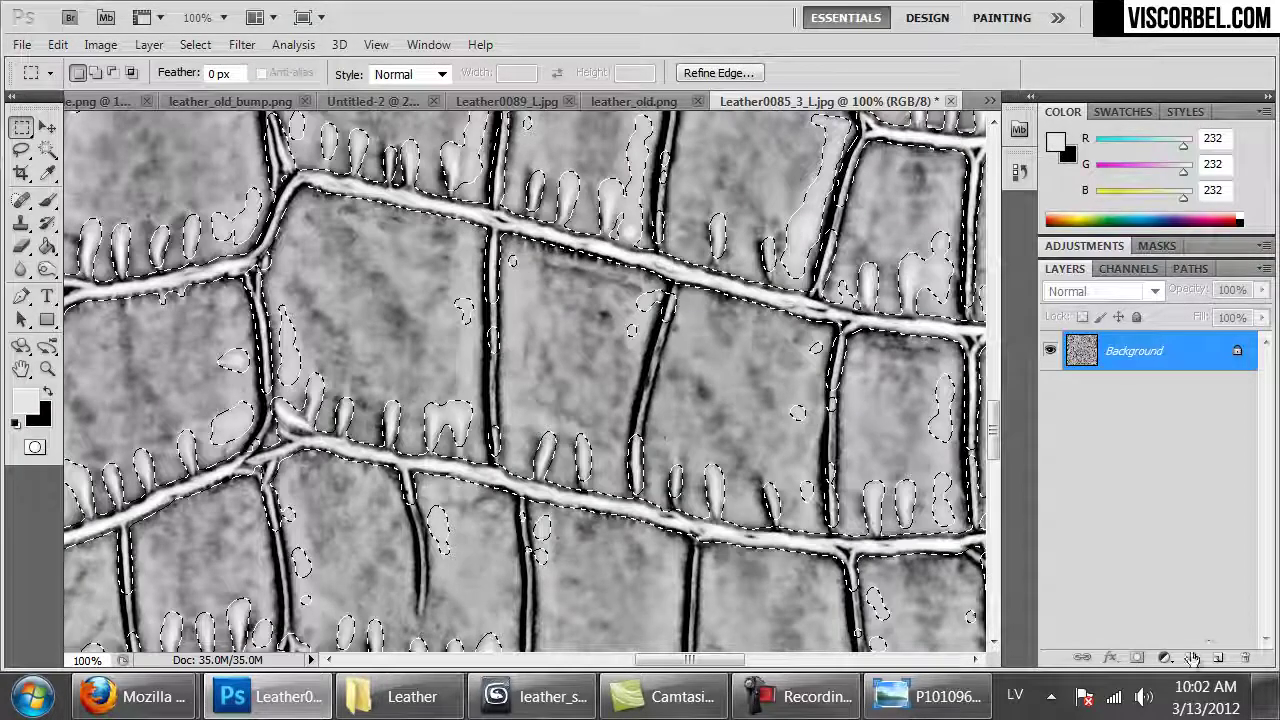
# - Add a new layer and fill the feathered crease selection with black using the Paint Bucket
pyautogui.click(1215, 657)
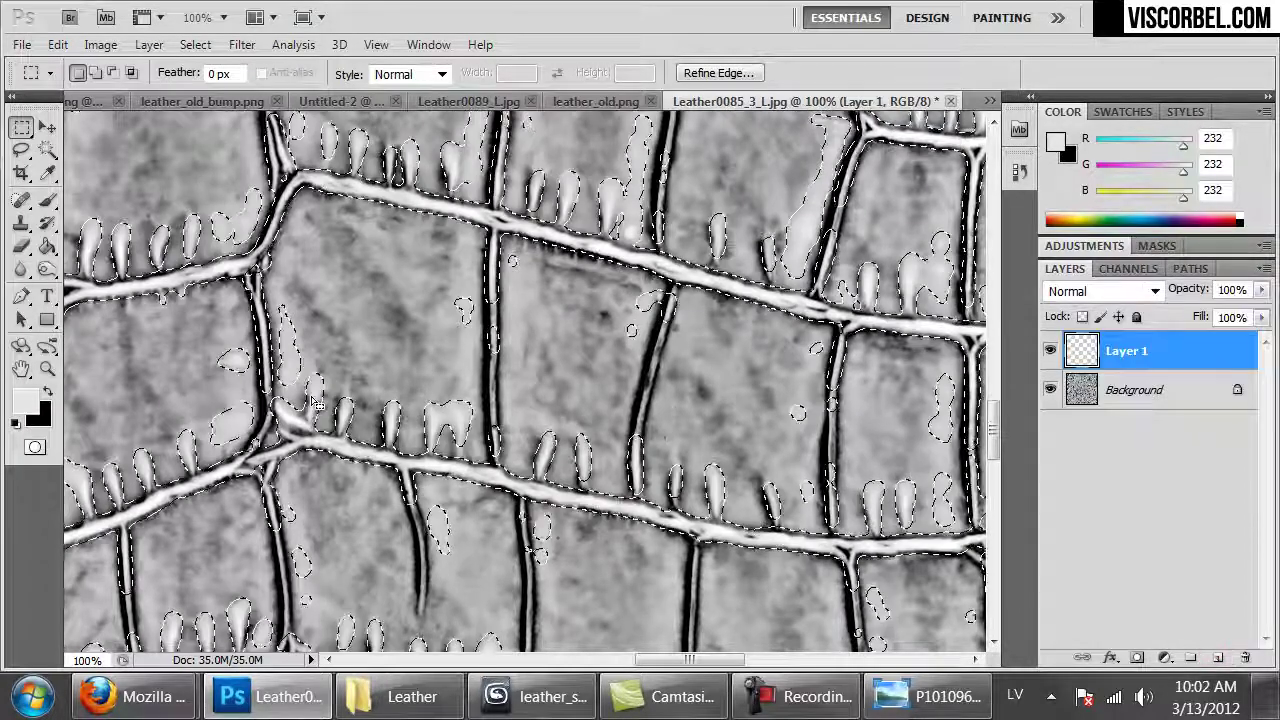
pyautogui.press('g')
pyautogui.hotkey('shift', 'g')
pyautogui.hotkey('shift', 'g')
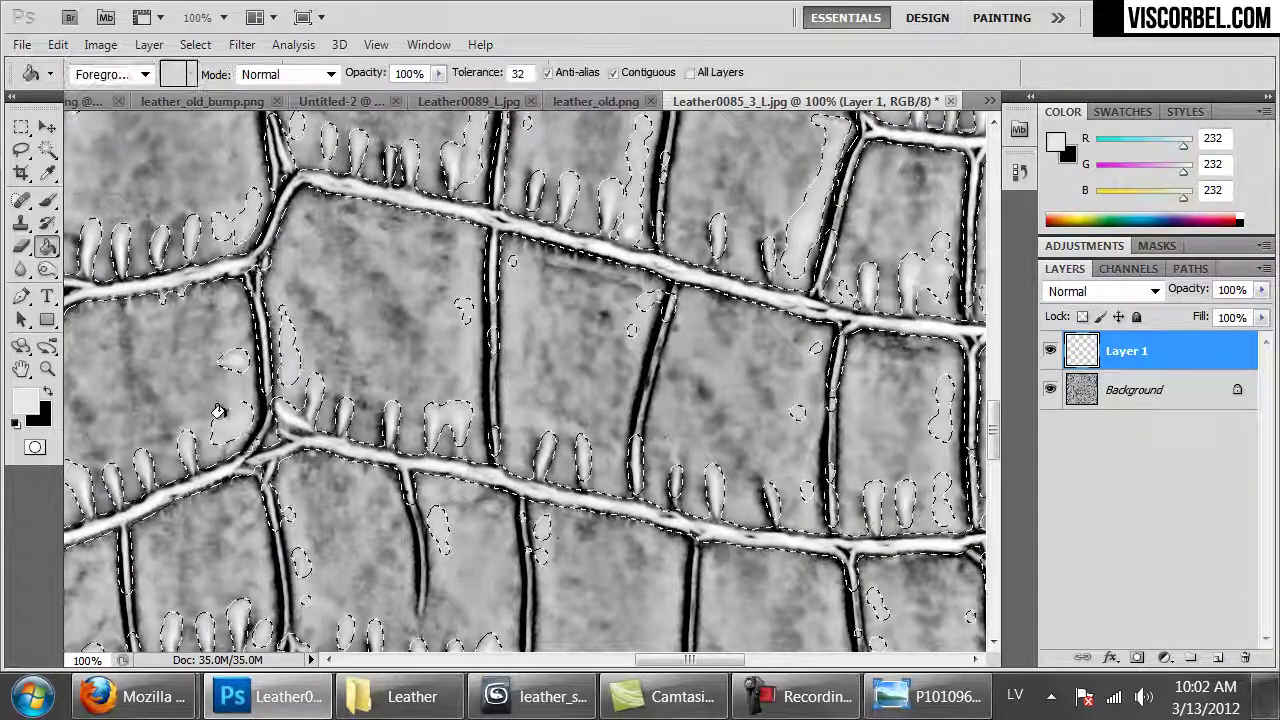
pyautogui.press('d')
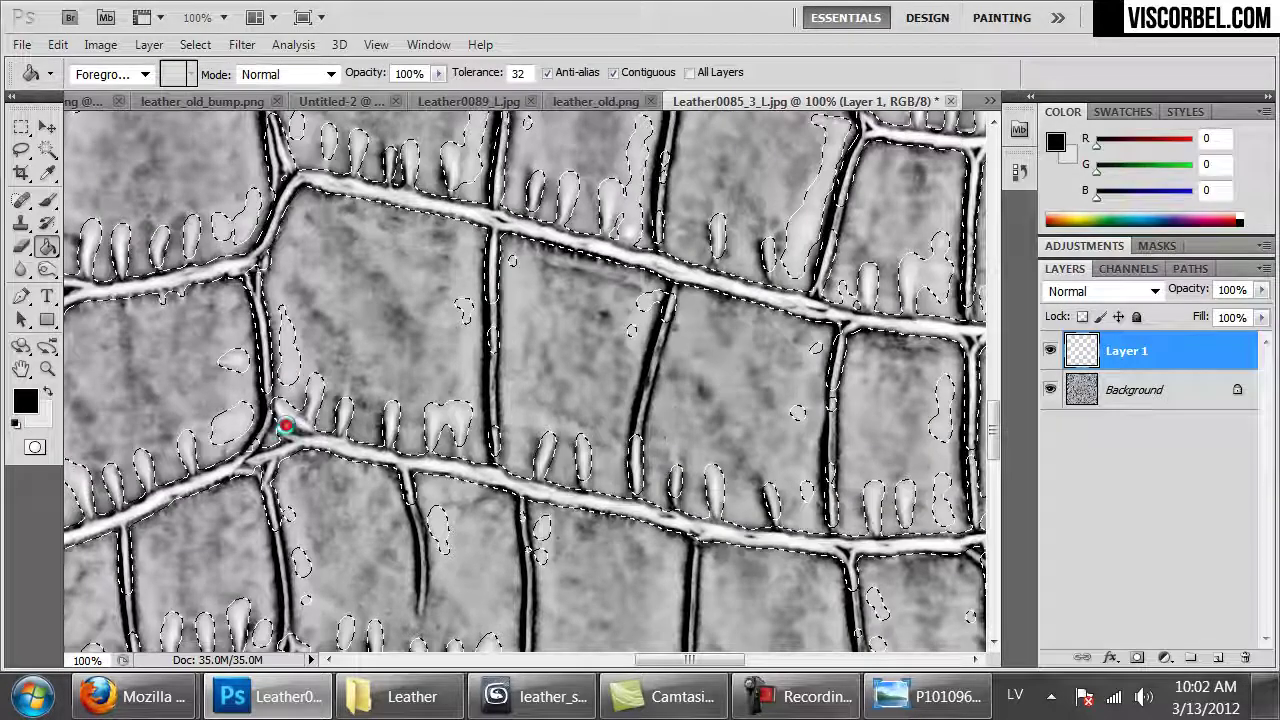
pyautogui.click(607, 278)
# - Examine the blackened creases without the selection, both across the whole texture and at actual size
pyautogui.hotkey('ctrl', '-')
pyautogui.hotkey('ctrl', '-')
pyautogui.hotkey('ctrl', '-')
pyautogui.hotkey('ctrl', '-')
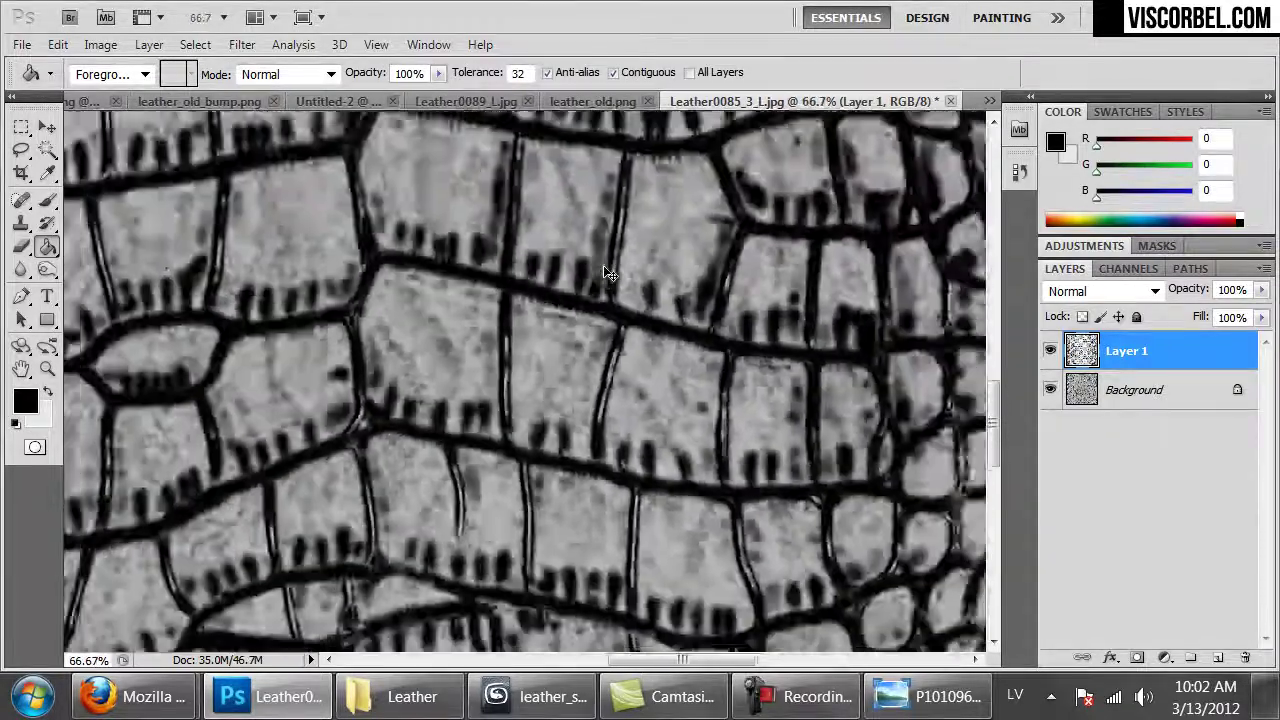
pyautogui.hotkey('ctrl', '-')
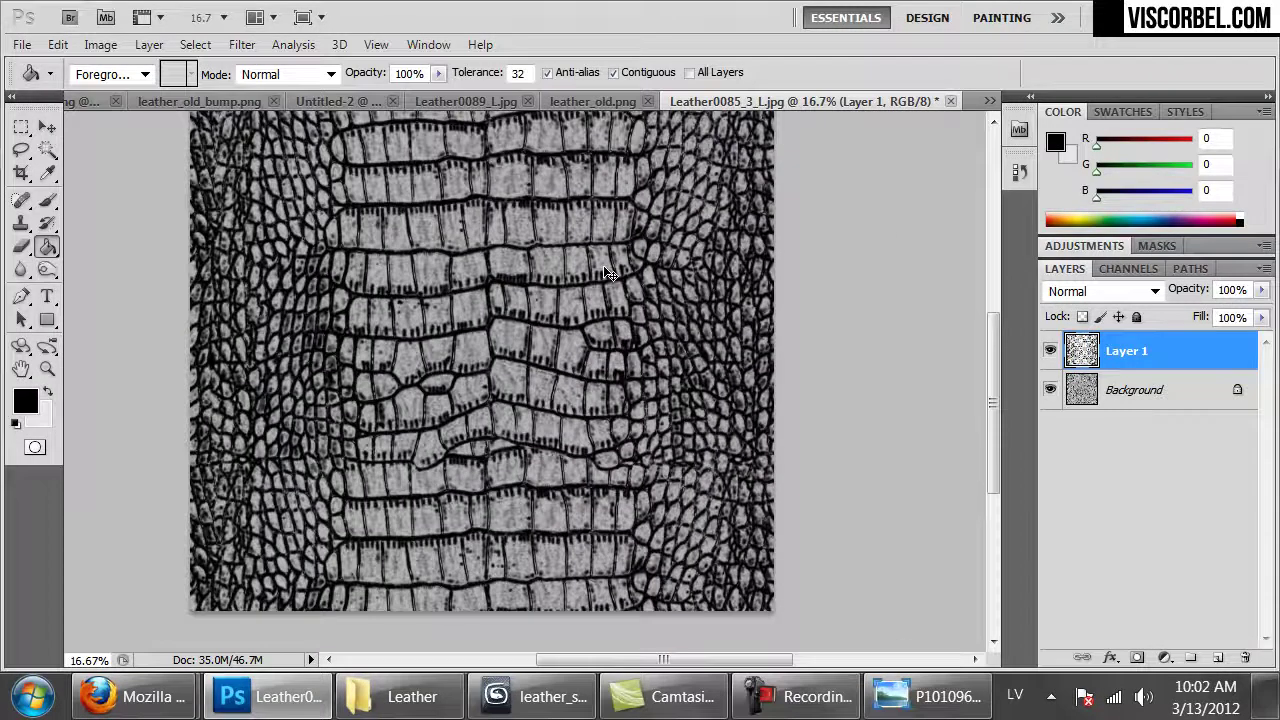
pyautogui.moveTo(605, 268); pyautogui.dragTo(617, 348)
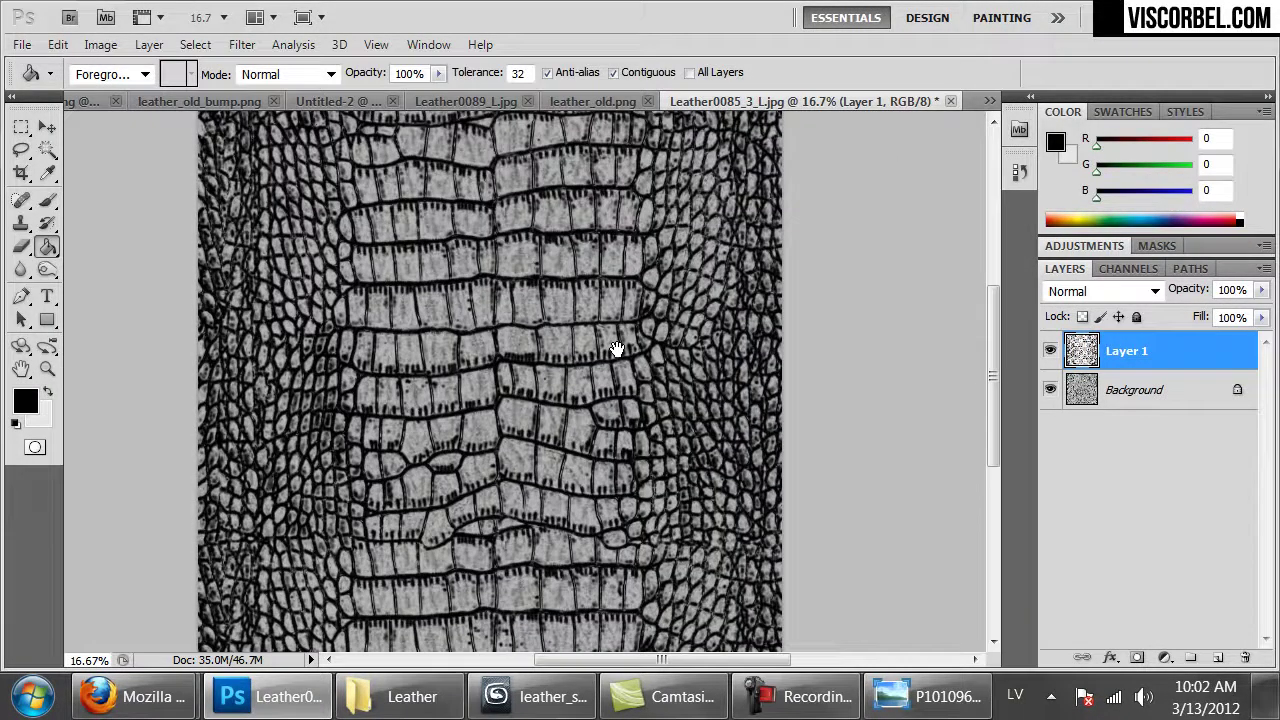
pyautogui.hotkey('ctrl', '1')
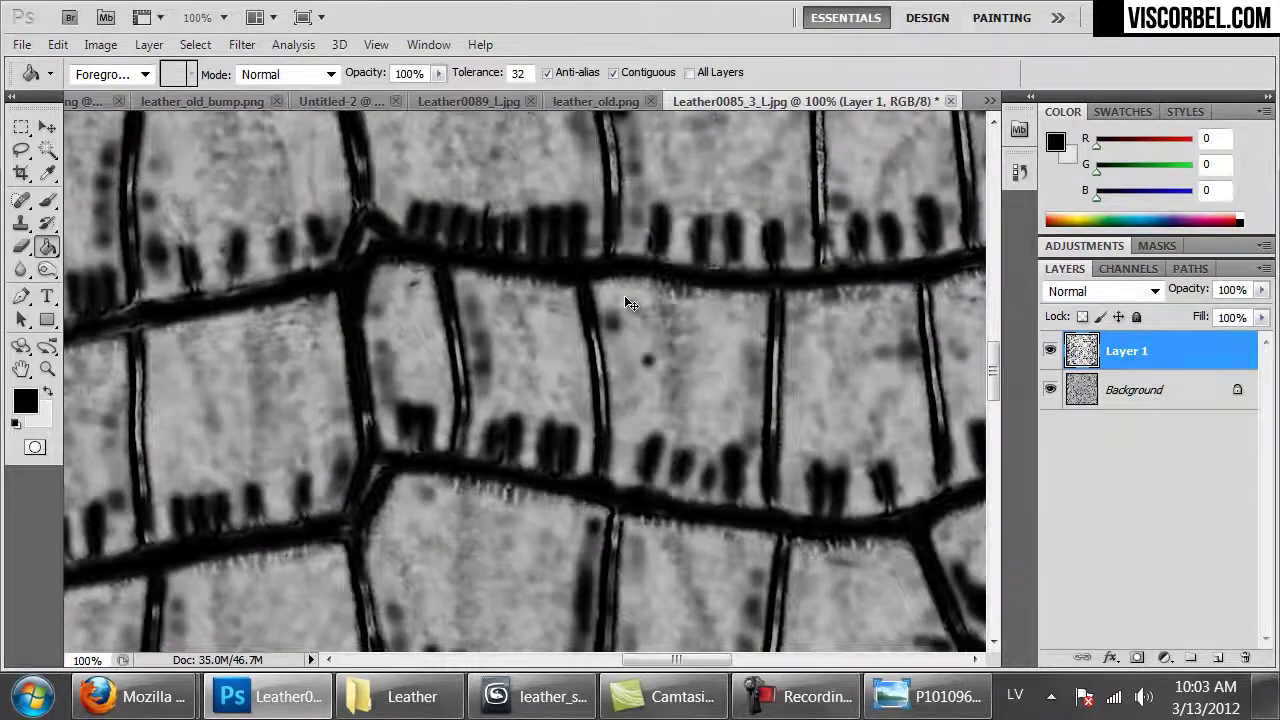
pyautogui.hotkey('ctrl', '-')
pyautogui.hotkey('ctrl', '-')
pyautogui.hotkey('ctrl', '-')
pyautogui.hotkey('ctrl', '-')
pyautogui.hotkey('ctrl', '-')
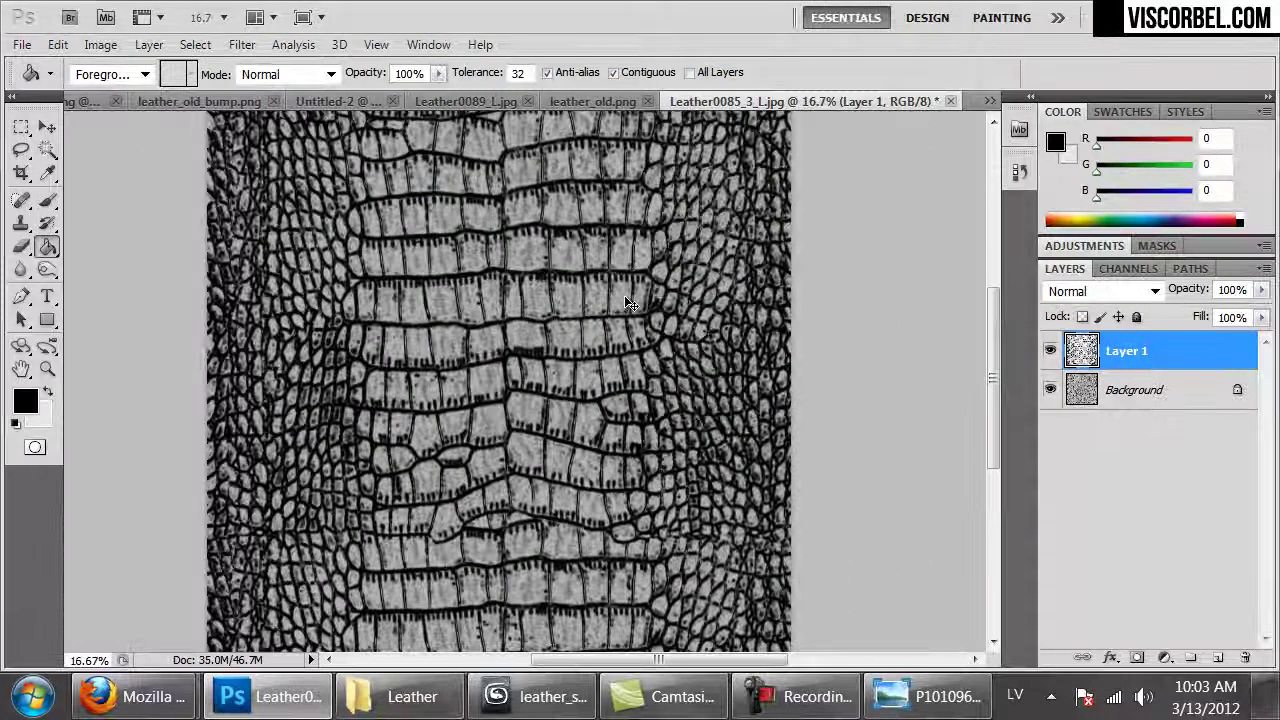
# - Merge the crease layer into the background and sharpen it with Unsharp Mask at 110% amount and 3.1 pixels radius
pyautogui.hotkey('ctrl', 'e')
pyautogui.click(241, 45)
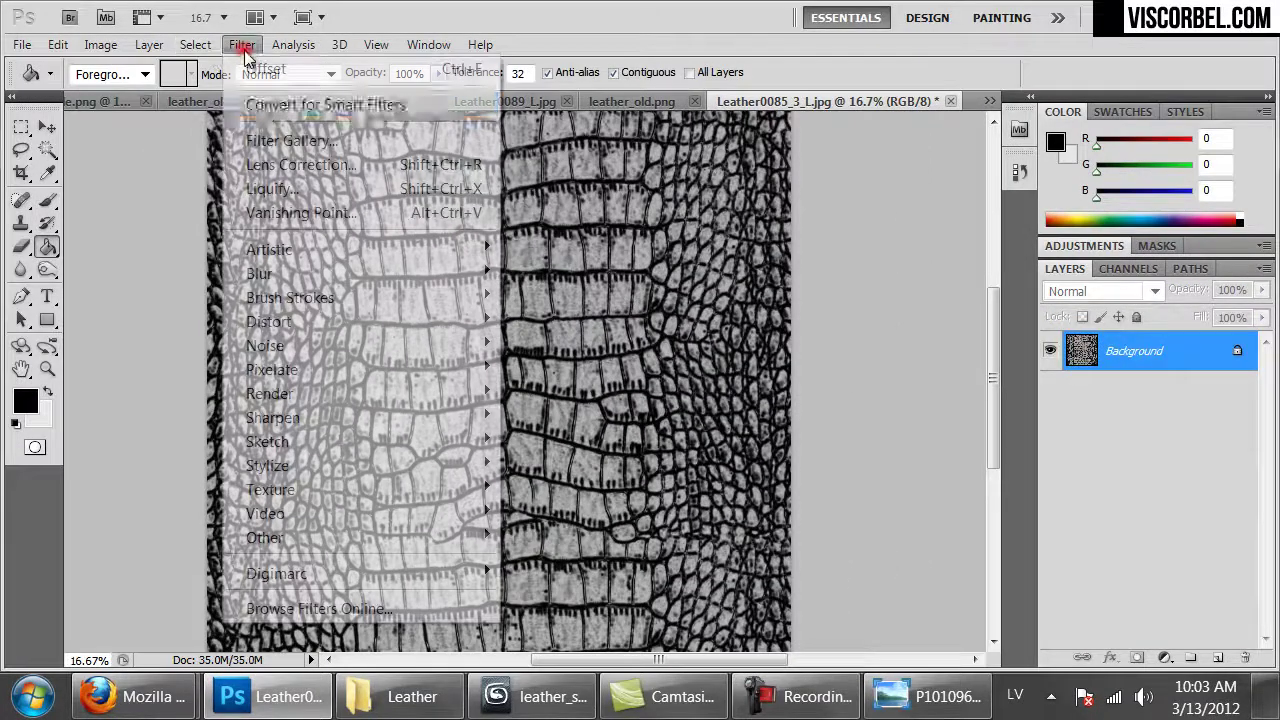
pyautogui.moveTo(414, 420)
pyautogui.click(568, 515)
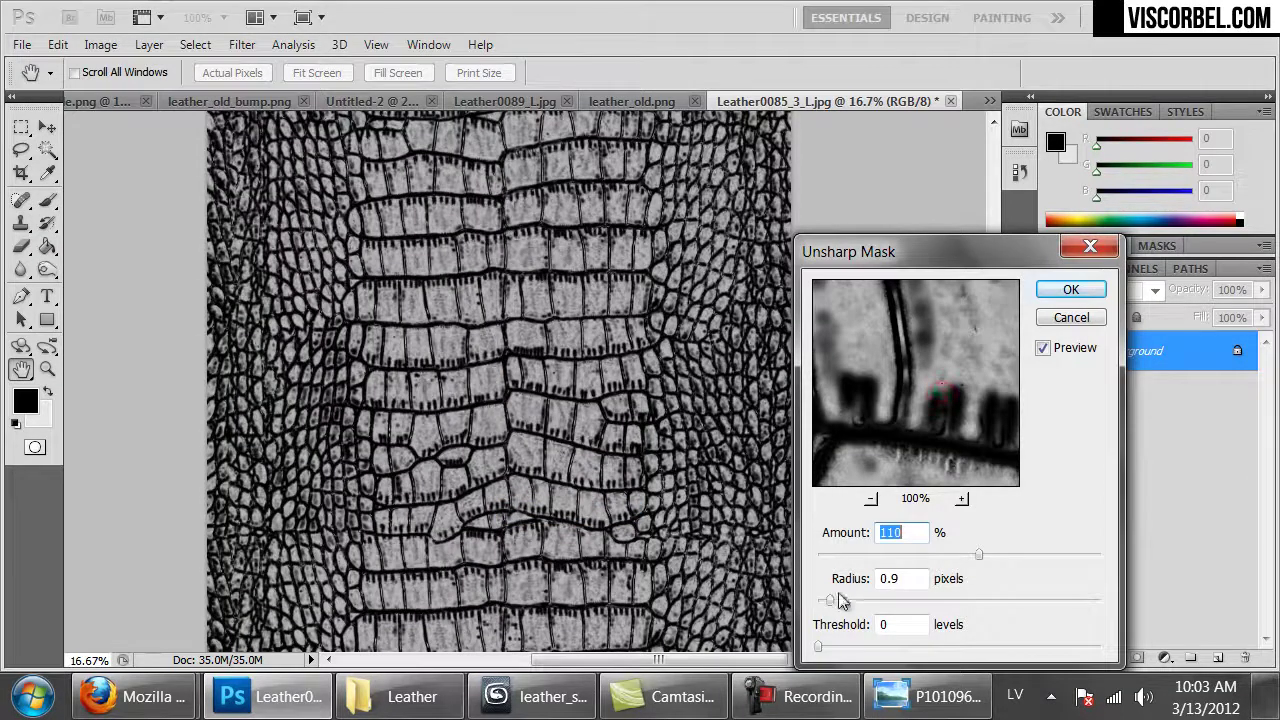
pyautogui.moveTo(847, 601); pyautogui.dragTo(867, 599)
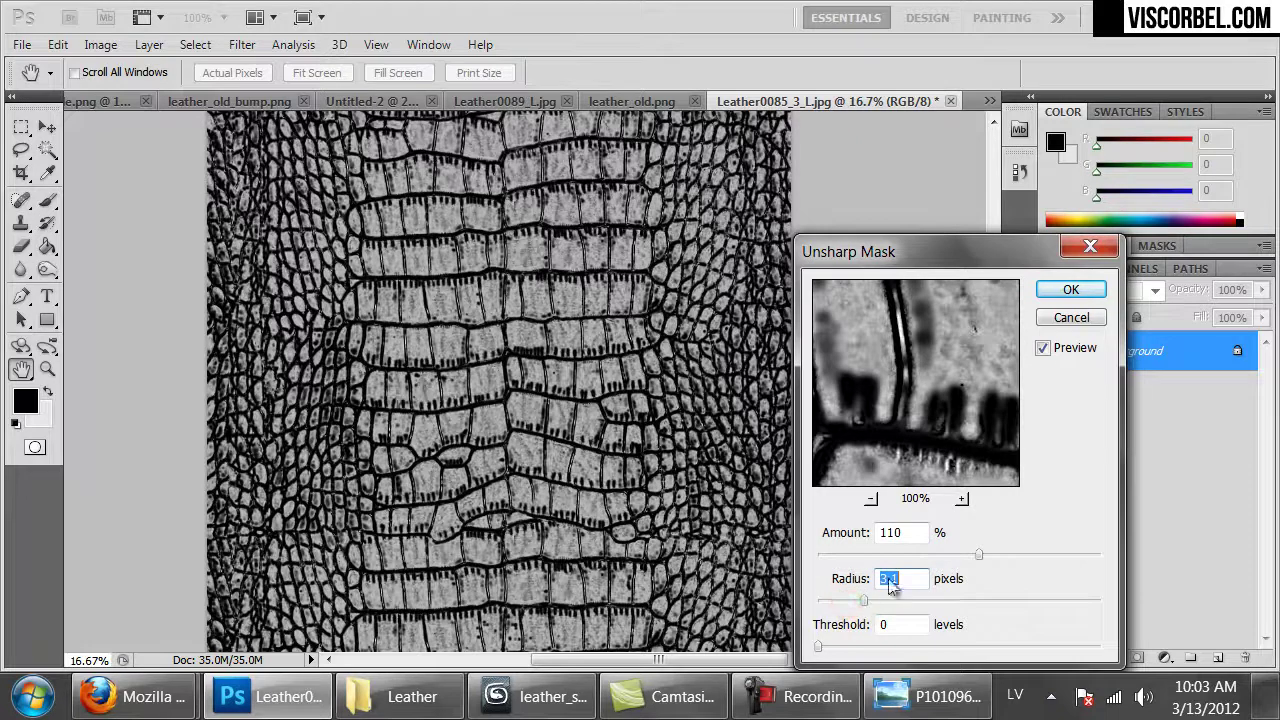
pyautogui.click(1060, 291)
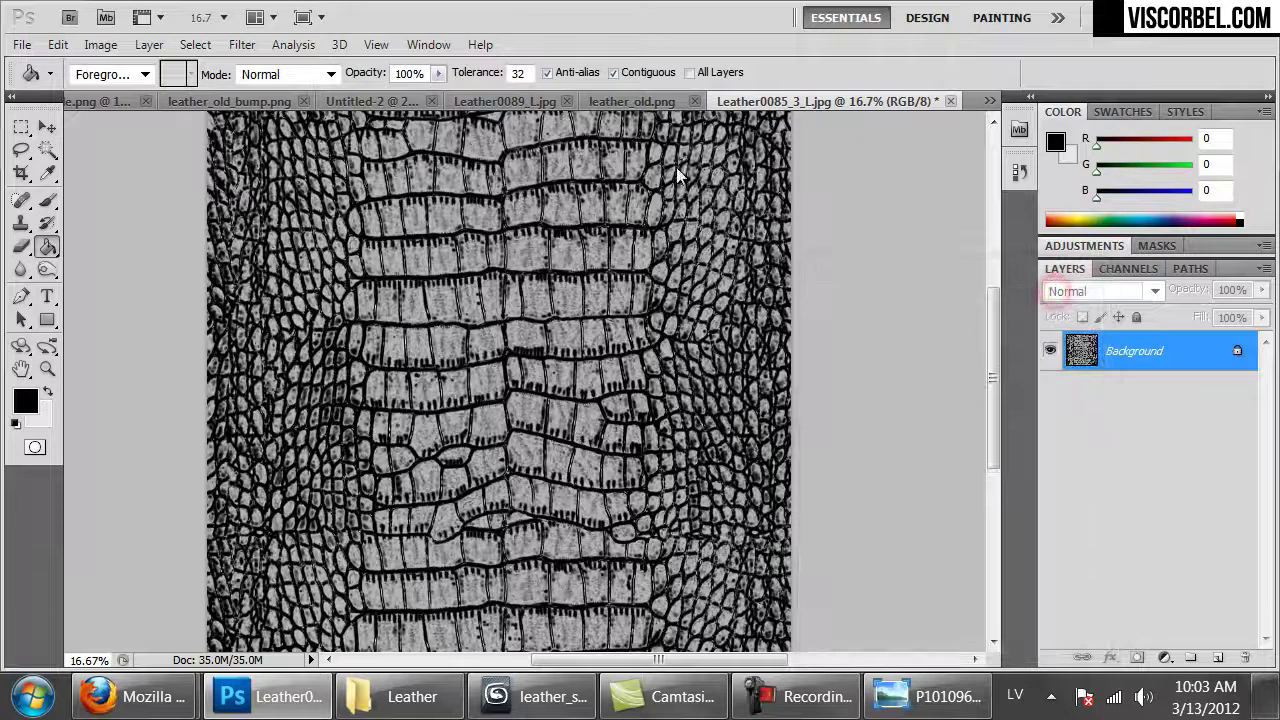
# - Check the whole texture's seams by previewing a wrap-around Offset of about +1194 pixels horizontally, without applying it
pyautogui.hotkey('ctrl', '-')
pyautogui.click(242, 44)
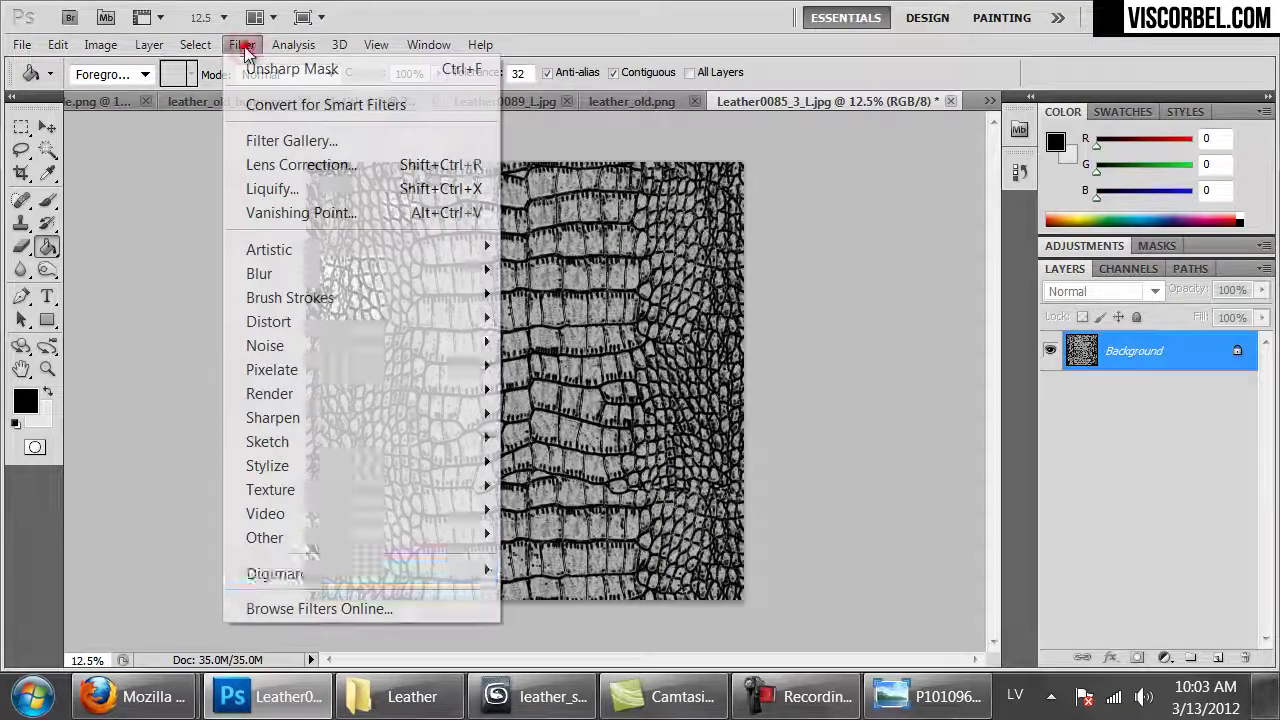
pyautogui.moveTo(455, 535)
pyautogui.click(558, 636)
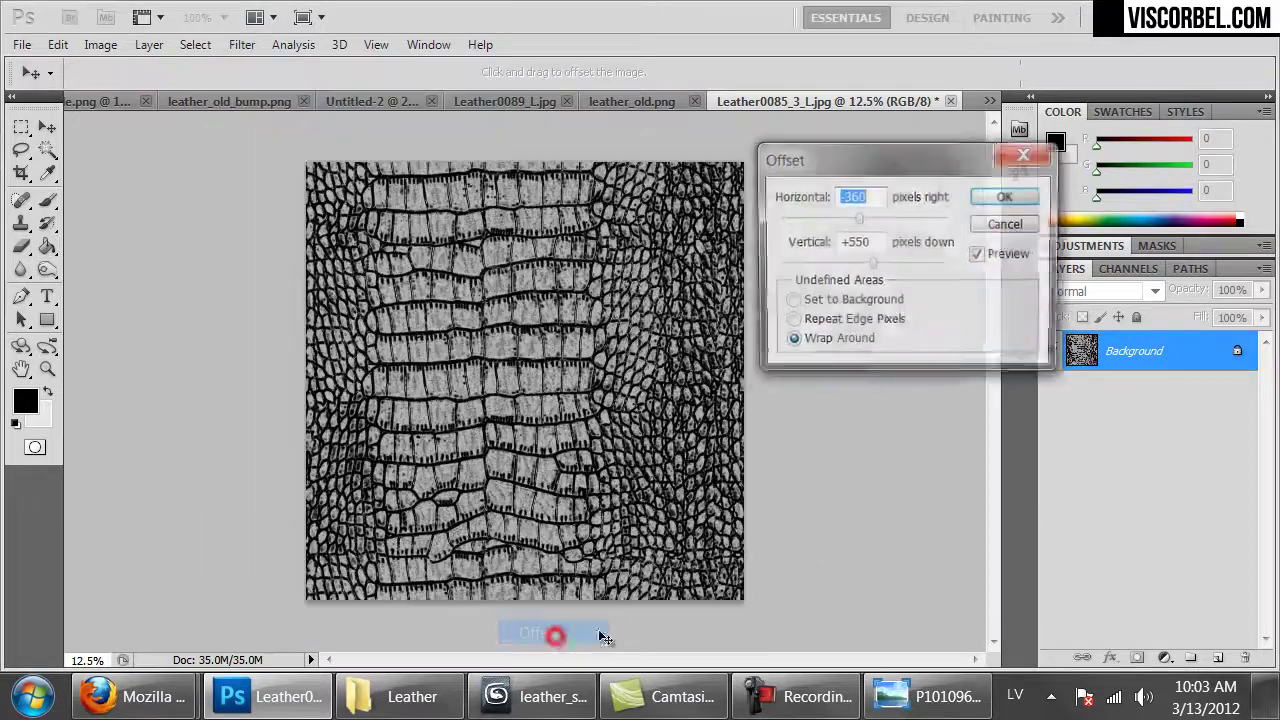
pyautogui.click(879, 216)
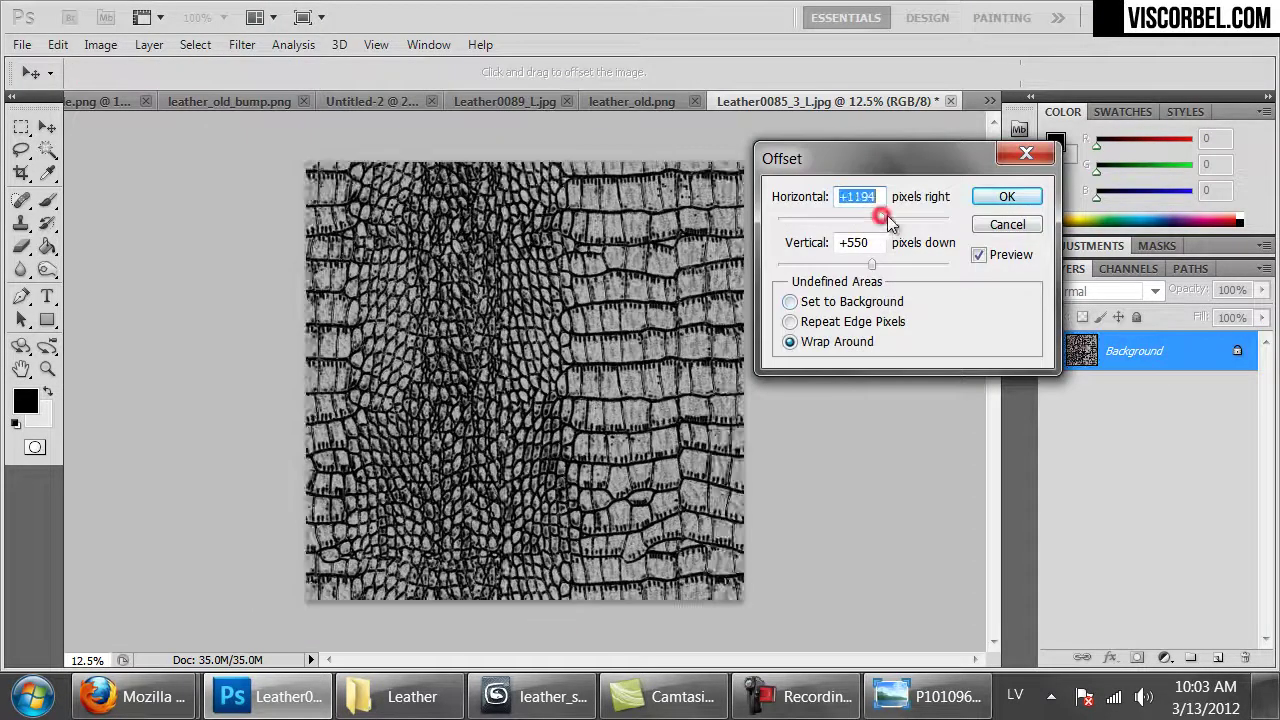
pyautogui.click(1012, 224)
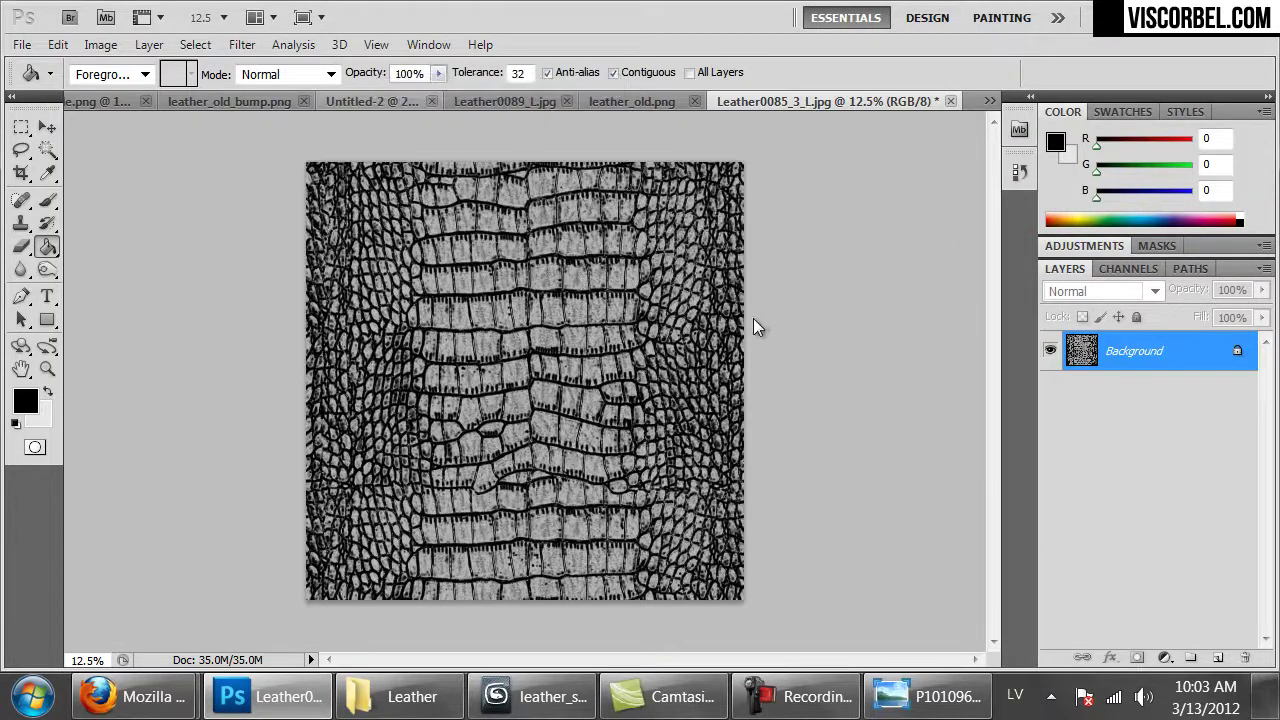
# - Begin saving the texture as a new file in the desktop's MAT/Textures/Leather folder
pyautogui.hotkey('ctrl', 'shift', 's')
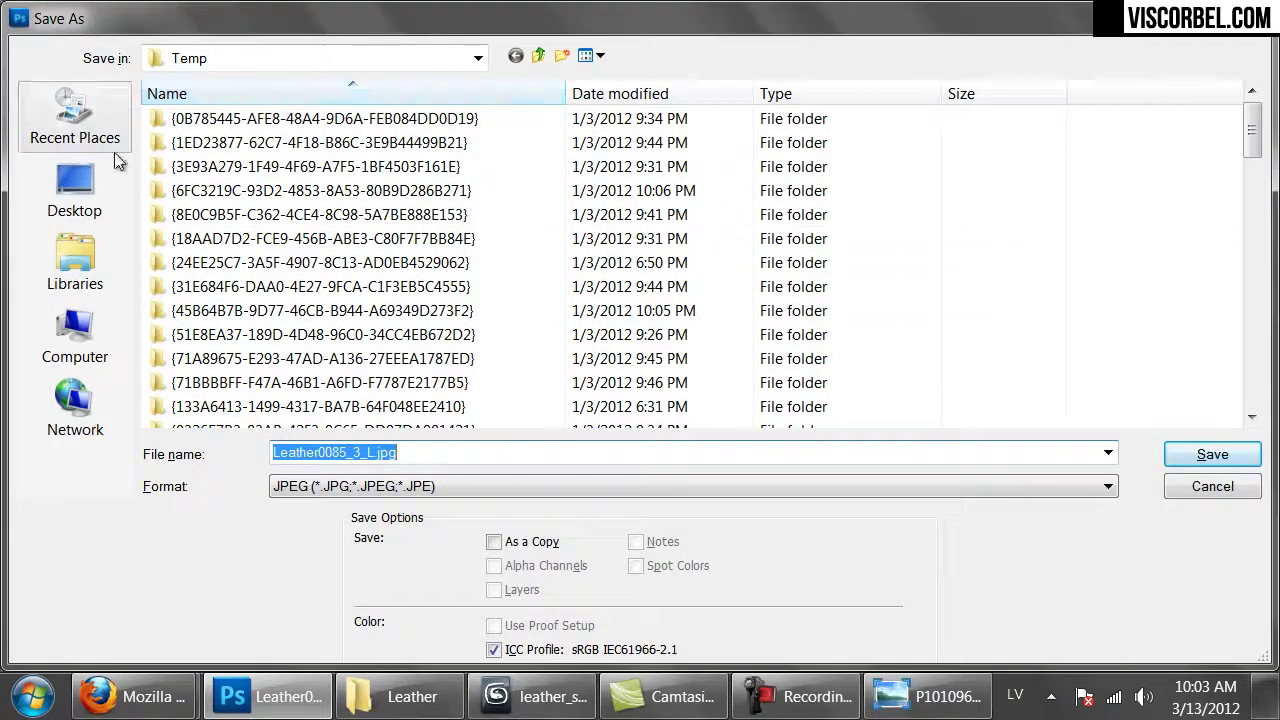
pyautogui.click(72, 195)
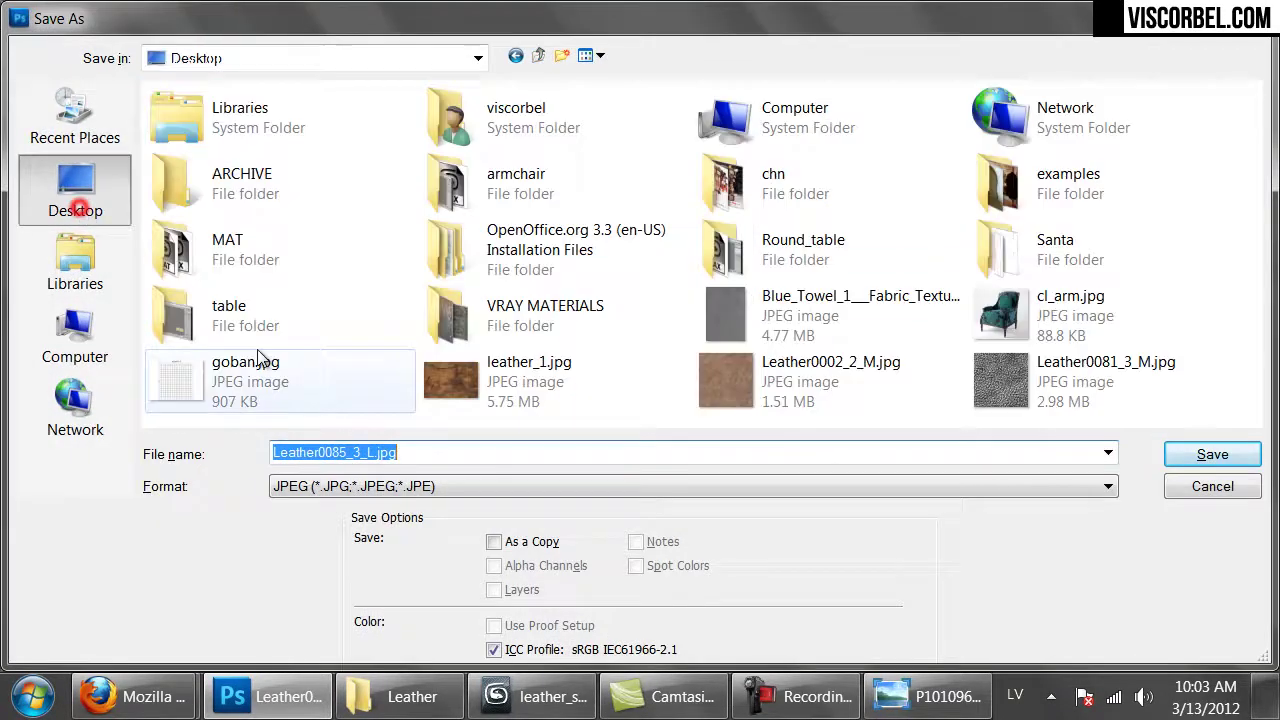
pyautogui.click(557, 314)
pyautogui.doubleClick(240, 252)
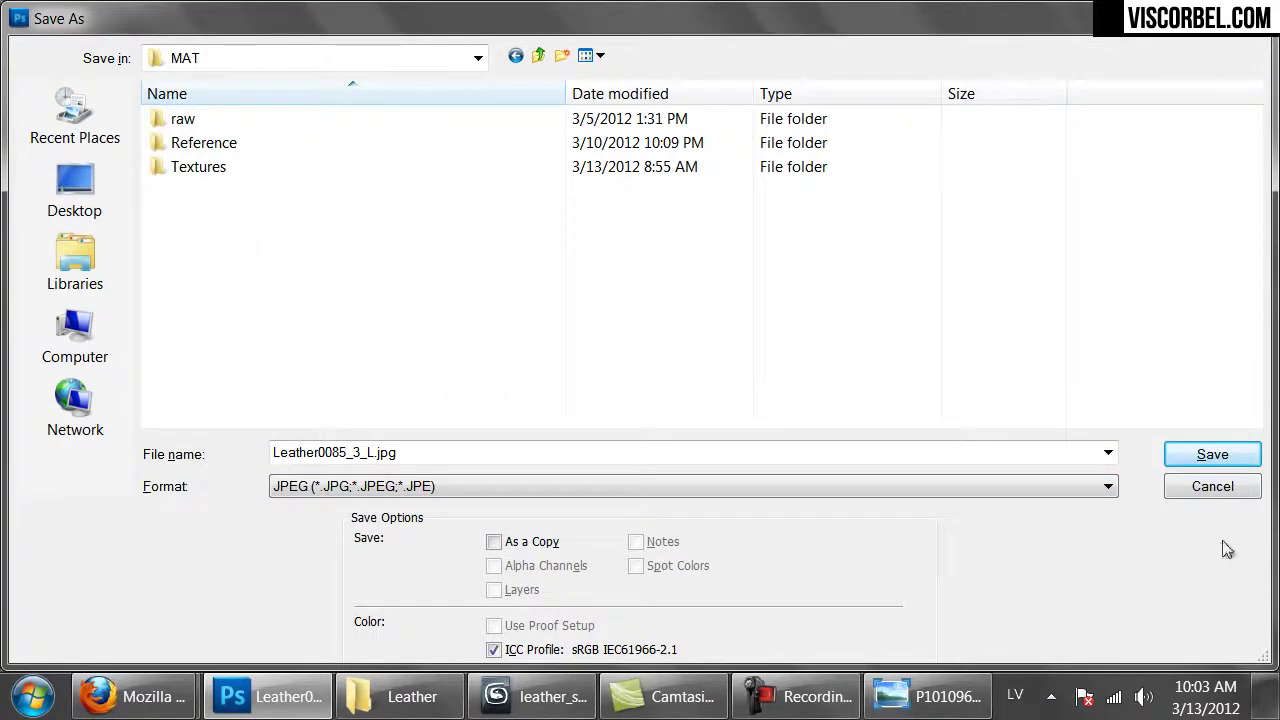
pyautogui.click(205, 166)
pyautogui.doubleClick(207, 166)
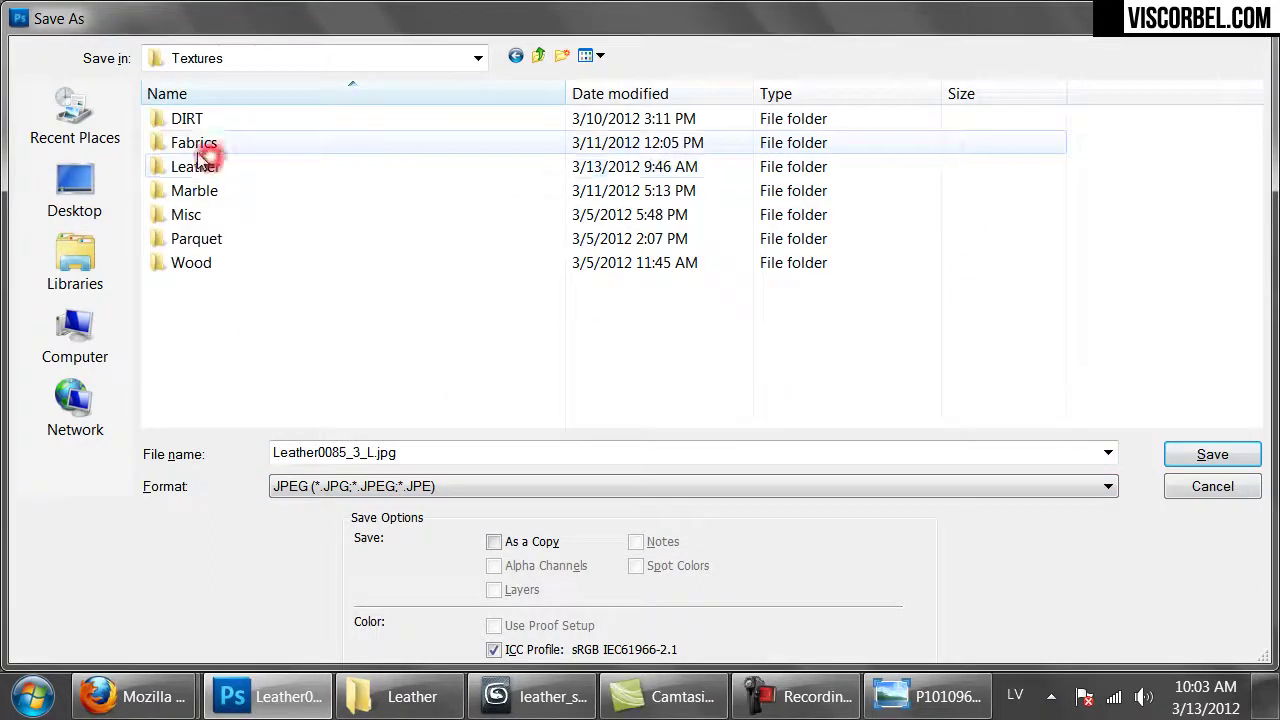
pyautogui.doubleClick(190, 168)
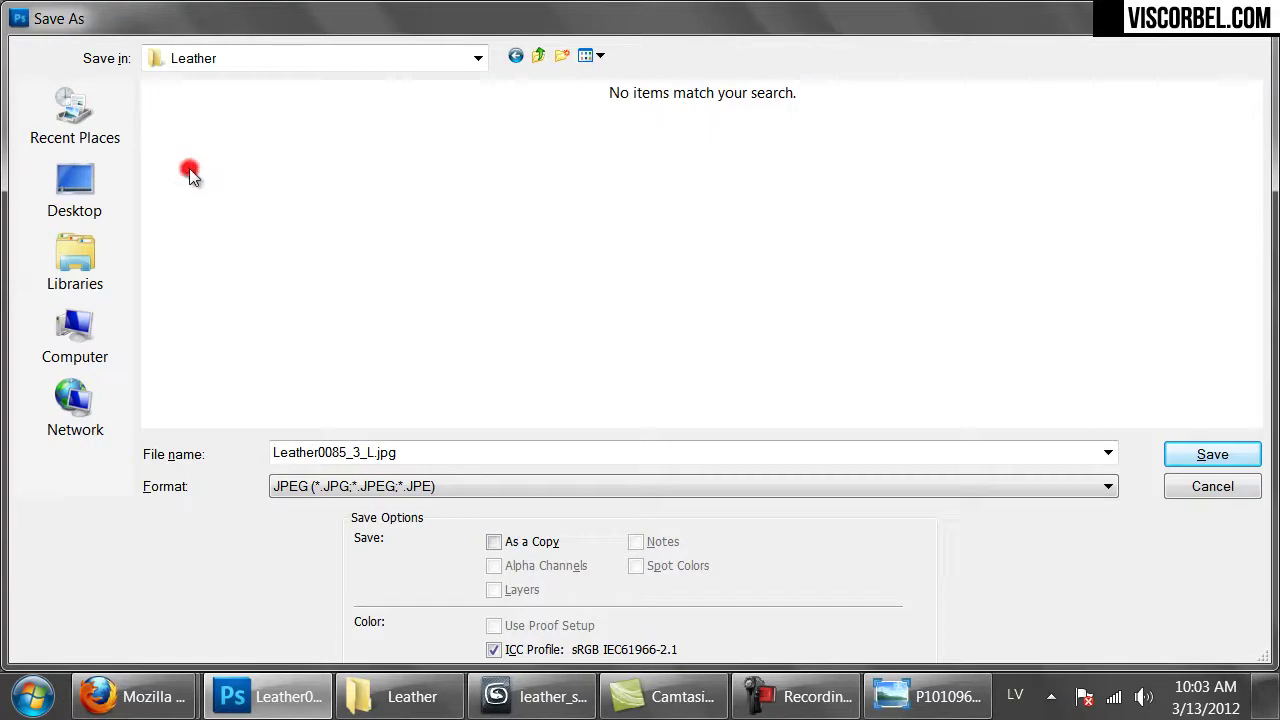
# - Save the texture in PNG format under the name Crocodile_bump
pyautogui.click(408, 486)
pyautogui.scroll(-1, 408, 440)
pyautogui.click(331, 402)
pyautogui.doubleClick(343, 452)
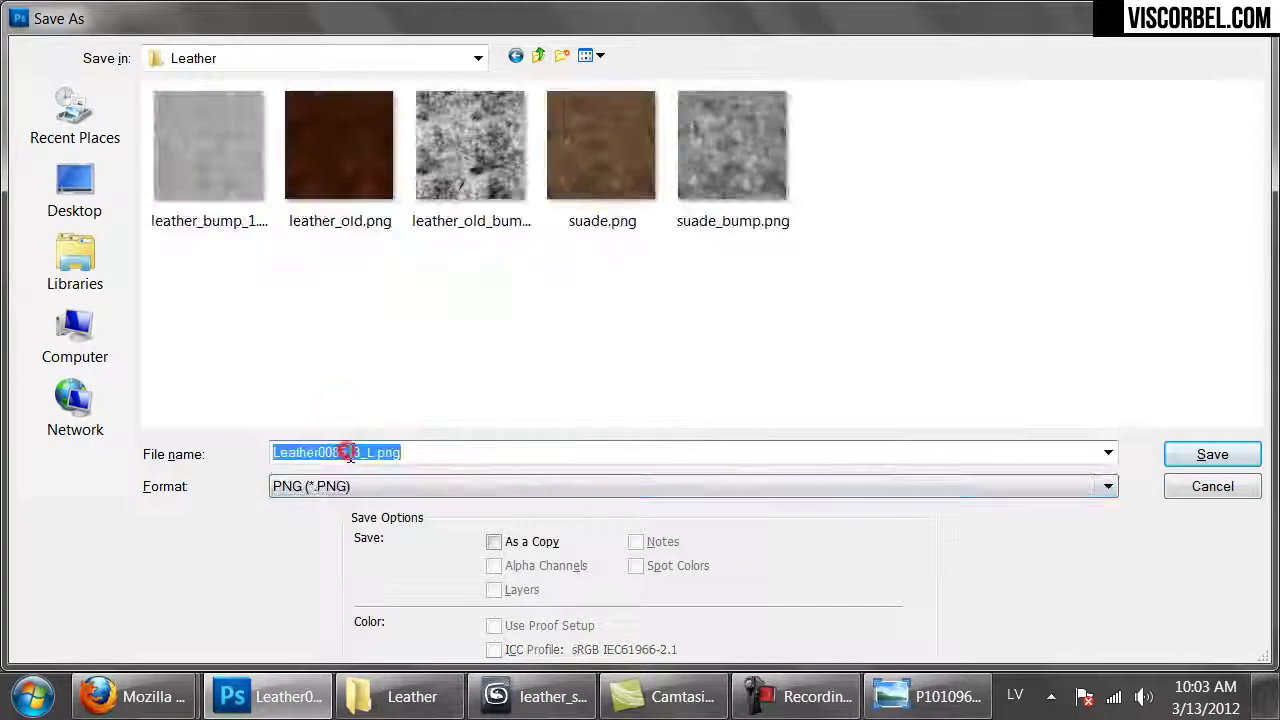
pyautogui.write('Crocodi')
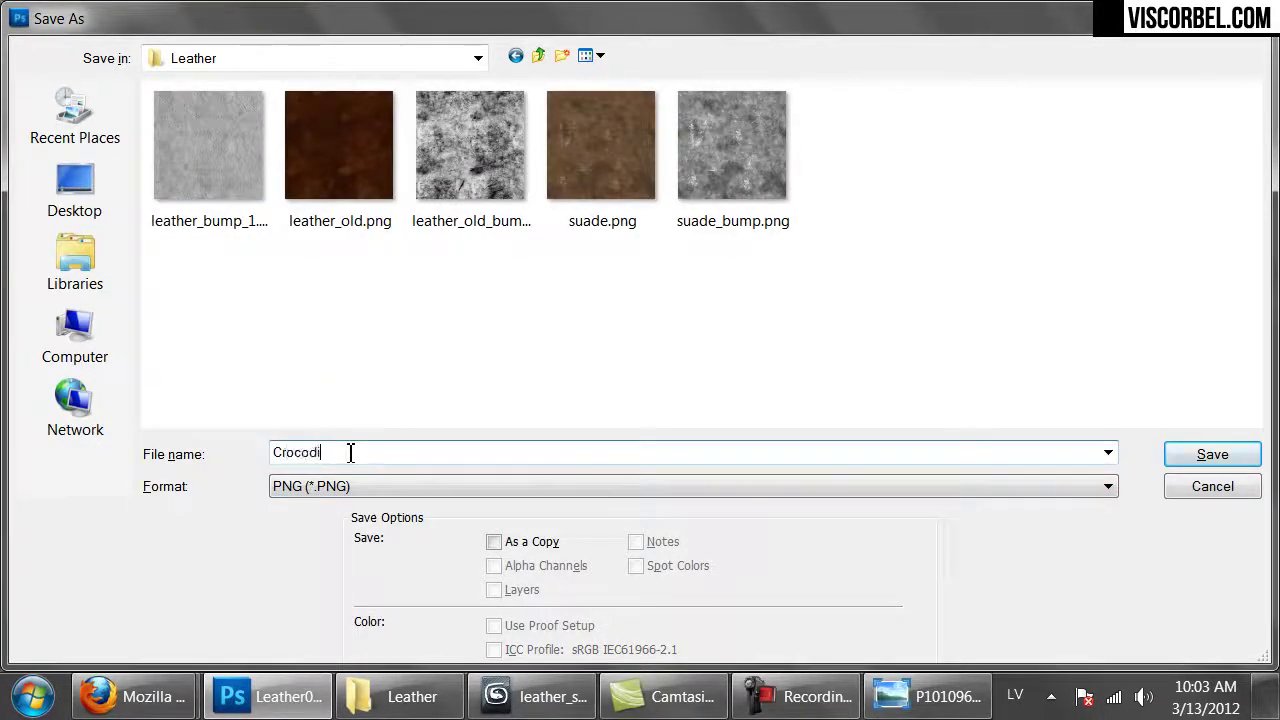
pyautogui.write('le_bump')
pyautogui.press('Return')
pyautogui.press('Return')
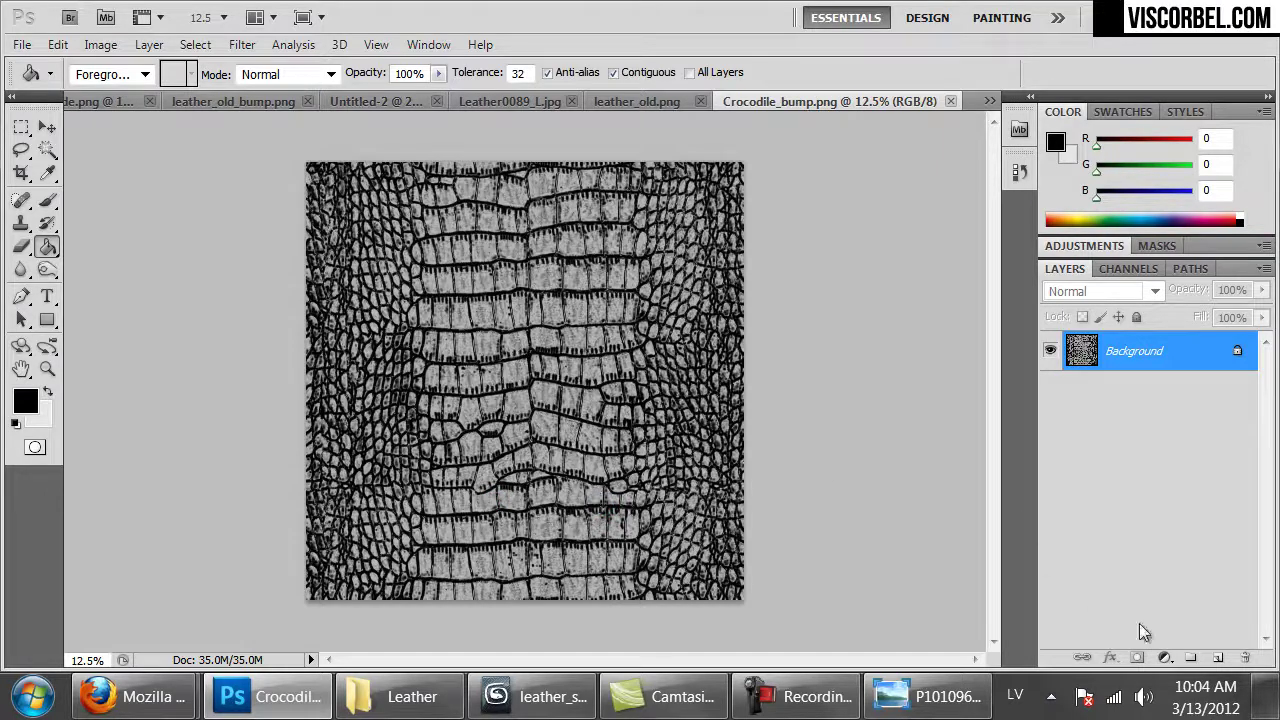
pyautogui.click(1216, 658)
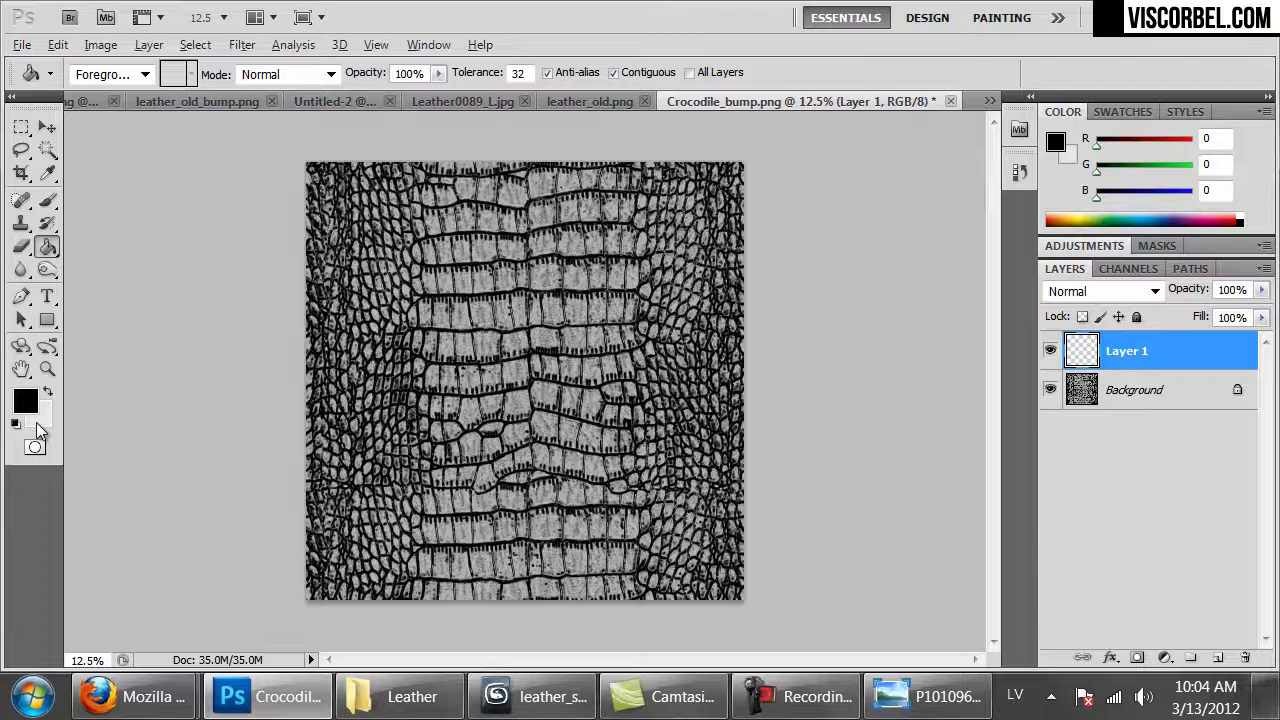
pyautogui.click(22, 45)
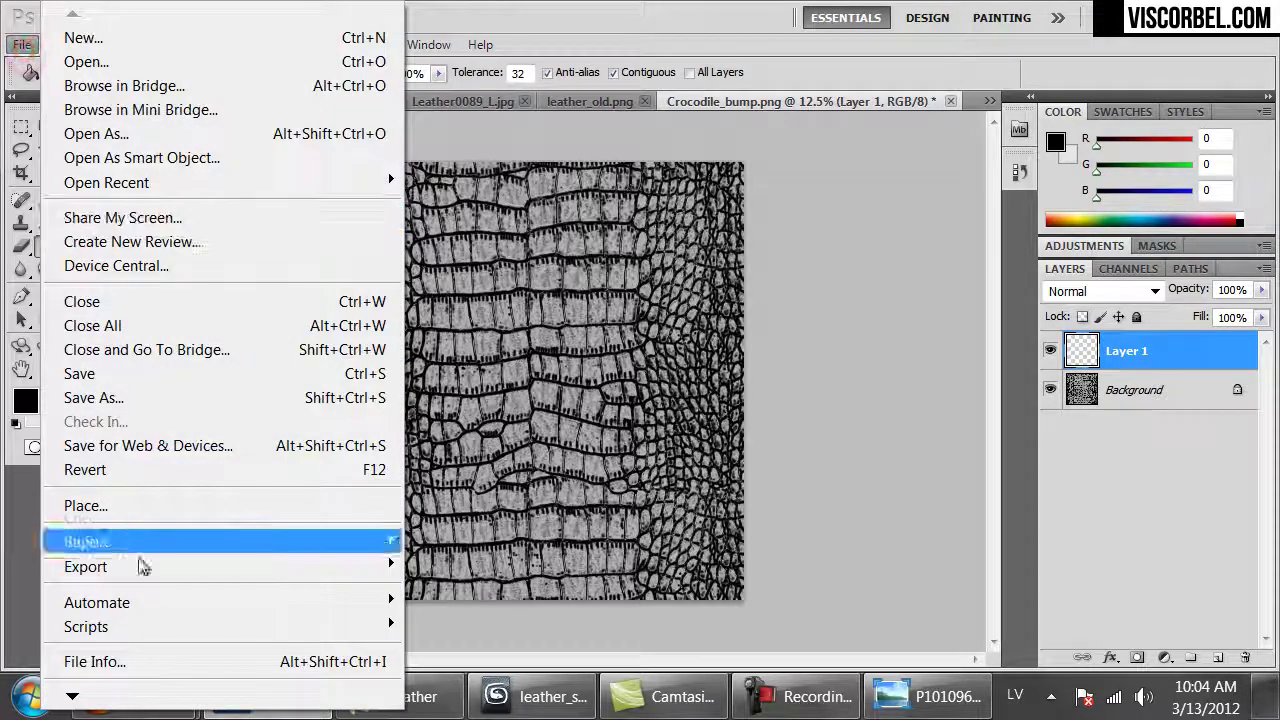
pyautogui.click(117, 470)
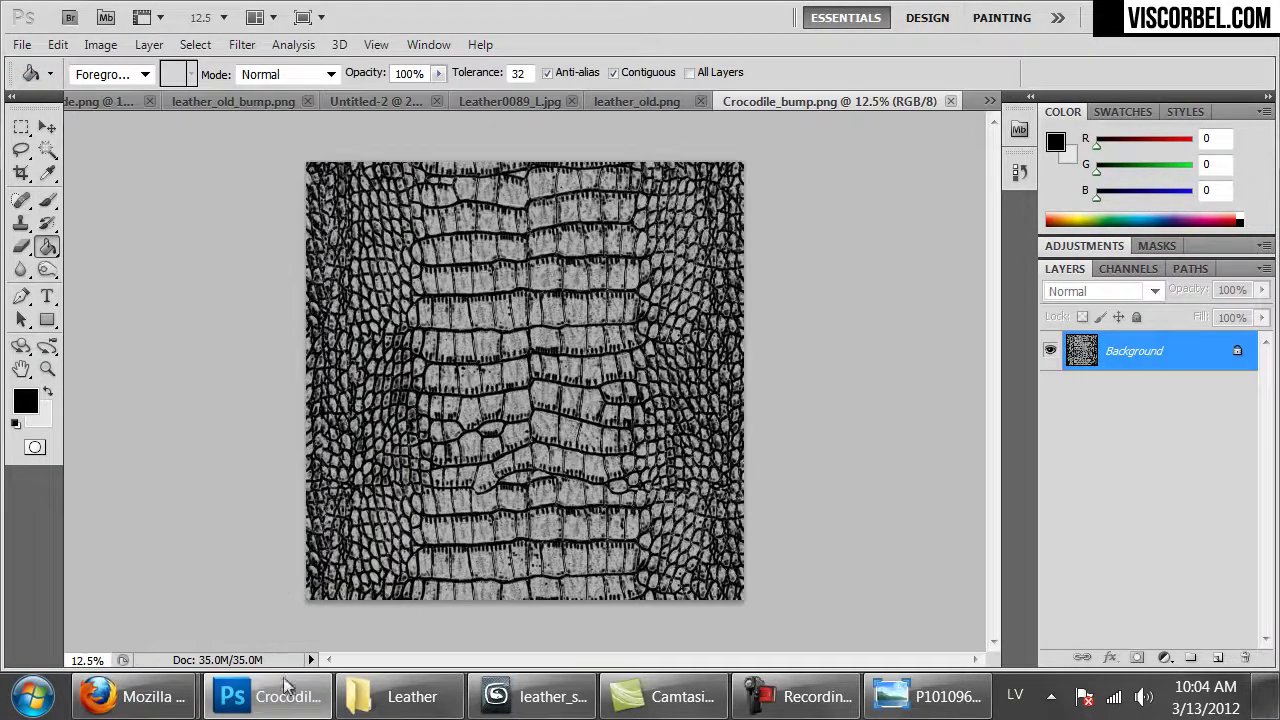
# - Check the source crocodile texture in the browser and restore the original green leather as the Photoshop document's background
pyautogui.click(172, 700)
pyautogui.click(138, 610)
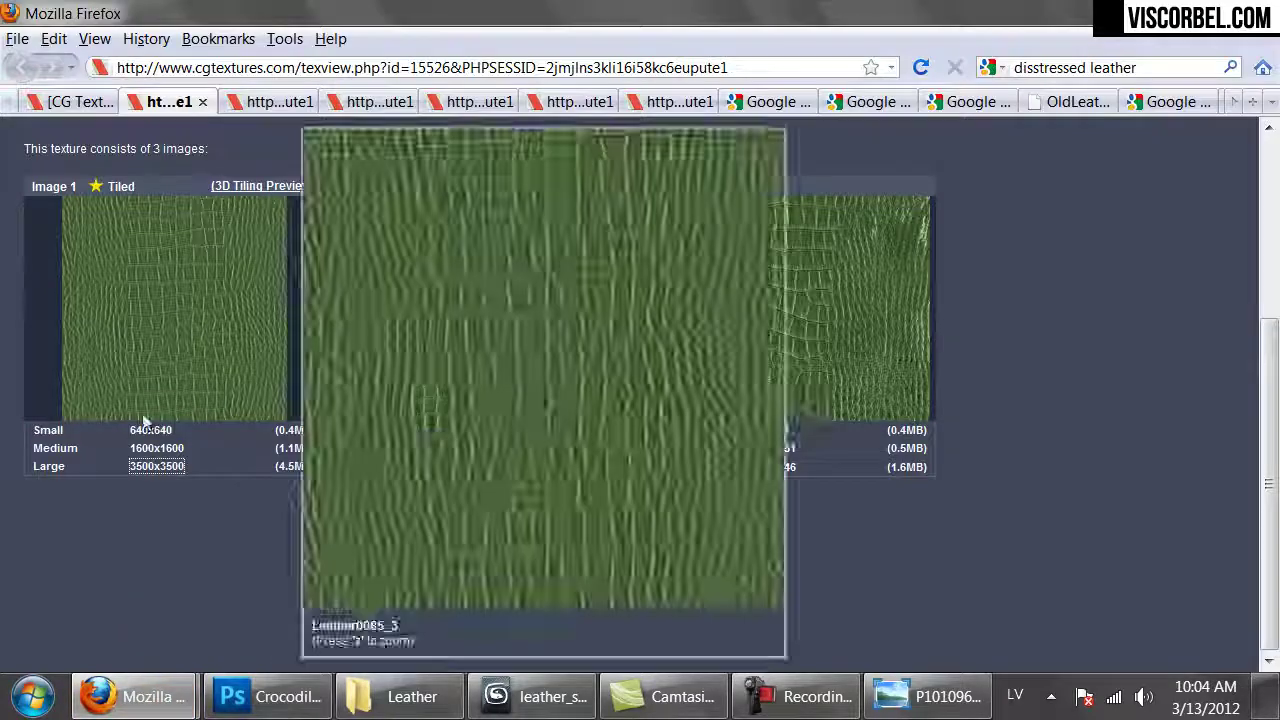
pyautogui.click(265, 697)
pyautogui.hotkey('ctrl', 'j')
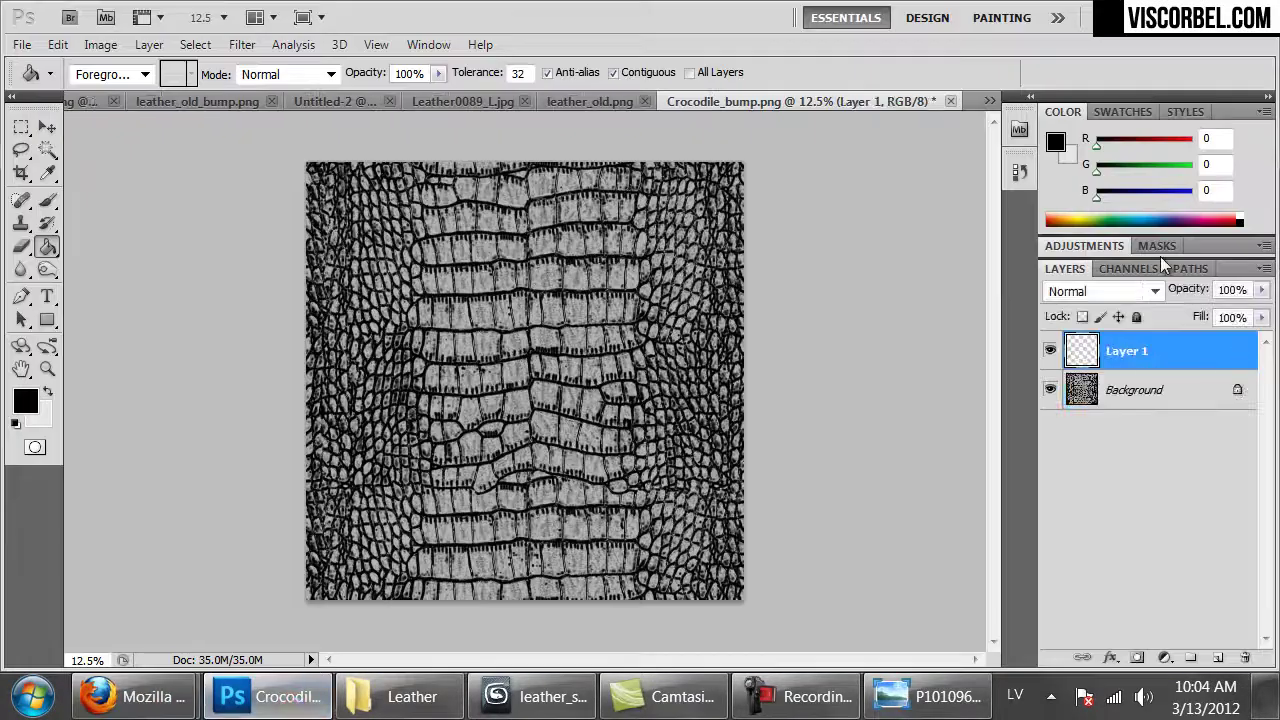
pyautogui.hotkey('ctrl', 'f')
pyautogui.hotkey('ctrl', 'e')
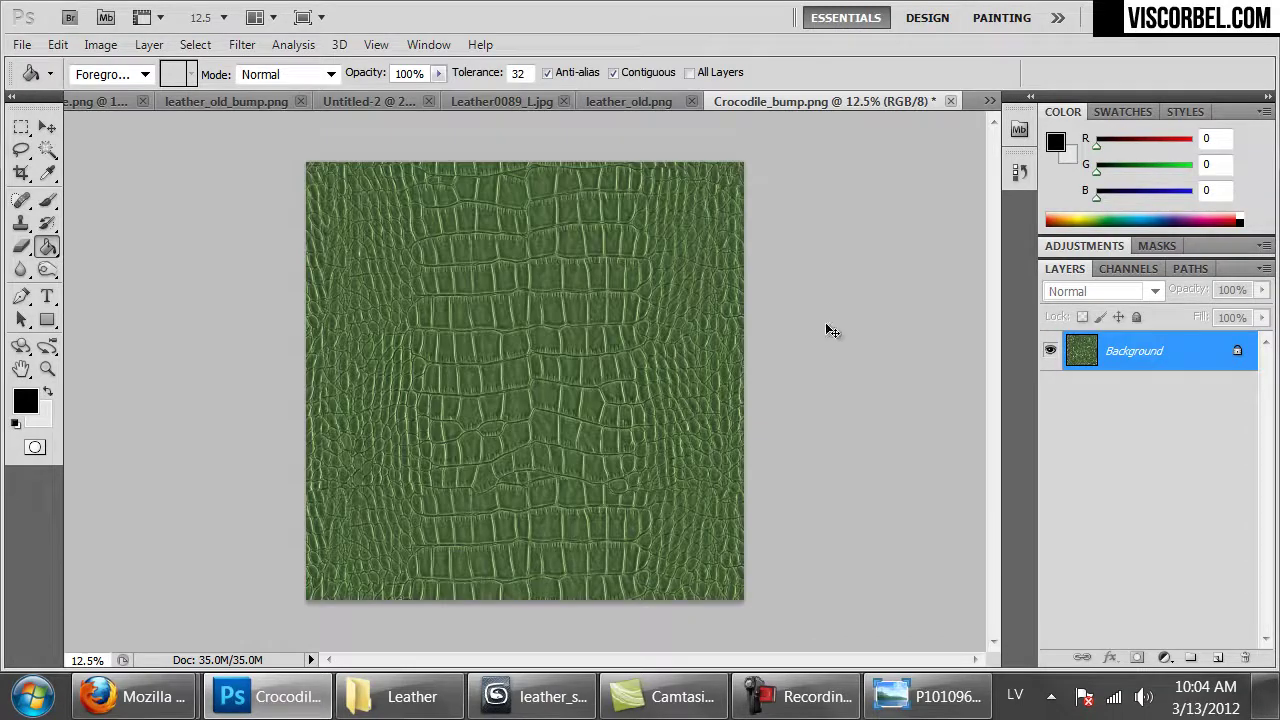
# - Recolour the green leather to dark brown using Hue/Saturation with hue -82, saturation +49 and lightness -66
pyautogui.hotkey('ctrl', 'u')
pyautogui.moveTo(952, 403); pyautogui.dragTo(982, 408)
pyautogui.moveTo(959, 346); pyautogui.dragTo(898, 355)
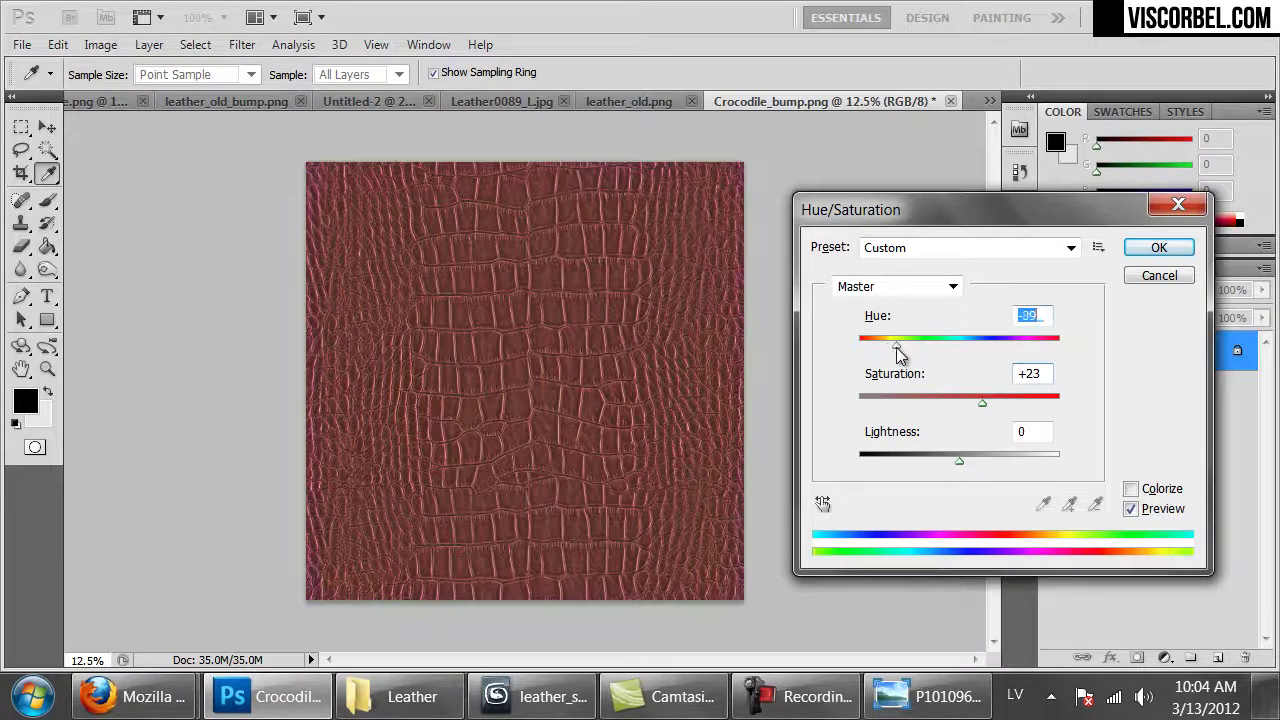
pyautogui.moveTo(920, 472); pyautogui.dragTo(903, 463)
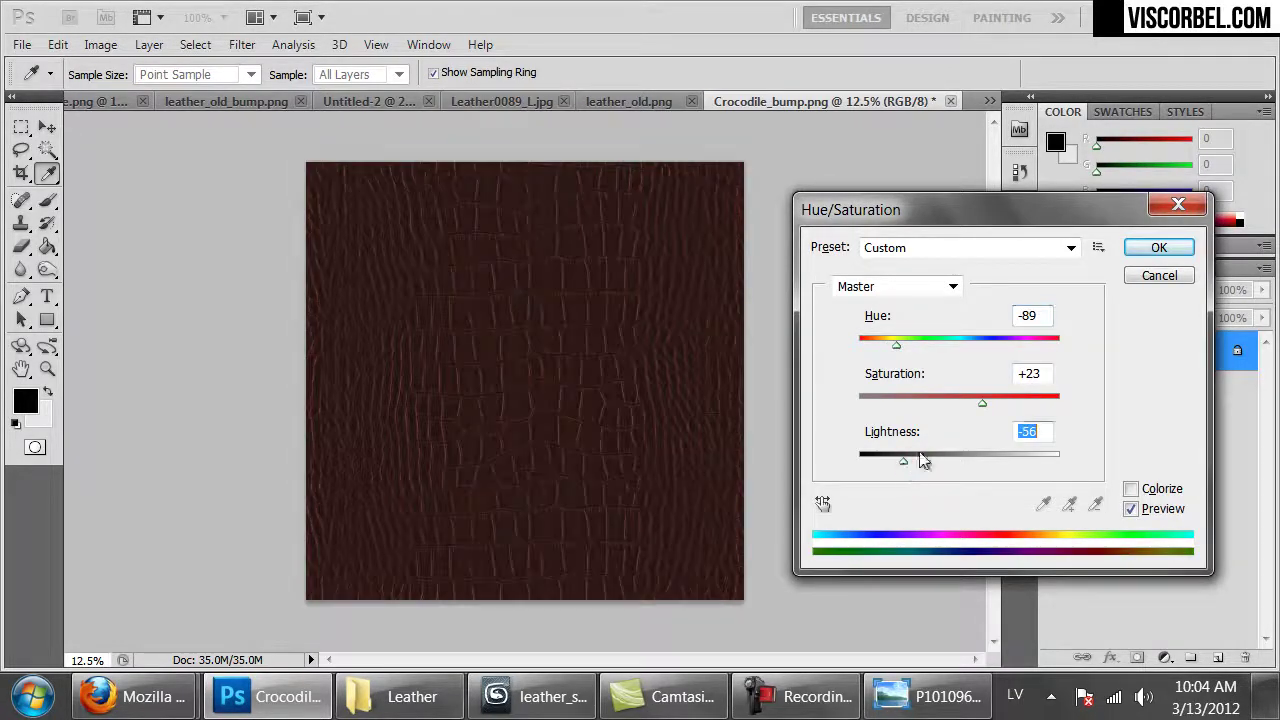
pyautogui.moveTo(997, 407); pyautogui.dragTo(1008, 403)
pyautogui.moveTo(886, 346); pyautogui.dragTo(892, 352)
pyautogui.moveTo(896, 348); pyautogui.dragTo(899, 350)
pyautogui.moveTo(904, 458); pyautogui.dragTo(896, 462)
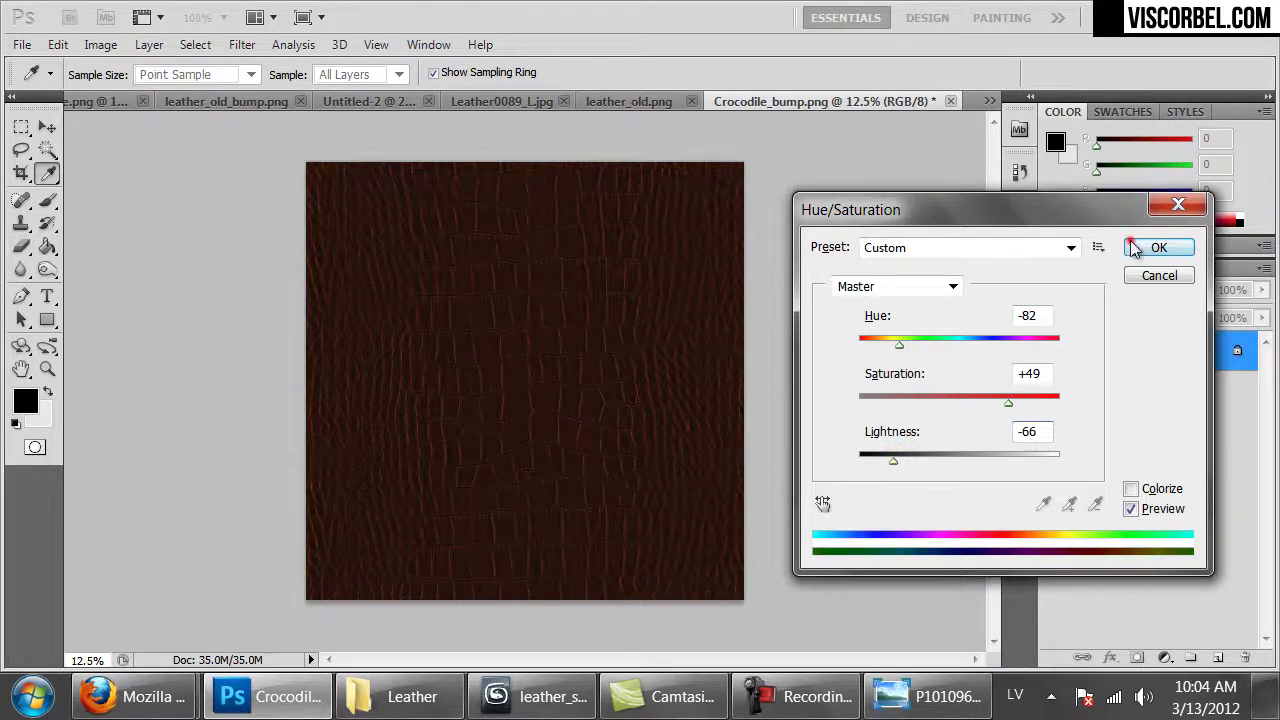
pyautogui.click(1131, 250)
# - Raise the brown leather's contrast with an S-shaped RGB curve, its upper point at input 166 and output 213, and reduce saturation to about -26
pyautogui.click(100, 44)
pyautogui.moveTo(143, 105)
pyautogui.click(379, 158)
pyautogui.moveTo(974, 437); pyautogui.dragTo(977, 449)
pyautogui.moveTo(1030, 390); pyautogui.dragTo(1037, 355)
pyautogui.moveTo(975, 450); pyautogui.dragTo(899, 530)
pyautogui.moveTo(1041, 360)
pyautogui.mouseDown()
pyautogui.moveTo(1023, 343)
pyautogui.moveTo(1010, 351)
pyautogui.mouseUp()
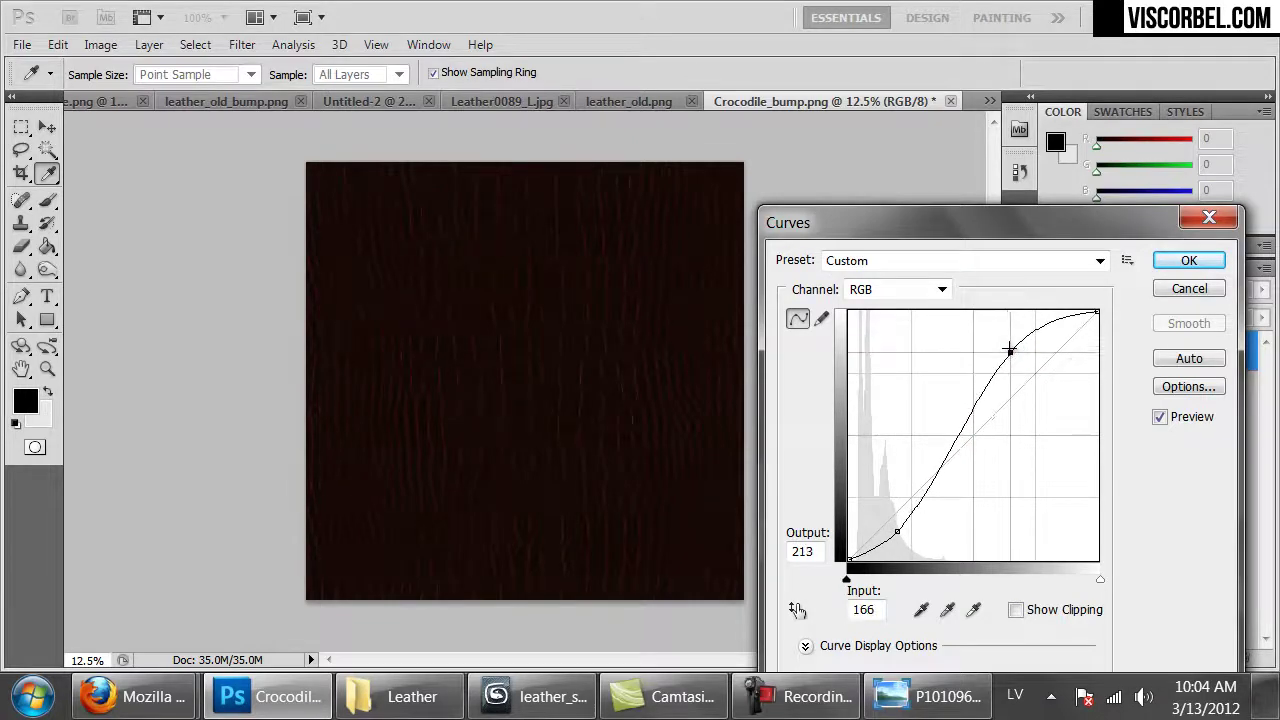
pyautogui.click(1185, 262)
pyautogui.hotkey('ctrl', 'u')
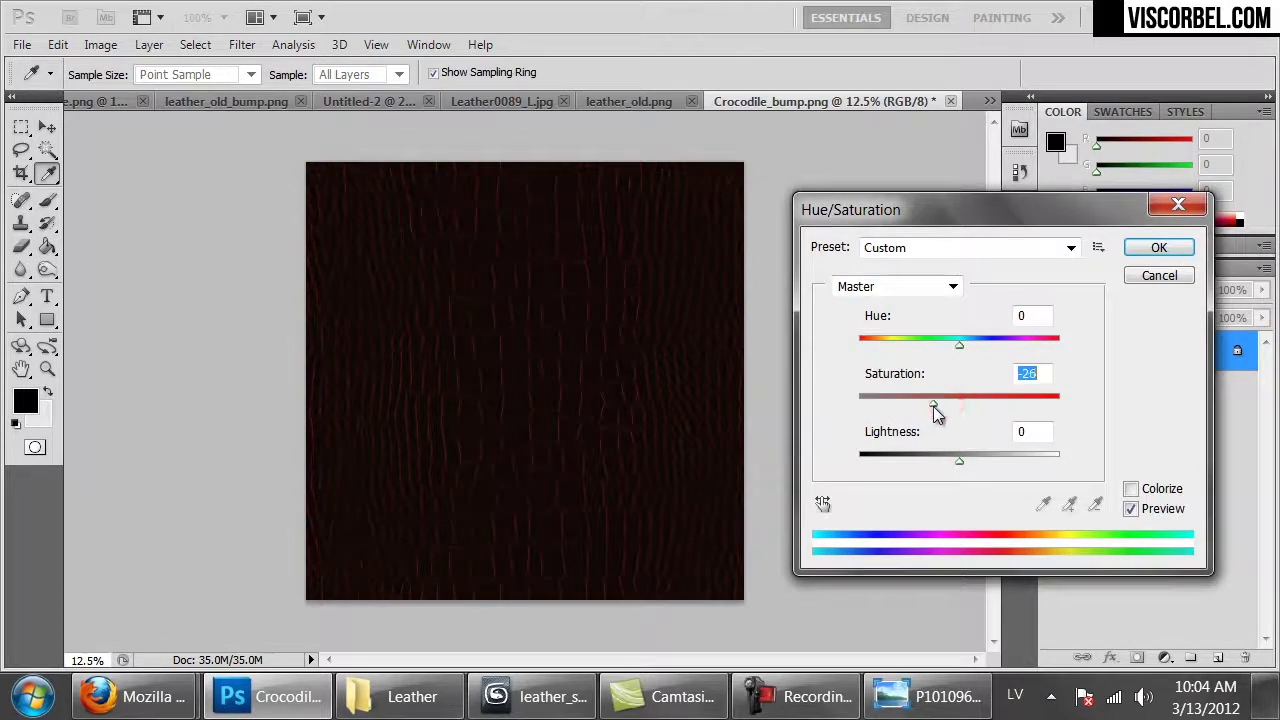
pyautogui.click(1158, 248)
# - Save the brown texture as Crocodile_brown.png in the Leather folder
pyautogui.hotkey('ctrl', 'shift', 's')
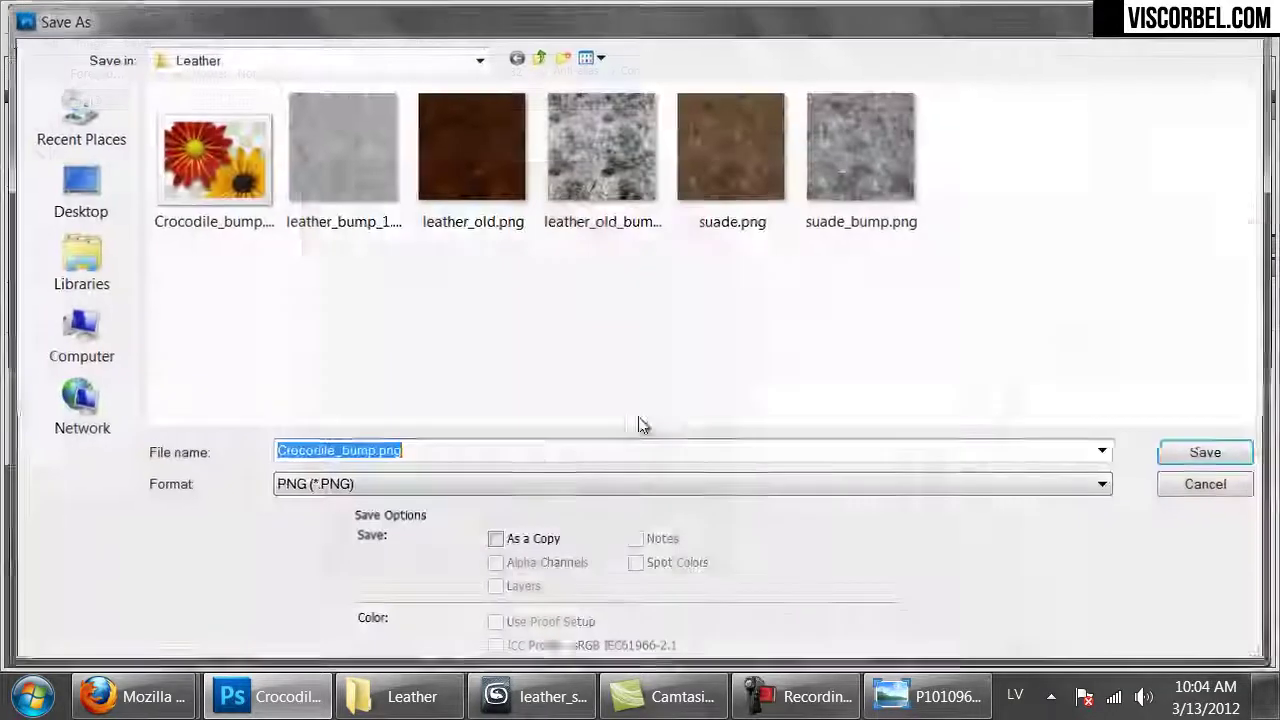
pyautogui.click(335, 458)
pyautogui.moveTo(338, 456); pyautogui.dragTo(381, 459)
pyautogui.write('b')
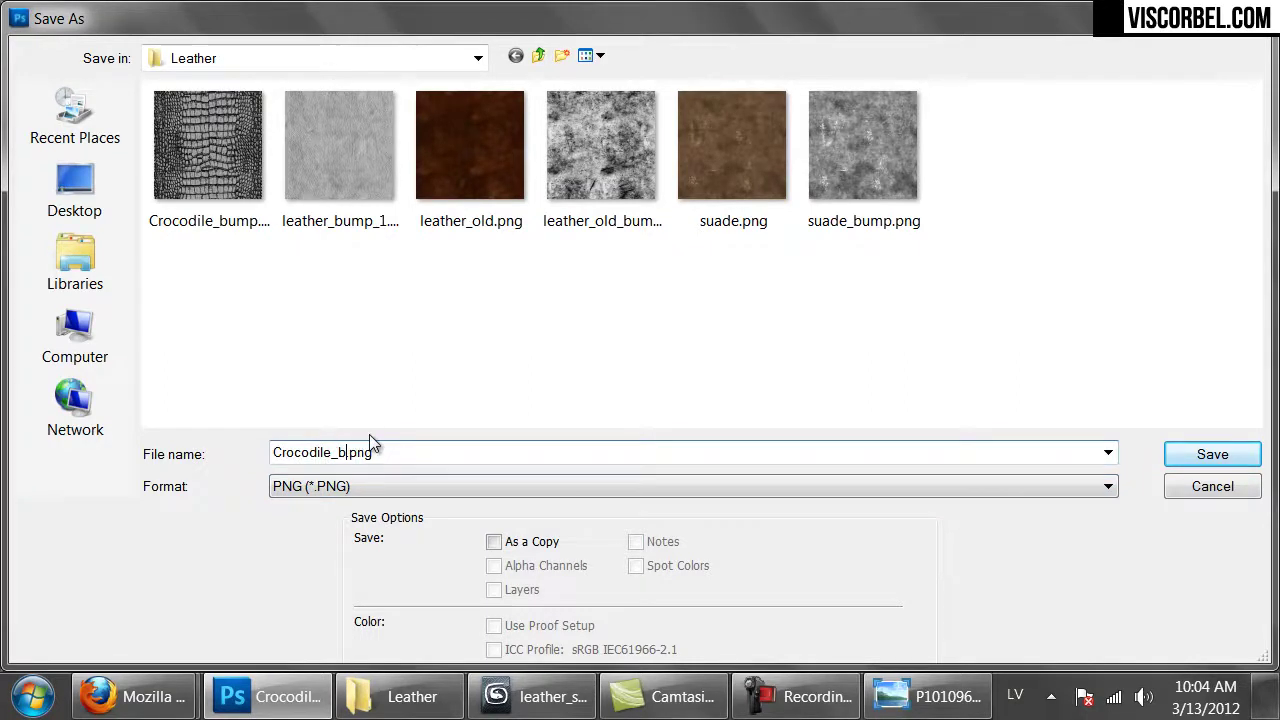
pyautogui.press('Return')
pyautogui.press('Return')
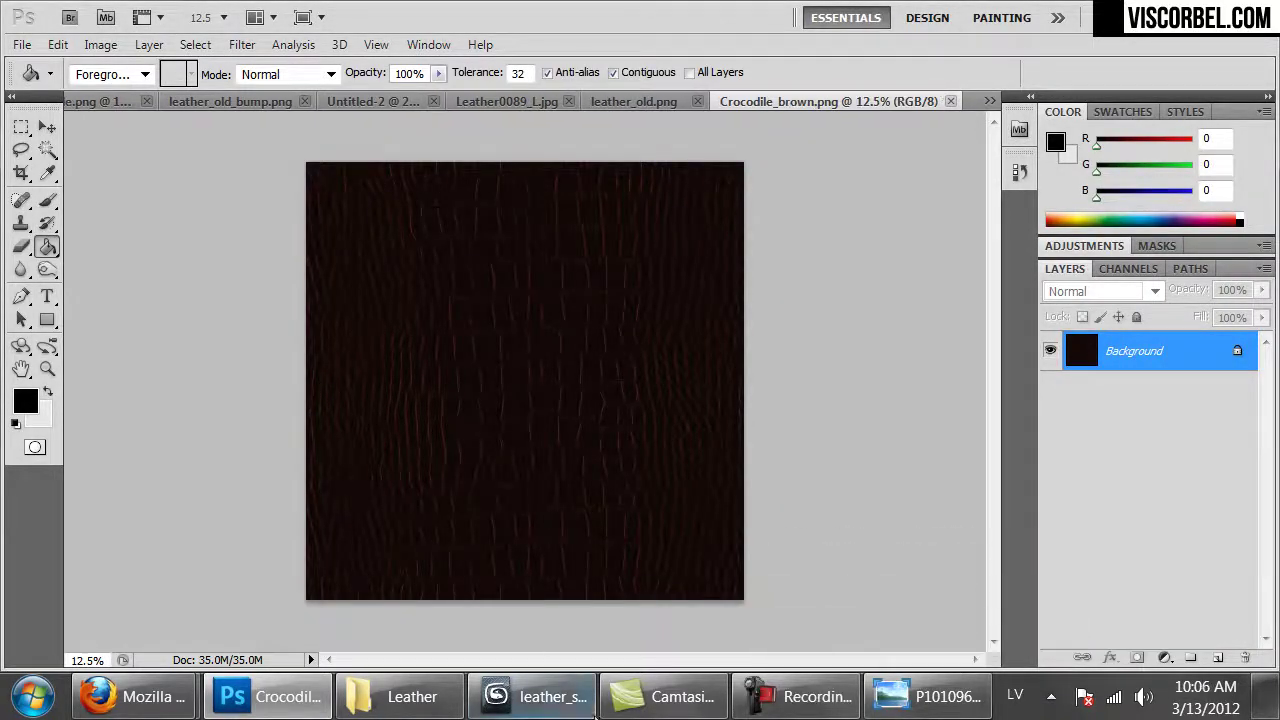
# - Switch to 3ds Max, turn the third material slot of the first row into a VRayMtl and name it Leather_crocodile
pyautogui.click(576, 690)
pyautogui.click(910, 157)
pyautogui.click(722, 410)
pyautogui.doubleClick(481, 558)
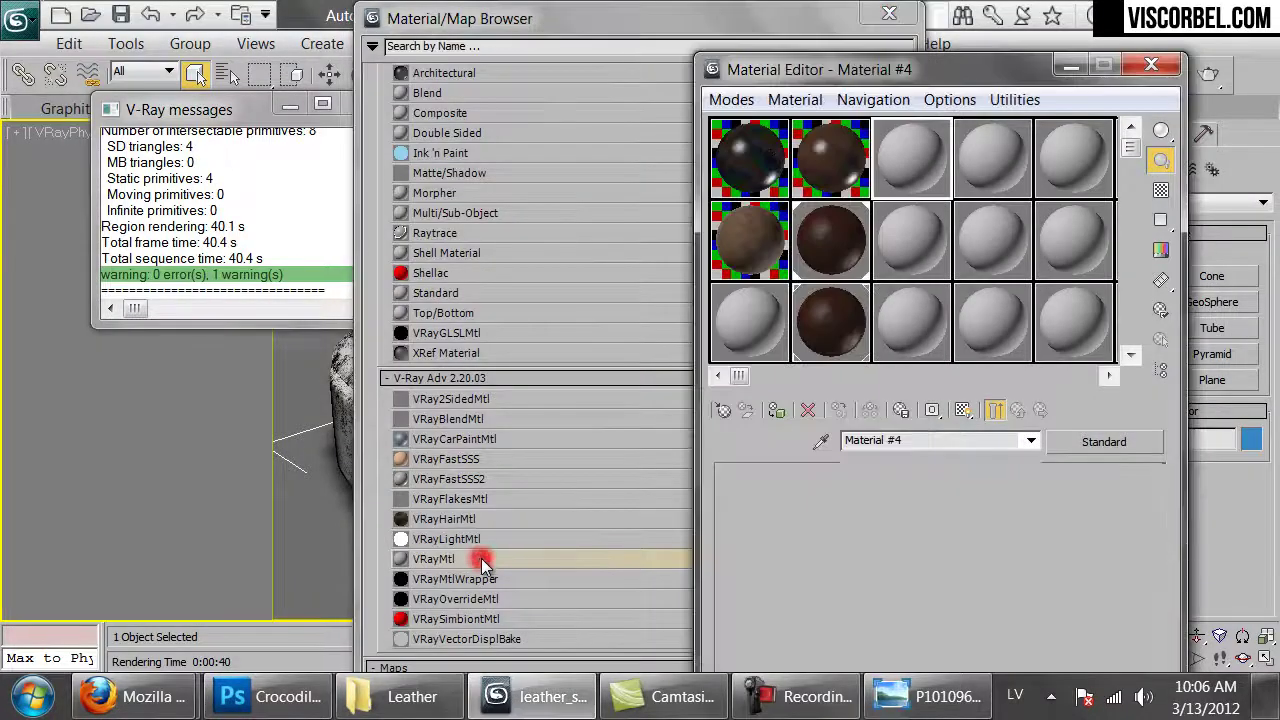
pyautogui.moveTo(955, 441); pyautogui.dragTo(845, 441)
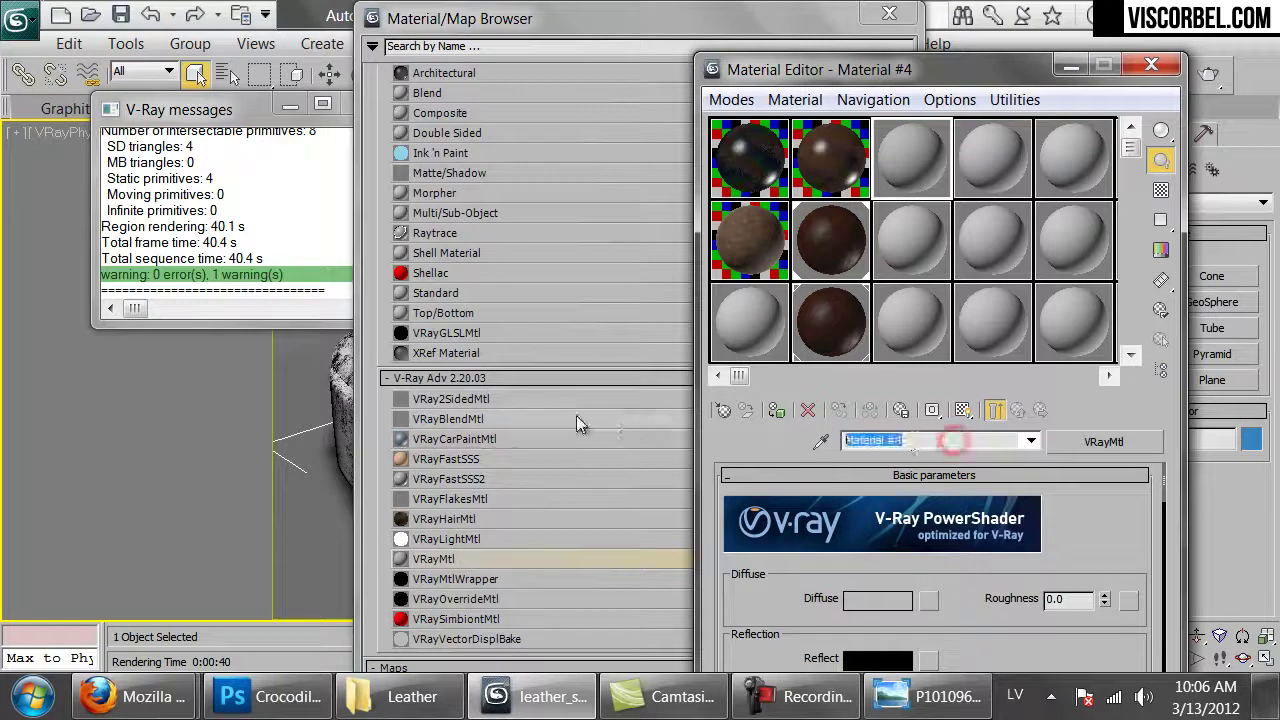
pyautogui.write('C')
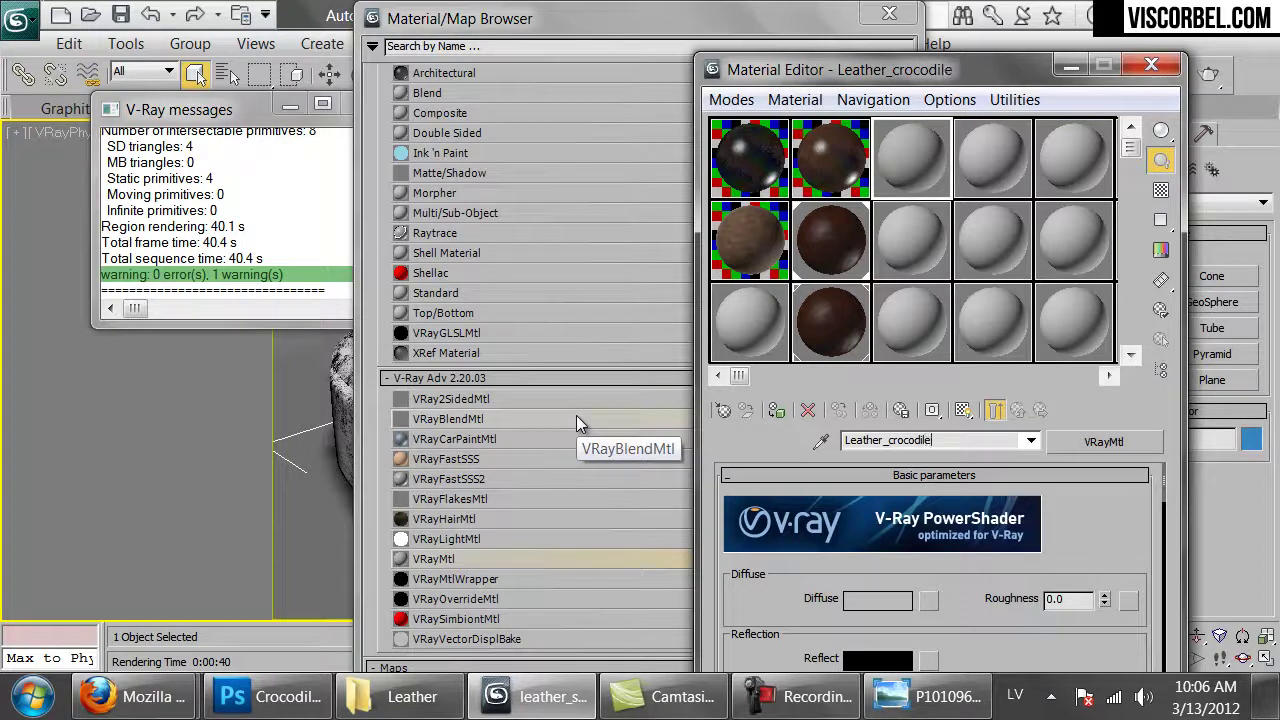
# - Load Crocodile_brown.png from the Leather folder as a Bitmap map in the material's Diffuse slot
pyautogui.click(929, 599)
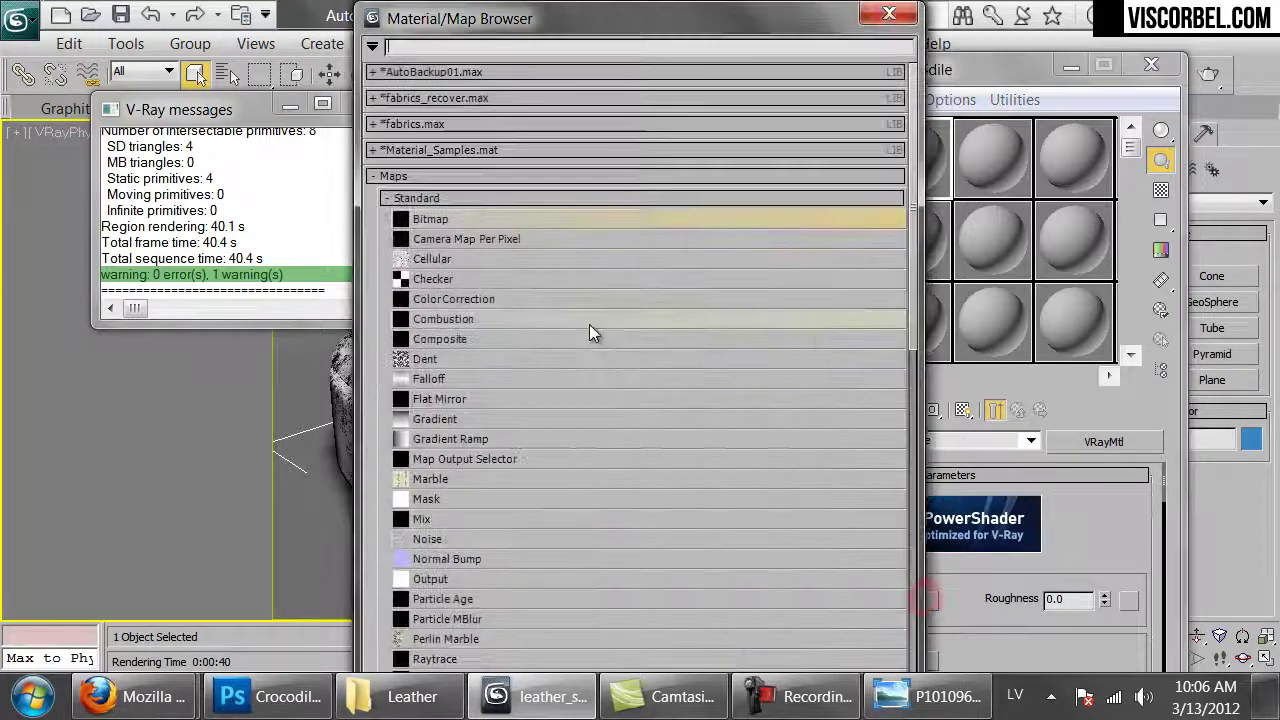
pyautogui.doubleClick(455, 220)
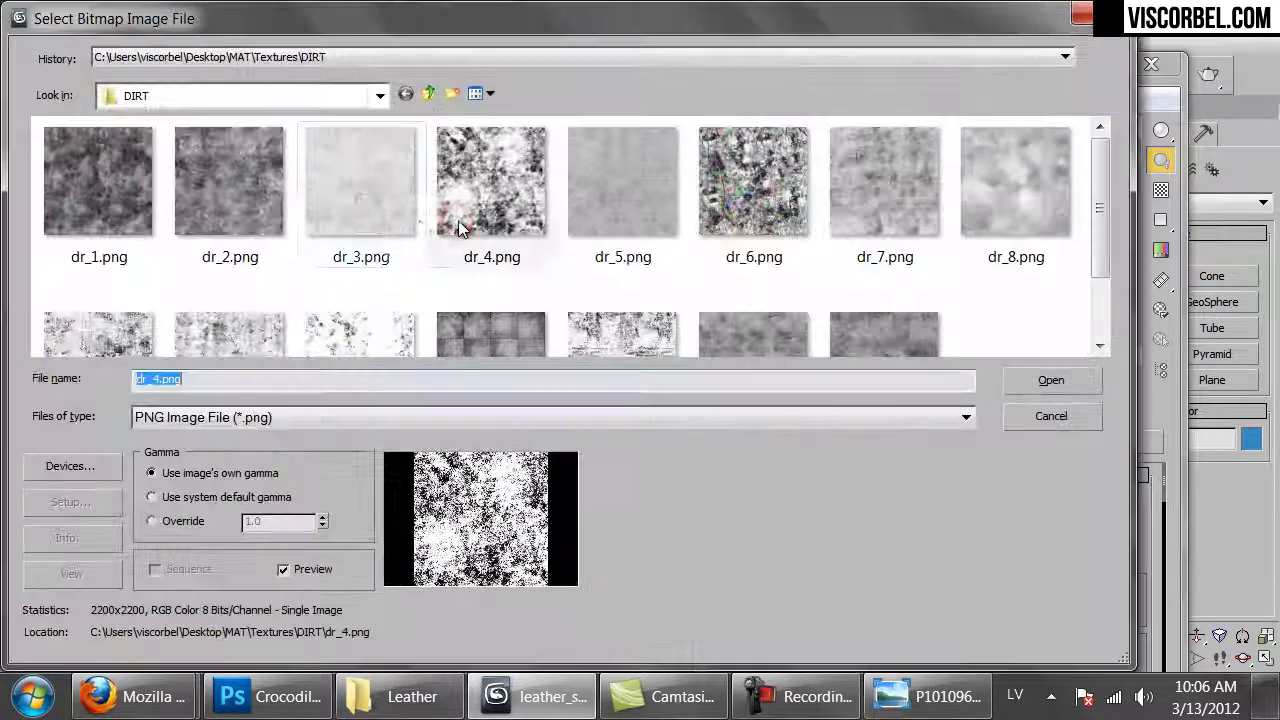
pyautogui.click(430, 95)
pyautogui.click(148, 212)
pyautogui.doubleClick(148, 212)
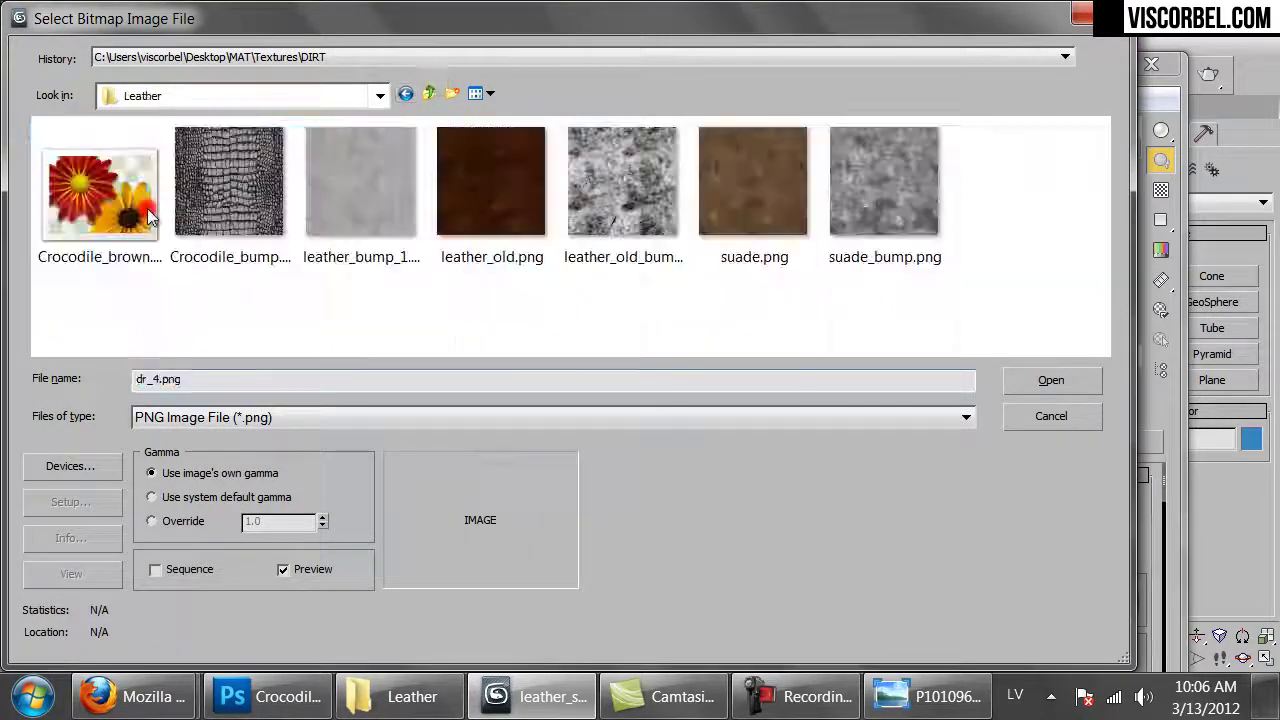
pyautogui.click(135, 195)
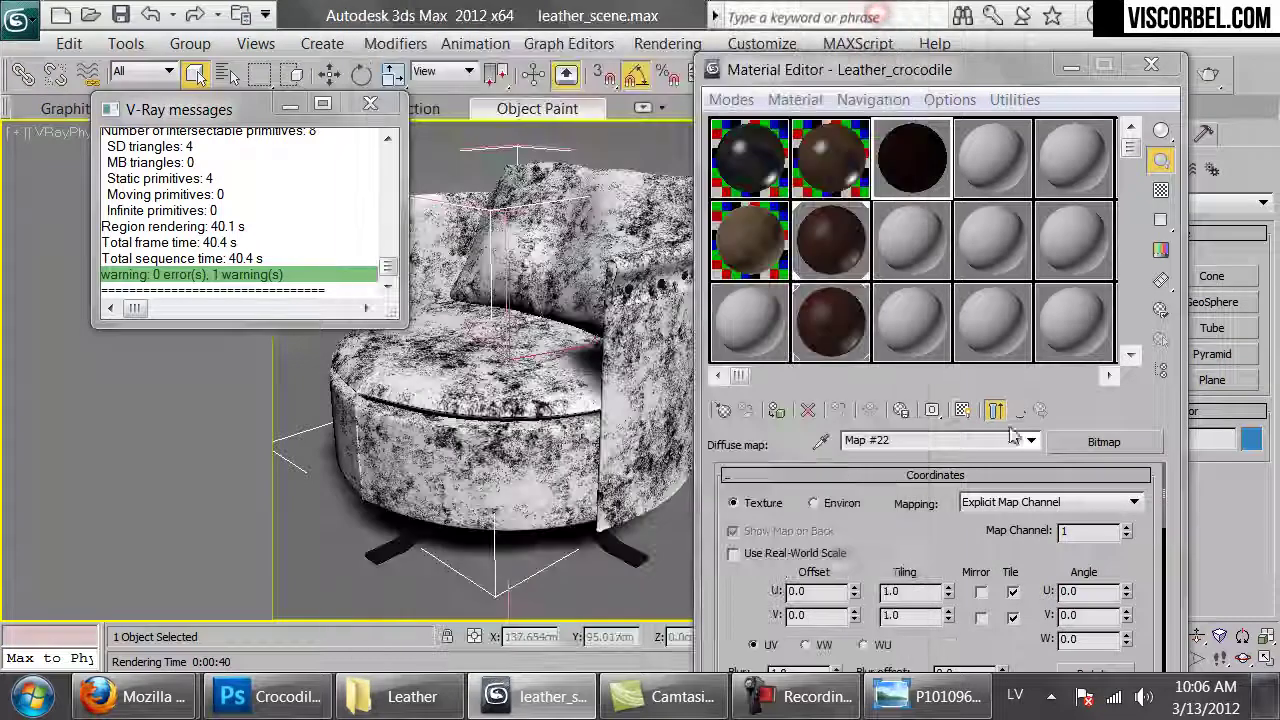
# - Display the brown crocodile diffuse map on the armchair in the viewport and set its U and V tiling to 2.0
pyautogui.click(962, 410)
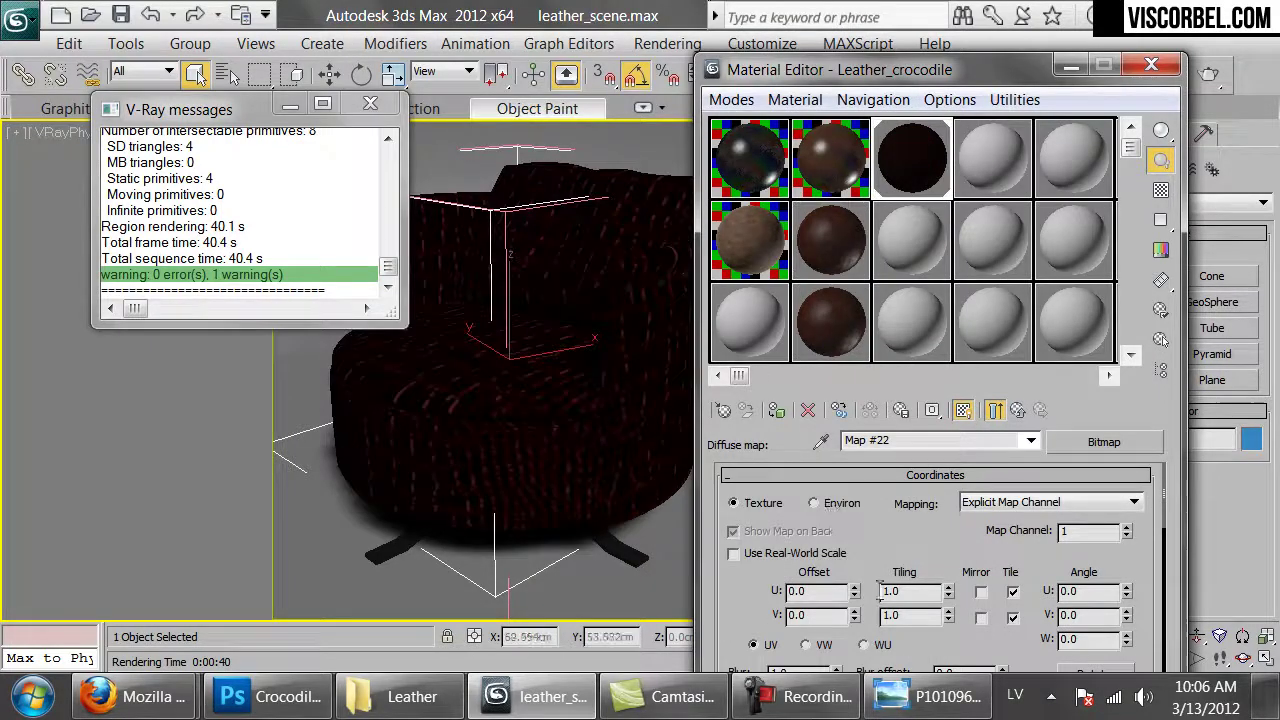
pyautogui.doubleClick(914, 591)
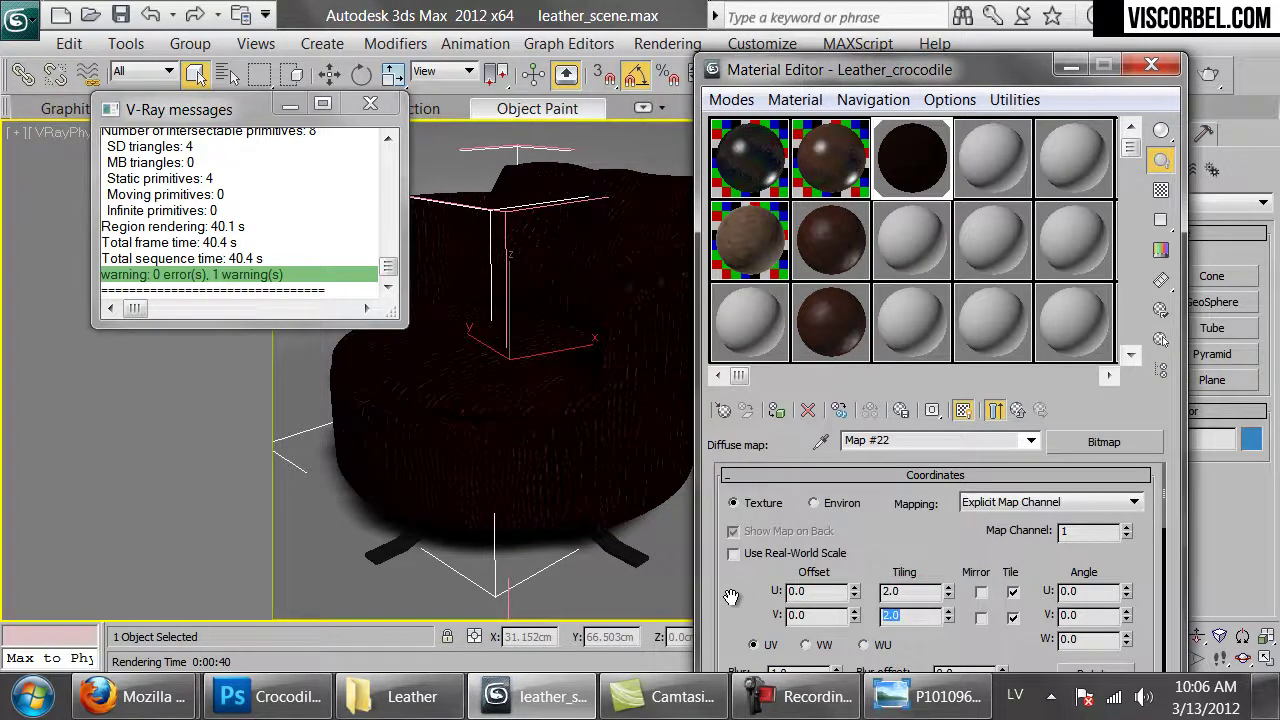
# - Load Crocodile_bump.png as a Bitmap map in the Bump slot of the Leather_crocodile material
pyautogui.click(1017, 410)
pyautogui.scroll(-15, 866, 580)
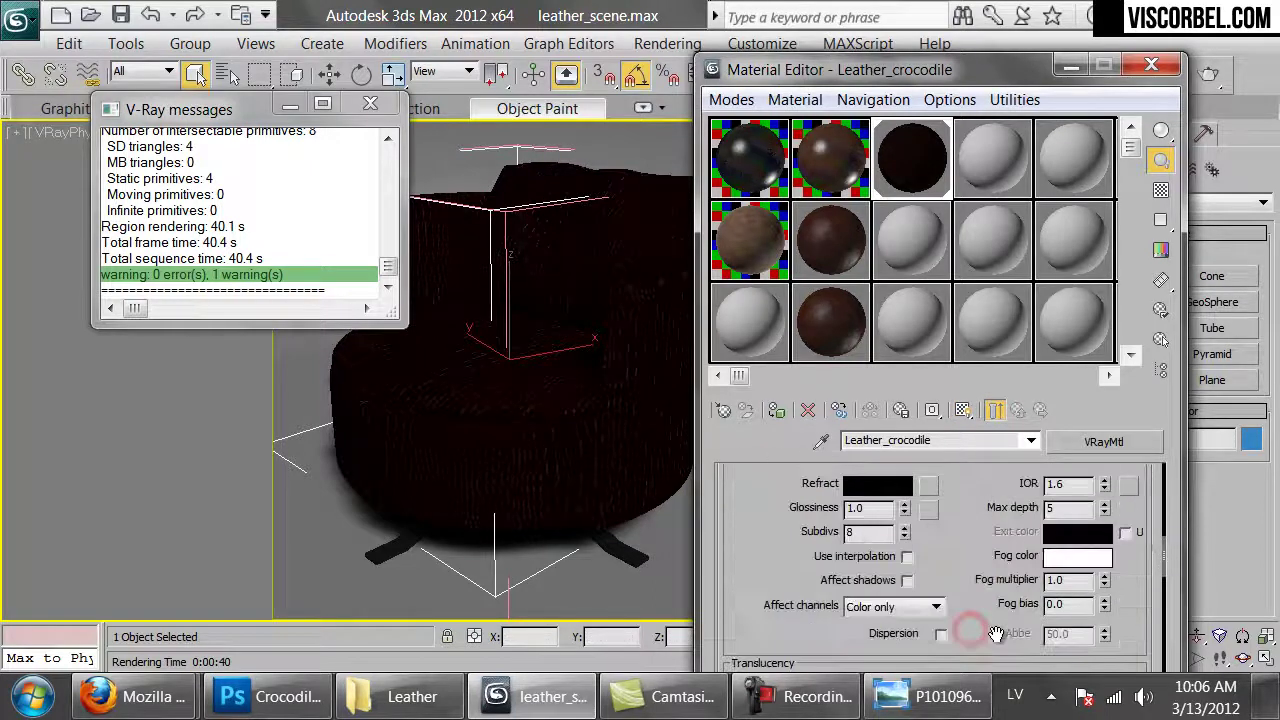
pyautogui.click(880, 512)
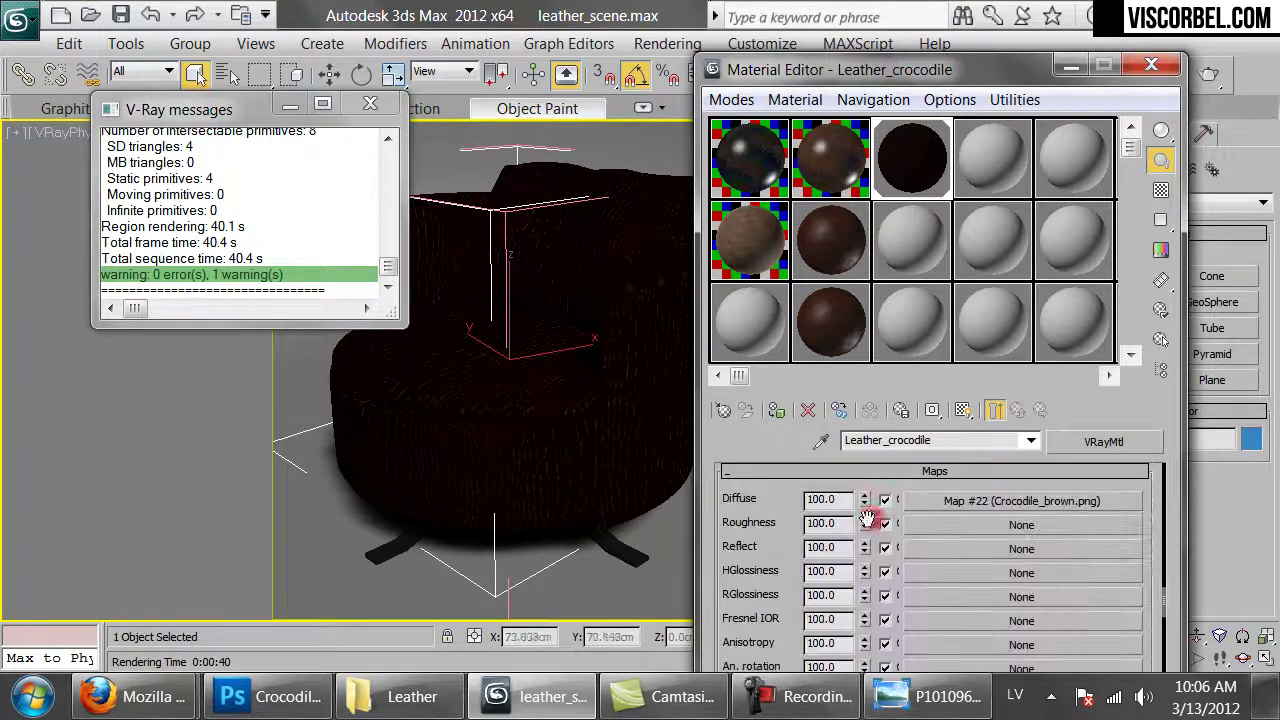
pyautogui.moveTo(779, 605); pyautogui.dragTo(771, 416)
pyautogui.scroll(-1, 876, 562)
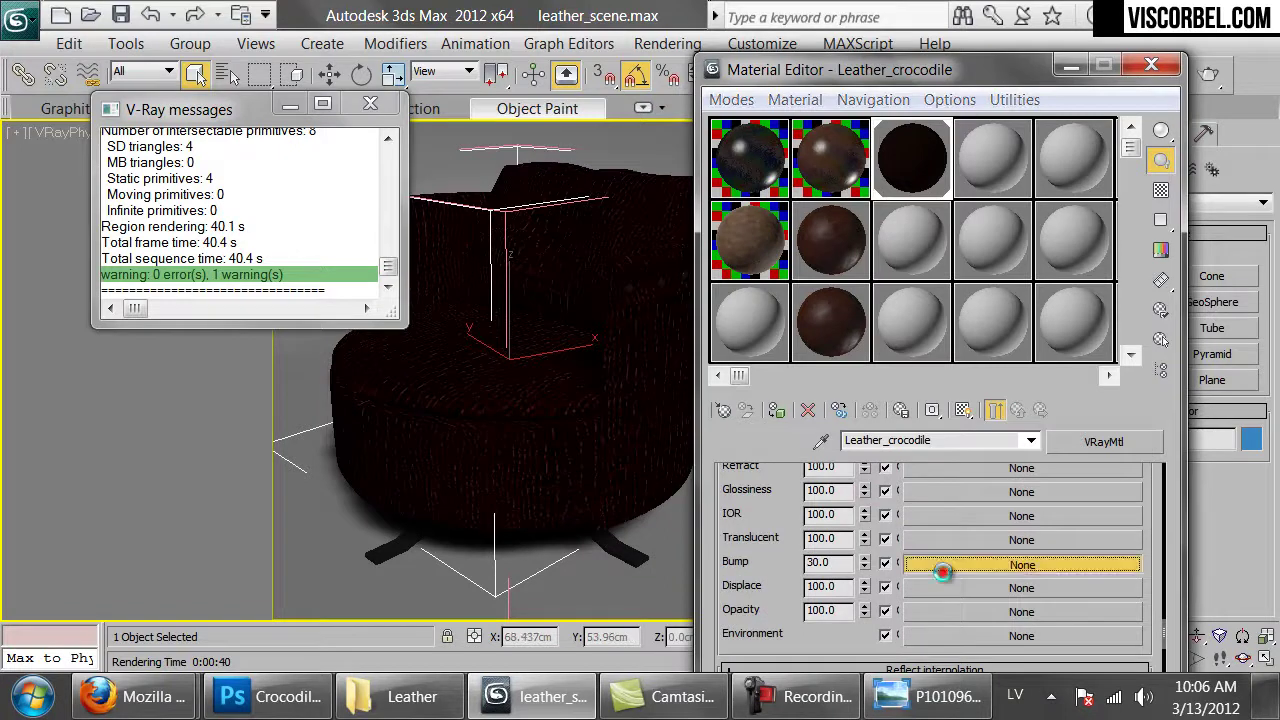
pyautogui.click(945, 574)
pyautogui.doubleClick(428, 131)
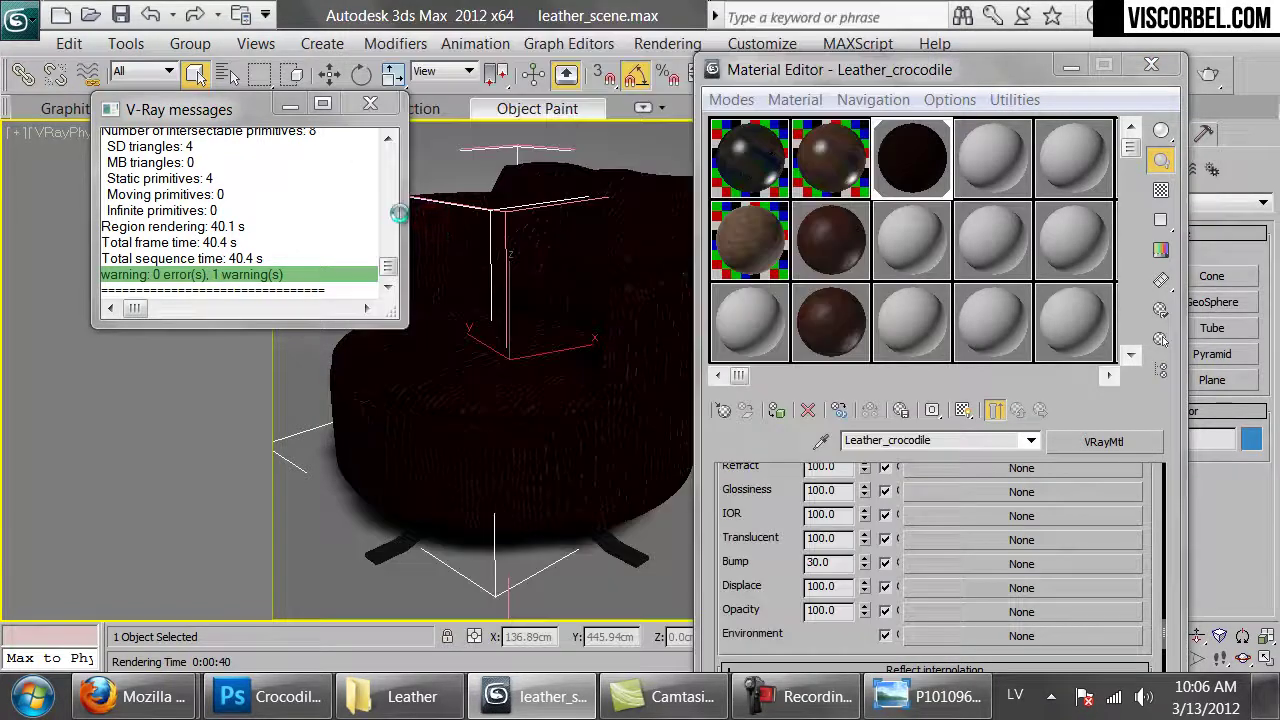
pyautogui.moveTo(271, 214)
pyautogui.press('Return')
# - Set the crocodile bump map's U and V tiling to 2.0
pyautogui.write('2')
pyautogui.press('Tab')
pyautogui.write('2')
pyautogui.press('Return')
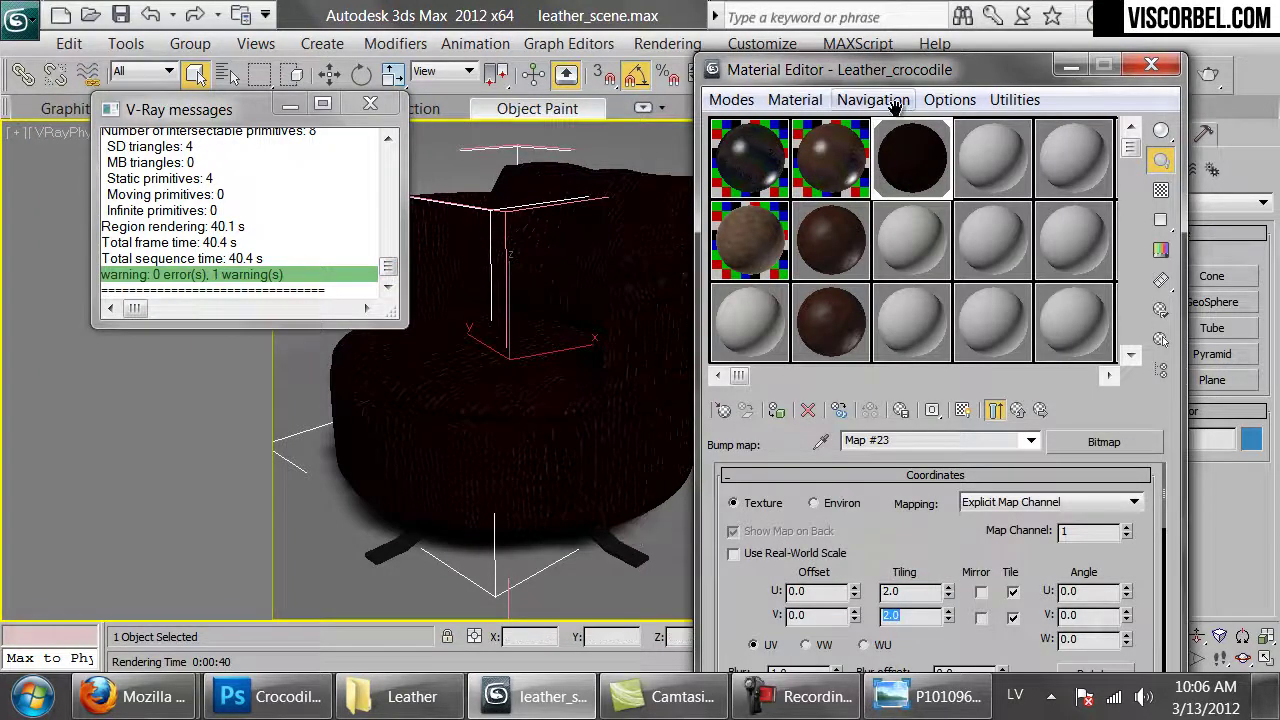
# - Open an enlarged preview of the Leather_crocodile material and set its bump amount to 80
pyautogui.doubleClick(897, 157)
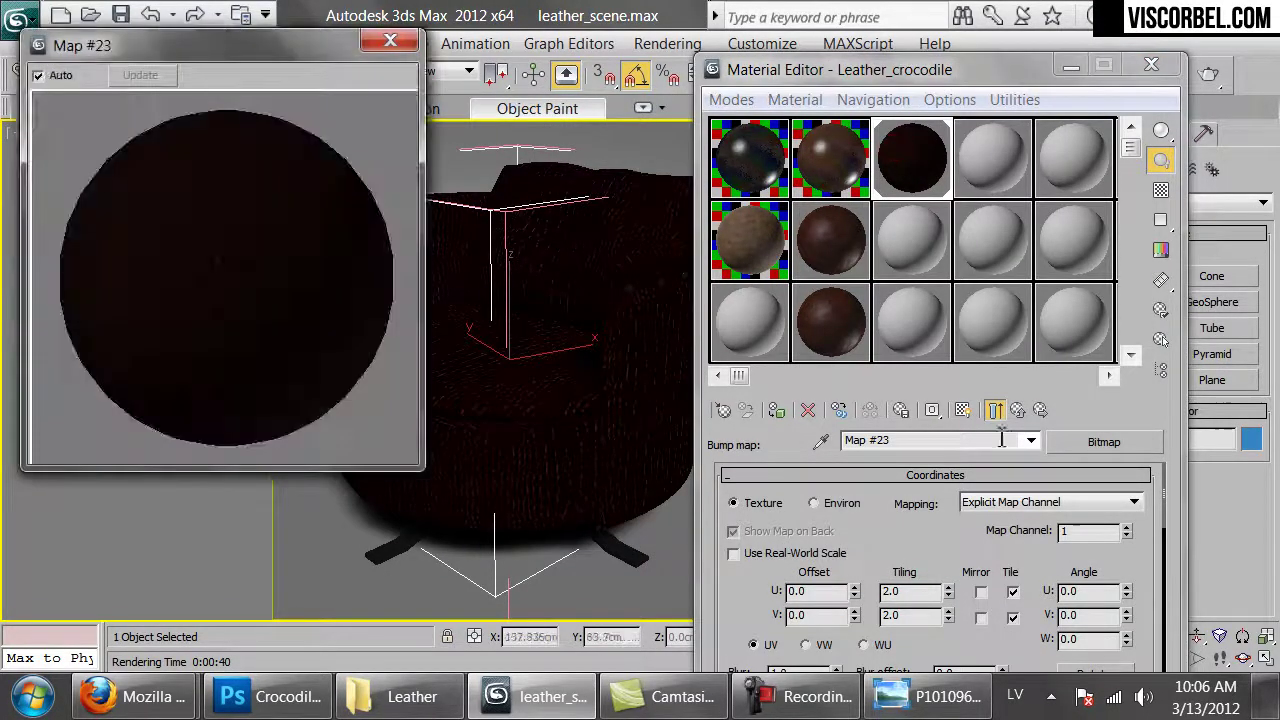
pyautogui.click(1015, 412)
pyautogui.doubleClick(838, 563)
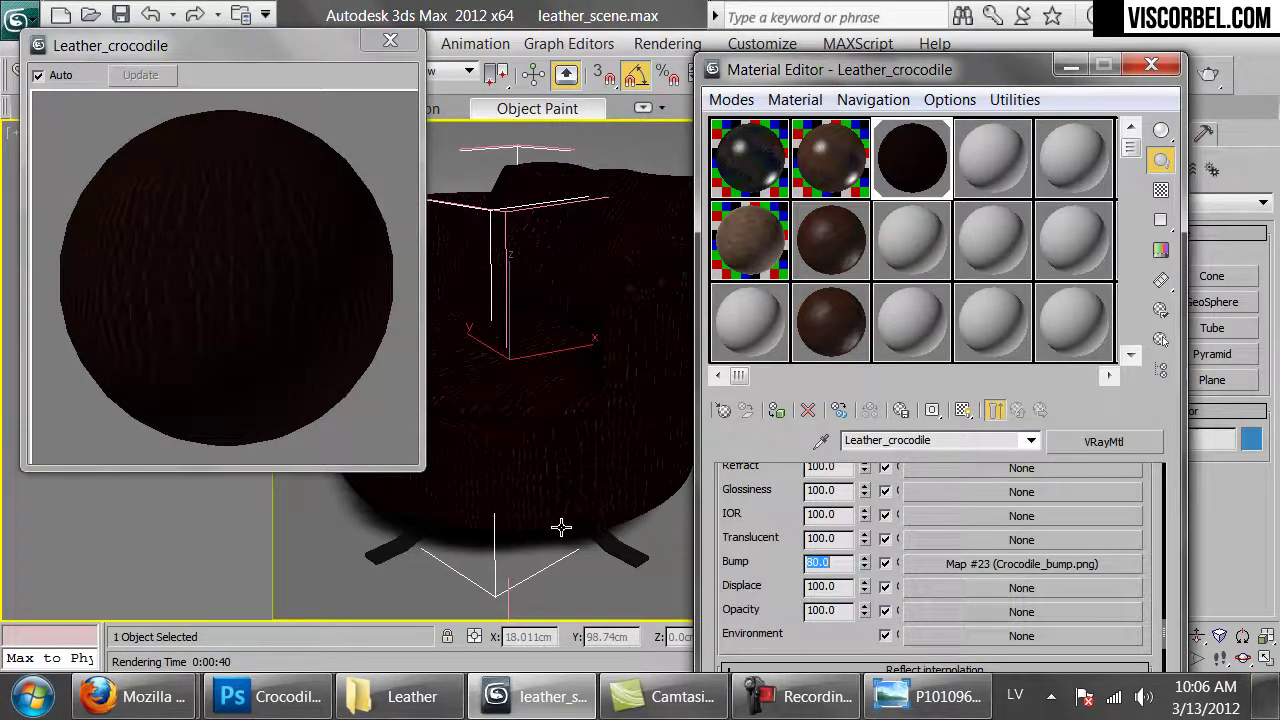
# - Examine the crocodile leather reference photo cl_front_am_1.jpg from the Leather reference folder and return to 3ds Max
pyautogui.click(398, 696)
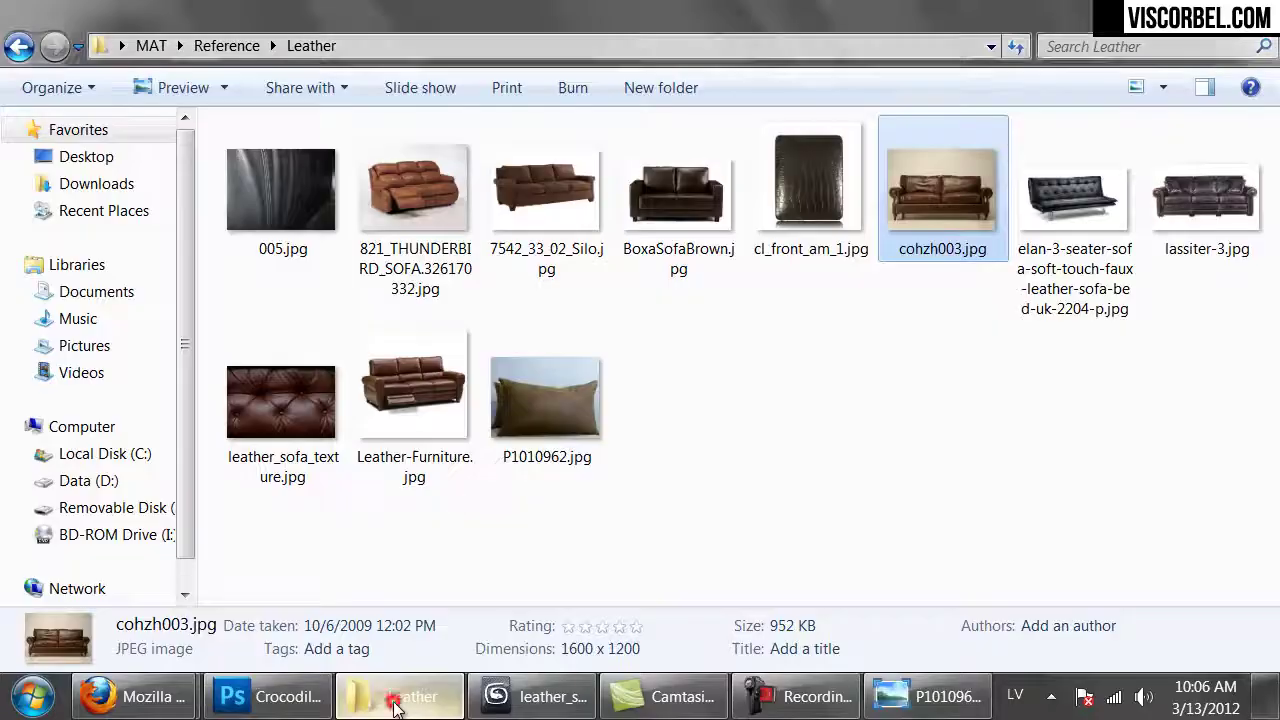
pyautogui.doubleClick(800, 252)
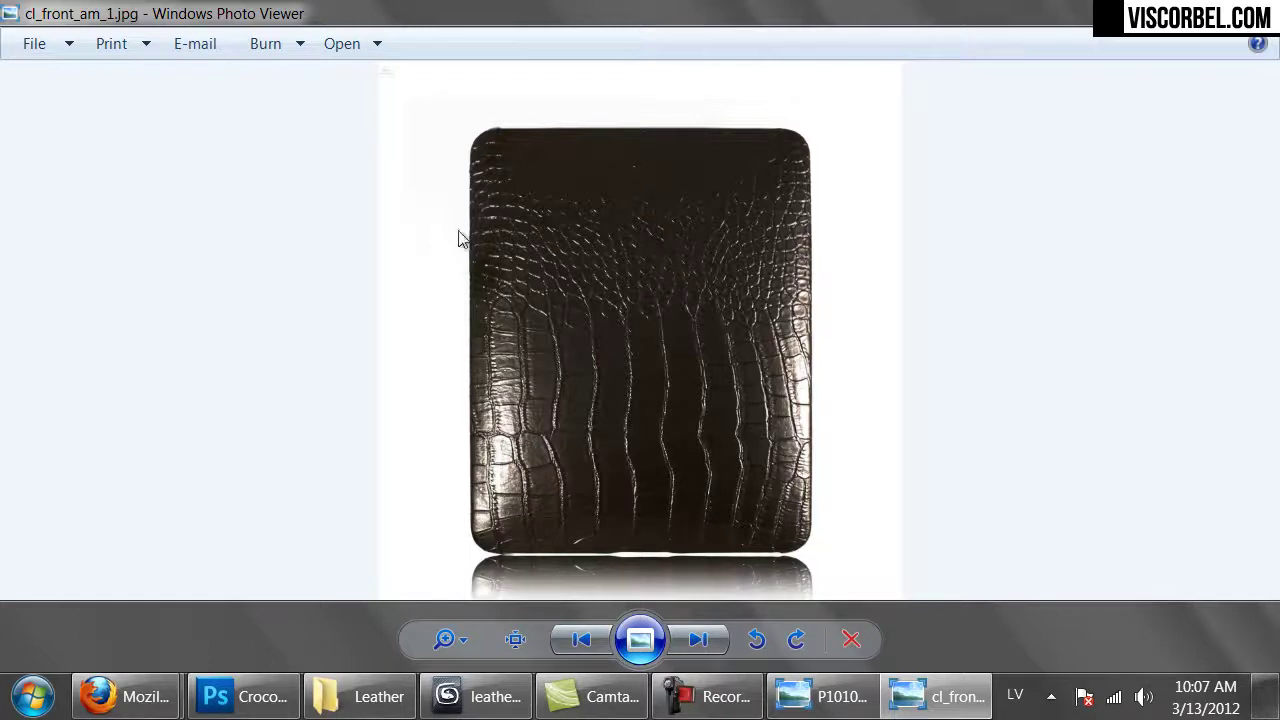
pyautogui.click(483, 696)
# - Set the material's reflection colour to a neutral grey with a value of 65
pyautogui.moveTo(768, 542); pyautogui.dragTo(830, 607)
pyautogui.scroll(10, 830, 600)
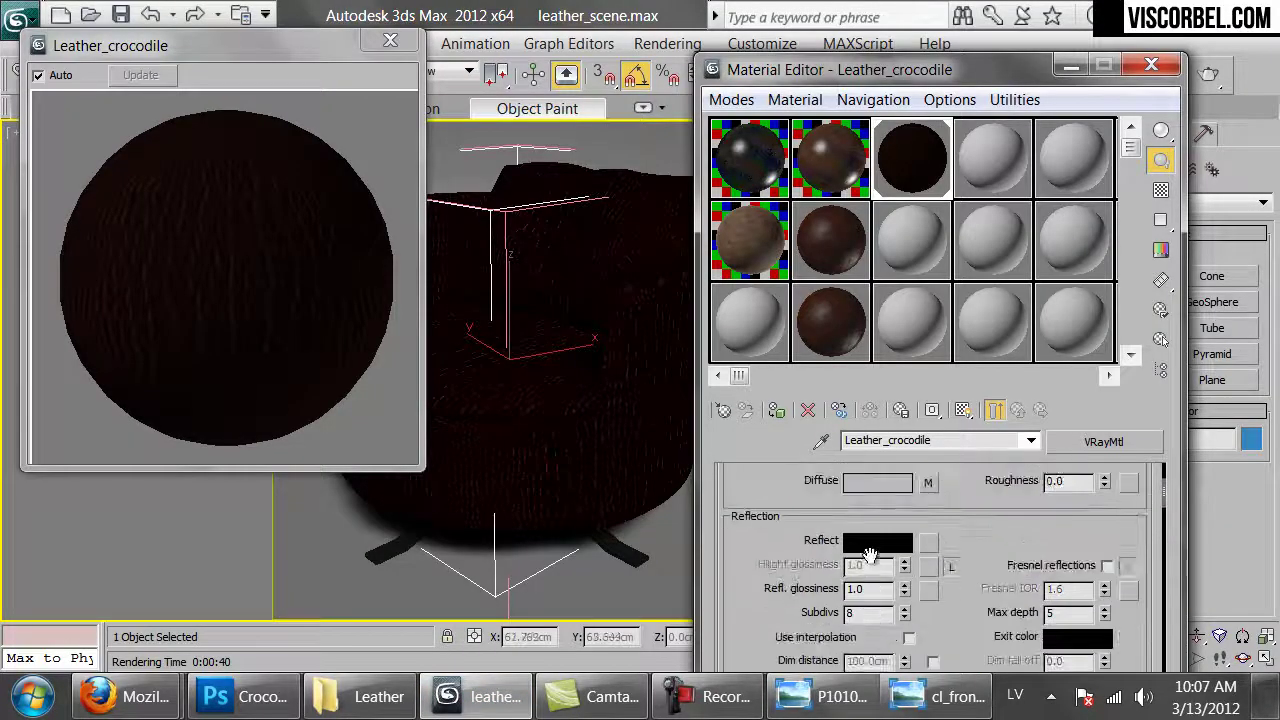
pyautogui.click(874, 545)
pyautogui.moveTo(929, 400); pyautogui.dragTo(959, 406)
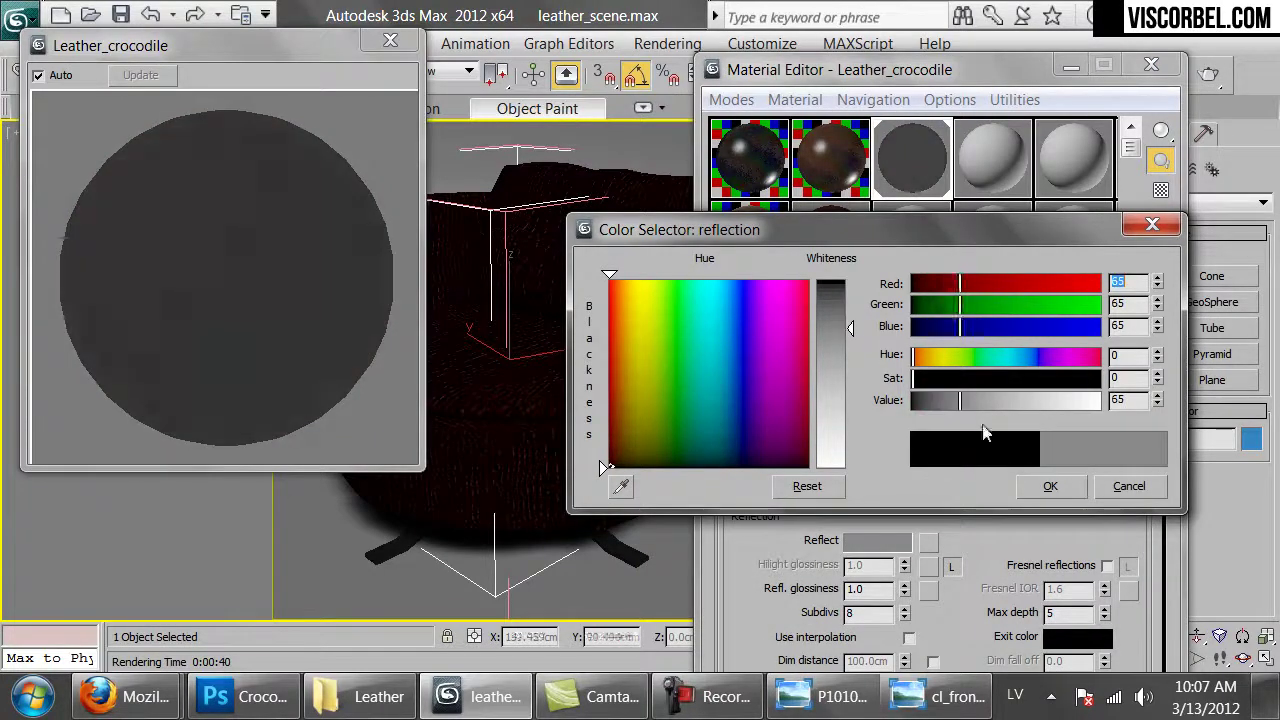
pyautogui.click(1056, 488)
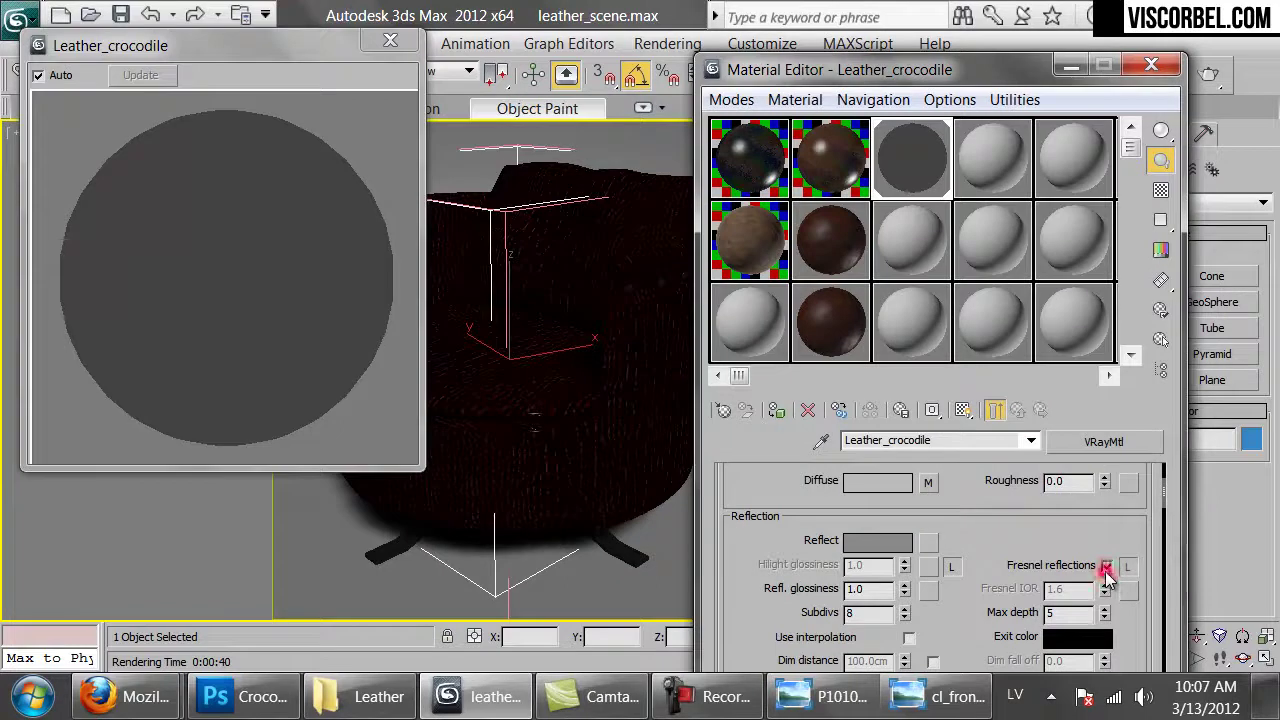
# - Enable Fresnel reflections on the material, unlock the Fresnel IOR and set it to 3.5
pyautogui.click(1106, 566)
pyautogui.click(1127, 566)
pyautogui.doubleClick(1065, 589)
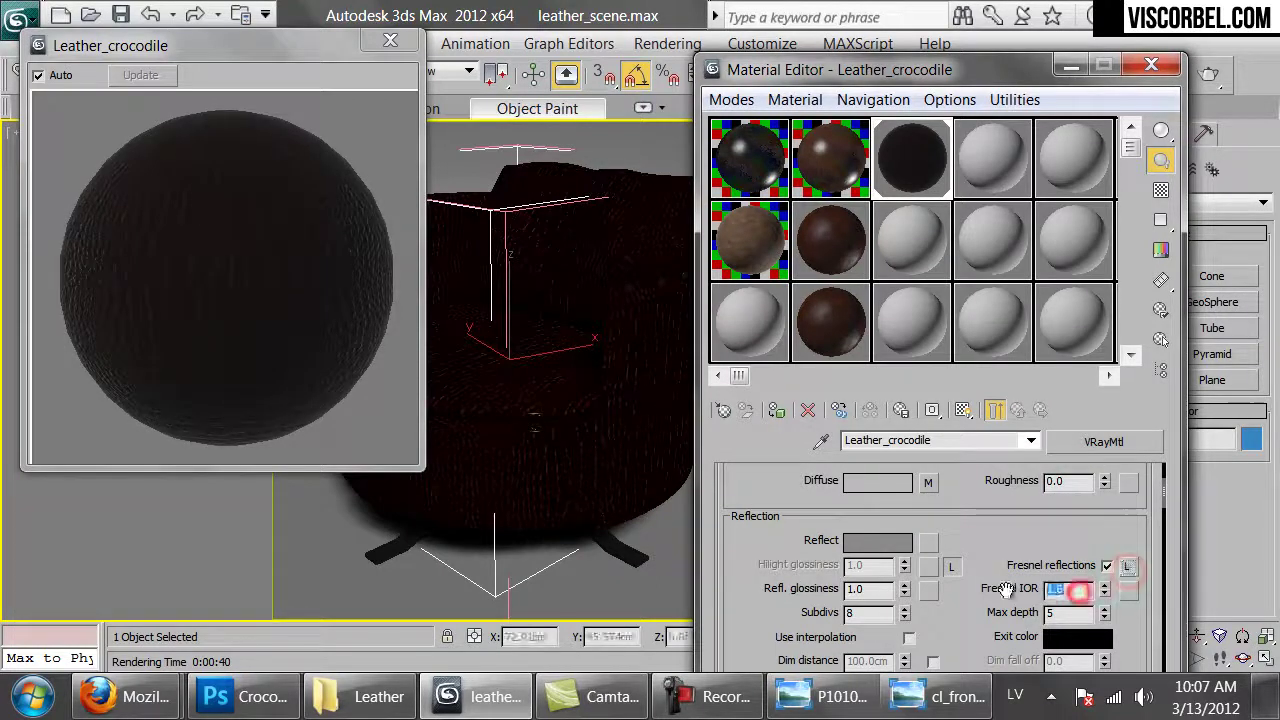
pyautogui.press('Return')
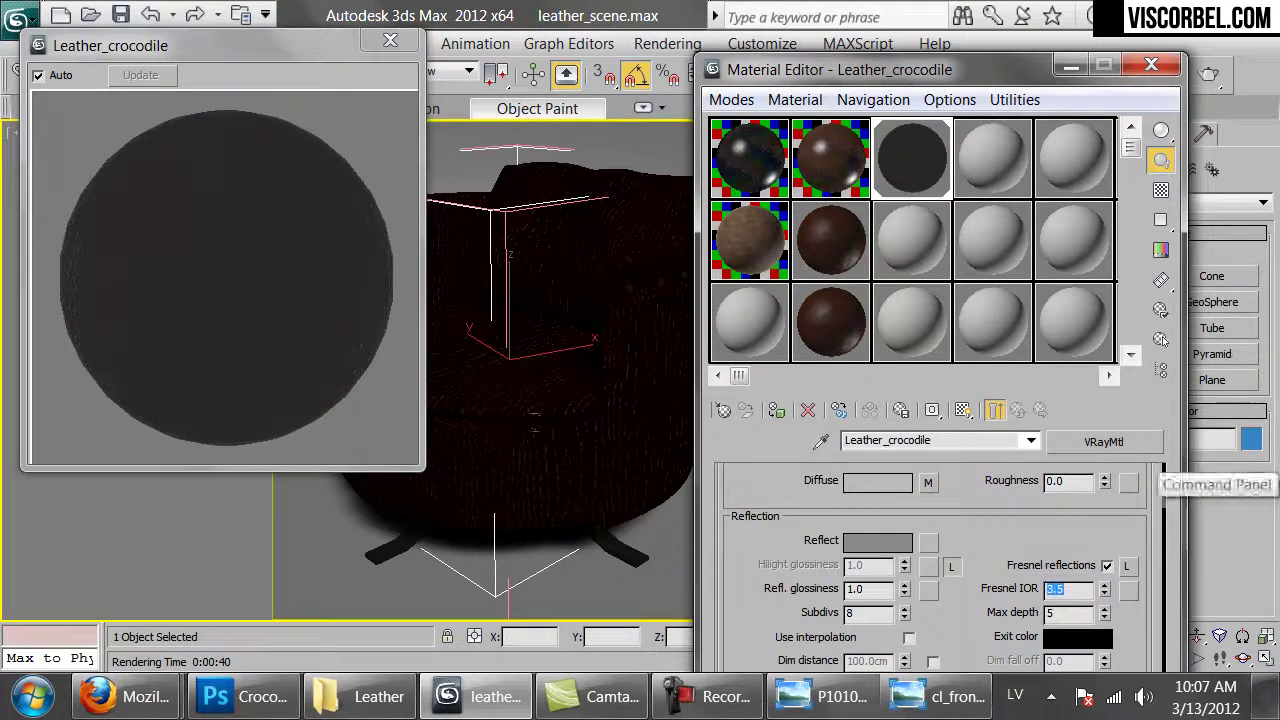
# - Set the material's reflection glossiness to 0.85 and show the checkered background behind its preview sample
pyautogui.moveTo(908, 609); pyautogui.dragTo(909, 610)
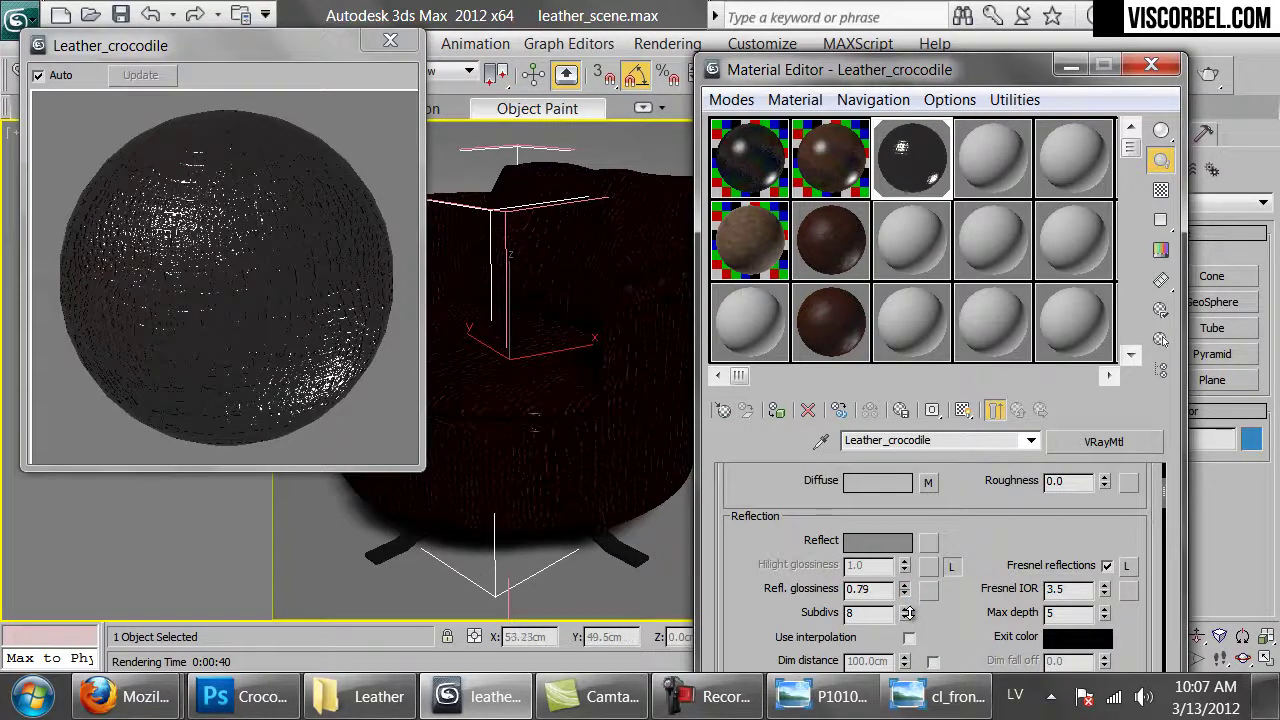
pyautogui.moveTo(983, 645); pyautogui.dragTo(993, 568)
pyautogui.scroll(2, 993, 568)
pyautogui.click(1161, 190)
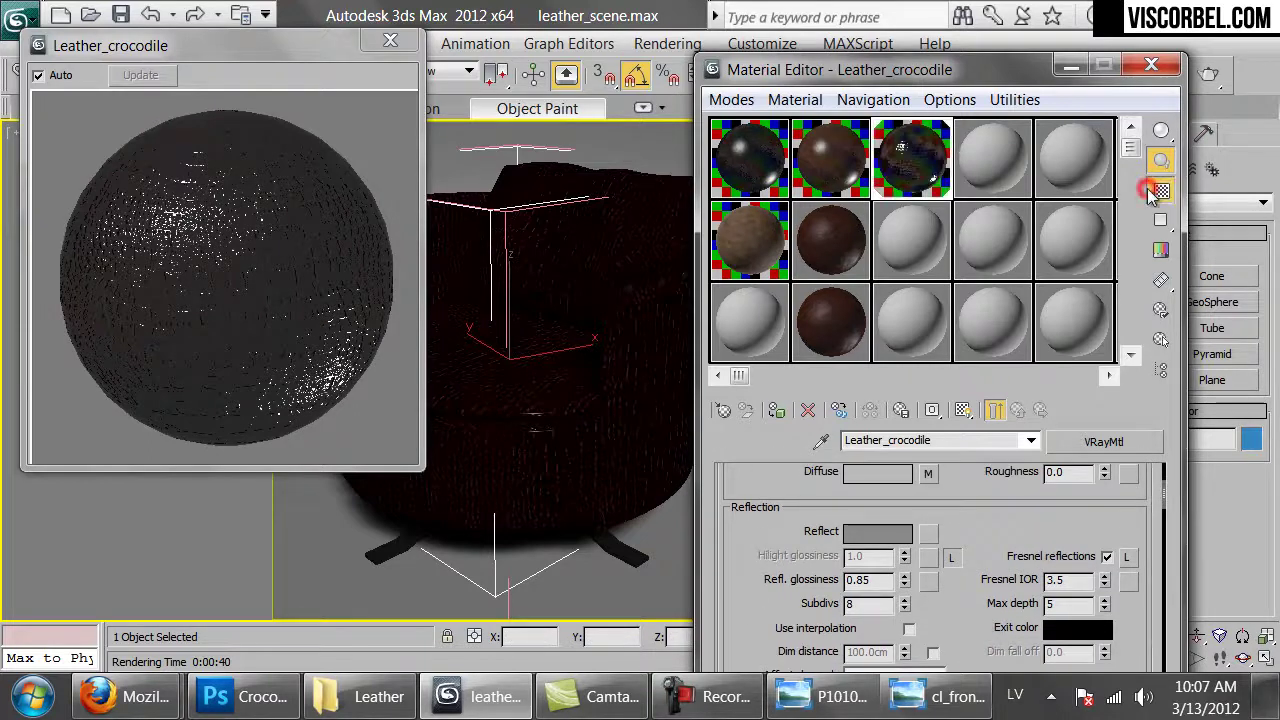
# - Darken the material's reflection colour to a neutral grey with a value of about 21
pyautogui.click(893, 545)
pyautogui.moveTo(940, 402); pyautogui.dragTo(925, 410)
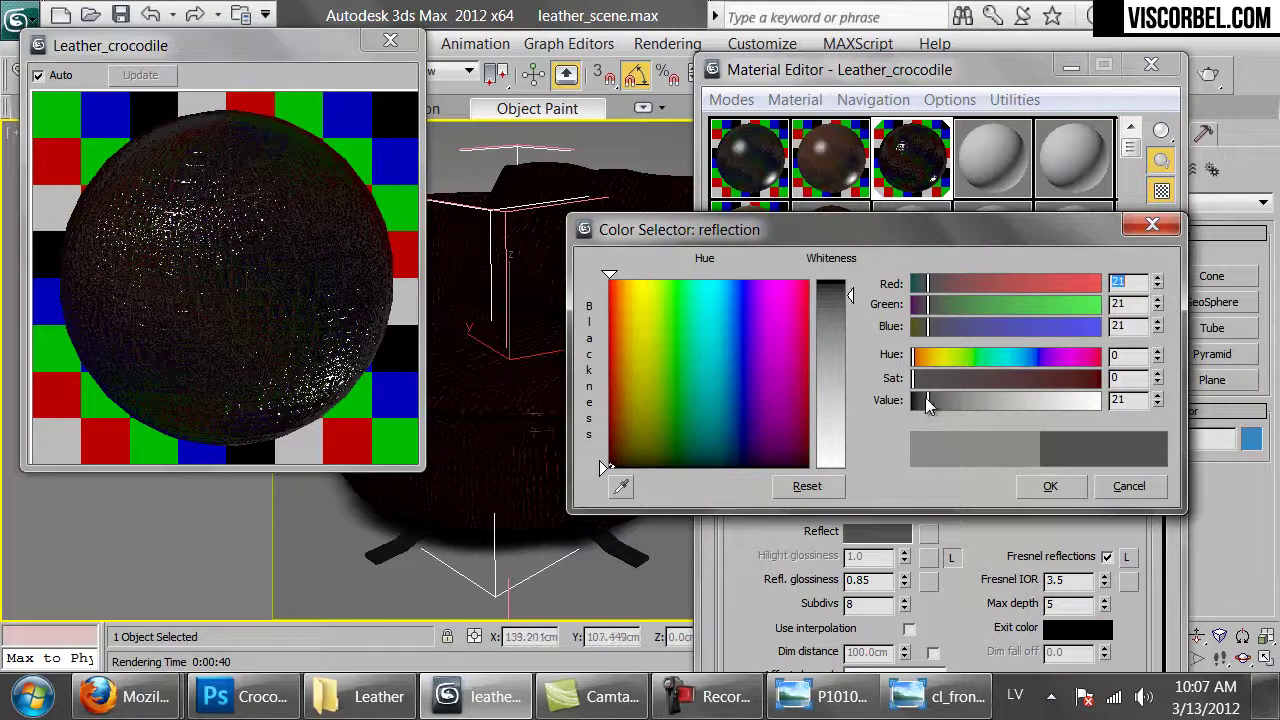
pyautogui.click(1050, 486)
# - Set the material's bump amount to 30 and run a test render of the armchair, stopping it early
pyautogui.scroll(-20, 980, 594)
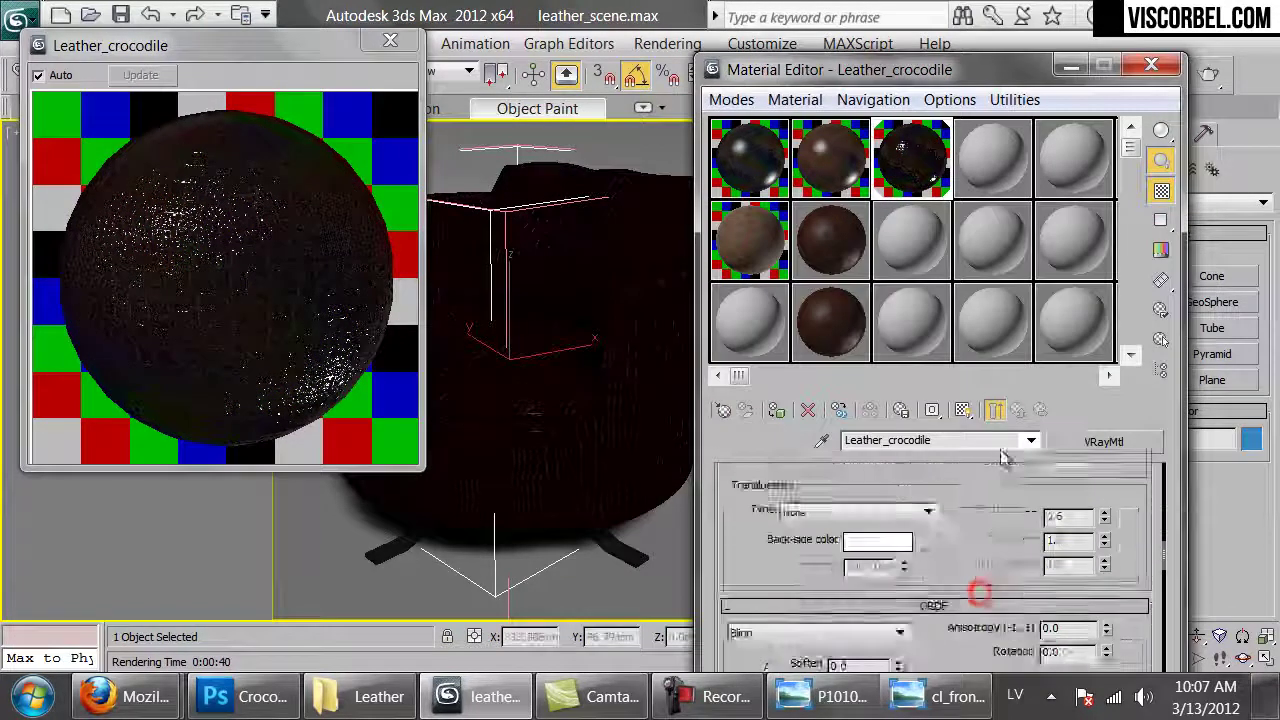
pyautogui.doubleClick(820, 477)
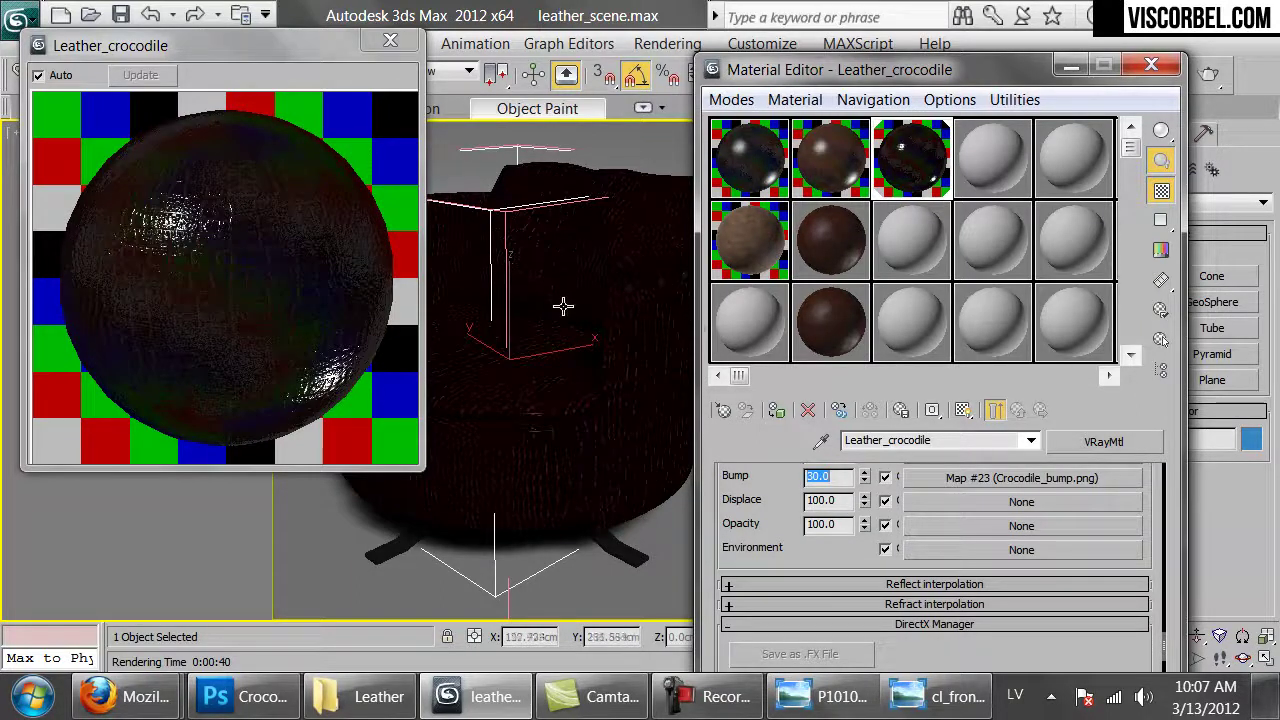
pyautogui.click(1210, 73)
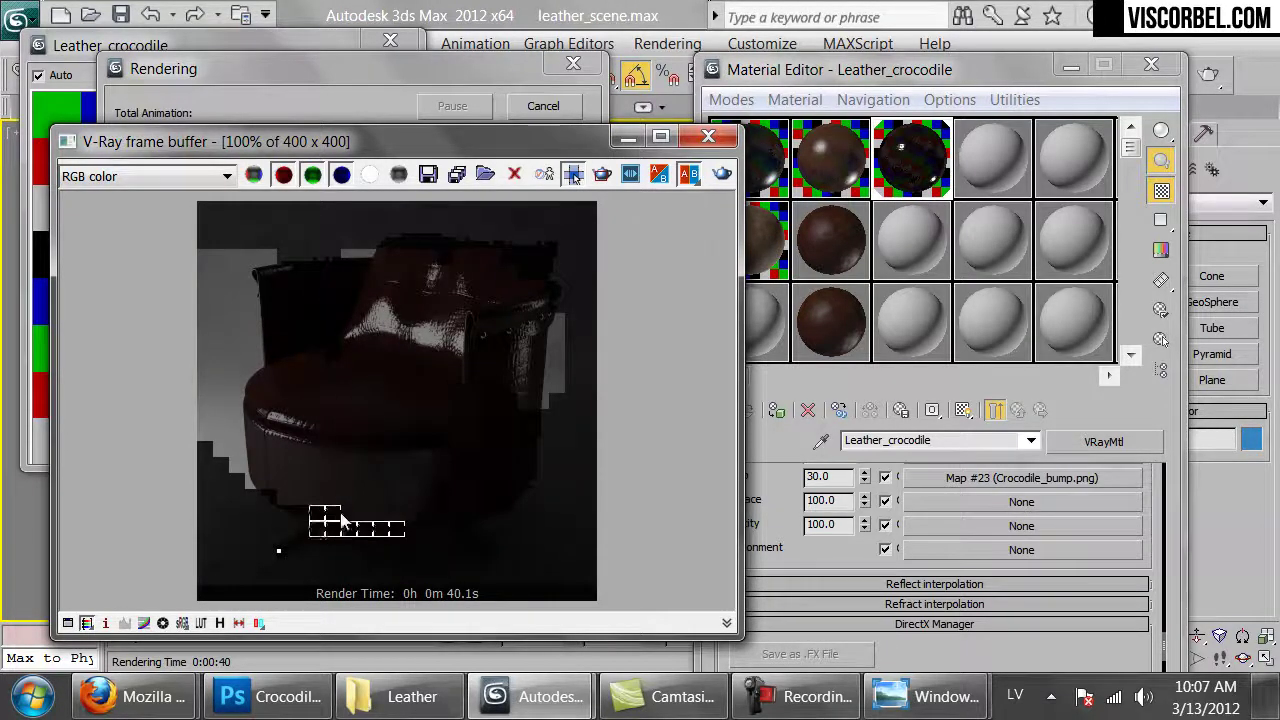
pyautogui.click(525, 108)
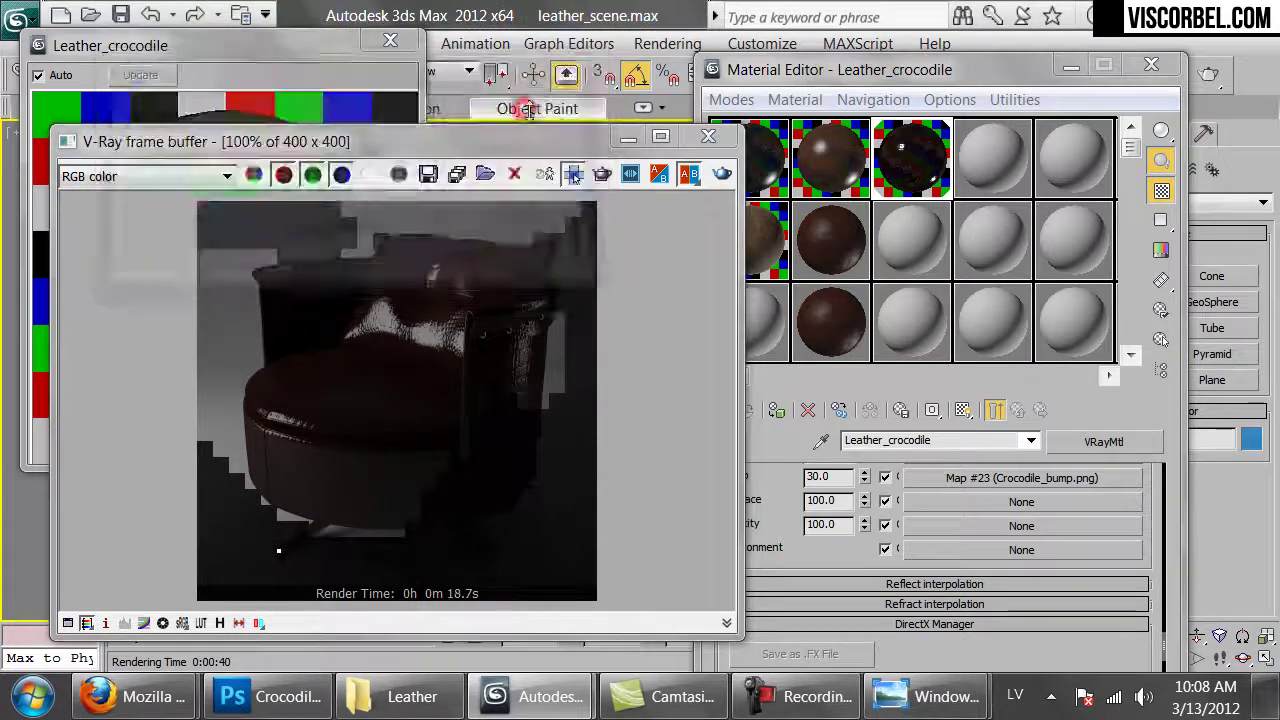
# - Set the material's reflection glossiness to 0.8 and render the armchair again
pyautogui.click(798, 541)
pyautogui.scroll(10, 798, 541)
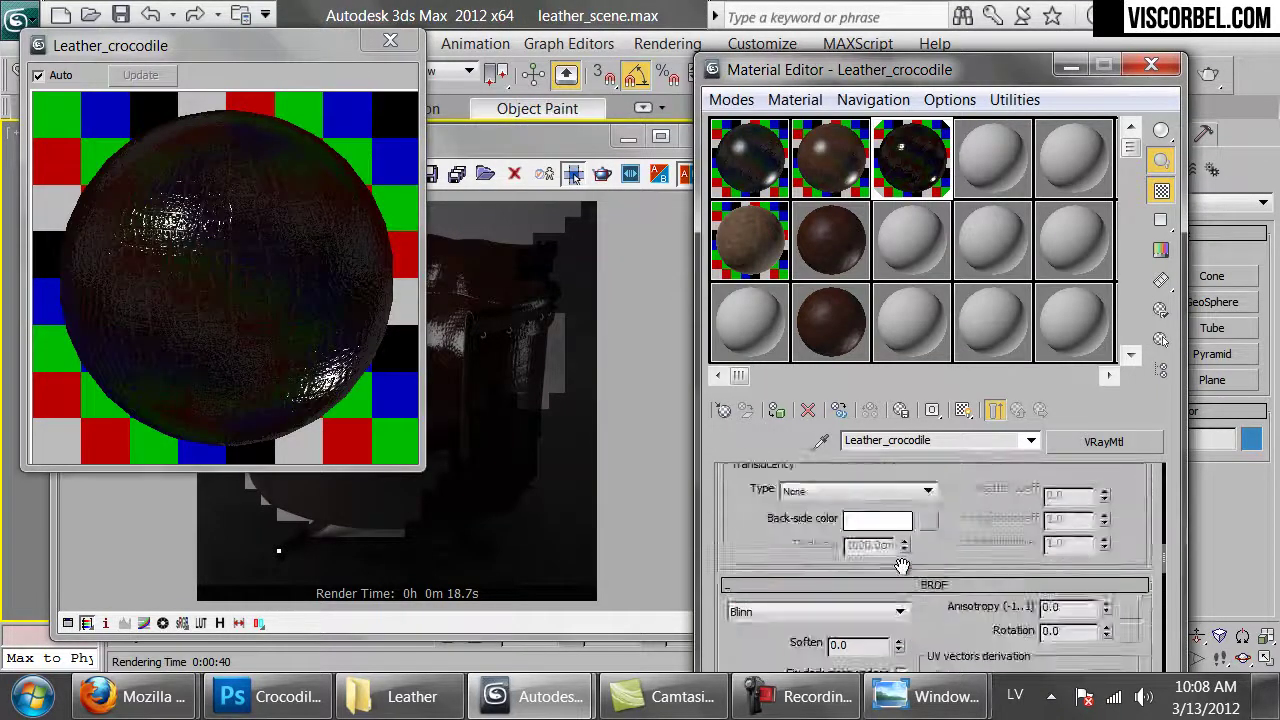
pyautogui.scroll(1, 922, 615)
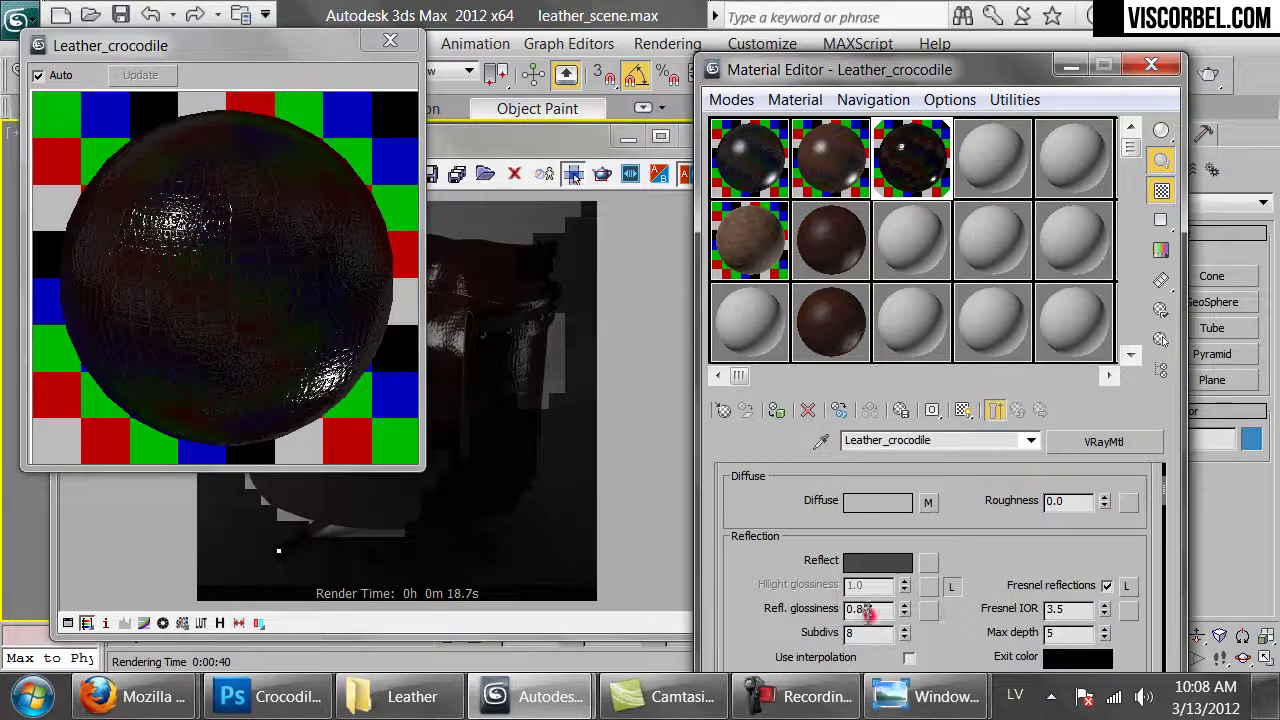
pyautogui.click(866, 612)
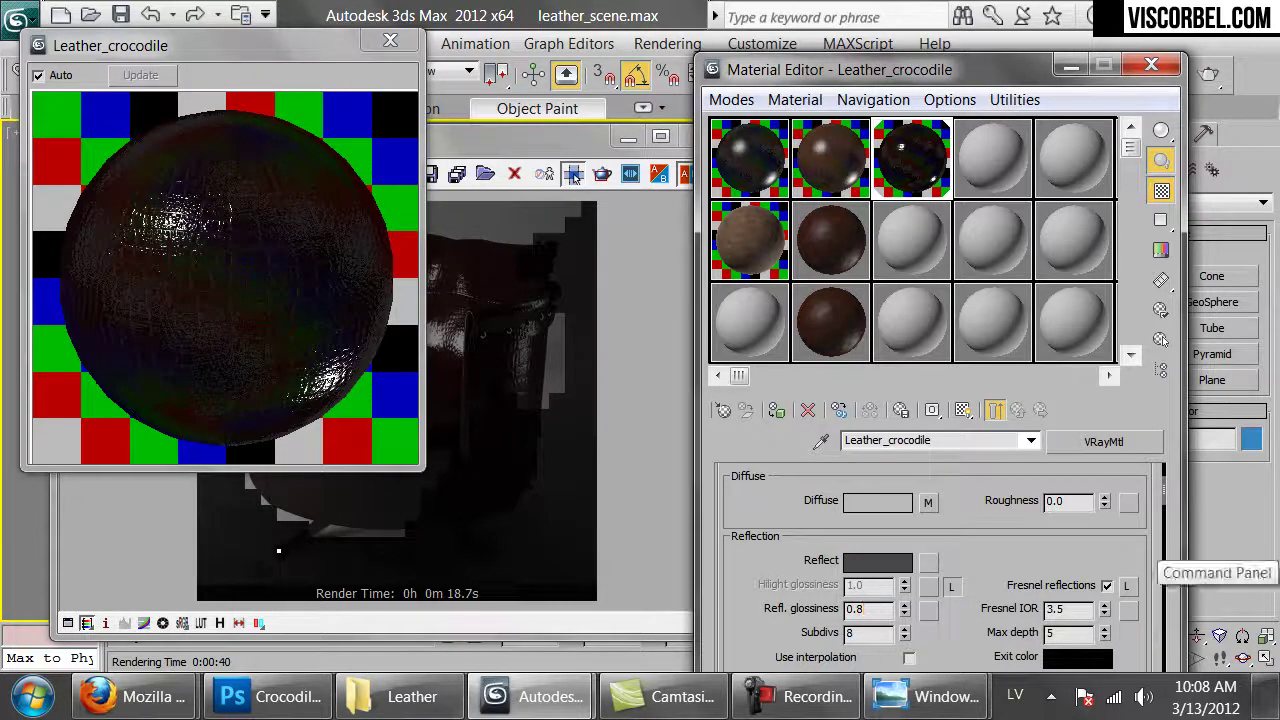
pyautogui.click(1206, 77)
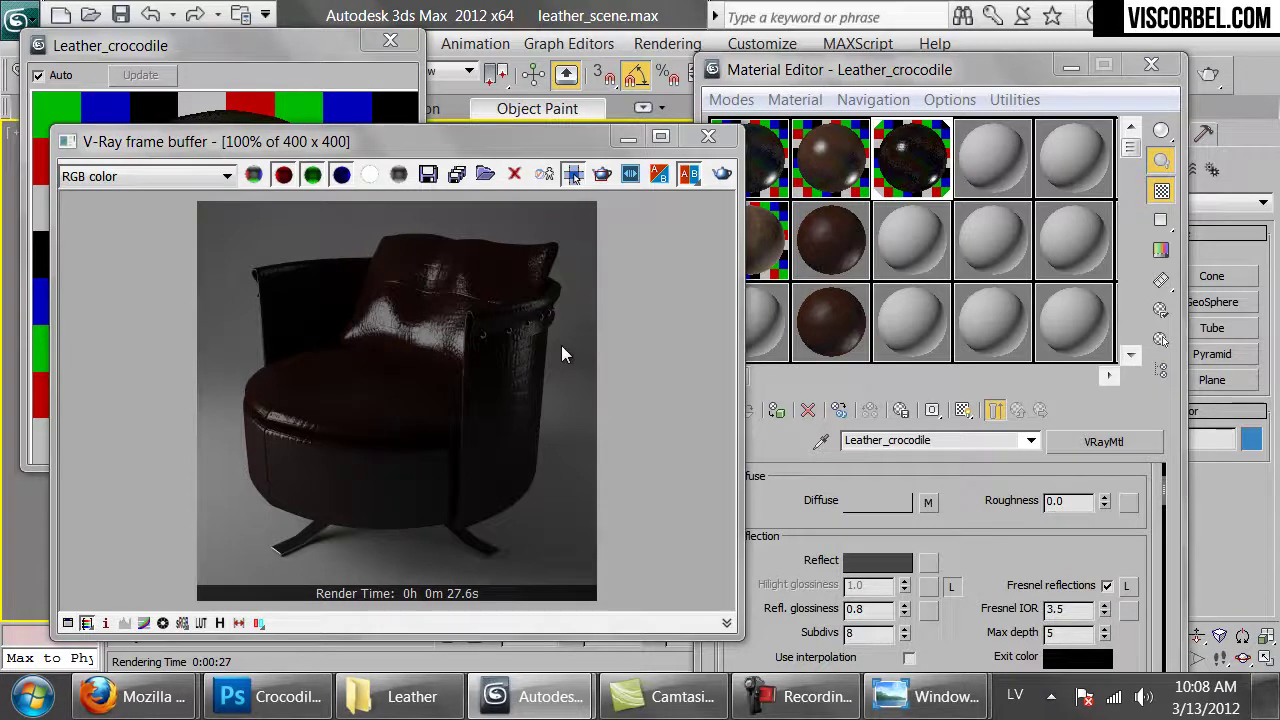
# - Set the bump amount of the Leather_crocodile material to 40
pyautogui.click(790, 600)
pyautogui.scroll(-10, 790, 600)
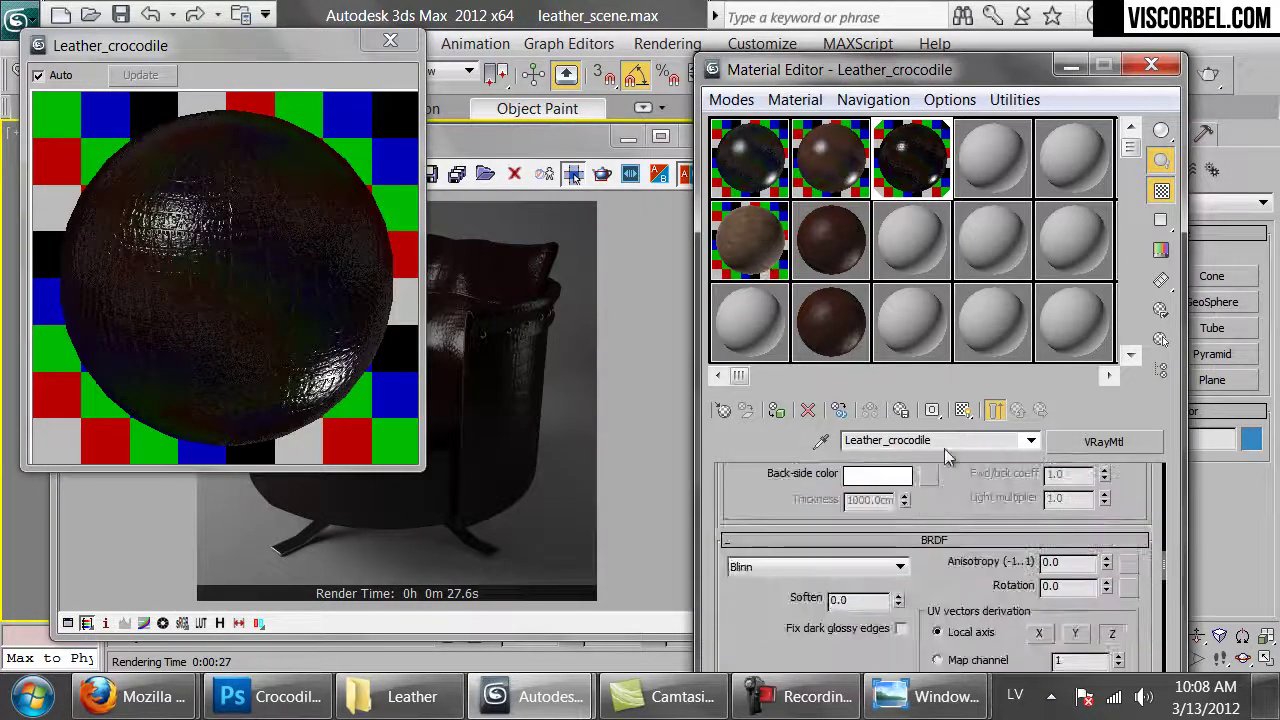
pyautogui.scroll(-3, 948, 485)
pyautogui.scroll(-2, 911, 521)
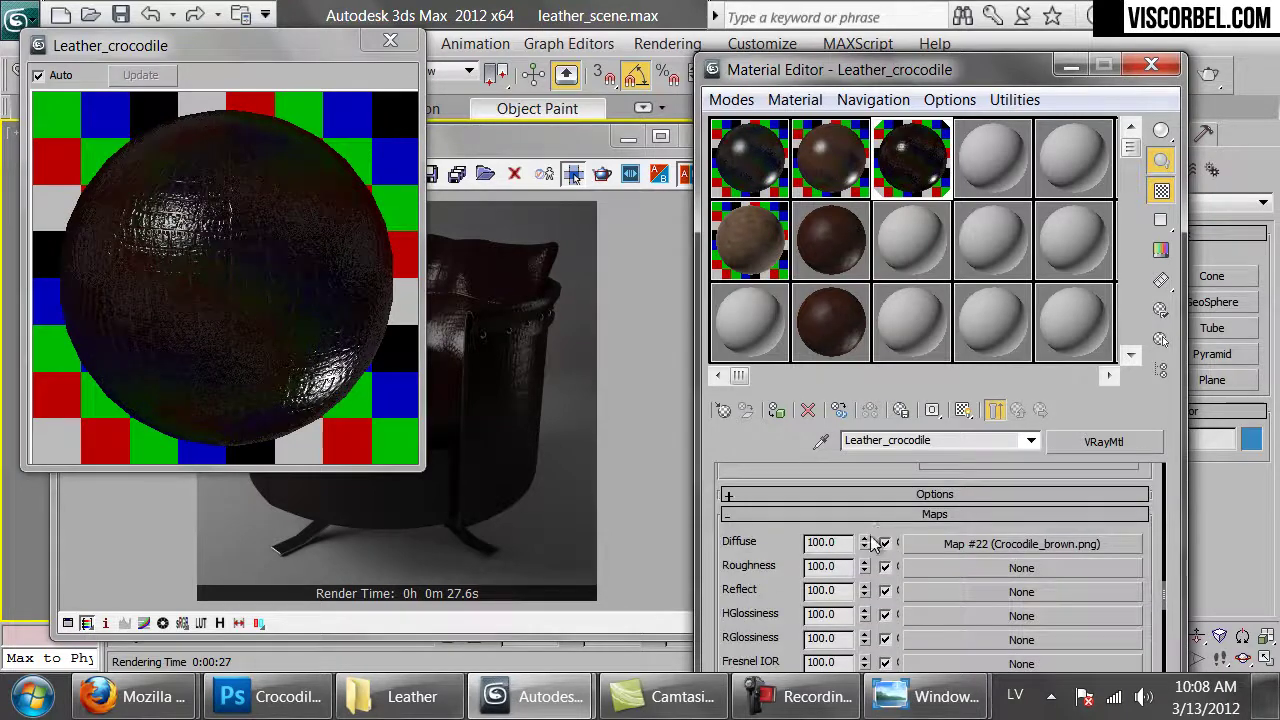
pyautogui.scroll(-3, 872, 542)
pyautogui.doubleClick(840, 651)
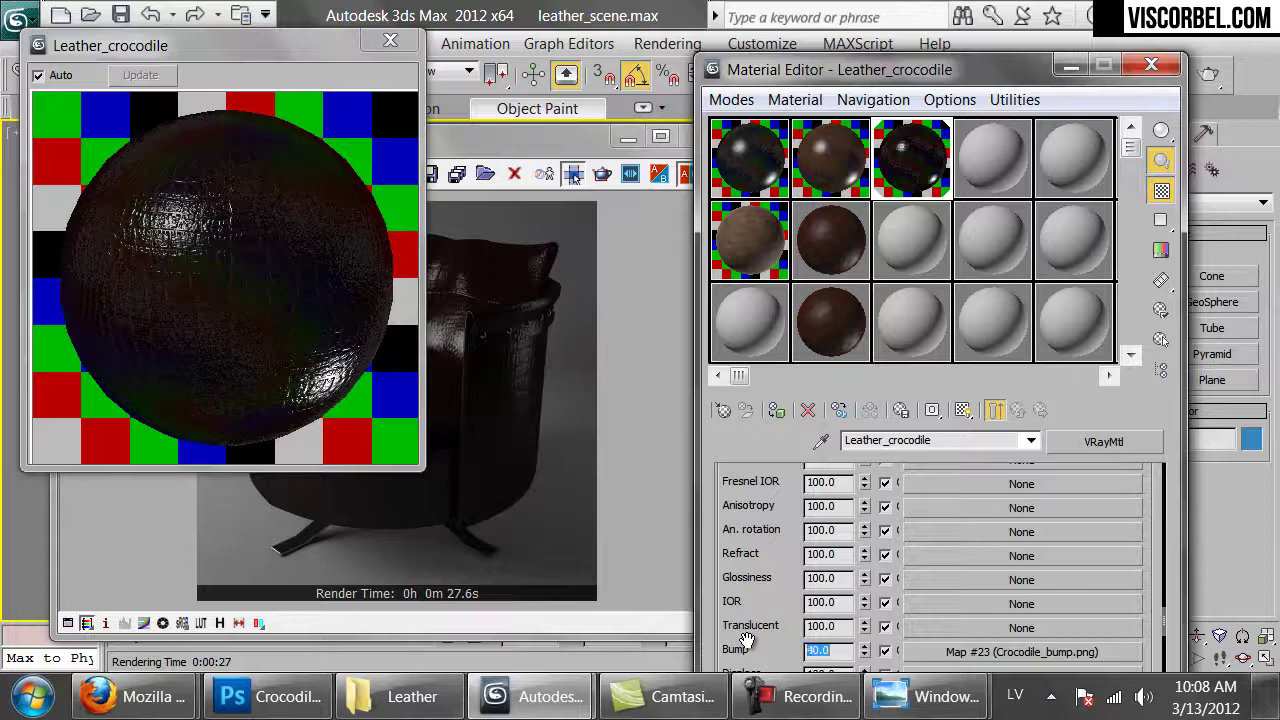
# - Set the material's reflection glossiness to 0.76 and render the armchair to check it
pyautogui.scroll(10, 790, 540)
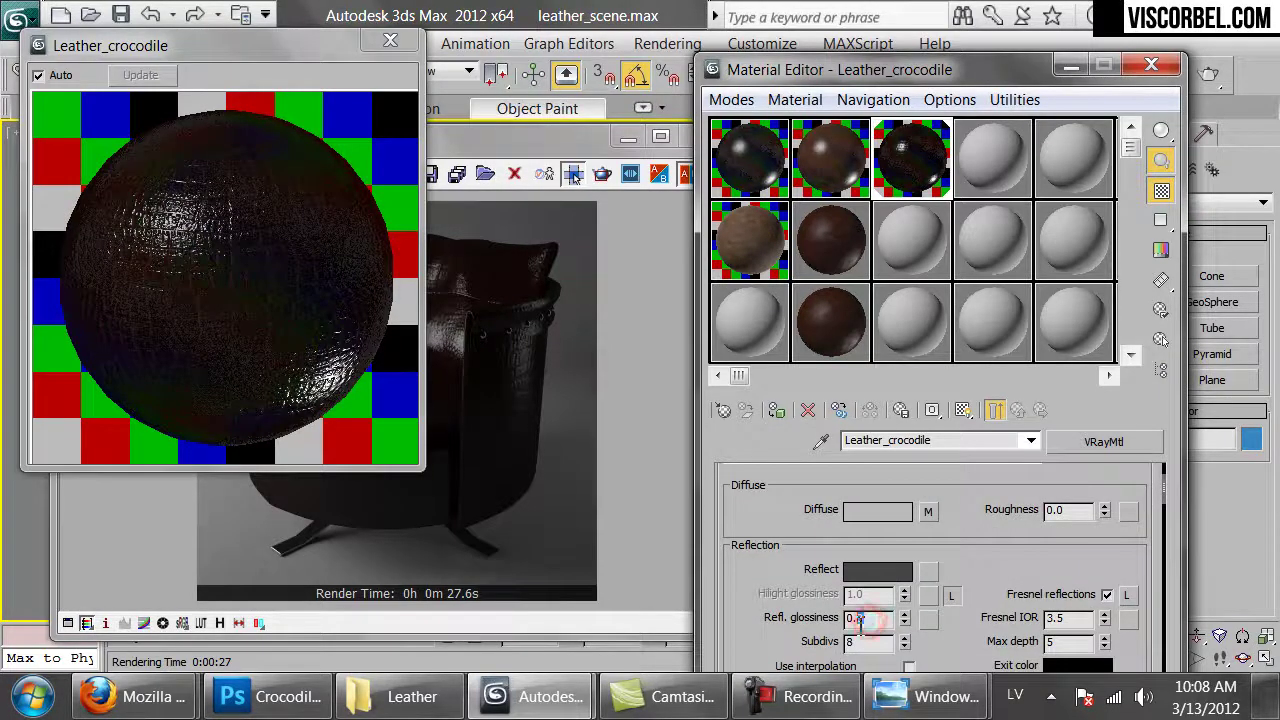
pyautogui.write('6')
pyautogui.press('Return')
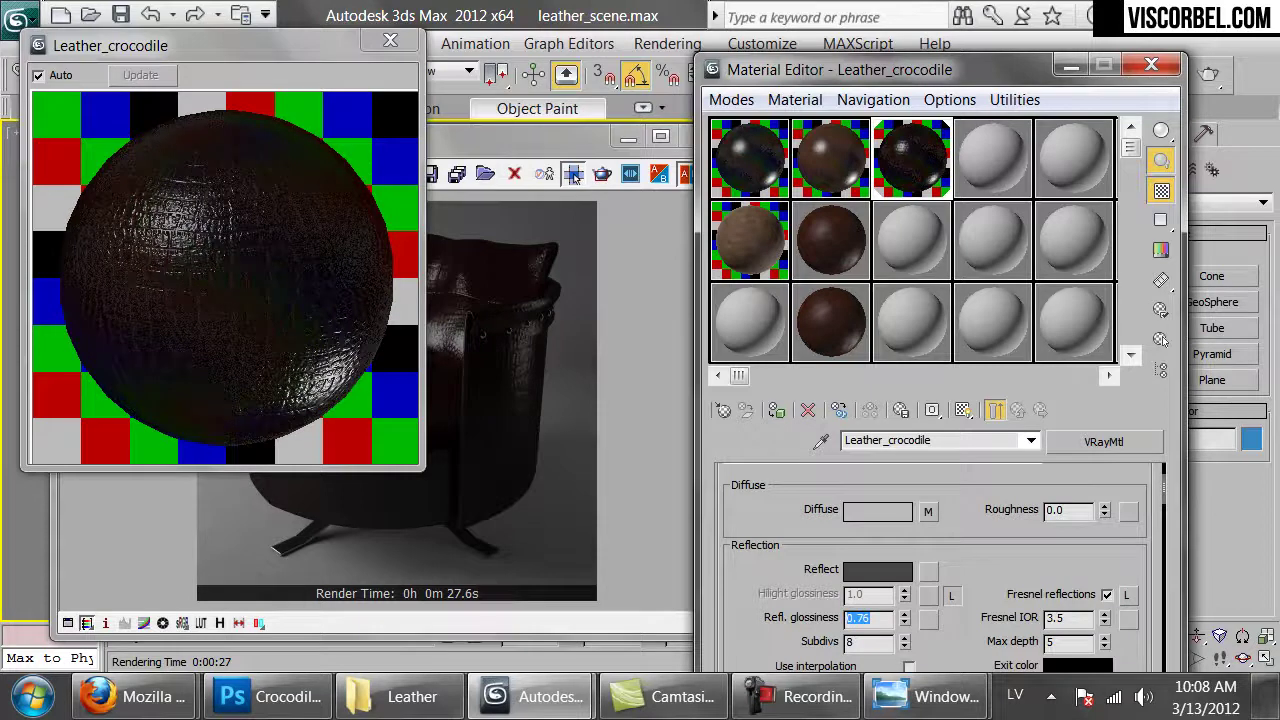
pyautogui.click(1207, 77)
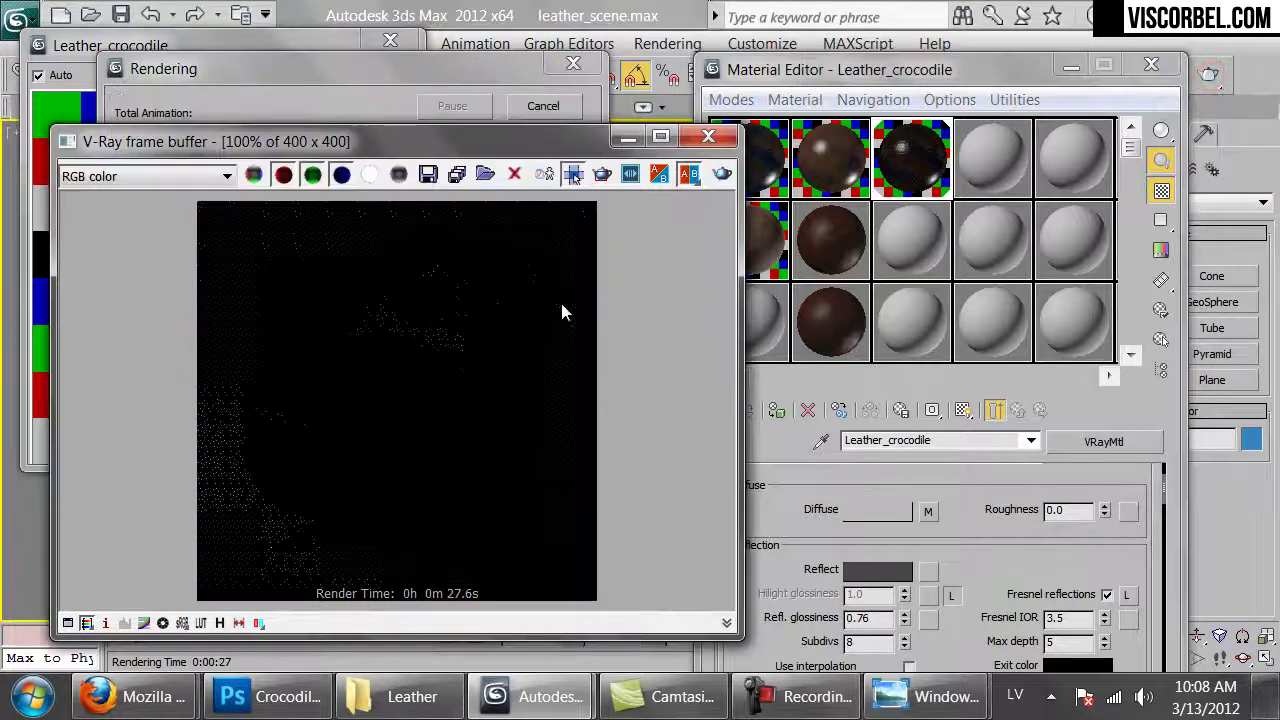
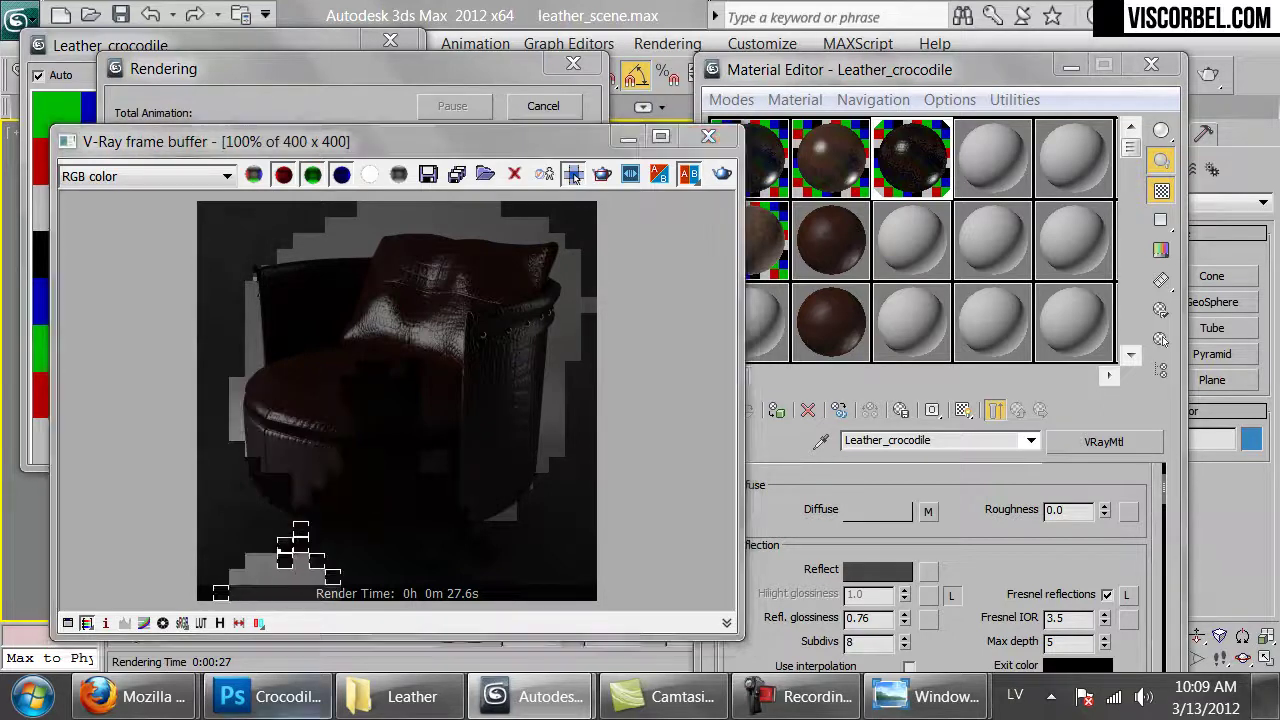
# - Switch to Photoshop and shift the hue of Crocodile_brown.png to +36 while slightly raising its saturation, leaving lightness at 0
pyautogui.click(295, 700)
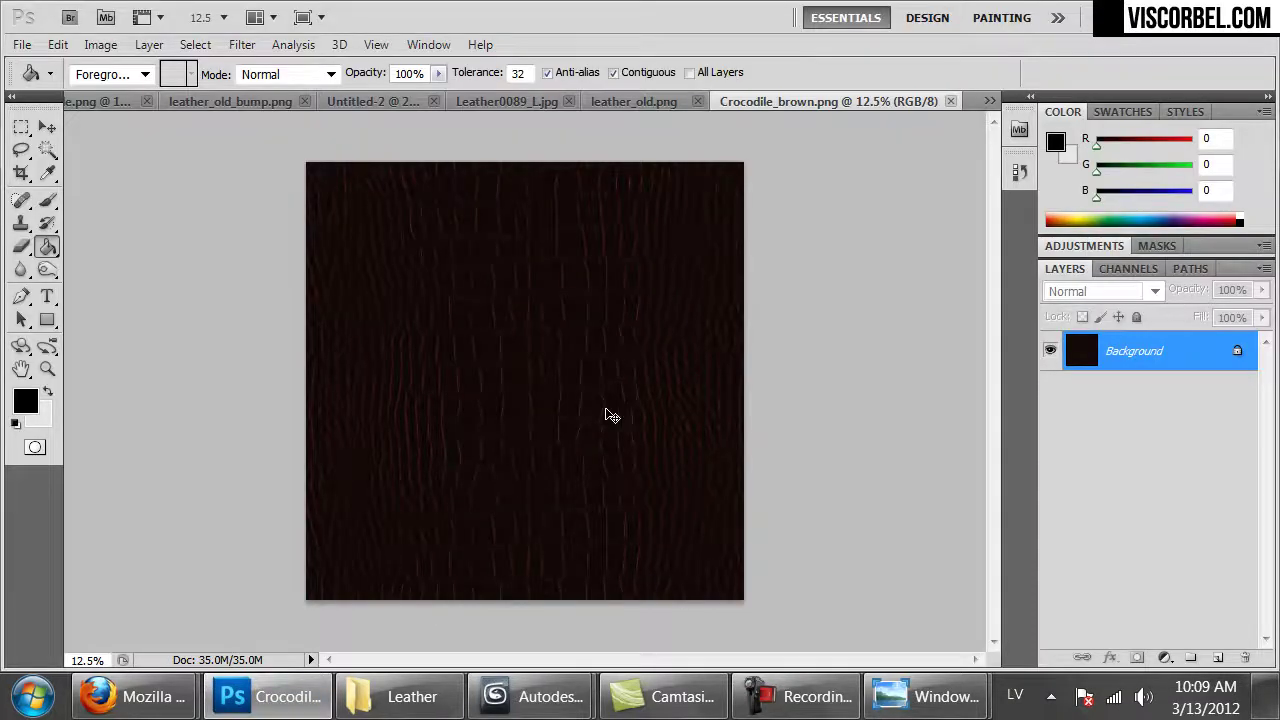
pyautogui.hotkey('ctrl', 'u')
pyautogui.moveTo(959, 460); pyautogui.dragTo(981, 460)
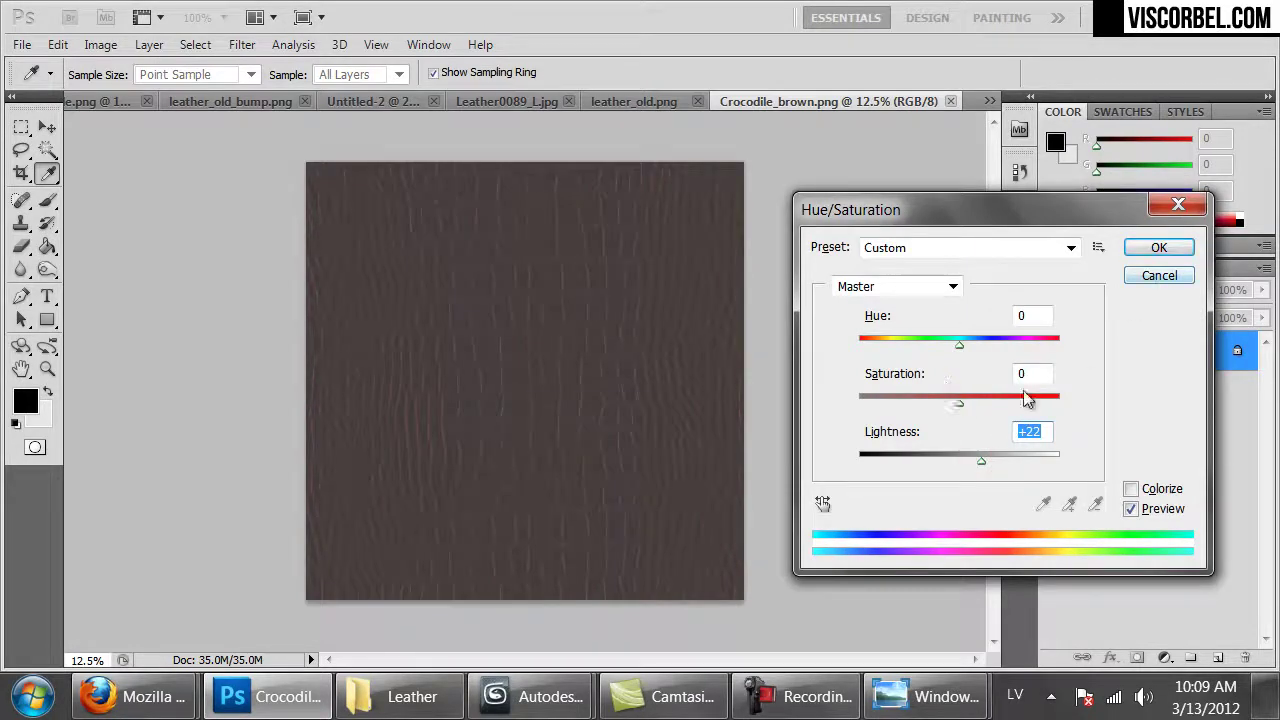
pyautogui.write('0')
pyautogui.moveTo(962, 342); pyautogui.dragTo(995, 350)
pyautogui.moveTo(959, 401); pyautogui.dragTo(970, 405)
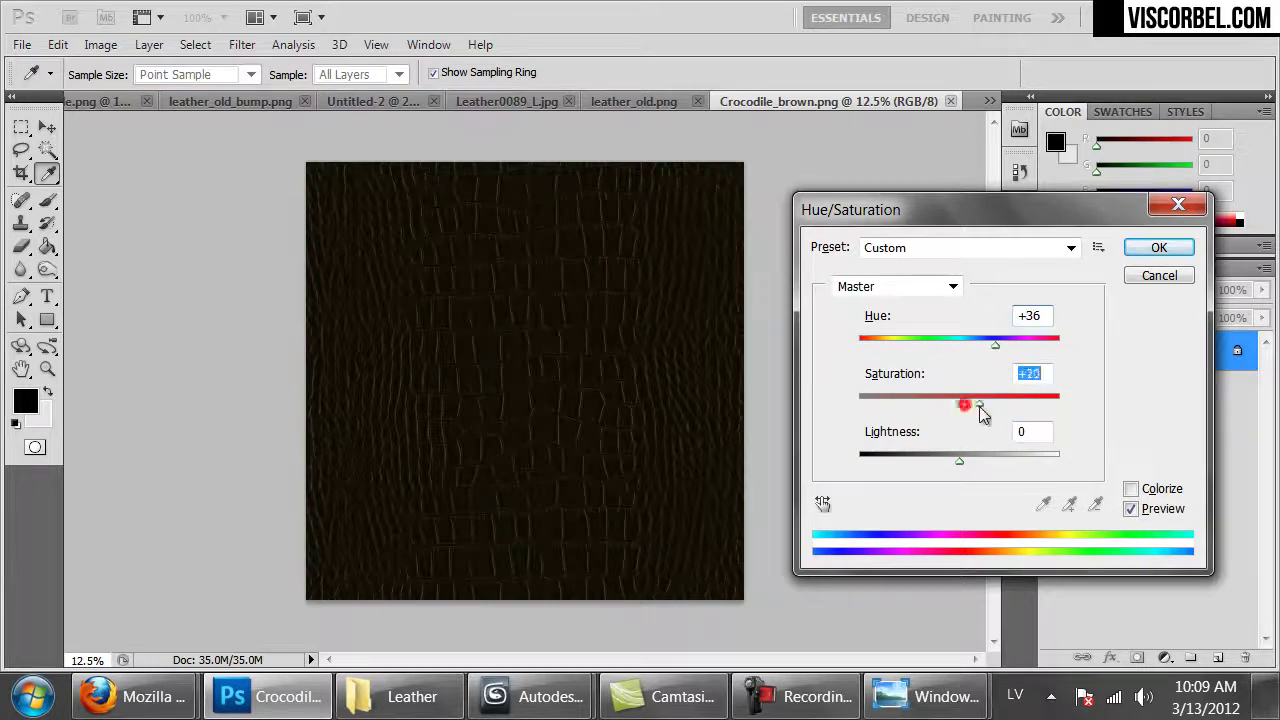
pyautogui.click(1157, 247)
pyautogui.press('g')
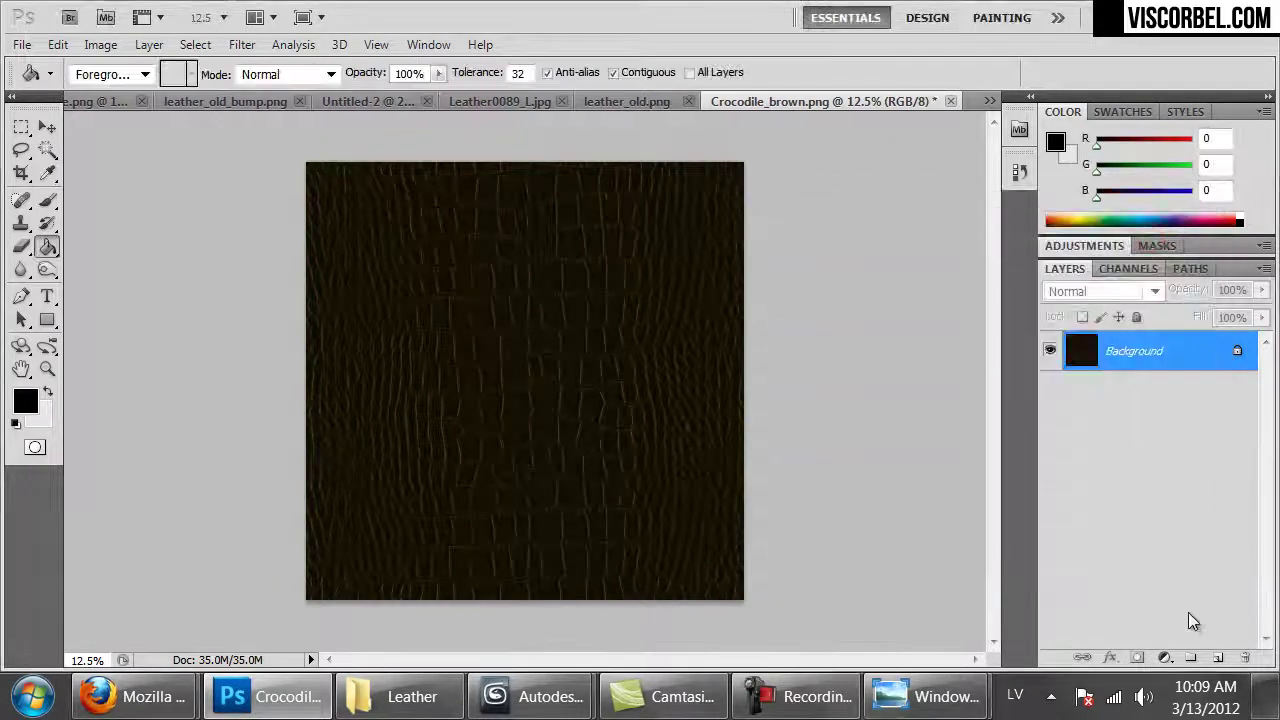
# - Add a new layer above the crocodile texture and fill it with brown colour 542e08
pyautogui.click(1217, 657)
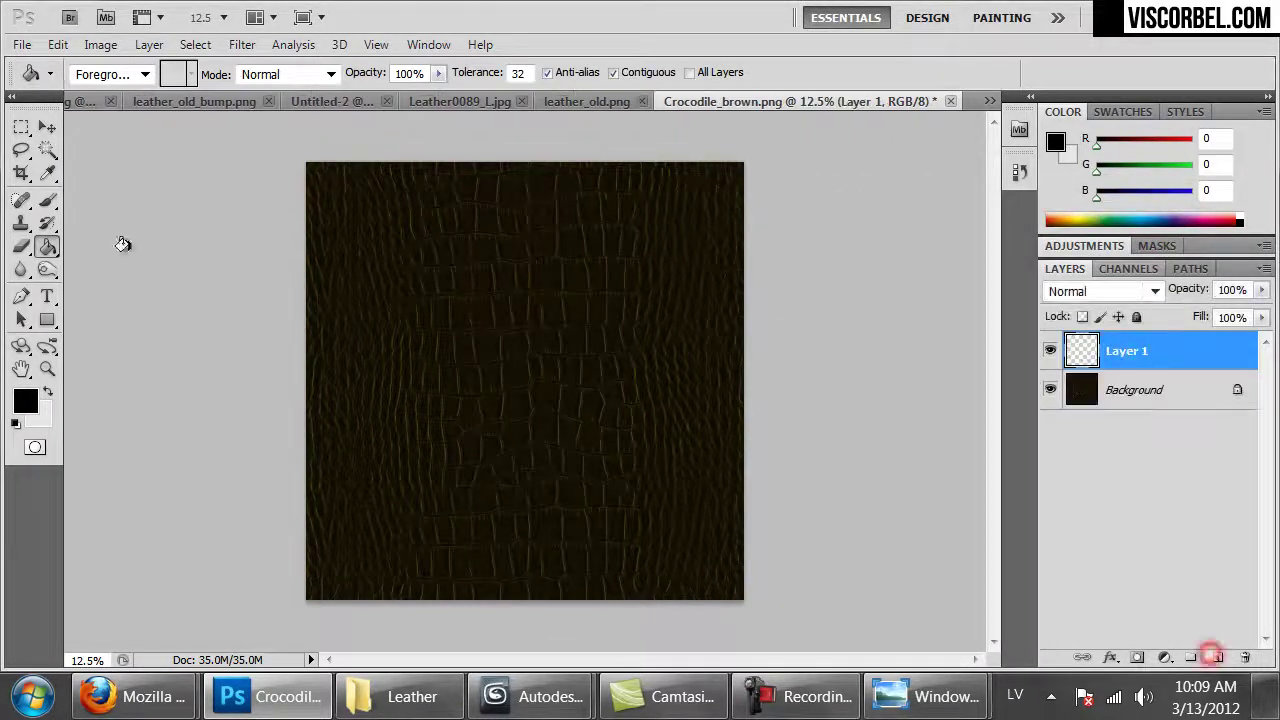
pyautogui.click(26, 400)
pyautogui.click(980, 552)
pyautogui.moveTo(934, 402); pyautogui.dragTo(940, 486)
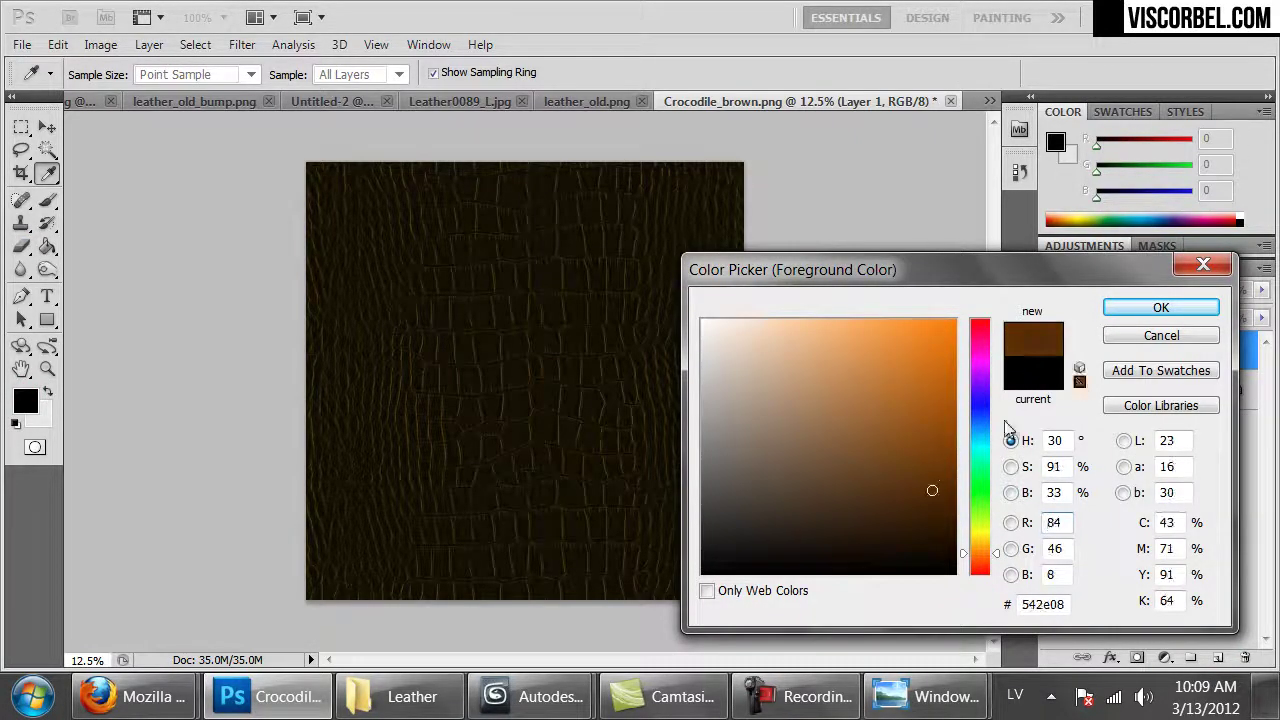
pyautogui.click(1160, 307)
pyautogui.press('g')
pyautogui.click(594, 297)
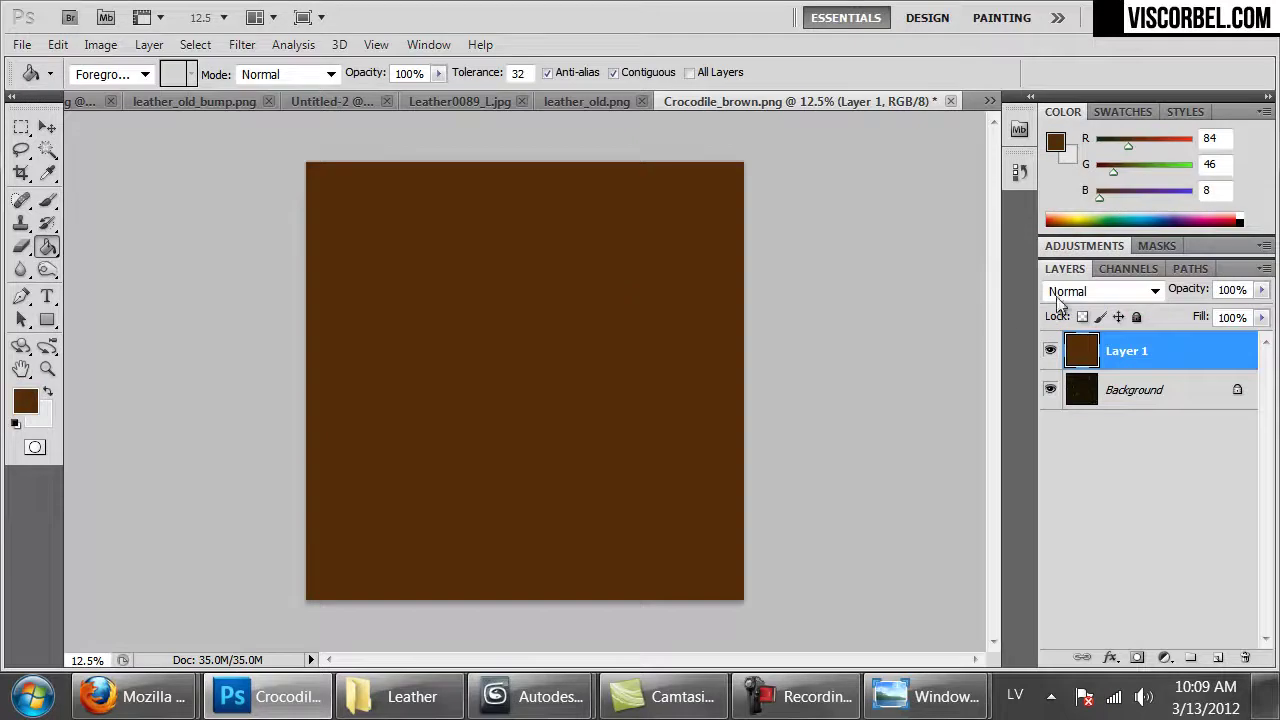
# - Try several blend modes on the brown layer, keep one that lightens the crocodile texture, and merge it down
pyautogui.click(1065, 292)
pyautogui.click(1070, 101)
pyautogui.press('Down')
pyautogui.press('Down')
pyautogui.press('Down')
pyautogui.press('Down')
pyautogui.press('Down')
pyautogui.press('Down')
pyautogui.press('Down')
pyautogui.press('Down')
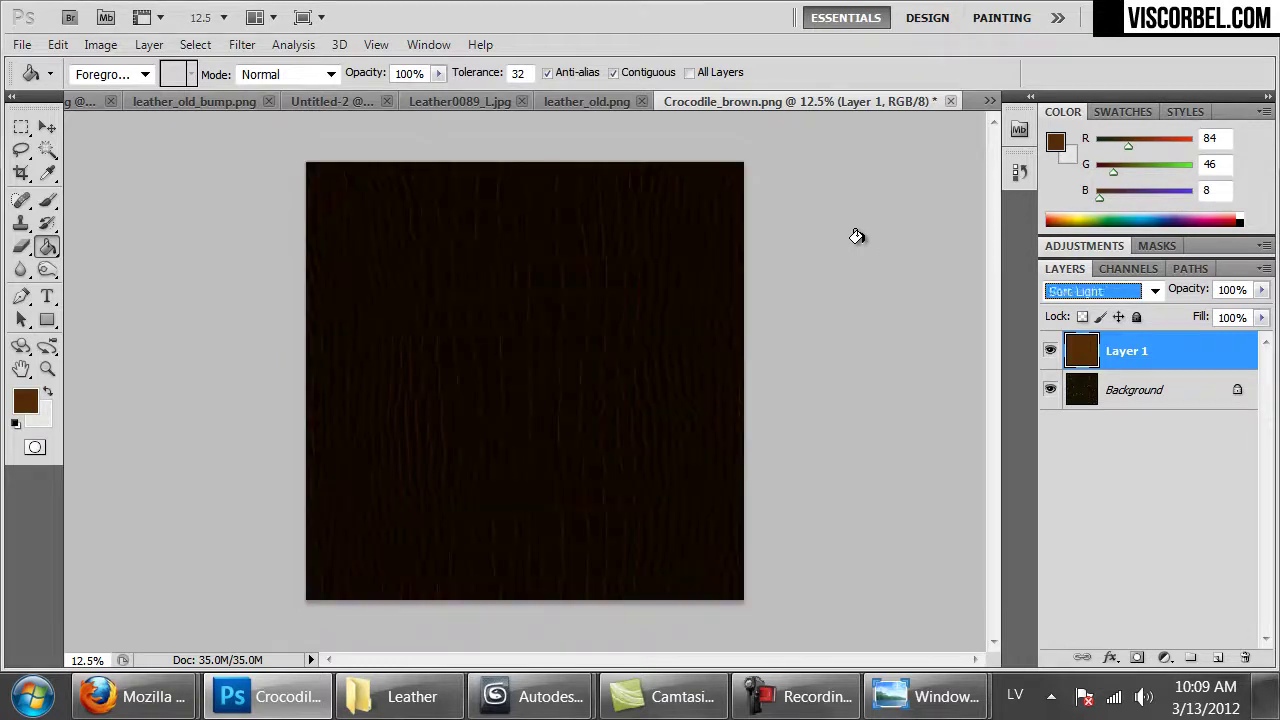
pyautogui.press('Down')
pyautogui.press('Down')
pyautogui.press('Up')
pyautogui.press('Up')
pyautogui.press('Up')
pyautogui.press('Up')
pyautogui.press('Up')
pyautogui.press('Up')
pyautogui.press('Down')
pyautogui.hotkey('ctrl', 'e')
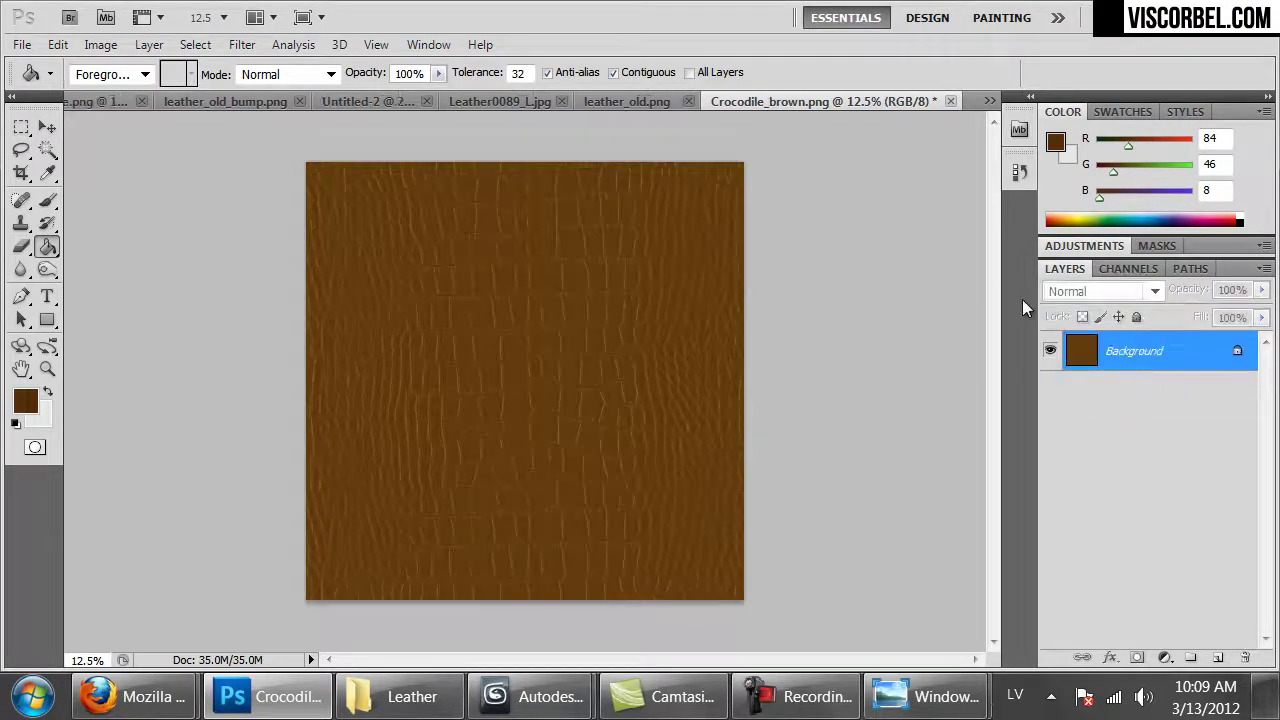
# - Increase the texture's contrast with Curves, mapping input 102 to 94 and input 187 to 213
pyautogui.click(100, 44)
pyautogui.moveTo(155, 106)
pyautogui.click(525, 155)
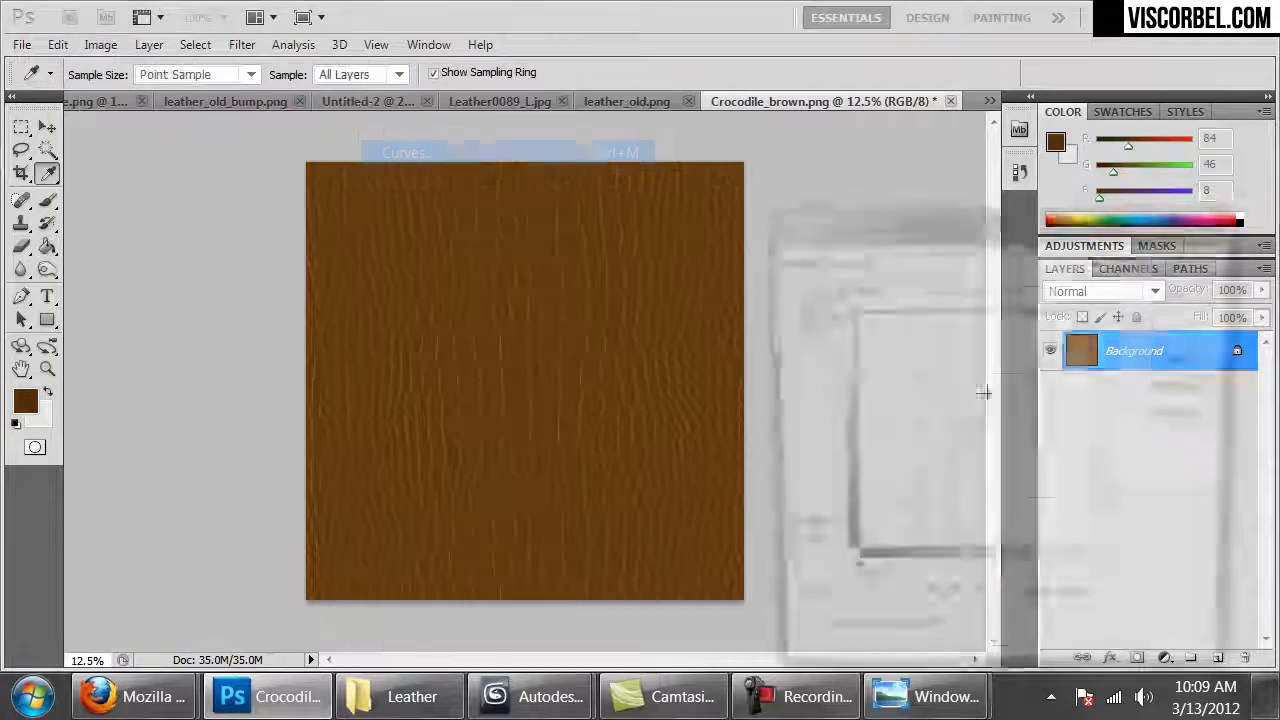
pyautogui.moveTo(948, 430); pyautogui.dragTo(948, 468)
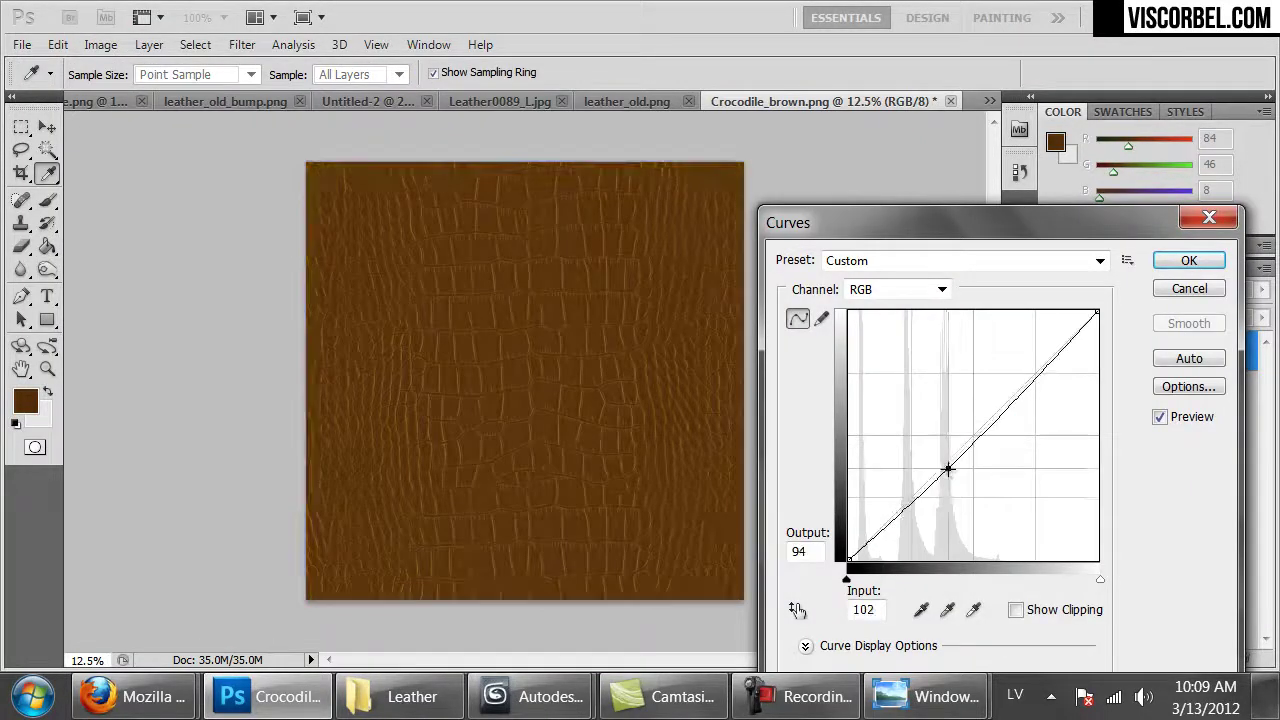
pyautogui.moveTo(1034, 378); pyautogui.dragTo(1031, 351)
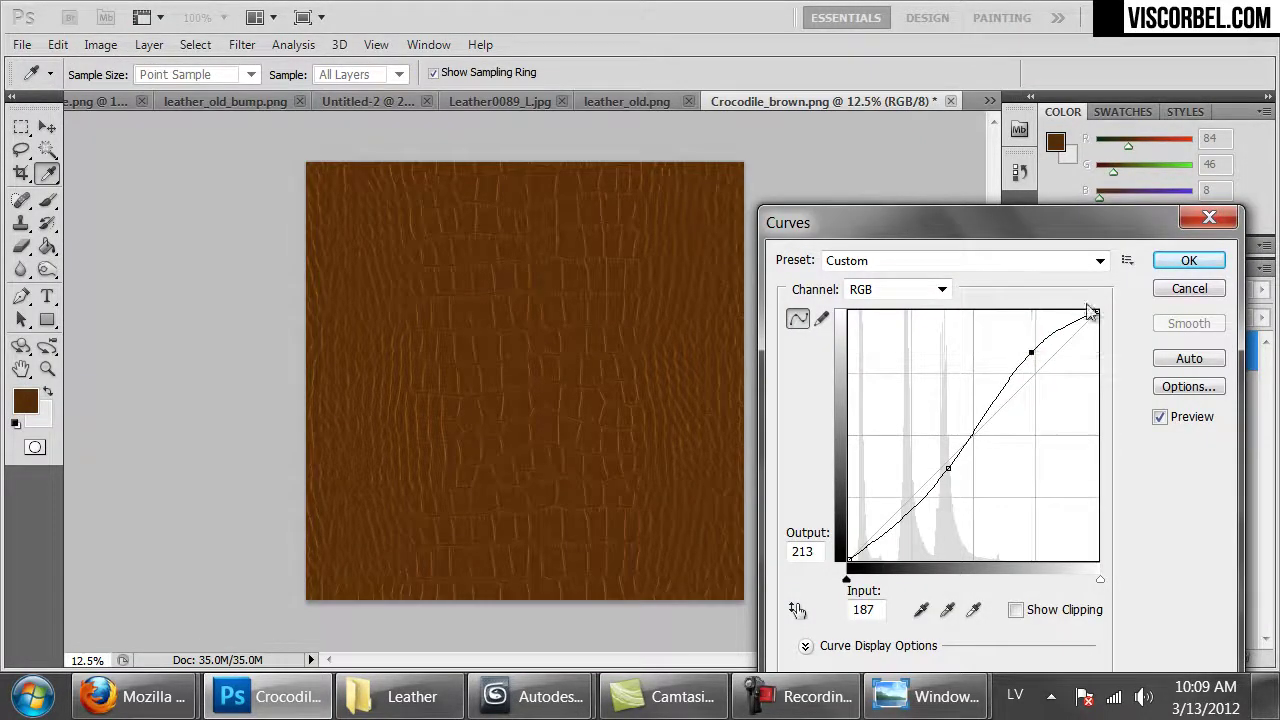
pyautogui.click(1190, 260)
pyautogui.hotkey('ctrl', 'u')
pyautogui.moveTo(959, 396); pyautogui.dragTo(761, 399)
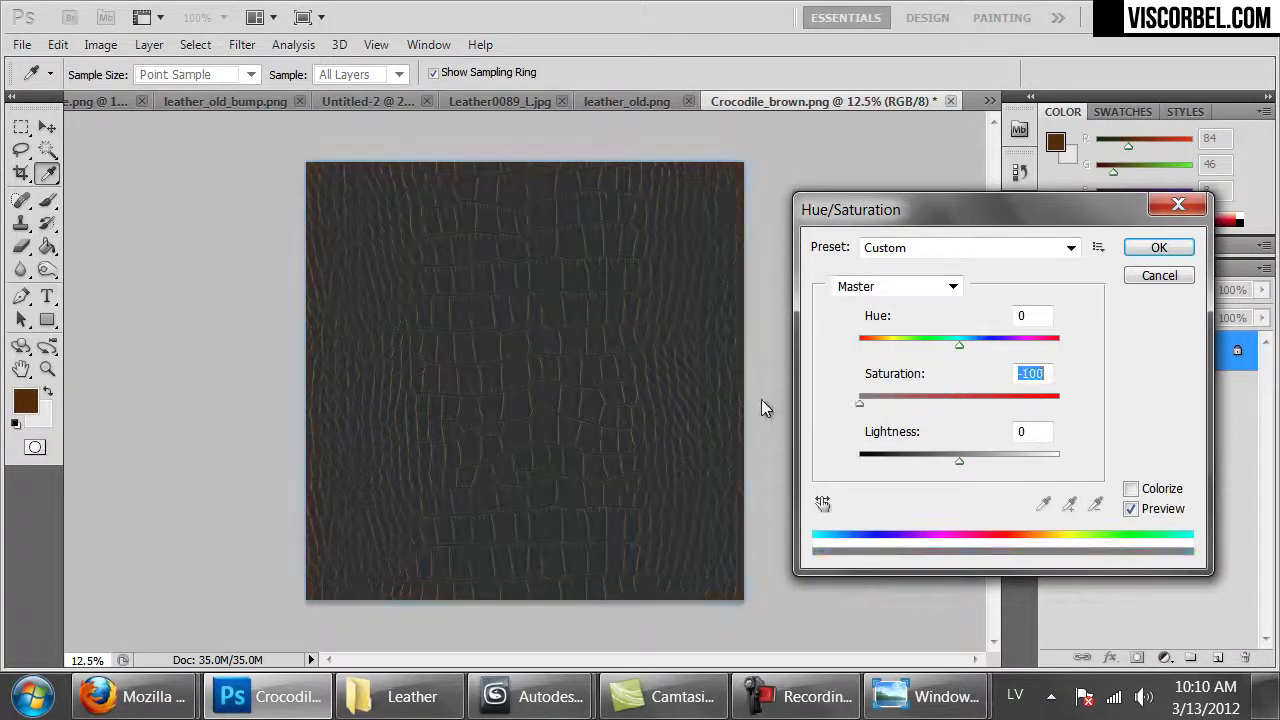
pyautogui.click(1159, 276)
pyautogui.press('g')
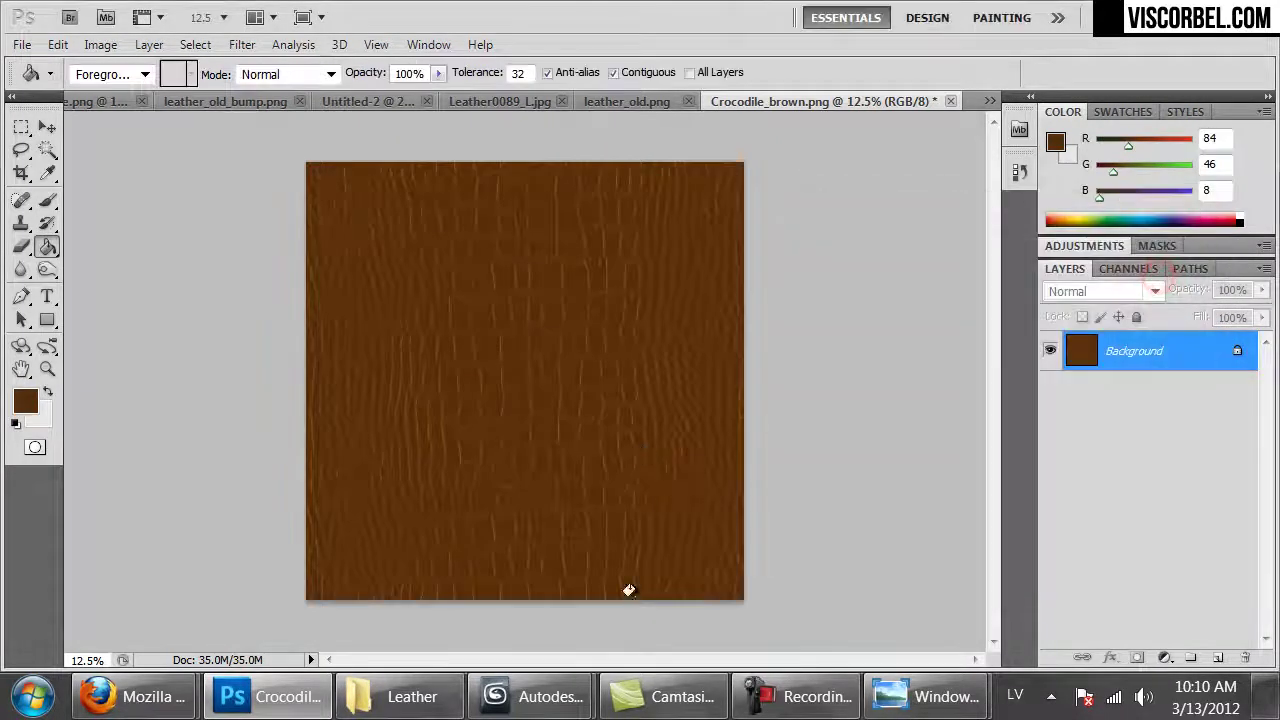
# - Return to 3ds Max, close the V-Ray frame buffer, and select the unused 04 - Default slot in the Material Editor
pyautogui.moveTo(535, 697)
pyautogui.click(668, 565)
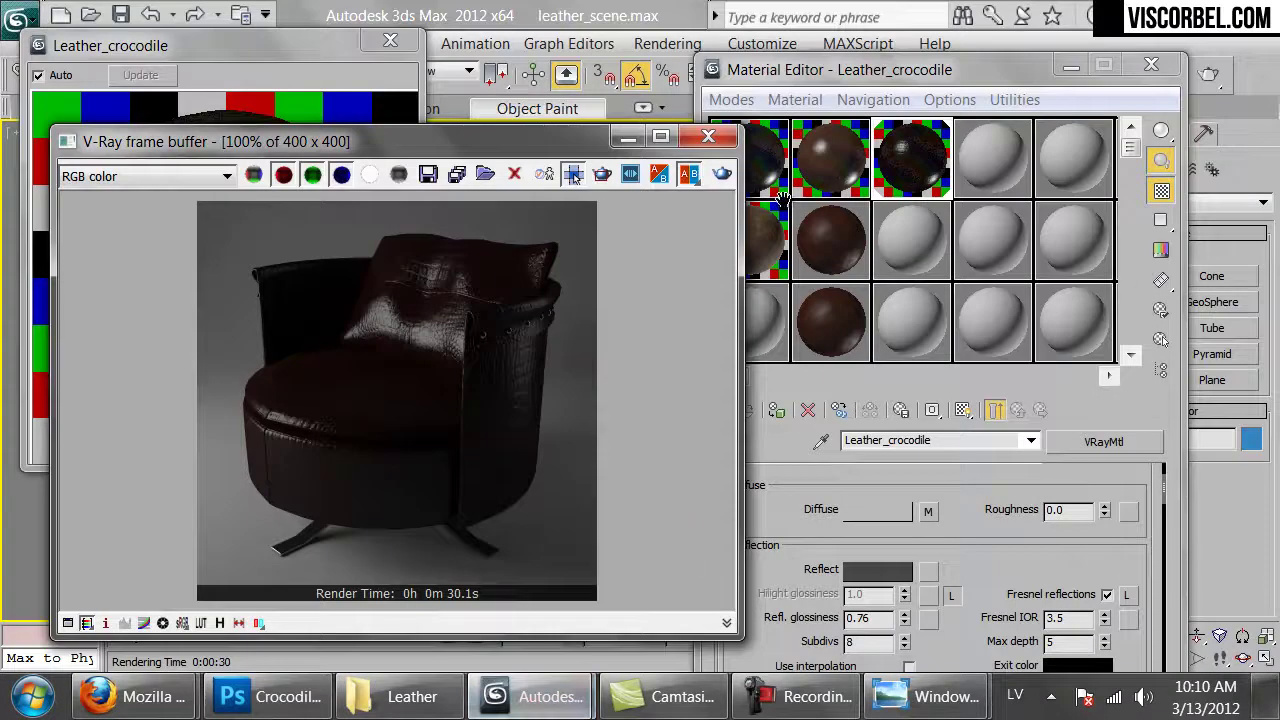
pyautogui.click(725, 145)
pyautogui.click(900, 236)
pyautogui.click(980, 182)
pyautogui.moveTo(834, 74); pyautogui.dragTo(803, 38)
# - Switch to Firefox and run a Google image search for "gold leather"
pyautogui.moveTo(130, 697)
pyautogui.click(83, 600)
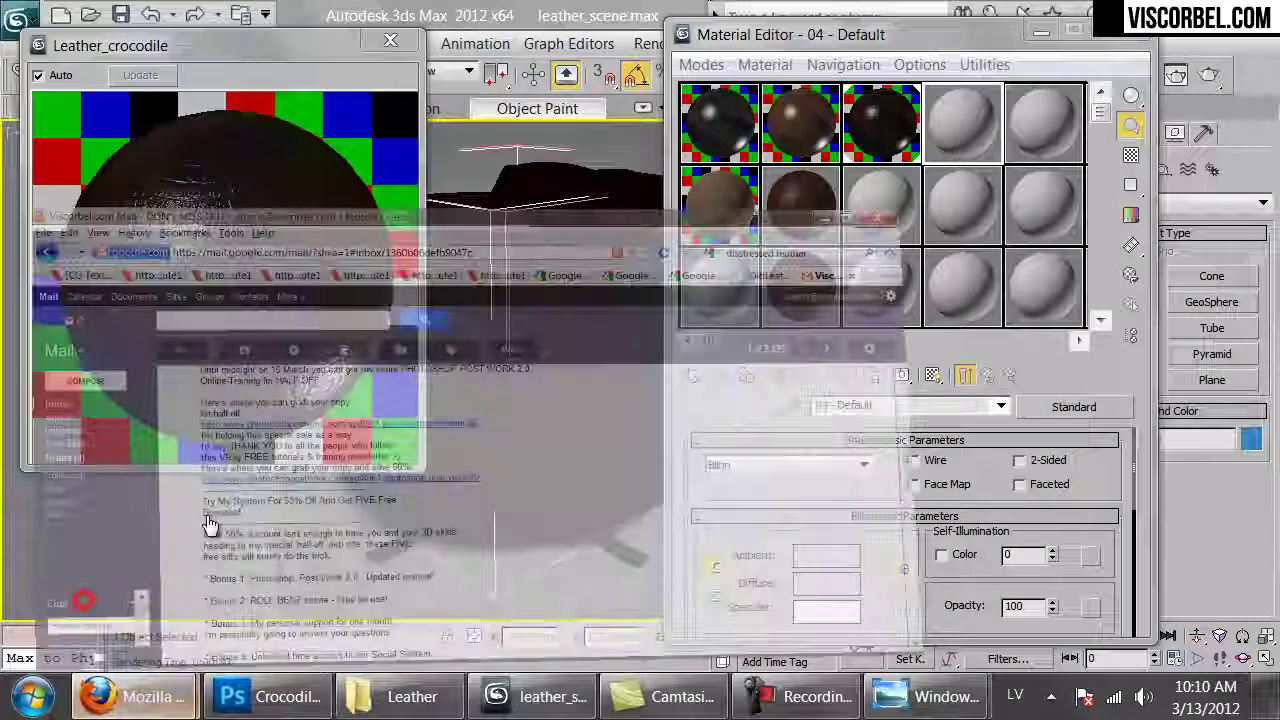
pyautogui.click(1204, 104)
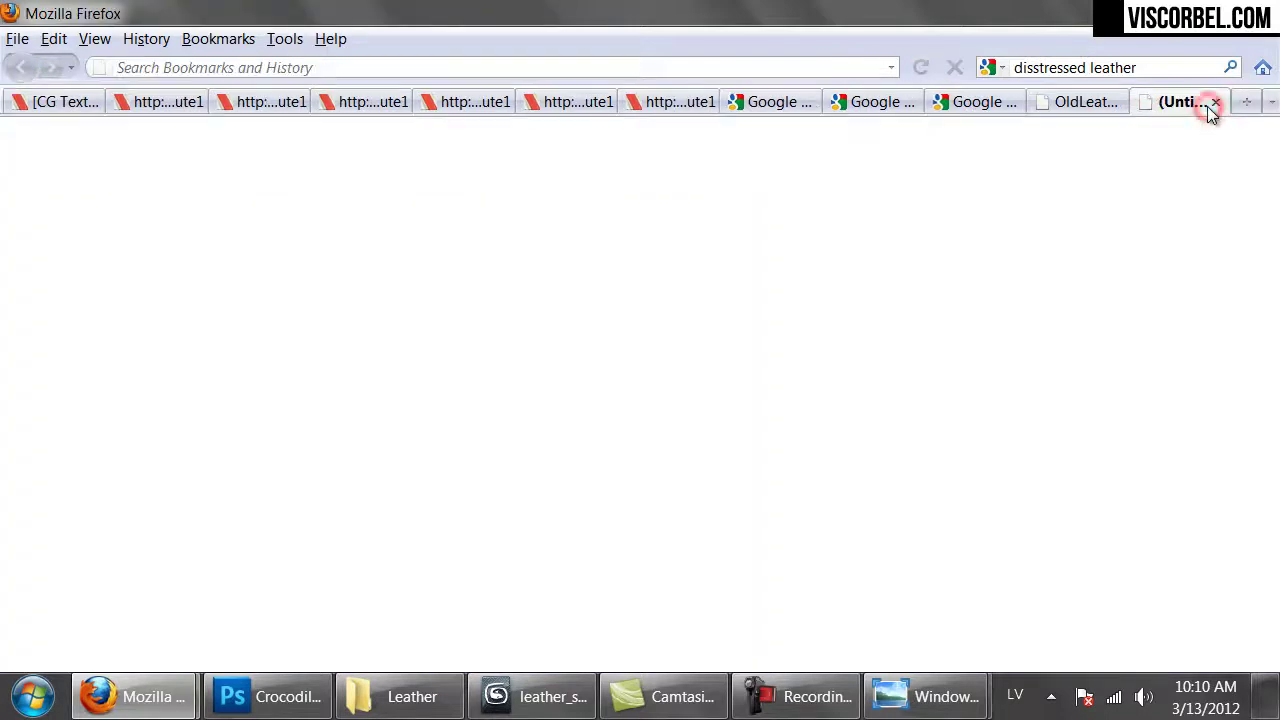
pyautogui.click(1116, 74)
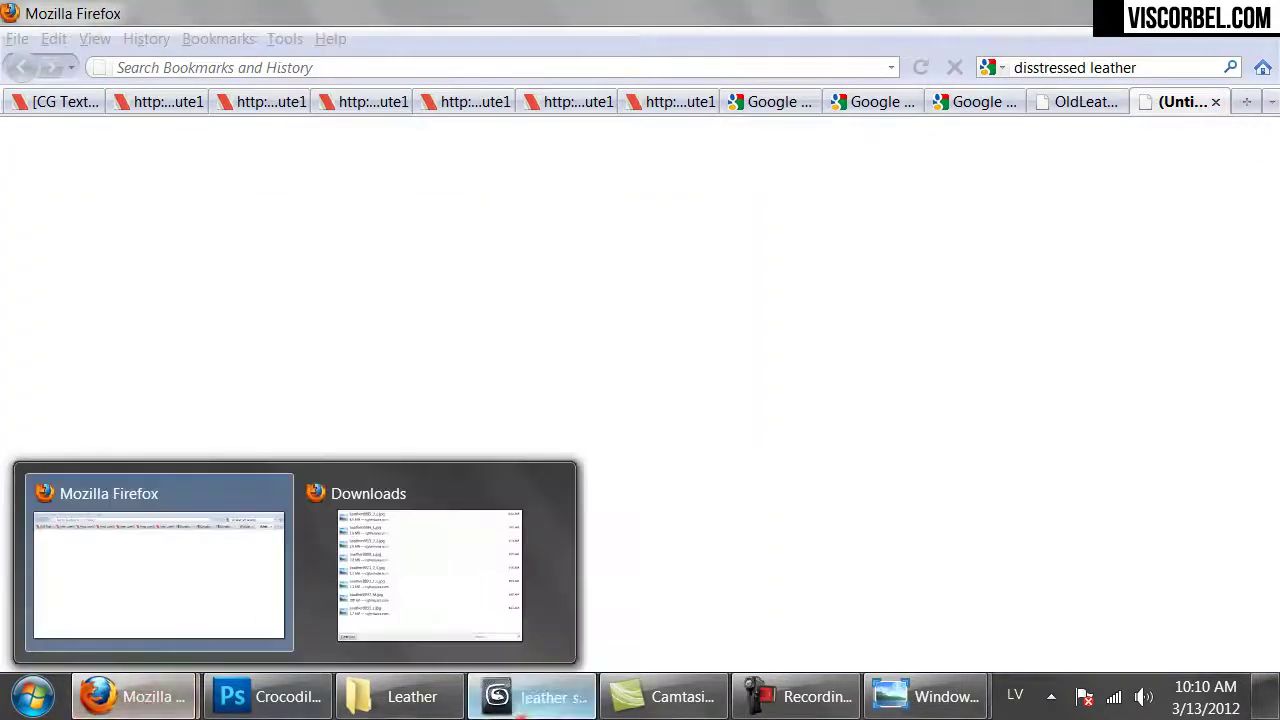
pyautogui.click(533, 697)
pyautogui.moveTo(140, 697)
pyautogui.click(157, 562)
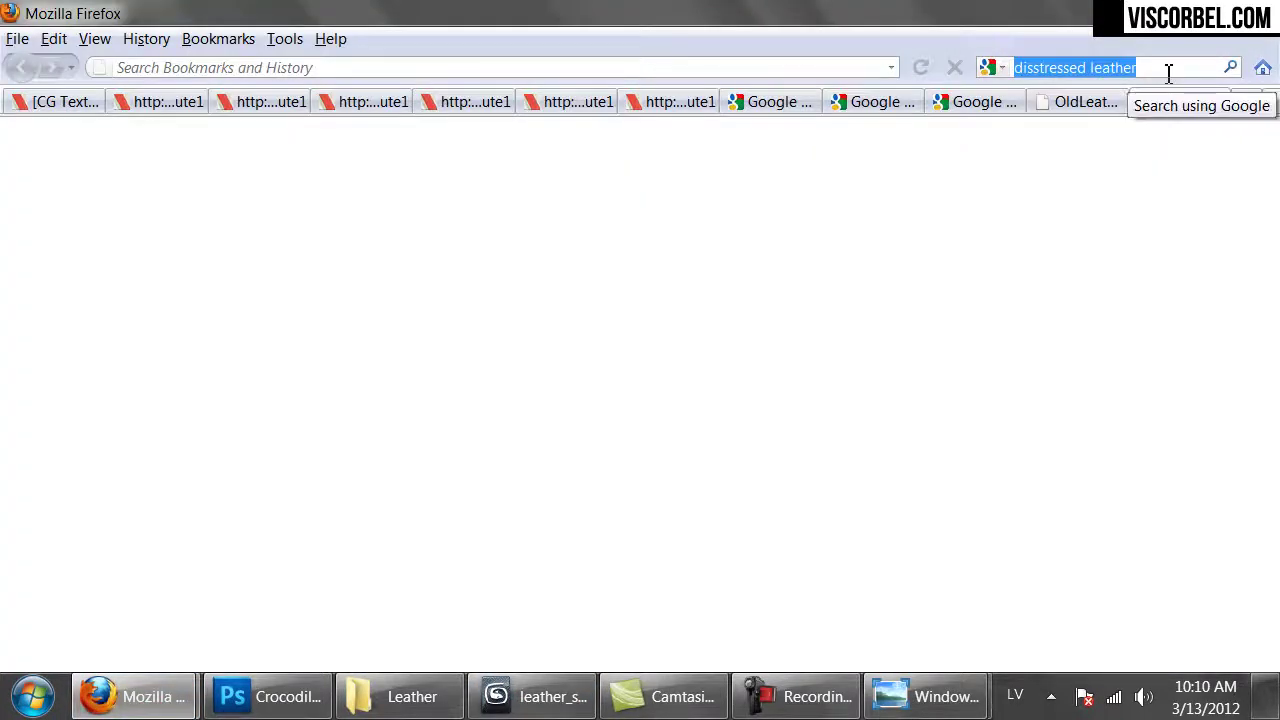
pyautogui.write('gold leather')
pyautogui.press('Return')
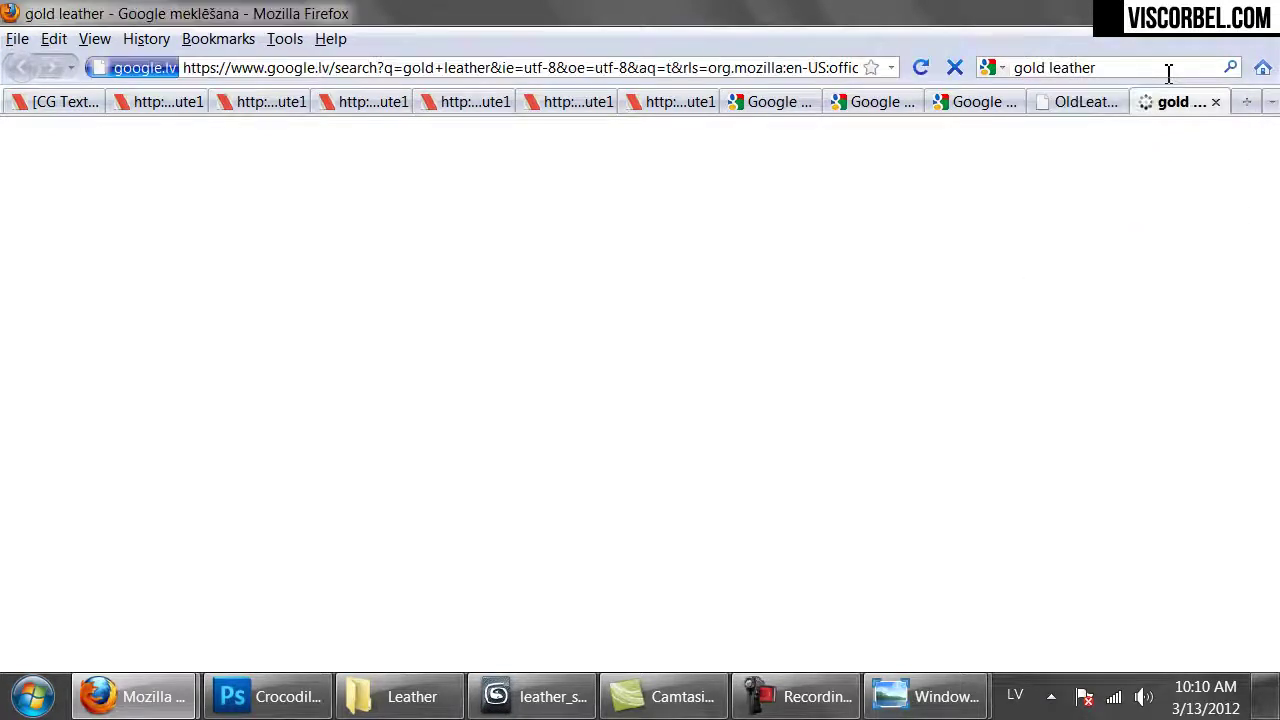
pyautogui.click(108, 134)
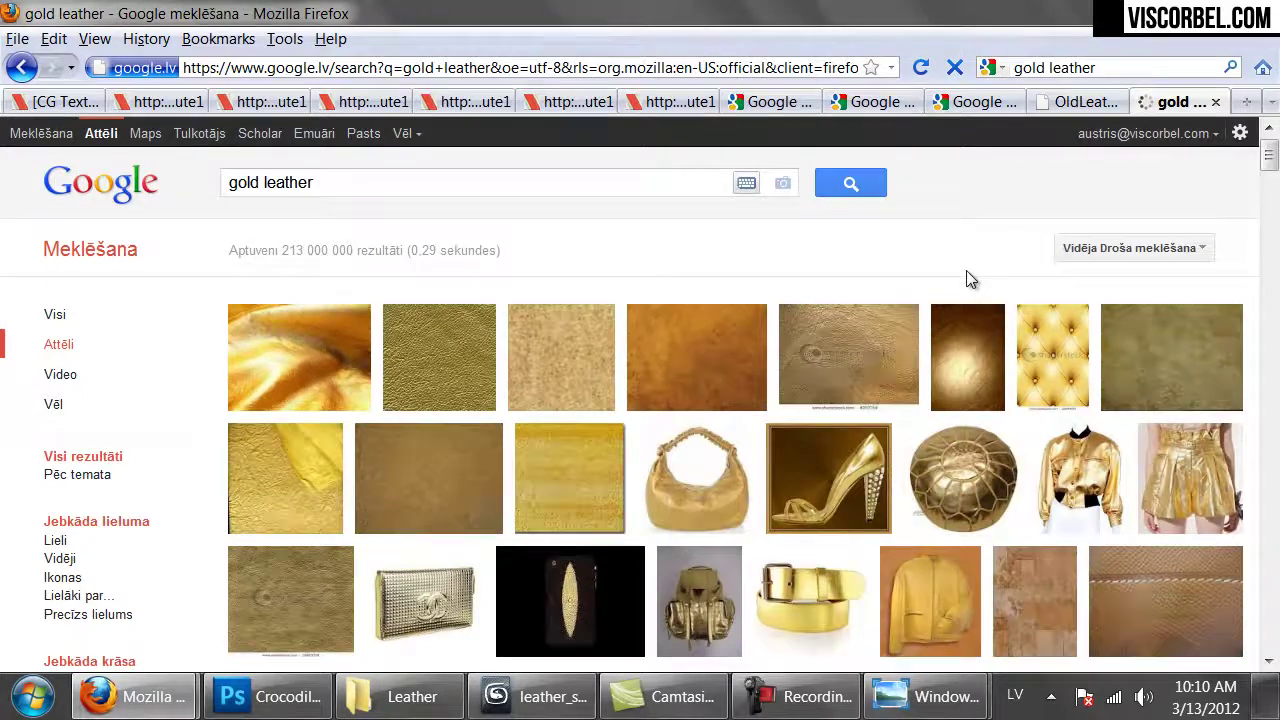
# - Browse the gold leather images and open the Chesterfield sofa, cushion and leather texture as references, examining the sofa and cushion
pyautogui.scroll(-2, 968, 280)
pyautogui.scroll(-2, 852, 367)
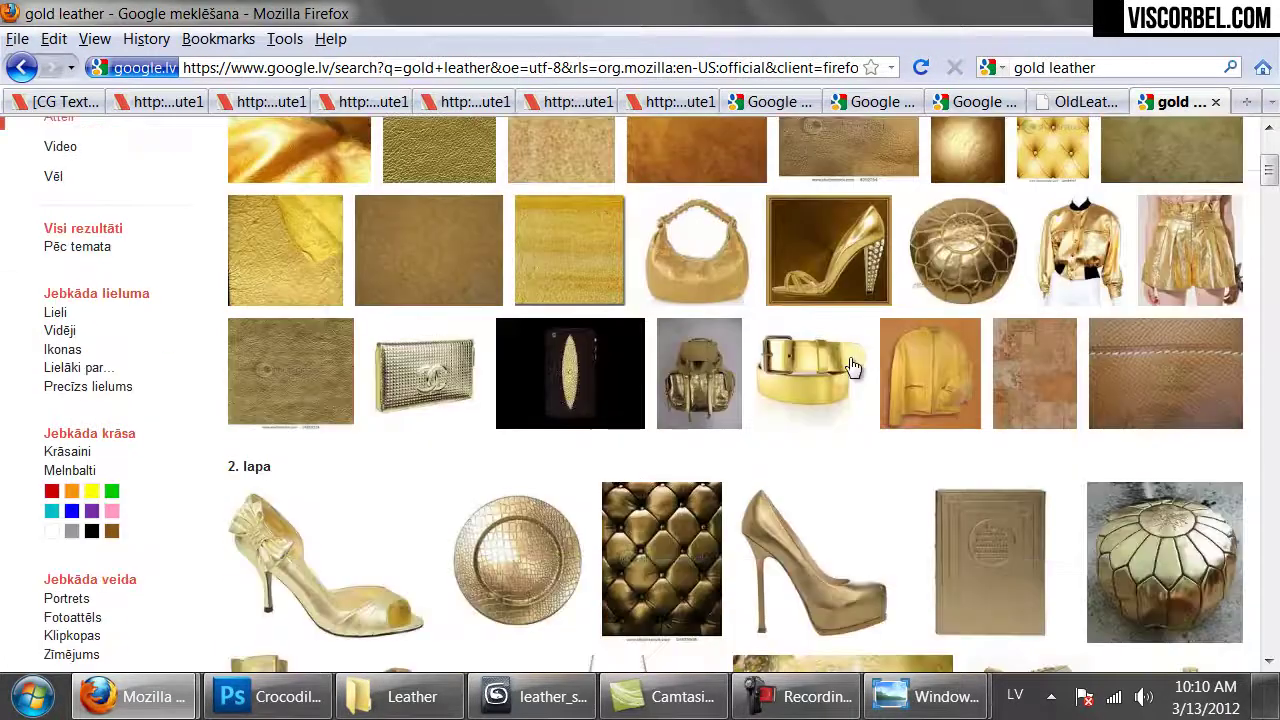
pyautogui.scroll(-4, 852, 367)
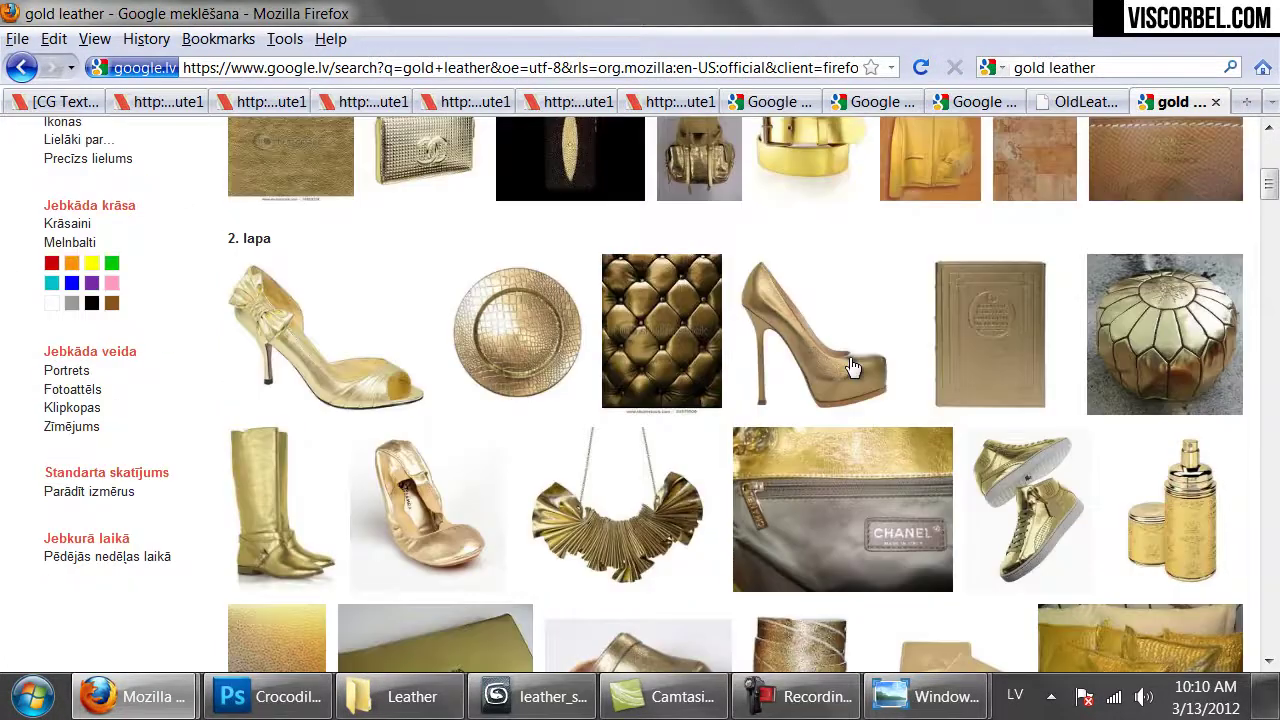
pyautogui.scroll(-2, 852, 367)
pyautogui.scroll(-4, 852, 367)
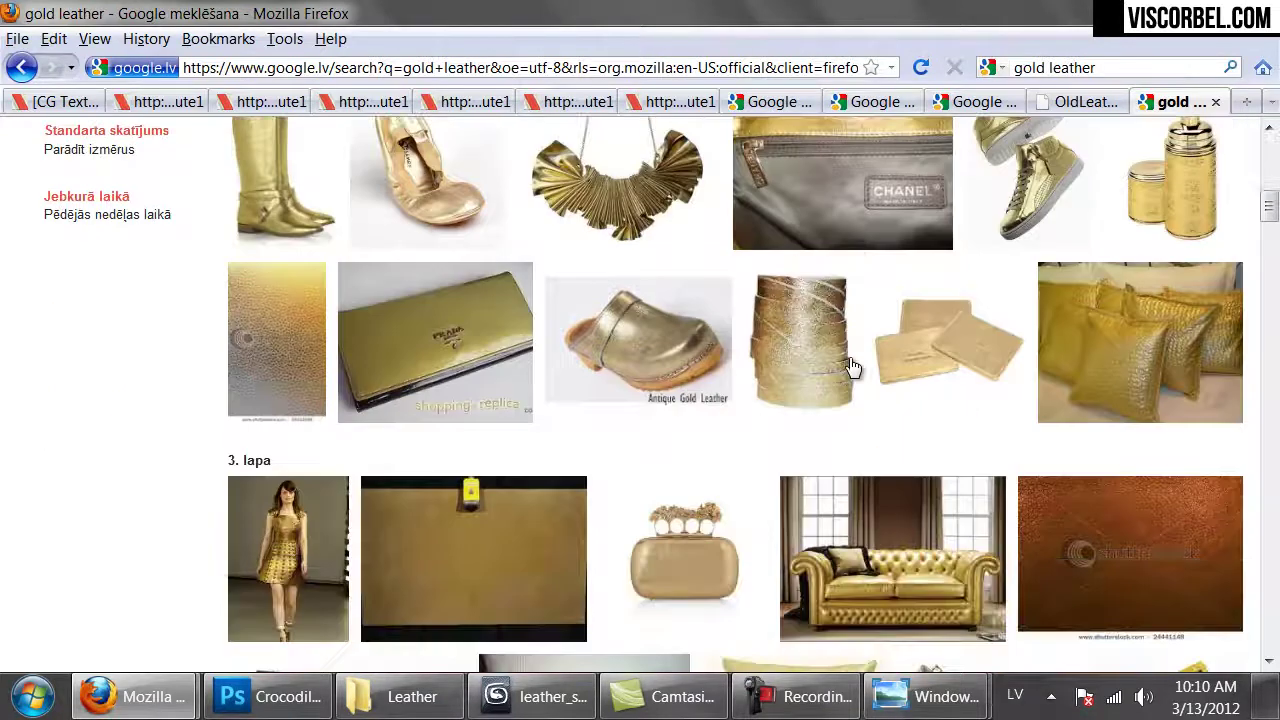
pyautogui.scroll(-4, 852, 367)
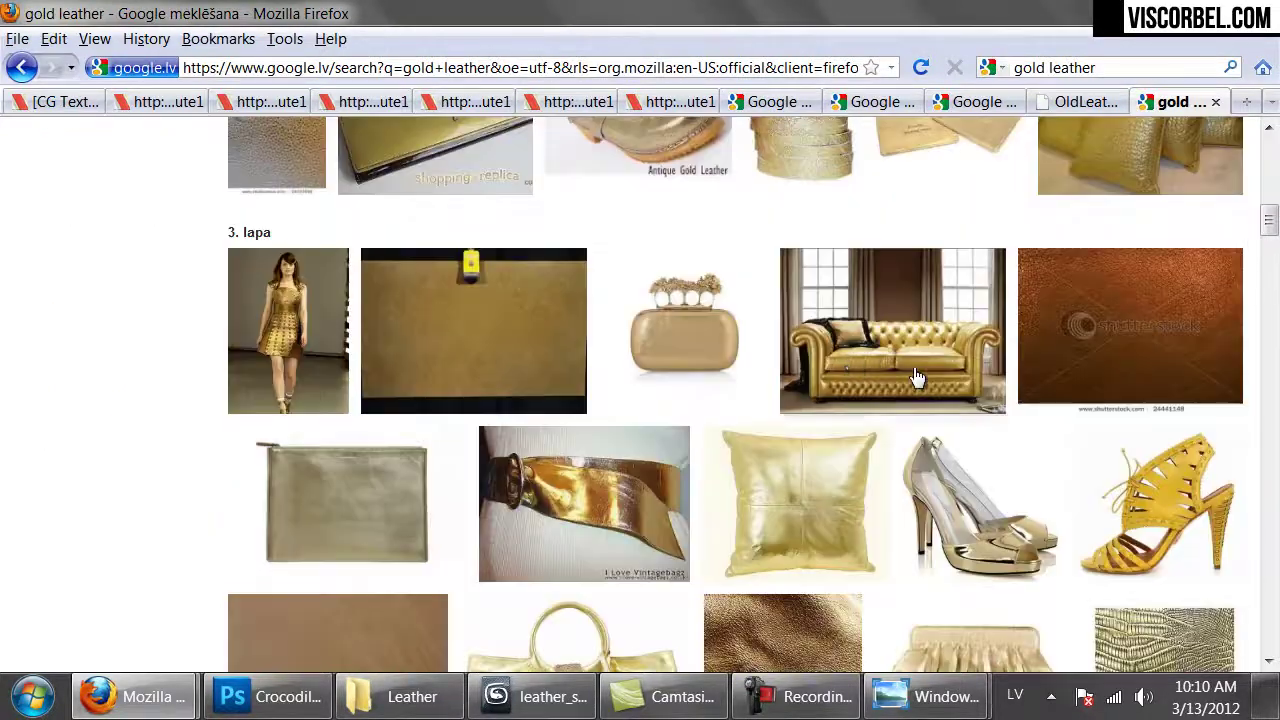
pyautogui.moveTo(916, 377)
pyautogui.scroll(-2, 614, 340)
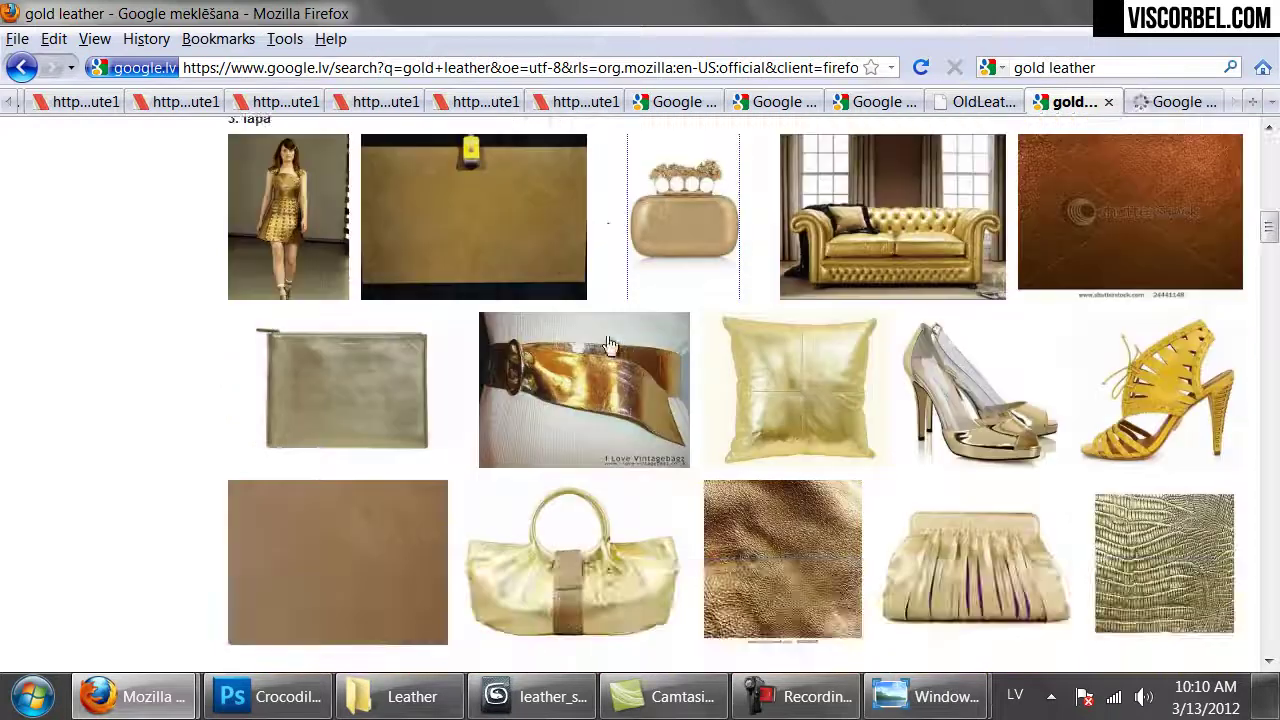
pyautogui.middleClick(766, 375)
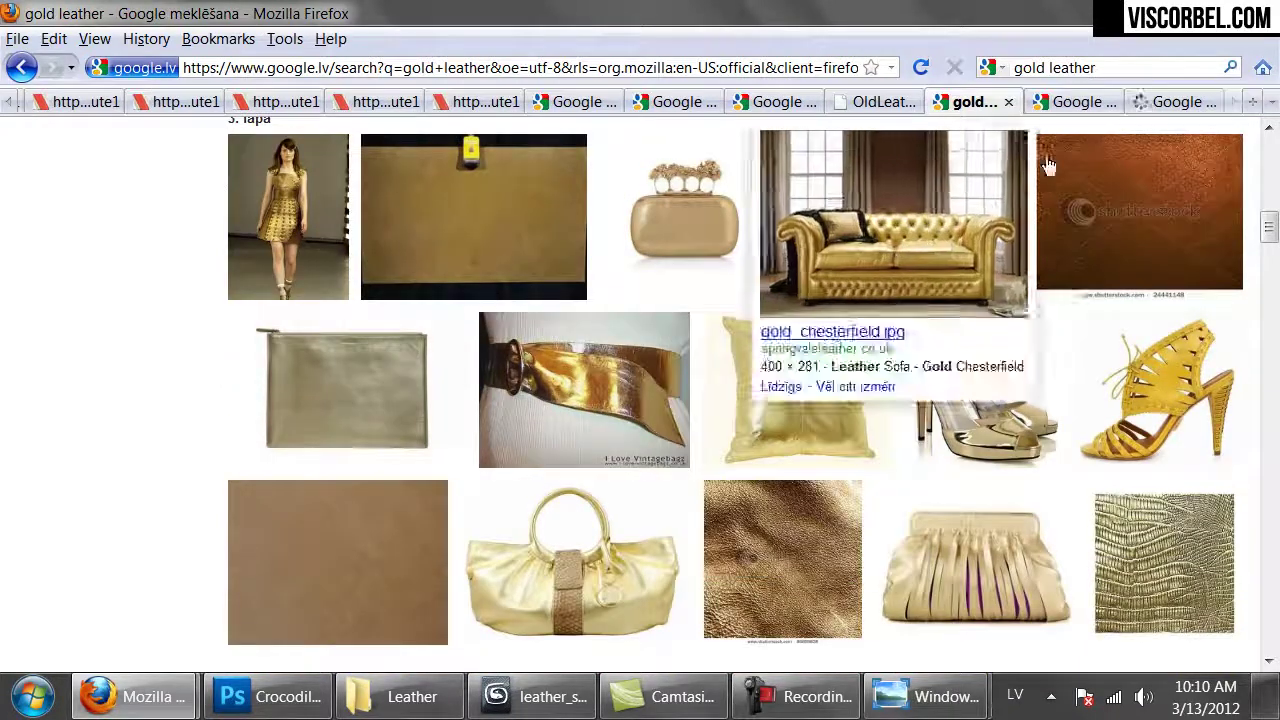
pyautogui.moveTo(768, 546)
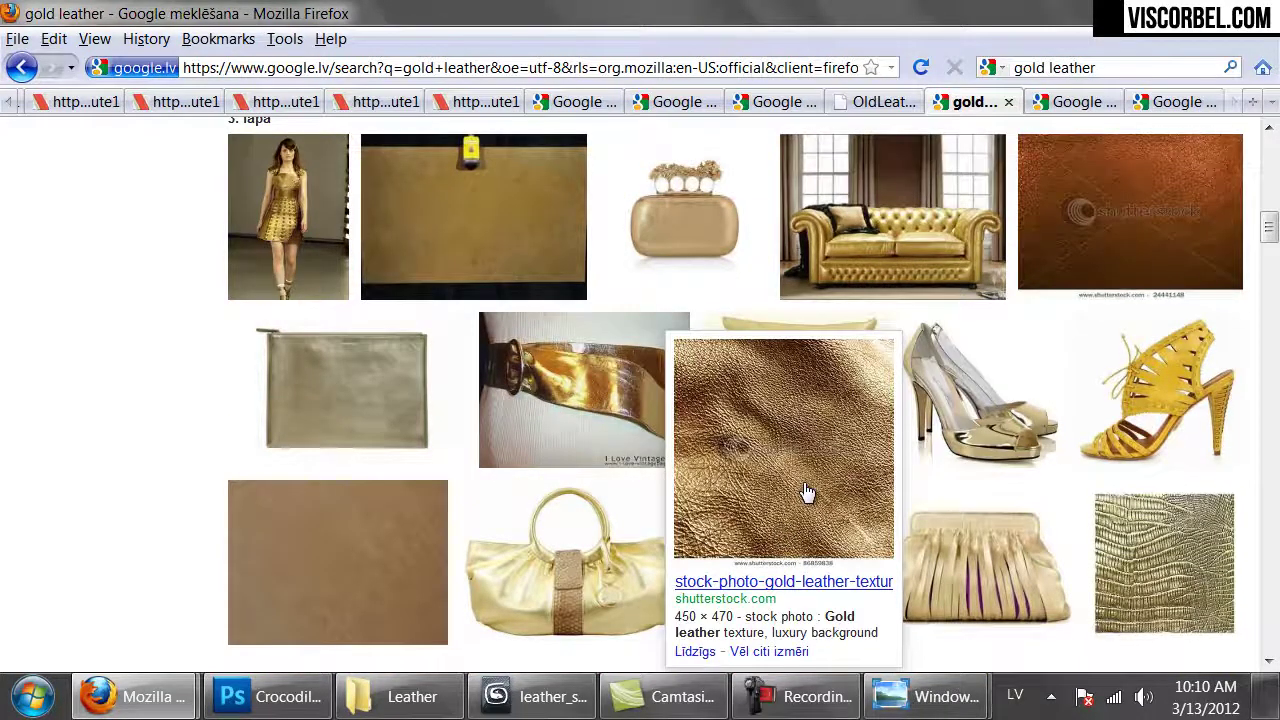
pyautogui.middleClick(807, 492)
pyautogui.click(966, 101)
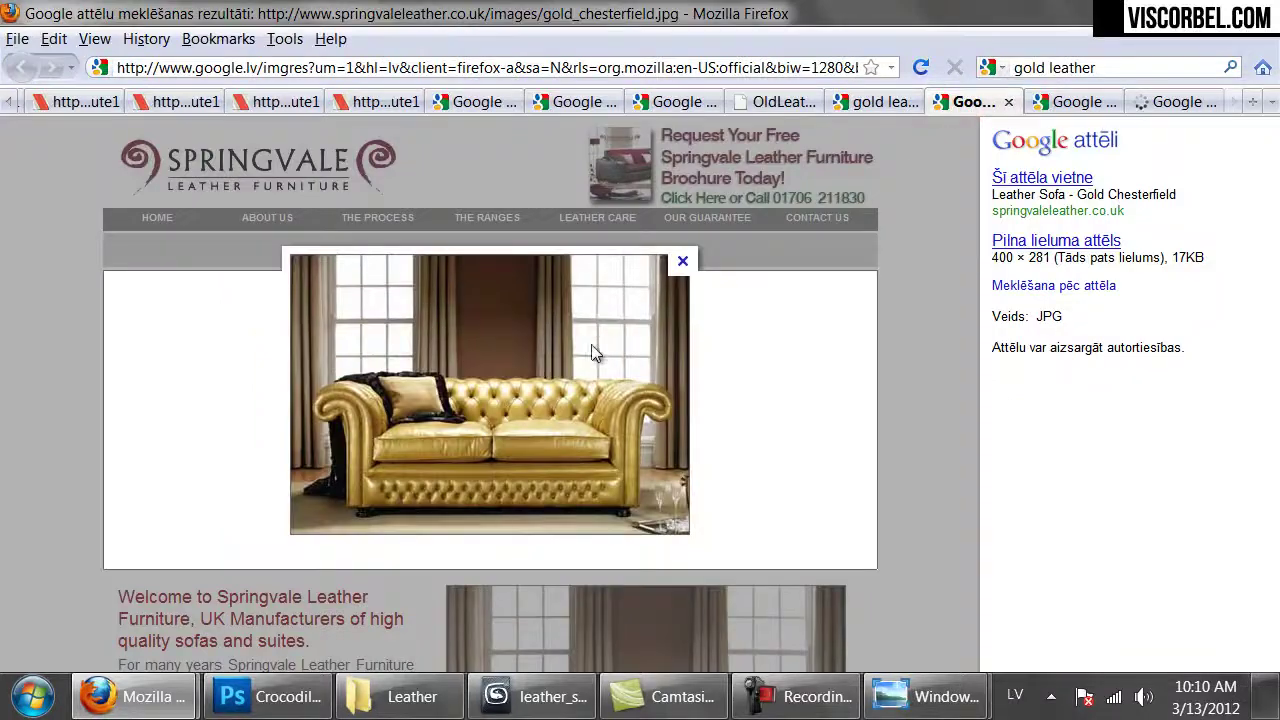
pyautogui.click(1080, 110)
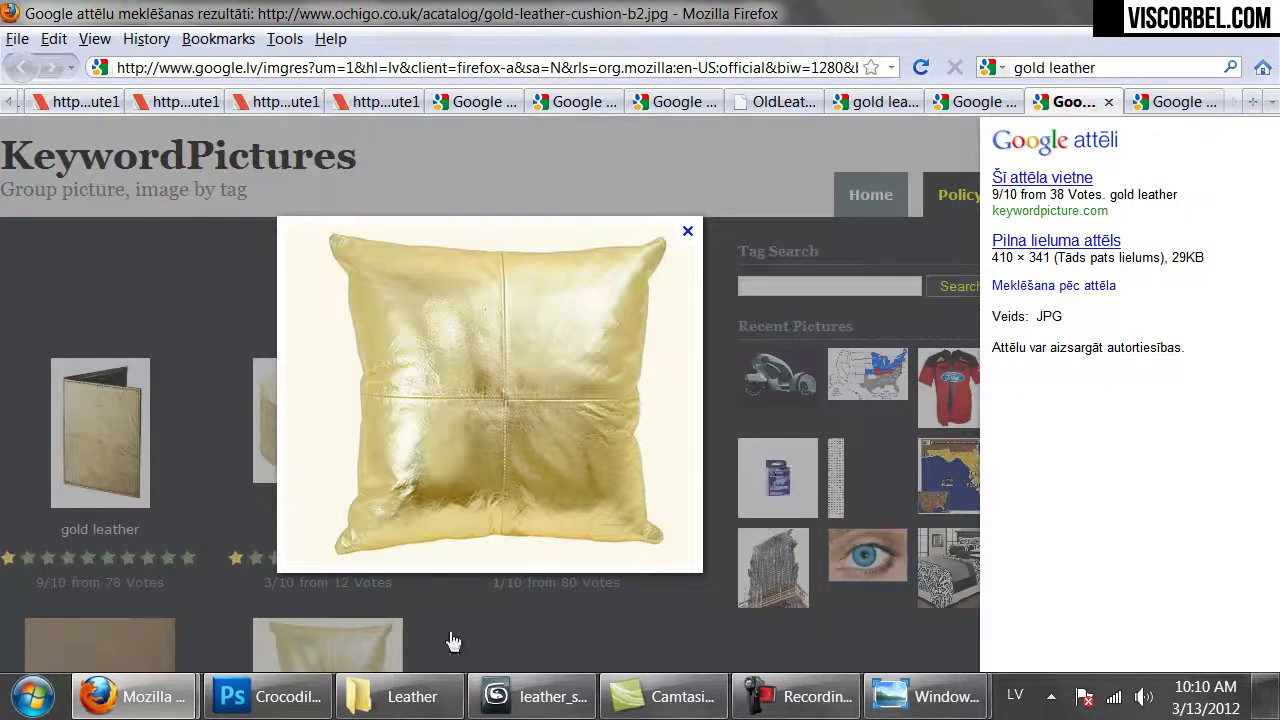
# - In 3ds Max, copy the Leather_black_shiny material to the fourth slot and rename the copy Leather_gold
pyautogui.click(540, 697)
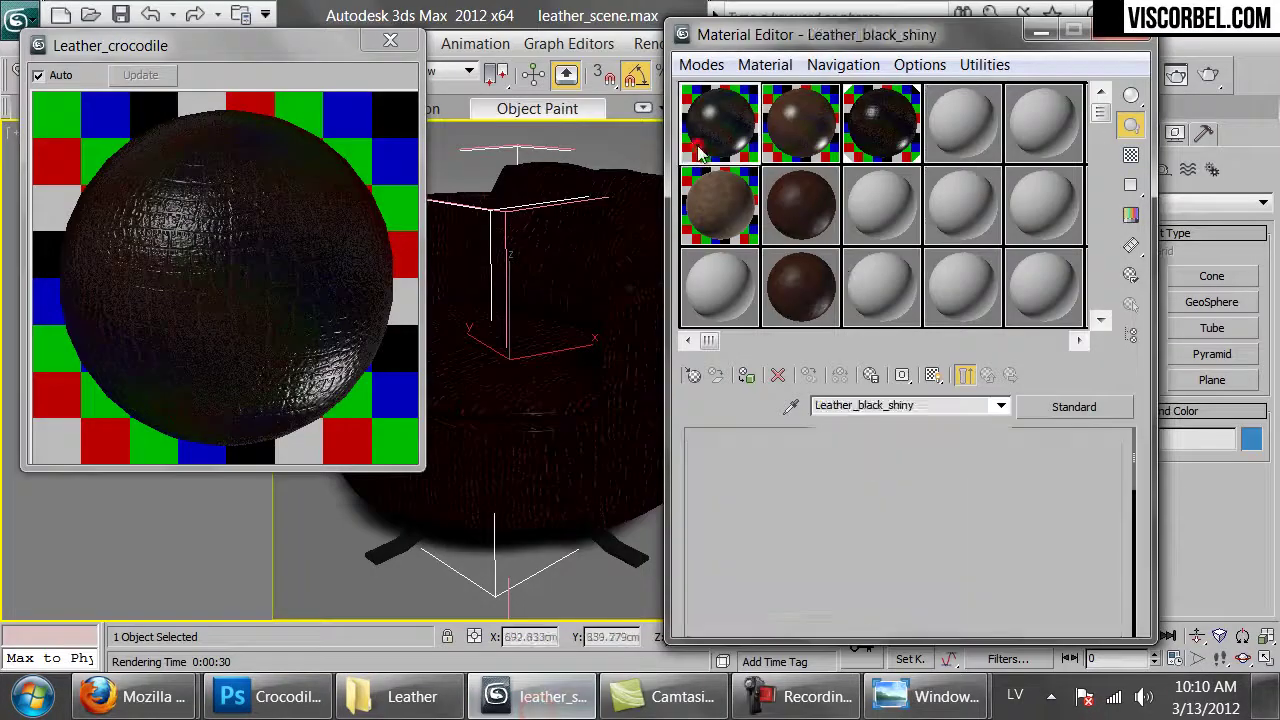
pyautogui.moveTo(700, 150); pyautogui.dragTo(965, 130)
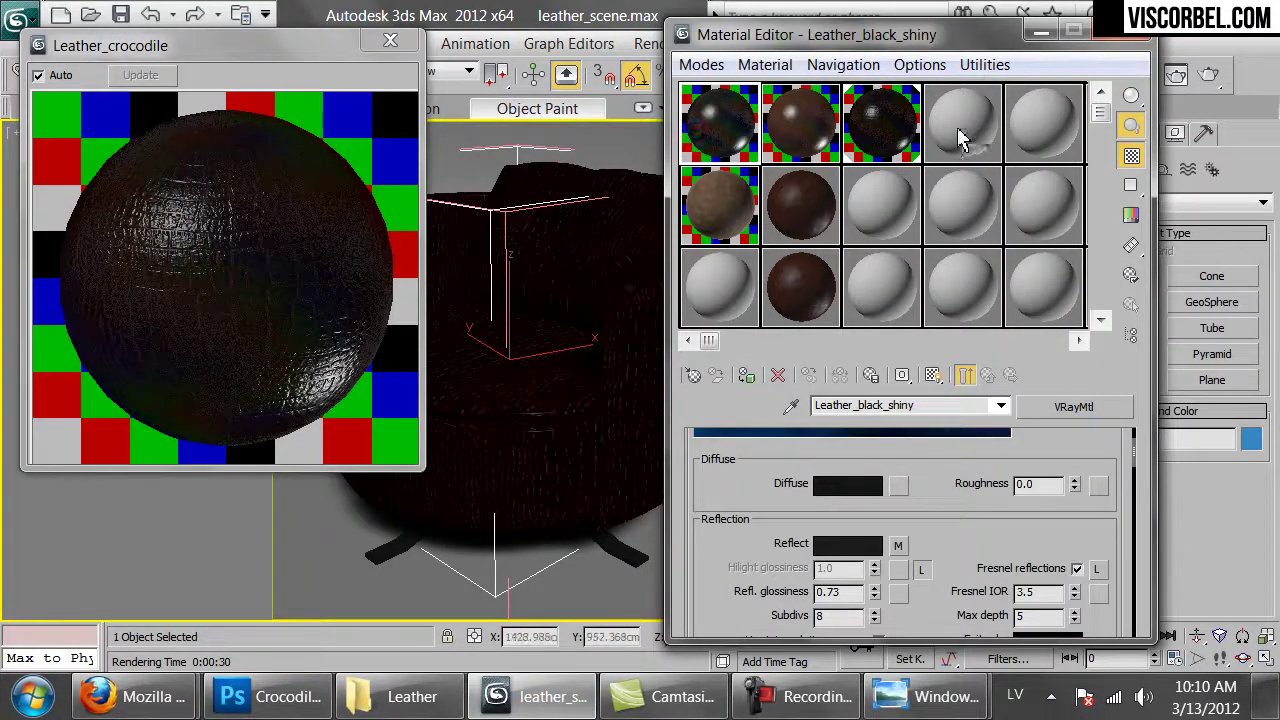
pyautogui.moveTo(858, 412); pyautogui.dragTo(915, 408)
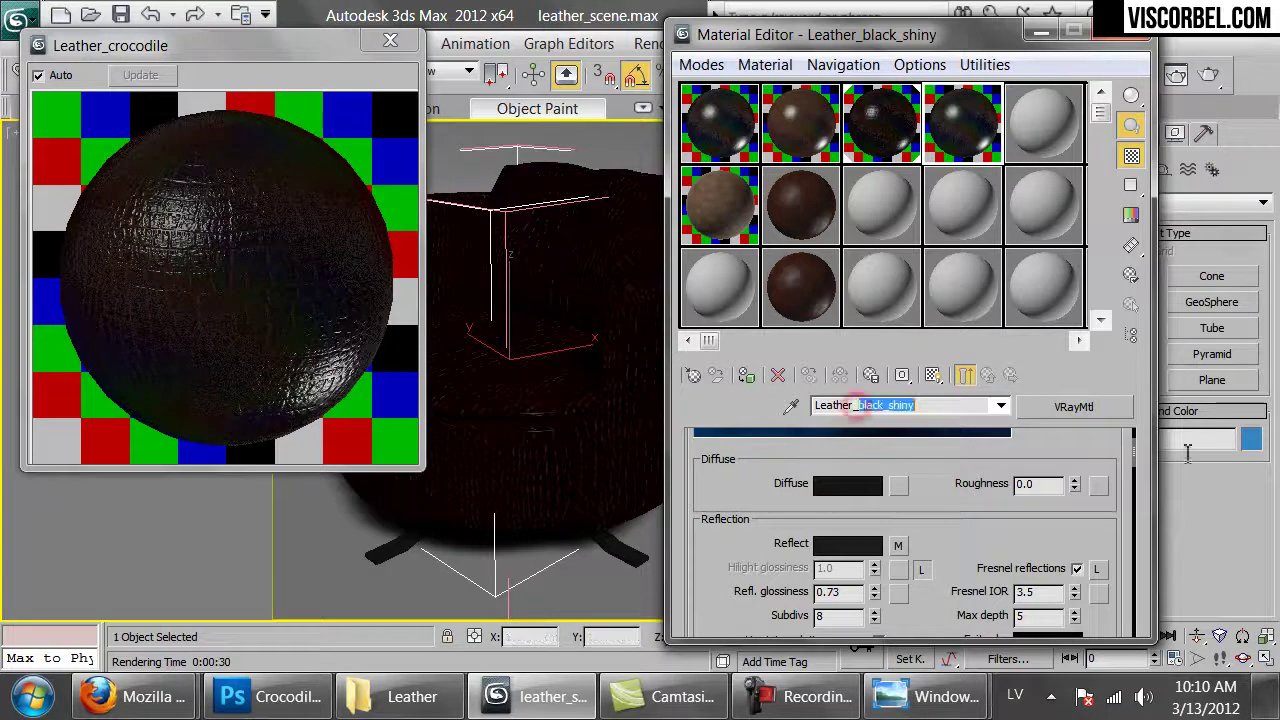
pyautogui.write('gold')
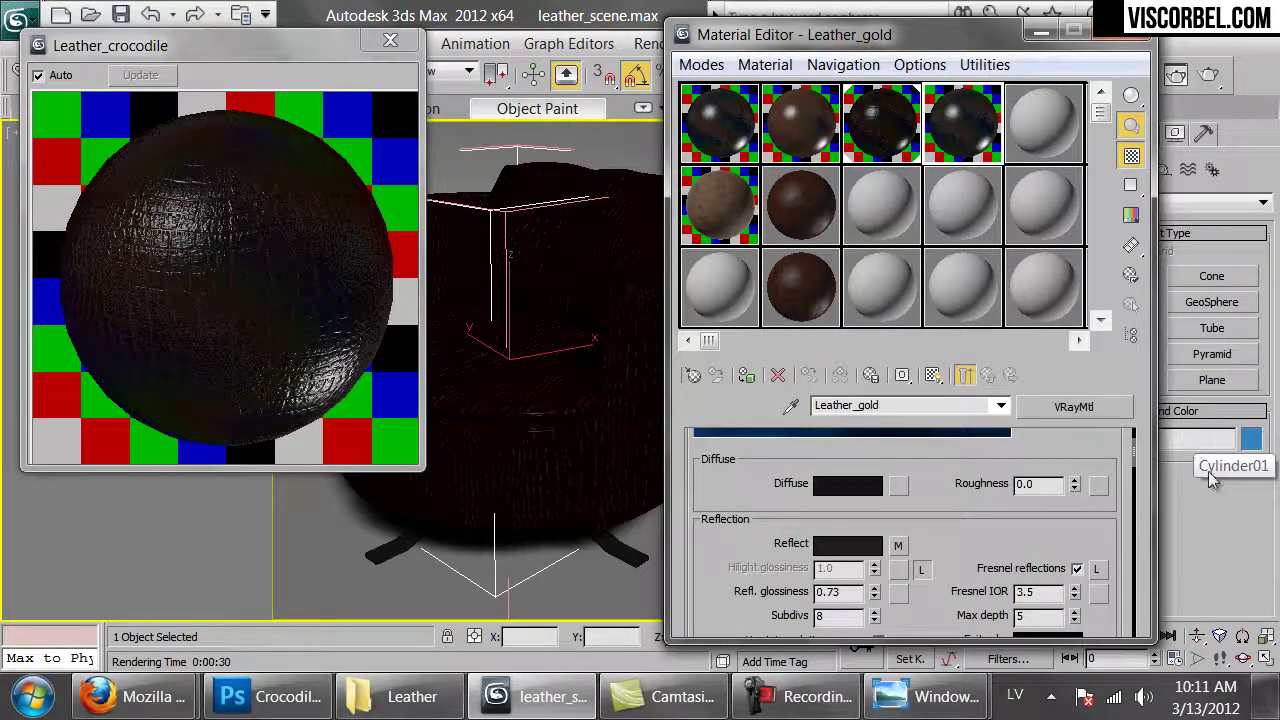
# - Set Leather_gold's reflection colour to golden orange with hue 24, saturation 244 and value 229, and close the Leather_crocodile preview
pyautogui.click(838, 548)
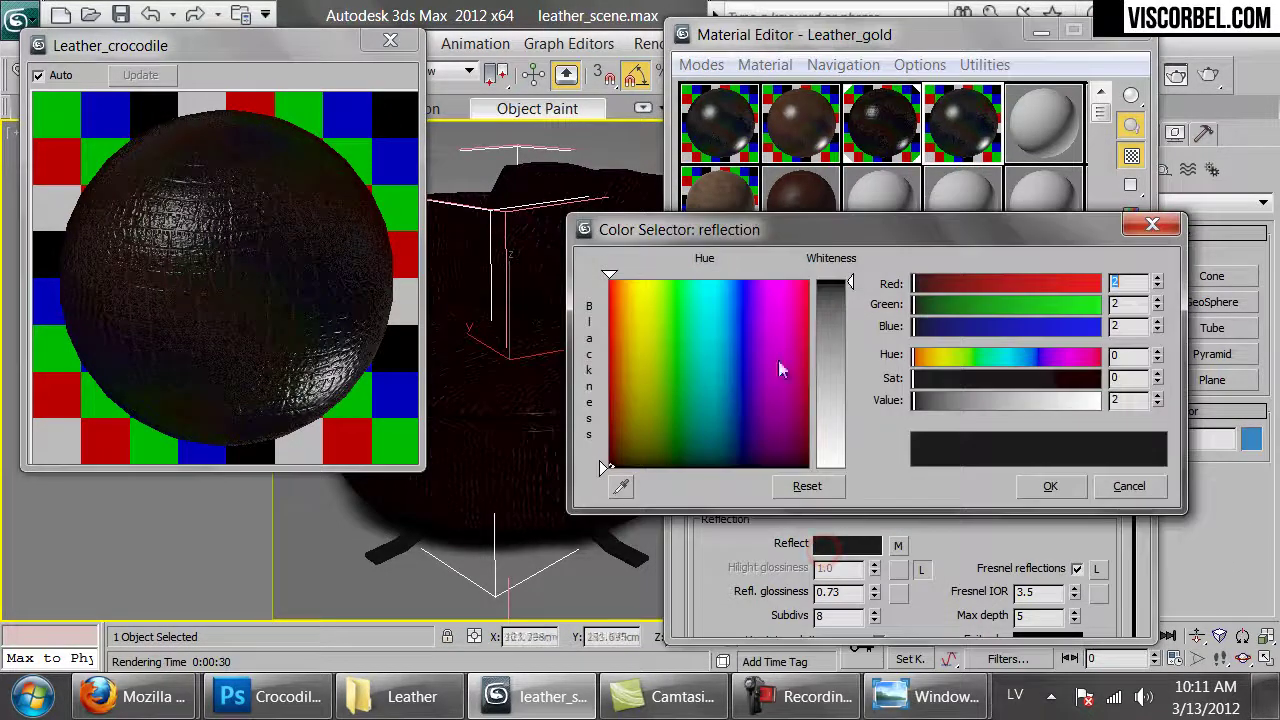
pyautogui.click(938, 355)
pyautogui.moveTo(940, 378); pyautogui.dragTo(1080, 412)
pyautogui.click(929, 354)
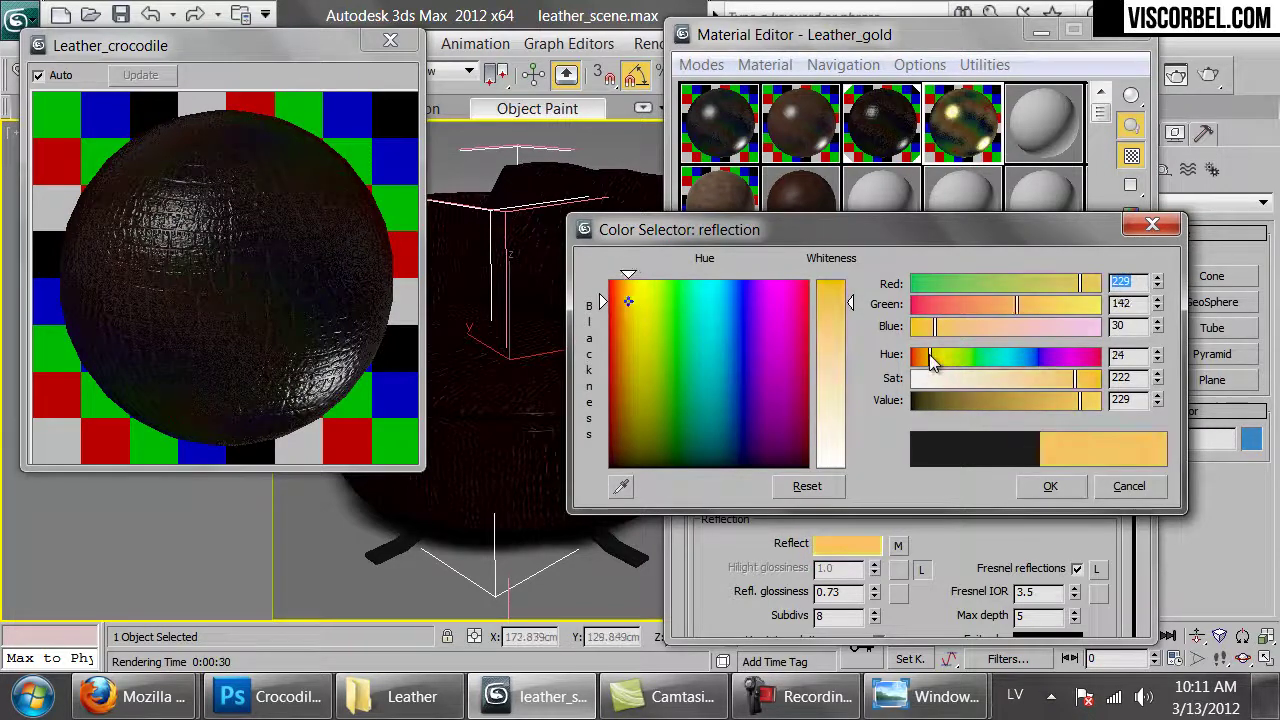
pyautogui.click(1089, 381)
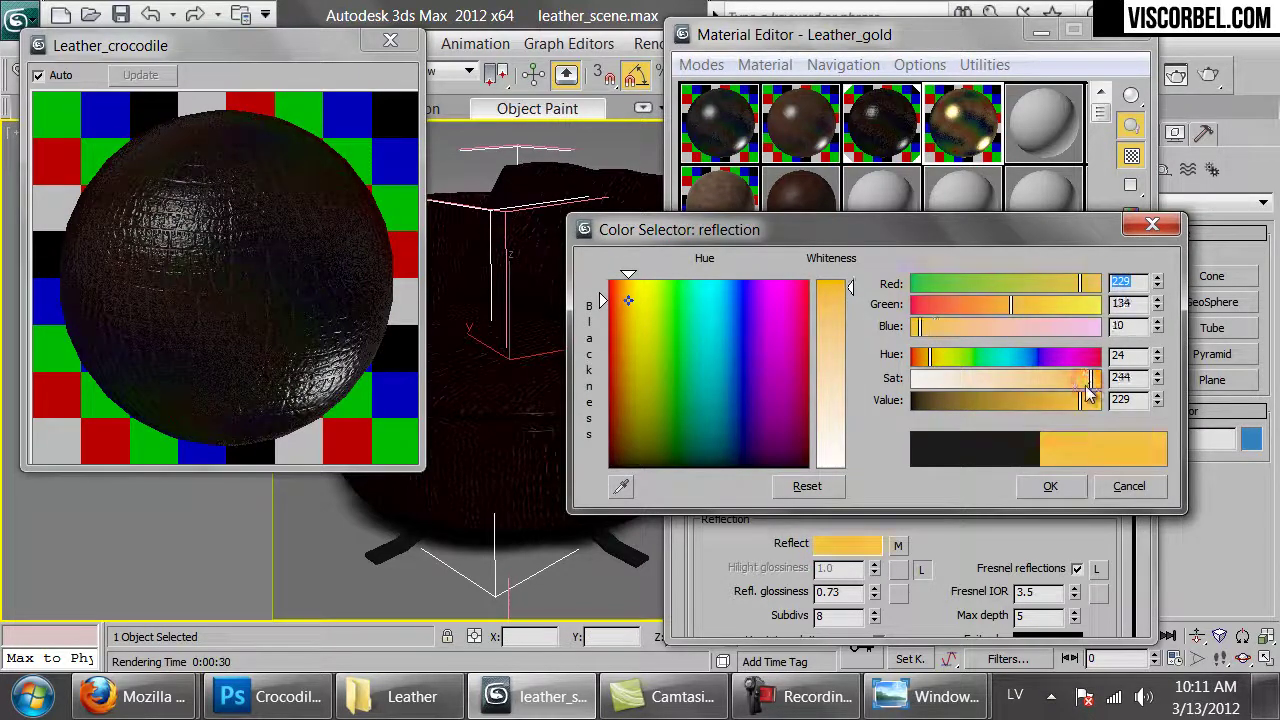
pyautogui.click(1052, 487)
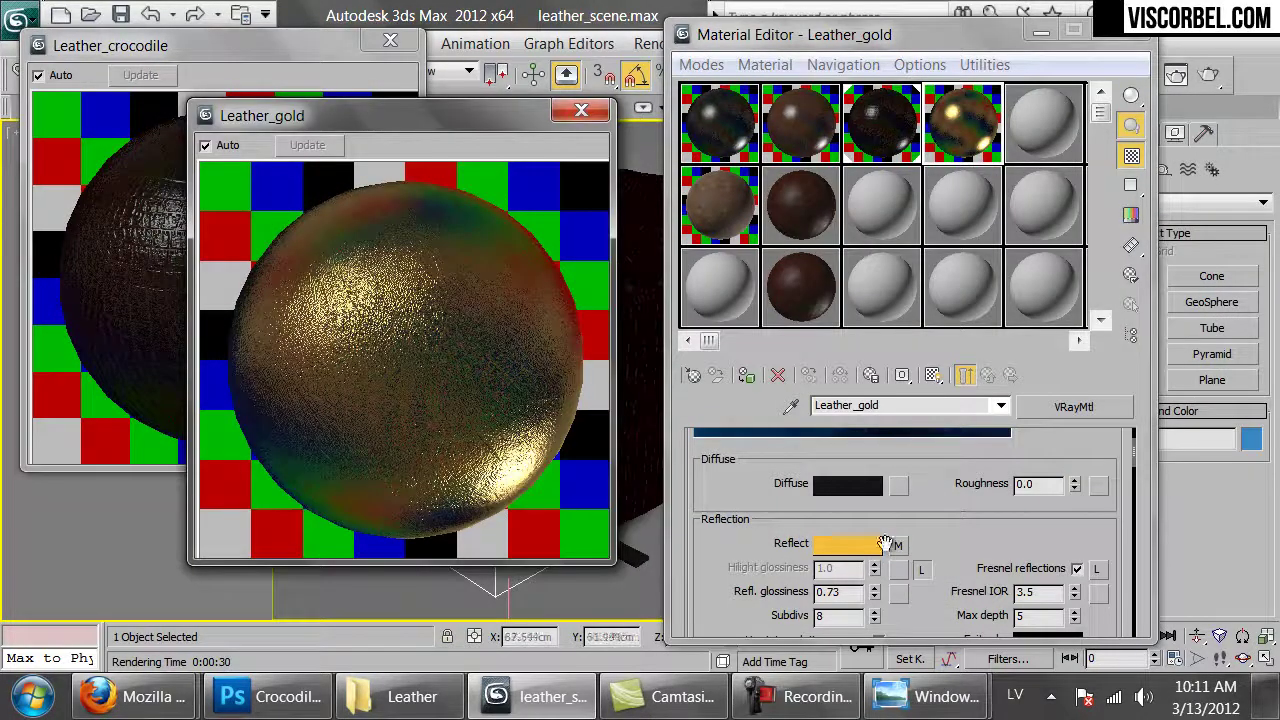
pyautogui.click(390, 41)
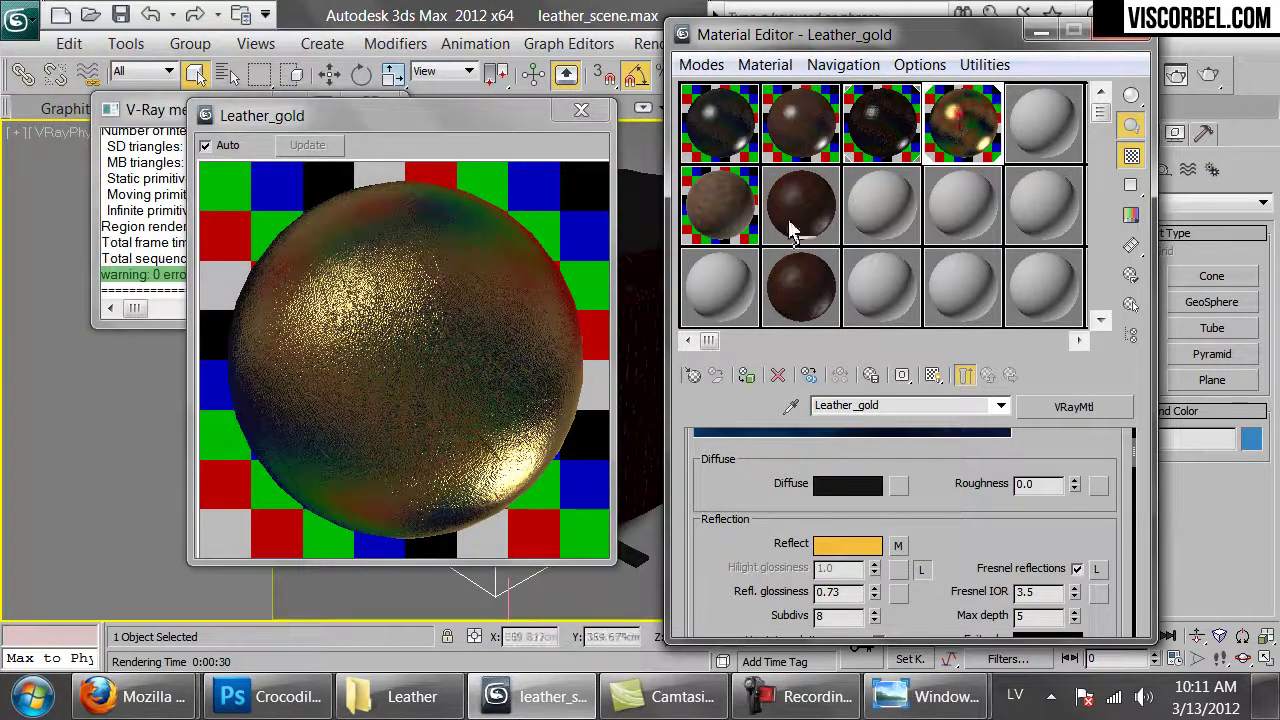
# - Lower the amount of Leather_gold's reflect map and shift the reflection colour's hue slightly towards orange
pyautogui.scroll(-10, 963, 530)
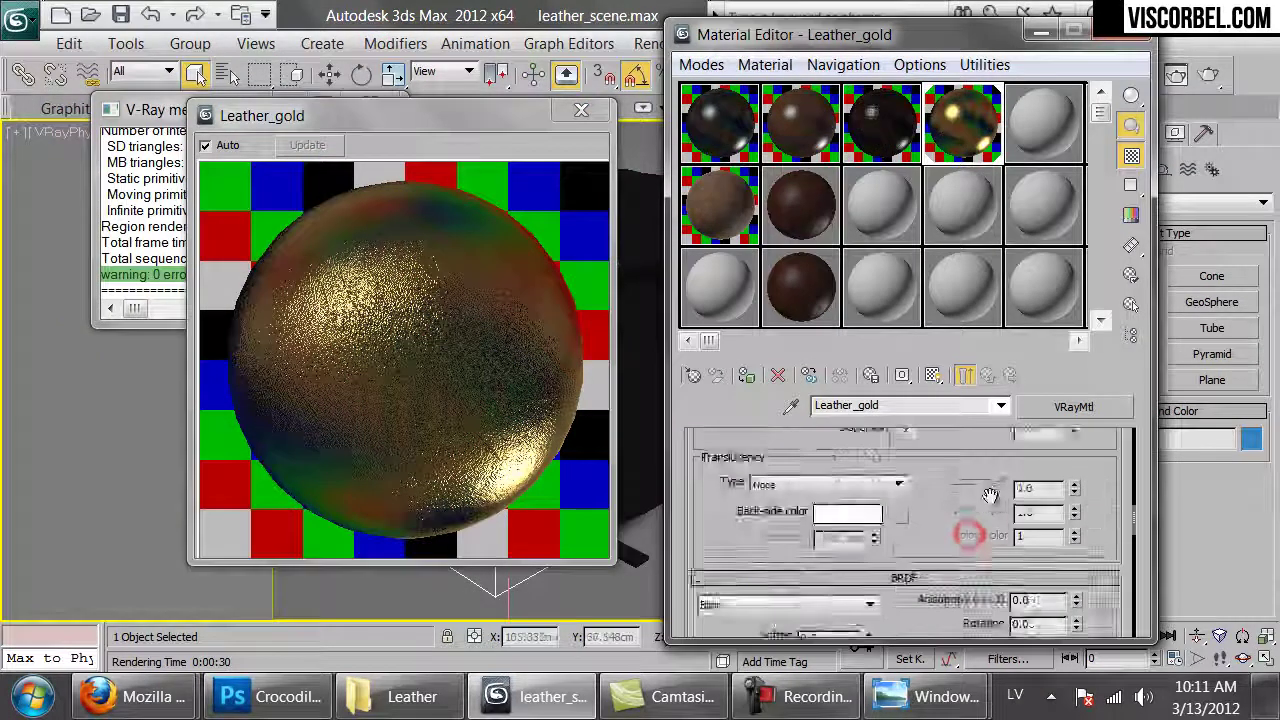
pyautogui.scroll(-3, 908, 487)
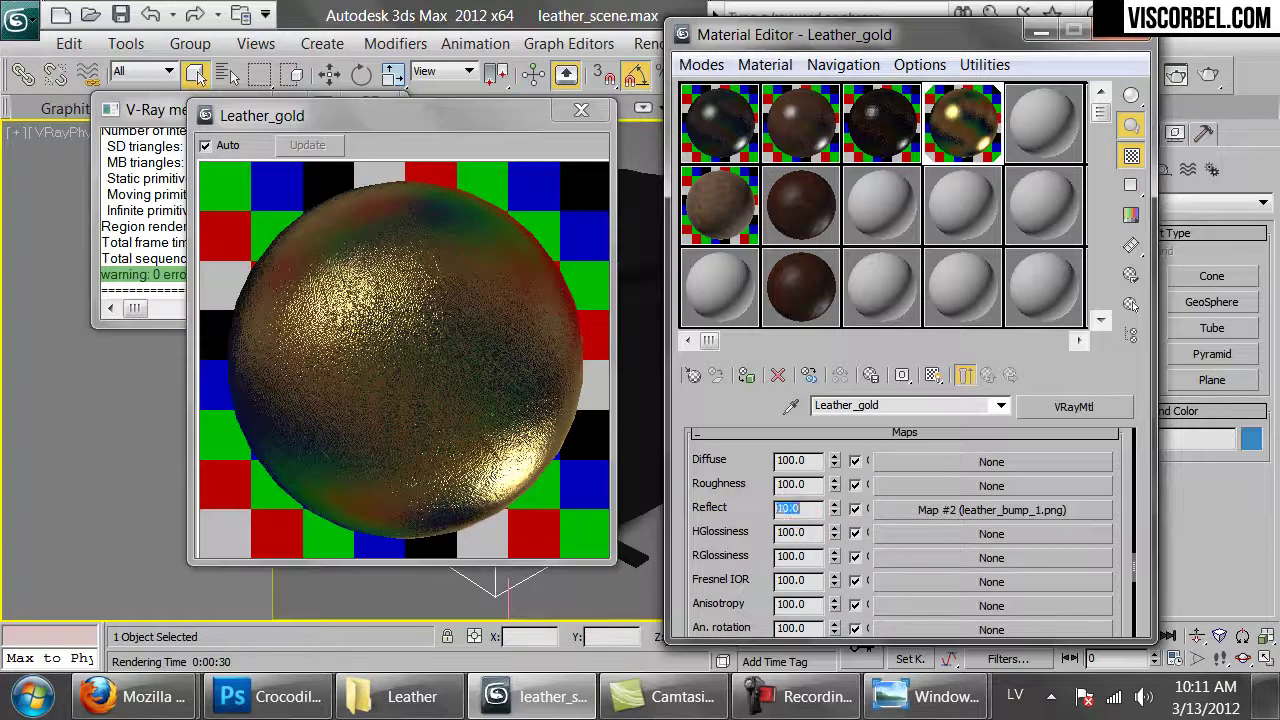
pyautogui.scroll(12, 885, 480)
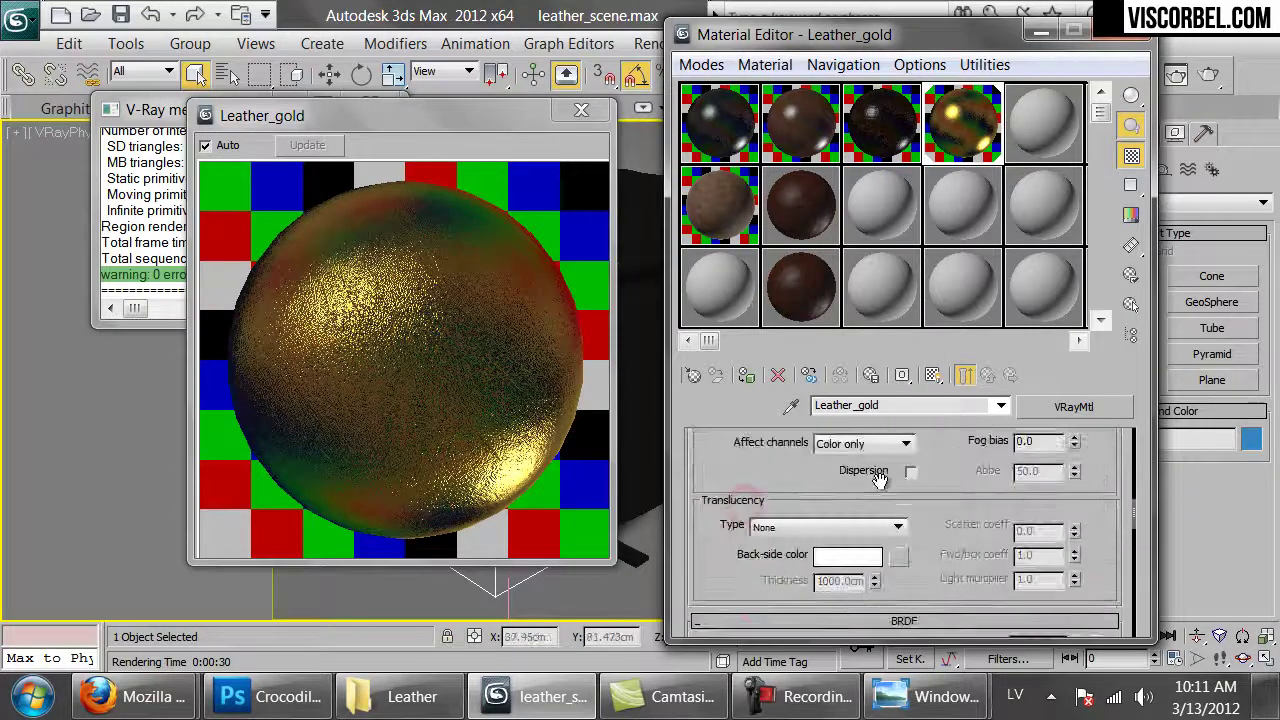
pyautogui.click(848, 567)
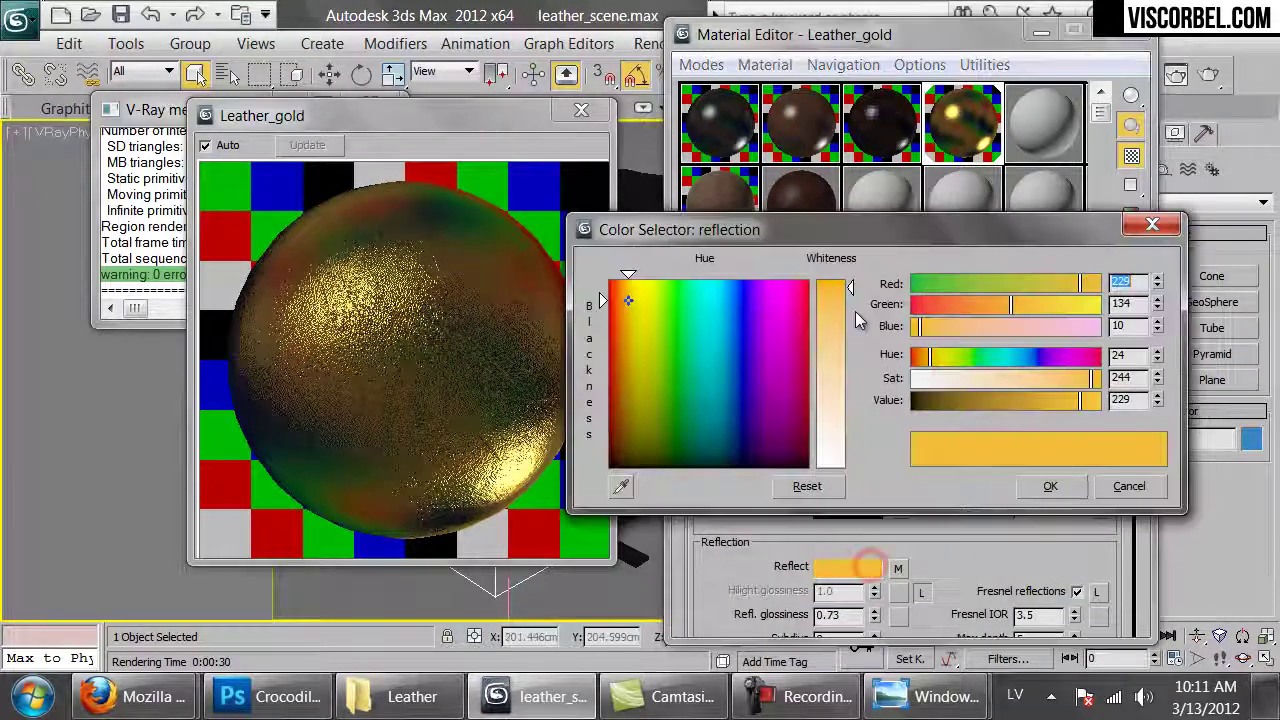
pyautogui.click(928, 358)
pyautogui.click(1050, 487)
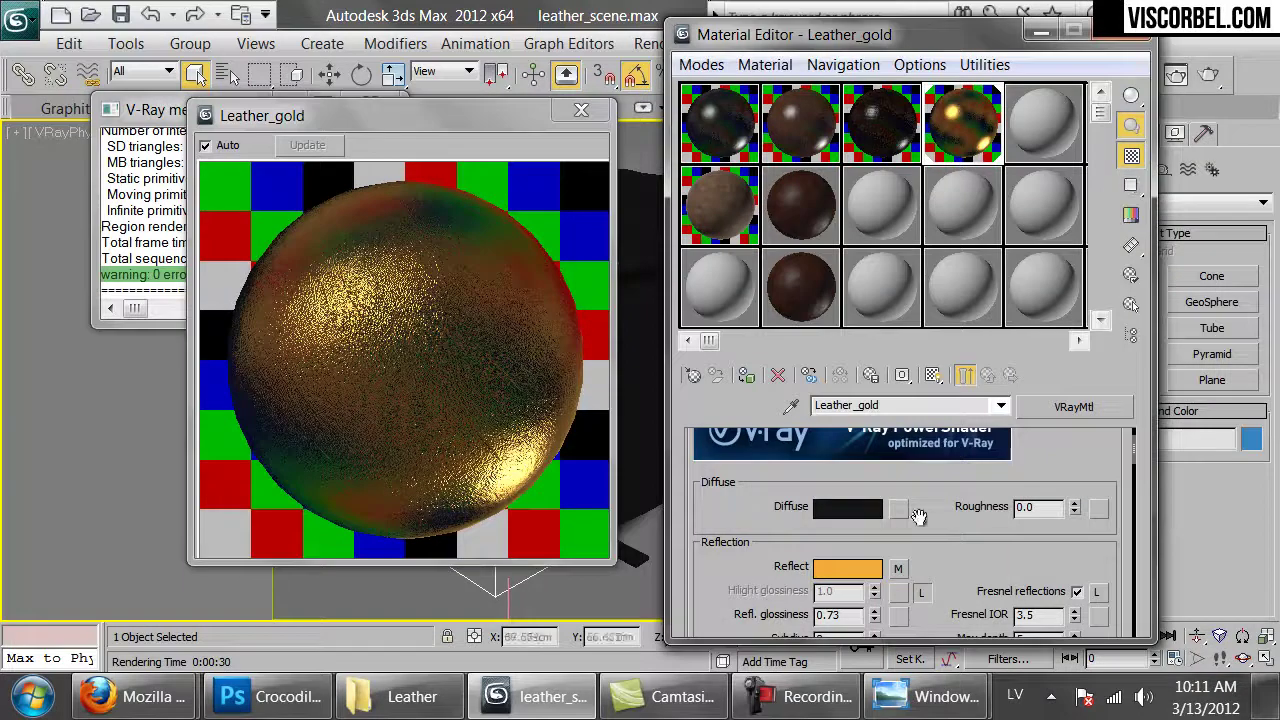
# - Set the reflection glossiness of Leather_gold to 0.7
pyautogui.scroll(-5, 943, 566)
pyautogui.scroll(2, 940, 470)
pyautogui.scroll(1, 900, 440)
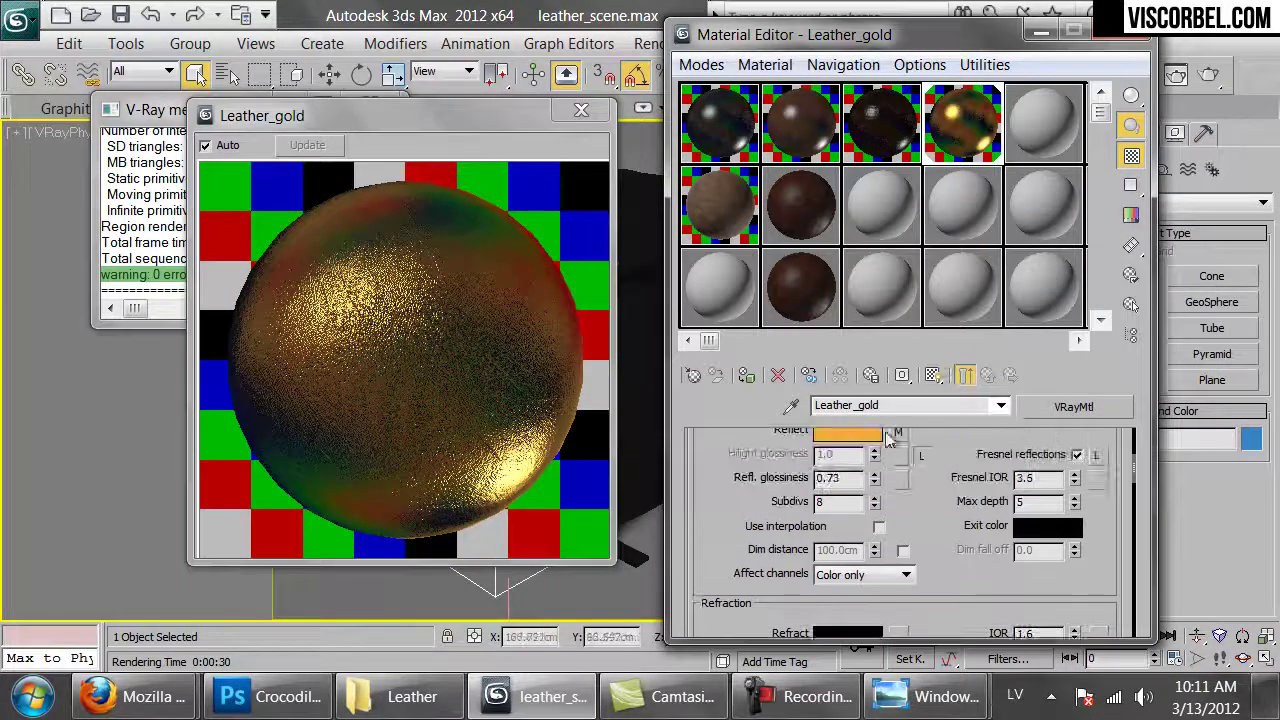
pyautogui.click(875, 483)
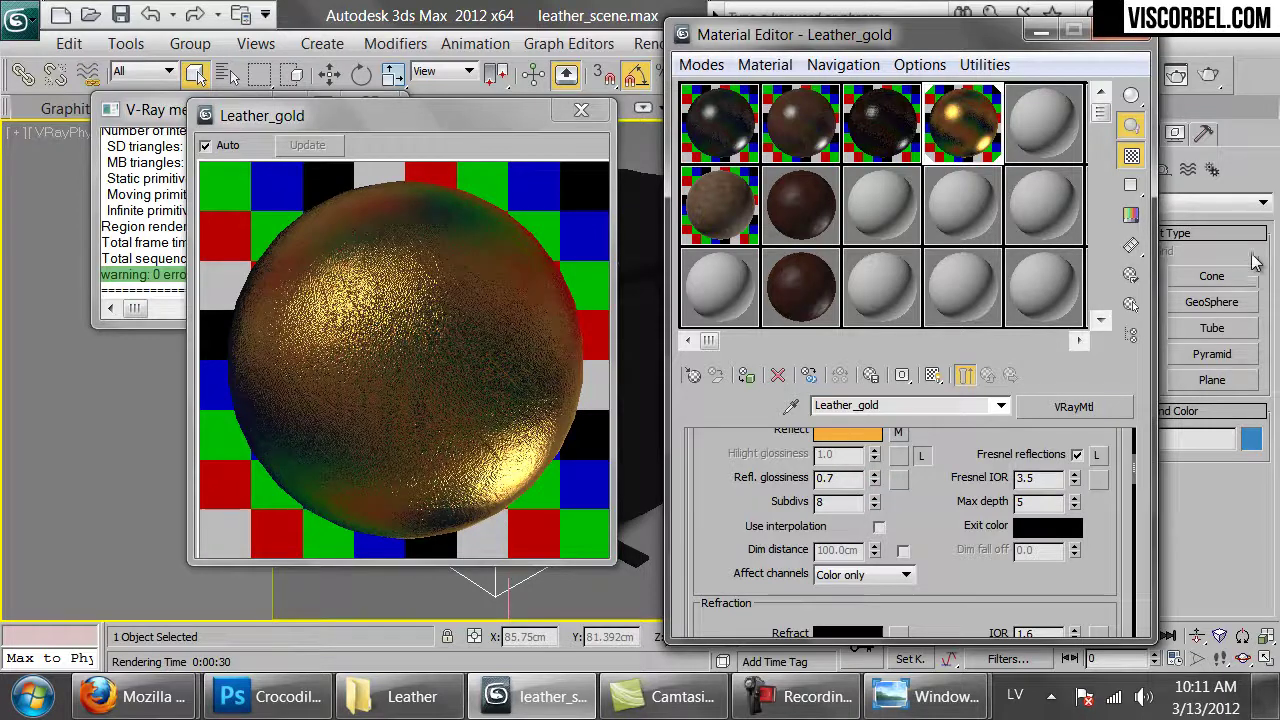
# - Test-render the armchair, inspect the gold reflections on the cushion and seat up close, and stop the render
pyautogui.click(1208, 74)
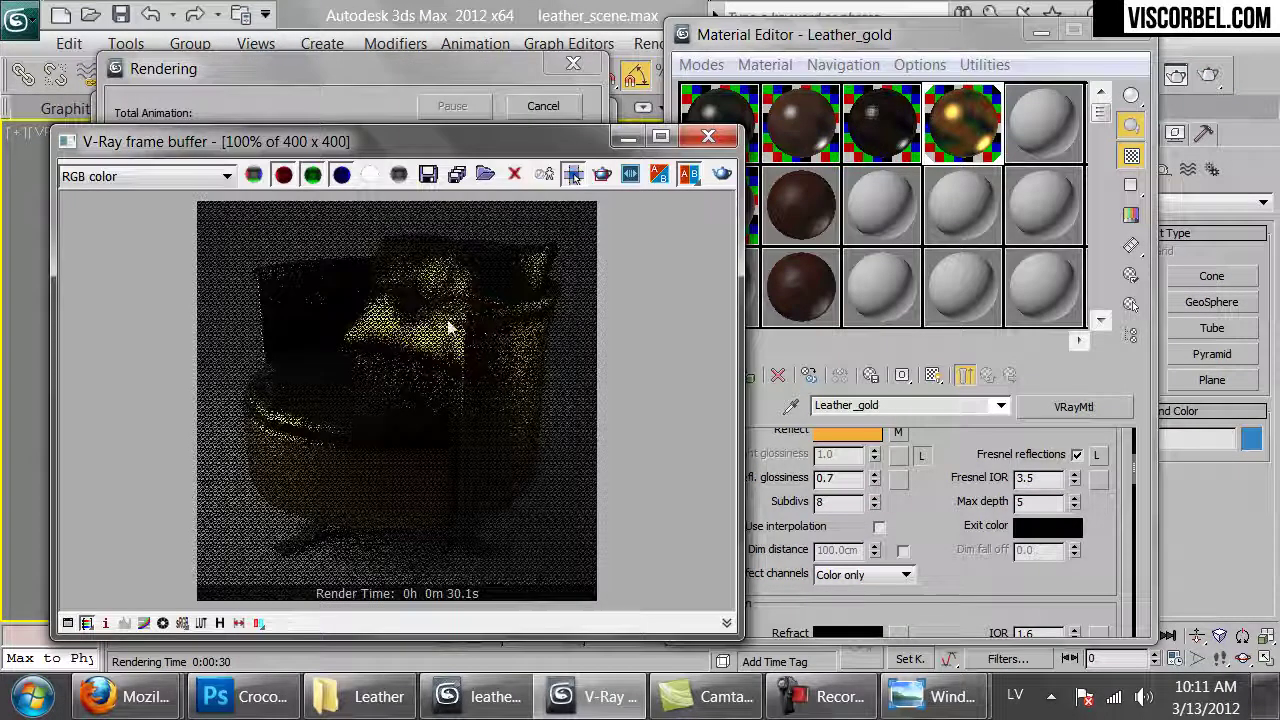
pyautogui.scroll(-1, 369, 360)
pyautogui.scroll(1, 368, 370)
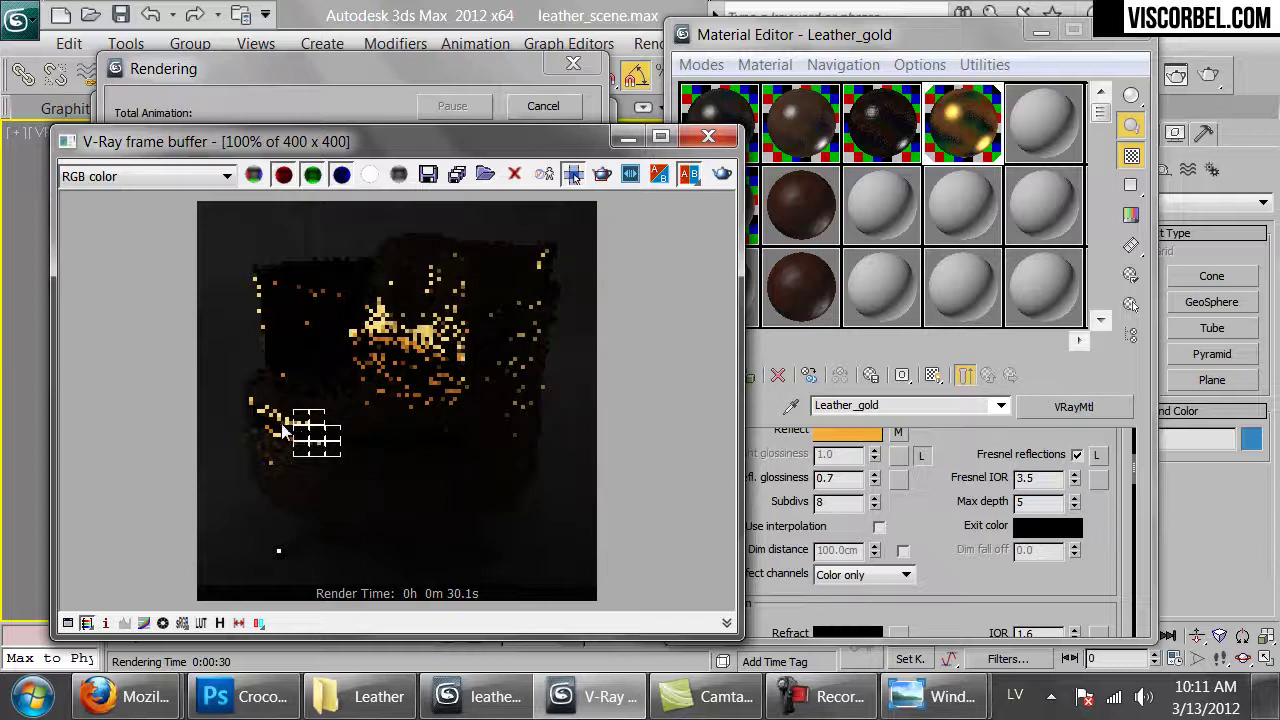
pyautogui.scroll(1, 300, 412)
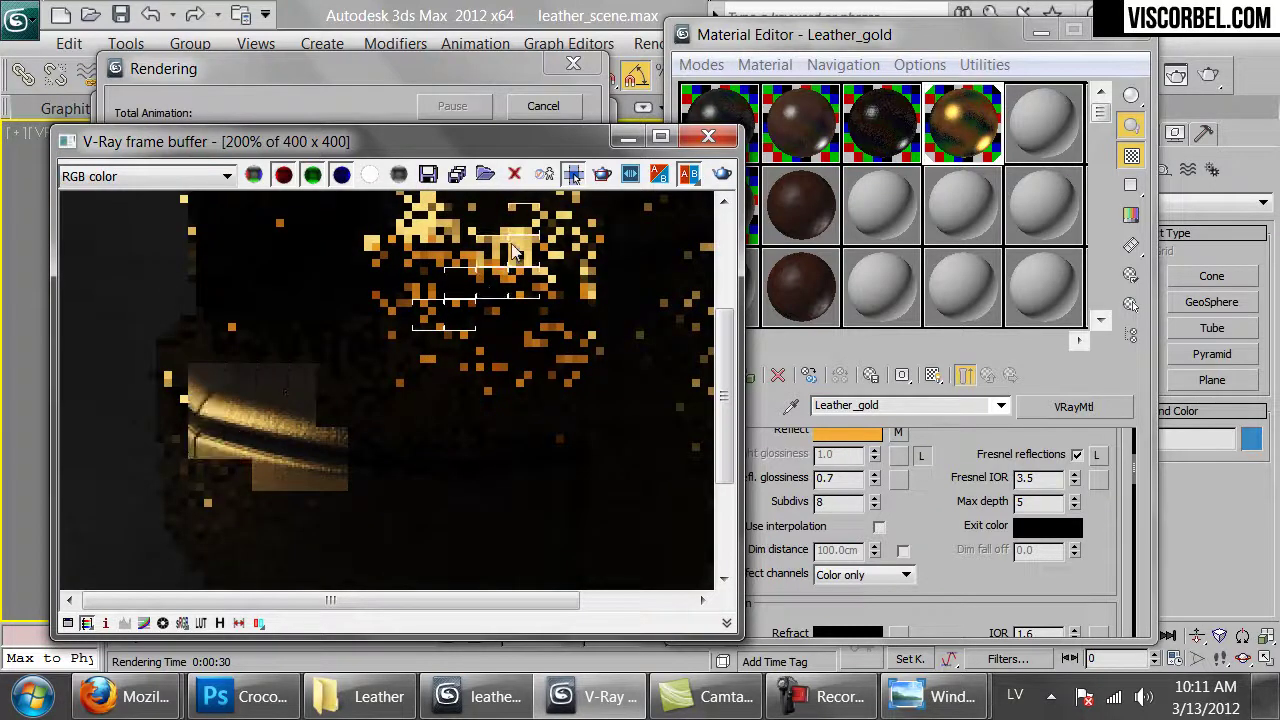
pyautogui.moveTo(512, 250); pyautogui.dragTo(425, 355, button='middle')
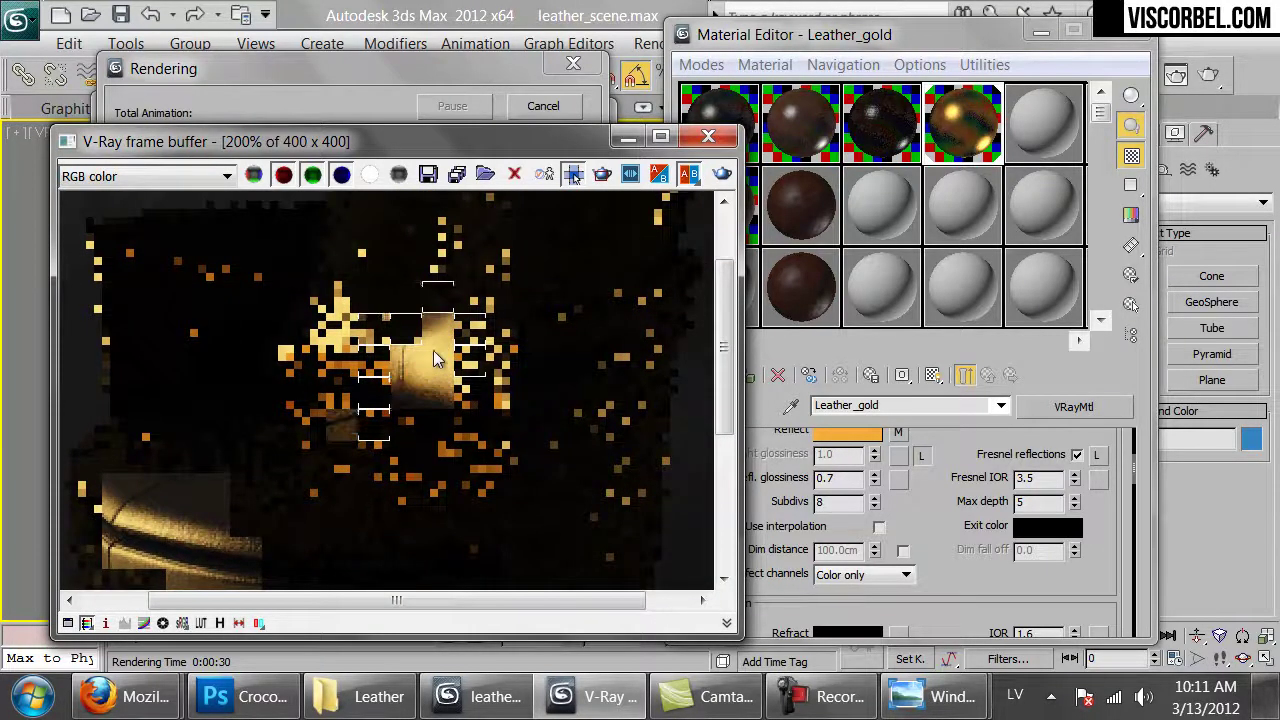
pyautogui.scroll(-1, 457, 326)
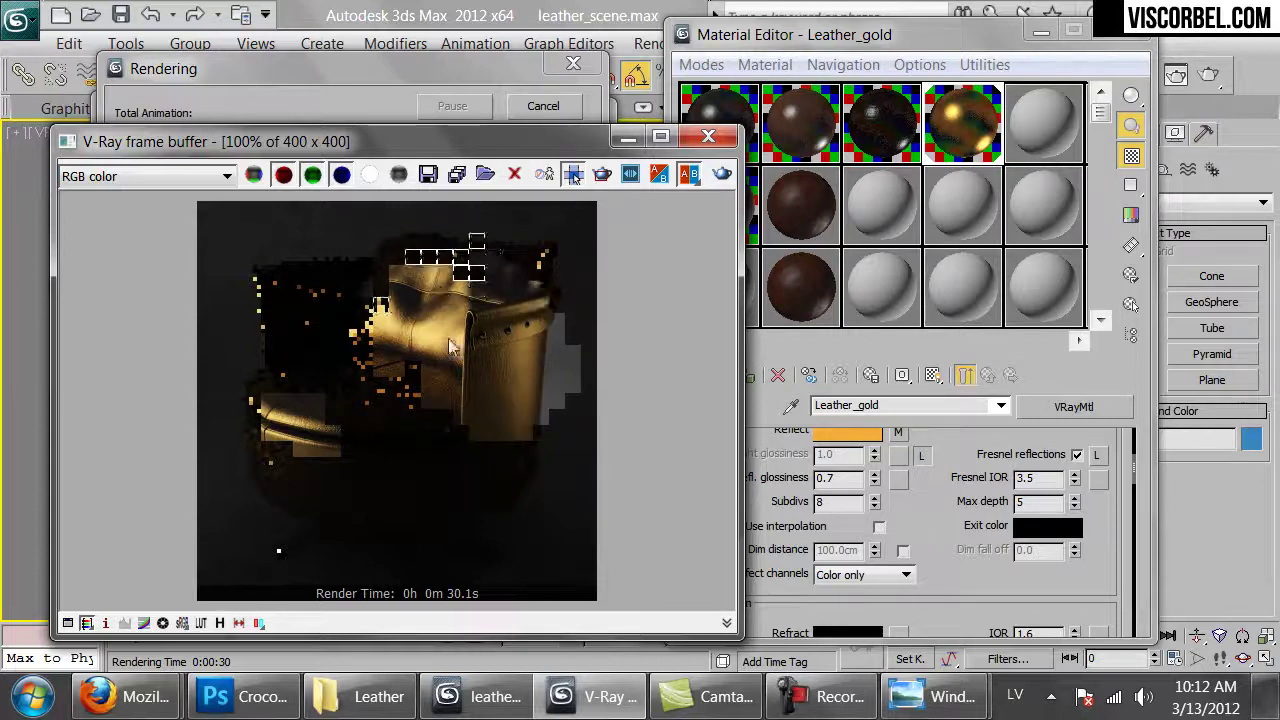
pyautogui.scroll(-1, 450, 323)
pyautogui.scroll(1, 445, 360)
pyautogui.click(543, 106)
# - Replace Leather_gold's bump map with a new Mix map, keeping the old Mix as its sub-map
pyautogui.moveTo(929, 534); pyautogui.dragTo(925, 398)
pyautogui.scroll(-4, 875, 518)
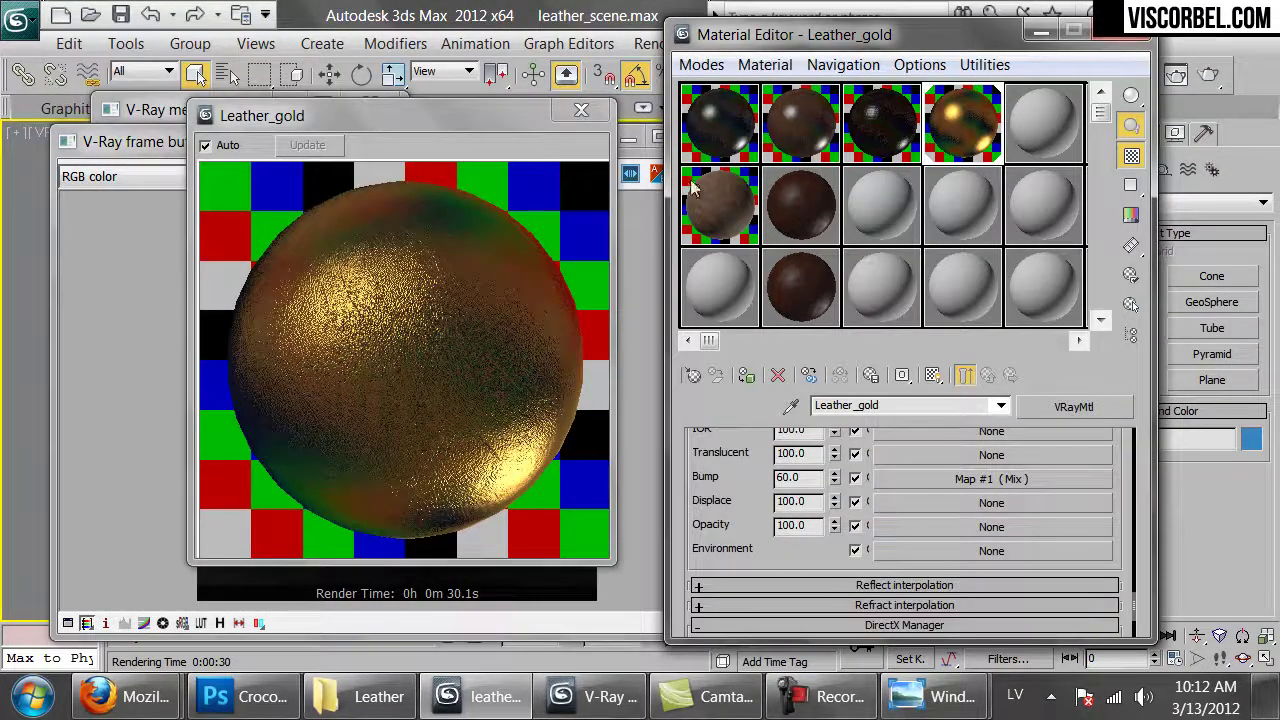
pyautogui.click(997, 480)
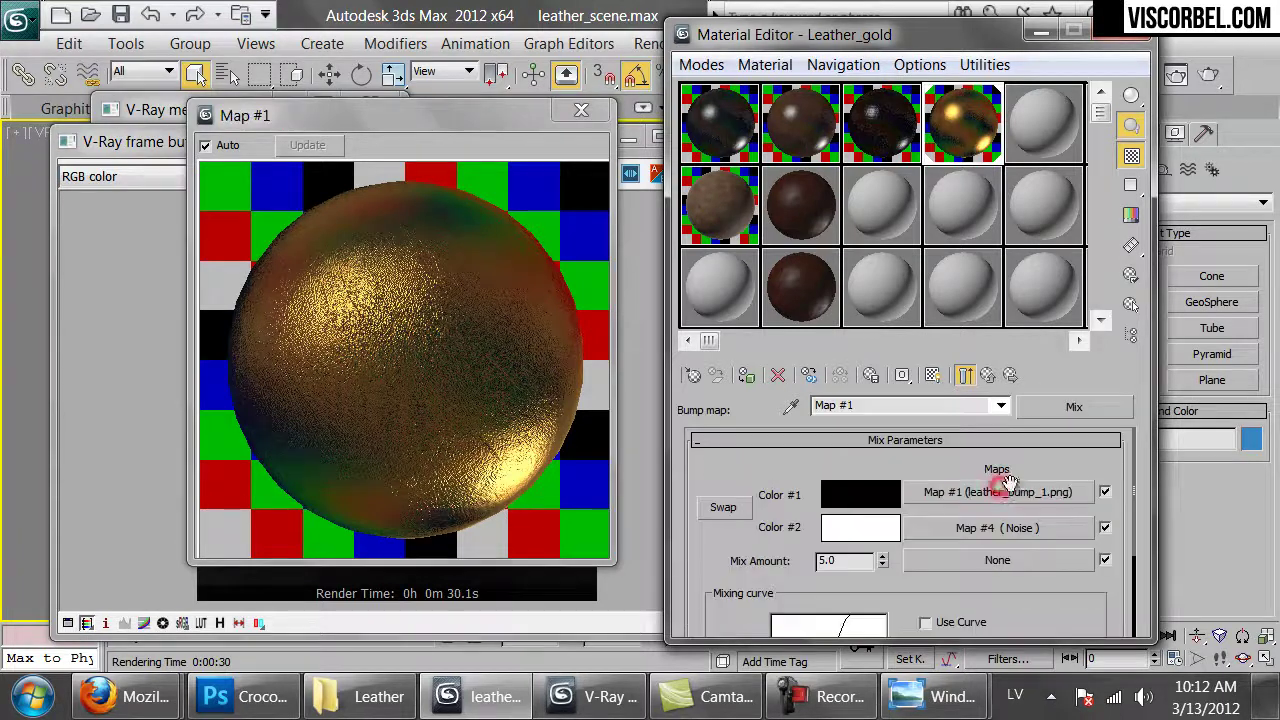
pyautogui.click(1064, 407)
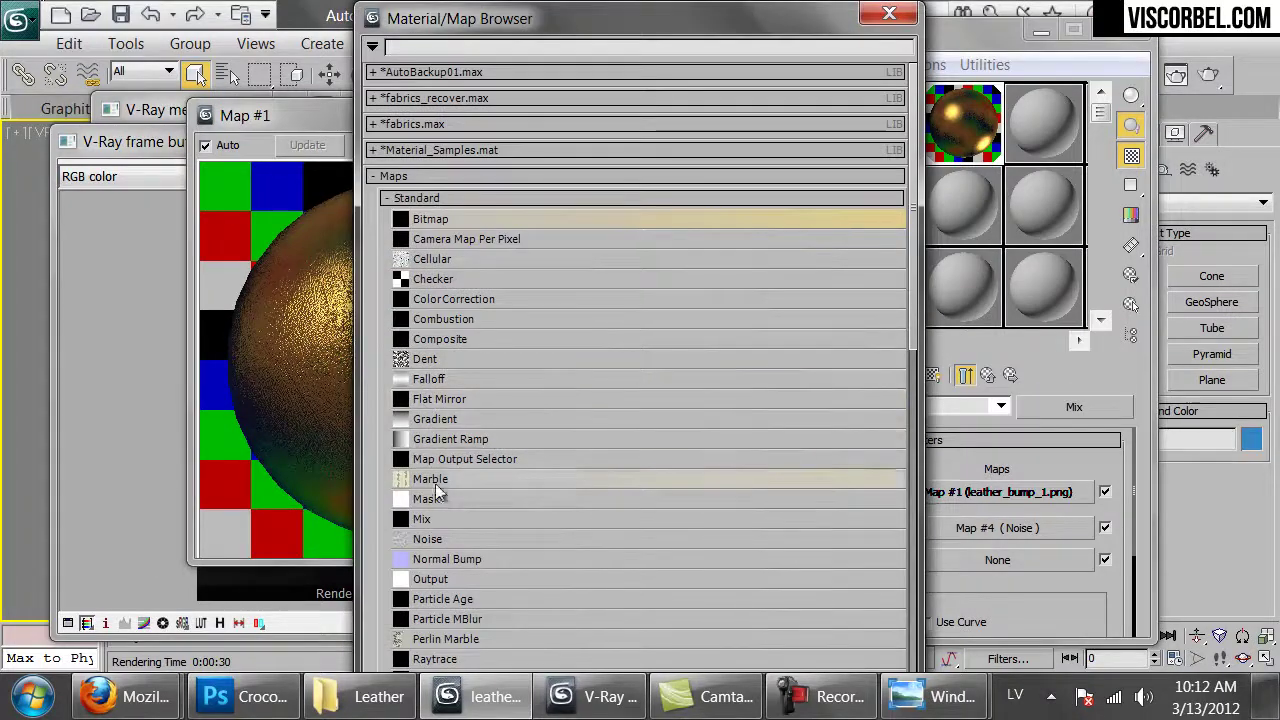
pyautogui.doubleClick(422, 519)
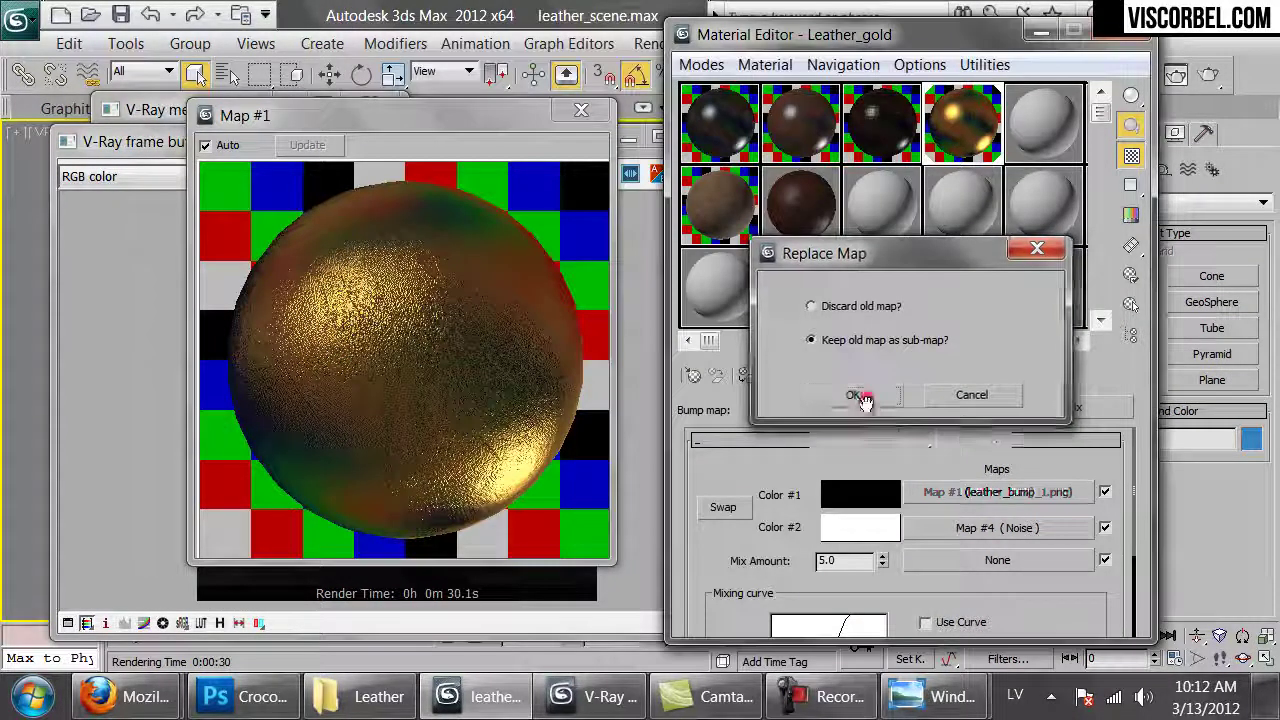
pyautogui.click(855, 393)
# - Load fabric_folds.png from the Fabrics textures folder as a bitmap for the new Mix map's Color #2
pyautogui.click(989, 528)
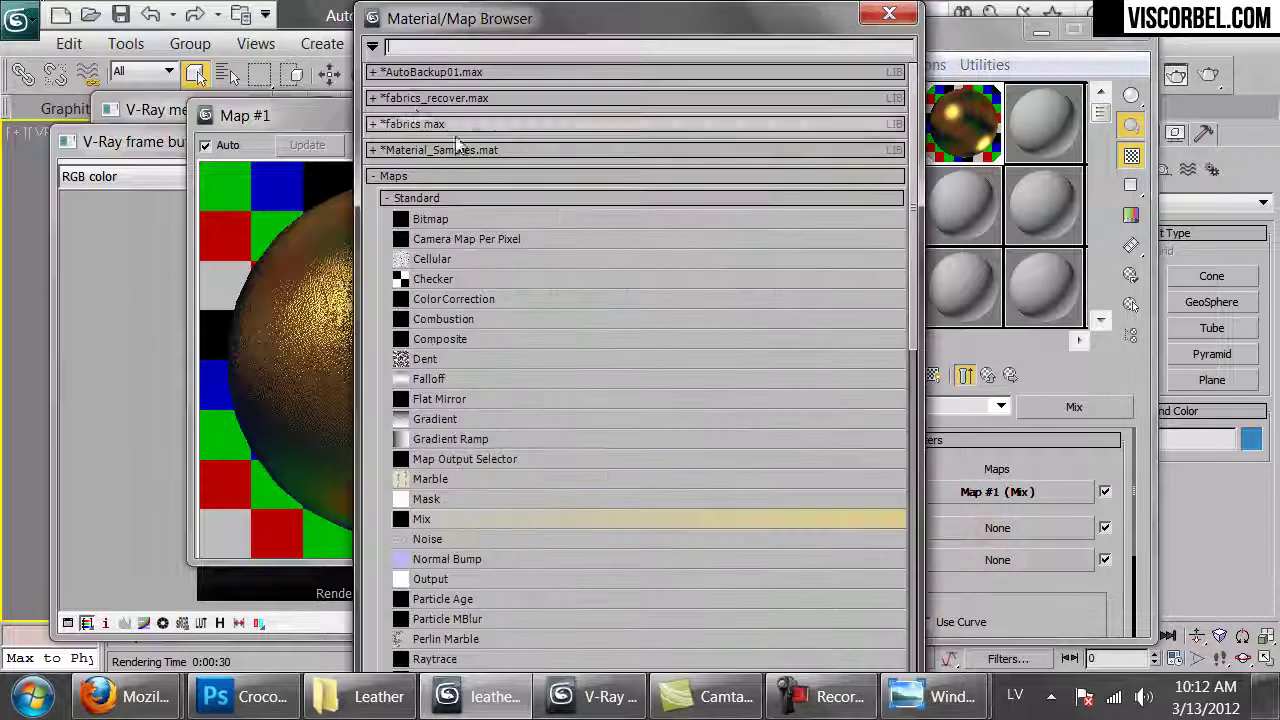
pyautogui.doubleClick(424, 216)
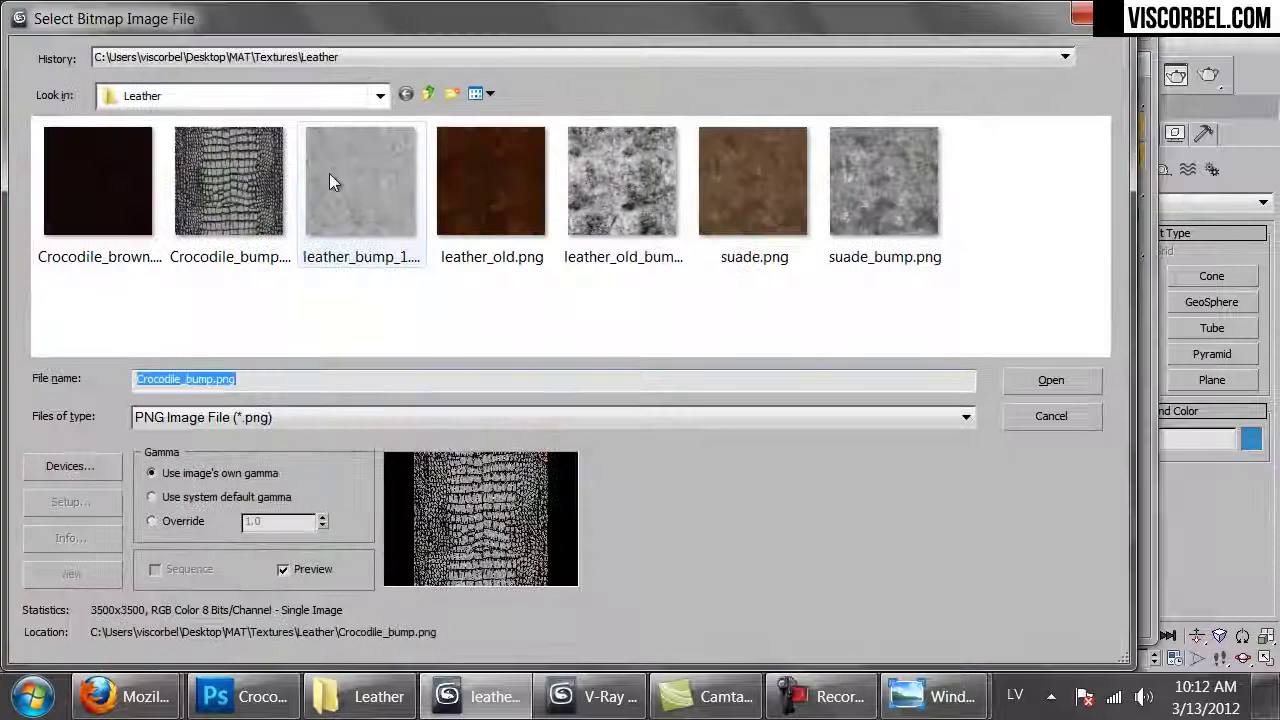
pyautogui.click(427, 95)
pyautogui.doubleClick(120, 183)
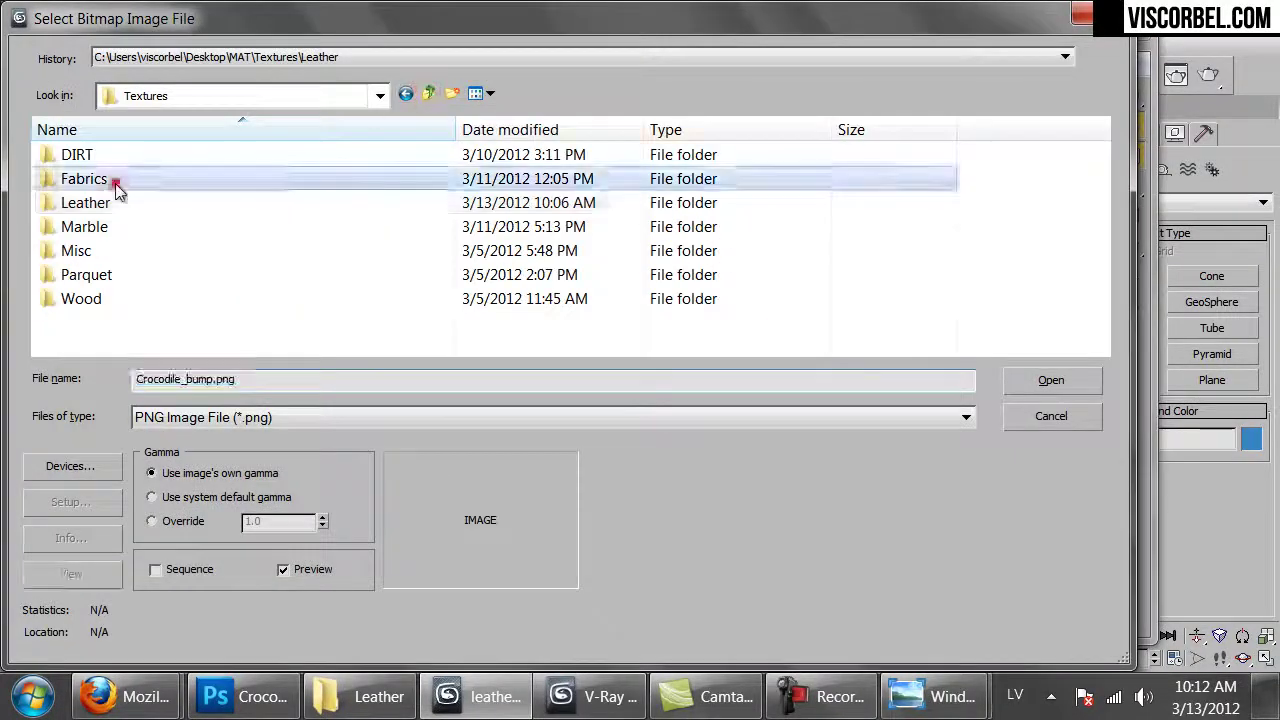
pyautogui.doubleClick(578, 240)
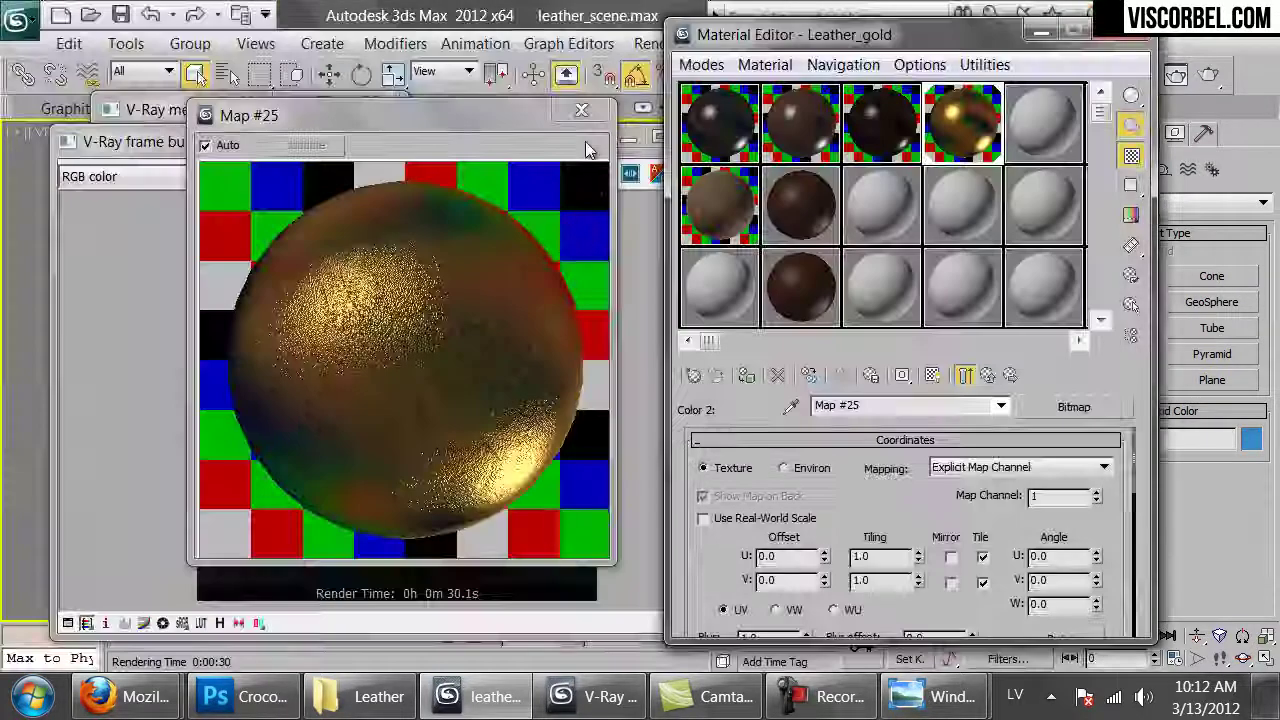
# - Close the material preview and the V-Ray frame buffer, and display the fabric folds bitmap on the armchair in the viewport
pyautogui.click(590, 140)
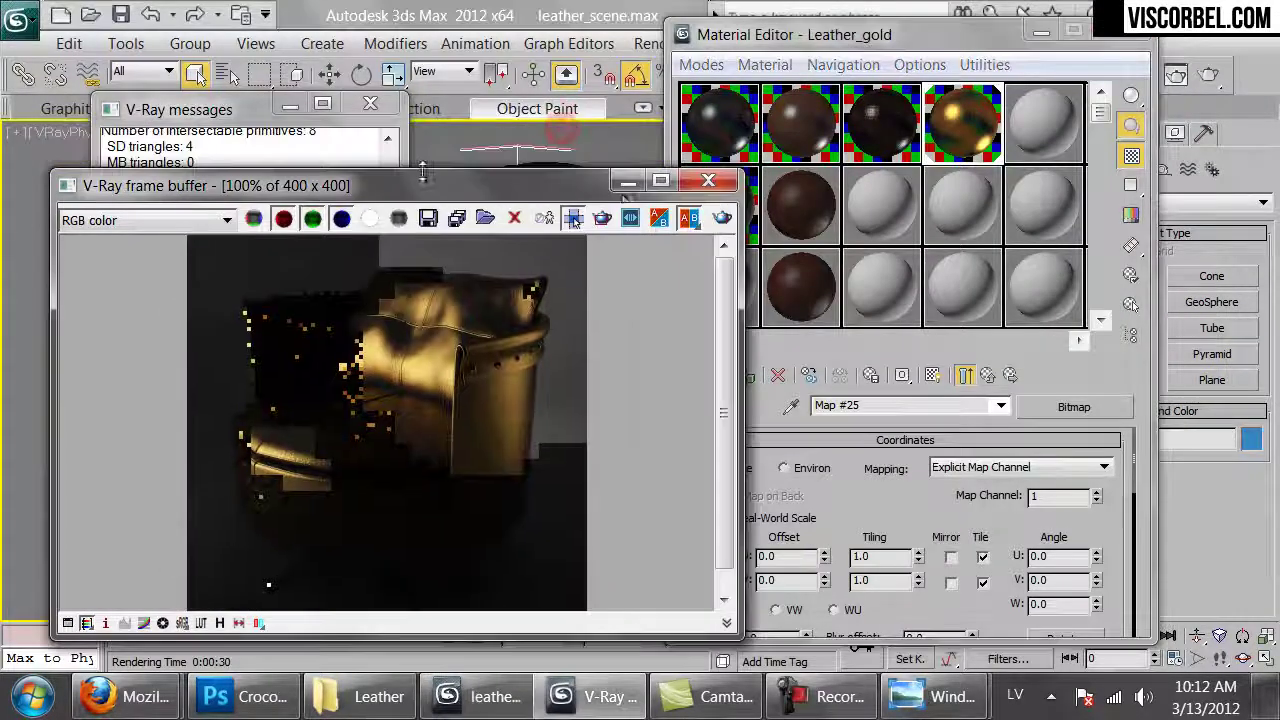
pyautogui.click(738, 141)
pyautogui.click(935, 376)
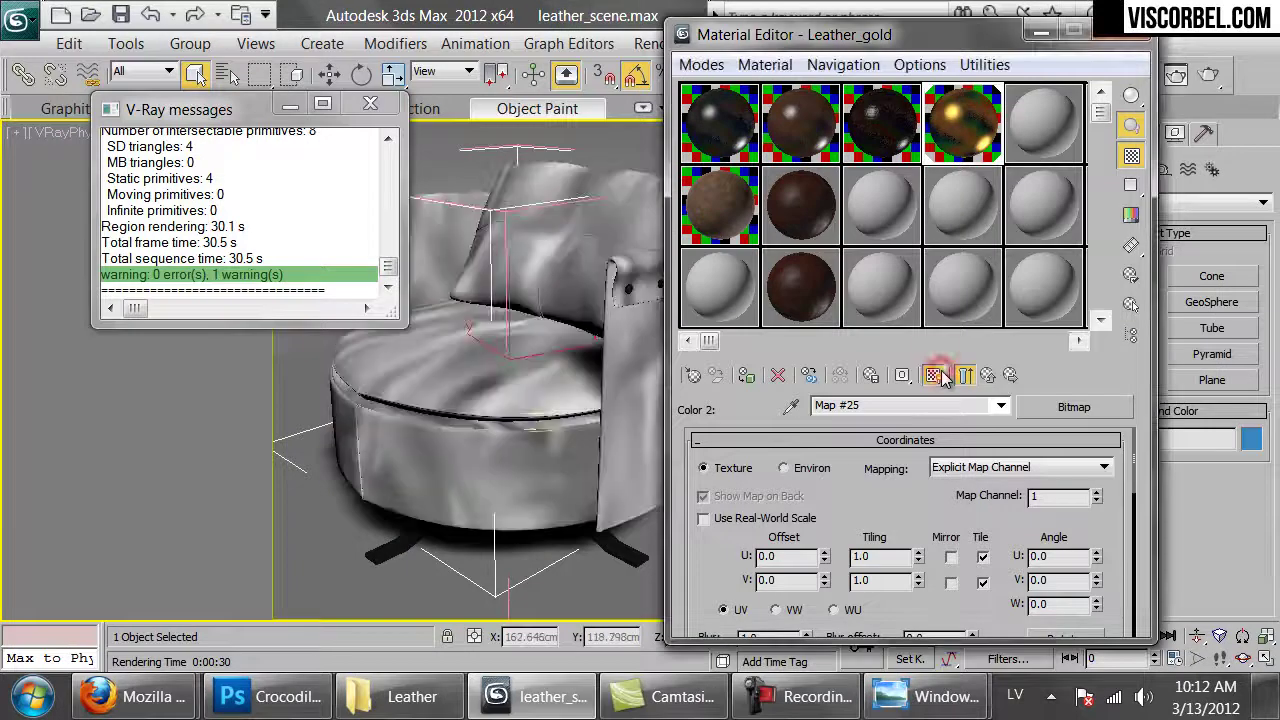
# - Try tiling the fabric folds bitmap 3.0 in U and 2.5 in V
pyautogui.doubleClick(897, 557)
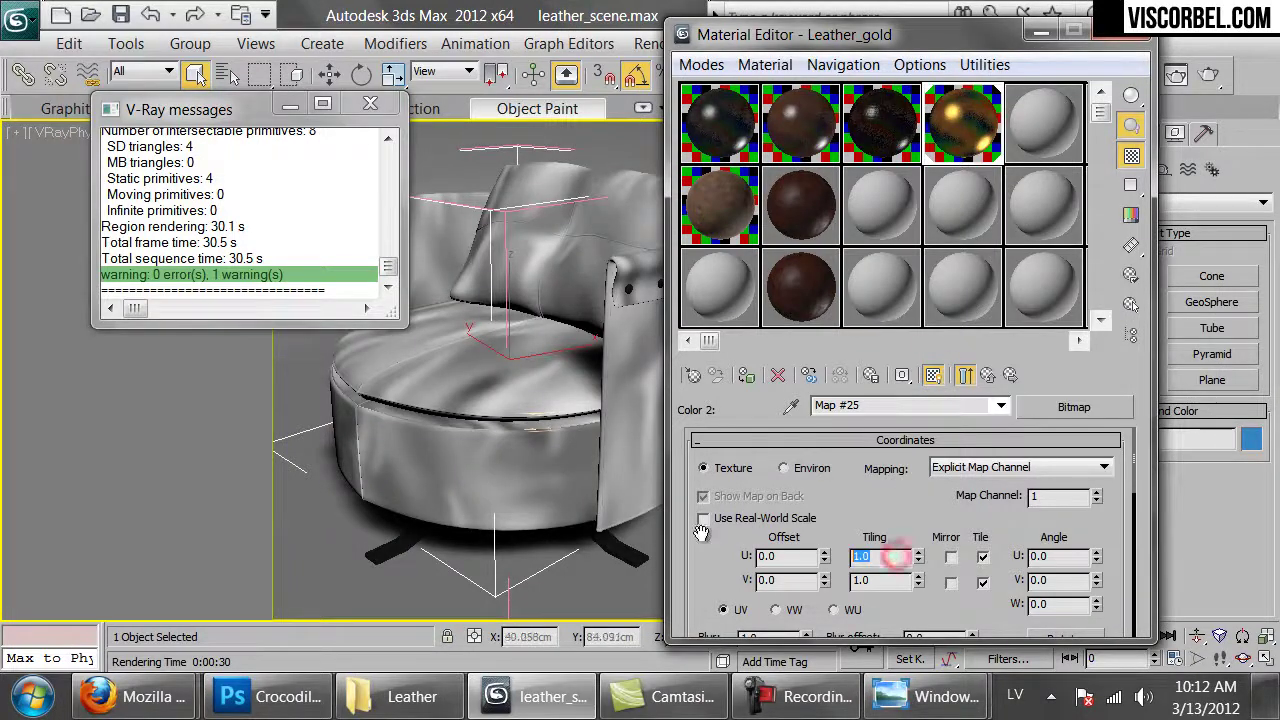
pyautogui.write('3')
pyautogui.press('Tab')
pyautogui.write('2.5')
pyautogui.press('Return')
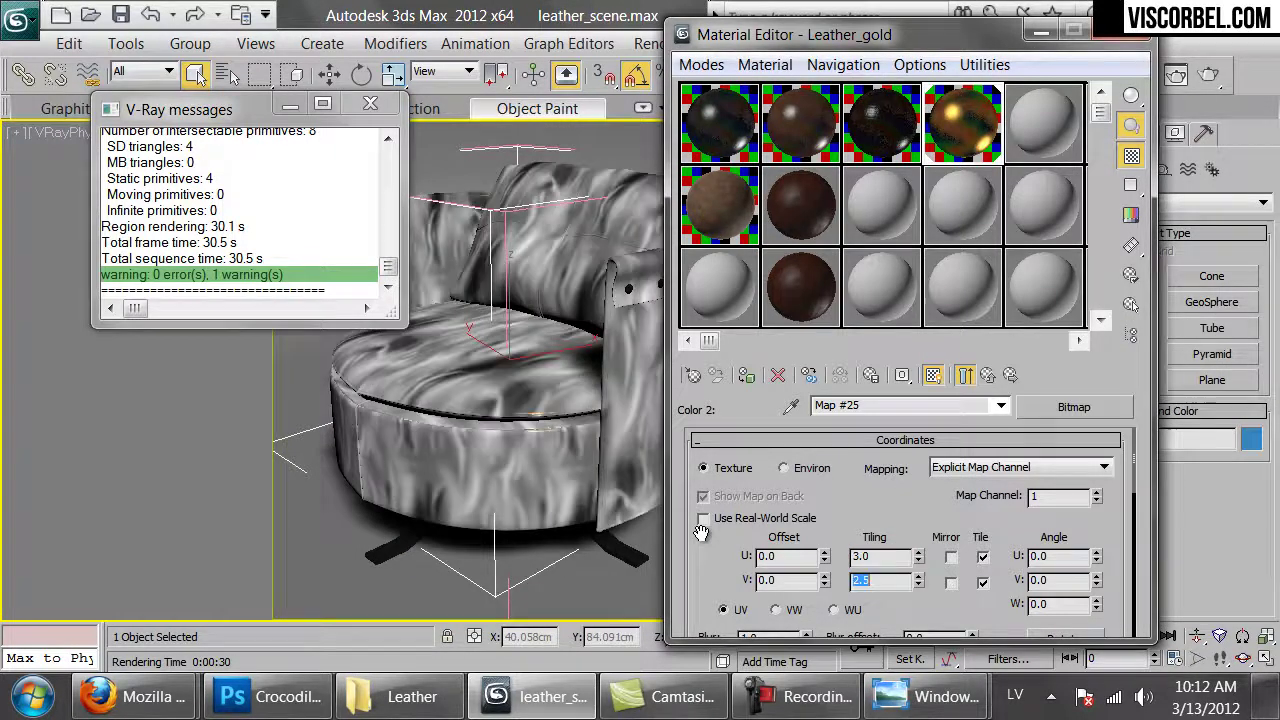
# - Set the fabric folds bitmap's tiling to 2.0 in U and 1.5 in V
pyautogui.doubleClick(878, 558)
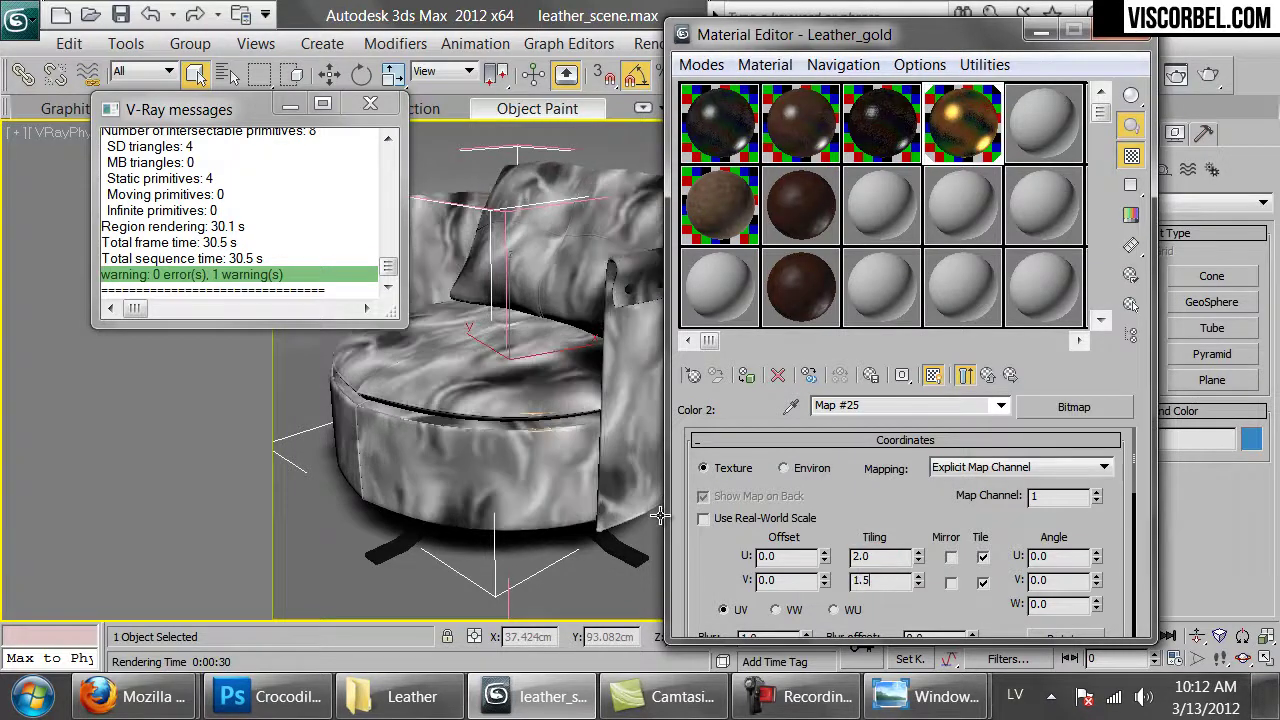
pyautogui.write('5')
pyautogui.press('Return')
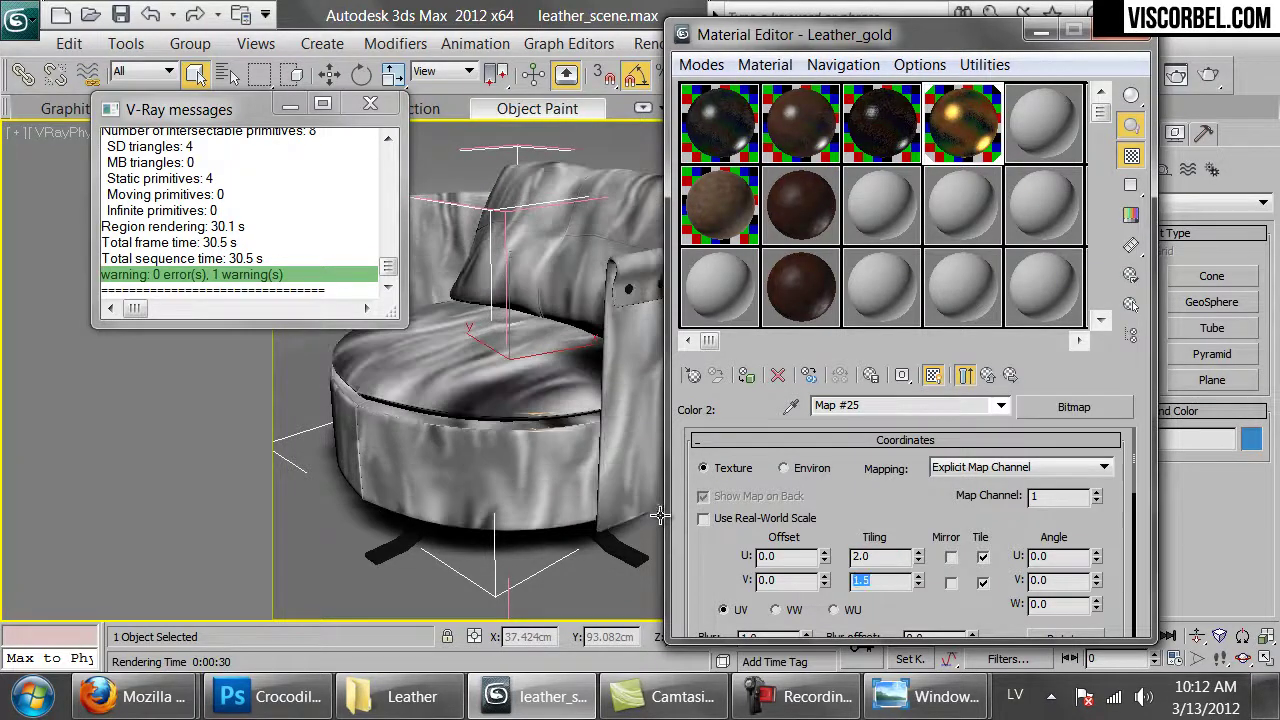
# - Return to the parent Mix map and set its mix amount to 70
pyautogui.click(1008, 375)
pyautogui.doubleClick(845, 562)
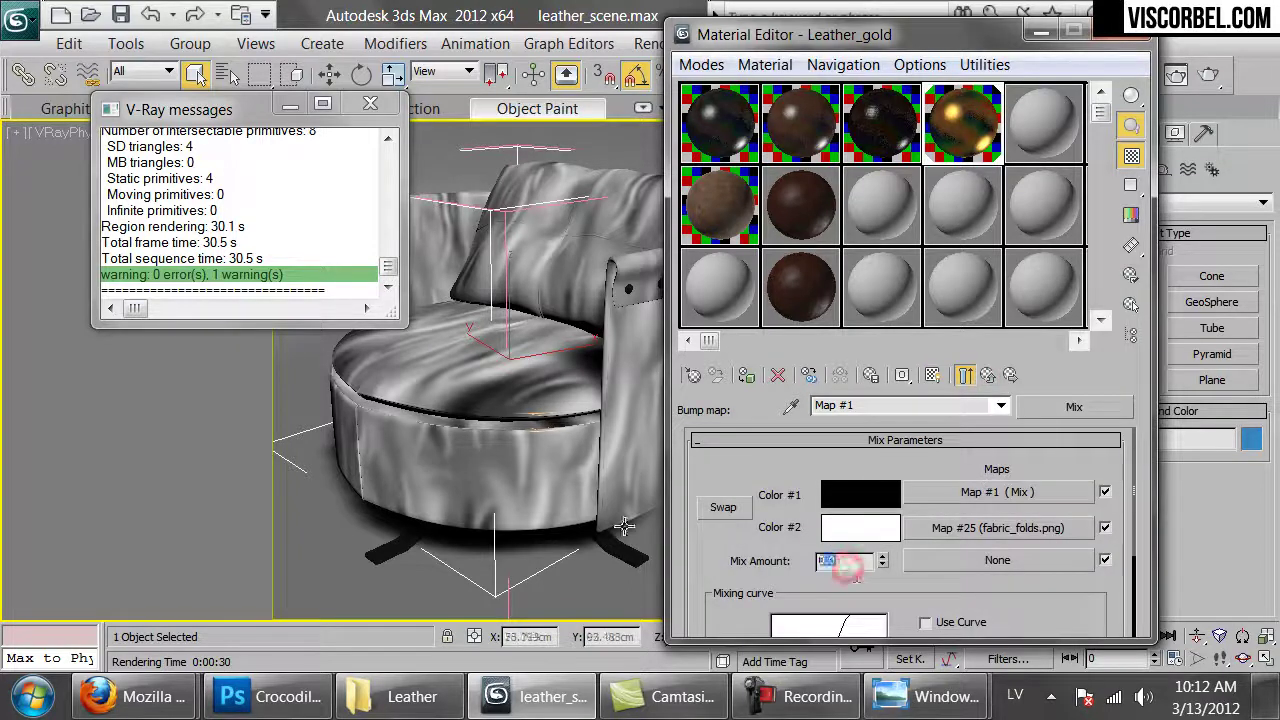
pyautogui.write('70')
pyautogui.press('Return')
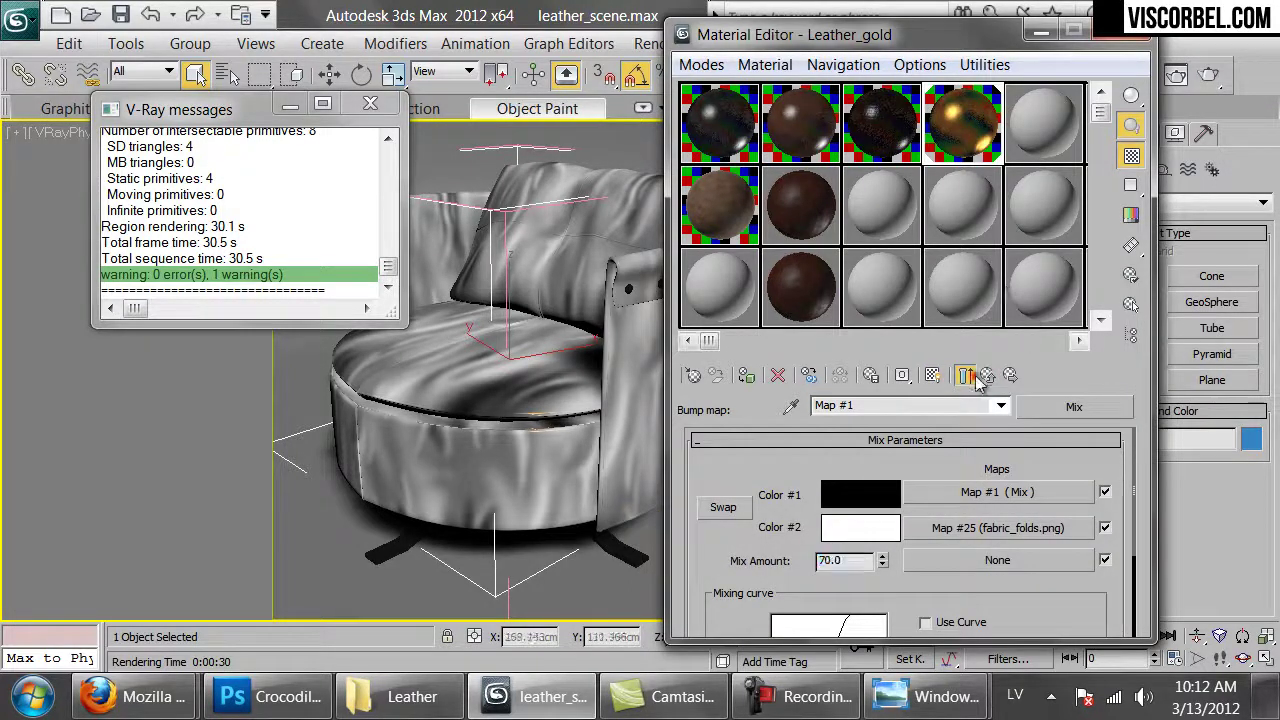
# - Set Leather_gold's bump amount to 120 and start a new test render of the armchair
pyautogui.click(965, 375)
pyautogui.doubleClick(800, 478)
pyautogui.write('120')
pyautogui.press('Return')
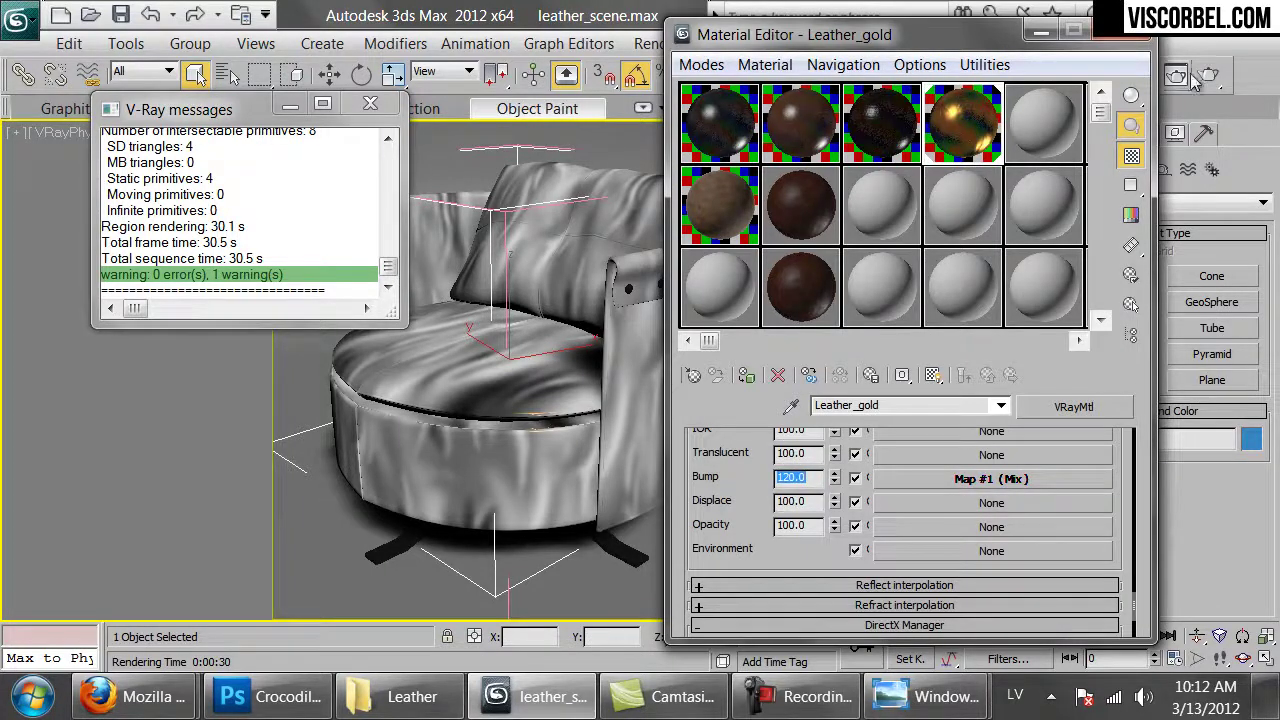
pyautogui.click(1190, 77)
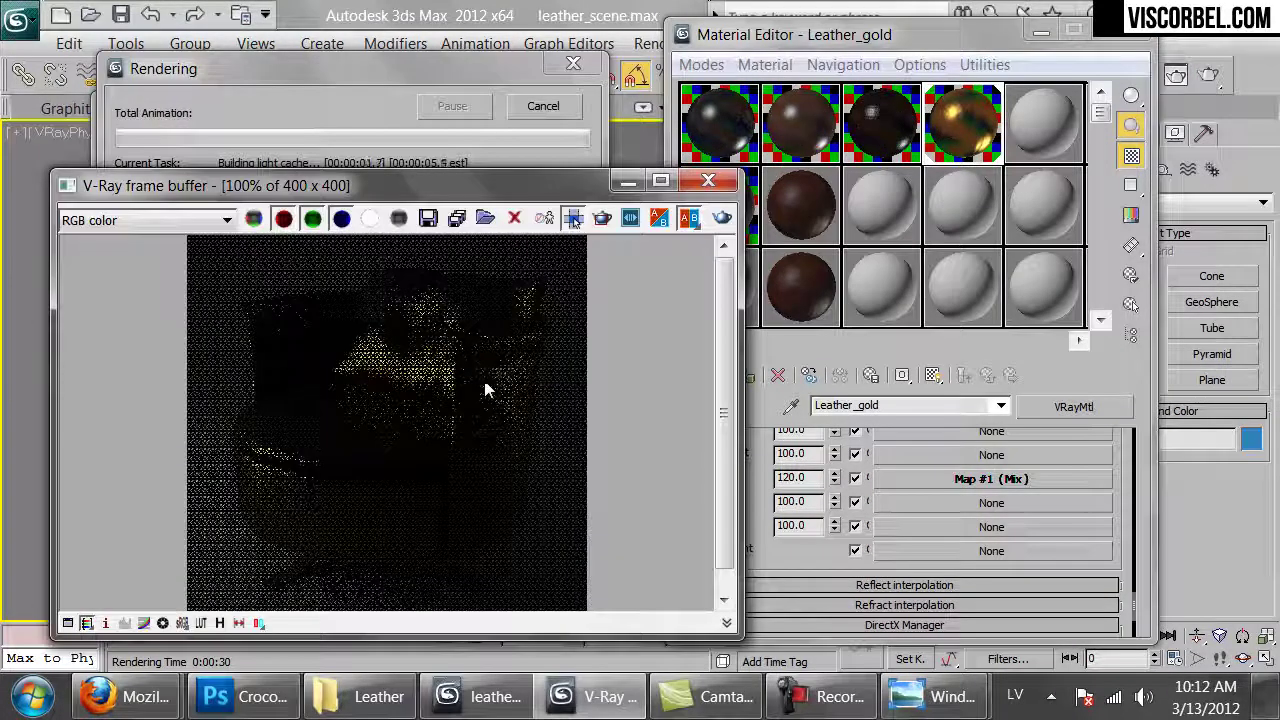